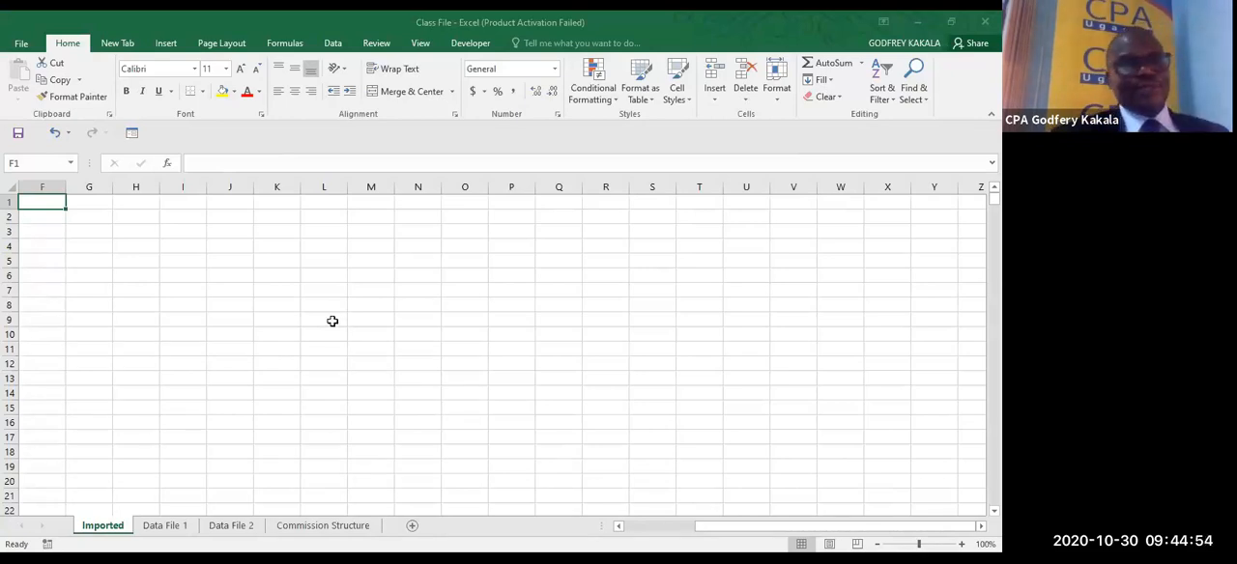
# - Start a text import of Data File 1 from the ICPAU 2020 Data Analytics folder
pyautogui.click(333, 44)
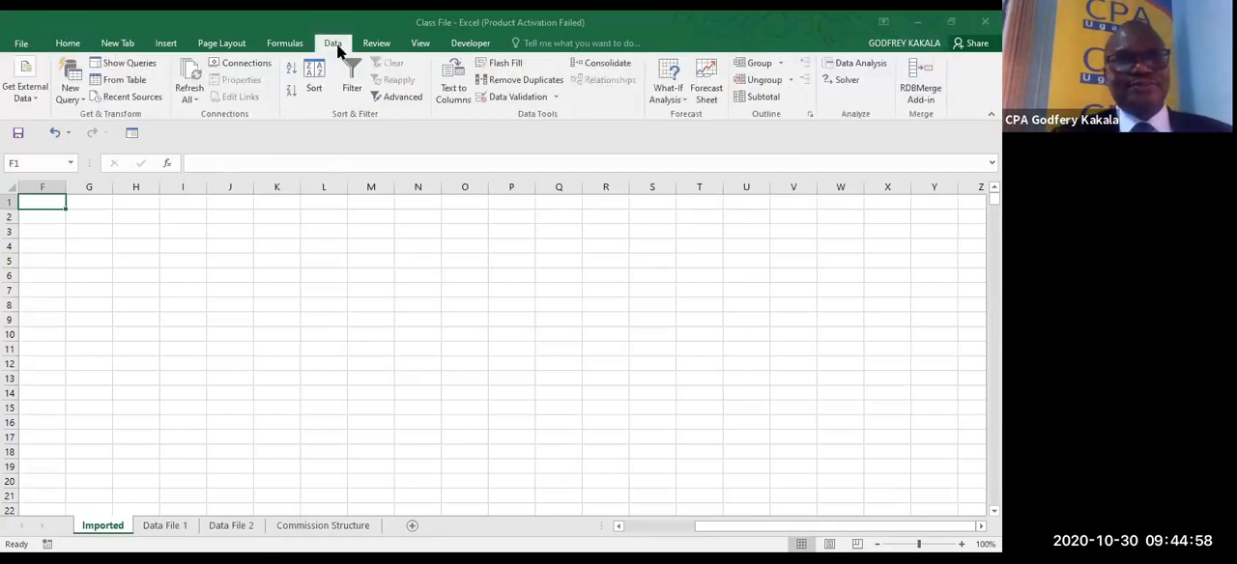
pyautogui.click(39, 113)
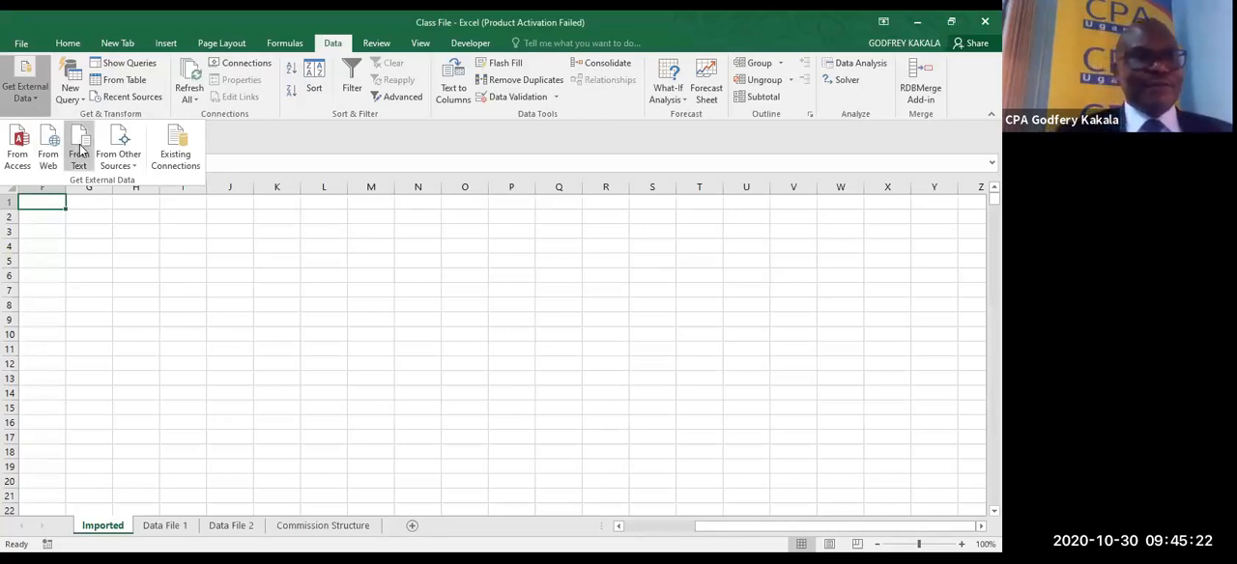
pyautogui.click(135, 166)
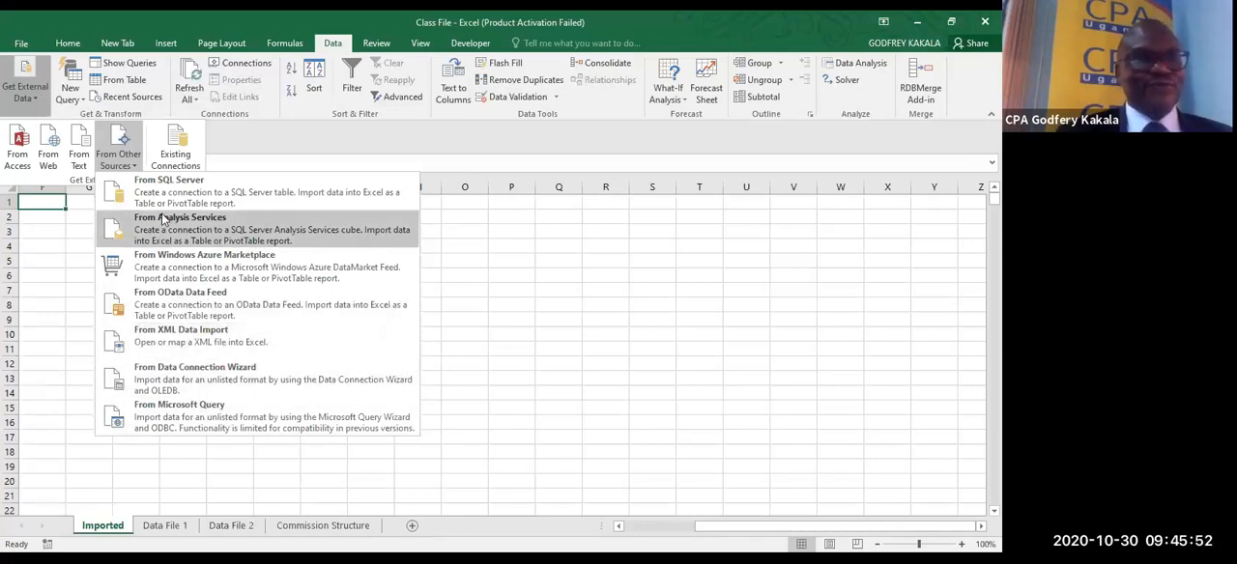
pyautogui.click(79, 158)
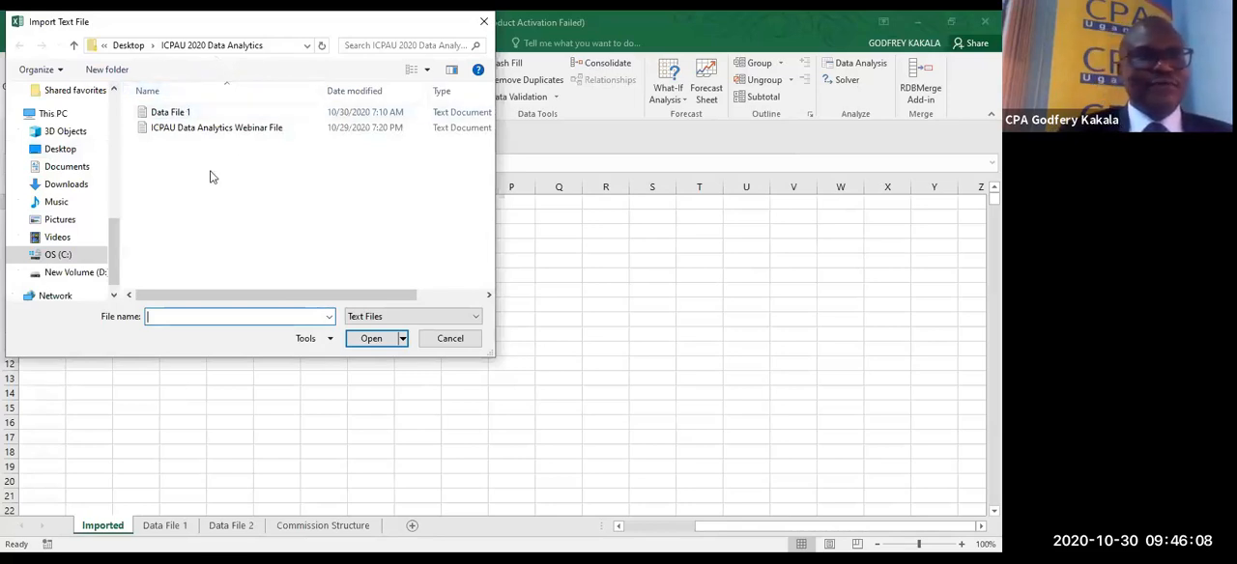
pyautogui.click(165, 115)
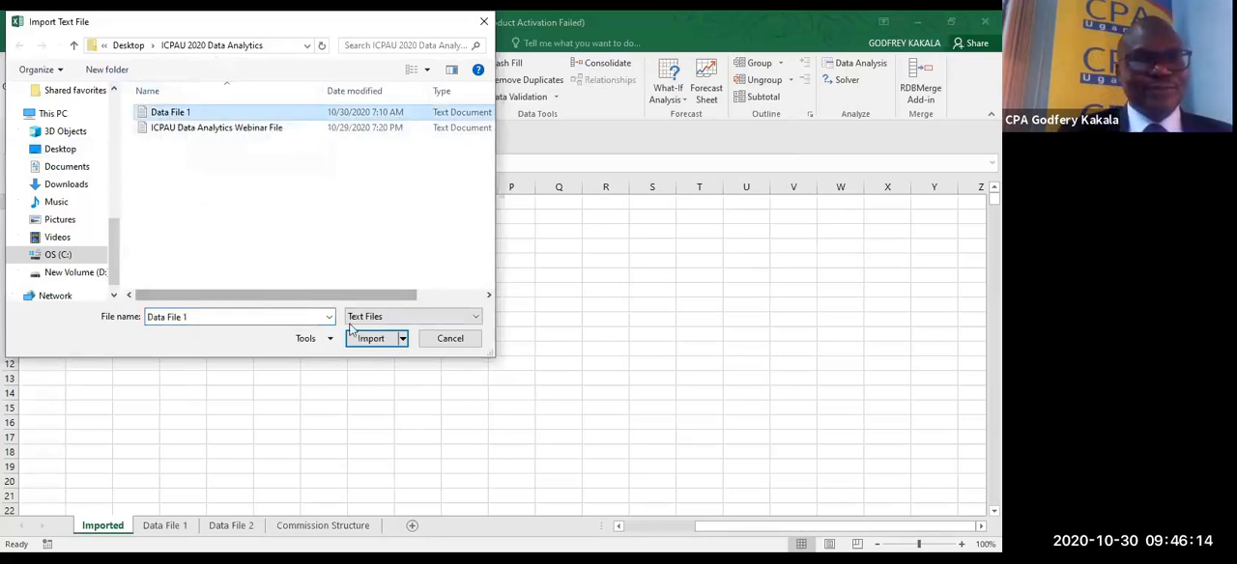
pyautogui.click(375, 344)
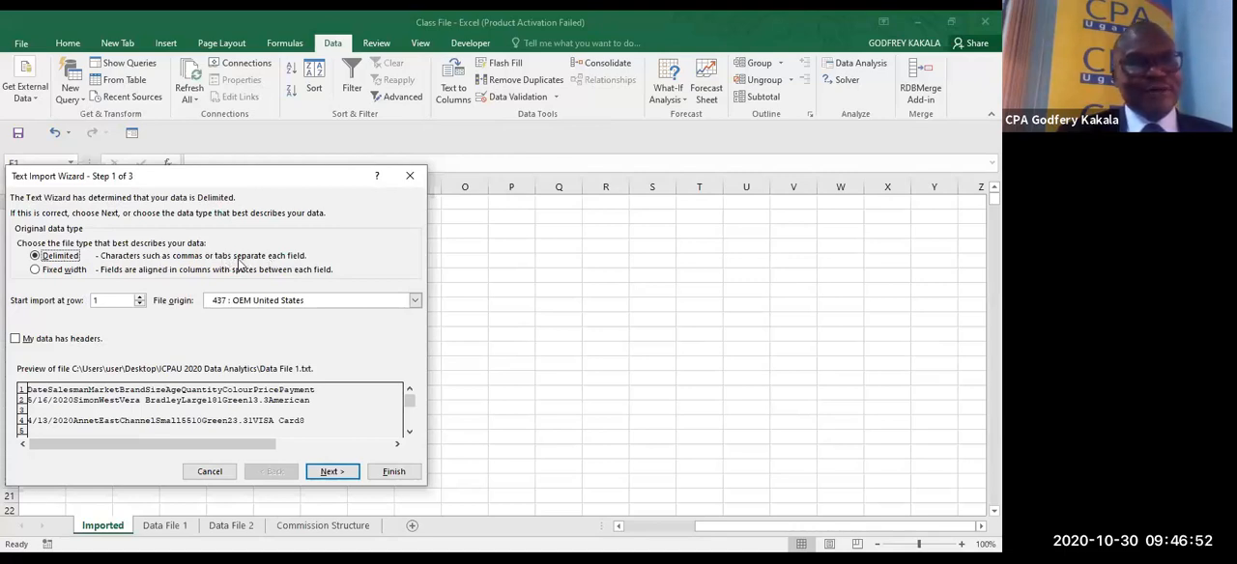
# - Choose Delimited as the original data type and continue to the delimiter settings
pyautogui.click(44, 275)
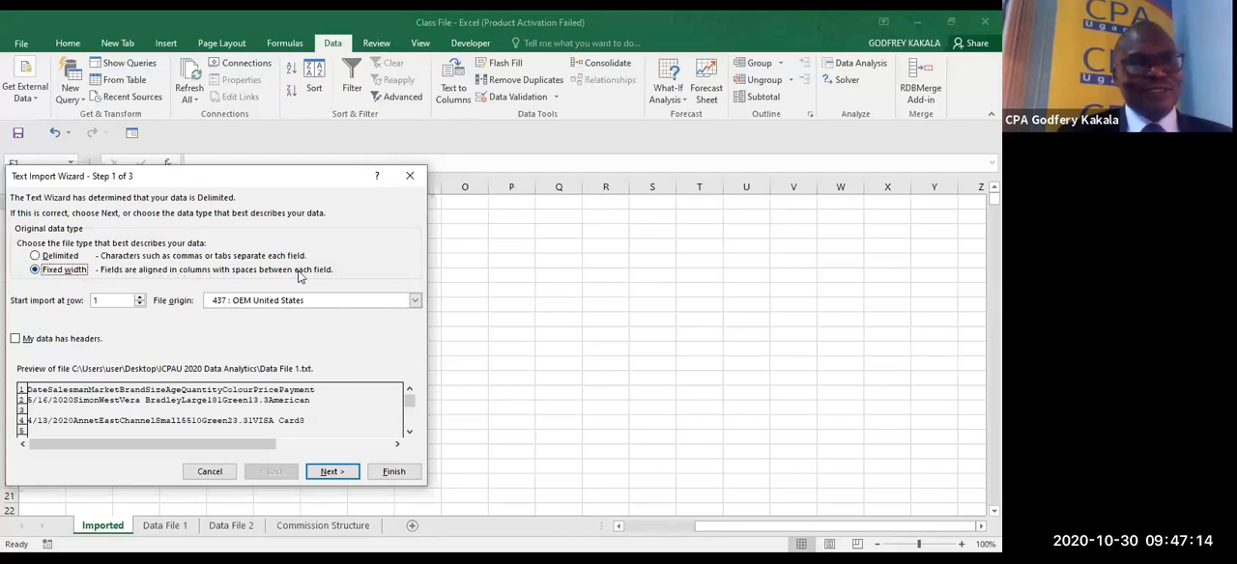
pyautogui.click(36, 256)
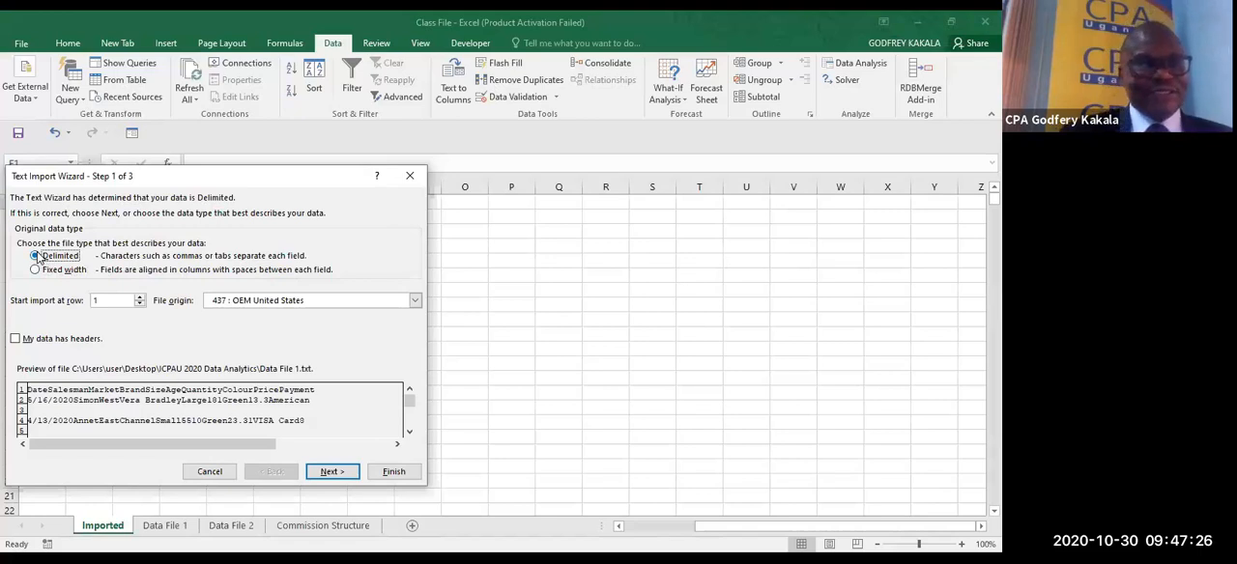
pyautogui.click(329, 472)
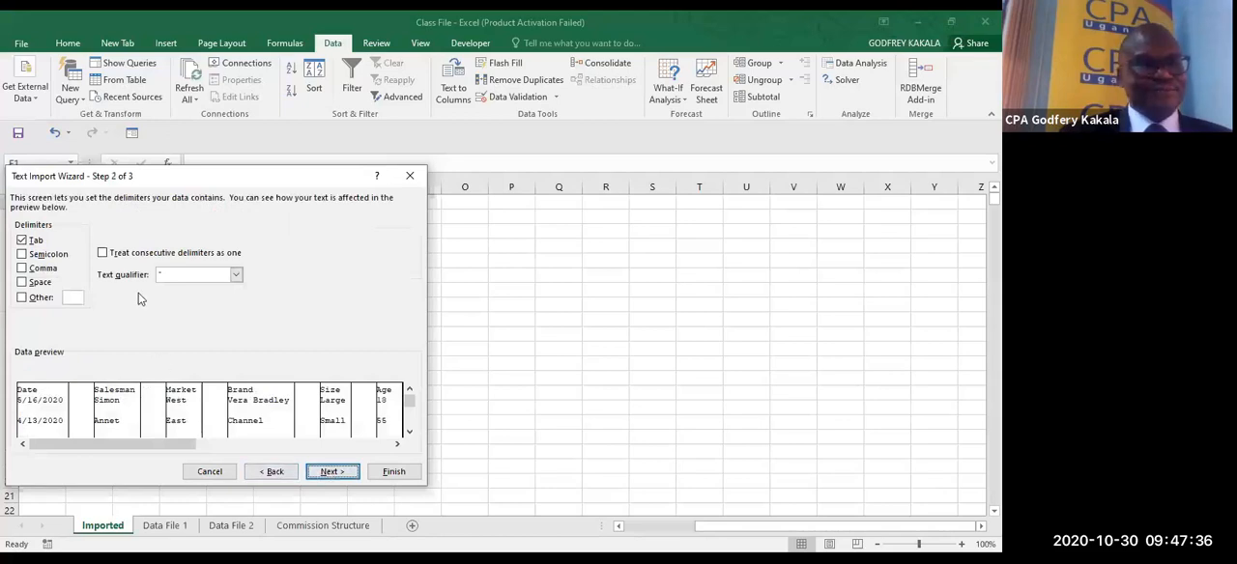
# - Try Comma in place of Tab as the import delimiter and restore Tab
pyautogui.click(24, 270)
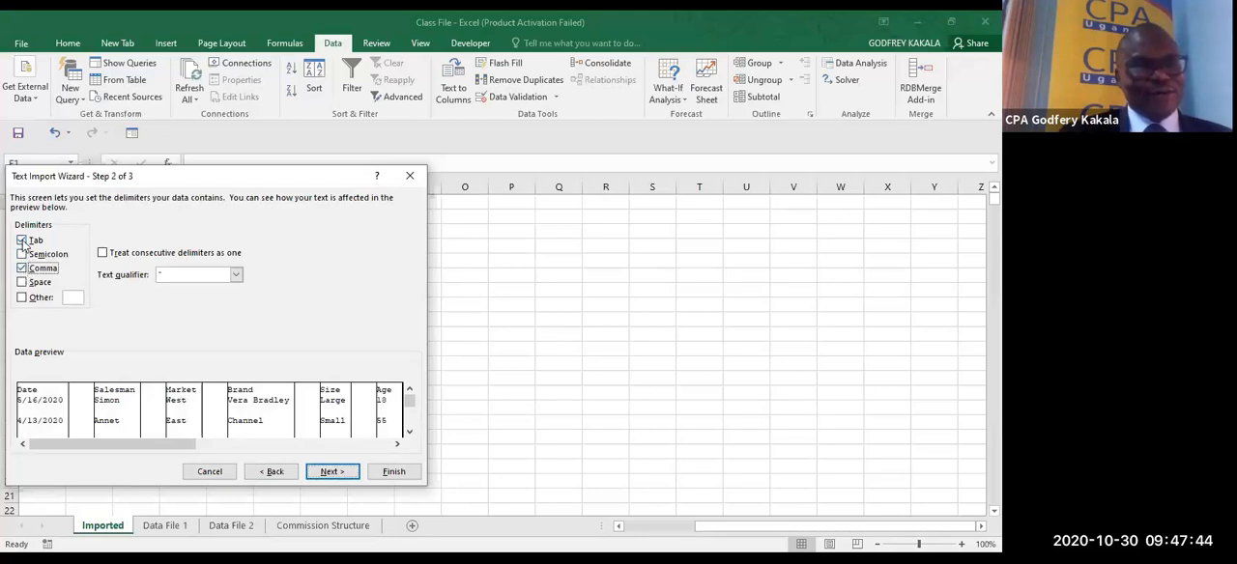
pyautogui.click(25, 244)
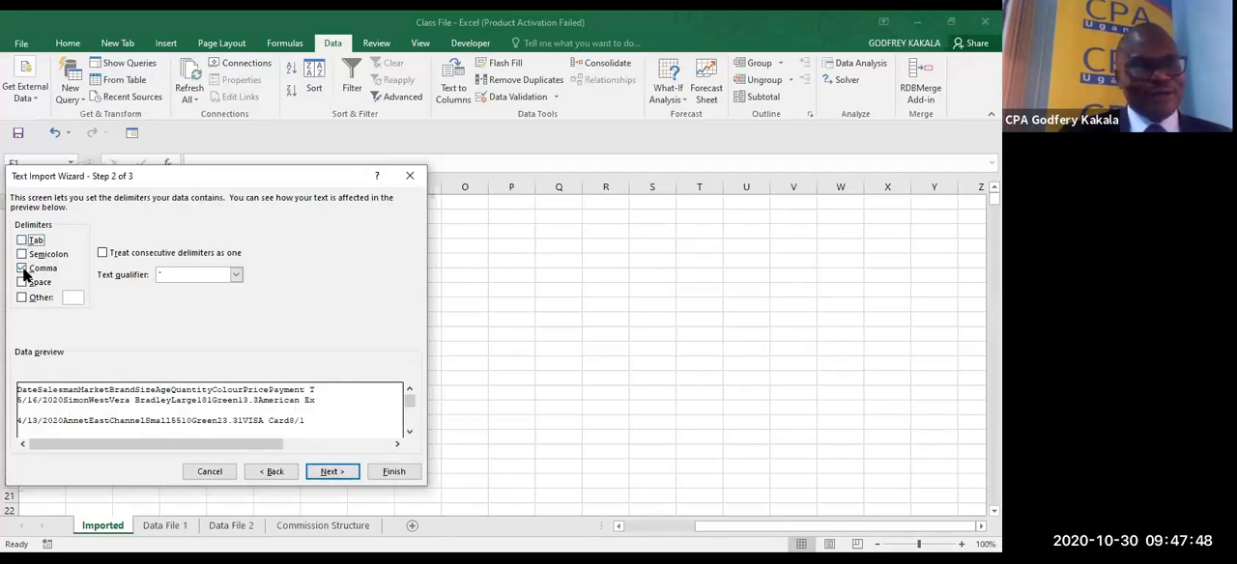
pyautogui.click(23, 269)
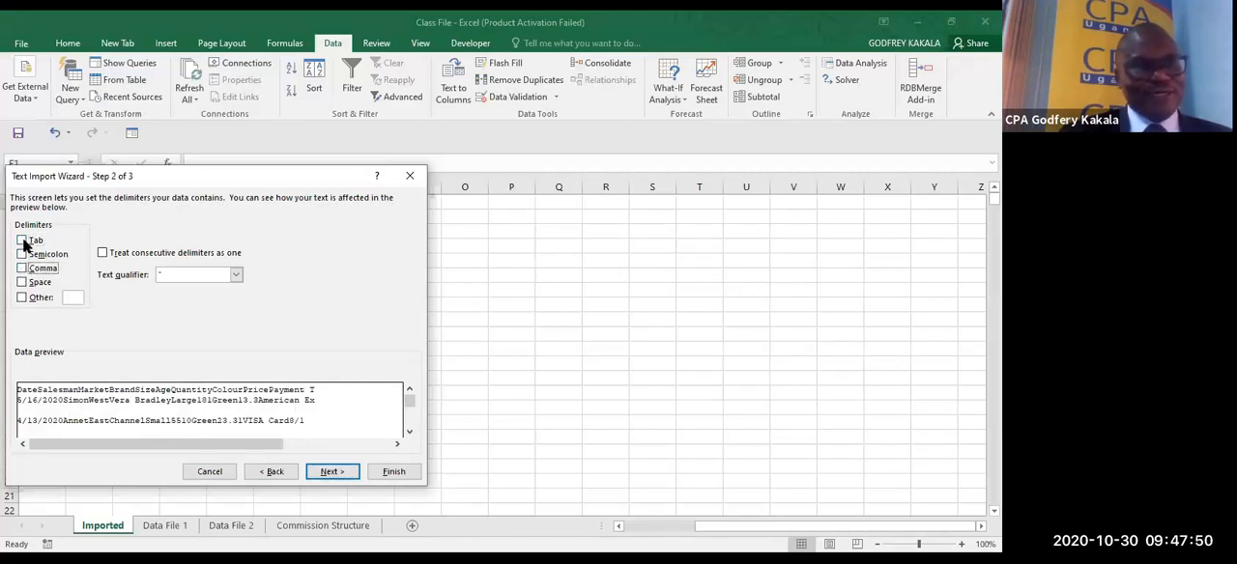
pyautogui.click(23, 242)
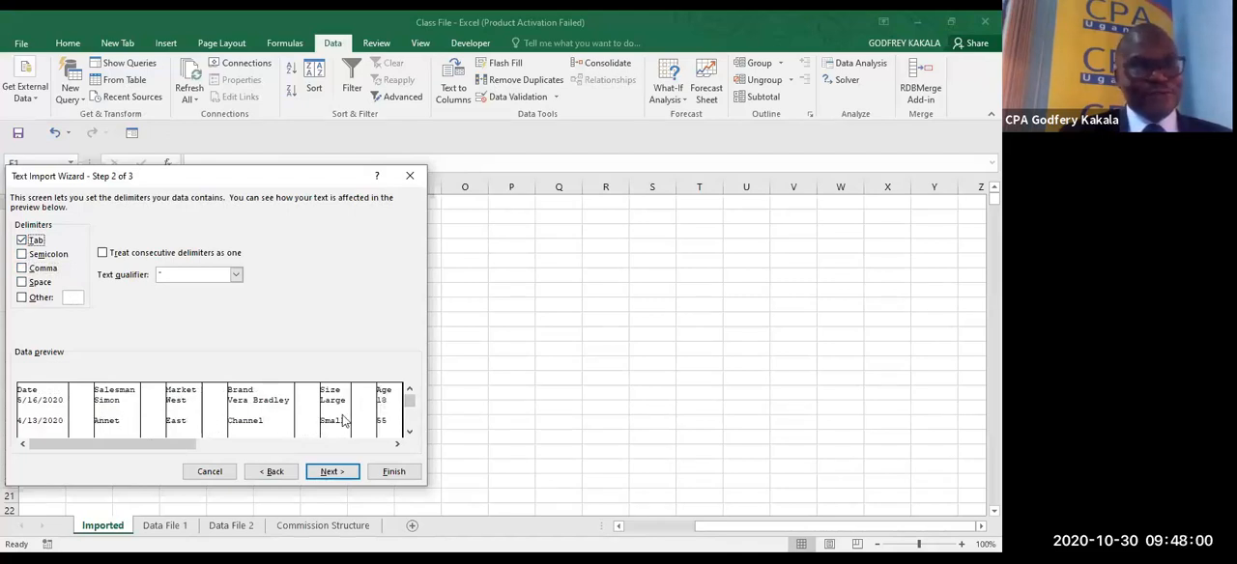
# - Check further rows of the tab-delimited data preview and continue to the column data formats
pyautogui.click(410, 433)
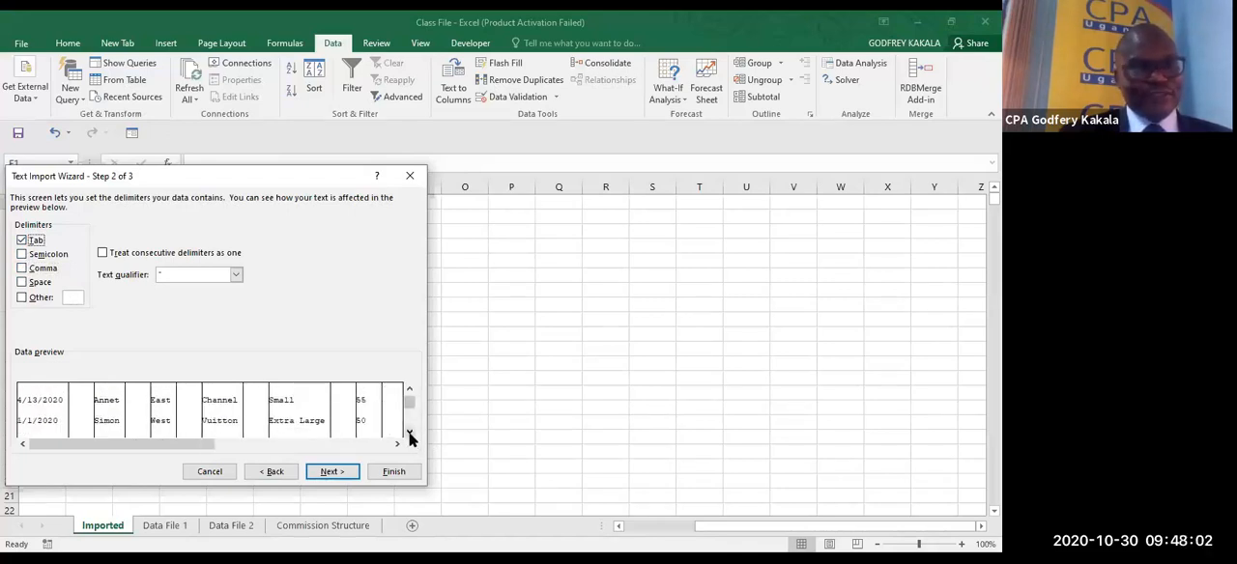
pyautogui.click(409, 433)
pyautogui.click(409, 433)
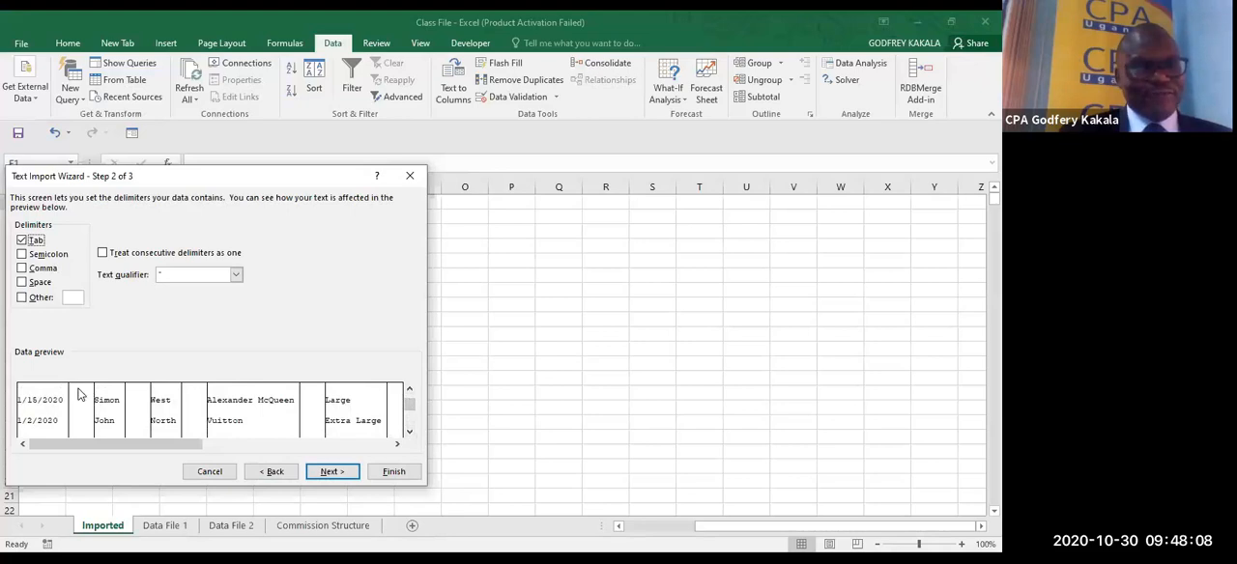
pyautogui.click(328, 473)
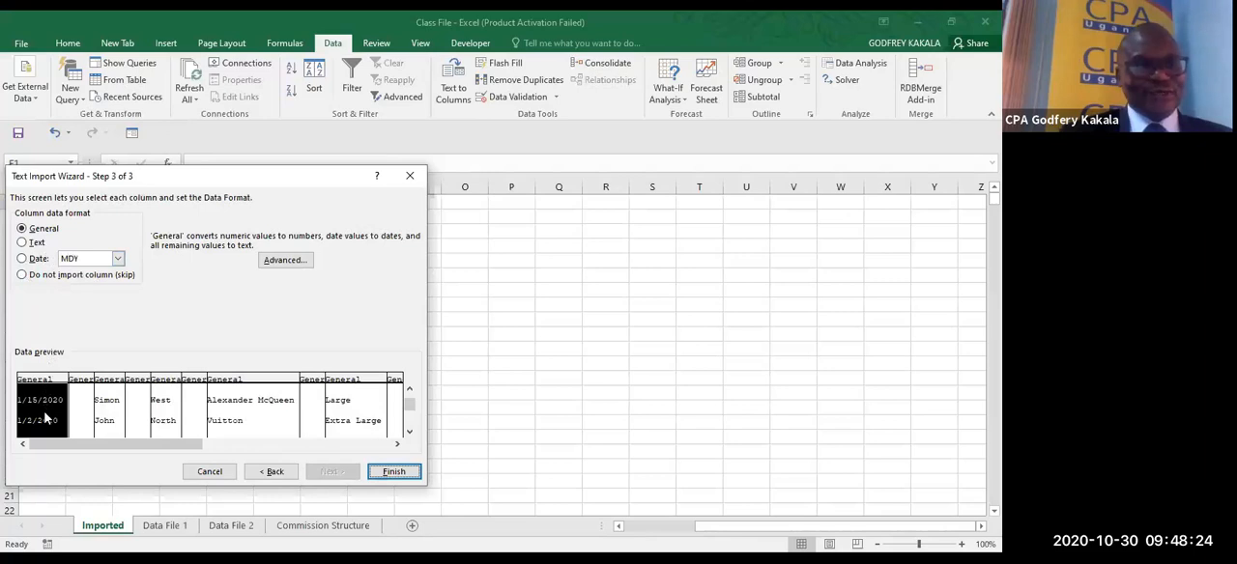
# - Format the date column as Date MDY and the salesman and market columns as Text, and finish the import wizard
pyautogui.click(21, 259)
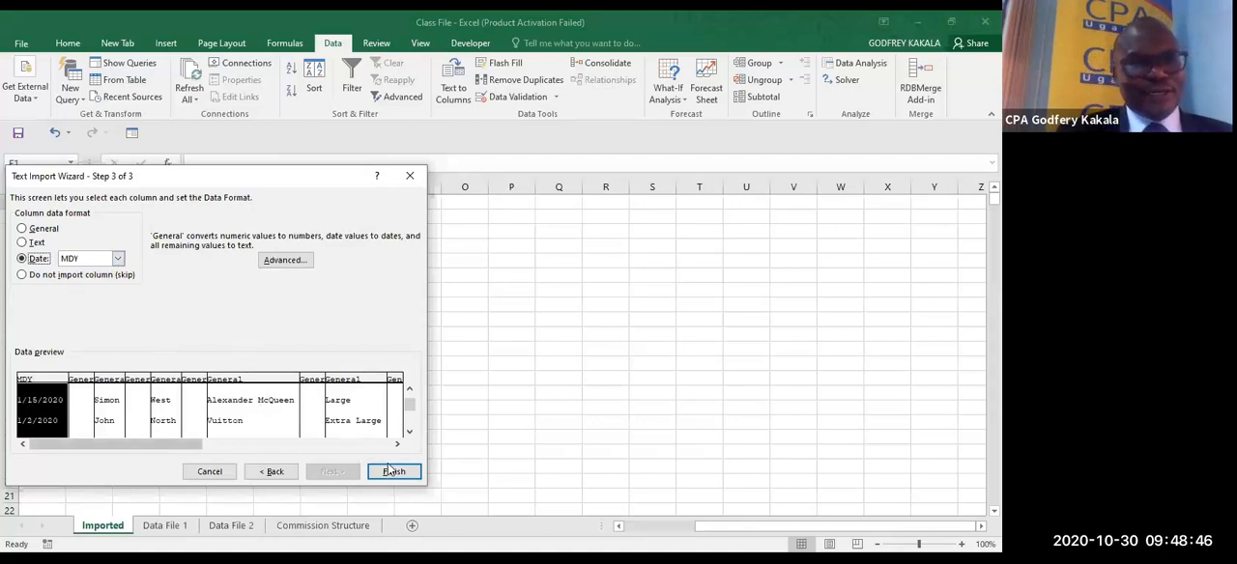
pyautogui.click(103, 408)
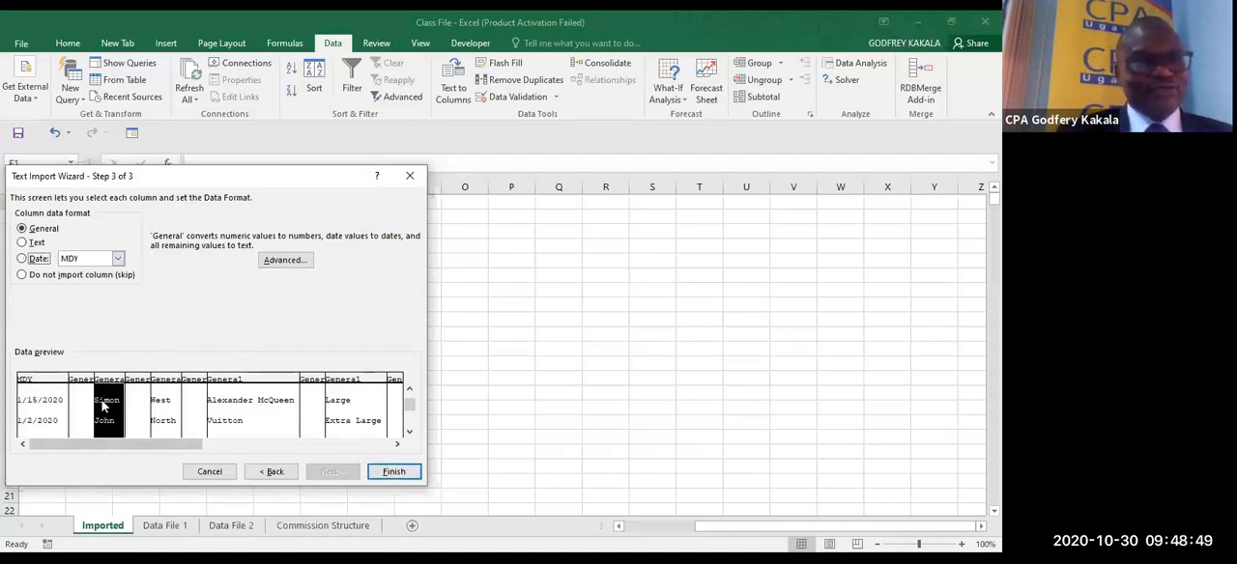
pyautogui.click(35, 243)
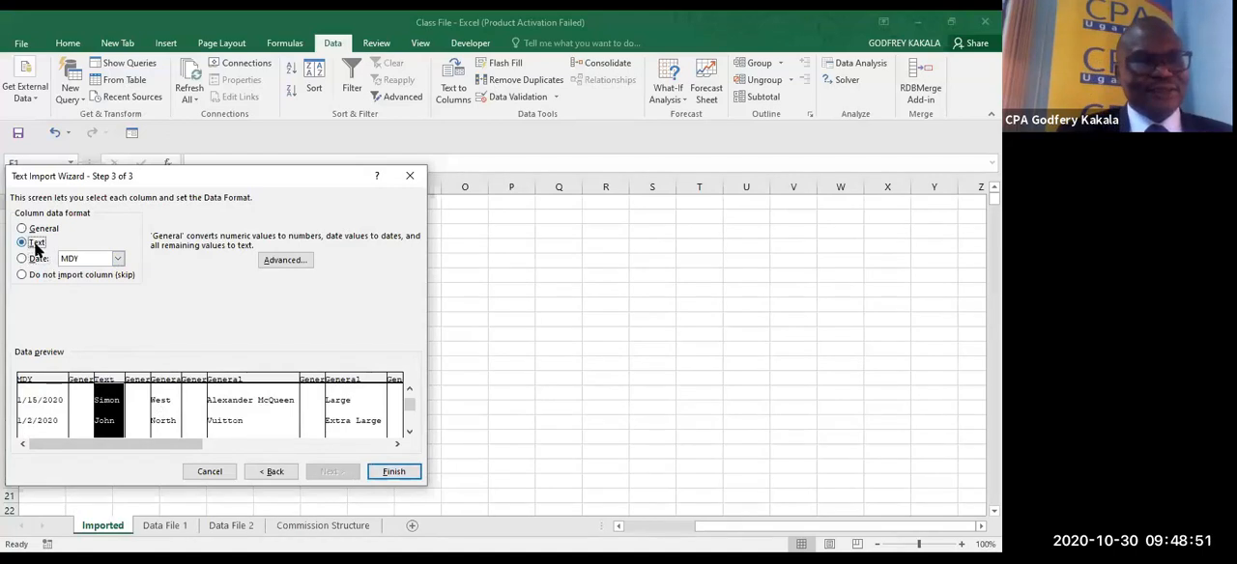
pyautogui.click(168, 407)
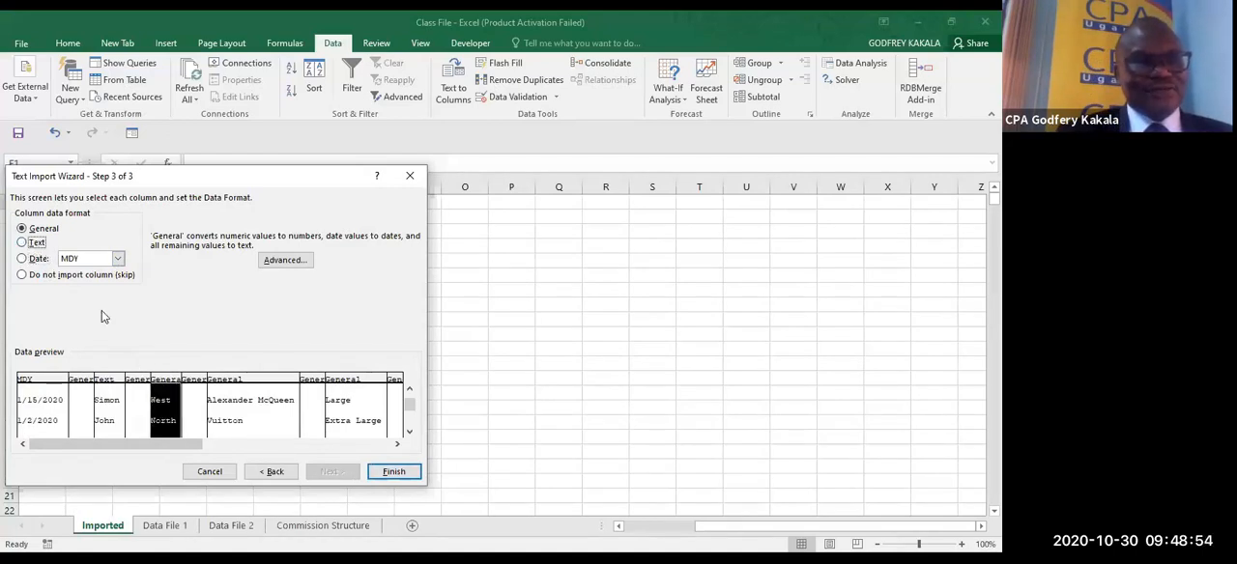
pyautogui.click(37, 245)
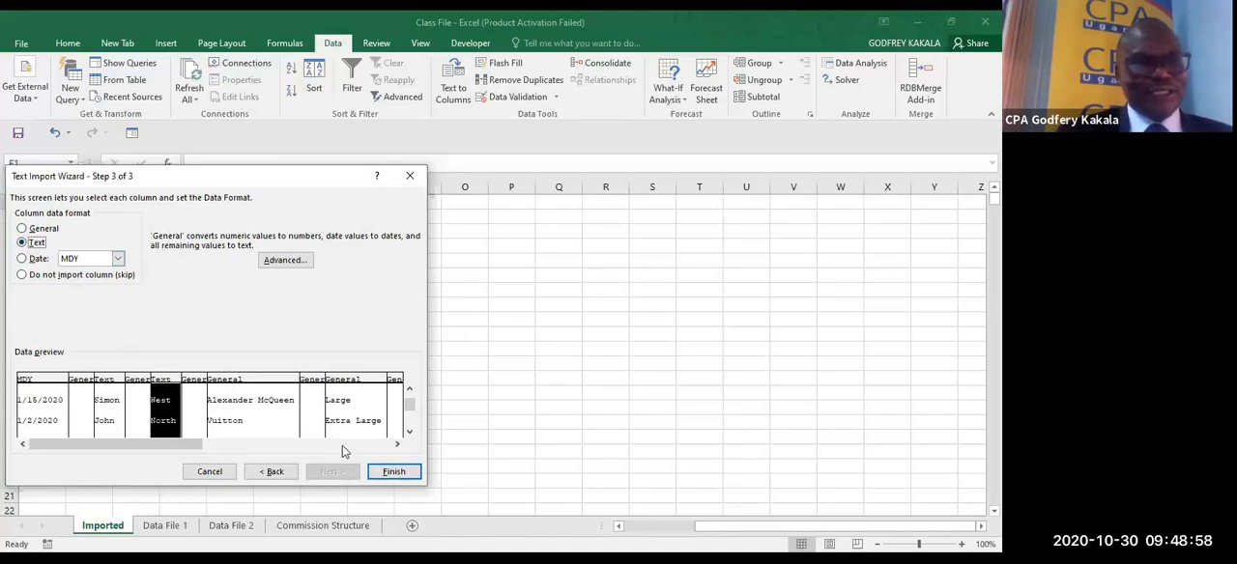
pyautogui.click(392, 470)
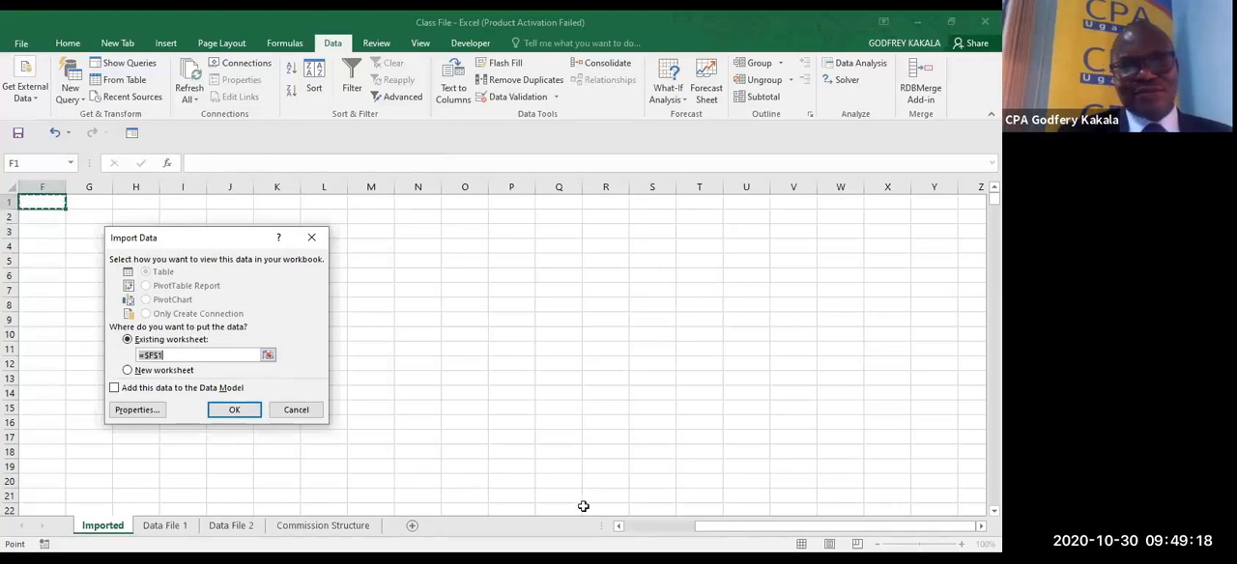
# - Place the imported data in the existing Imported worksheet starting at cell A1
pyautogui.hscroll(-5, 629, 525)
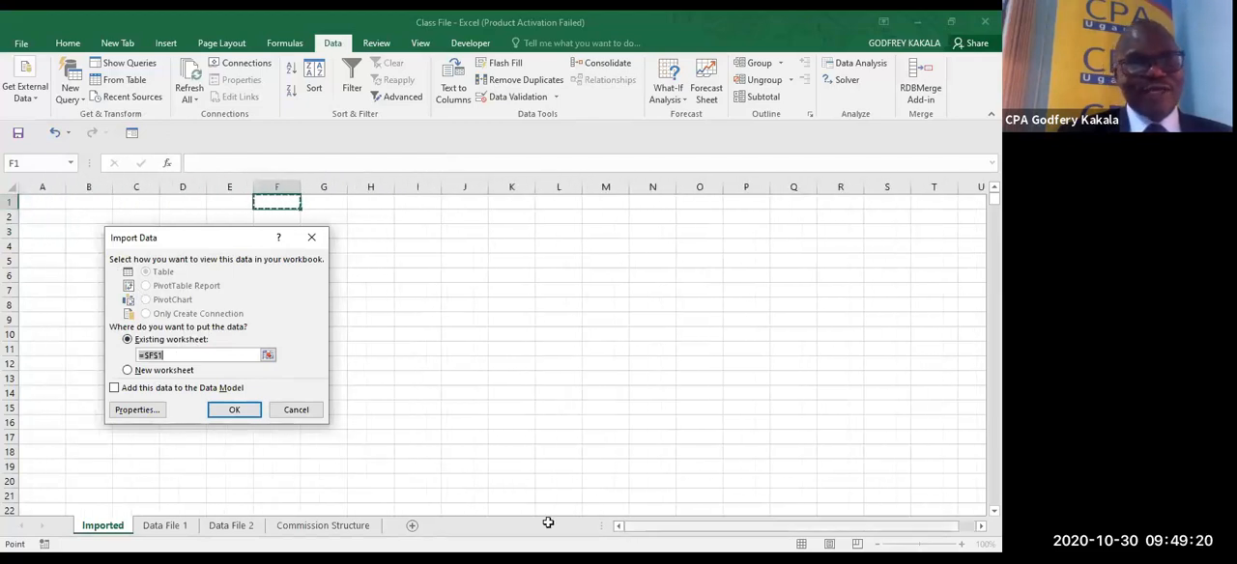
pyautogui.click(38, 204)
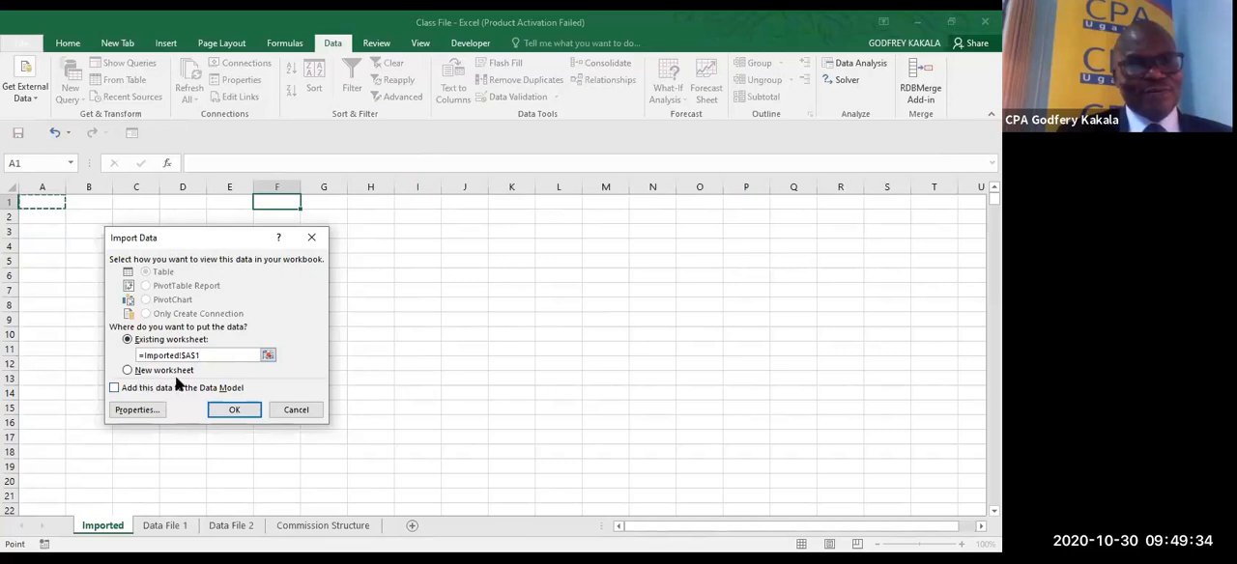
pyautogui.click(234, 412)
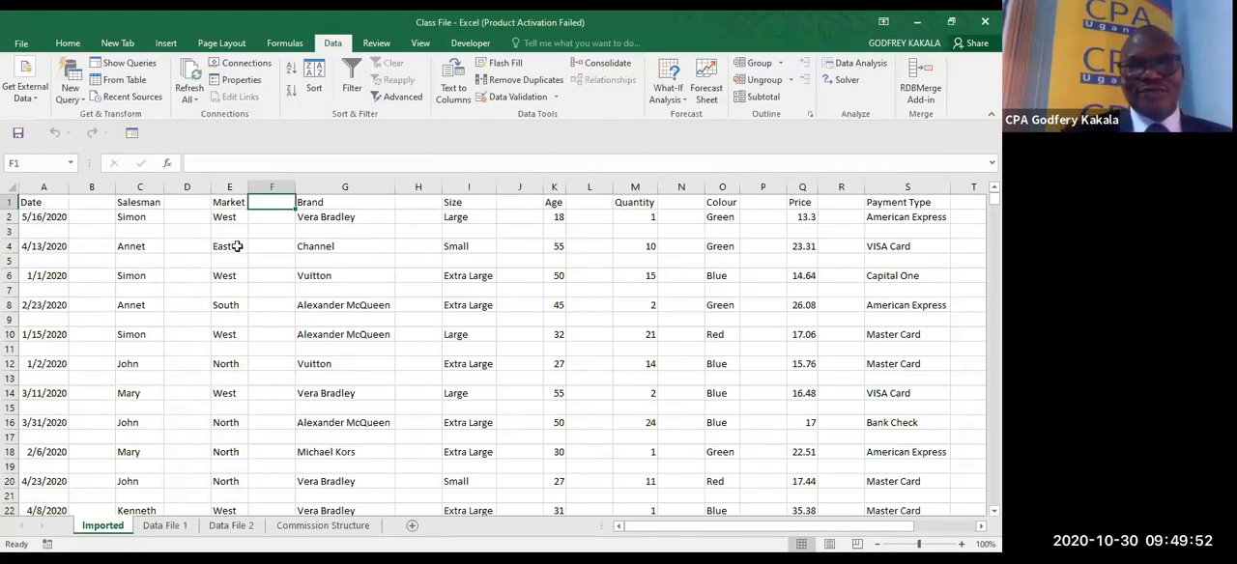
# - Examine columns B, D and F and rows 3, 5 and 7 for gaps between the imported fields and records
pyautogui.click(98, 187)
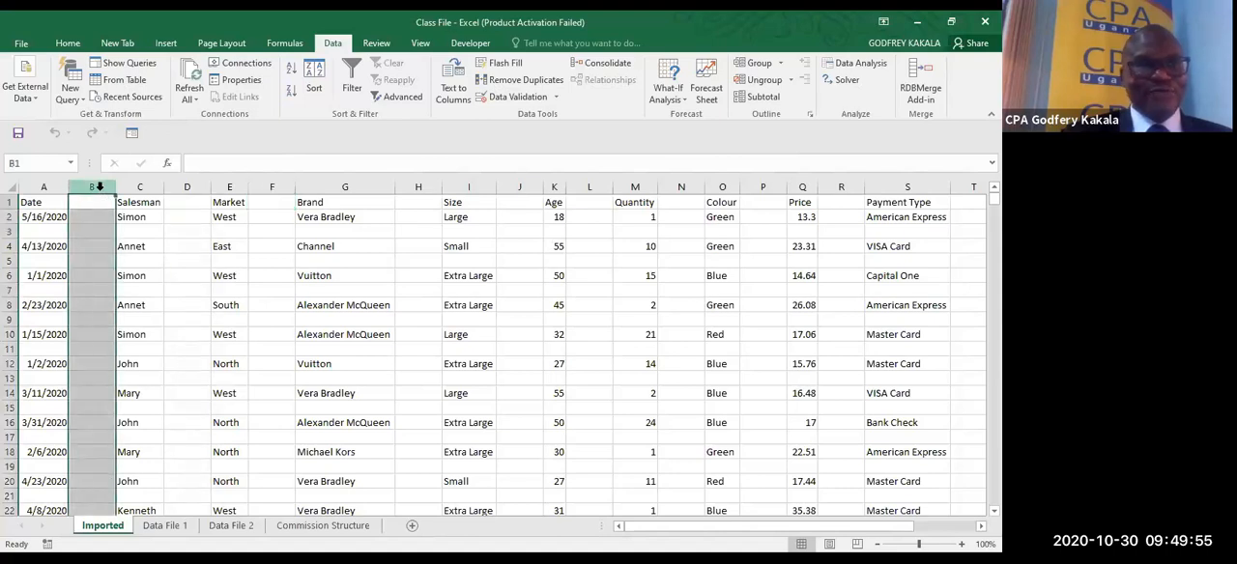
pyautogui.click(178, 185)
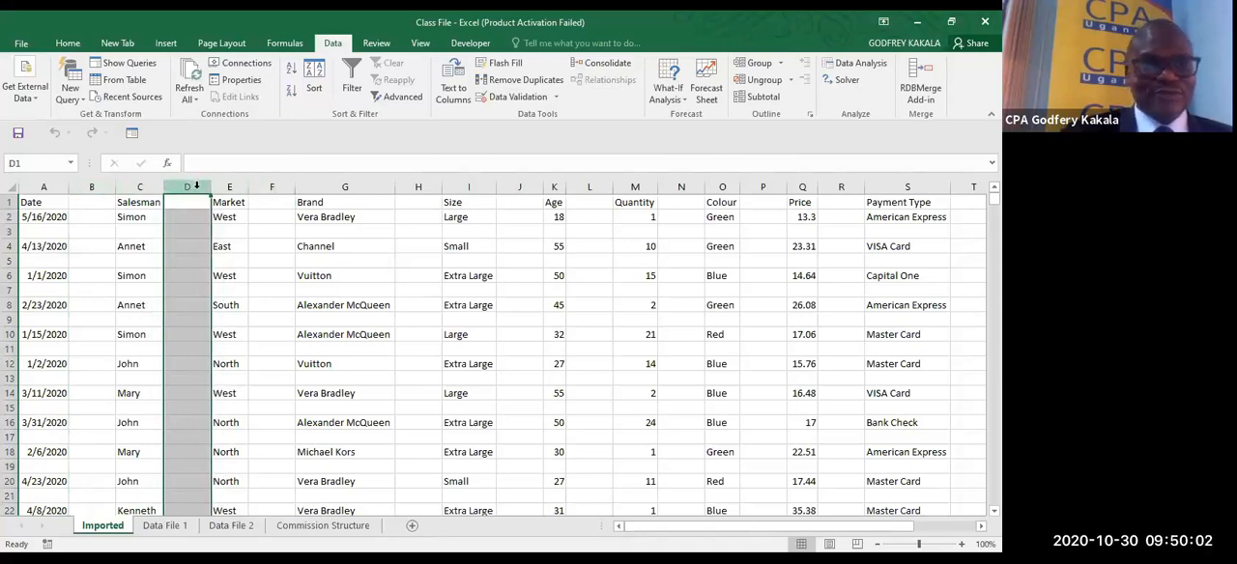
pyautogui.click(271, 186)
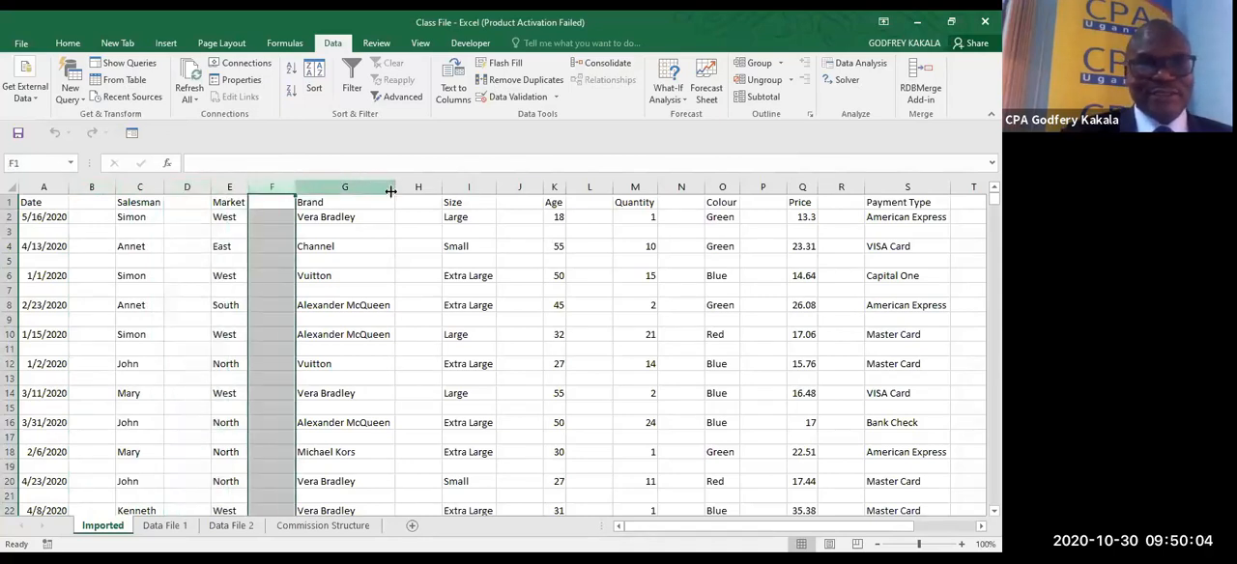
pyautogui.click(10, 231)
pyautogui.click(10, 261)
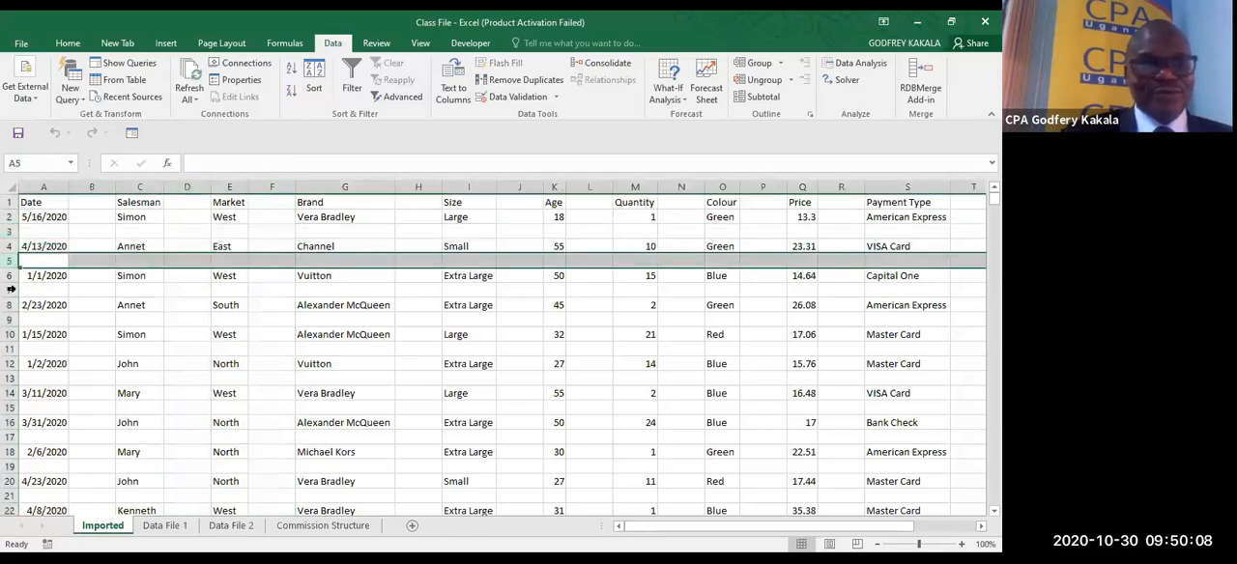
pyautogui.click(9, 290)
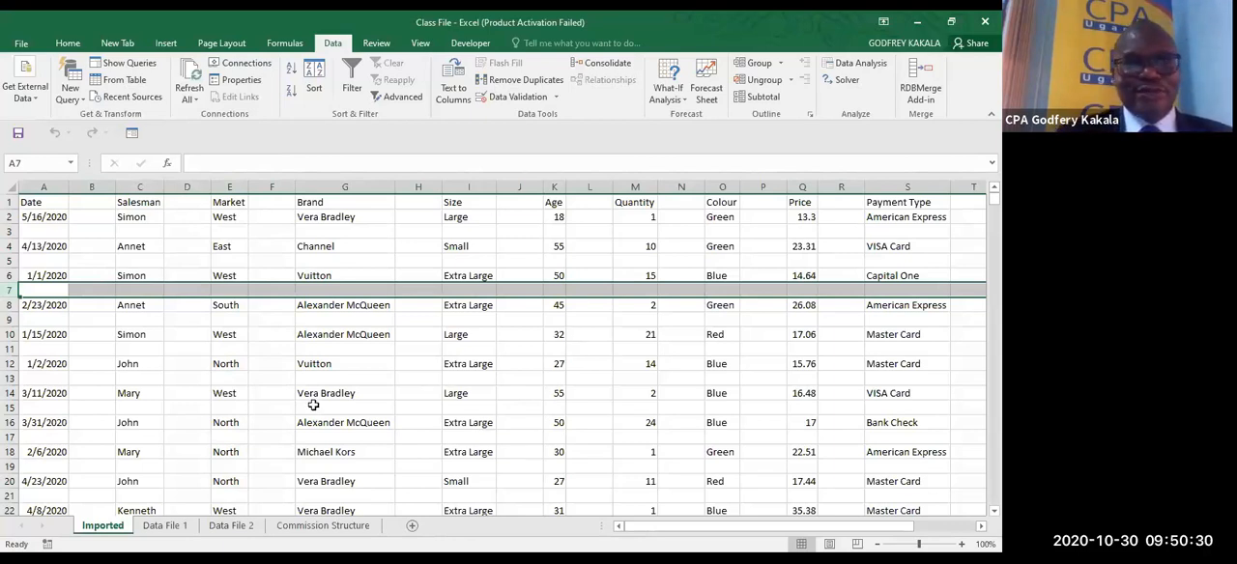
pyautogui.click(313, 381)
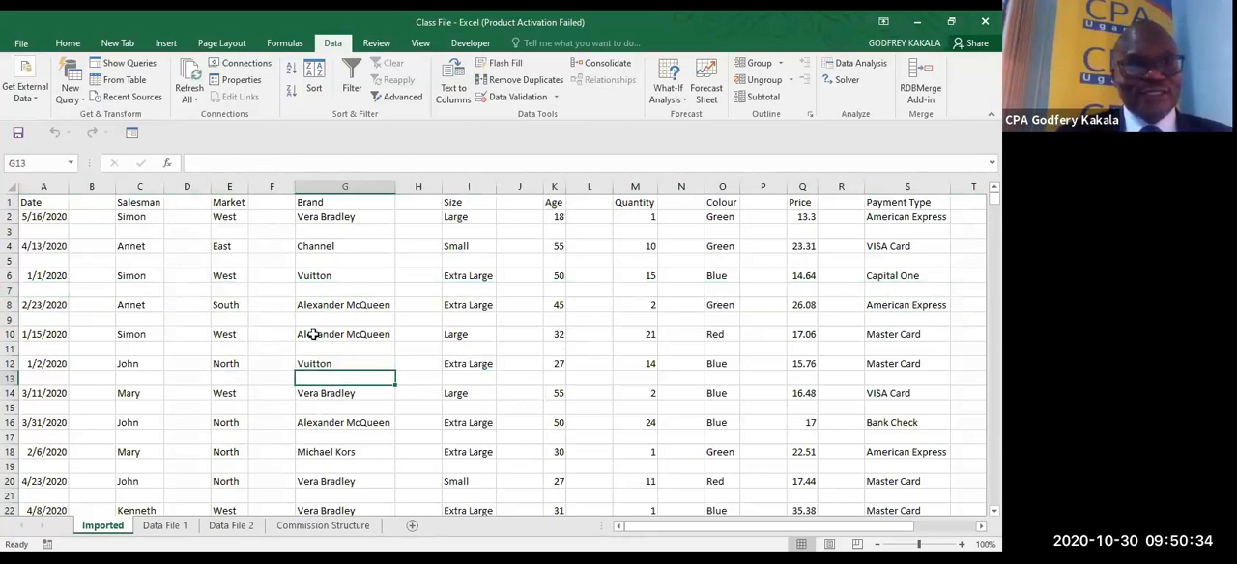
pyautogui.click(42, 235)
pyautogui.click(42, 259)
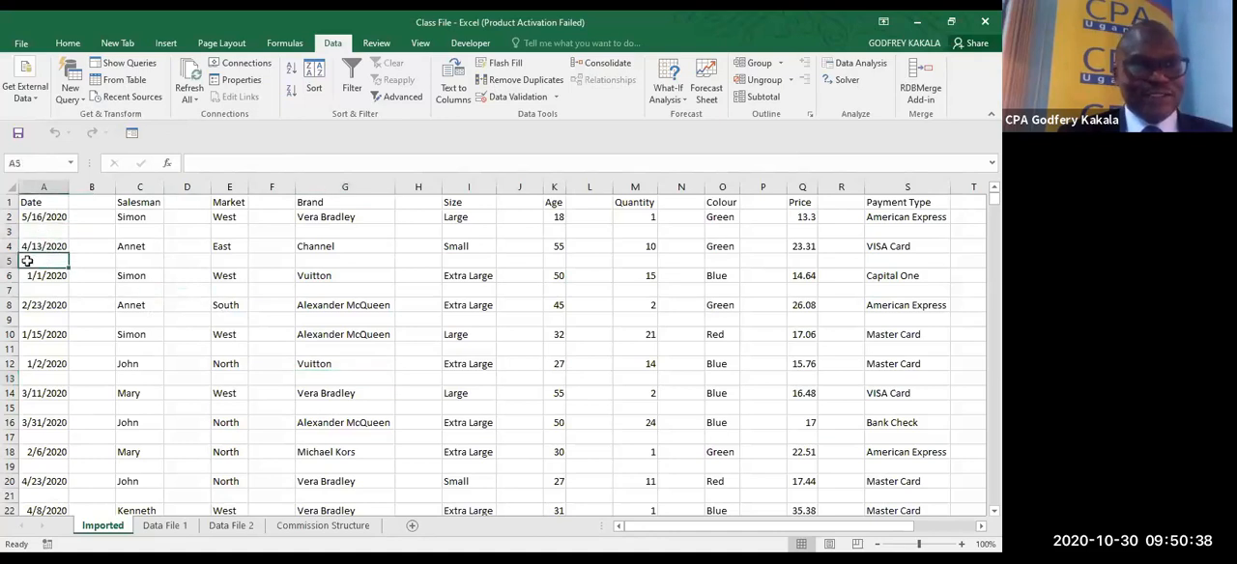
pyautogui.click(11, 261)
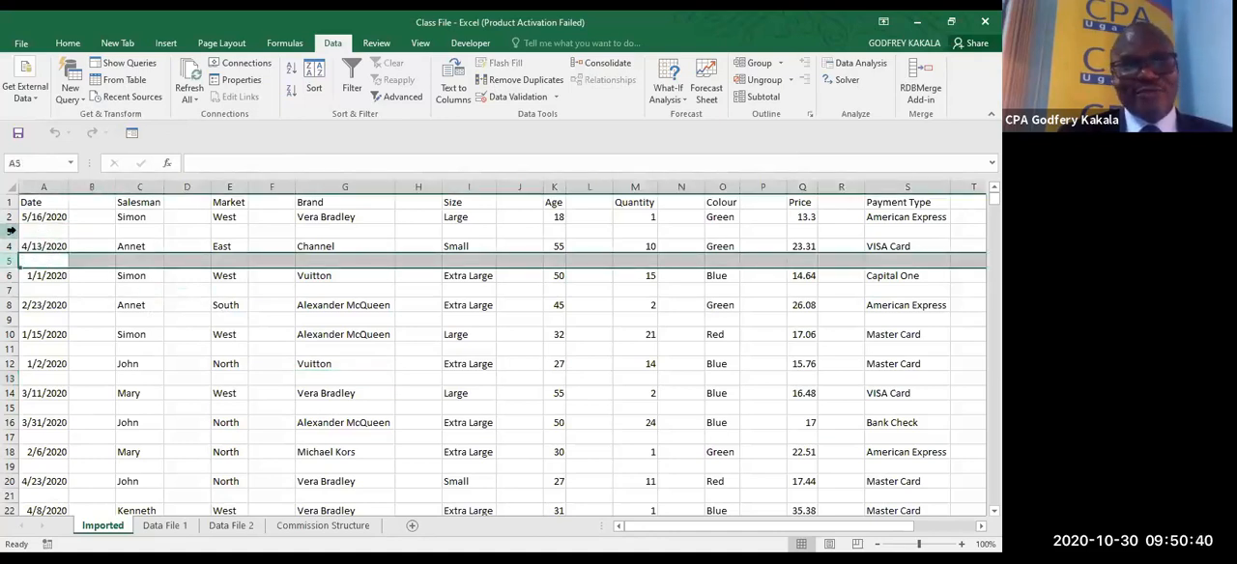
pyautogui.click(12, 232)
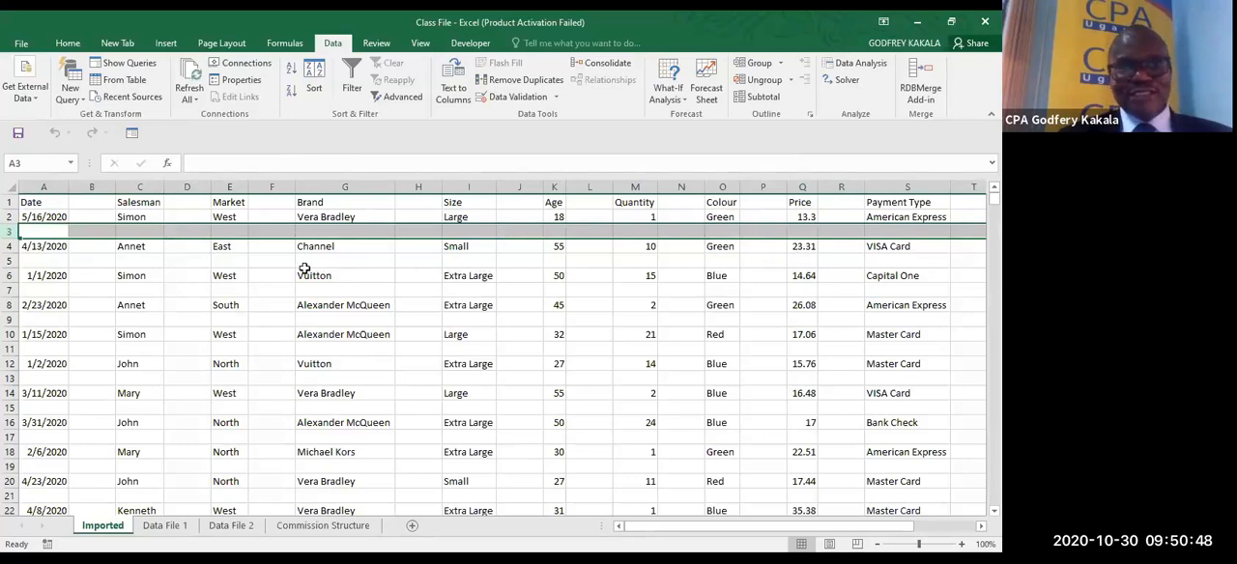
pyautogui.click(10, 261)
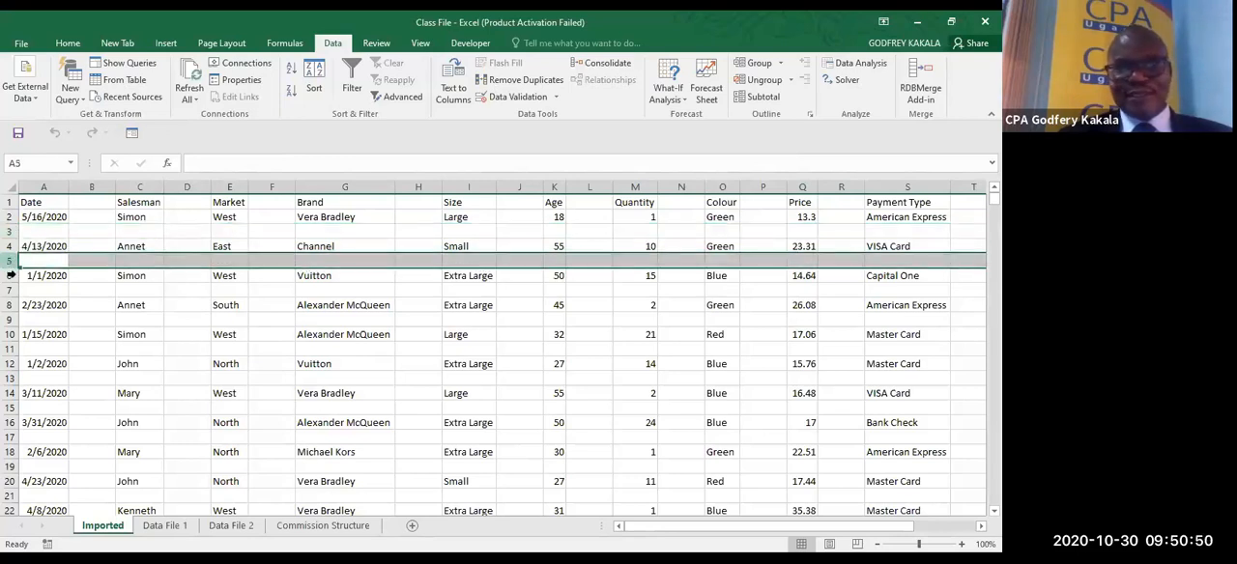
# - Examine how far the imported records and blank rows extend down column A from the Date header
pyautogui.click(10, 288)
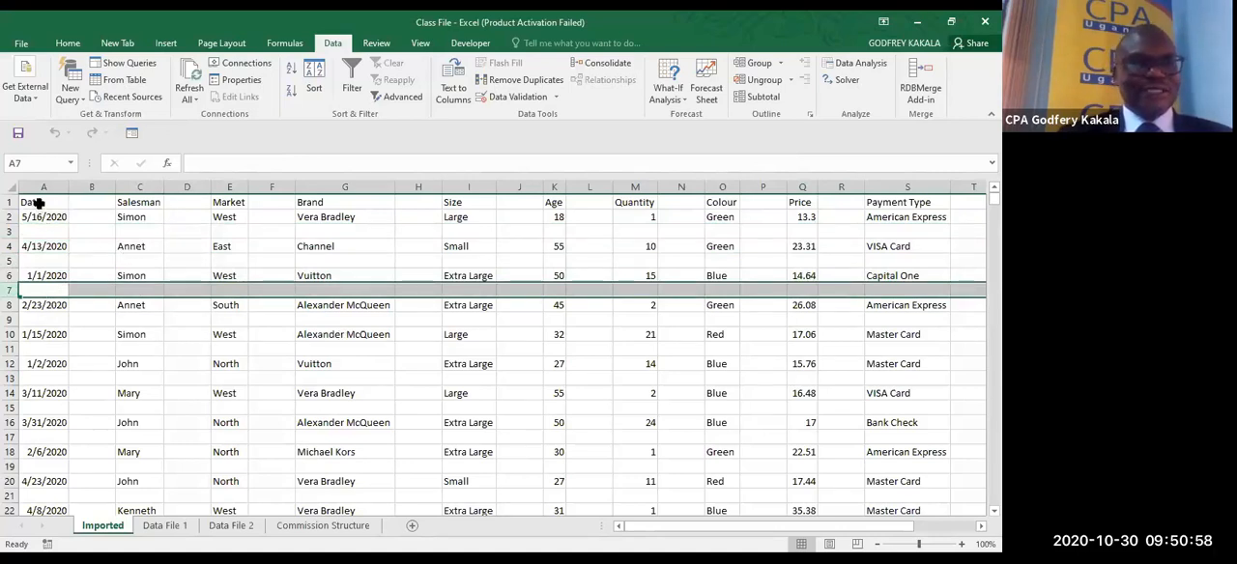
pyautogui.moveTo(39, 202); pyautogui.dragTo(44, 363)
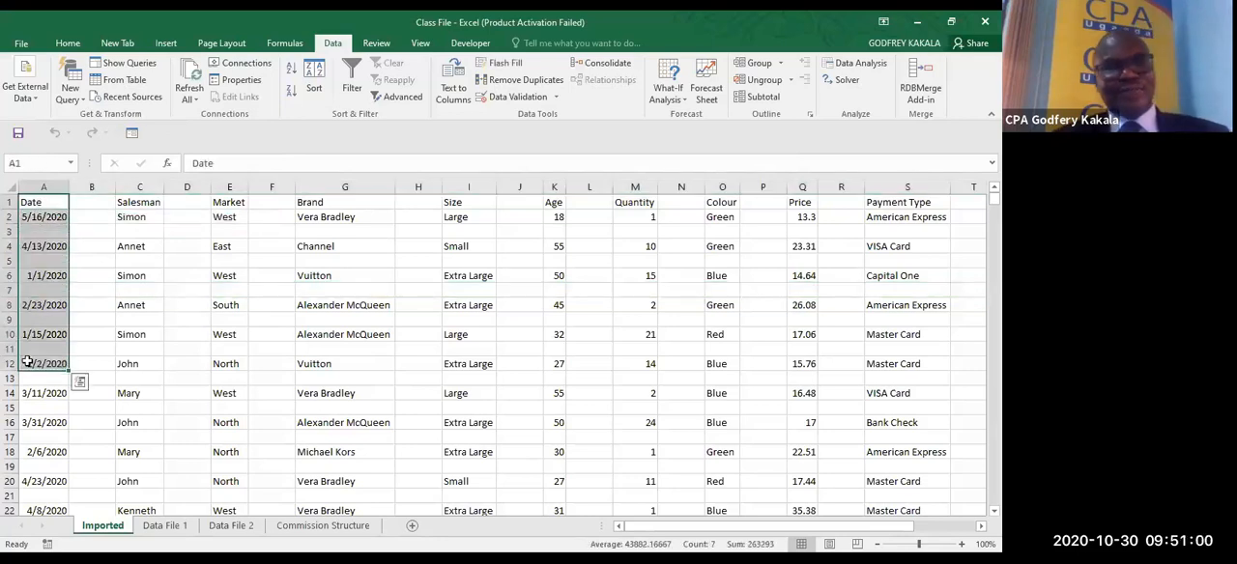
pyautogui.click(43, 200)
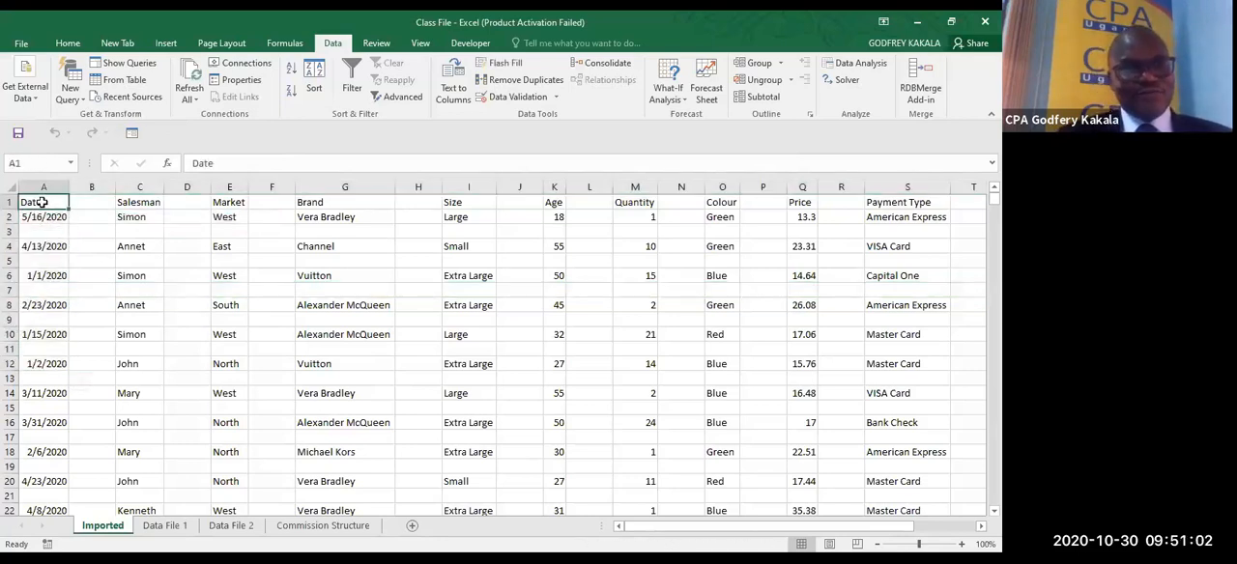
pyautogui.moveTo(43, 202); pyautogui.dragTo(64, 465)
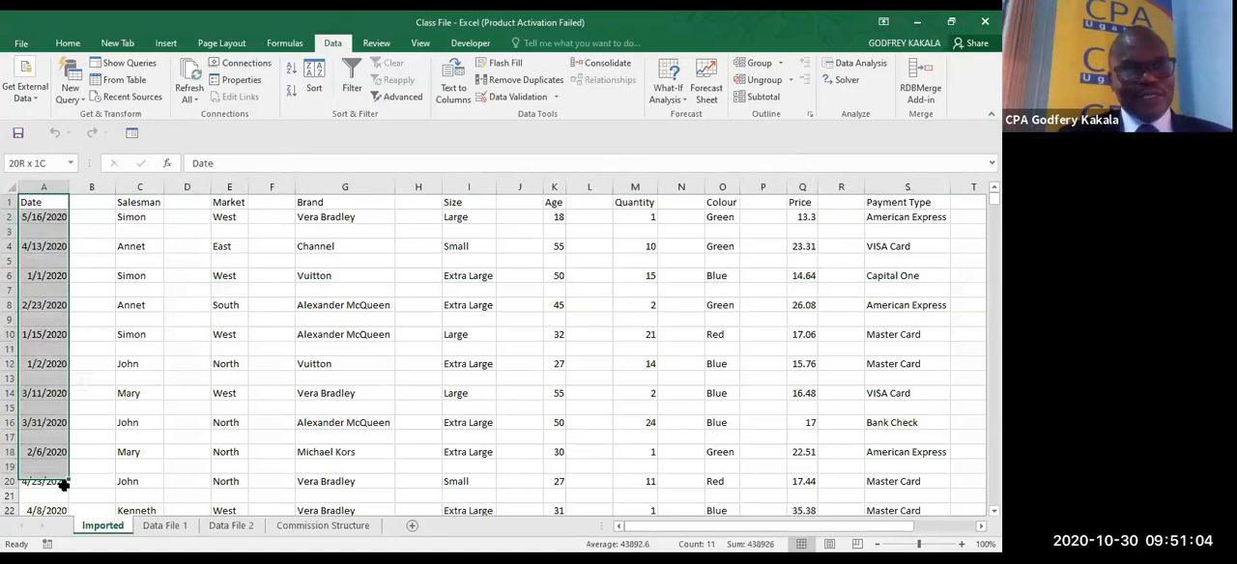
pyautogui.moveTo(64, 487); pyautogui.dragTo(26, 206)
pyautogui.scroll(20, 25, 211)
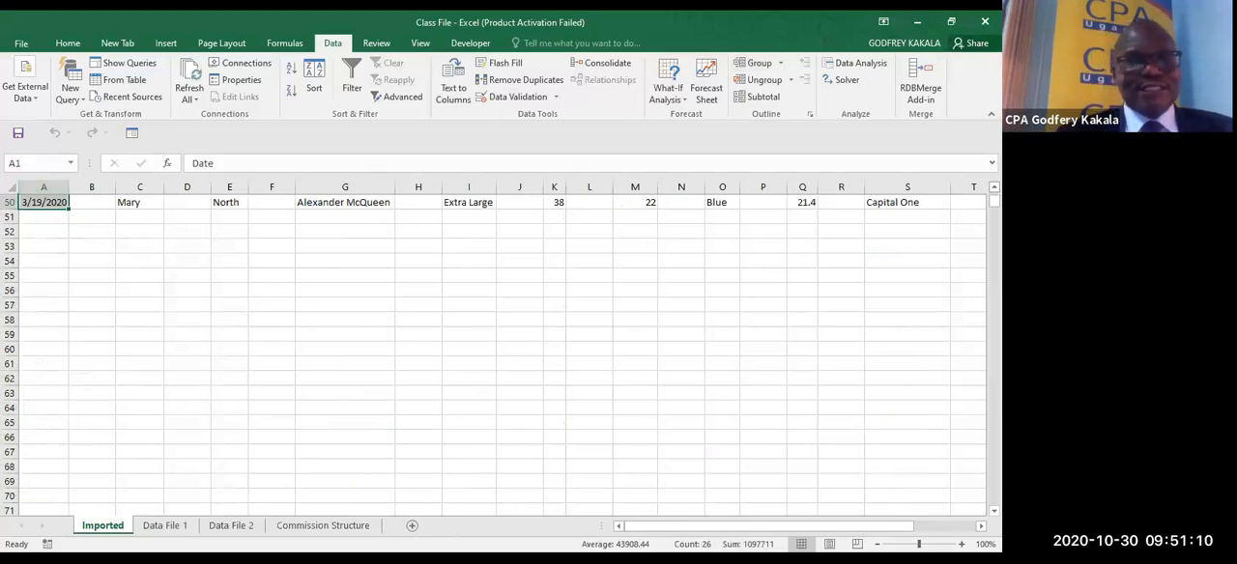
pyautogui.scroll(8, 25, 211)
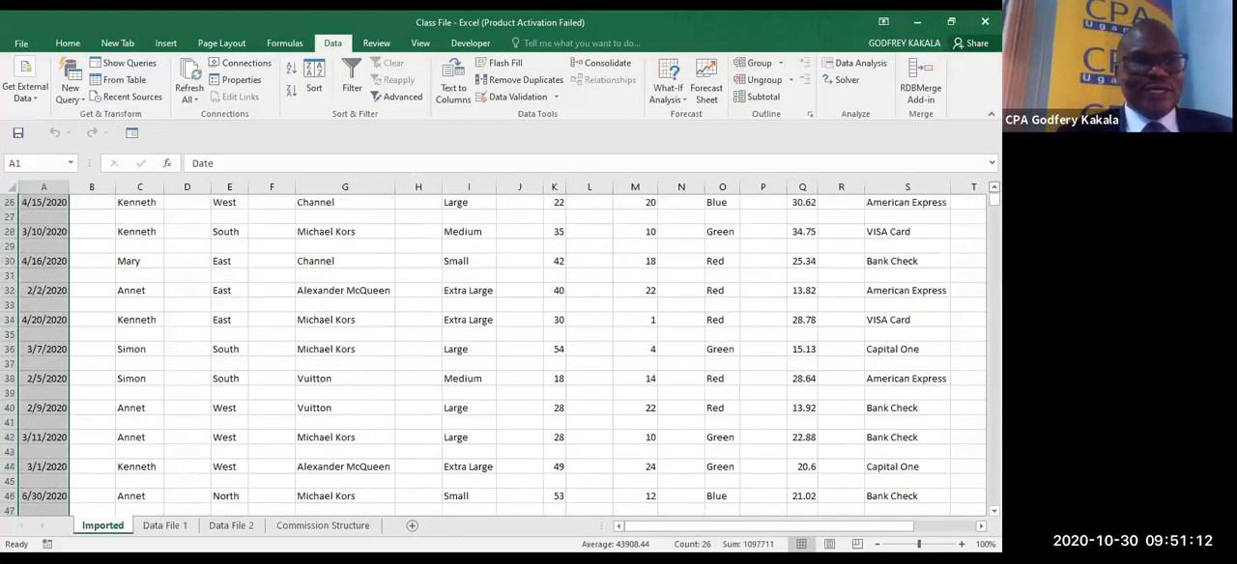
pyautogui.scroll(8, 25, 211)
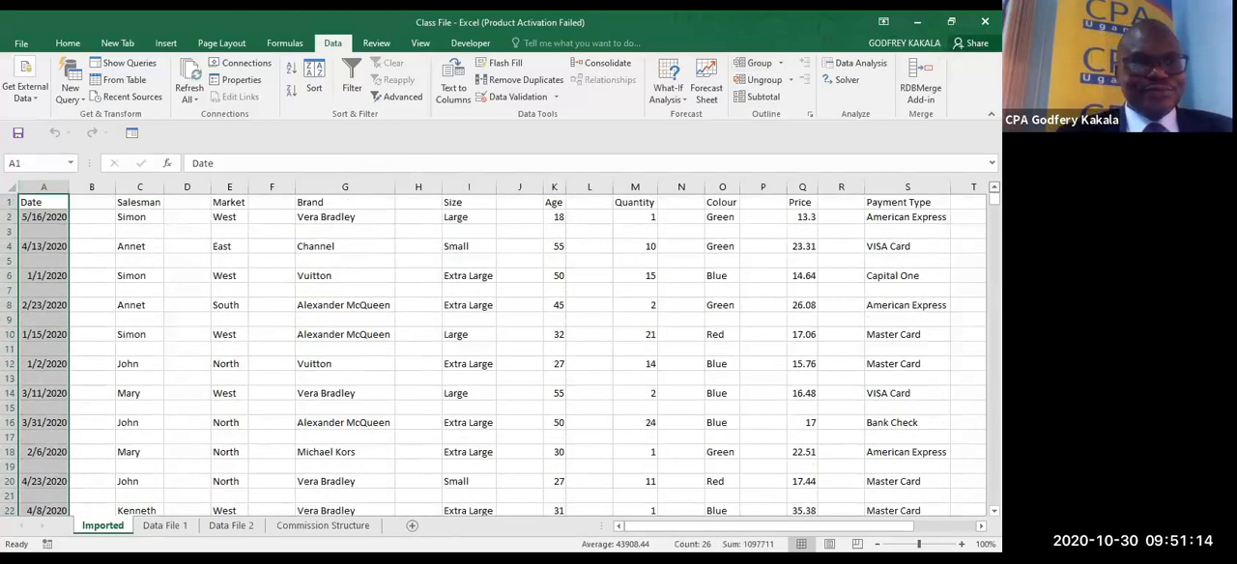
pyautogui.click(41, 203)
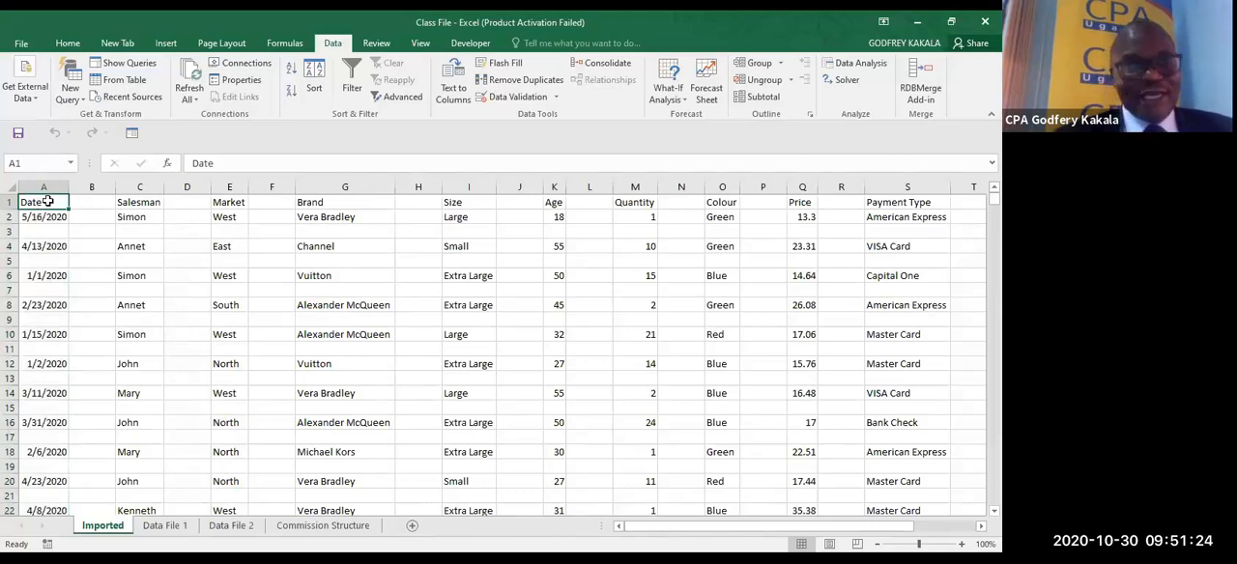
# - Locate the last record in column A and select the range from A50 up to the Date header in A1
pyautogui.hotkey('ctrl', 'End')
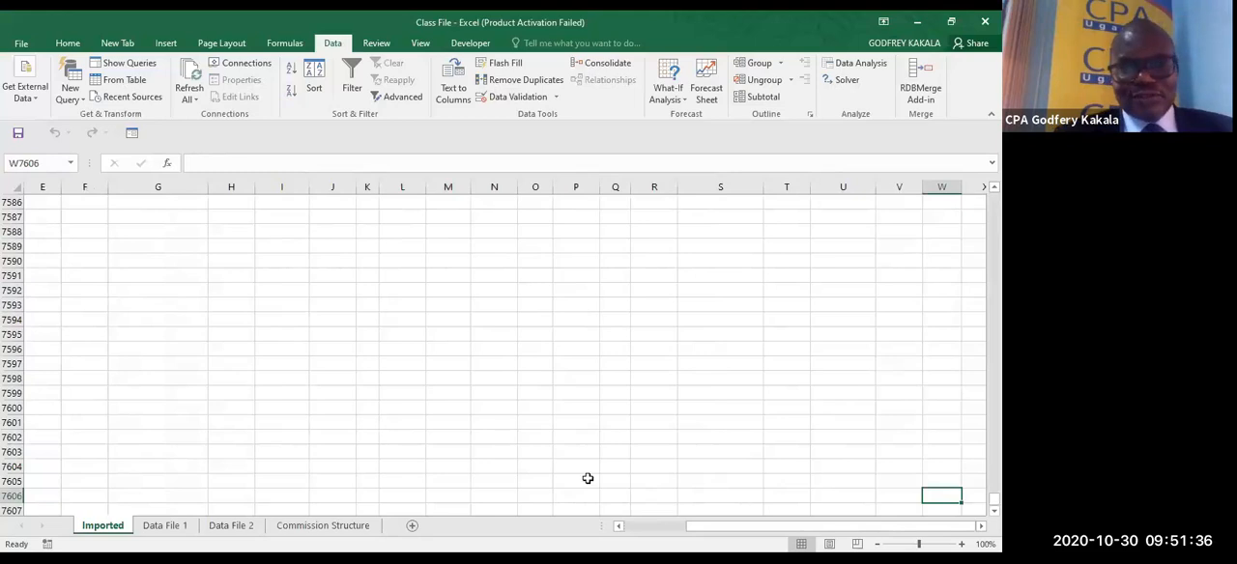
pyautogui.click(630, 526)
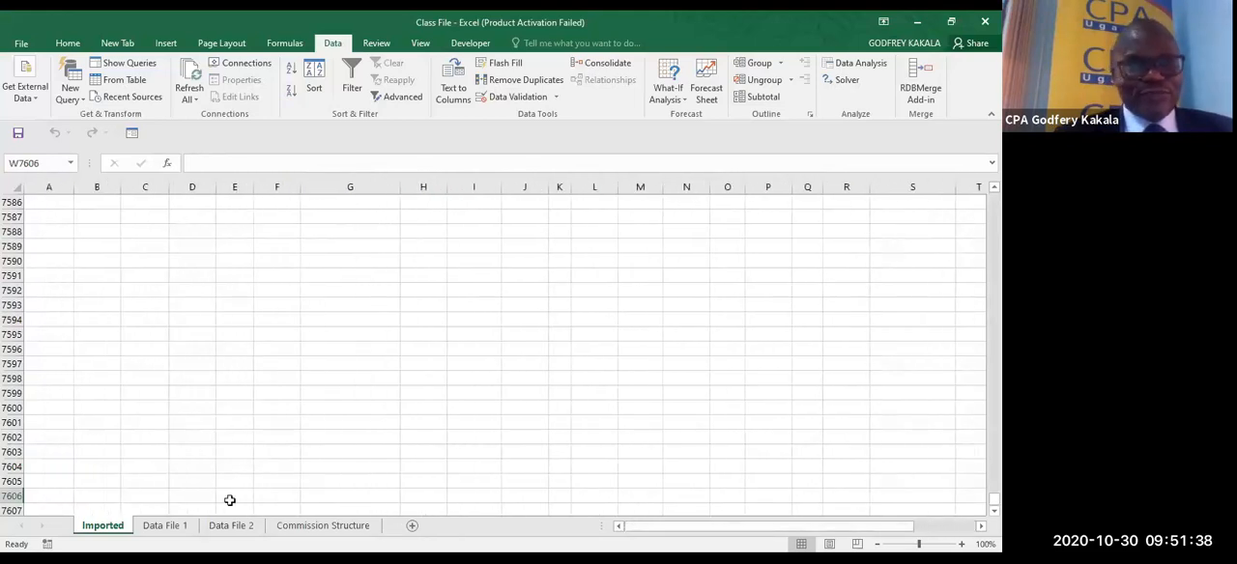
pyautogui.click(48, 494)
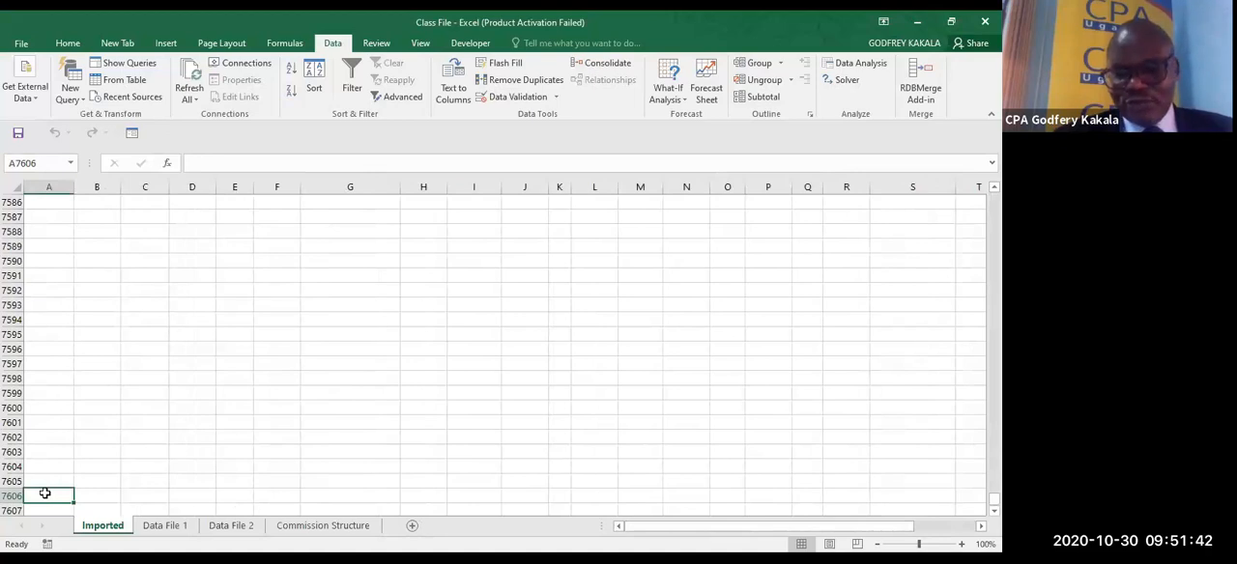
pyautogui.hotkey('ctrl', 'Up')
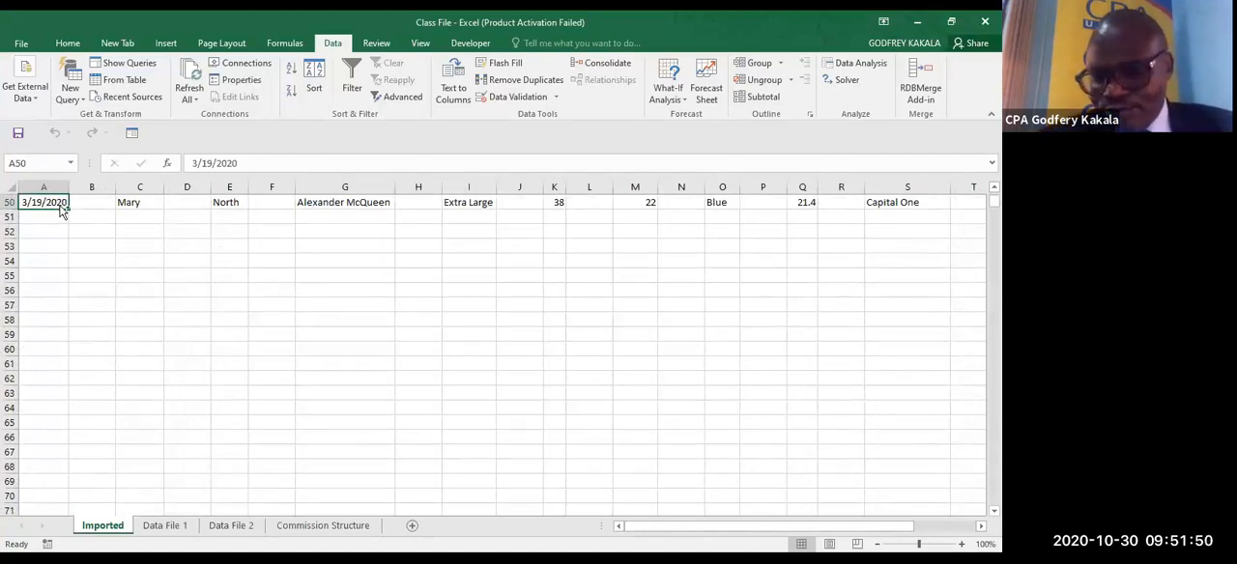
pyautogui.hotkey('ctrl', 'shift', 'Home')
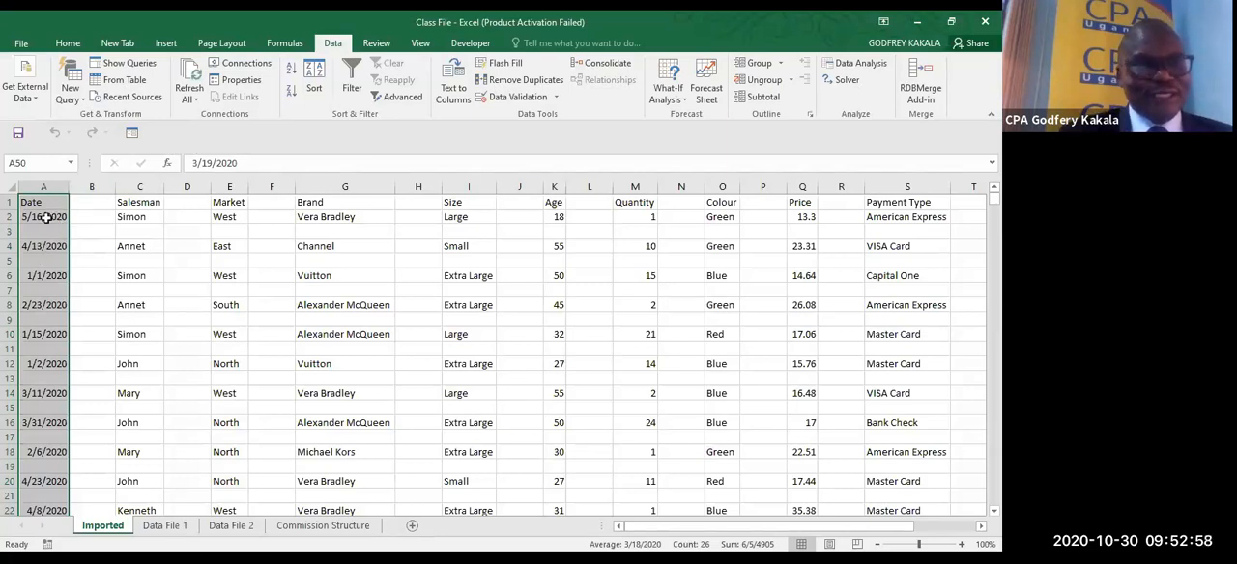
pyautogui.click(66, 46)
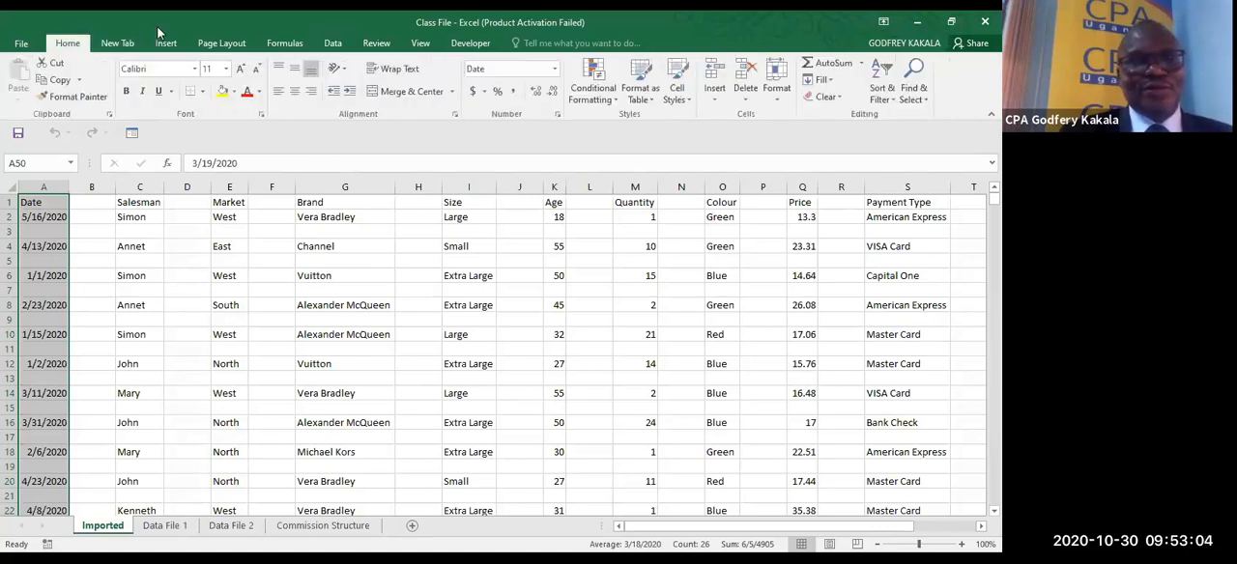
pyautogui.click(922, 93)
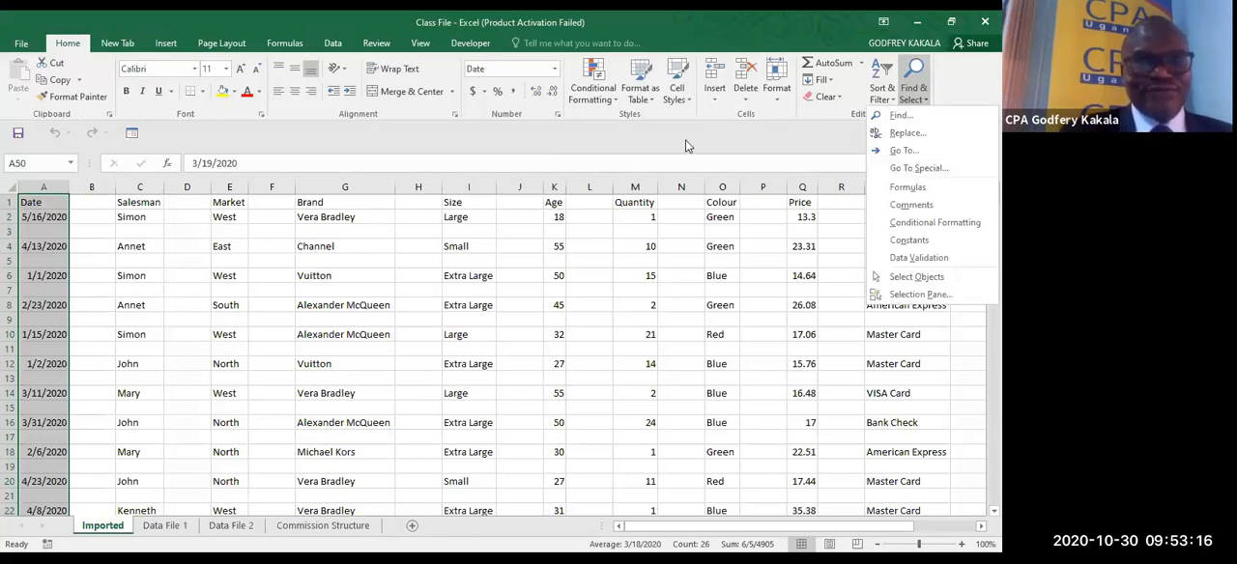
pyautogui.click(552, 146)
pyautogui.hotkey('ctrl', 'g')
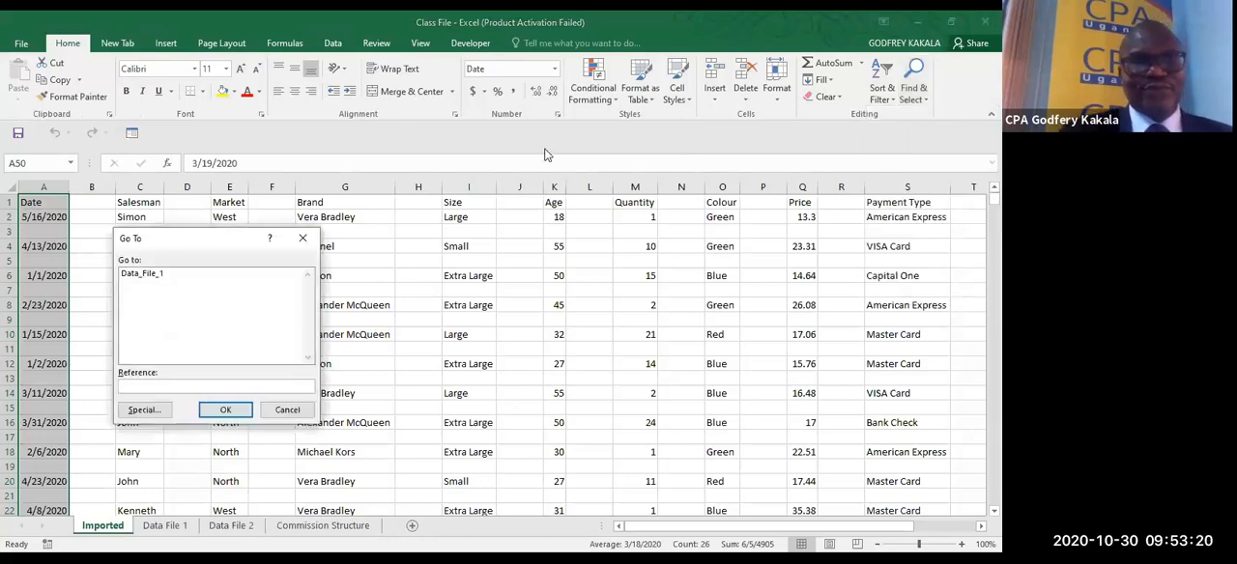
pyautogui.click(152, 414)
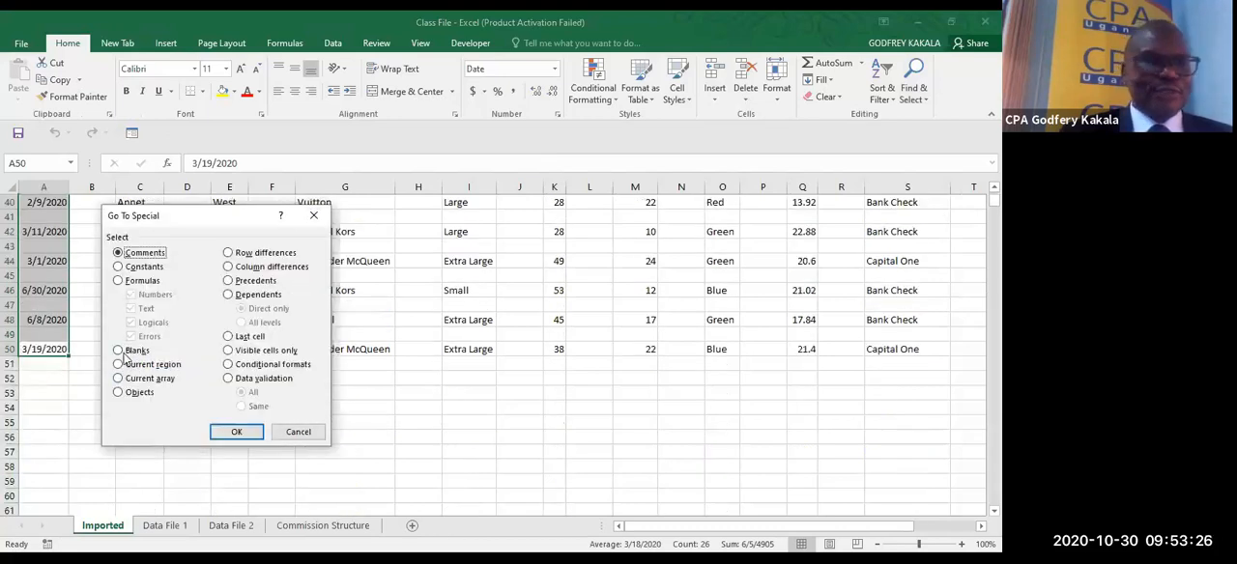
pyautogui.click(318, 217)
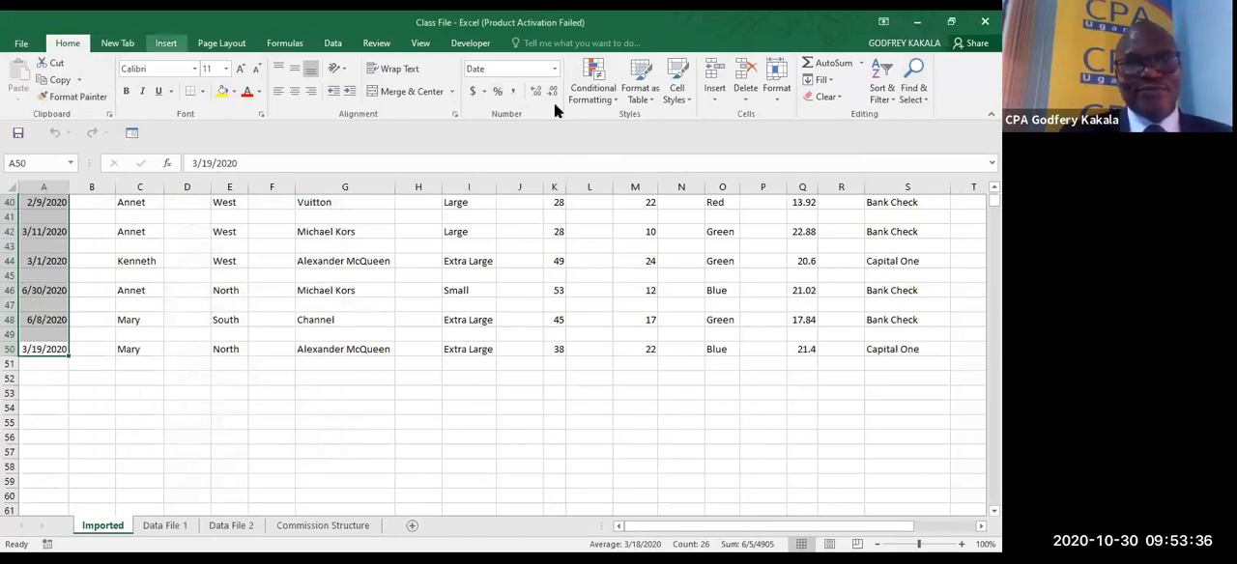
# - Select the blank cells within A1:A50 using Go To Special and delete their entire rows
pyautogui.click(914, 93)
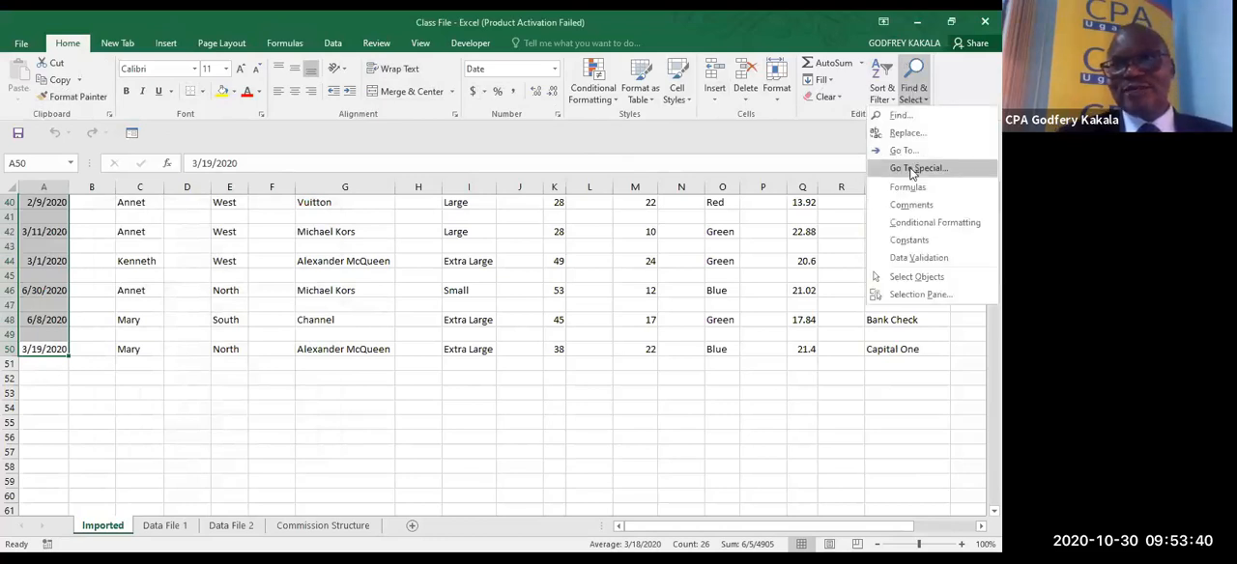
pyautogui.click(912, 169)
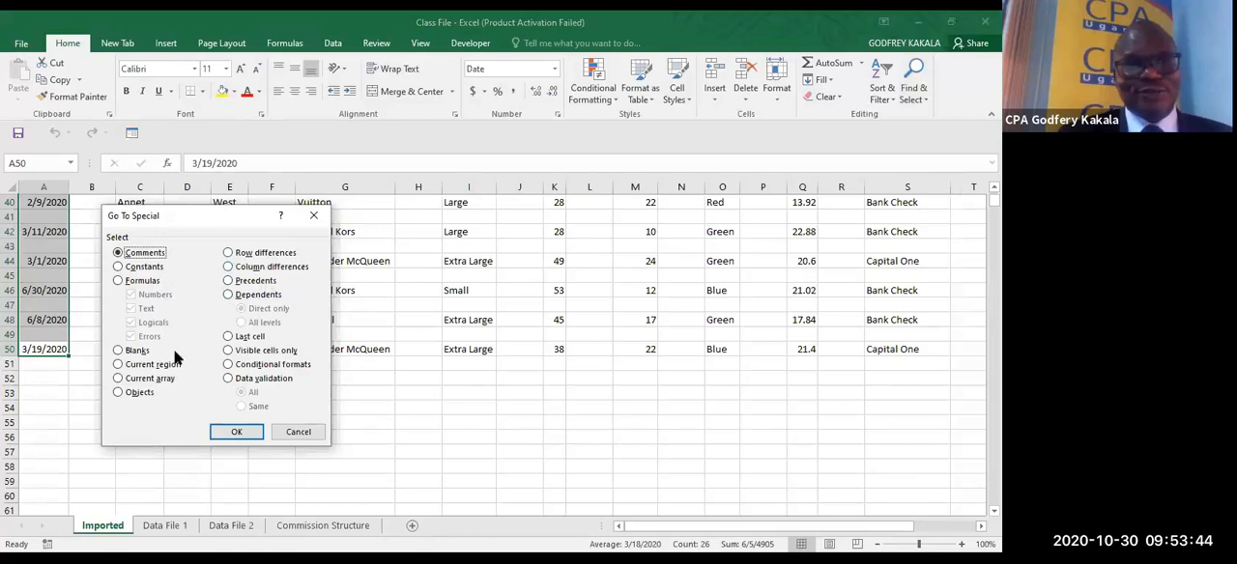
pyautogui.click(119, 352)
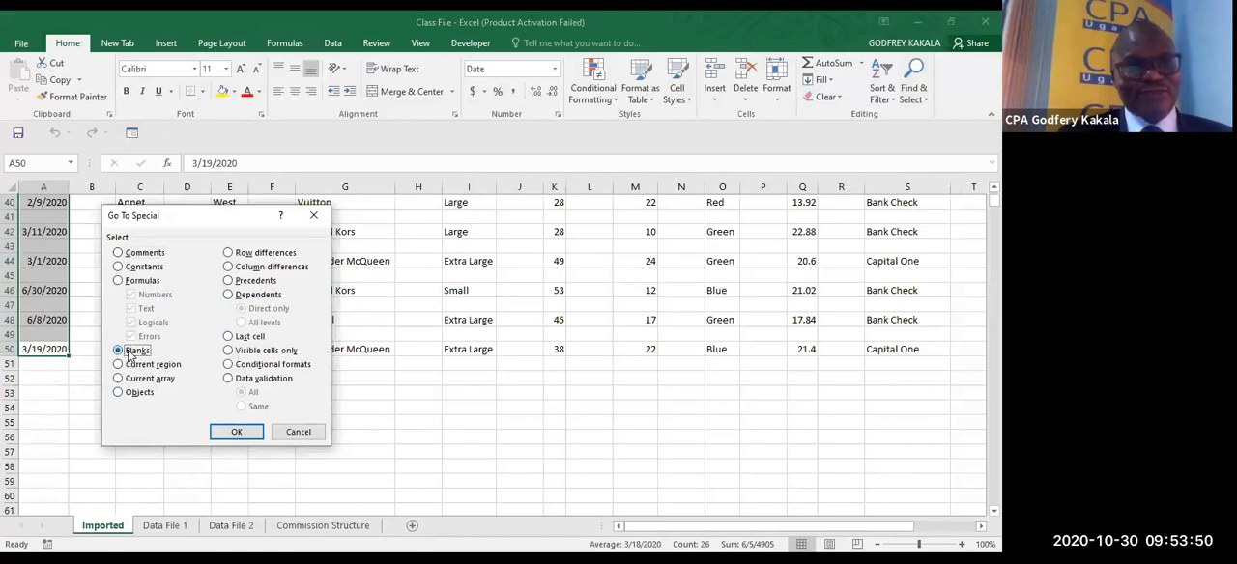
pyautogui.click(235, 433)
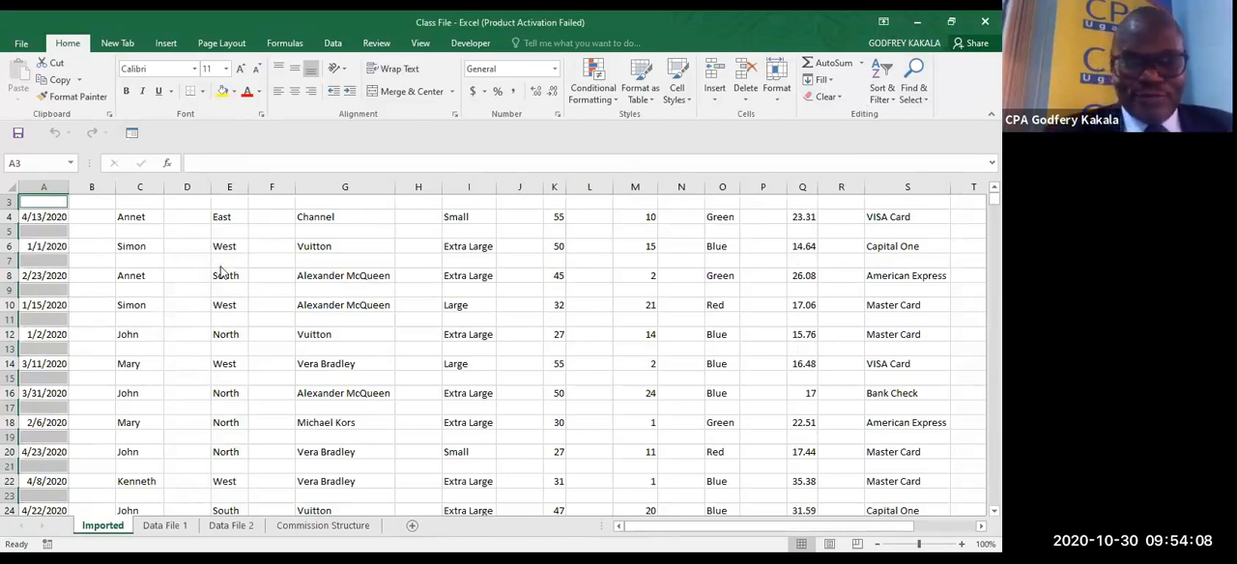
pyautogui.hotkey('ctrl', '-')
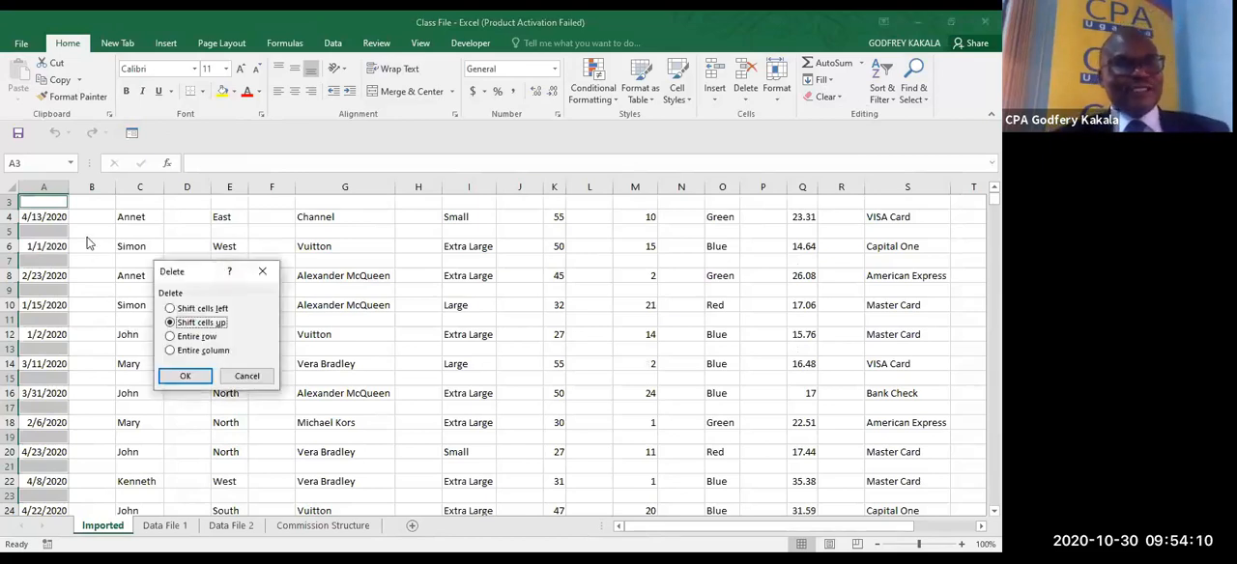
pyautogui.click(183, 337)
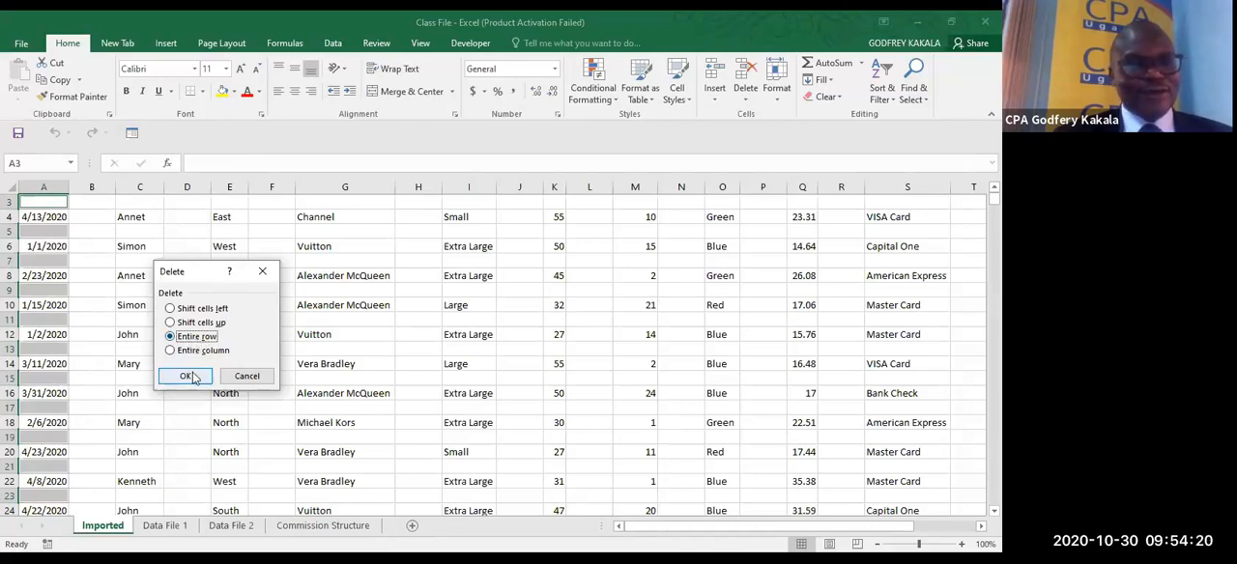
pyautogui.click(189, 376)
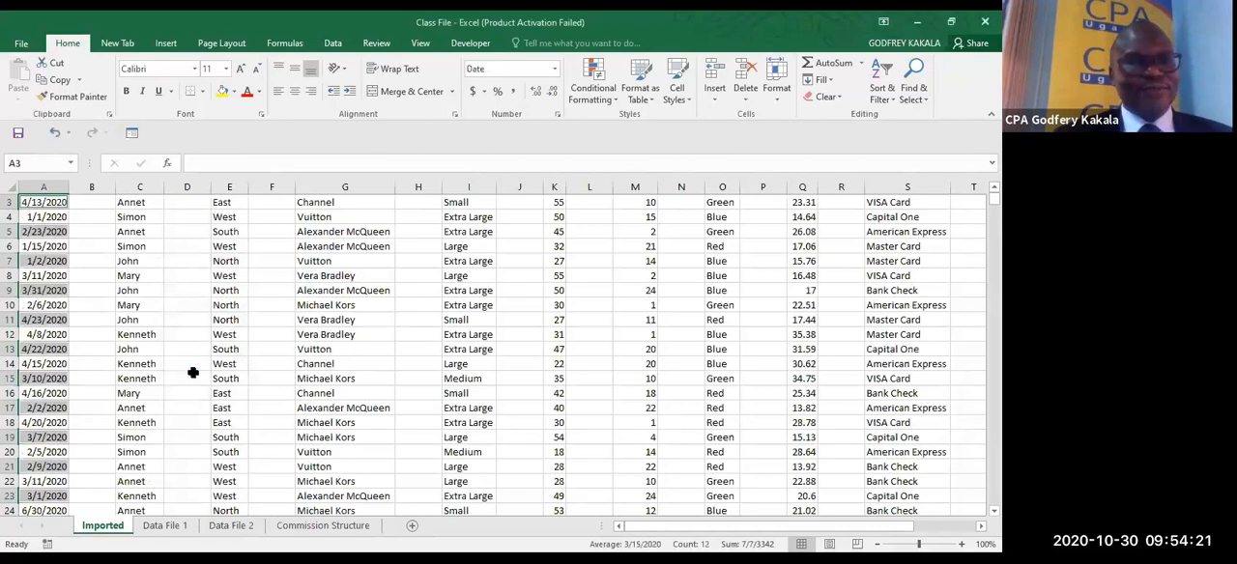
pyautogui.click(123, 280)
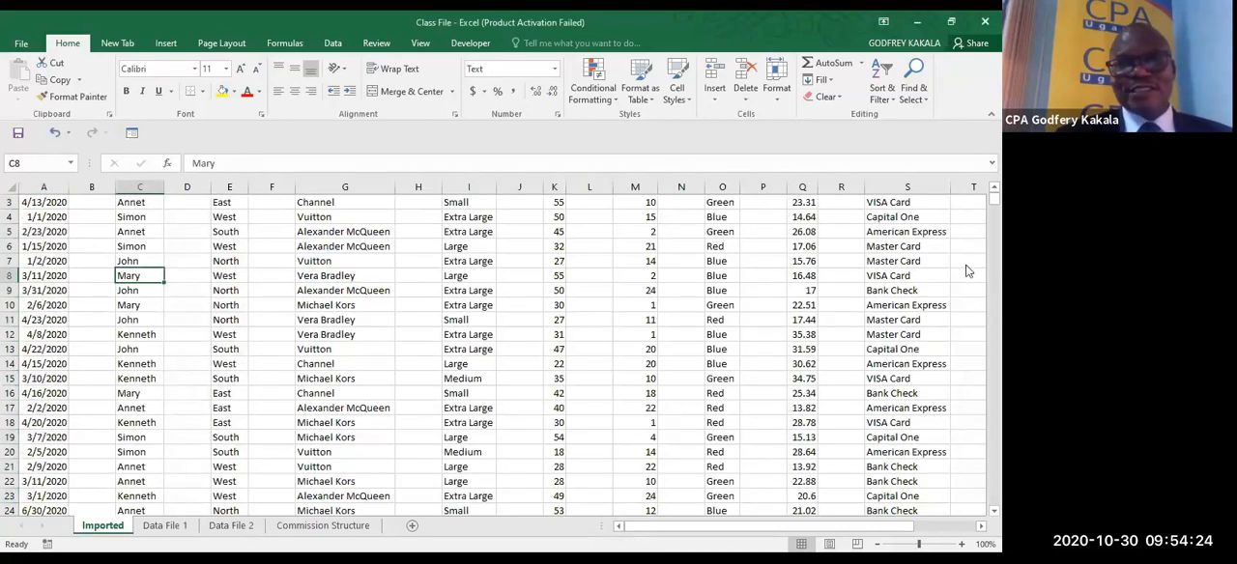
# - Check column A for remaining gaps by jumping between the Date header and the last record
pyautogui.scroll(2, 70, 319)
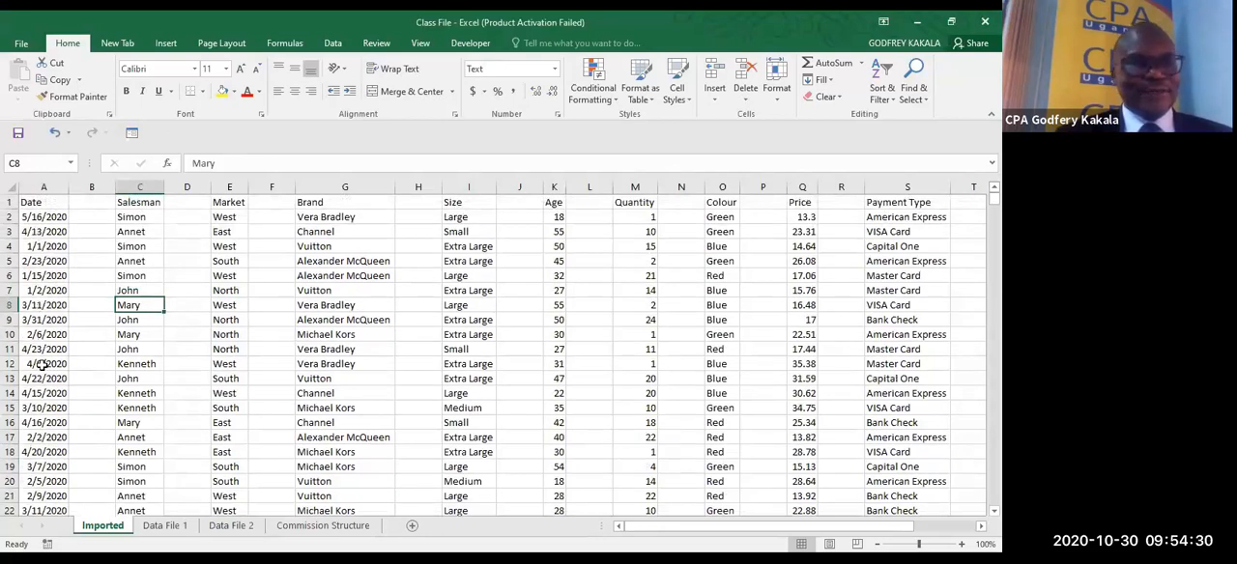
pyautogui.click(43, 216)
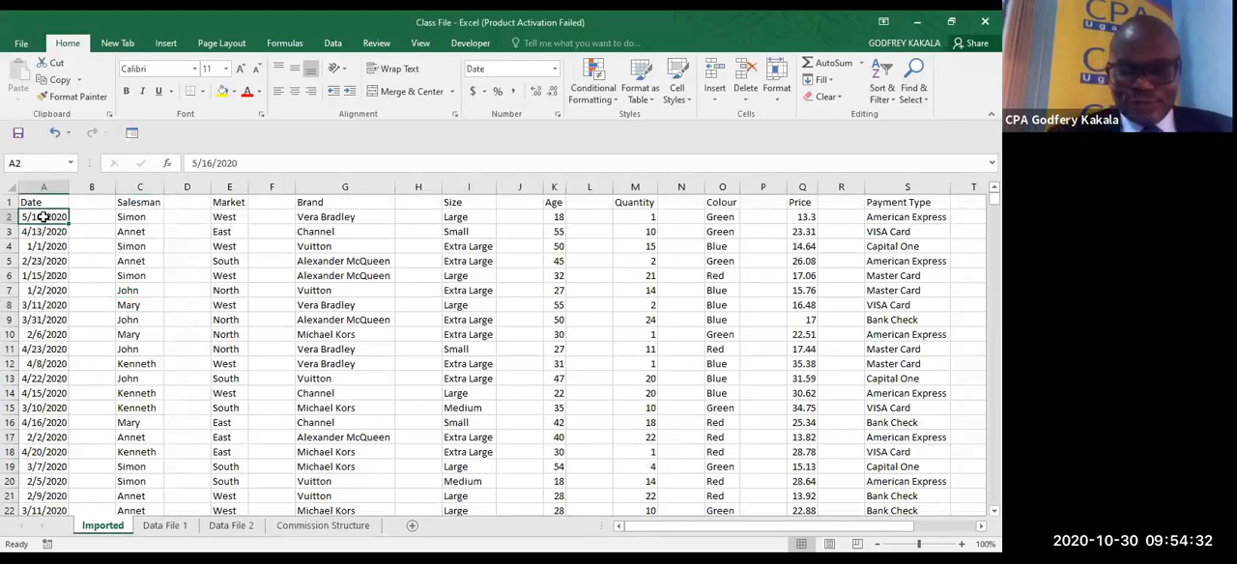
pyautogui.hotkey('ctrl', 'Down')
pyautogui.hotkey('ctrl', 'Up')
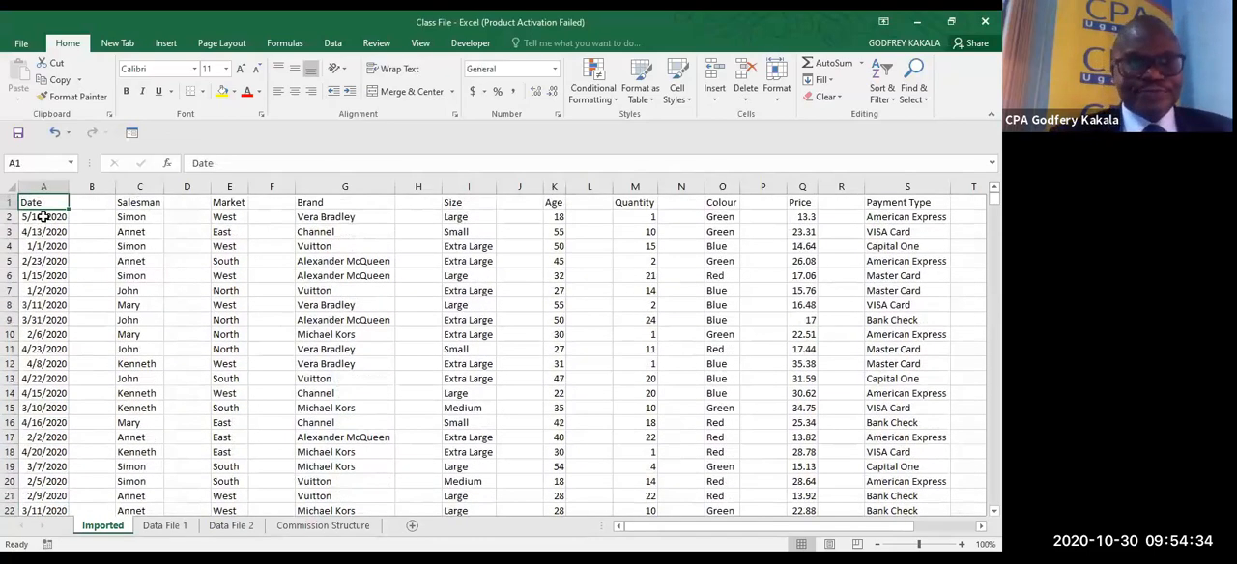
pyautogui.hotkey('ctrl', 'Down')
pyautogui.hotkey('ctrl', 'Up')
pyautogui.hotkey('ctrl', 'Down')
pyautogui.hotkey('ctrl', 'Up')
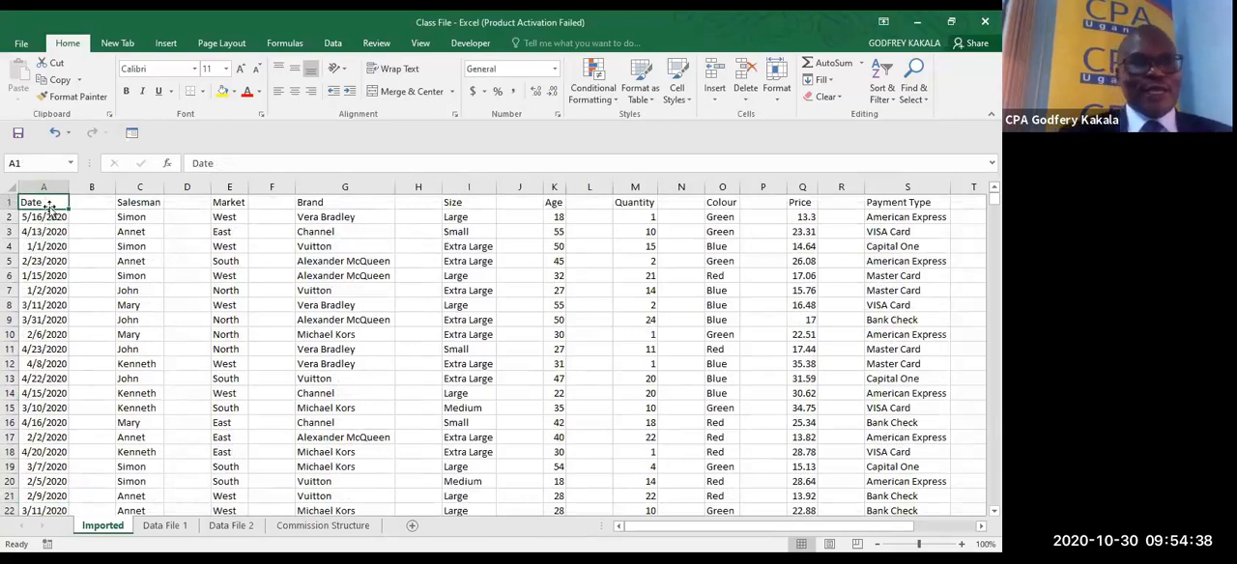
# - Select the blank cells within header range A1:X1 using Go To Special and delete their entire columns
pyautogui.moveTo(52, 202); pyautogui.dragTo(976, 201)
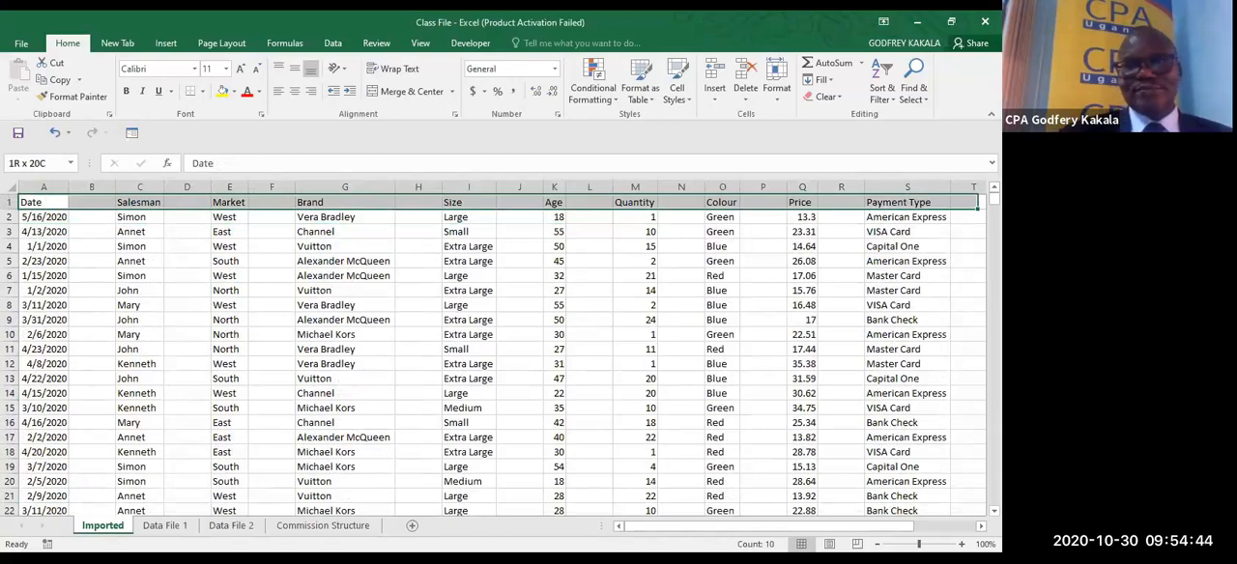
pyautogui.moveTo(976, 201); pyautogui.dragTo(814, 199)
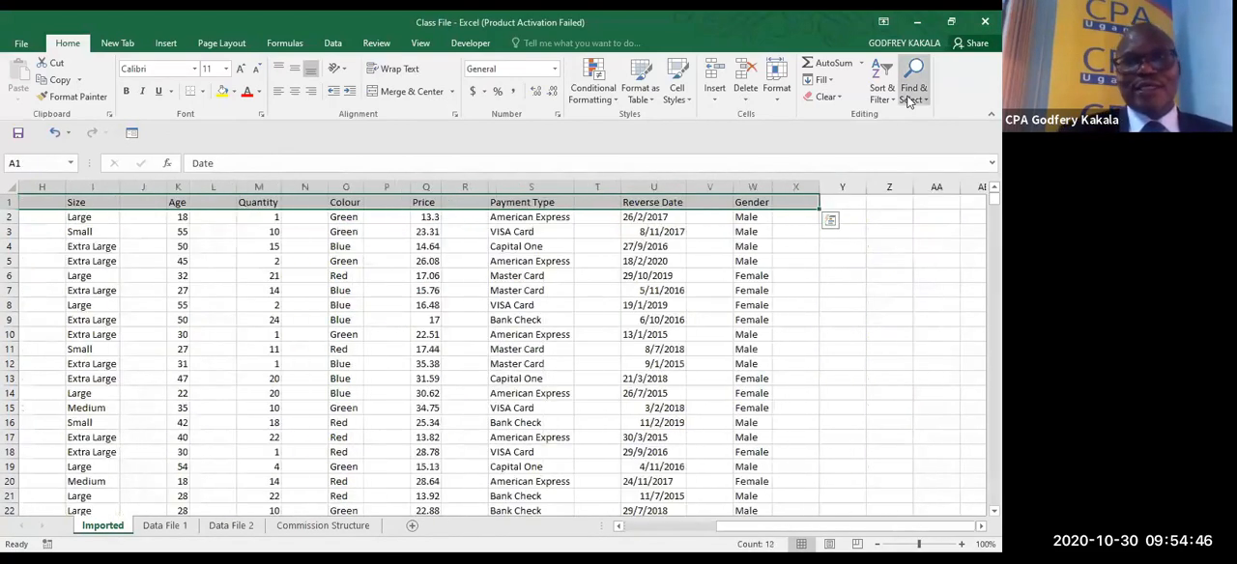
pyautogui.click(909, 100)
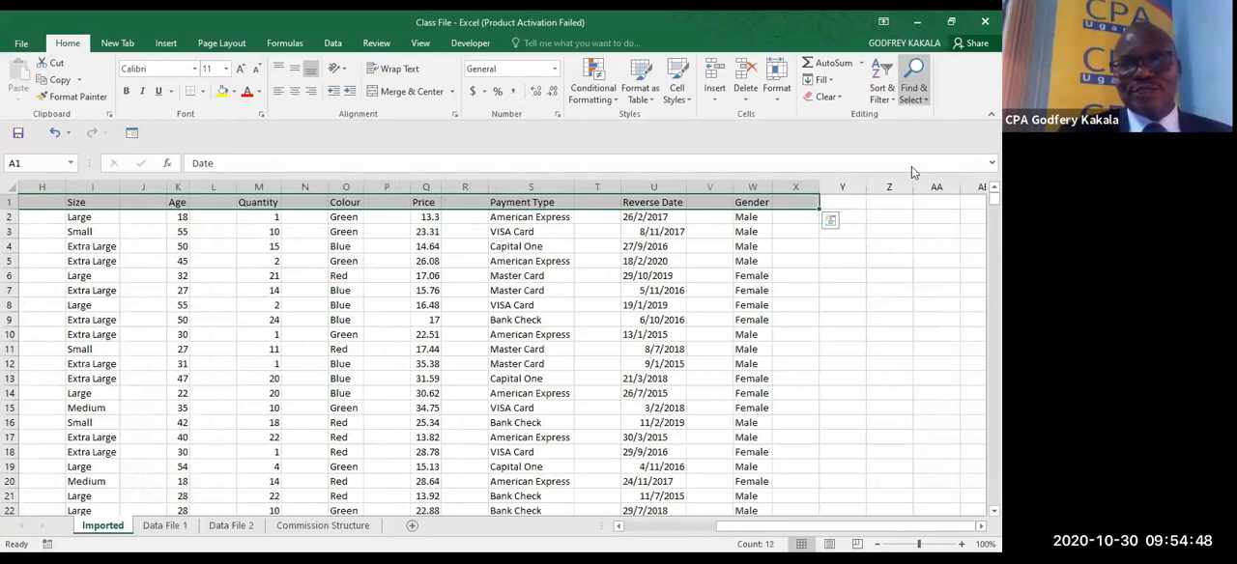
pyautogui.click(914, 169)
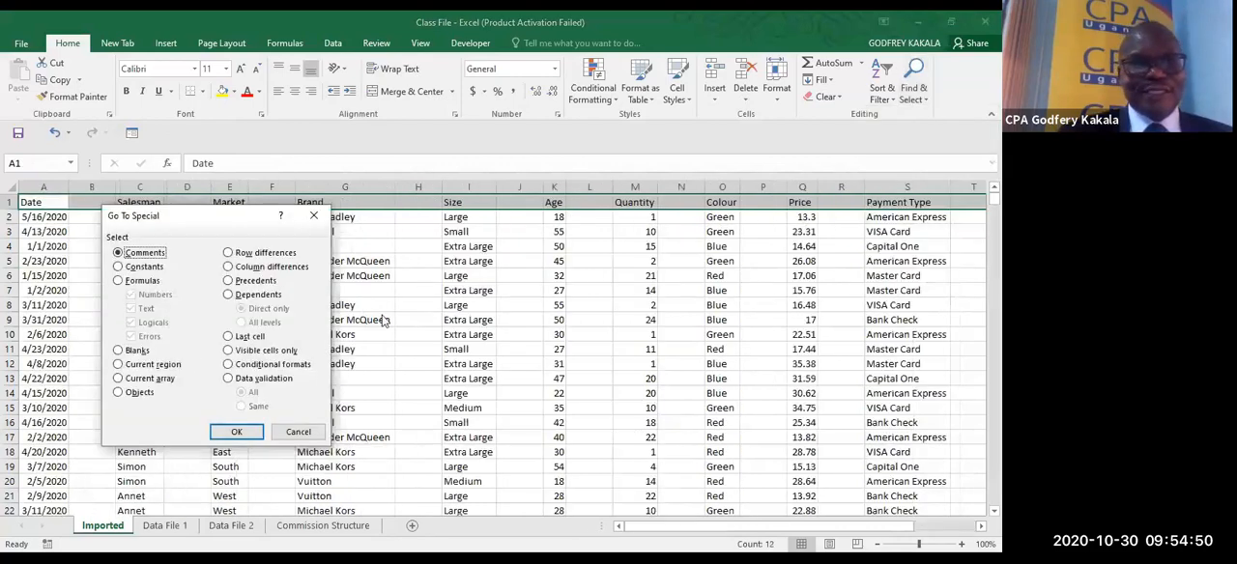
pyautogui.click(140, 354)
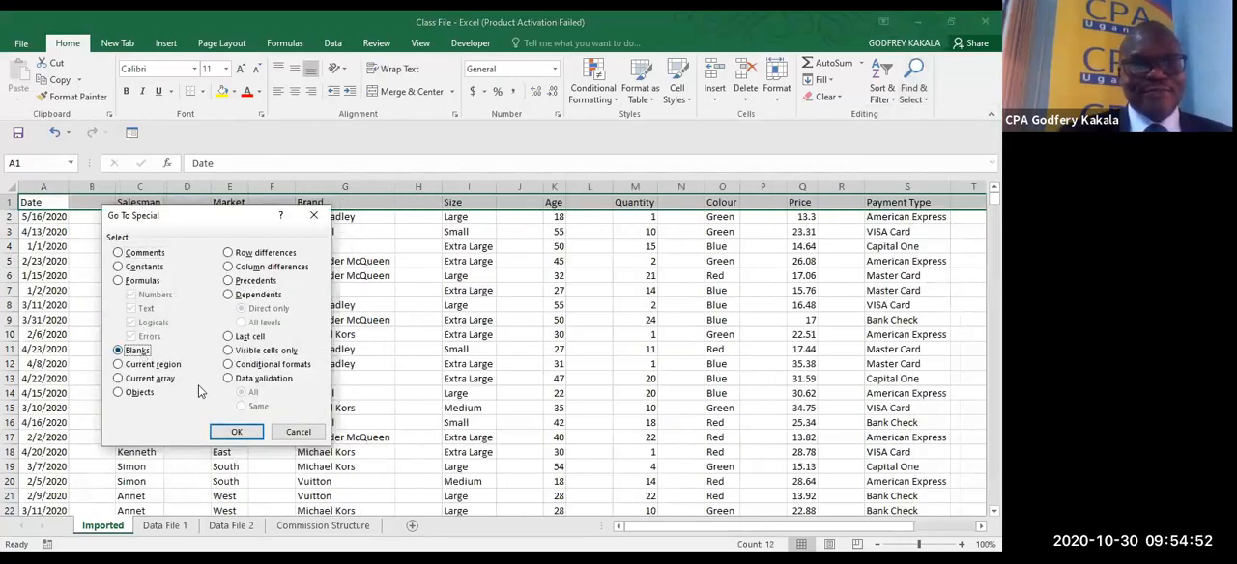
pyautogui.click(236, 433)
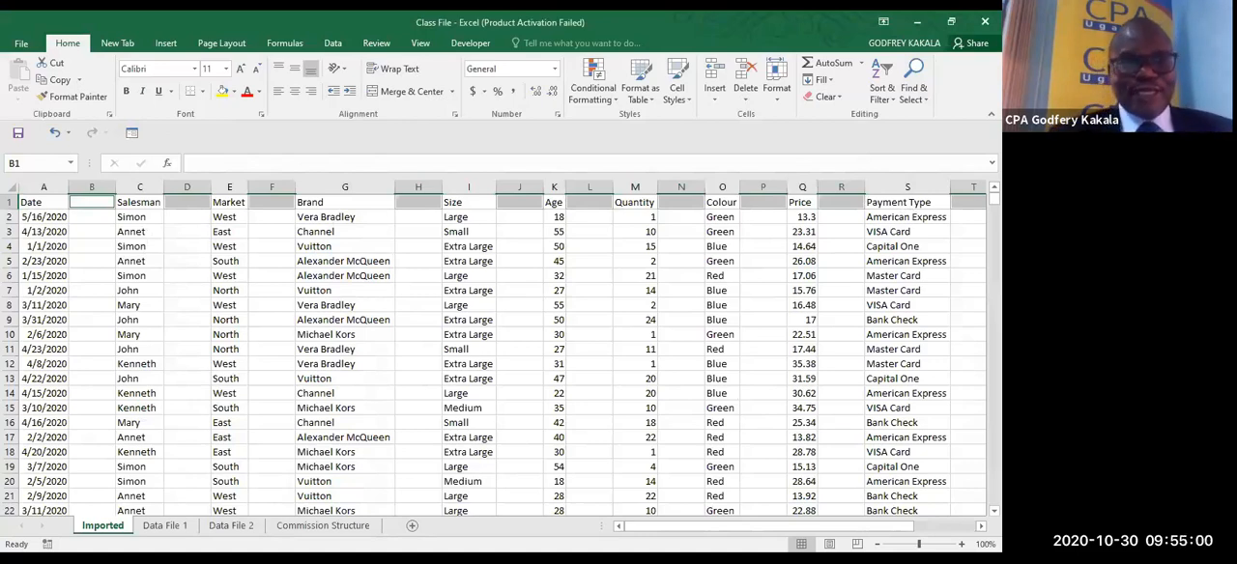
pyautogui.hotkey('ctrl', '-')
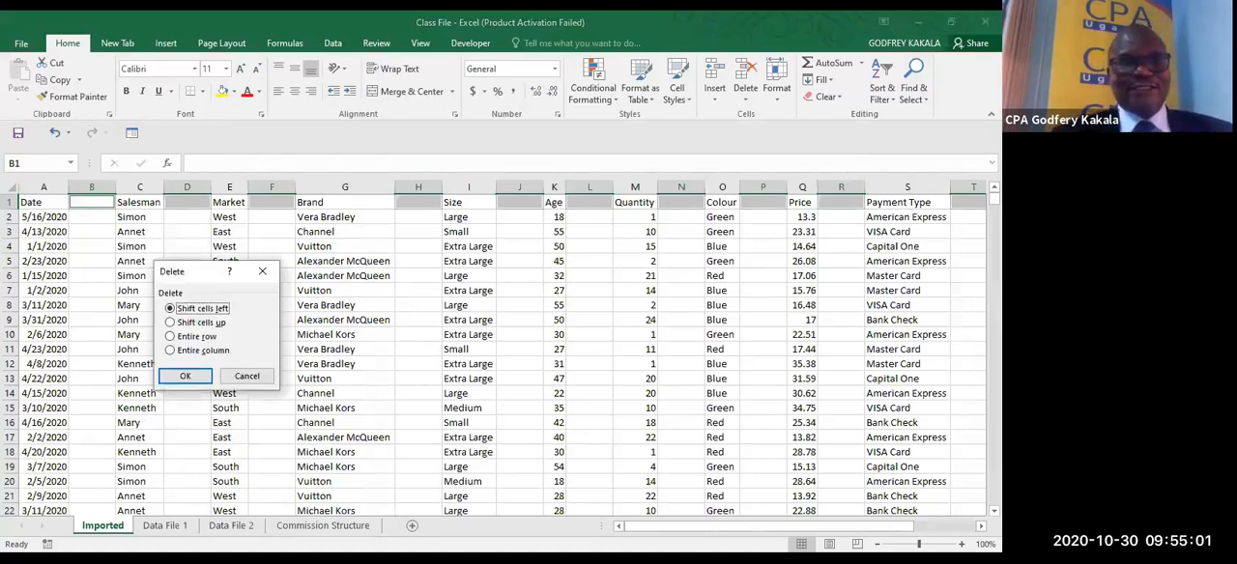
pyautogui.click(221, 351)
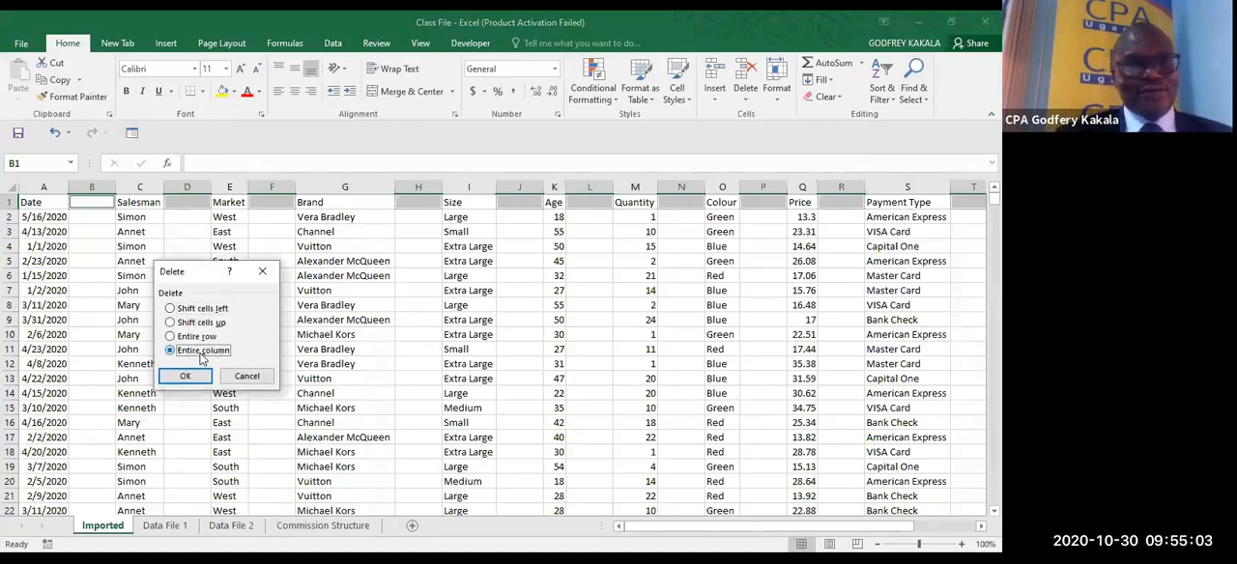
pyautogui.click(185, 375)
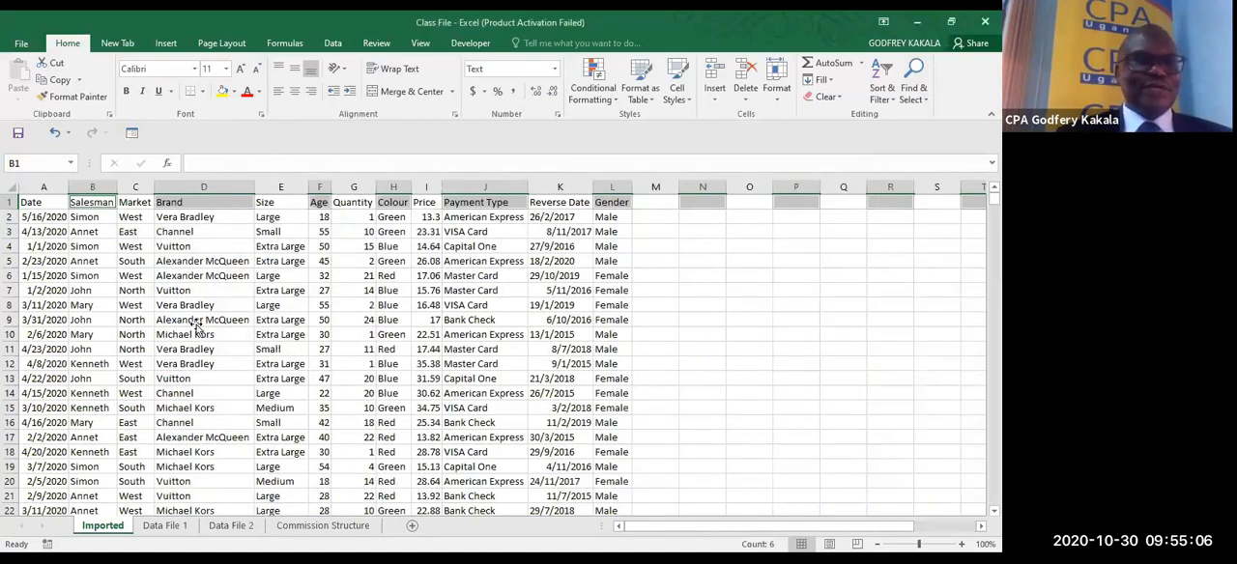
pyautogui.click(196, 323)
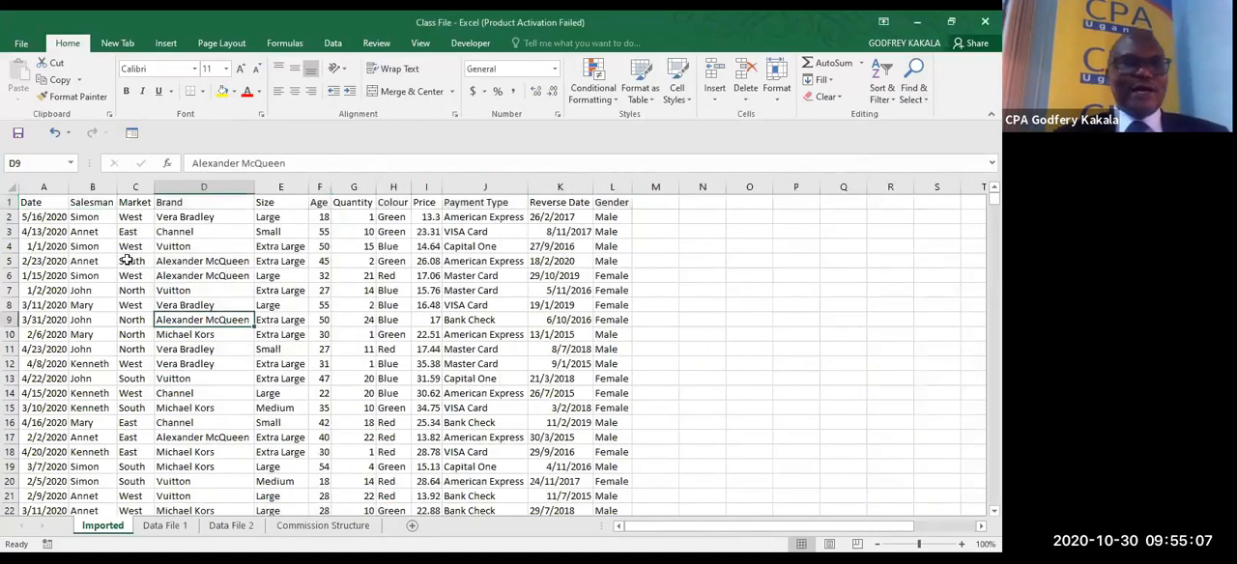
# - Check the cleaned table for remaining gaps by jumping repeatedly between its four corner cells, starting from the Date header
pyautogui.click(34, 203)
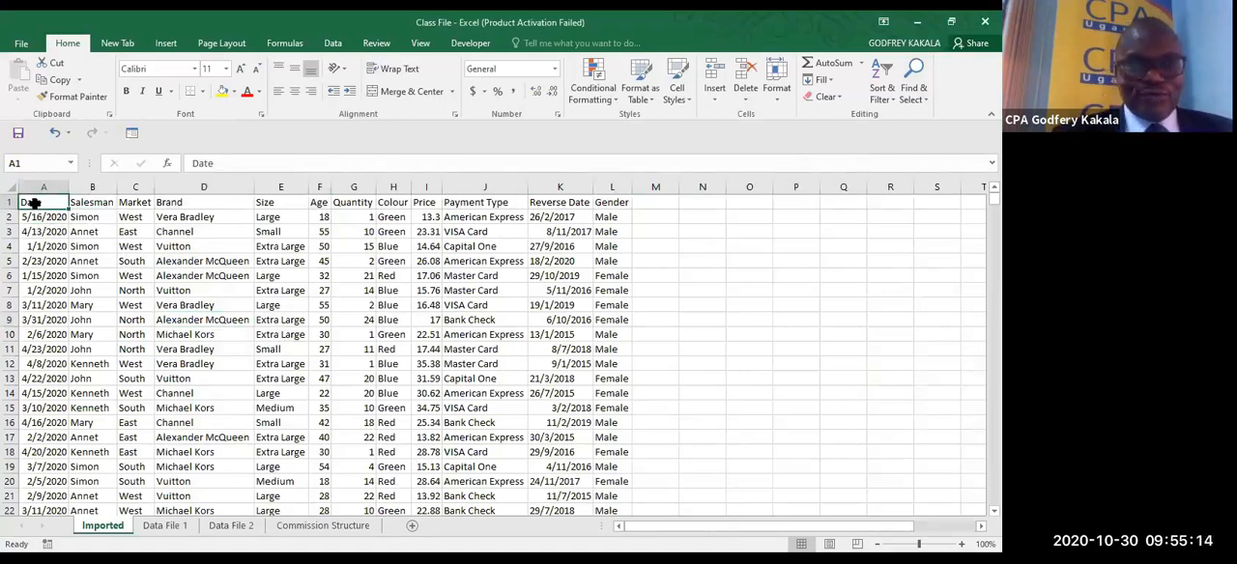
pyautogui.hotkey('ctrl', 'Down')
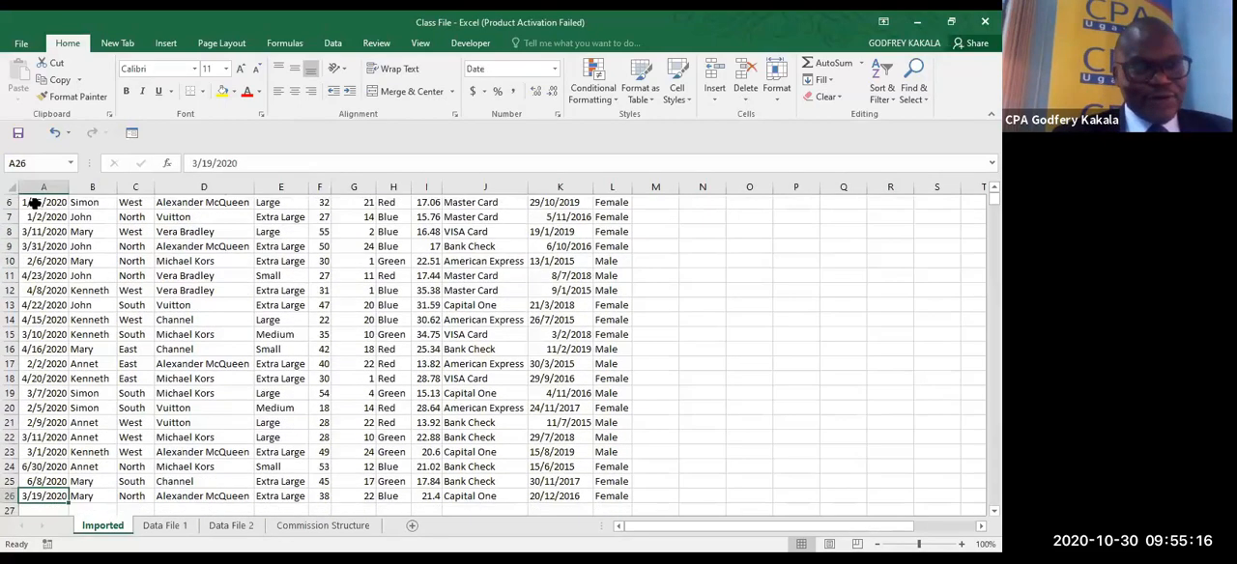
pyautogui.hotkey('ctrl', 'Right')
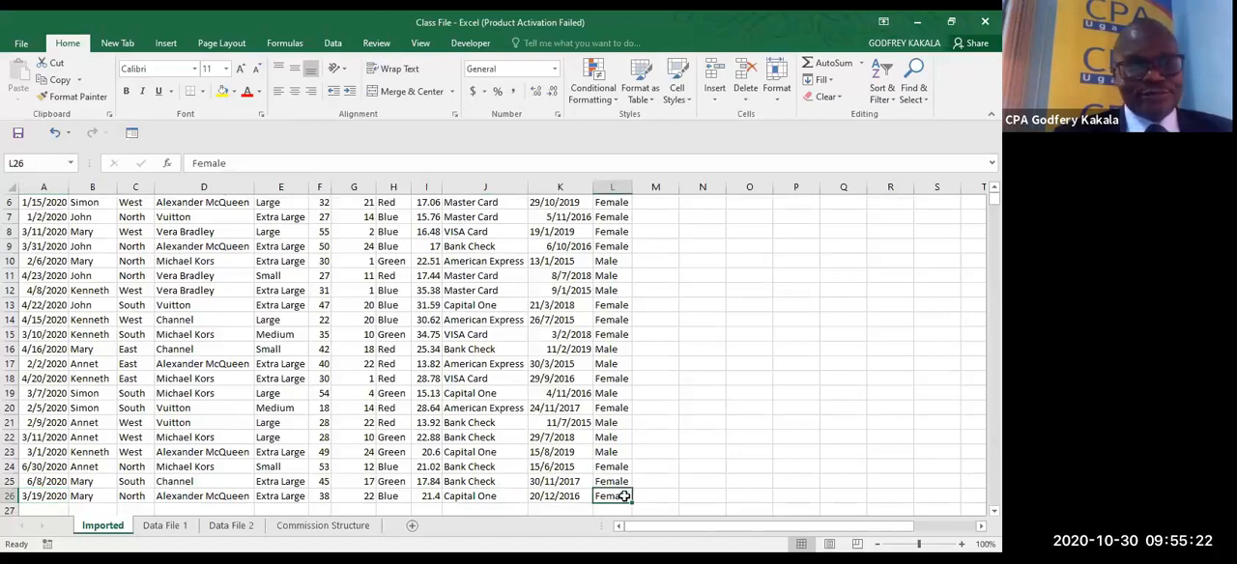
pyautogui.hotkey('ctrl', 'Up')
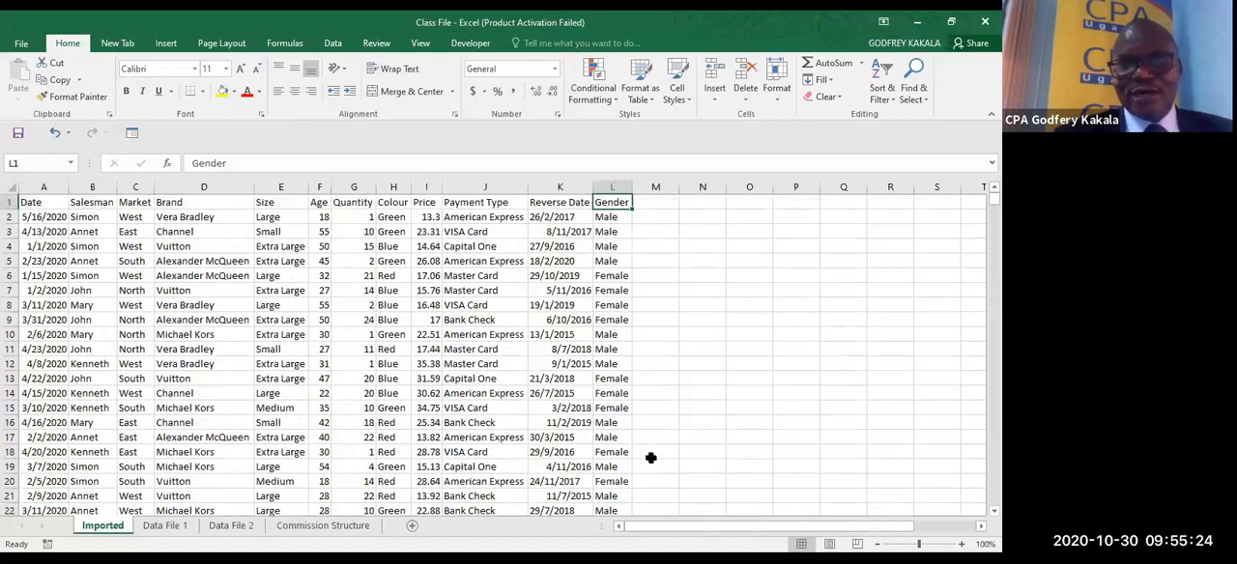
pyautogui.hotkey('ctrl', 'Left')
pyautogui.hotkey('ctrl', 'Down')
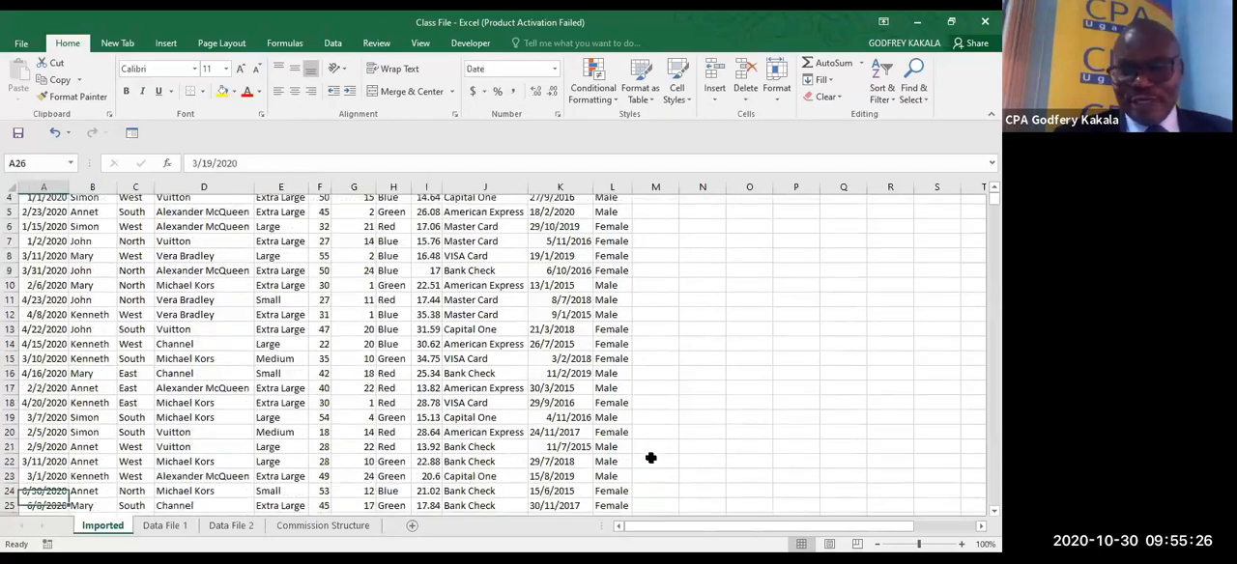
pyautogui.hotkey('ctrl', 'Right')
pyautogui.hotkey('ctrl', 'Up')
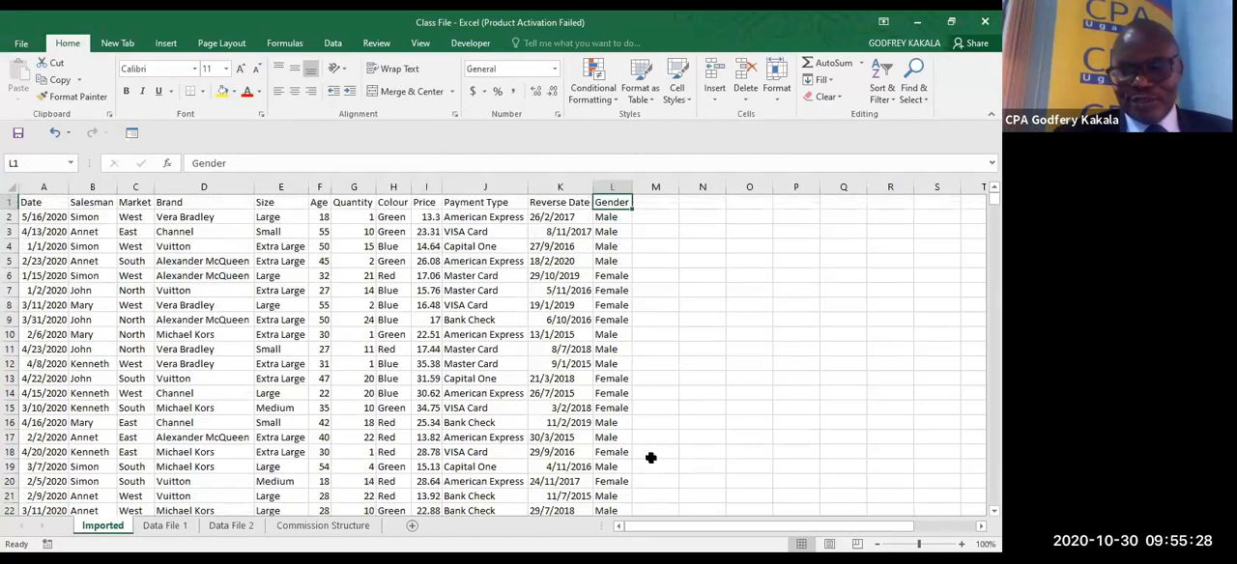
pyautogui.hotkey('ctrl', 'Left')
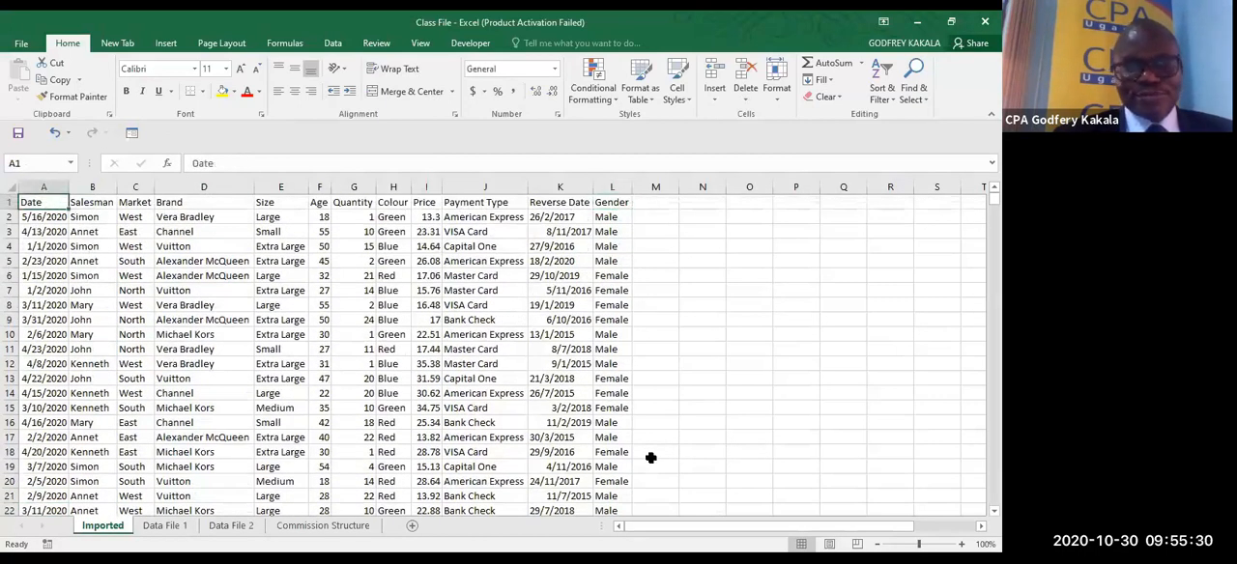
pyautogui.hotkey('ctrl', 'Down')
pyautogui.hotkey('ctrl', 'Right')
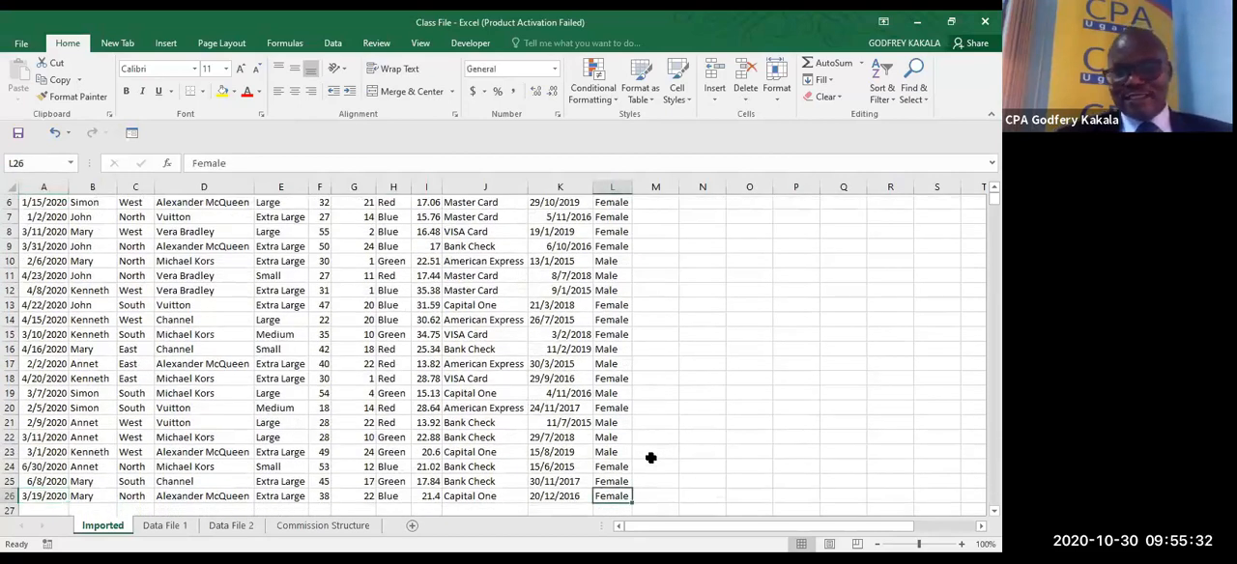
pyautogui.hotkey('ctrl', 'Up')
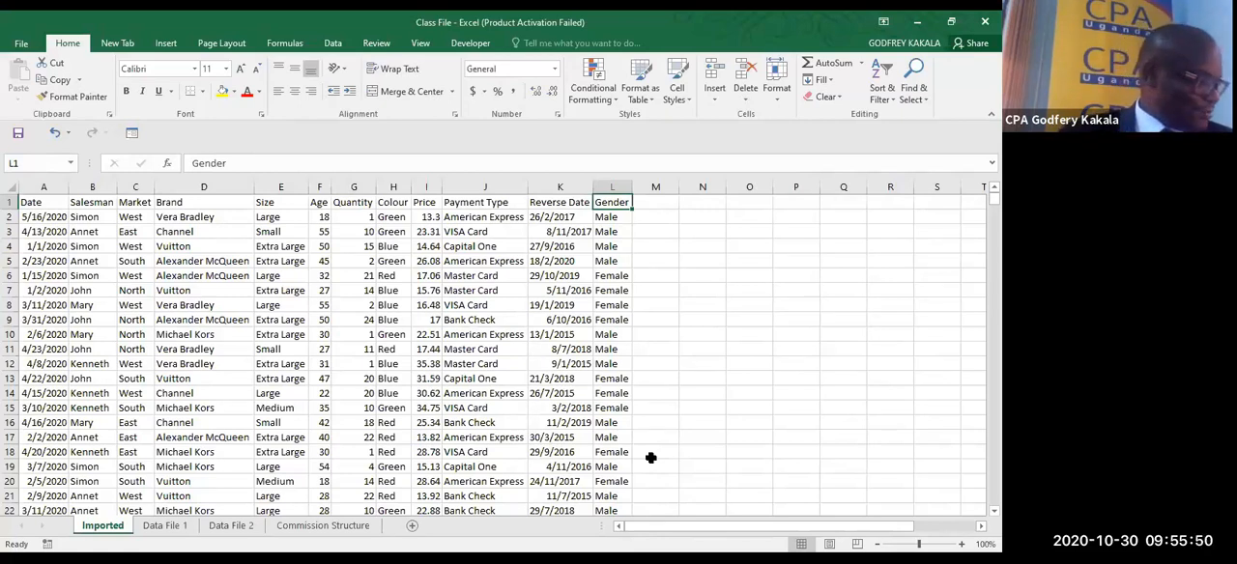
pyautogui.click(487, 42)
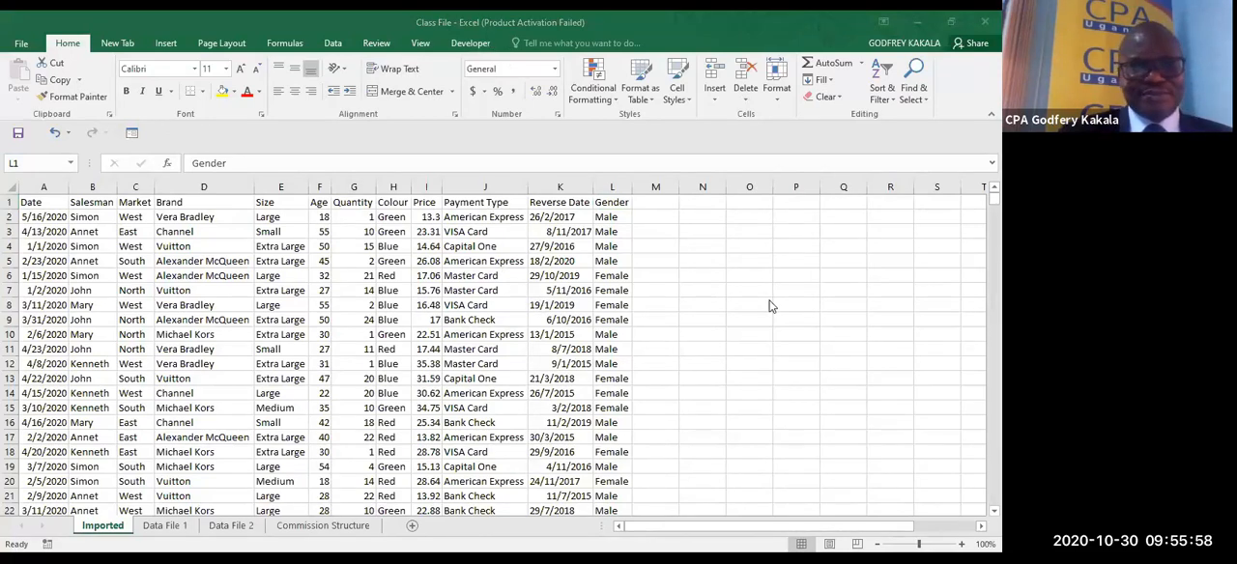
pyautogui.click(693, 245)
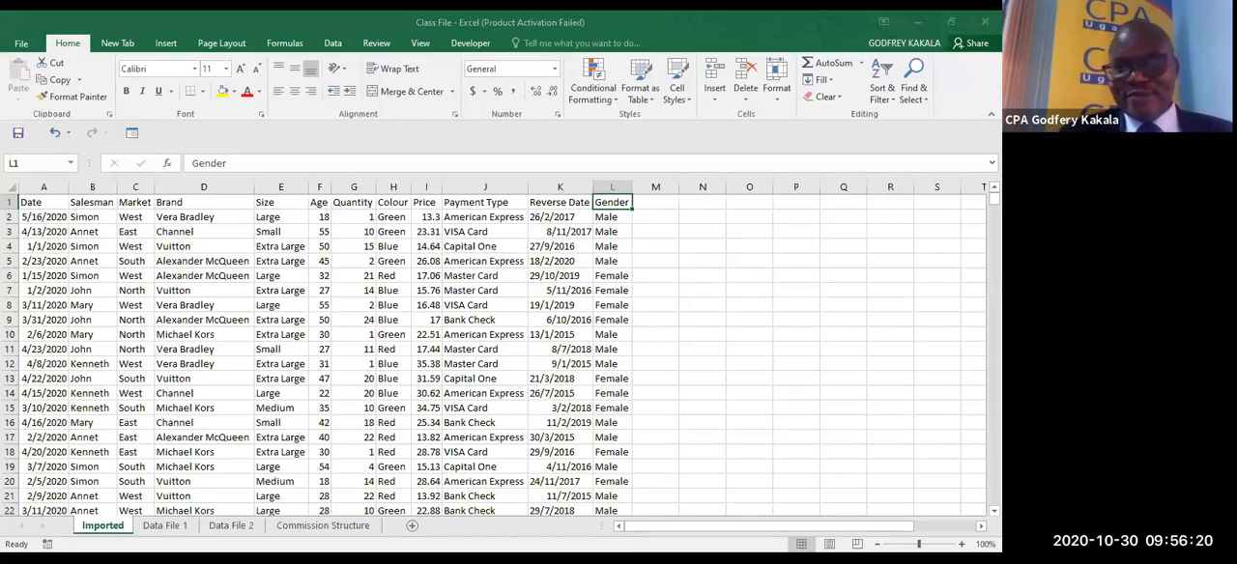
pyautogui.scroll(-3, 971, 352)
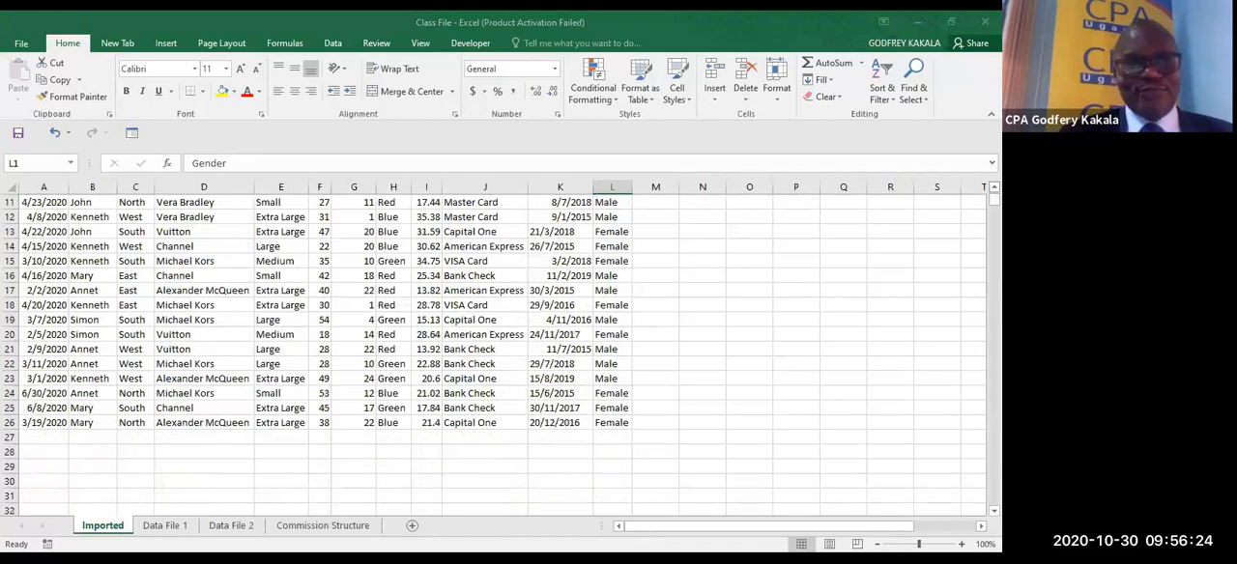
pyautogui.scroll(3, 494, 355)
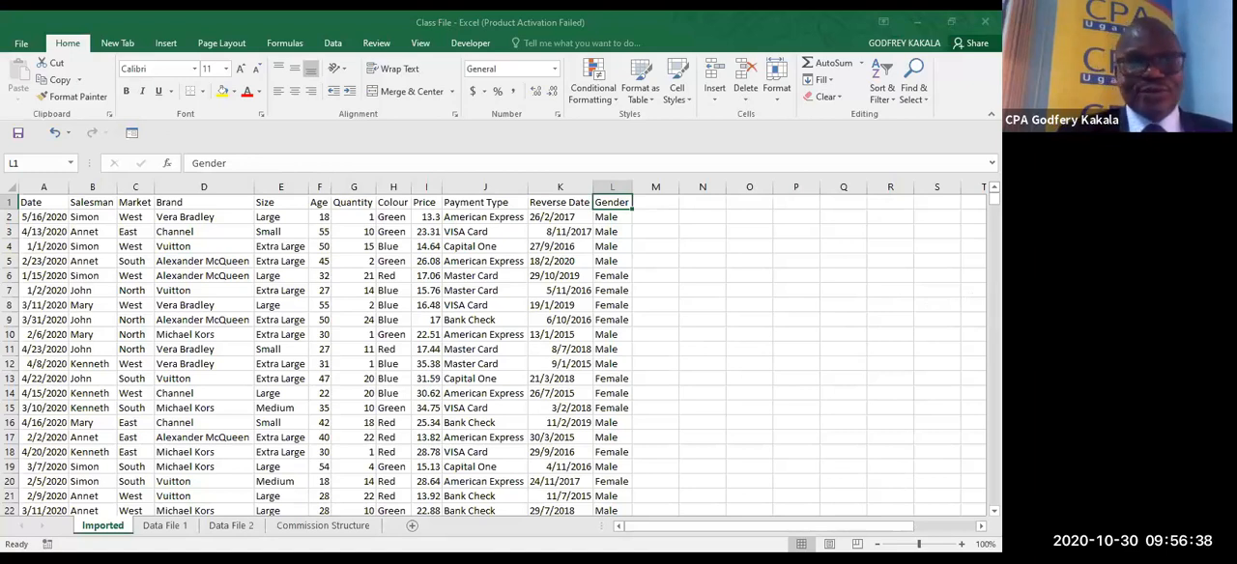
# - Zoom the worksheet to 130% and autofit the width of the Date column
pyautogui.click(961, 545)
pyautogui.click(962, 545)
pyautogui.click(961, 545)
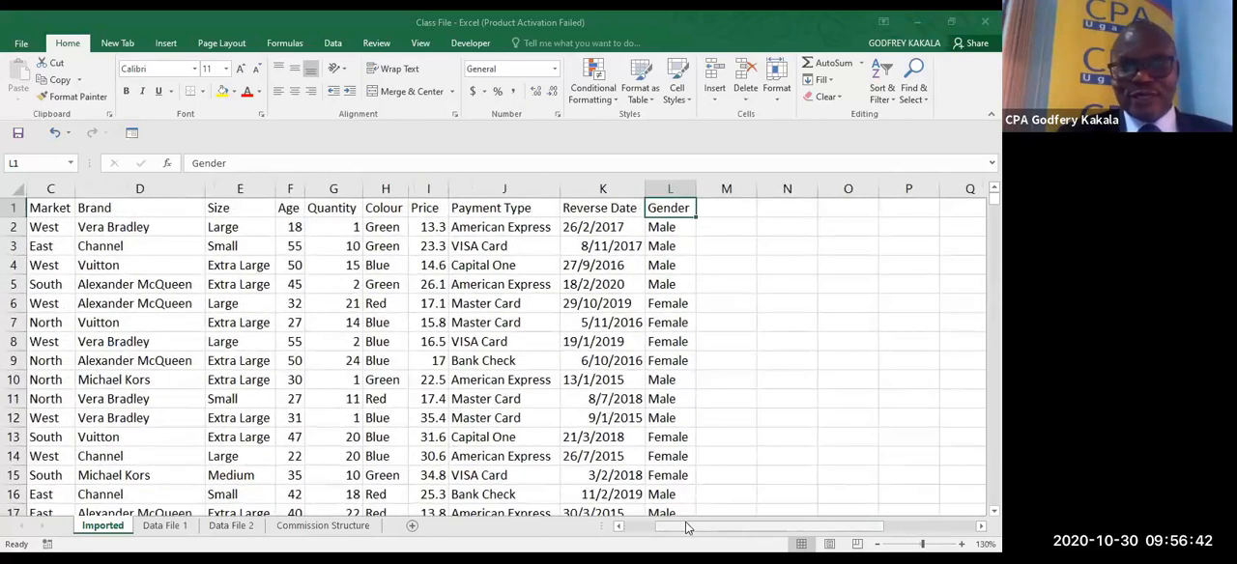
pyautogui.hscroll(-2, 686, 528)
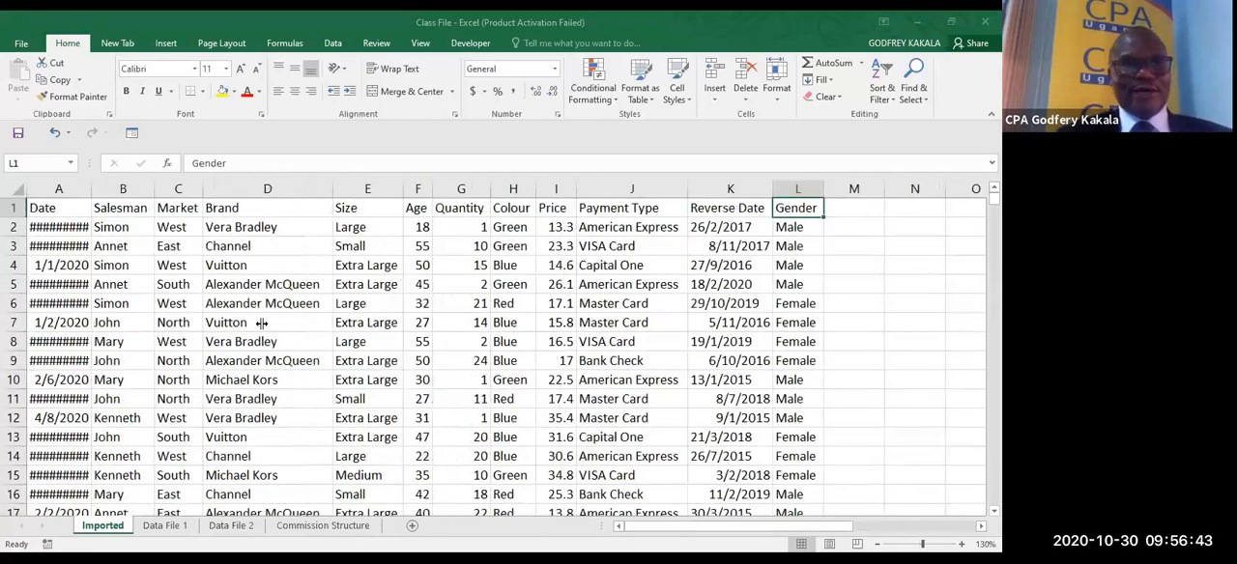
pyautogui.doubleClick(90, 189)
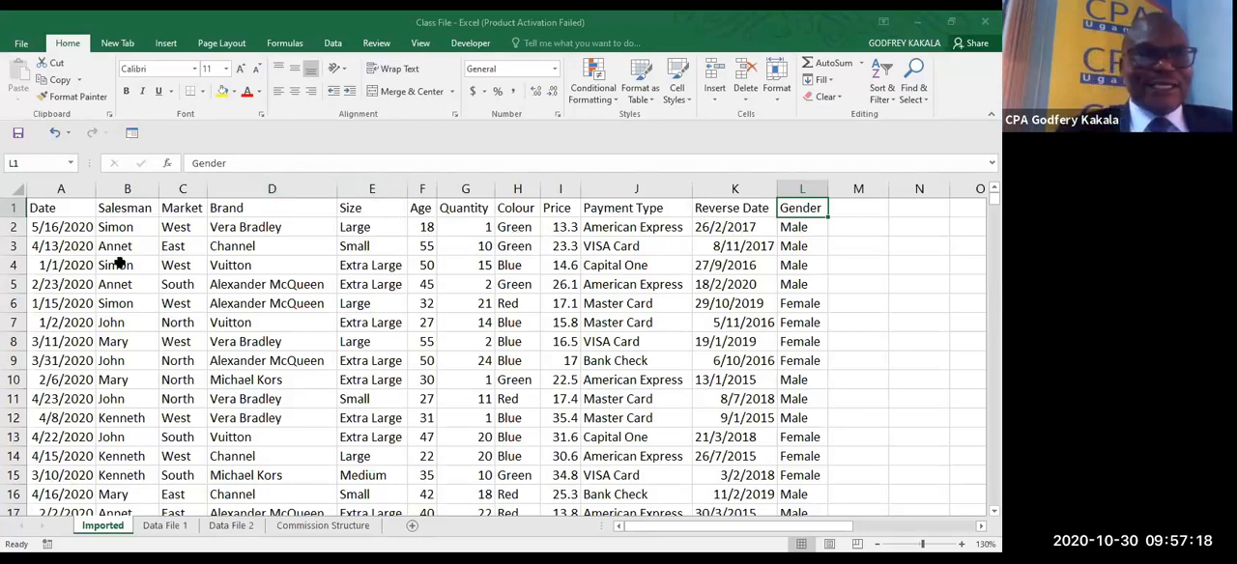
# - Make the whole header row 1 bold
pyautogui.click(11, 208)
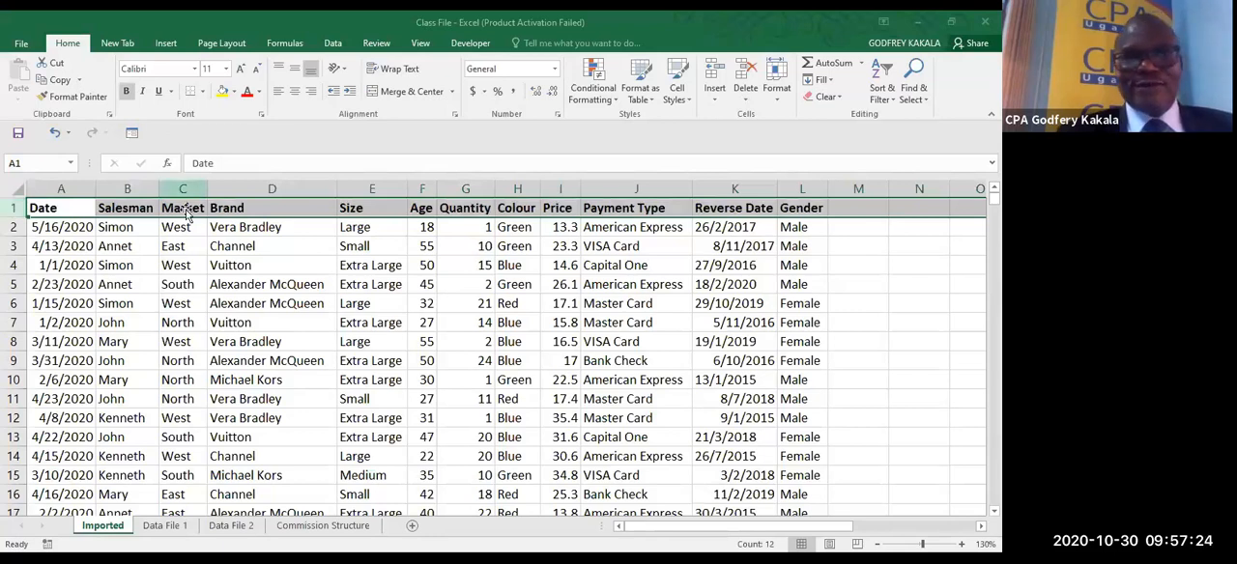
pyautogui.moveTo(286, 227); pyautogui.dragTo(288, 234)
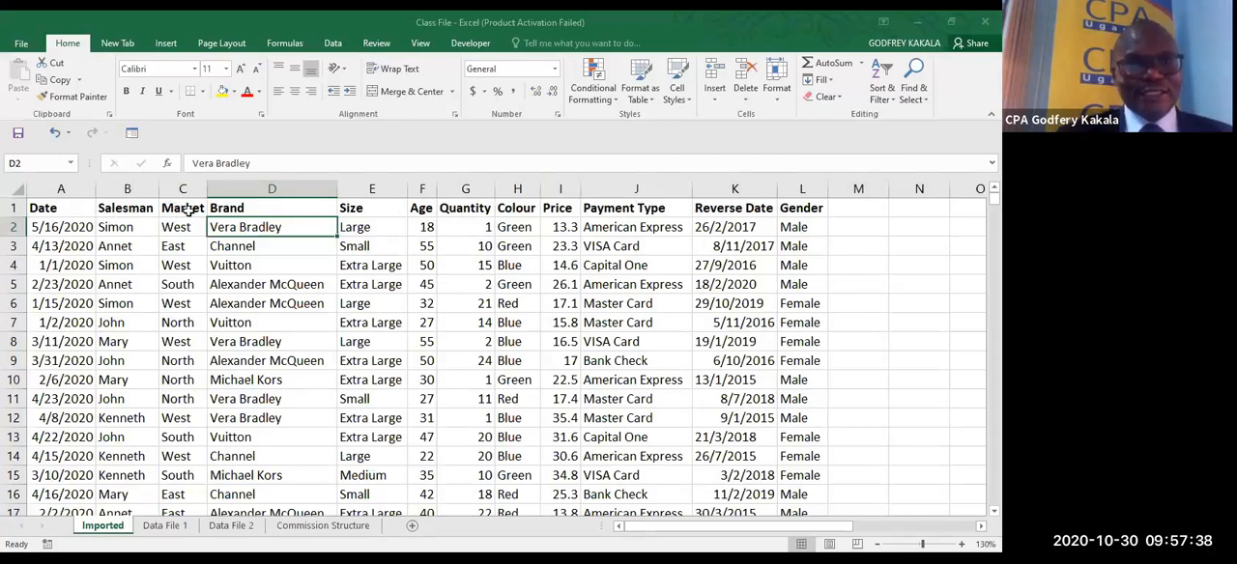
# - Clear the Brand header in cell D1 and undo the clearing
pyautogui.click(230, 208)
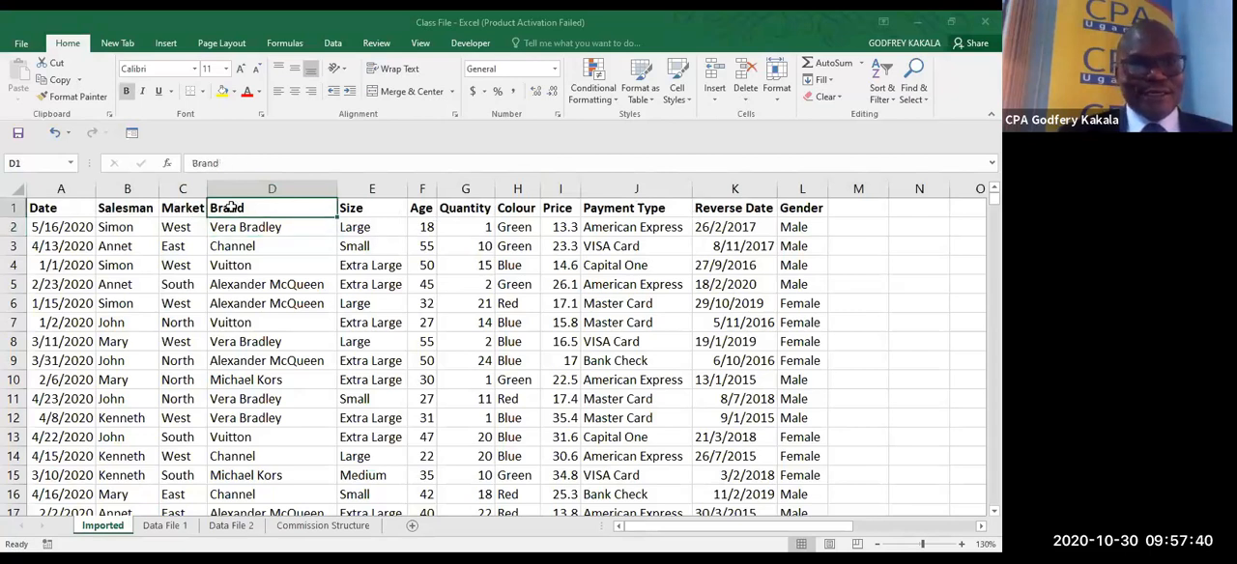
pyautogui.press('Delete')
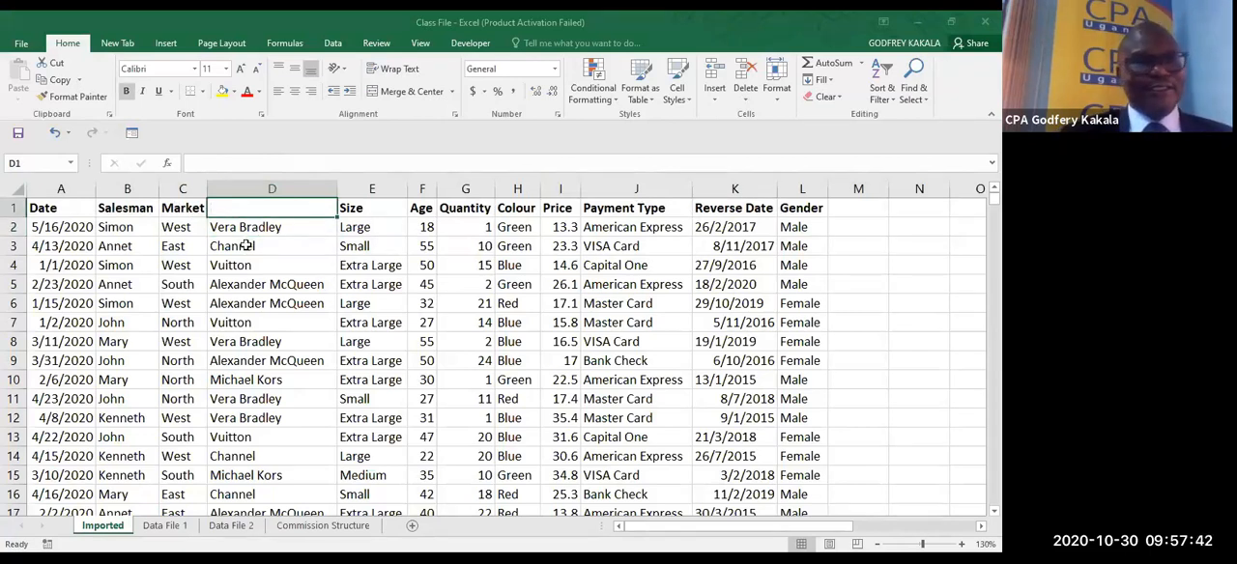
pyautogui.click(244, 247)
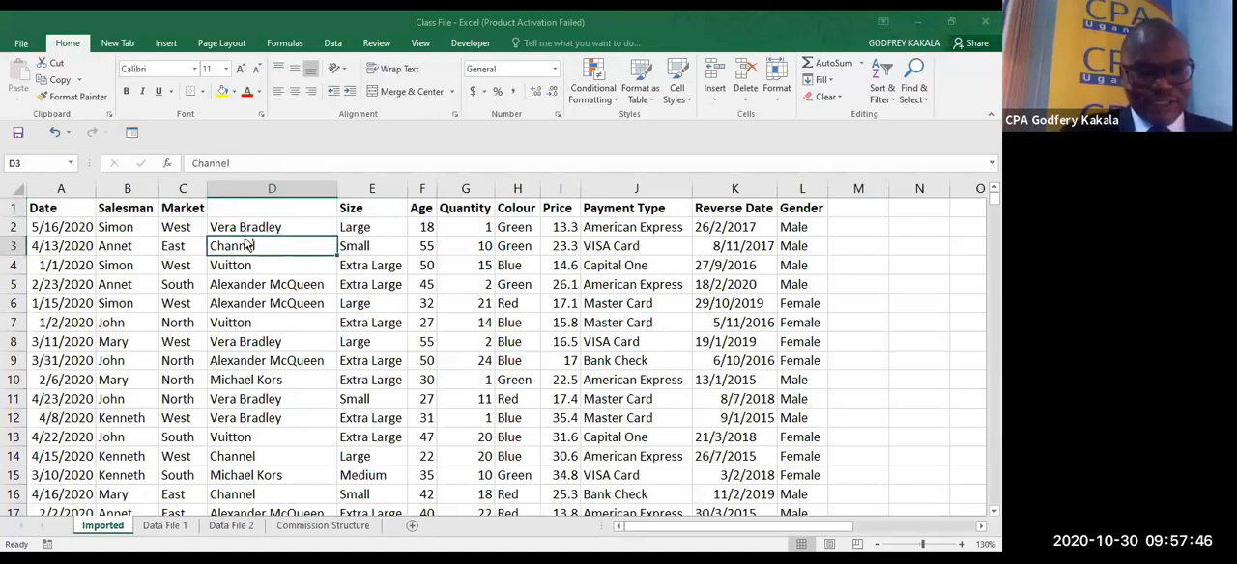
pyautogui.hotkey('ctrl', 'z')
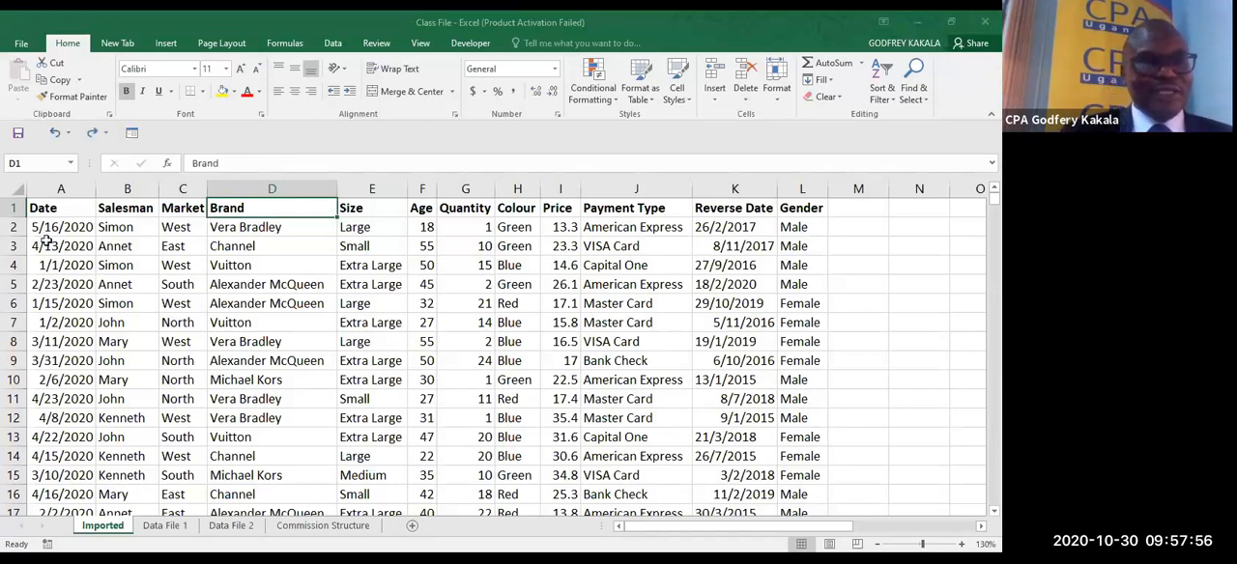
pyautogui.click(46, 244)
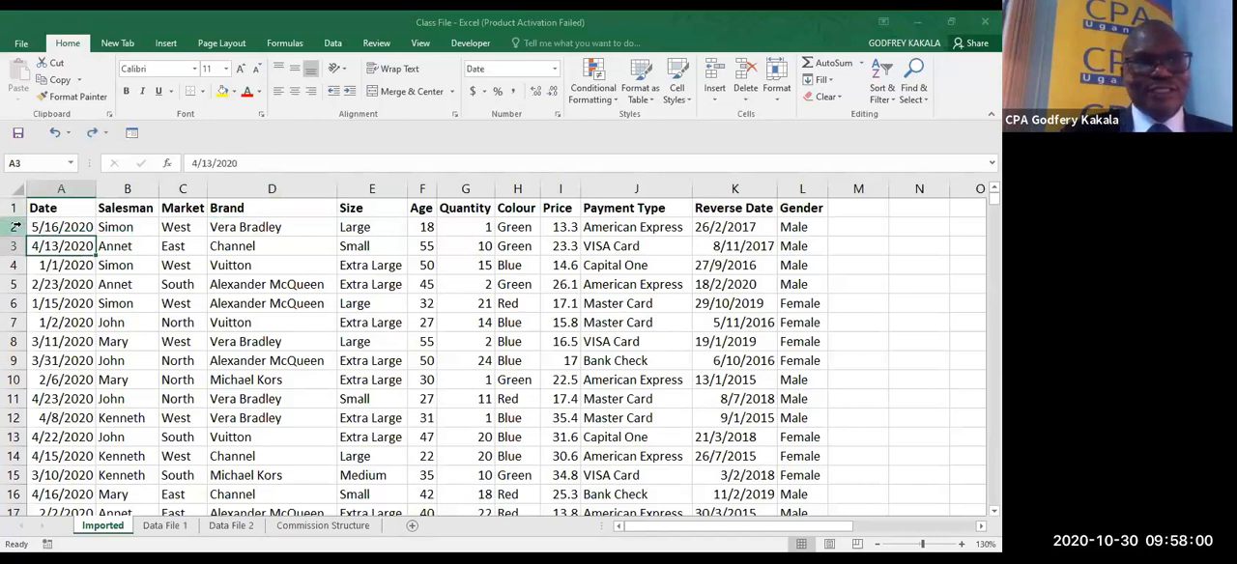
pyautogui.click(16, 226)
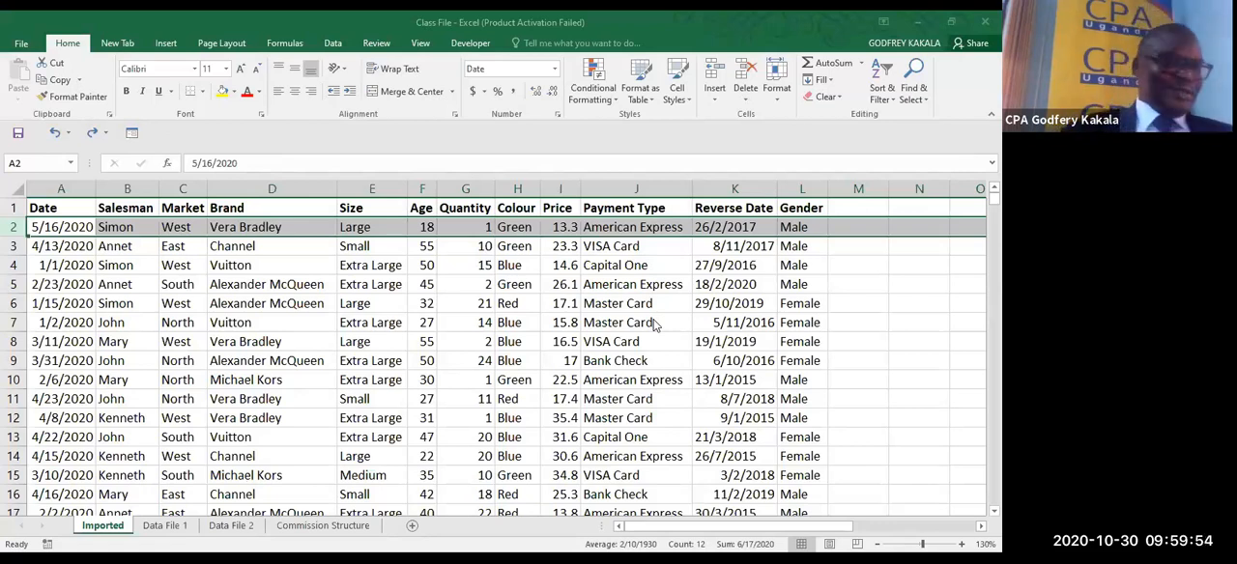
pyautogui.click(164, 284)
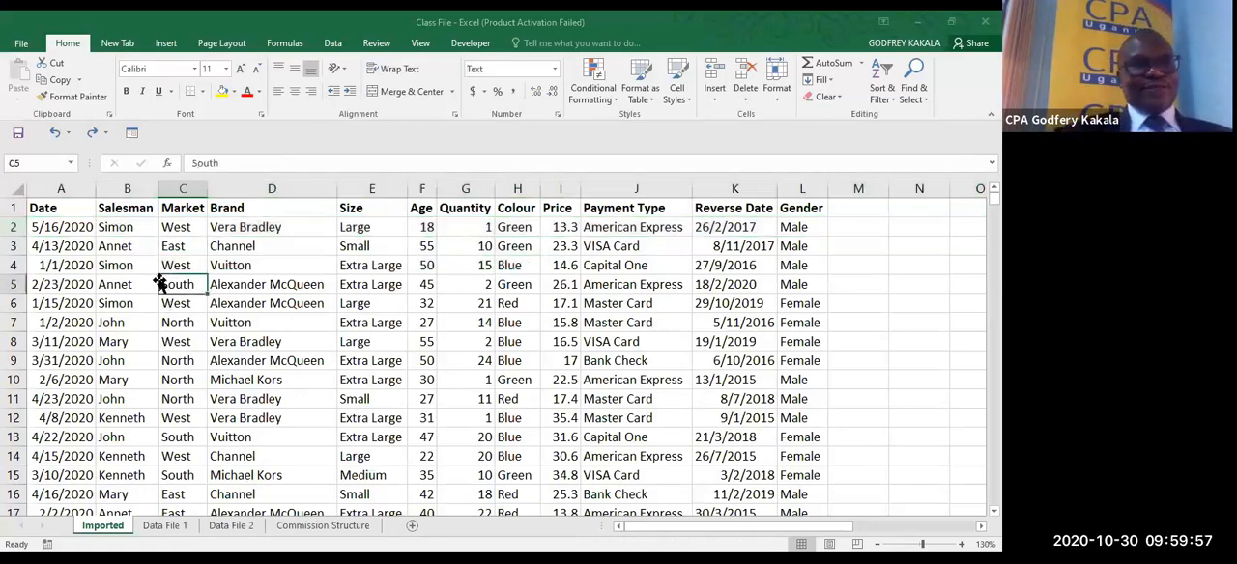
pyautogui.click(185, 228)
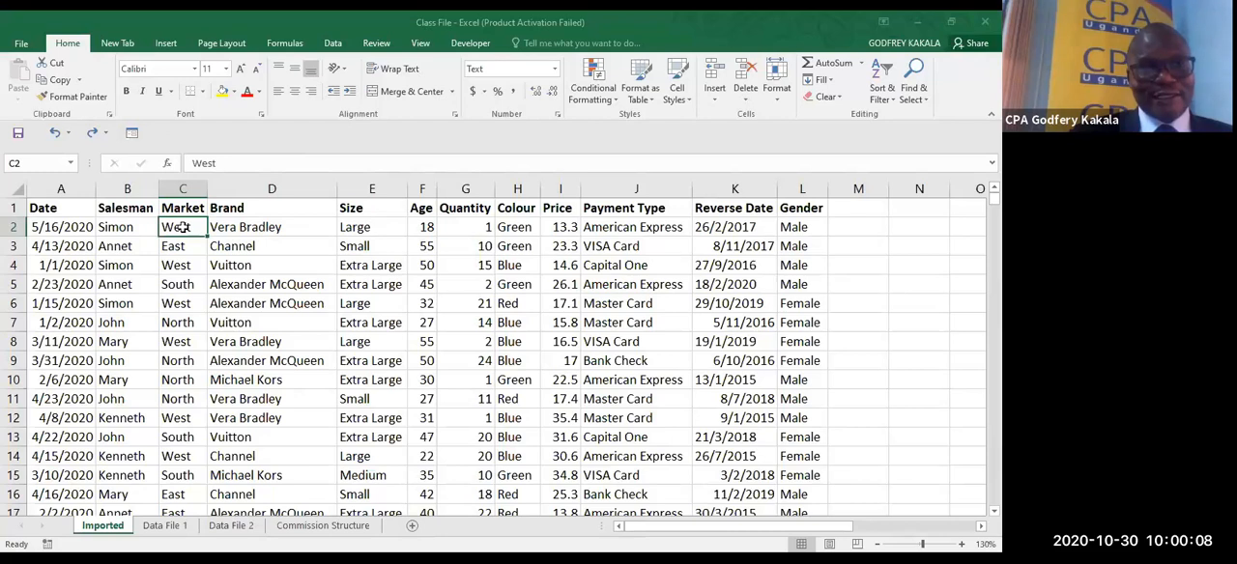
pyautogui.rightClick(184, 228)
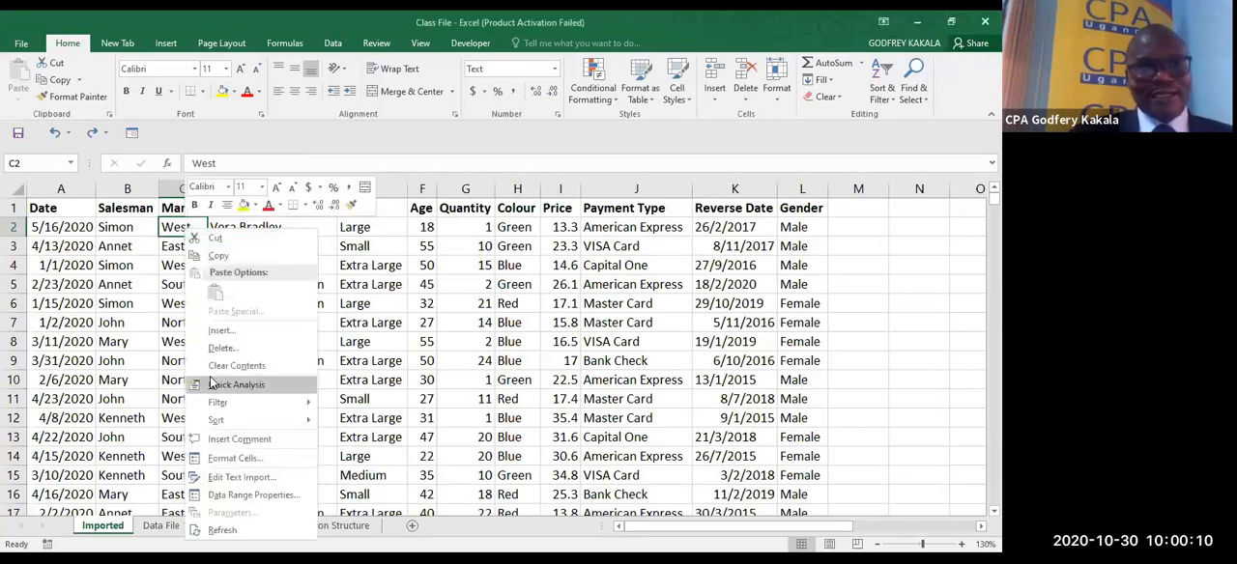
pyautogui.moveTo(228, 421)
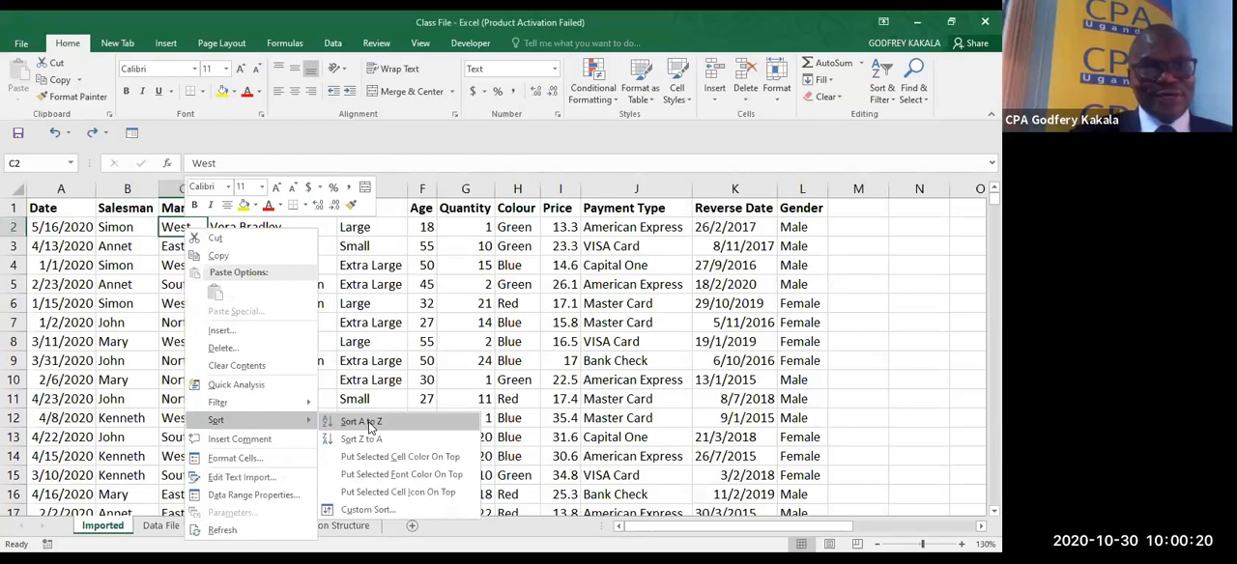
pyautogui.click(485, 346)
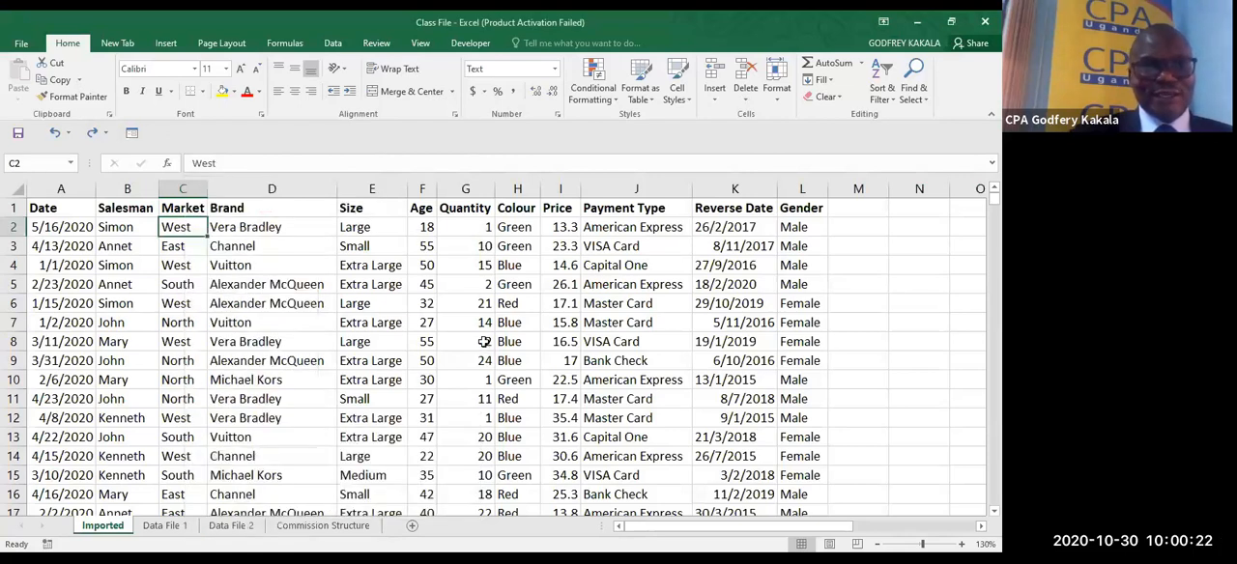
# - Fill the record in A5:L5 with yellow and sort the table by the Market column from A to Z
pyautogui.moveTo(32, 288); pyautogui.dragTo(802, 282)
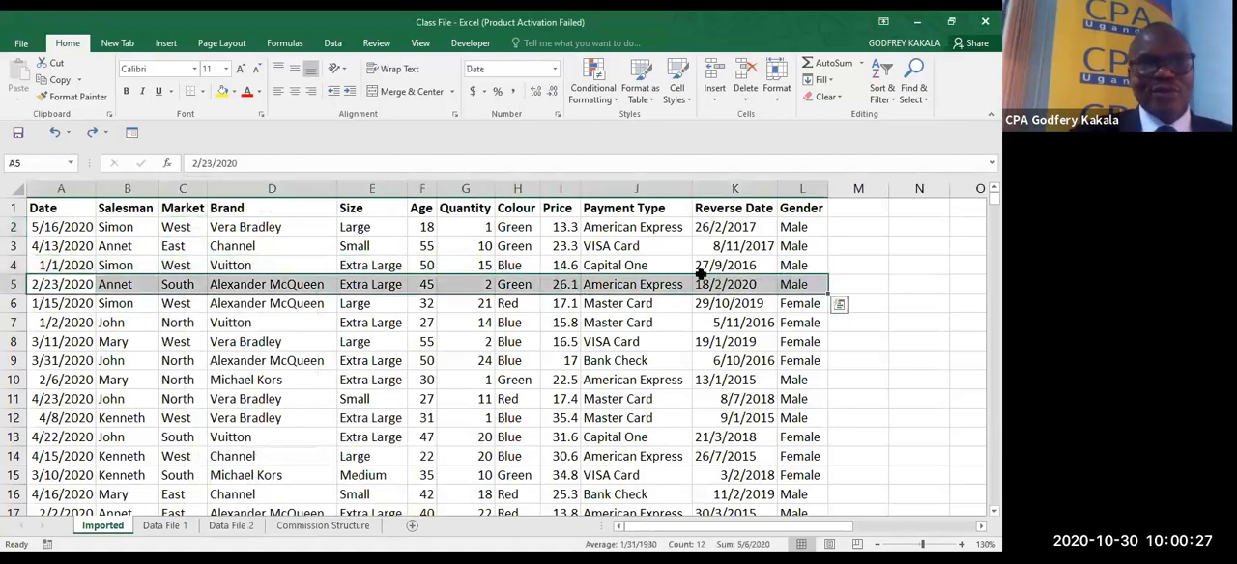
pyautogui.click(222, 92)
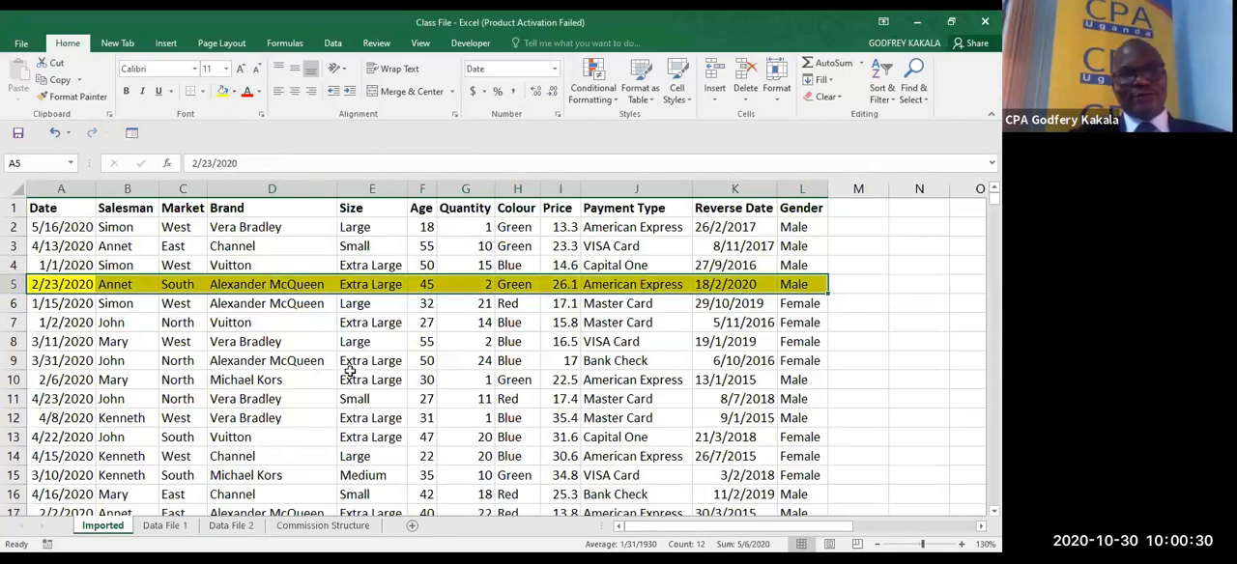
pyautogui.click(174, 280)
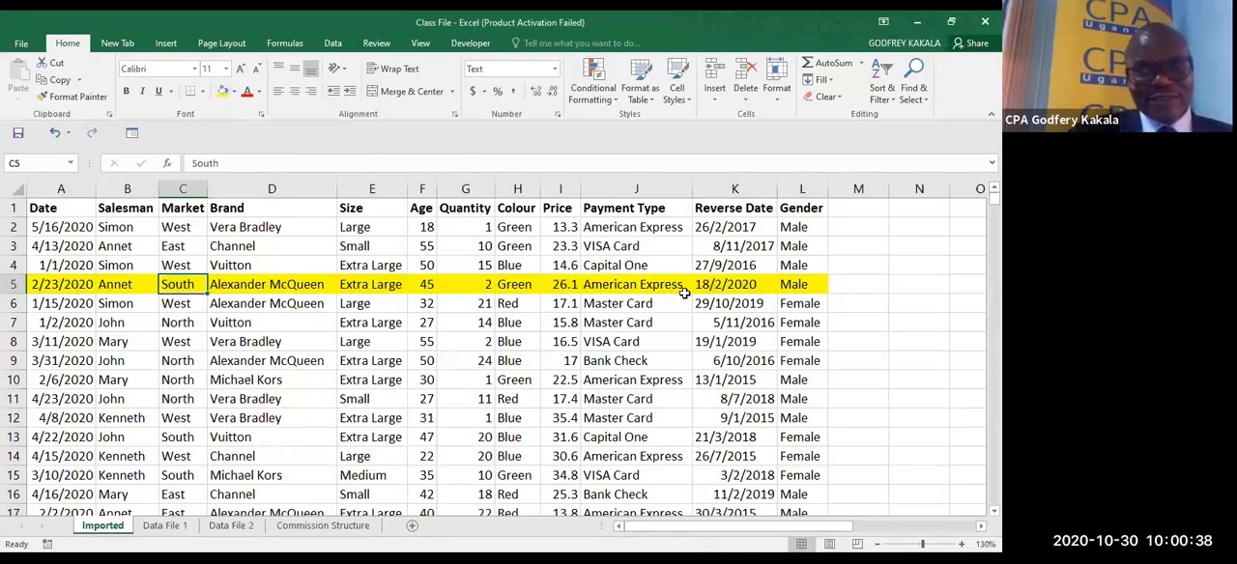
pyautogui.rightClick(180, 285)
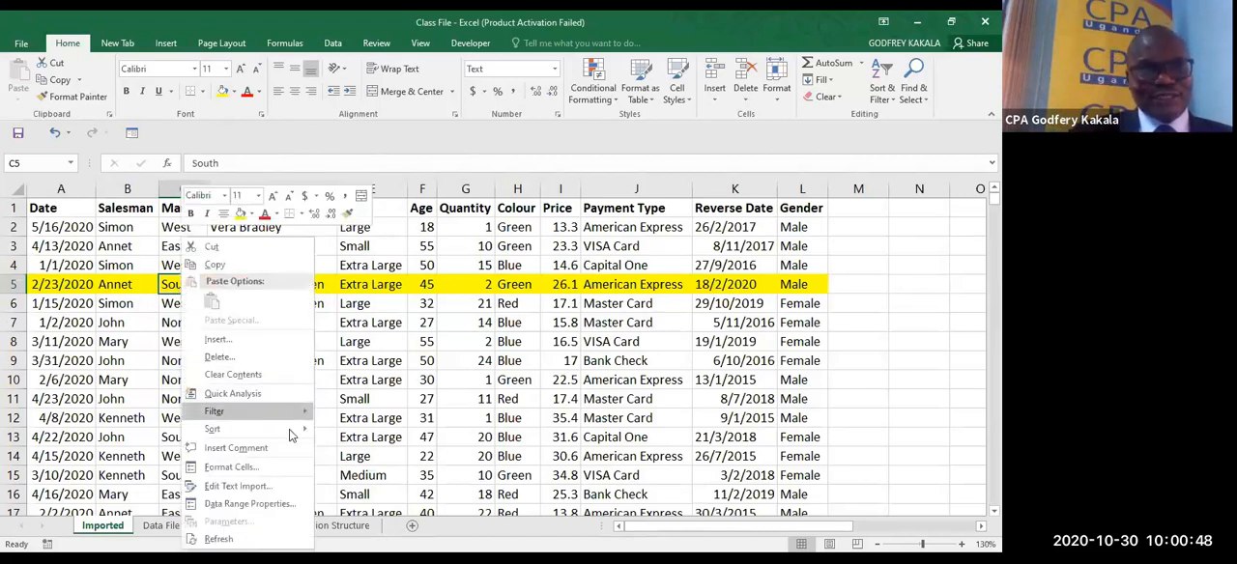
pyautogui.moveTo(290, 431)
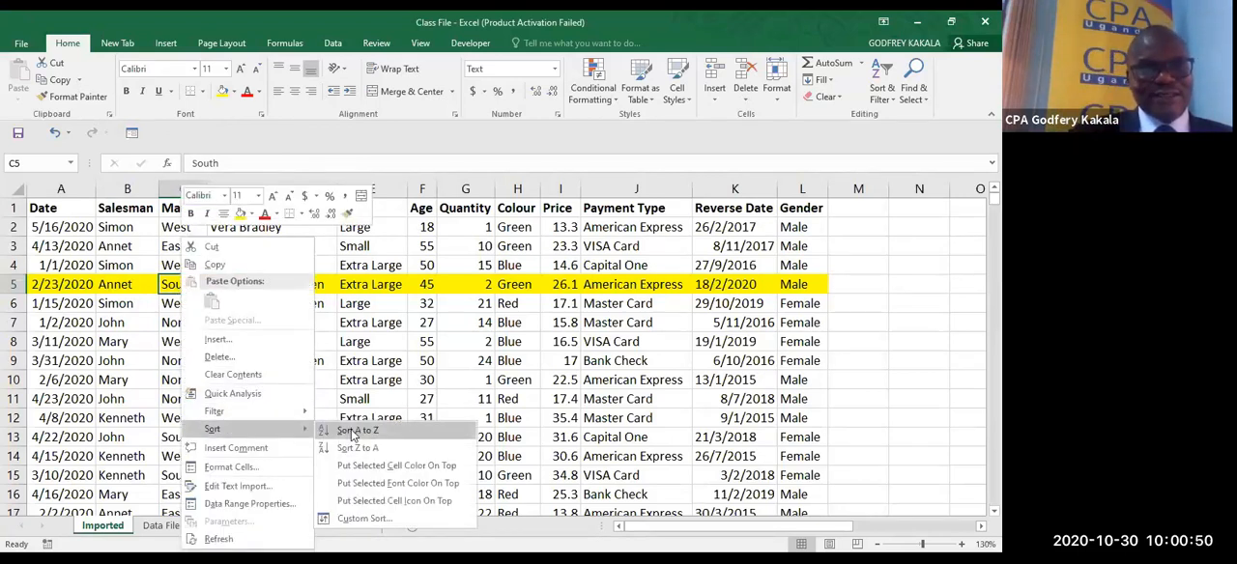
pyautogui.click(353, 432)
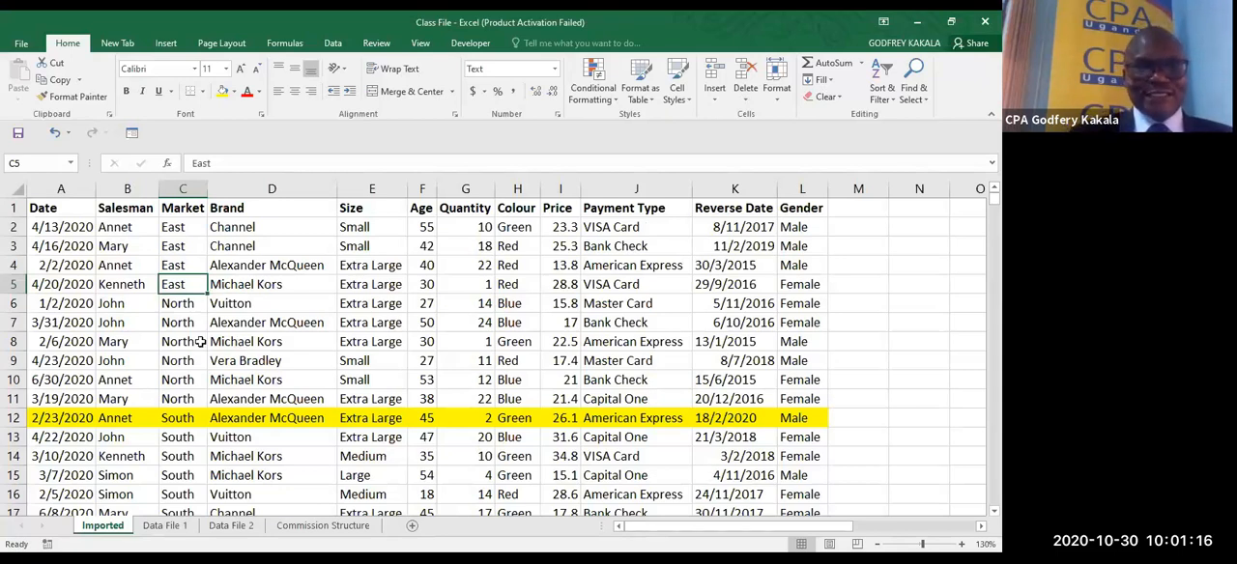
# - Fill the records in A8:L8 and A16:L16 with yellow
pyautogui.click(332, 44)
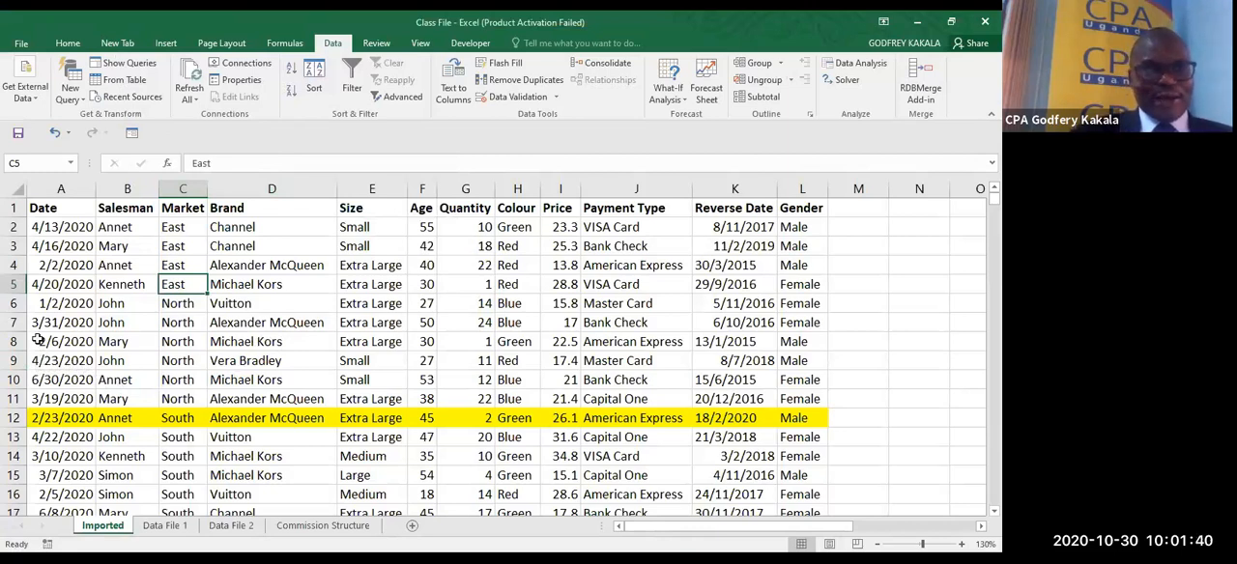
pyautogui.moveTo(36, 338); pyautogui.dragTo(836, 348)
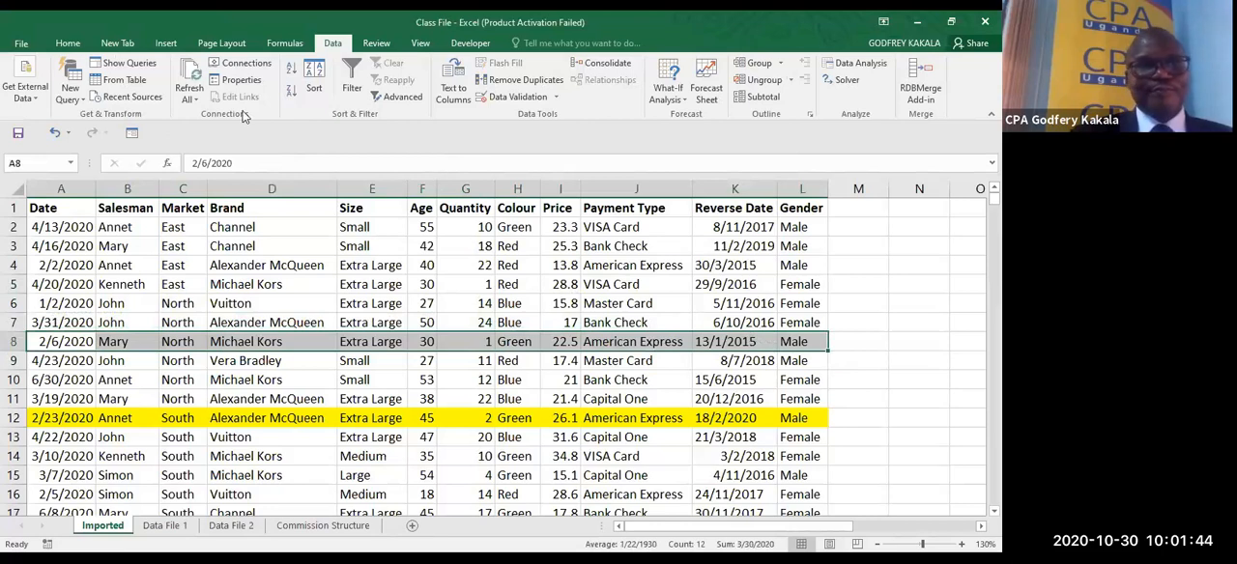
pyautogui.click(67, 42)
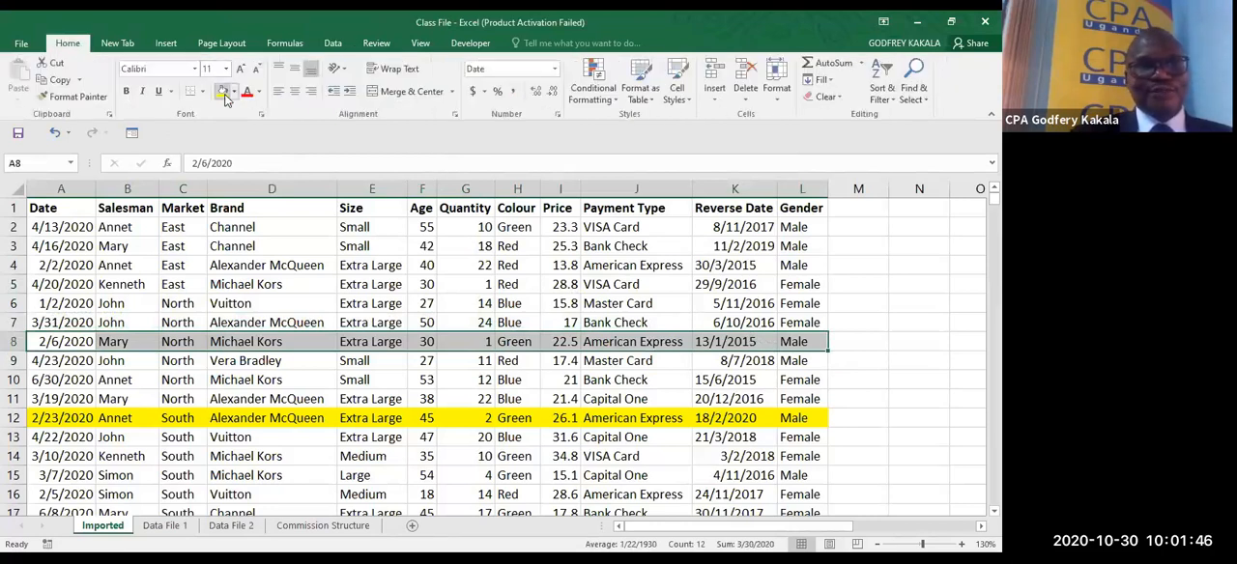
pyautogui.click(222, 90)
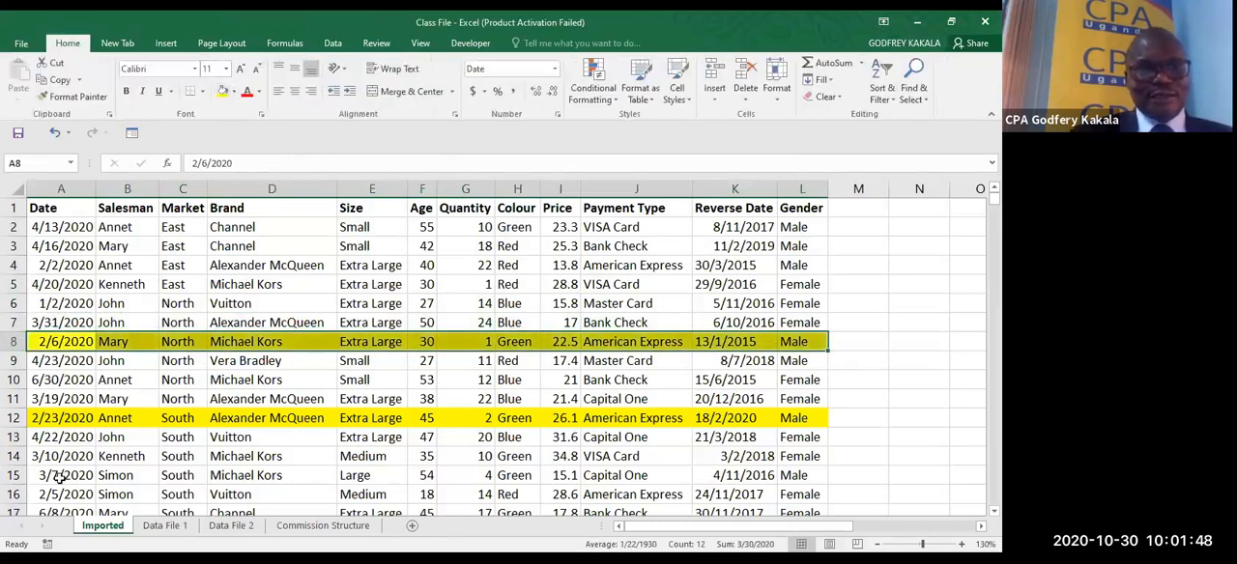
pyautogui.moveTo(29, 496); pyautogui.dragTo(817, 502)
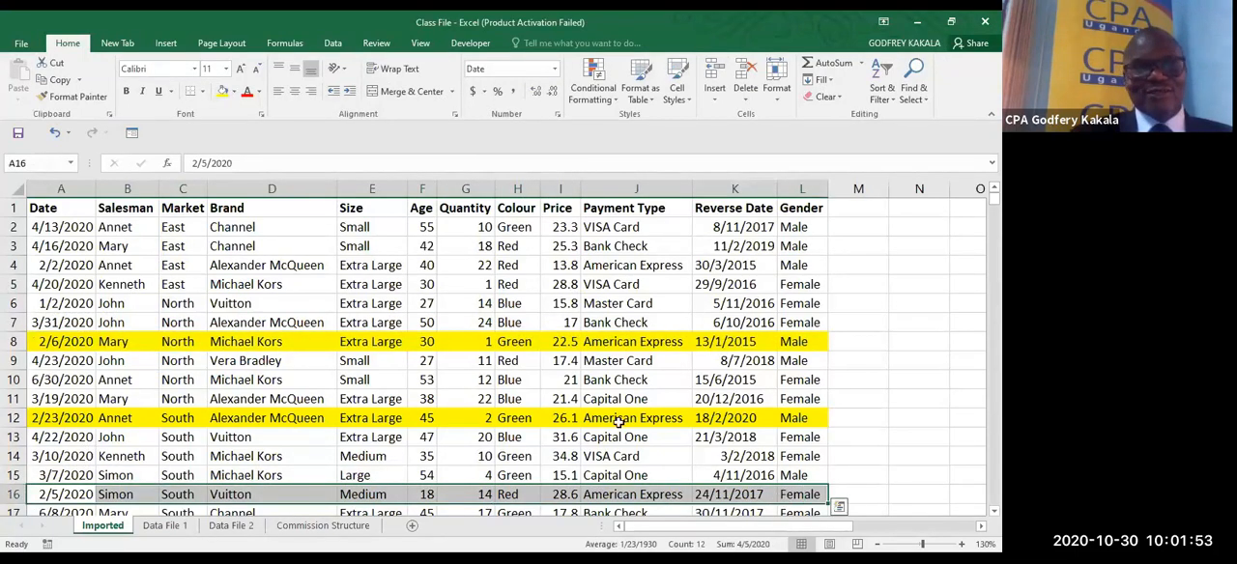
pyautogui.click(223, 92)
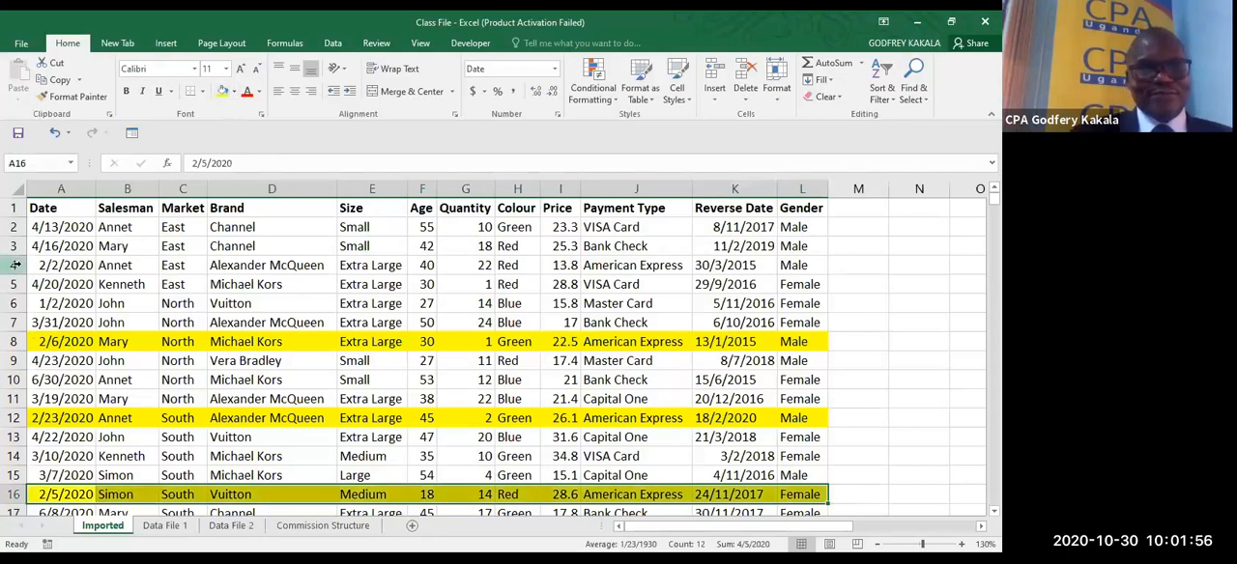
# - Fill the records in A4:L4 and A14:L14 with green
pyautogui.moveTo(44, 267); pyautogui.dragTo(837, 280)
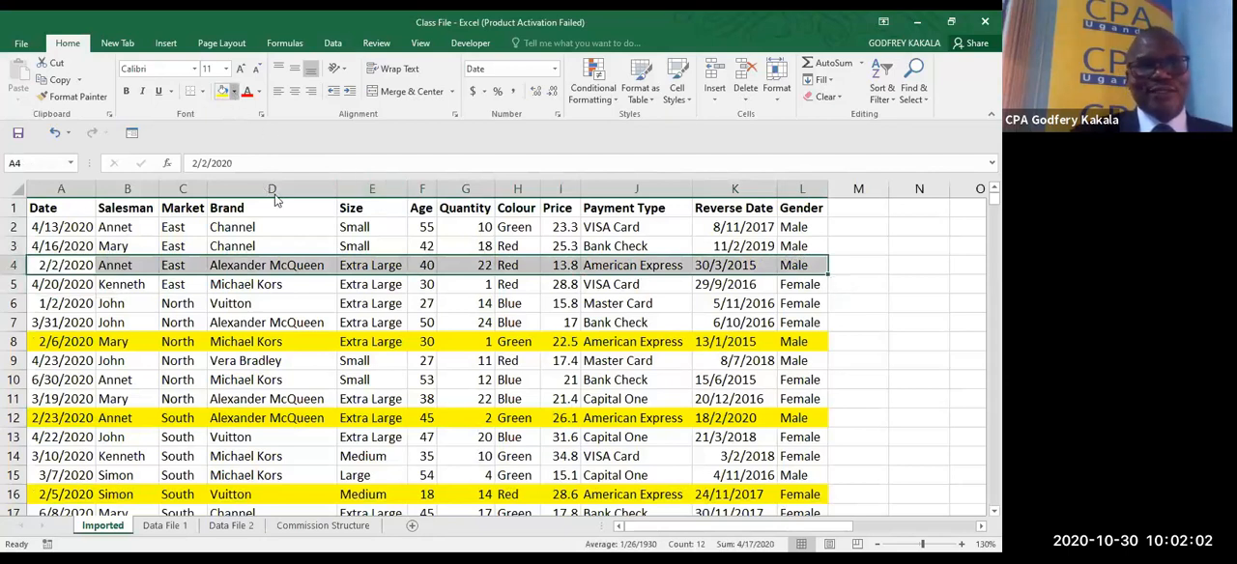
pyautogui.click(233, 91)
pyautogui.click(272, 208)
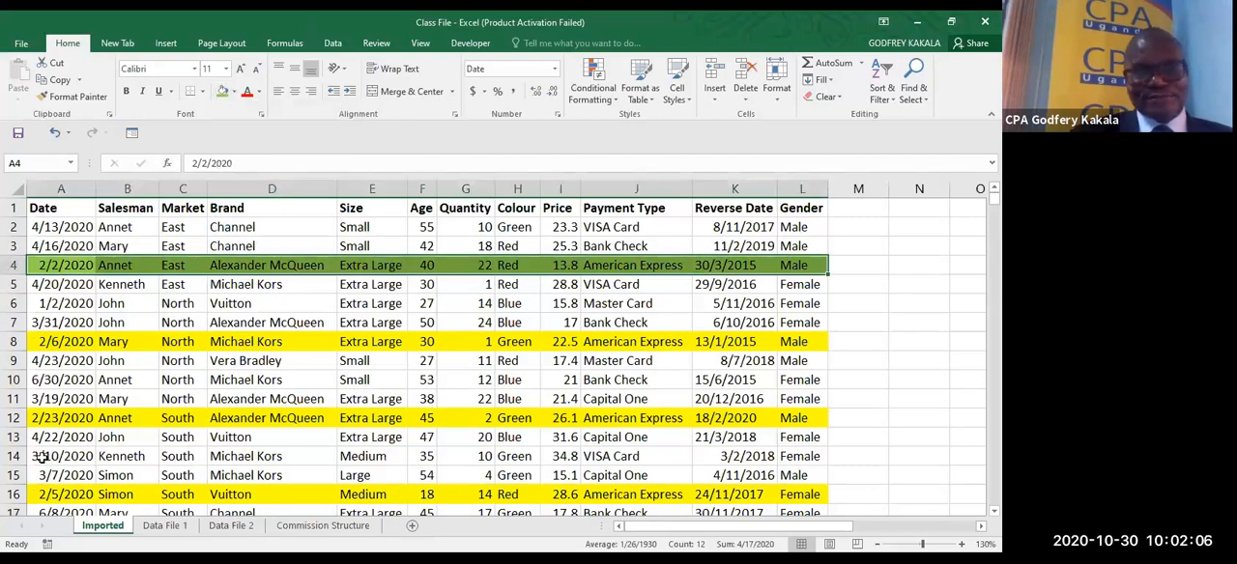
pyautogui.moveTo(42, 459); pyautogui.dragTo(785, 461)
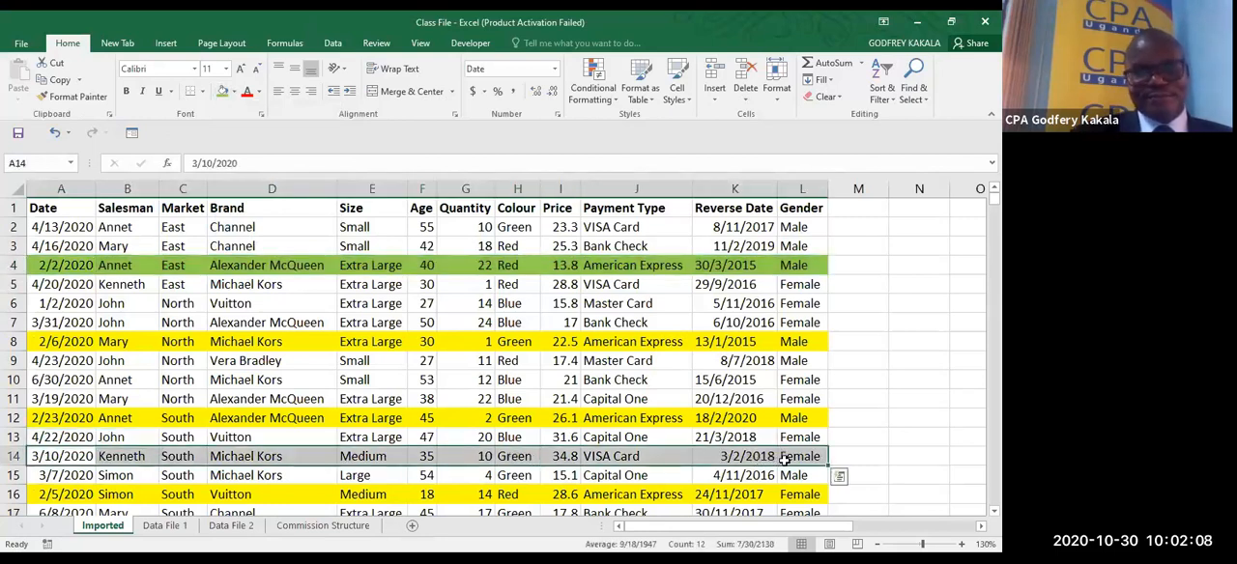
pyautogui.click(222, 91)
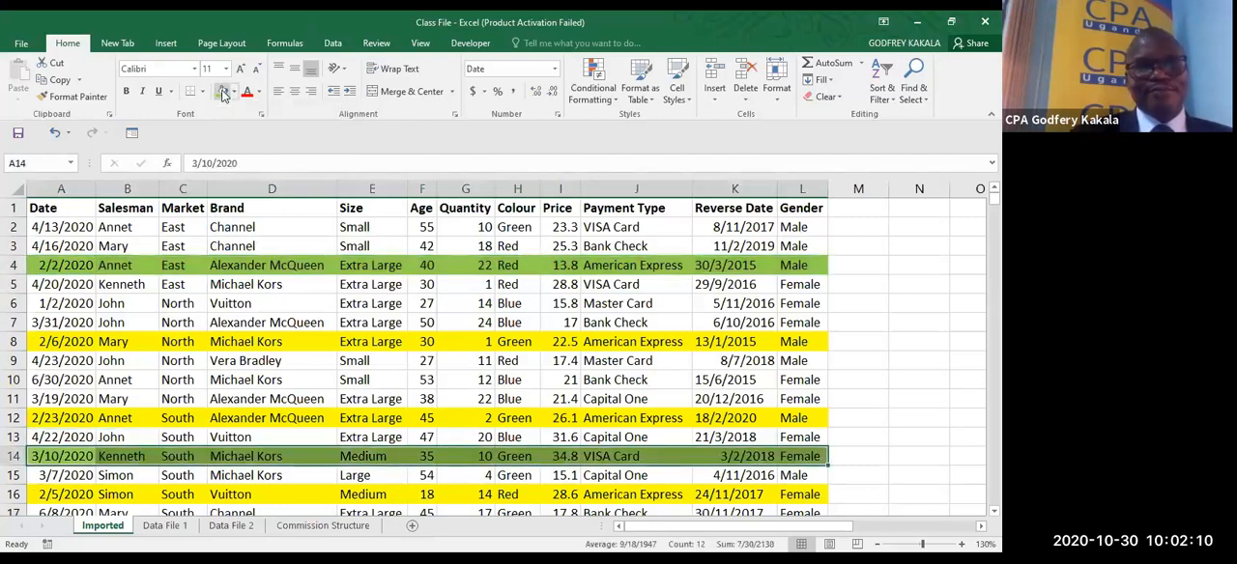
pyautogui.click(280, 341)
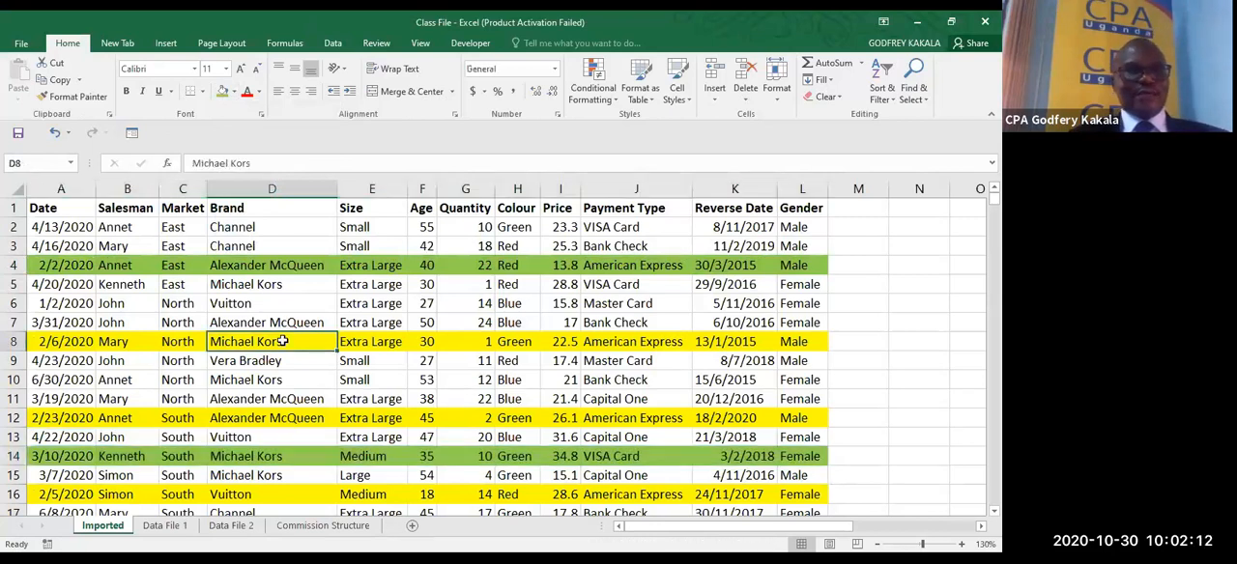
# - Sort the table by the Market column in descending order, Z to A
pyautogui.click(174, 267)
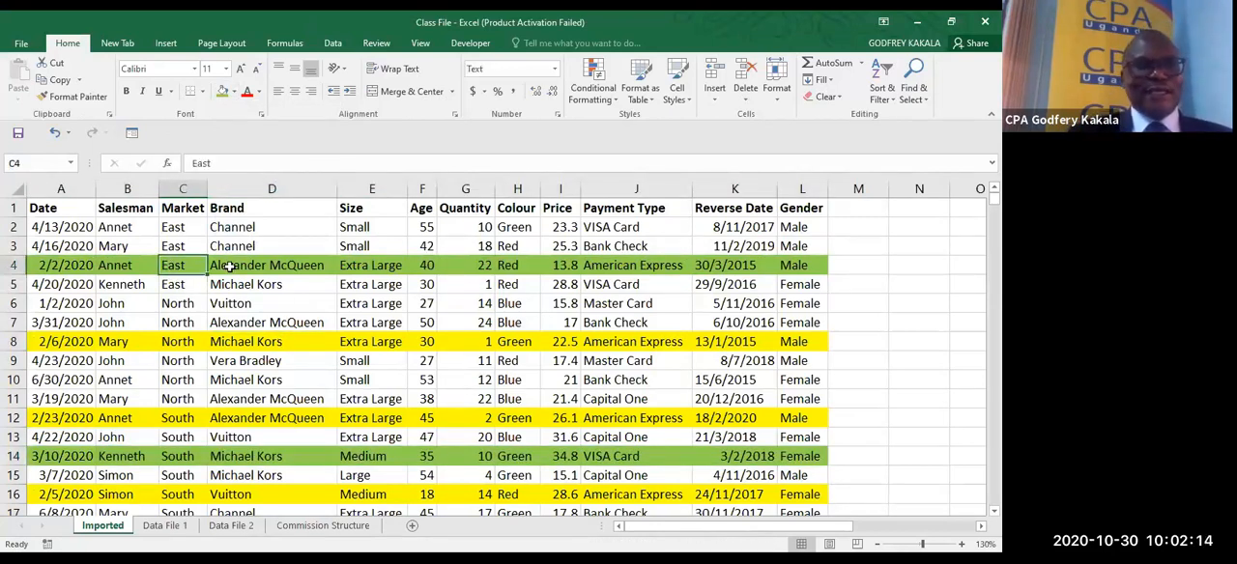
pyautogui.rightClick(172, 266)
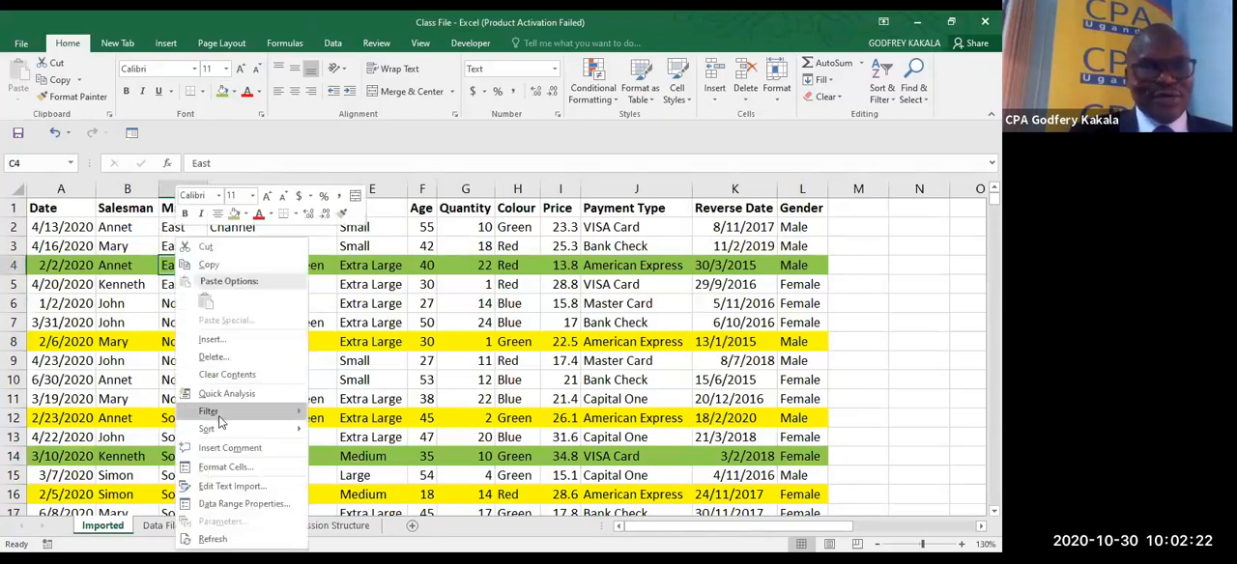
pyautogui.moveTo(286, 431)
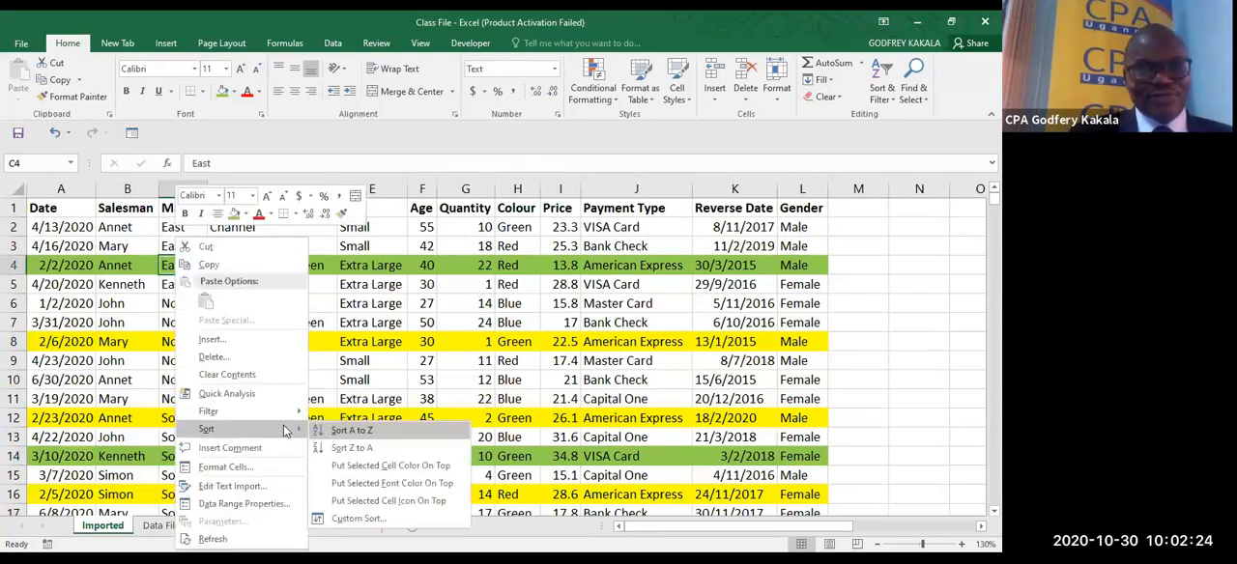
pyautogui.click(362, 449)
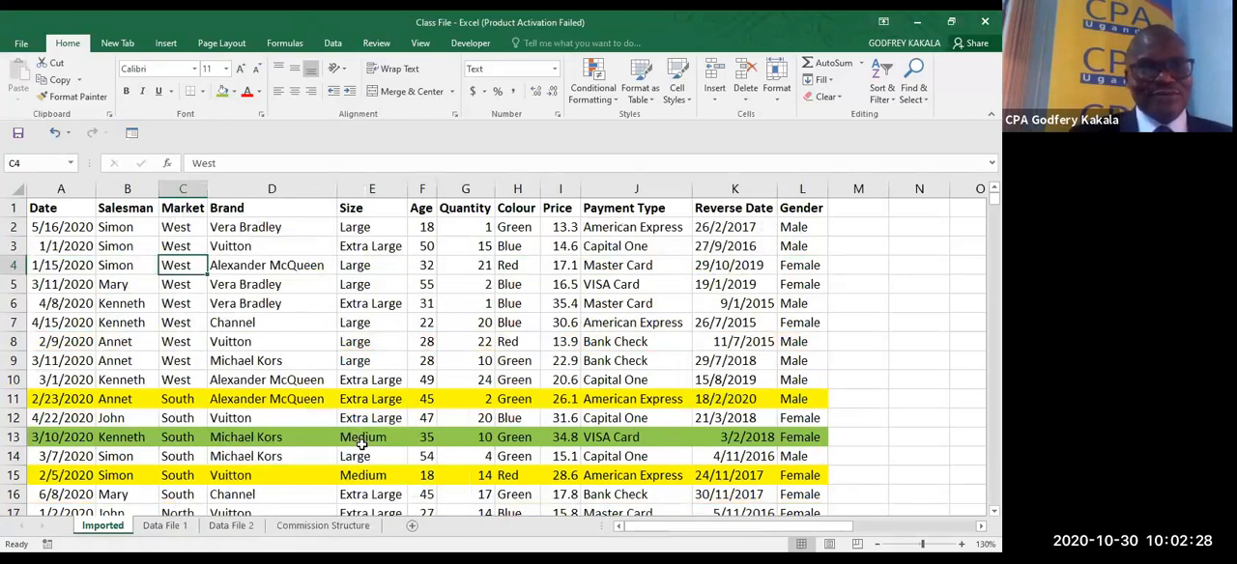
pyautogui.rightClick(175, 268)
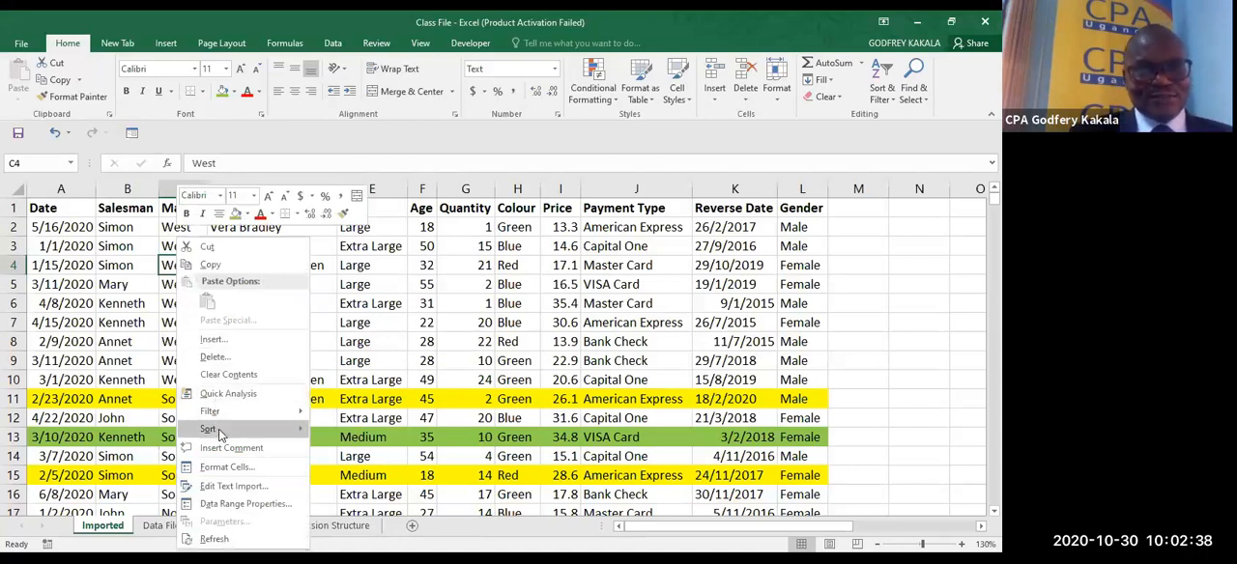
pyautogui.moveTo(280, 427)
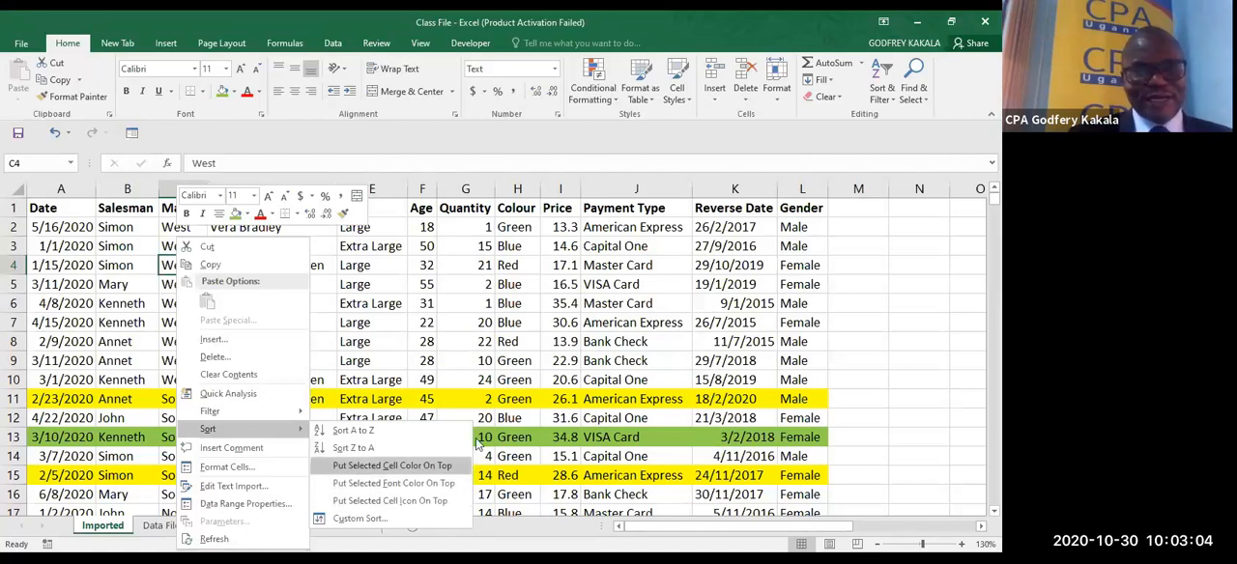
pyautogui.click(470, 383)
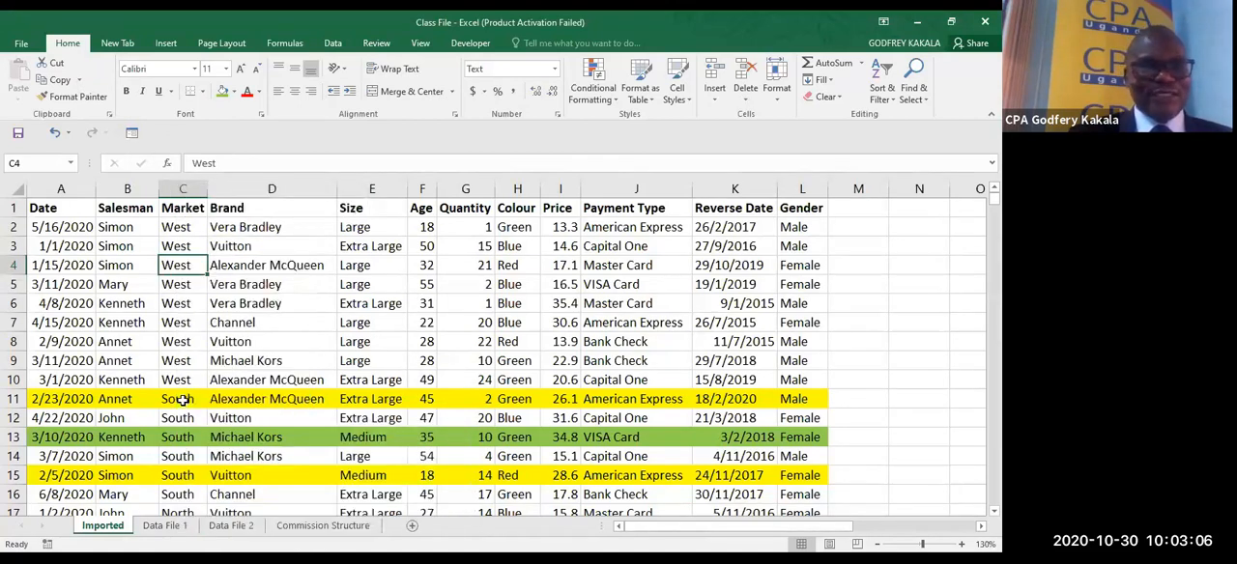
# - Sort the table by cell color so the yellow records come first, using the yellow Market cell C11 as the reference
pyautogui.click(175, 398)
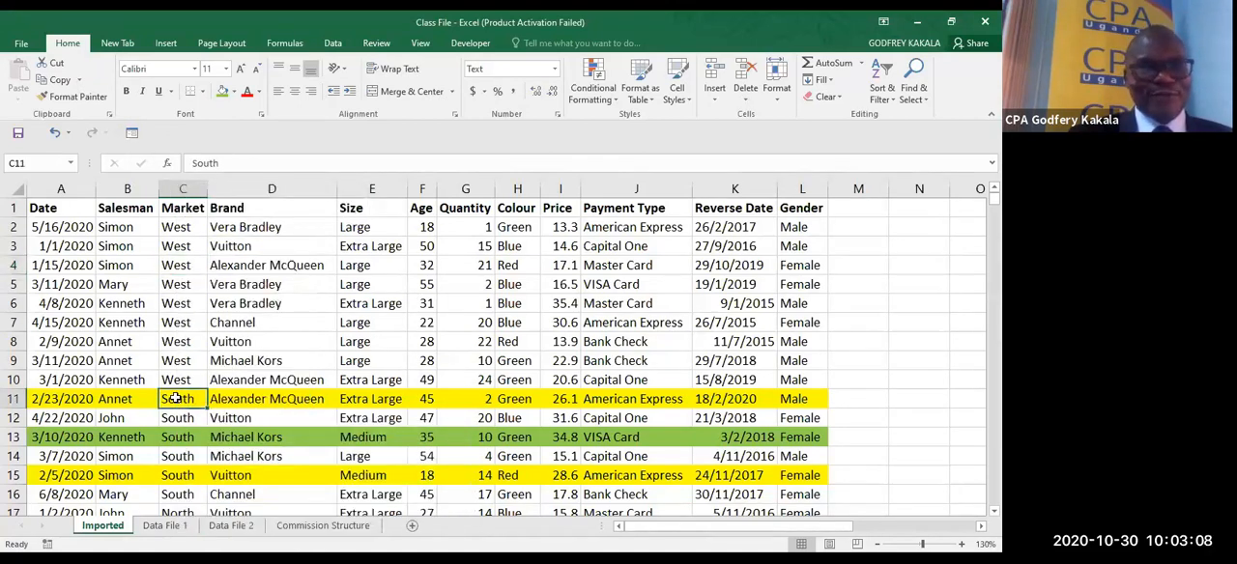
pyautogui.rightClick(175, 398)
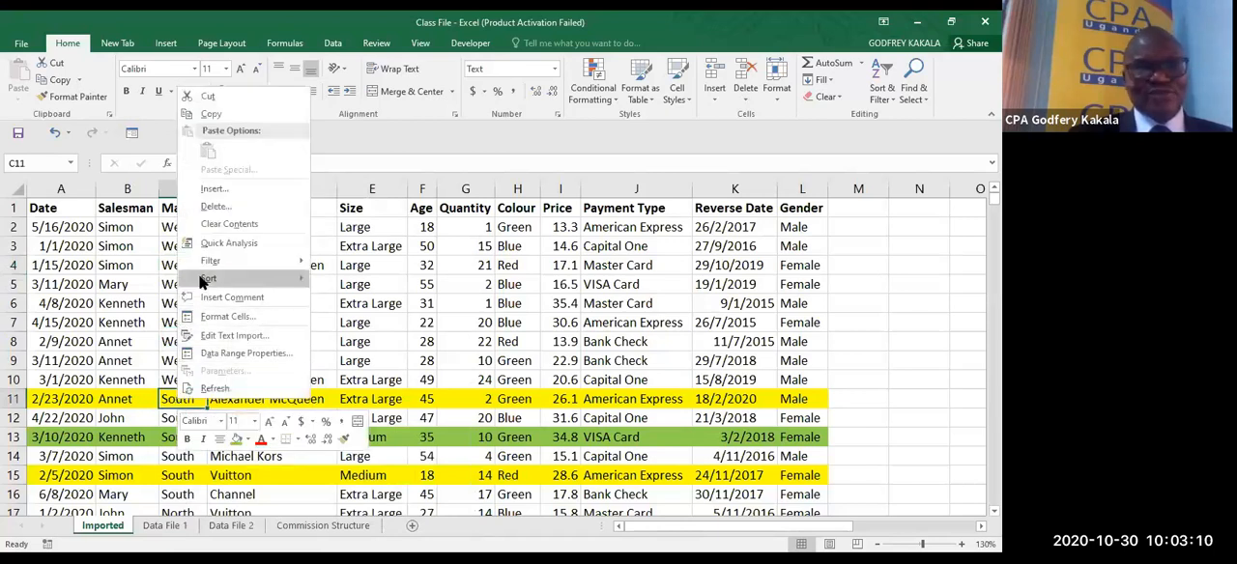
pyautogui.moveTo(203, 280)
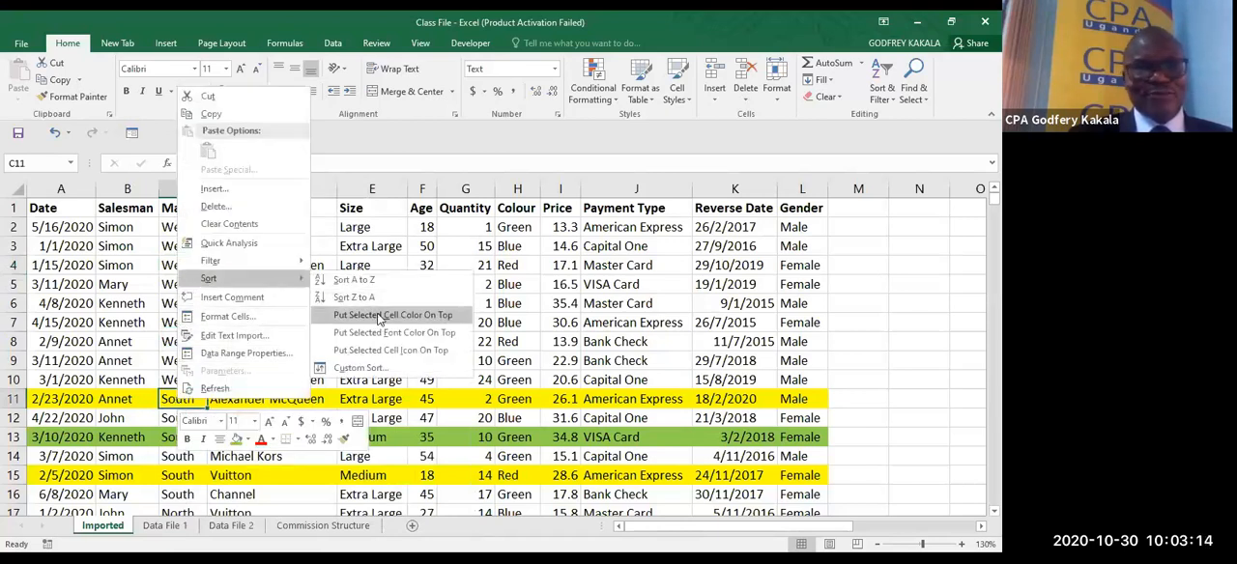
pyautogui.click(378, 318)
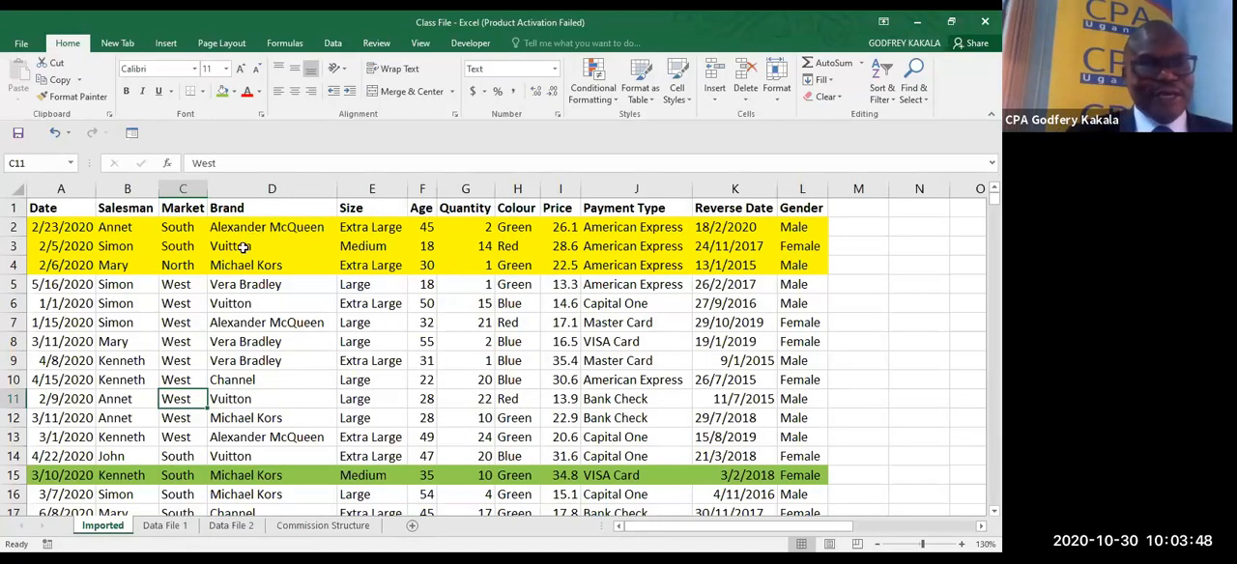
# - Sort the table by the Date column from oldest to newest
pyautogui.click(75, 229)
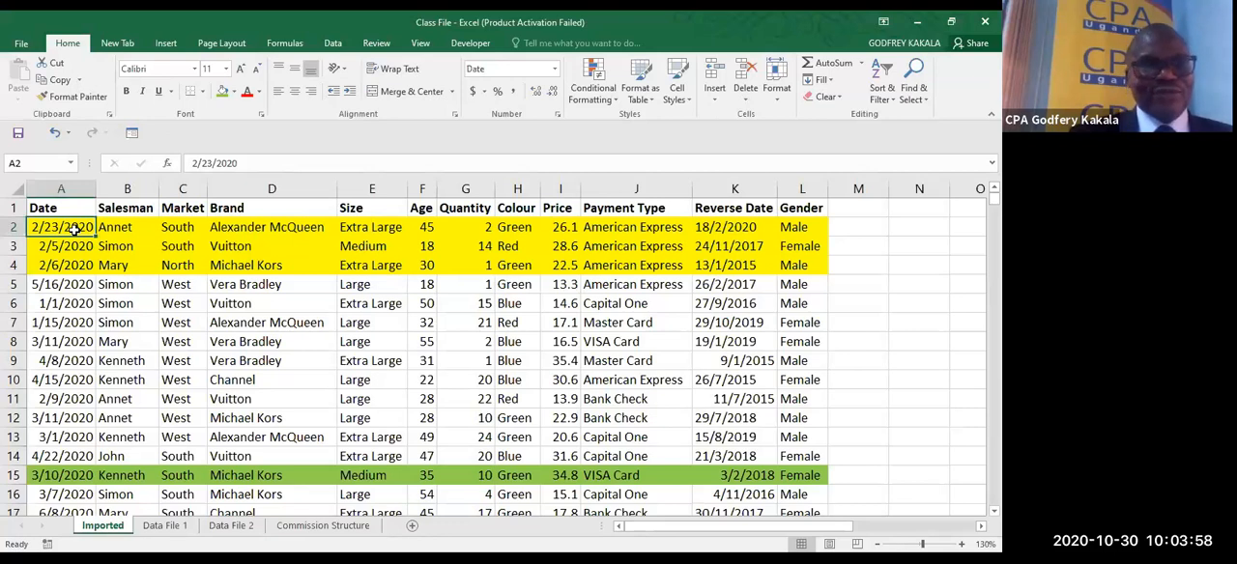
pyautogui.rightClick(75, 228)
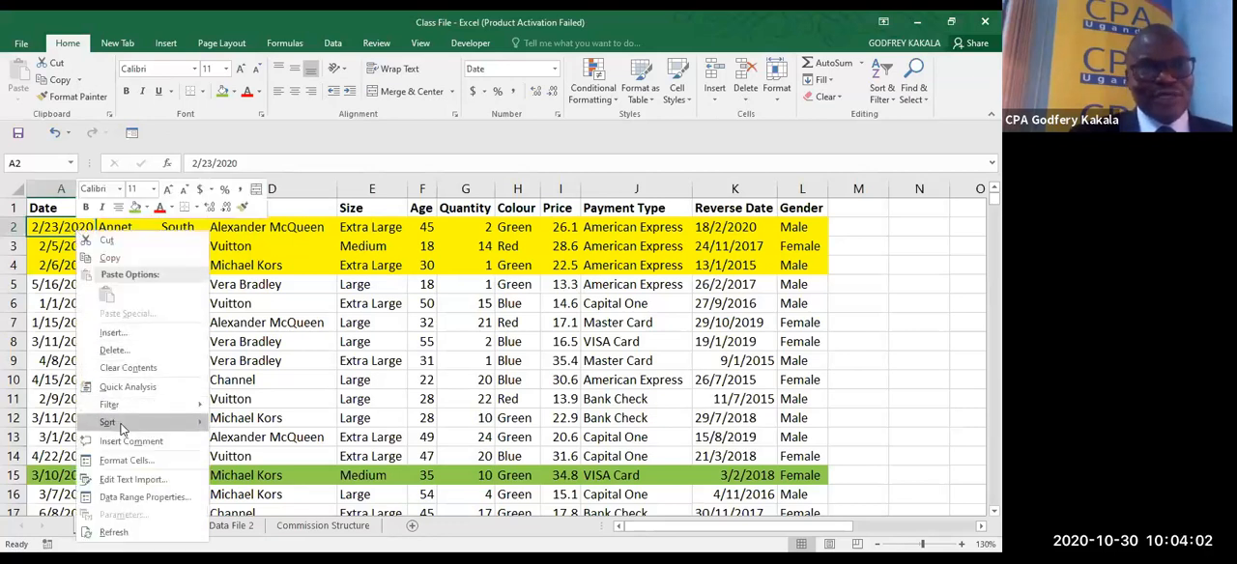
pyautogui.moveTo(122, 426)
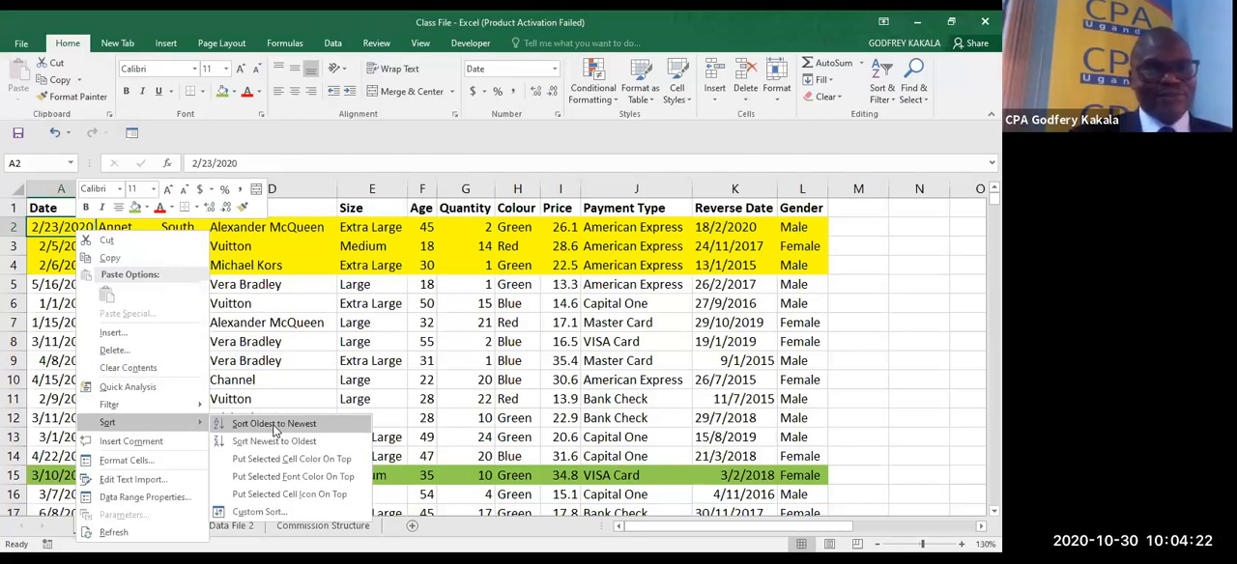
pyautogui.click(274, 427)
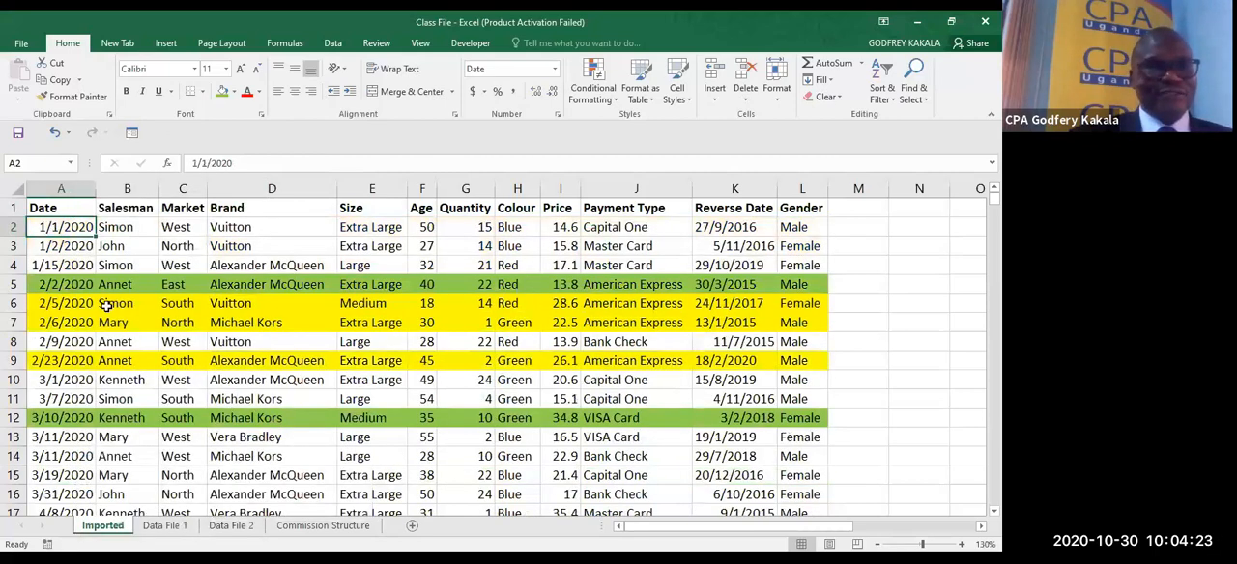
# - Sort the table by the Date column from newest to oldest
pyautogui.rightClick(69, 230)
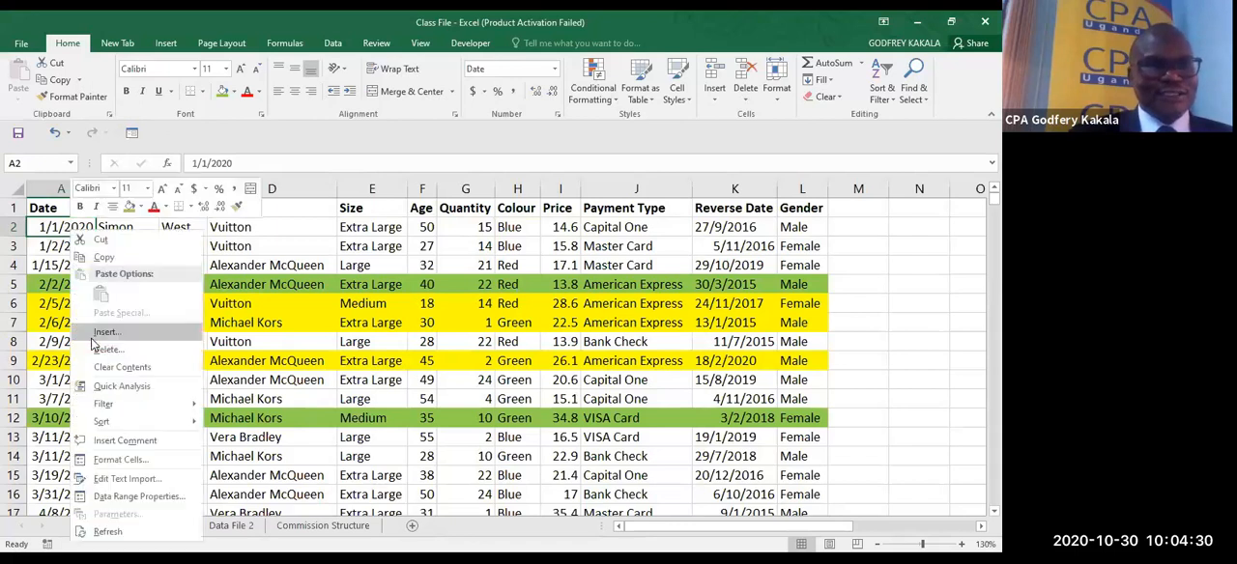
pyautogui.moveTo(115, 419)
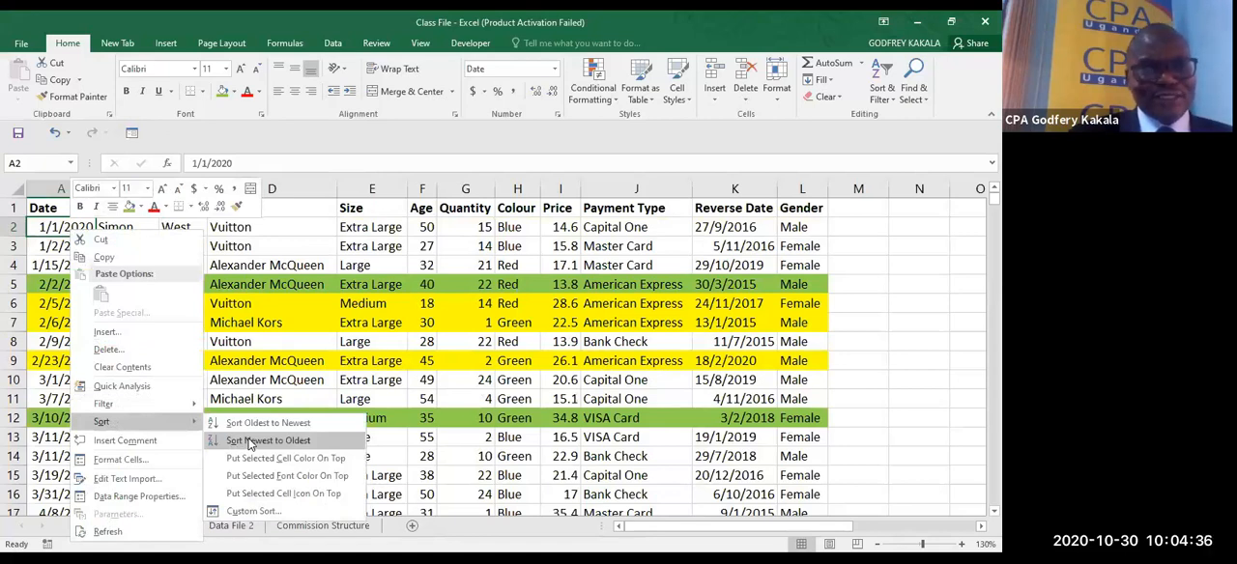
pyautogui.click(249, 440)
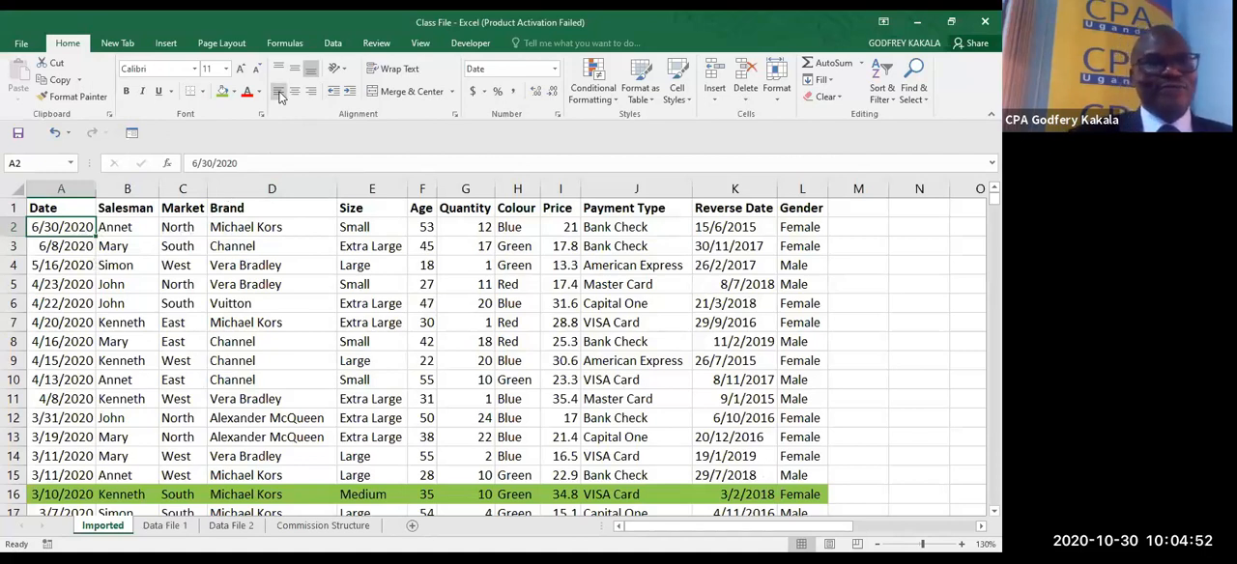
pyautogui.click(32, 49)
pyautogui.press('Escape')
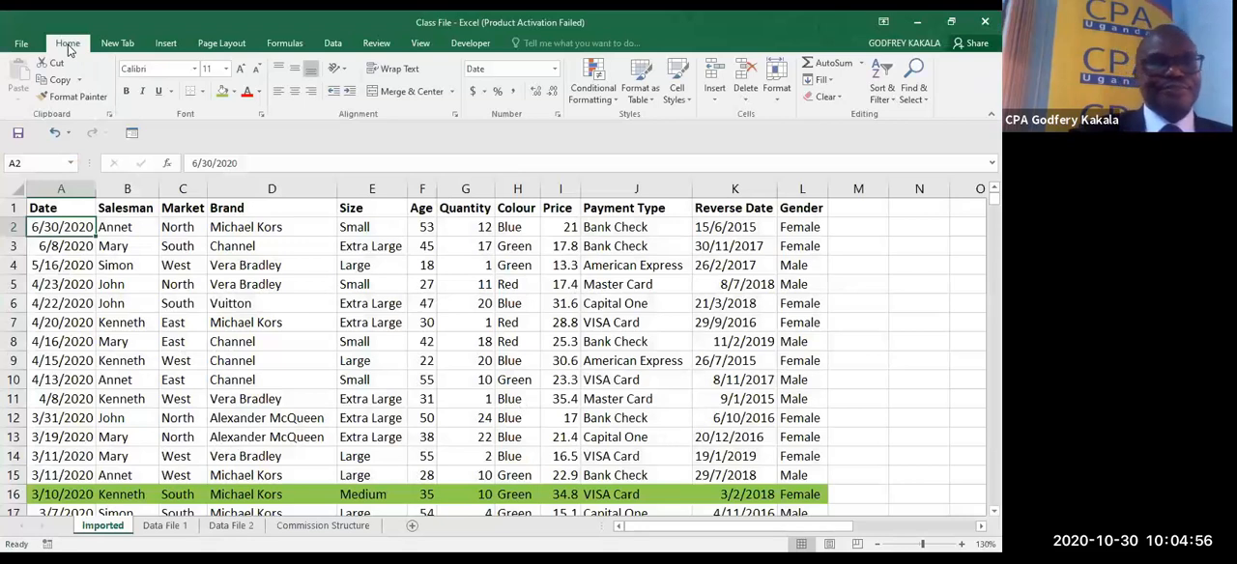
pyautogui.click(331, 42)
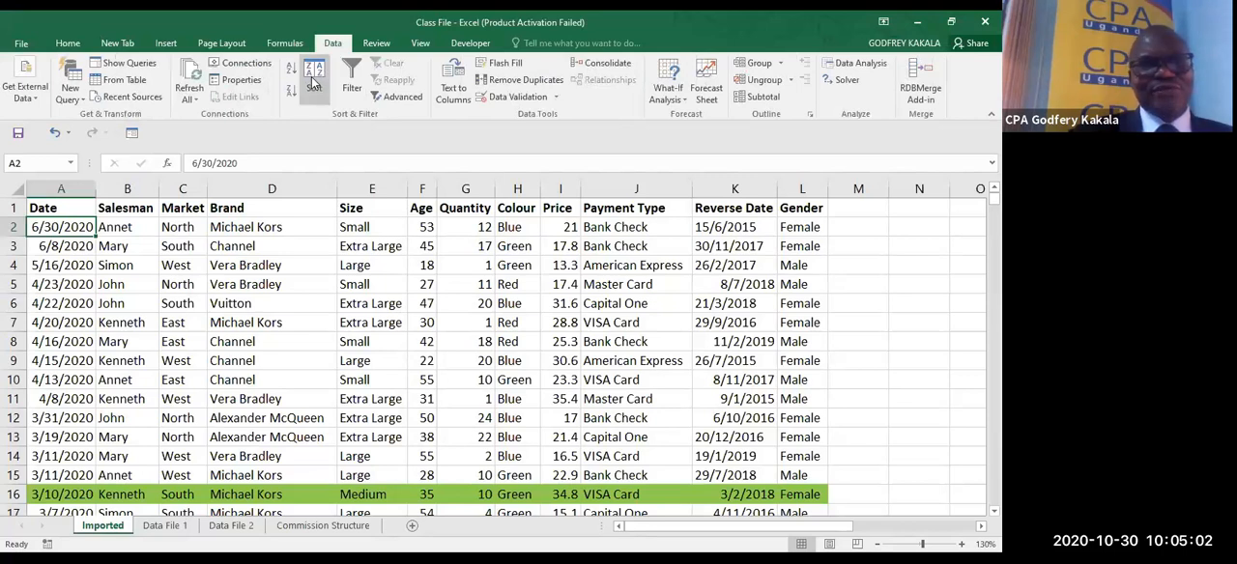
pyautogui.click(313, 85)
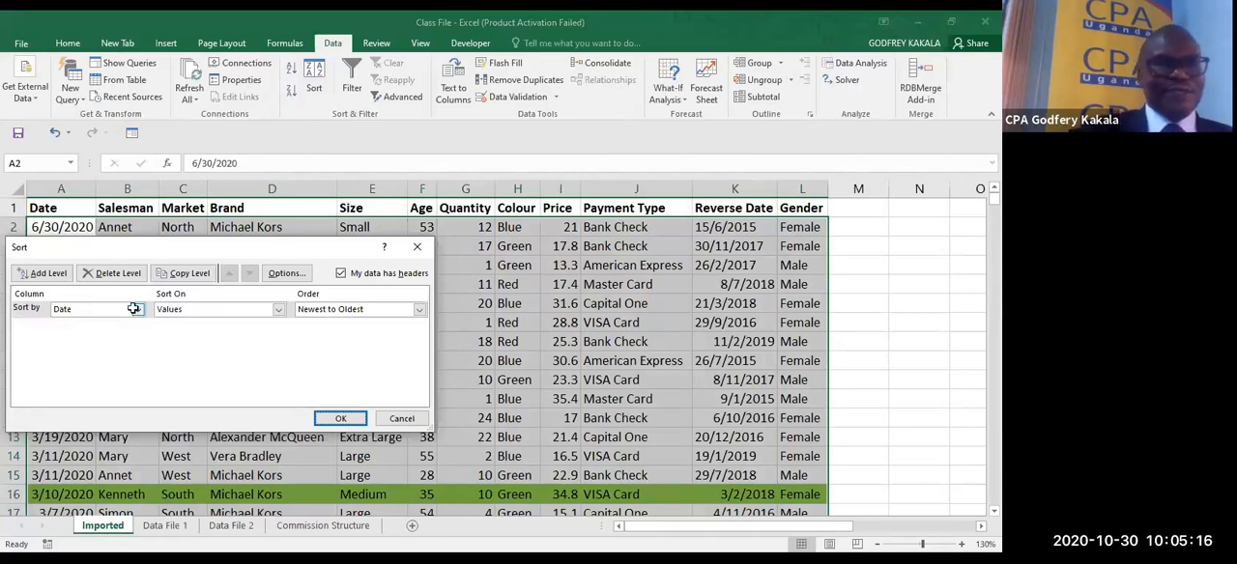
pyautogui.press('Escape')
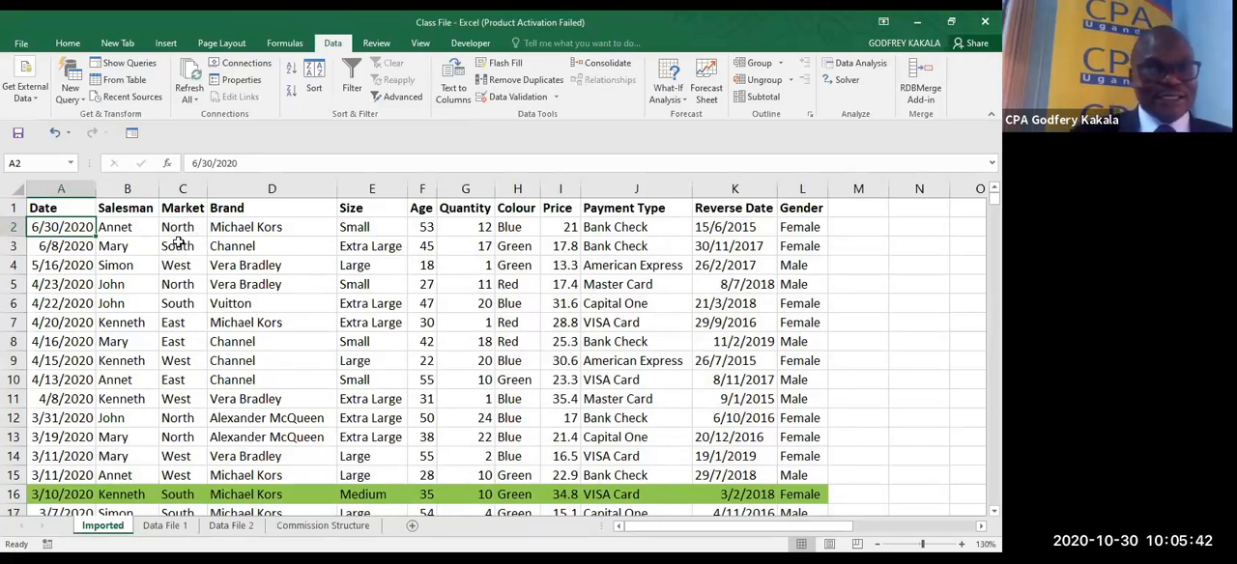
# - Start a custom sort of the table with Market values ordered A to Z as the first level
pyautogui.click(179, 243)
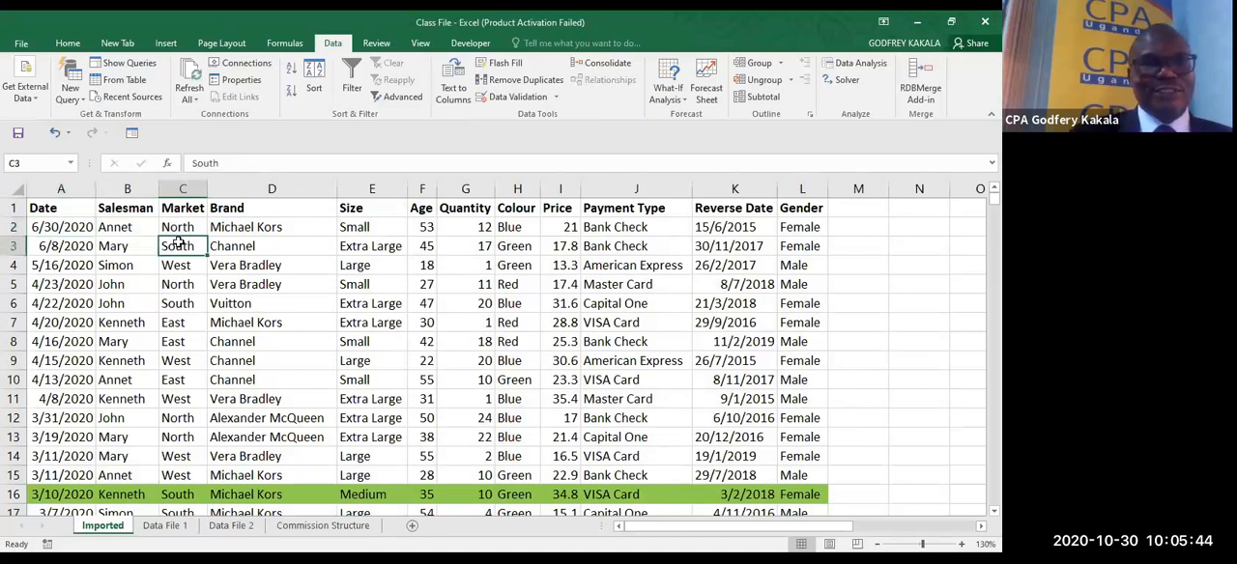
pyautogui.click(311, 80)
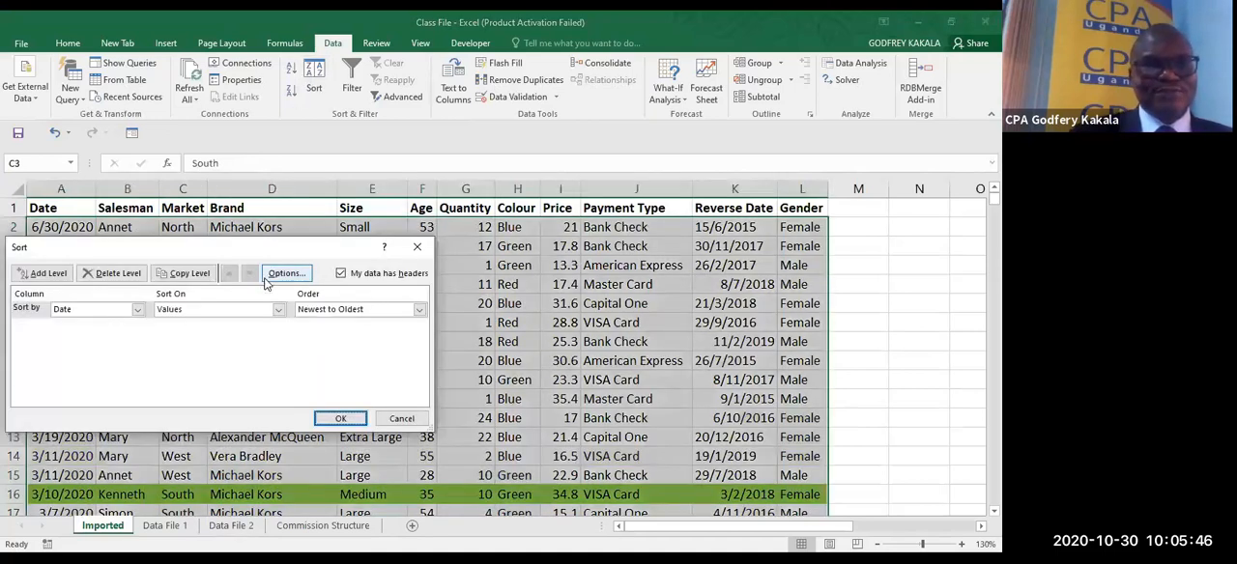
pyautogui.click(139, 310)
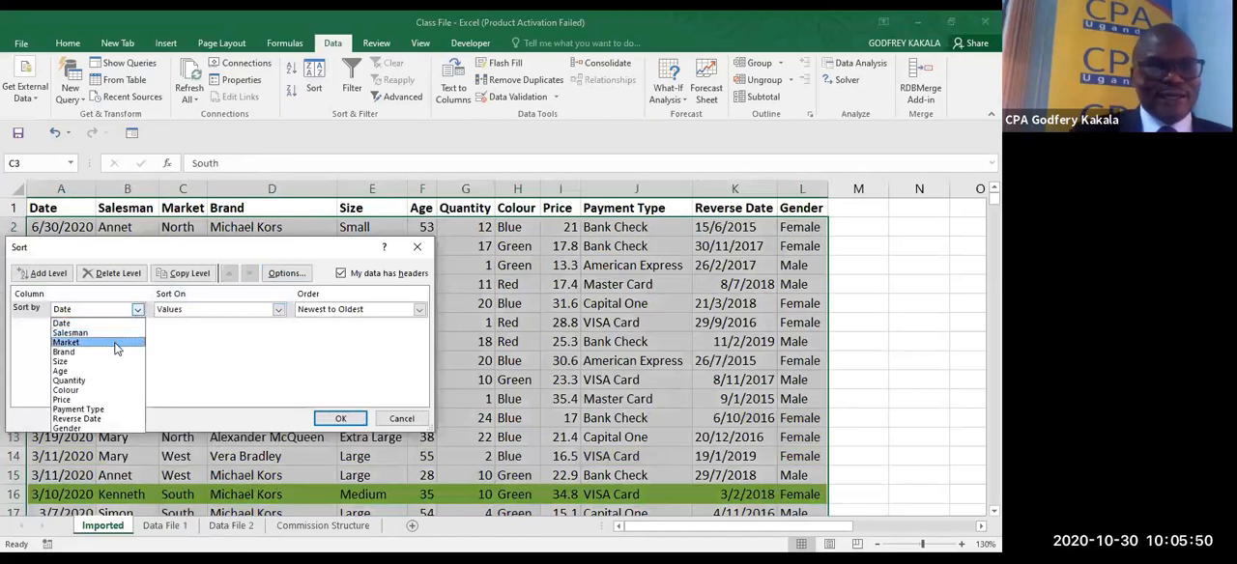
pyautogui.click(113, 346)
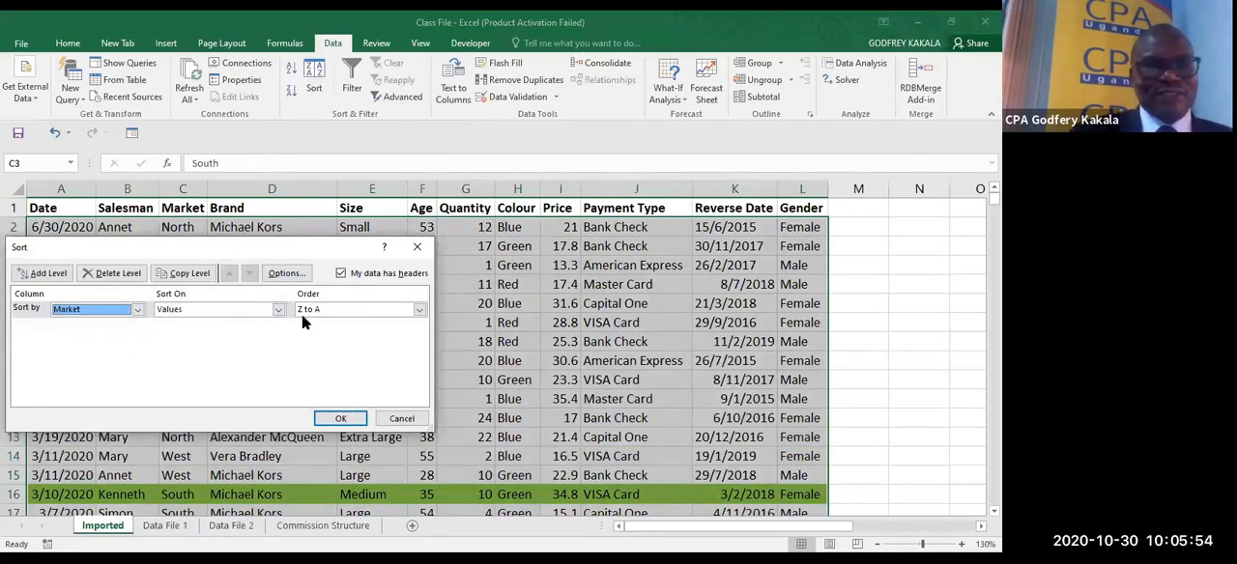
pyautogui.click(419, 309)
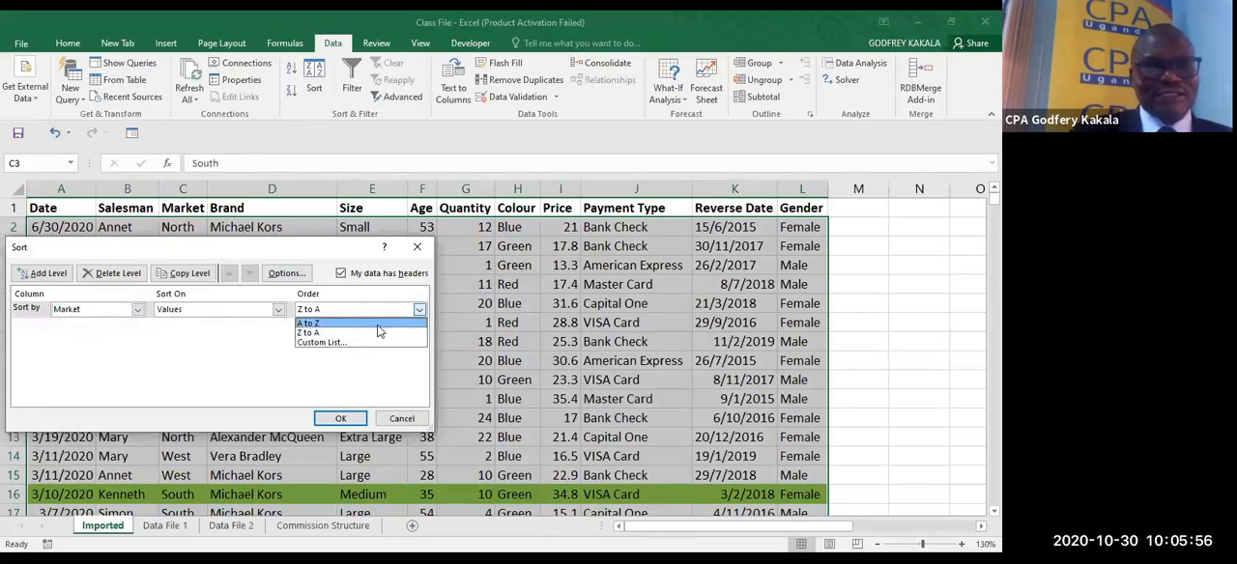
pyautogui.click(378, 323)
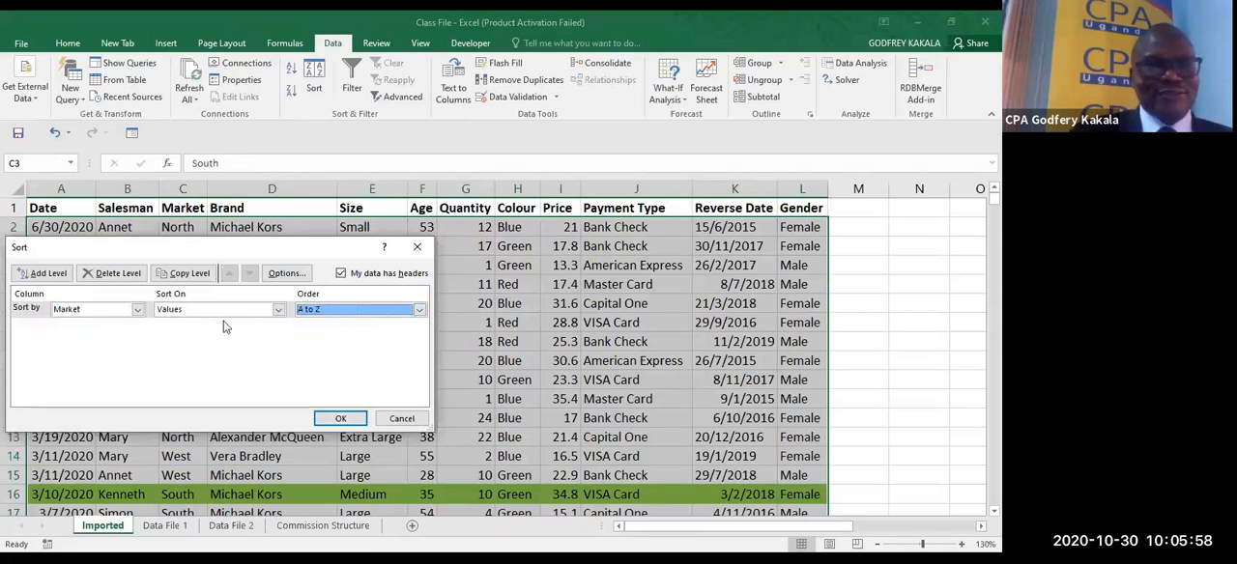
# - Add sort levels for Brand, A to Z, and Age, Smallest to Largest, and apply the multi-level sort
pyautogui.click(43, 273)
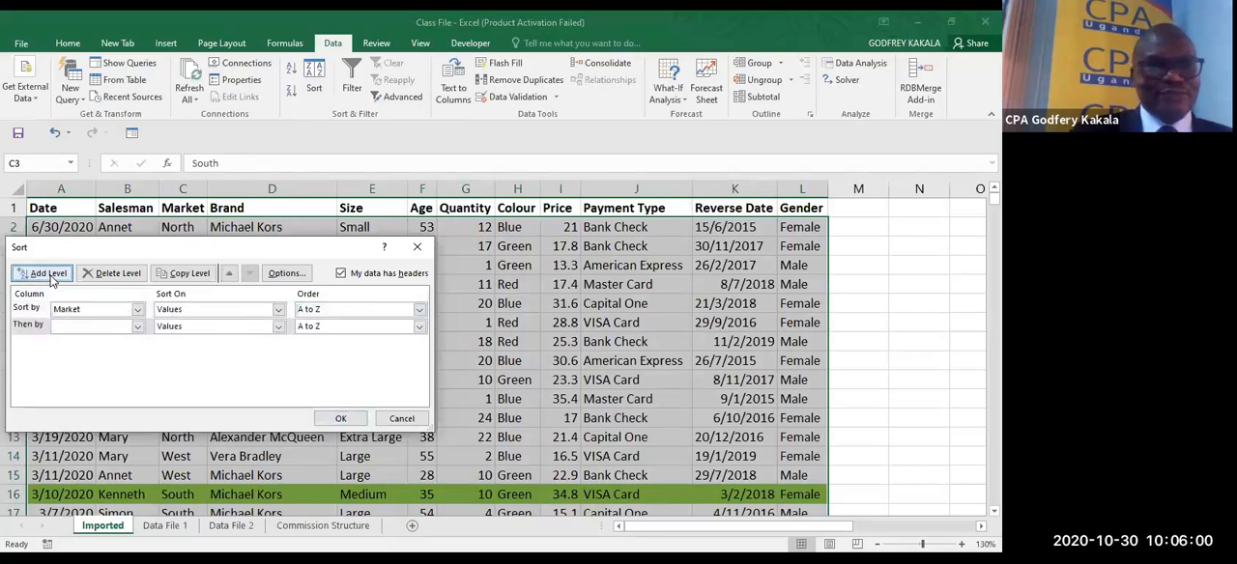
pyautogui.click(138, 328)
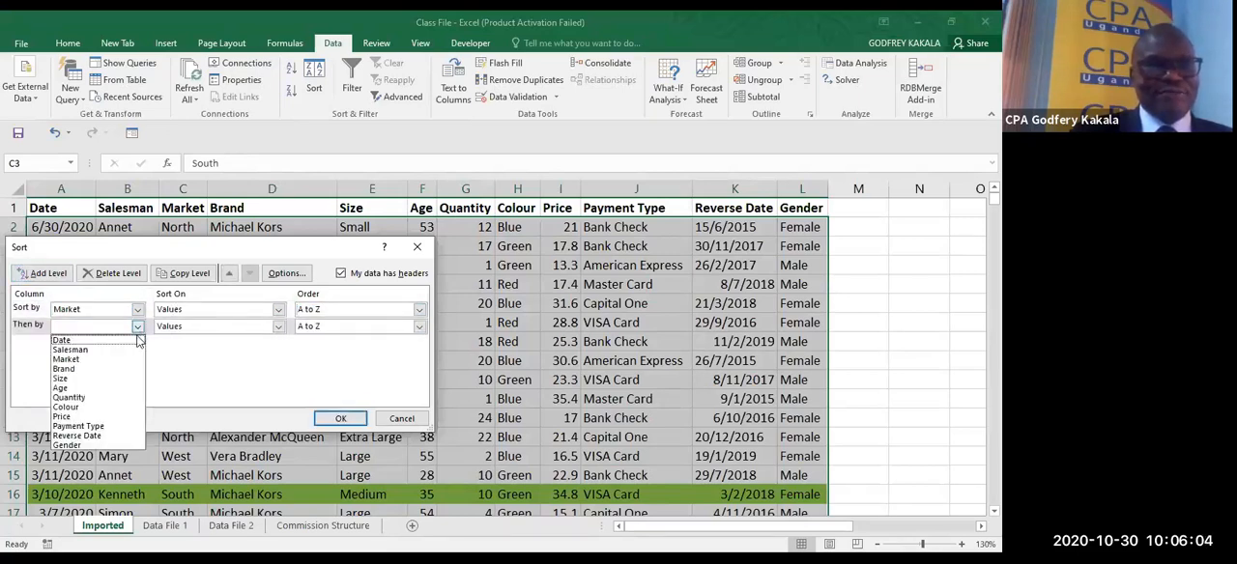
pyautogui.click(116, 368)
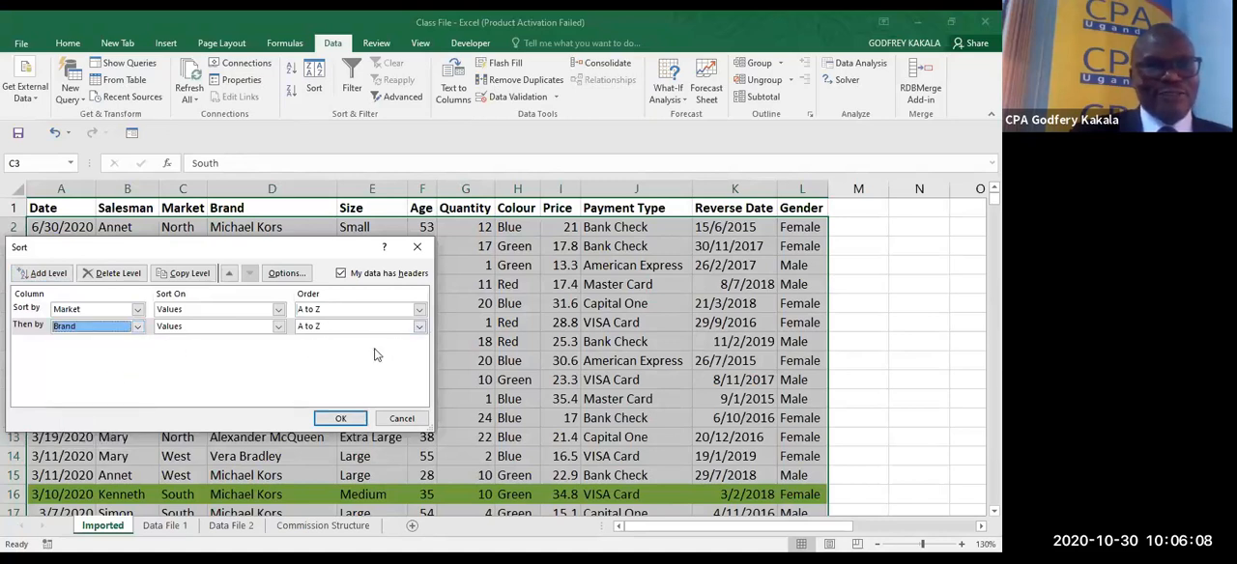
pyautogui.click(47, 273)
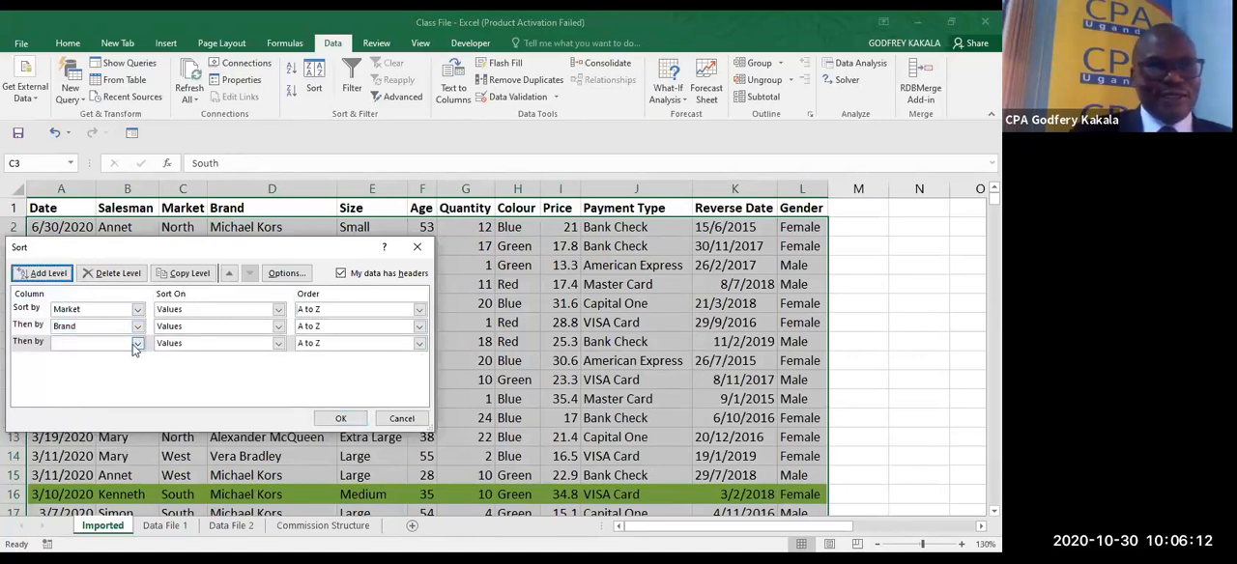
pyautogui.click(138, 344)
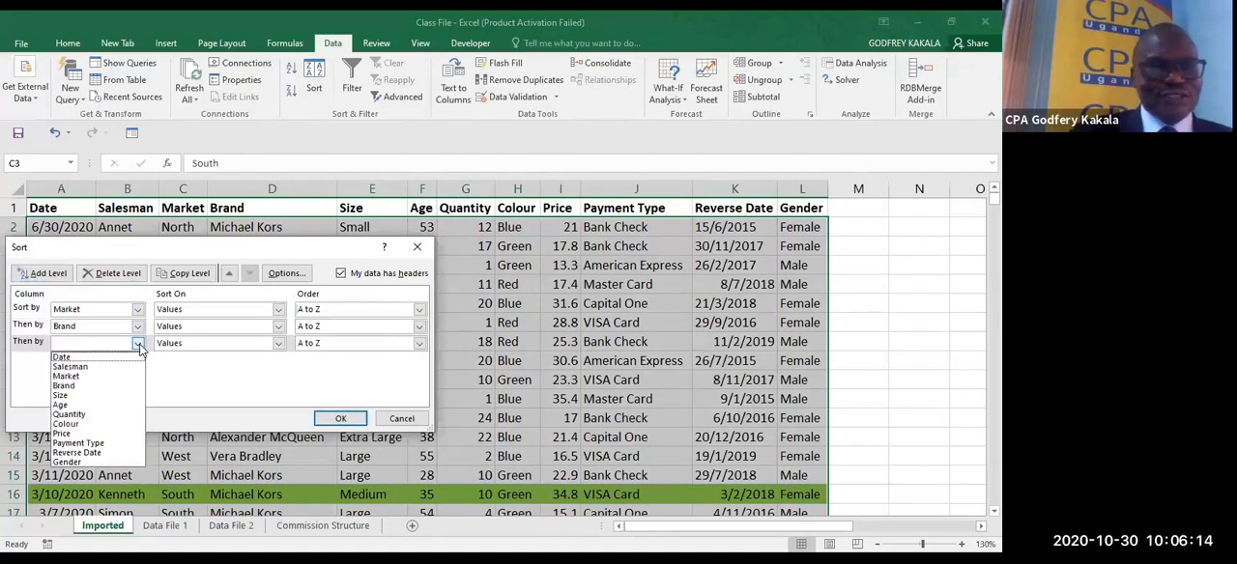
pyautogui.click(96, 405)
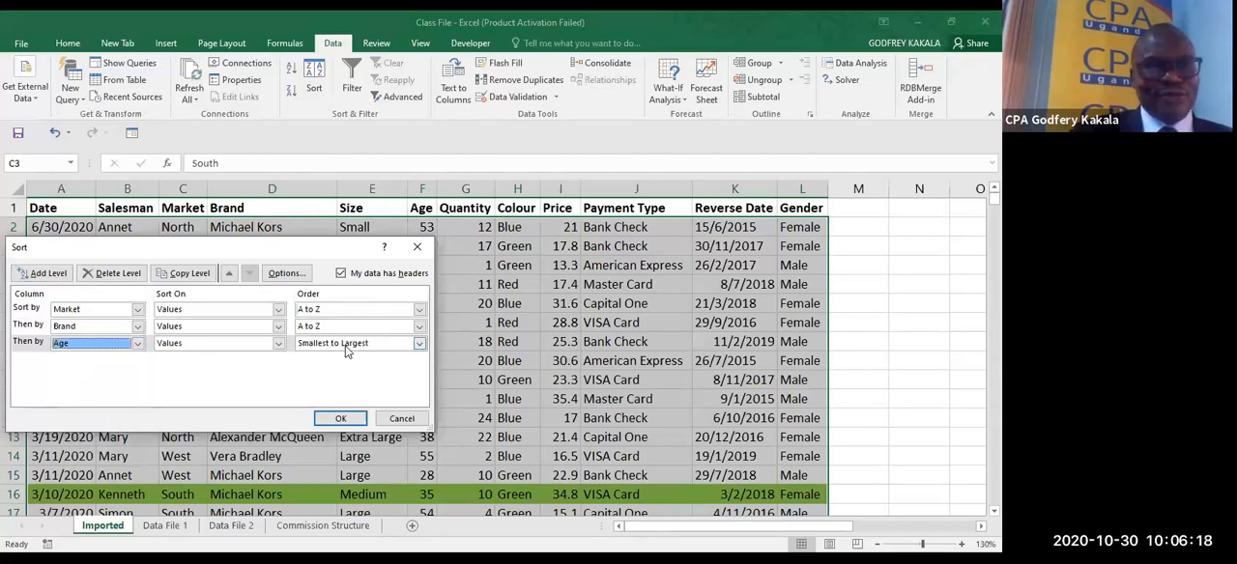
pyautogui.click(340, 419)
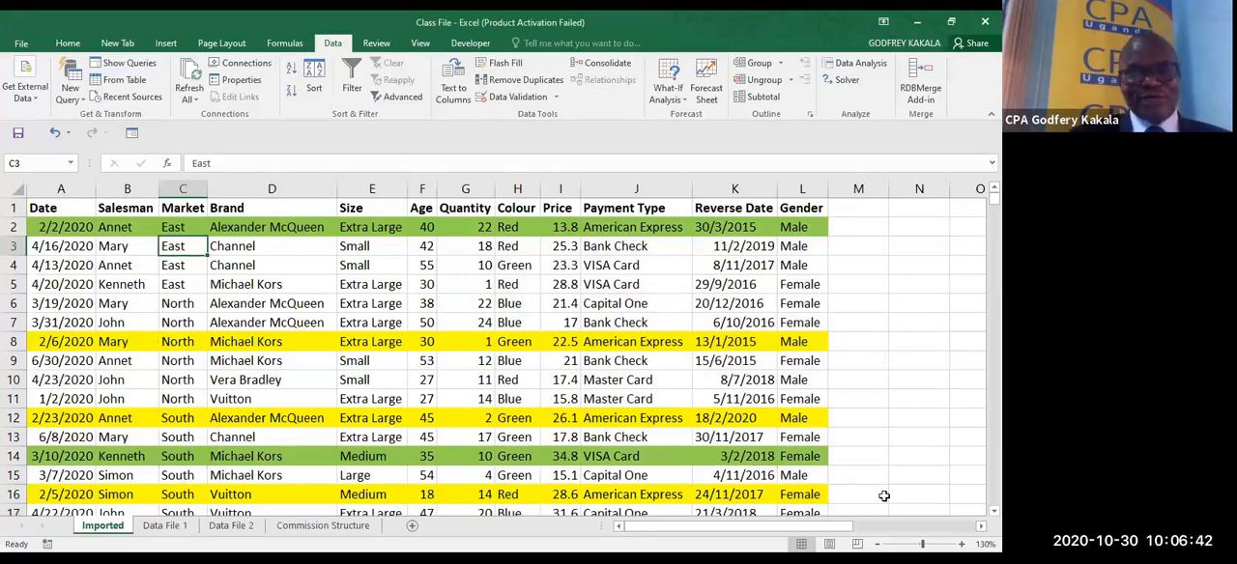
# - Review the order of the sorted records from the first to the last row of the table
pyautogui.scroll(-1, 976, 508)
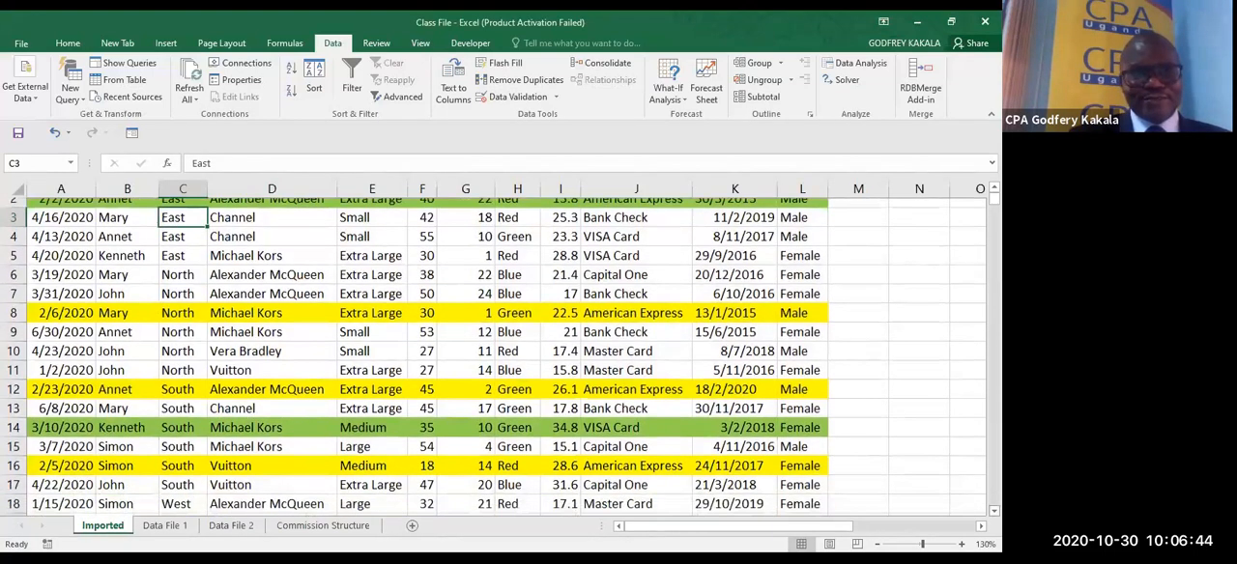
pyautogui.scroll(-3, 492, 358)
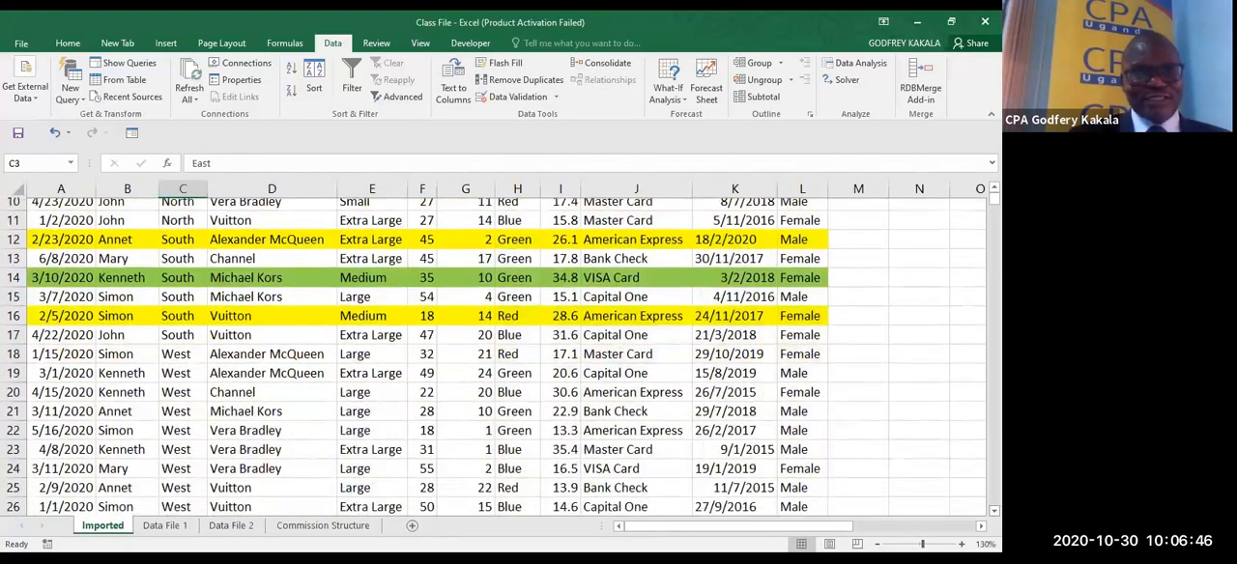
pyautogui.scroll(-1, 493, 357)
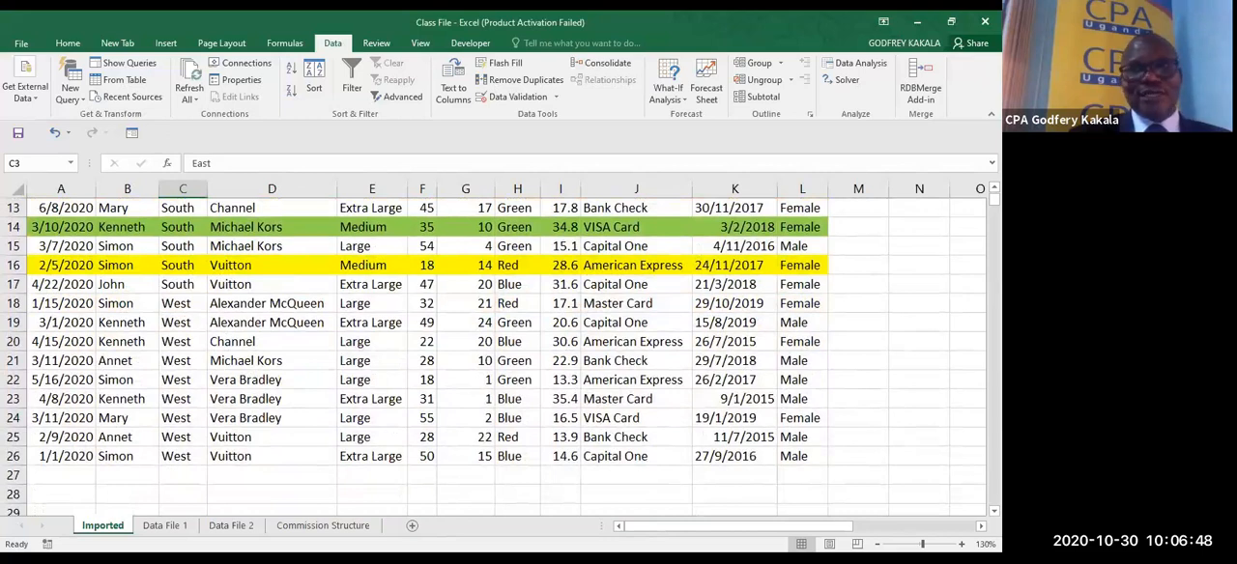
pyautogui.scroll(4, 493, 357)
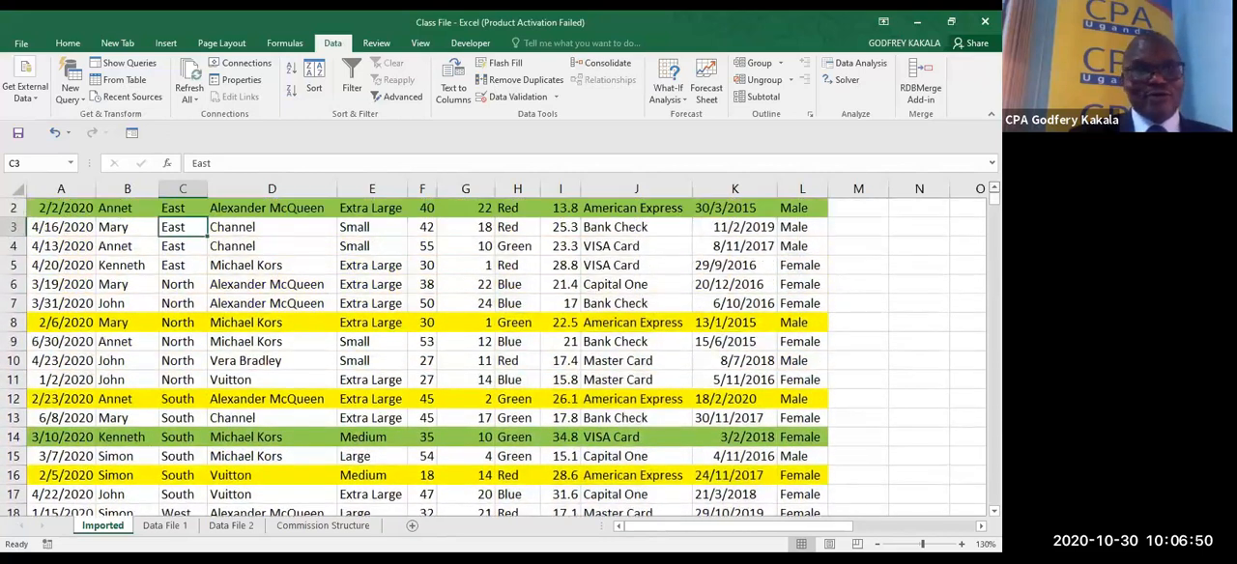
pyautogui.scroll(1, 493, 358)
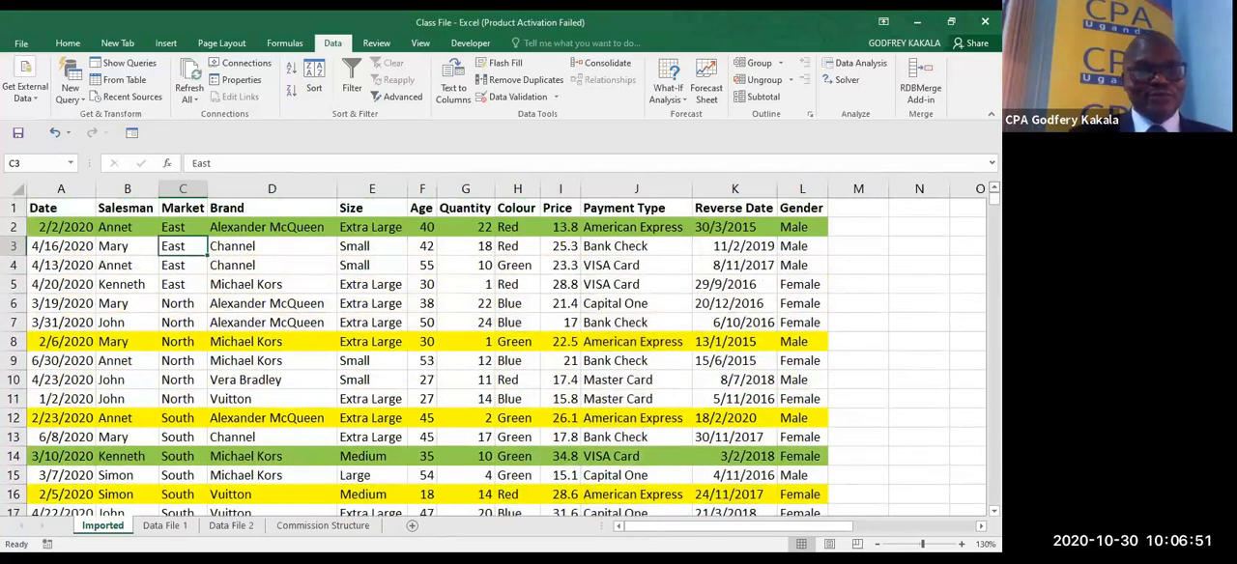
pyautogui.click(409, 41)
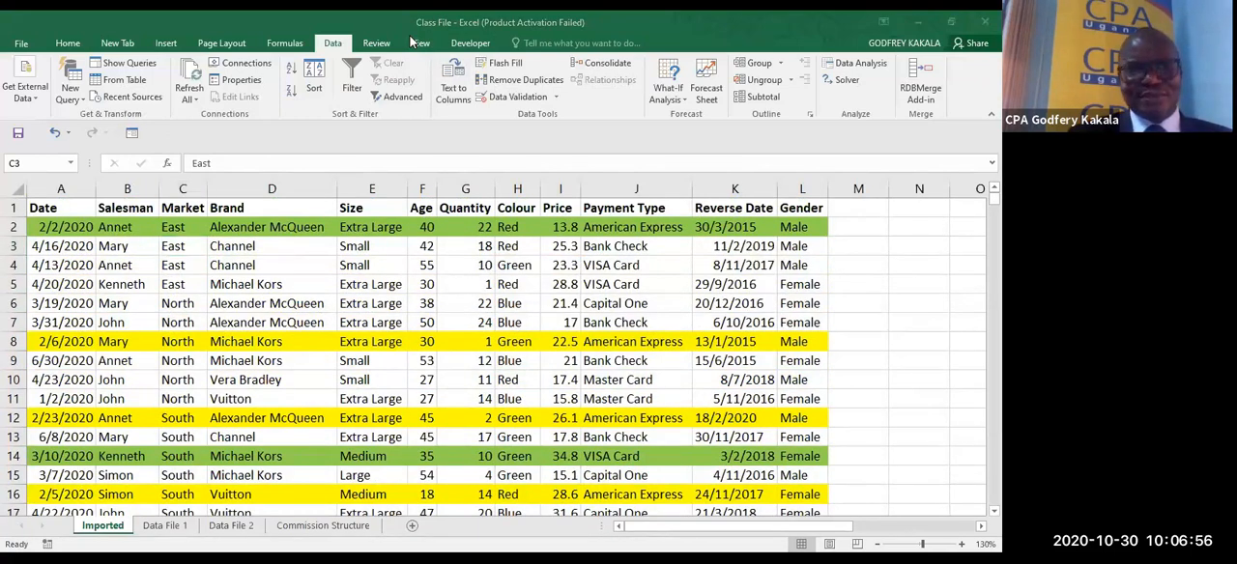
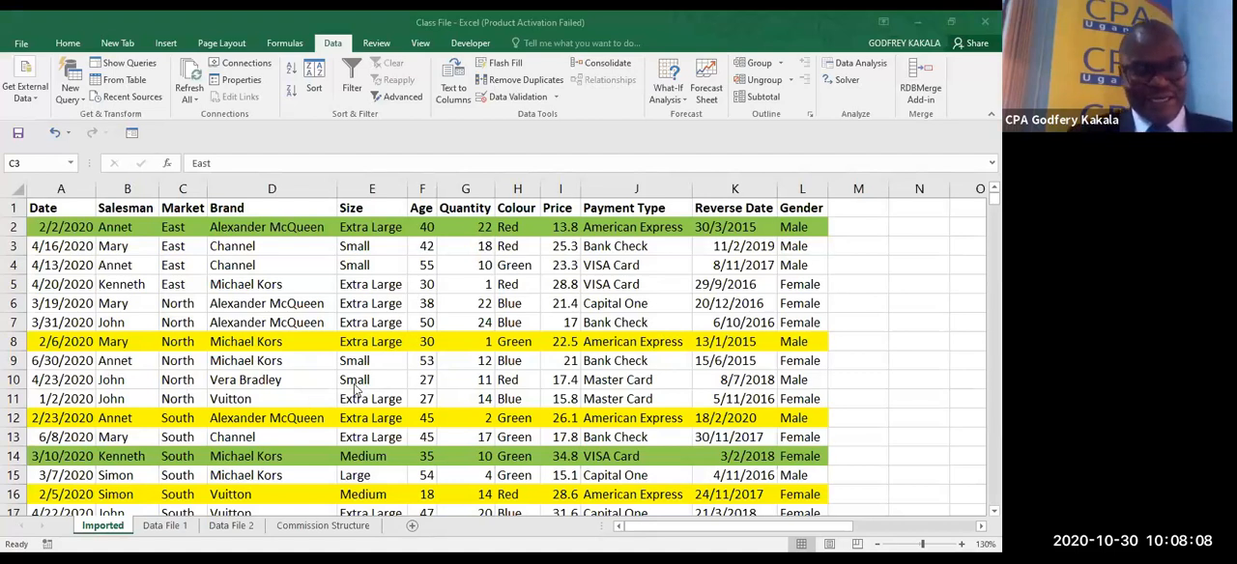
# - Turn on filtering for the data table and filter the Date column to show only the green cells
pyautogui.click(172, 247)
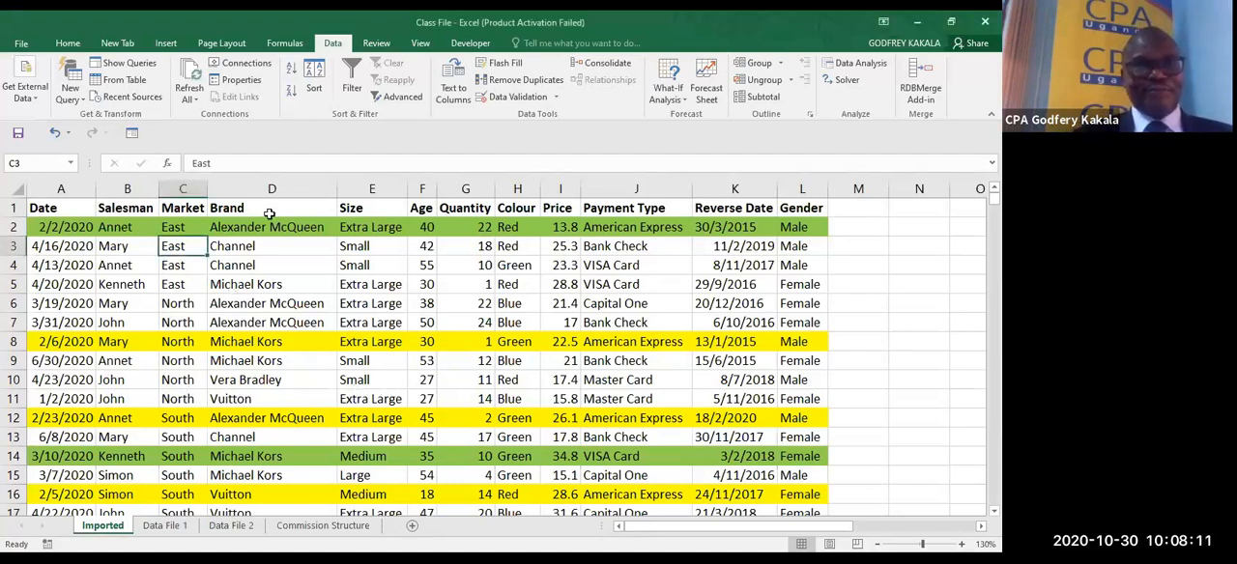
pyautogui.click(354, 85)
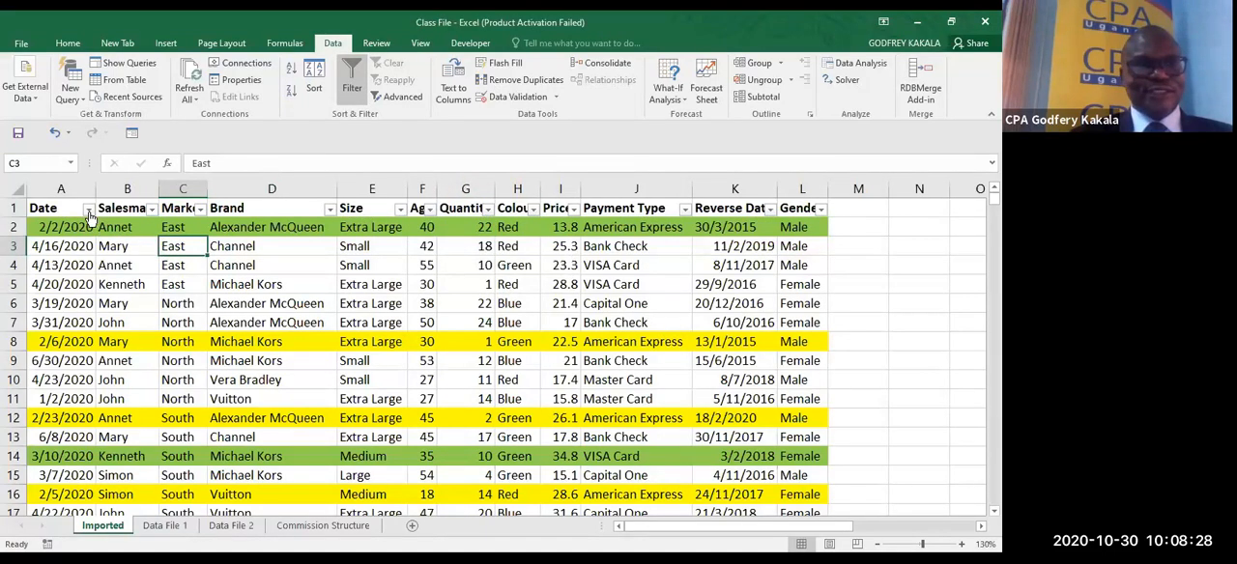
pyautogui.click(199, 209)
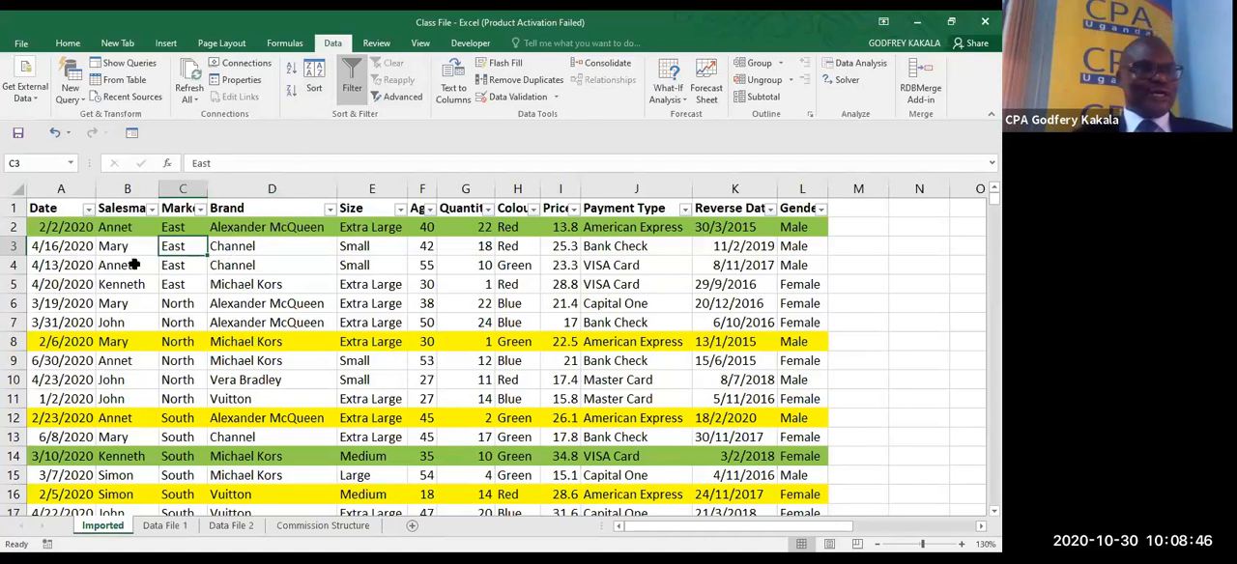
pyautogui.click(87, 209)
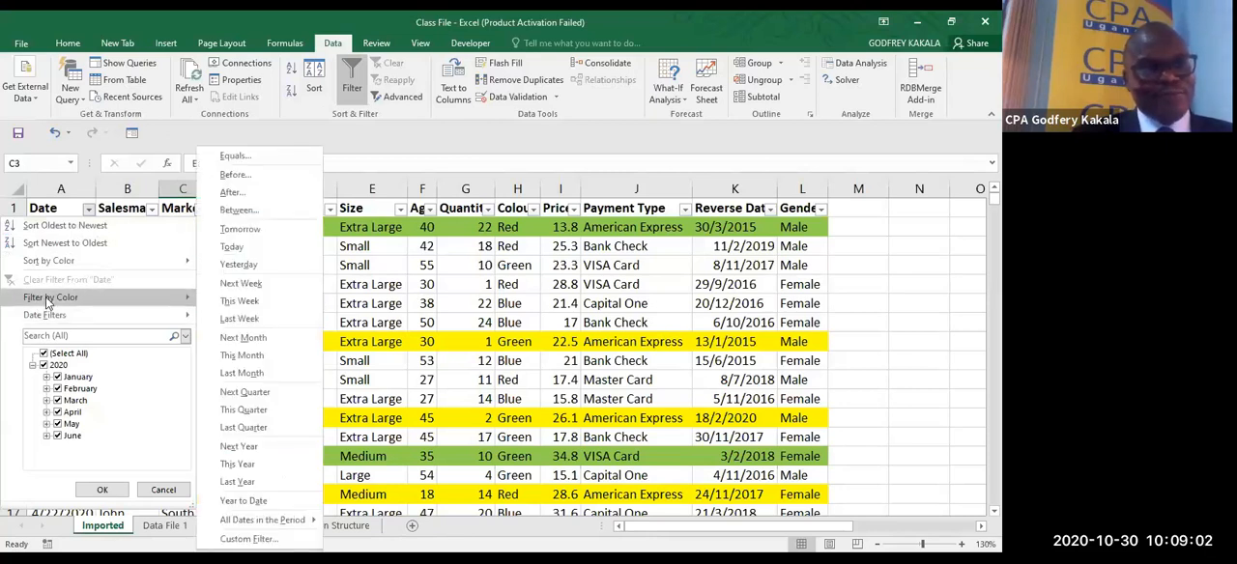
pyautogui.moveTo(46, 300)
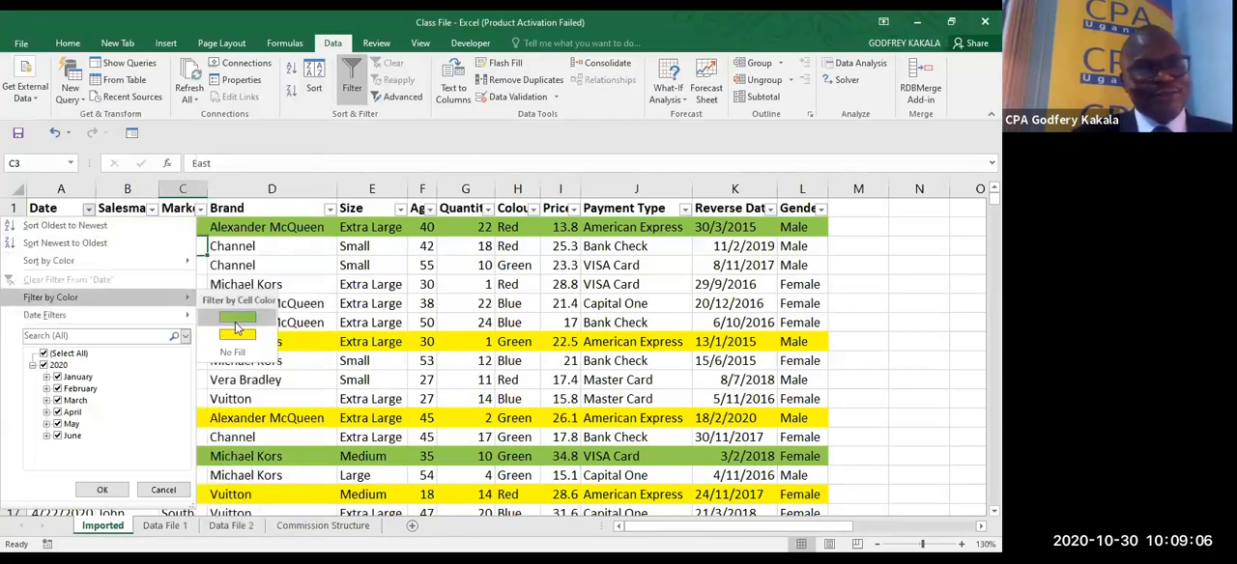
pyautogui.click(234, 320)
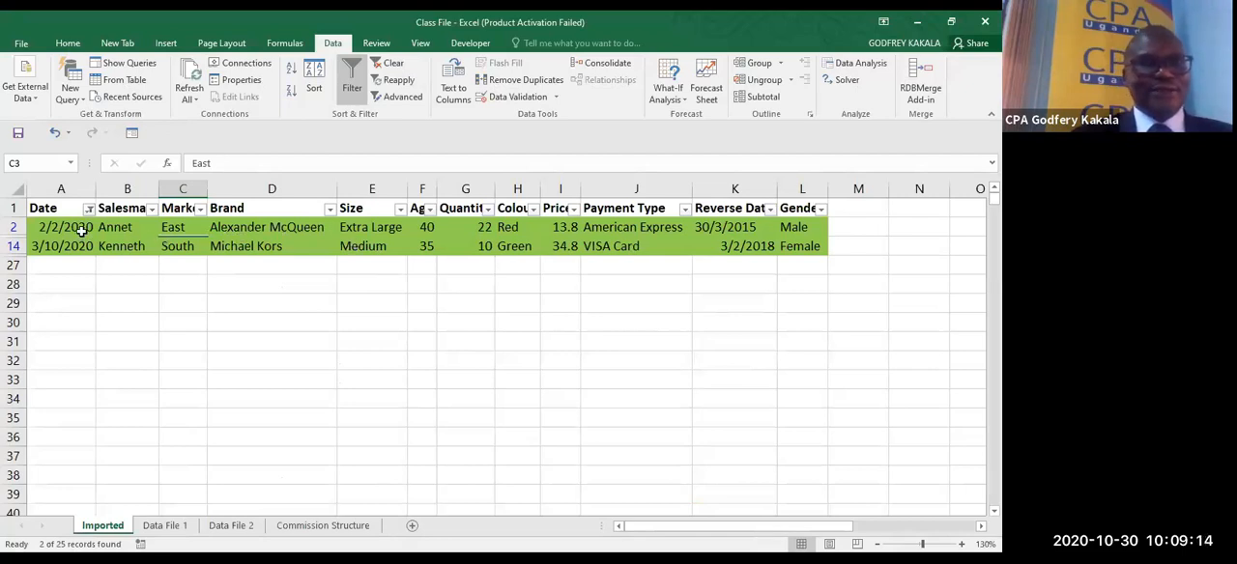
# - Copy the header row and the filtered green records into a new worksheet
pyautogui.moveTo(54, 207); pyautogui.dragTo(789, 246)
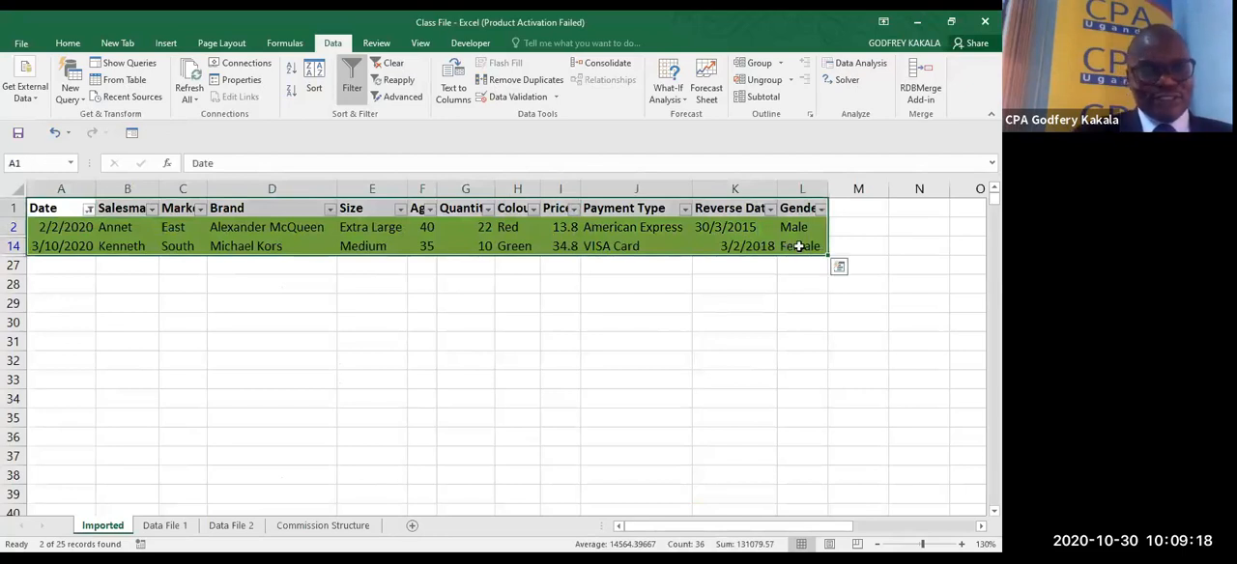
pyautogui.hotkey('ctrl', 'c')
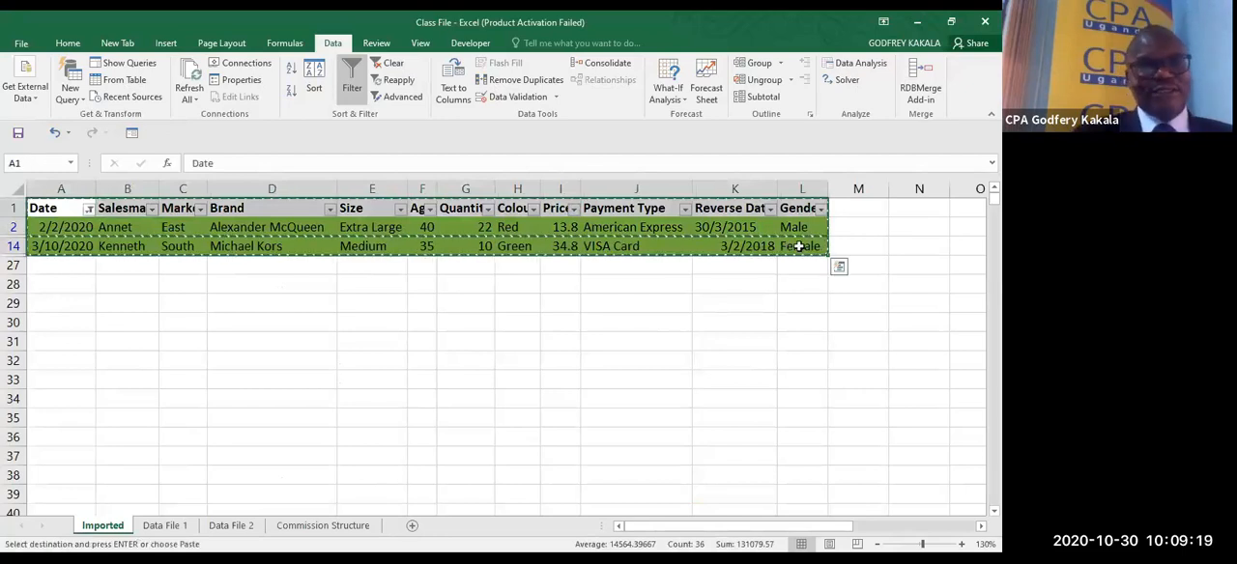
pyautogui.click(414, 522)
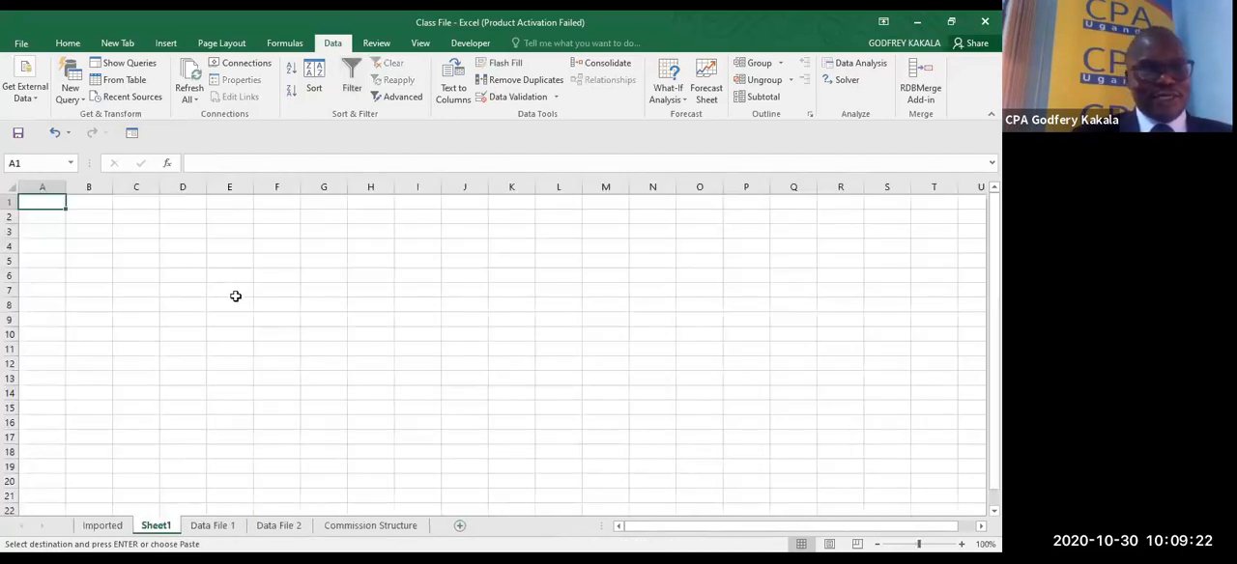
pyautogui.hotkey('ctrl', 'v')
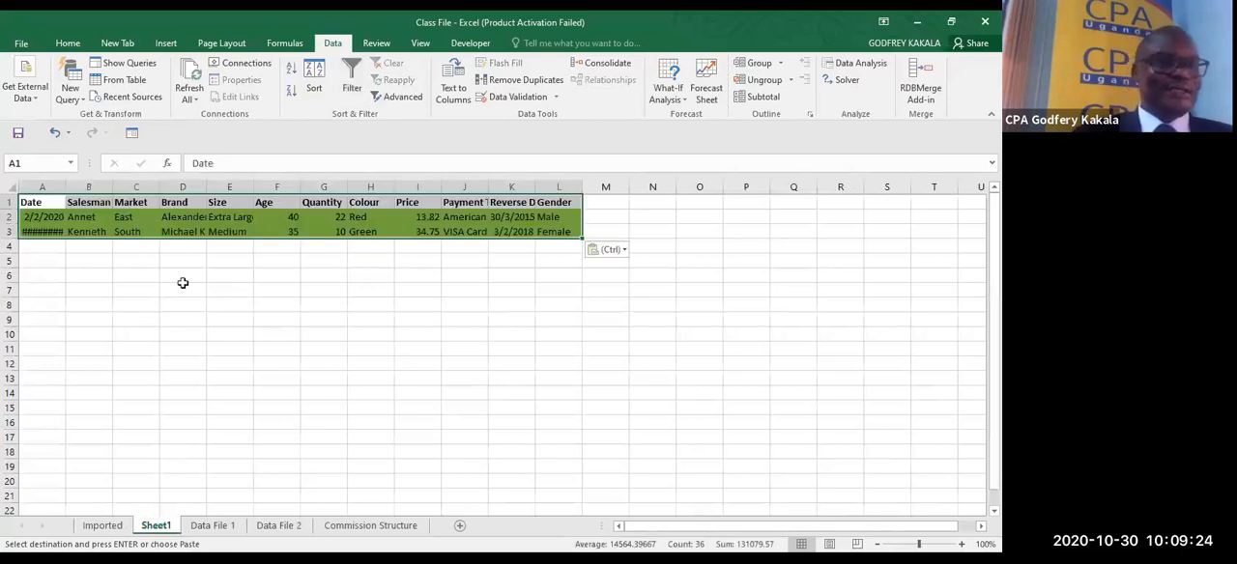
# - Return to the Imported worksheet and clear the color filter from the Date column
pyautogui.click(114, 527)
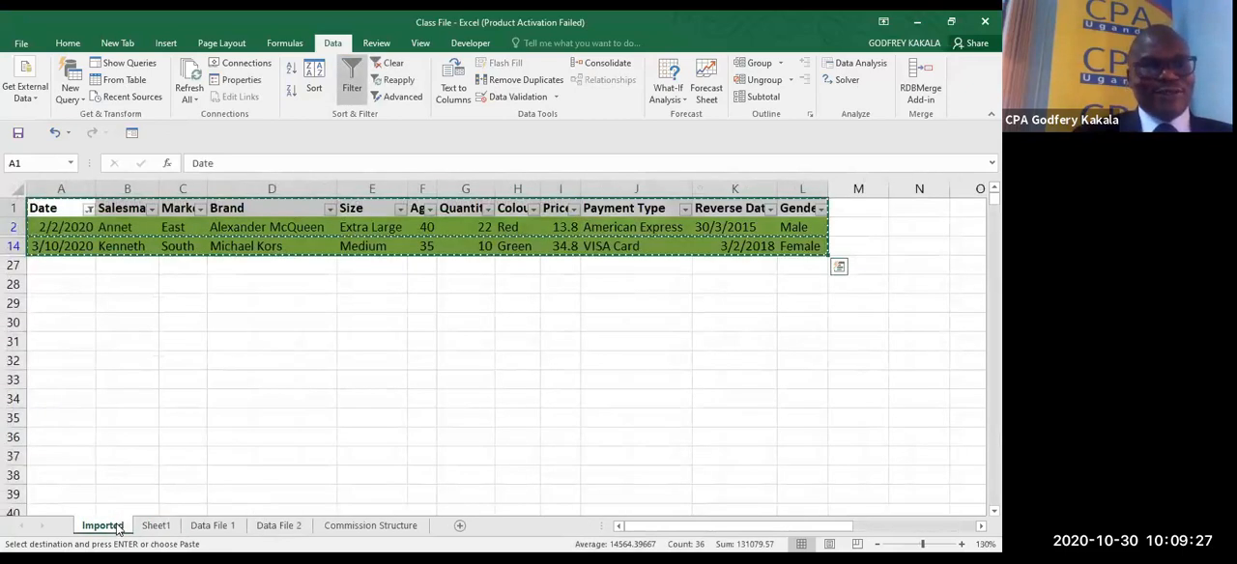
pyautogui.click(88, 209)
pyautogui.moveTo(78, 316)
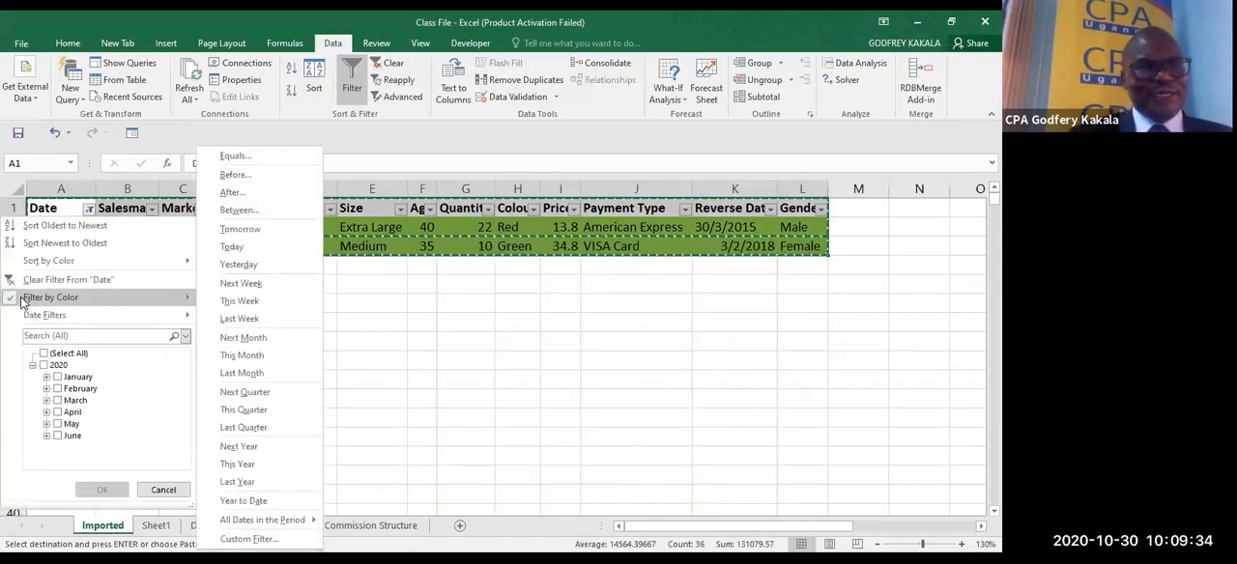
pyautogui.click(114, 279)
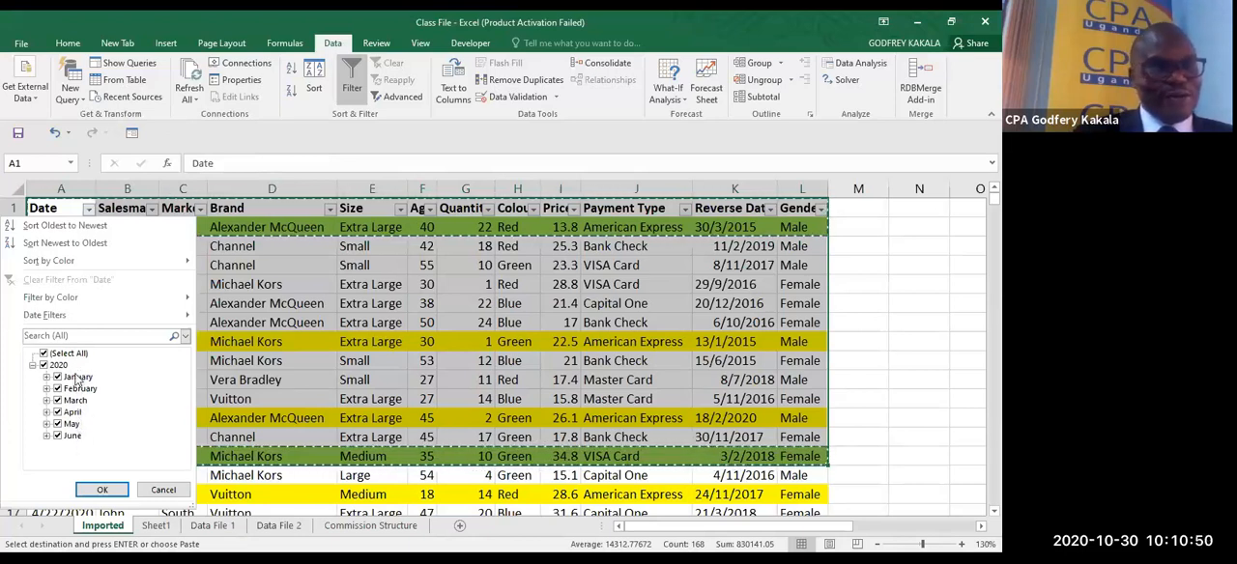
pyautogui.click(33, 366)
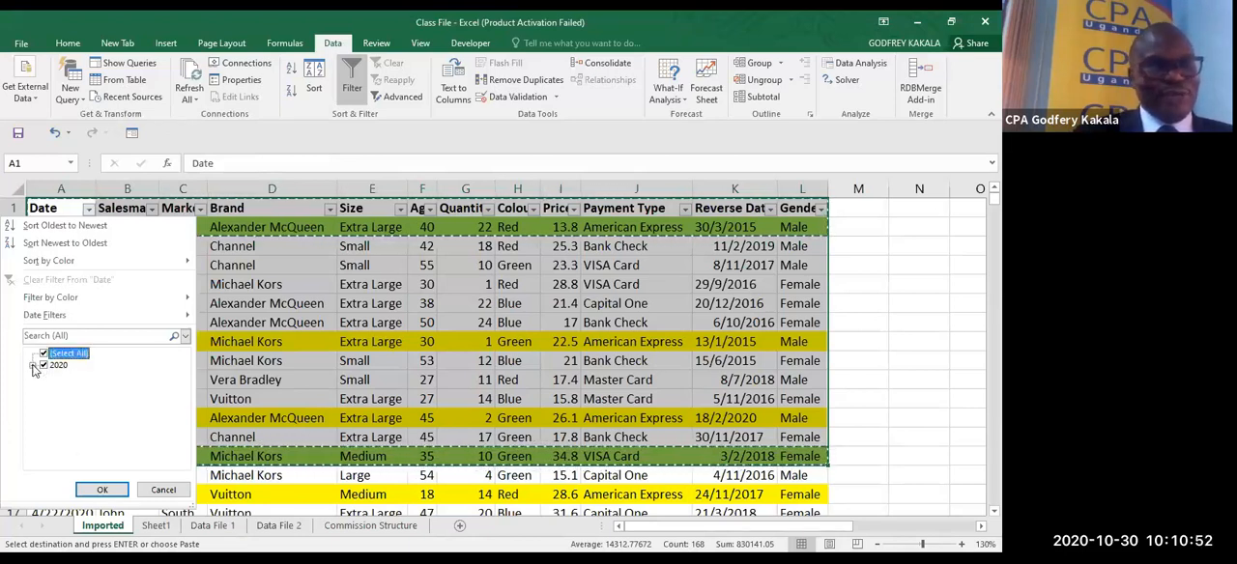
pyautogui.click(32, 366)
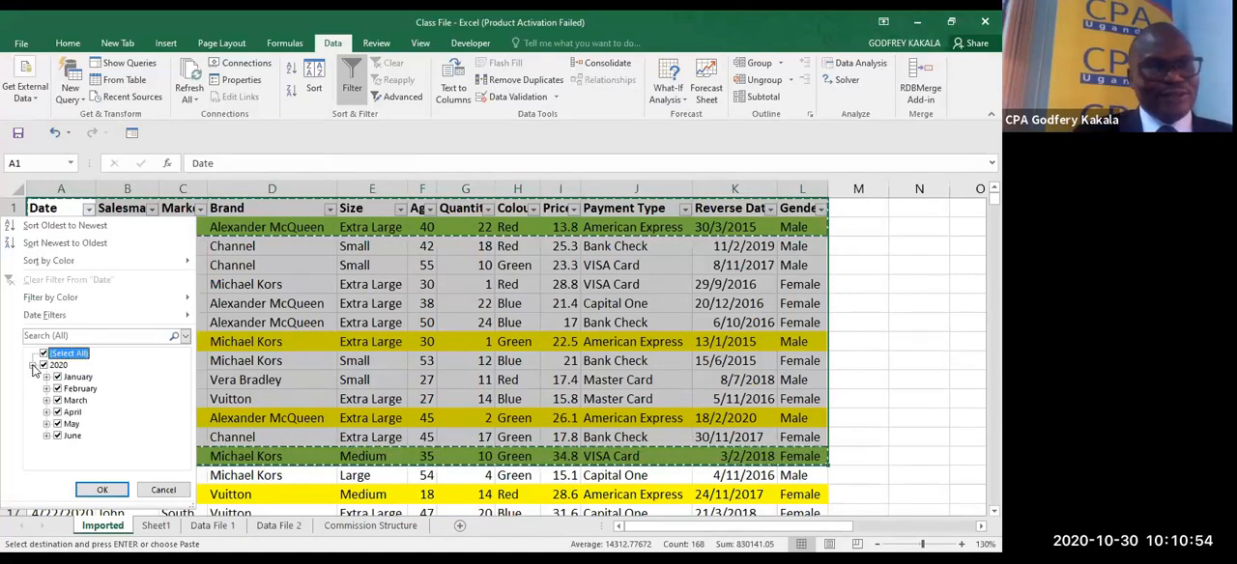
pyautogui.click(33, 366)
pyautogui.click(44, 365)
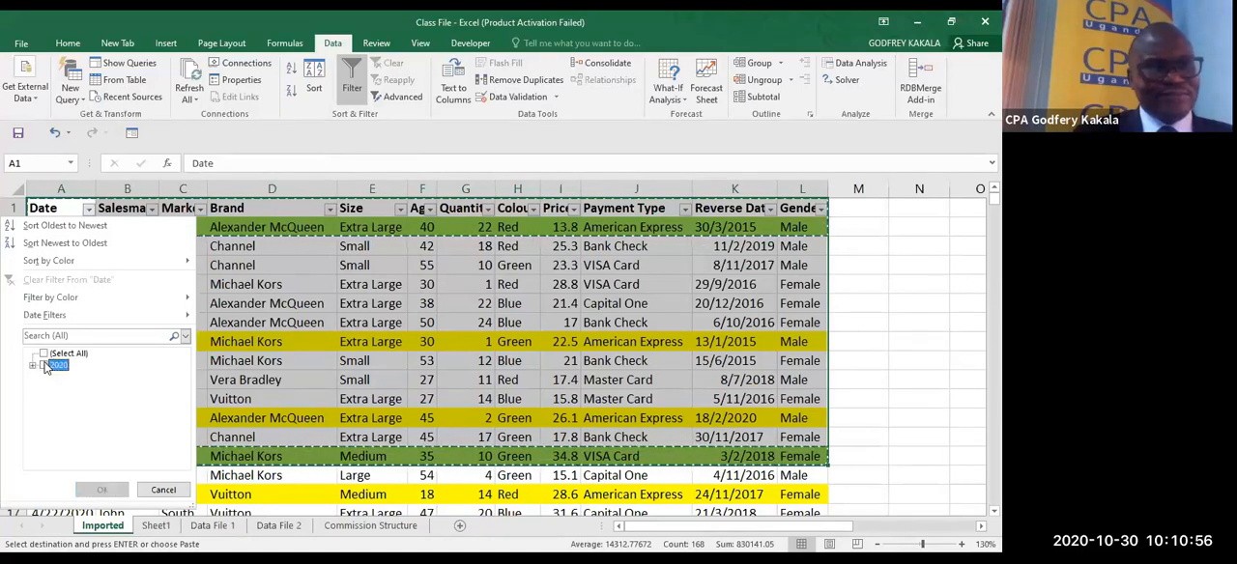
pyautogui.click(33, 366)
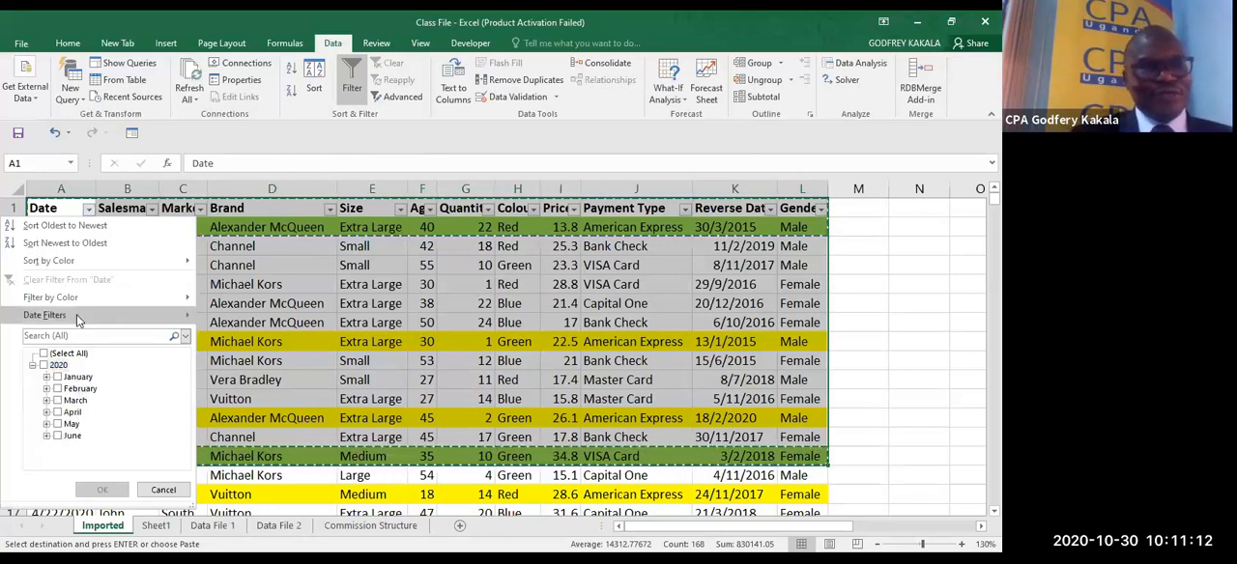
# - Start a Between date filter on the Date column with dates after or equal to 3/1/2020
pyautogui.moveTo(80, 319)
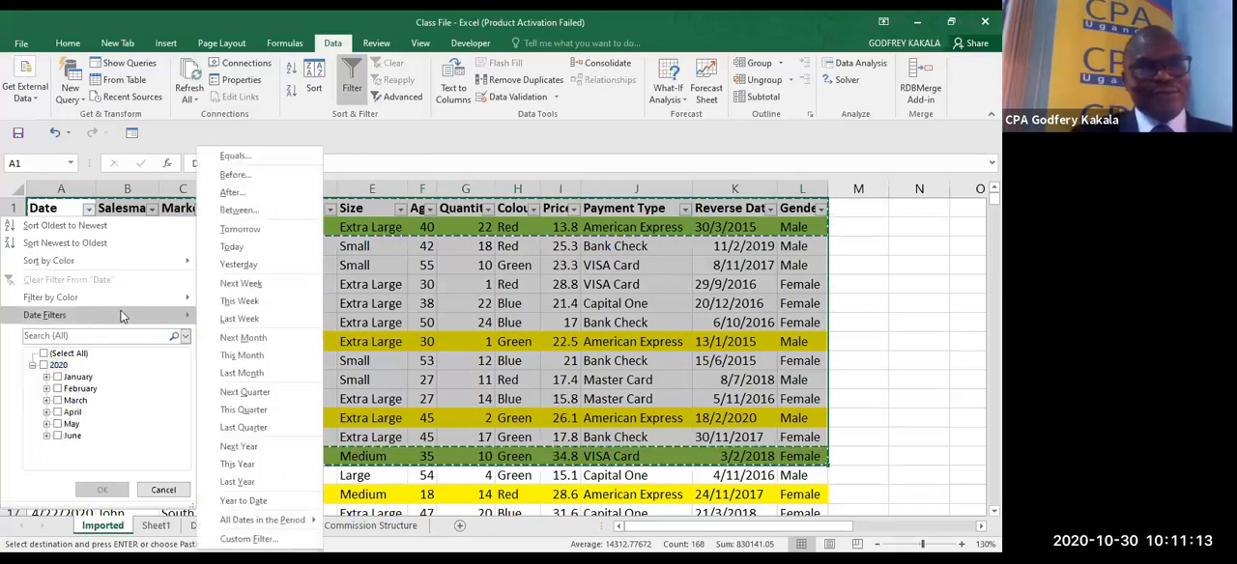
pyautogui.click(250, 210)
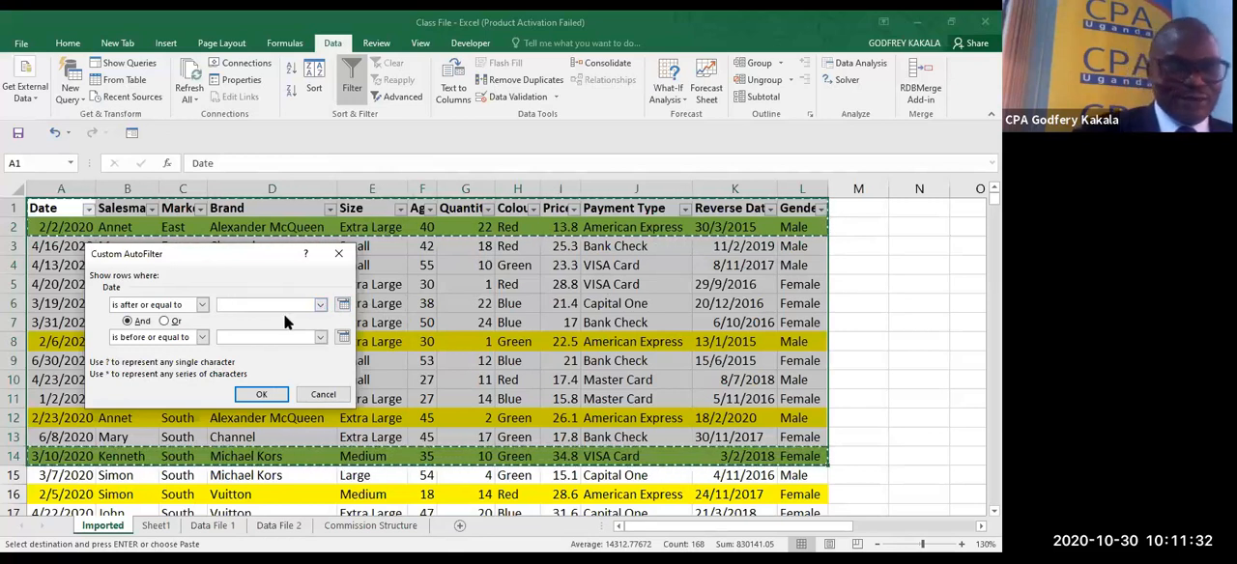
pyautogui.write('3/')
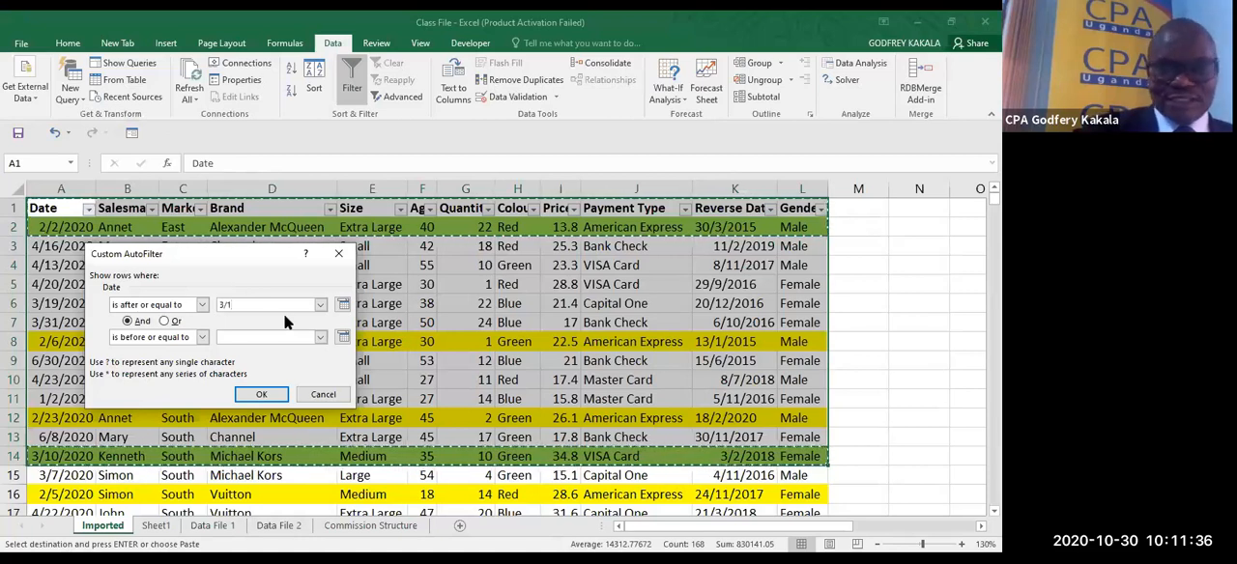
pyautogui.write('1/2929')
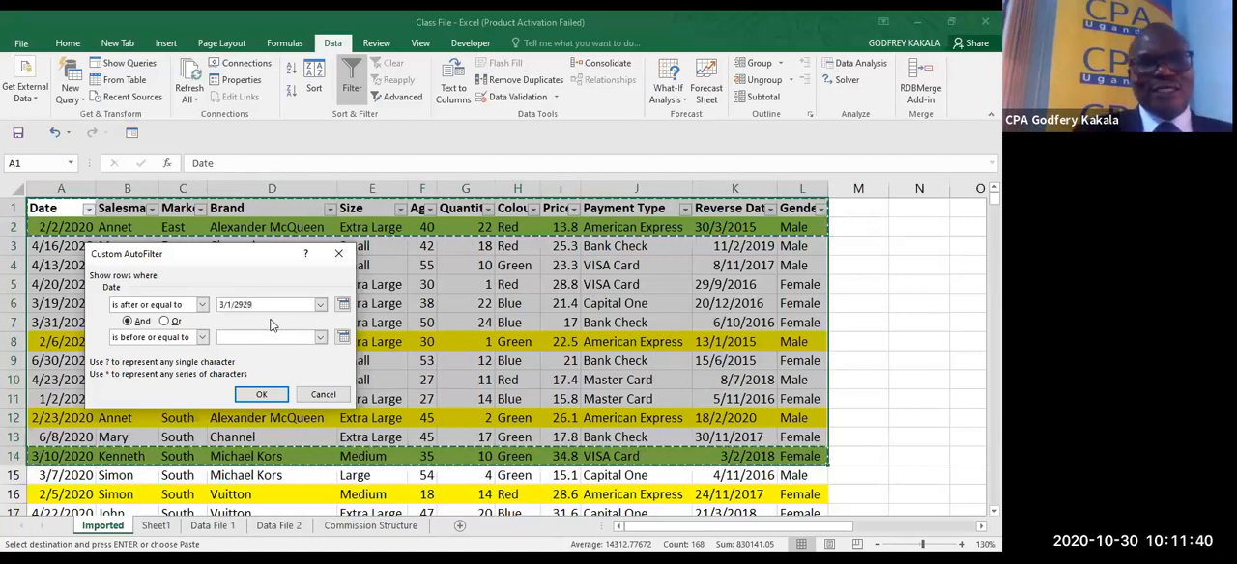
pyautogui.press('BackSpace')
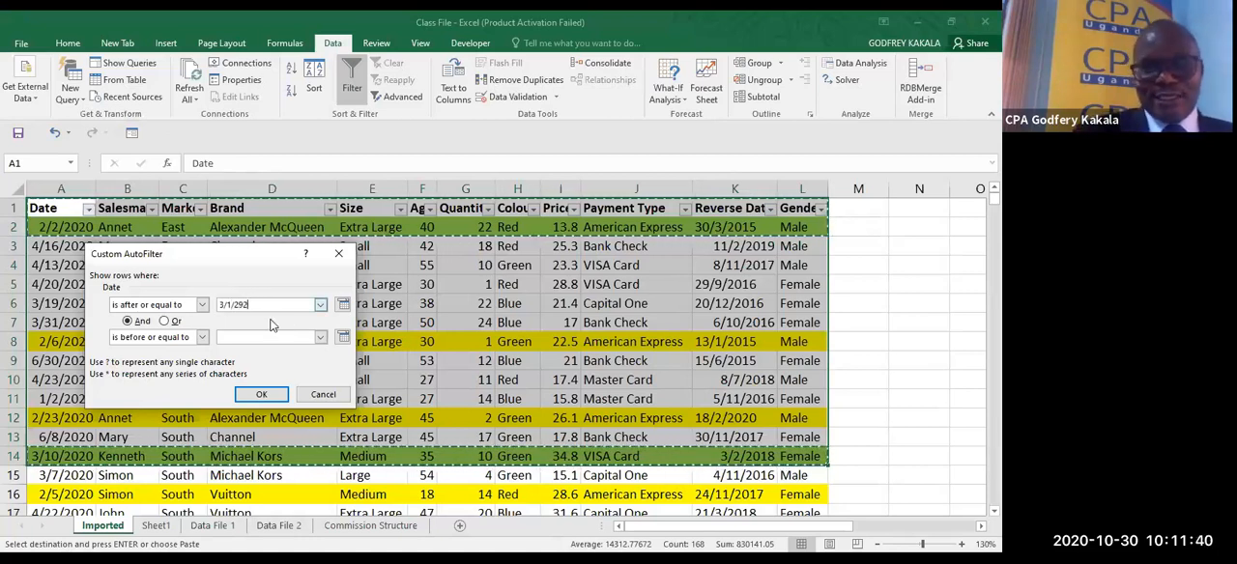
pyautogui.press('BackSpace')
pyautogui.press('BackSpace')
pyautogui.write('020')
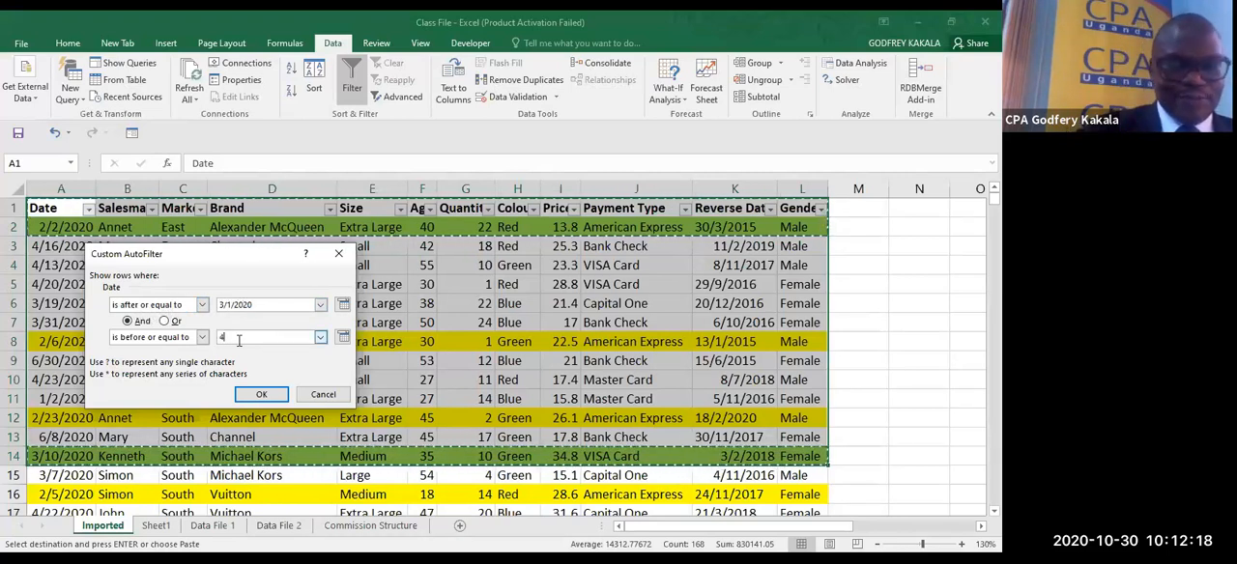
# - Set the Date filter's upper limit to before or equal to 4/30/2020 and apply it
pyautogui.write('/')
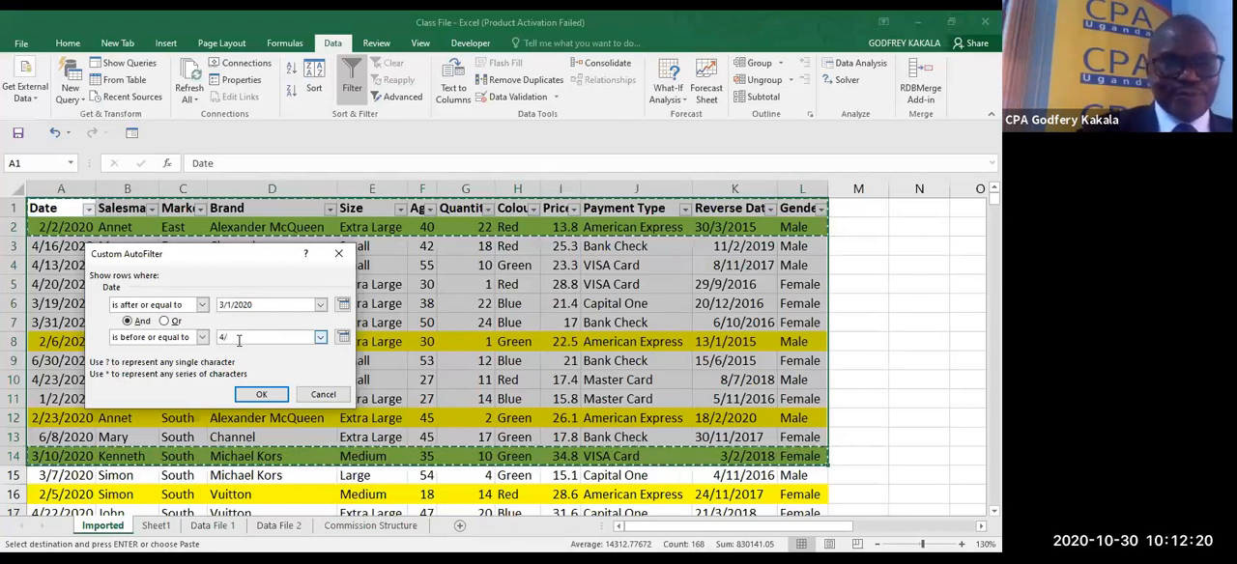
pyautogui.write('30')
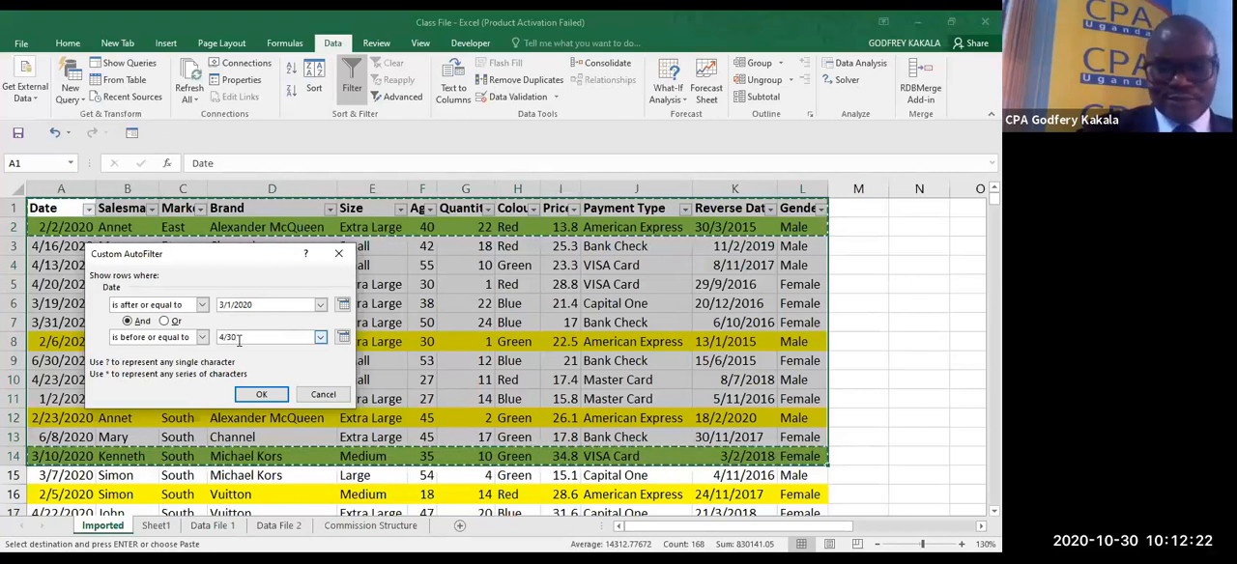
pyautogui.write('/202')
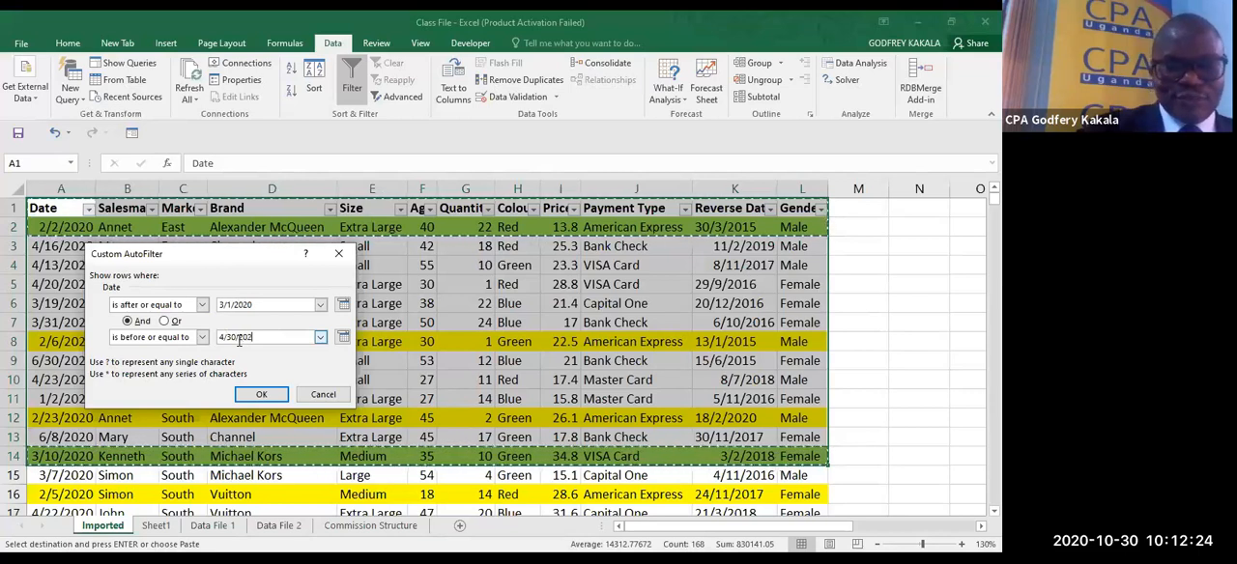
pyautogui.write('0')
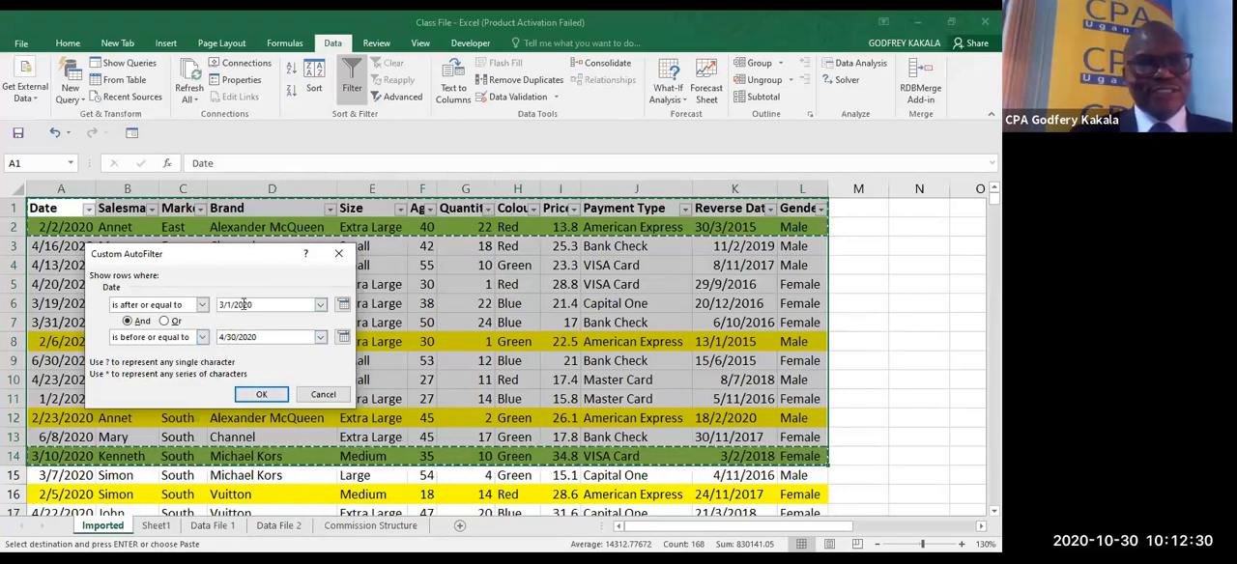
pyautogui.click(261, 396)
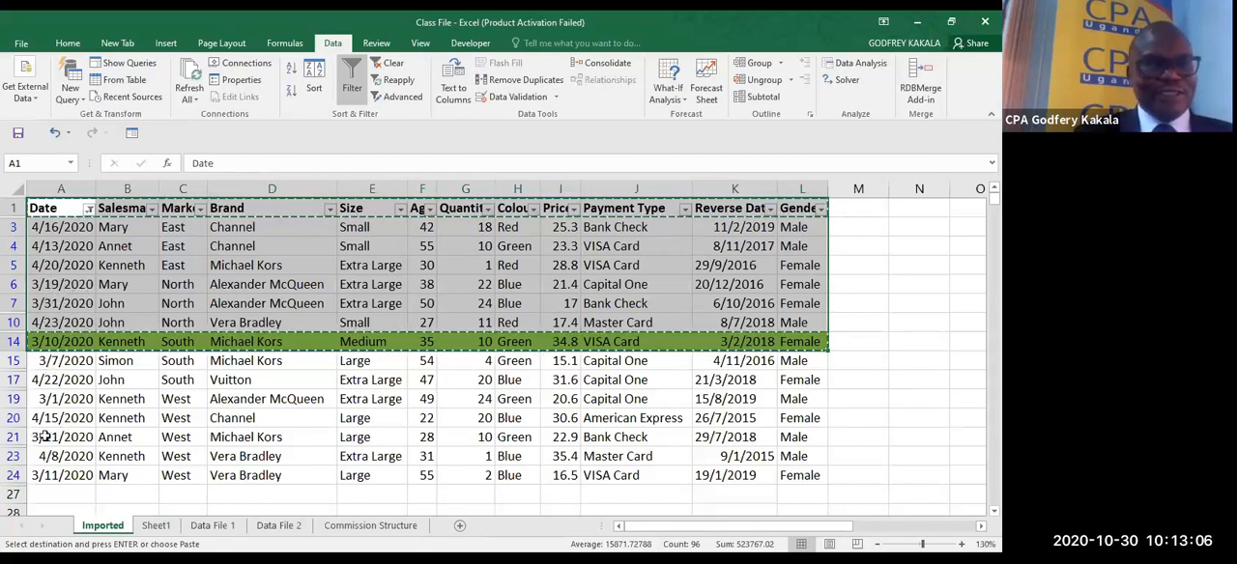
# - Check individual filtered records and clear the date range filter from the Date column
pyautogui.click(14, 437)
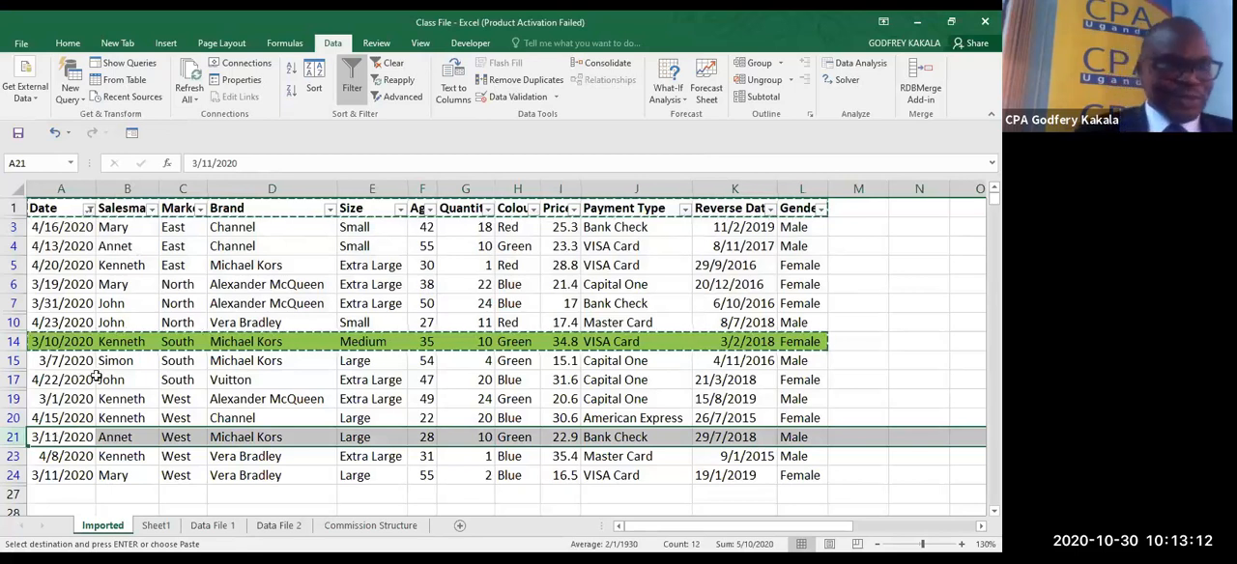
pyautogui.click(83, 286)
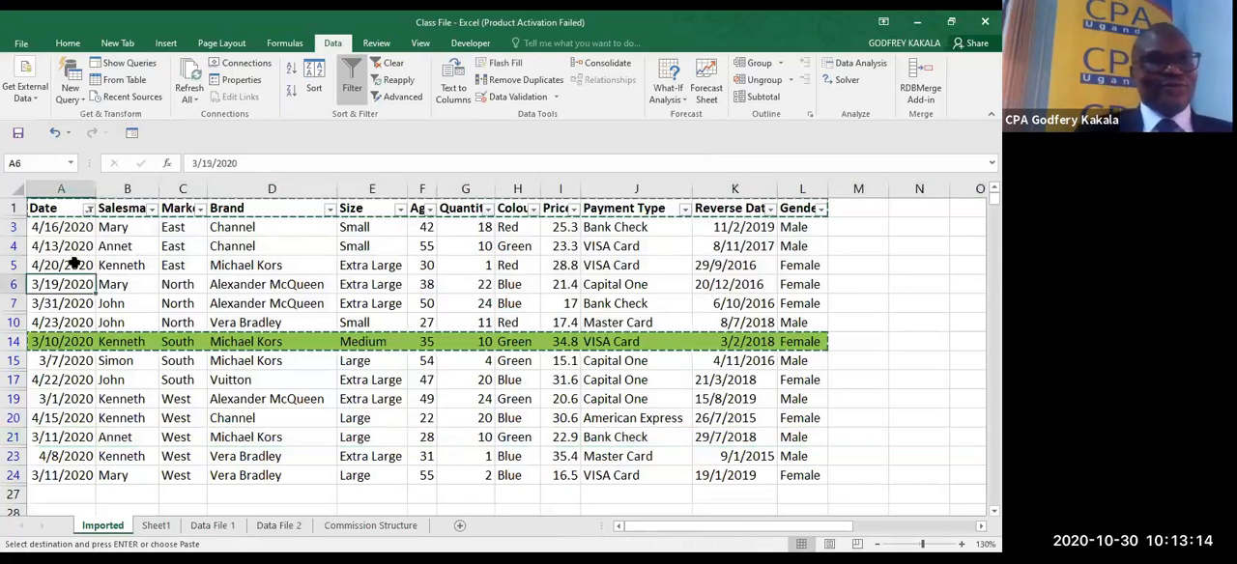
pyautogui.click(88, 210)
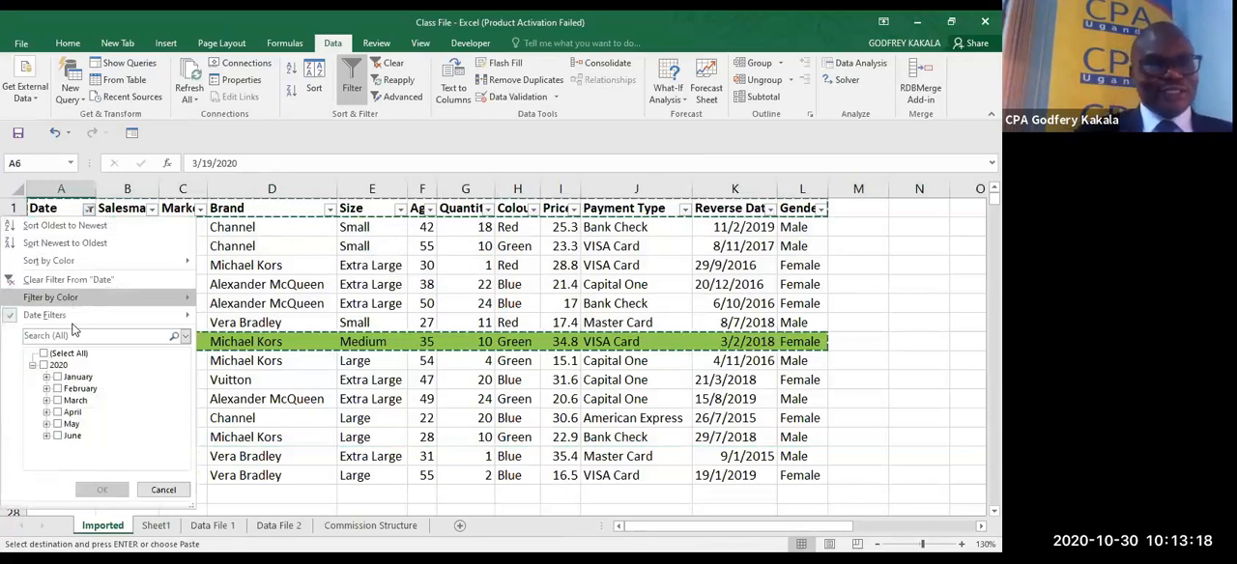
pyautogui.click(85, 279)
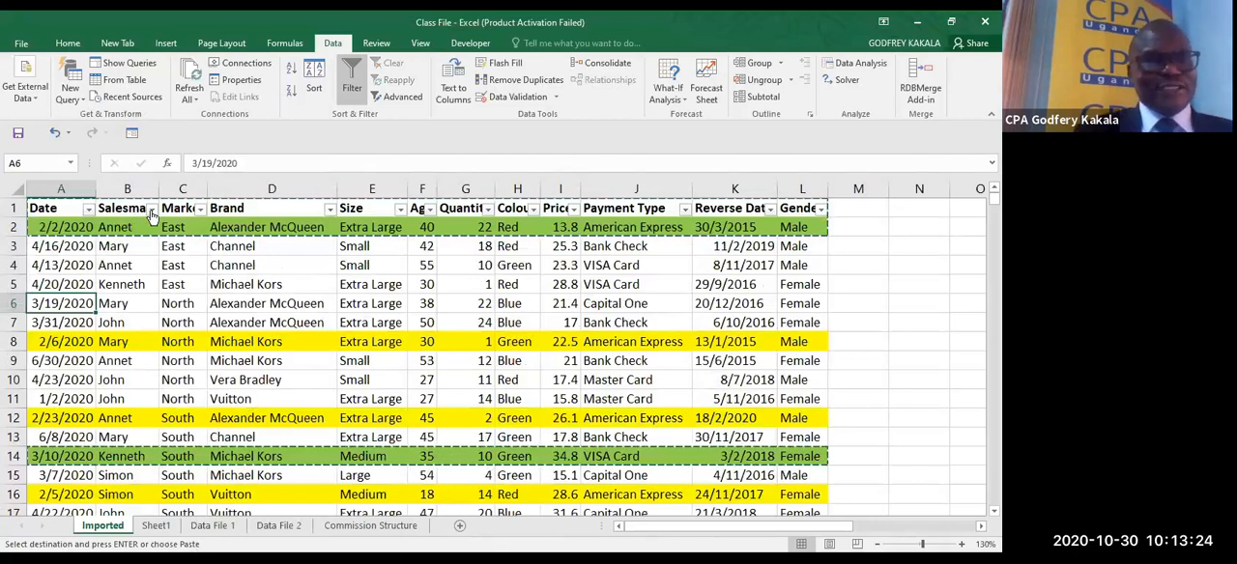
# - Apply a text filter to the Salesman column showing only names that end with "n"
pyautogui.click(152, 210)
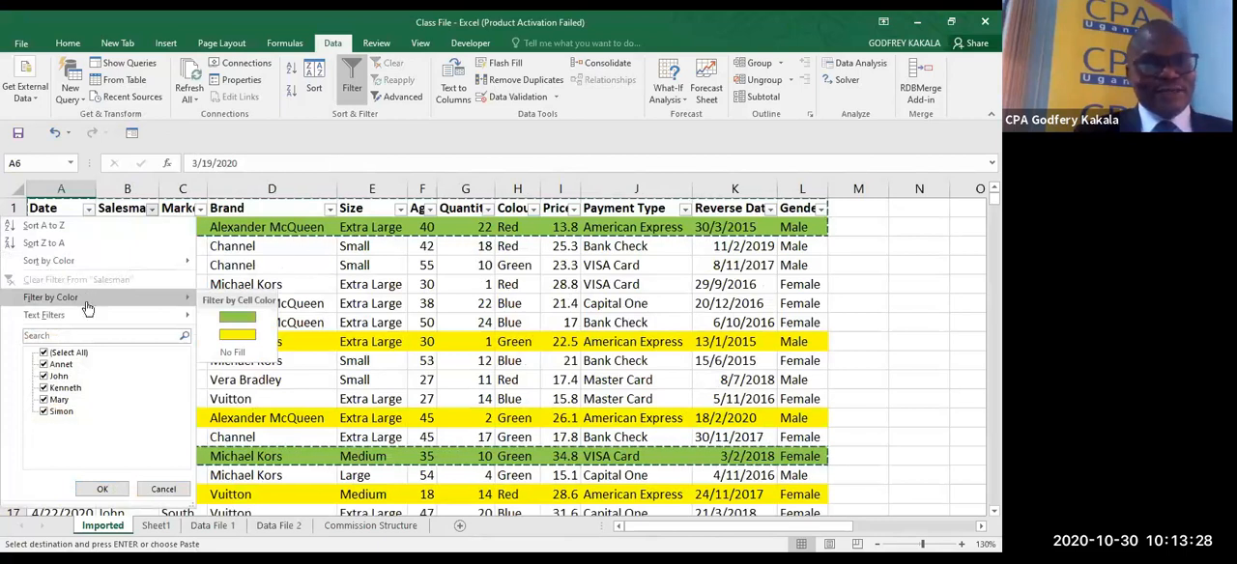
pyautogui.moveTo(86, 324)
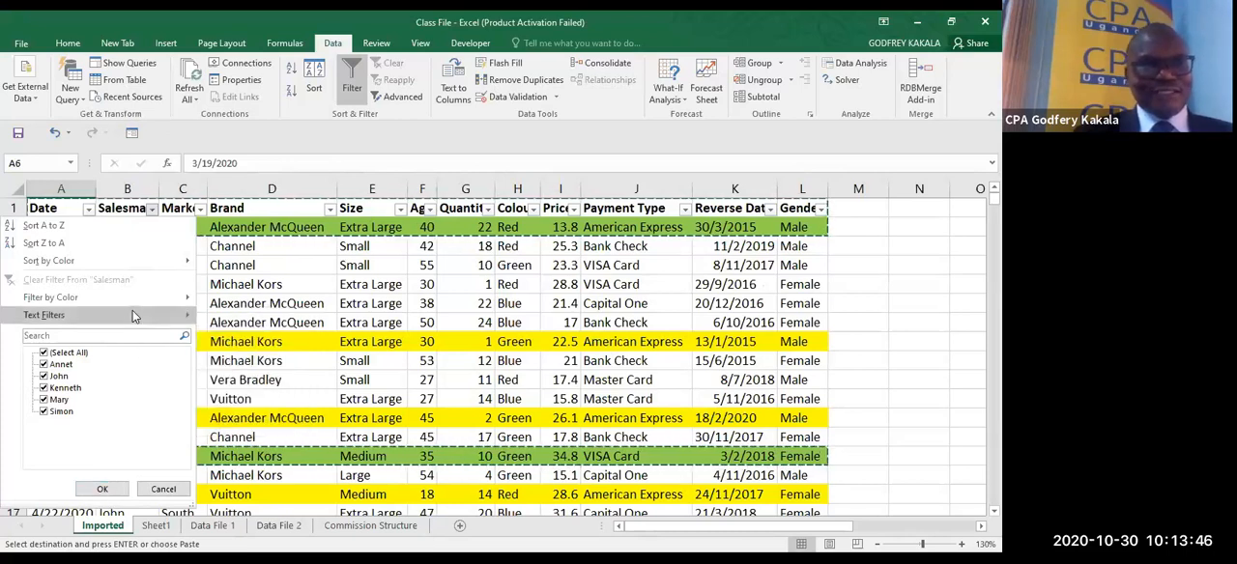
pyautogui.moveTo(143, 315)
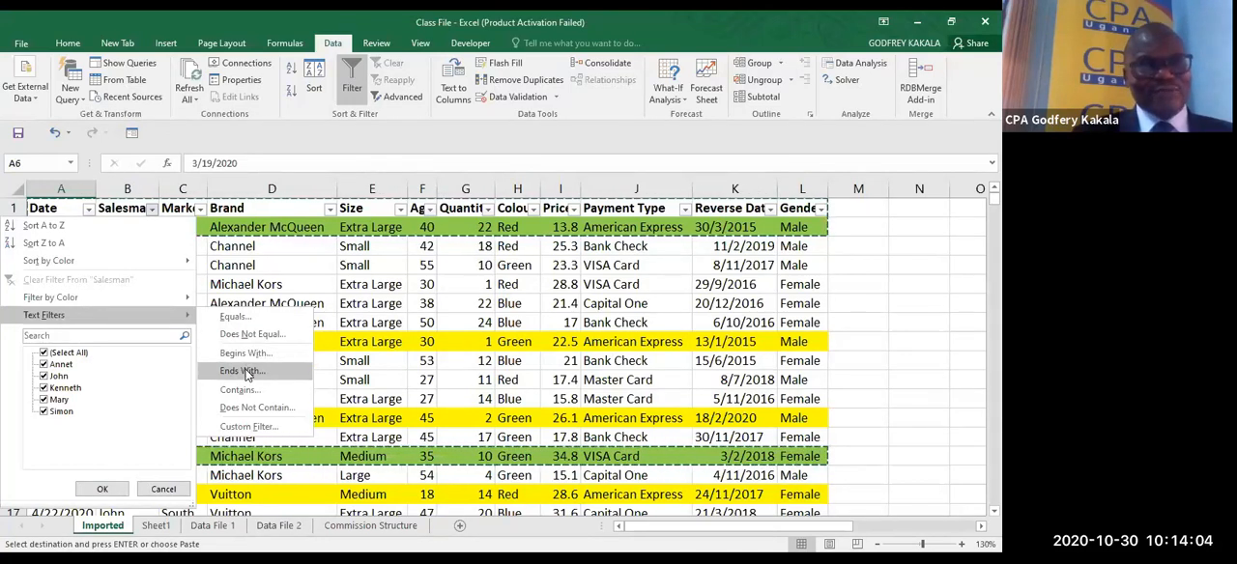
pyautogui.click(244, 372)
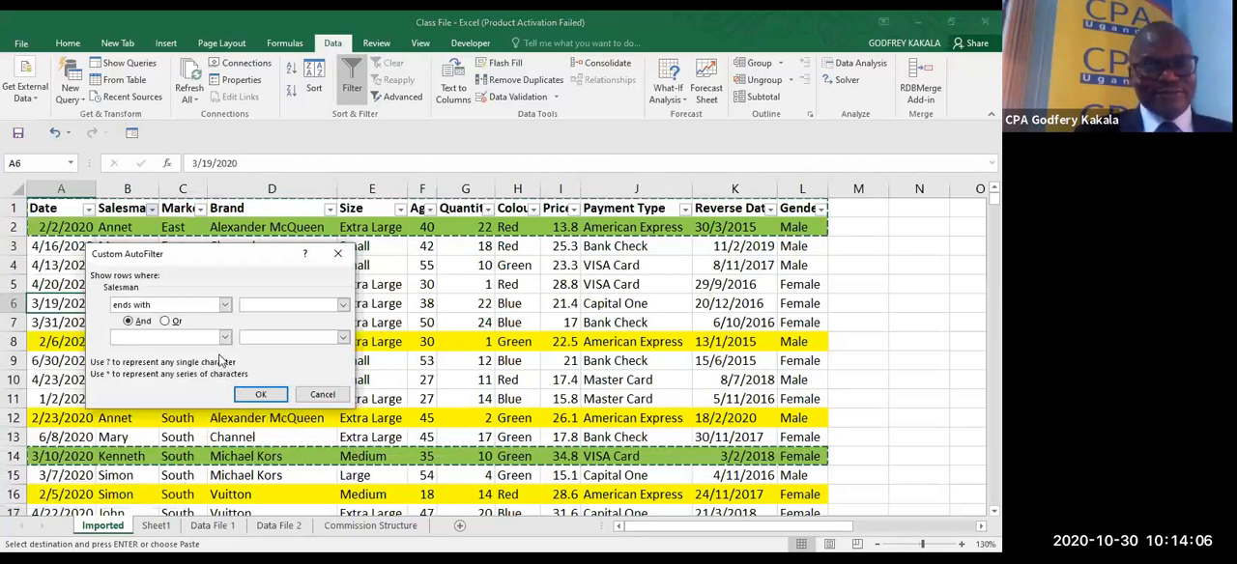
pyautogui.write('n')
pyautogui.click(261, 392)
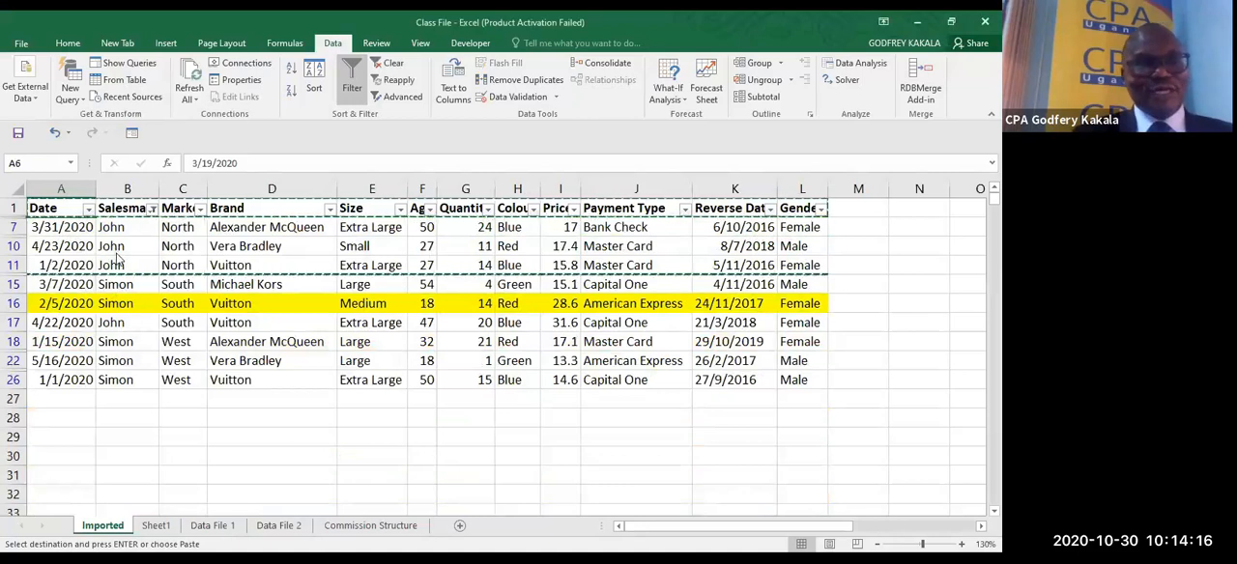
# - Change the Salesman text filter to show only names that contain "o"
pyautogui.click(153, 210)
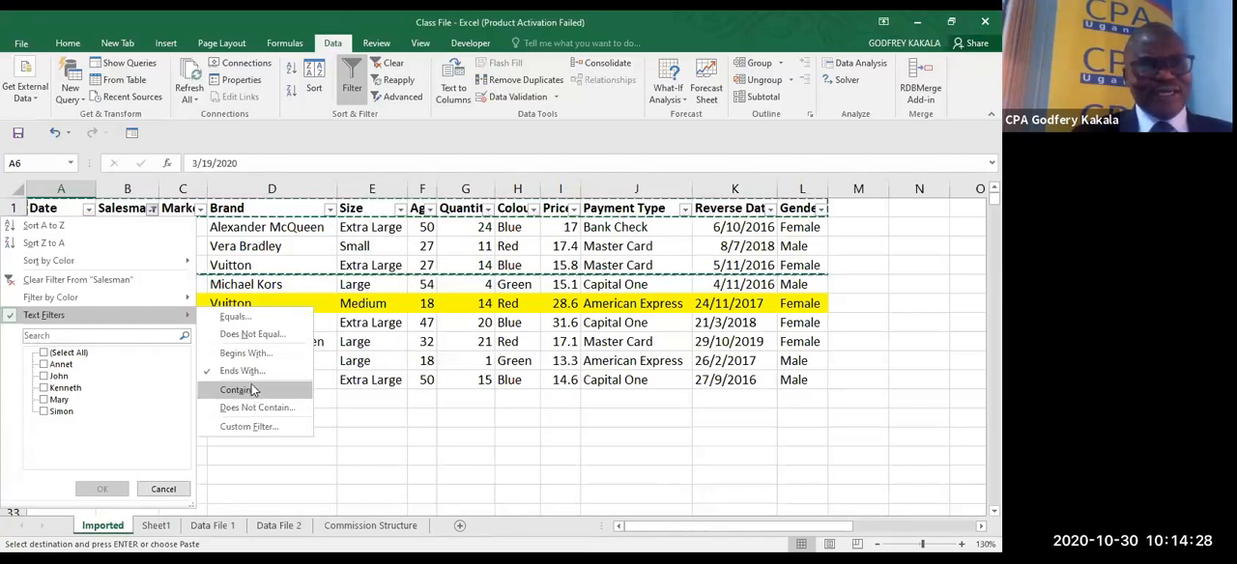
pyautogui.click(249, 390)
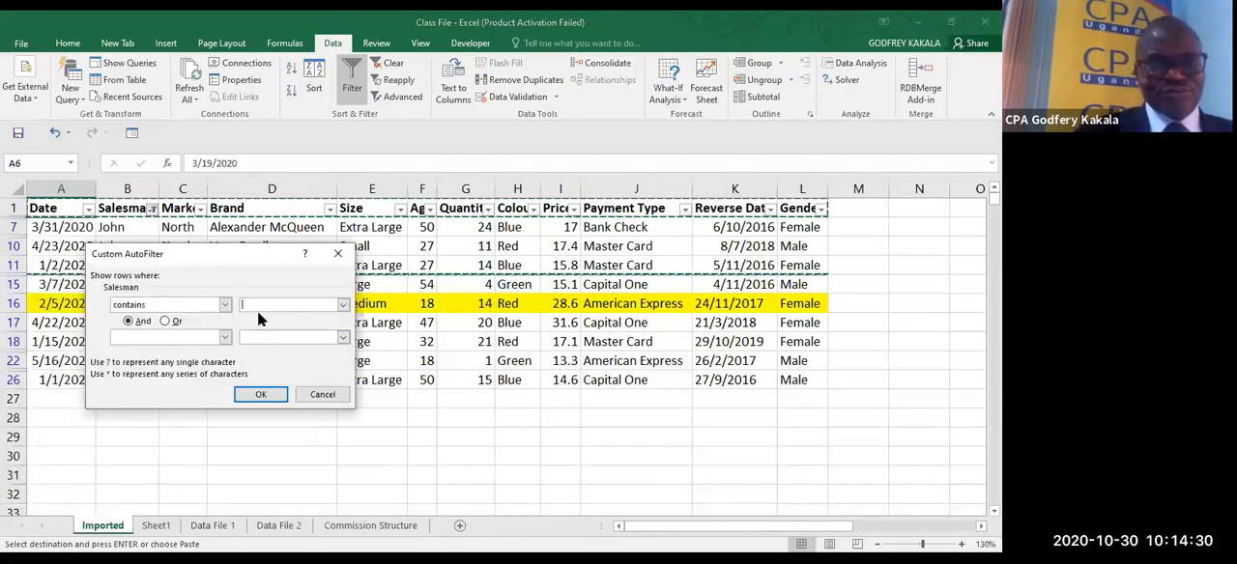
pyautogui.write('o')
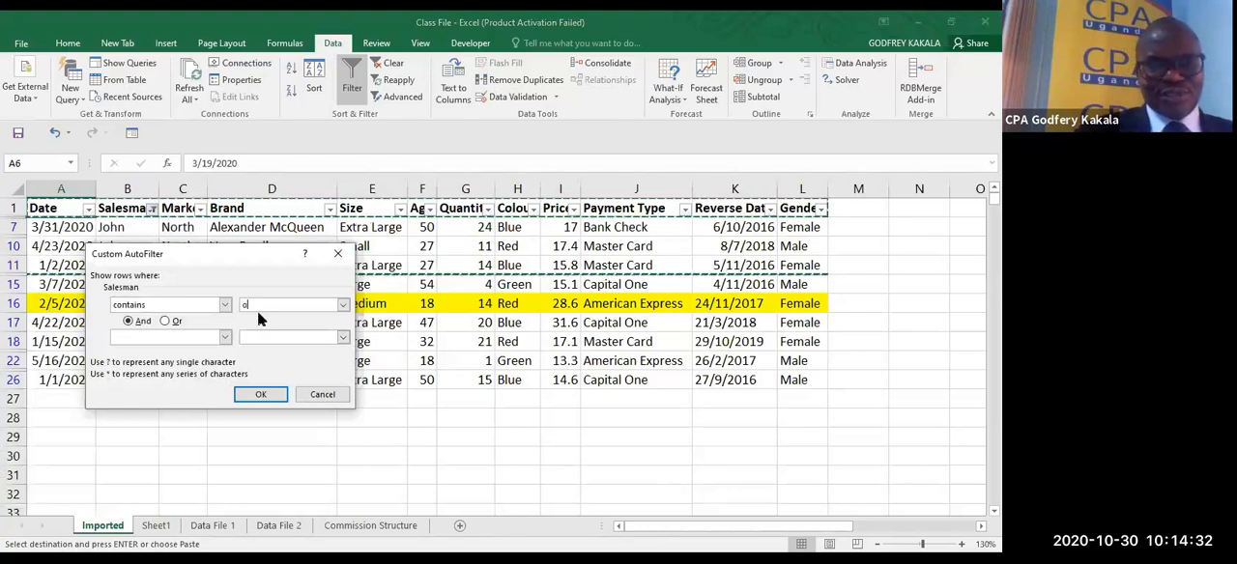
pyautogui.click(259, 395)
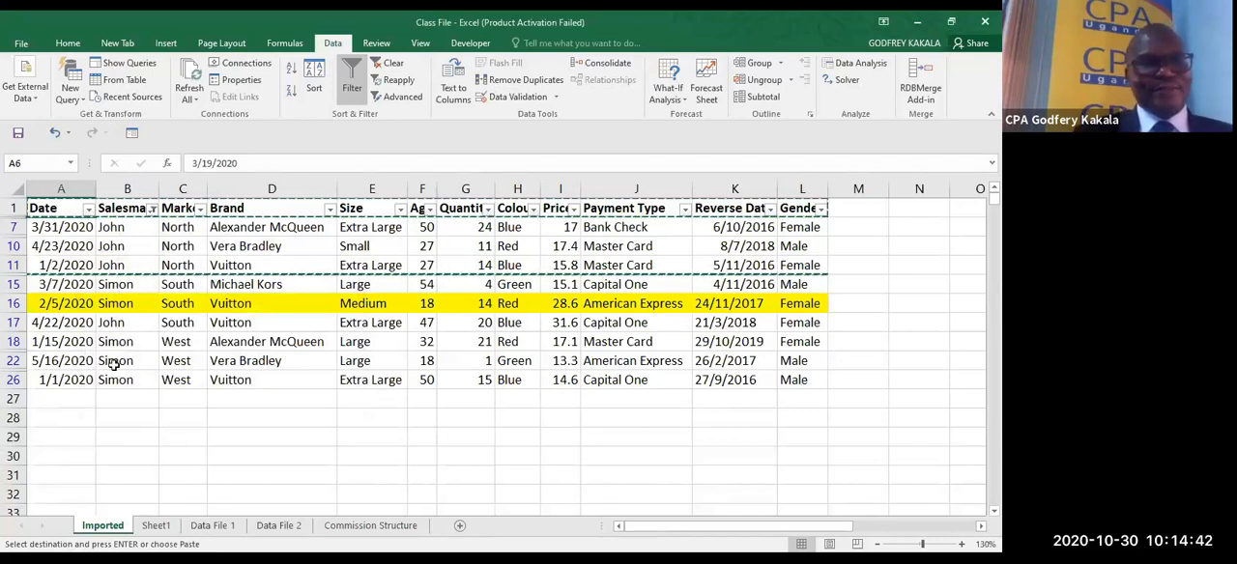
# - Replace the Salesman text filter with a Does Not Contain condition whose value is left blank
pyautogui.click(151, 209)
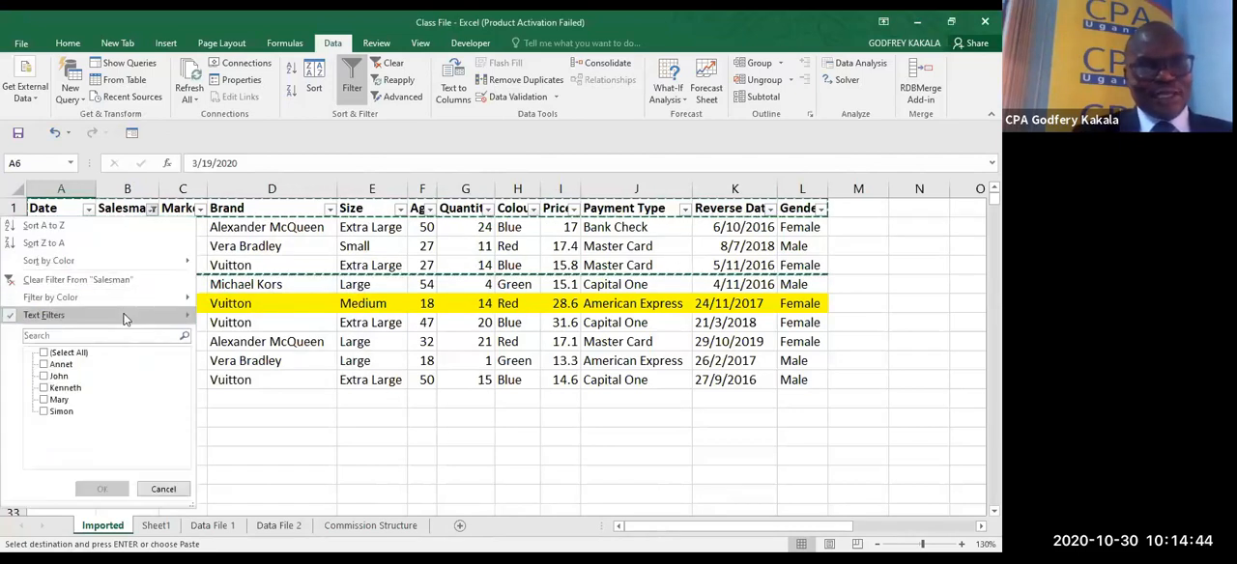
pyautogui.moveTo(123, 319)
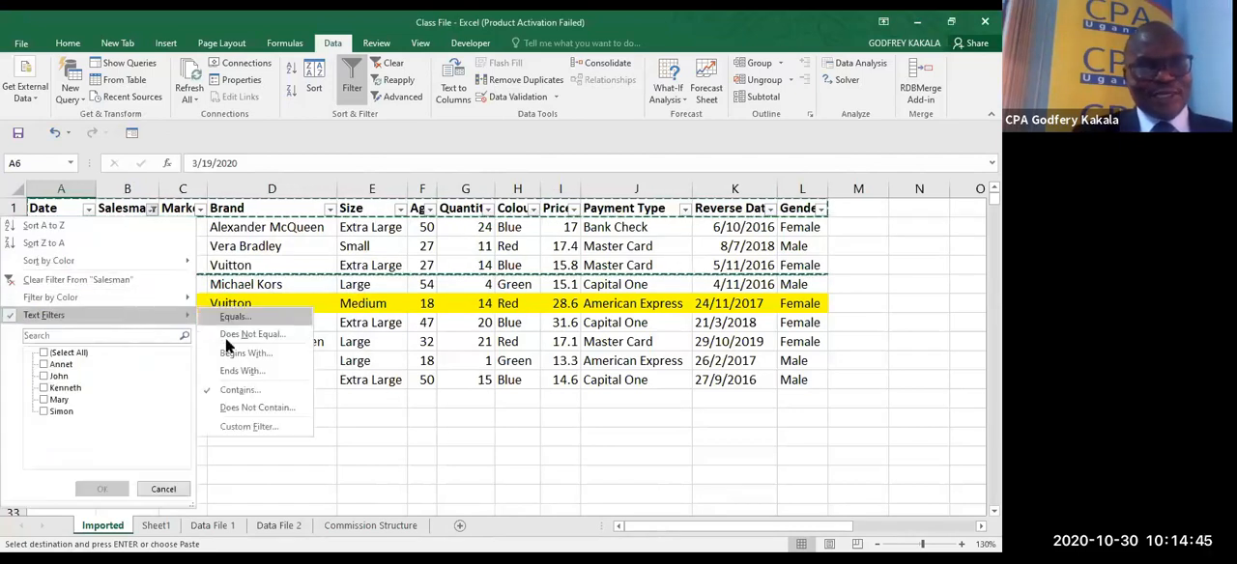
pyautogui.click(251, 409)
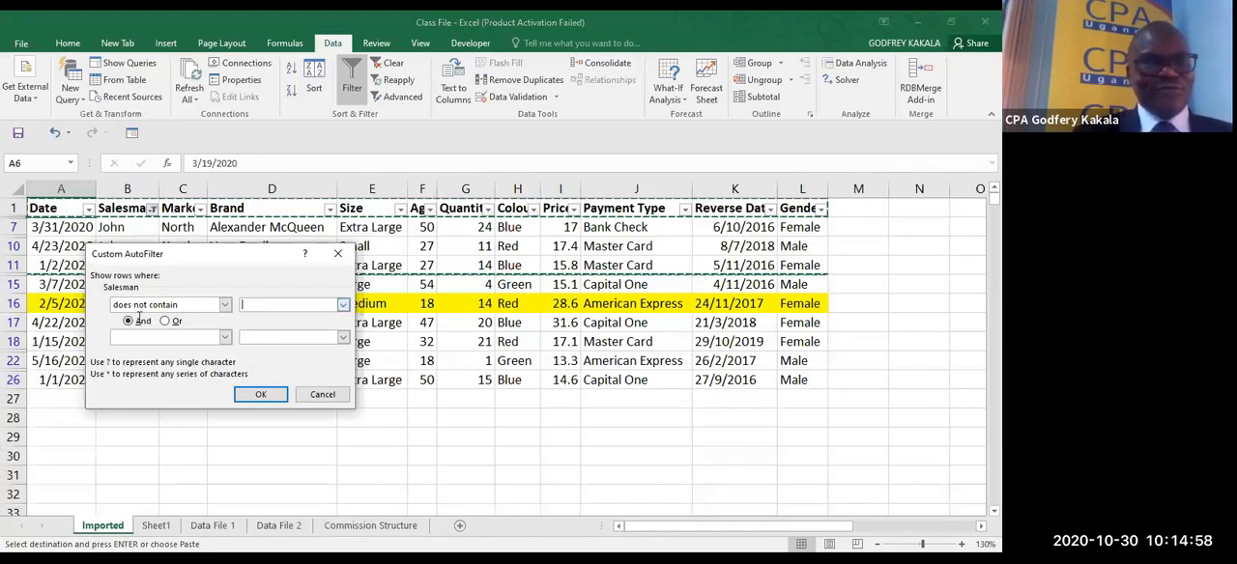
pyautogui.press('Return')
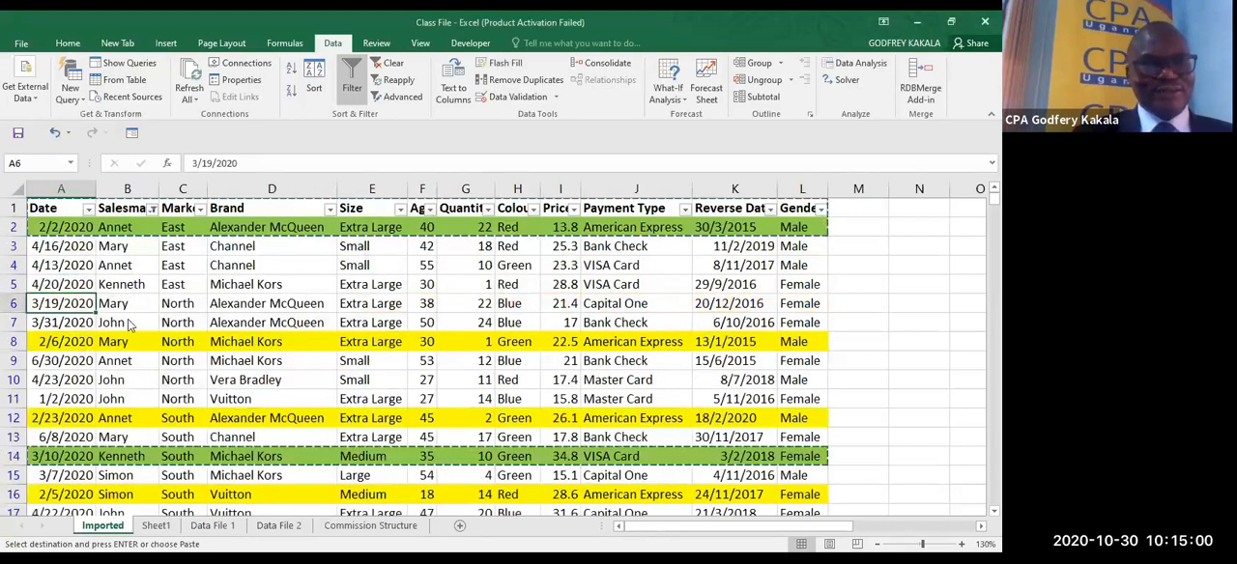
# - Compare the text, date and number filter options offered for the Salesman, Date and Age columns
pyautogui.click(152, 210)
pyautogui.moveTo(161, 319)
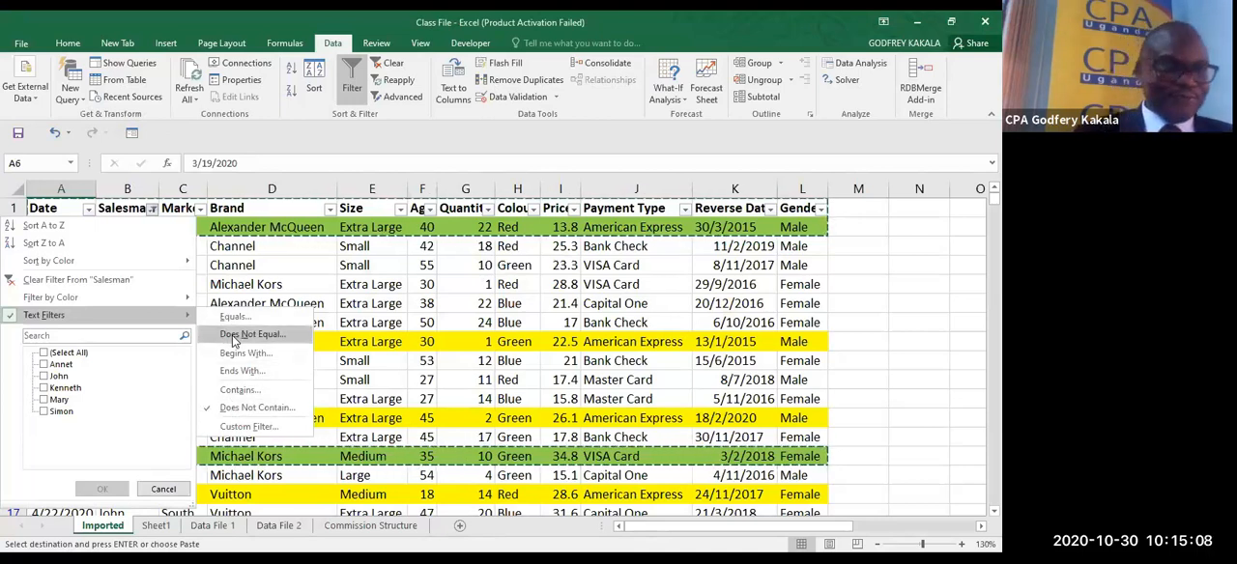
pyautogui.click(274, 277)
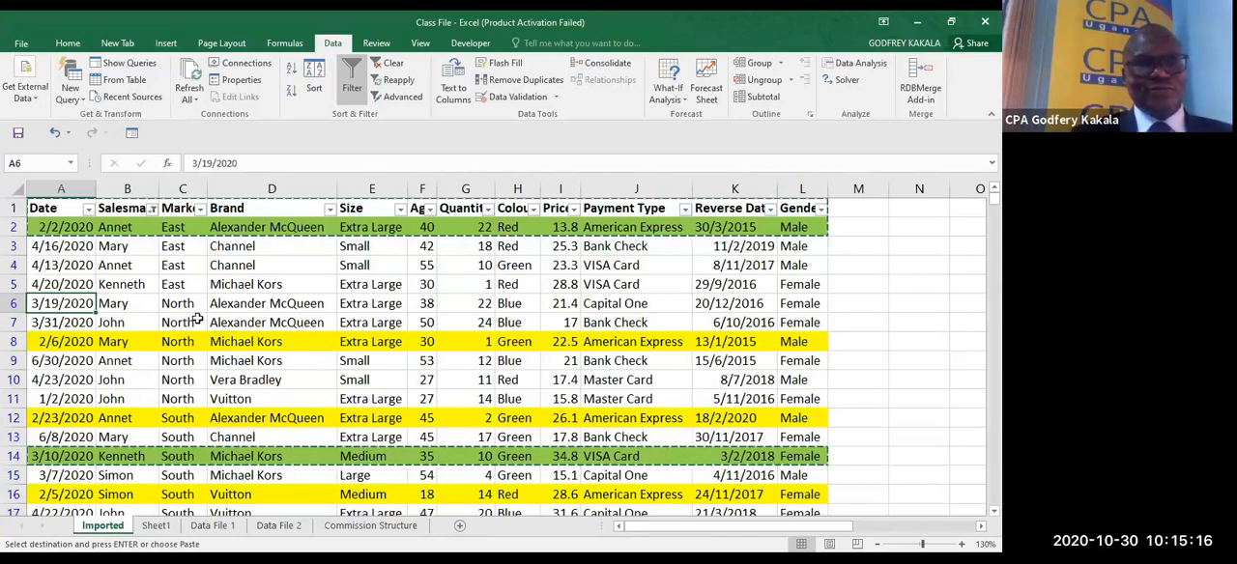
pyautogui.click(423, 286)
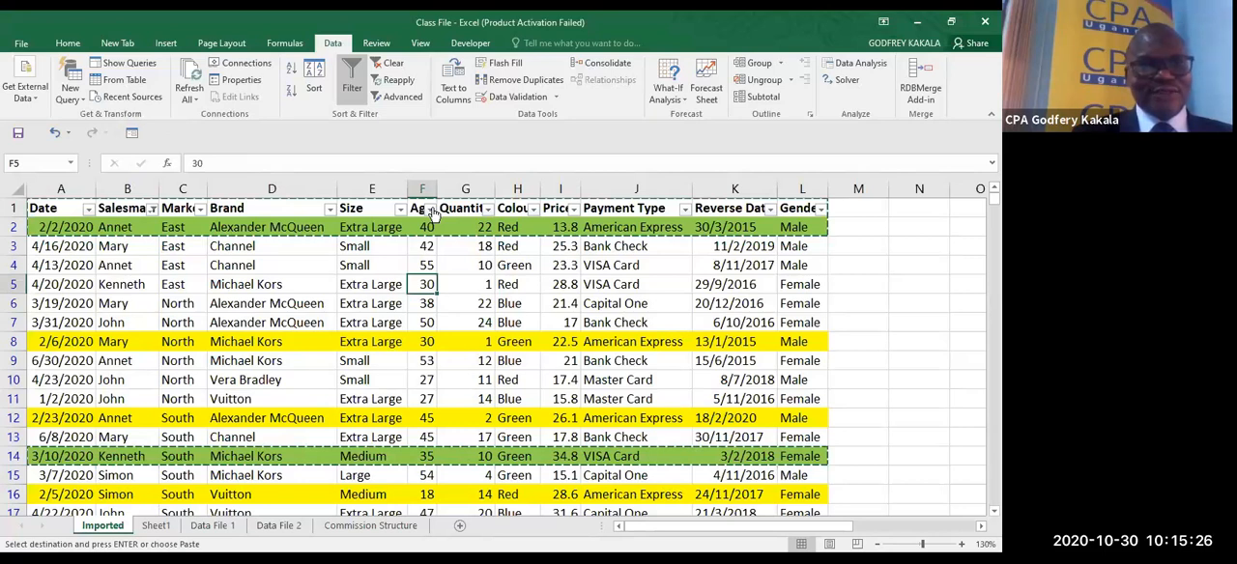
pyautogui.click(92, 318)
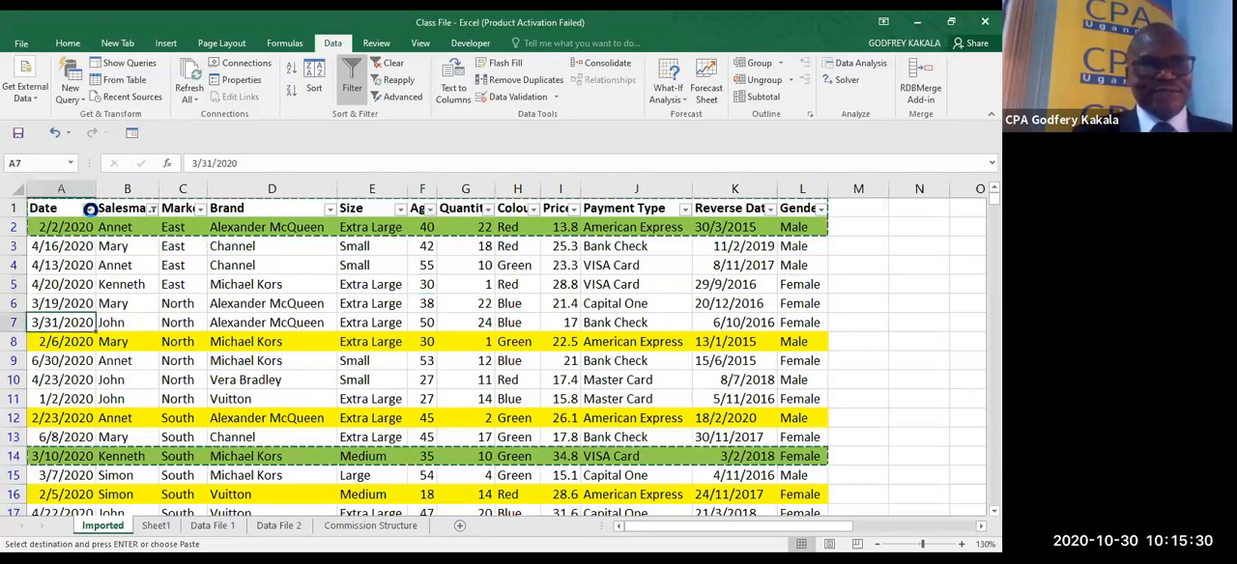
pyautogui.click(88, 209)
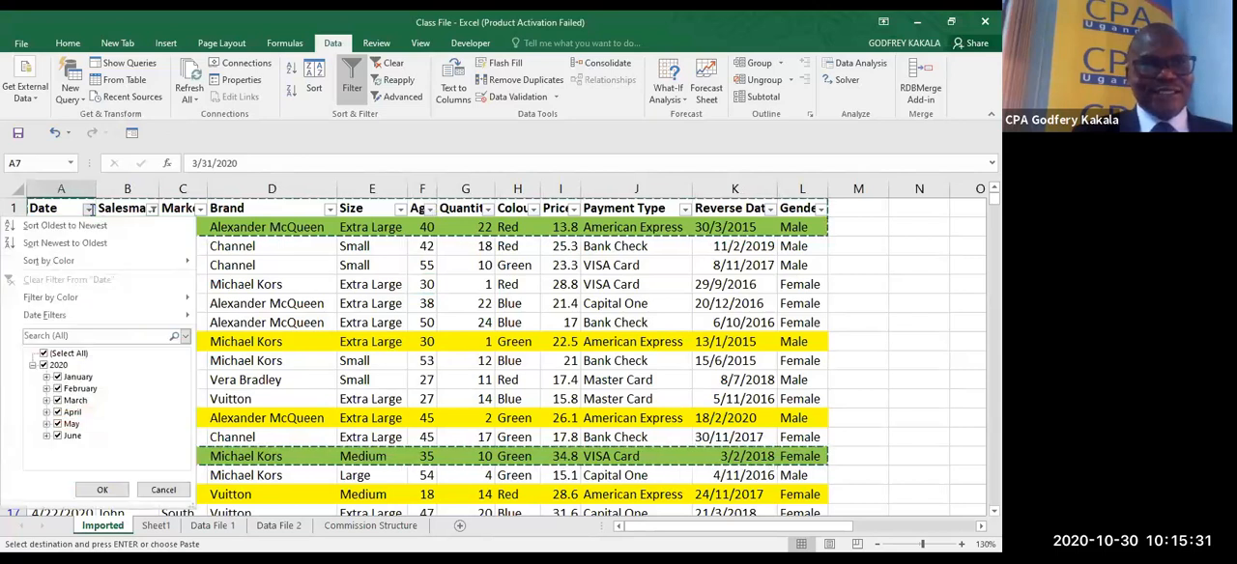
pyautogui.click(431, 321)
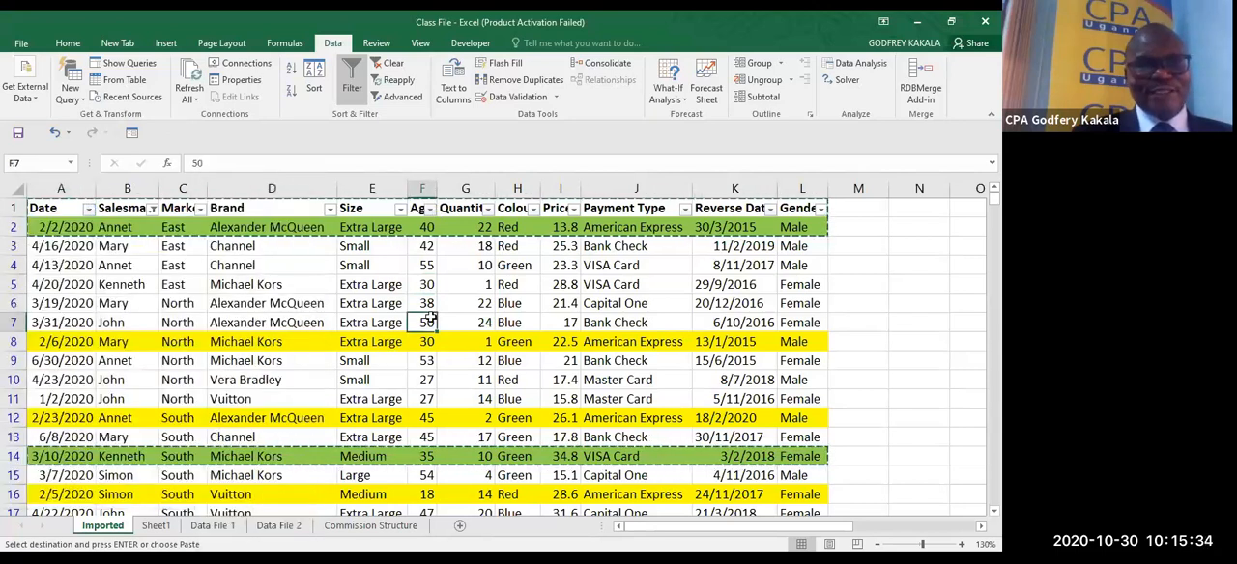
pyautogui.click(429, 211)
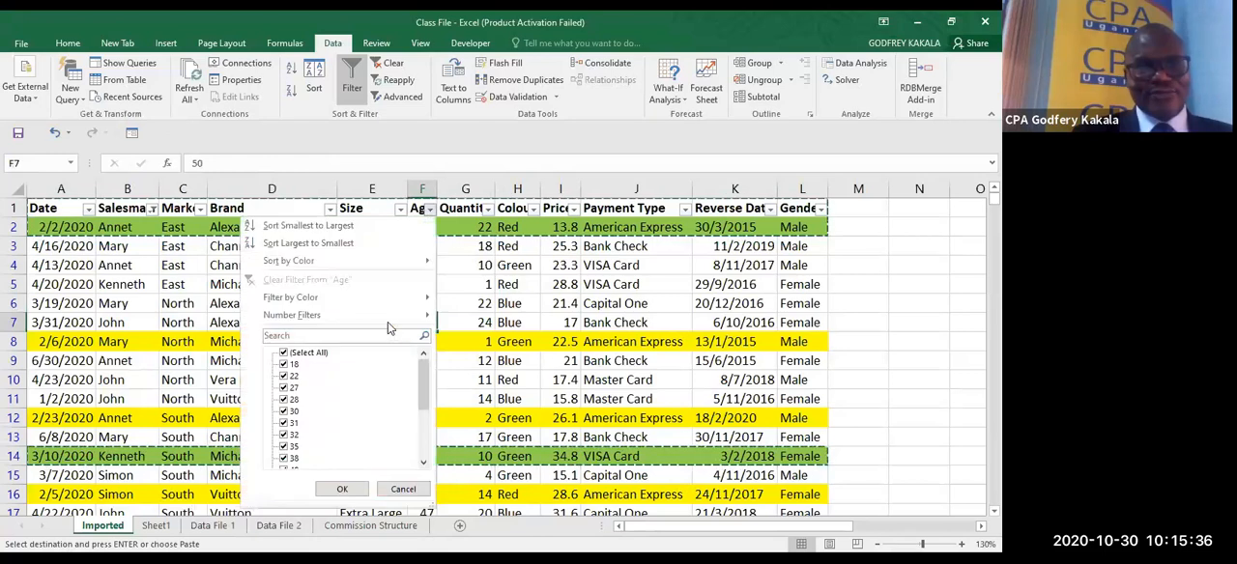
pyautogui.moveTo(456, 324)
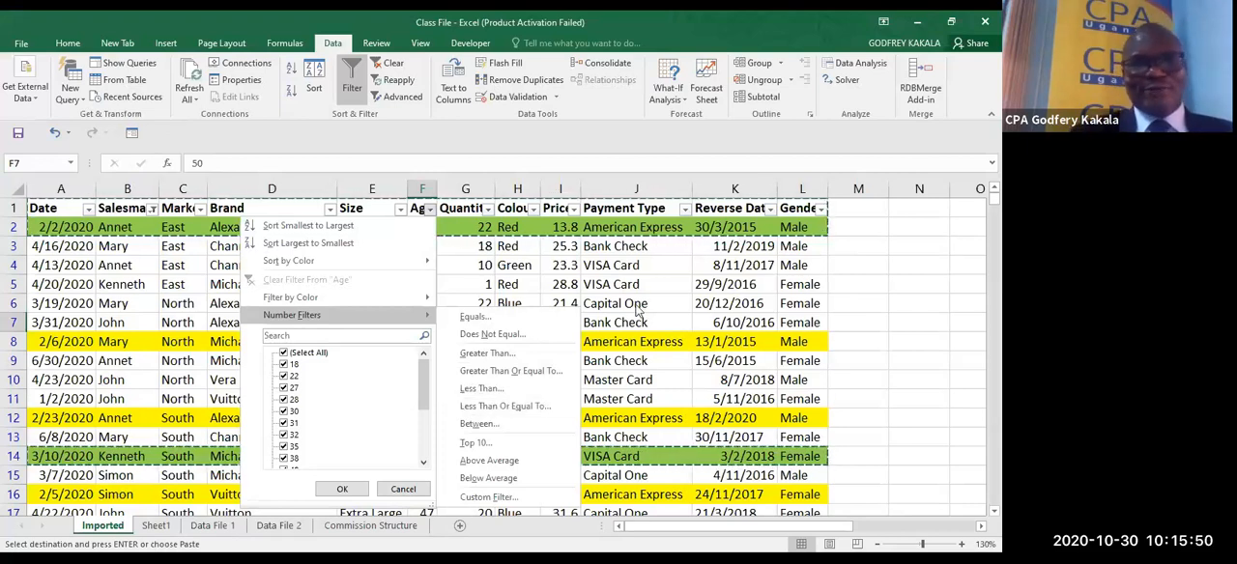
pyautogui.click(461, 286)
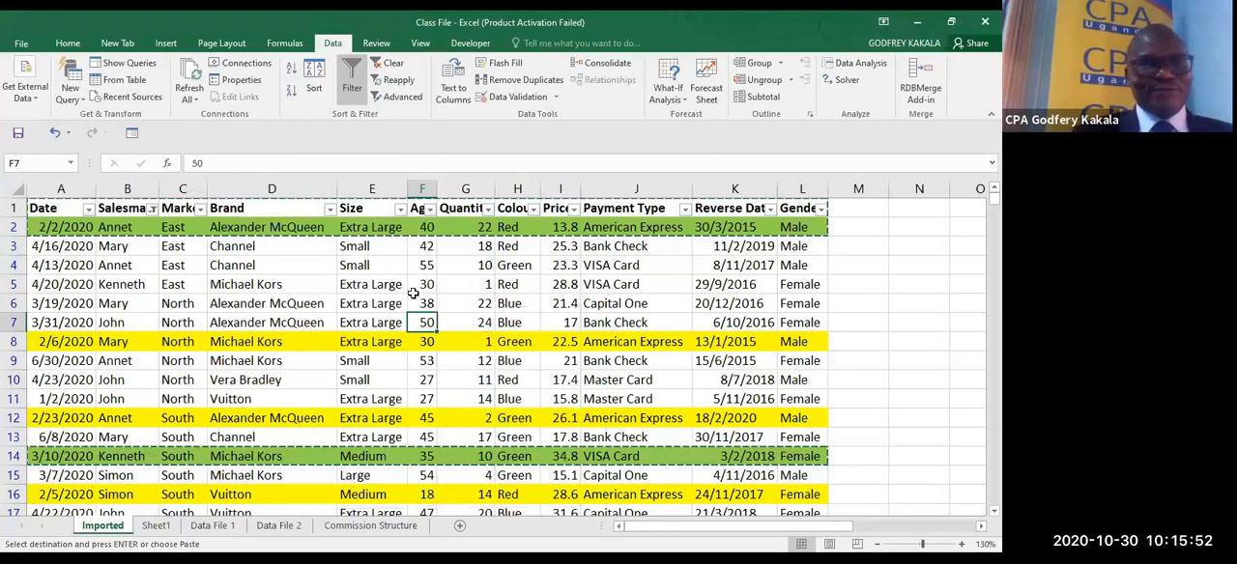
# - Filter the Salesman column to only the first listed salesman, and clear the Salesman filter again
pyautogui.click(151, 209)
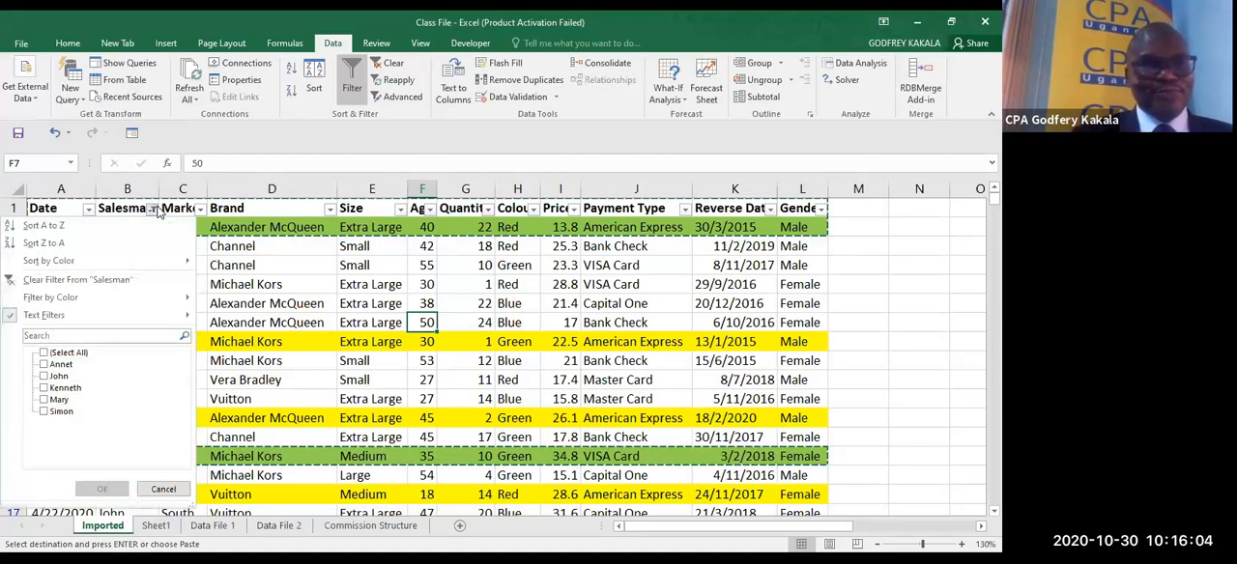
pyautogui.click(44, 364)
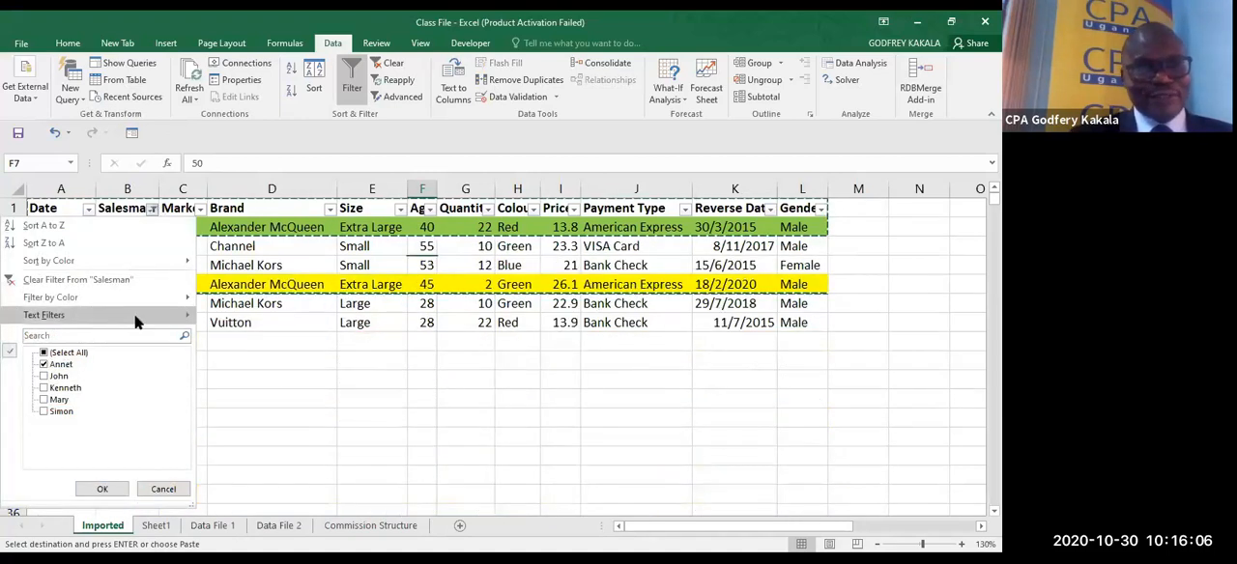
pyautogui.moveTo(135, 322)
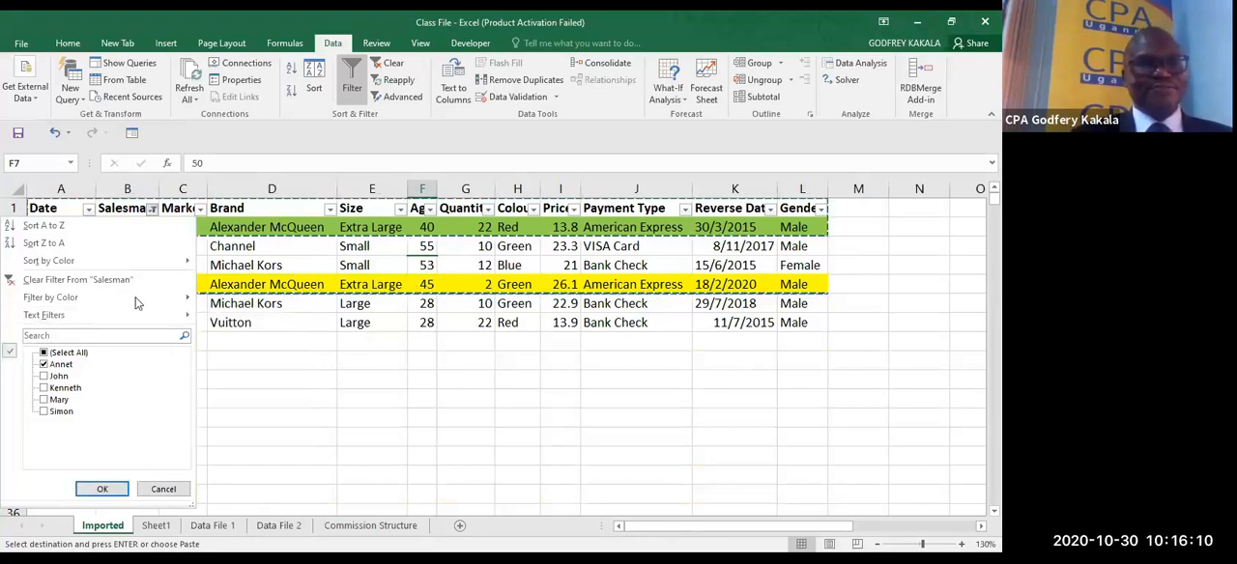
pyautogui.click(153, 209)
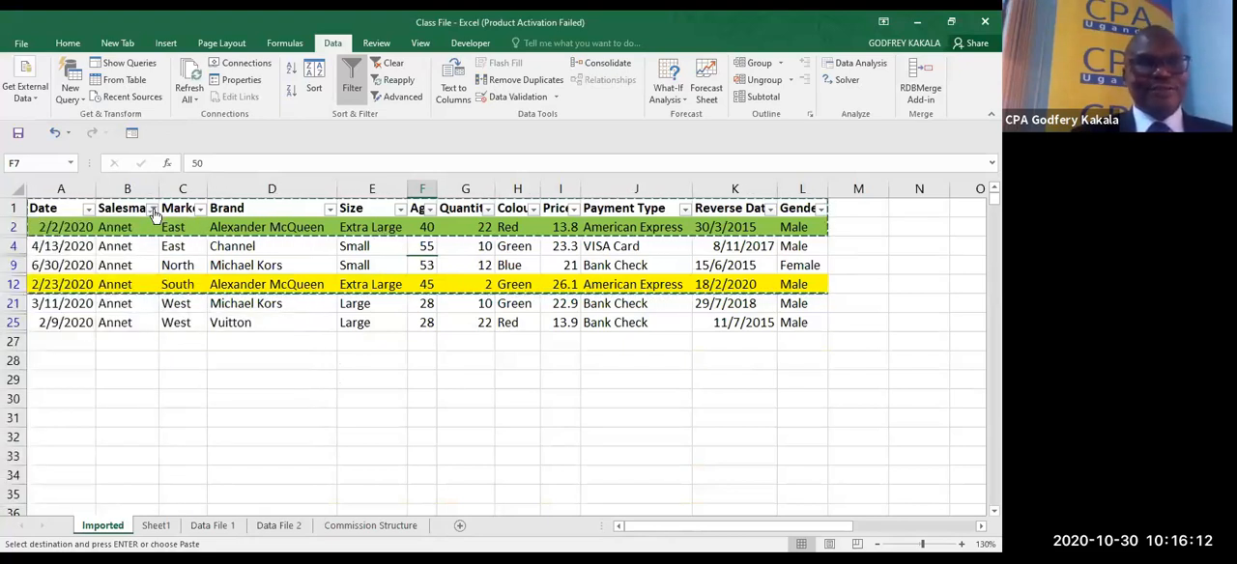
pyautogui.click(153, 209)
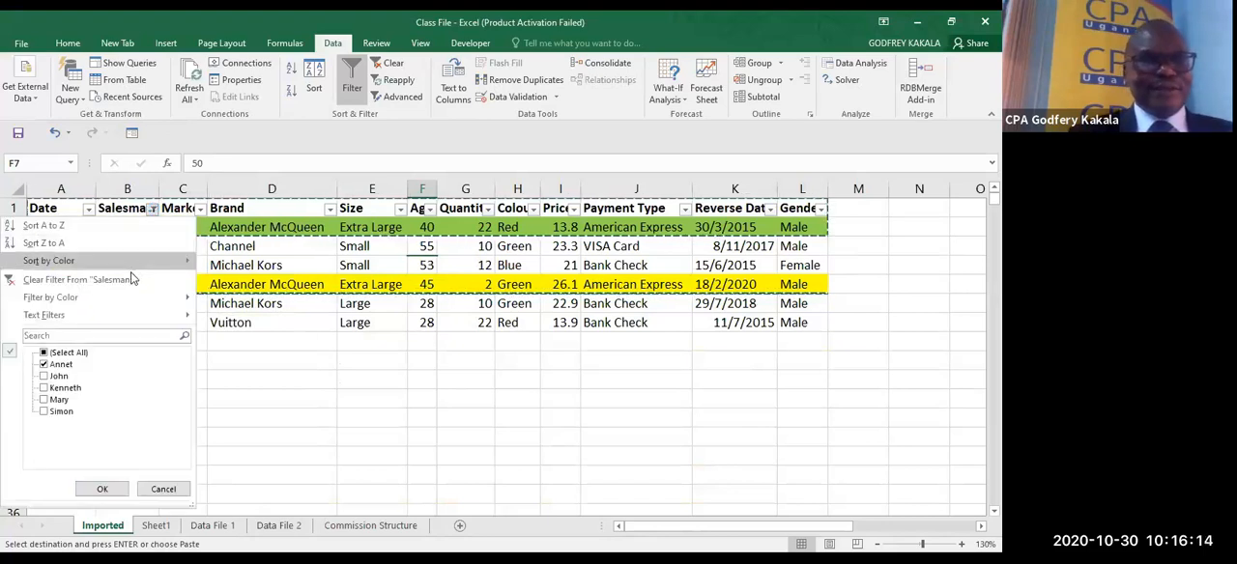
pyautogui.click(79, 281)
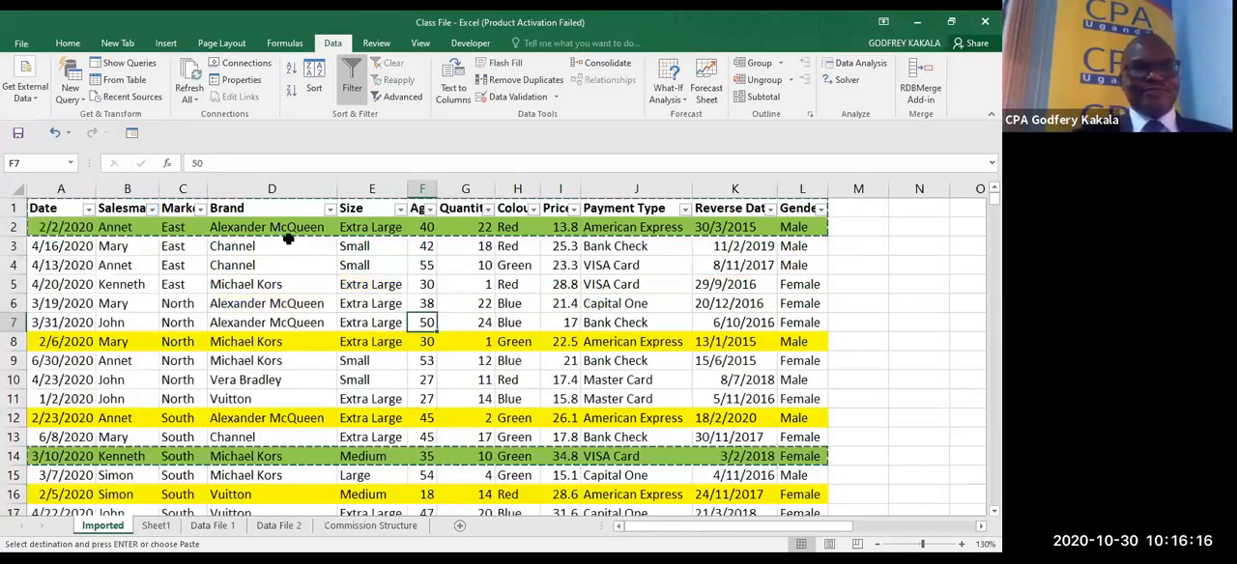
# - Search the Brand column's filter values for "ea", and replace the search text with "cha"
pyautogui.click(330, 209)
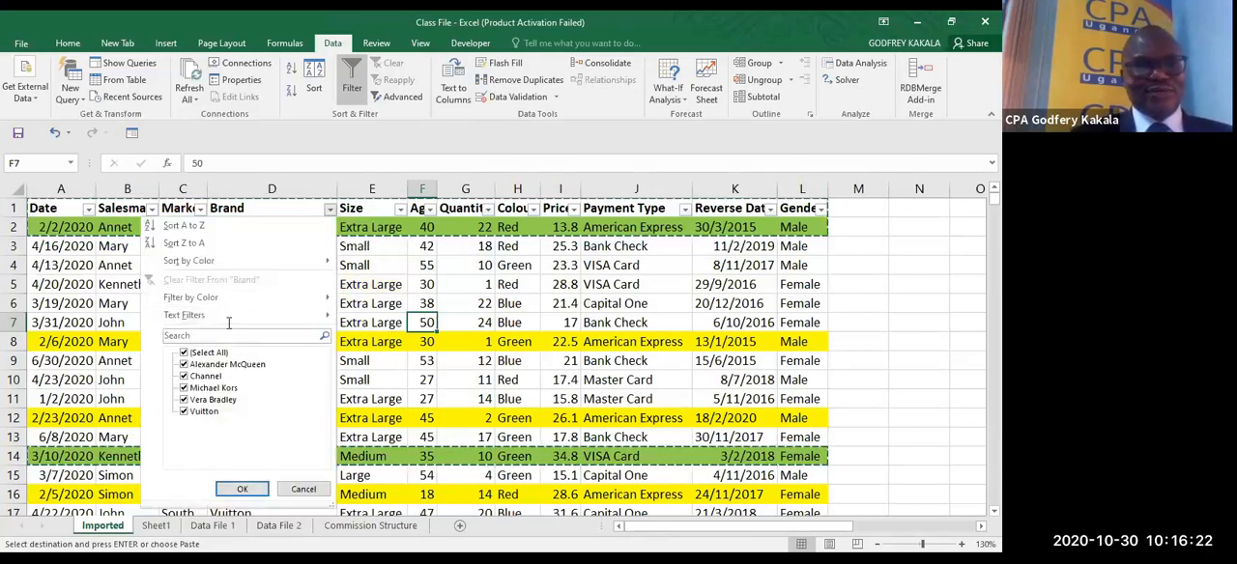
pyautogui.click(229, 323)
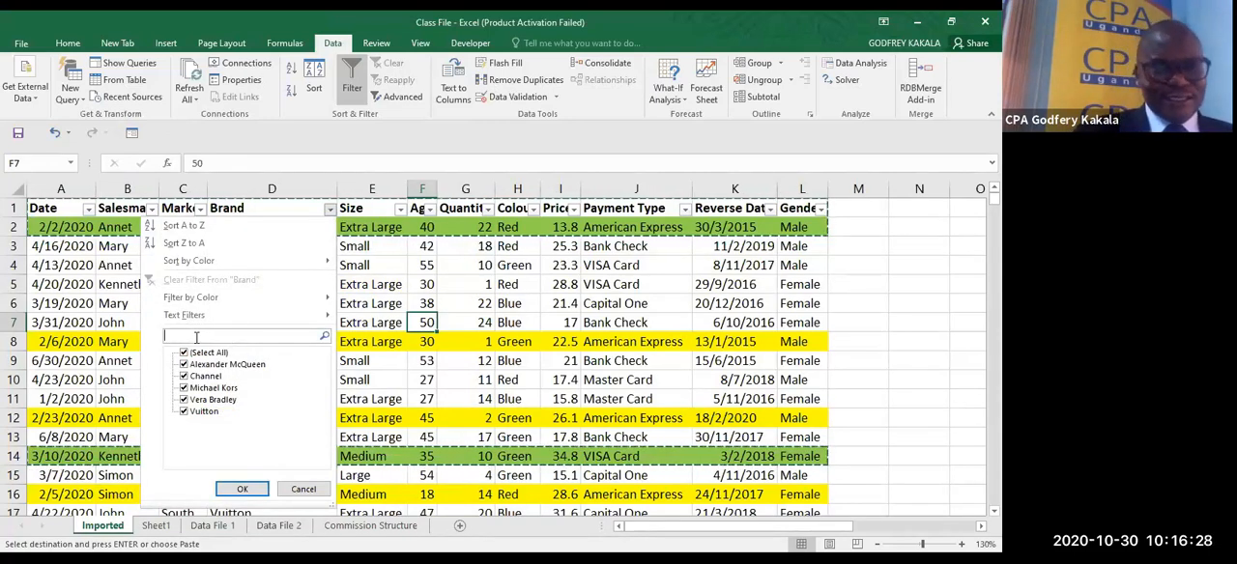
pyautogui.write('ea')
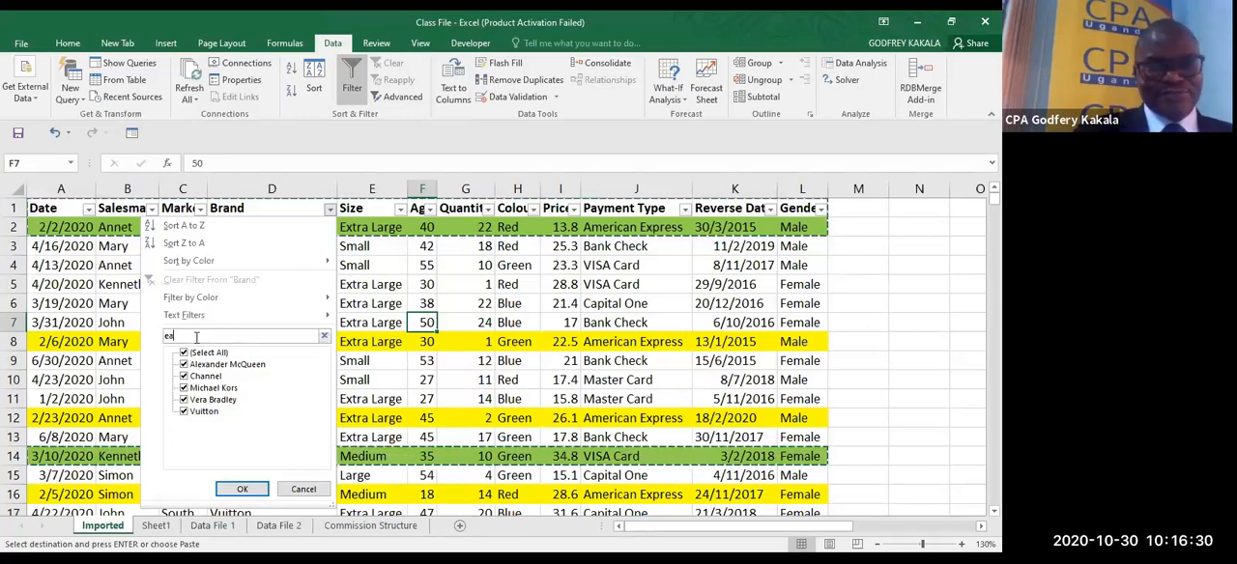
pyautogui.press('BackSpace')
pyautogui.press('BackSpace')
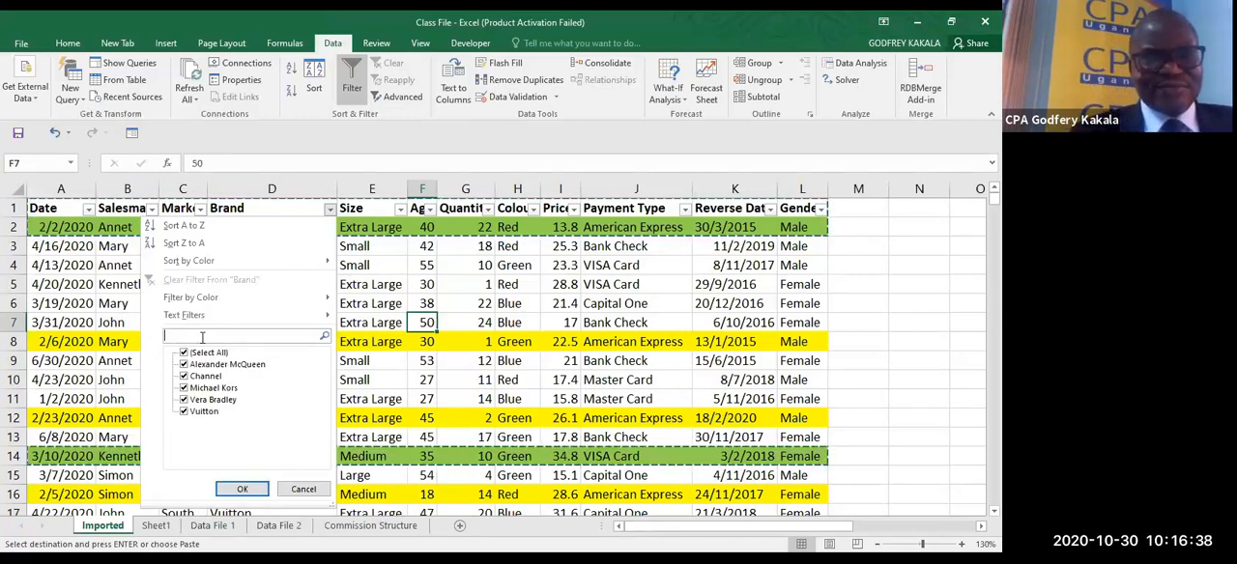
pyautogui.write('cha')
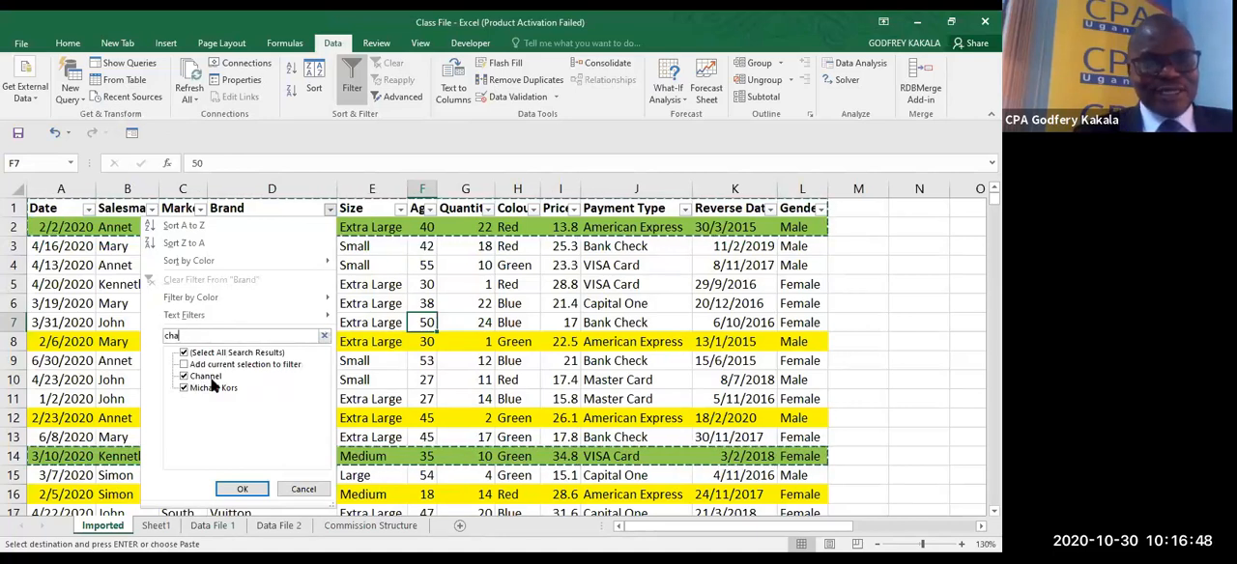
# - Search the Brand column's filter values for "ve" in place of the current search text, and clear the search
pyautogui.press('BackSpace')
pyautogui.press('BackSpace')
pyautogui.press('BackSpace')
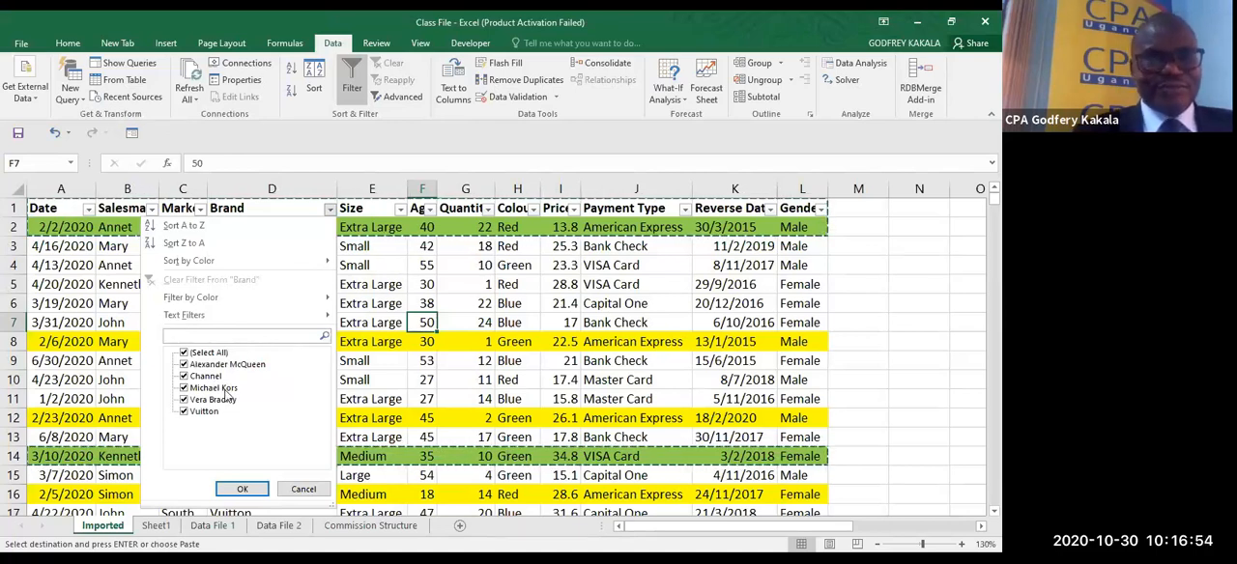
pyautogui.write('ve')
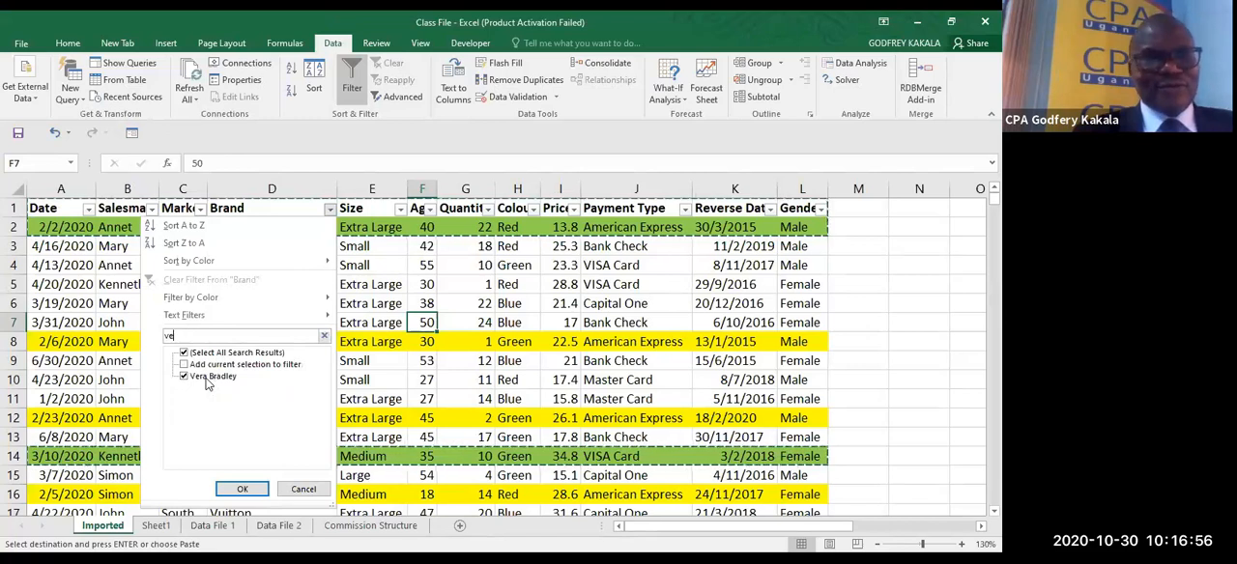
pyautogui.press('BackSpace')
pyautogui.press('BackSpace')
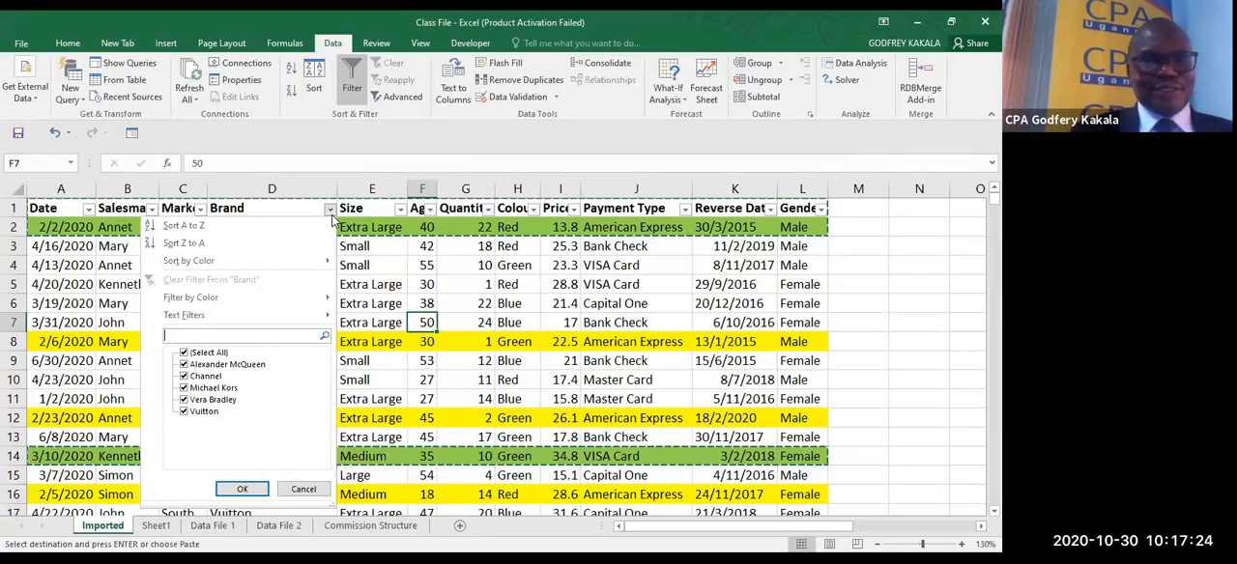
# - Filter the Brand column to Channel only, and extend the filter to include Vera Bradley
pyautogui.click(183, 353)
pyautogui.click(184, 376)
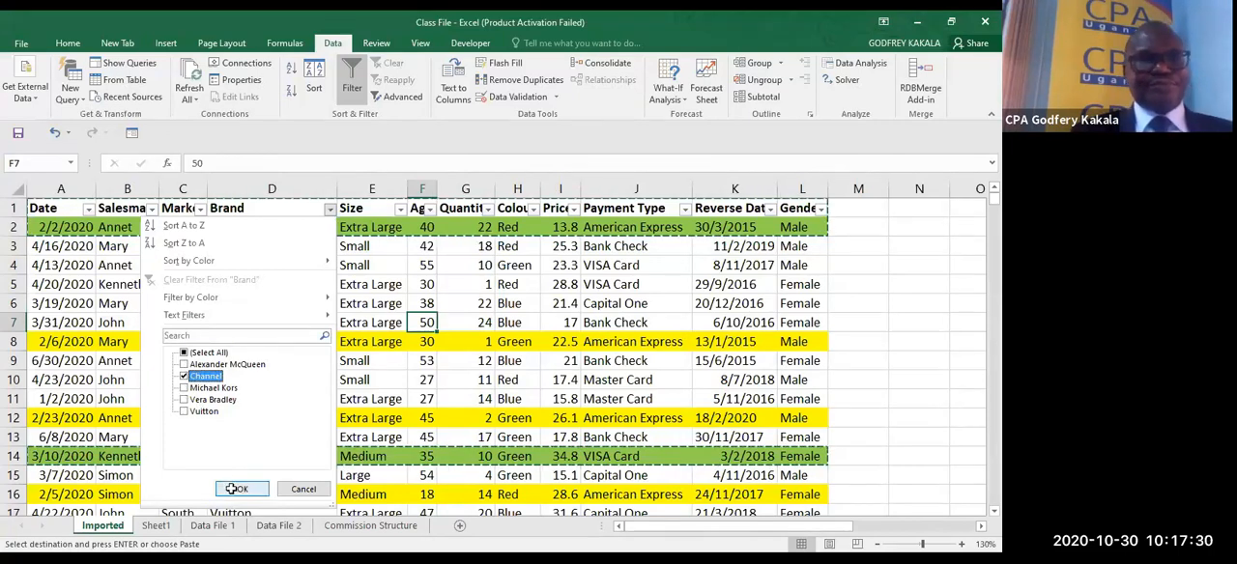
pyautogui.click(234, 489)
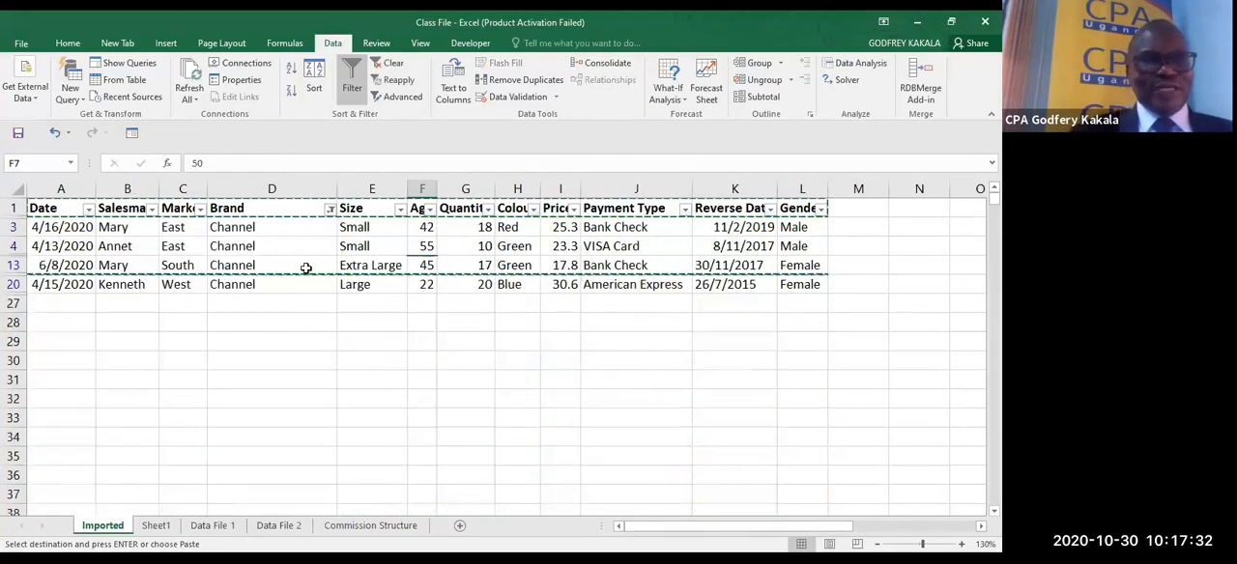
pyautogui.click(330, 209)
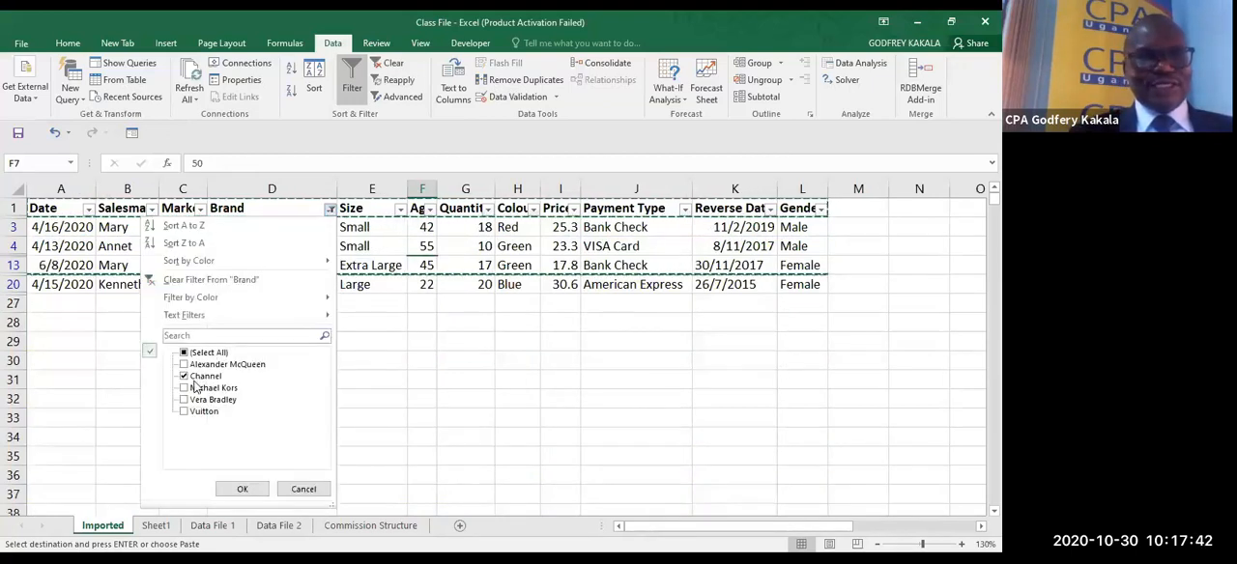
pyautogui.click(184, 399)
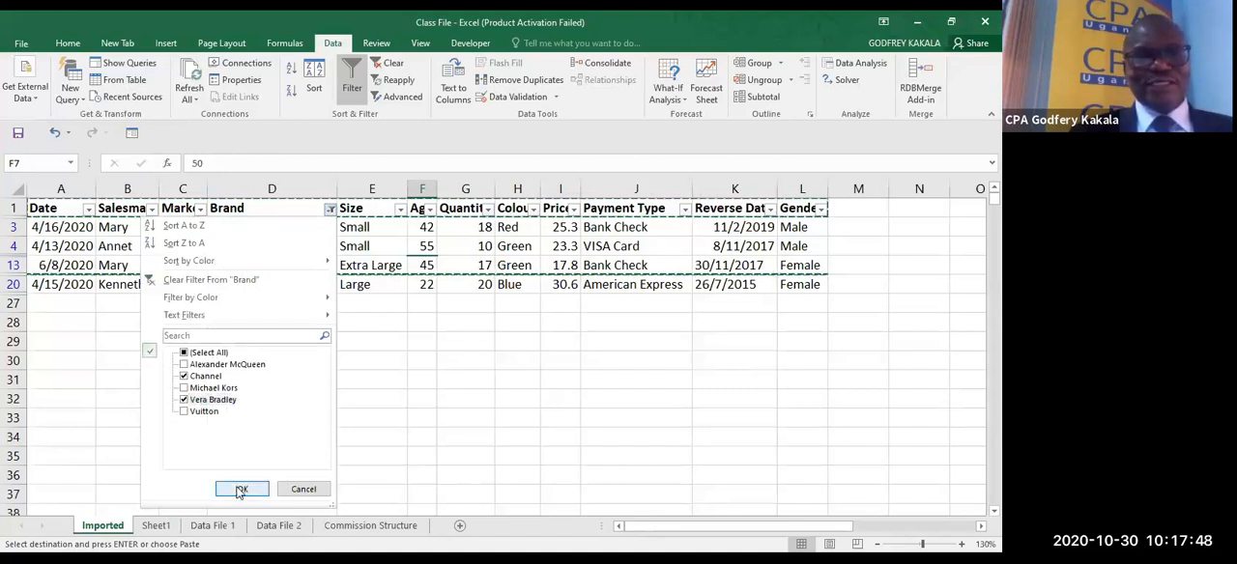
pyautogui.press('Return')
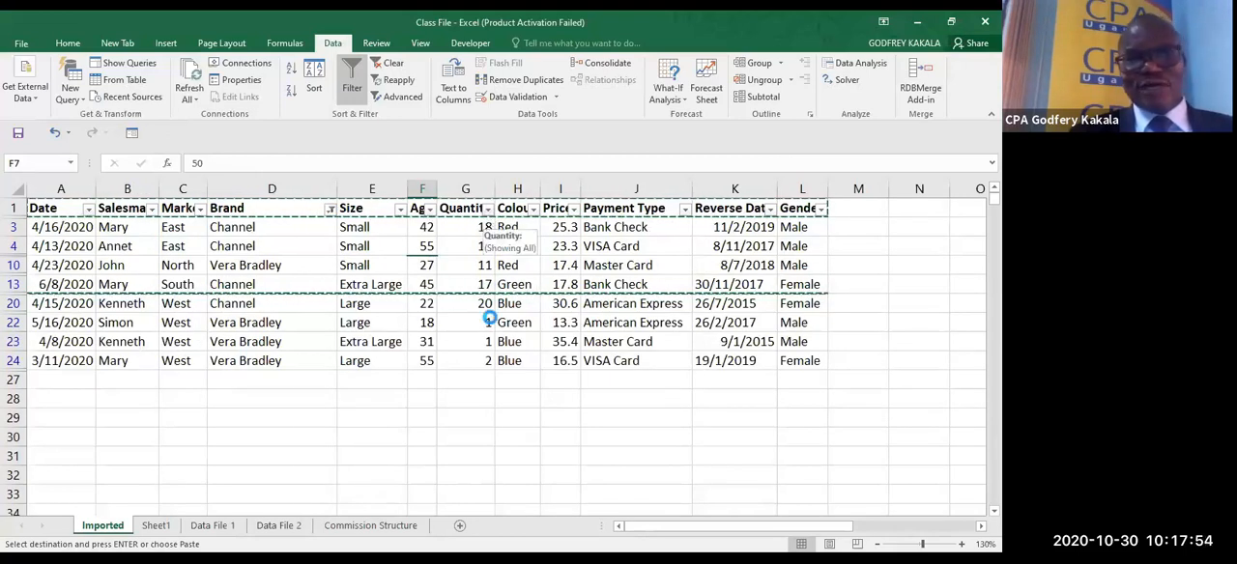
# - Apply a Greater Than number filter of 20 to the Quantity column
pyautogui.click(488, 210)
pyautogui.moveTo(490, 317)
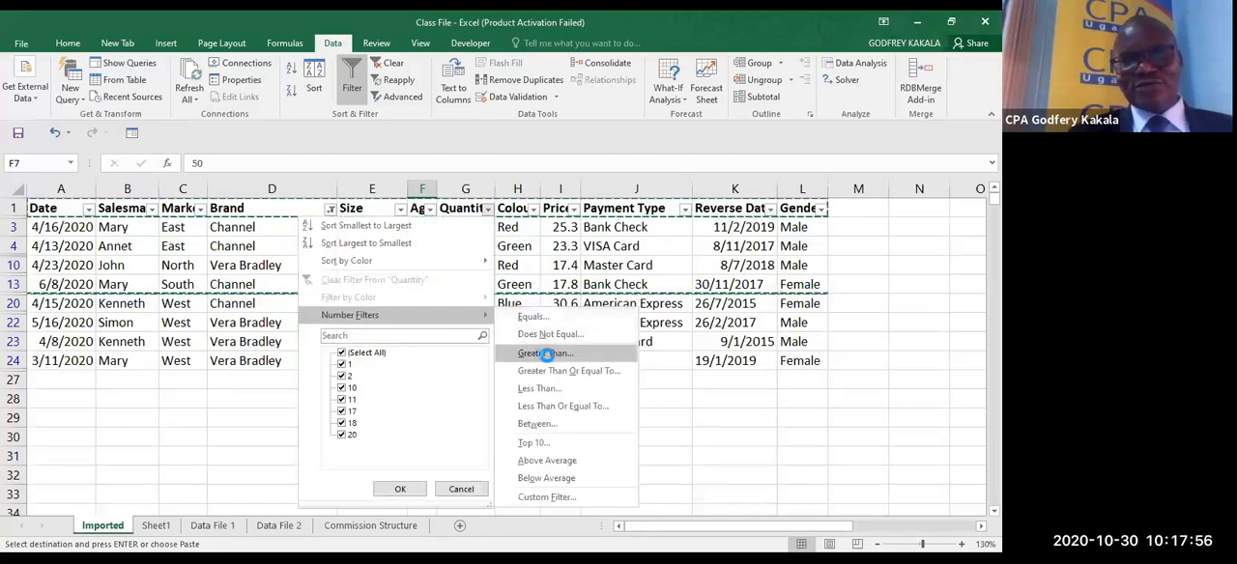
pyautogui.click(546, 354)
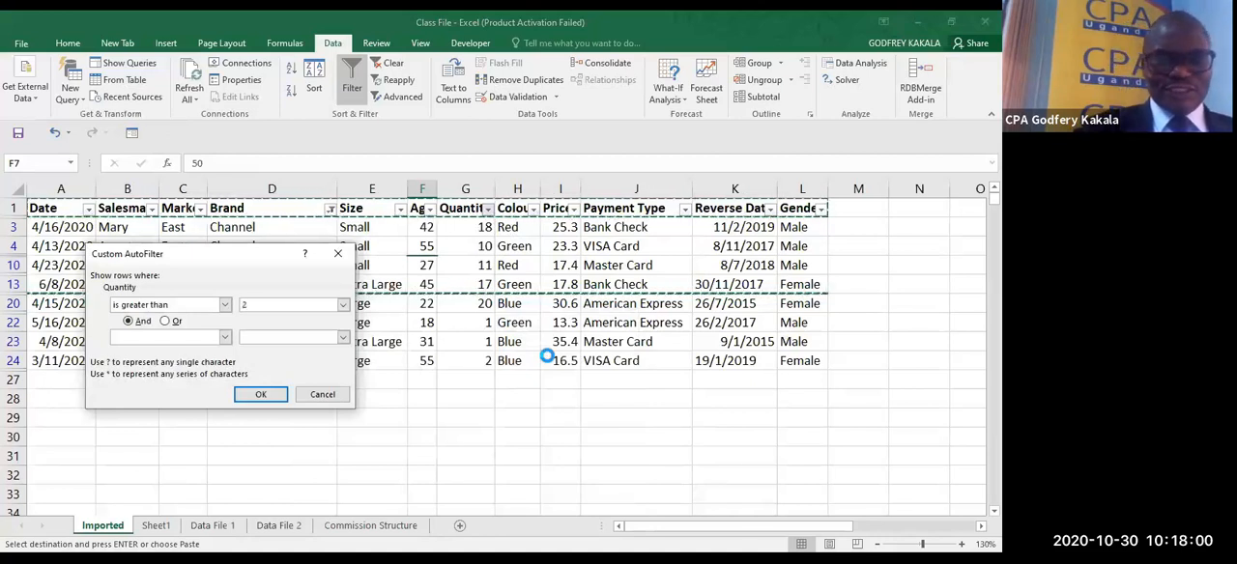
pyautogui.write('20')
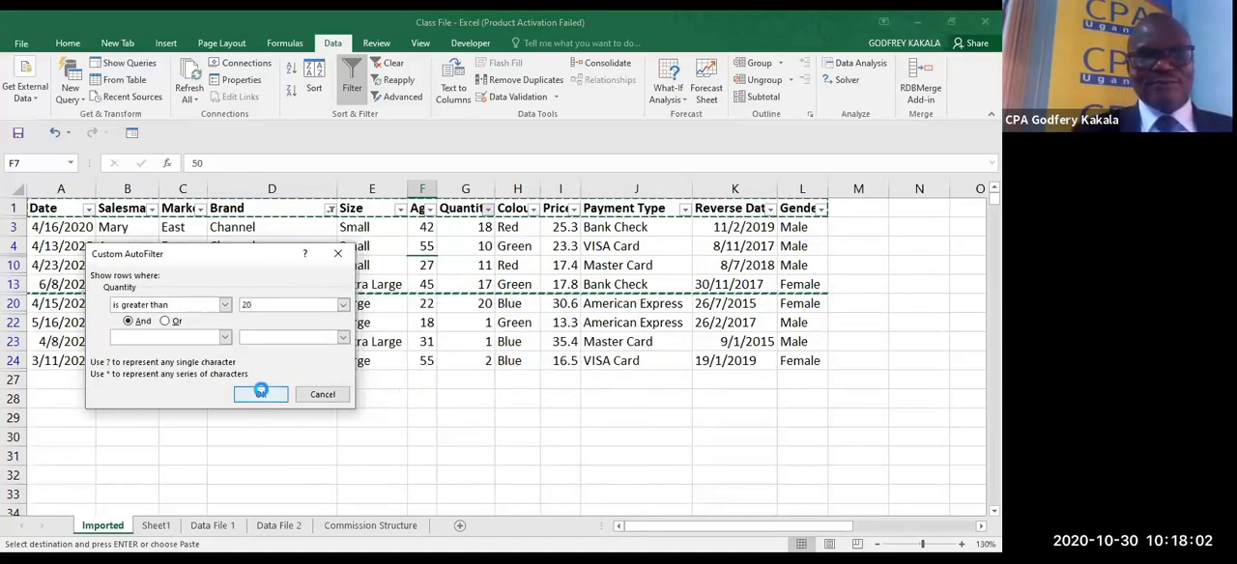
pyautogui.click(260, 393)
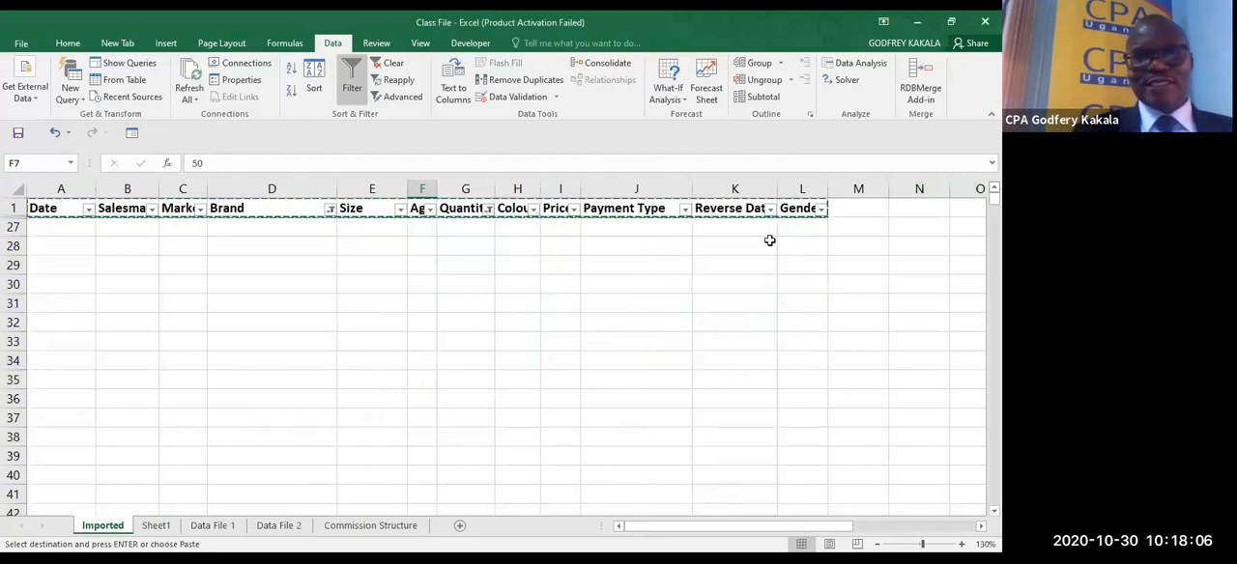
# - Set the Quantity column's Greater Than filter value to 10
pyautogui.click(488, 210)
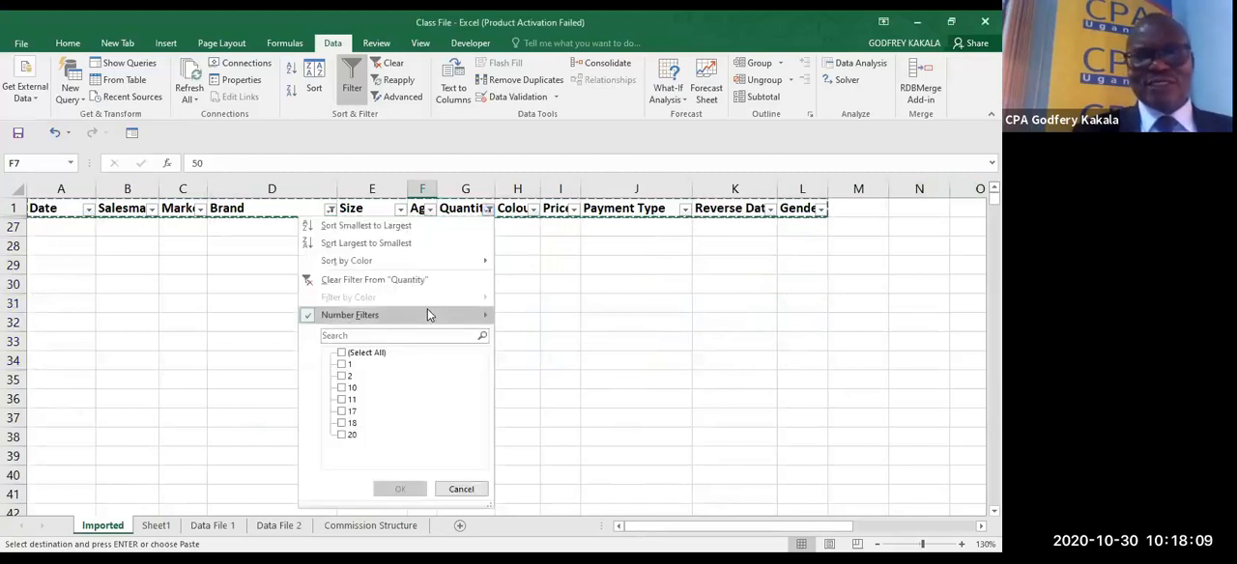
pyautogui.click(387, 318)
pyautogui.click(539, 354)
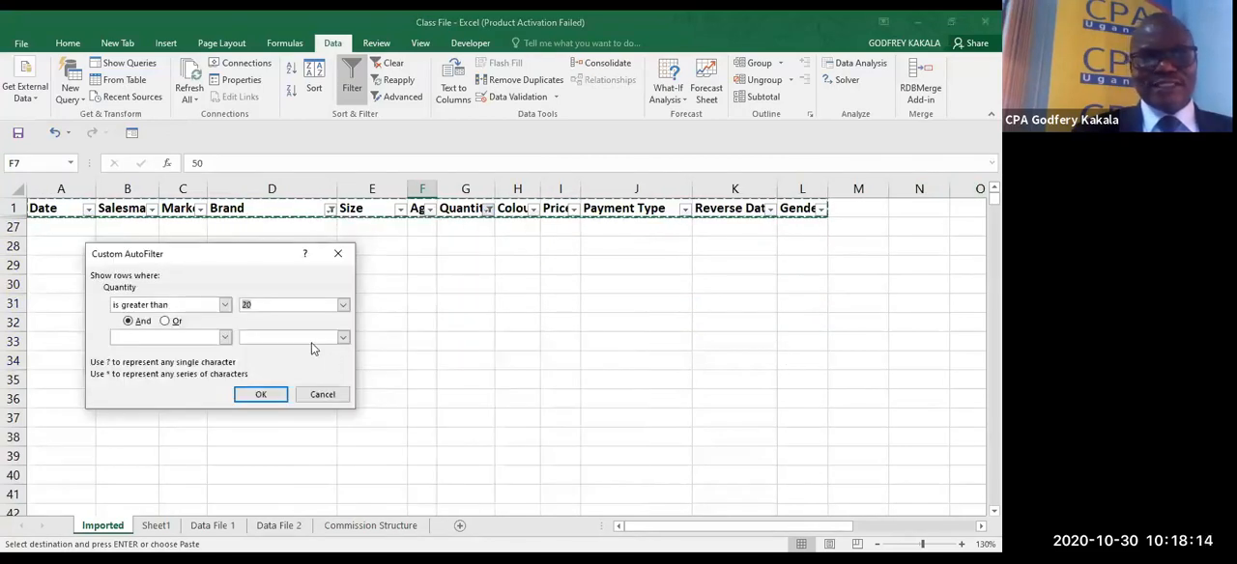
pyautogui.write('10')
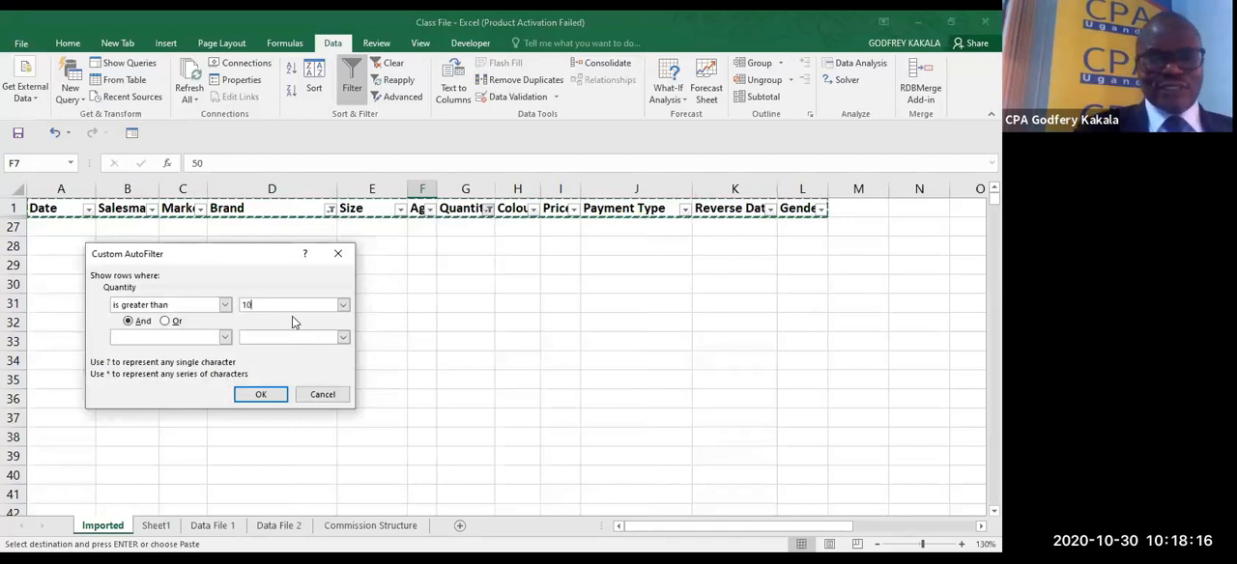
pyautogui.click(261, 396)
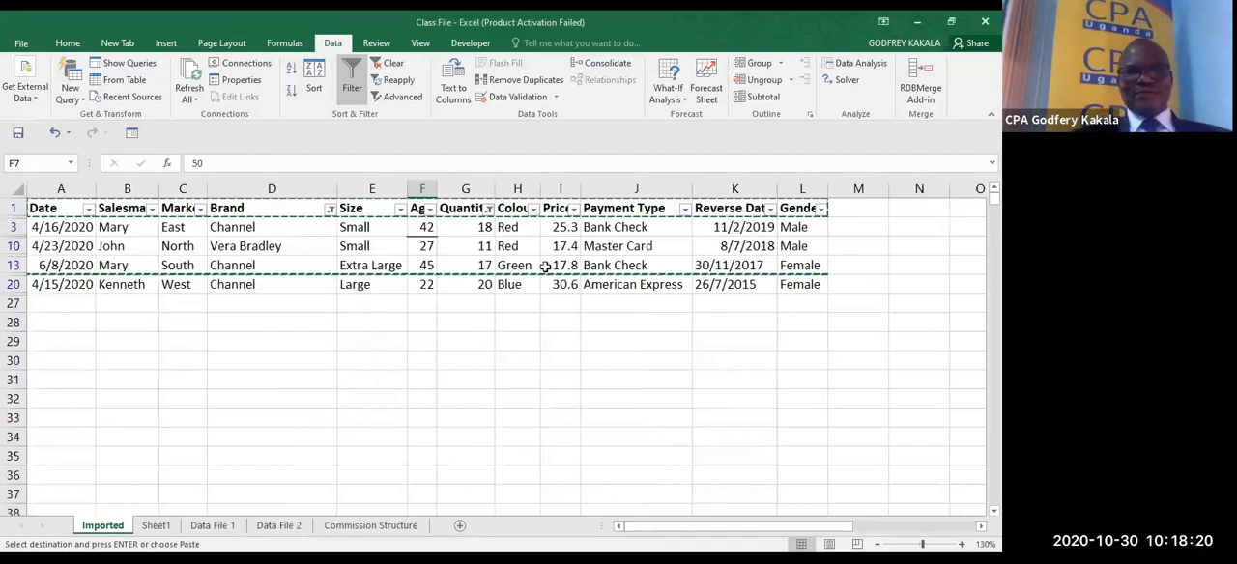
pyautogui.click(488, 307)
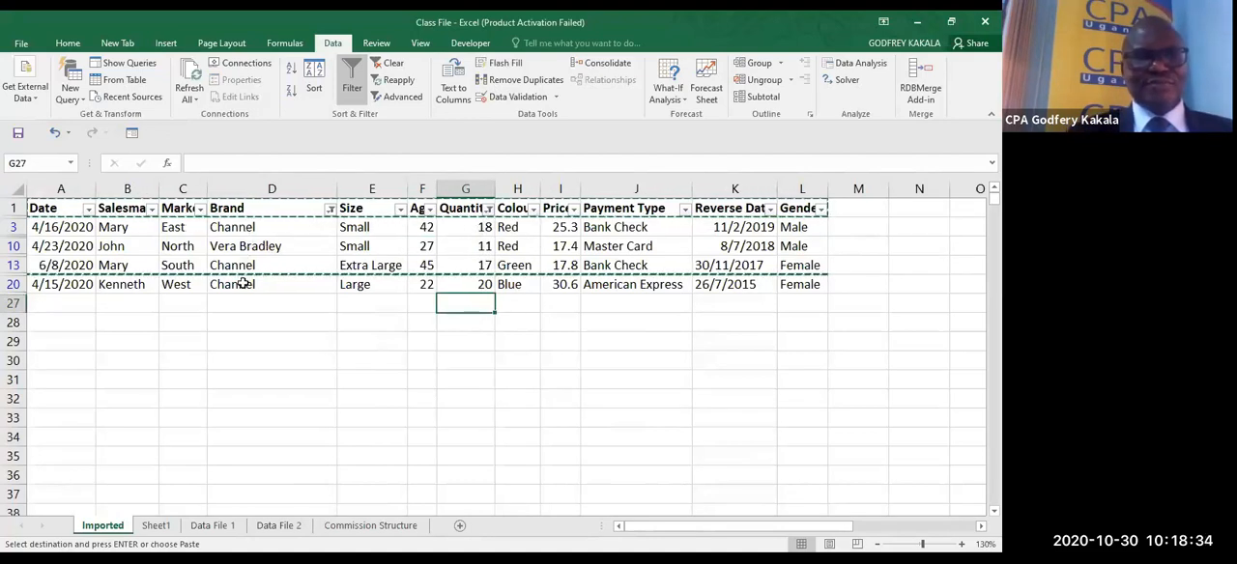
# - Sort the filtered records by Brand from A to Z, and review the Brand and Quantity filter settings
pyautogui.click(330, 209)
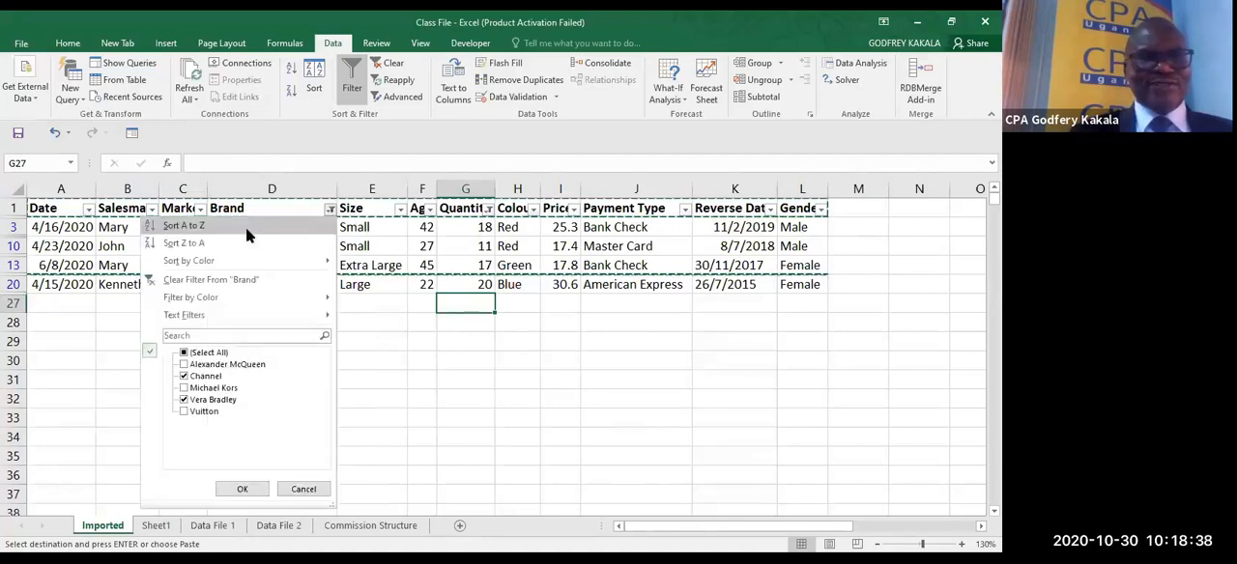
pyautogui.click(245, 227)
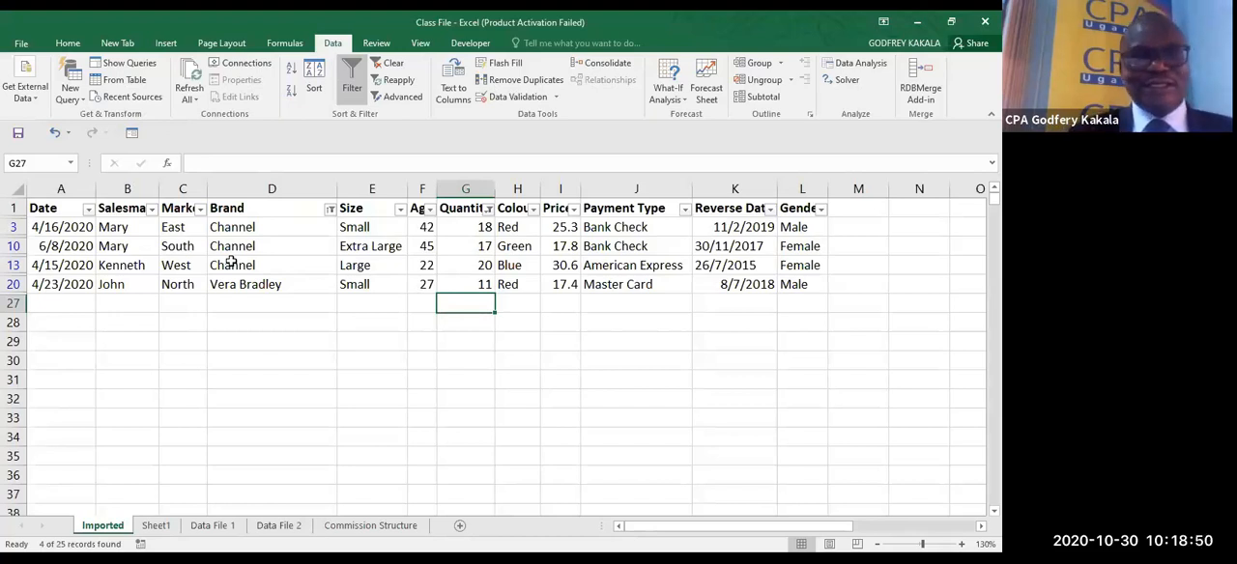
pyautogui.click(331, 210)
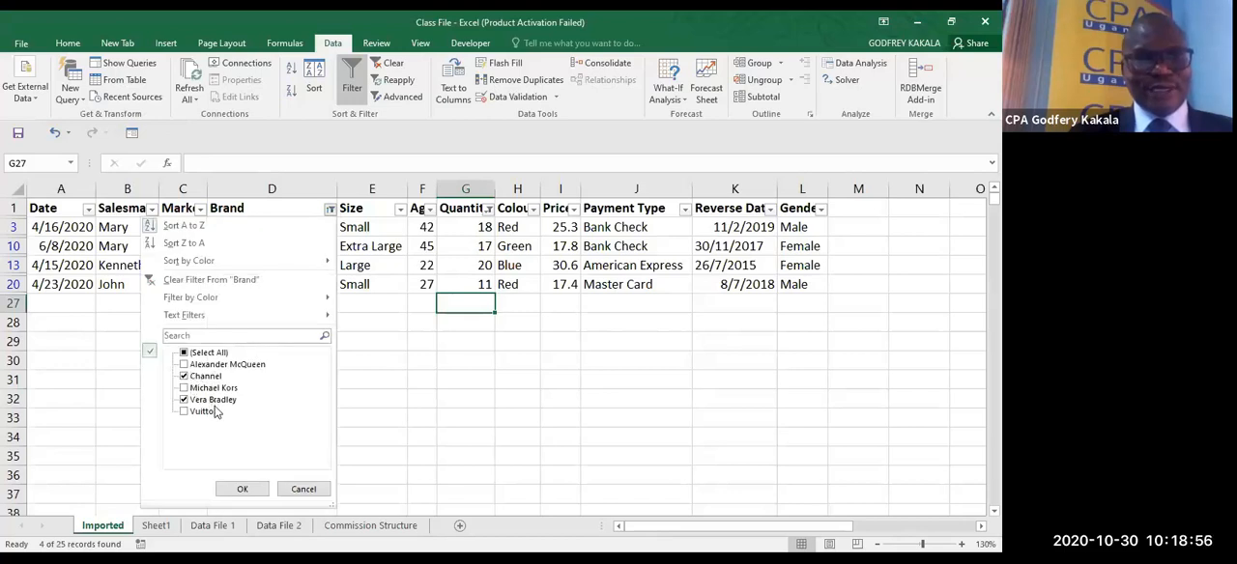
pyautogui.click(242, 487)
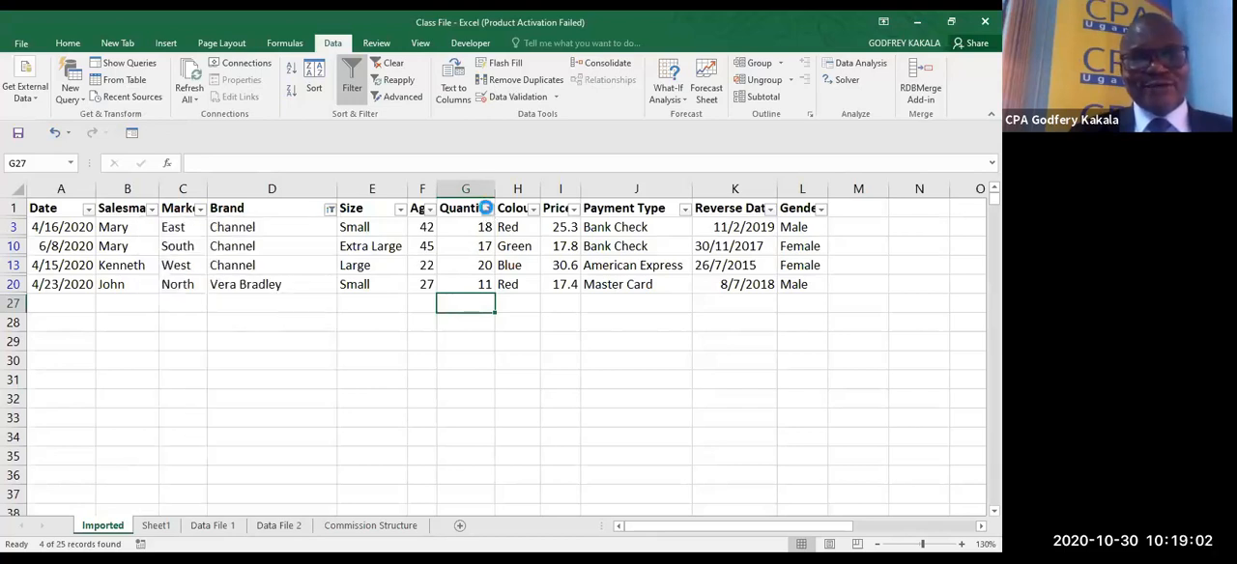
pyautogui.click(489, 209)
pyautogui.moveTo(404, 316)
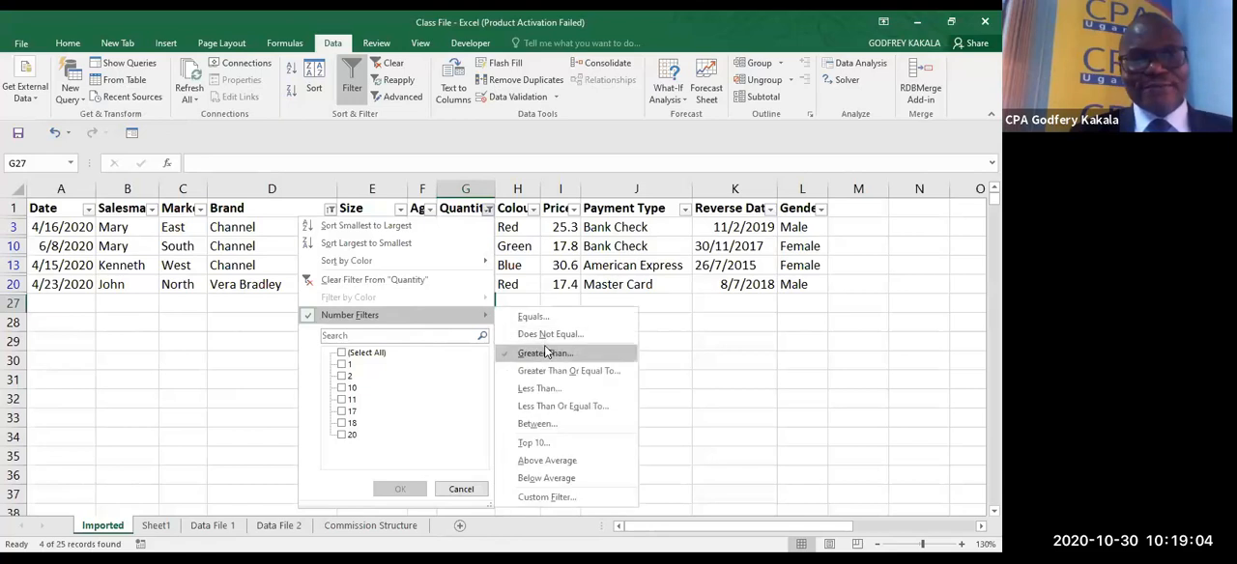
pyautogui.click(565, 251)
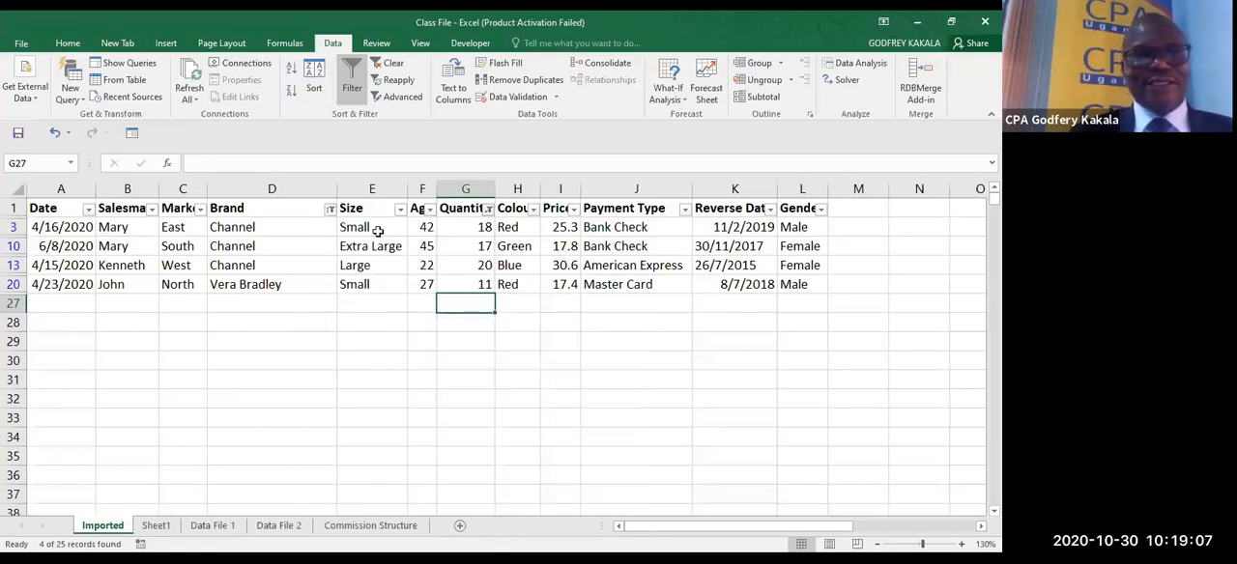
# - Sort the filtered records by Brand from Z to A, and re-sort them by Date from oldest to newest
pyautogui.click(331, 210)
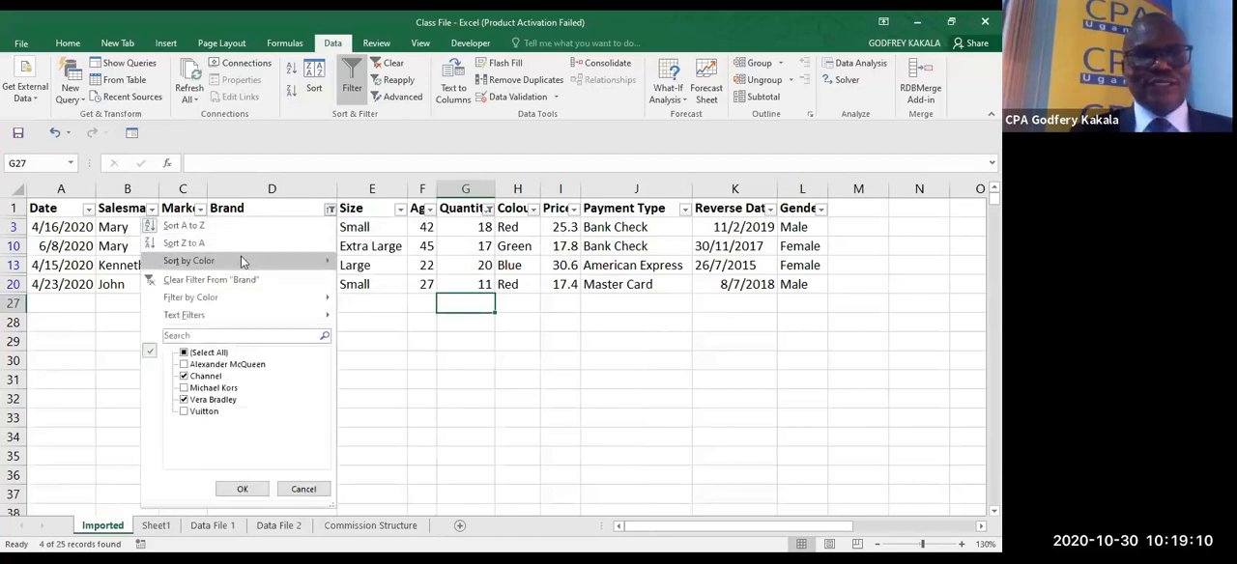
pyautogui.click(220, 243)
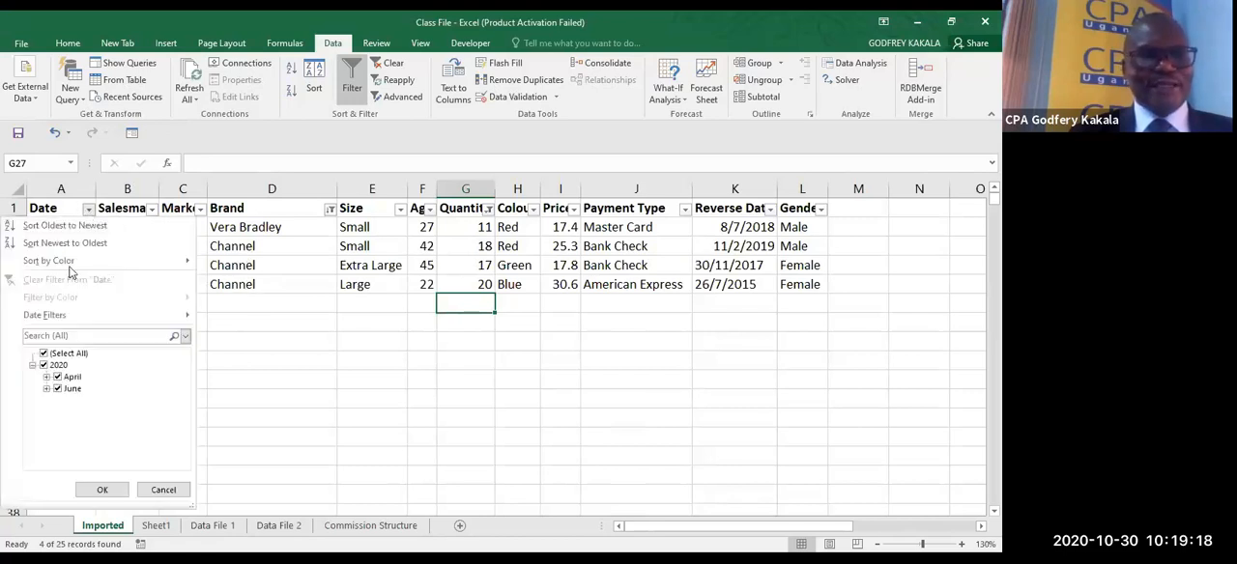
pyautogui.click(88, 209)
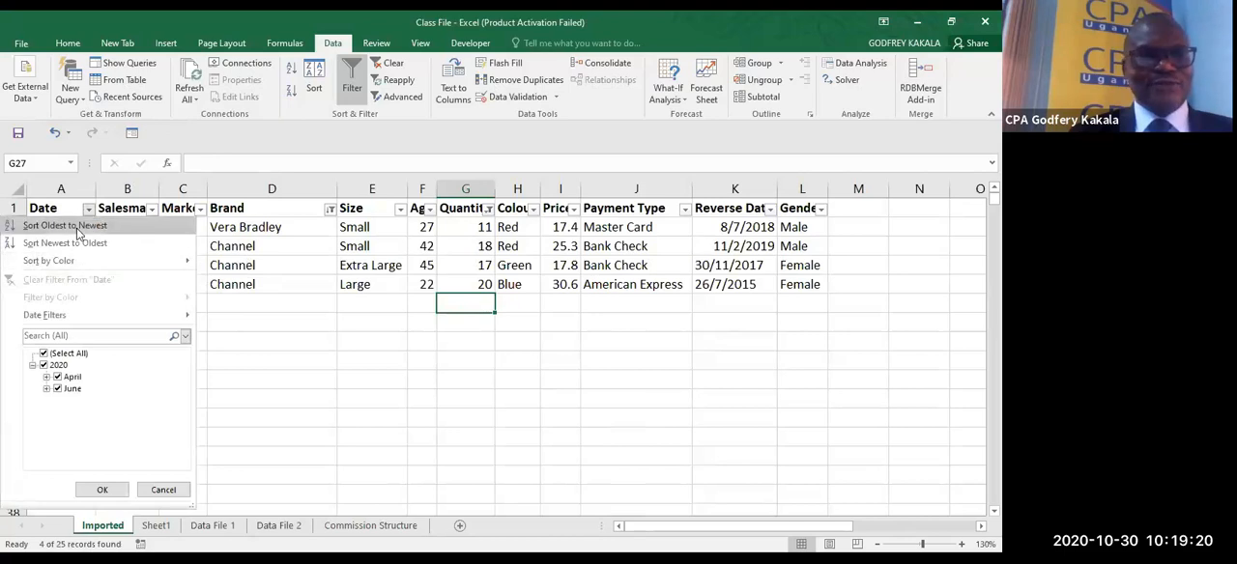
pyautogui.click(79, 228)
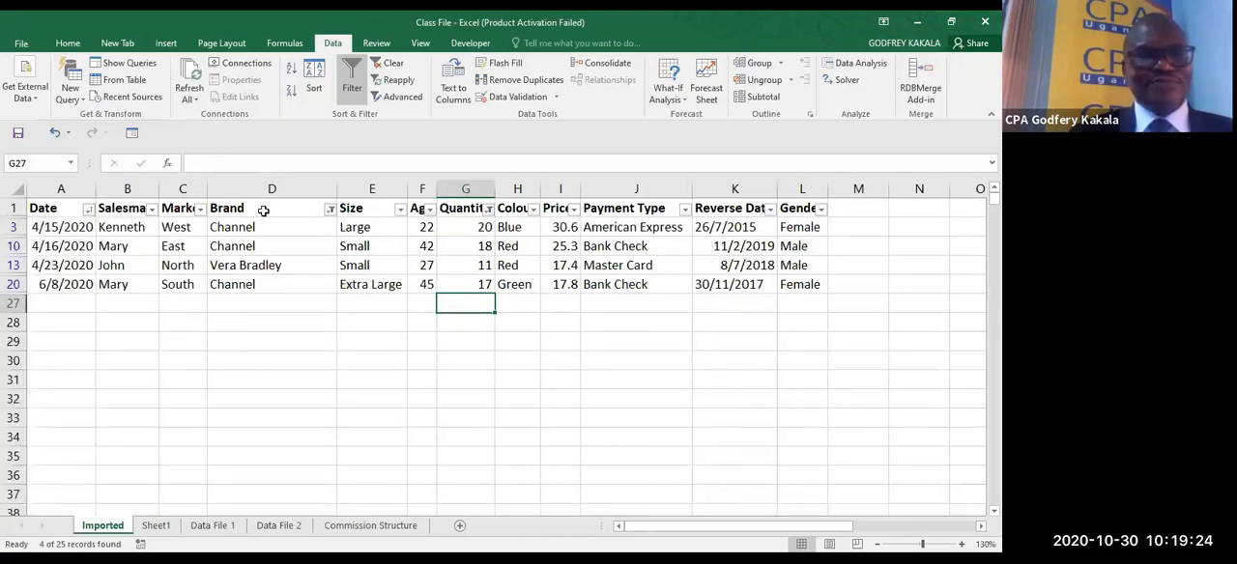
# - Sort the date-ordered filtered records by Brand from Z to A
pyautogui.click(331, 212)
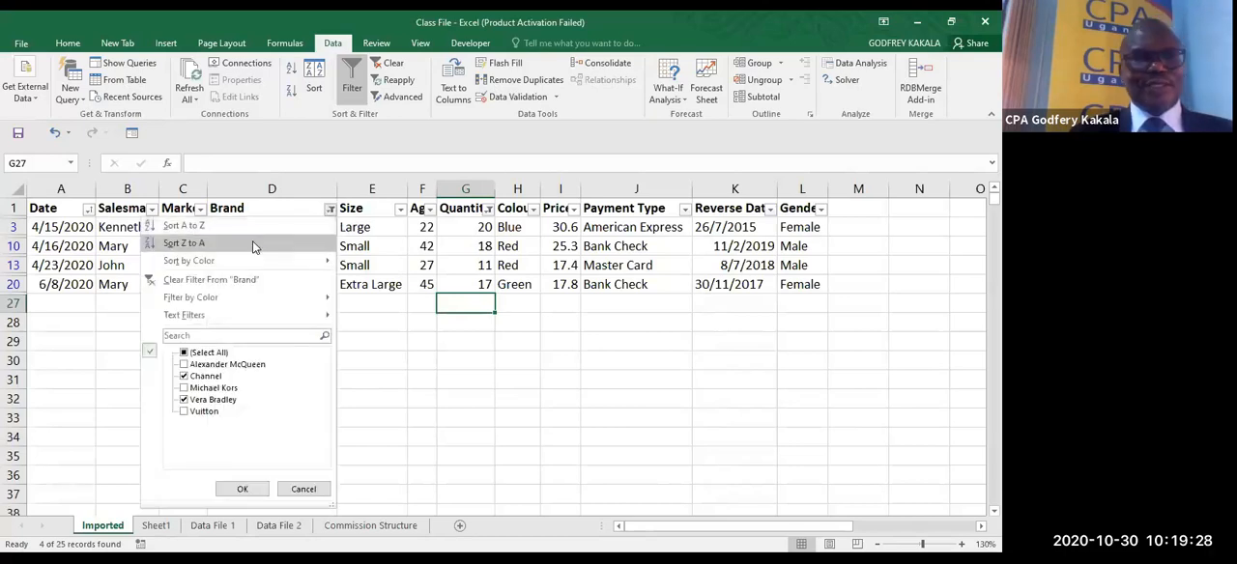
pyautogui.click(252, 240)
pyautogui.click(372, 341)
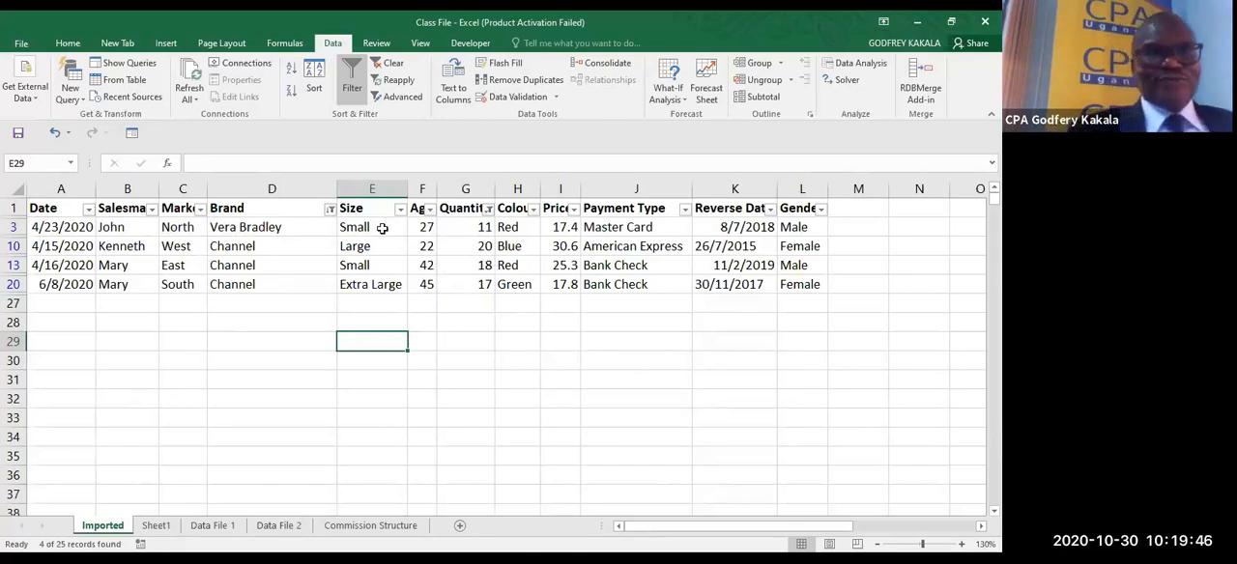
pyautogui.click(362, 266)
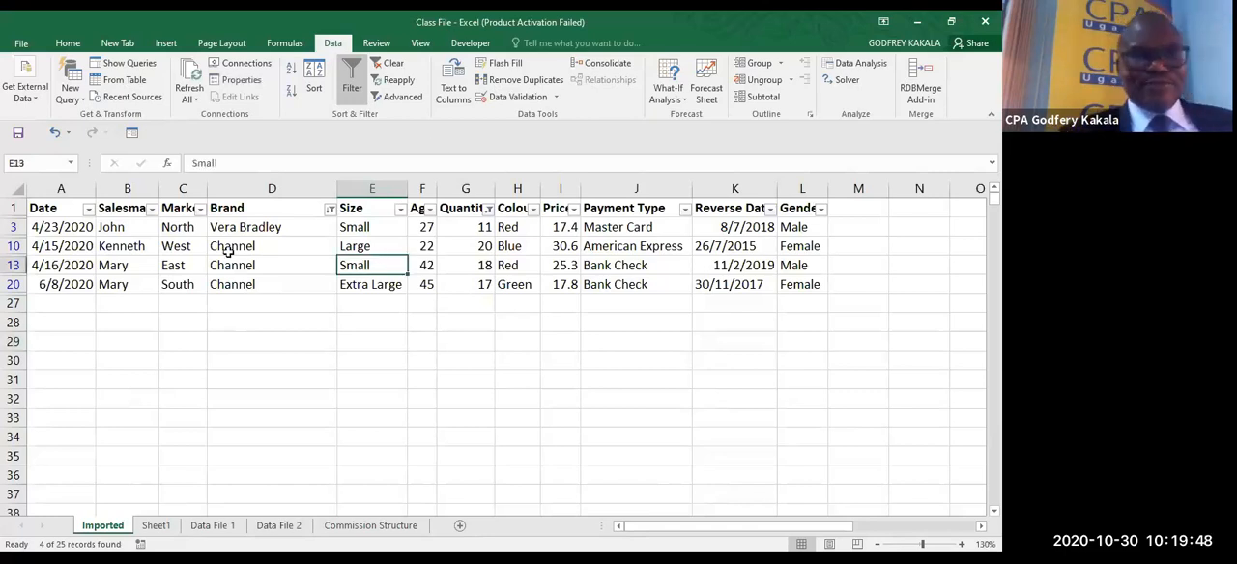
# - Copy the filtered records with their headers to Sheet1 starting at cell A7, and autofit column A's width
pyautogui.moveTo(53, 208); pyautogui.dragTo(794, 282)
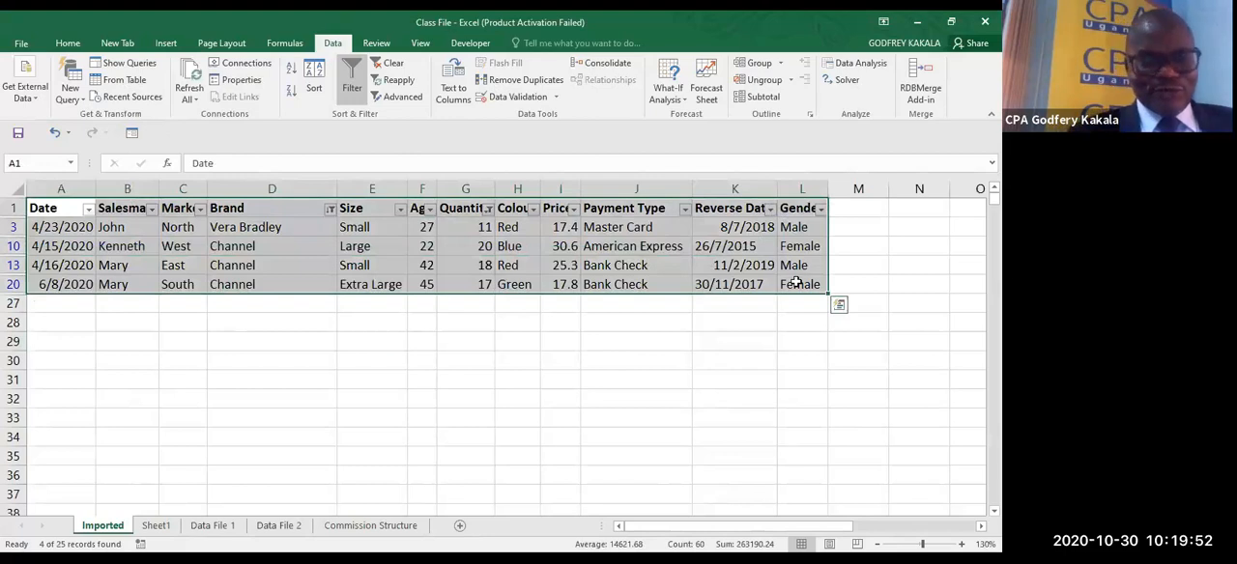
pyautogui.hotkey('ctrl', 'c')
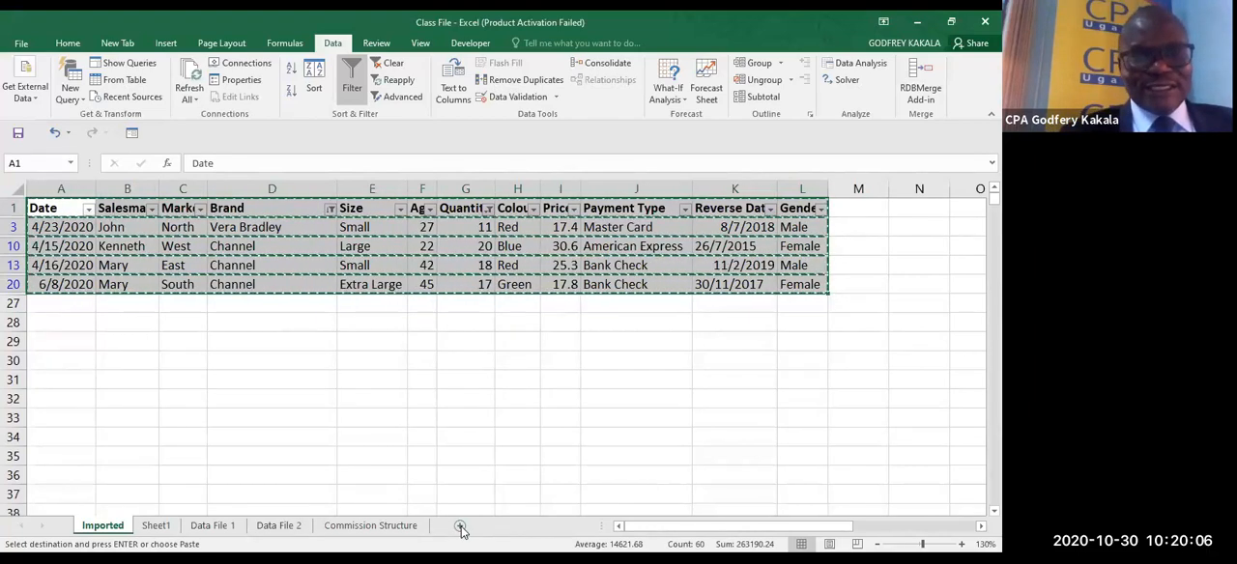
pyautogui.click(159, 527)
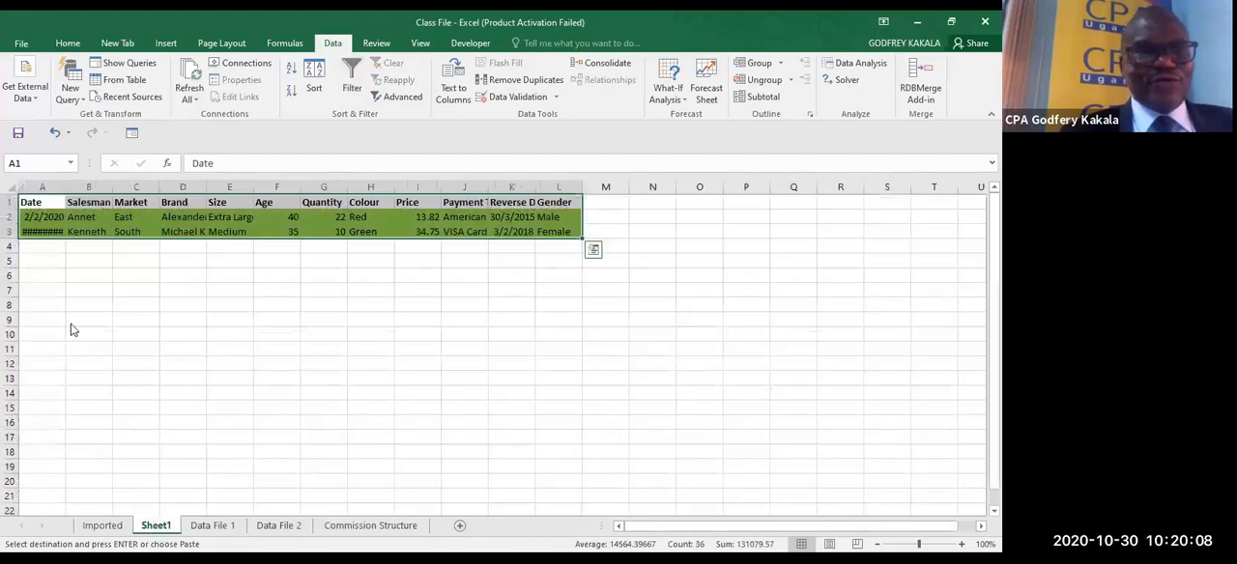
pyautogui.click(49, 294)
pyautogui.hotkey('ctrl', 'v')
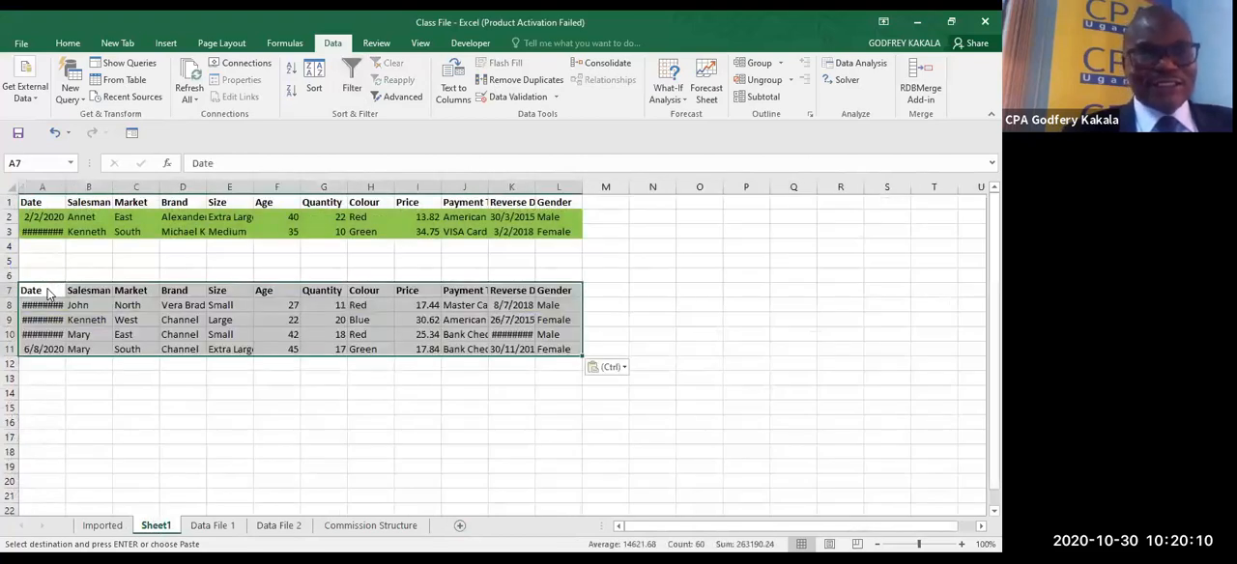
pyautogui.doubleClick(63, 193)
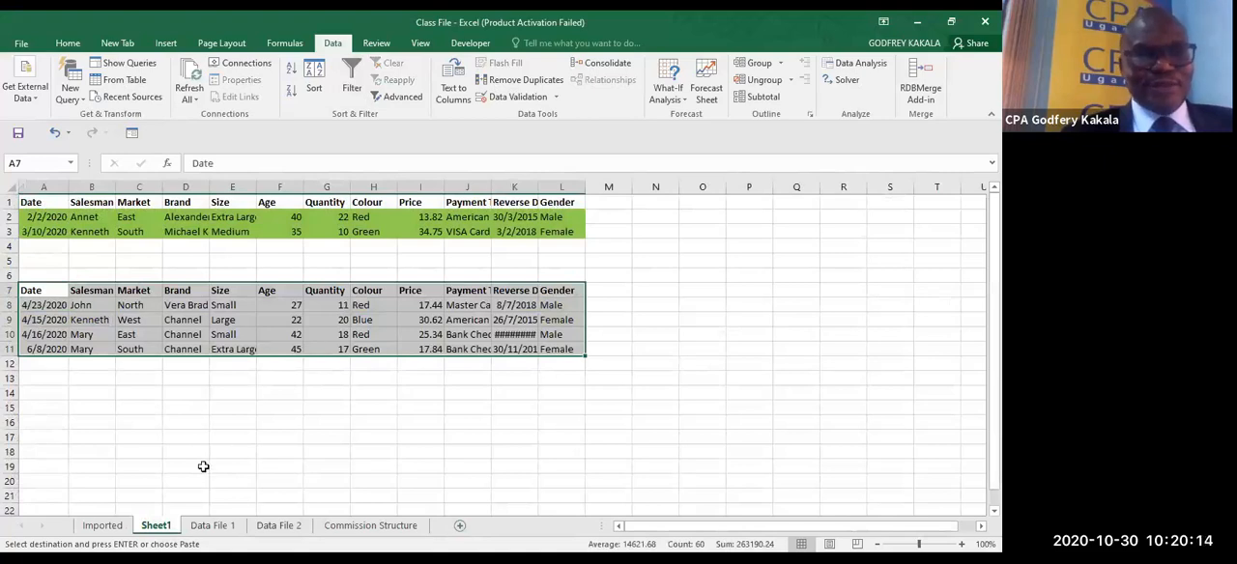
# - On the Imported worksheet, select only the visible cells of the filtered records, including their headers
pyautogui.click(102, 525)
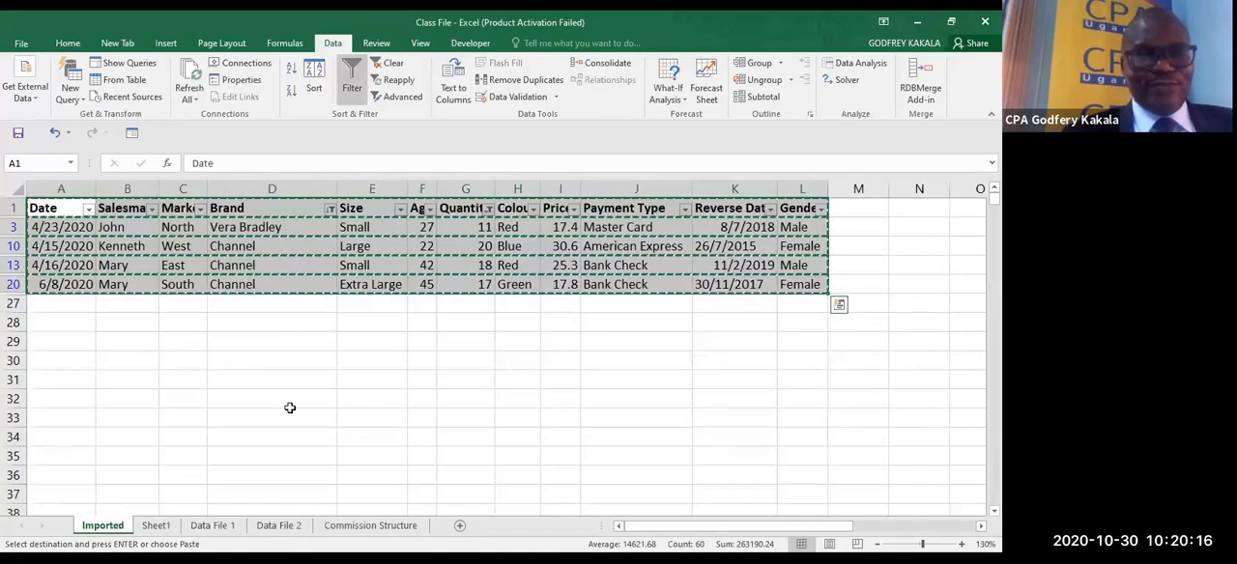
pyautogui.press('Escape')
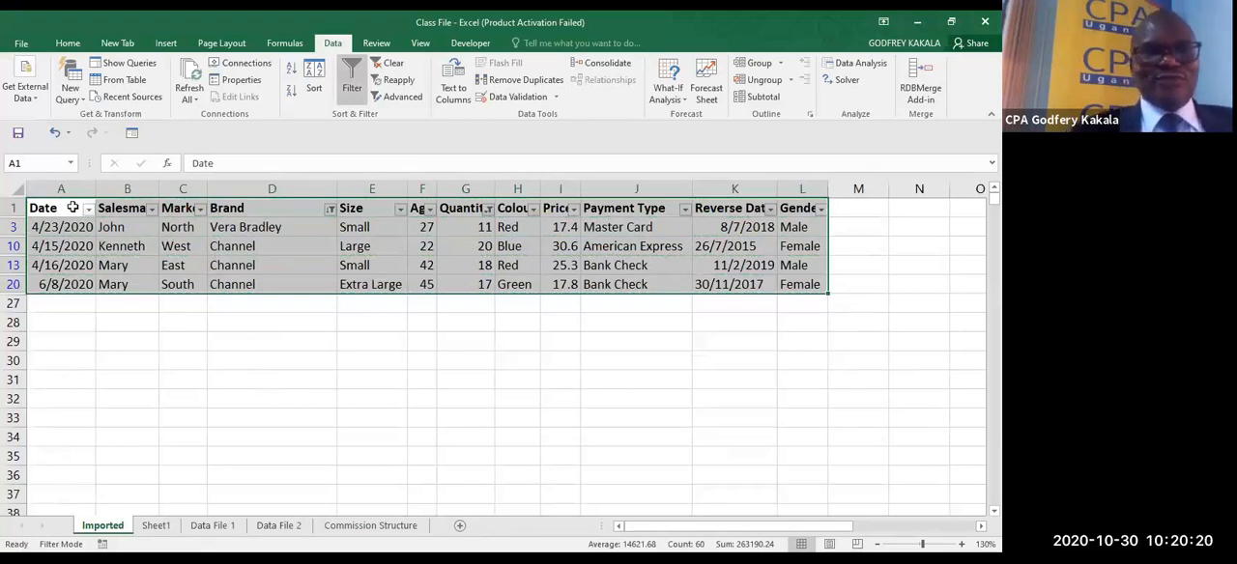
pyautogui.moveTo(64, 206); pyautogui.dragTo(793, 284)
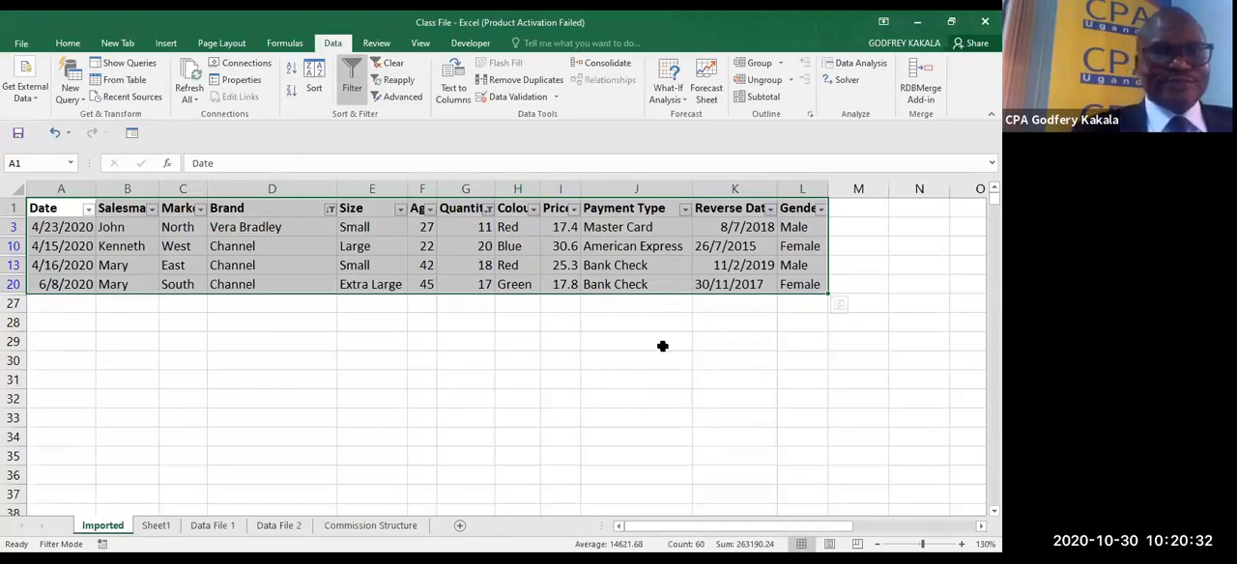
pyautogui.hotkey('ctrl', 'g')
pyautogui.click(158, 413)
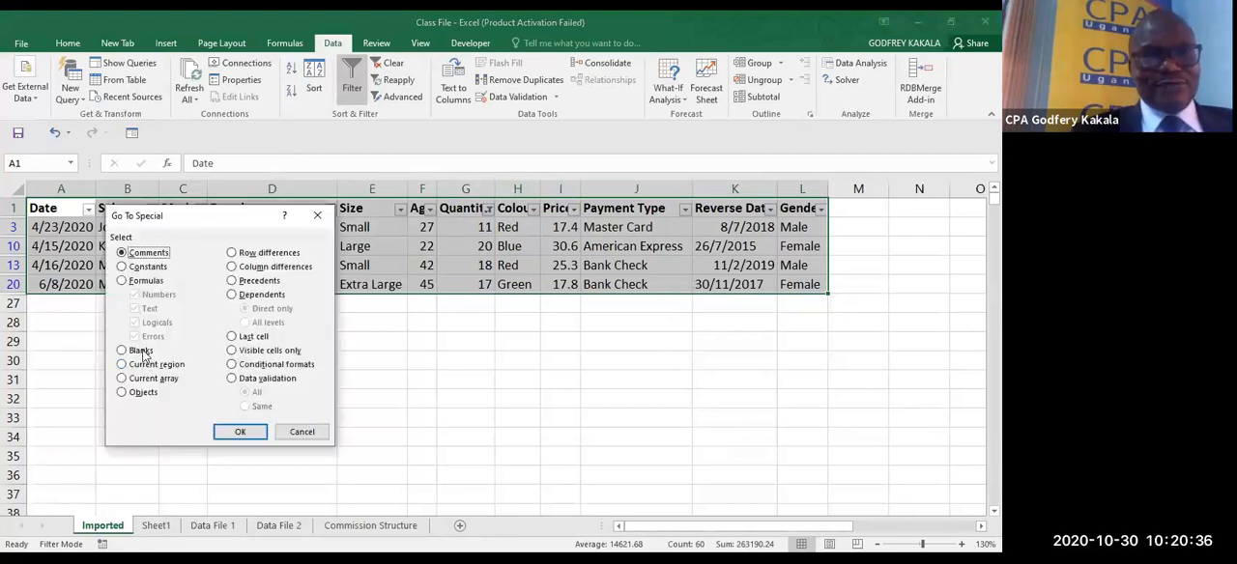
pyautogui.click(257, 353)
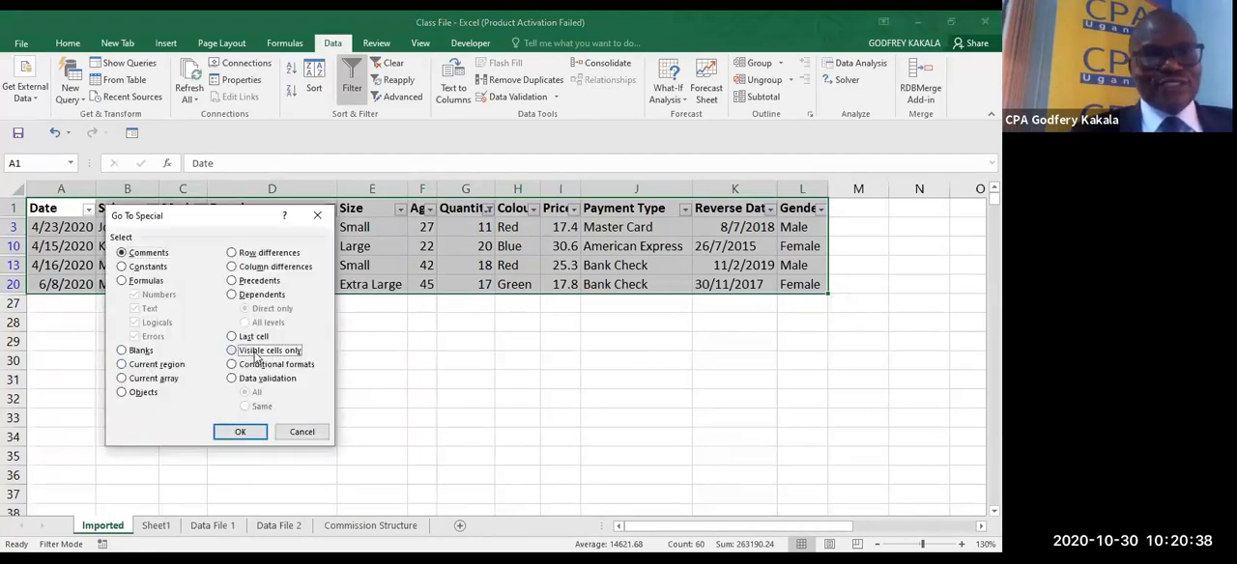
pyautogui.click(241, 432)
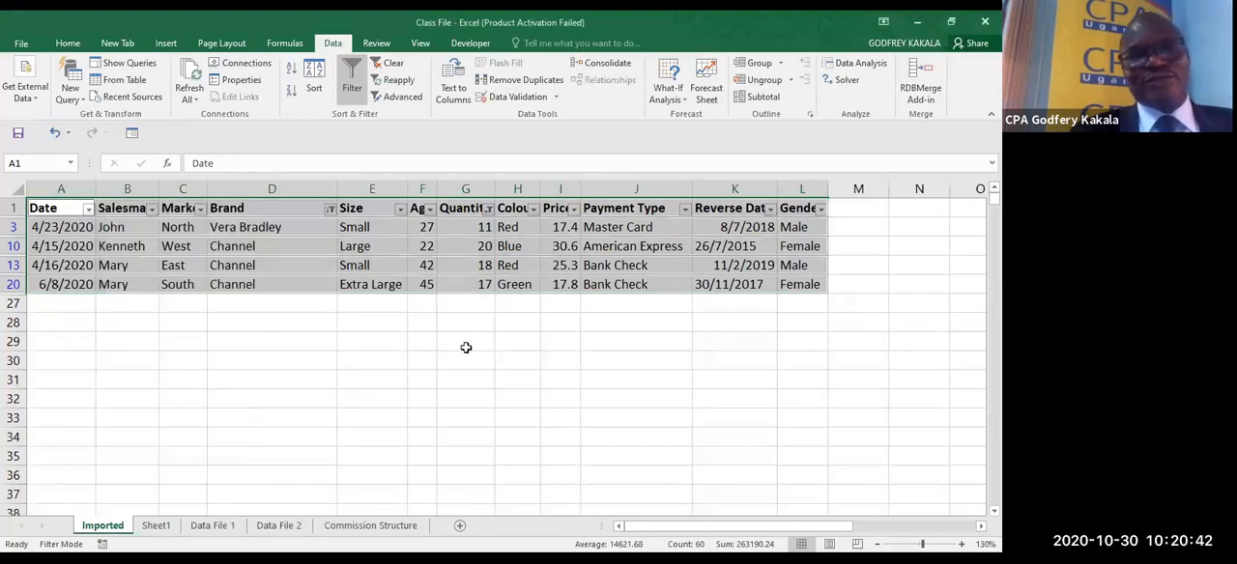
# - Copy the selected visible cells to Sheet1 starting at cell A13
pyautogui.hotkey('ctrl', 'c')
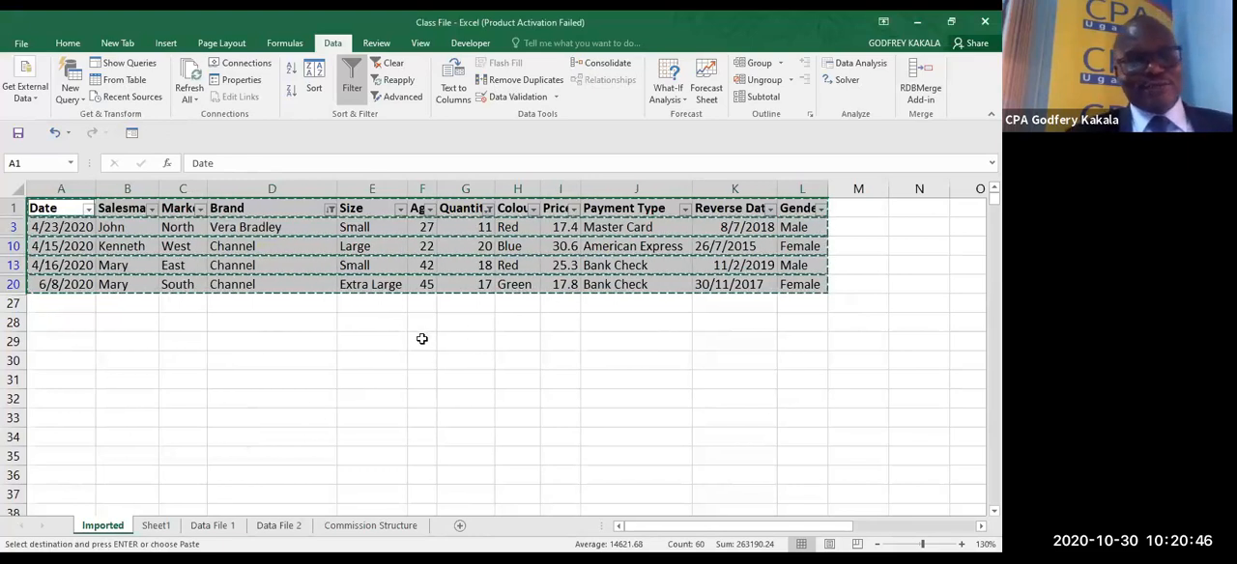
pyautogui.click(156, 524)
pyautogui.hotkey('ctrl', 'v')
pyautogui.click(41, 383)
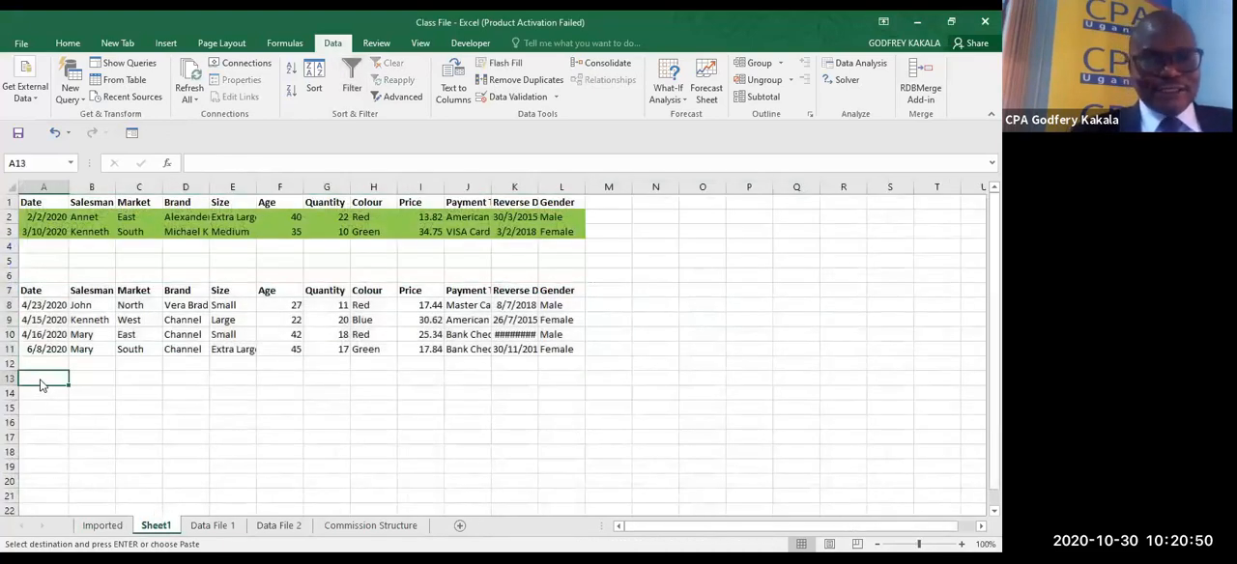
pyautogui.hotkey('ctrl', 'v')
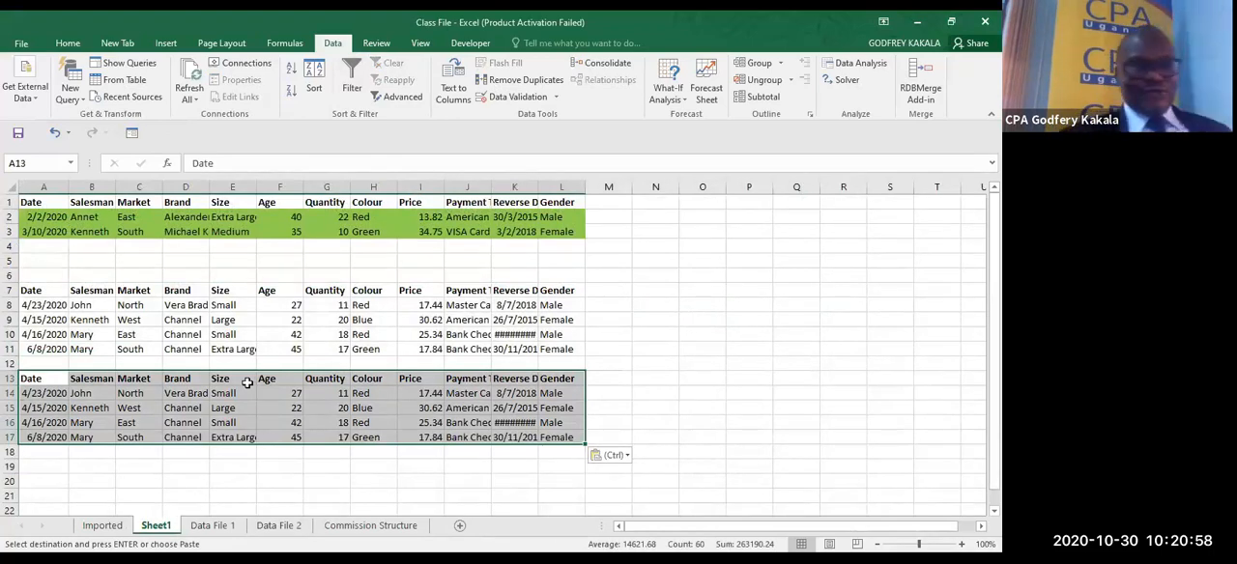
# - Return to the Imported worksheet and turn off filtering for the data
pyautogui.click(115, 528)
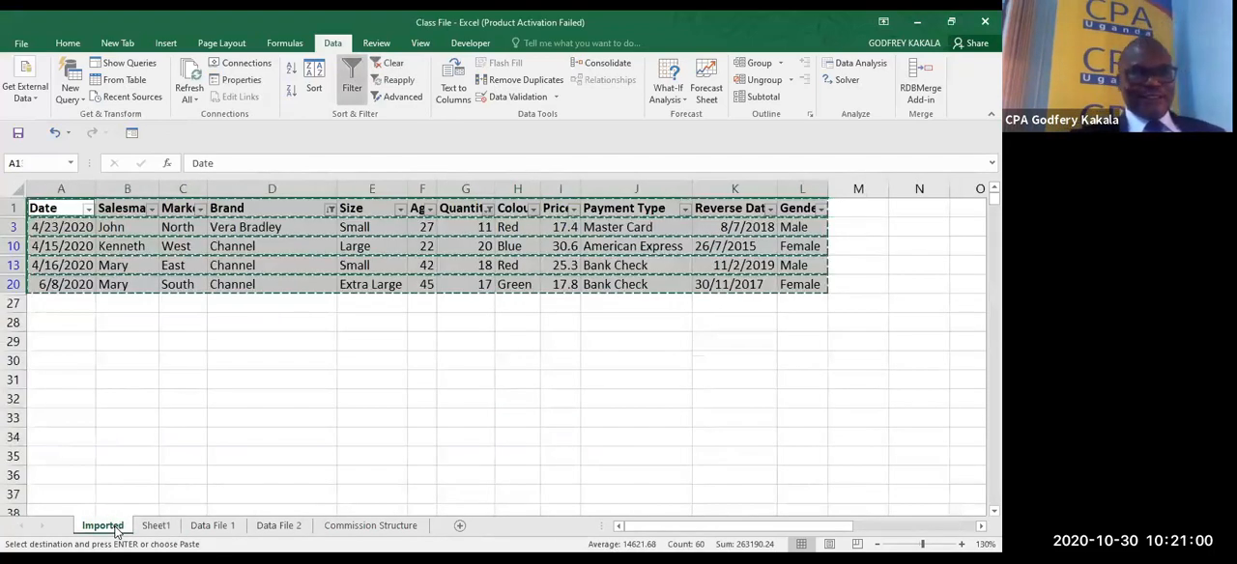
pyautogui.click(378, 254)
pyautogui.hotkey('ctrl', 'shift', 'l')
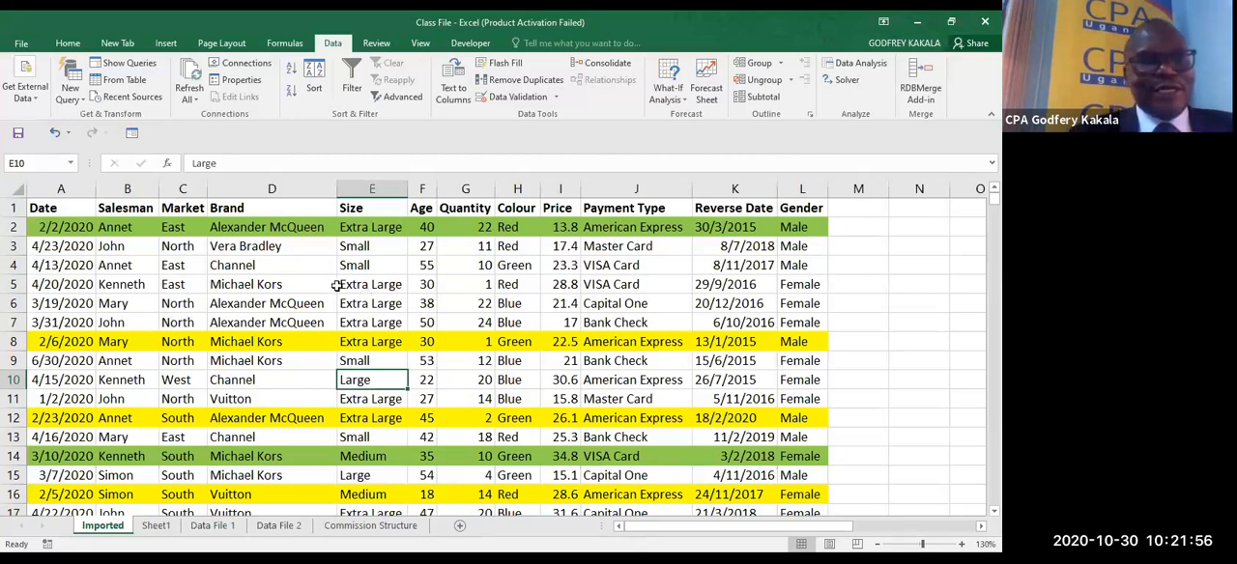
# - Sort all records on the Imported worksheet by Market from A to Z
pyautogui.click(169, 277)
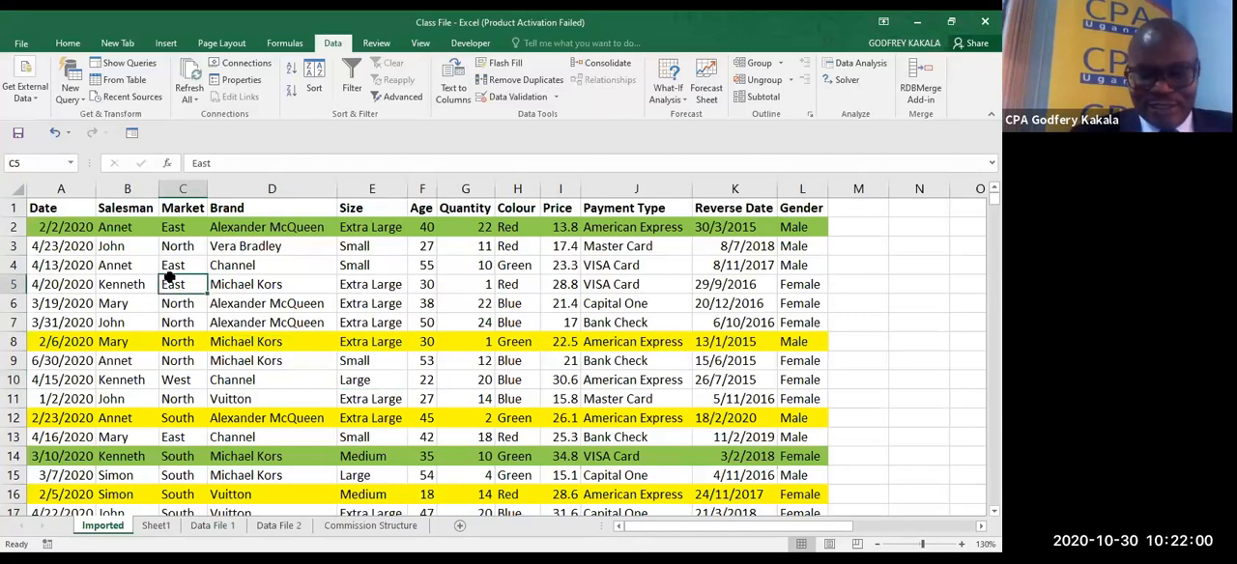
pyautogui.rightClick(169, 277)
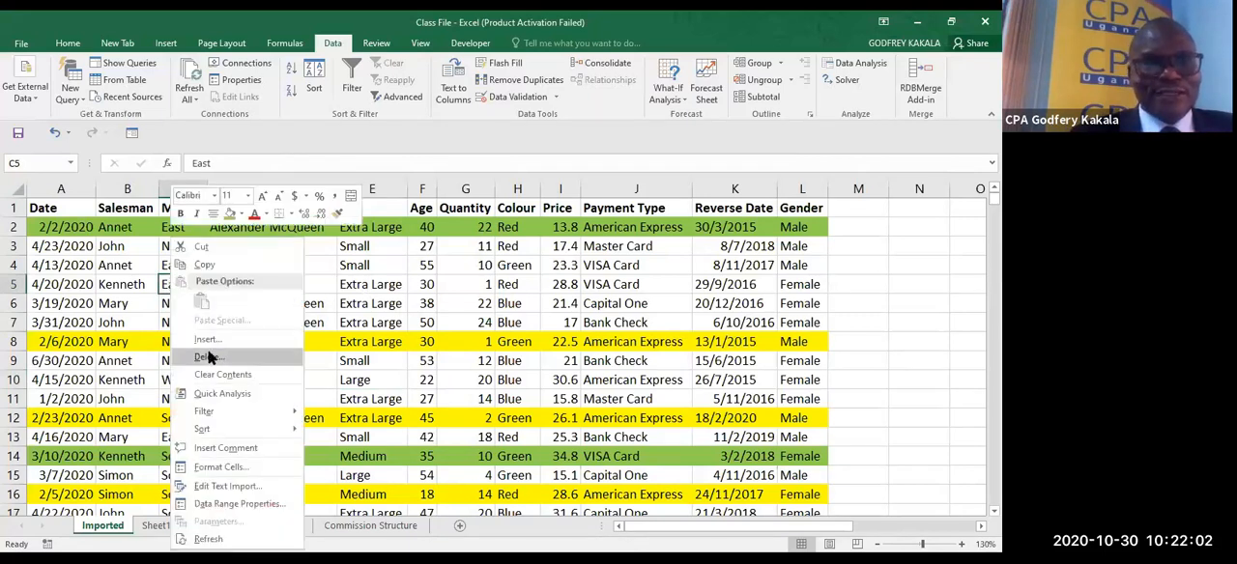
pyautogui.moveTo(217, 437)
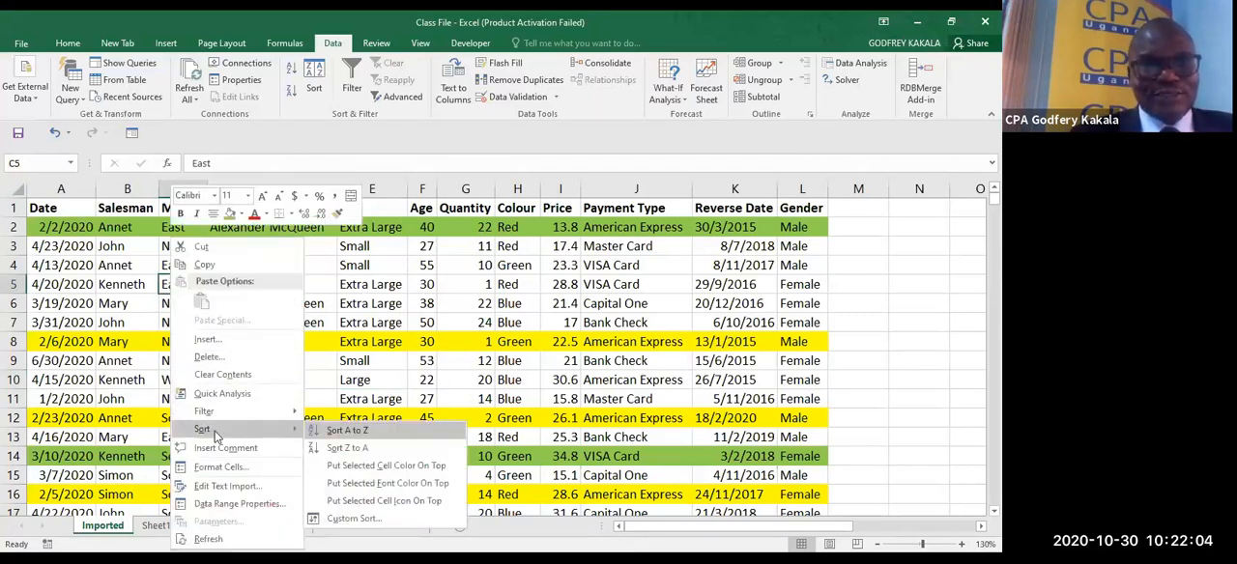
pyautogui.click(348, 432)
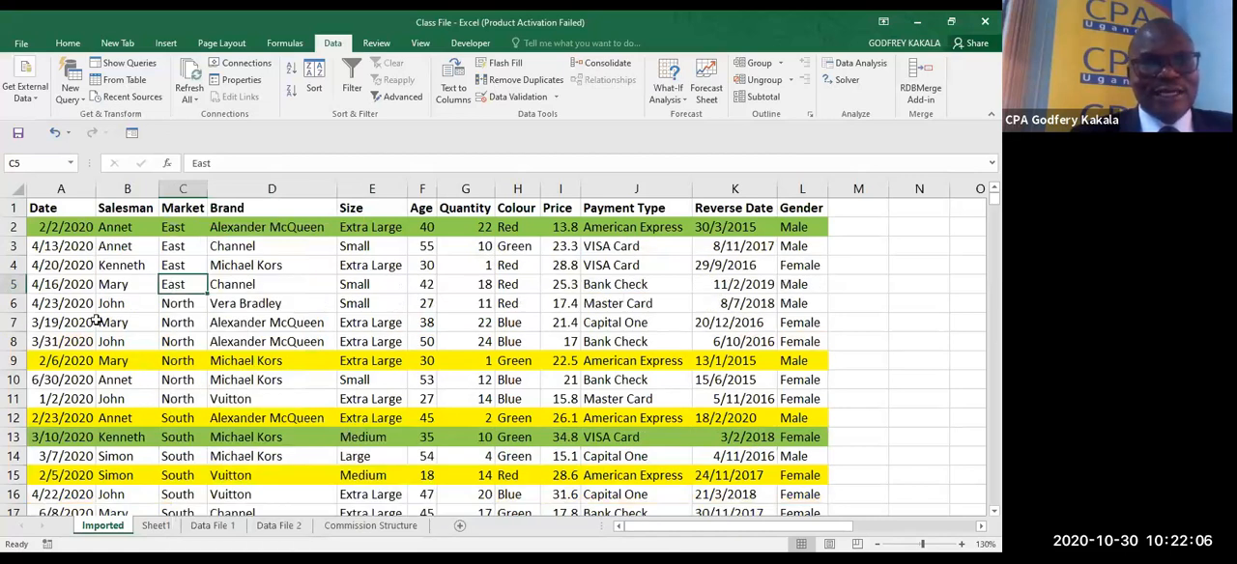
# - Insert a blank row above the first North record in row 6, and delete it again
pyautogui.click(14, 304)
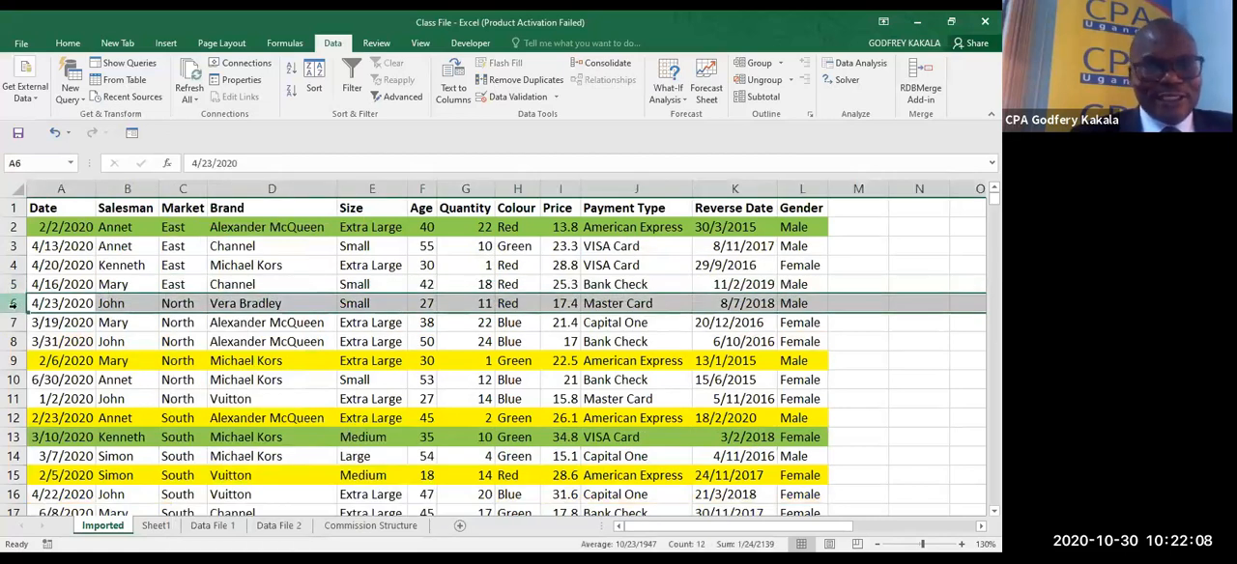
pyautogui.hotkey('ctrl', 'shift', '+')
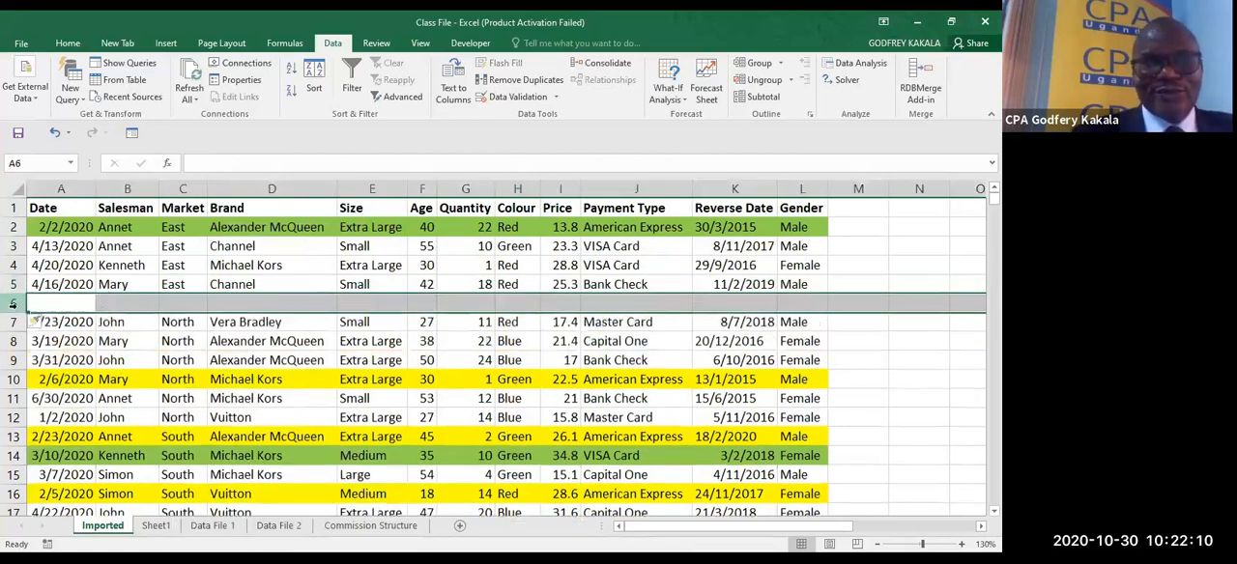
pyautogui.click(478, 299)
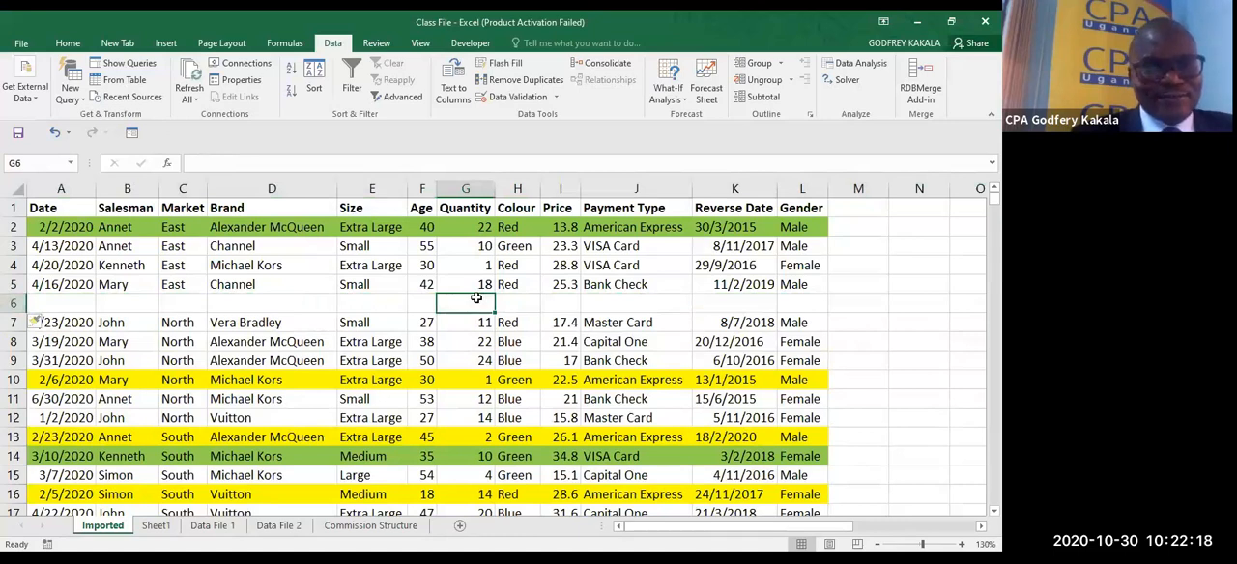
pyautogui.click(14, 303)
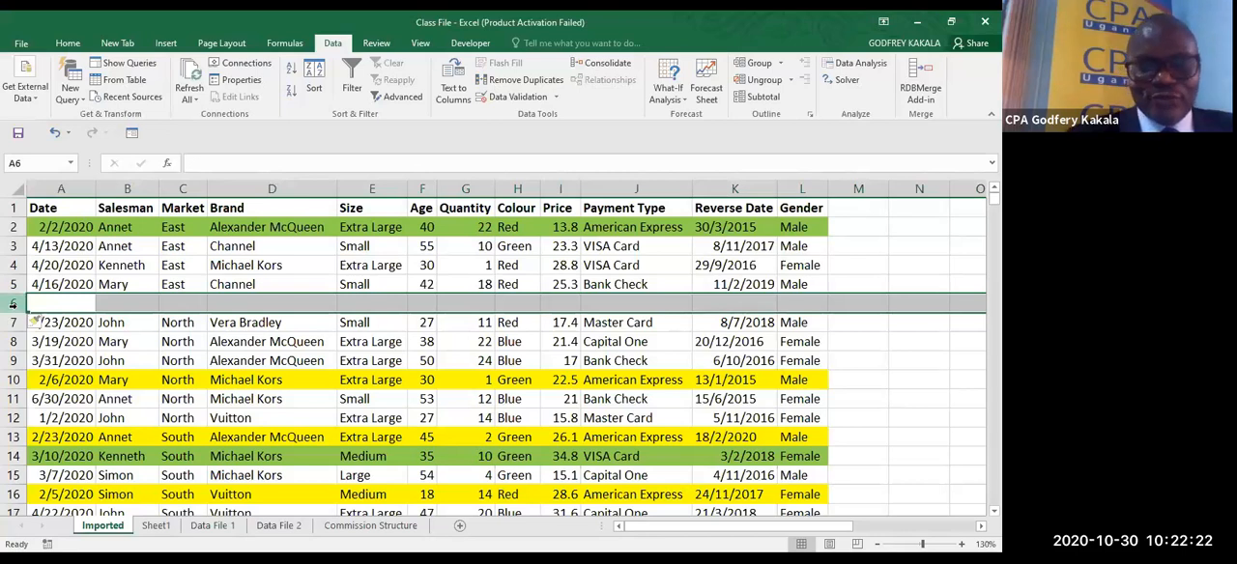
pyautogui.hotkey('ctrl', '-')
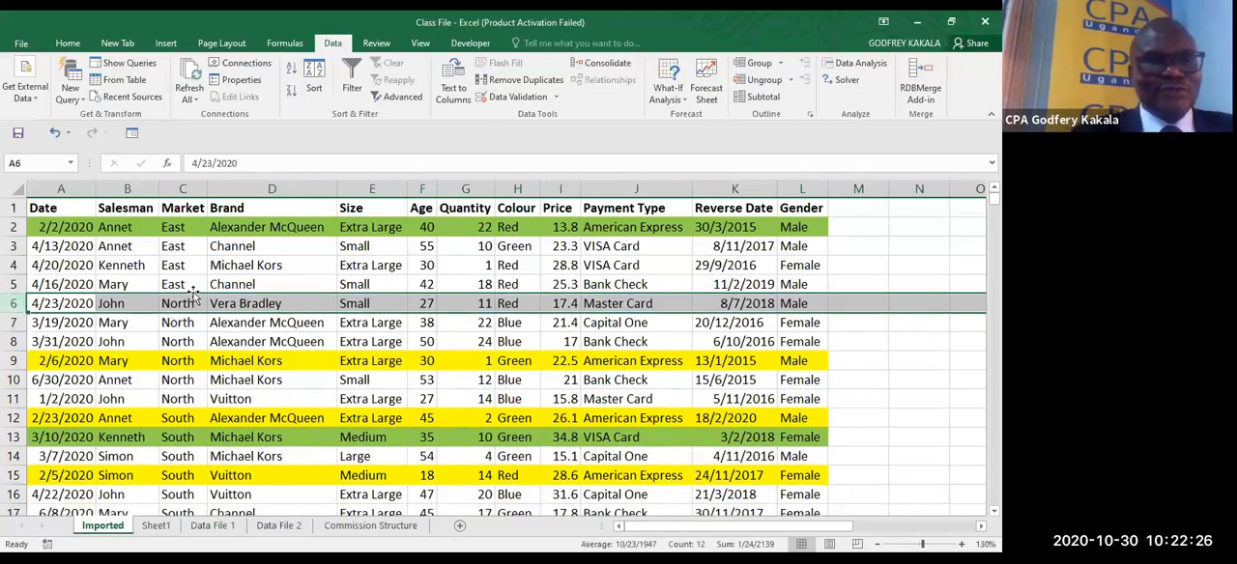
# - Reapply the A to Z sort on the Market column
pyautogui.click(169, 248)
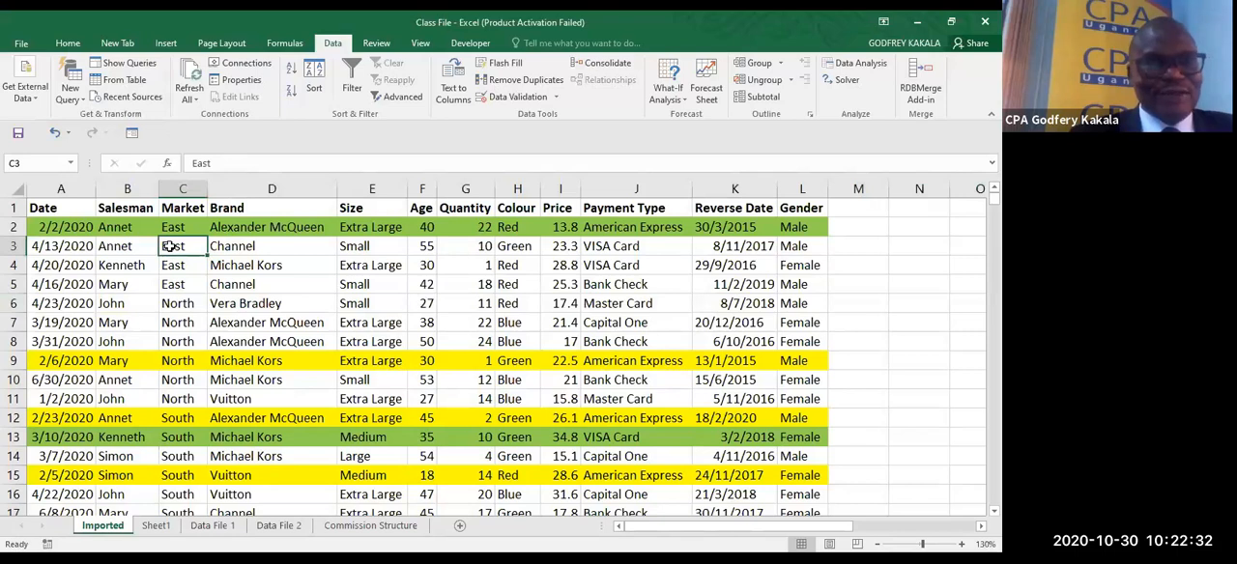
pyautogui.rightClick(170, 247)
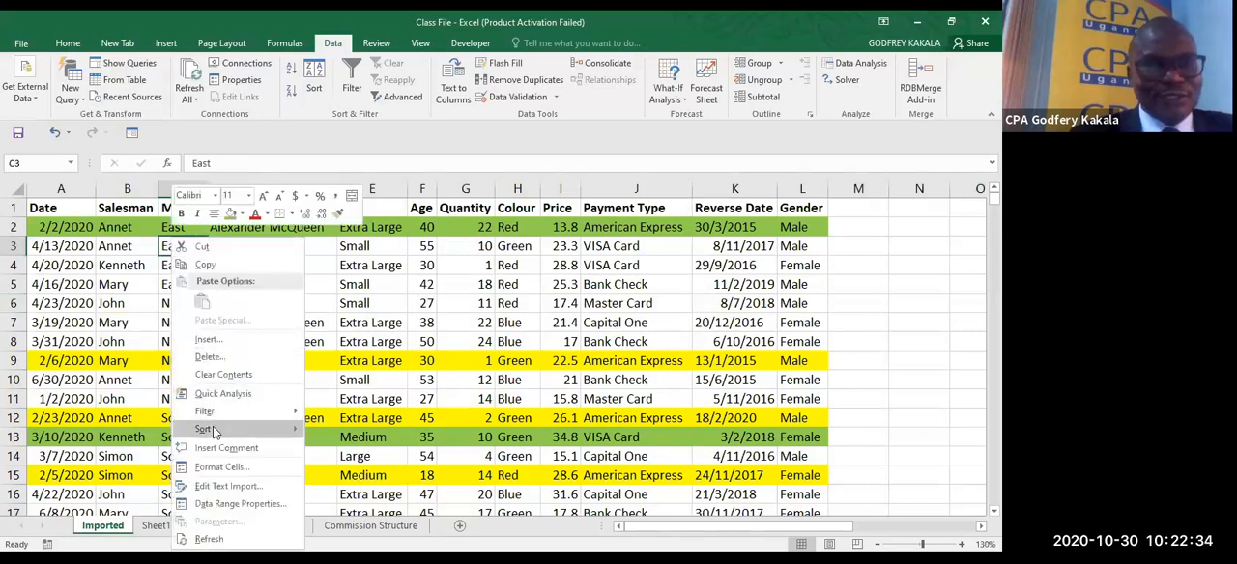
pyautogui.moveTo(213, 431)
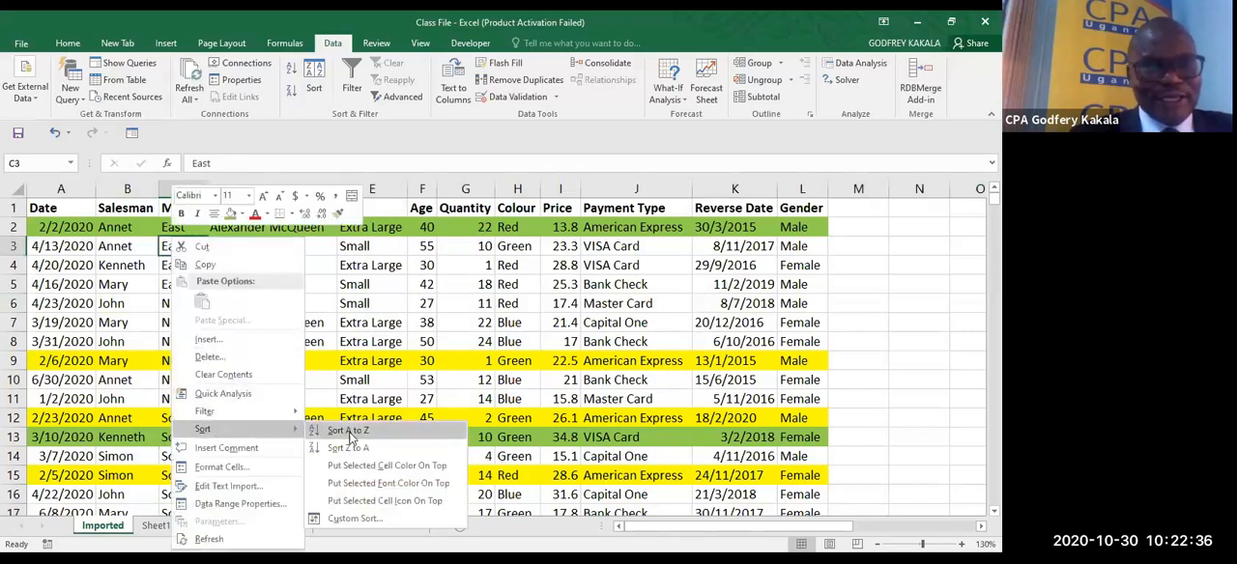
pyautogui.click(348, 432)
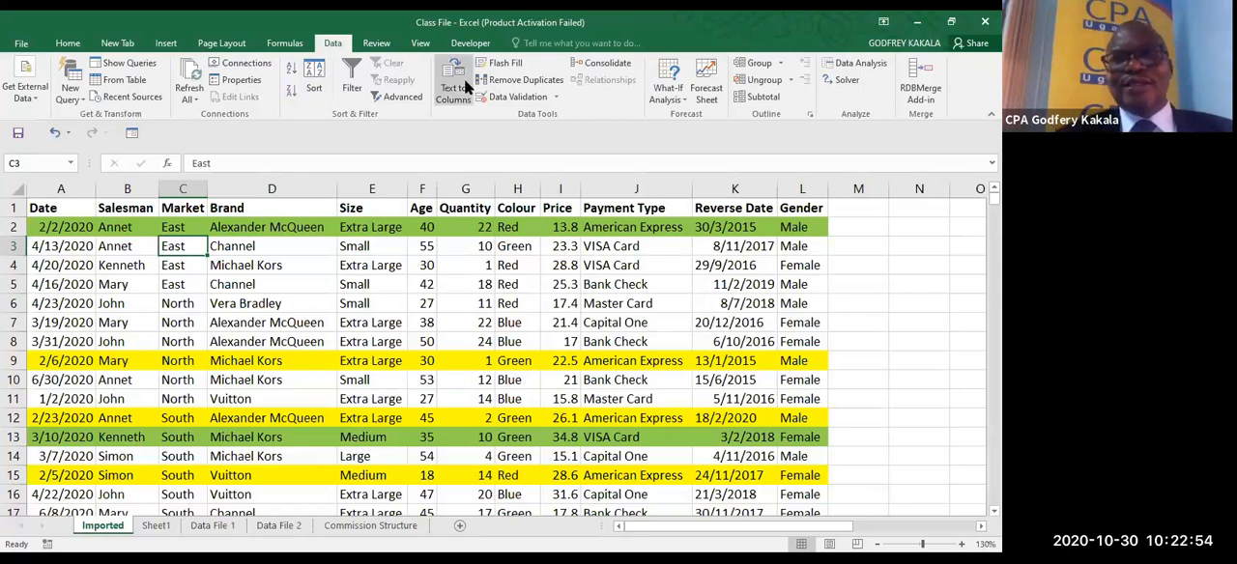
# - Set up a subtotal at each change in Market using the Sum function
pyautogui.click(770, 100)
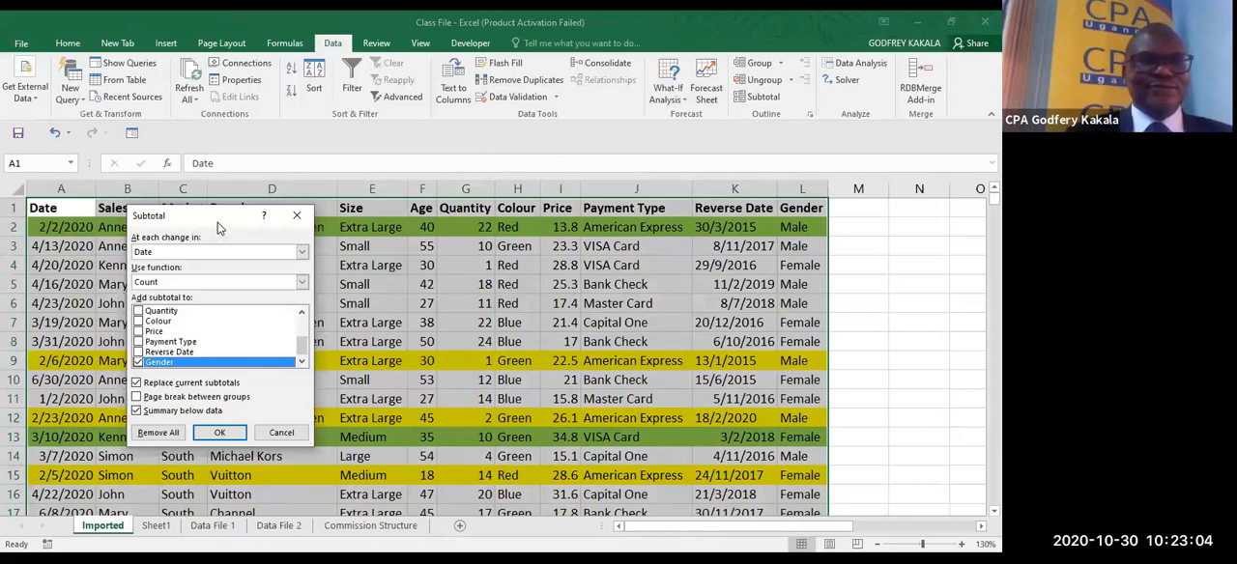
pyautogui.moveTo(218, 228); pyautogui.dragTo(551, 158)
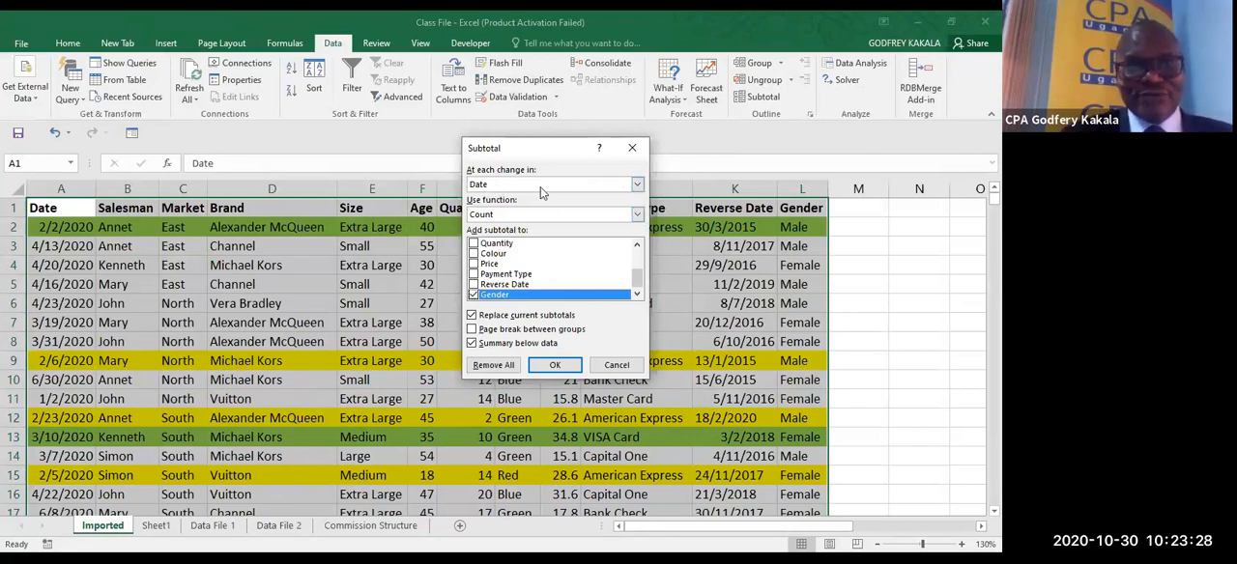
pyautogui.click(638, 185)
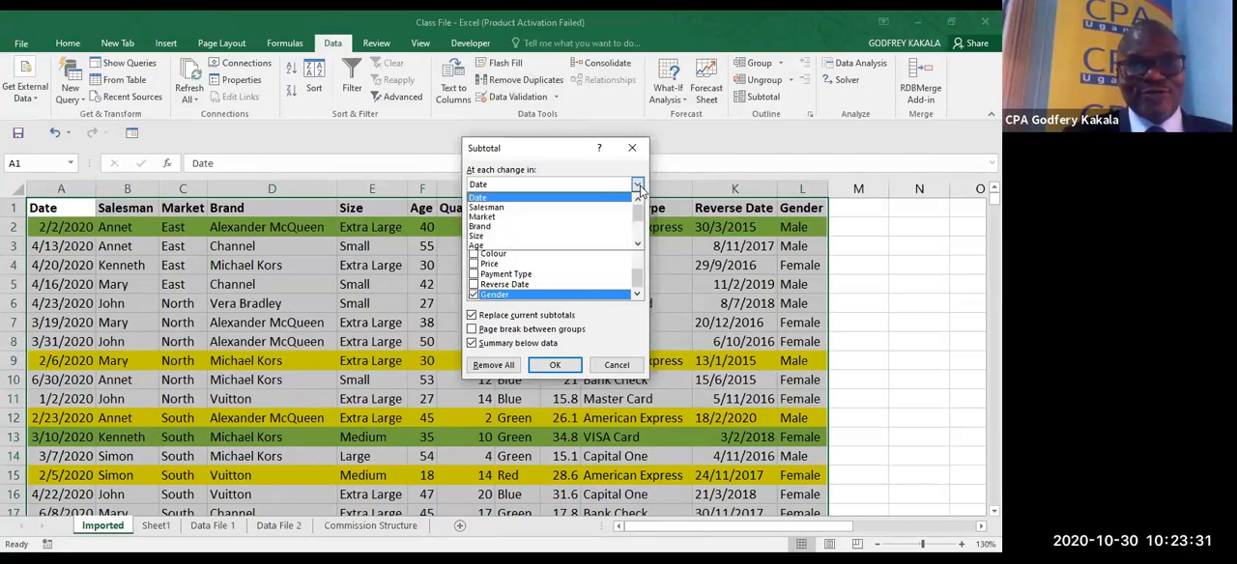
pyautogui.click(591, 217)
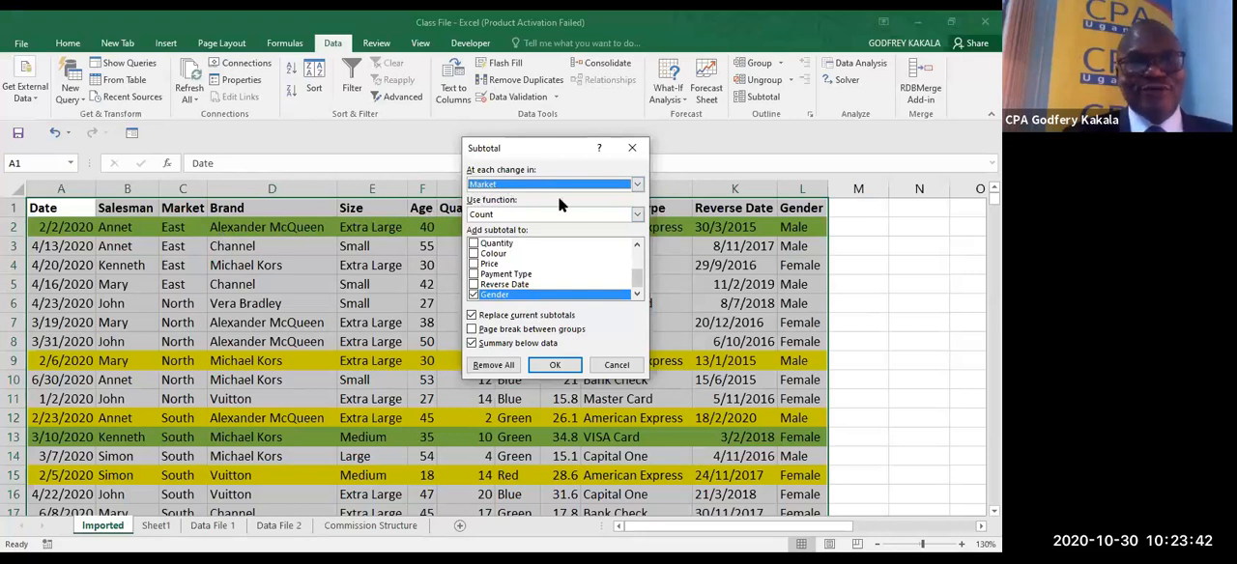
pyautogui.click(638, 217)
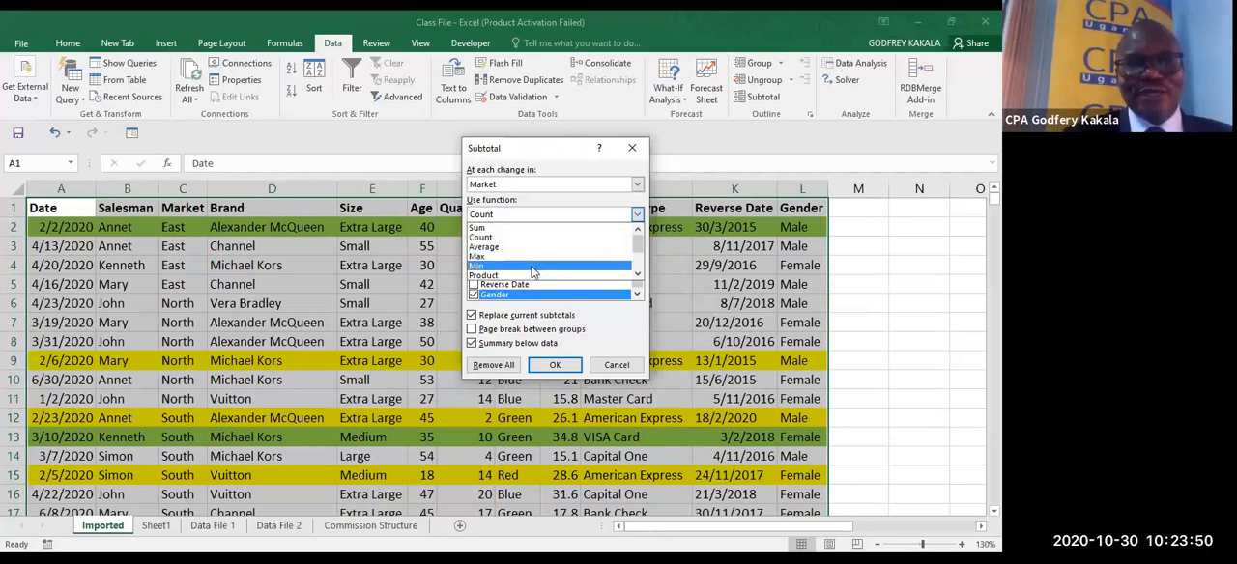
pyautogui.click(639, 274)
pyautogui.click(639, 275)
pyautogui.click(639, 275)
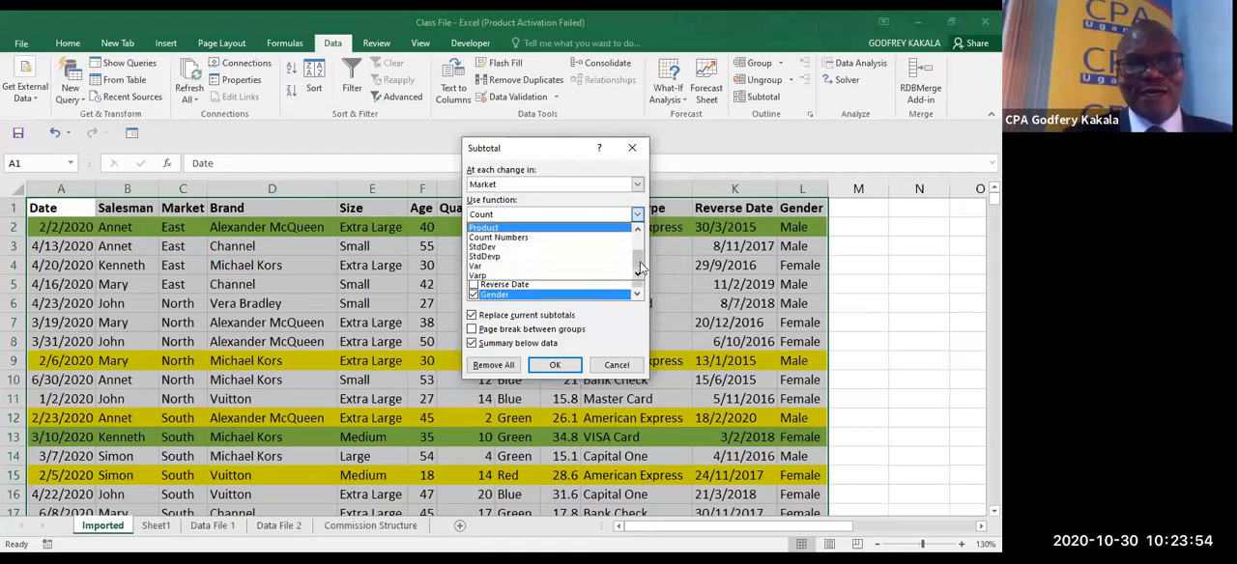
pyautogui.click(639, 242)
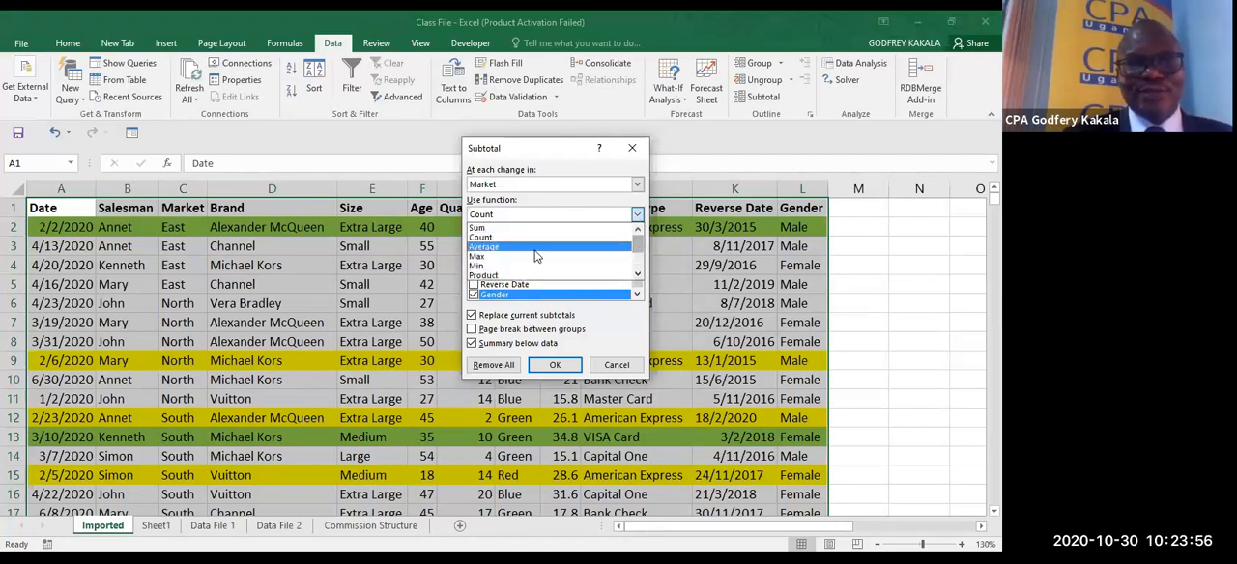
pyautogui.click(497, 229)
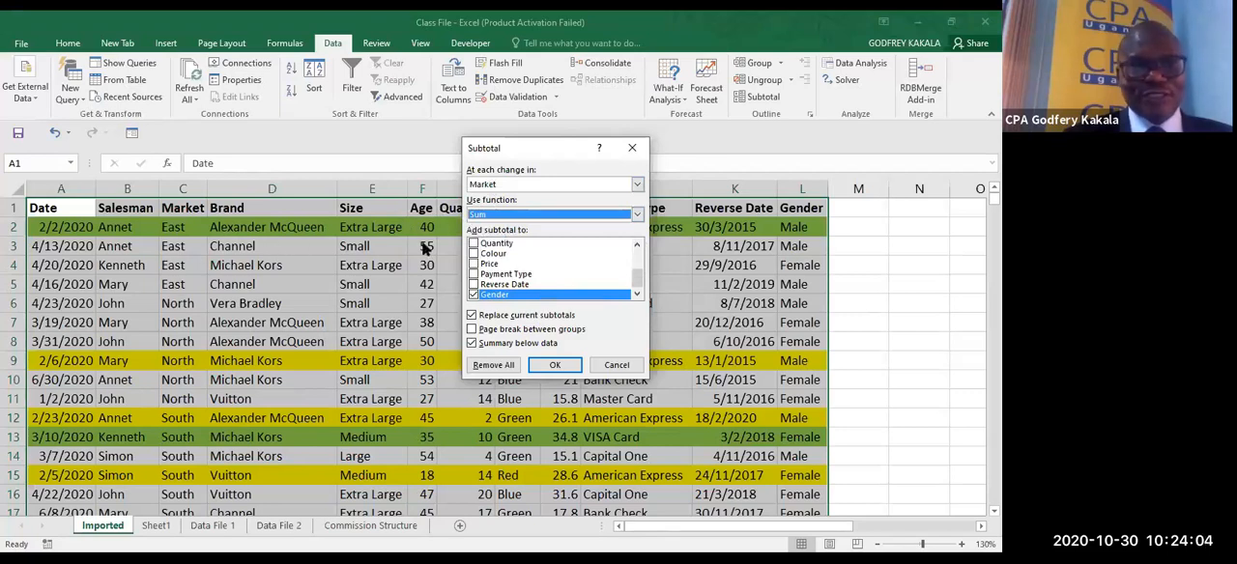
# - Add the subtotal to Quantity instead of Gender, and apply it to the records
pyautogui.click(474, 295)
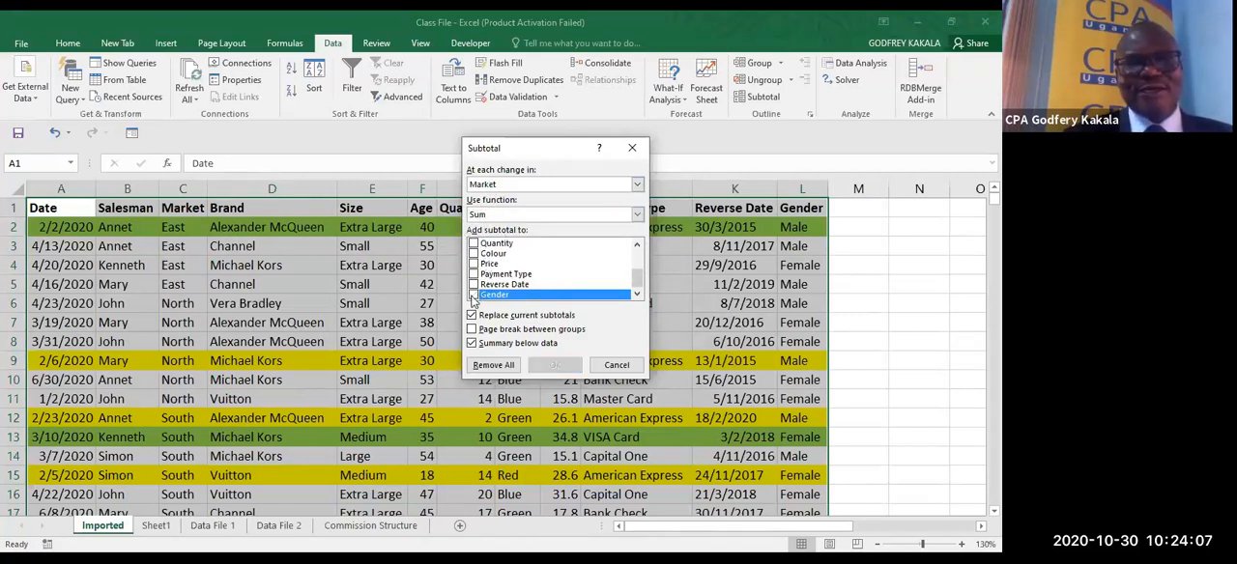
pyautogui.click(474, 244)
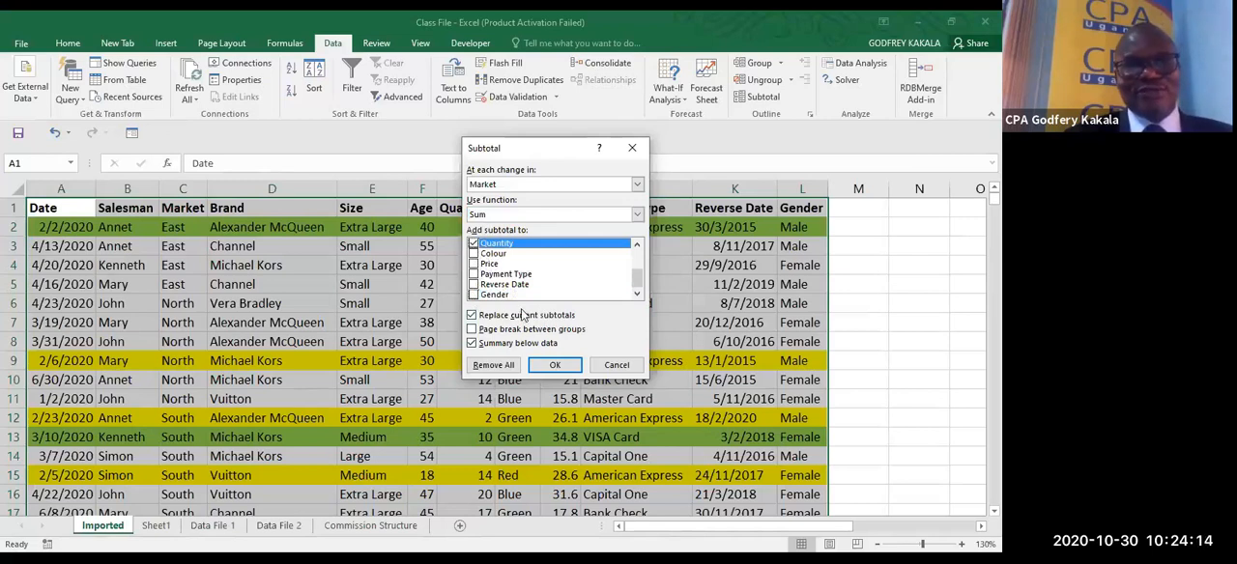
pyautogui.click(556, 364)
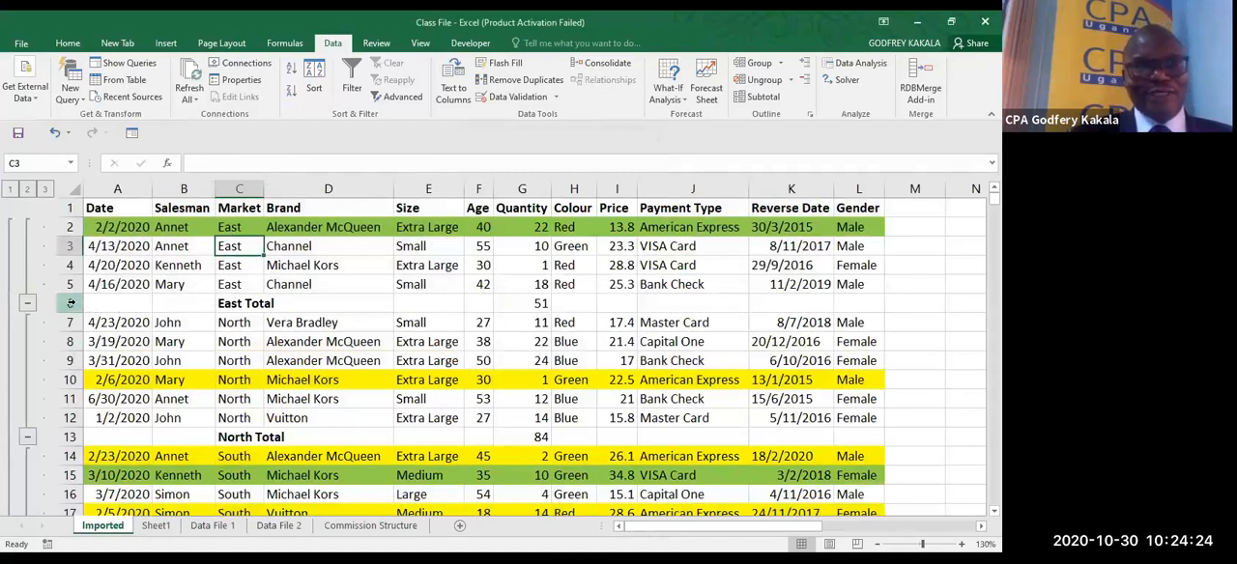
# - Inspect the East and North total rows and the subtotal formulas behind their Quantity values
pyautogui.click(230, 304)
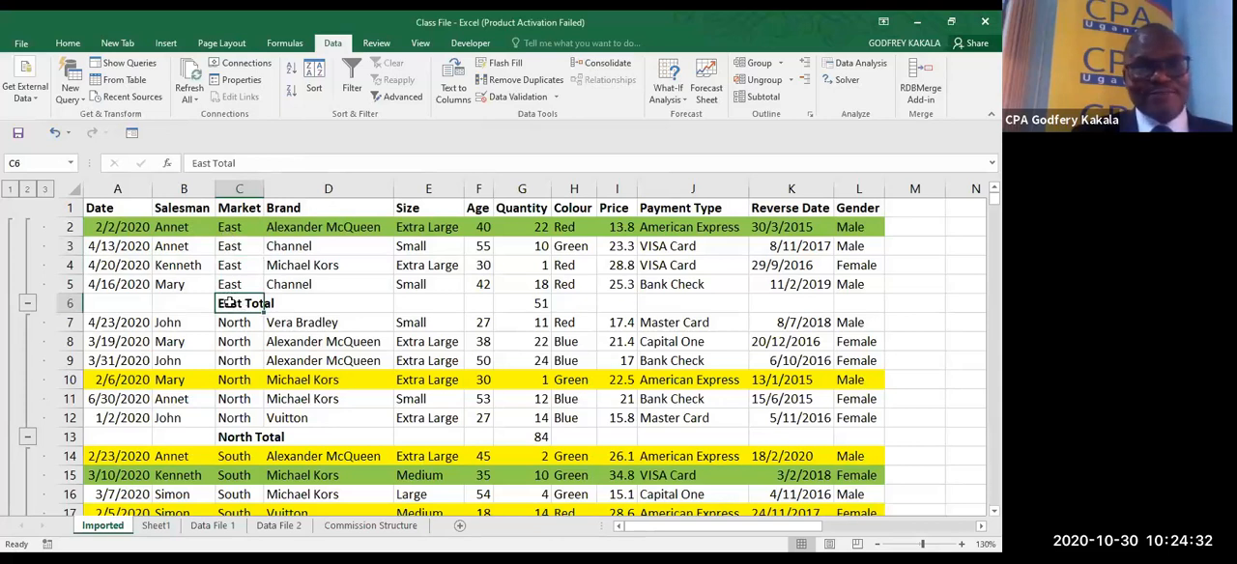
pyautogui.click(536, 304)
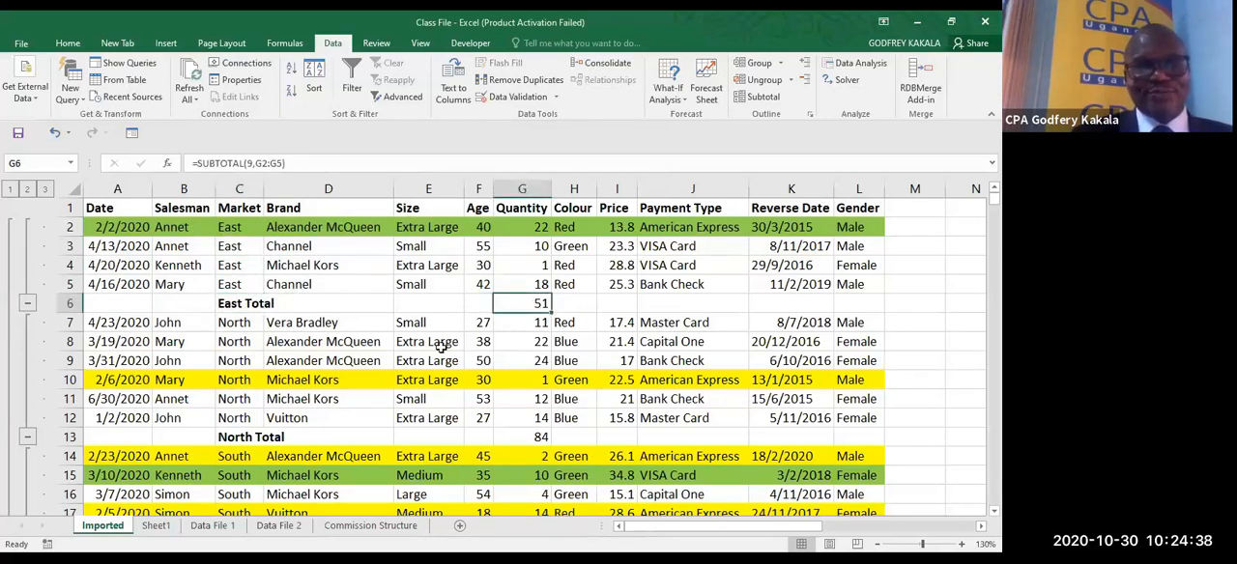
pyautogui.click(243, 436)
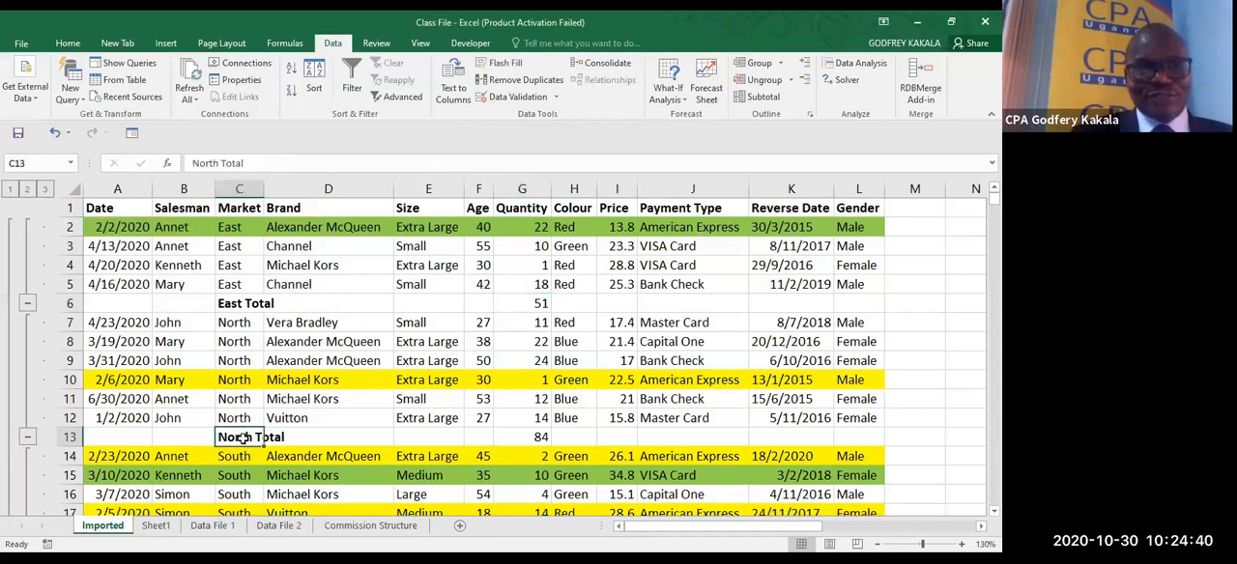
pyautogui.click(534, 437)
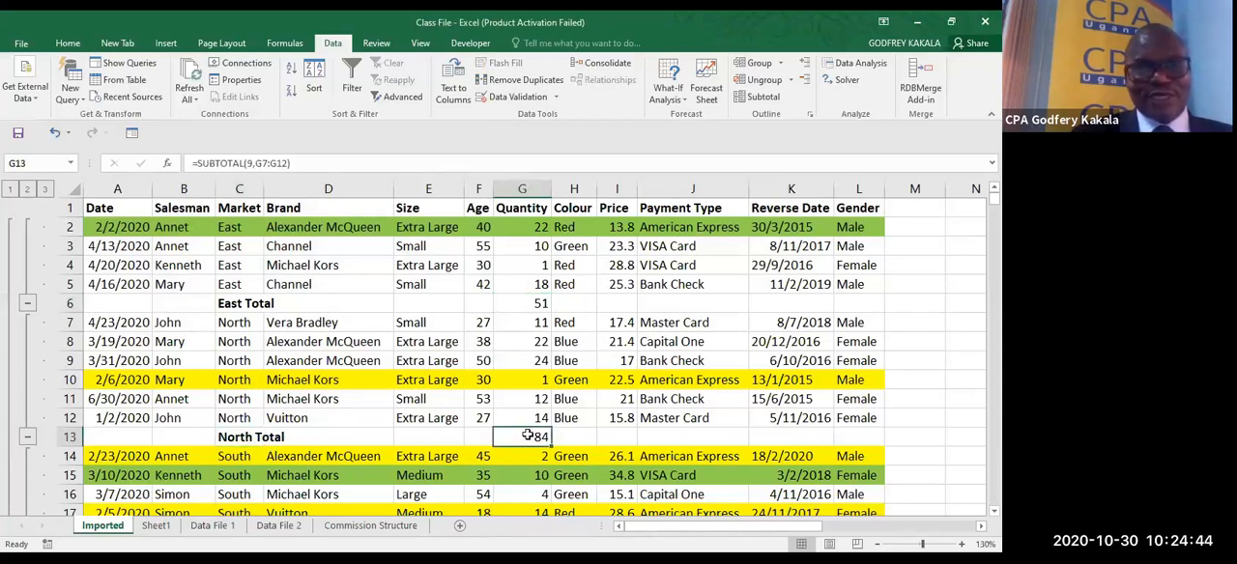
pyautogui.doubleClick(526, 435)
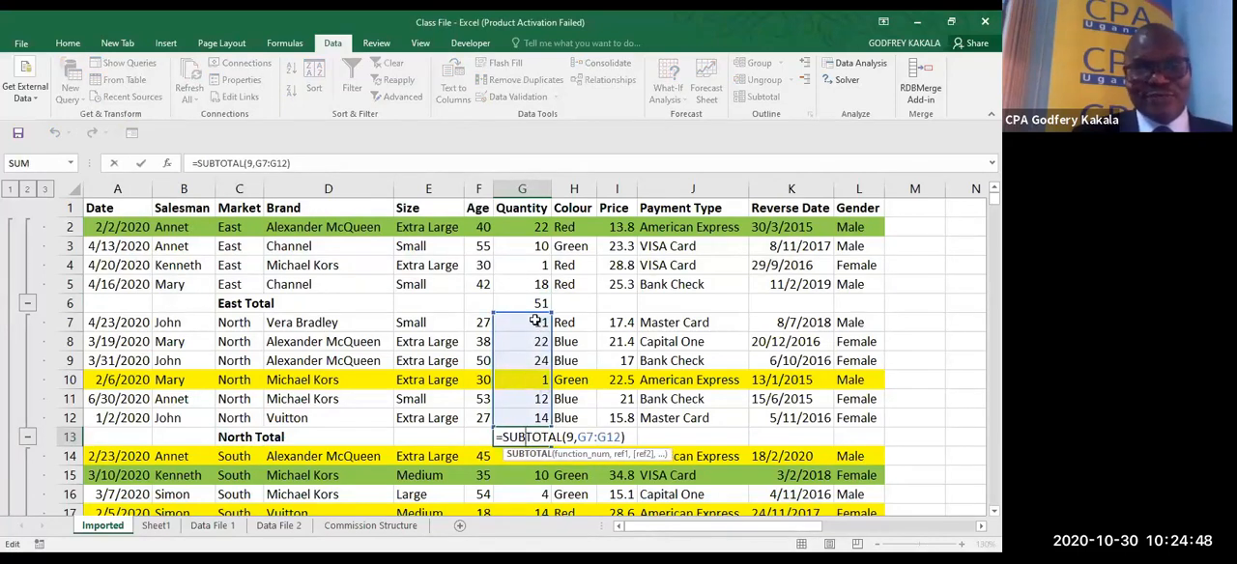
pyautogui.press('Escape')
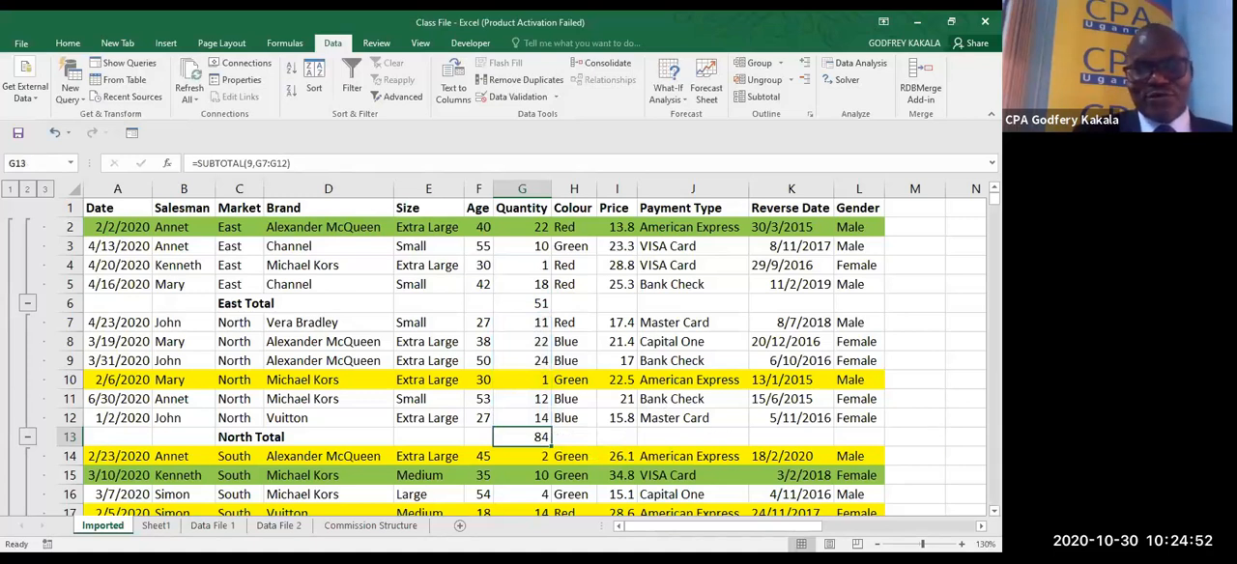
# - Check the subtotal formulas of the West Total and Grand Total in the Quantity column
pyautogui.scroll(-3, 522, 357)
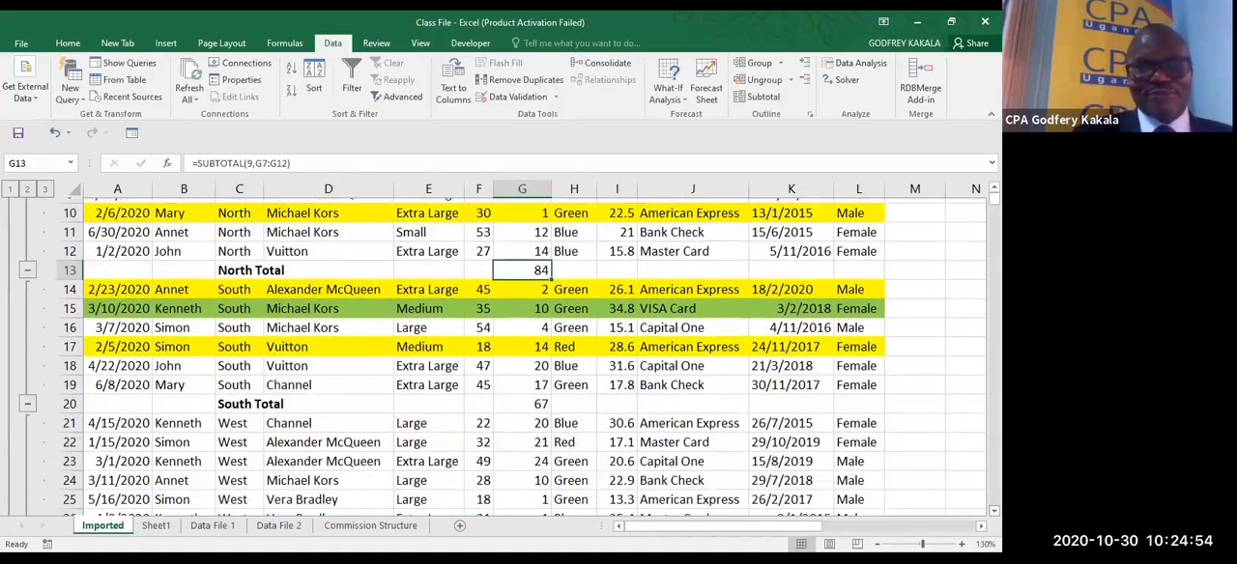
pyautogui.scroll(-3, 528, 491)
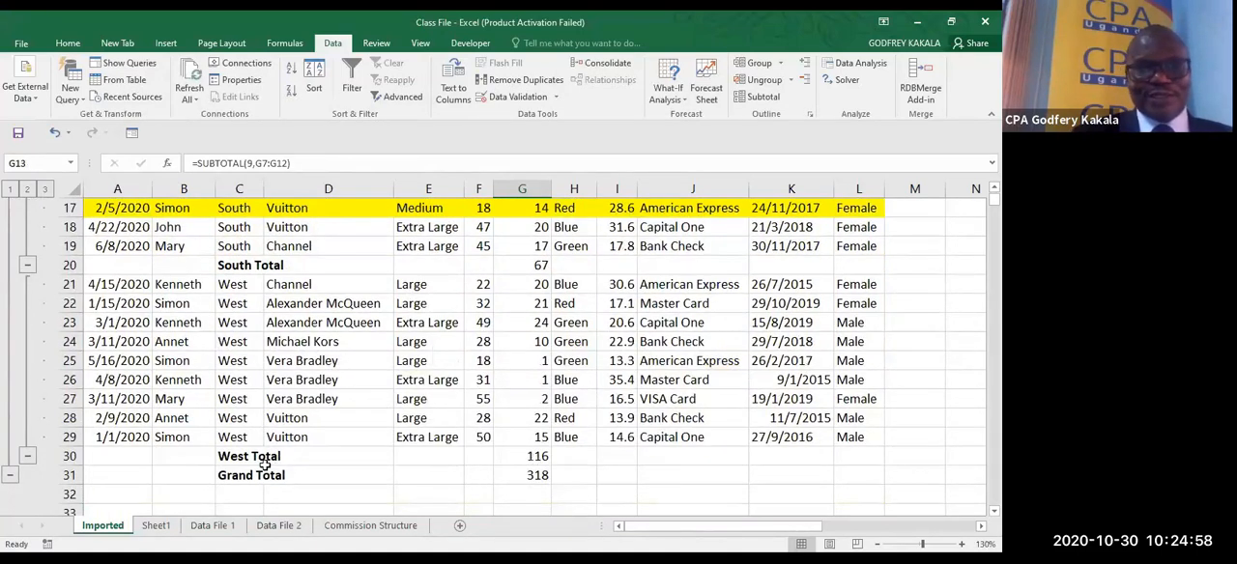
pyautogui.click(535, 455)
pyautogui.press('F2')
pyautogui.press('Escape')
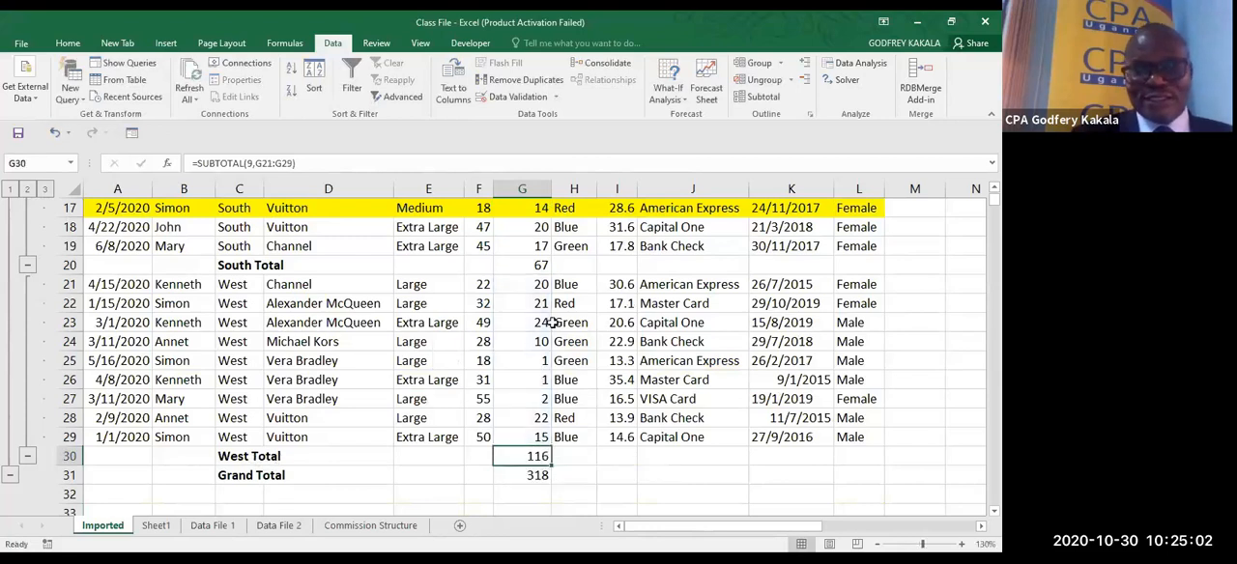
pyautogui.doubleClick(530, 476)
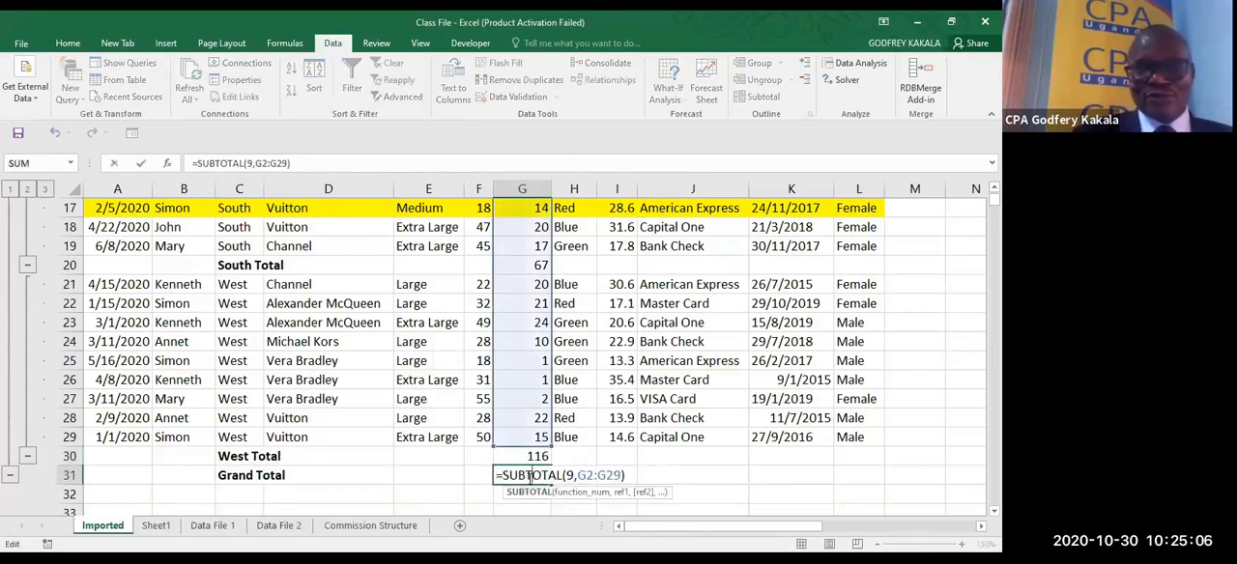
pyautogui.press('Escape')
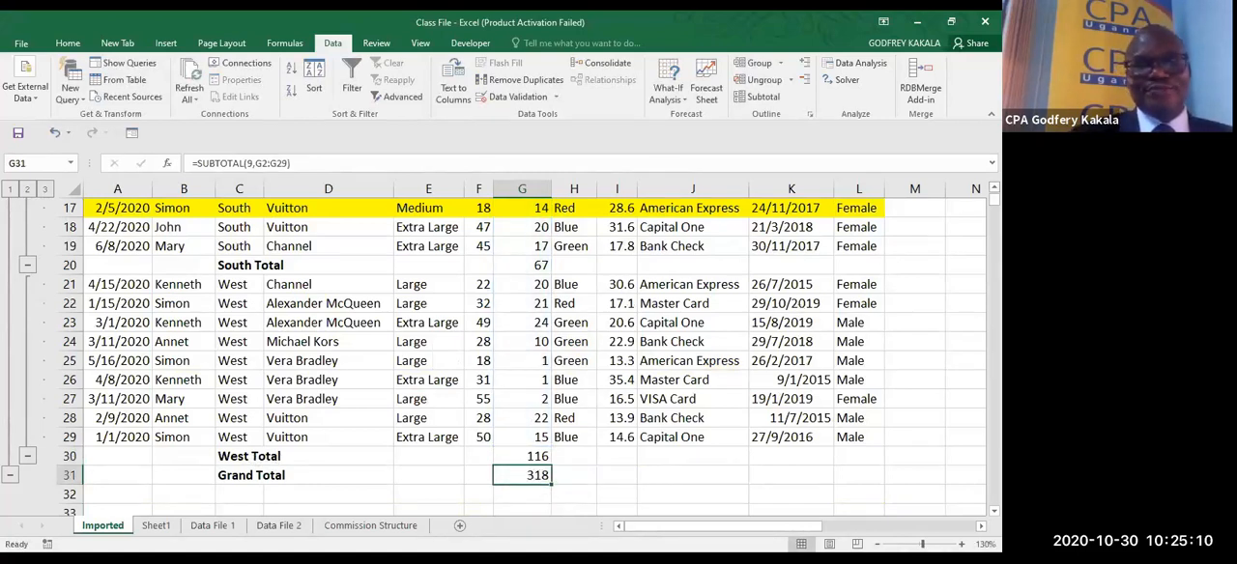
# - View the subtotal outline at grand total level, at market total level, and in full detail
pyautogui.scroll(6, 522, 358)
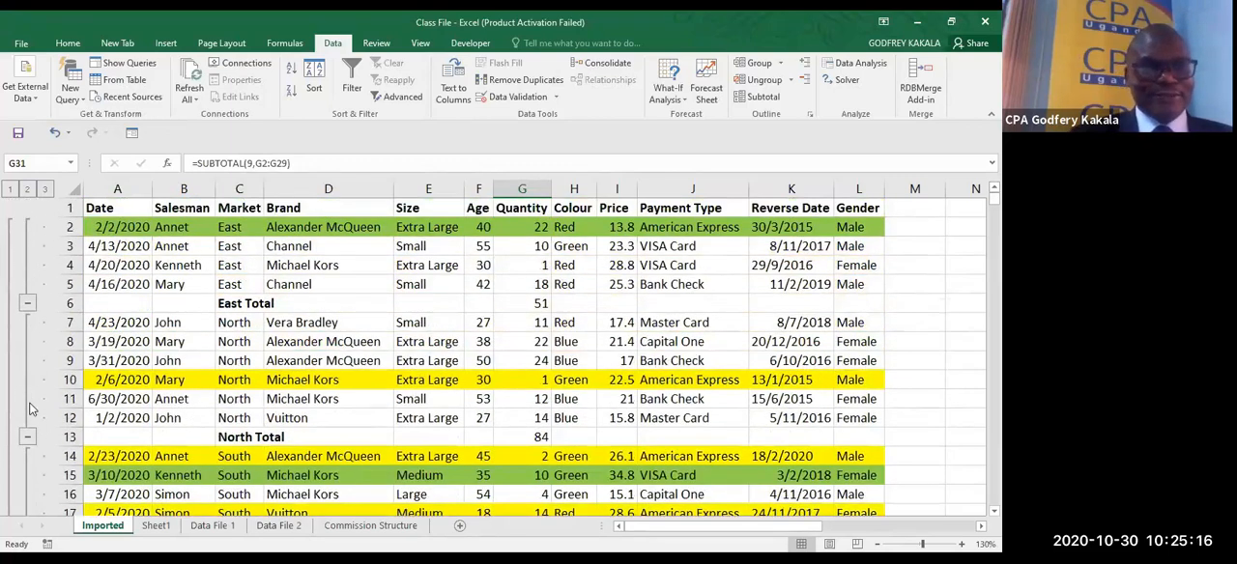
pyautogui.click(10, 190)
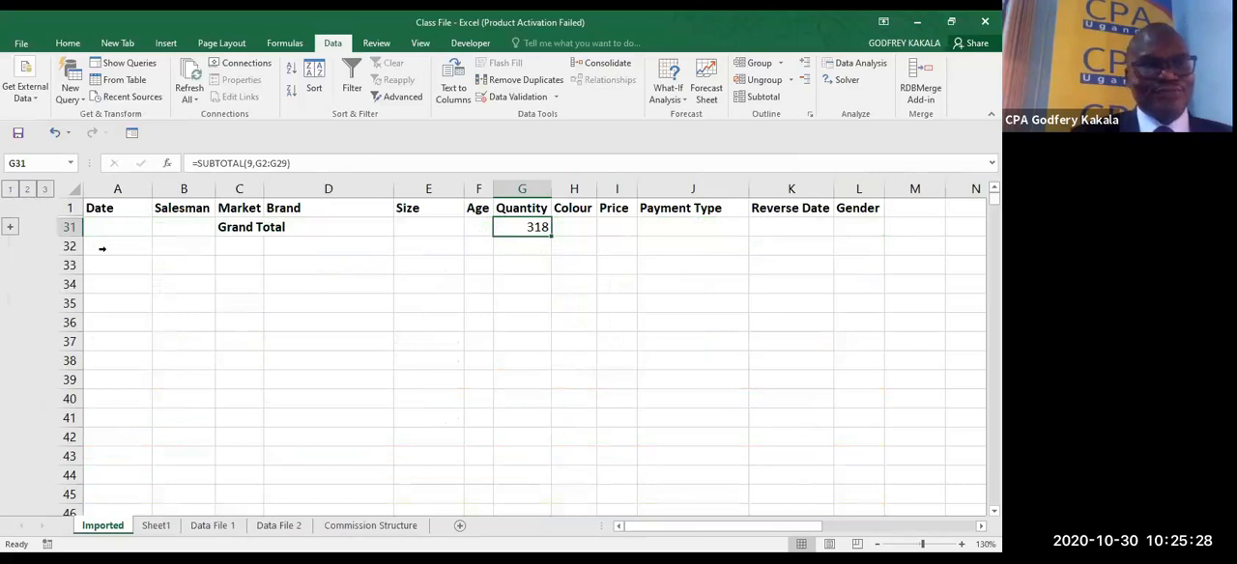
pyautogui.click(27, 189)
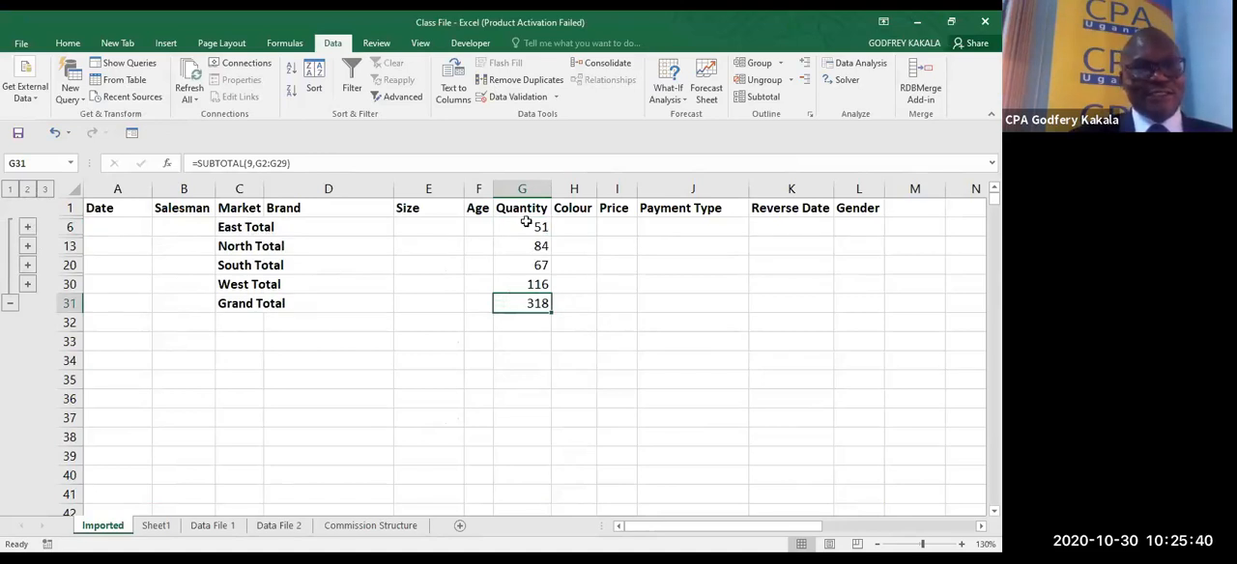
pyautogui.click(45, 188)
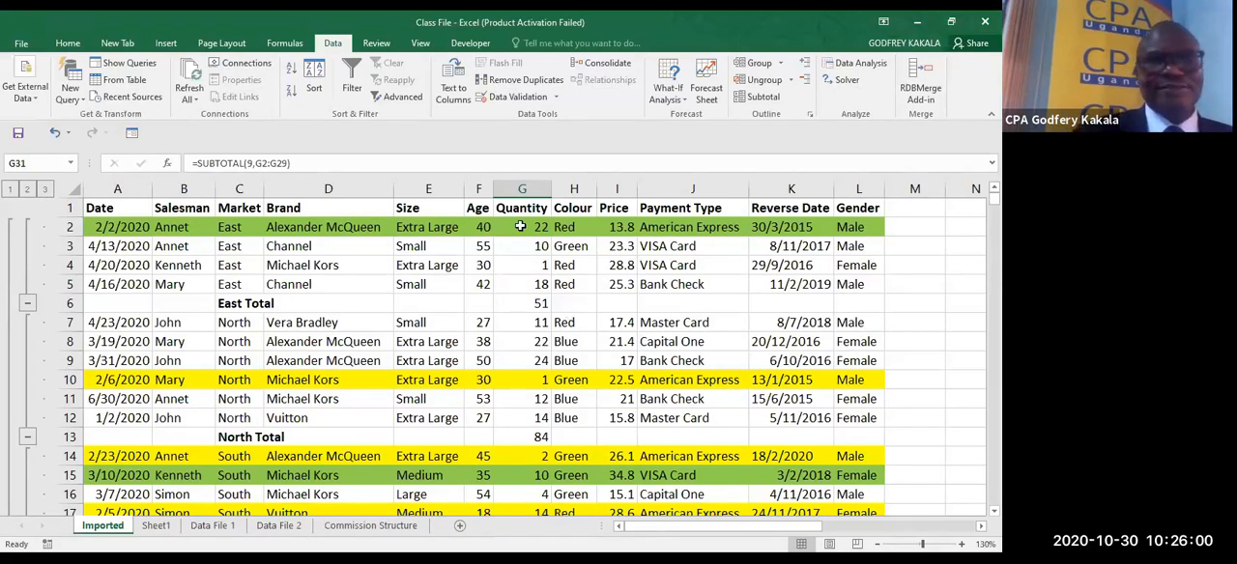
# - Compare the market totals and the grand total once more by collapsing the outline levels, ending with all records expanded
pyautogui.click(433, 40)
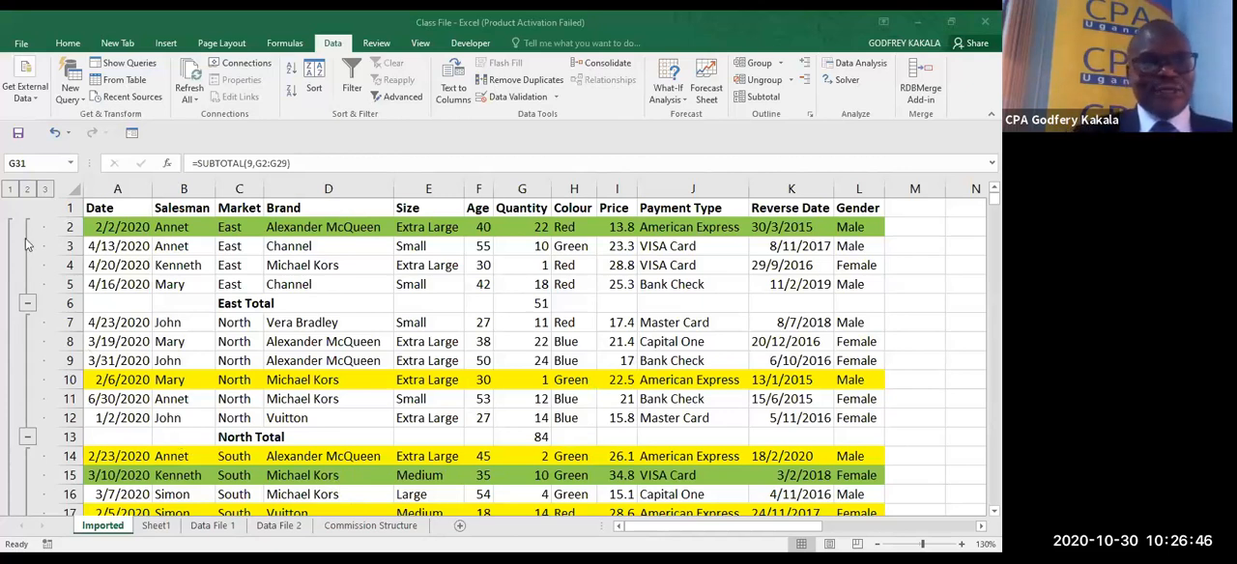
pyautogui.click(28, 192)
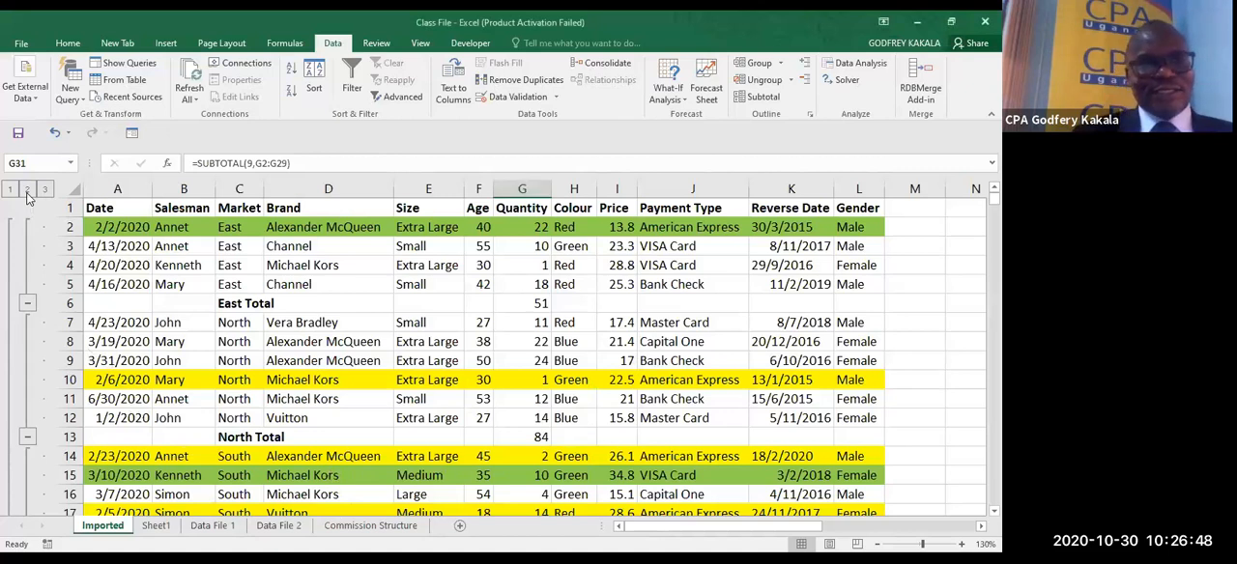
pyautogui.click(28, 193)
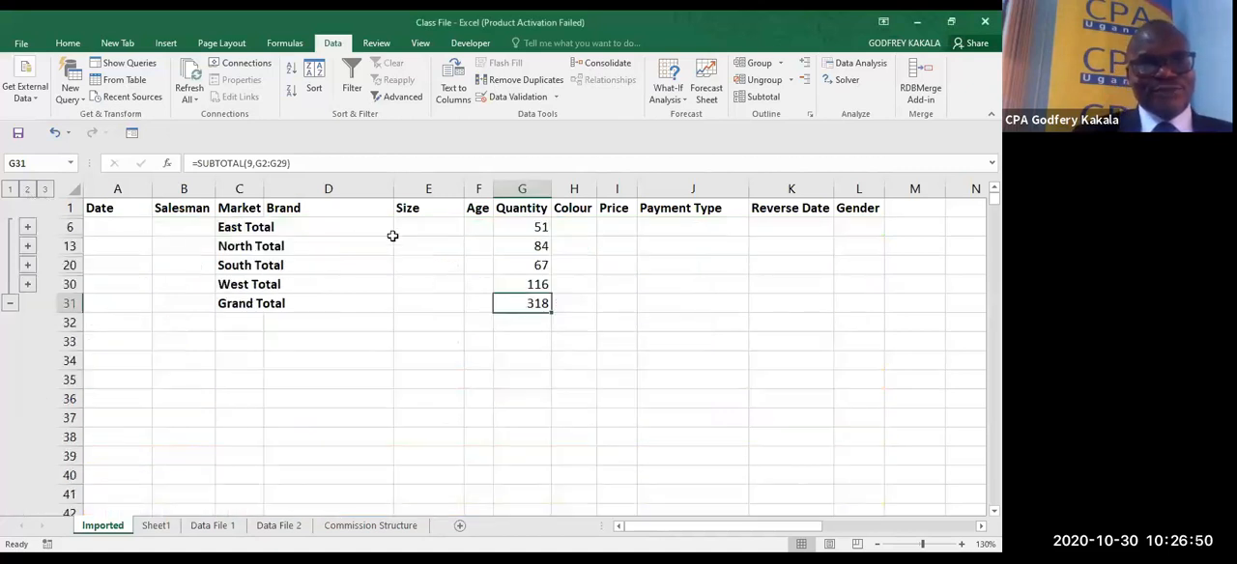
pyautogui.click(45, 190)
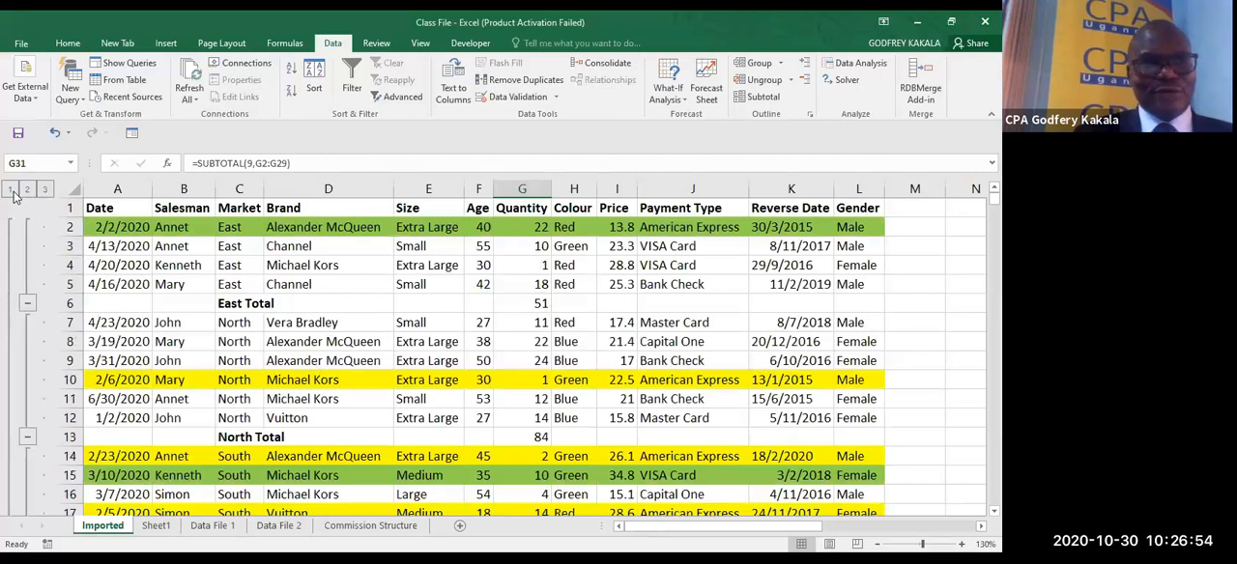
pyautogui.click(11, 191)
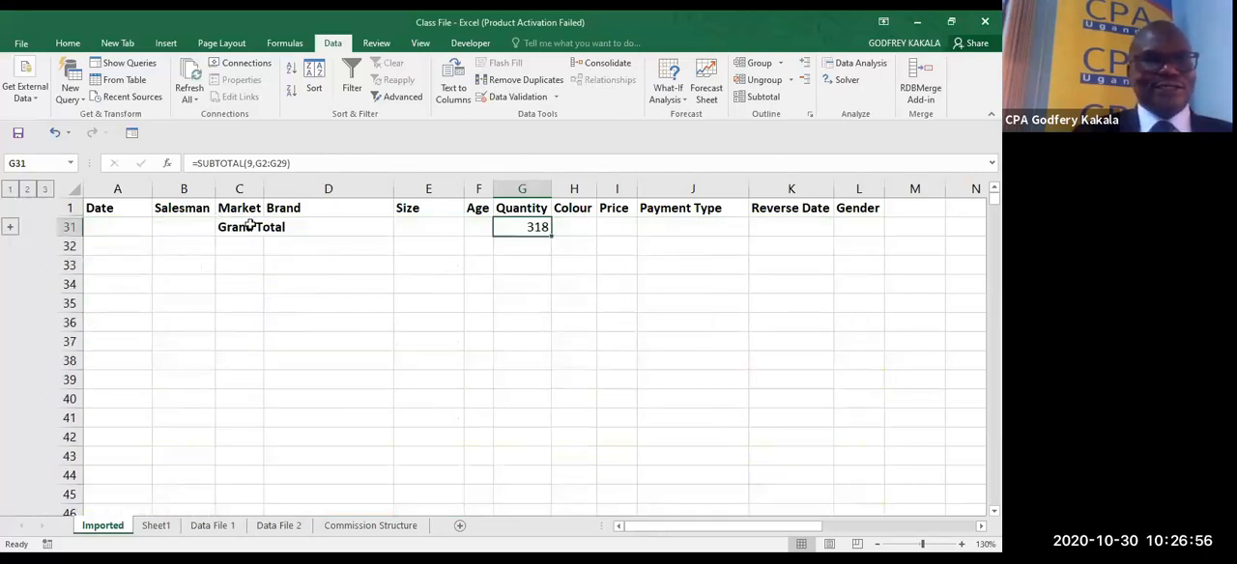
pyautogui.click(45, 190)
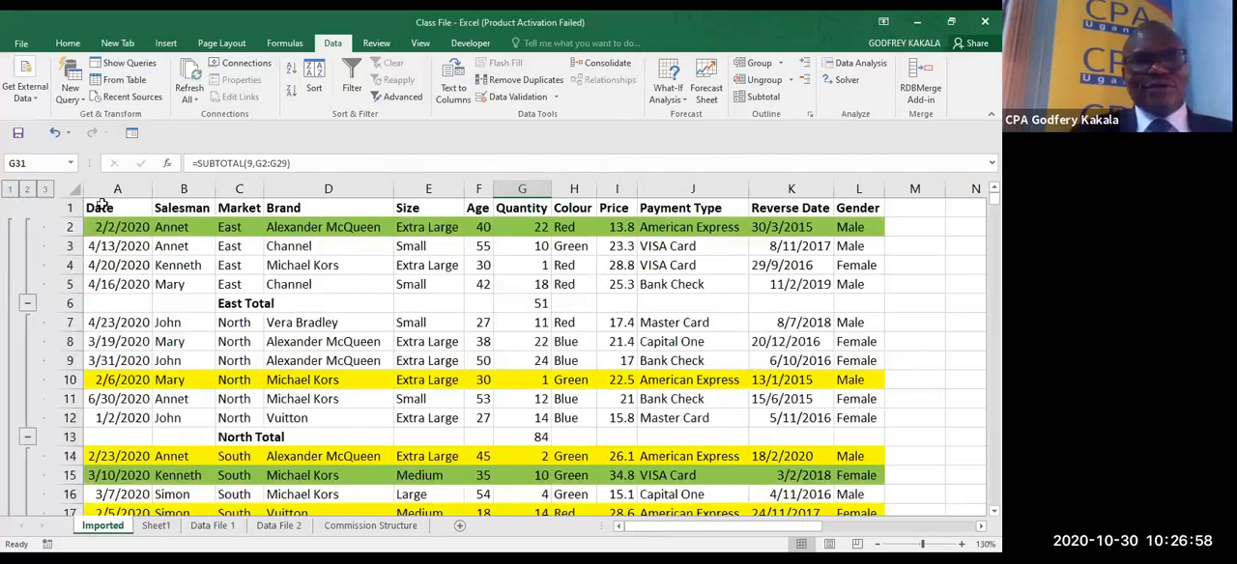
# - Remove all subtotals from the Imported records
pyautogui.click(417, 267)
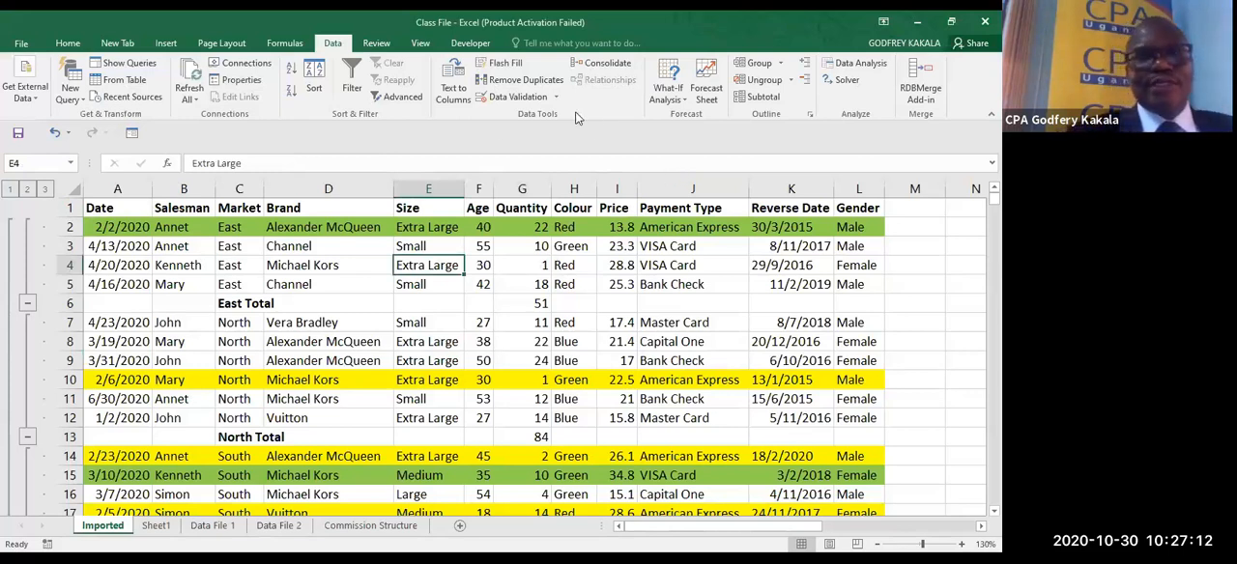
pyautogui.click(762, 97)
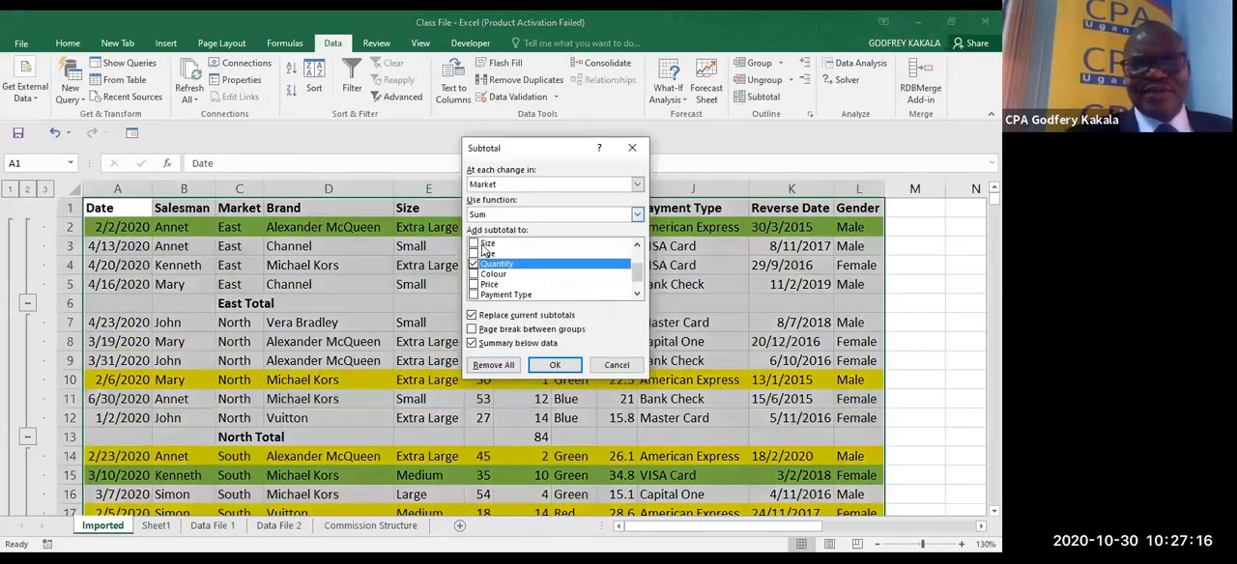
pyautogui.click(494, 366)
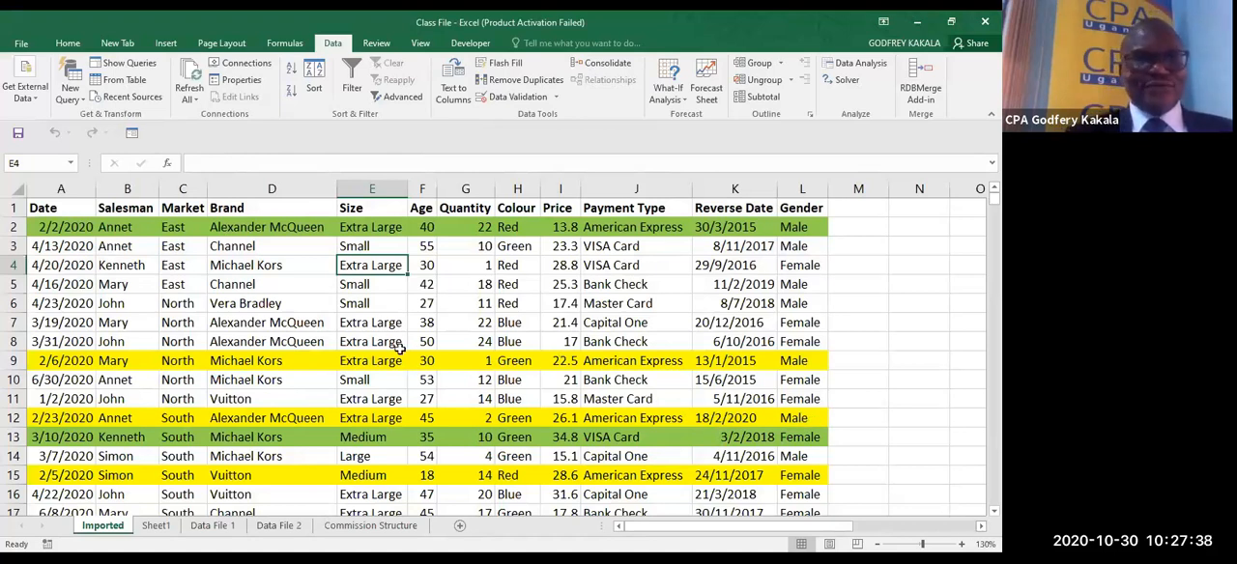
# - Turn on filtering for the Imported records and show only the first and third salesmen in the Salesman list
pyautogui.hotkey('ctrl', 'shift', 'l')
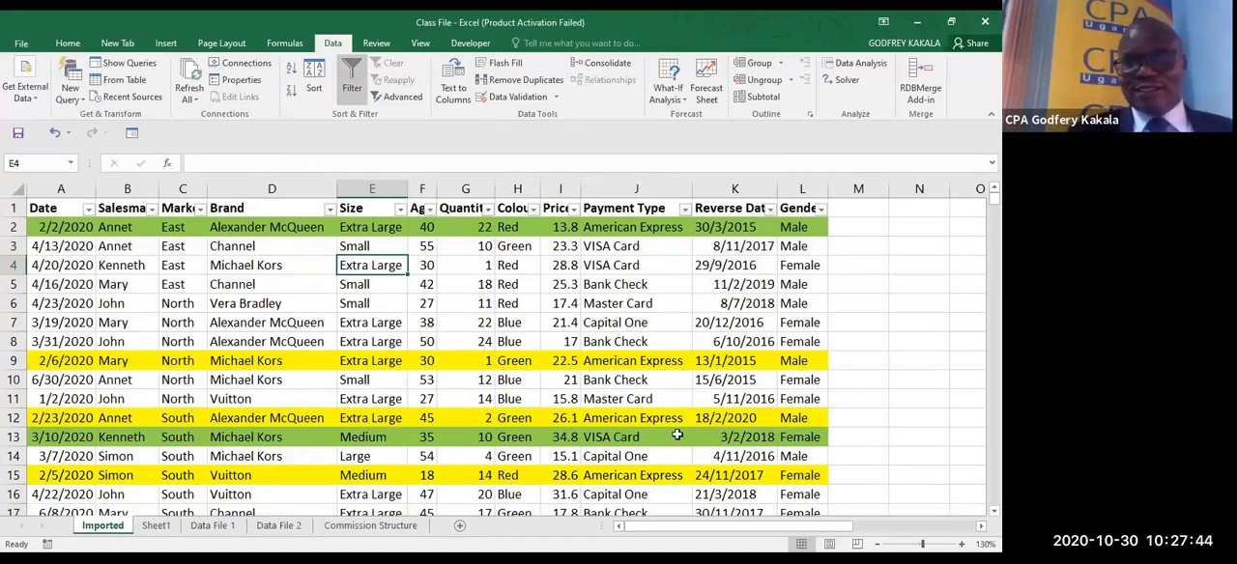
pyautogui.click(980, 526)
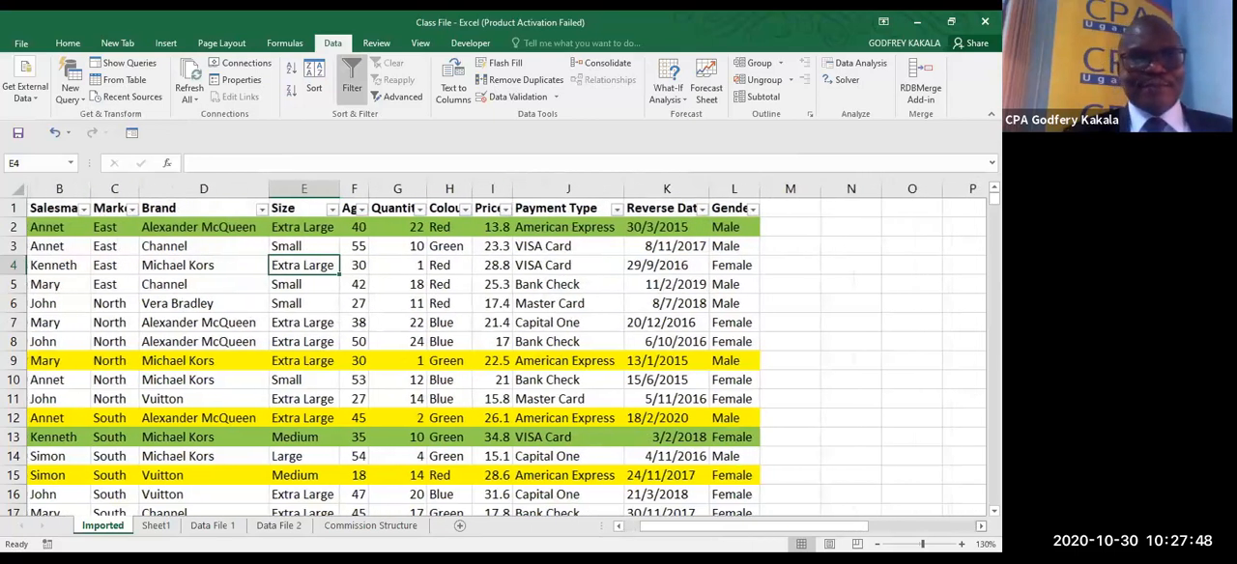
pyautogui.click(623, 527)
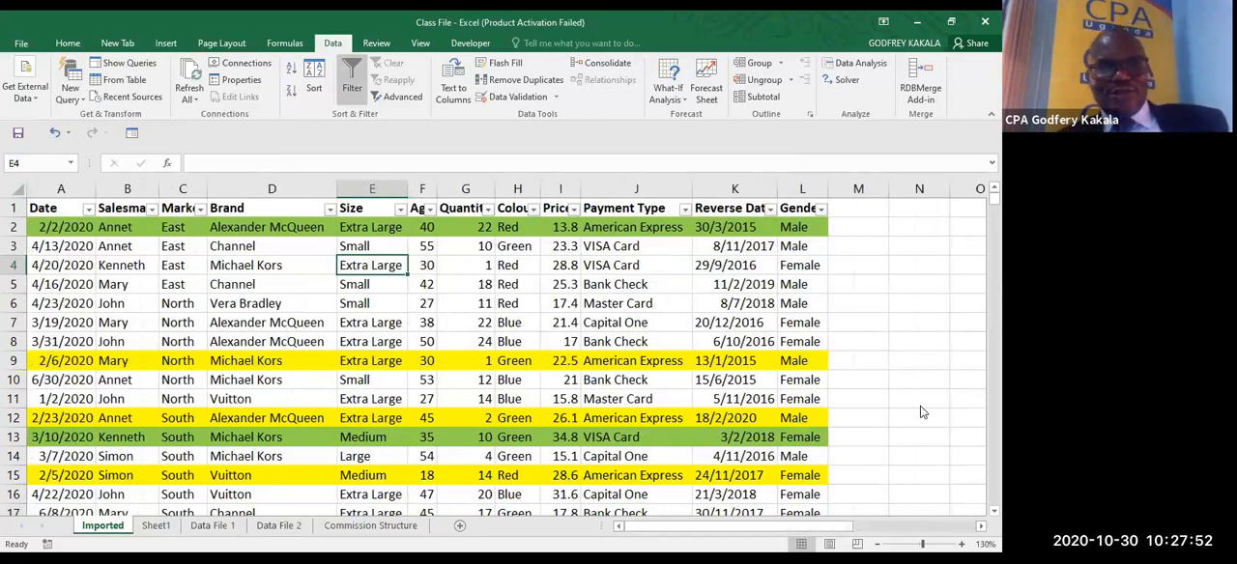
pyautogui.click(151, 208)
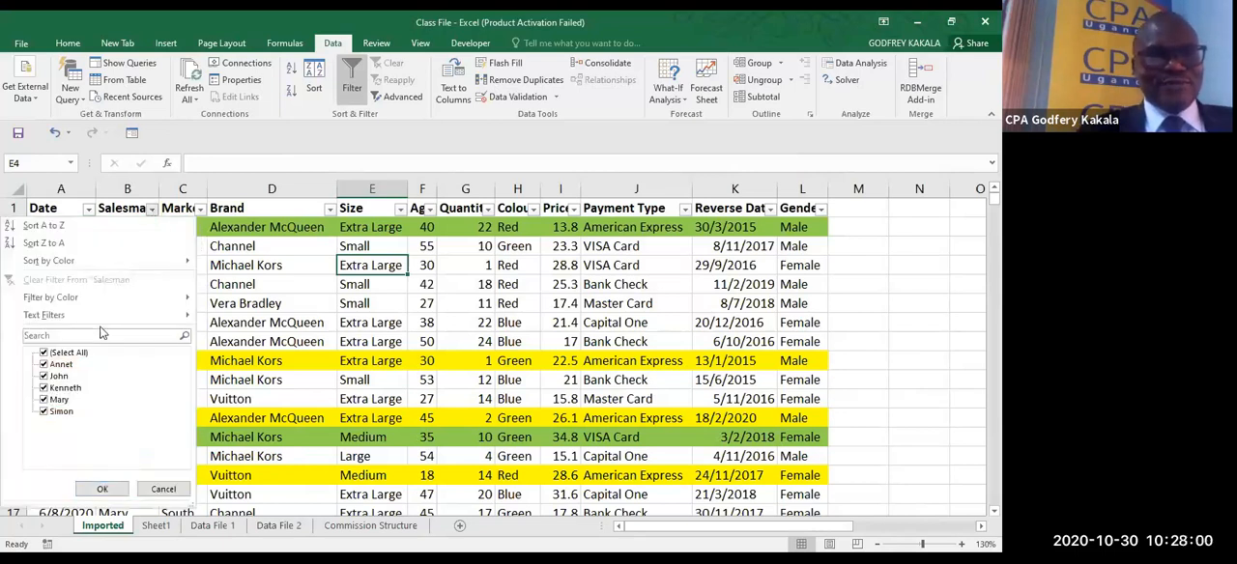
pyautogui.click(44, 354)
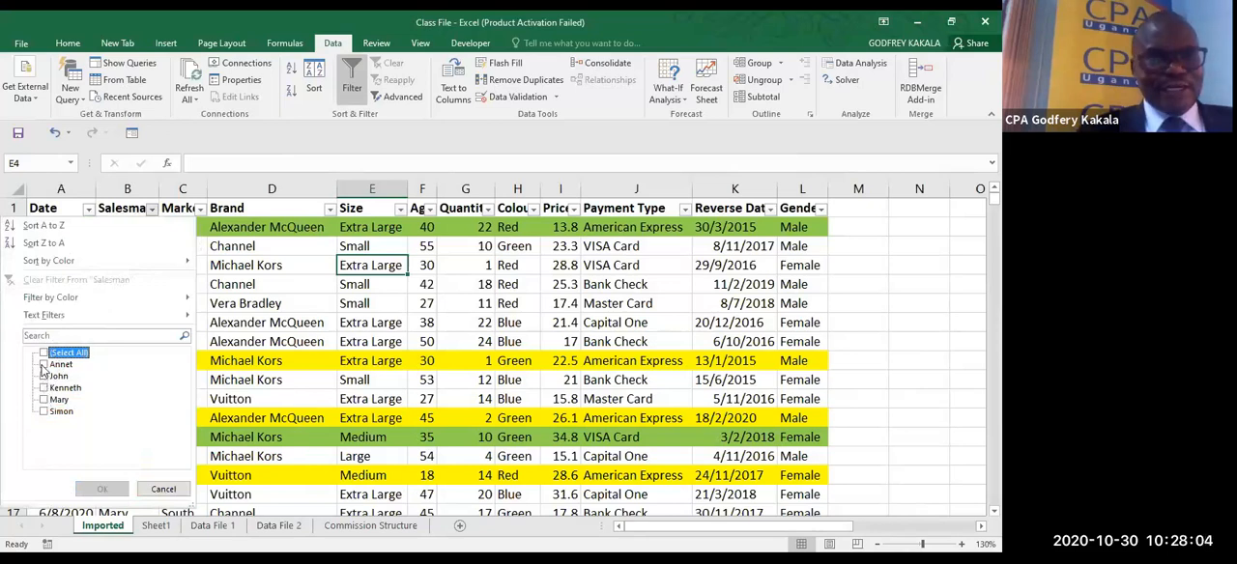
pyautogui.click(44, 365)
pyautogui.click(43, 387)
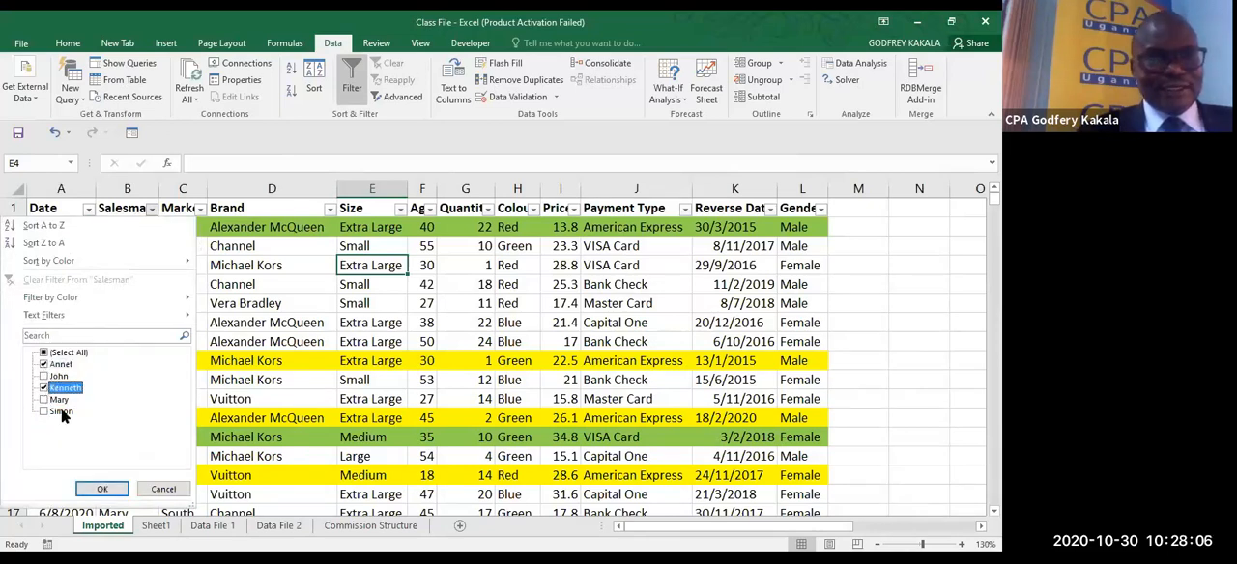
pyautogui.click(100, 490)
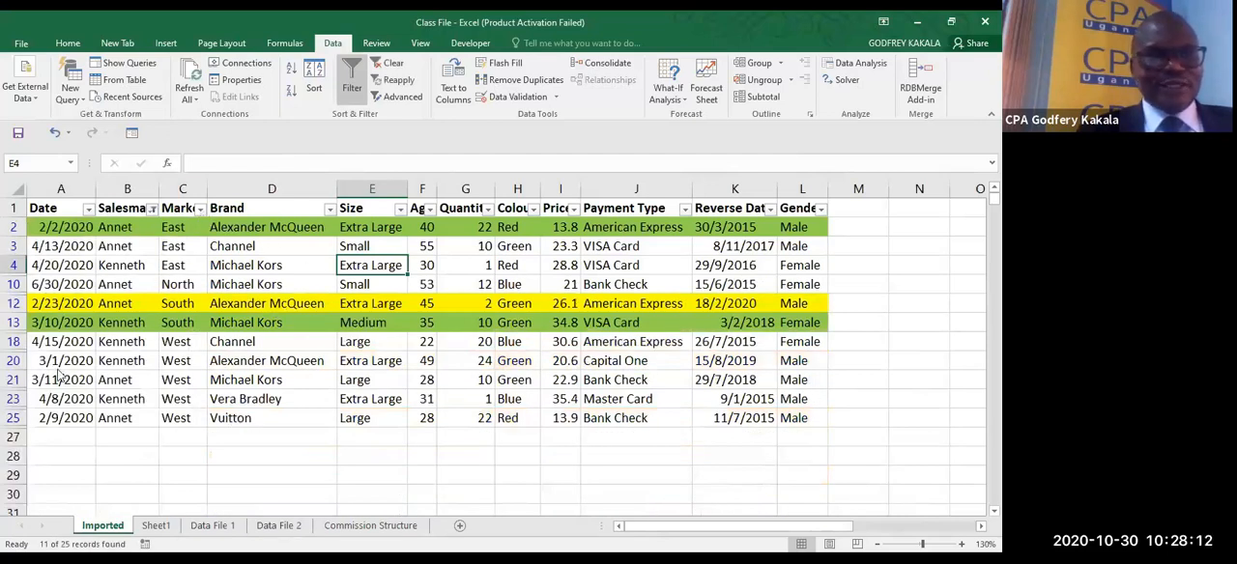
# - Filter the Market column to show only North
pyautogui.click(200, 208)
pyautogui.click(55, 353)
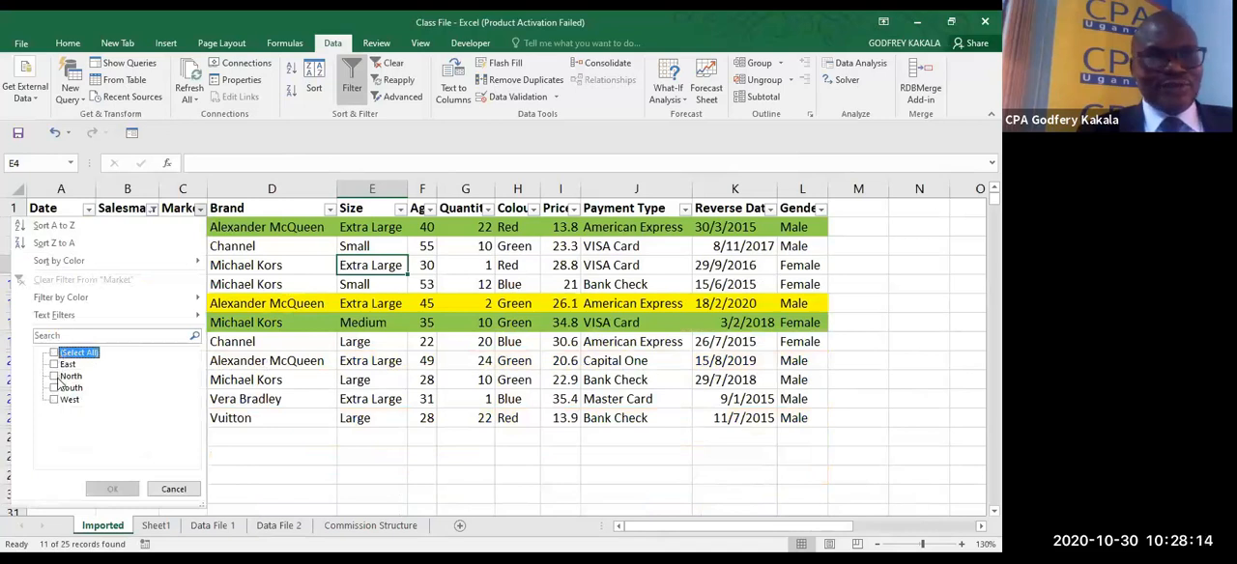
pyautogui.click(58, 377)
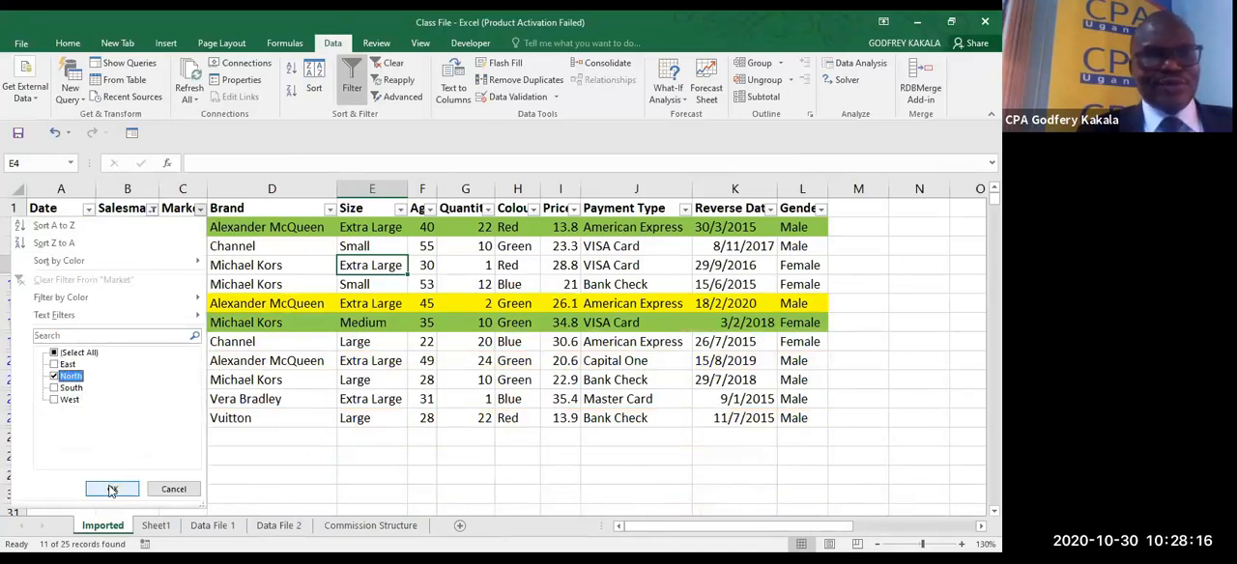
pyautogui.click(112, 490)
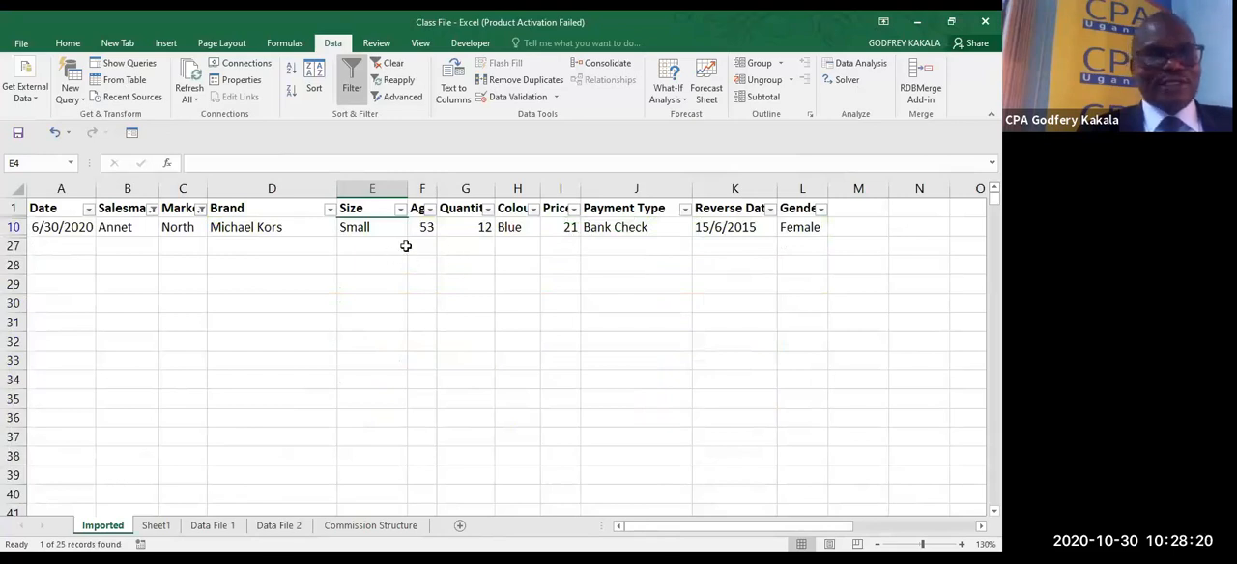
# - Clear the Salesman and Market filters and turn filtering off for the records
pyautogui.click(292, 224)
pyautogui.click(388, 62)
pyautogui.click(352, 85)
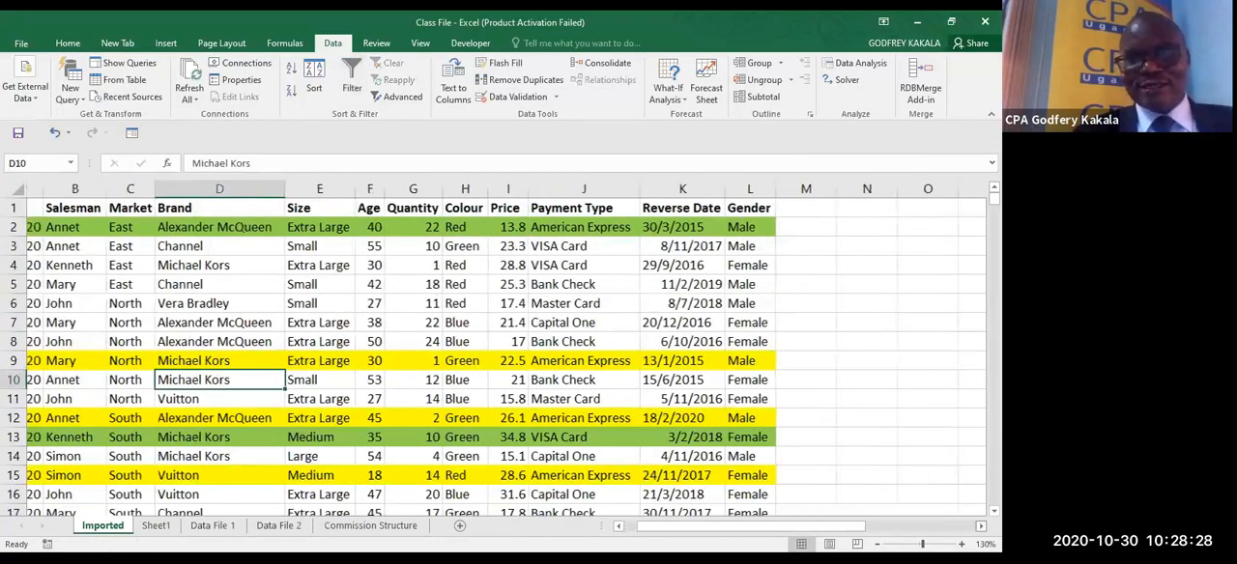
# - Copy the Salesman and Market headers from B1:C1 to N2:O2 to head a criteria range
pyautogui.hscroll(3, 842, 531)
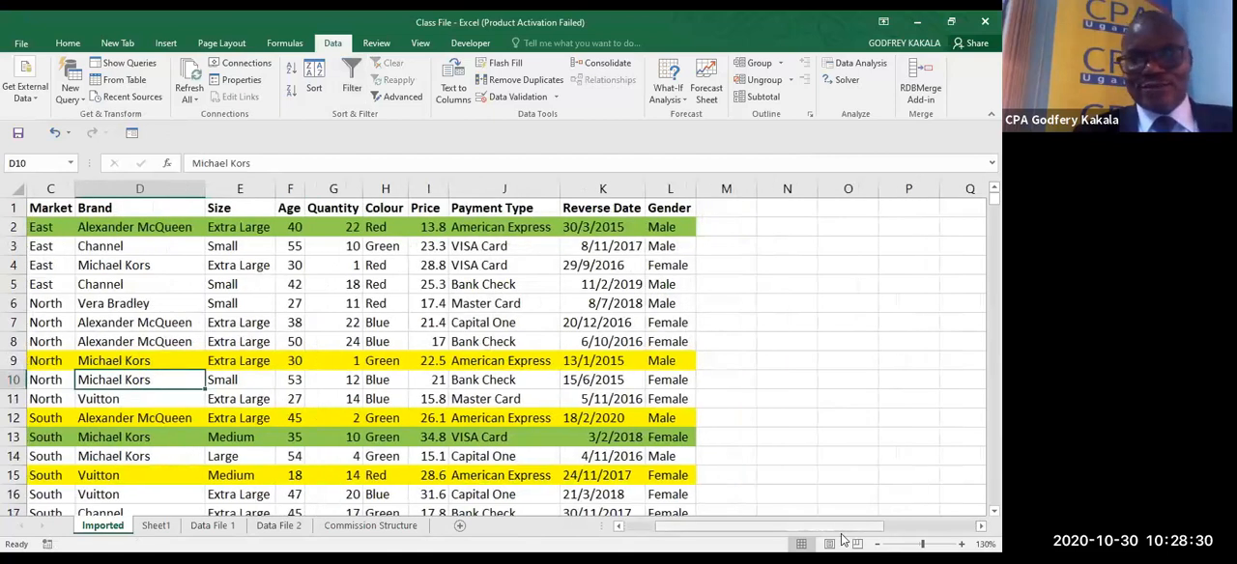
pyautogui.click(791, 458)
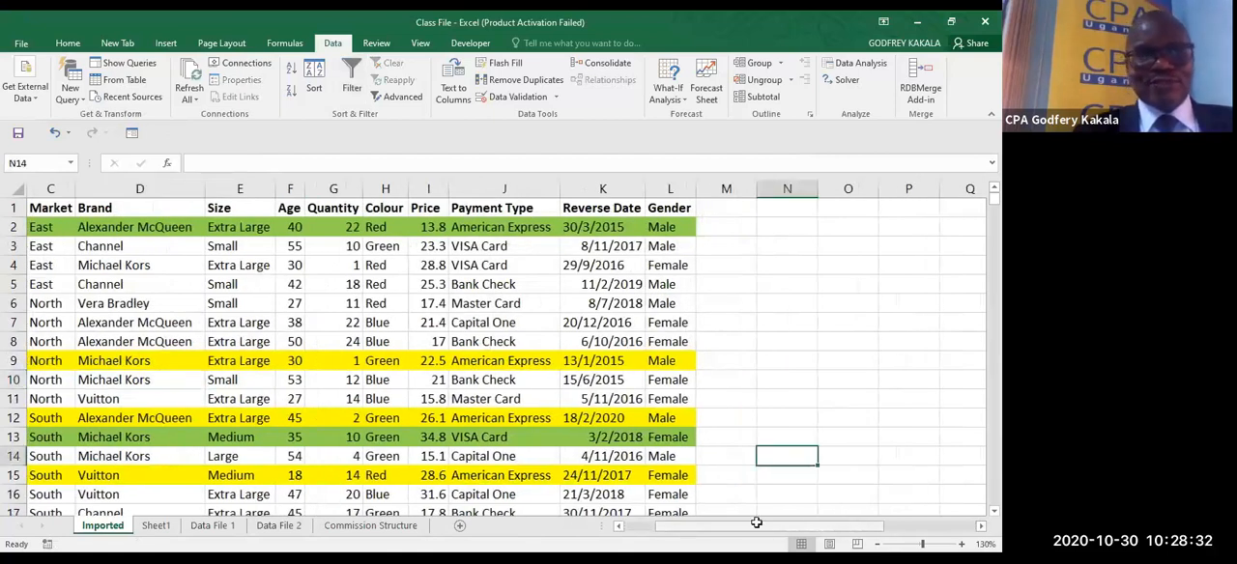
pyautogui.hscroll(-3, 394, 403)
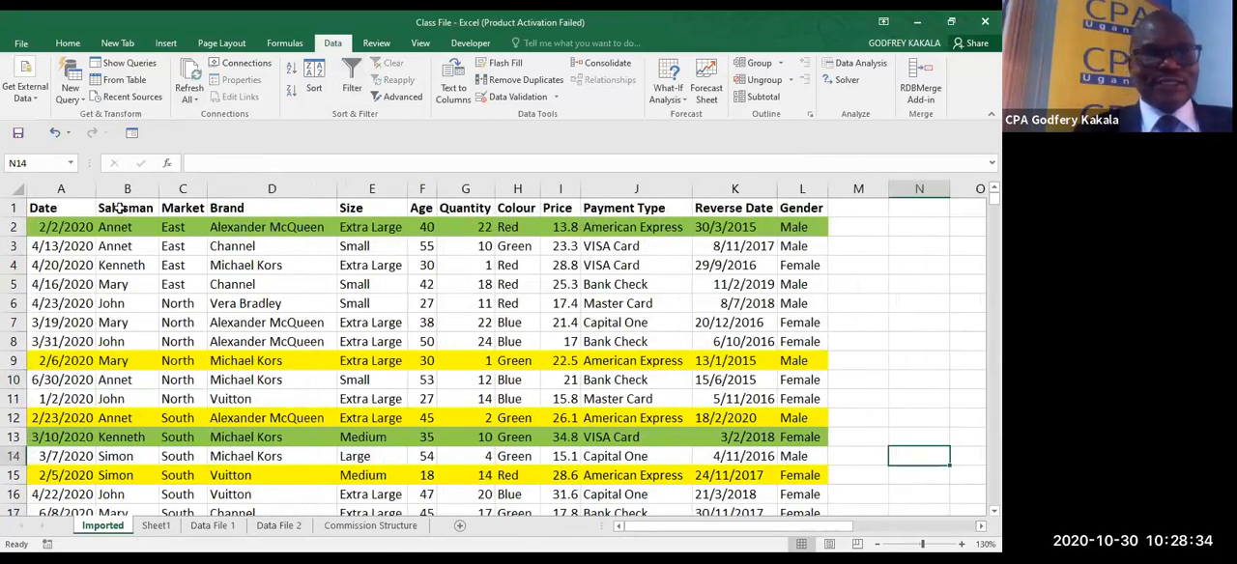
pyautogui.moveTo(118, 208); pyautogui.dragTo(178, 225)
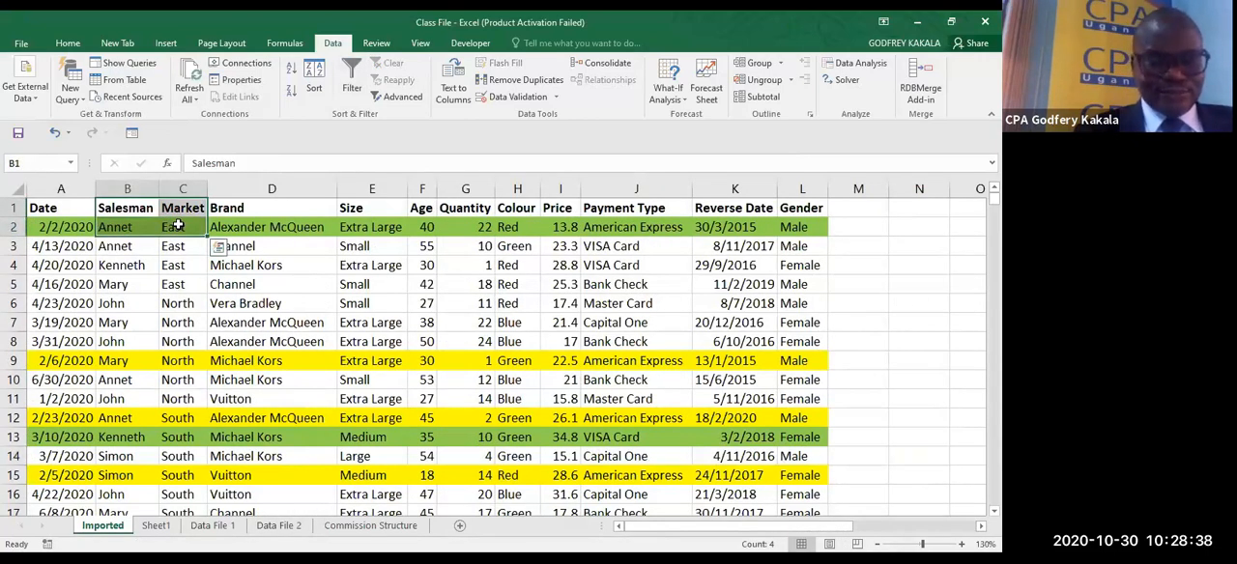
pyautogui.click(219, 246)
pyautogui.moveTo(146, 209); pyautogui.dragTo(192, 209)
pyautogui.hotkey('ctrl', 'c')
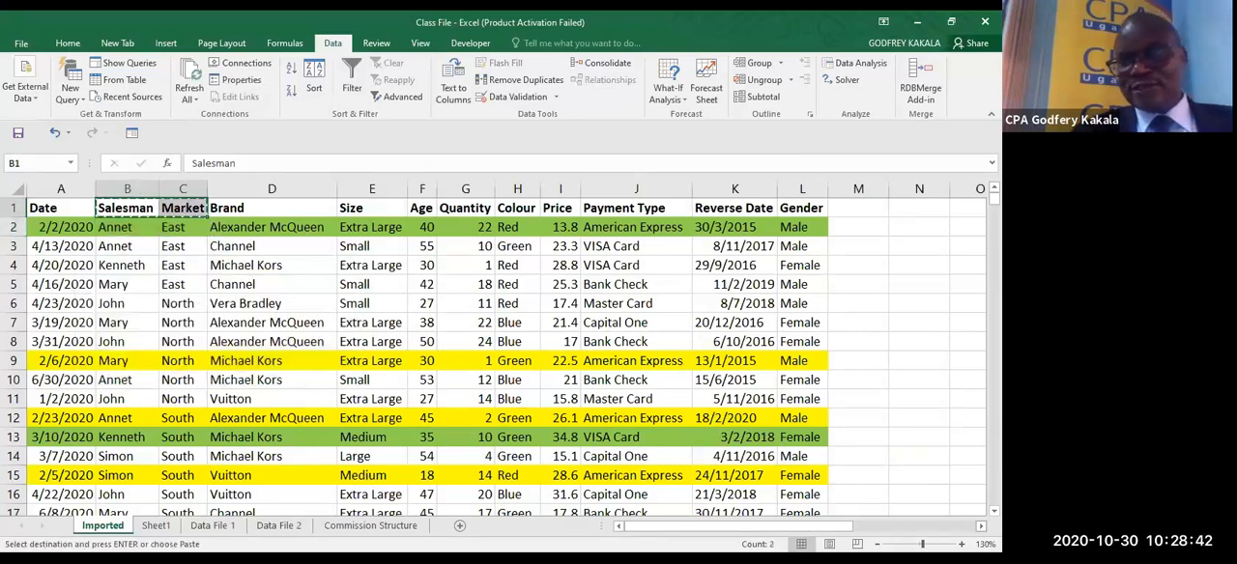
pyautogui.hscroll(2, 814, 298)
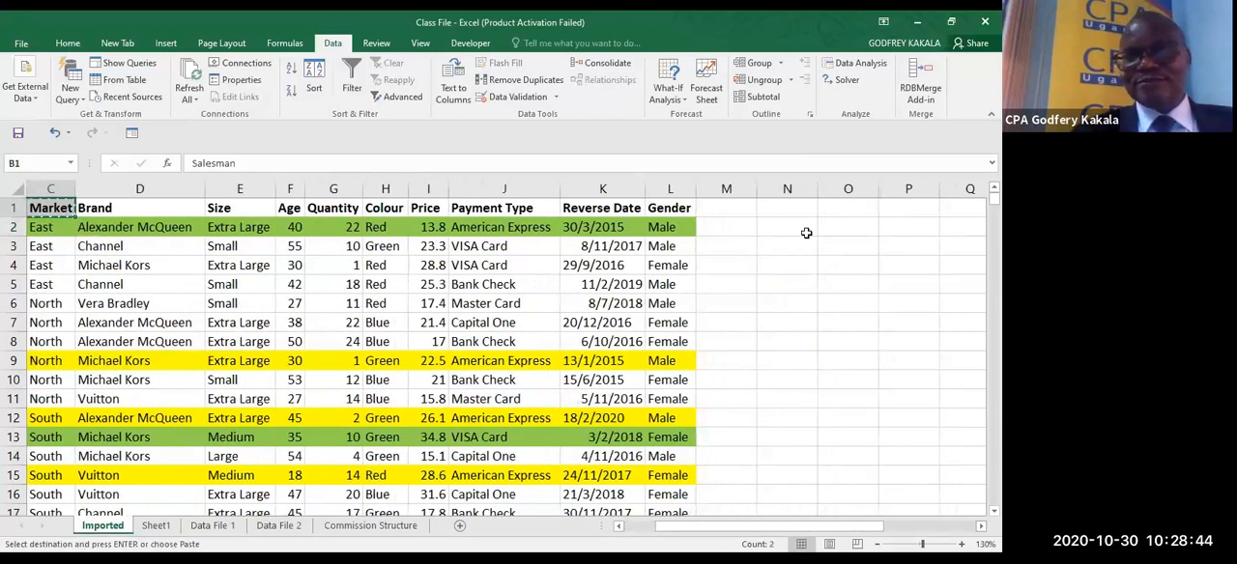
pyautogui.click(800, 225)
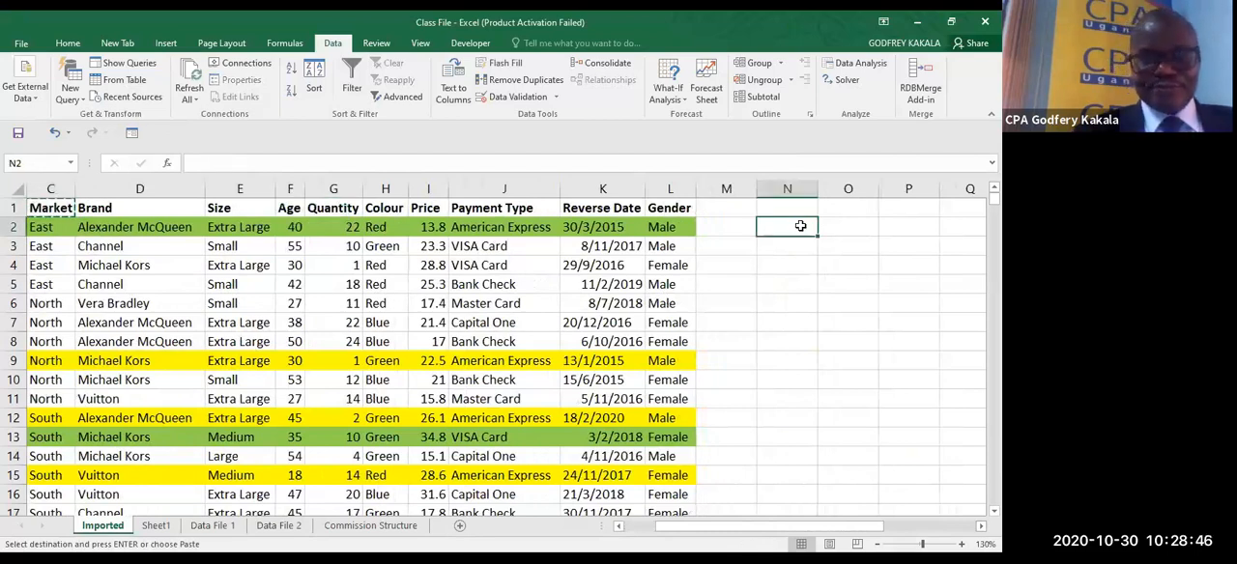
pyautogui.hotkey('ctrl', 'v')
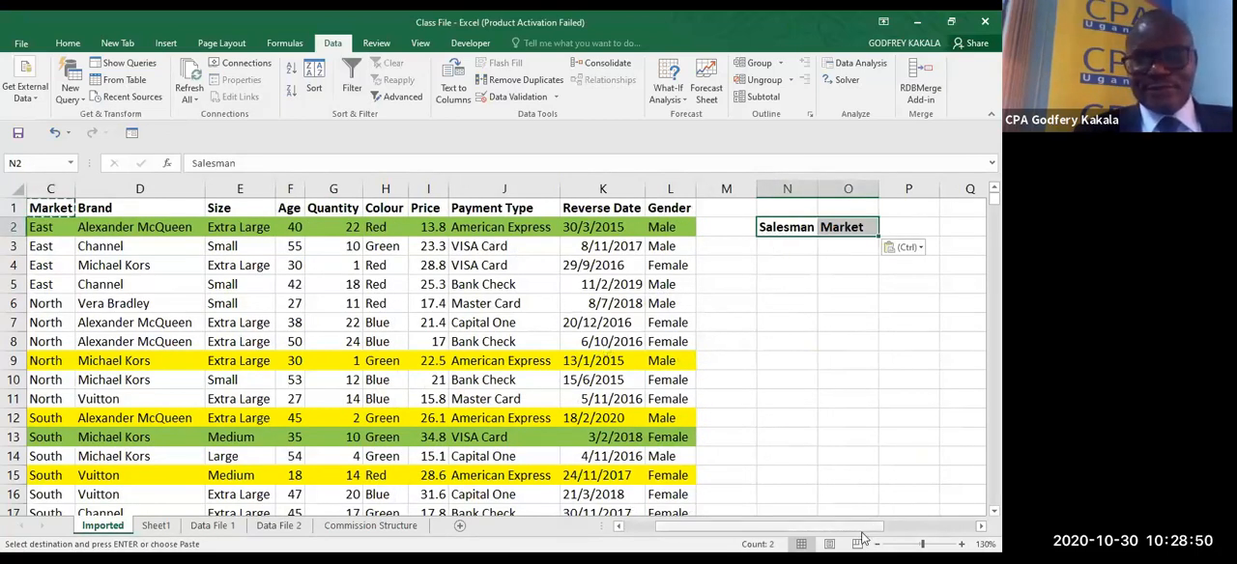
# - Copy the salesman names in B2 and B4 into N3:N4 under the Salesman criteria header
pyautogui.moveTo(863, 538); pyautogui.dragTo(824, 539)
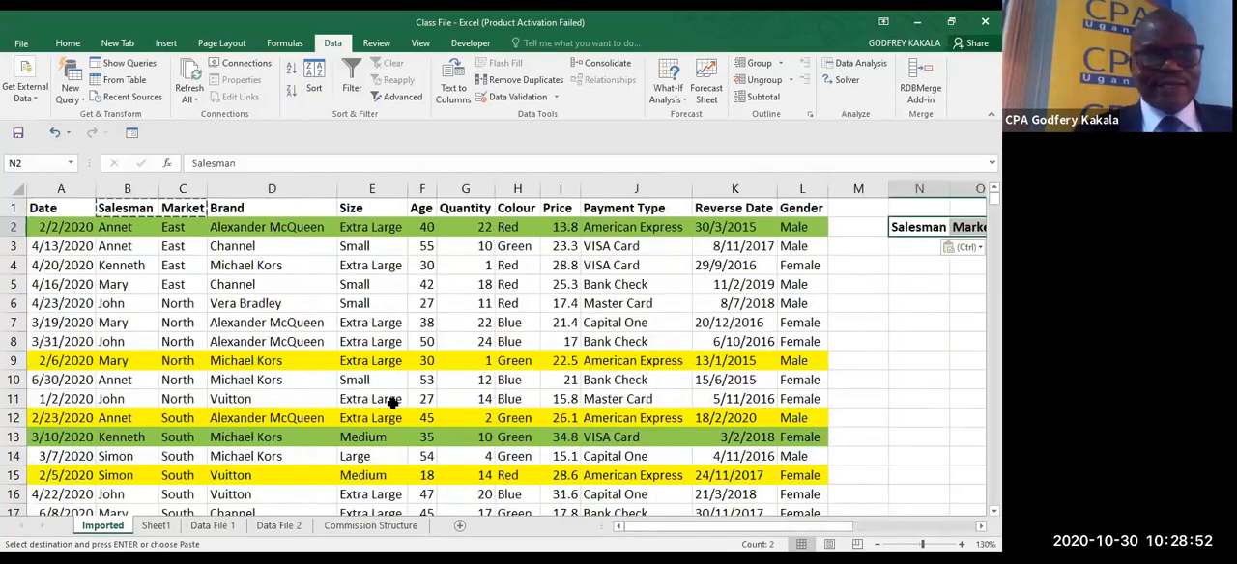
pyautogui.click(114, 232)
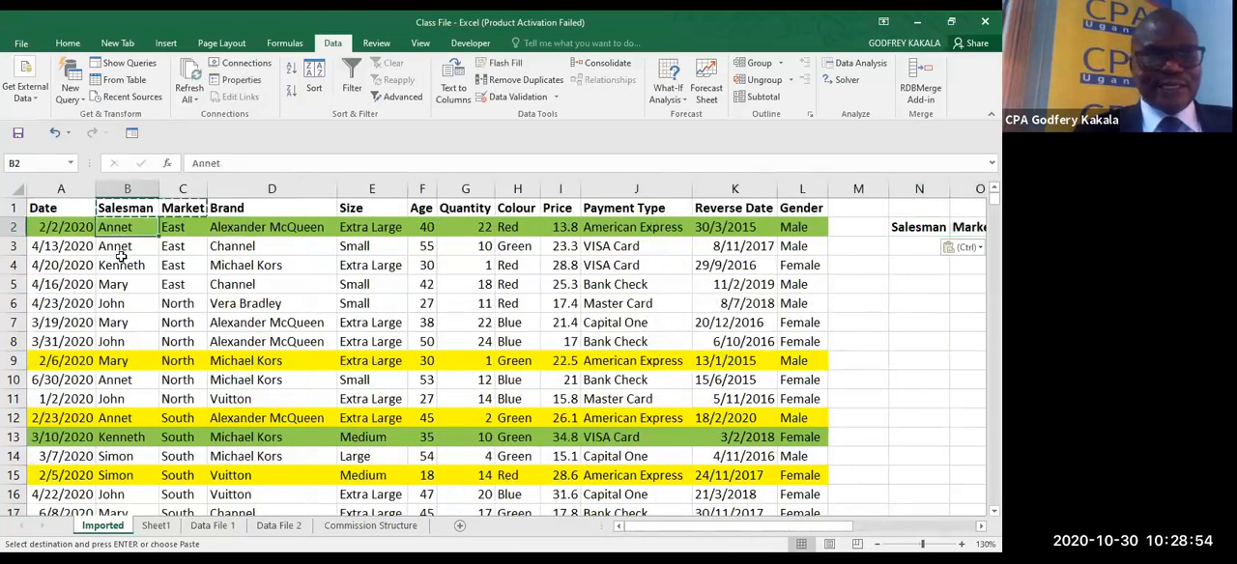
pyautogui.keyDown('ctrl'); pyautogui.click(124, 266); pyautogui.keyUp('ctrl')
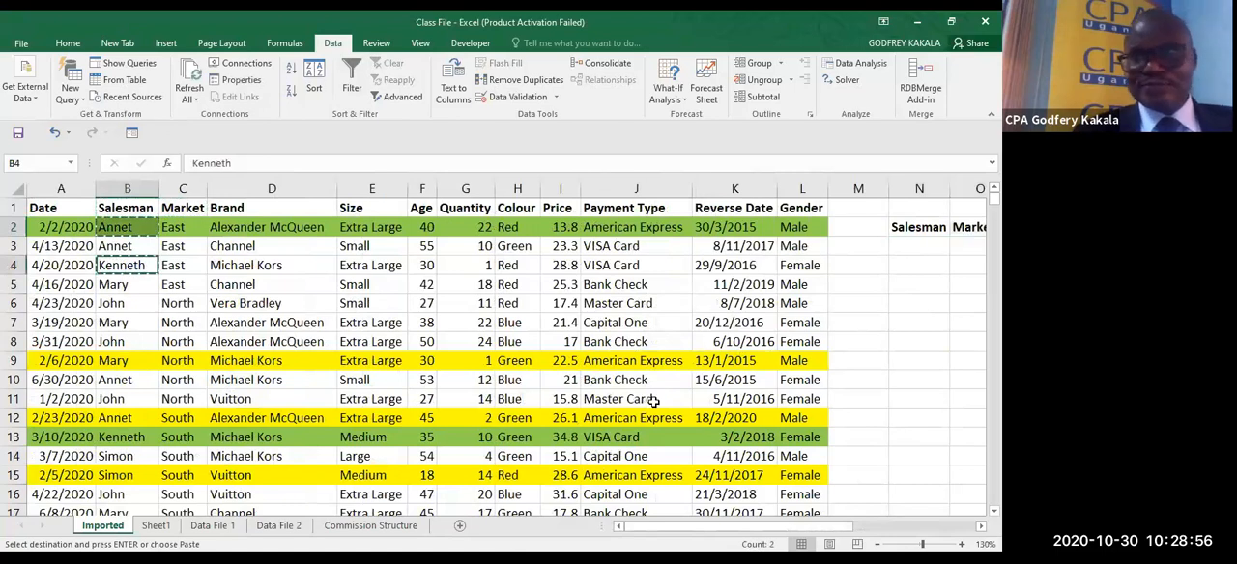
pyautogui.click(908, 243)
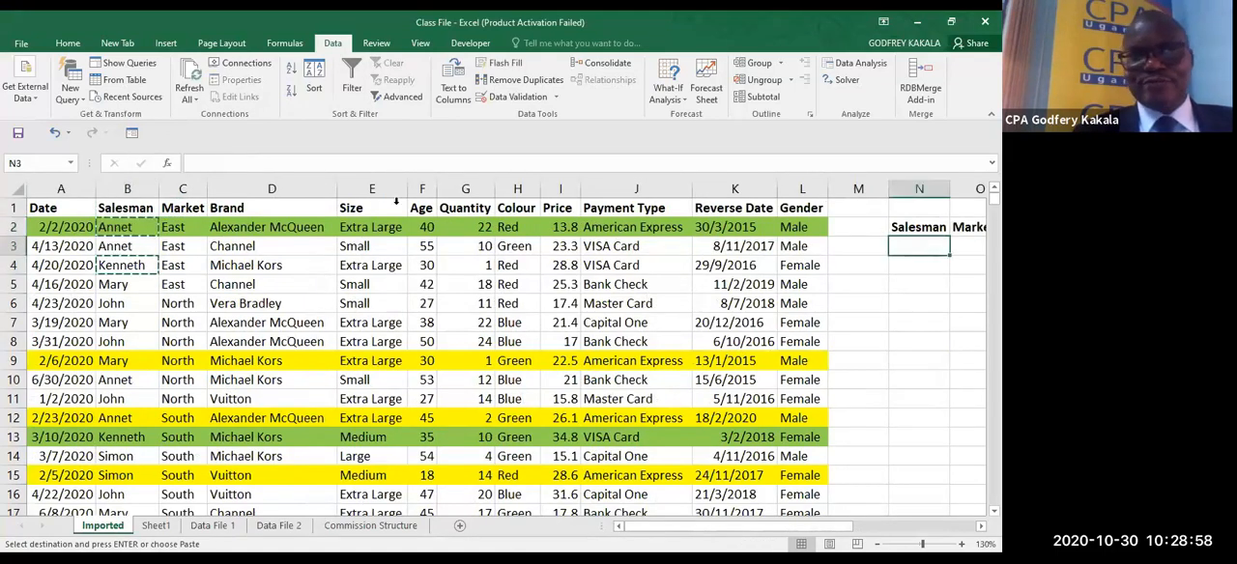
pyautogui.click(67, 43)
pyautogui.click(19, 100)
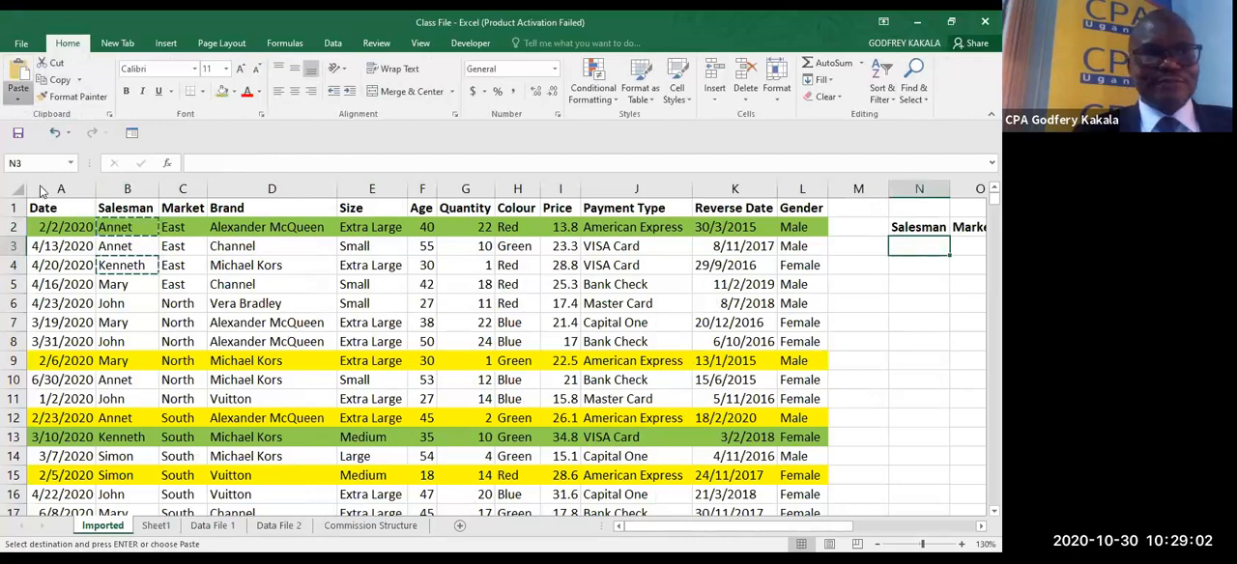
pyautogui.click(38, 194)
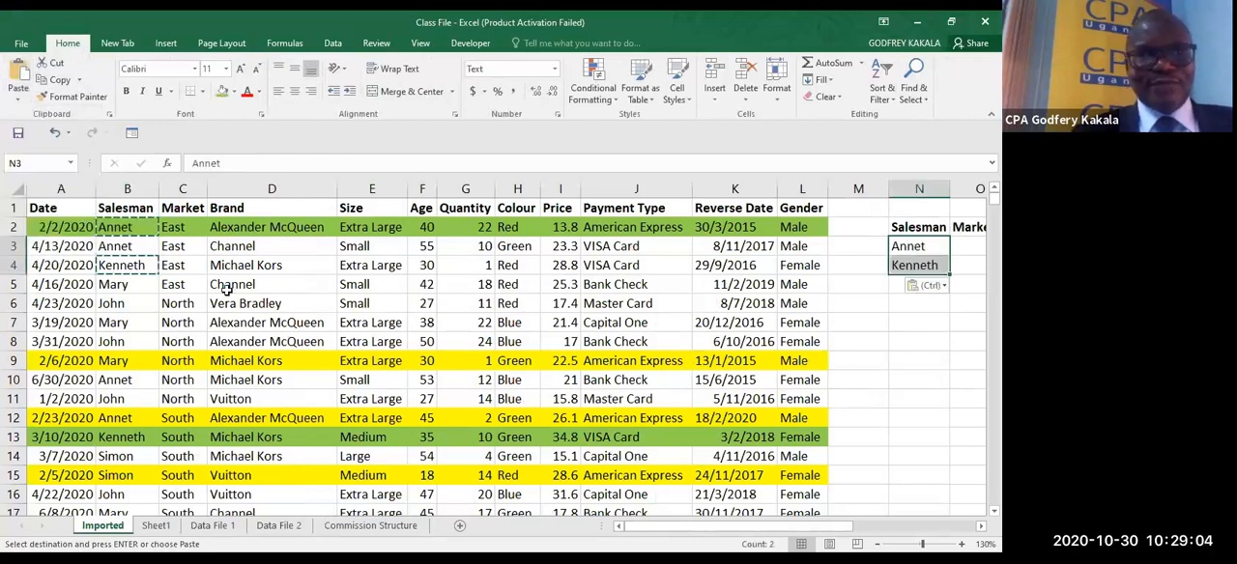
# - Copy the East market value from C4 into O3 under the Market criteria header
pyautogui.click(172, 266)
pyautogui.hotkey('ctrl', 'c')
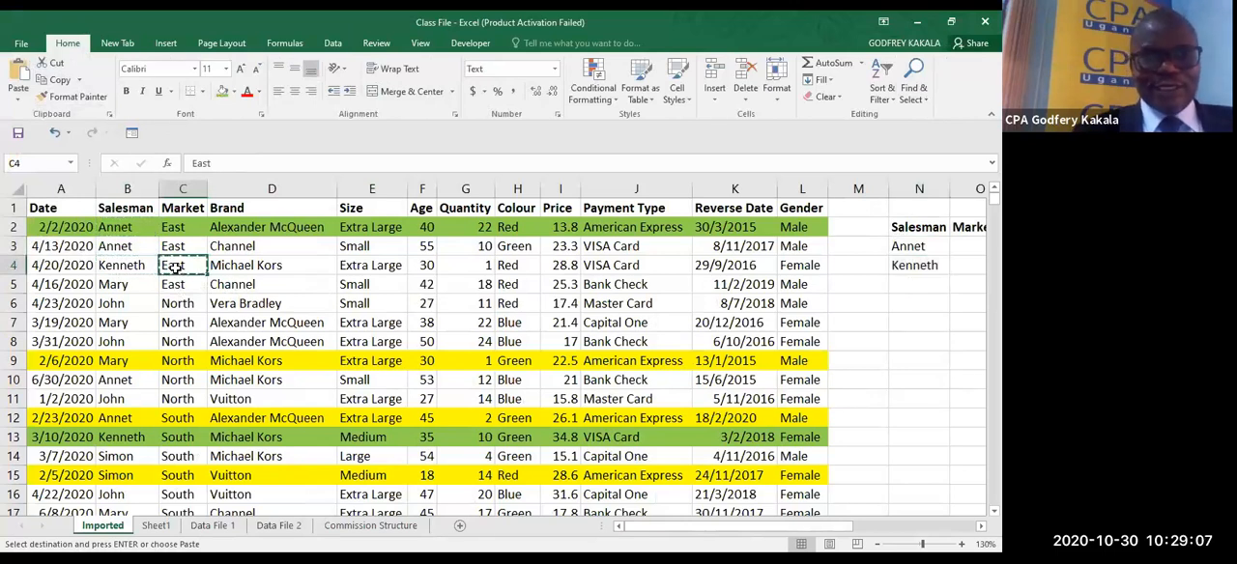
pyautogui.click(956, 245)
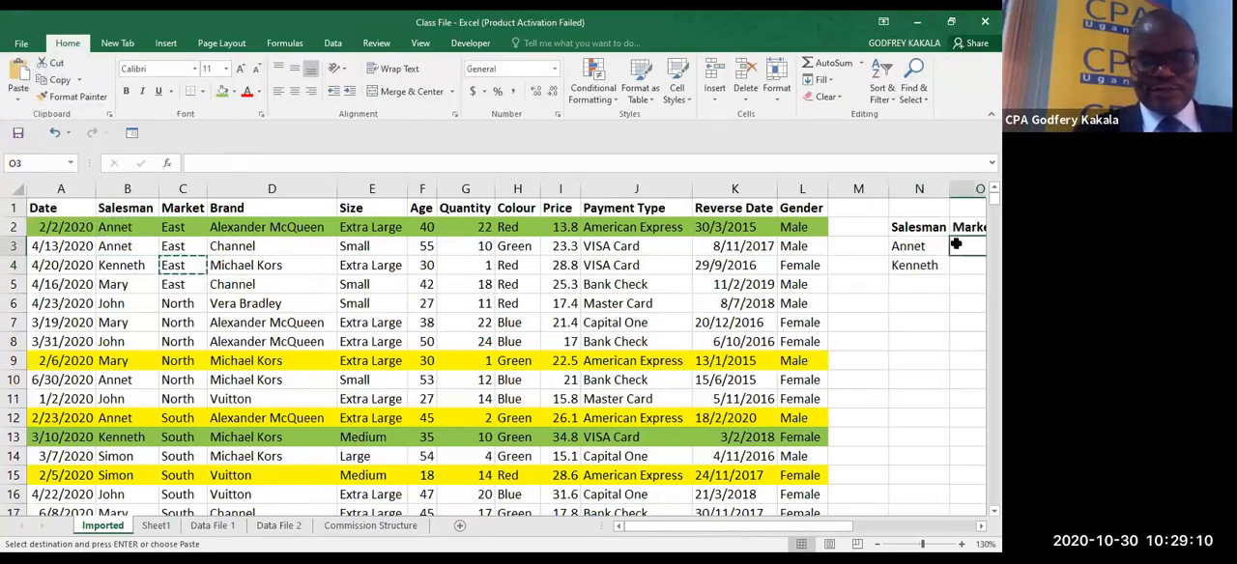
pyautogui.hotkey('ctrl', 'v')
pyautogui.click(609, 360)
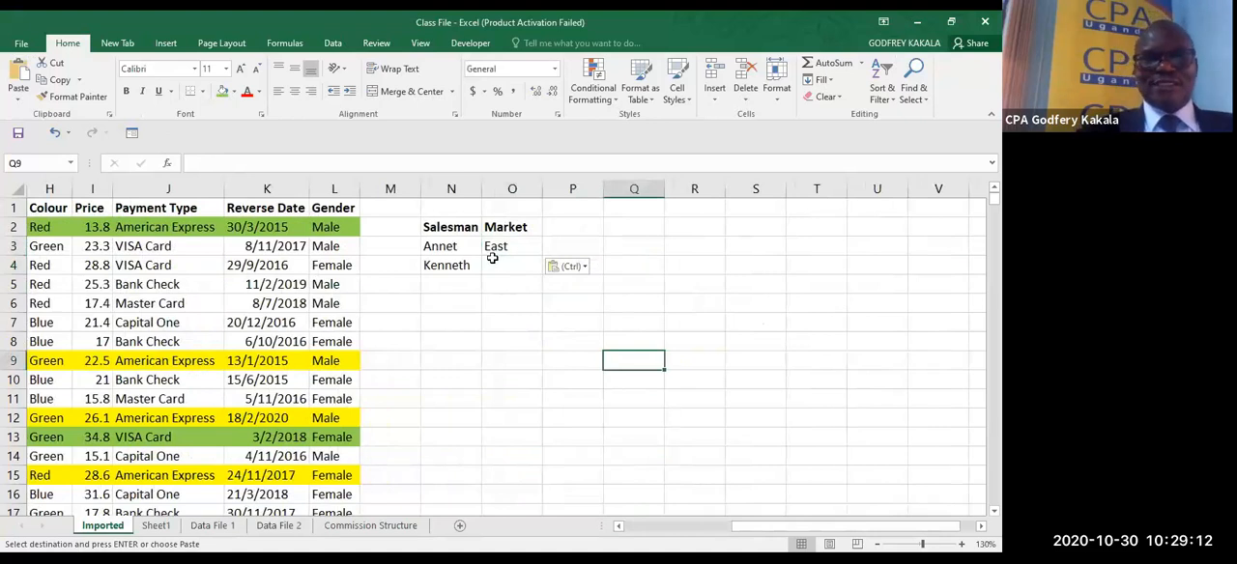
# - Fill the criteria range N2:O4 with green
pyautogui.moveTo(443, 230); pyautogui.dragTo(519, 265)
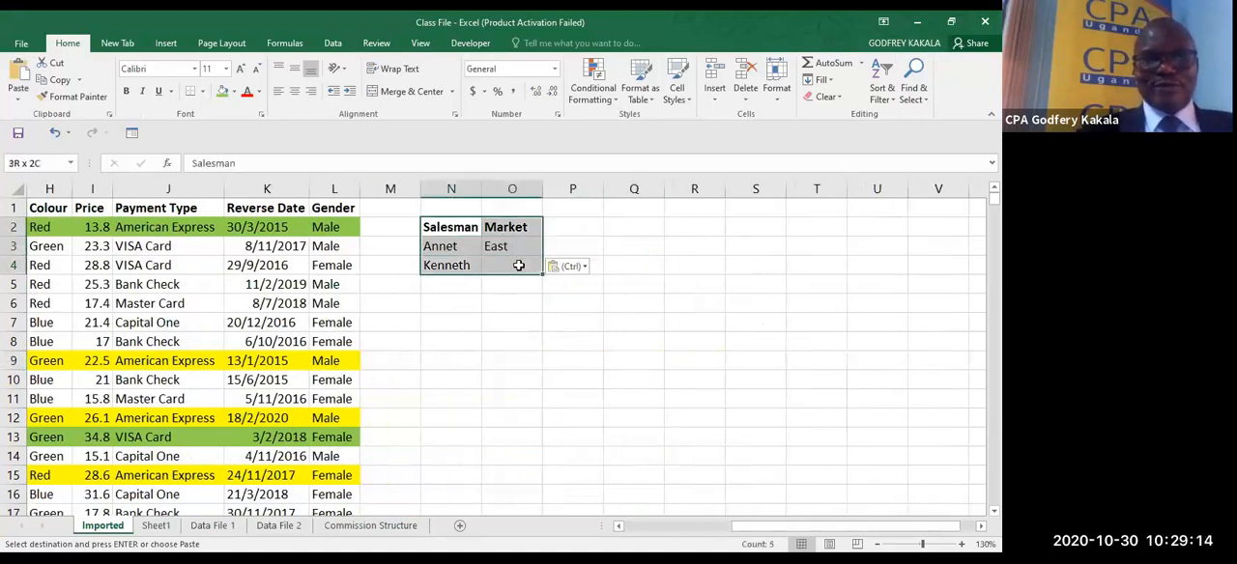
pyautogui.click(223, 93)
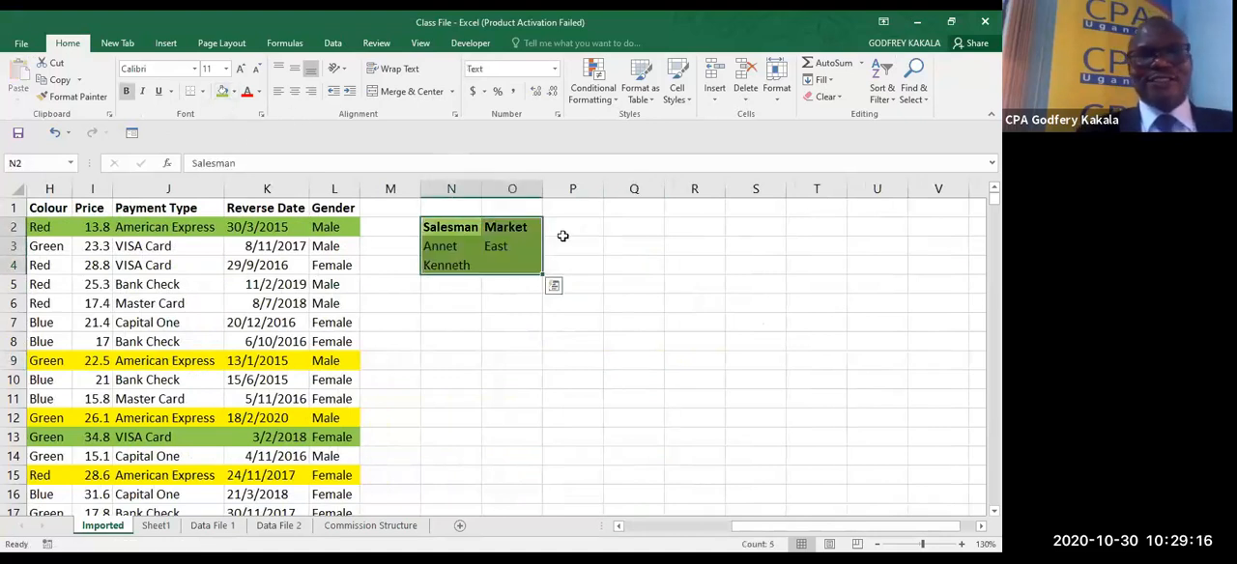
pyautogui.click(570, 319)
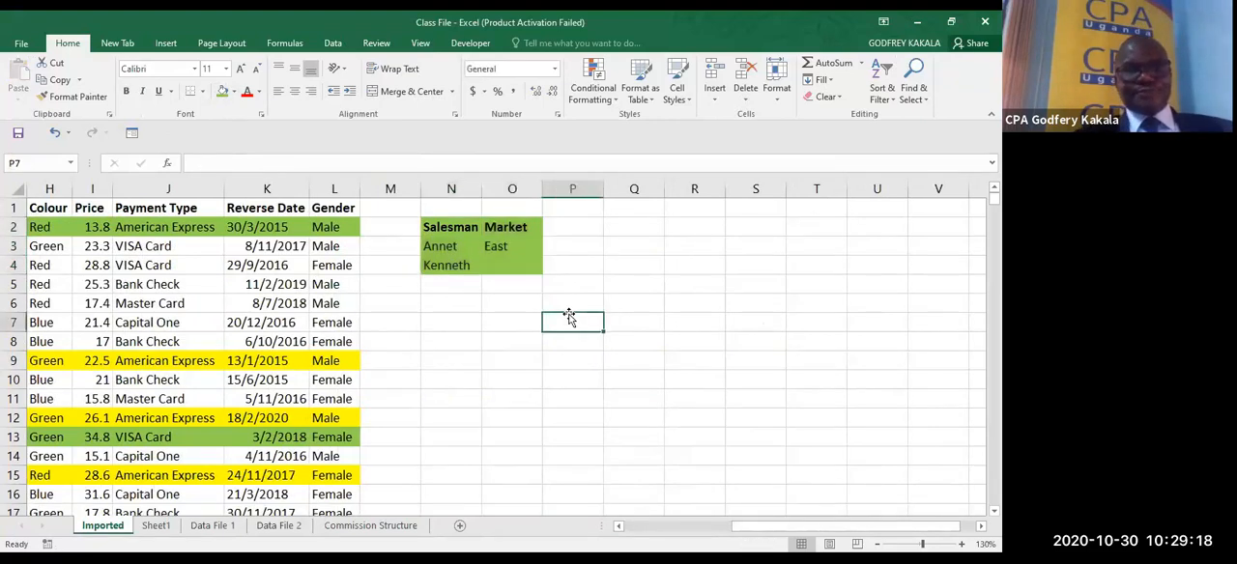
# - Apply an in-place Advanced Filter to list range $A$1:$L$26 using the criteria range $N$2:$O$4 with absolute references
pyautogui.click(624, 528)
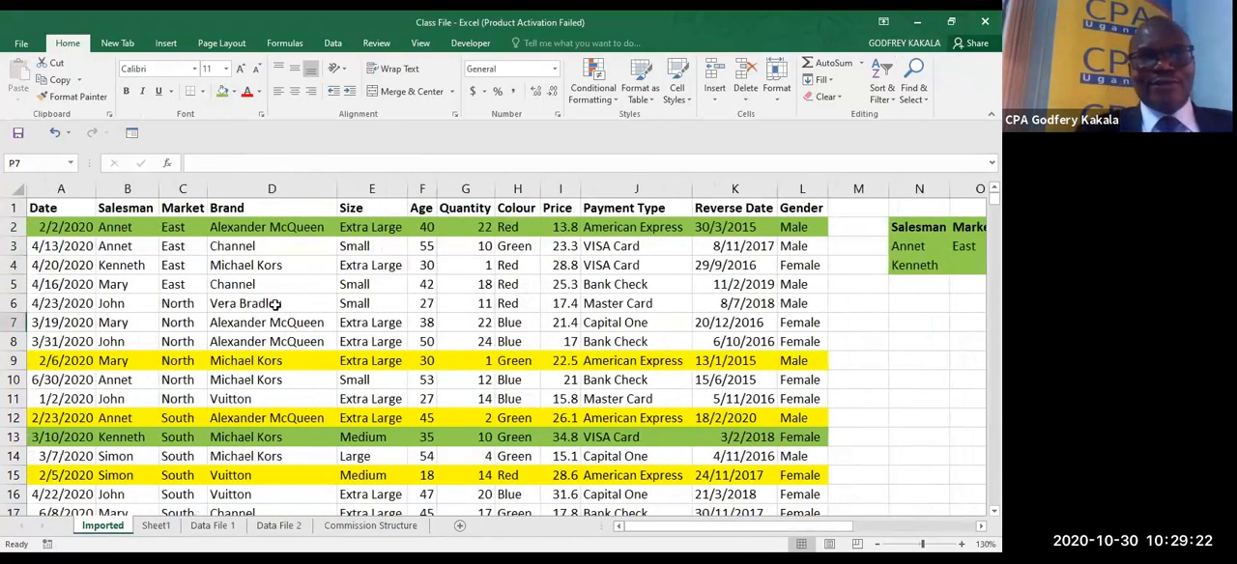
pyautogui.click(274, 303)
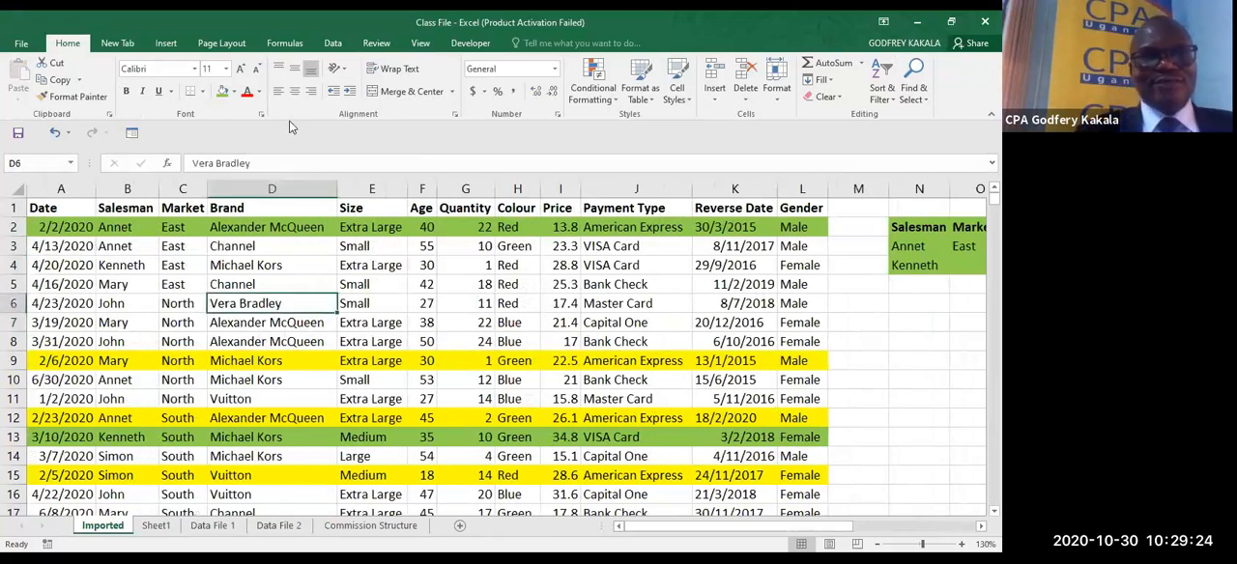
pyautogui.click(332, 44)
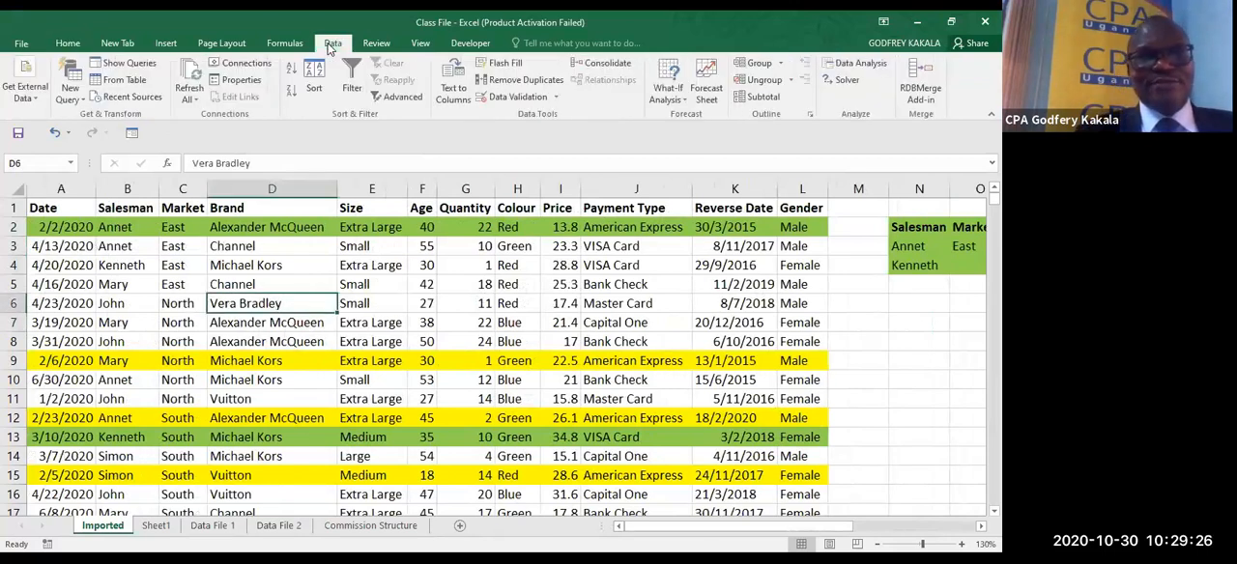
pyautogui.click(388, 100)
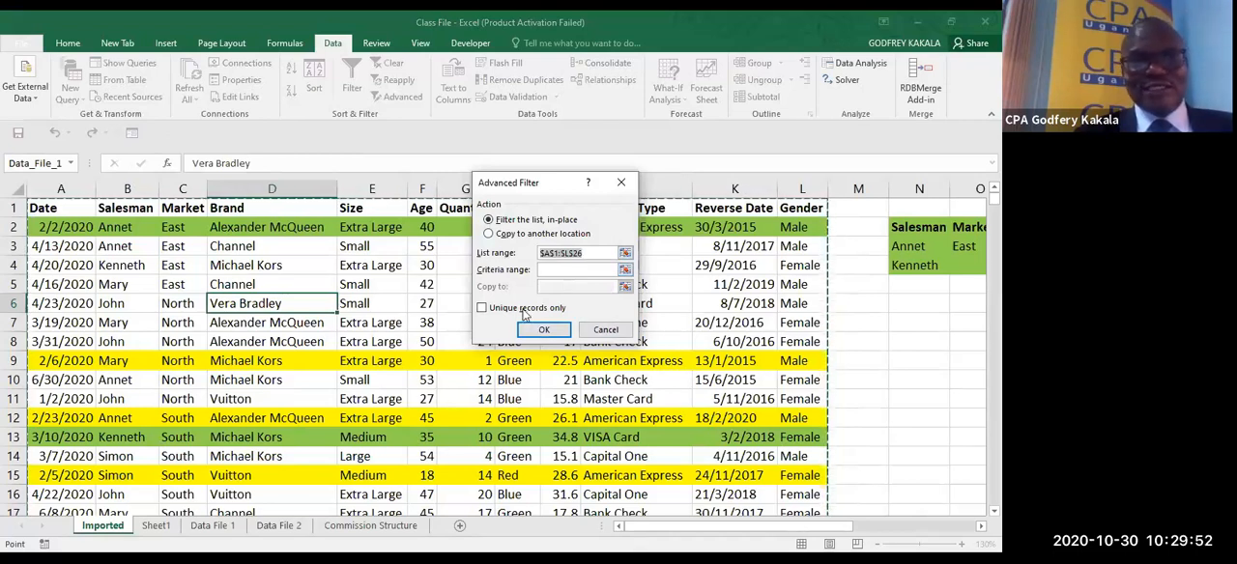
pyautogui.click(549, 268)
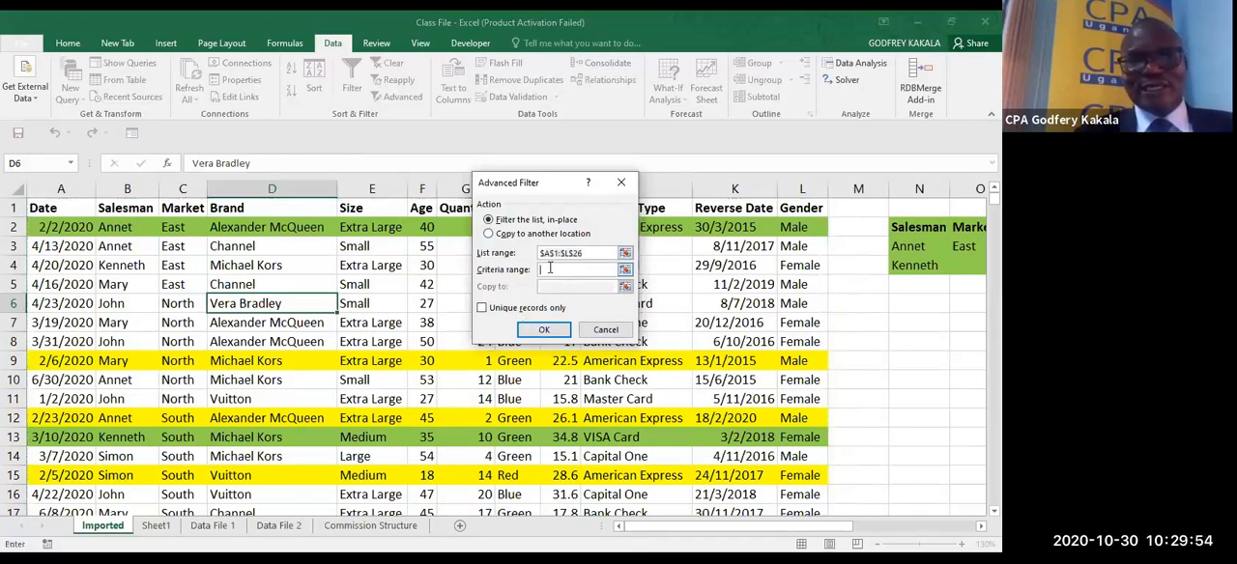
pyautogui.click(911, 225)
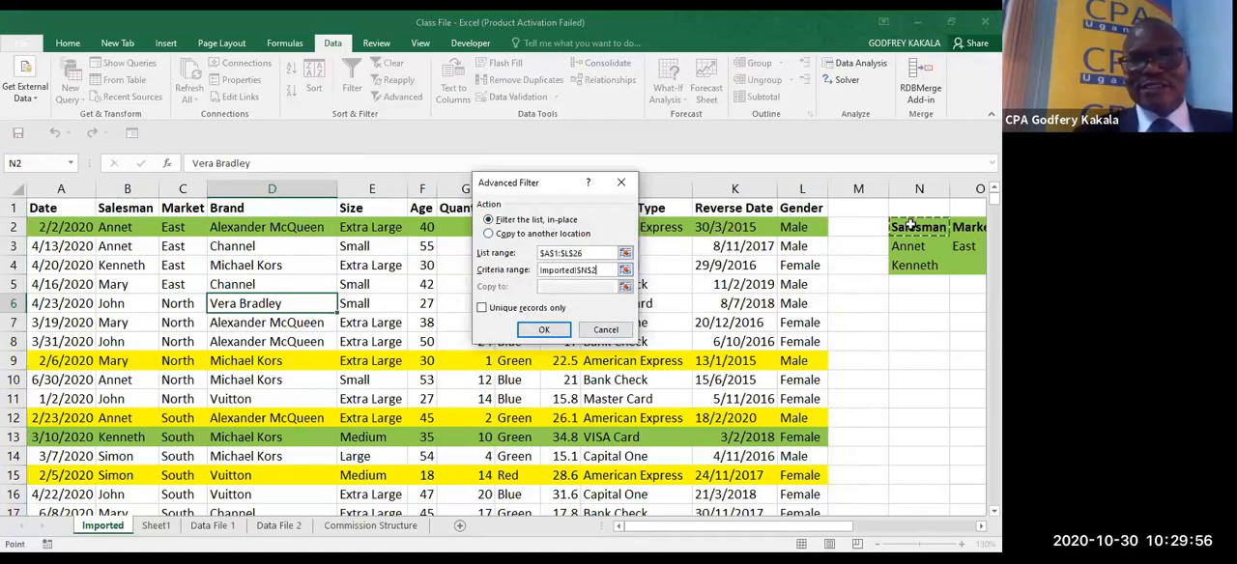
pyautogui.moveTo(911, 224); pyautogui.dragTo(965, 263)
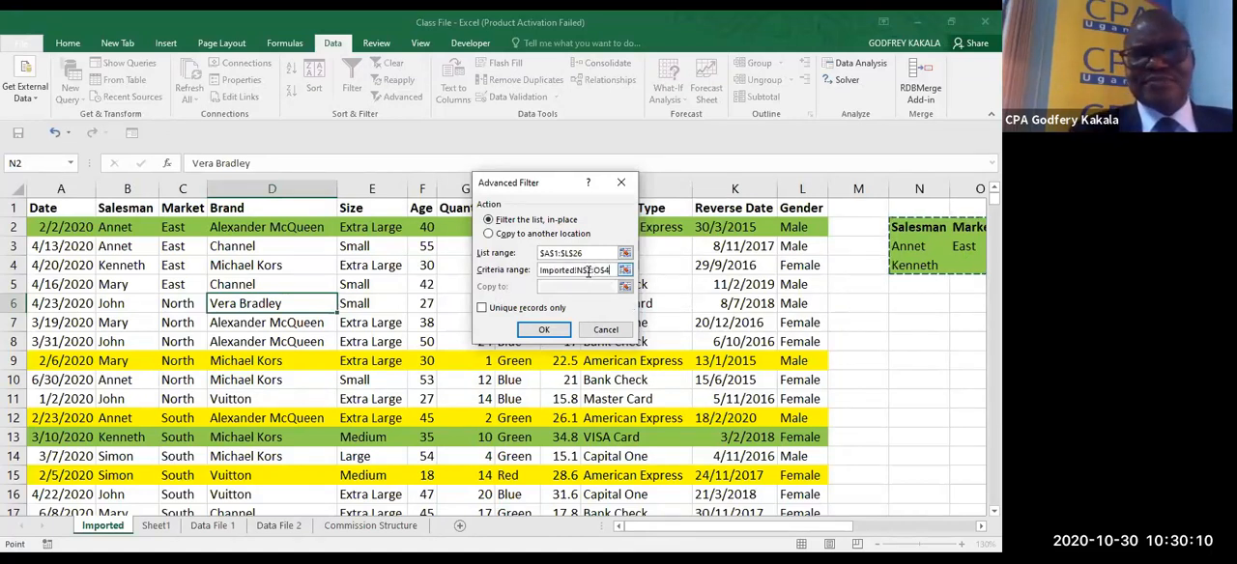
pyautogui.press('F4')
pyautogui.press('F4')
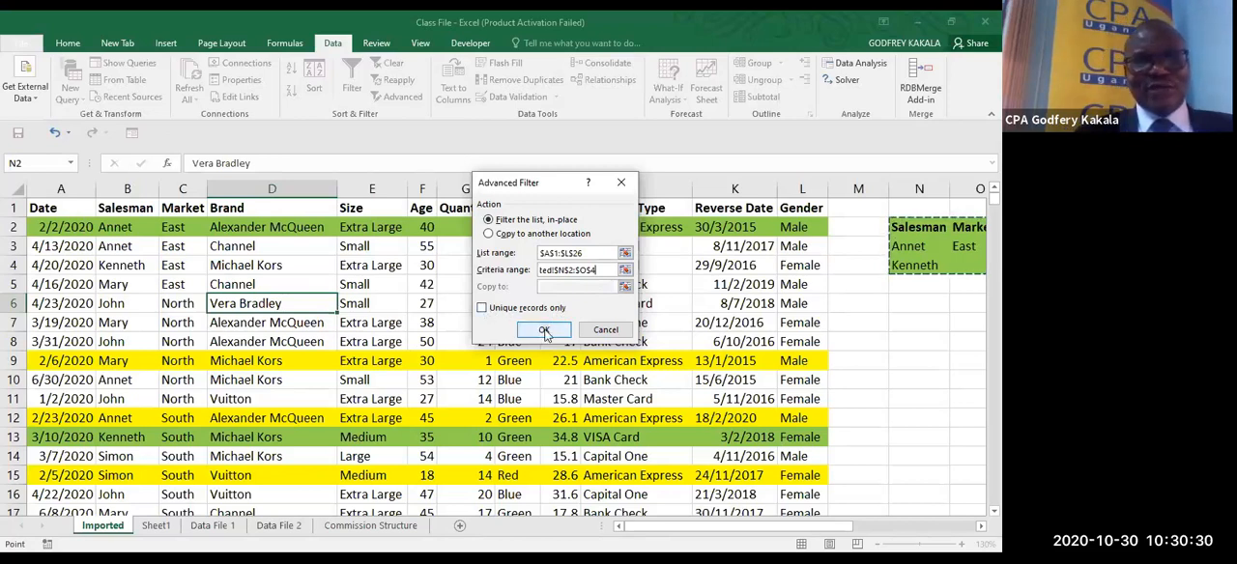
pyautogui.click(544, 331)
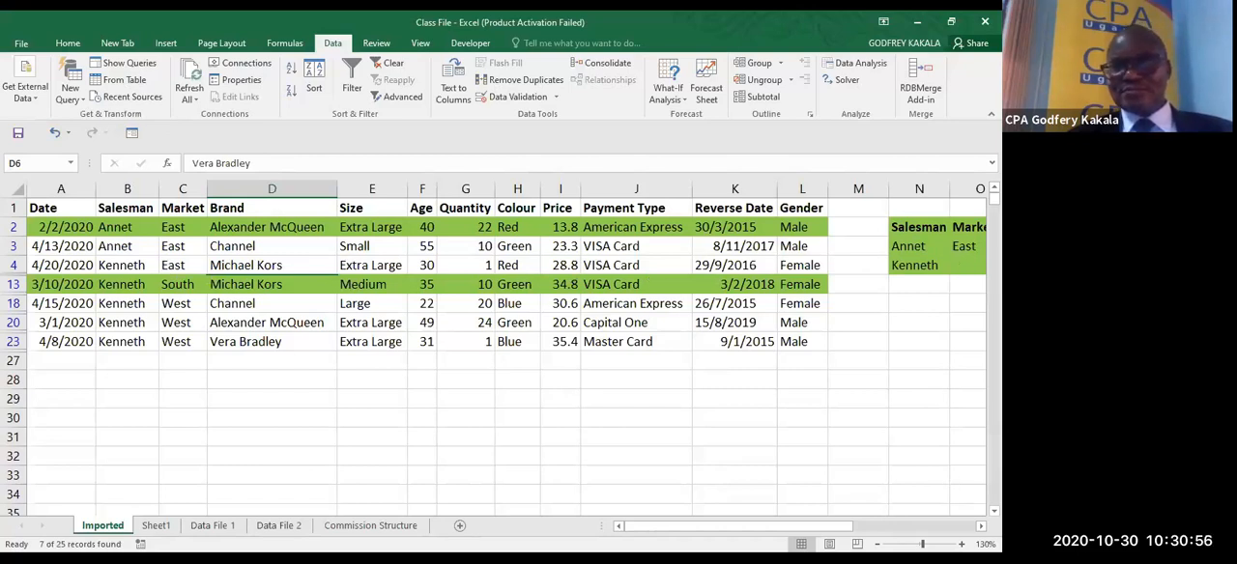
# - Enter East in O4 as the Market criterion for the second salesman
pyautogui.hscroll(3, 886, 376)
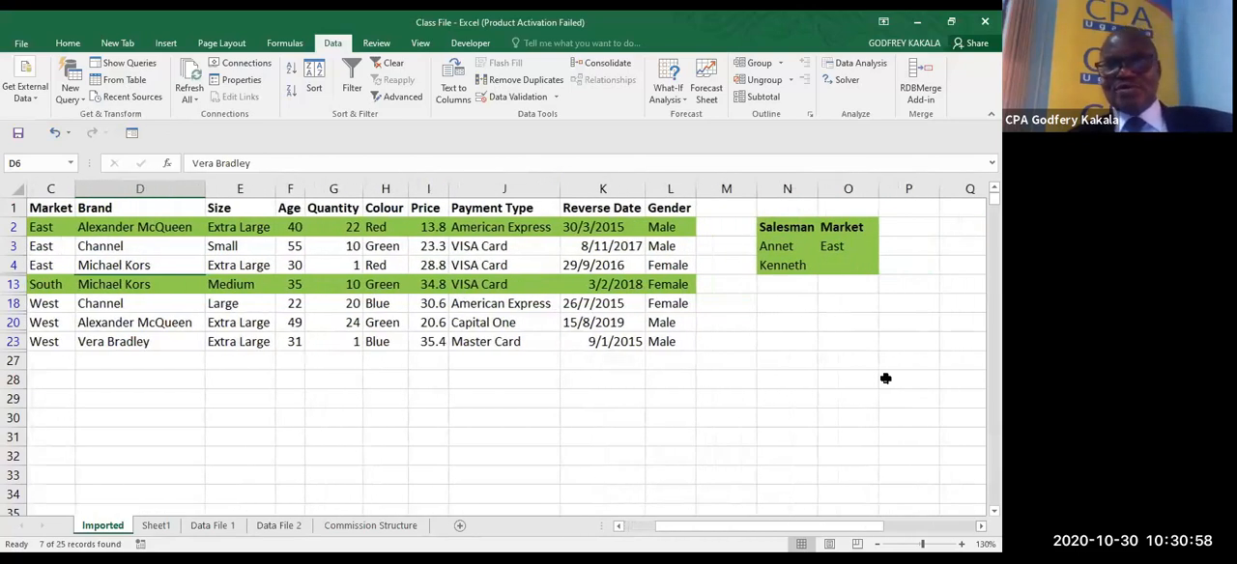
pyautogui.click(831, 248)
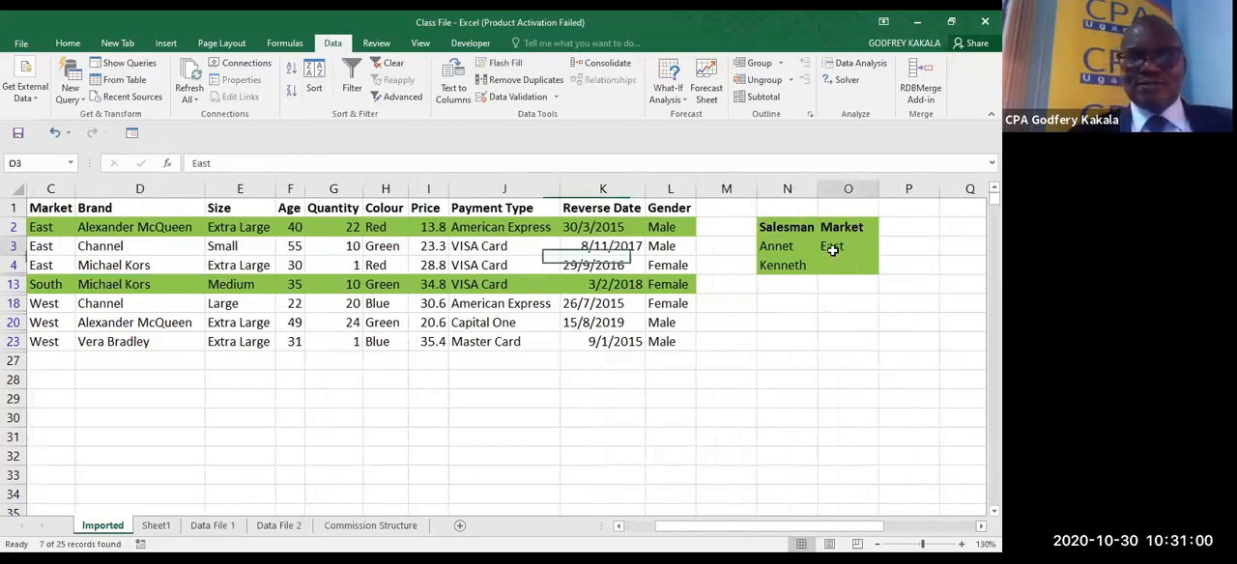
pyautogui.click(838, 266)
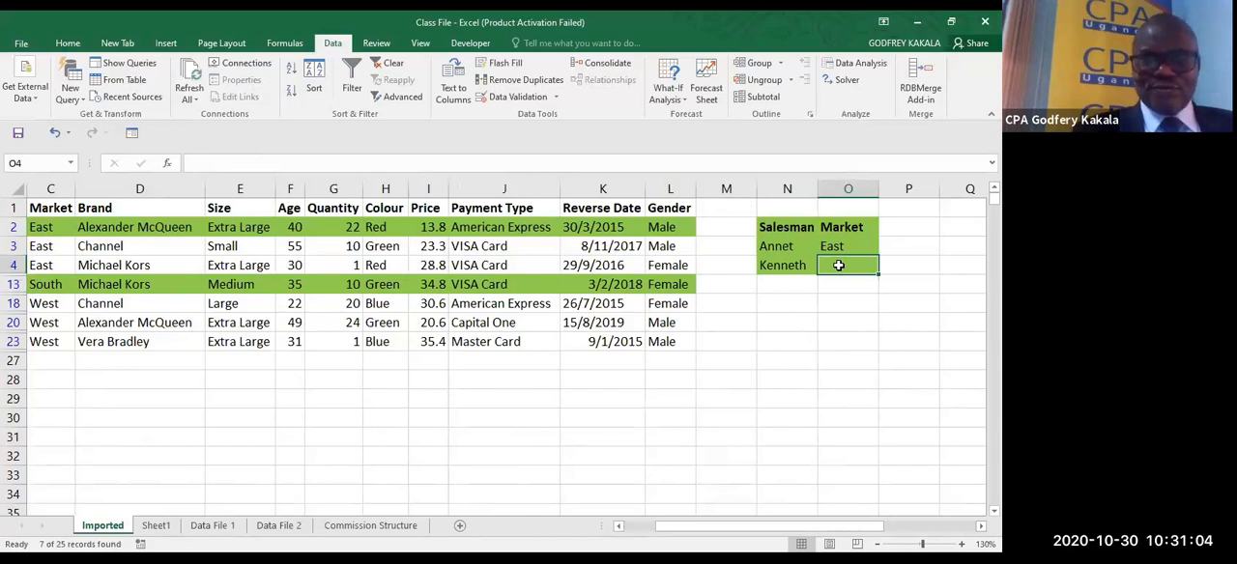
pyautogui.write('East')
# - Replace the Quantity value in G4 with L
pyautogui.click(357, 270)
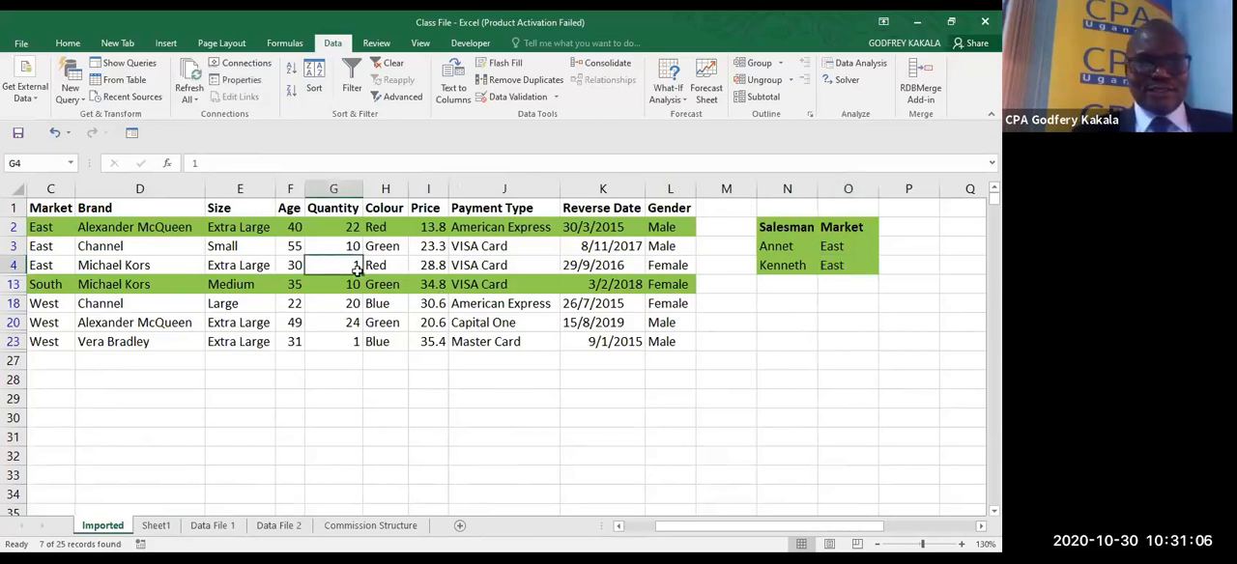
pyautogui.write('L')
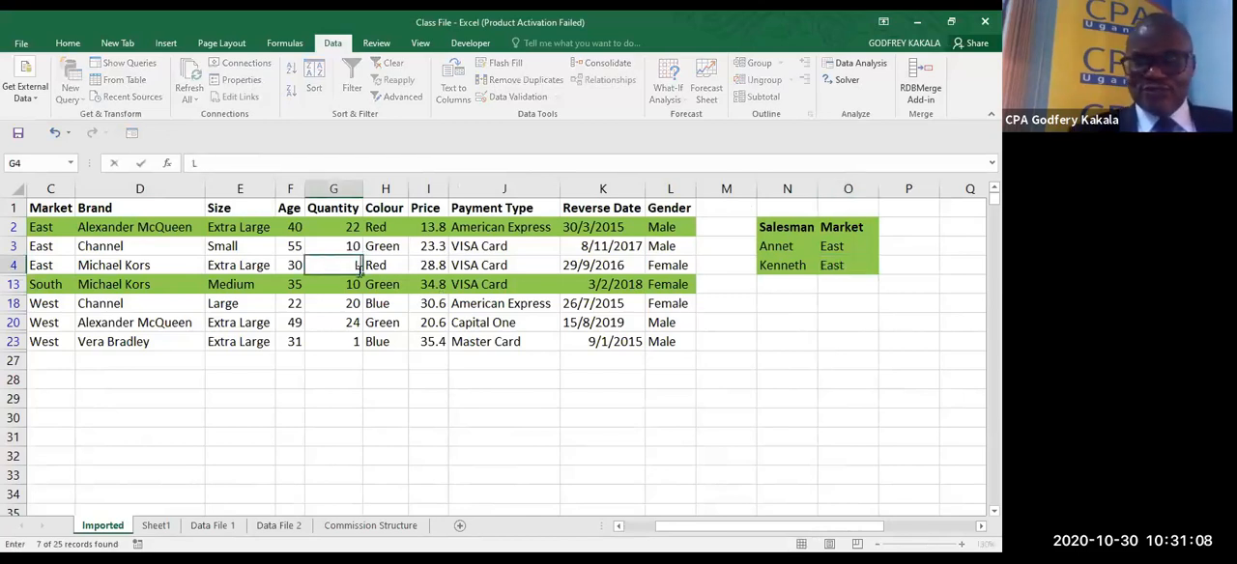
pyautogui.click(292, 277)
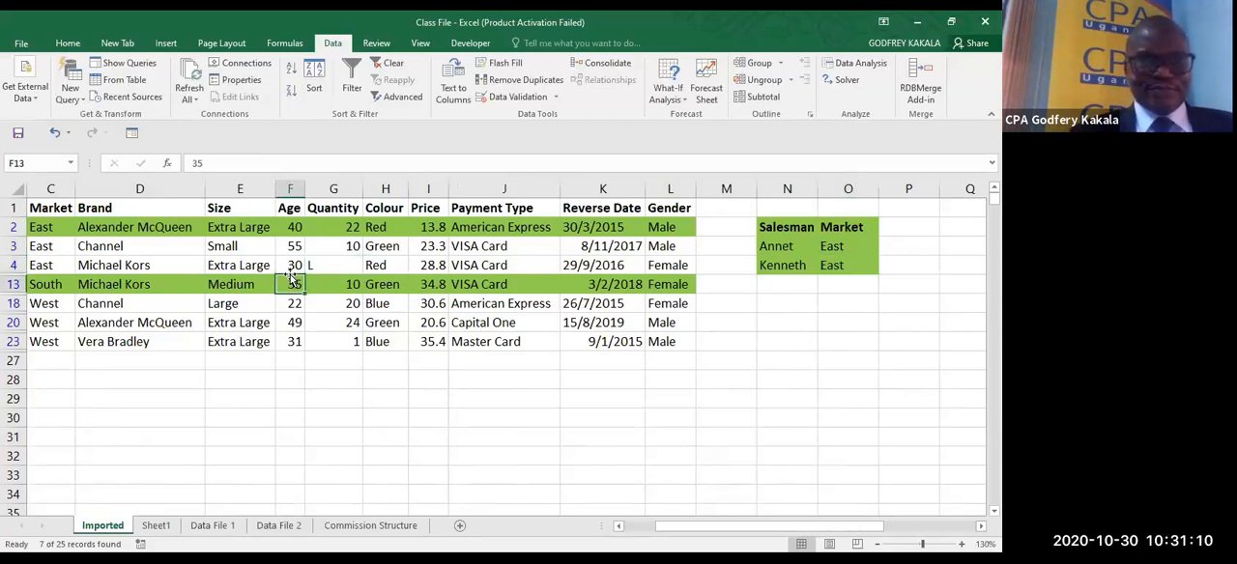
# - Undo the G4 edit and the previous Advanced Filter, keeping East in O4 as the second salesman's Market criterion
pyautogui.hotkey('ctrl', 'z')
pyautogui.hotkey('ctrl', 'z')
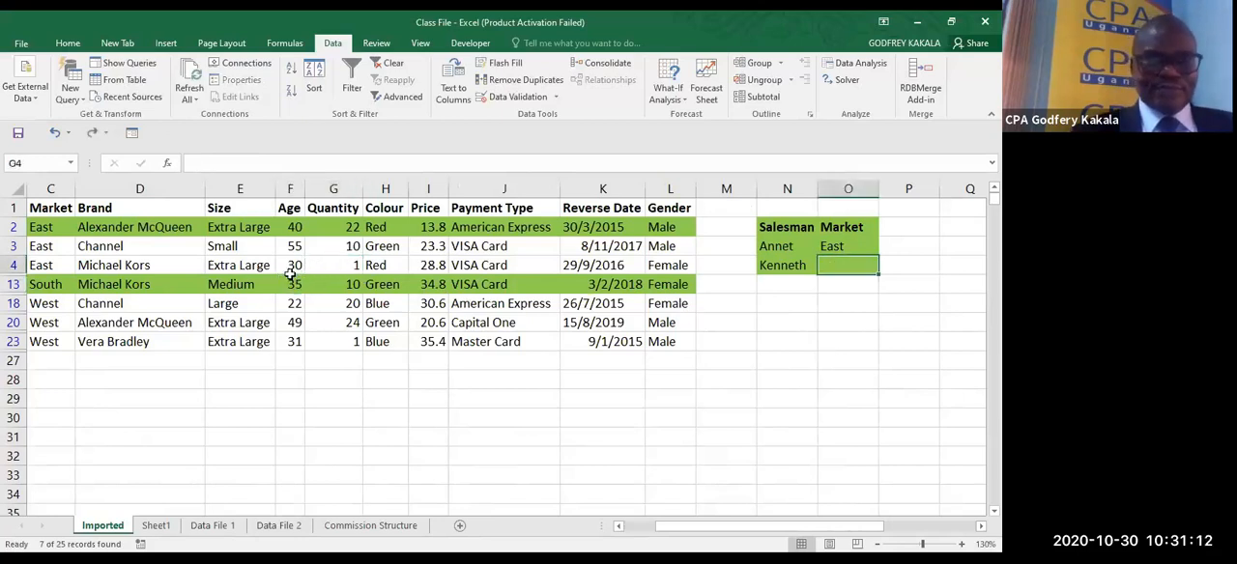
pyautogui.hotkey('ctrl', 'z')
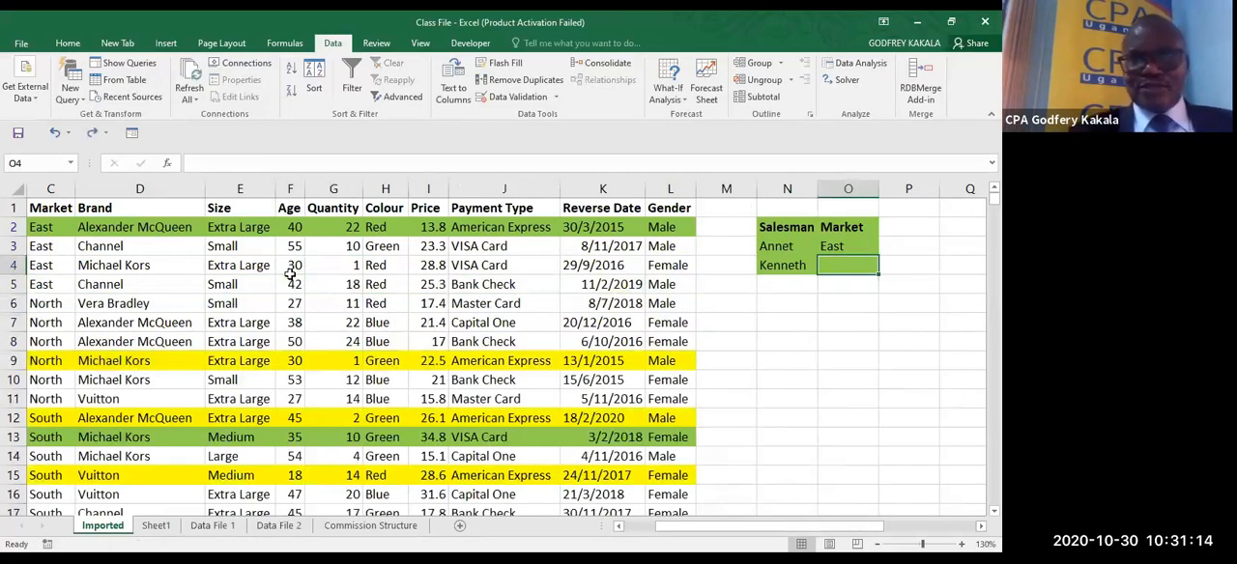
pyautogui.hotkey('ctrl', 'y')
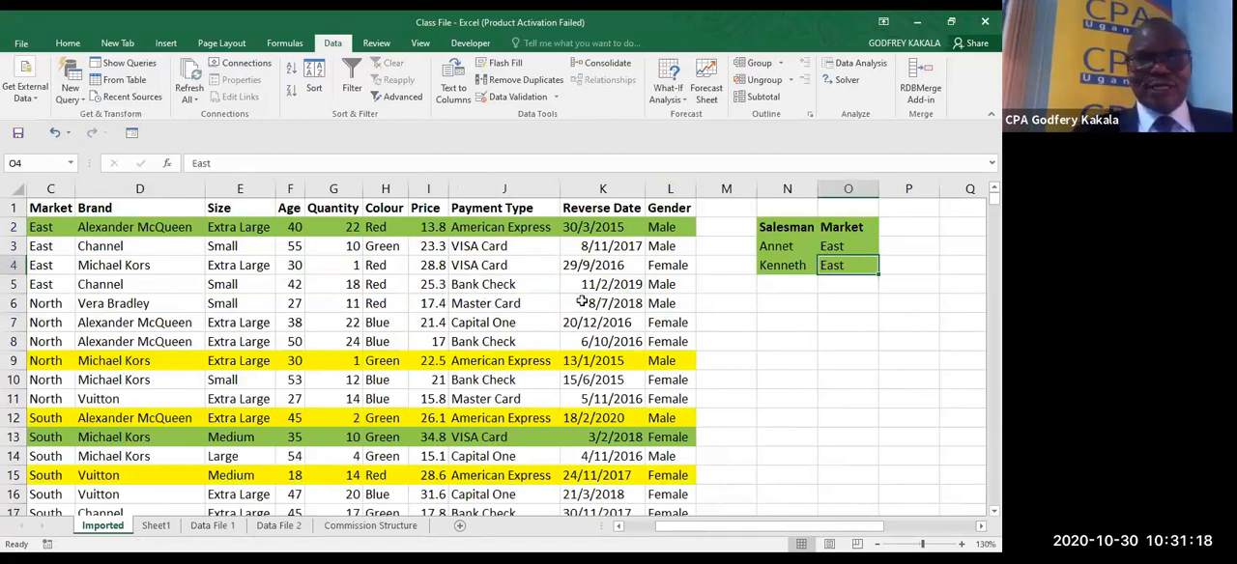
# - Filter the list $A$1:$L$26 in place with Advanced Filter, using the updated Salesman and Market criteria in $N$2:$O$4
pyautogui.click(289, 318)
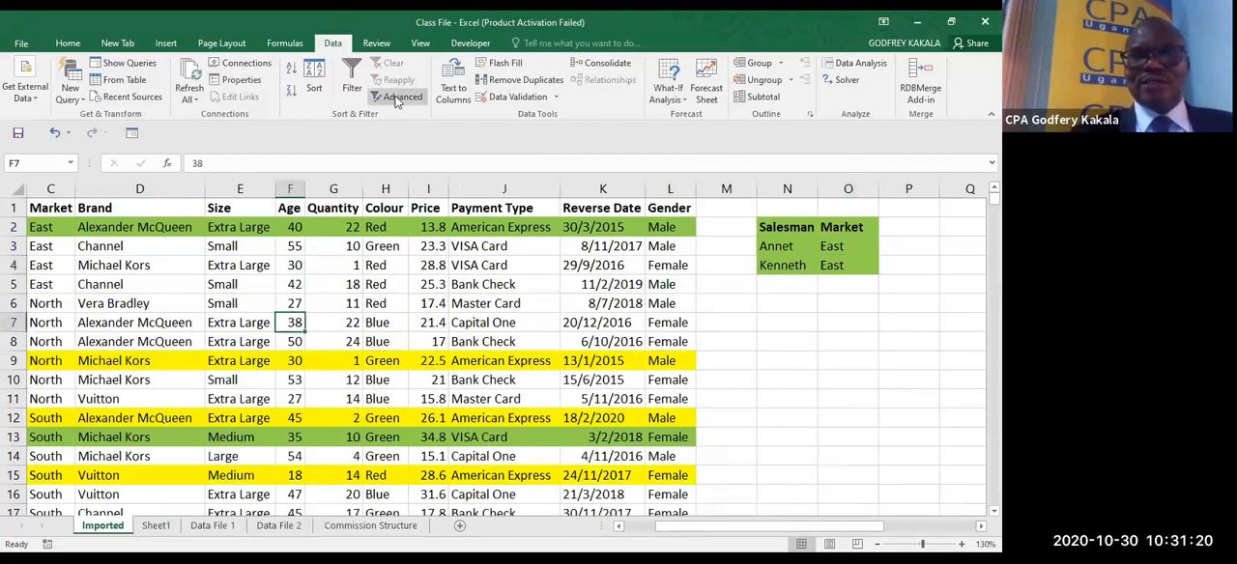
pyautogui.click(399, 98)
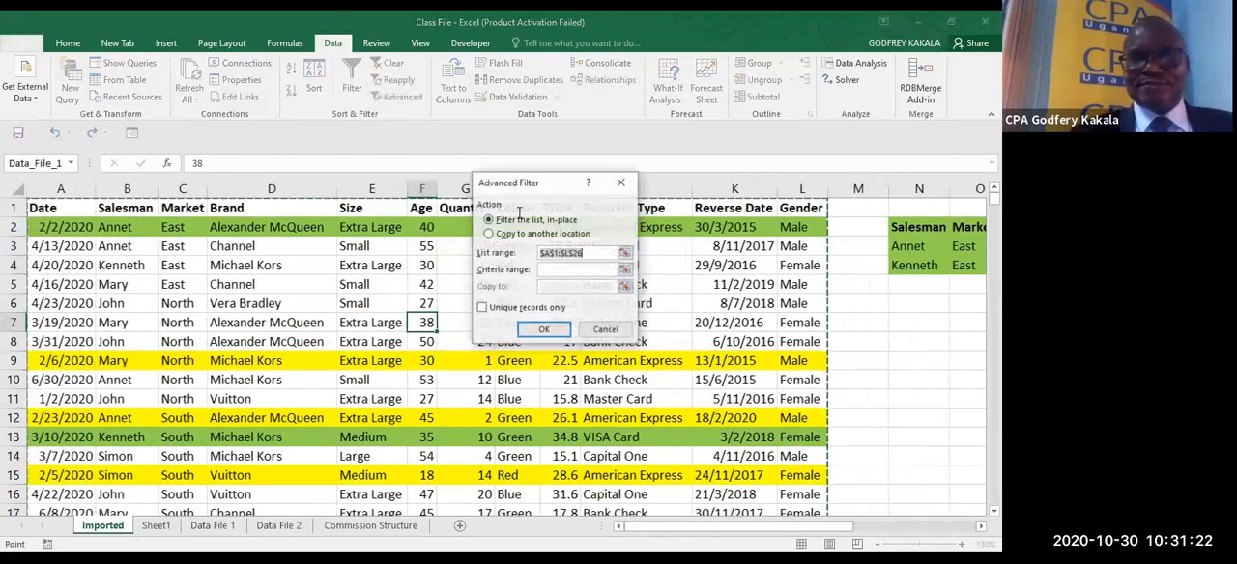
pyautogui.click(626, 270)
pyautogui.click(914, 227)
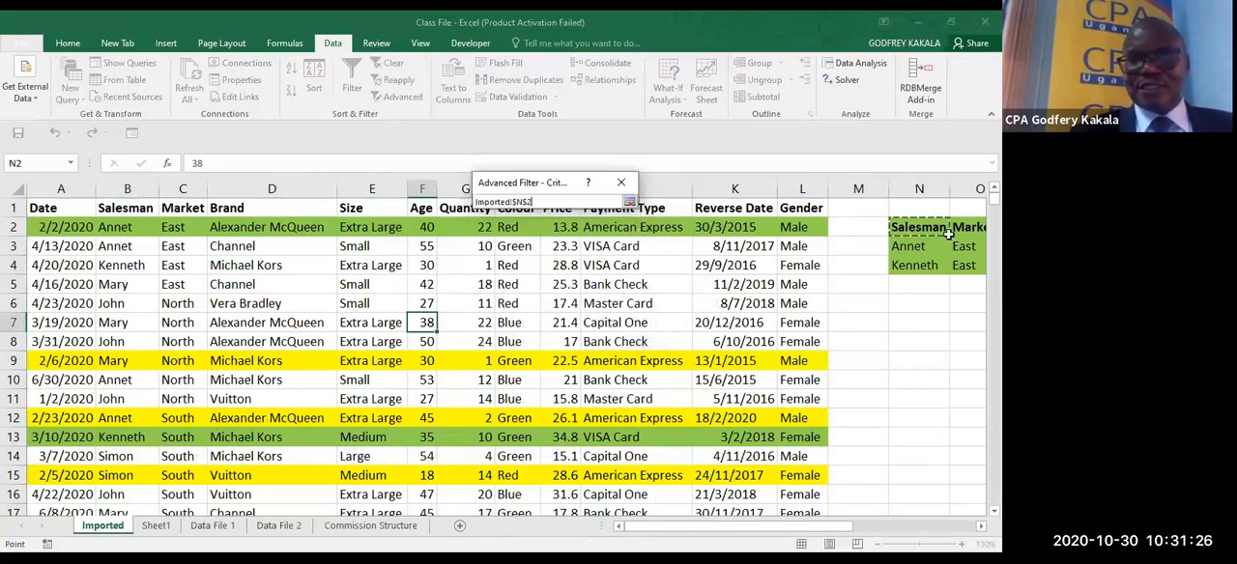
pyautogui.click(971, 262)
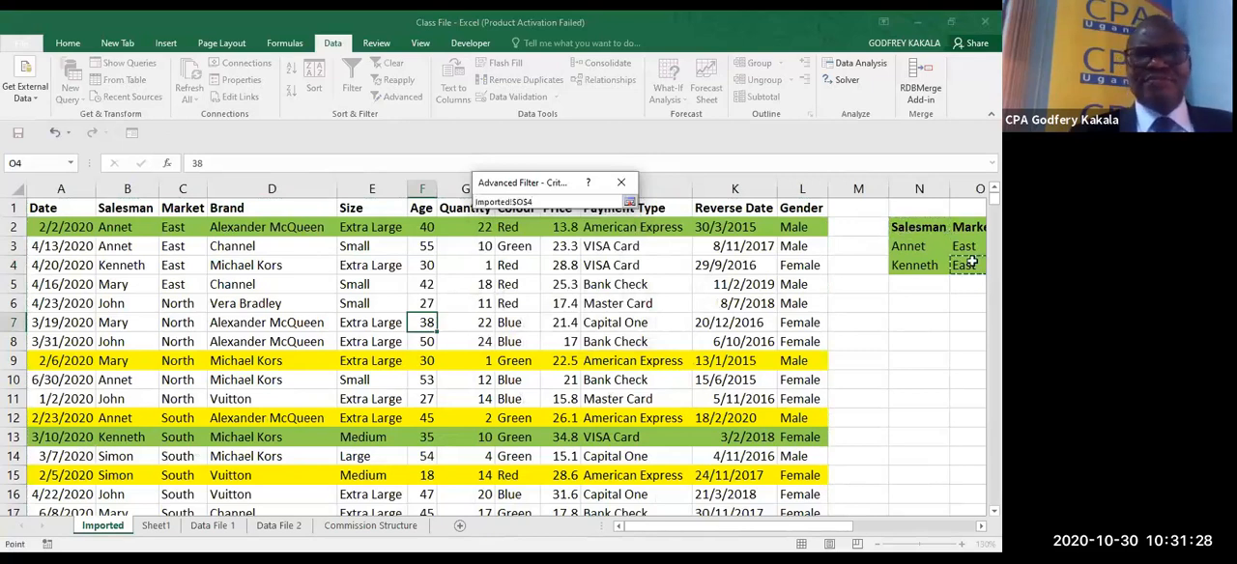
pyautogui.click(908, 228)
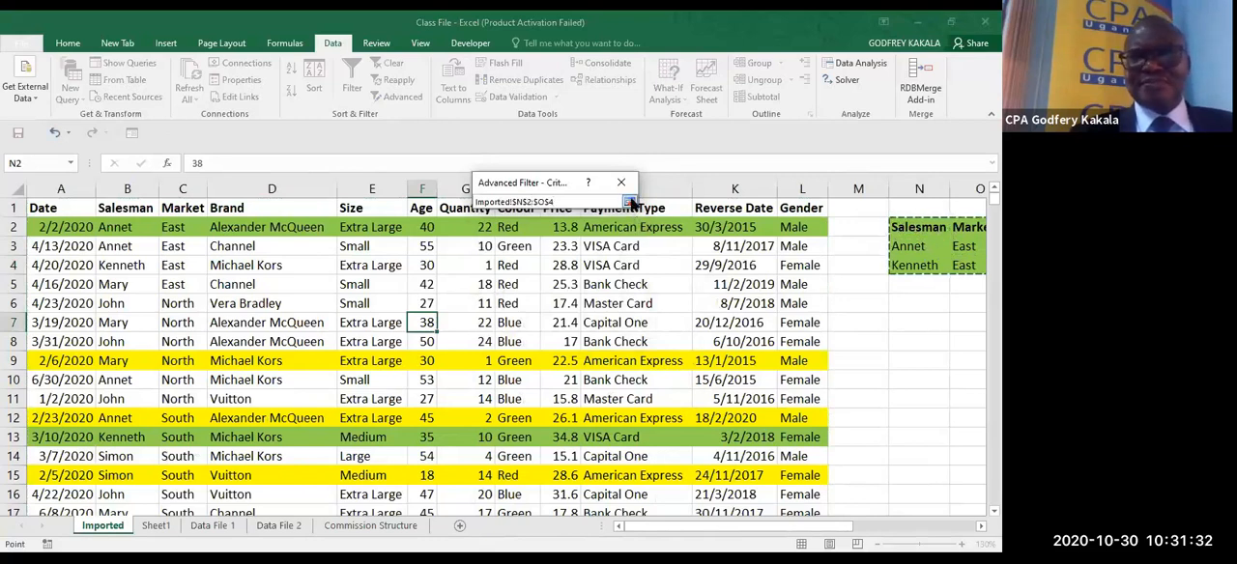
pyautogui.click(630, 202)
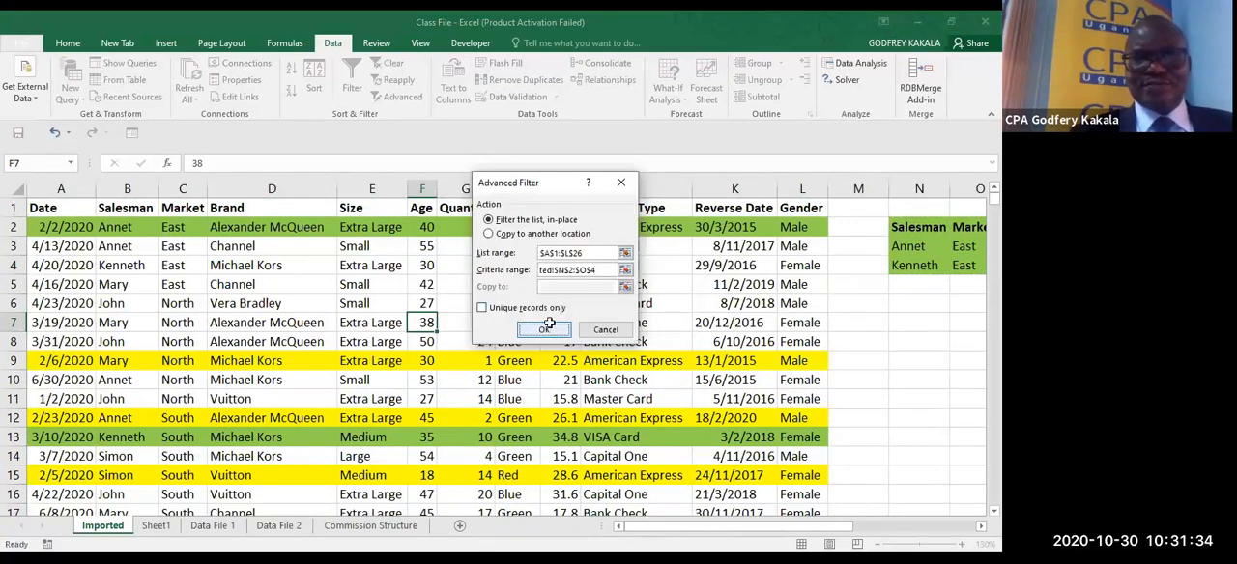
pyautogui.click(546, 329)
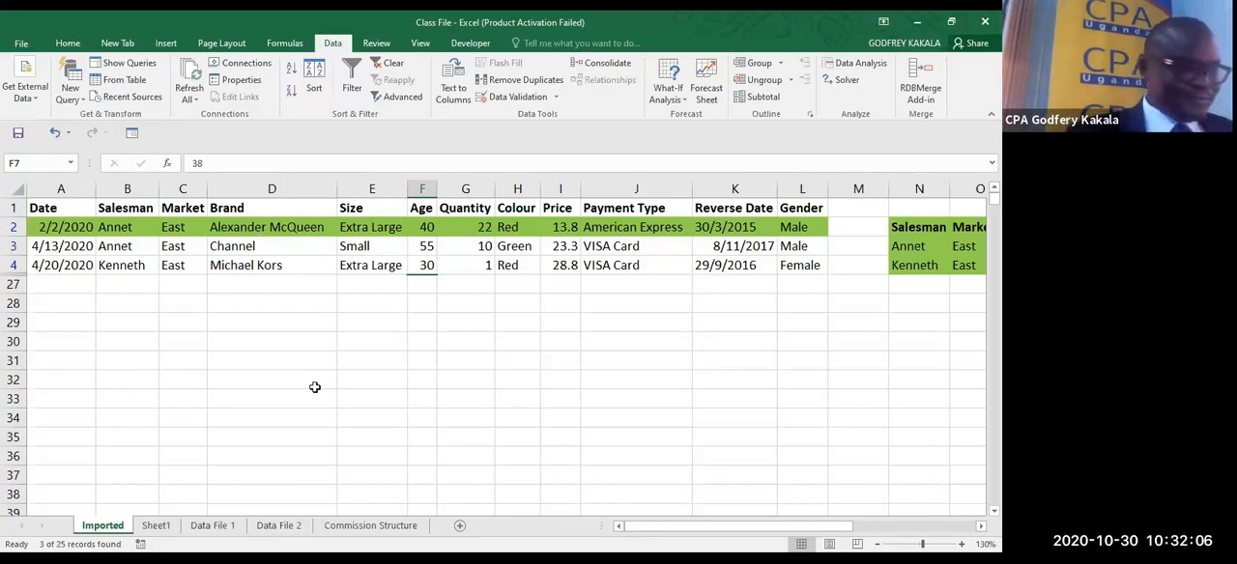
# - Clear the advanced filter from the data list and turn on AutoFilter for its header row
pyautogui.click(512, 393)
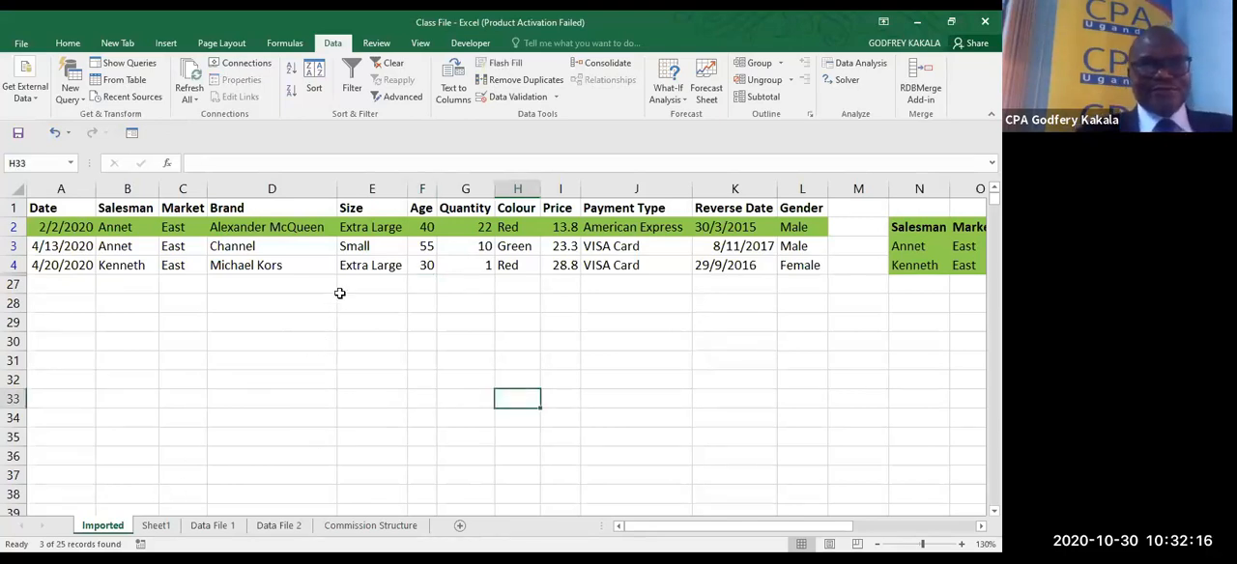
pyautogui.click(348, 263)
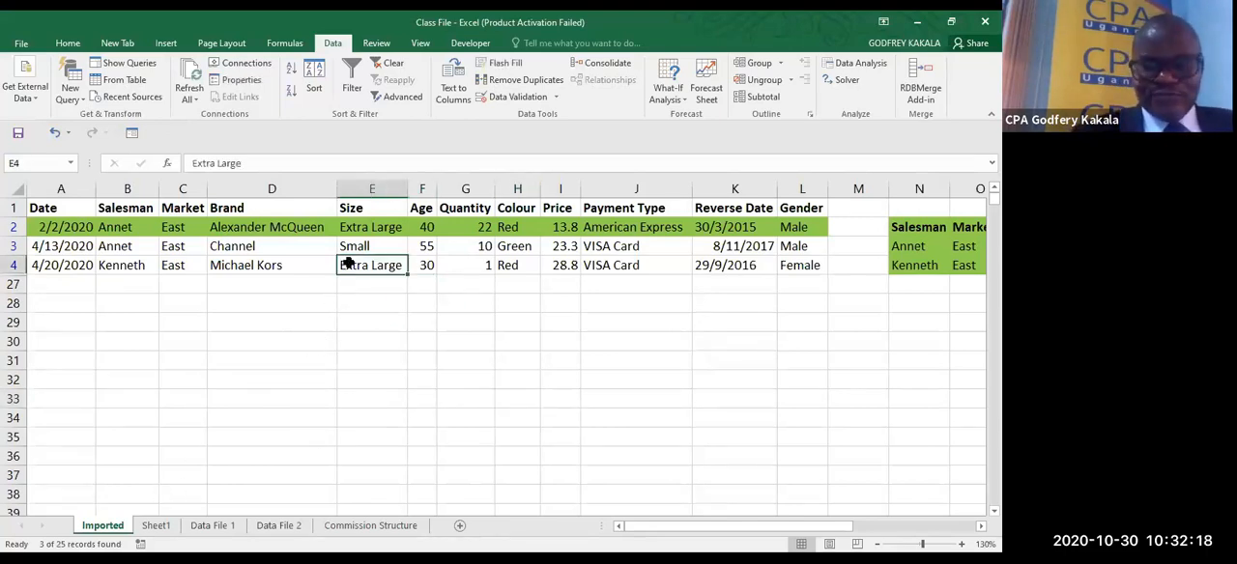
pyautogui.hotkey('ctrl', 'shift', 'l')
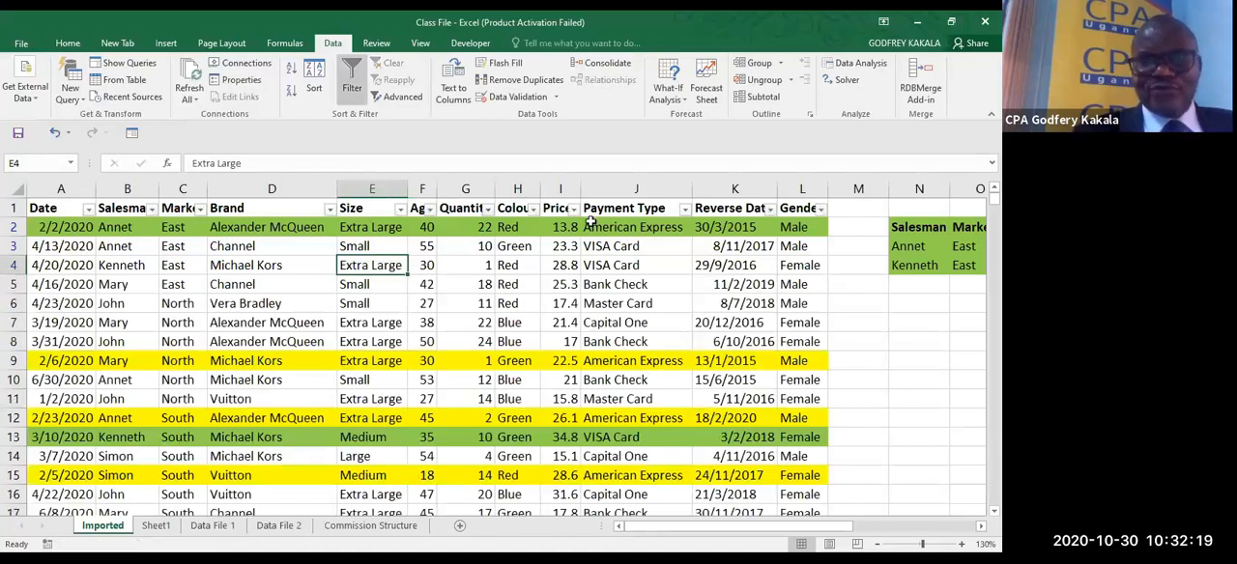
# - Delete the columns from N onward that hold the Salesman and Market criteria range
pyautogui.click(908, 186)
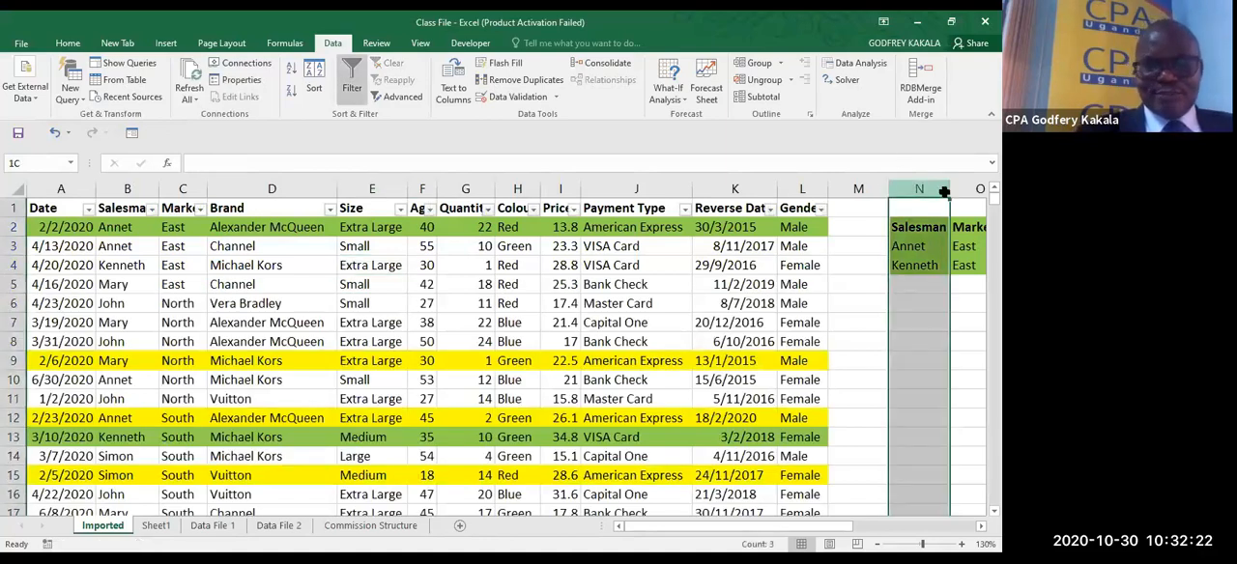
pyautogui.moveTo(944, 191); pyautogui.dragTo(991, 198)
pyautogui.hotkey('ctrl', '-')
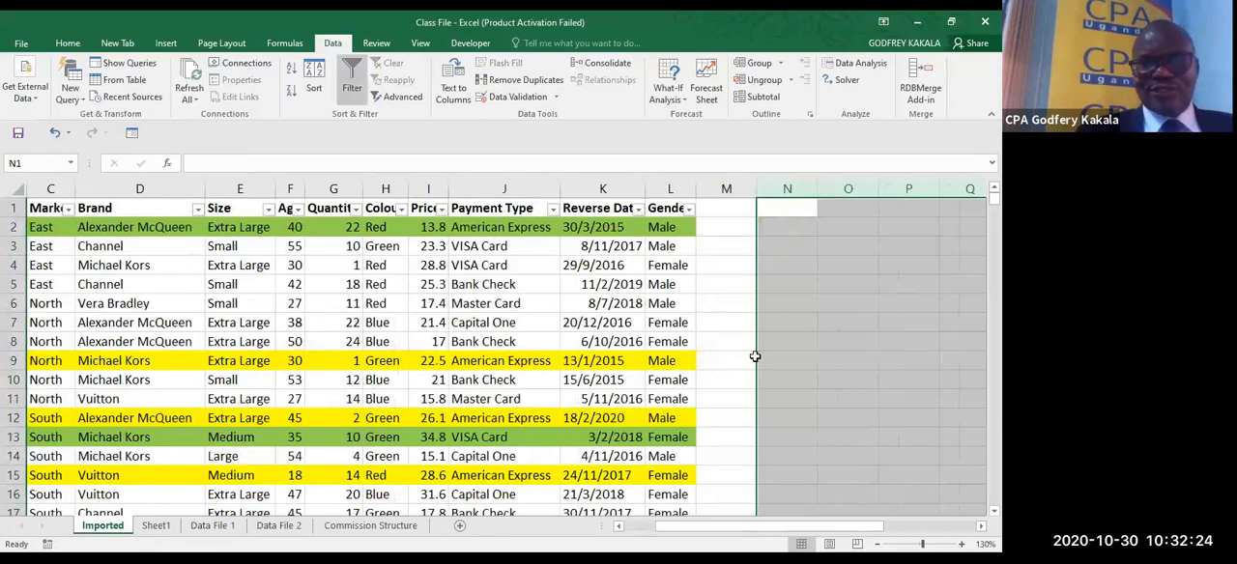
pyautogui.click(642, 364)
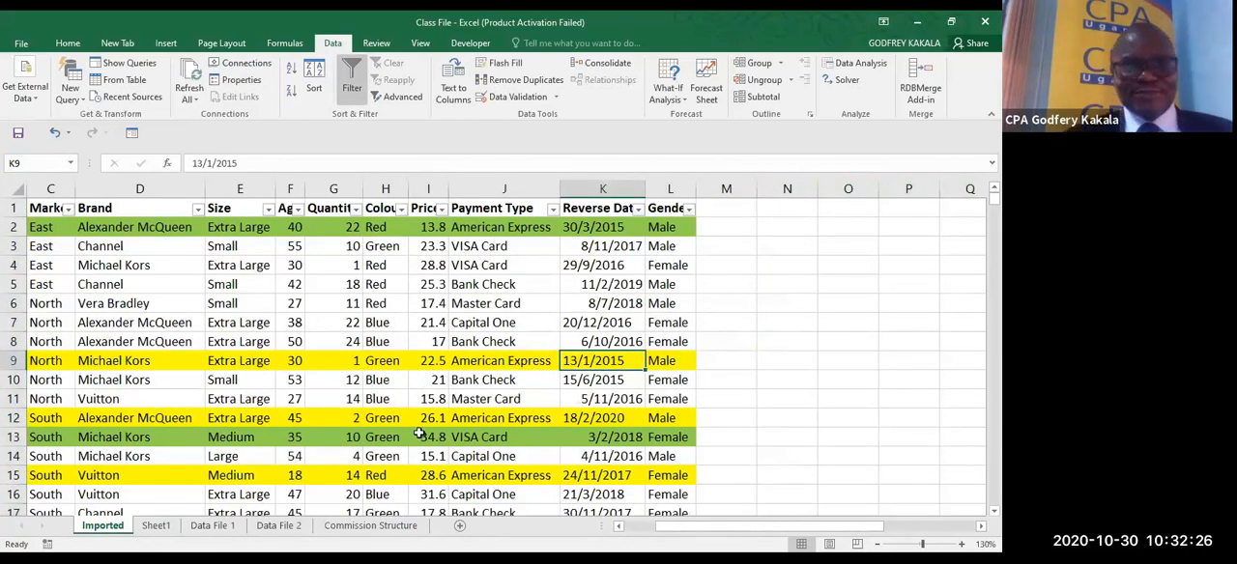
pyautogui.click(619, 527)
pyautogui.click(619, 527)
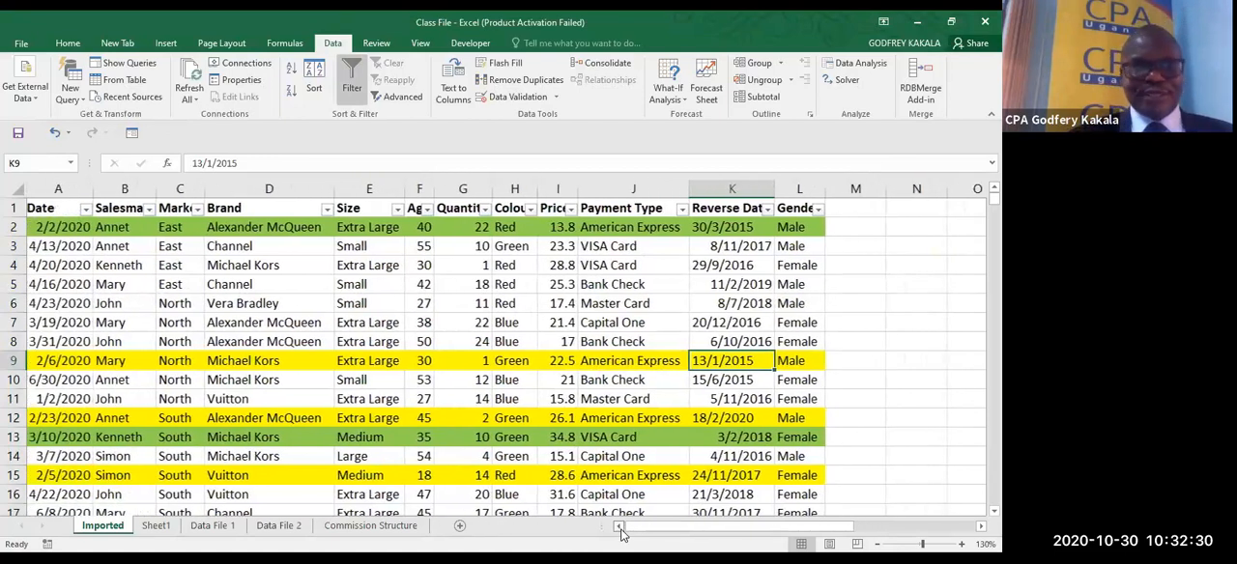
pyautogui.click(621, 535)
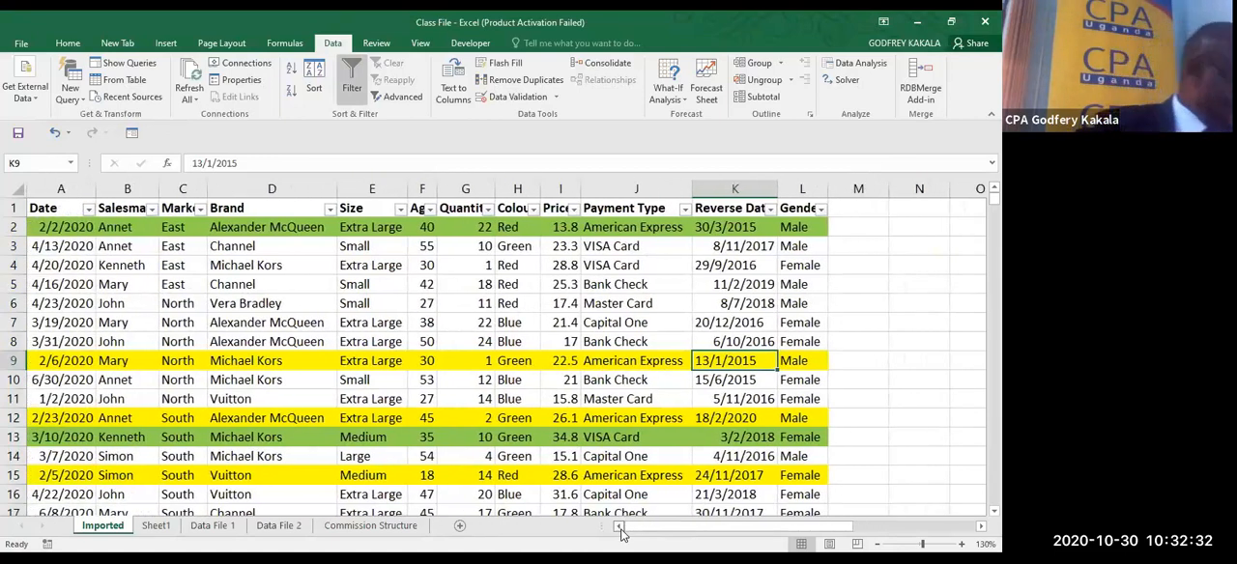
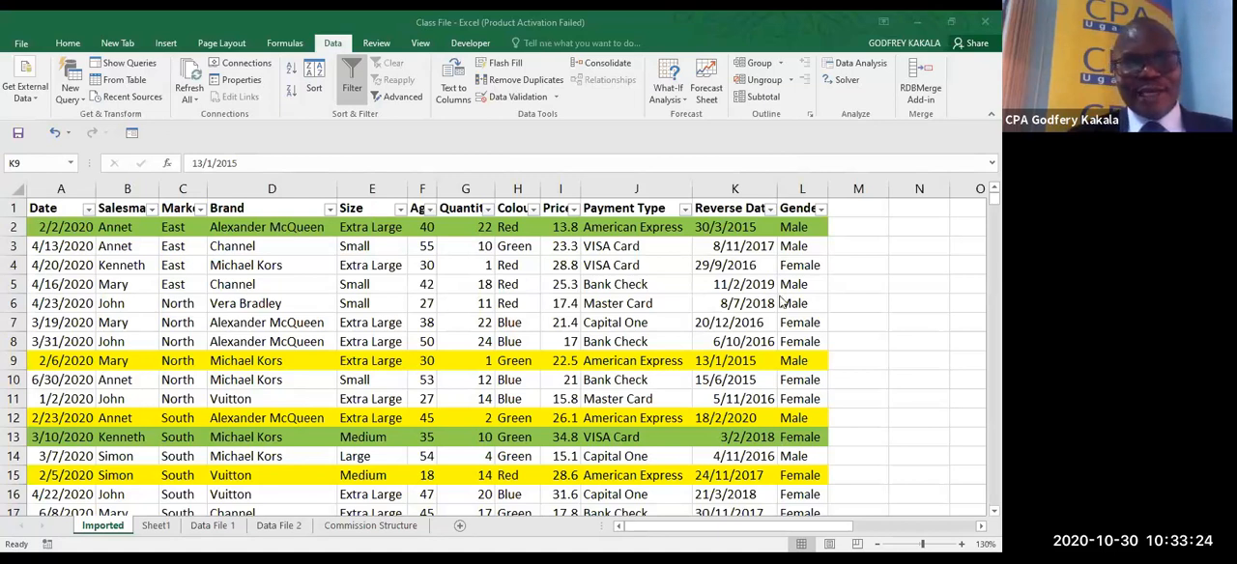
# - Enter the date 1/1/1900 in cell N3, outside the data list
pyautogui.click(839, 268)
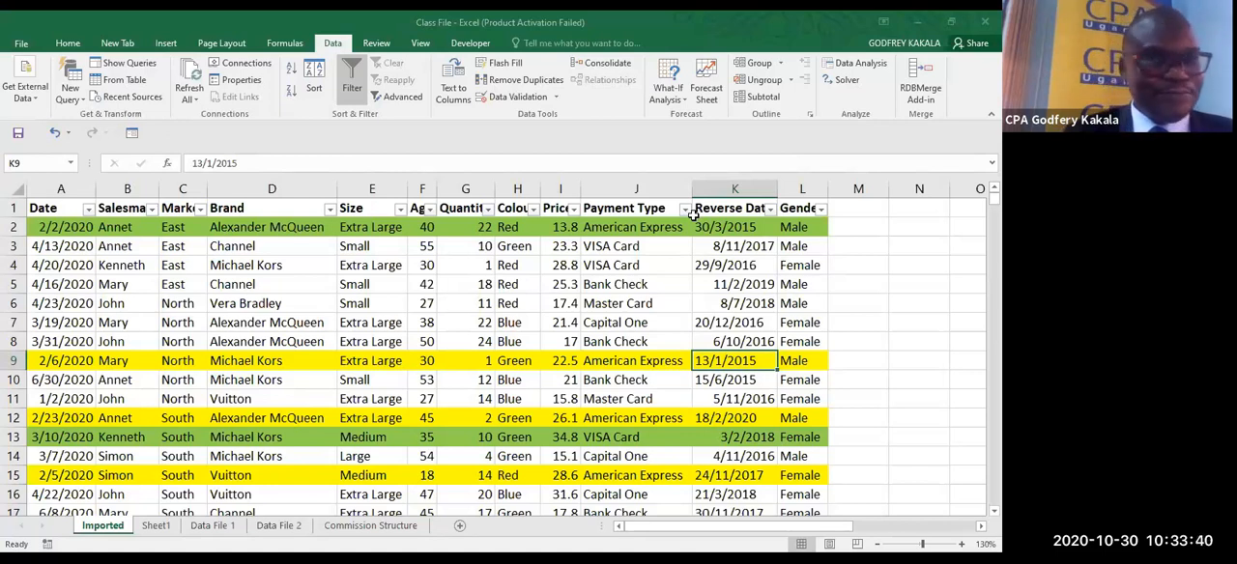
pyautogui.click(913, 246)
pyautogui.write('1/1')
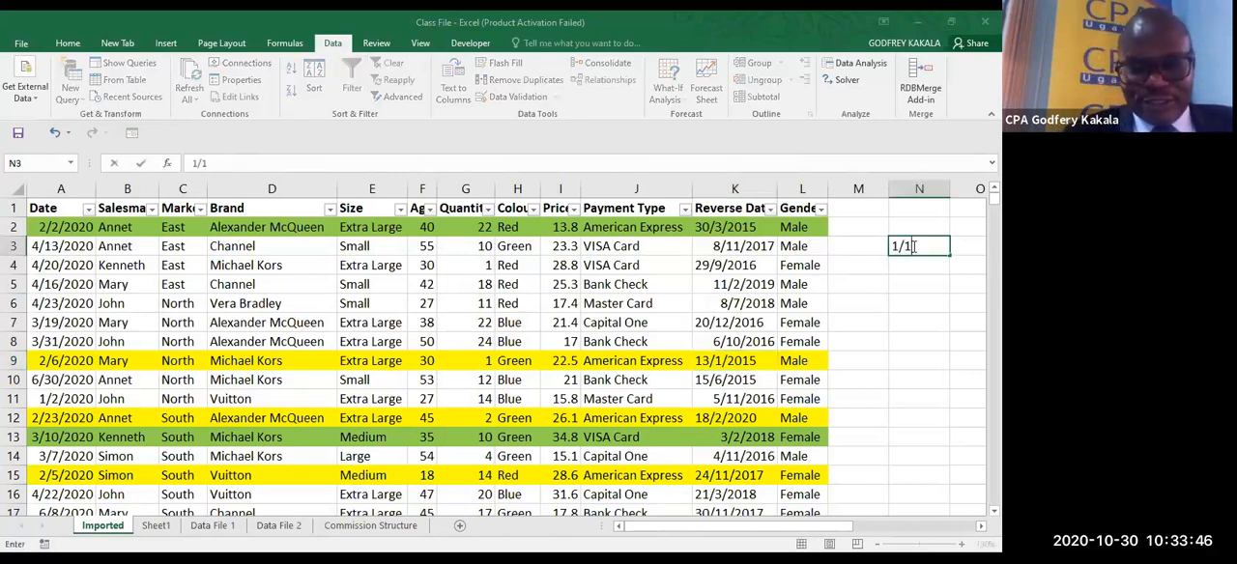
pyautogui.write('/1900')
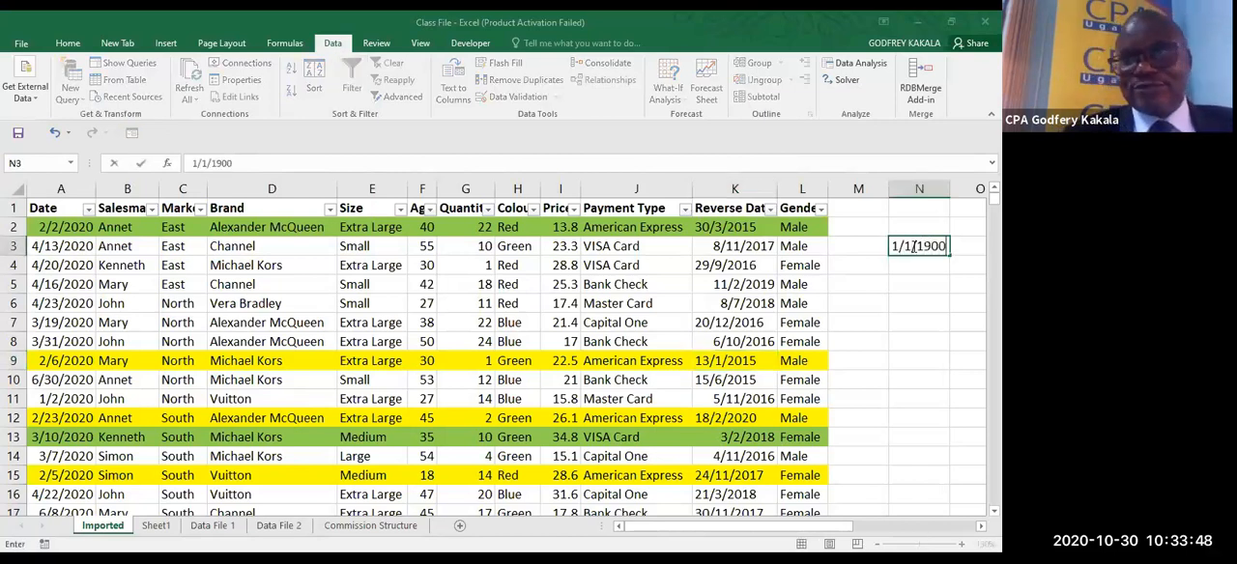
pyautogui.click(923, 284)
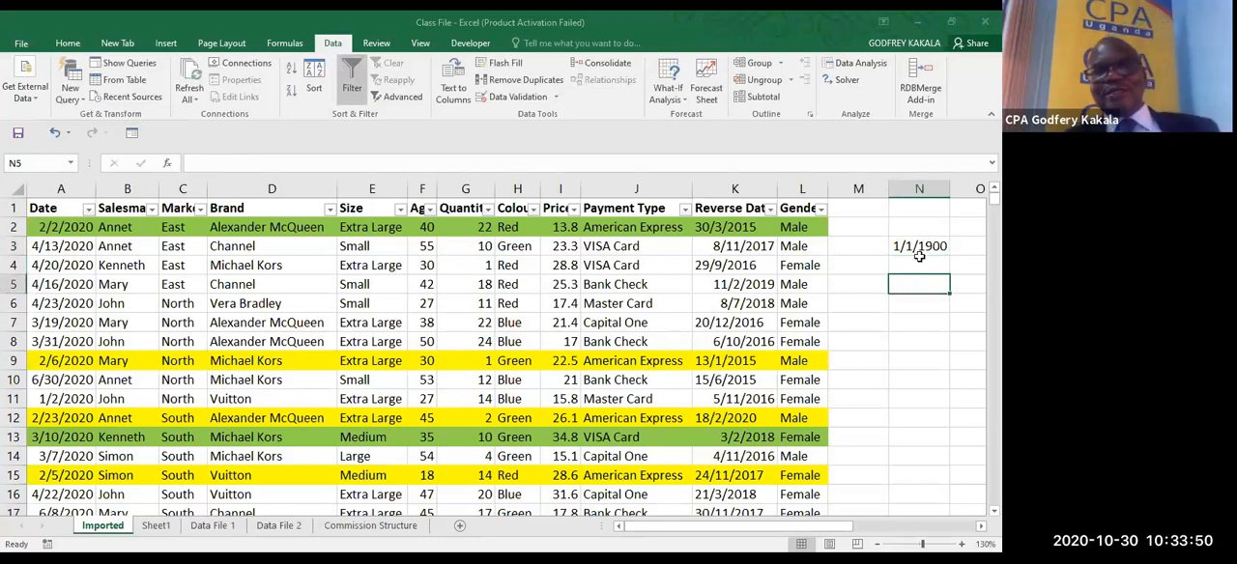
# - Apply the comma number style to the date in N3 so it displays as a serial number
pyautogui.click(915, 247)
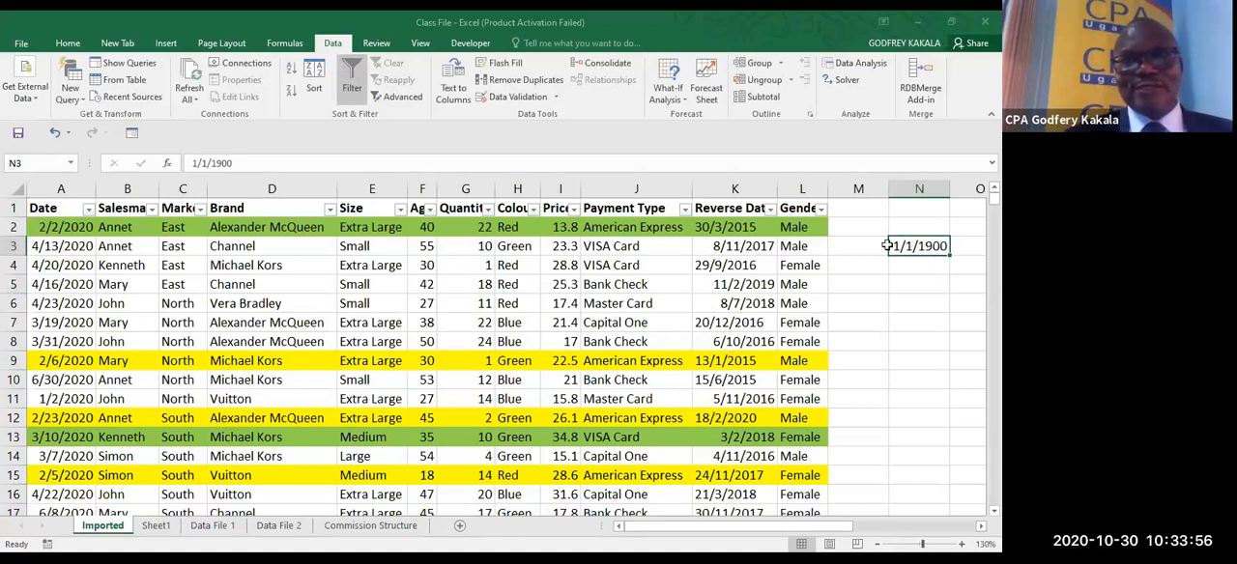
pyautogui.click(73, 44)
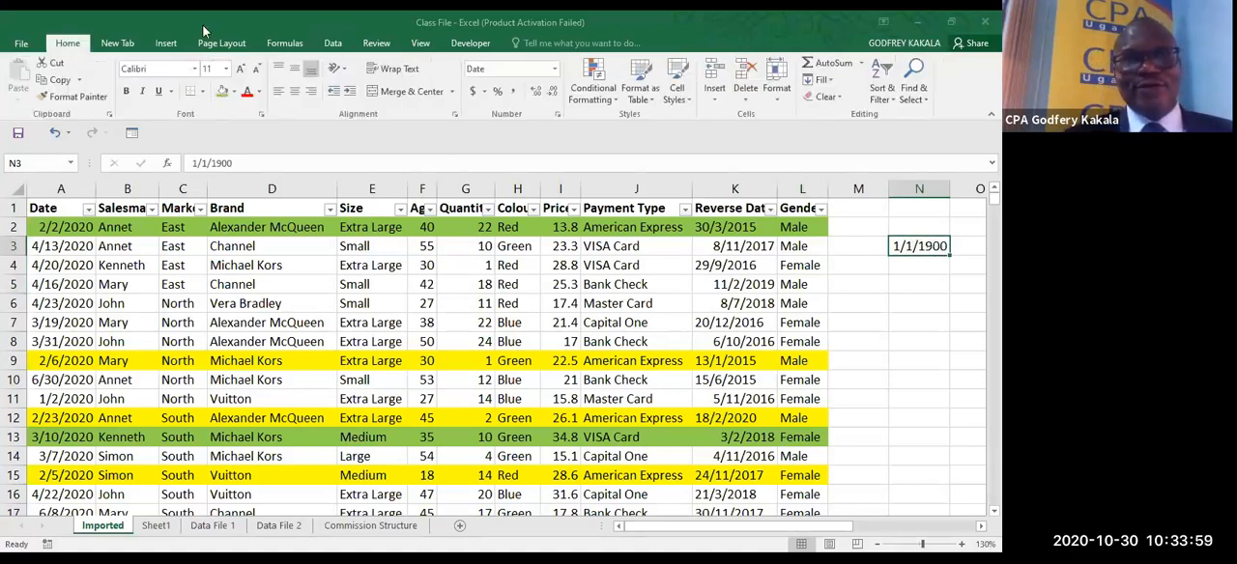
pyautogui.click(512, 96)
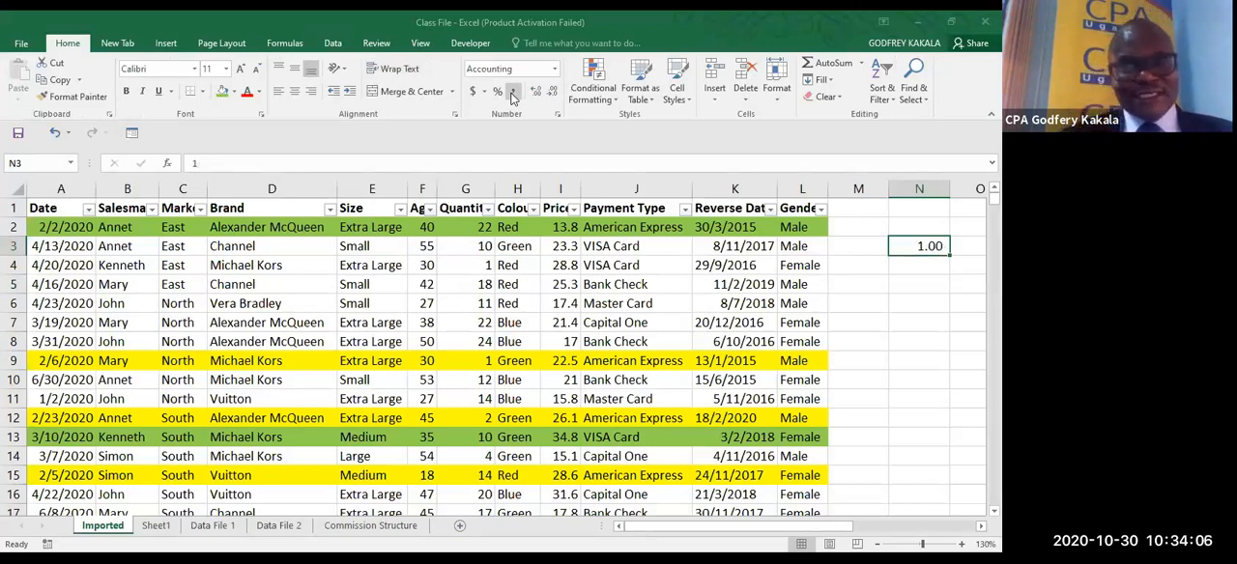
pyautogui.click(908, 265)
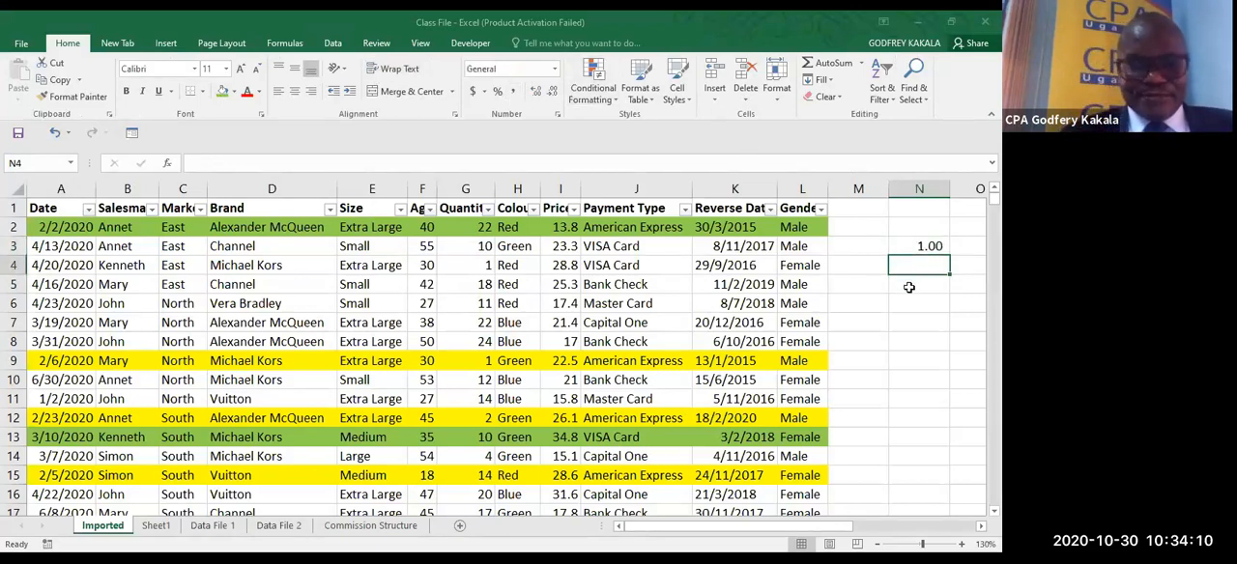
# - Insert the current date, 10/30/2020, as a fixed value in cell N5
pyautogui.click(908, 287)
pyautogui.hotkey('ctrl', 'shift', ';')
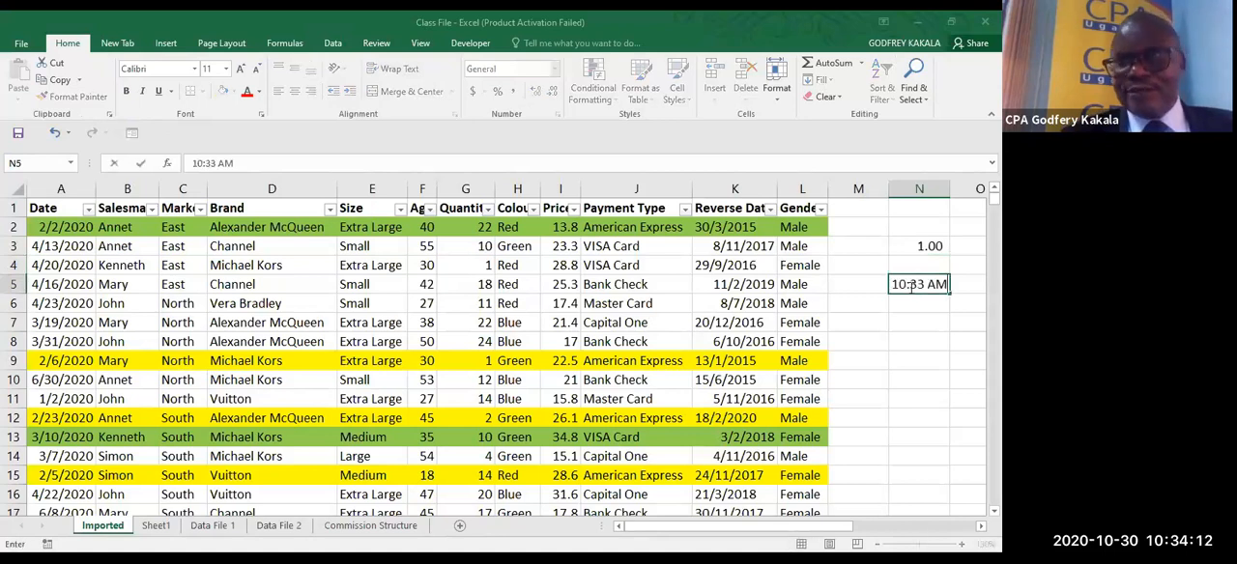
pyautogui.press('Escape')
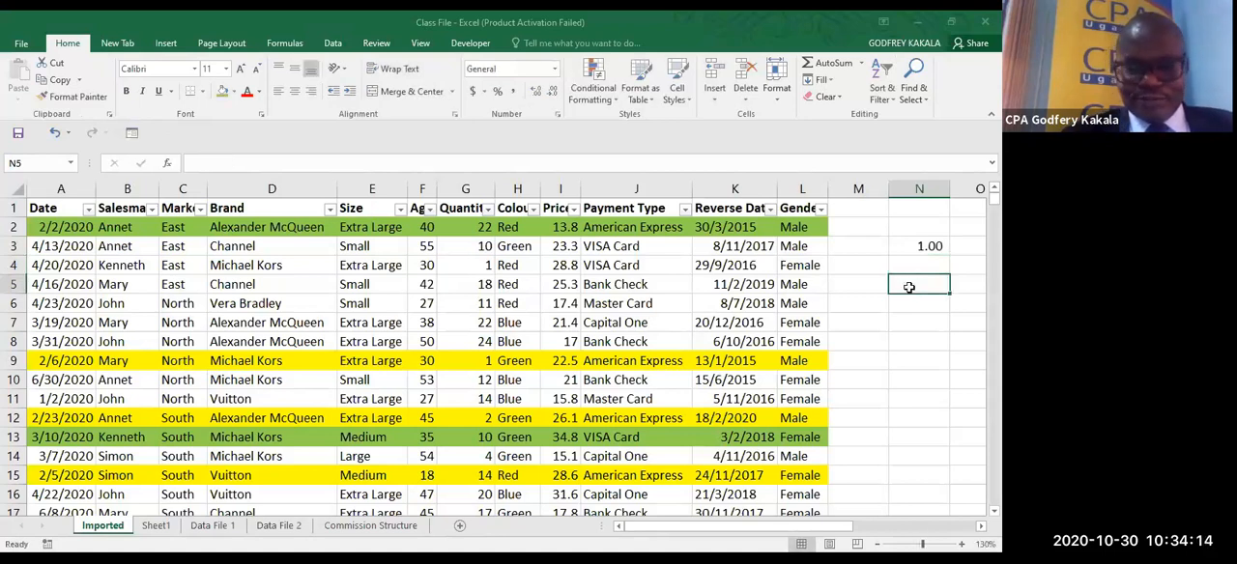
pyautogui.hotkey('ctrl', ';')
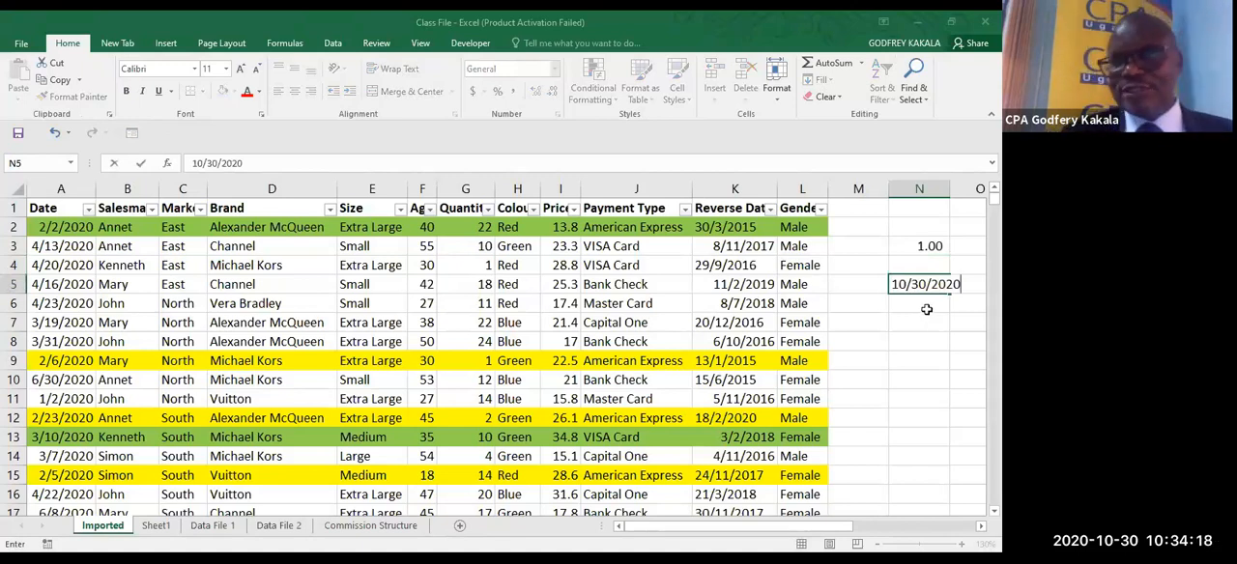
pyautogui.press('Return')
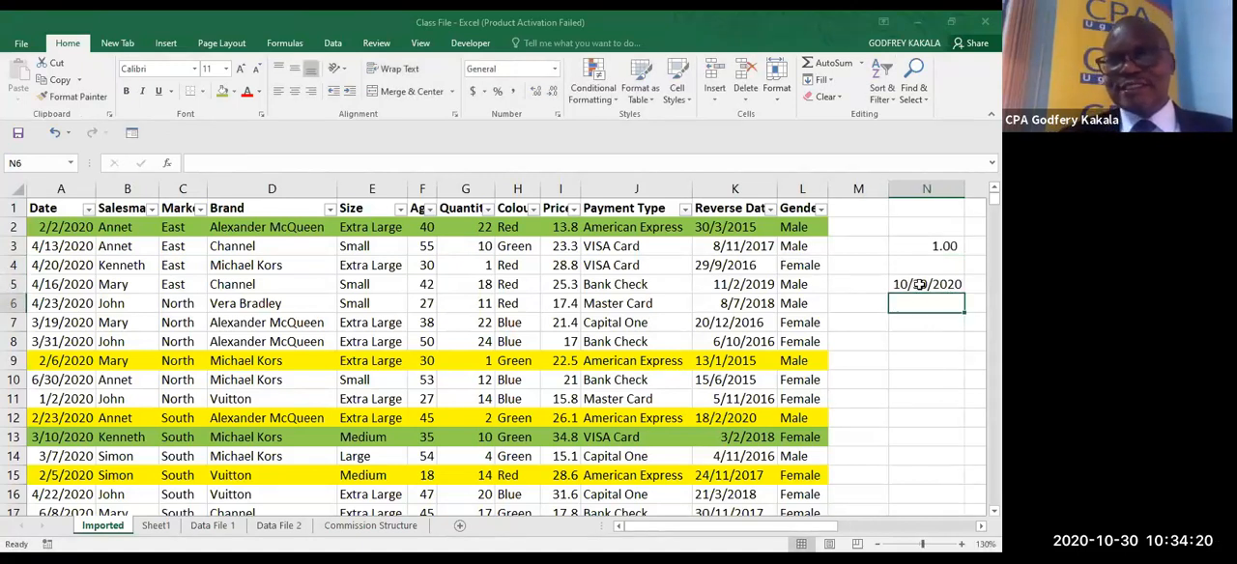
# - Try the comma number style on the date in N5 to reveal its serial number, and undo the formatting
pyautogui.click(919, 285)
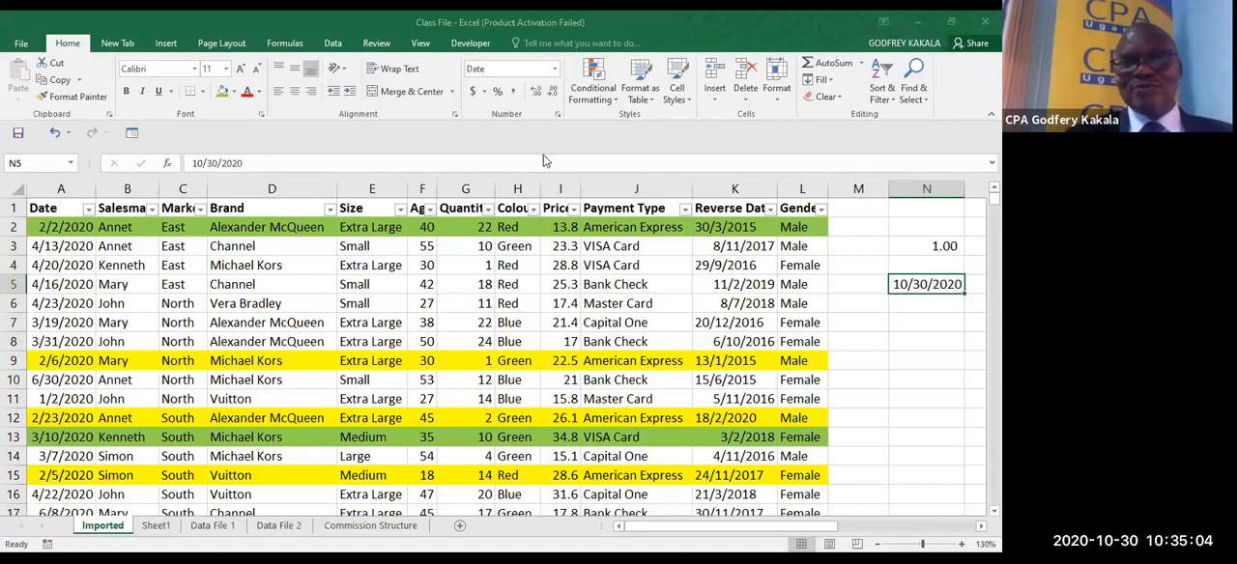
pyautogui.click(517, 93)
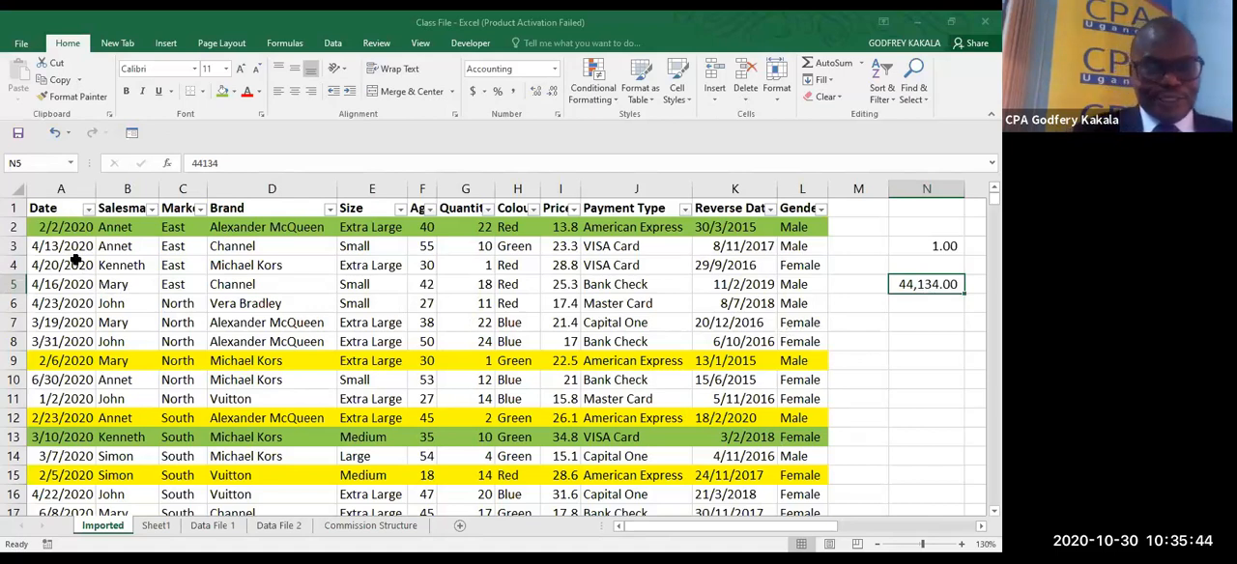
pyautogui.hotkey('ctrl', 'z')
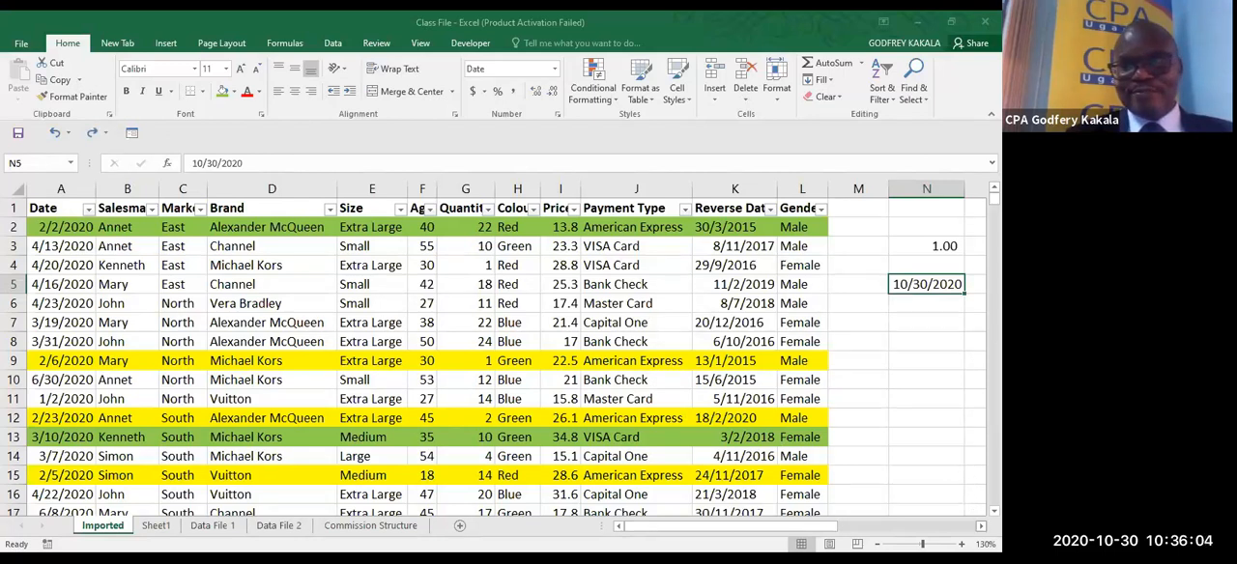
# - Enter the headings Day, Month and Year in cells O4, P4 and Q4
pyautogui.hscroll(2, 496, 357)
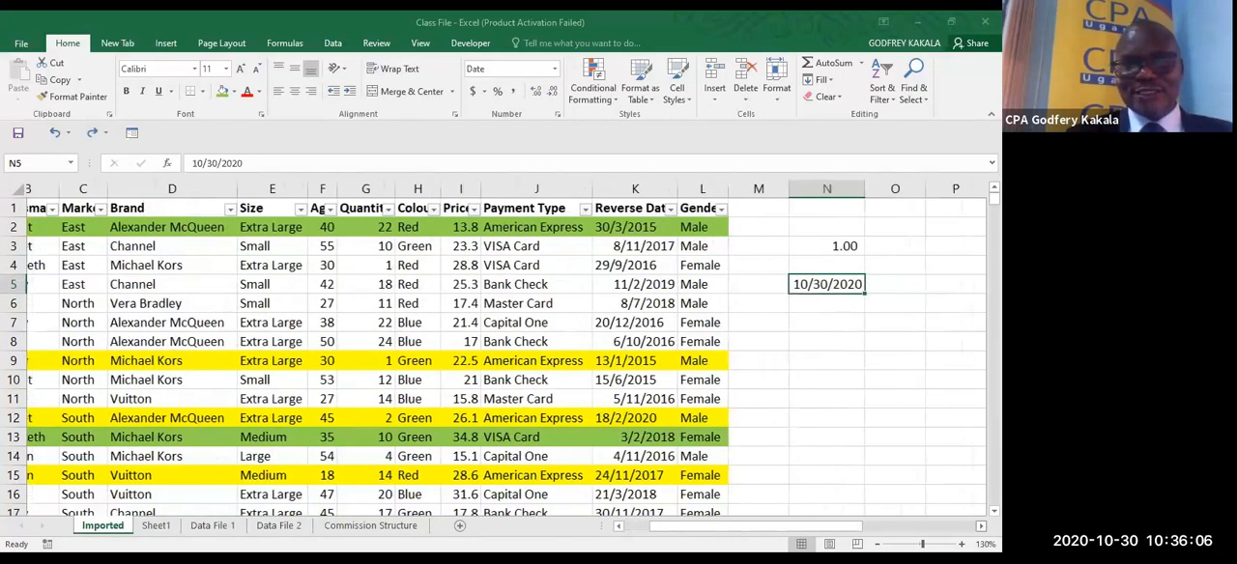
pyautogui.hscroll(3, 697, 289)
pyautogui.click(697, 293)
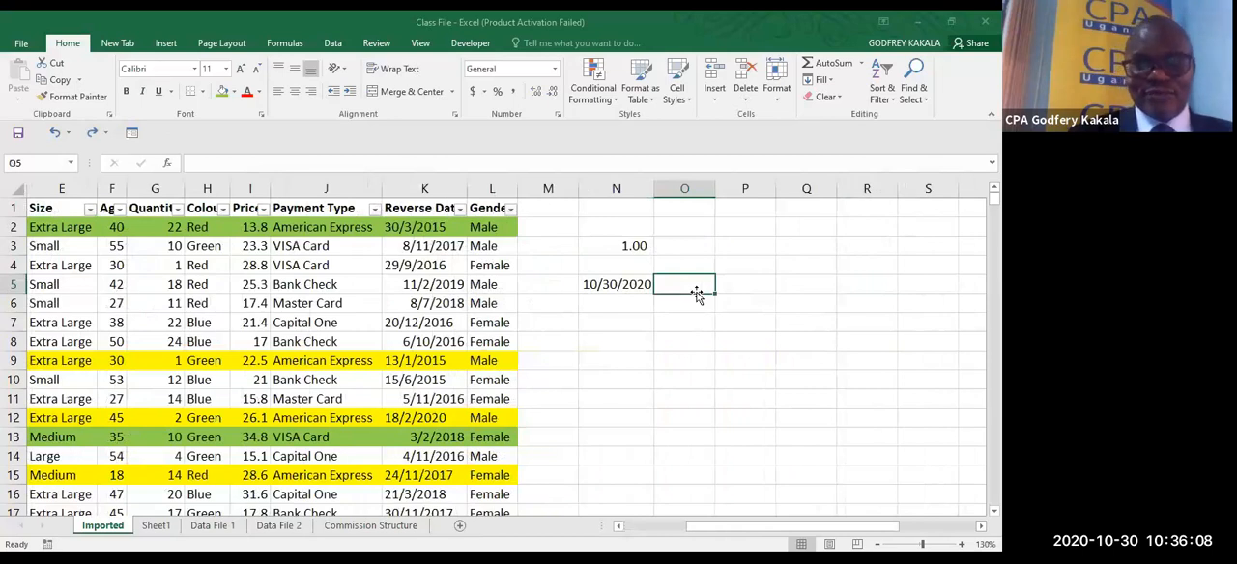
pyautogui.click(692, 263)
pyautogui.write('D')
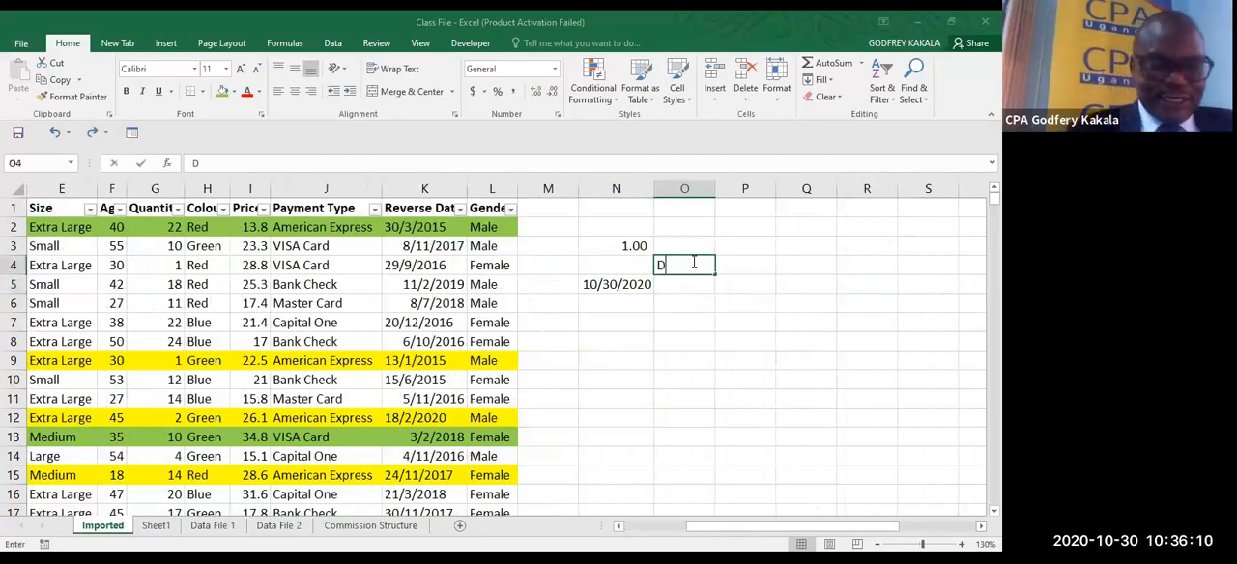
pyautogui.write('ay')
pyautogui.click(732, 261)
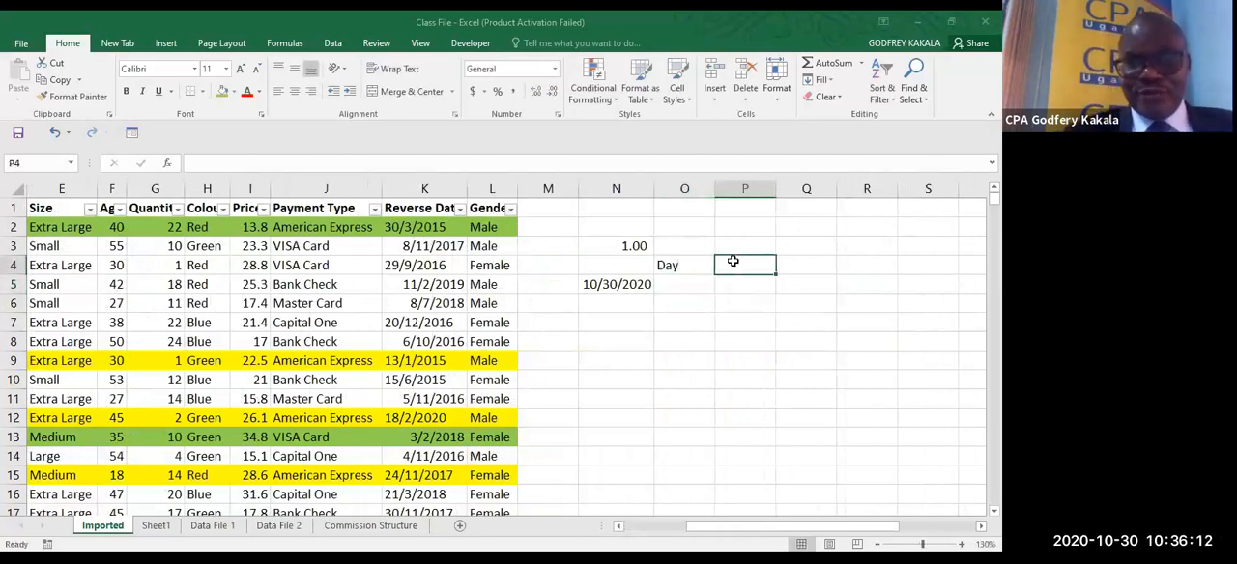
pyautogui.write('Month')
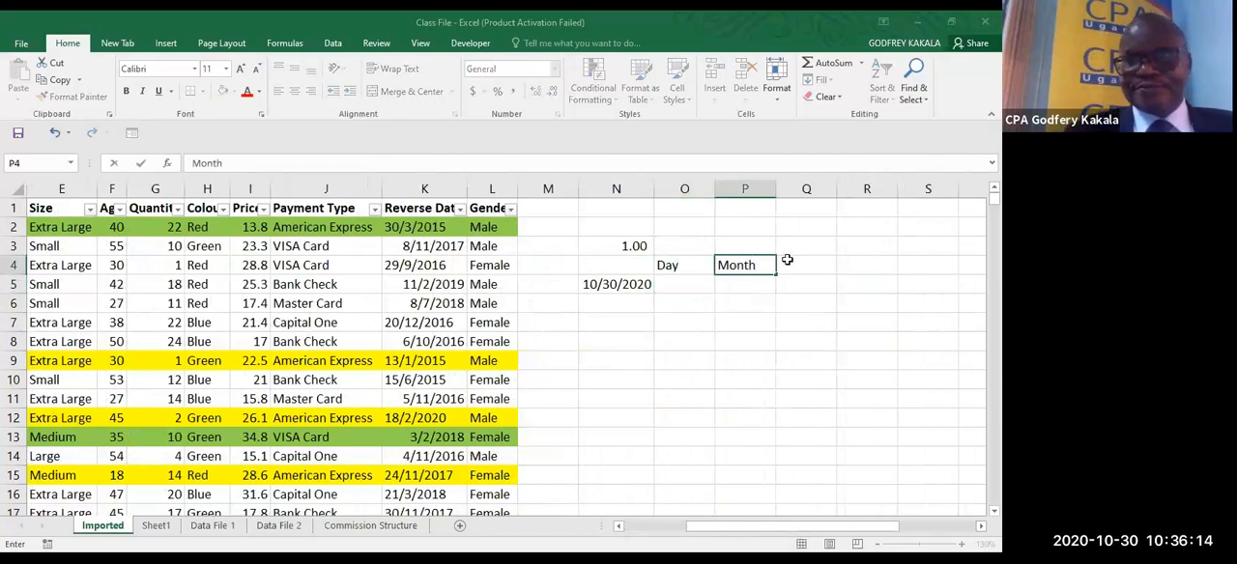
pyautogui.click(793, 261)
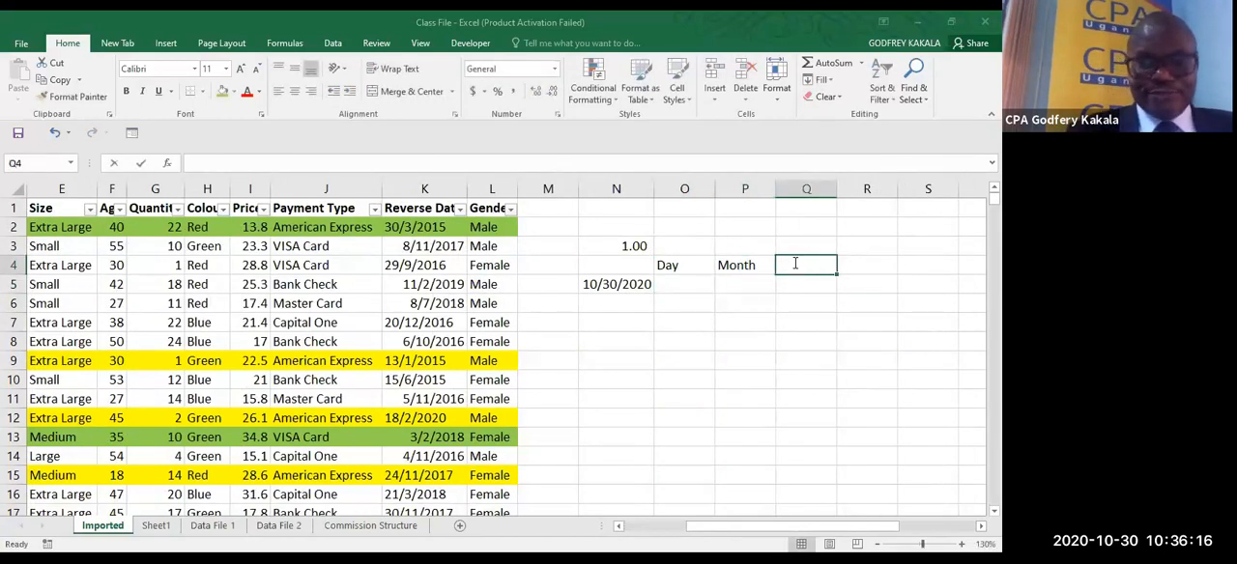
pyautogui.write('Year')
# - Extract the day from the date in N5 with the formula =DAY(N5) in cell O5
pyautogui.click(687, 281)
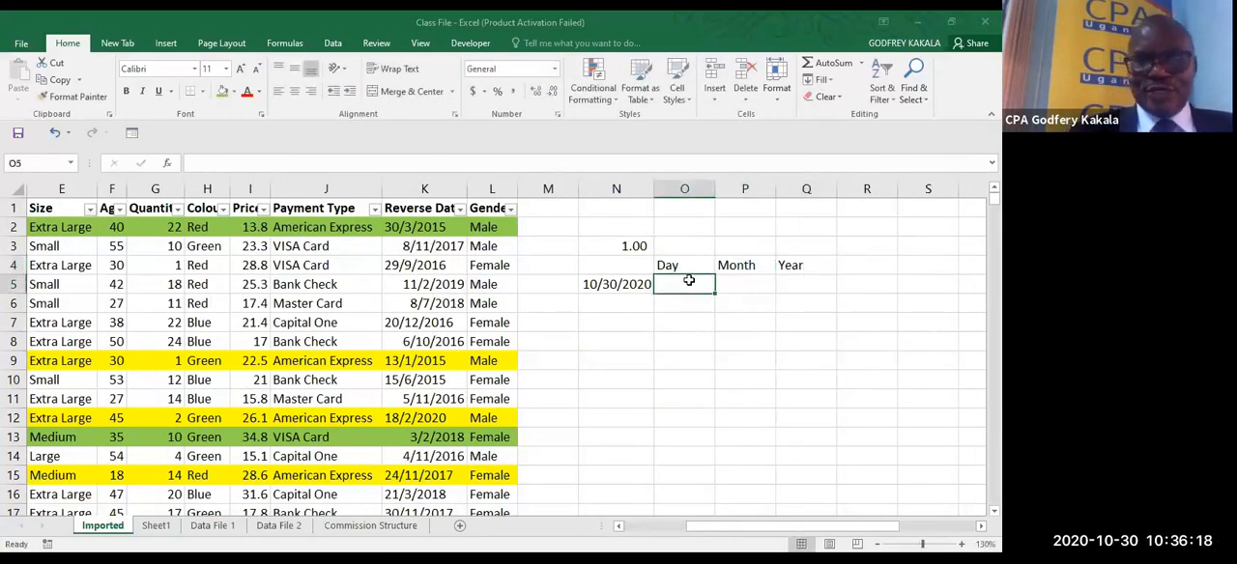
pyautogui.write('=')
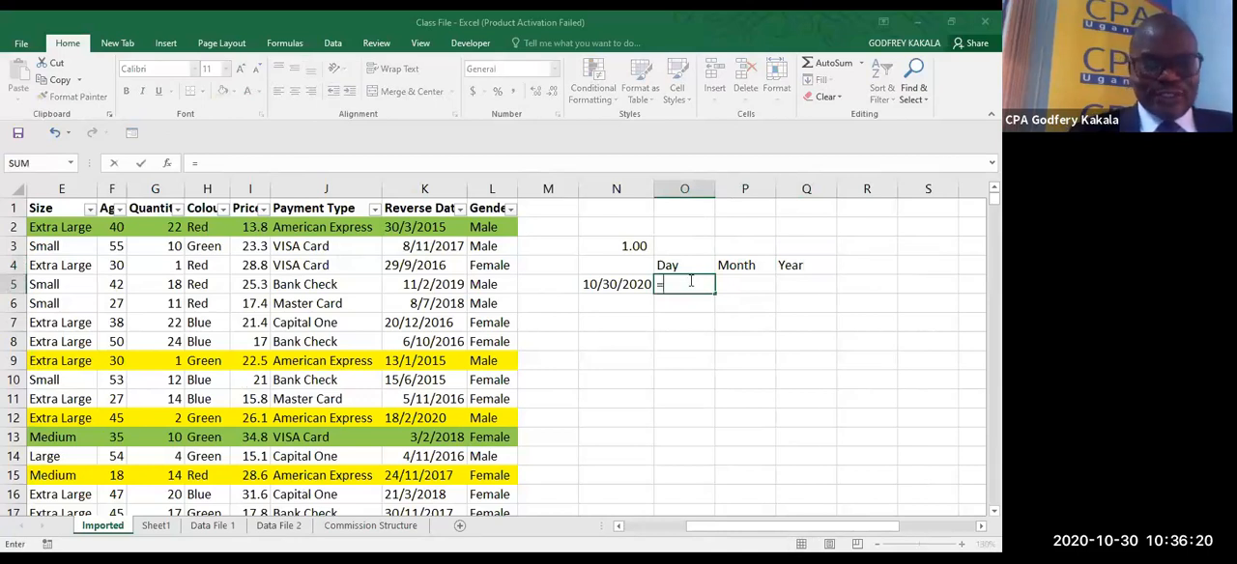
pyautogui.write('day')
pyautogui.press('Tab')
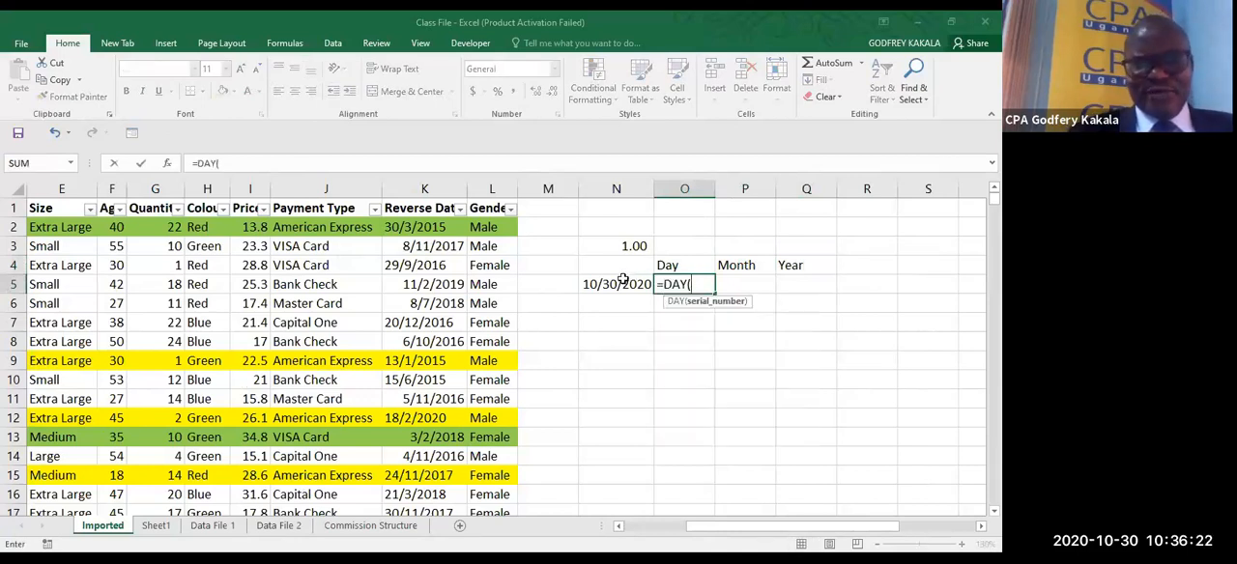
pyautogui.click(621, 280)
pyautogui.press('Return')
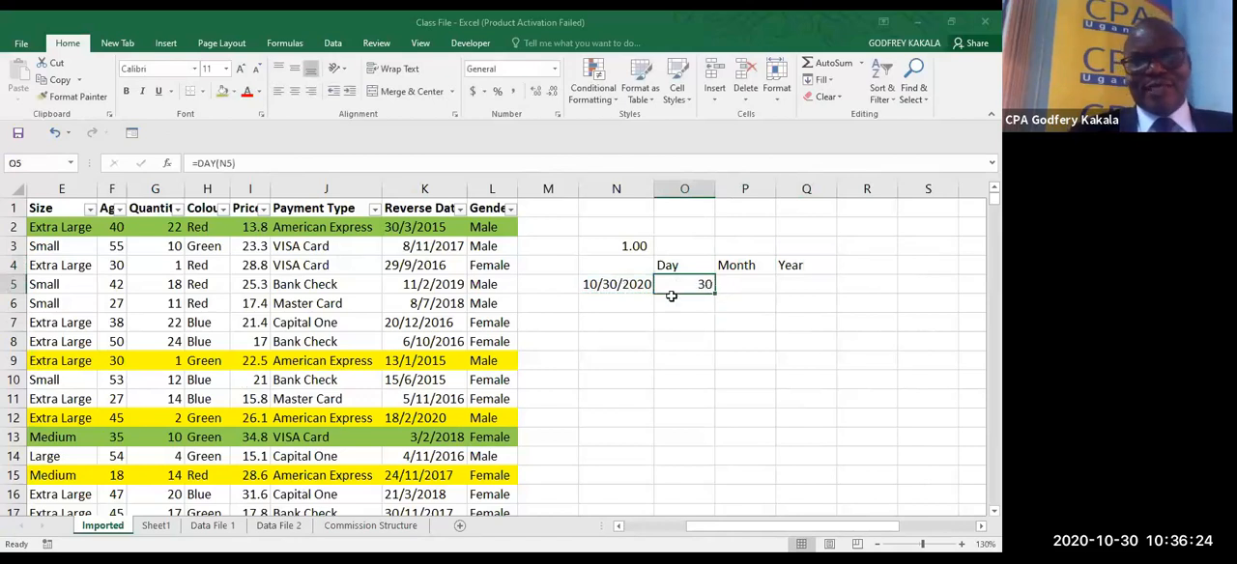
# - Extract the month from the date in N5 with the formula =MONTH(N5) in cell P5
pyautogui.click(744, 285)
pyautogui.write('=m')
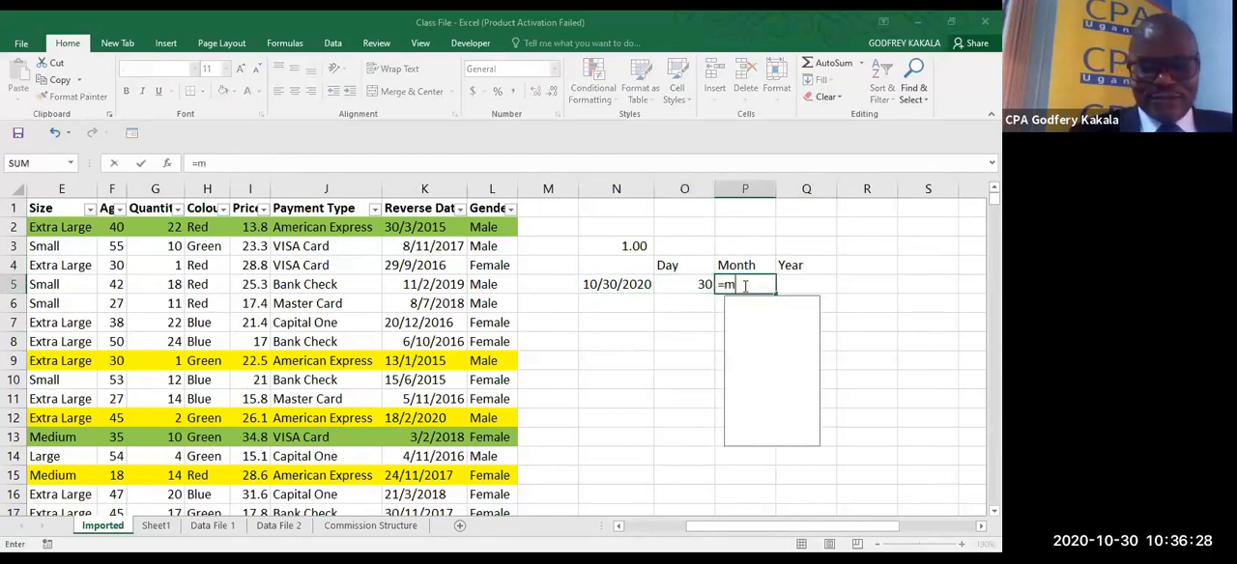
pyautogui.write('onth')
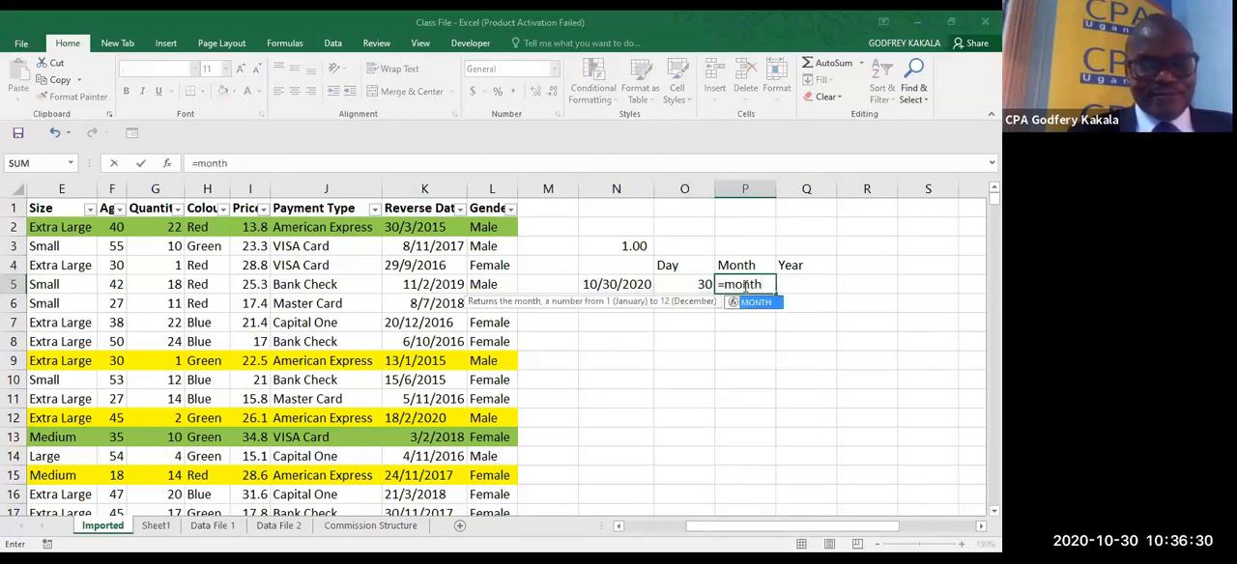
pyautogui.press('Tab')
pyautogui.click(626, 285)
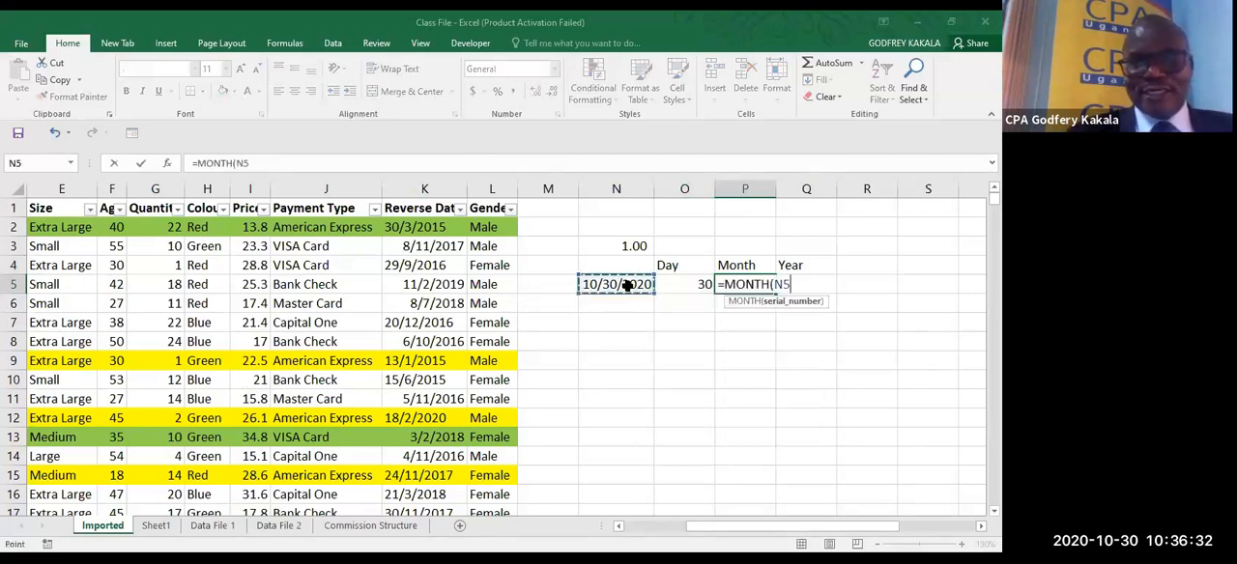
pyautogui.press('Return')
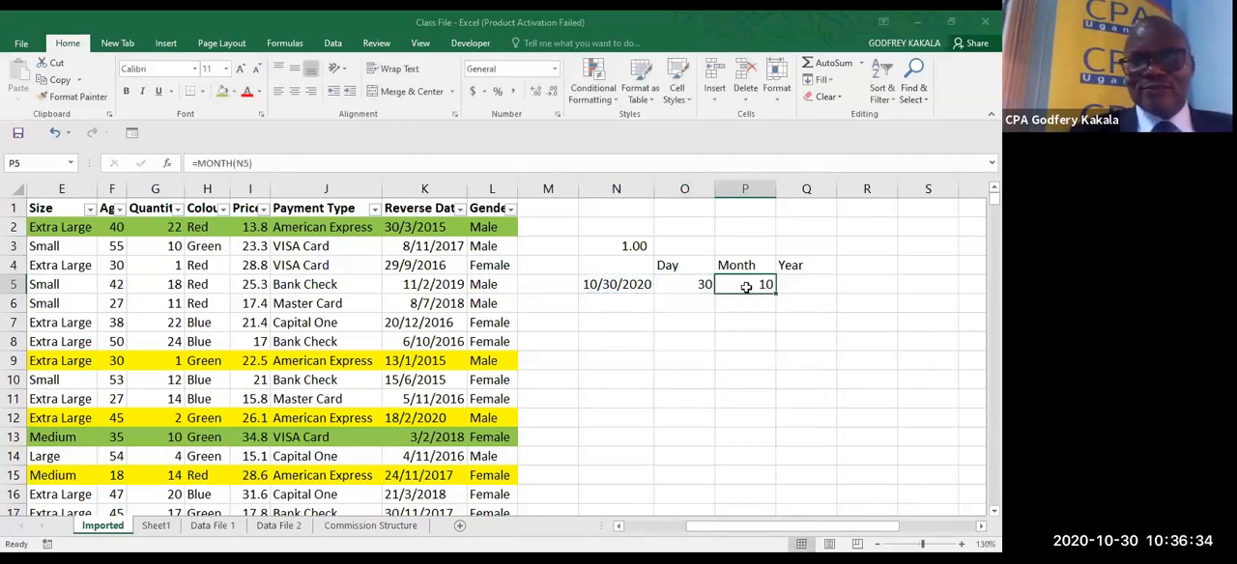
# - Extract the year from the date in N5 with the formula =YEAR(N5) in cell Q5
pyautogui.click(809, 282)
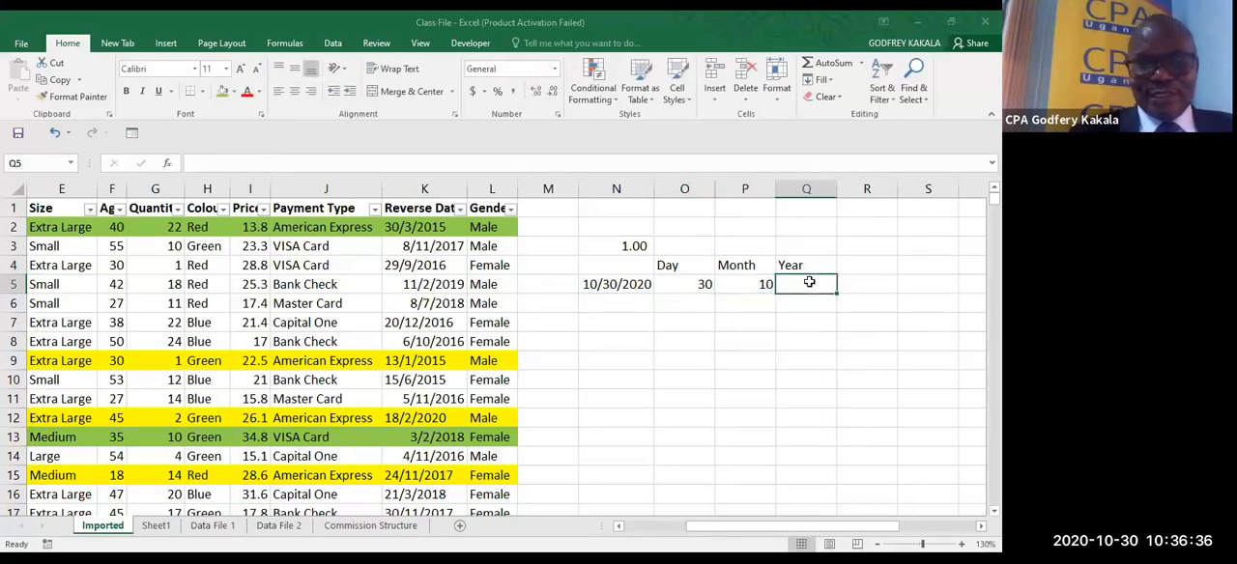
pyautogui.write('=')
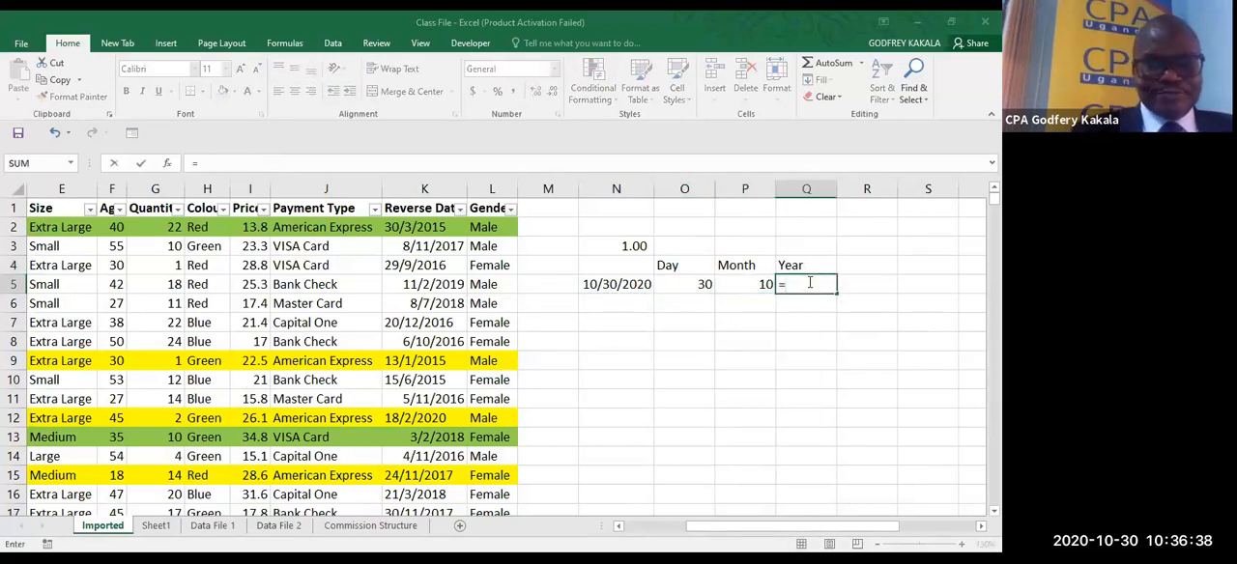
pyautogui.write('YEAR(')
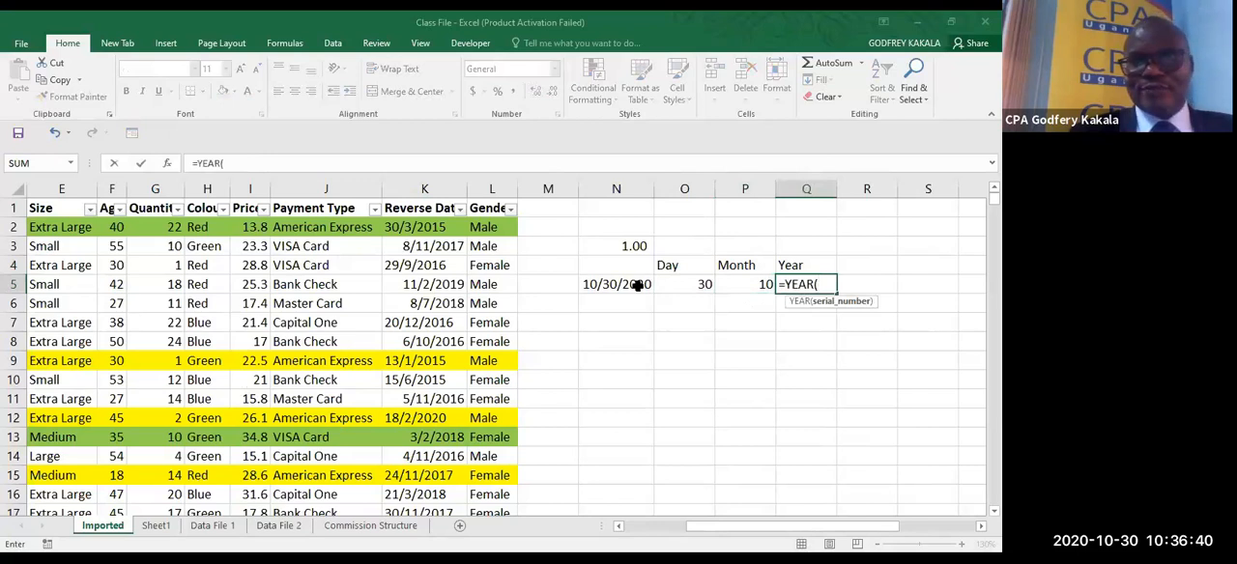
pyautogui.click(638, 284)
pyautogui.hotkey('ctrl', 'Return')
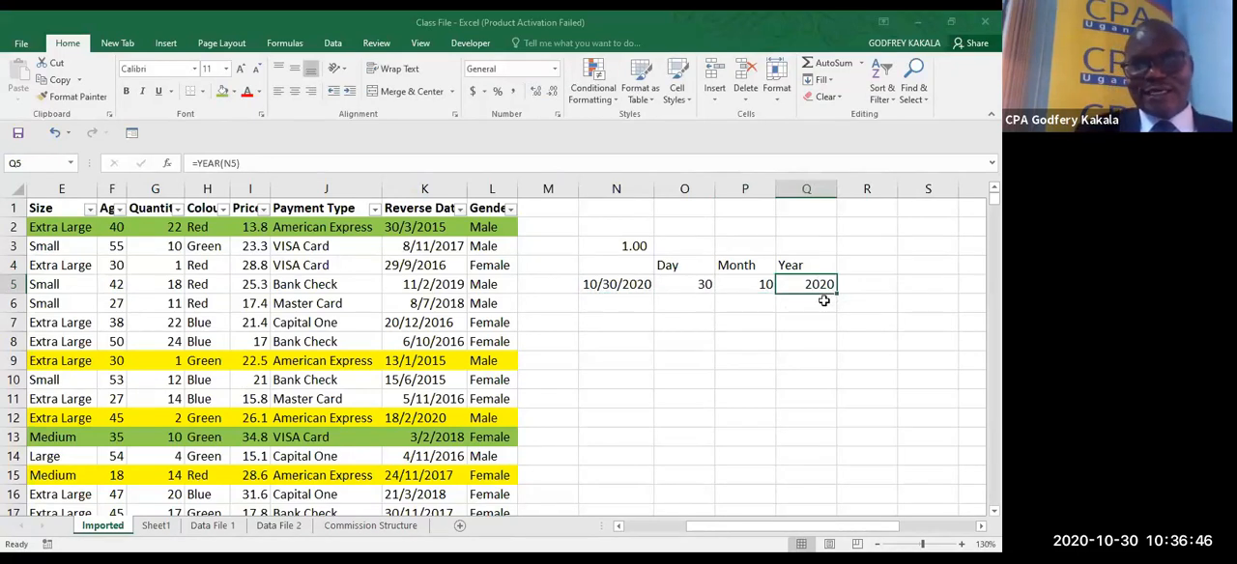
# - Build a date in cell R5 with the formula =DATE(Q5,P5,N5)
pyautogui.click(863, 292)
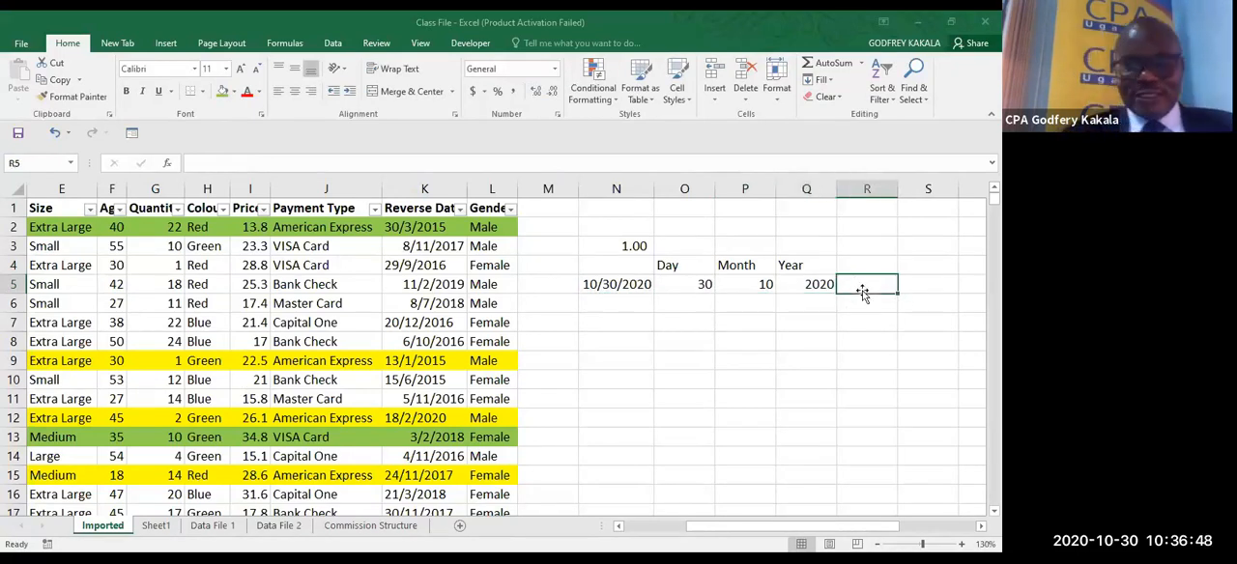
pyautogui.write('=d')
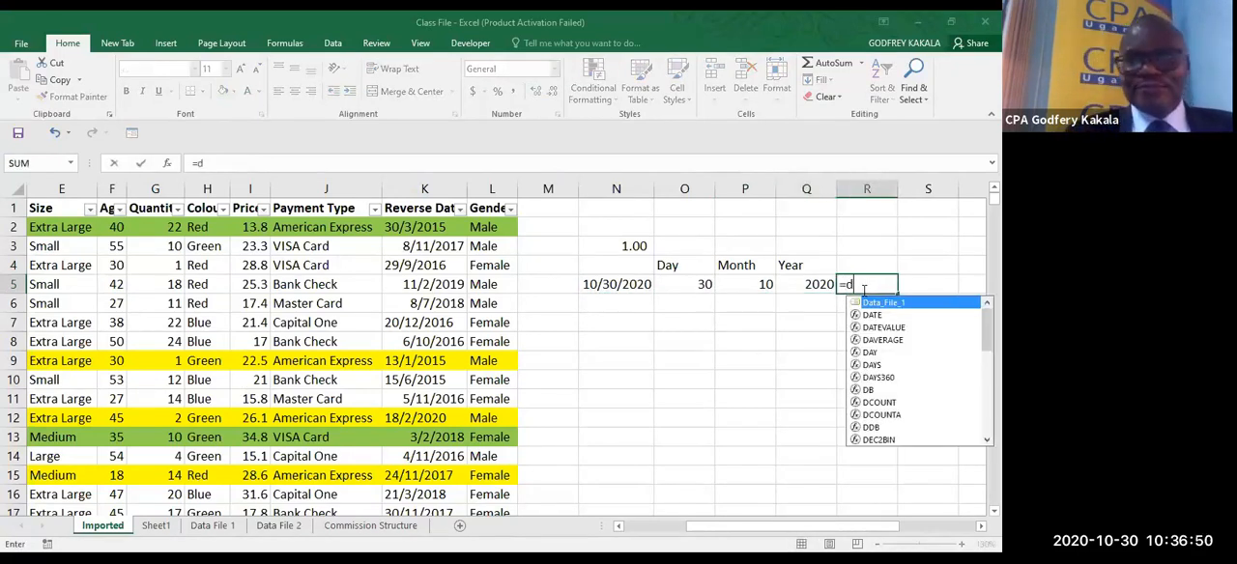
pyautogui.doubleClick(875, 315)
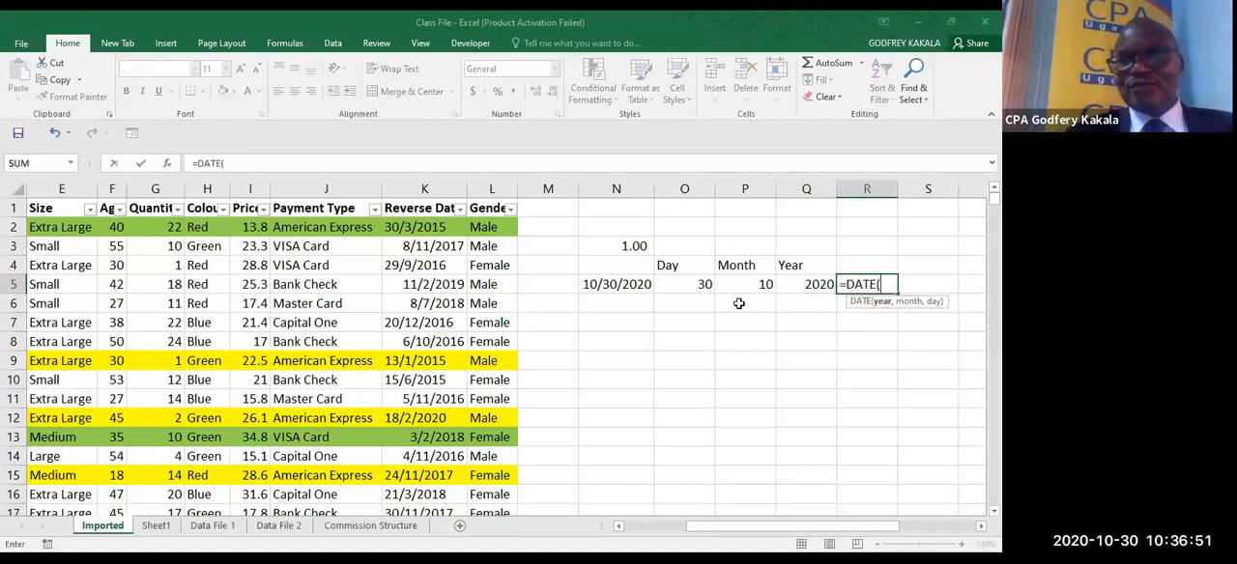
pyautogui.click(812, 287)
pyautogui.write(',')
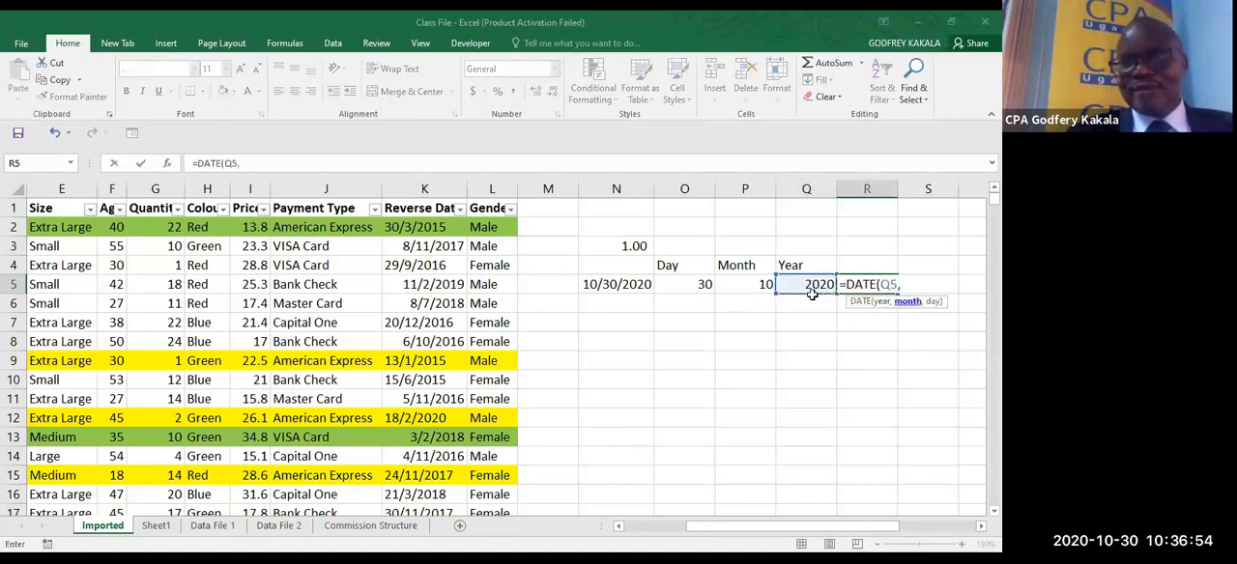
pyautogui.click(759, 284)
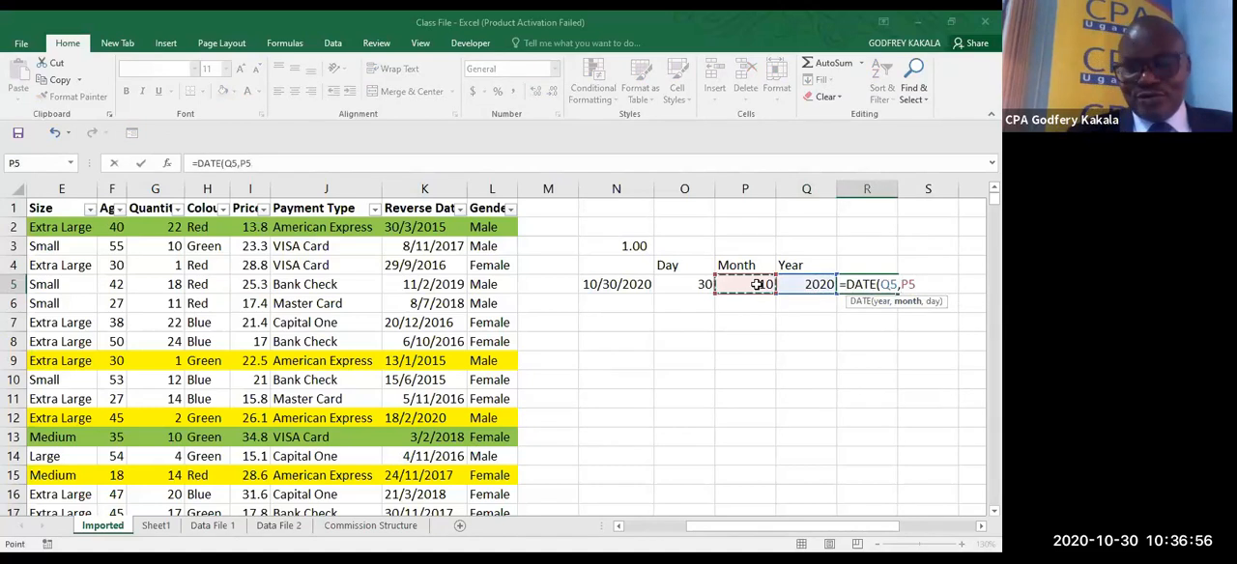
pyautogui.write(',')
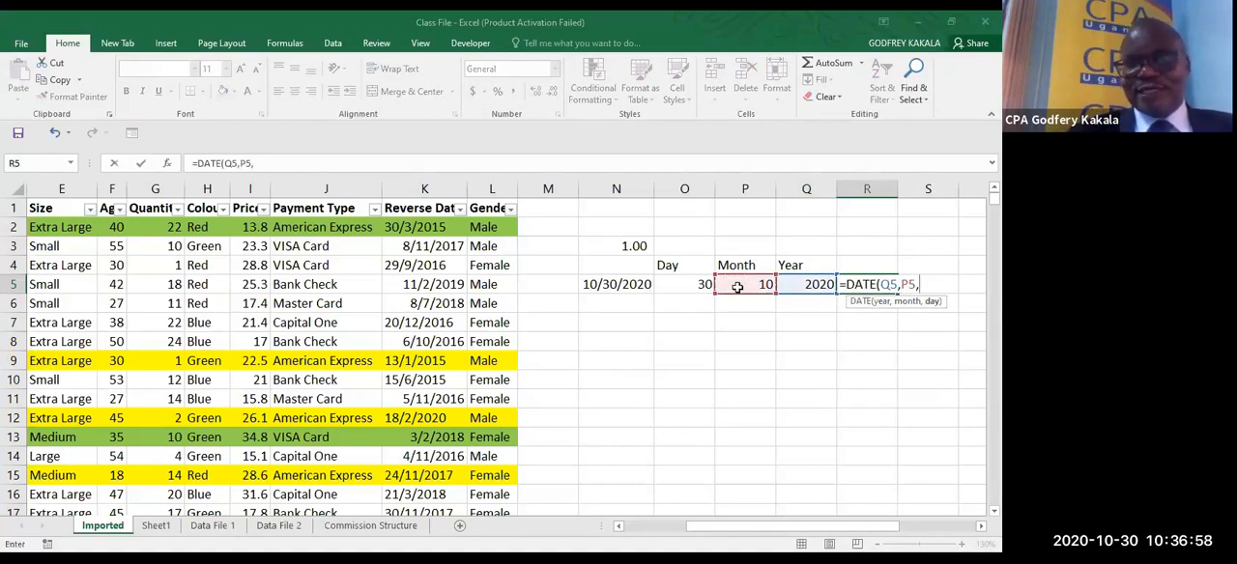
pyautogui.click(628, 282)
pyautogui.hotkey('ctrl', 'Return')
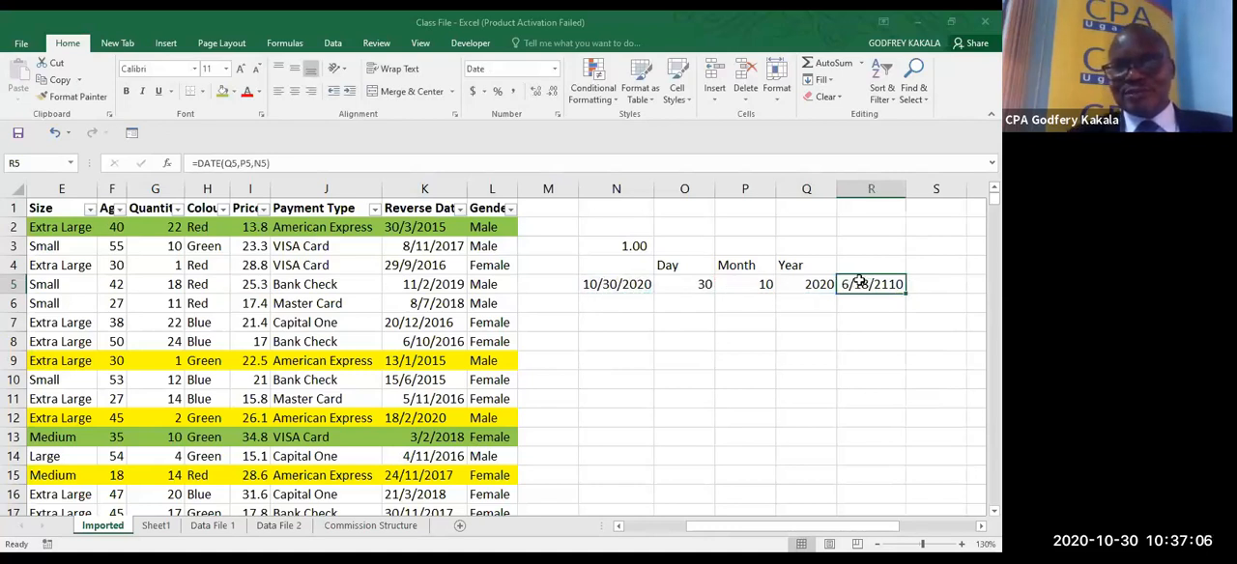
# - Correct the formula in R5 to take its day from O5, making it =DATE(Q5,P5,O5)
pyautogui.press('F2')
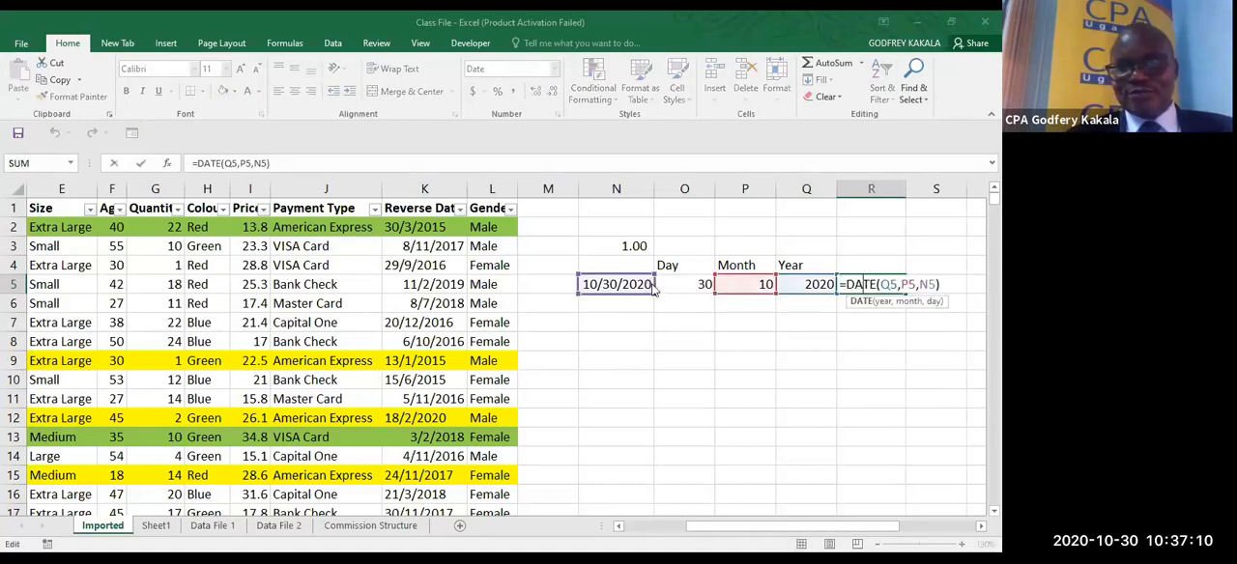
pyautogui.moveTo(652, 287); pyautogui.dragTo(678, 284)
pyautogui.hotkey('ctrl', 'Return')
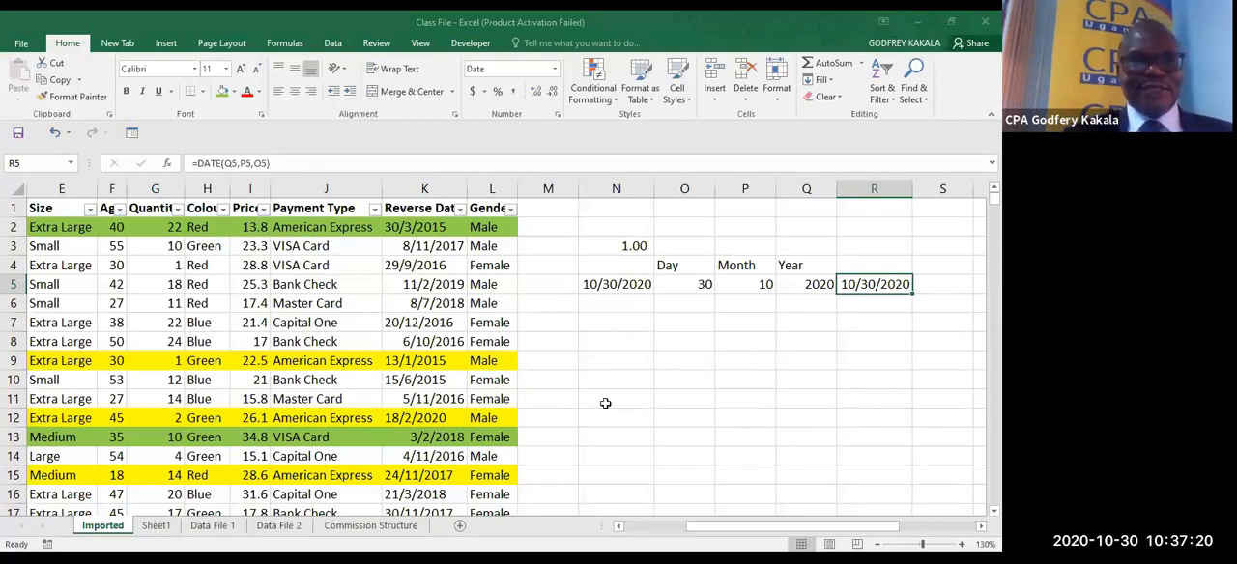
# - Widen the Date column A to about twice its width and look through its dates down to the last record
pyautogui.click(619, 527)
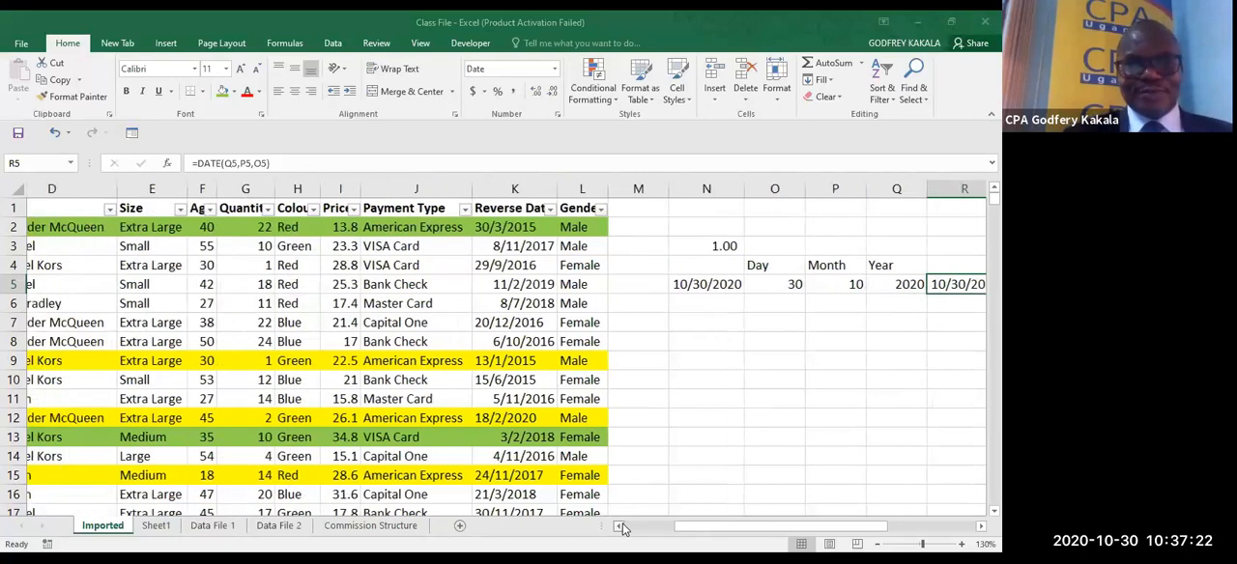
pyautogui.click(619, 526)
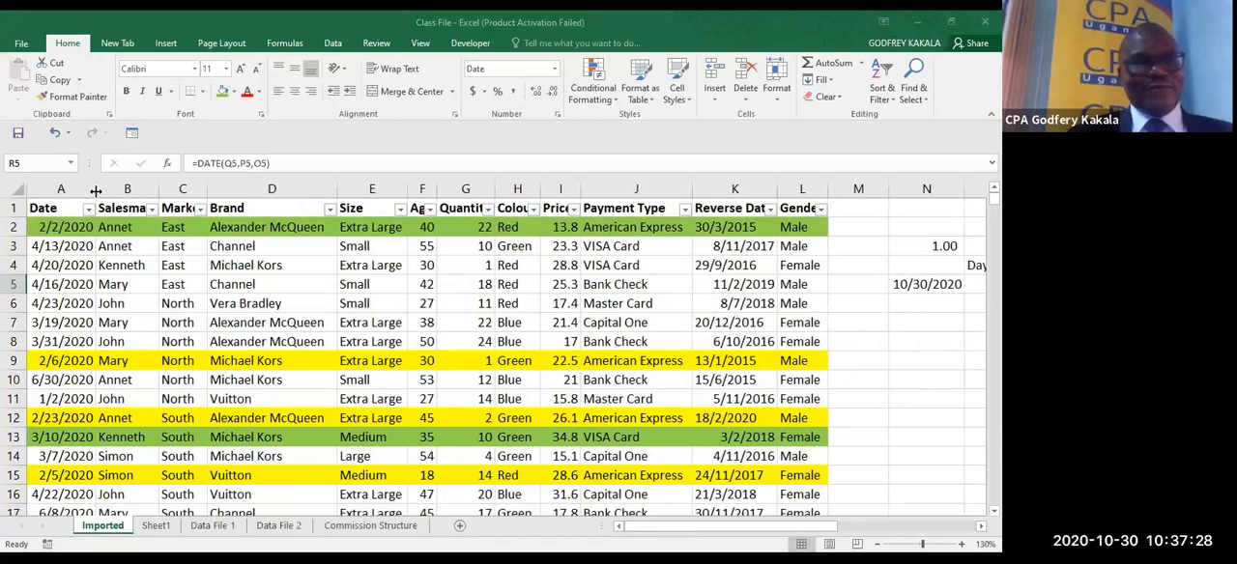
pyautogui.moveTo(96, 190); pyautogui.dragTo(161, 191)
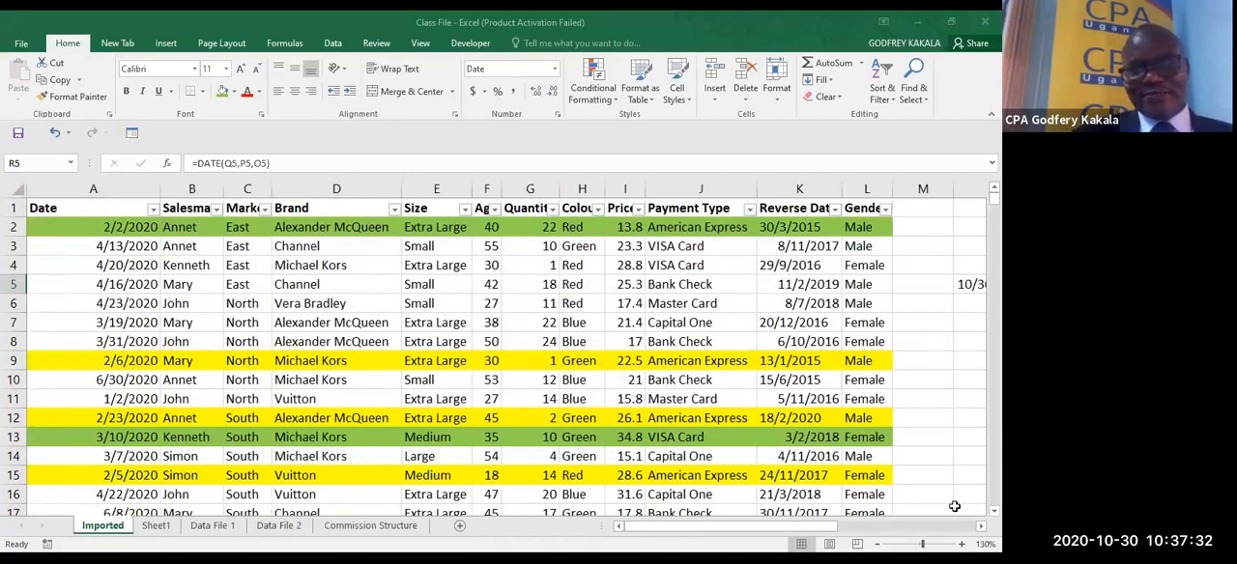
pyautogui.scroll(-3, 493, 357)
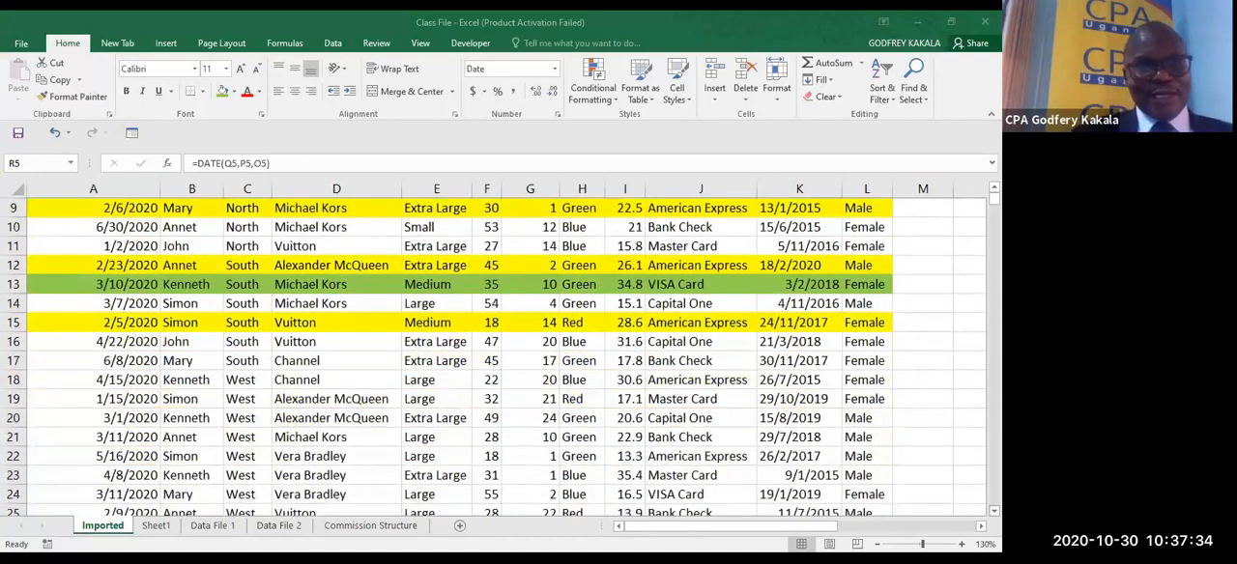
pyautogui.scroll(-3, 493, 357)
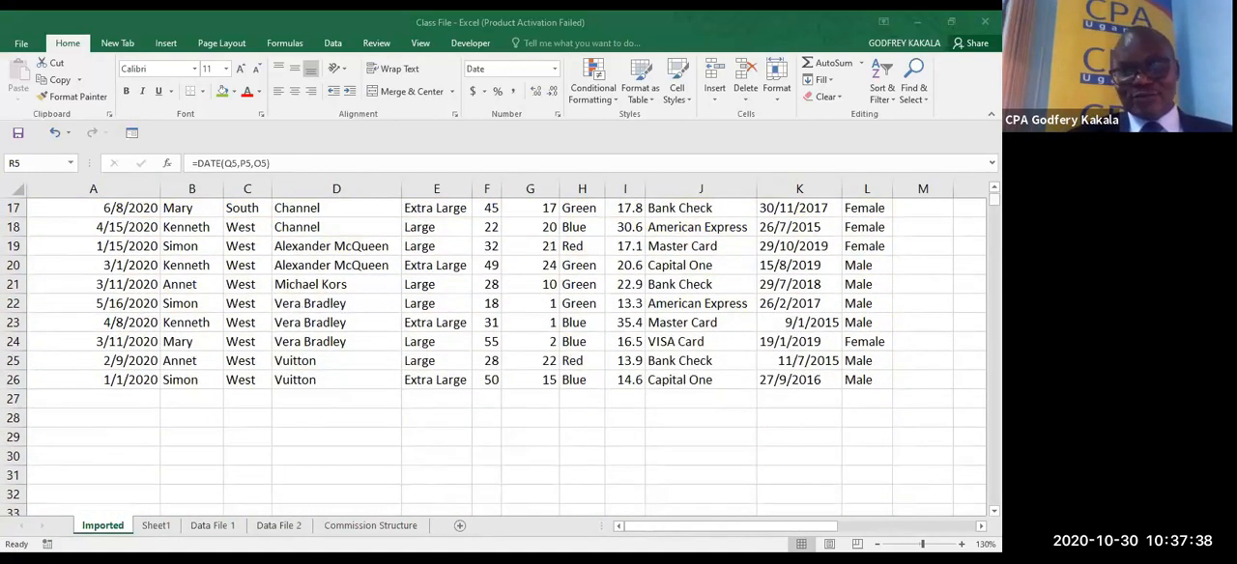
pyautogui.scroll(5, 492, 357)
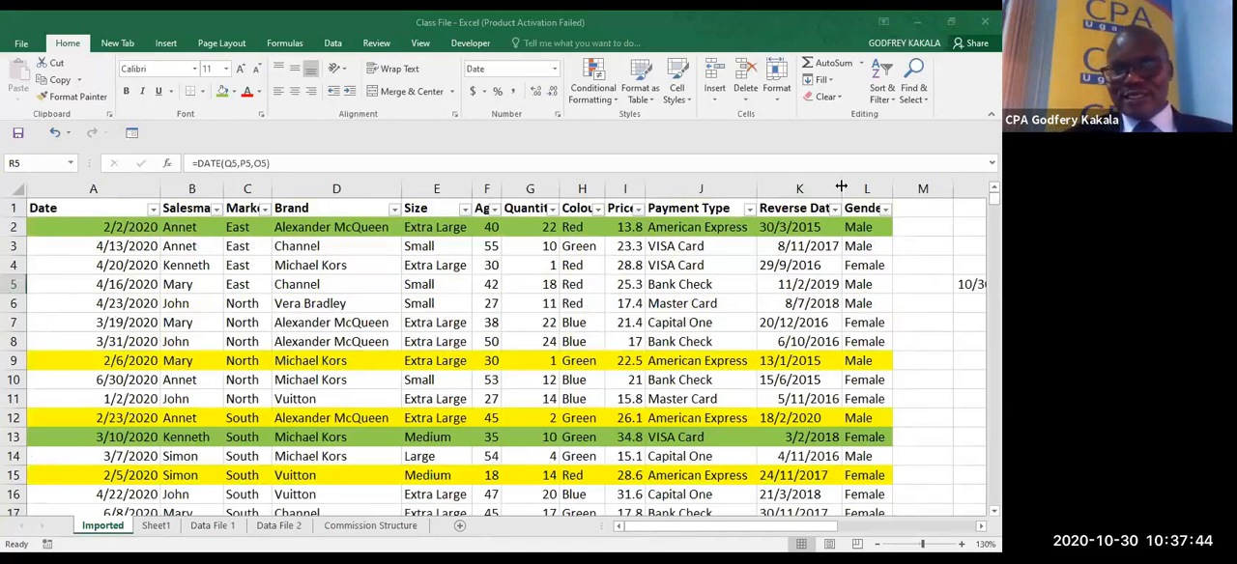
# - Widen the Reverse Date column K just enough to show its full heading and inspect how its dates are aligned
pyautogui.moveTo(840, 186); pyautogui.dragTo(916, 187)
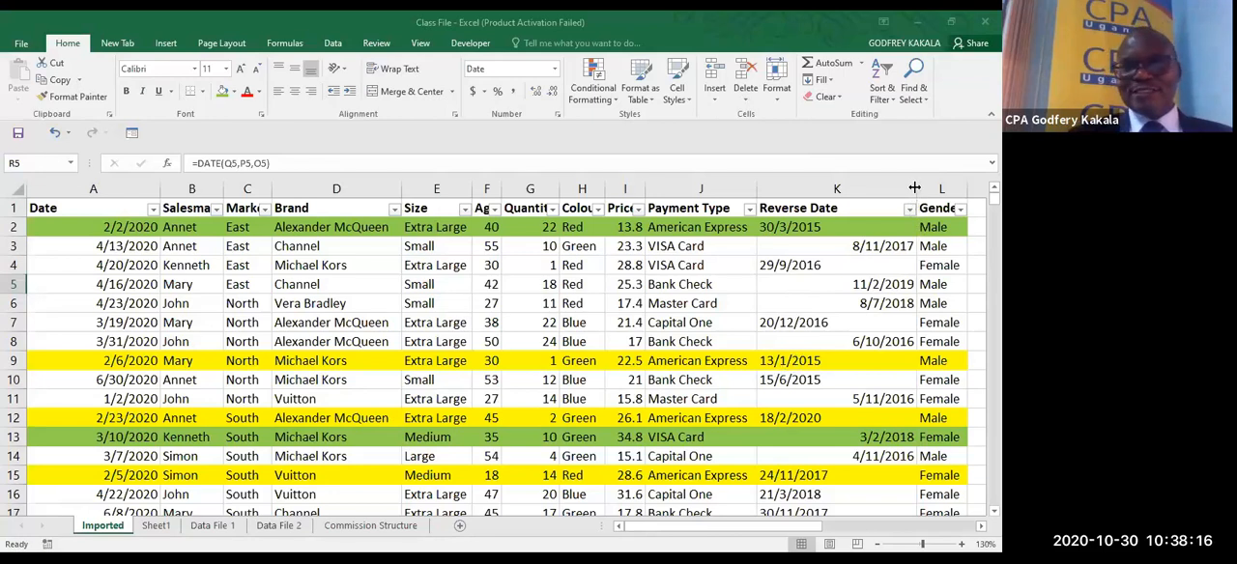
pyautogui.moveTo(914, 188); pyautogui.dragTo(856, 187)
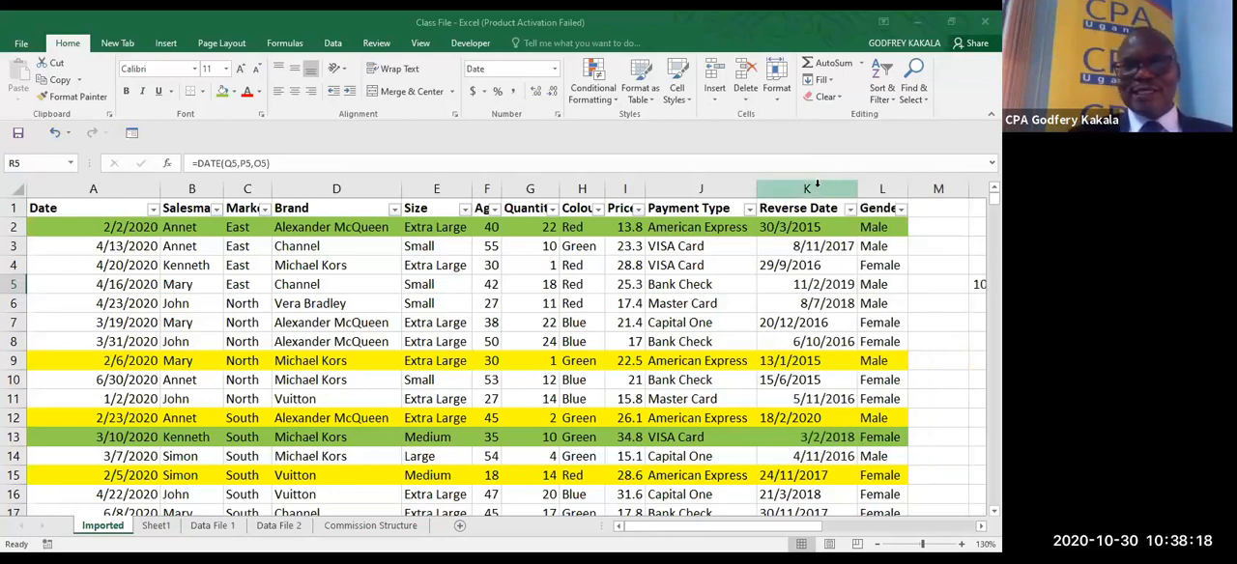
pyautogui.click(810, 188)
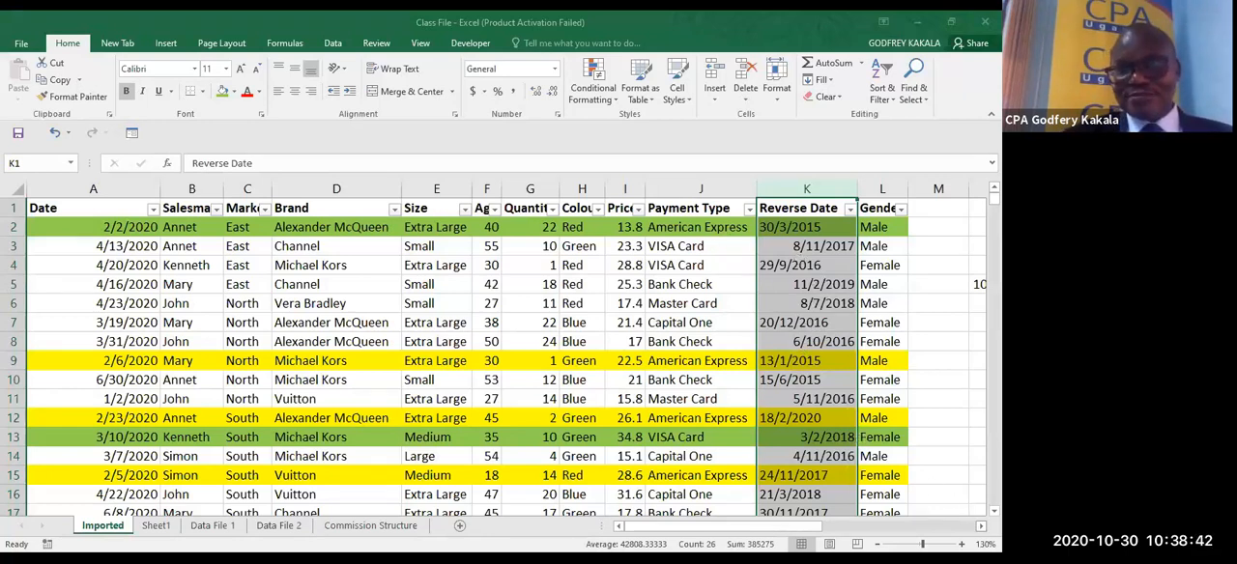
pyautogui.hscroll(2, 714, 367)
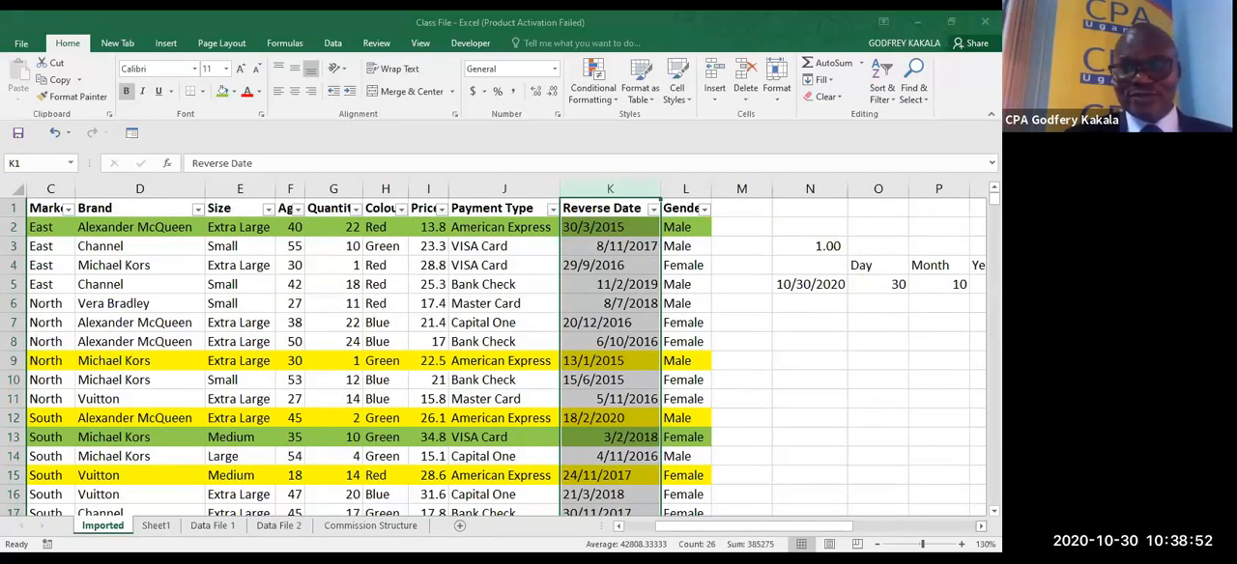
pyautogui.click(981, 526)
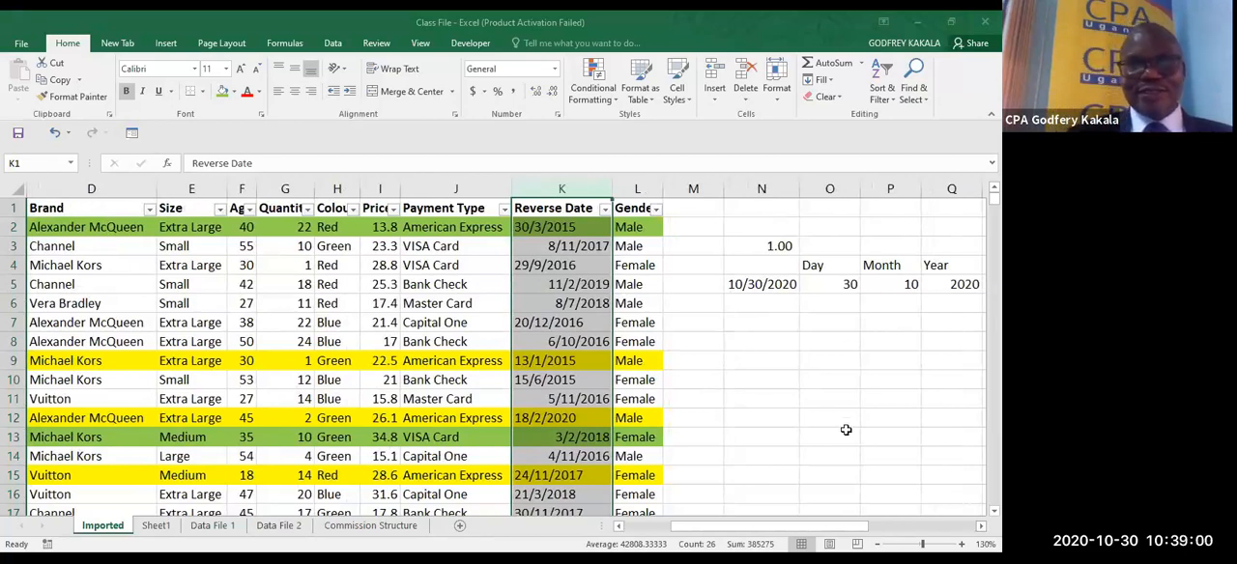
# - Convert the Reverse Date values in K2:K26 to real dates using Text to Columns, delimited, with the column data format Date DMY
pyautogui.click(555, 222)
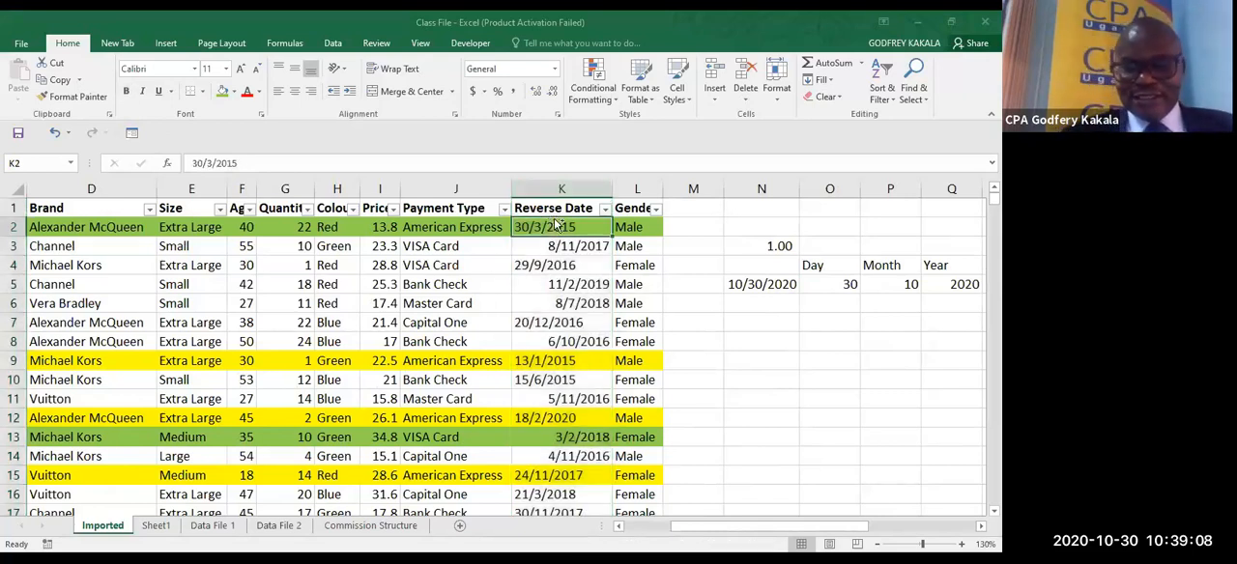
pyautogui.hotkey('ctrl', 'shift', 'Down')
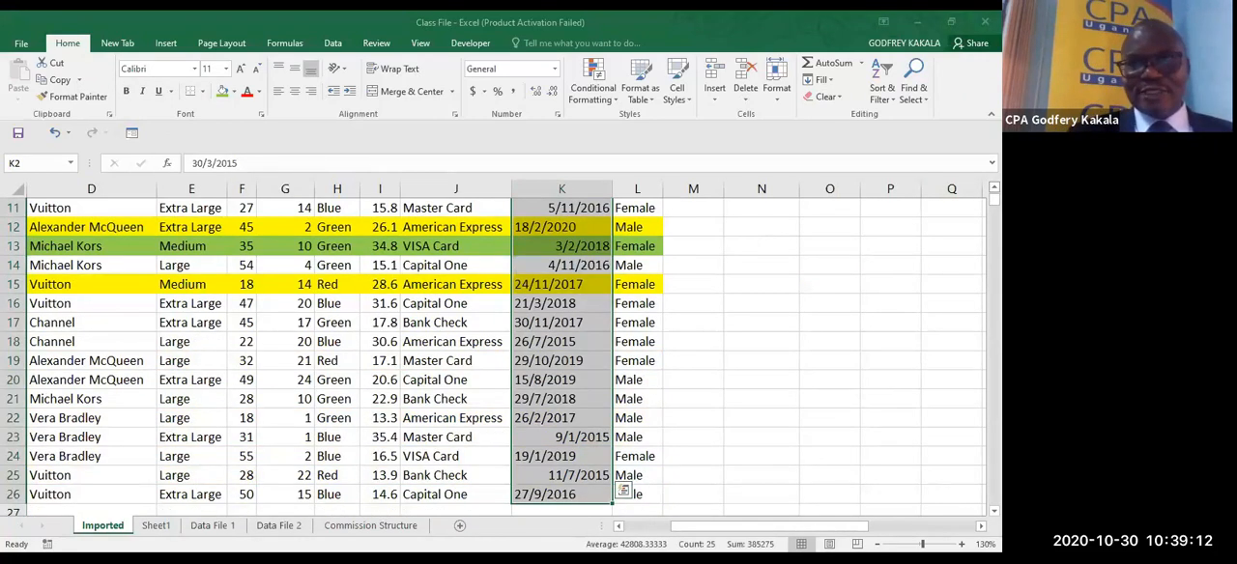
pyautogui.scroll(4, 484, 357)
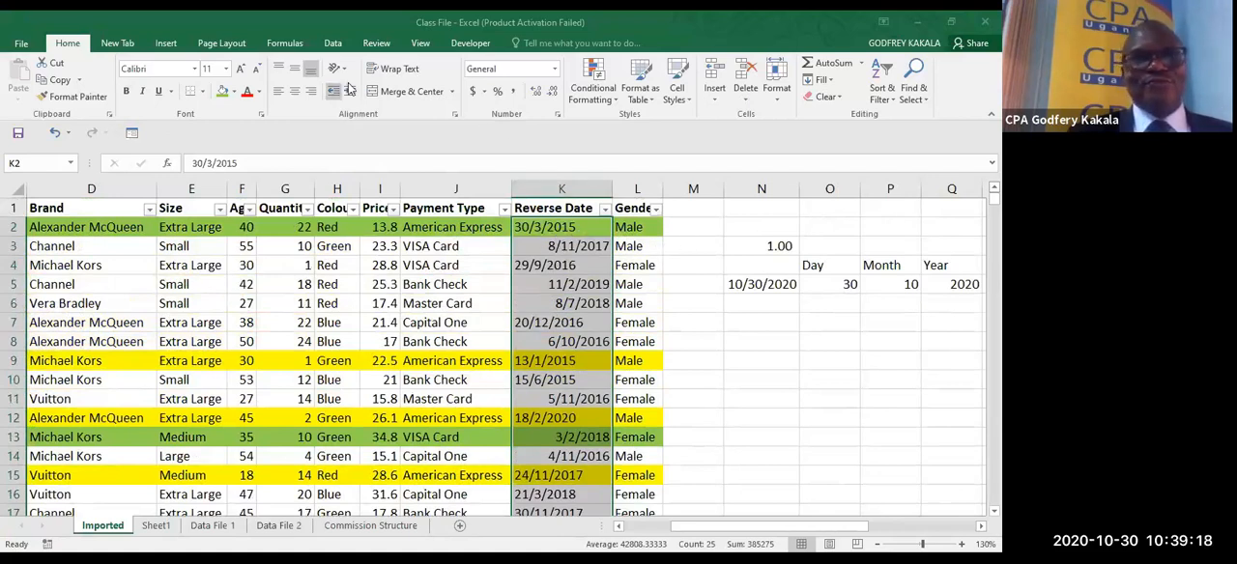
pyautogui.click(333, 43)
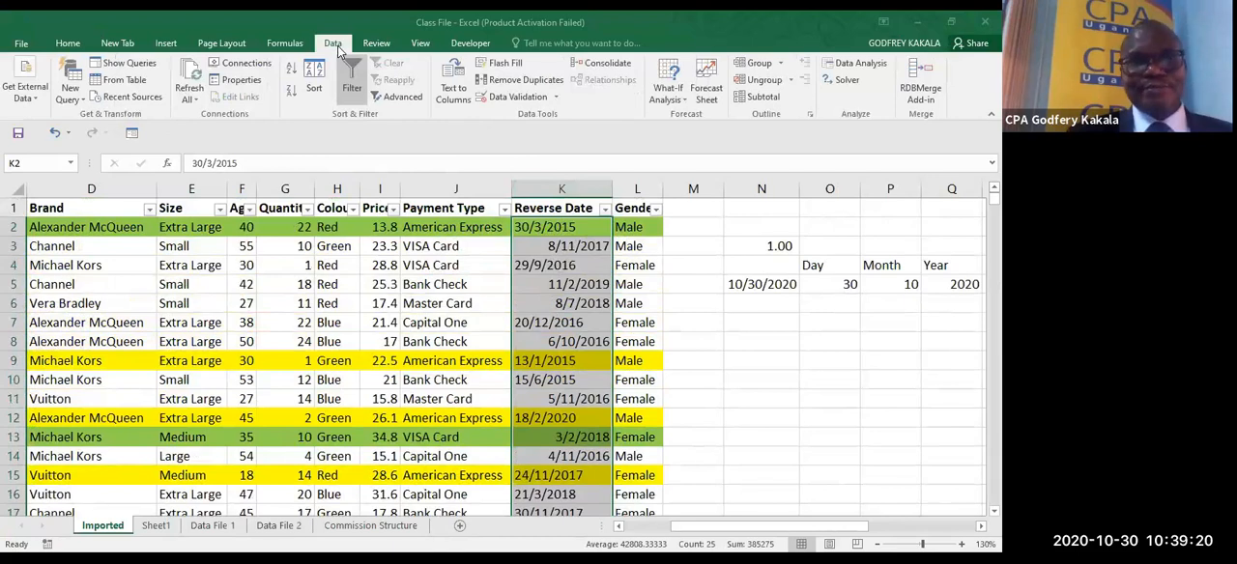
pyautogui.click(450, 94)
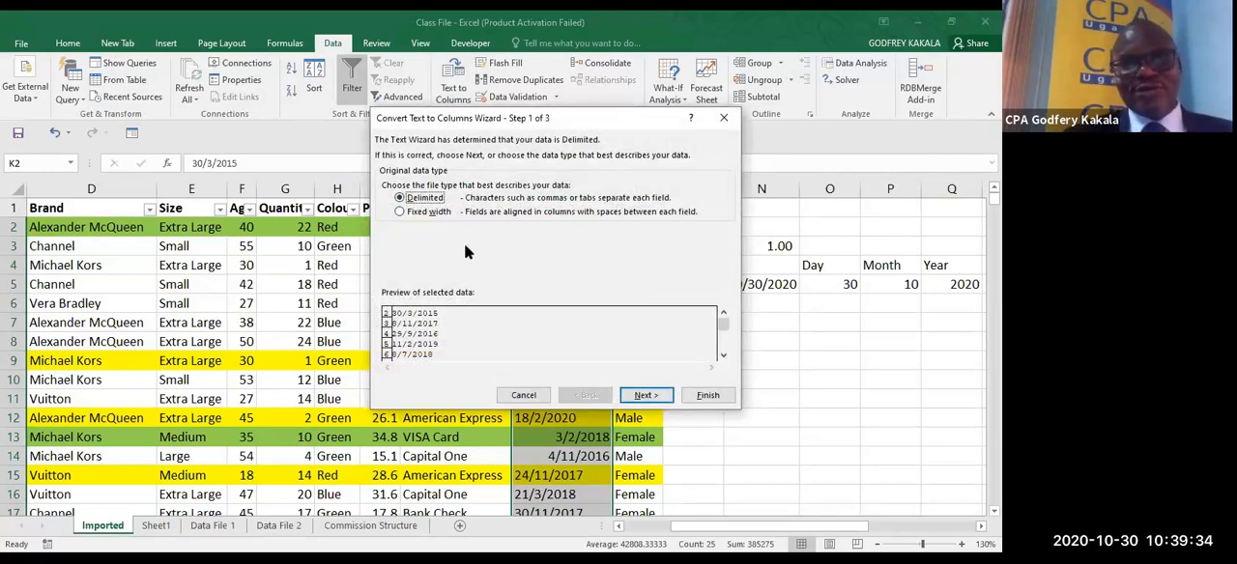
pyautogui.click(646, 397)
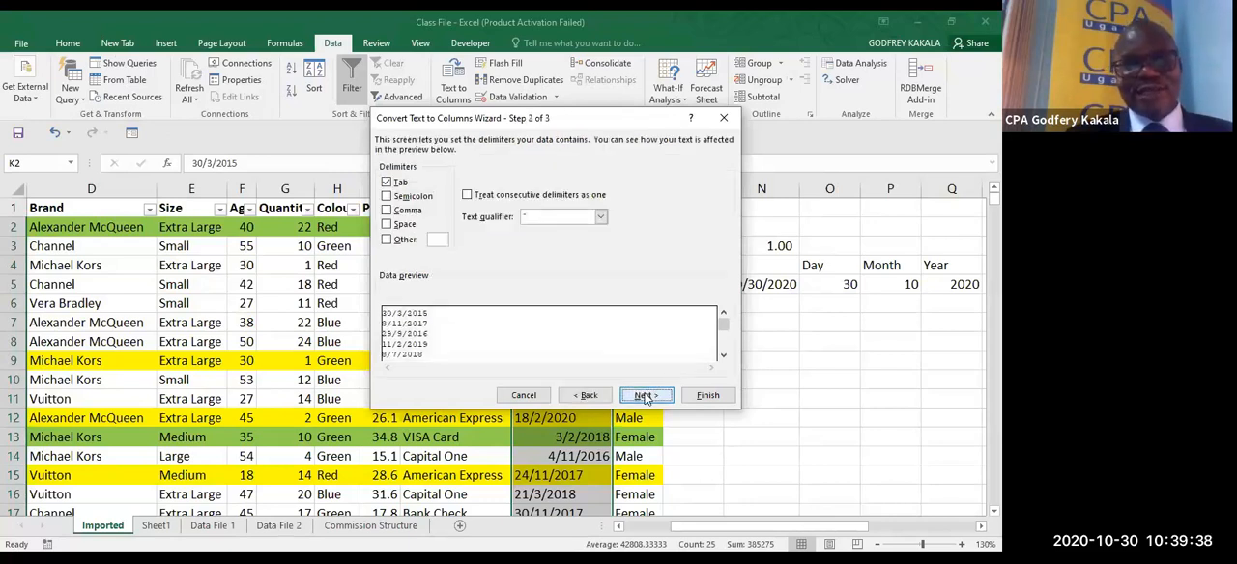
pyautogui.click(645, 397)
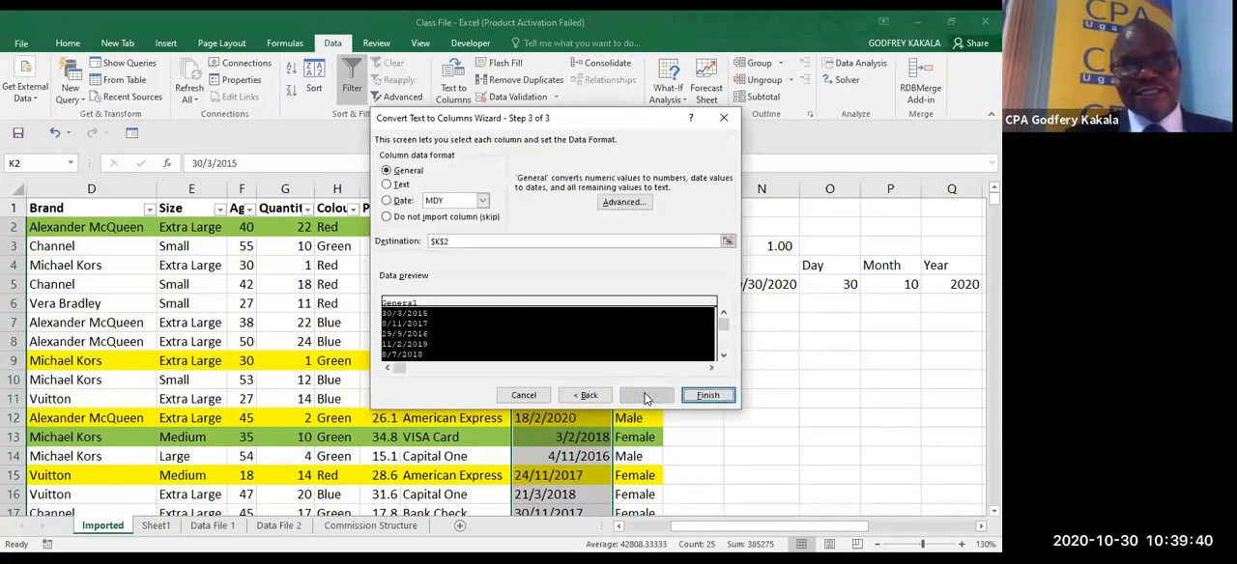
pyautogui.click(389, 203)
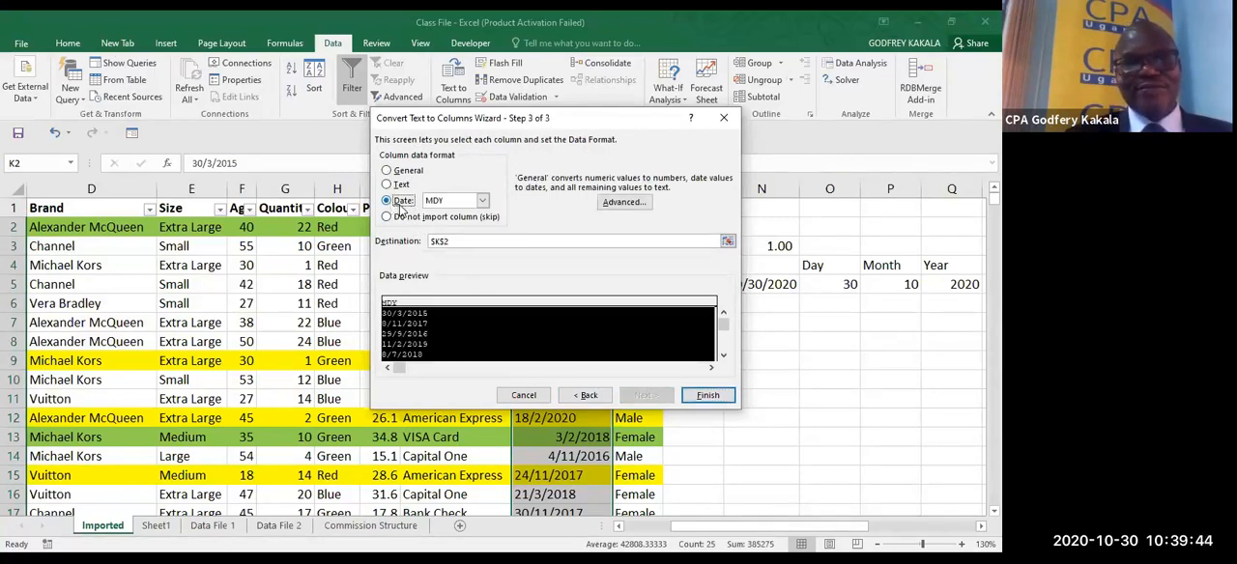
pyautogui.click(483, 201)
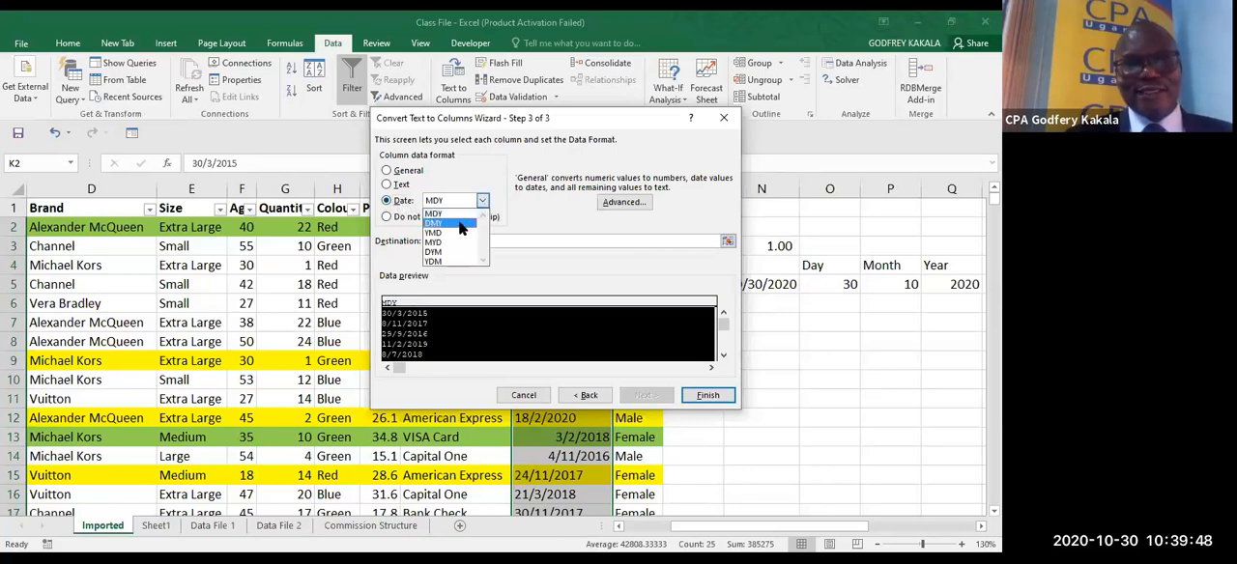
pyautogui.click(458, 223)
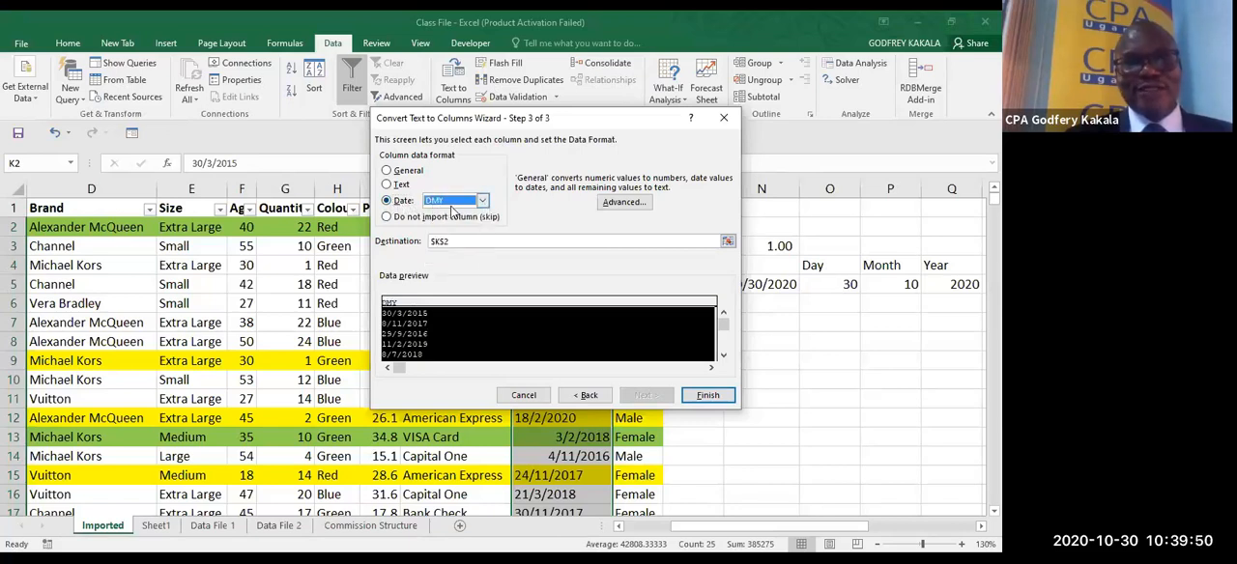
pyautogui.click(706, 396)
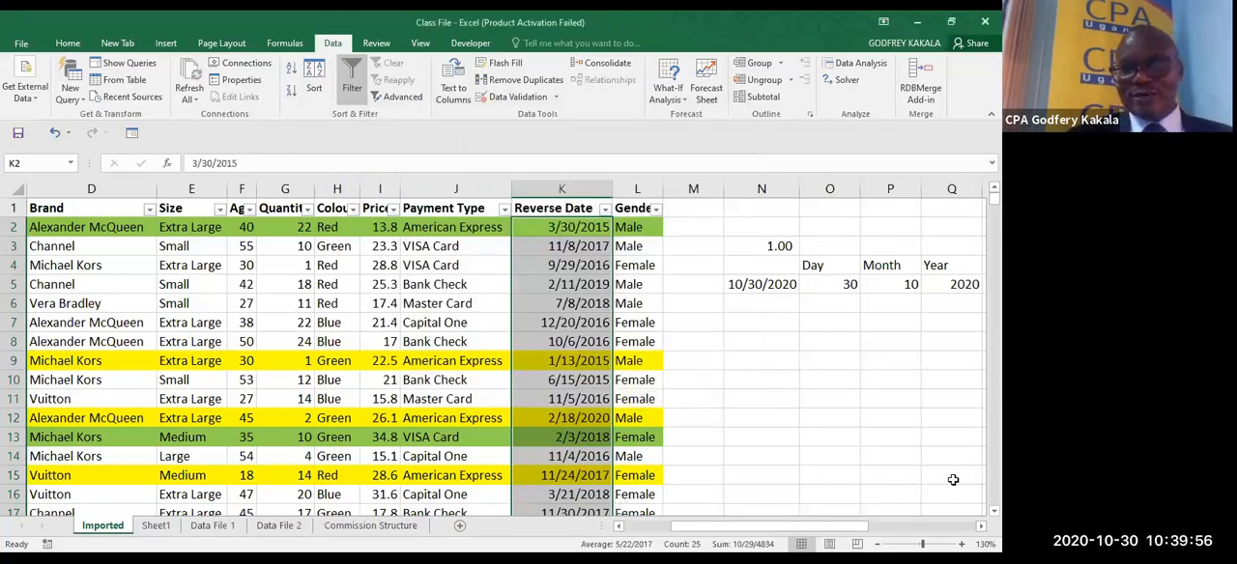
# - Review the converted Reverse Date values down to the last record
pyautogui.scroll(-5, 492, 355)
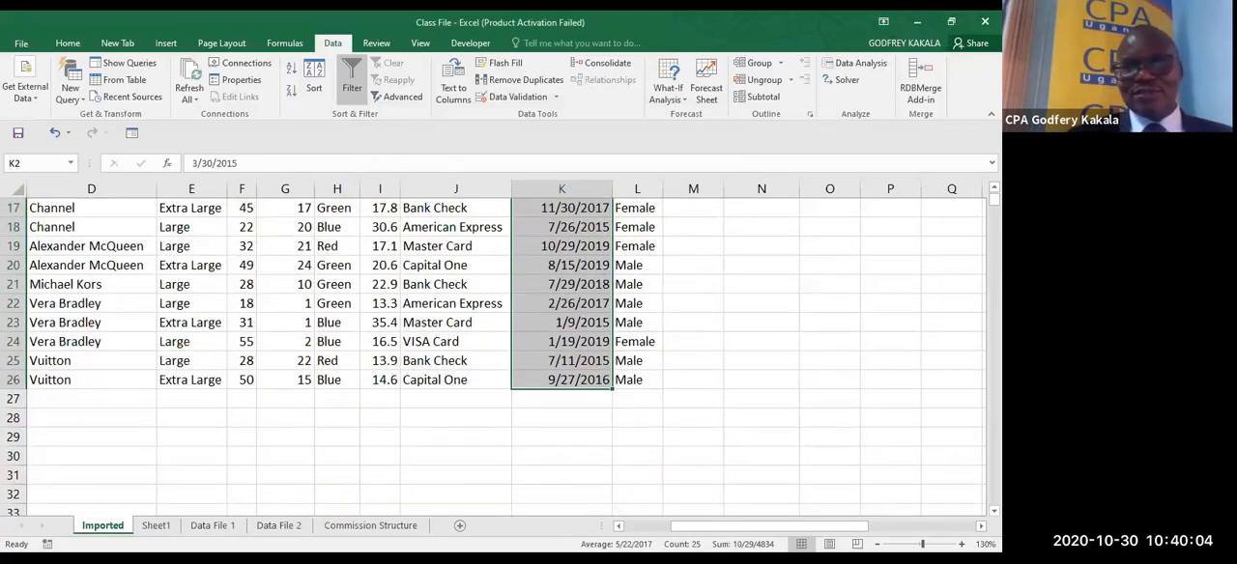
pyautogui.scroll(6, 493, 357)
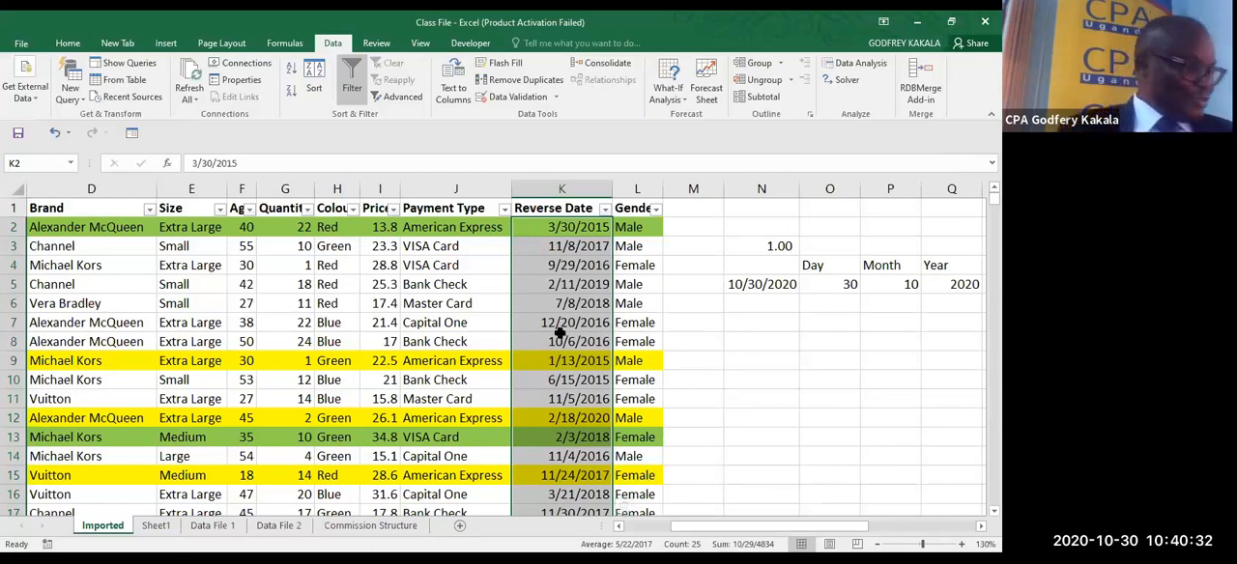
pyautogui.click(447, 34)
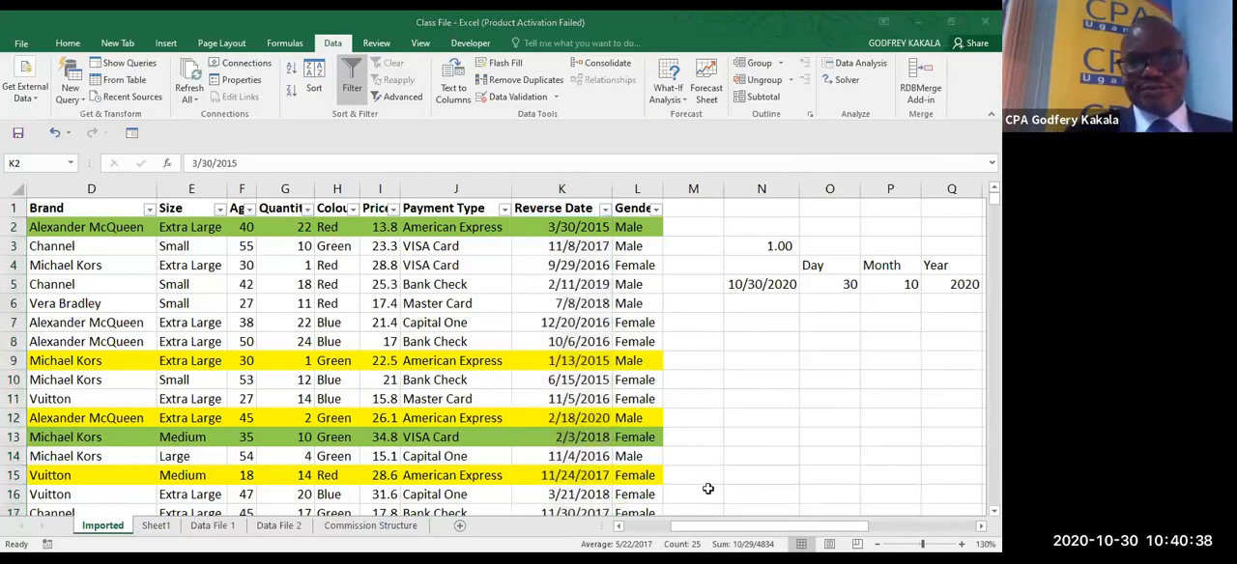
pyautogui.click(779, 472)
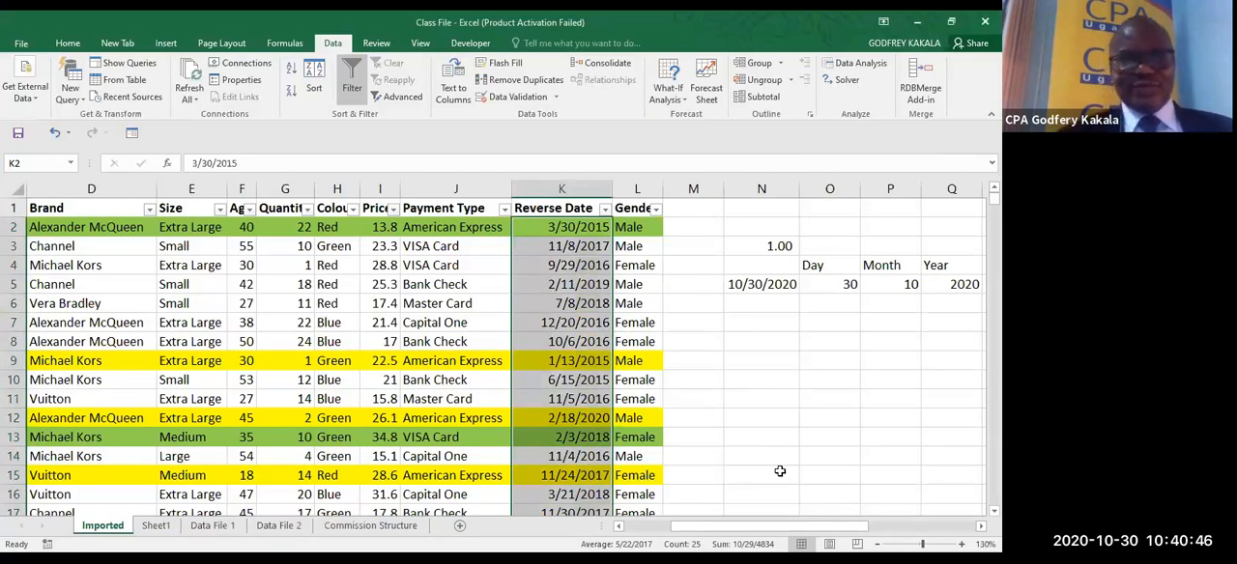
# - Clear the date function examples from N2:Q6 and turn off the filter on the data's header row
pyautogui.moveTo(749, 225); pyautogui.dragTo(974, 314)
pyautogui.press('Delete')
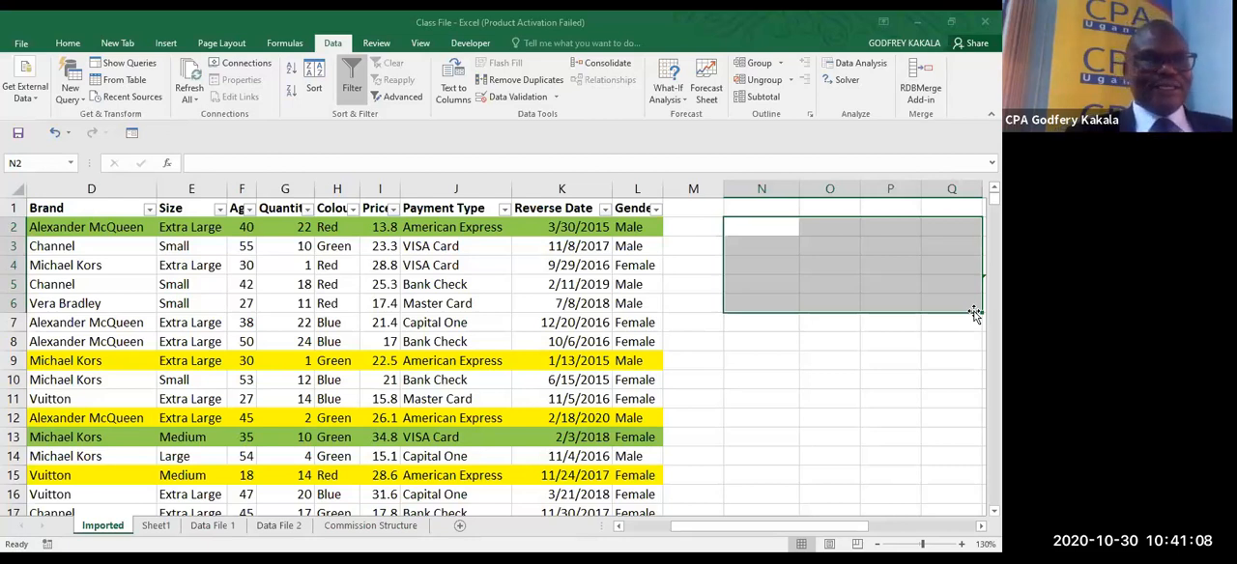
pyautogui.click(306, 341)
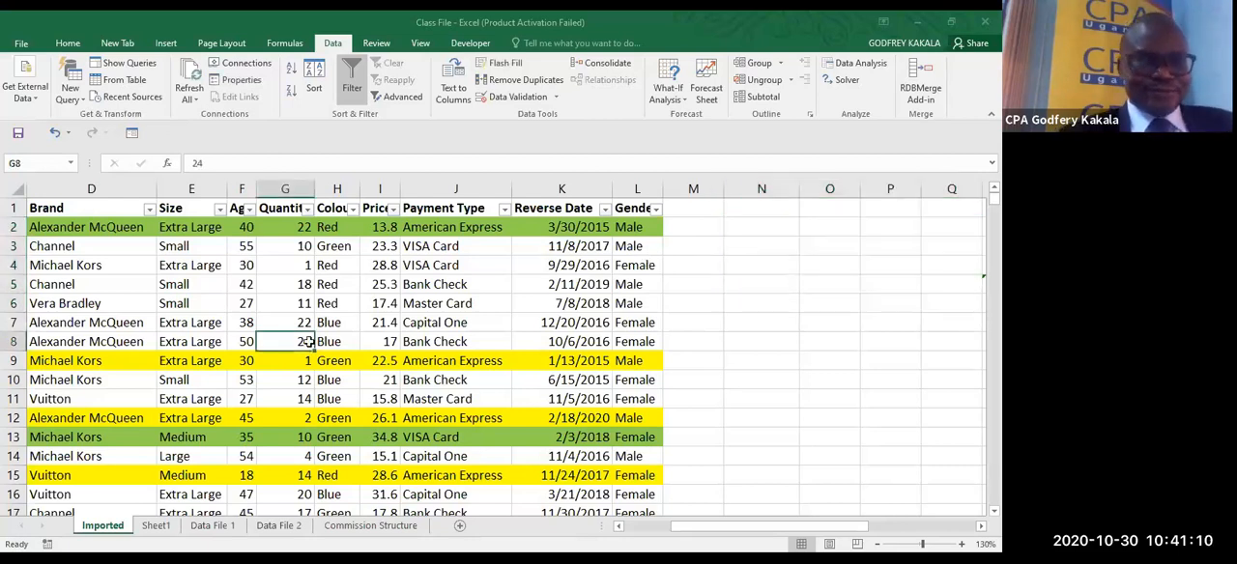
pyautogui.hotkey('ctrl', 'shift', 'l')
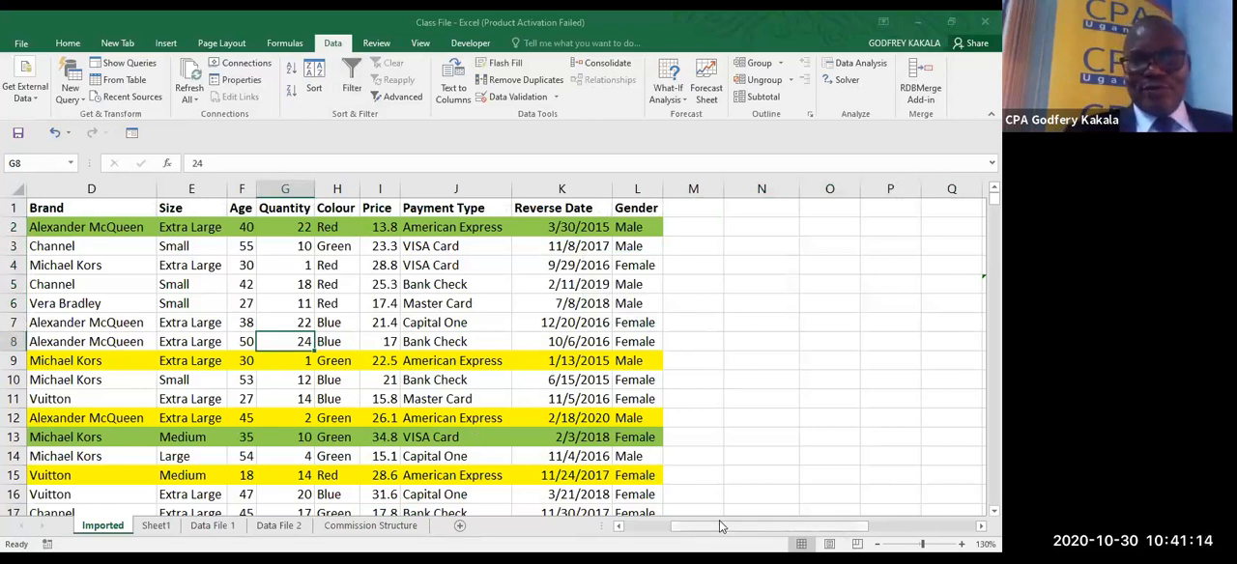
# - Add the heading Amount in cell M1, directly beside the Gender column
pyautogui.click(638, 530)
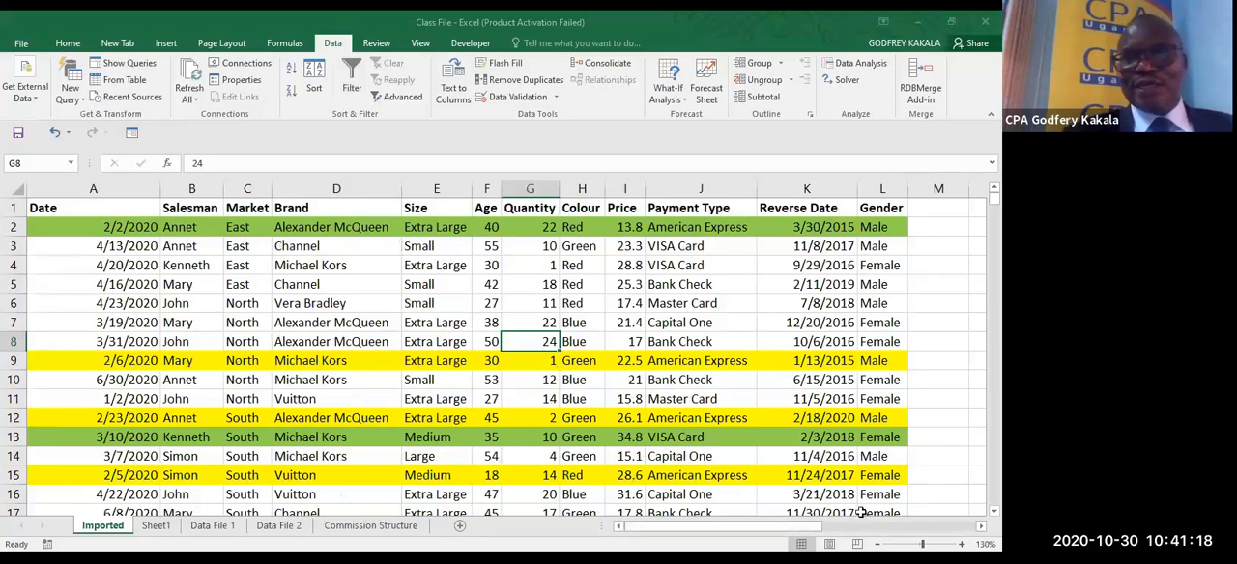
pyautogui.hscroll(2, 779, 263)
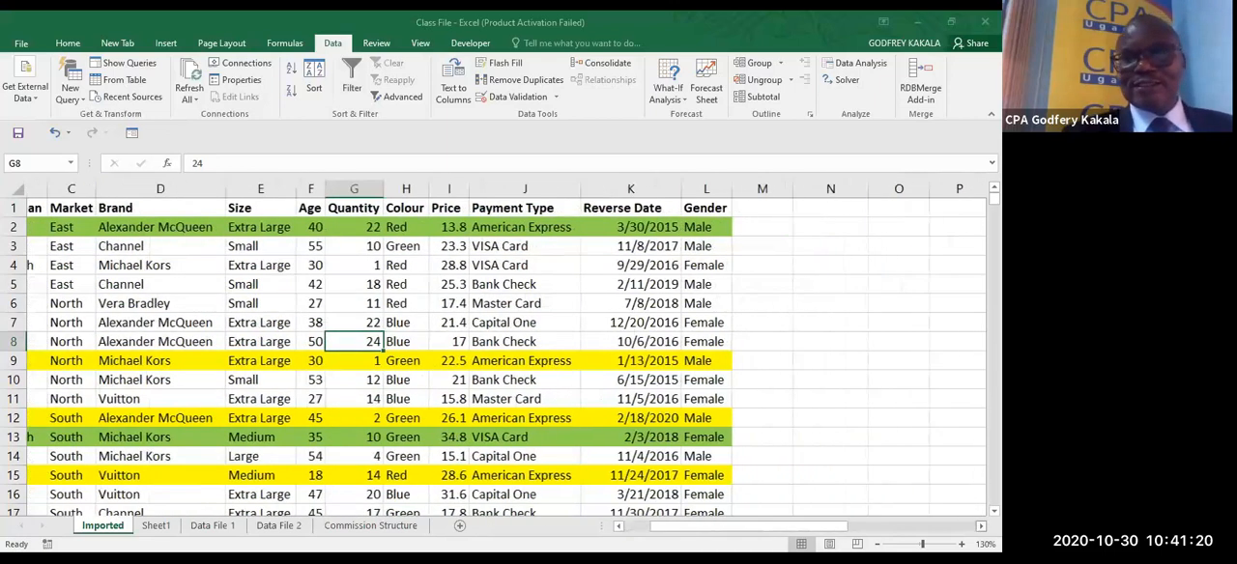
pyautogui.click(742, 212)
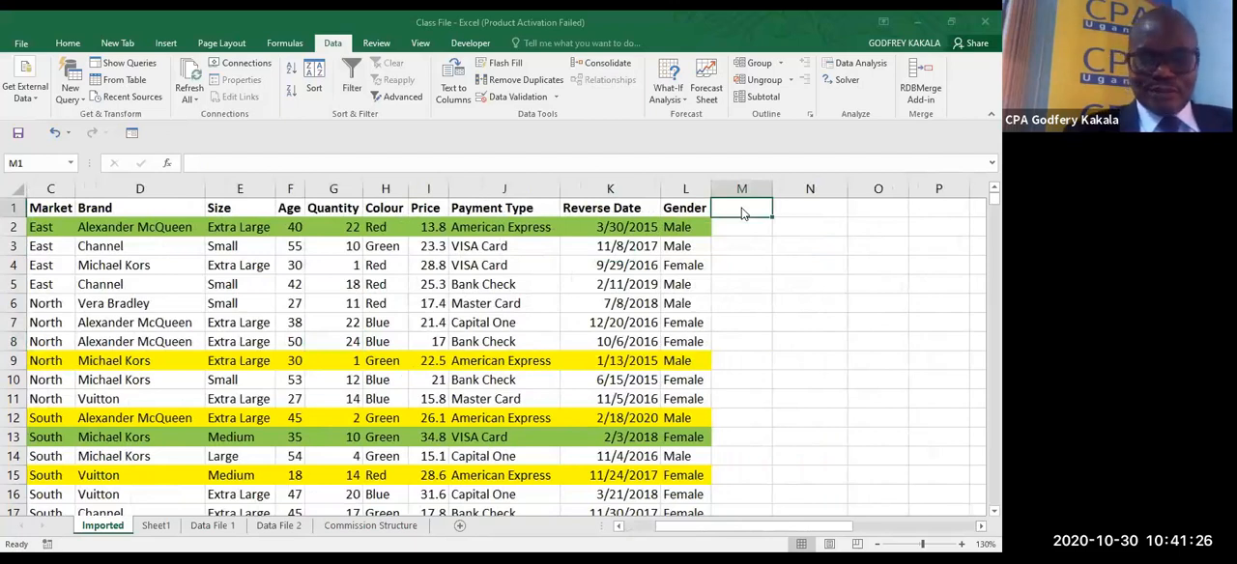
pyautogui.write('sa')
pyautogui.press('BackSpace')
pyautogui.press('BackSpace')
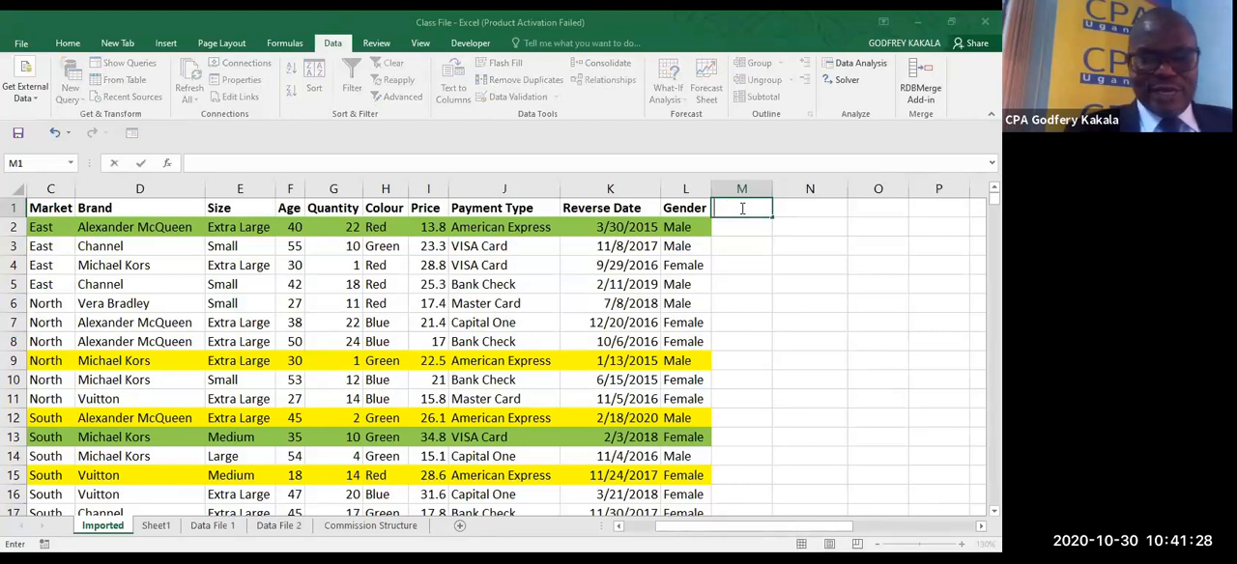
pyautogui.write('Amount')
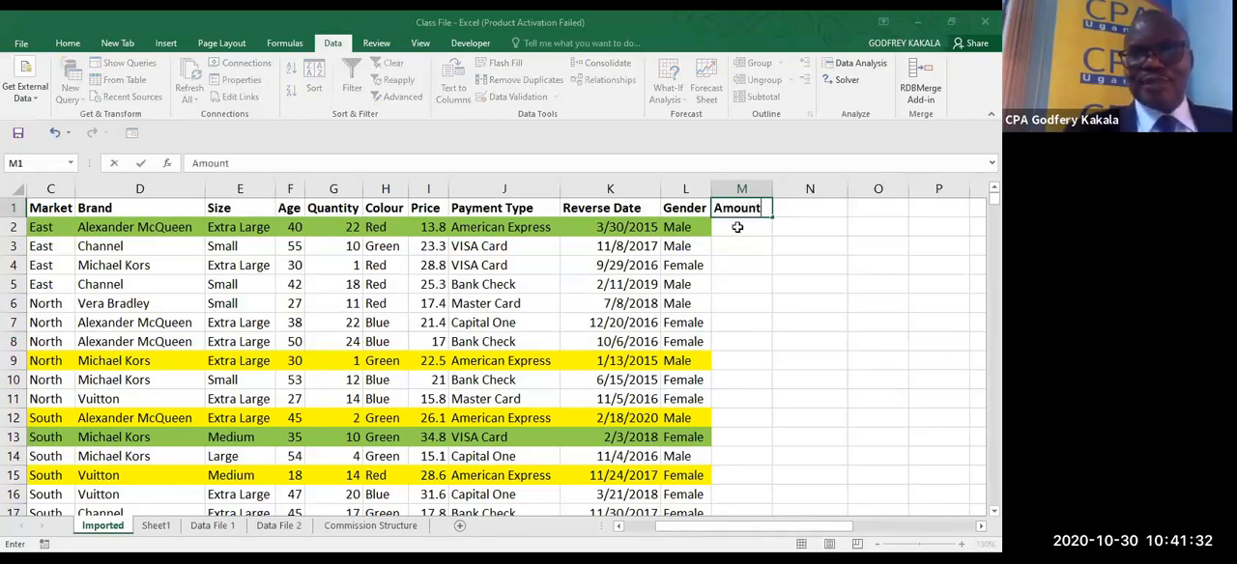
# - Calculate Quantity times Price in M2 with =G2*I2 and fill the formula down for all records
pyautogui.click(738, 227)
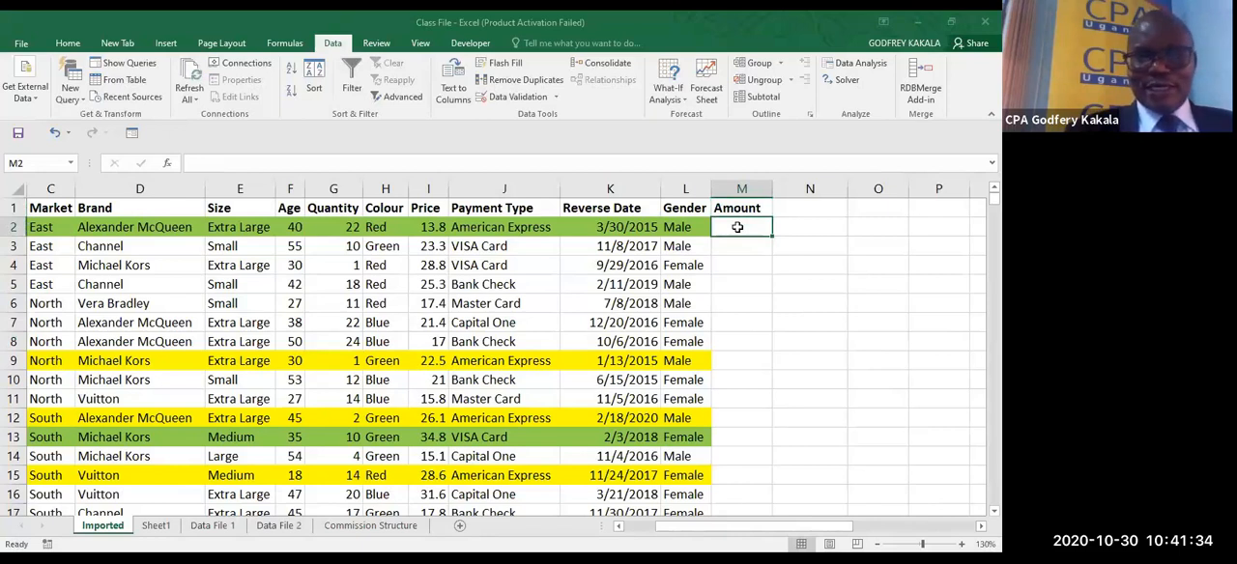
pyautogui.write('=')
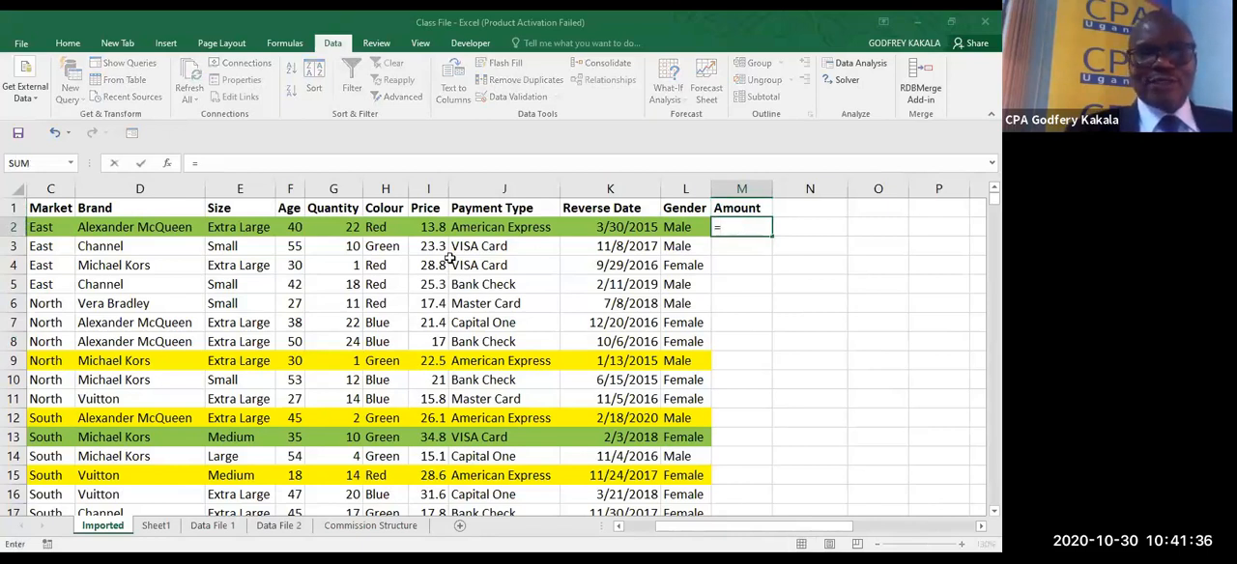
pyautogui.click(343, 228)
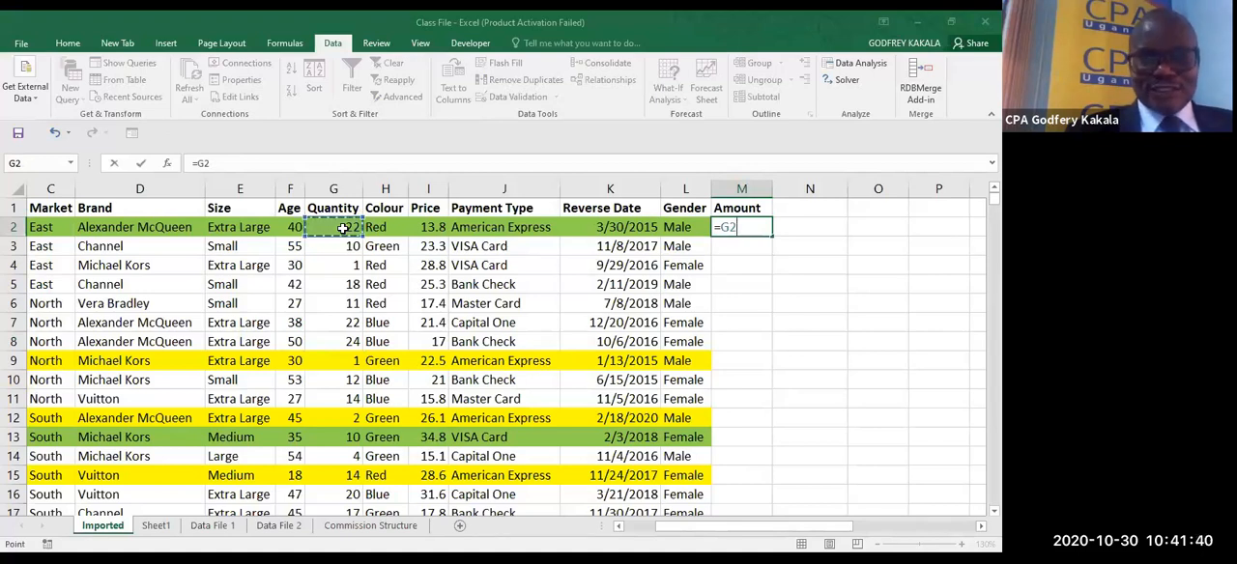
pyautogui.write('*')
pyautogui.click(427, 225)
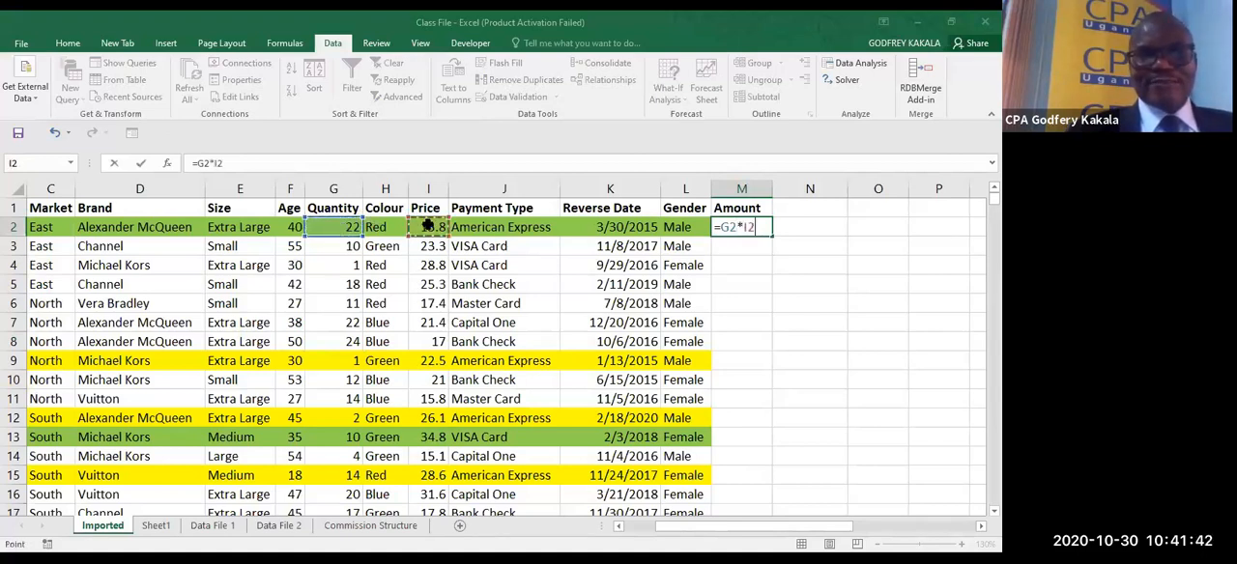
pyautogui.hotkey('ctrl', 'Return')
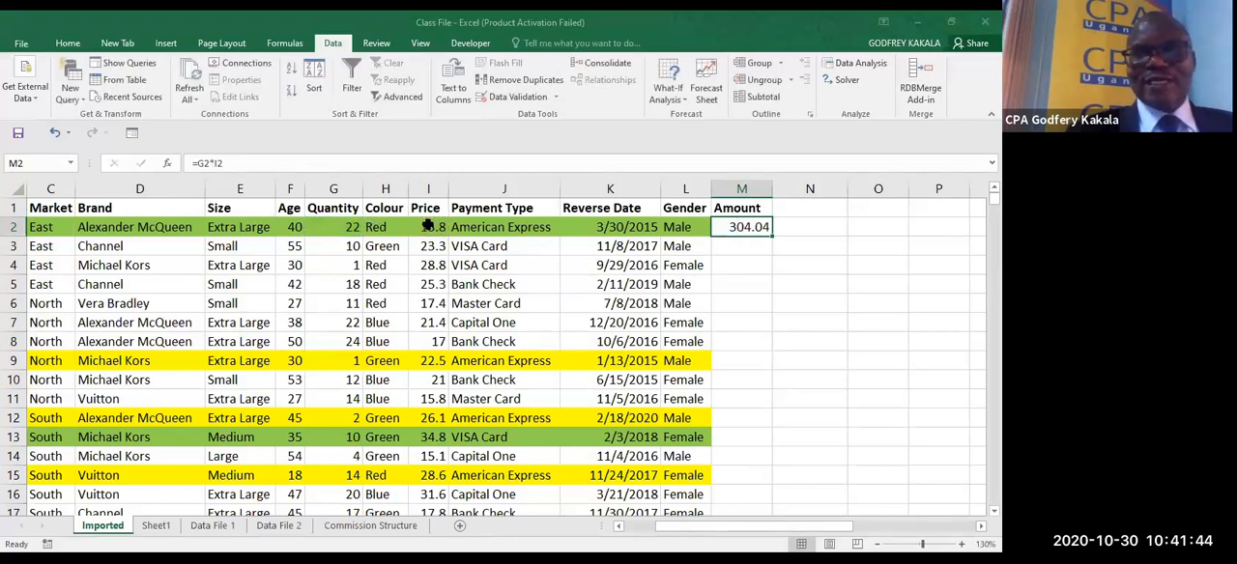
pyautogui.doubleClick(773, 237)
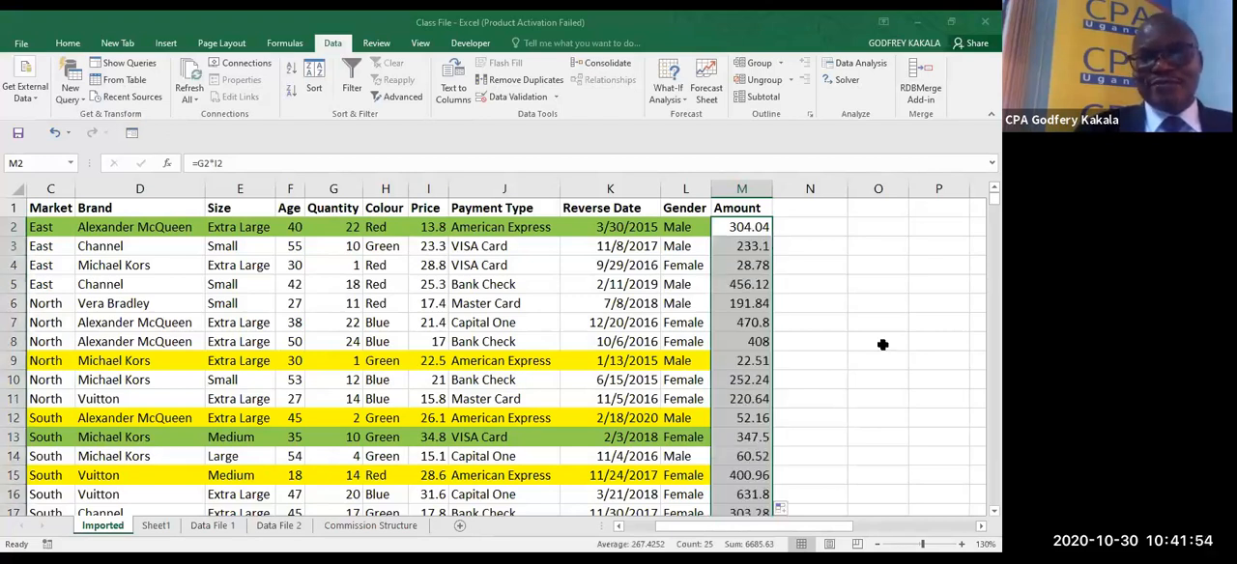
# - Fill the last record's values from C26:L26 down into row 27 and check the Amount cell M27
pyautogui.scroll(-10, 503, 357)
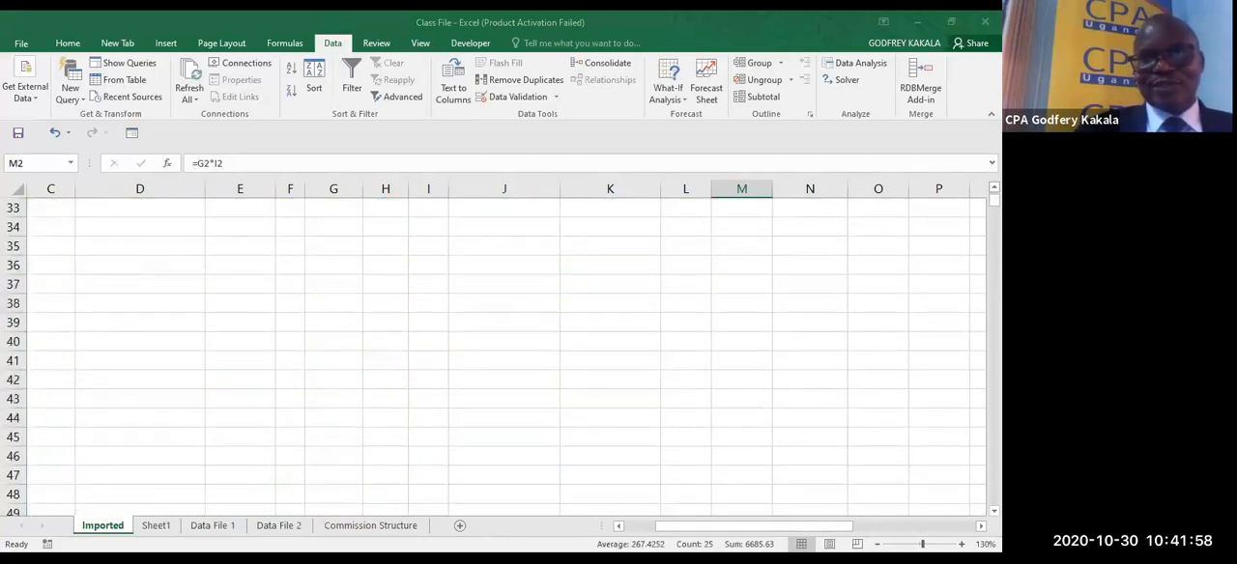
pyautogui.scroll(5, 176, 372)
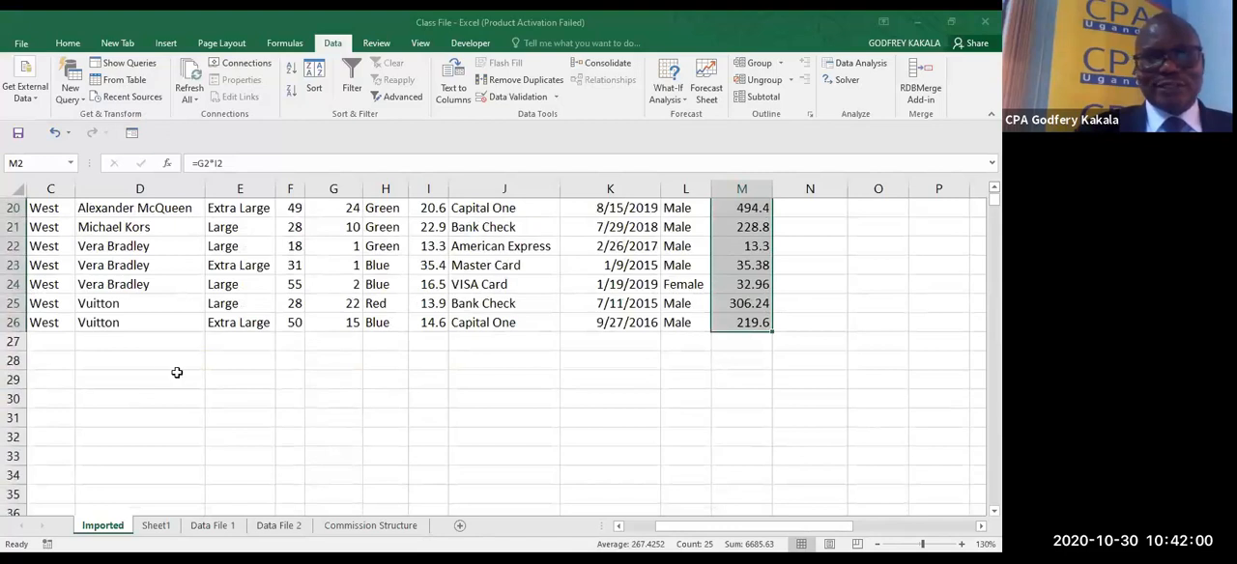
pyautogui.moveTo(45, 345); pyautogui.dragTo(667, 342)
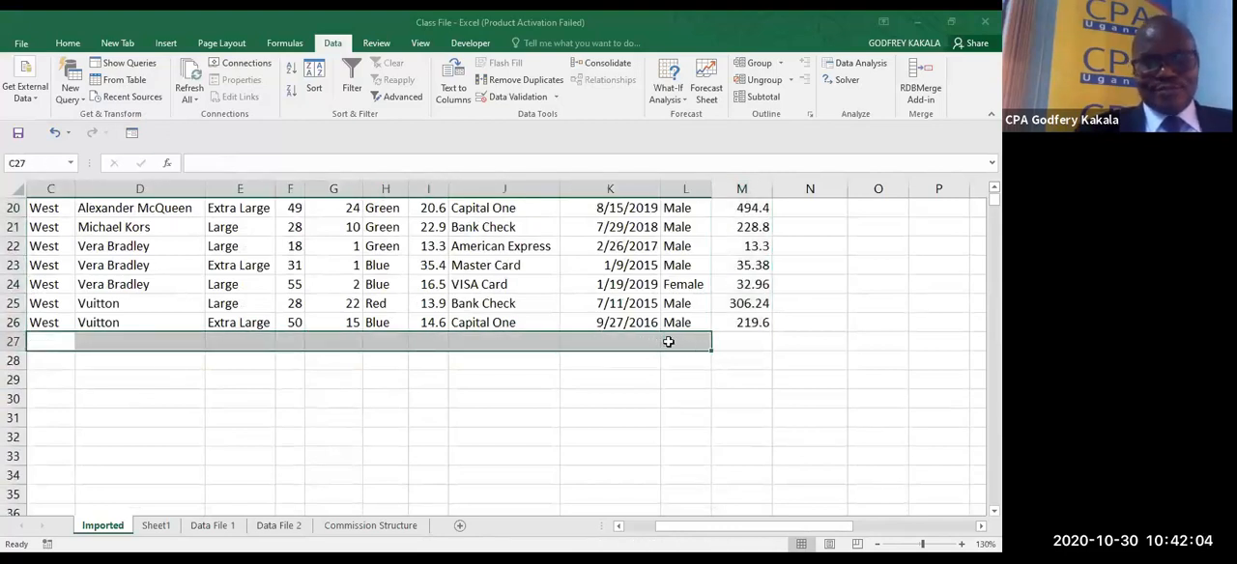
pyautogui.hotkey('ctrl', 'd')
pyautogui.click(741, 342)
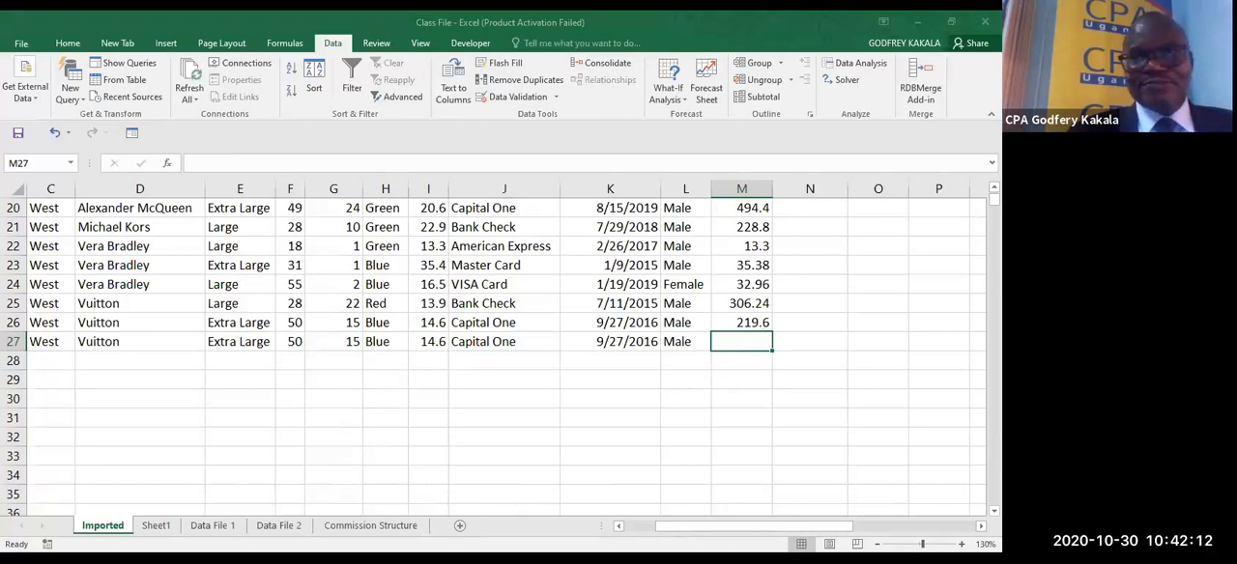
# - Clear the whole Amount column M
pyautogui.scroll(6, 763, 208)
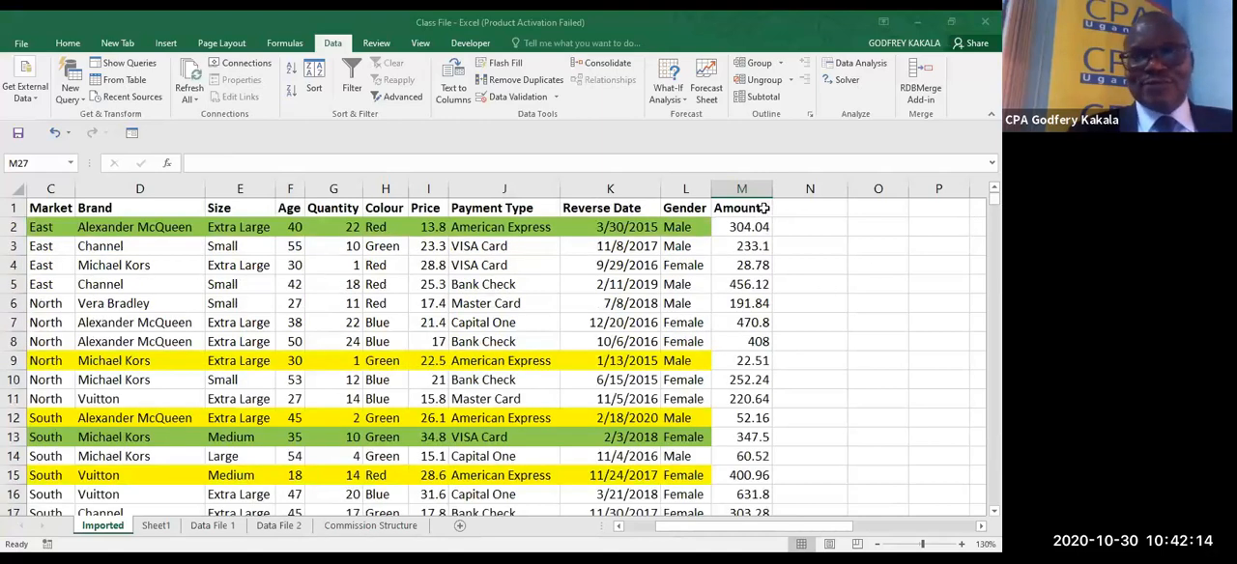
pyautogui.click(740, 189)
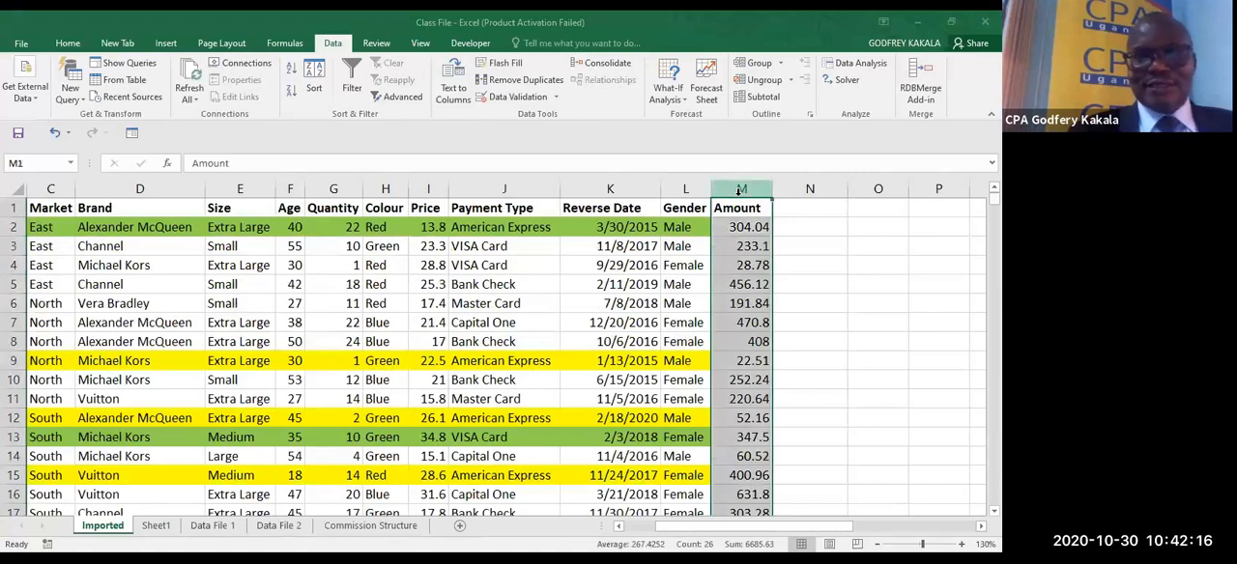
pyautogui.press('Delete')
pyautogui.click(812, 273)
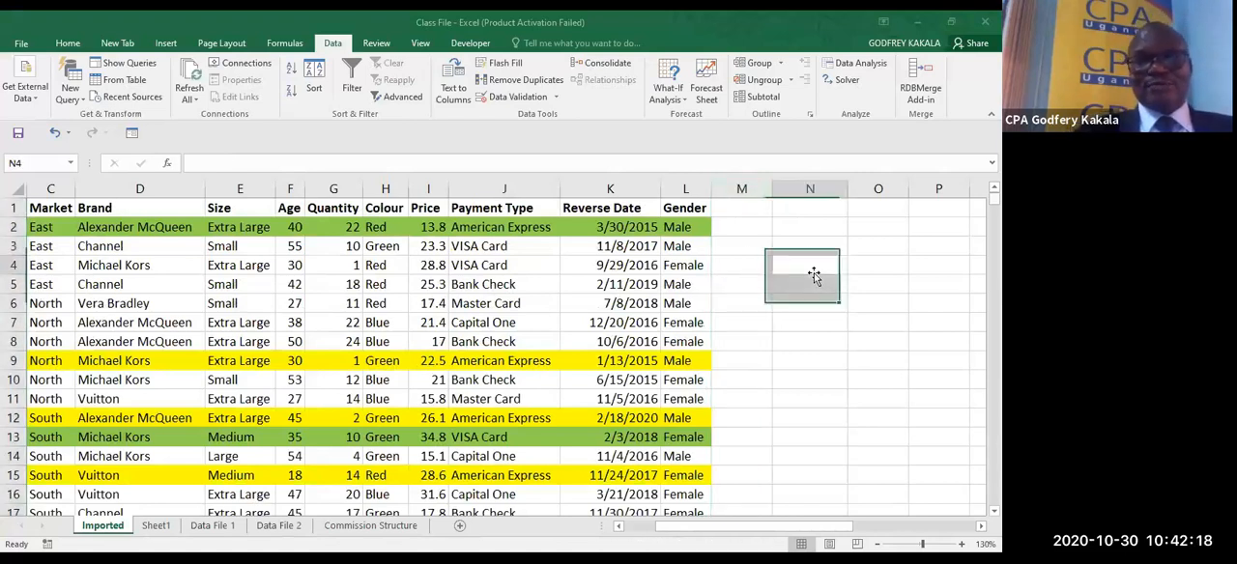
# - Narrow the Date column A until it just fits its dates
pyautogui.click(620, 528)
pyautogui.click(621, 528)
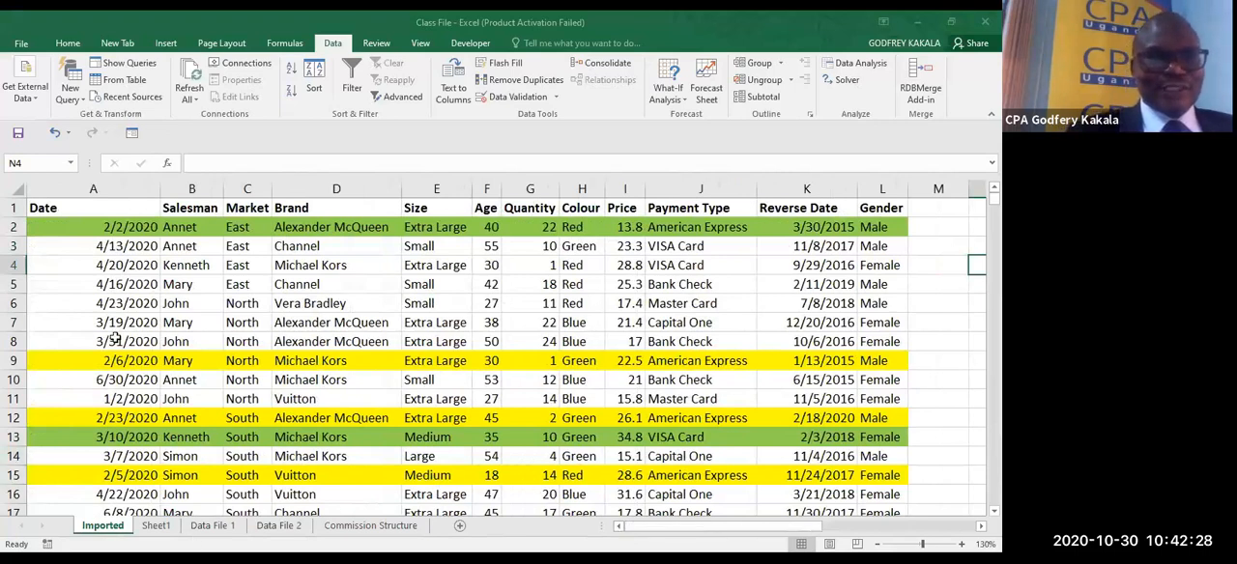
pyautogui.moveTo(156, 190); pyautogui.dragTo(95, 190)
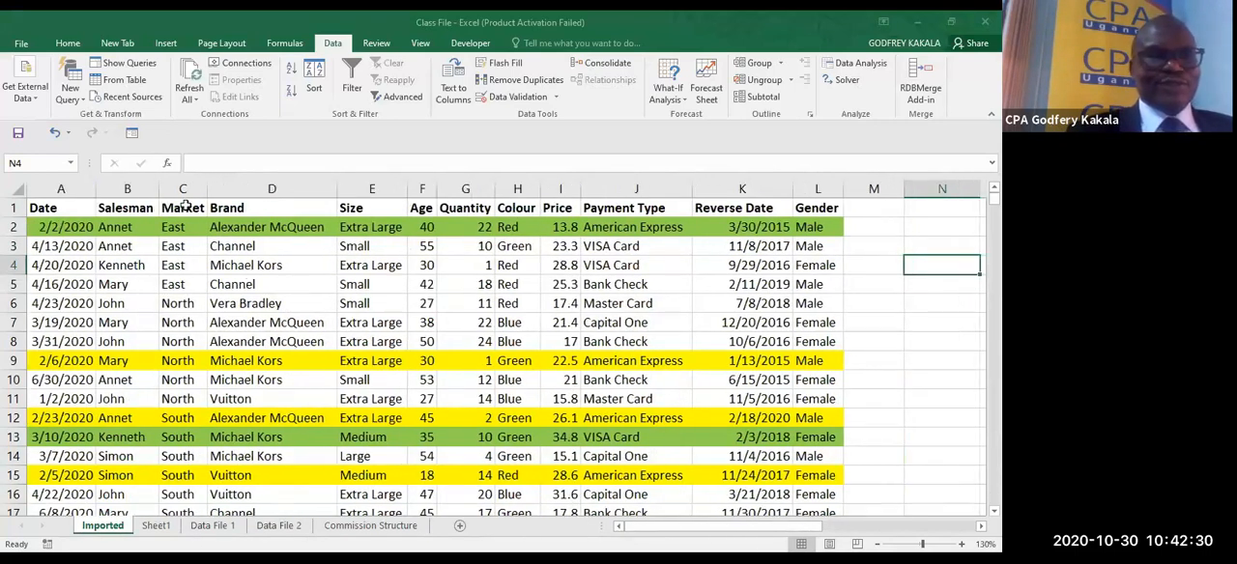
# - Convert the range A1:L26 into a table with headers, agreeing to remove all external connections
pyautogui.click(250, 284)
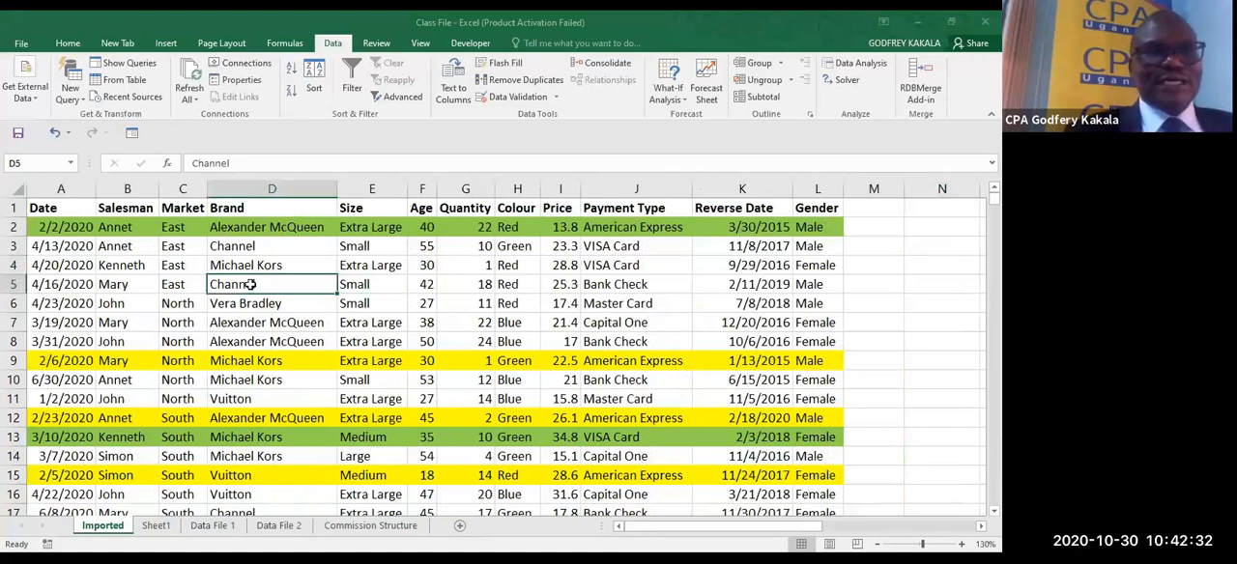
pyautogui.click(173, 45)
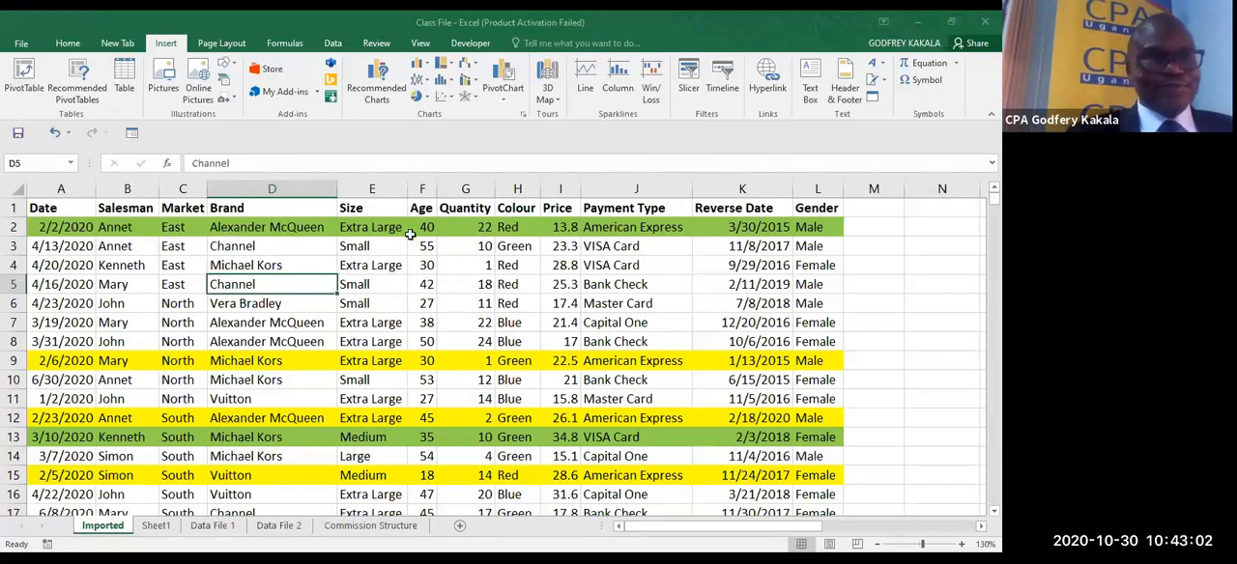
pyautogui.click(53, 261)
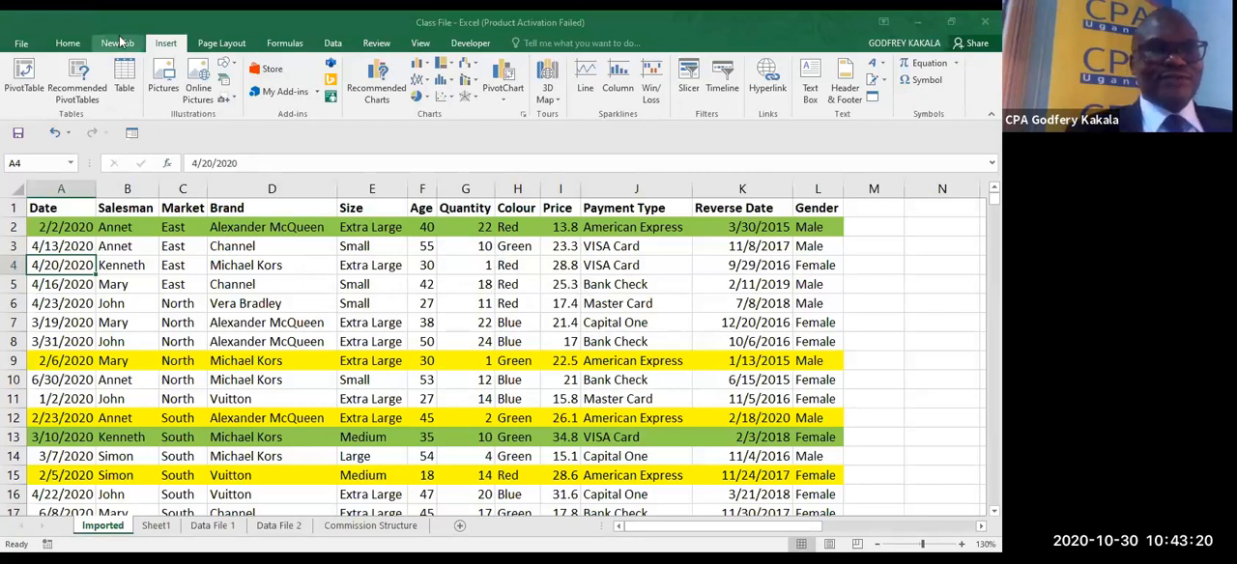
pyautogui.click(127, 85)
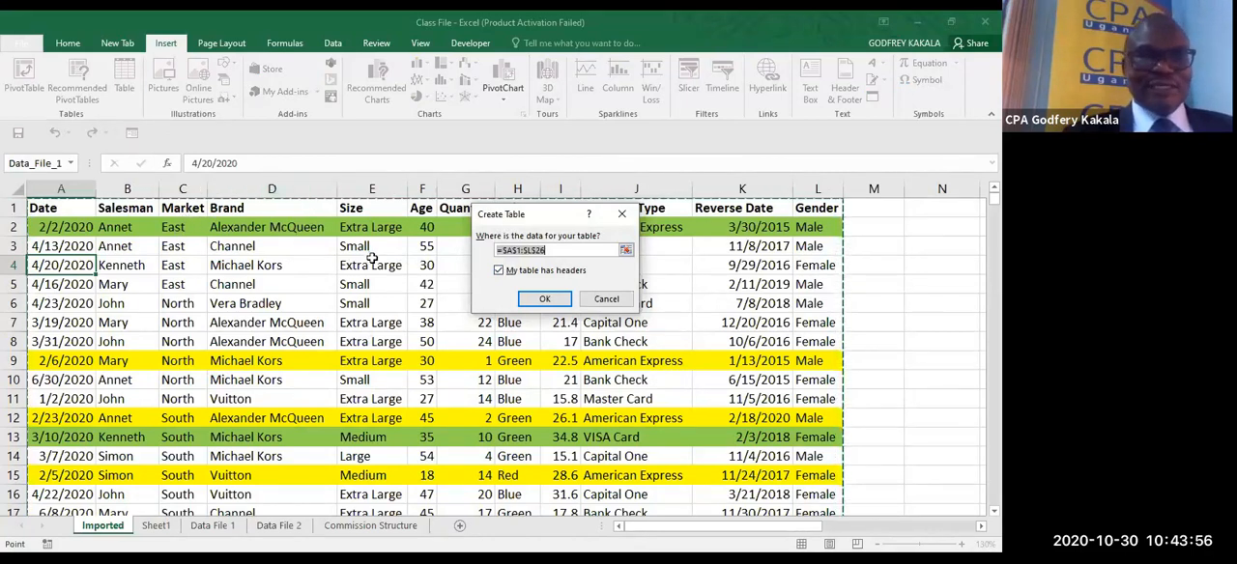
pyautogui.click(545, 300)
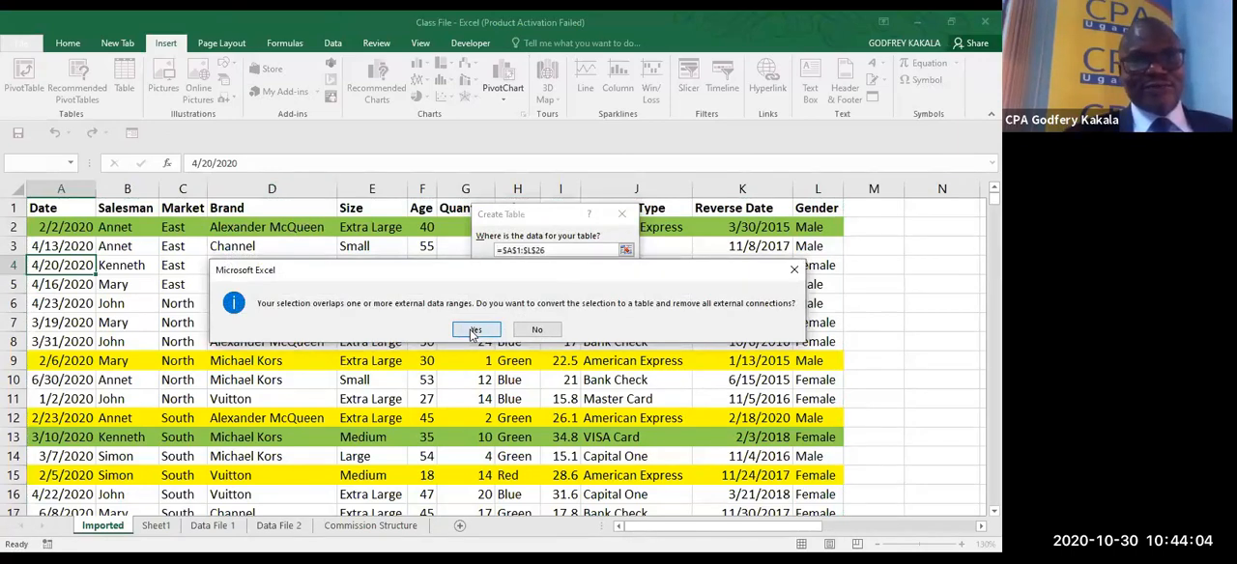
pyautogui.click(475, 331)
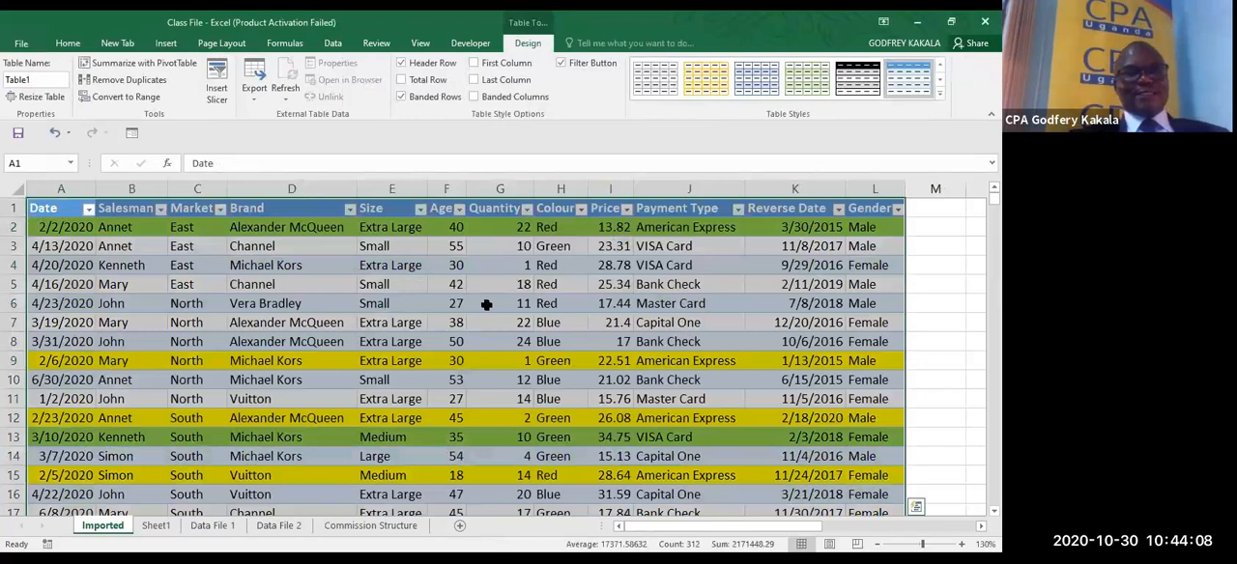
pyautogui.click(500, 252)
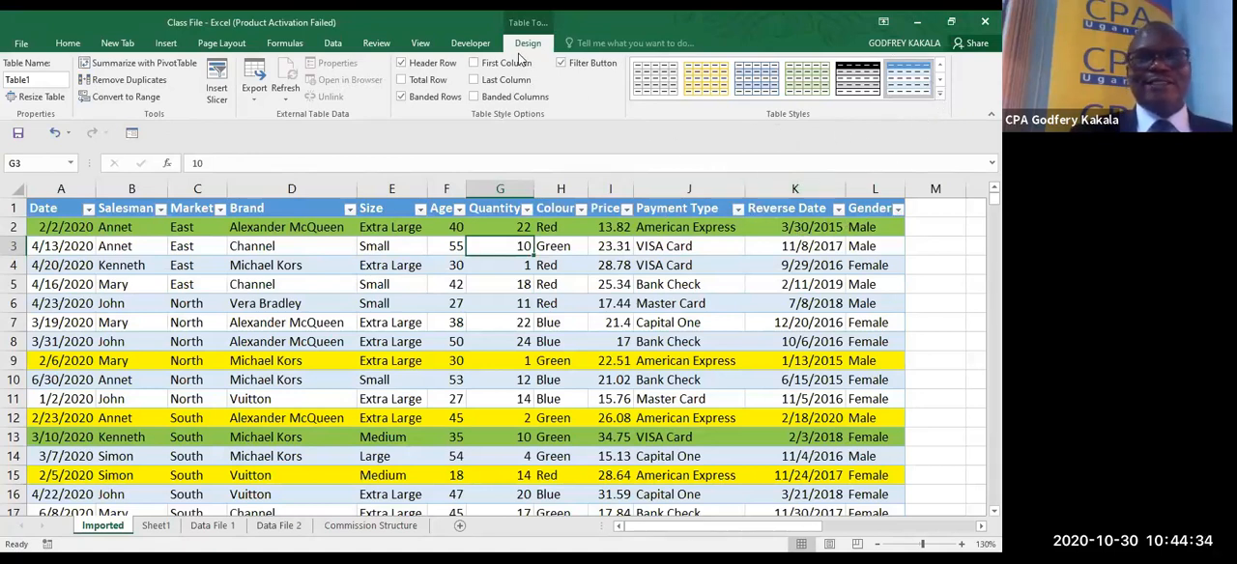
# - Preview the light, medium and dark table styles on the table without applying one
pyautogui.click(380, 281)
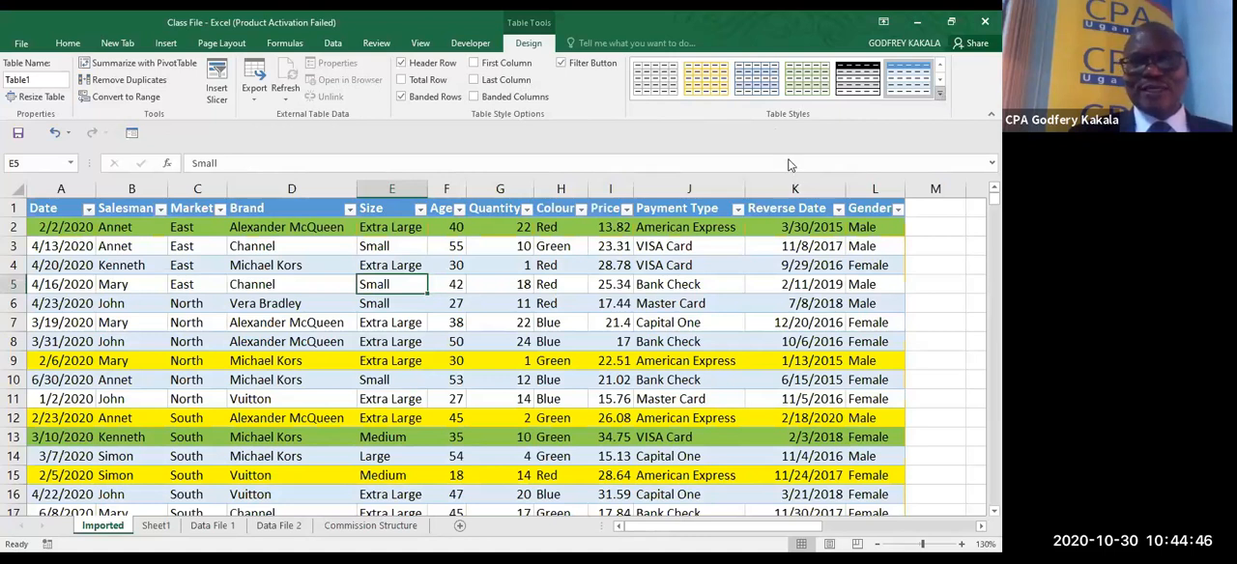
pyautogui.click(942, 95)
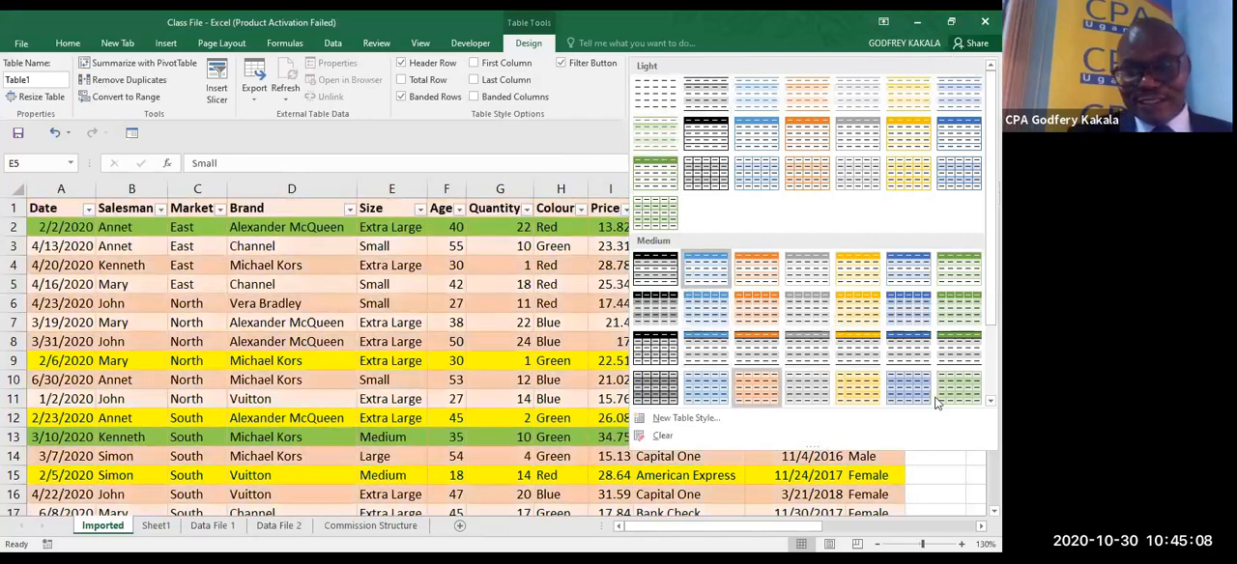
pyautogui.scroll(-3, 935, 404)
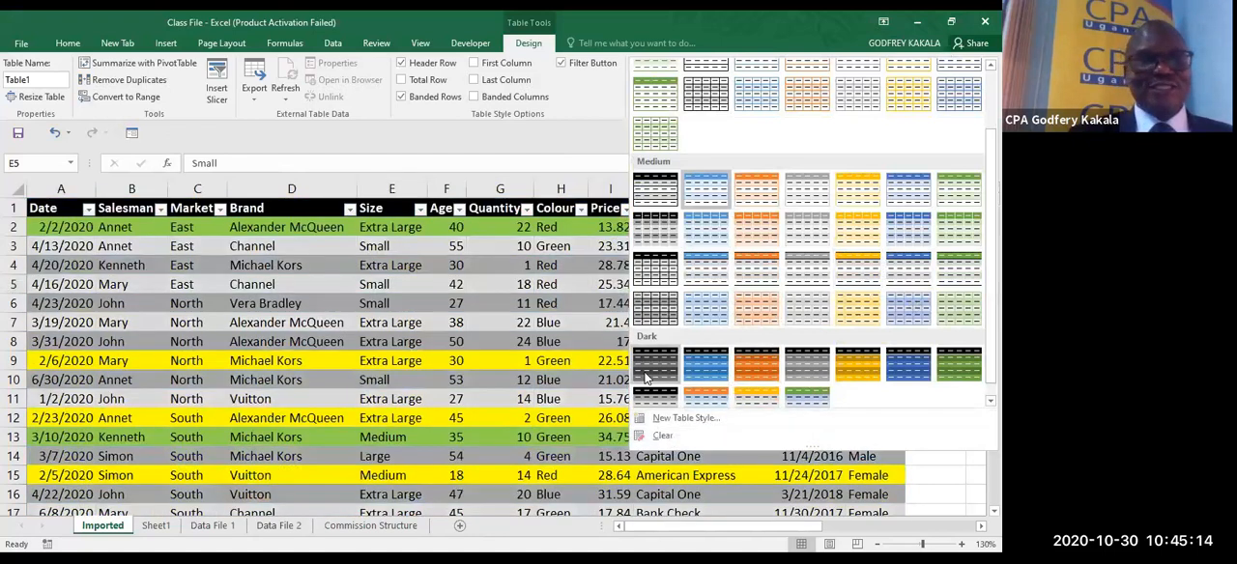
pyautogui.click(416, 246)
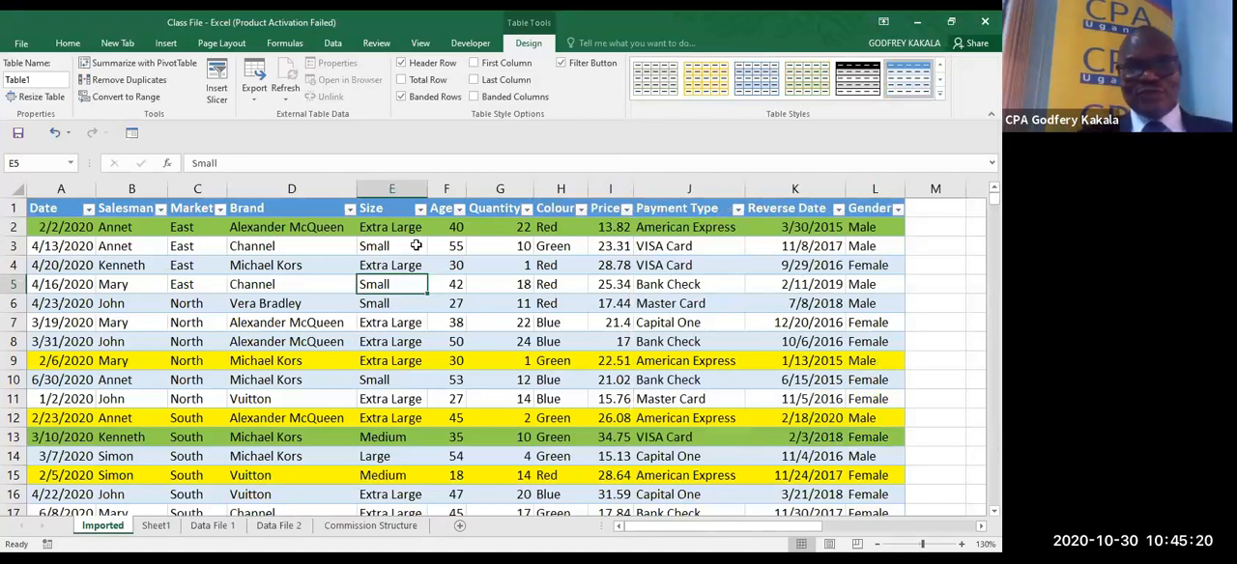
# - Examine the sort and filter options of the Date and Salesman columns, including the text filters, without applying any
pyautogui.click(88, 208)
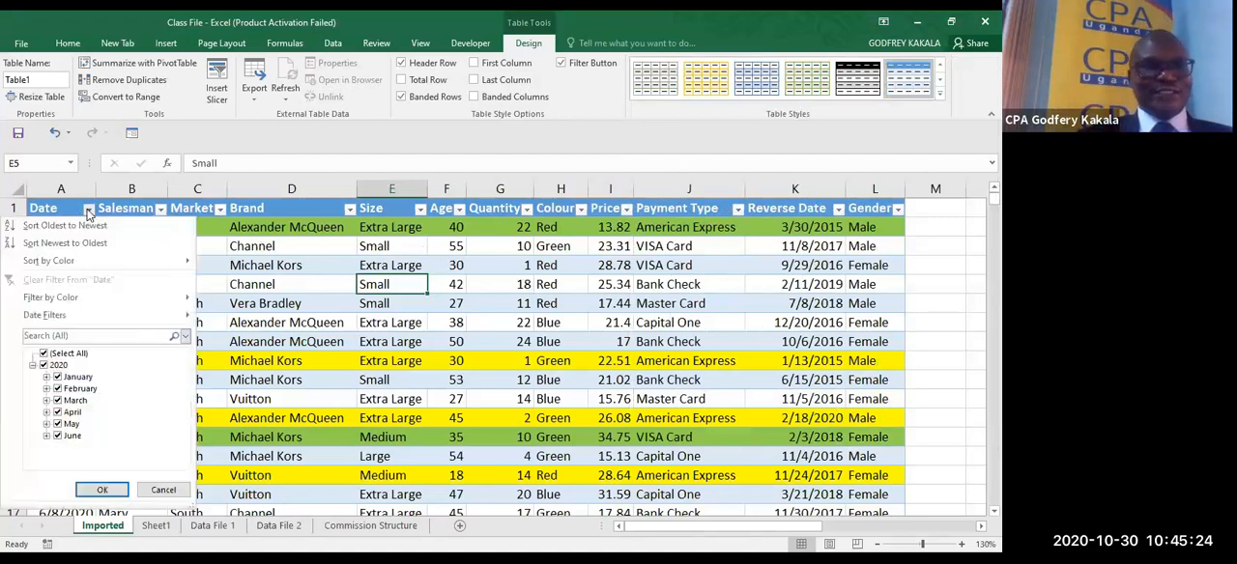
pyautogui.click(88, 209)
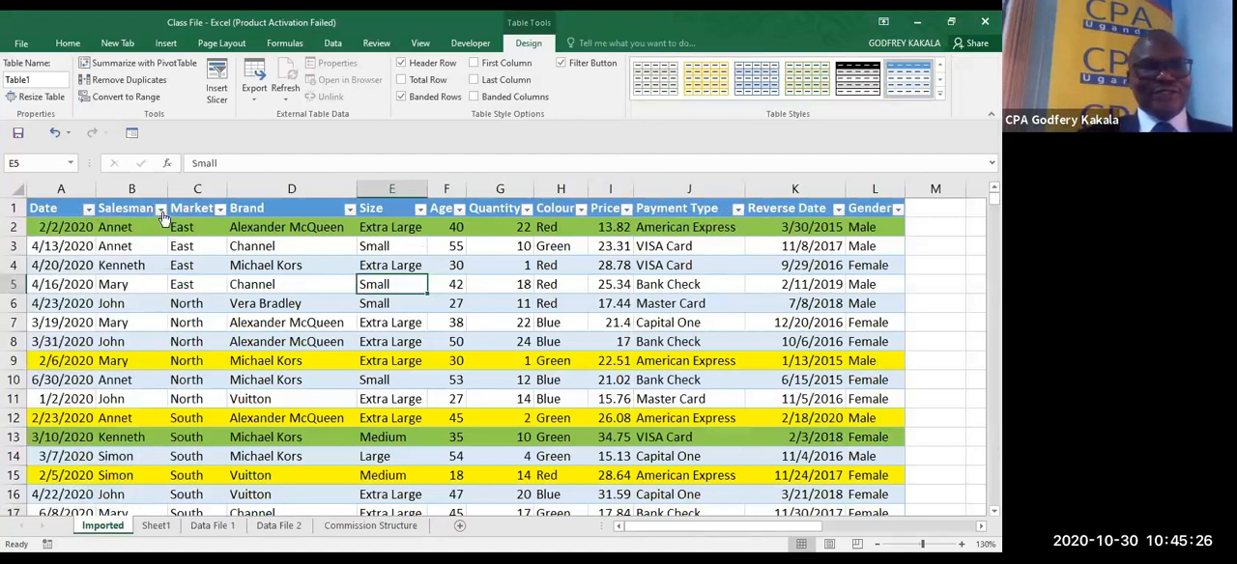
pyautogui.click(160, 209)
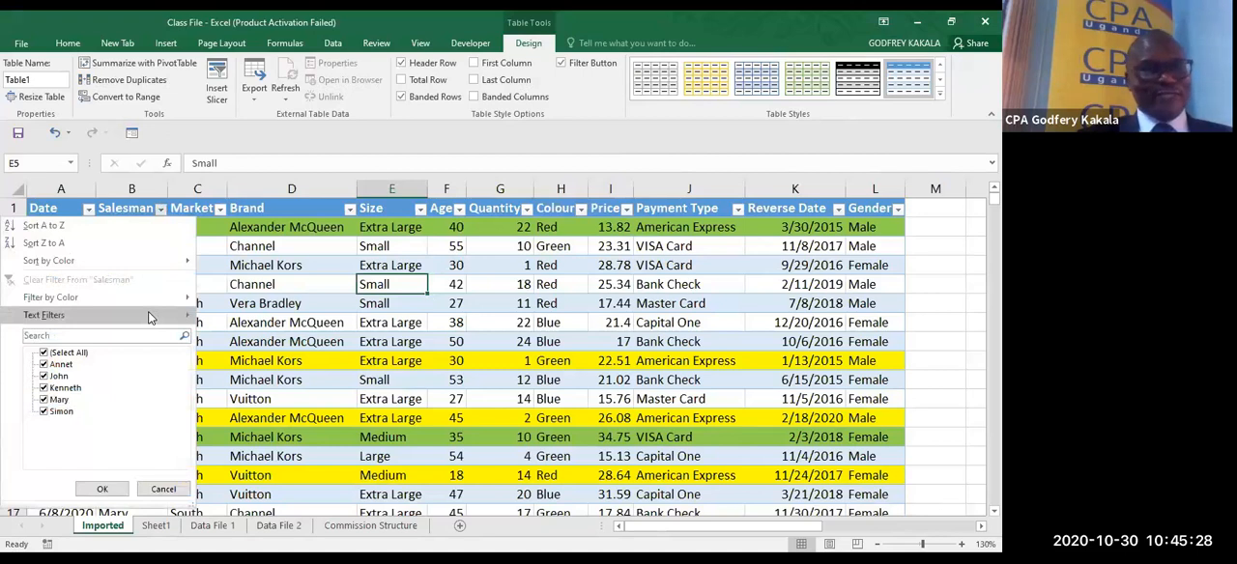
pyautogui.moveTo(149, 318)
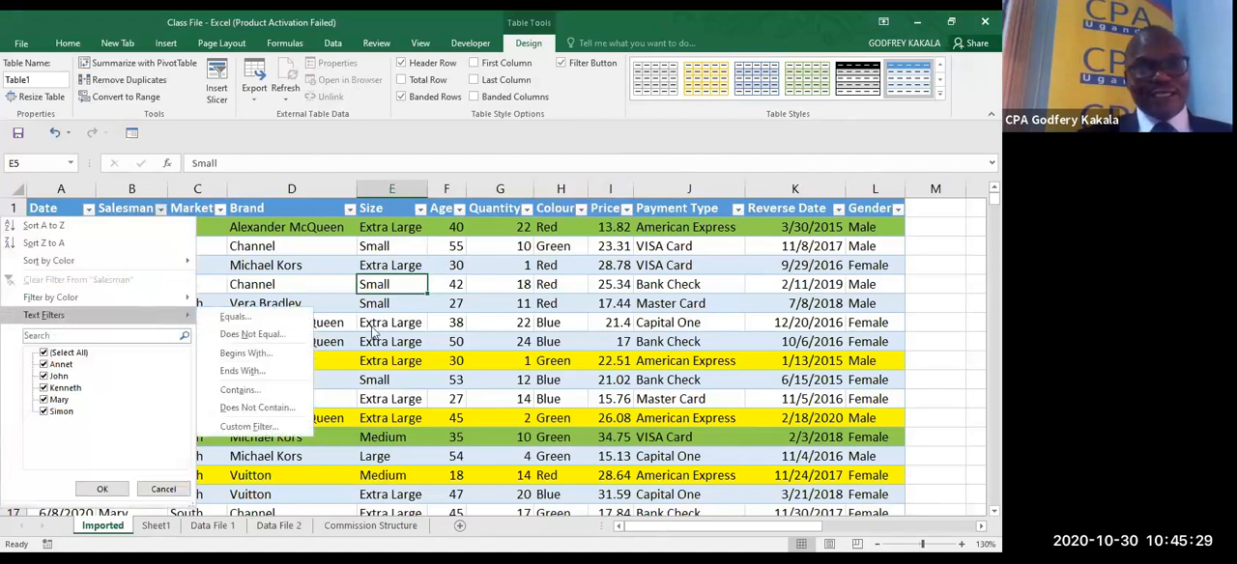
pyautogui.click(466, 359)
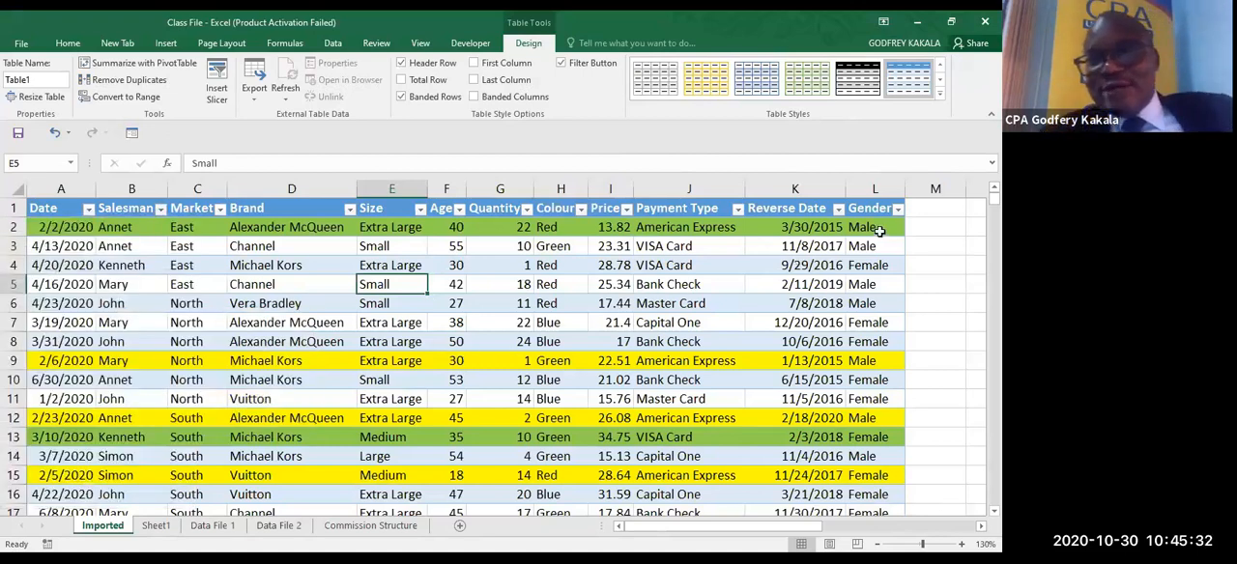
# - Add an Amount column to the table by entering the header "Amount" in M1
pyautogui.click(925, 210)
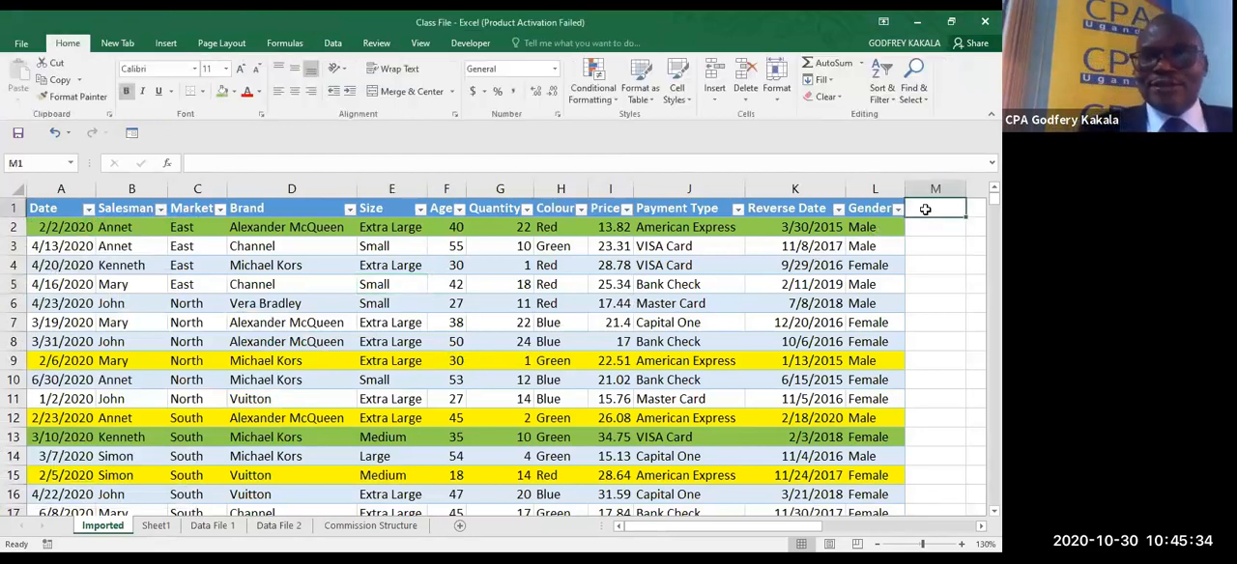
pyautogui.write('A')
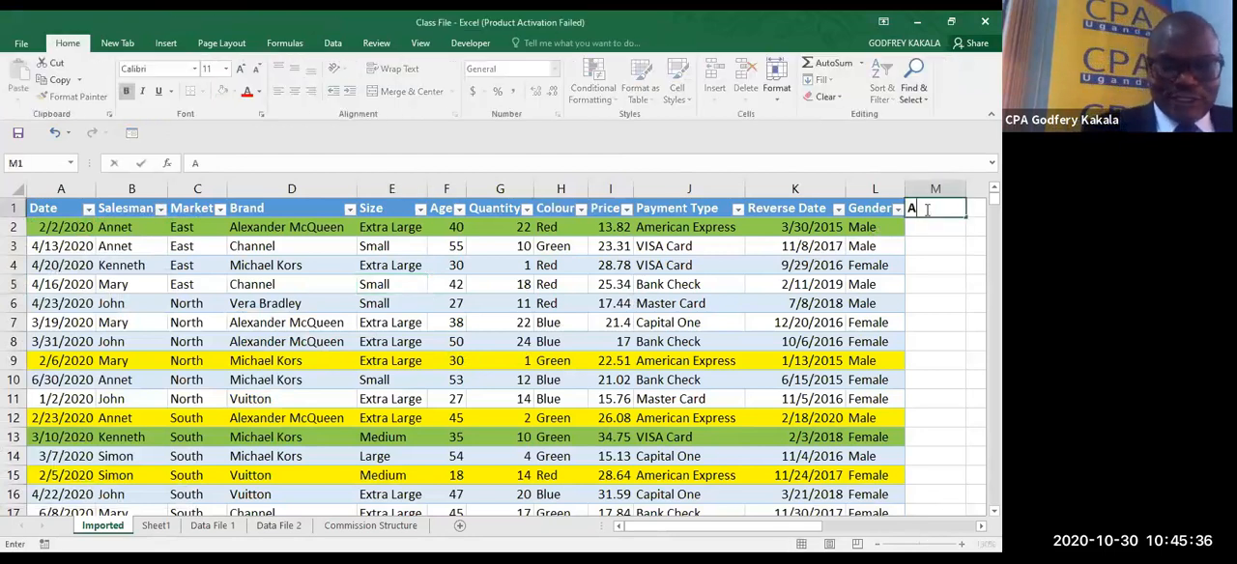
pyautogui.write('mount')
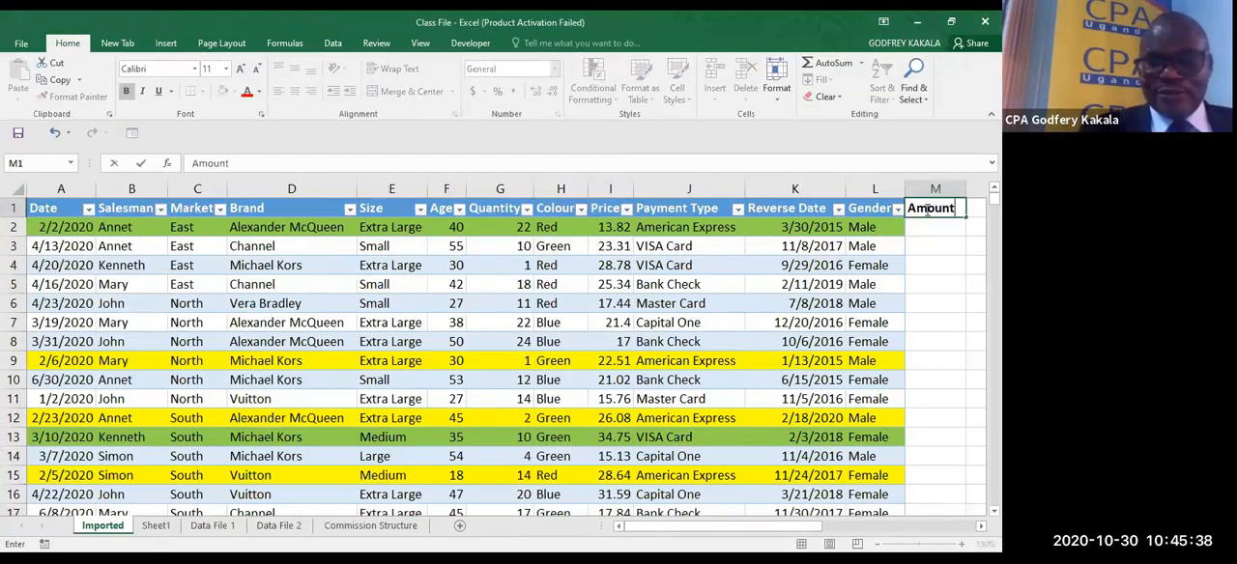
pyautogui.hotkey('ctrl', 'Return')
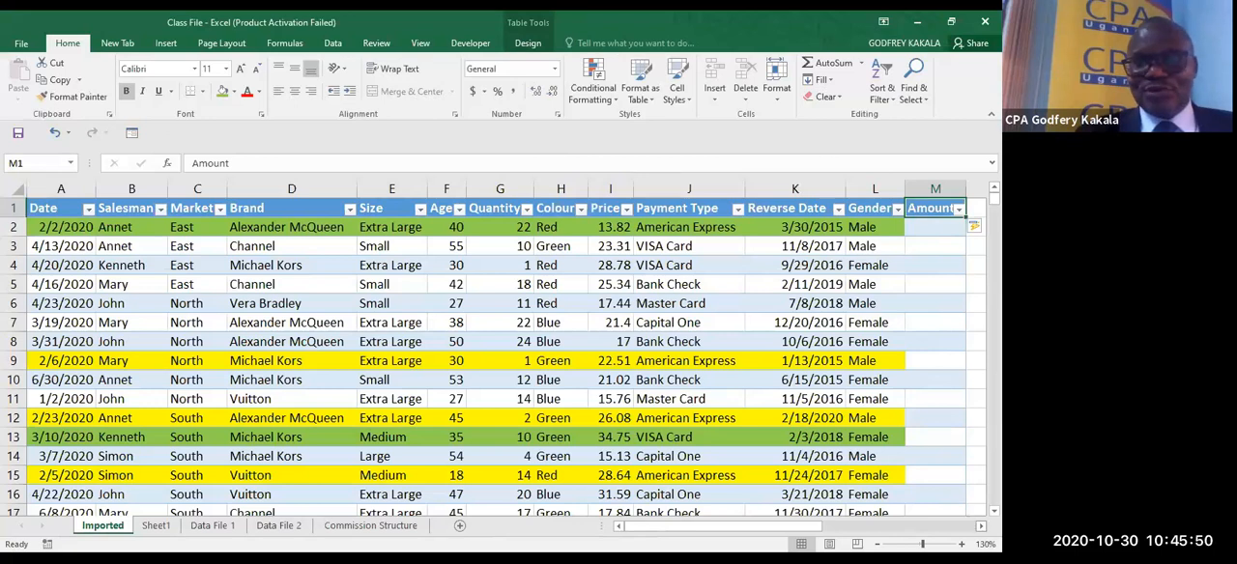
# - Fill the Amount column with Quantity times Price by entering =G2*I2 in M2
pyautogui.hscroll(1, 874, 242)
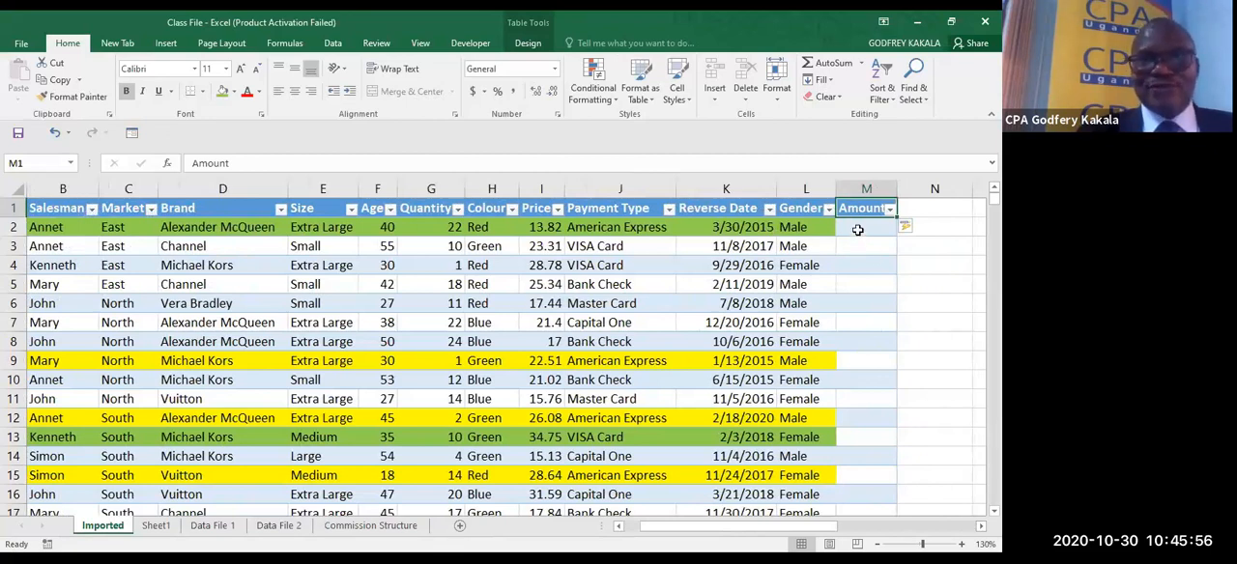
pyautogui.click(857, 229)
pyautogui.write('=')
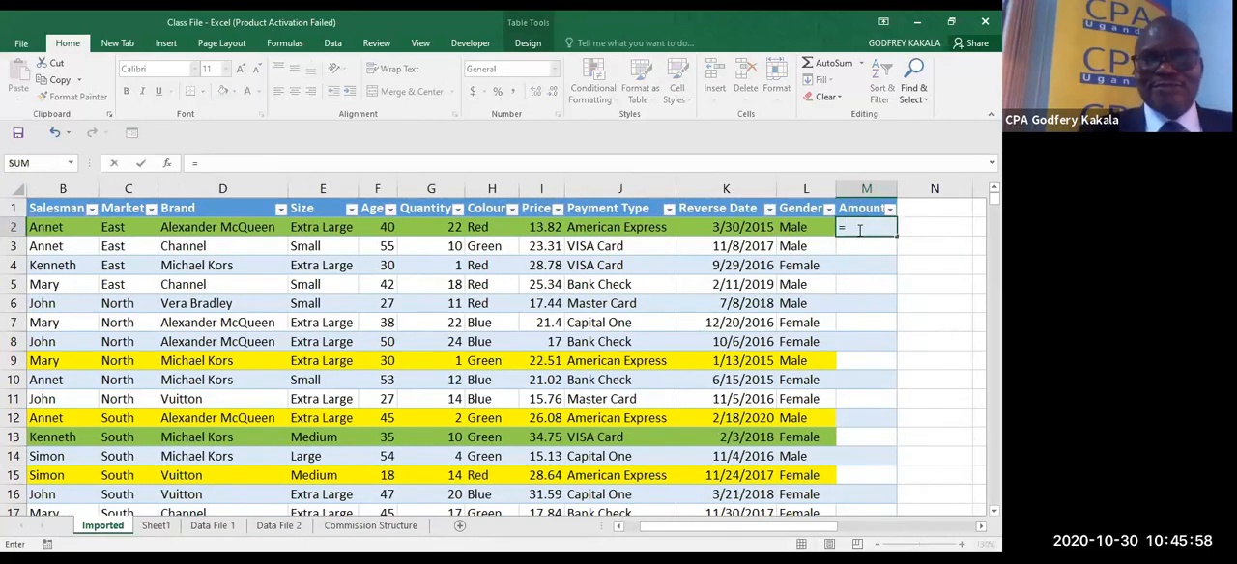
pyautogui.click(445, 232)
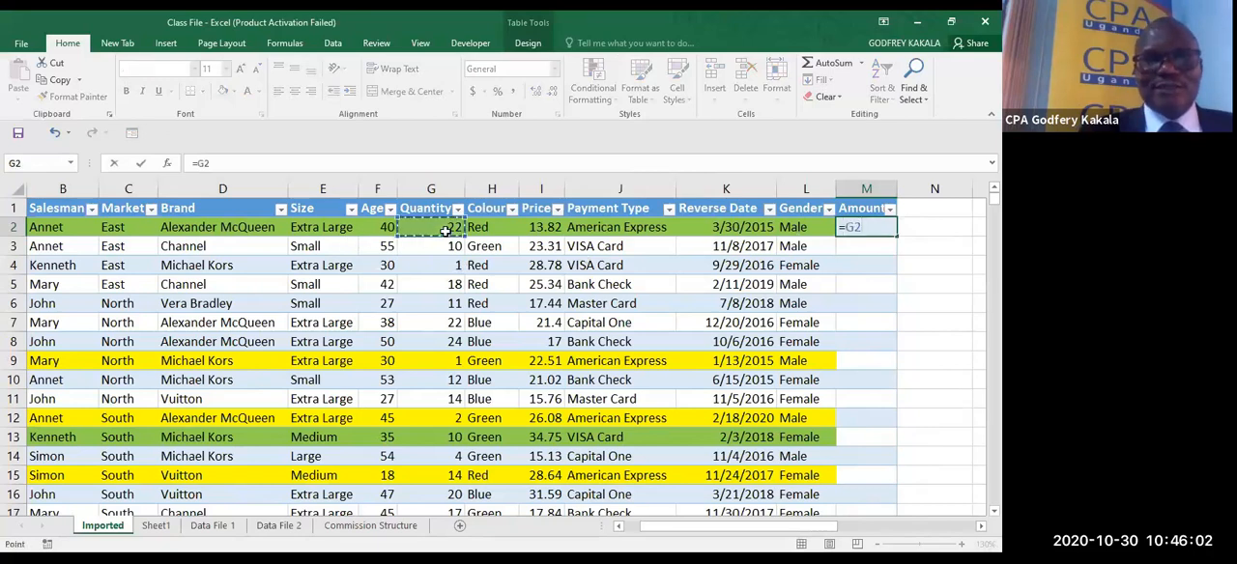
pyautogui.write('*')
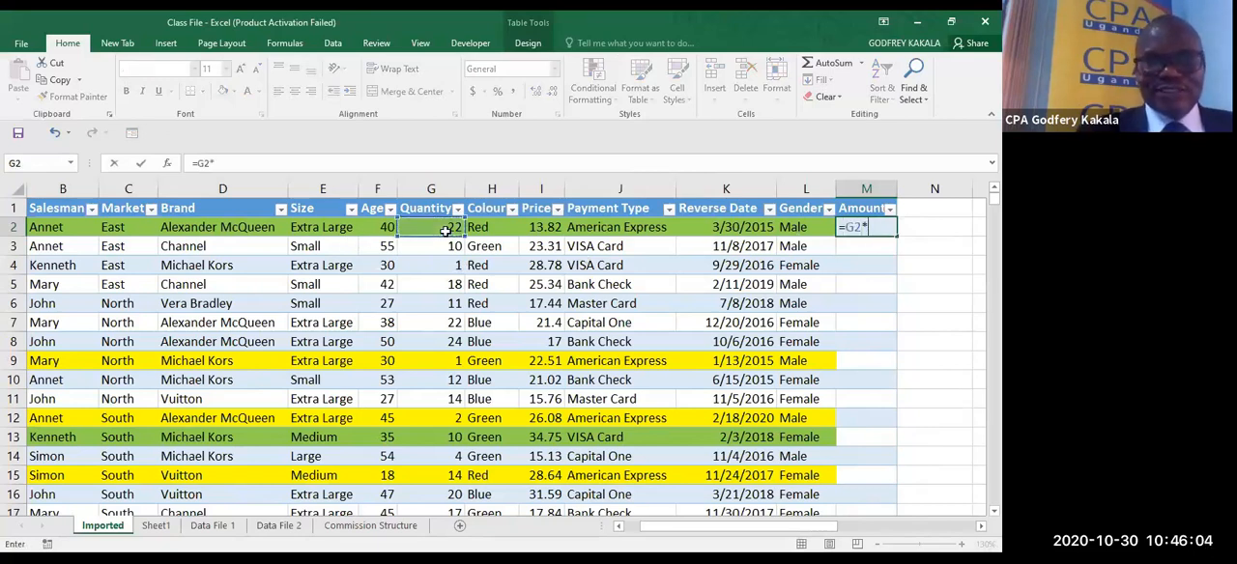
pyautogui.click(537, 227)
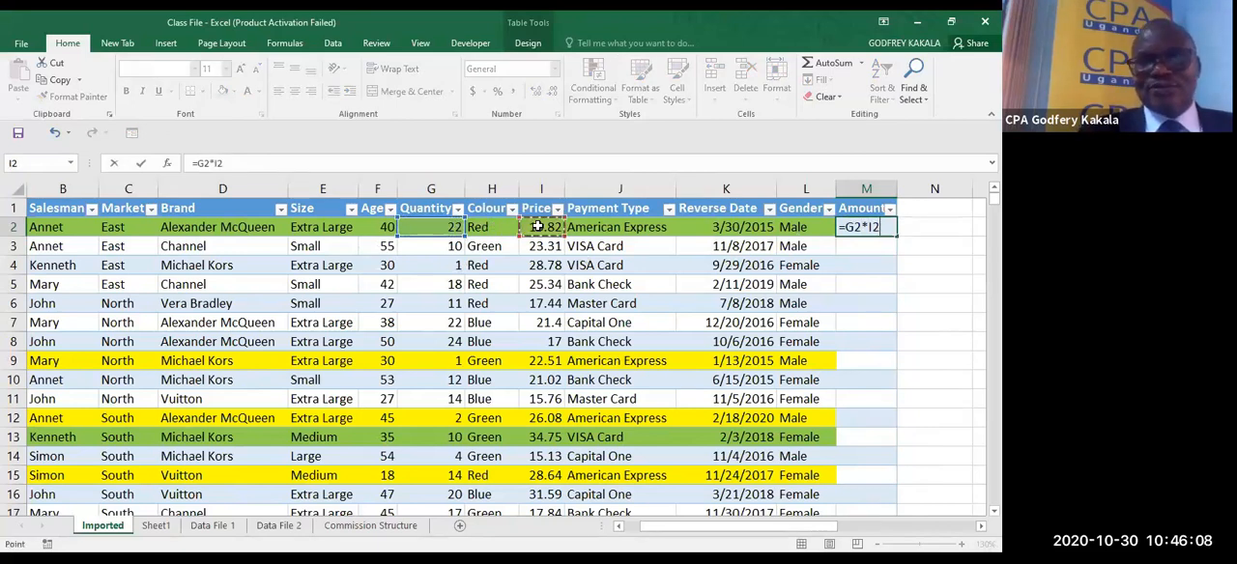
pyautogui.press('Return')
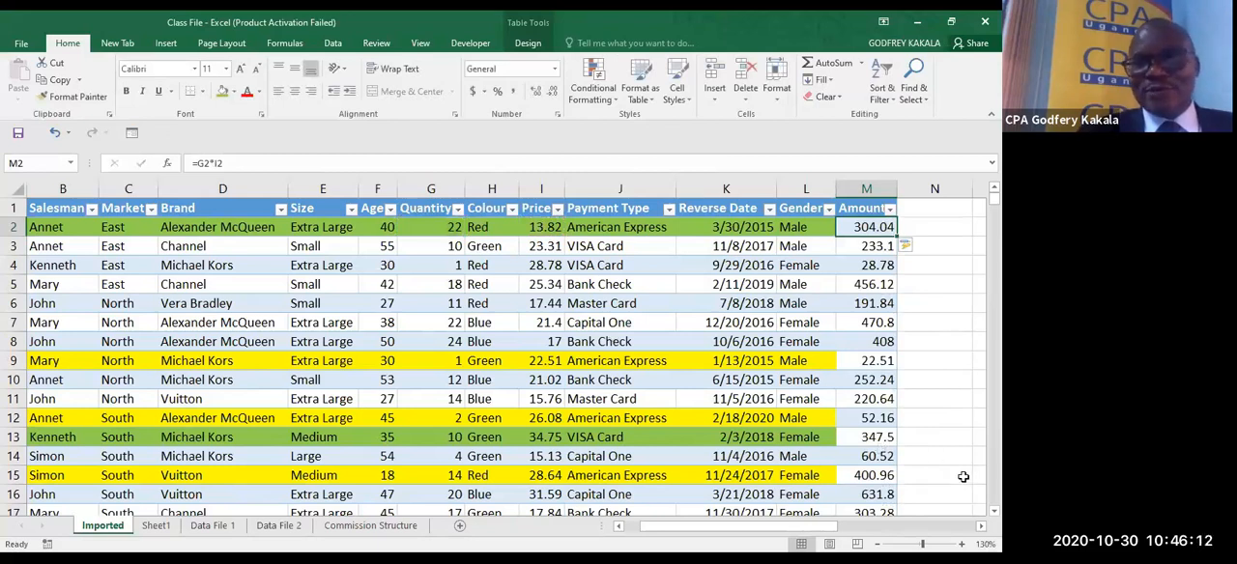
# - Clear the contents of the leftover row 27 directly below the table
pyautogui.scroll(-5, 493, 348)
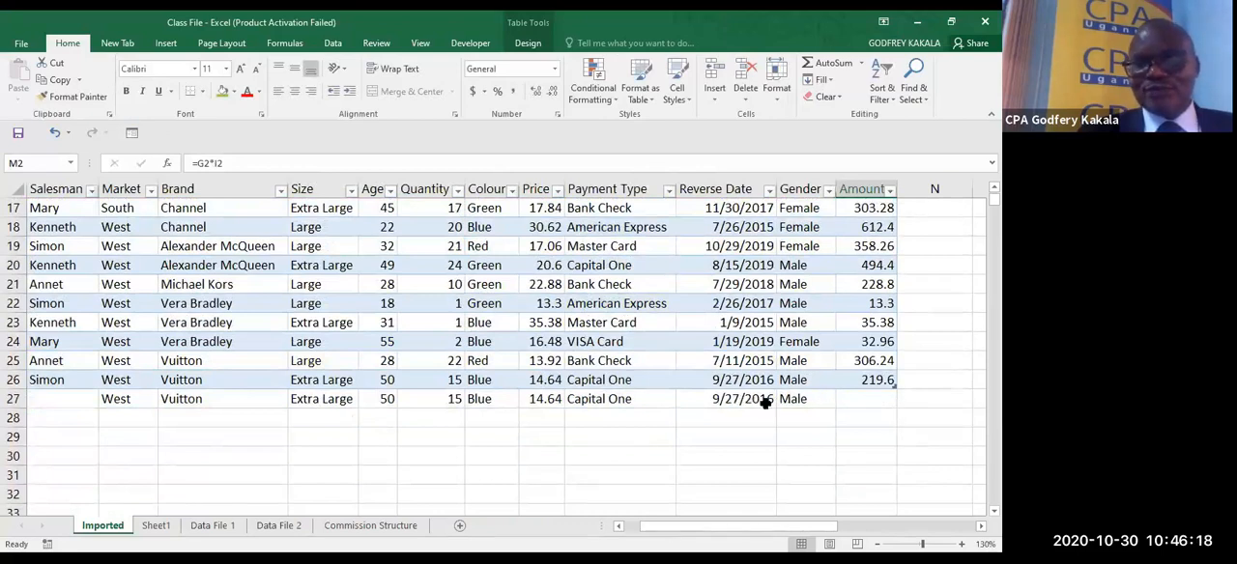
pyautogui.click(12, 398)
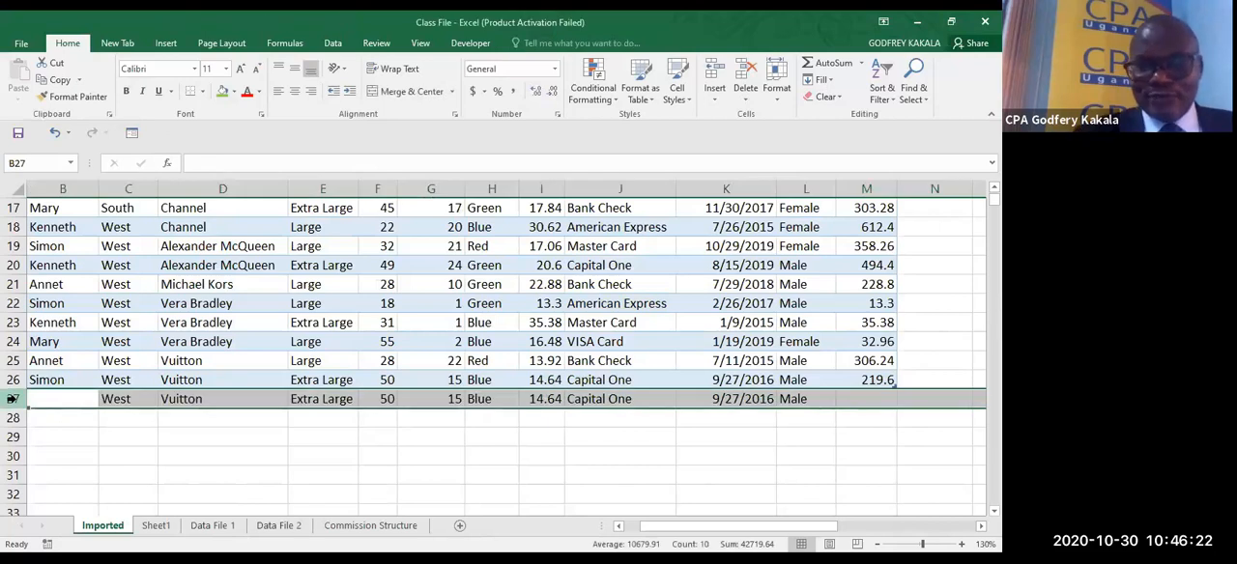
pyautogui.press('Delete')
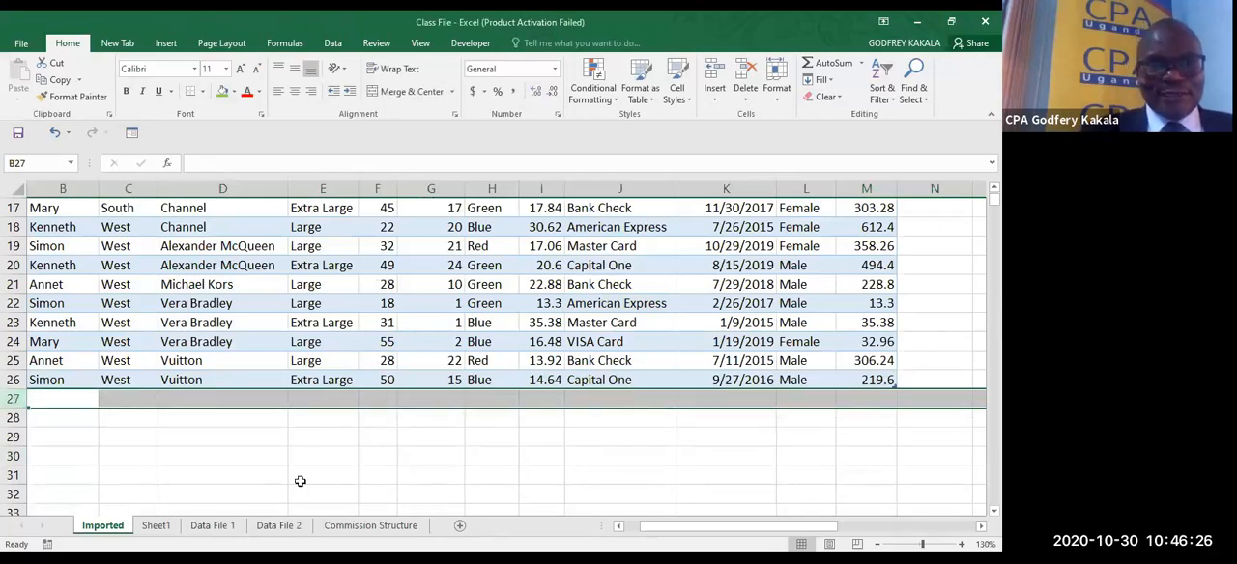
# - Start a new table record in row 27 by entering the current date, 10/30/2020, in A27
pyautogui.click(618, 527)
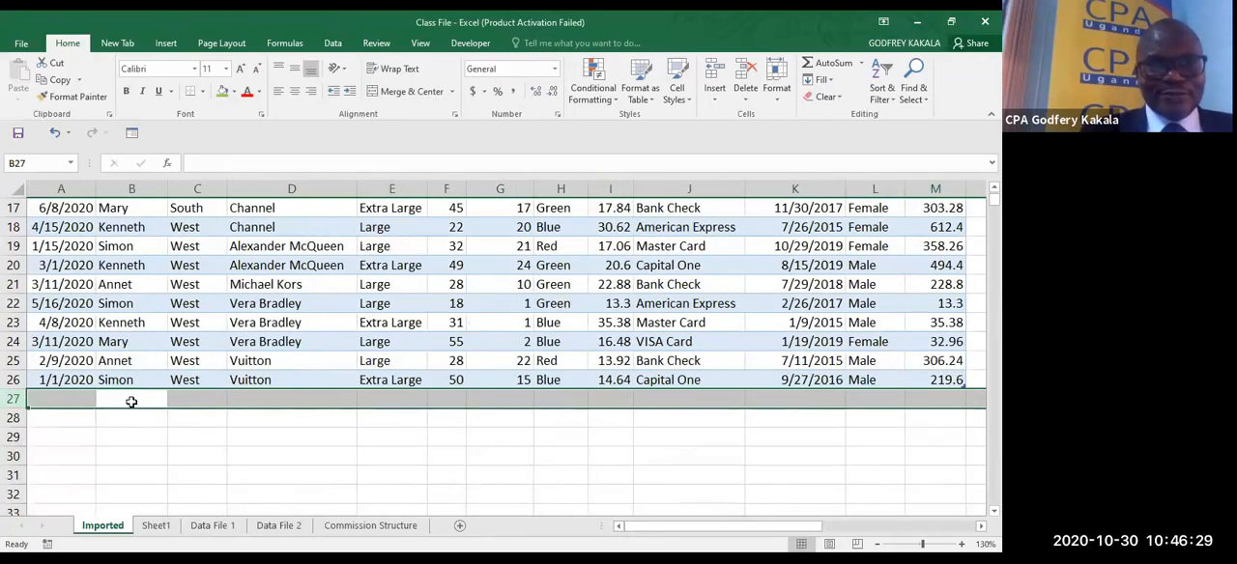
pyautogui.click(70, 398)
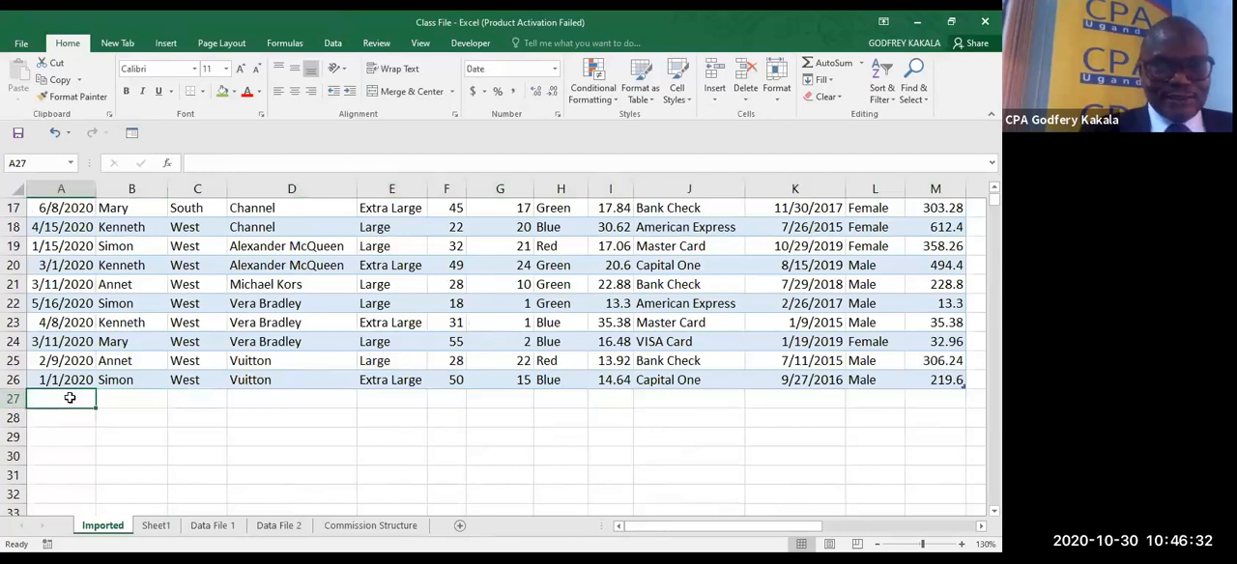
pyautogui.hotkey('ctrl', ';')
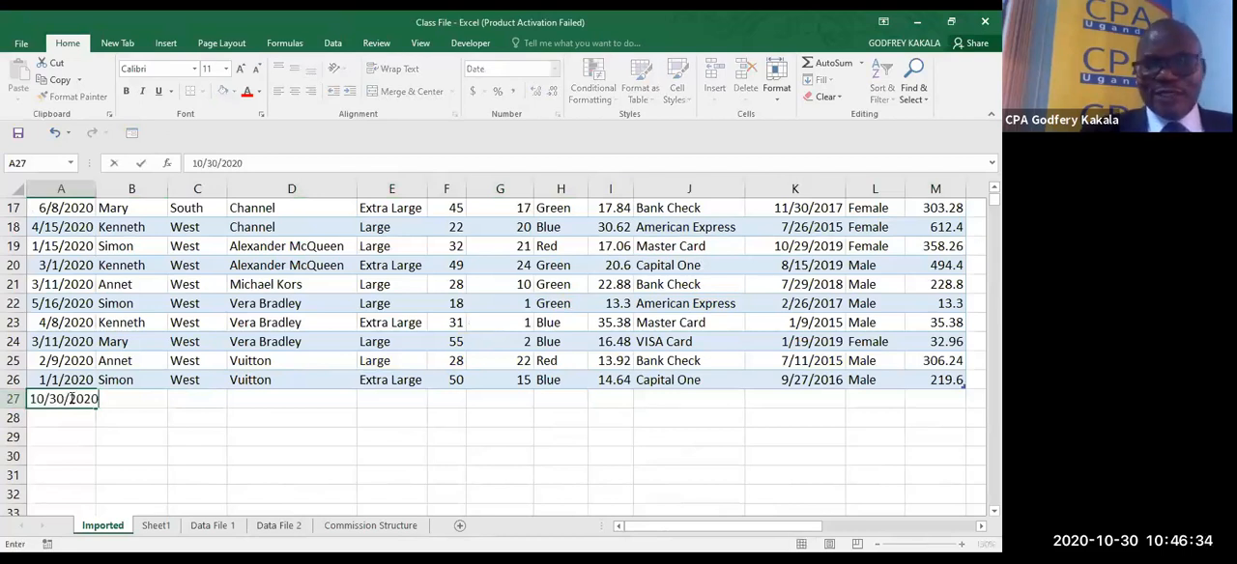
pyautogui.click(69, 399)
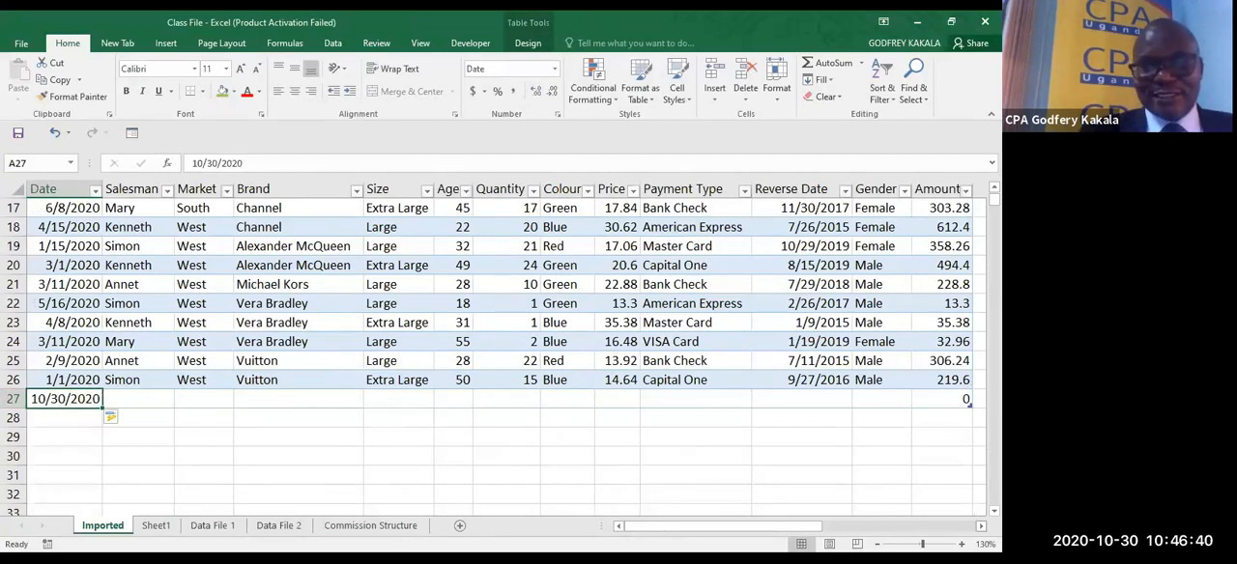
# - Inspect the Amount formula in the new record's cell M27, then return to the Date column
pyautogui.hscroll(2, 817, 402)
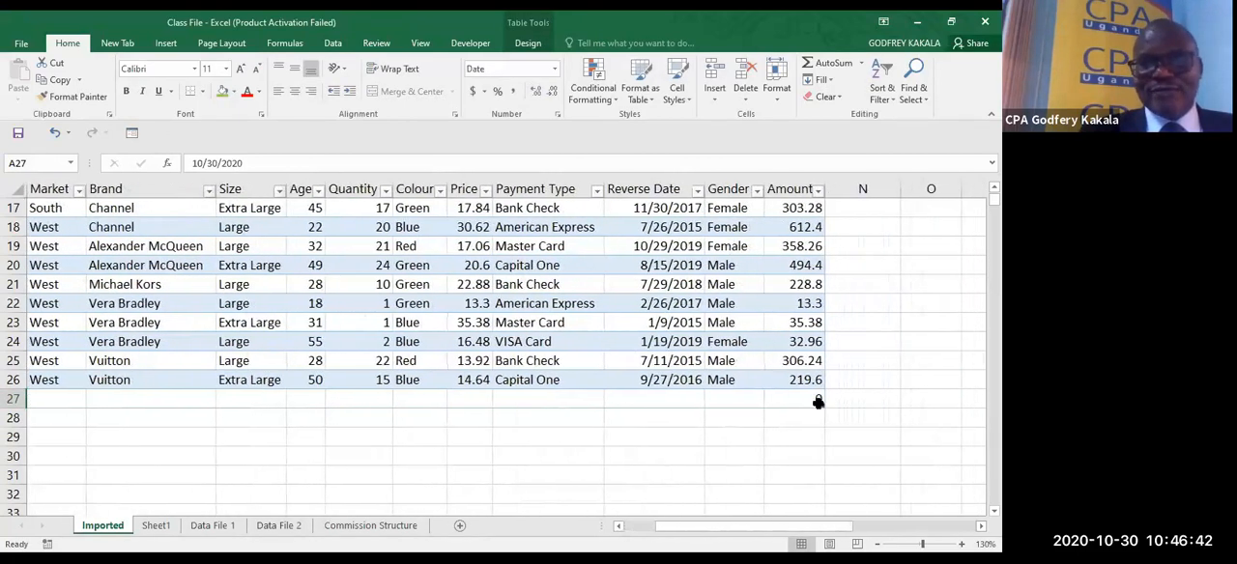
pyautogui.click(816, 400)
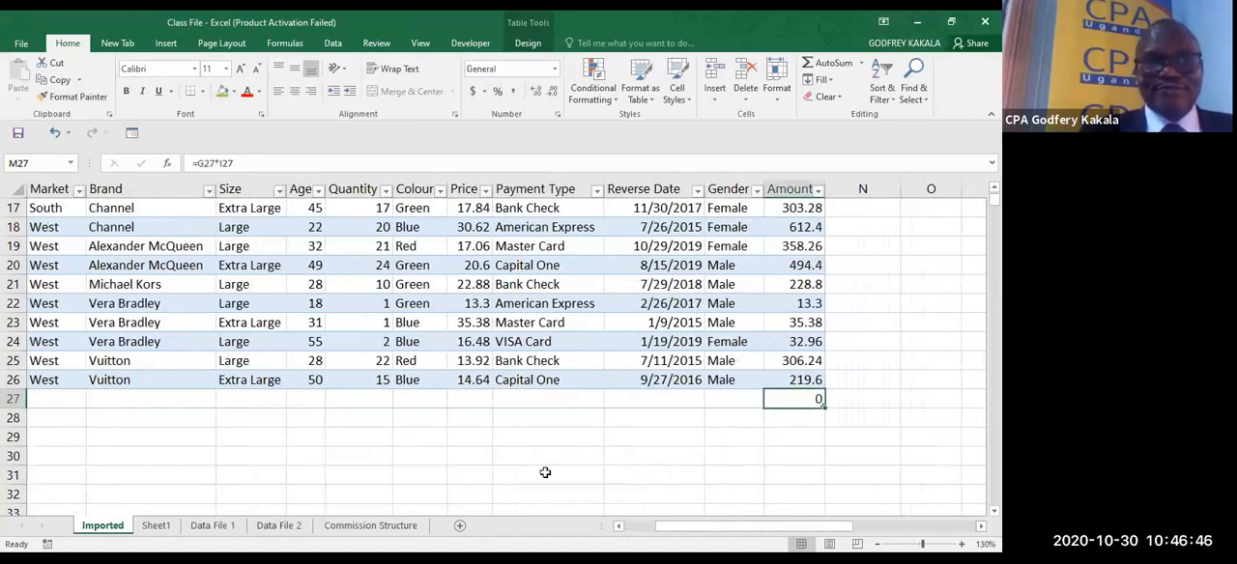
pyautogui.click(618, 527)
pyautogui.click(618, 527)
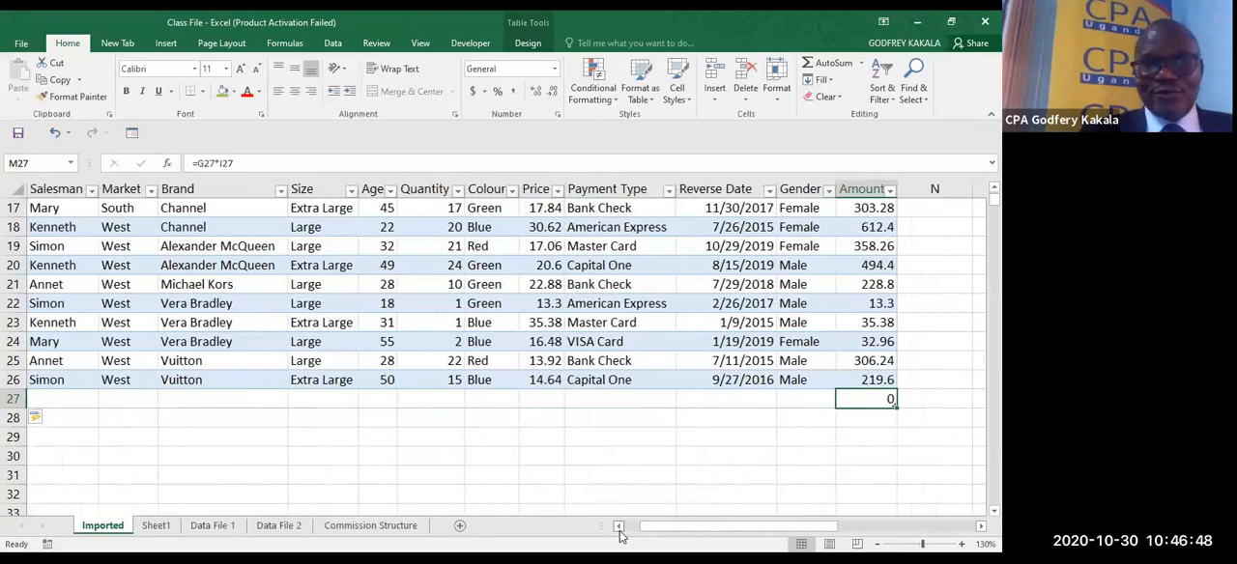
pyautogui.click(618, 526)
pyautogui.click(619, 527)
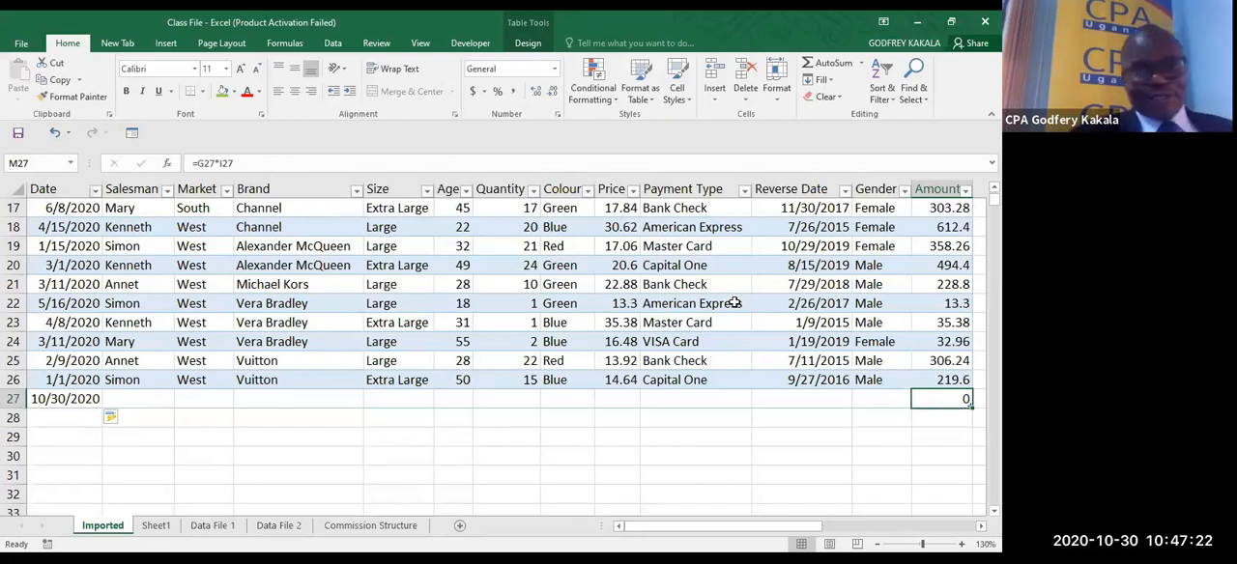
pyautogui.click(467, 54)
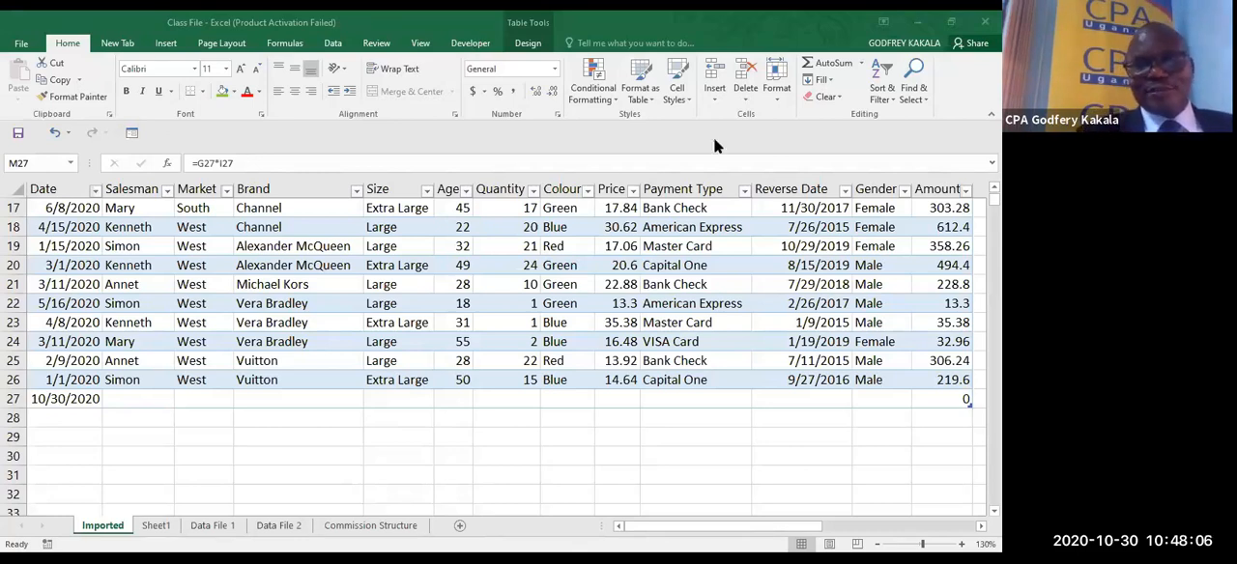
pyautogui.click(731, 355)
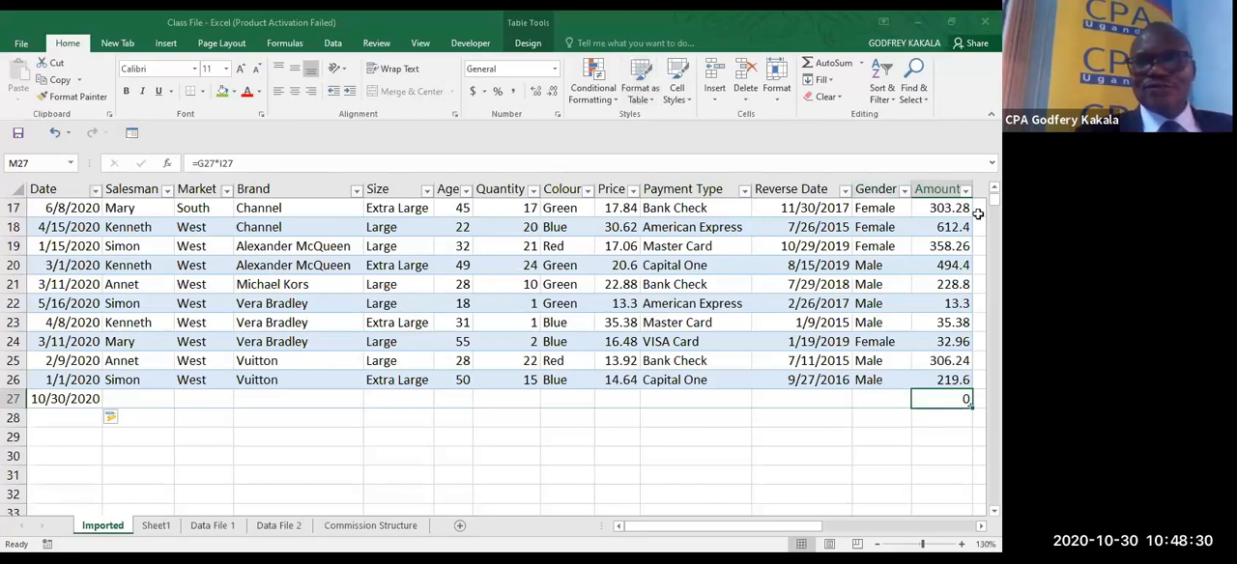
# - Turn on the Total Row for the table
pyautogui.scroll(4, 694, 237)
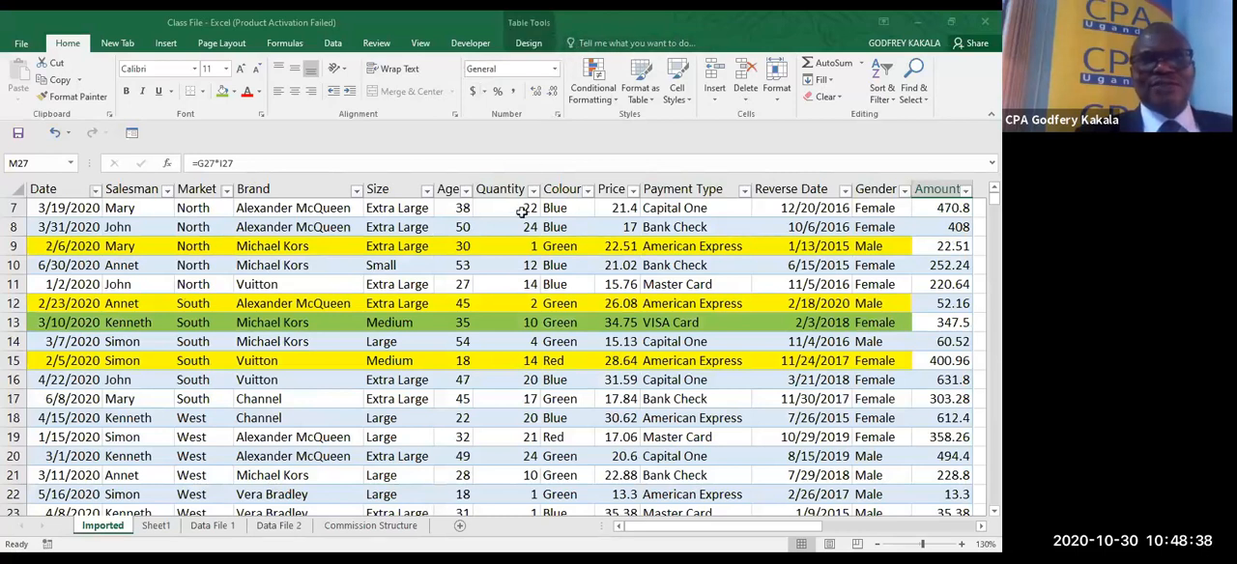
pyautogui.click(528, 43)
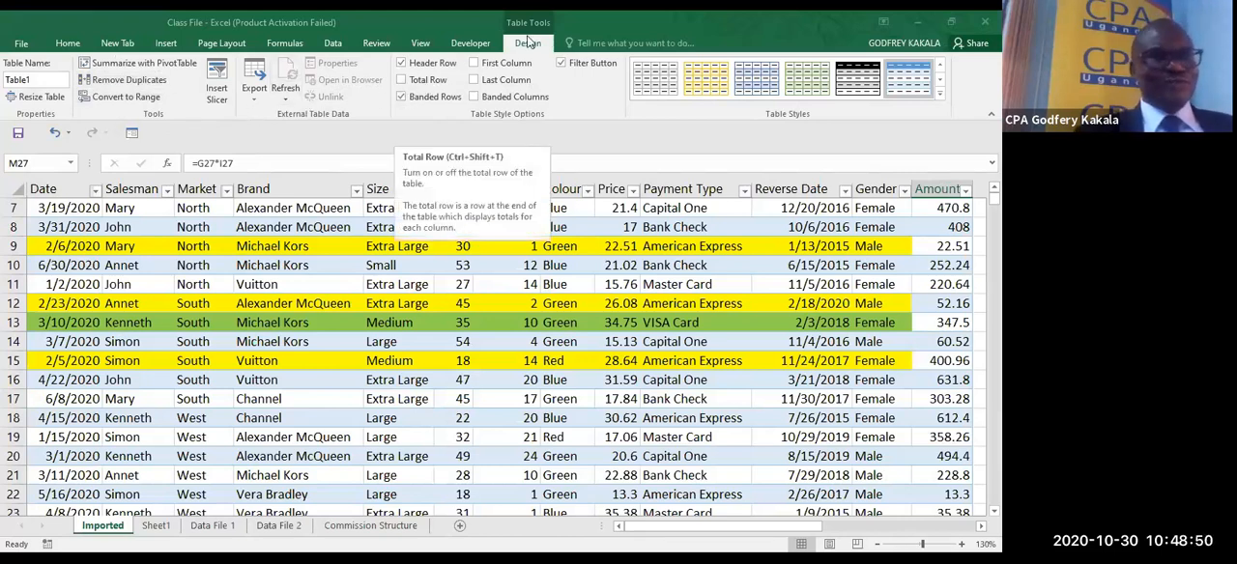
pyautogui.click(402, 80)
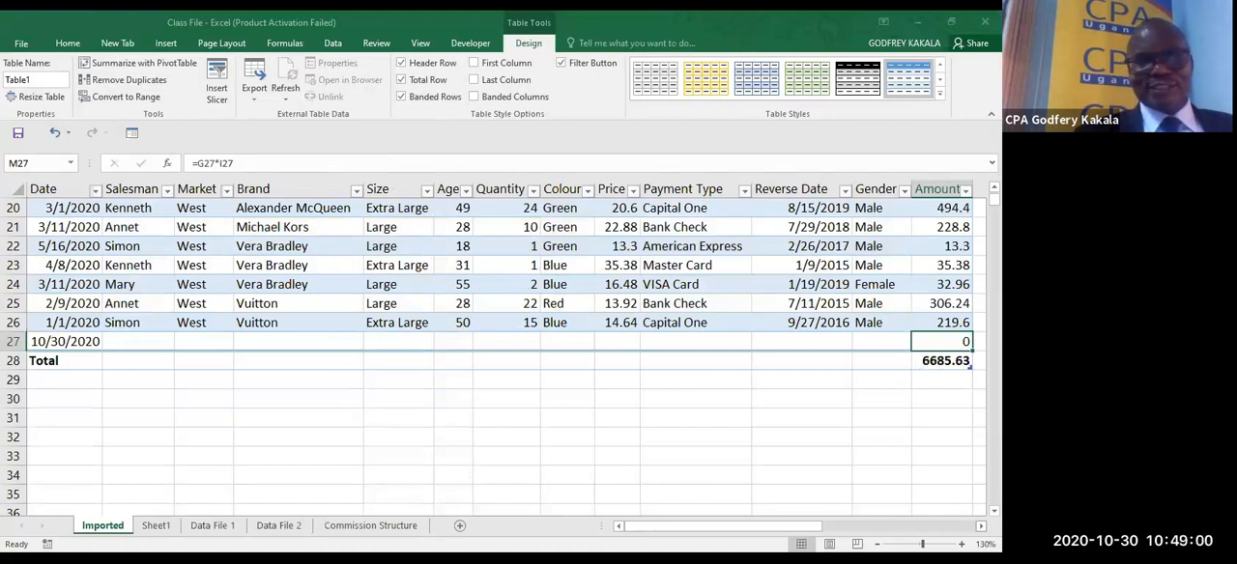
# - Examine the summary functions offered for the Amount total in M28 without changing the one in use
pyautogui.hscroll(3, 819, 384)
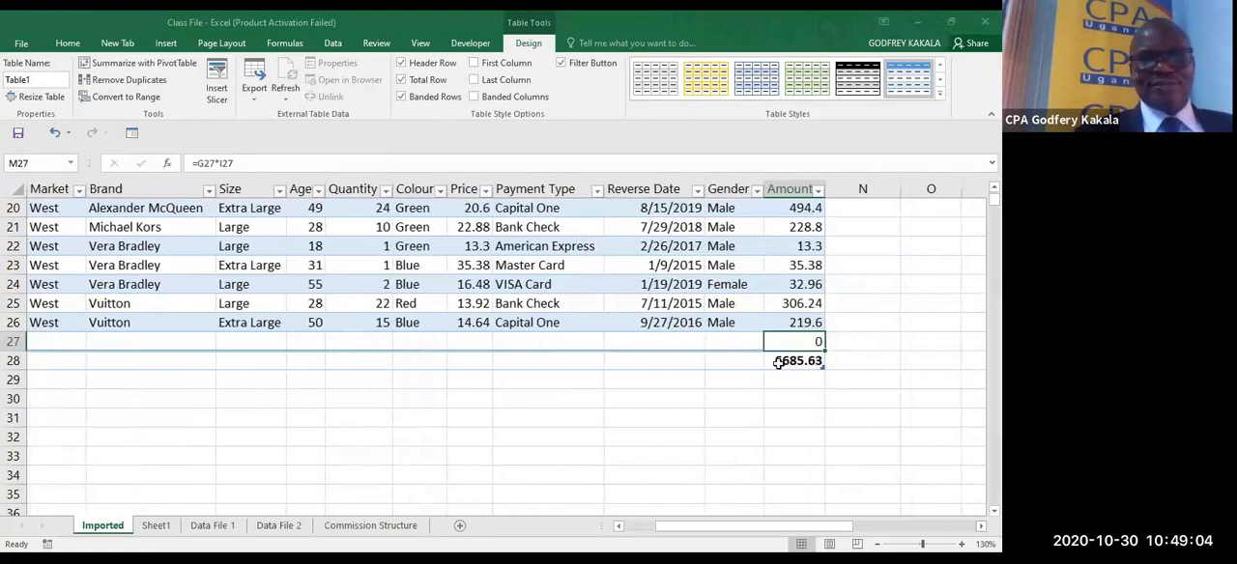
pyautogui.click(816, 361)
pyautogui.click(831, 362)
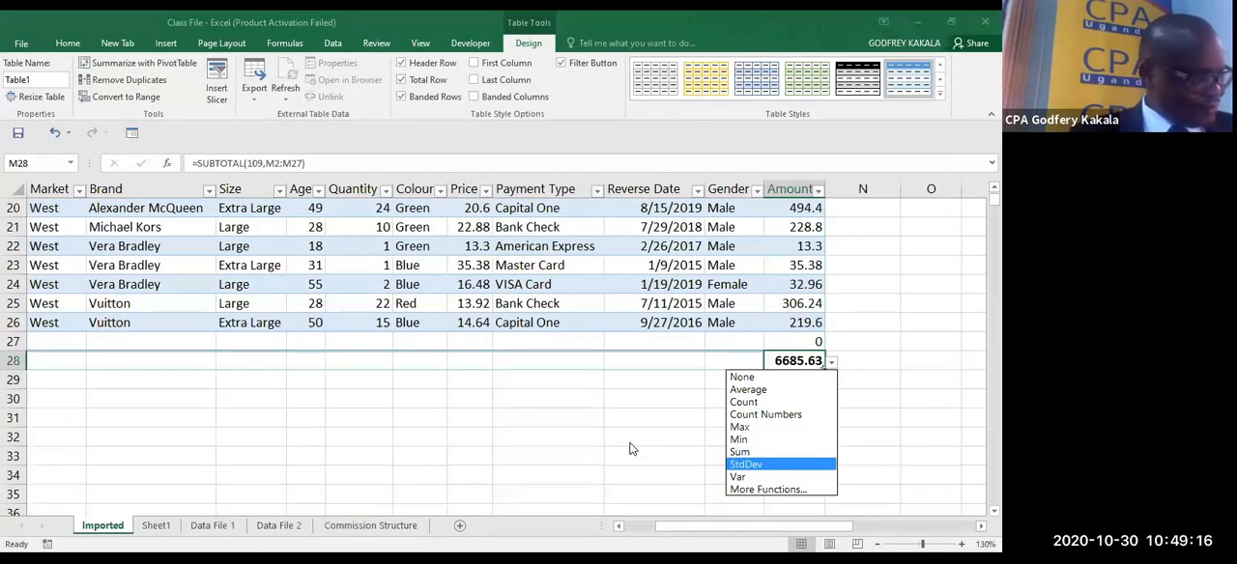
pyautogui.press('Escape')
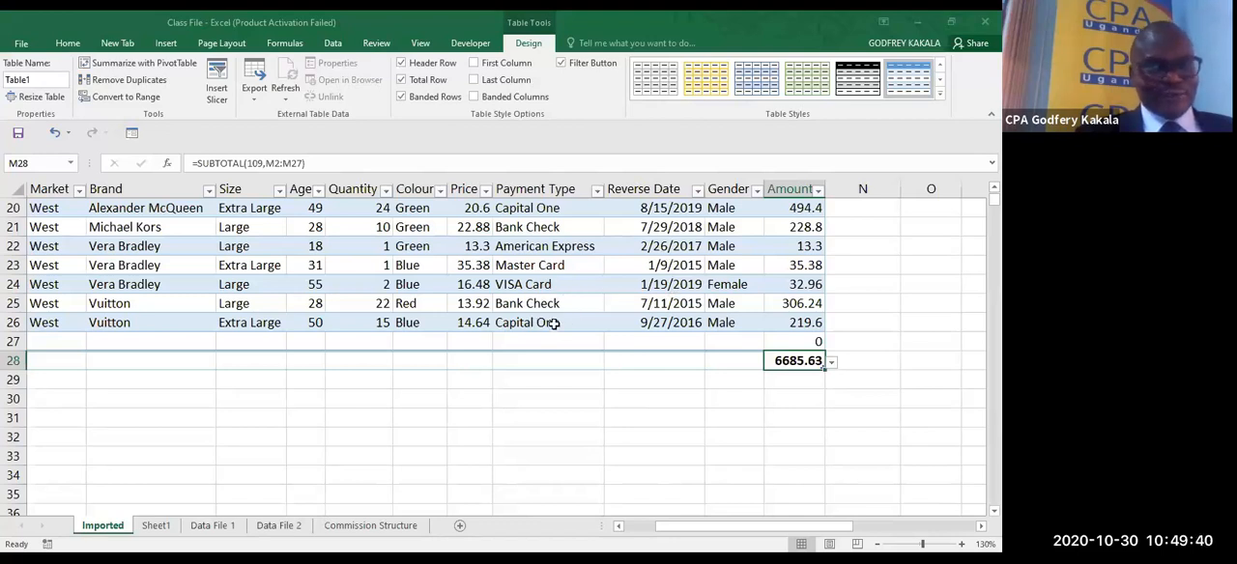
pyautogui.click(810, 228)
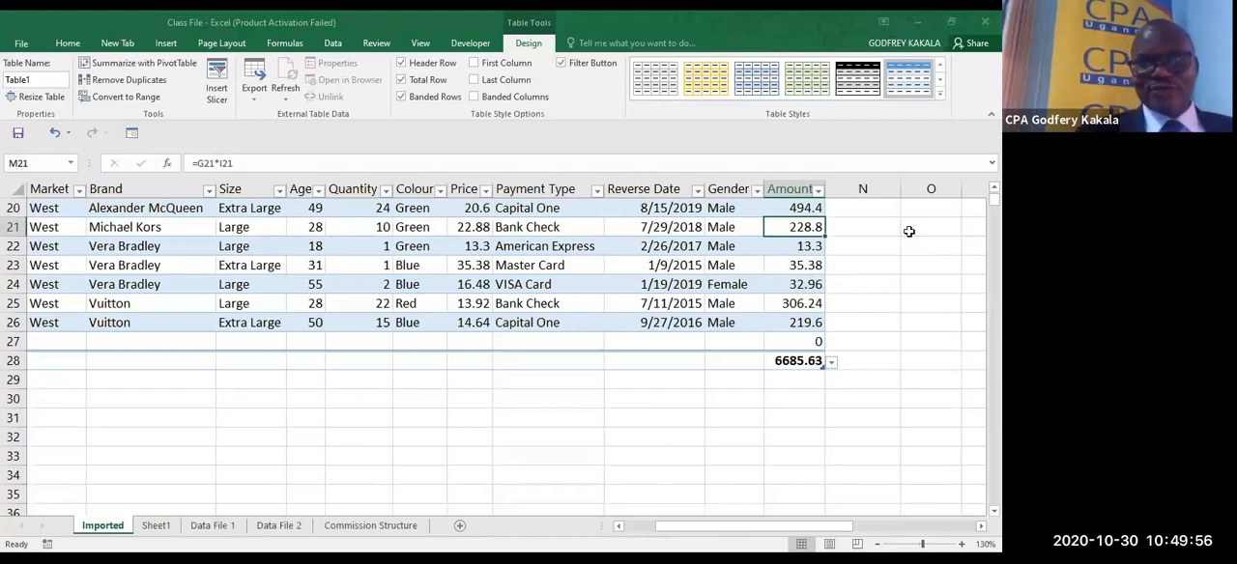
# - Clear all formulas from the table's Amount column, from M2 down to the last record
pyautogui.scroll(7, 808, 229)
pyautogui.click(808, 229)
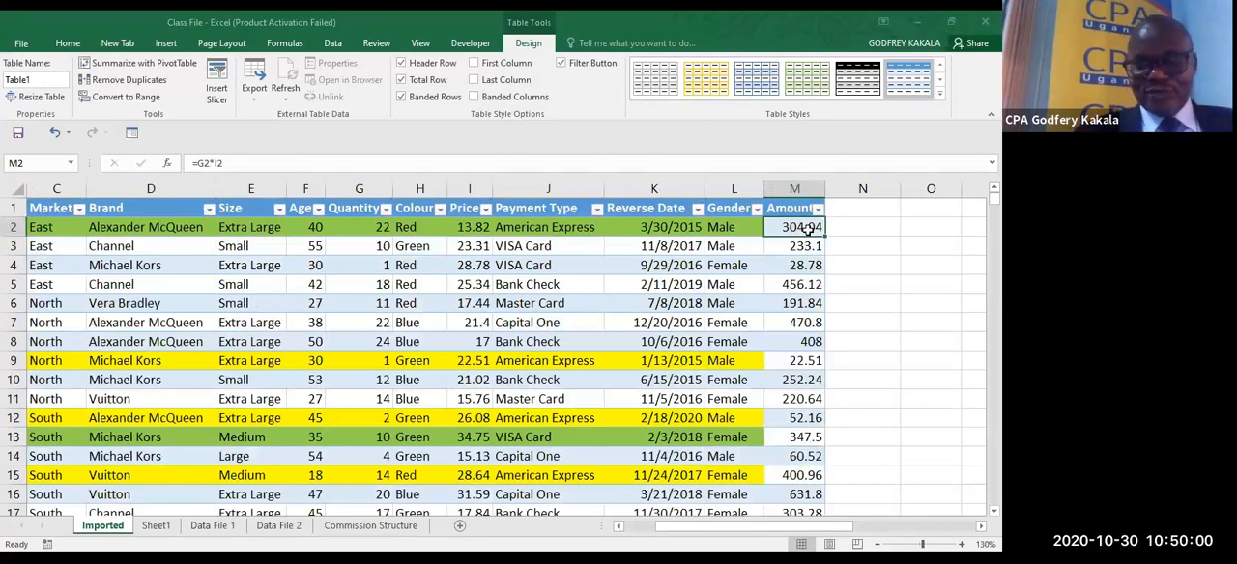
pyautogui.hotkey('ctrl', 'shift', 'Down')
pyautogui.press('Delete')
pyautogui.scroll(4, 767, 254)
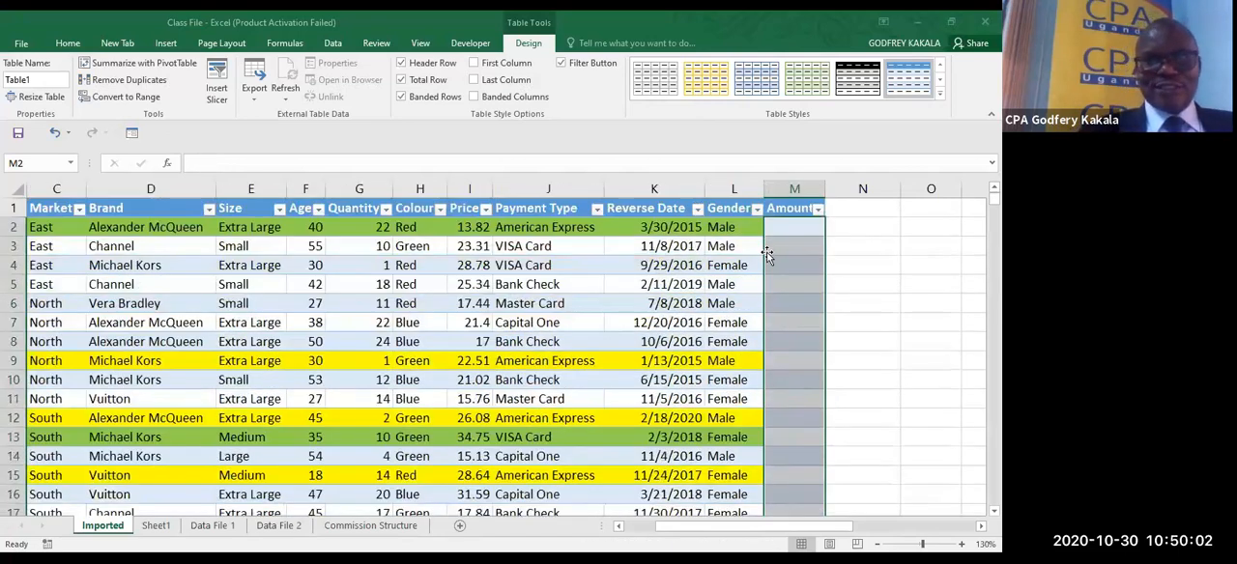
pyautogui.click(766, 254)
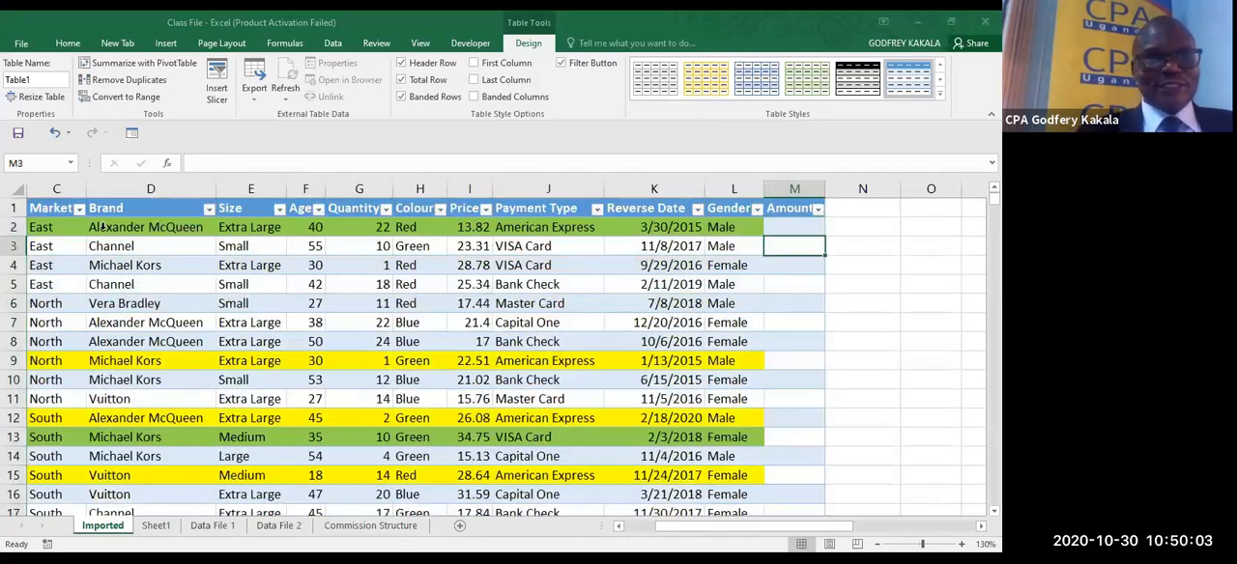
# - Enable the use of table names in formulas in the program's formula options
pyautogui.click(20, 43)
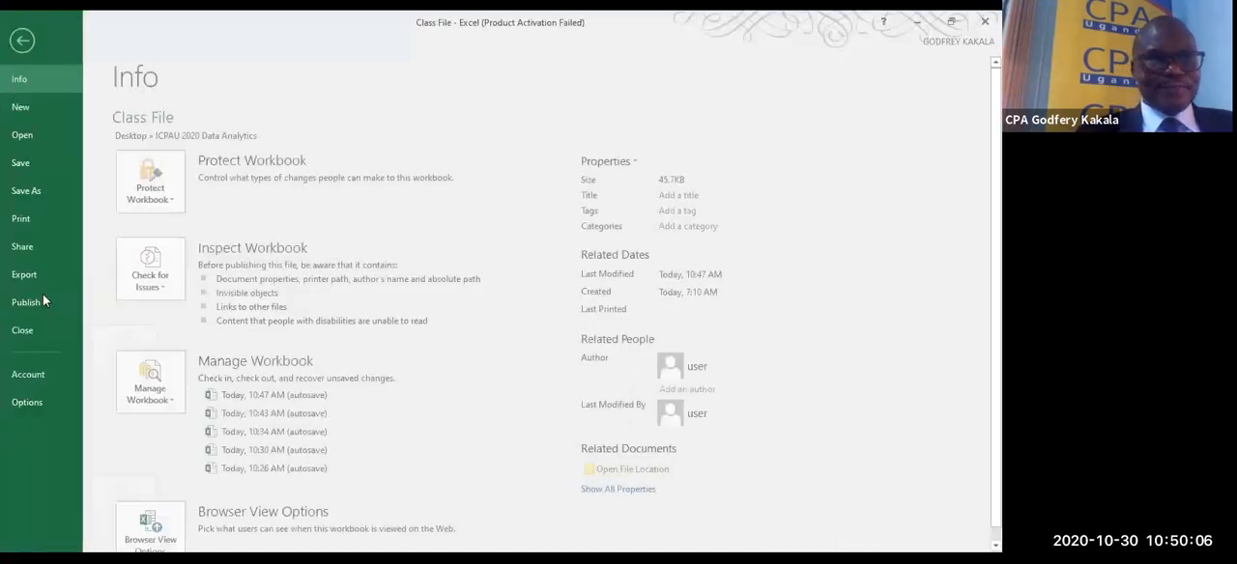
pyautogui.click(27, 402)
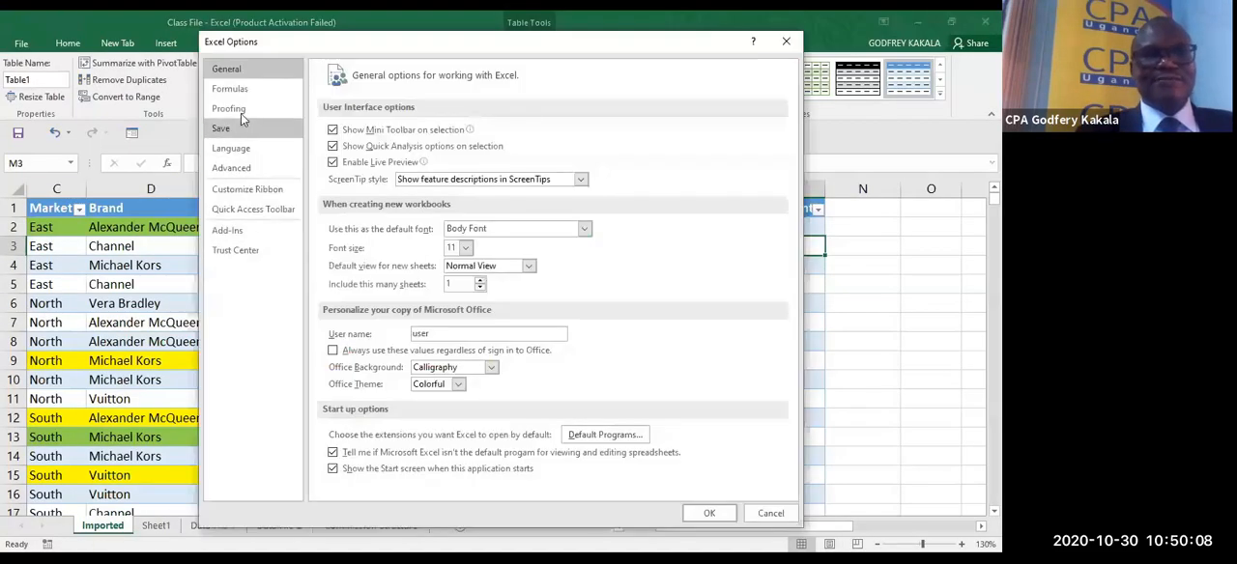
pyautogui.click(241, 92)
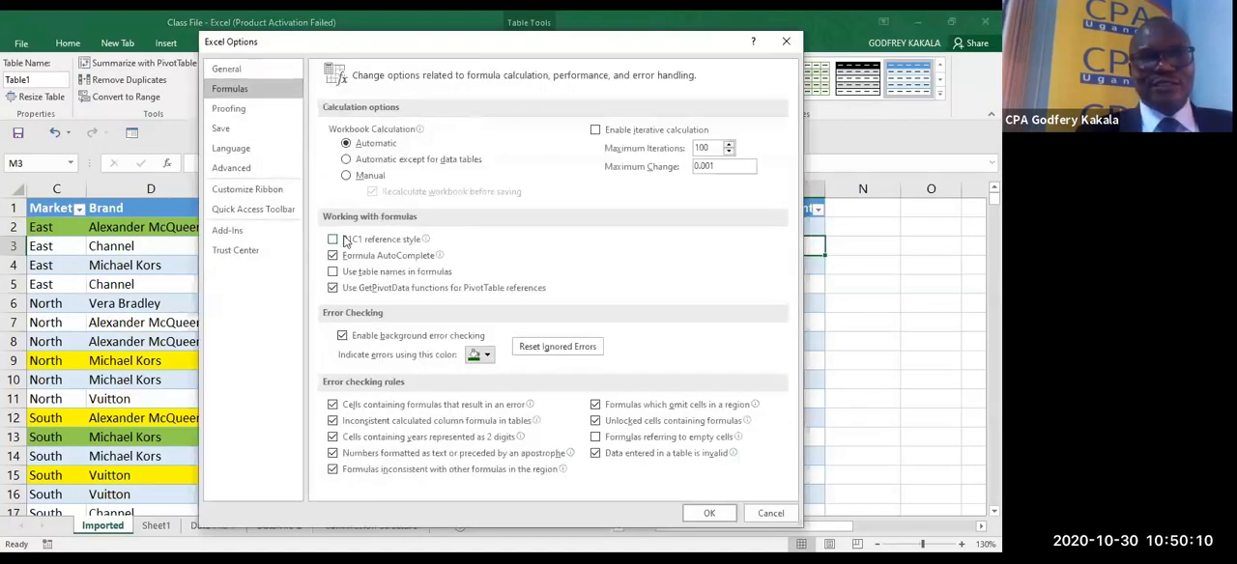
pyautogui.click(346, 272)
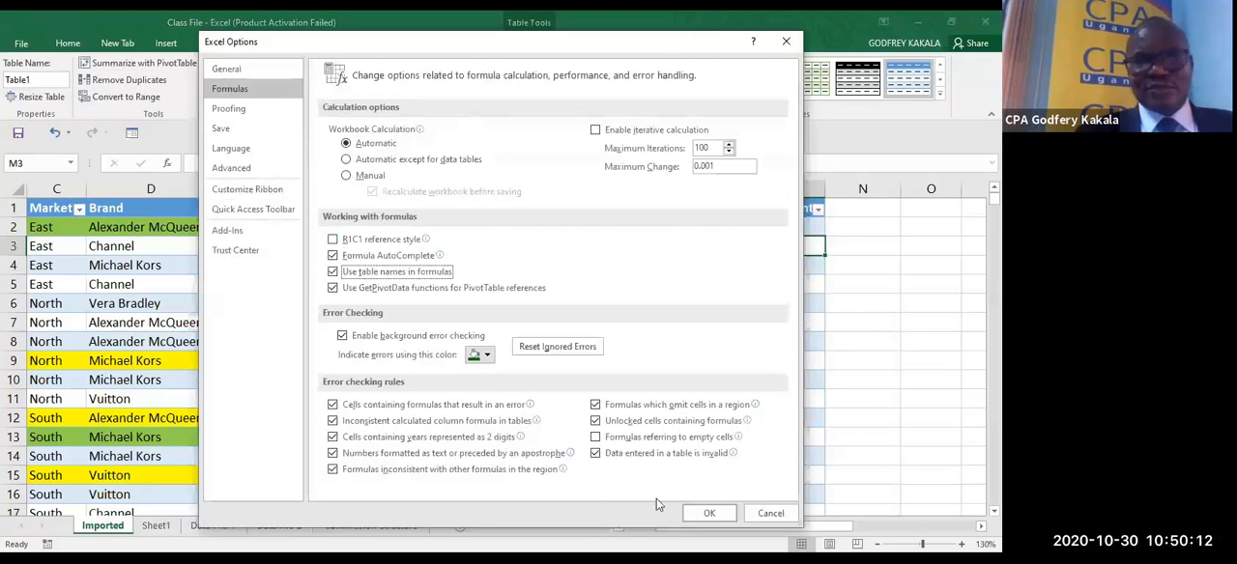
pyautogui.click(708, 515)
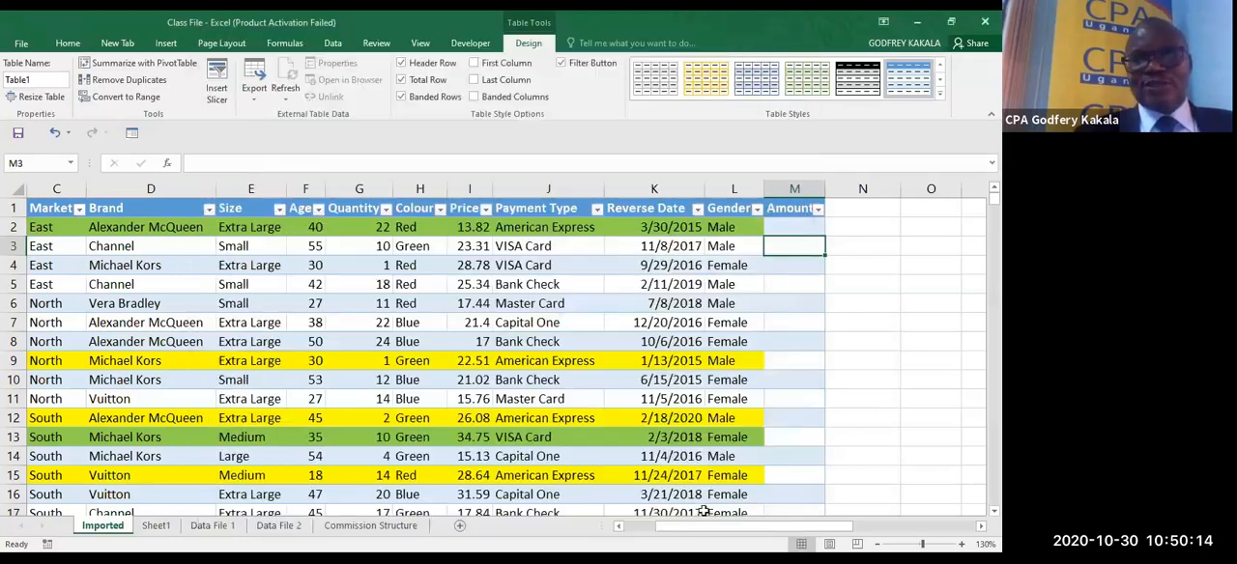
pyautogui.click(795, 226)
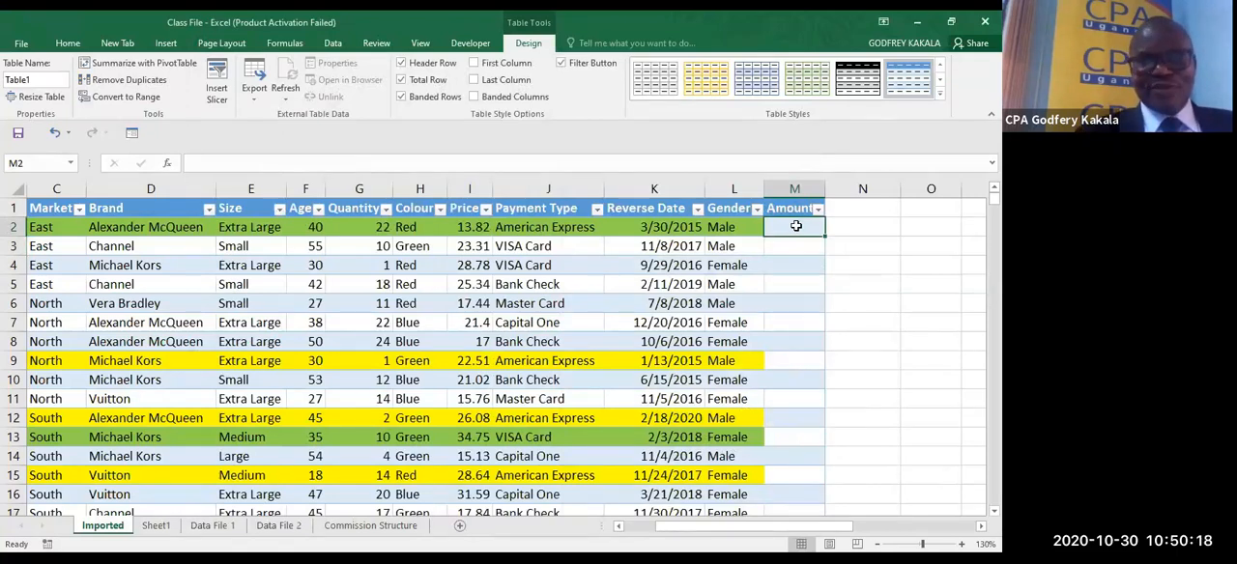
pyautogui.write('=')
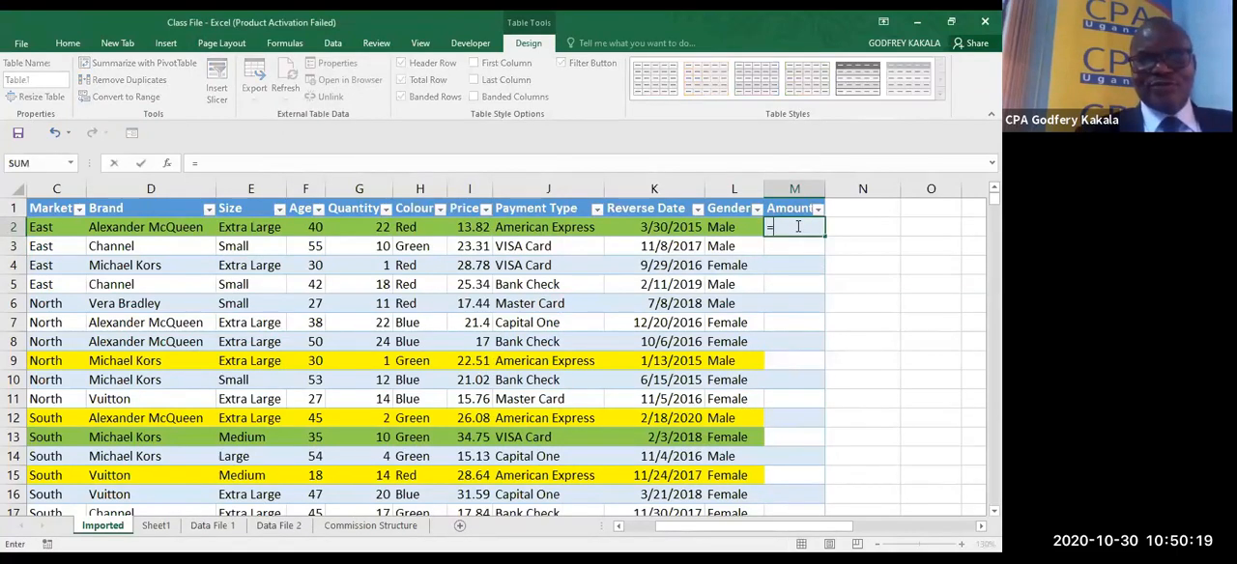
pyautogui.click(363, 228)
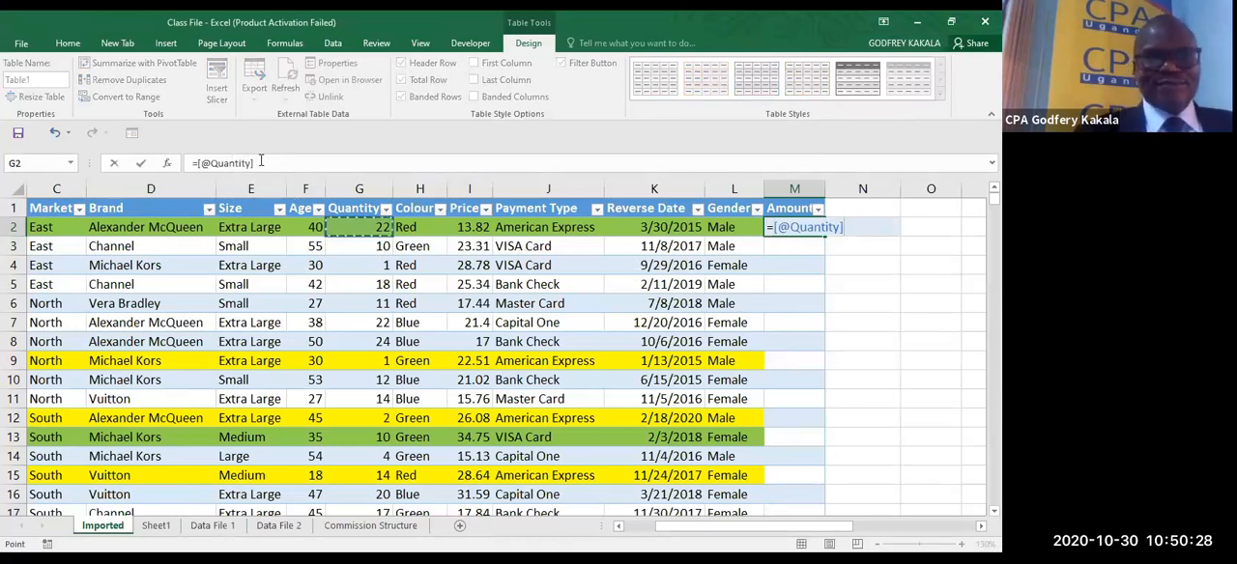
pyautogui.write('*')
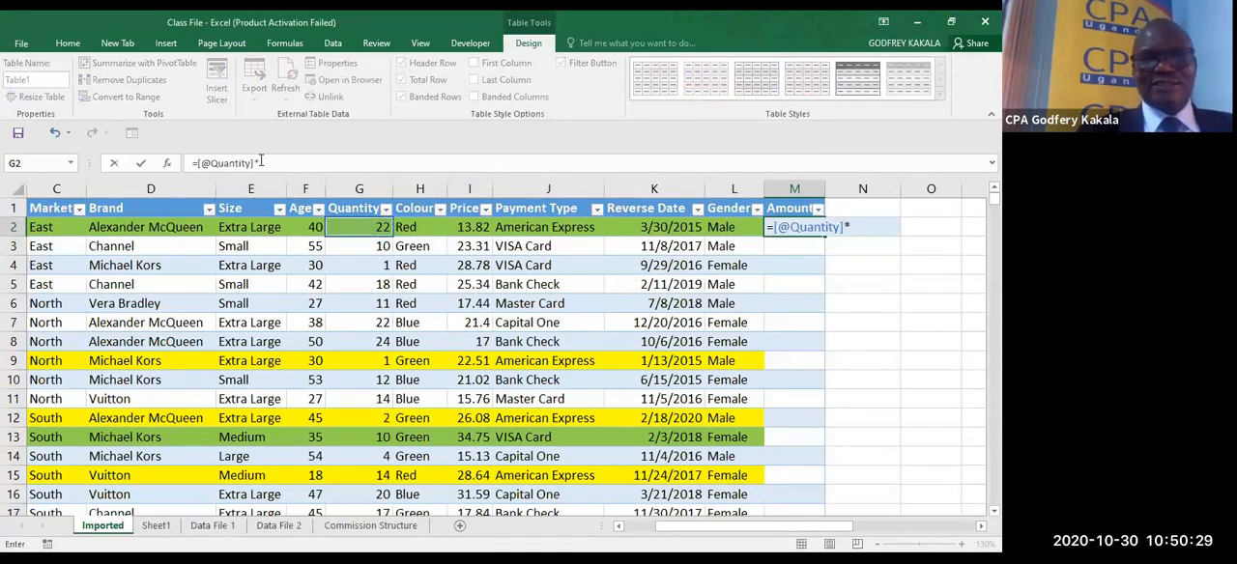
pyautogui.click(474, 227)
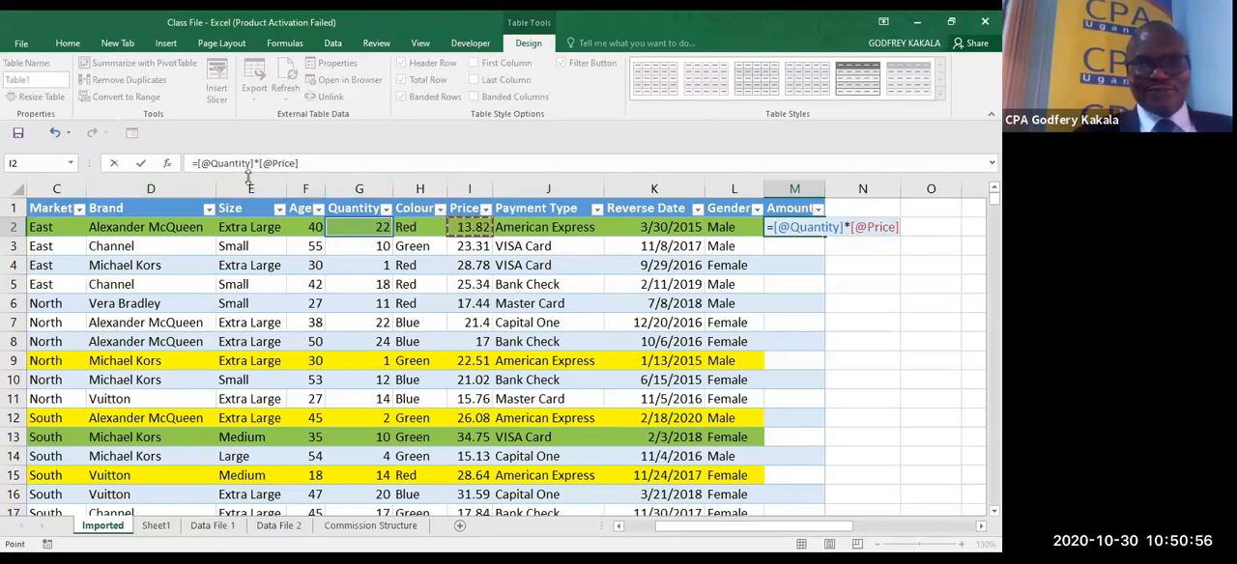
pyautogui.hotkey('ctrl', 'Return')
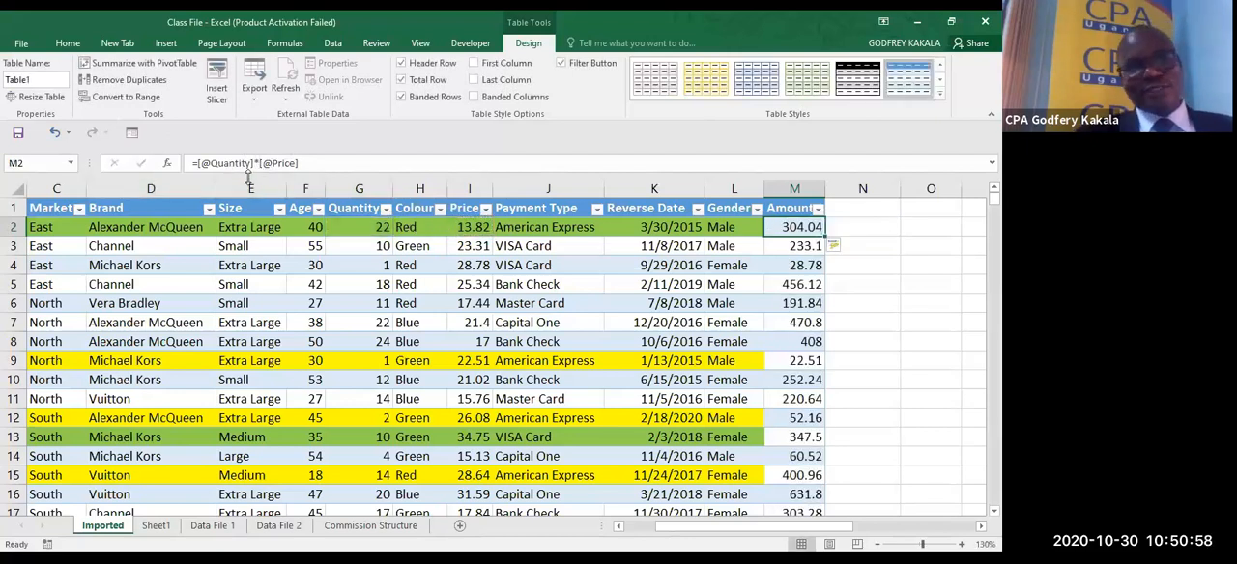
pyautogui.click(794, 248)
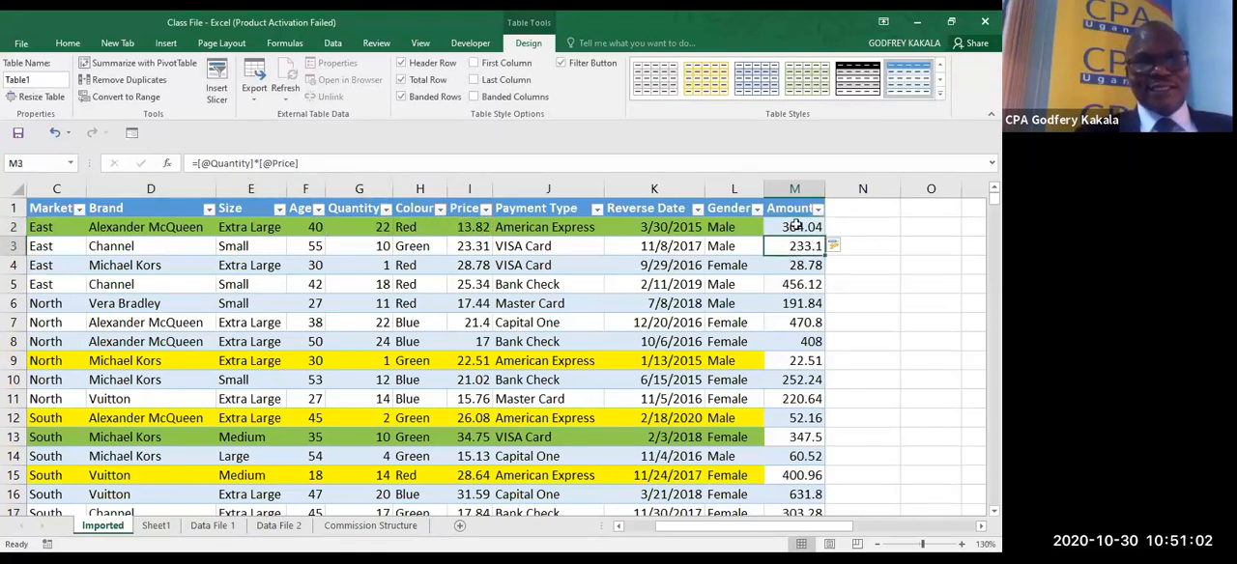
# - Clear the structured-reference formulas from the Amount column, leaving M2 selected
pyautogui.click(795, 225)
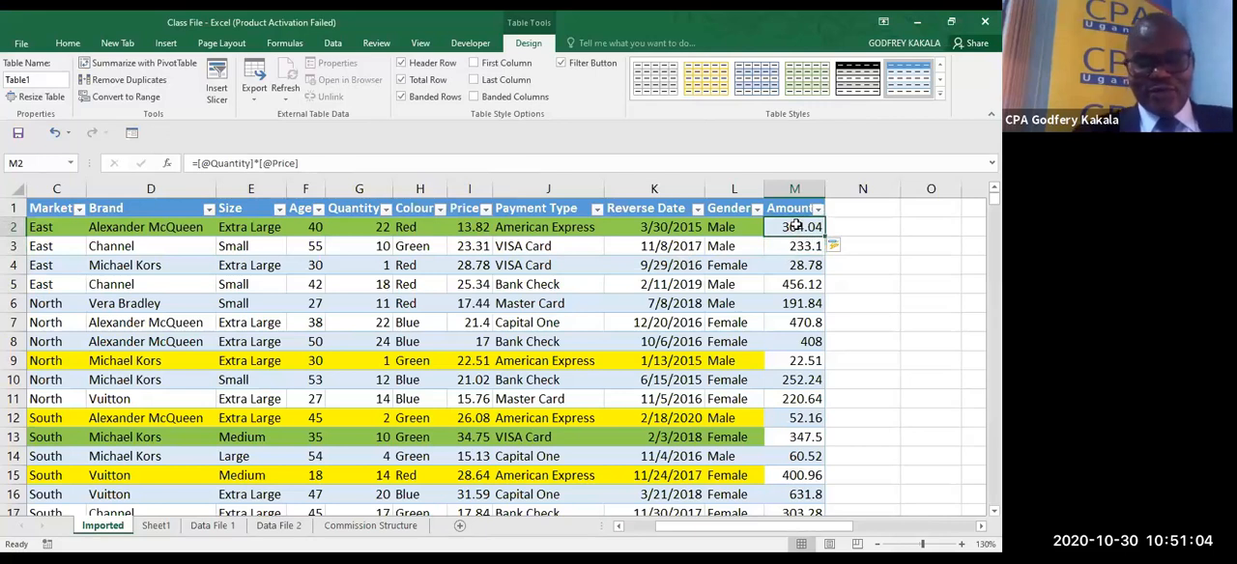
pyautogui.hotkey('ctrl', 'shift', 'Down')
pyautogui.press('Delete')
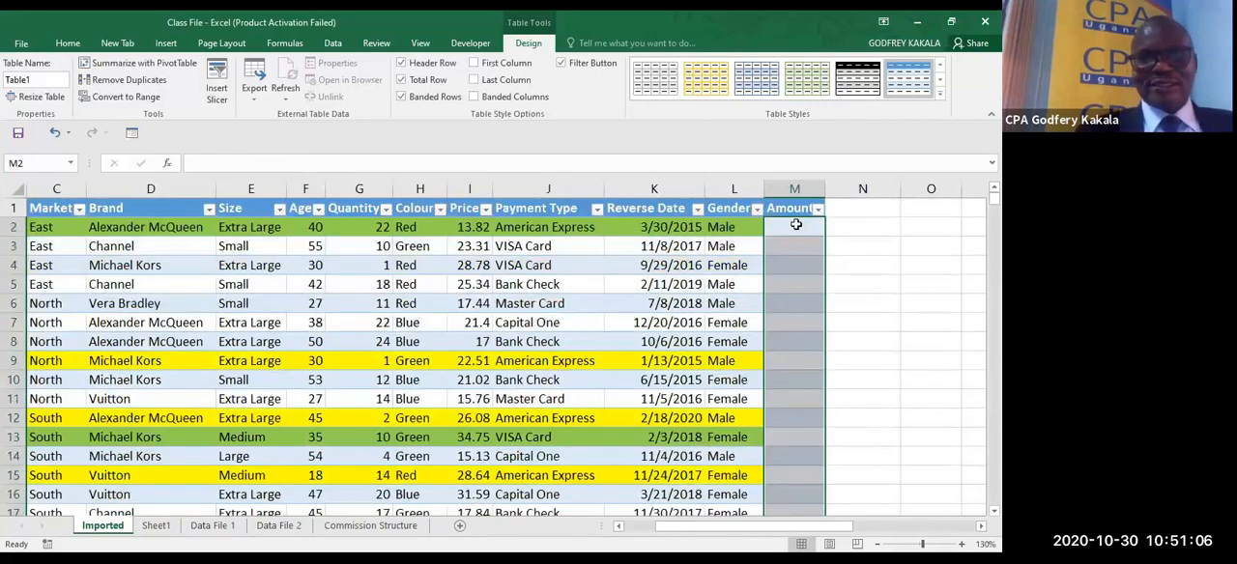
pyautogui.click(795, 226)
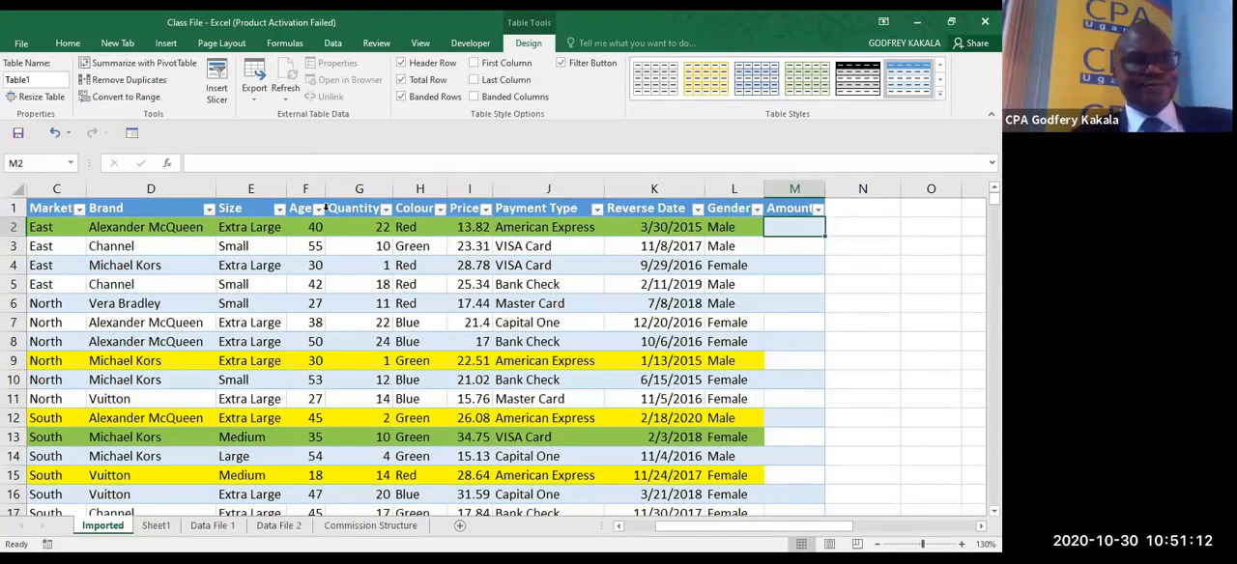
# - Disable the use of table names in formulas in the program's formula options
pyautogui.click(21, 42)
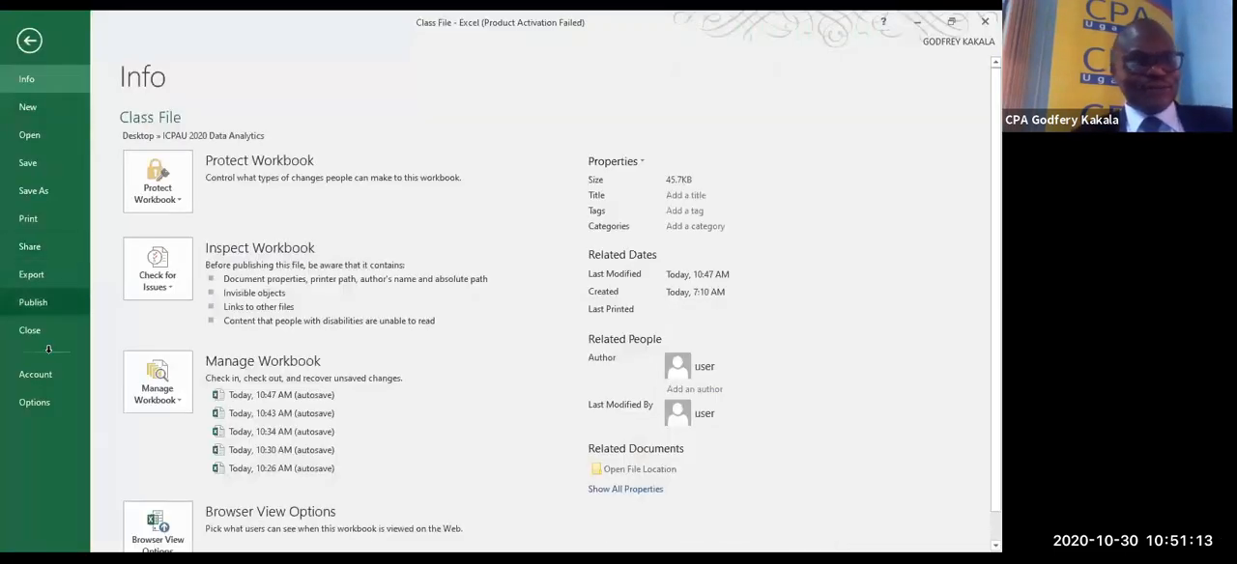
pyautogui.click(46, 400)
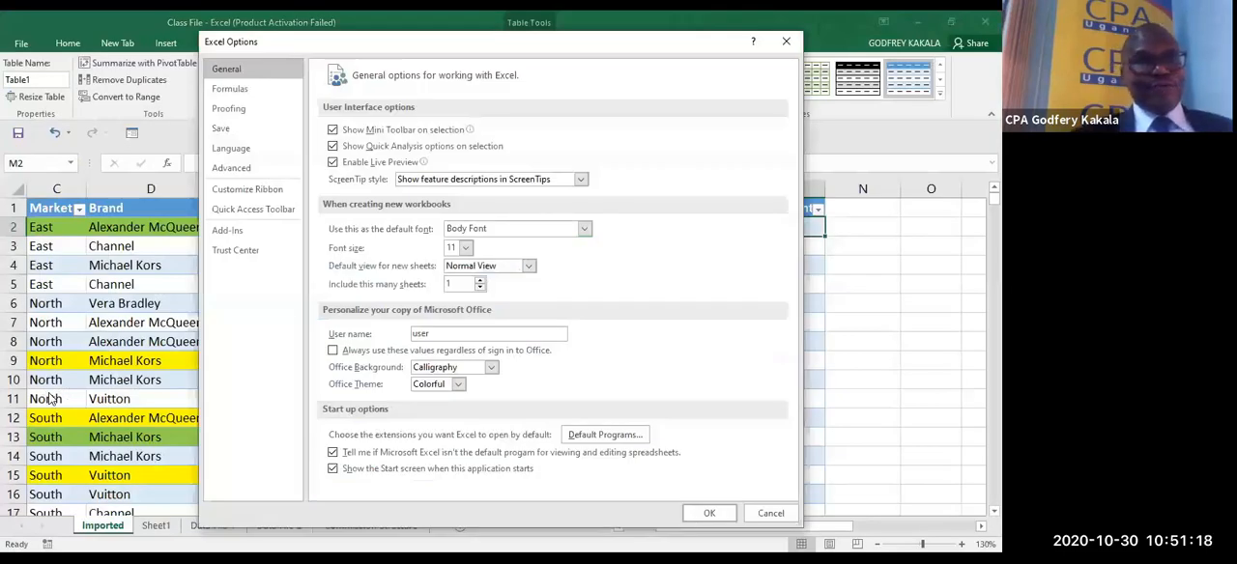
pyautogui.click(230, 88)
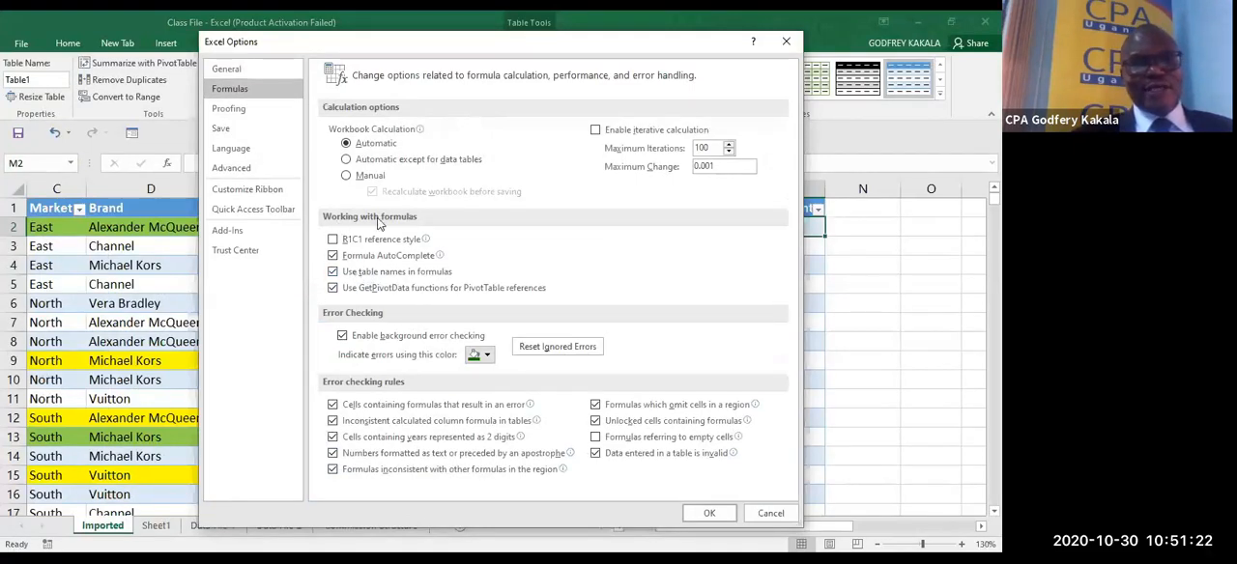
pyautogui.click(350, 279)
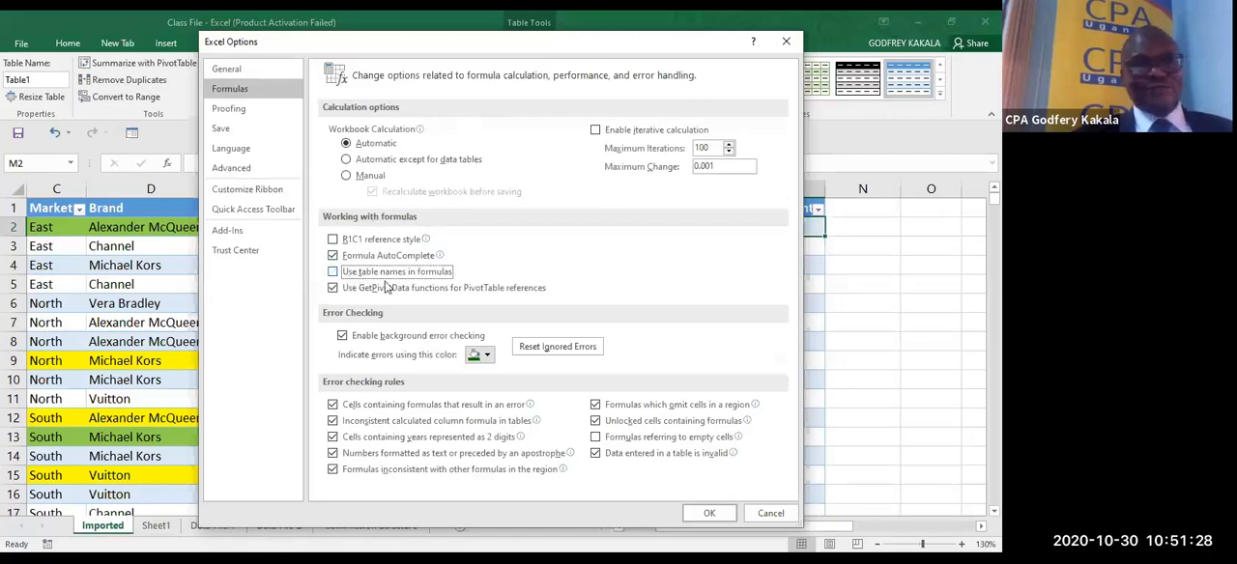
pyautogui.click(706, 514)
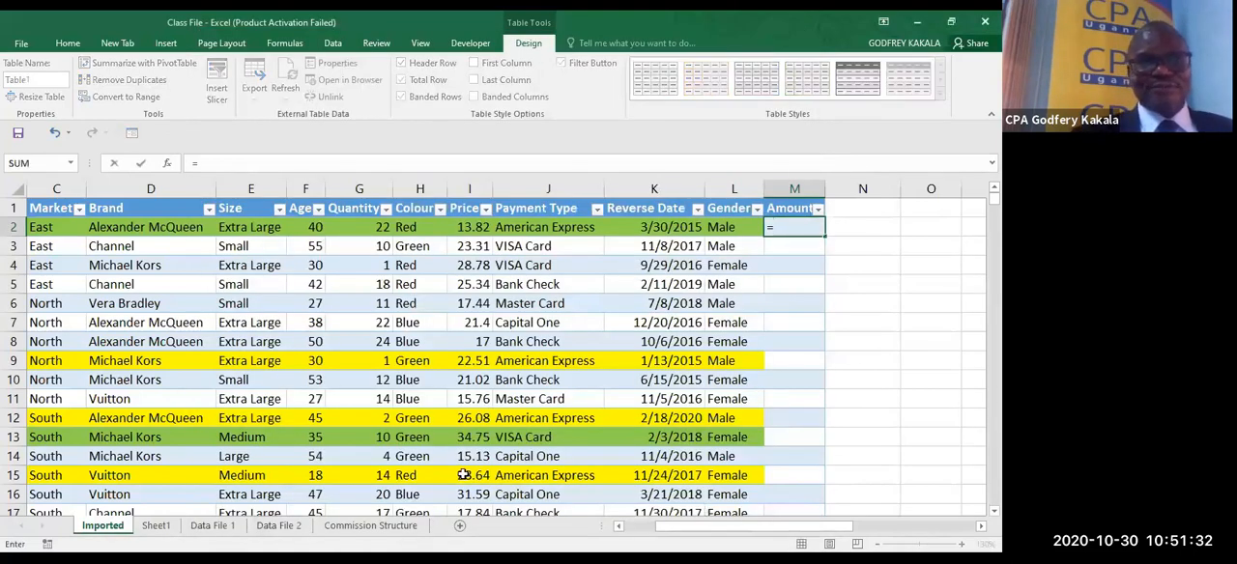
# - Enter =G2*I2 in M2 as the Amount formula, filling the whole calculated column
pyautogui.click(361, 234)
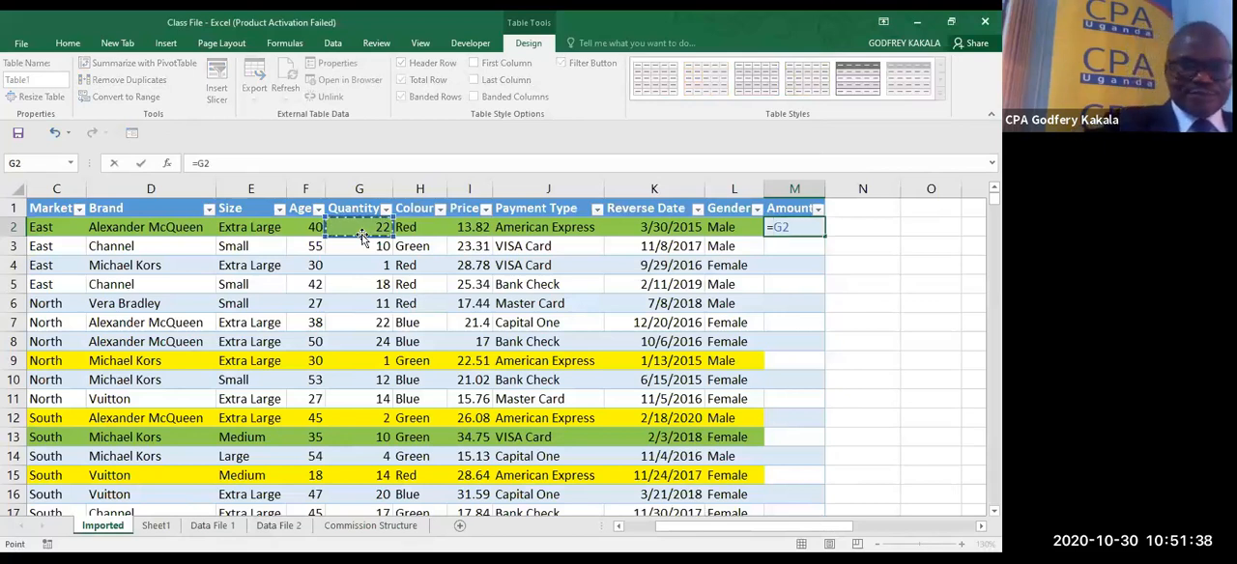
pyautogui.write('*')
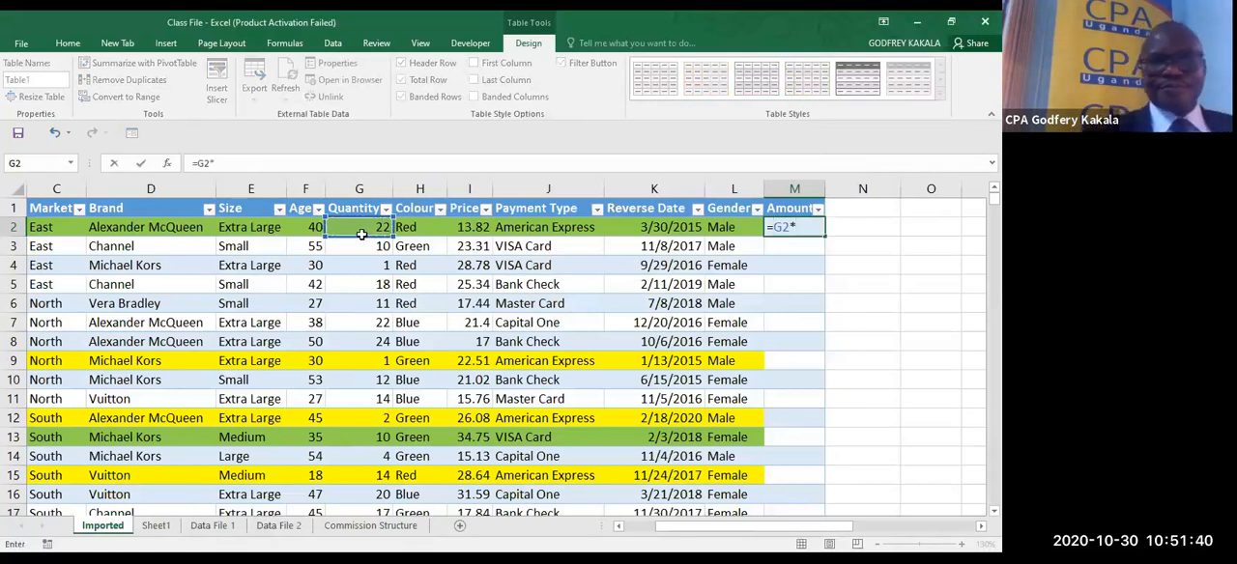
pyautogui.click(470, 230)
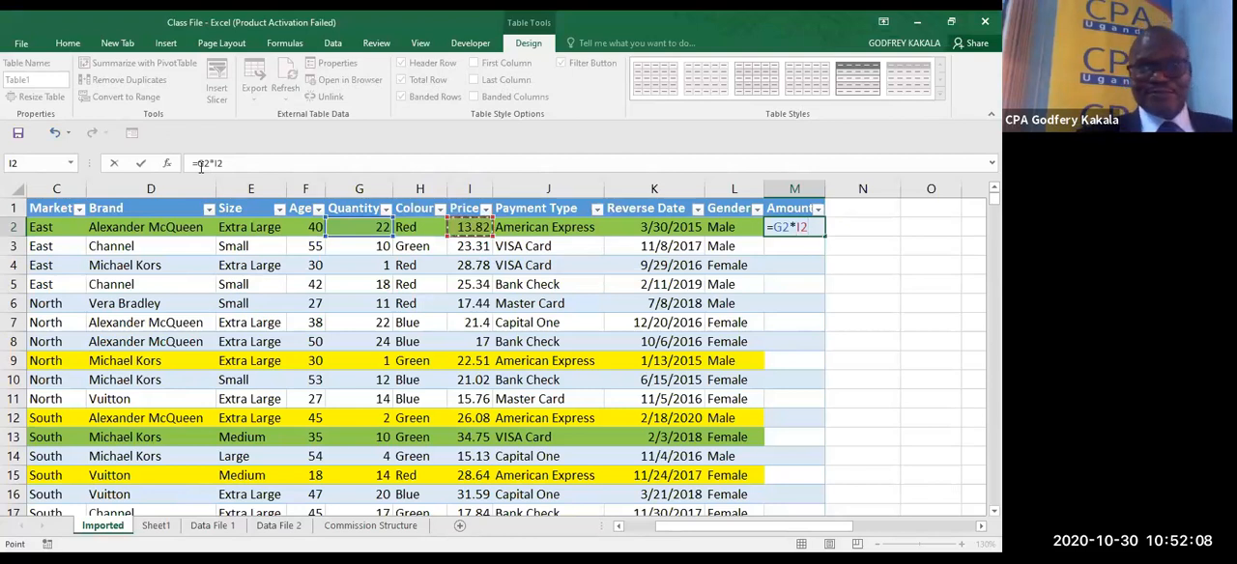
pyautogui.hotkey('ctrl', 'Return')
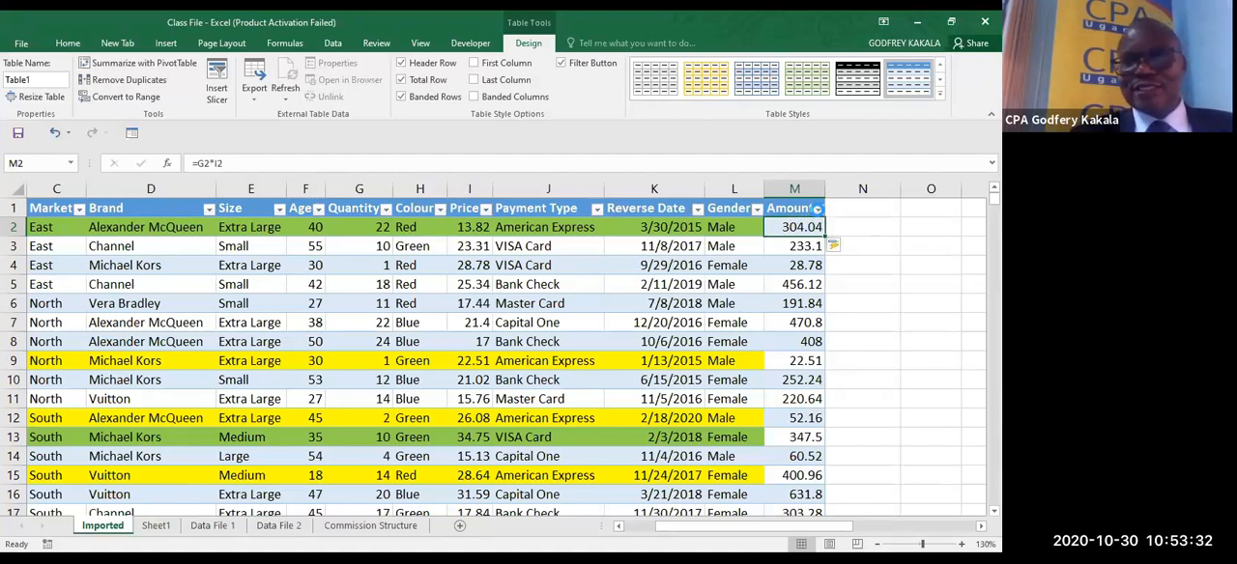
# - Examine the sort and filter choices for the Amount column down to the end of its value list, without applying any
pyautogui.click(818, 209)
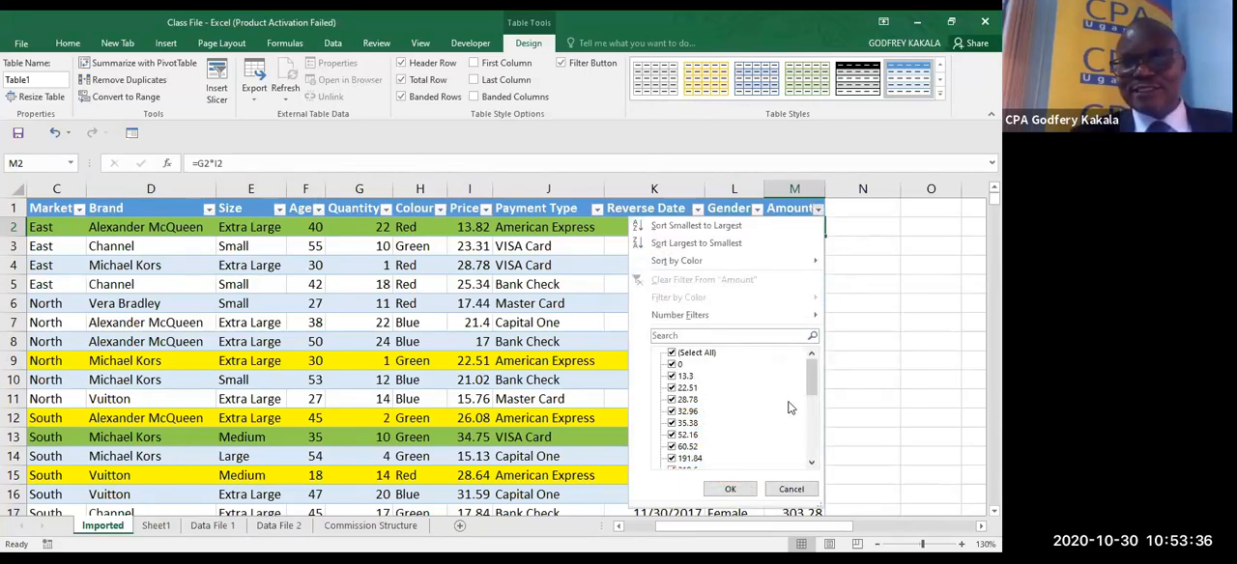
pyautogui.moveTo(807, 382); pyautogui.dragTo(815, 476)
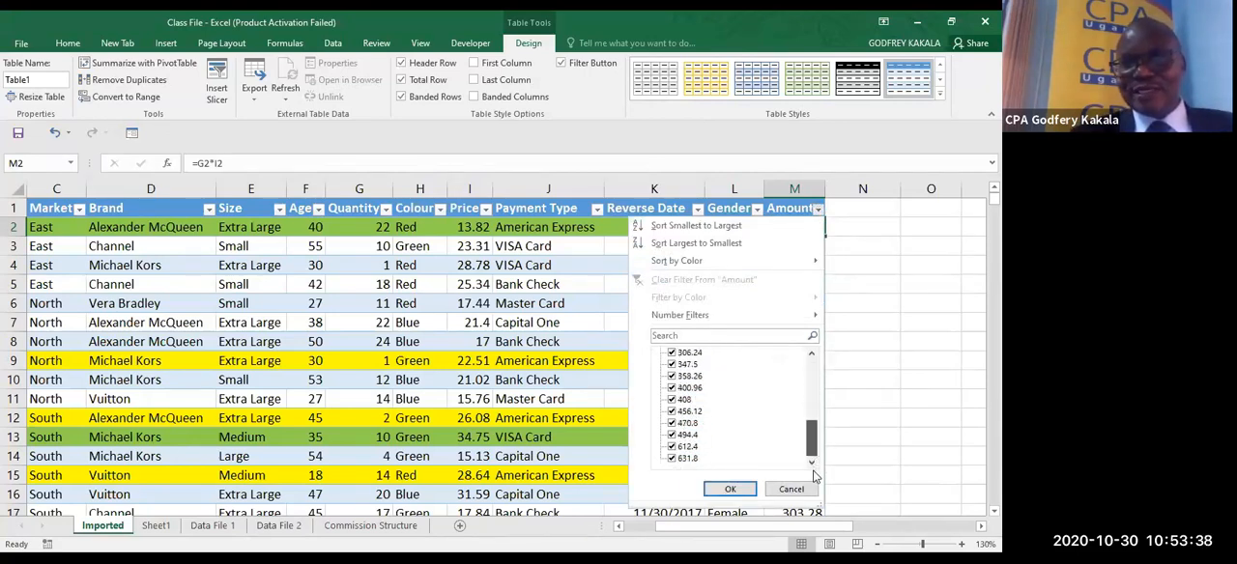
pyautogui.click(877, 334)
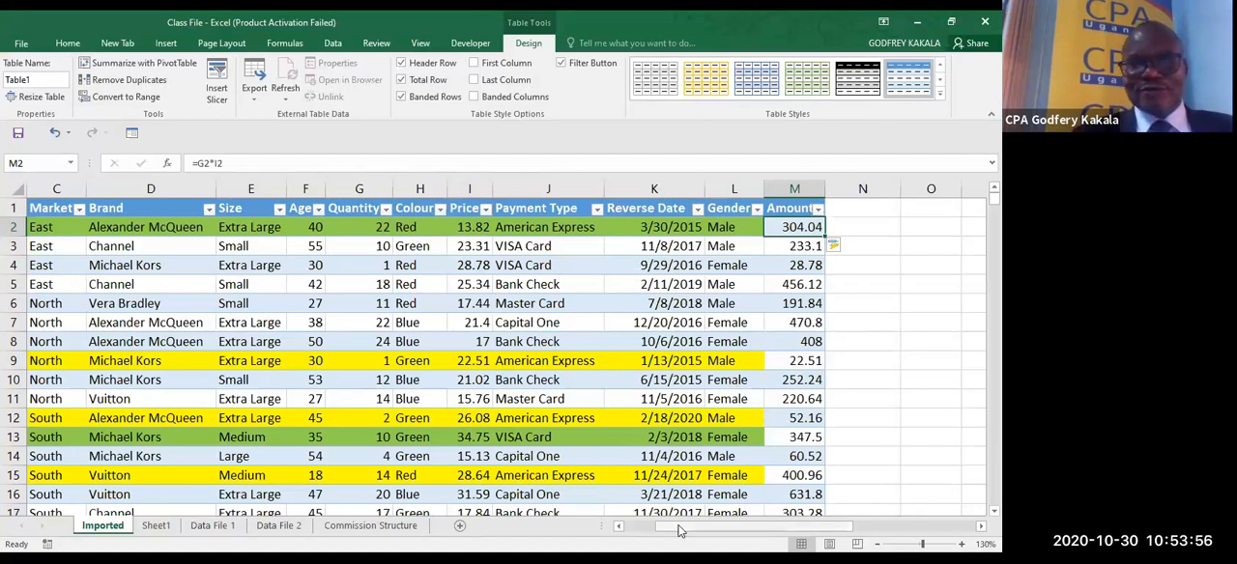
# - Highlight the Amount values in M2:M27 that are greater than 500 using Light Red Fill with Dark Red Text
pyautogui.moveTo(679, 529); pyautogui.dragTo(629, 530)
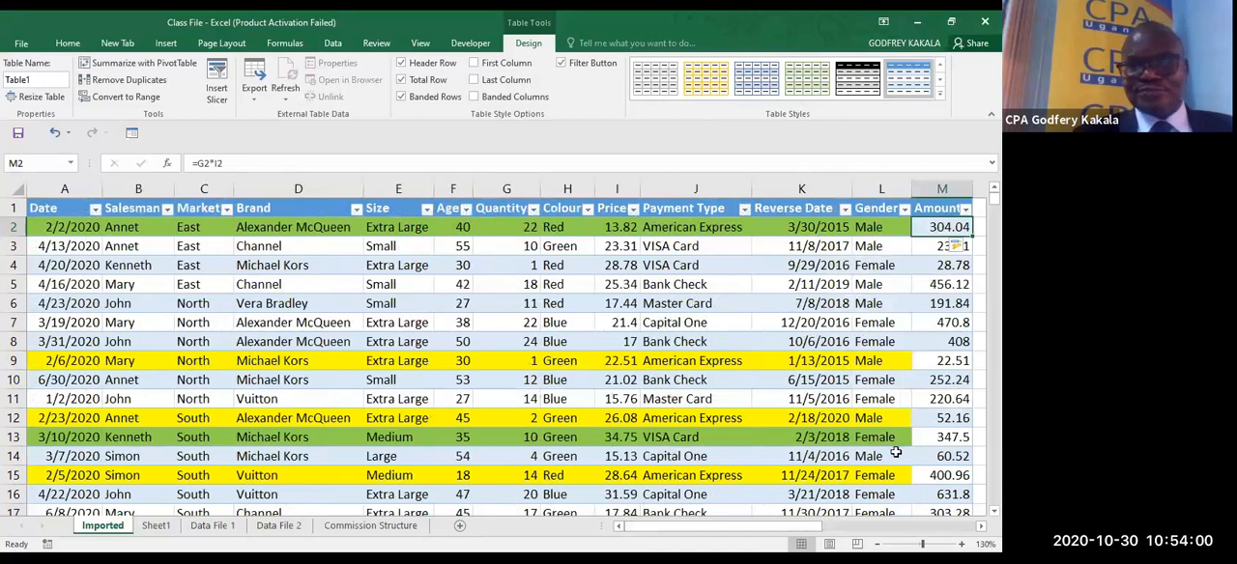
pyautogui.click(981, 526)
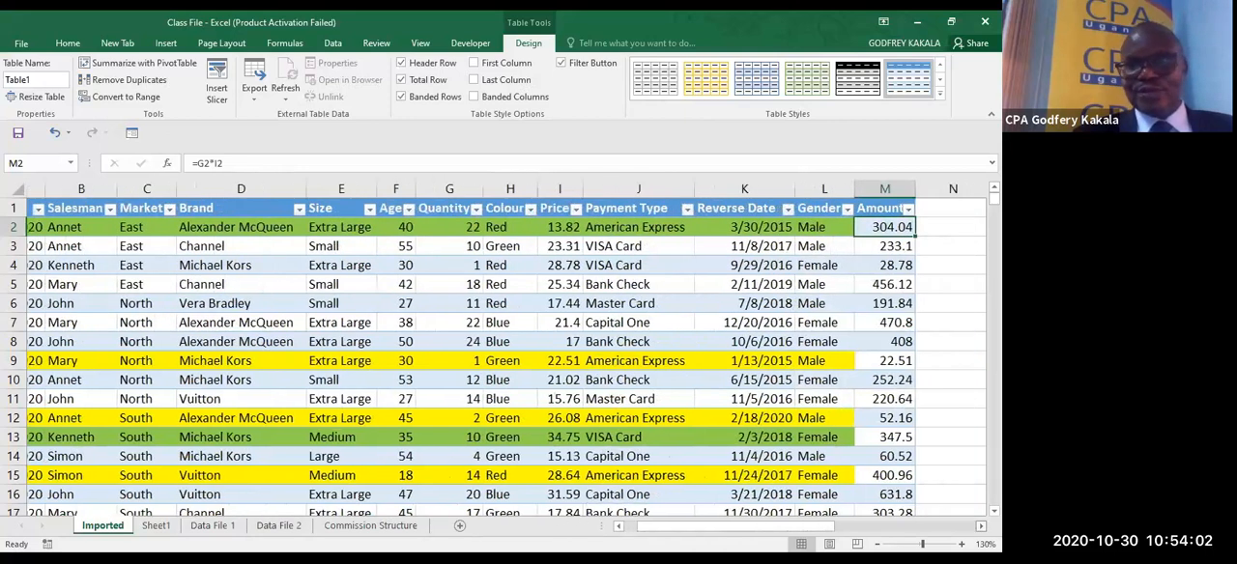
pyautogui.hscroll(2, 740, 223)
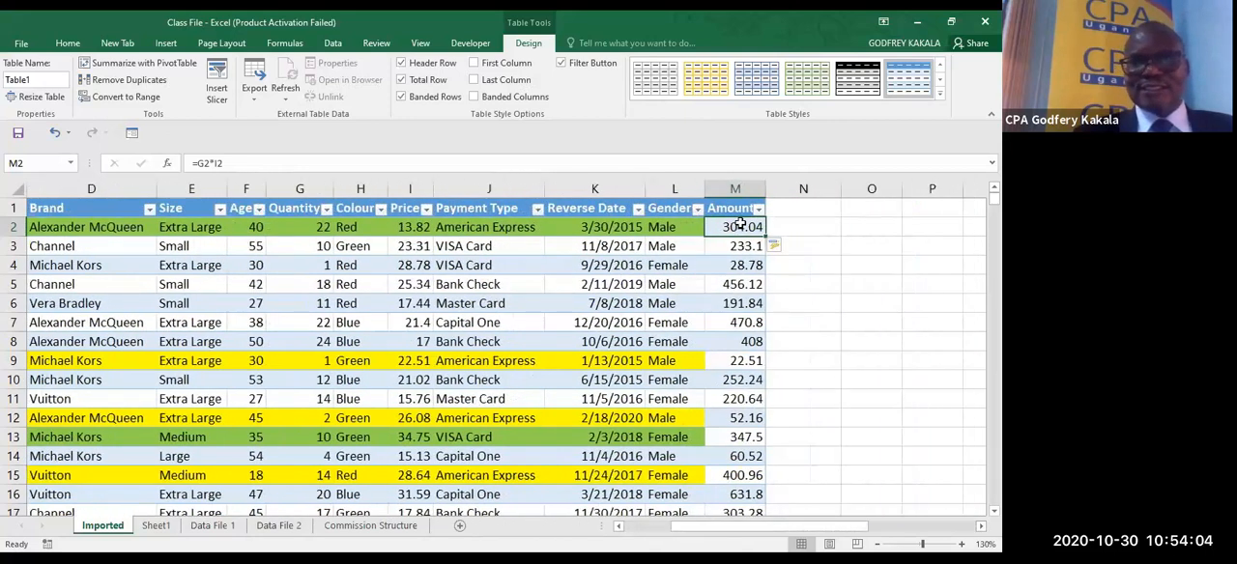
pyautogui.moveTo(740, 224); pyautogui.dragTo(763, 512)
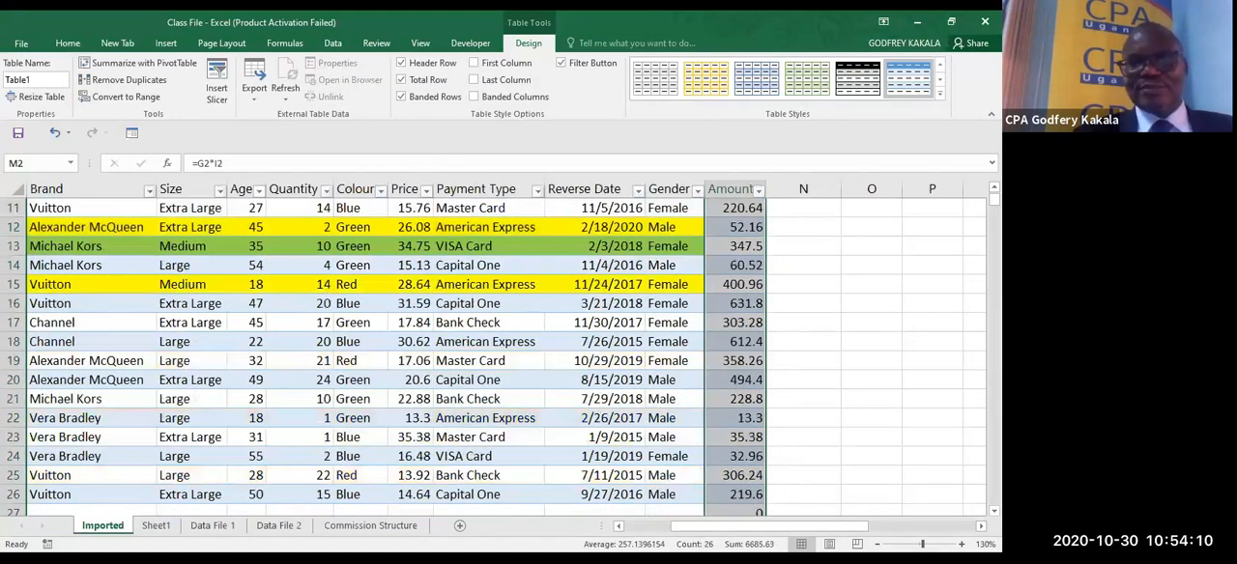
pyautogui.scroll(1, 483, 357)
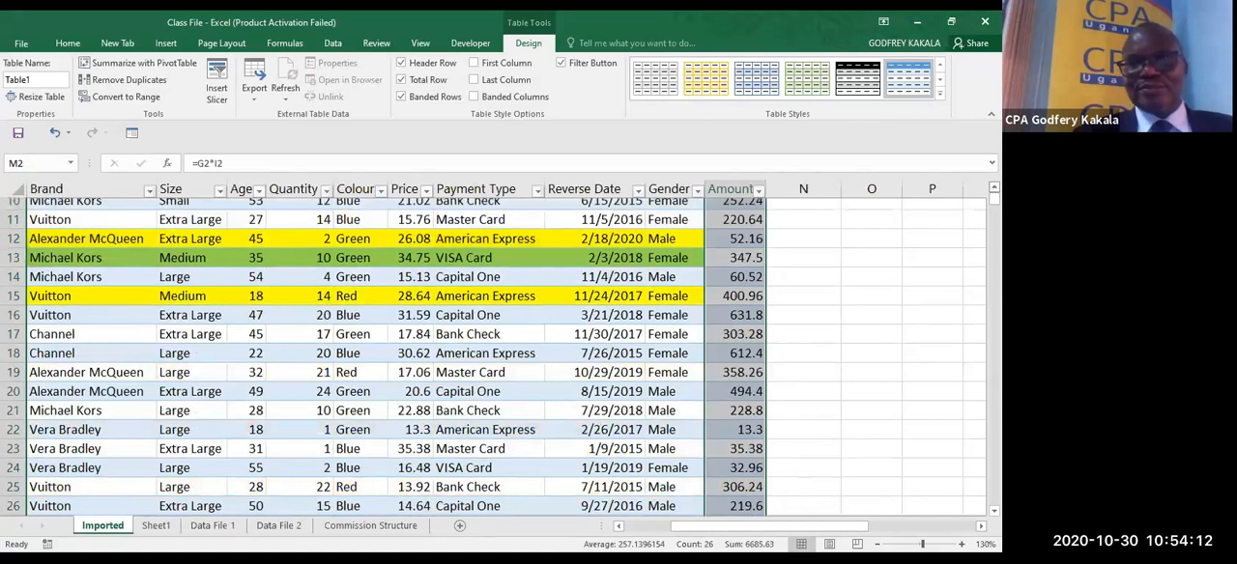
pyautogui.scroll(1, 387, 358)
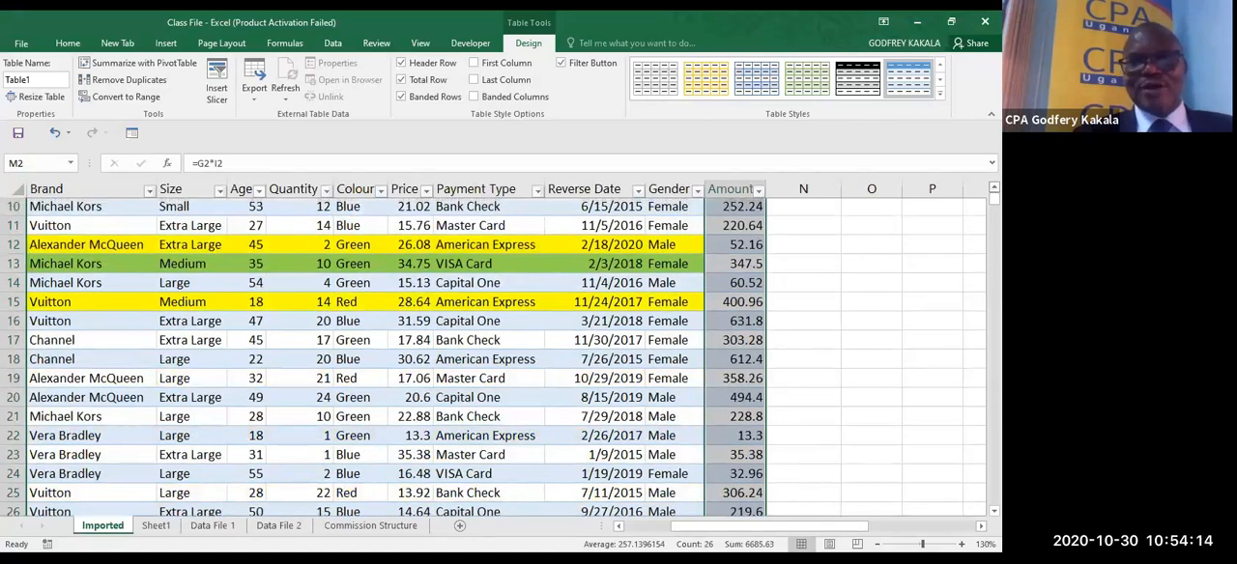
pyautogui.scroll(3, 483, 357)
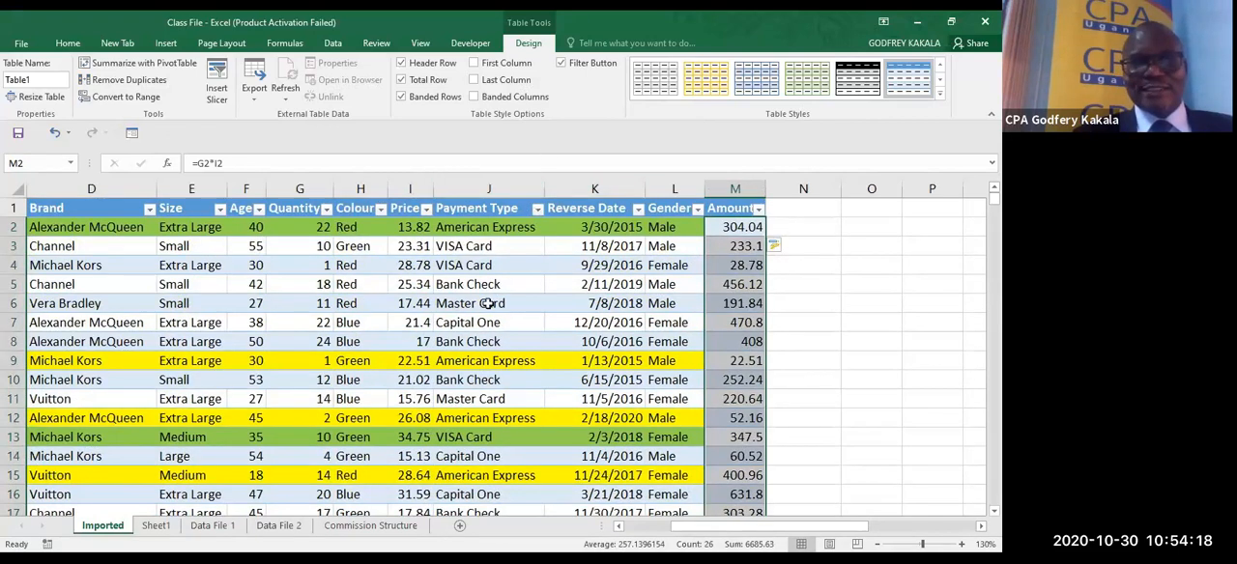
pyautogui.click(68, 44)
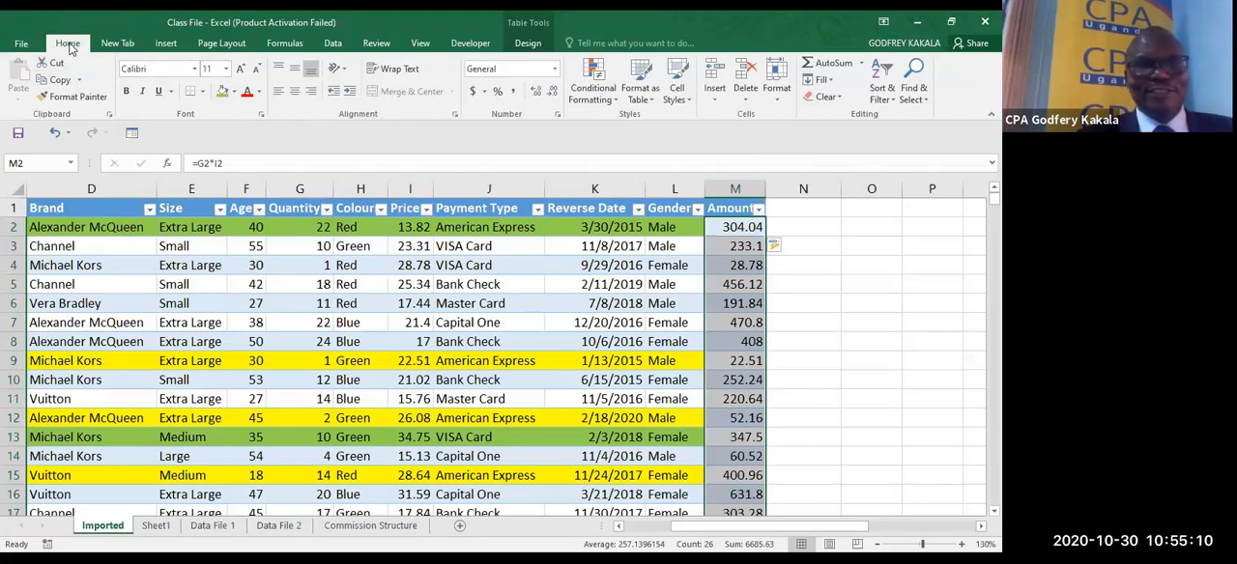
pyautogui.click(583, 101)
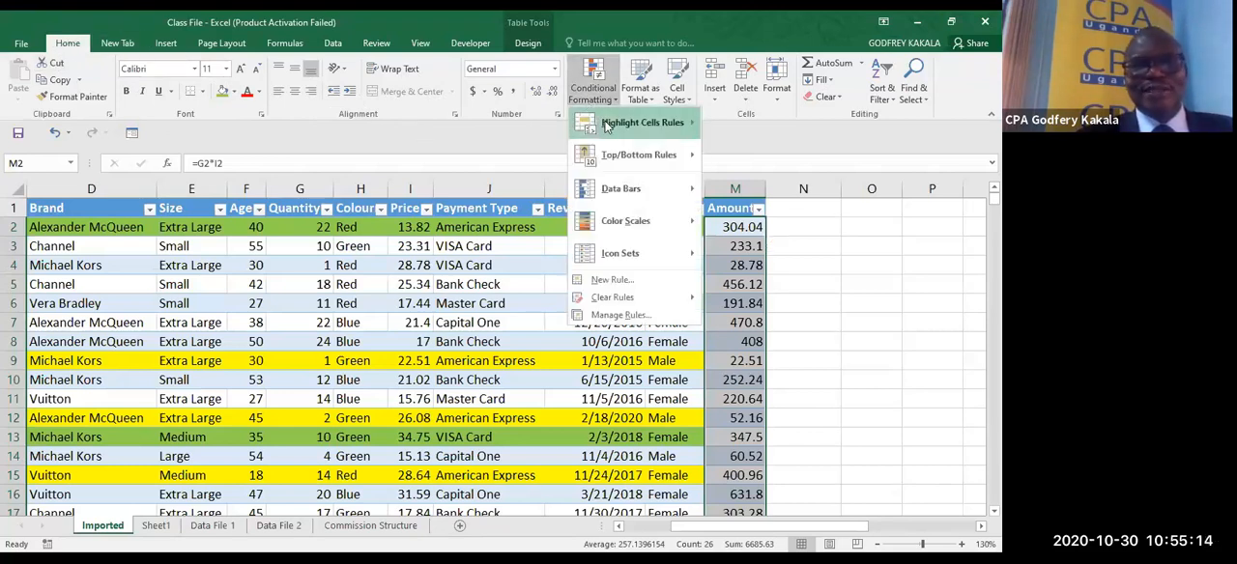
pyautogui.moveTo(607, 125)
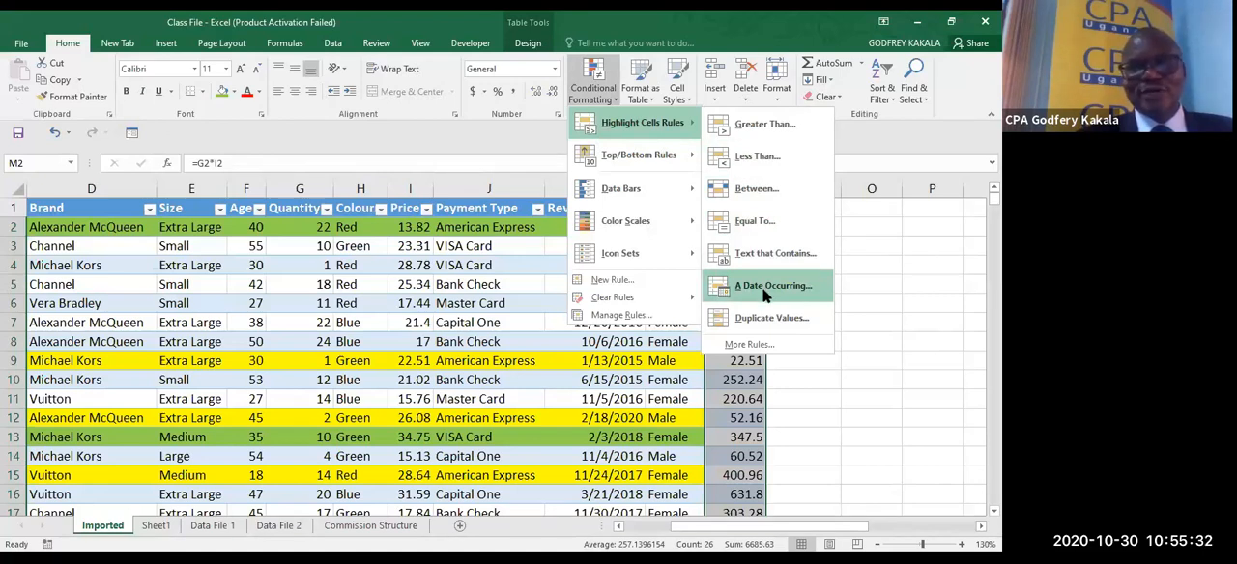
pyautogui.click(761, 125)
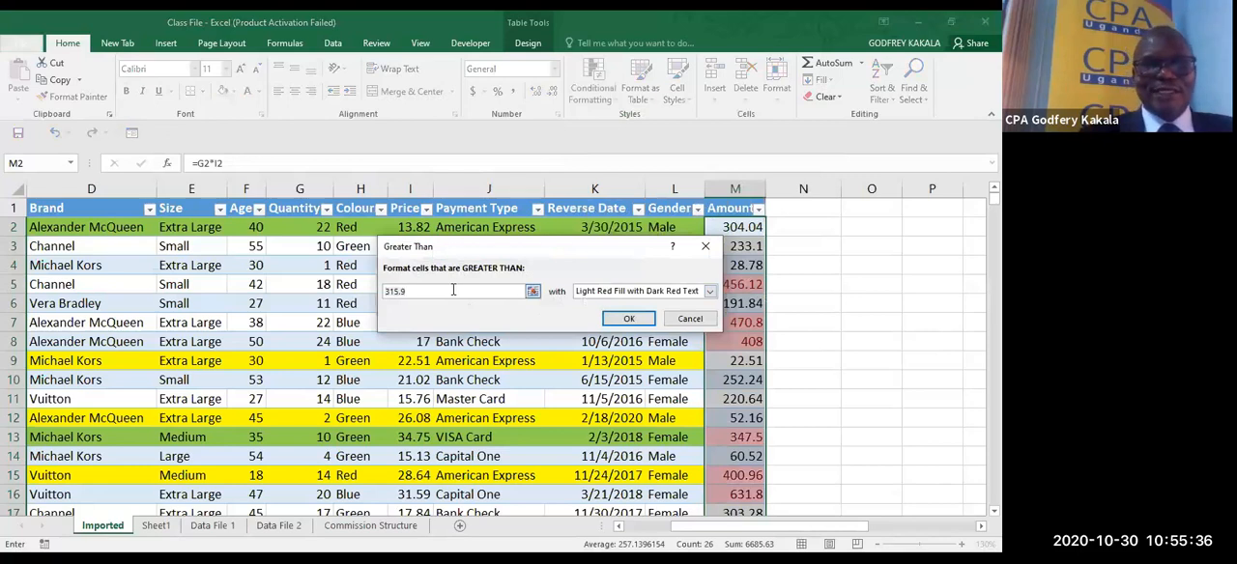
pyautogui.write('500')
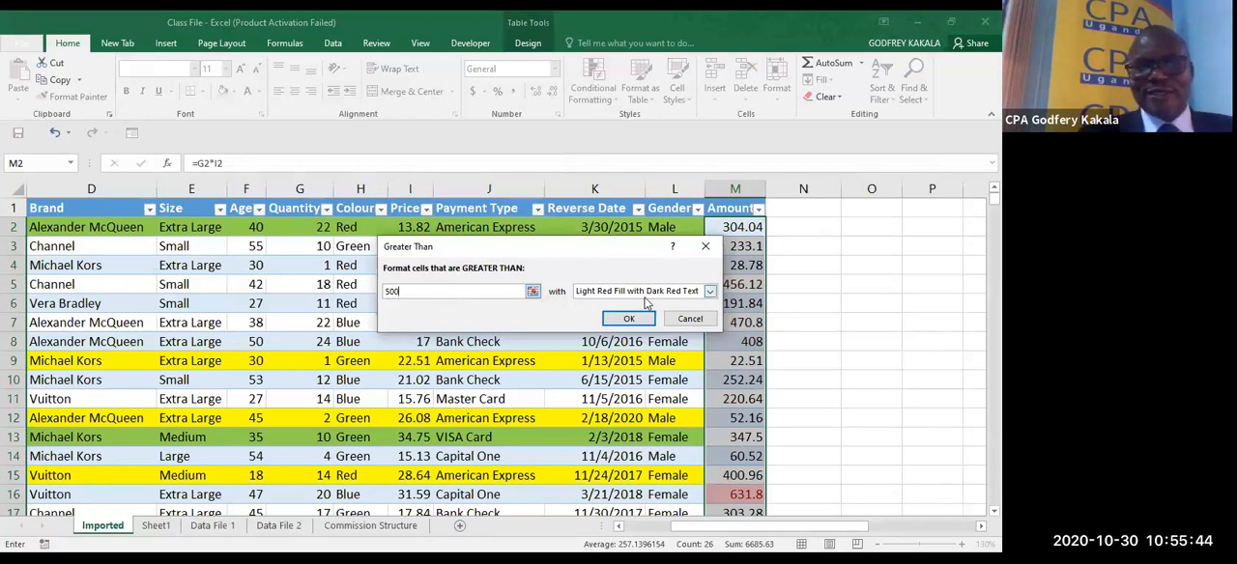
pyautogui.click(711, 291)
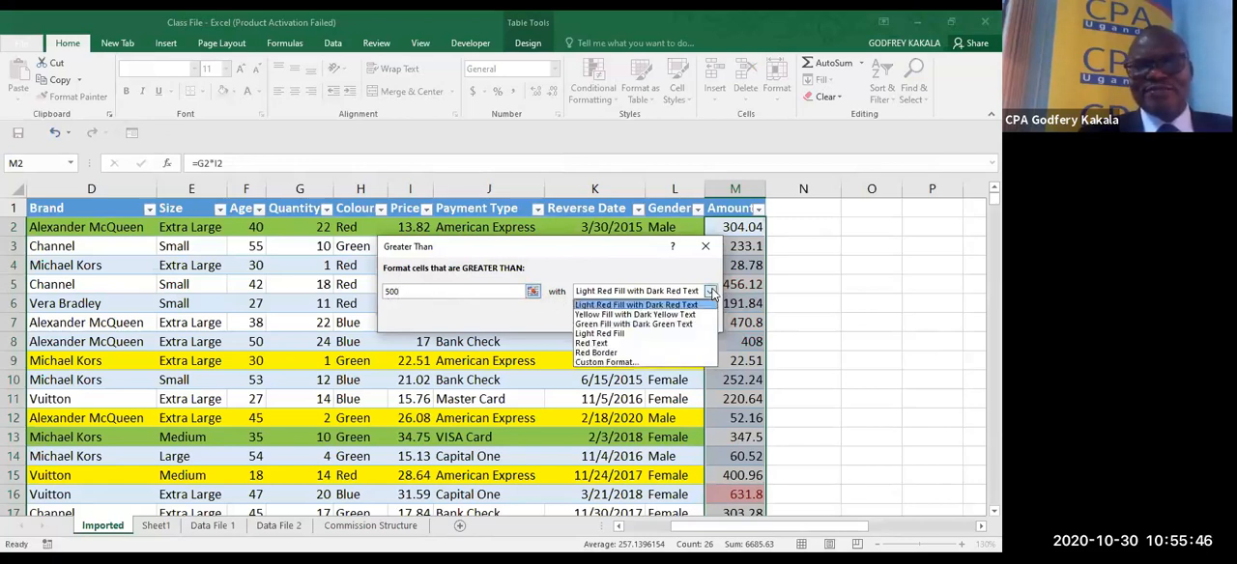
pyautogui.click(711, 291)
pyautogui.click(712, 291)
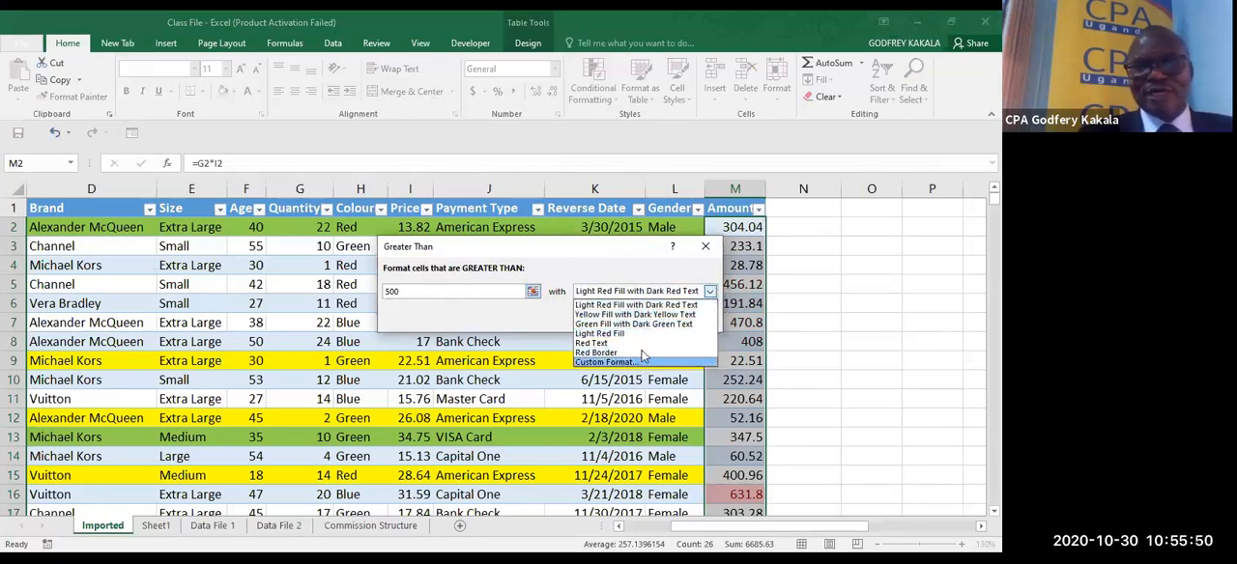
pyautogui.click(657, 304)
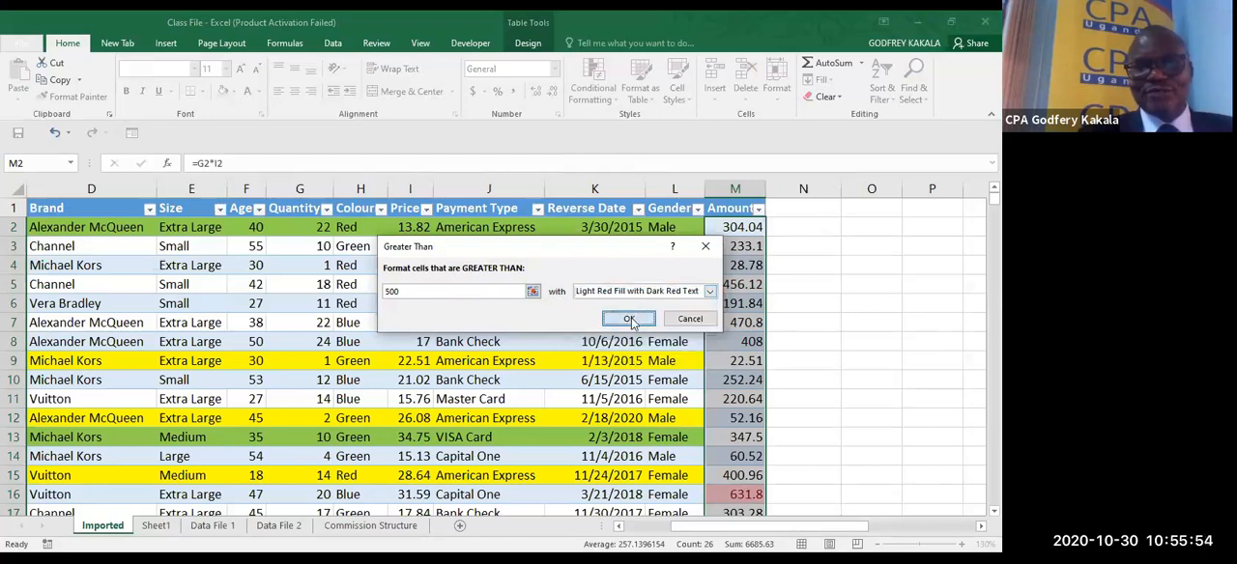
pyautogui.click(630, 319)
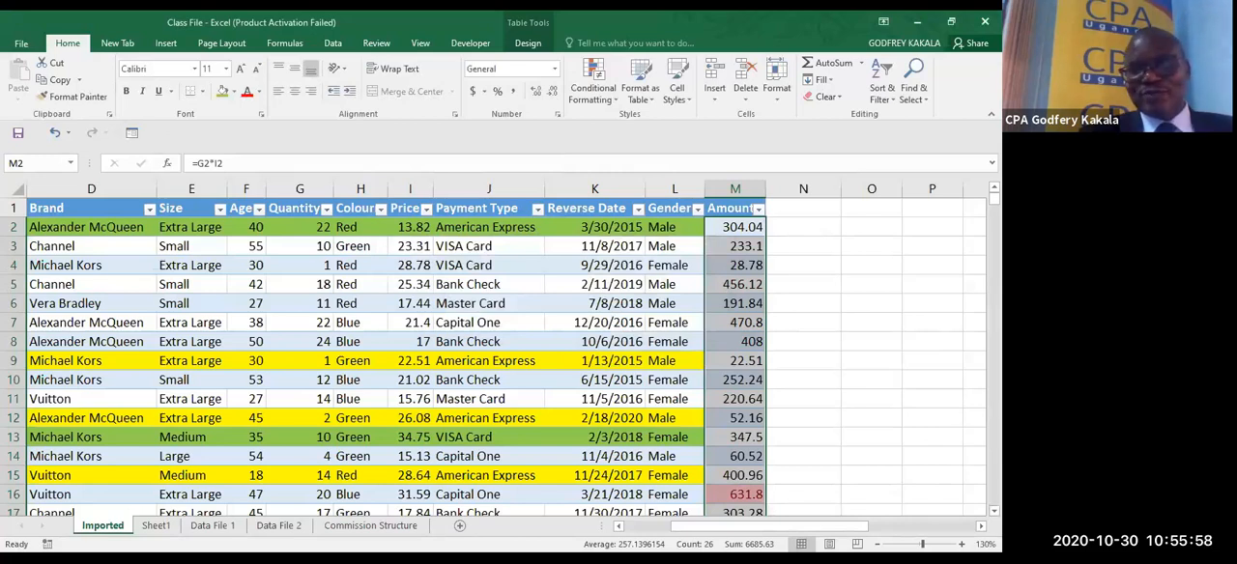
# - Filter the table by the red highlight colour in the Amount column
pyautogui.scroll(-6, 386, 357)
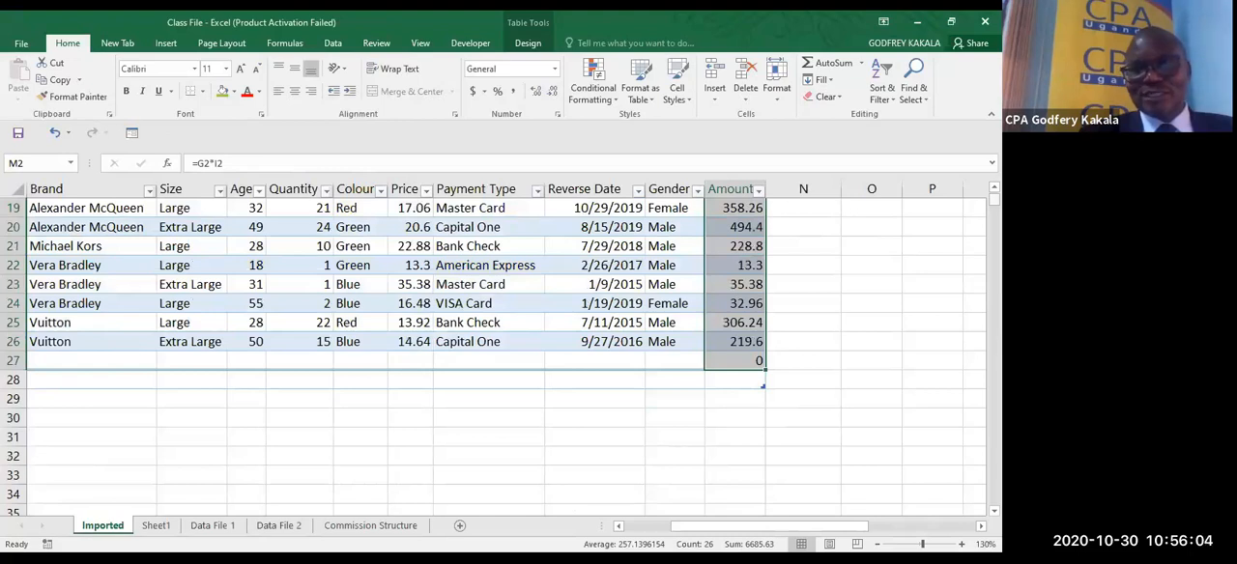
pyautogui.scroll(4, 384, 357)
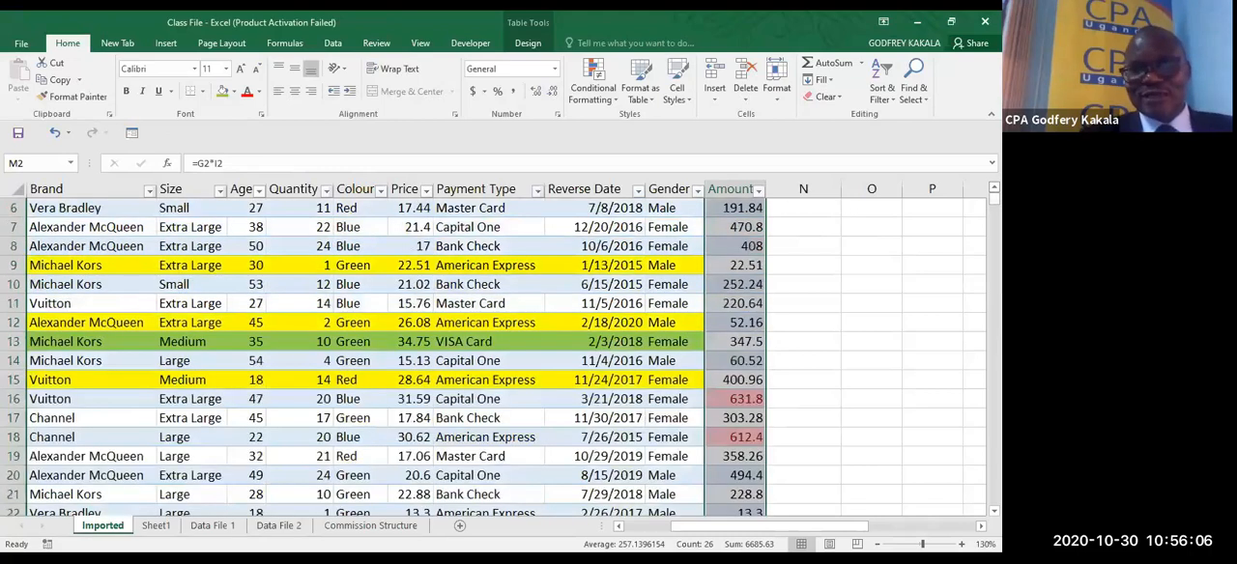
pyautogui.scroll(1, 384, 357)
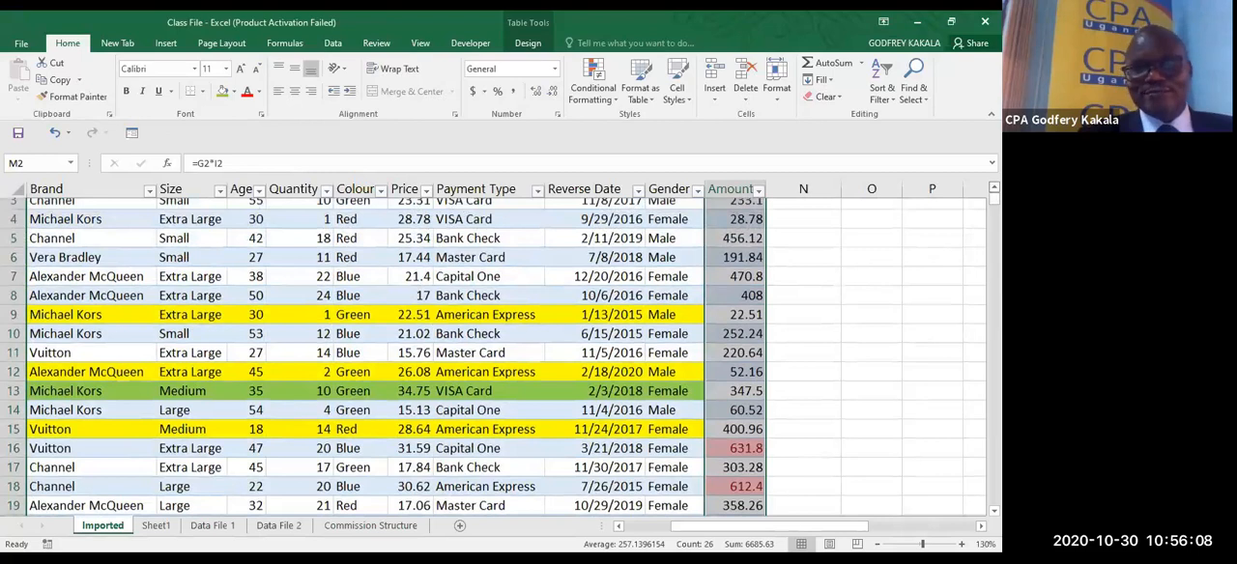
pyautogui.scroll(1, 785, 359)
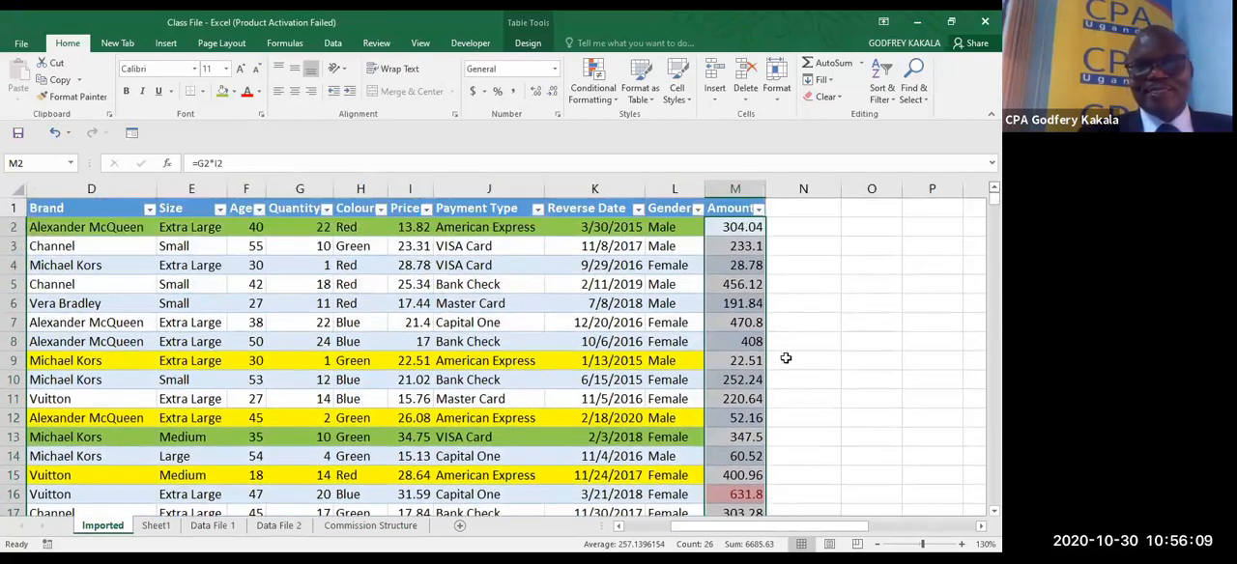
pyautogui.click(758, 209)
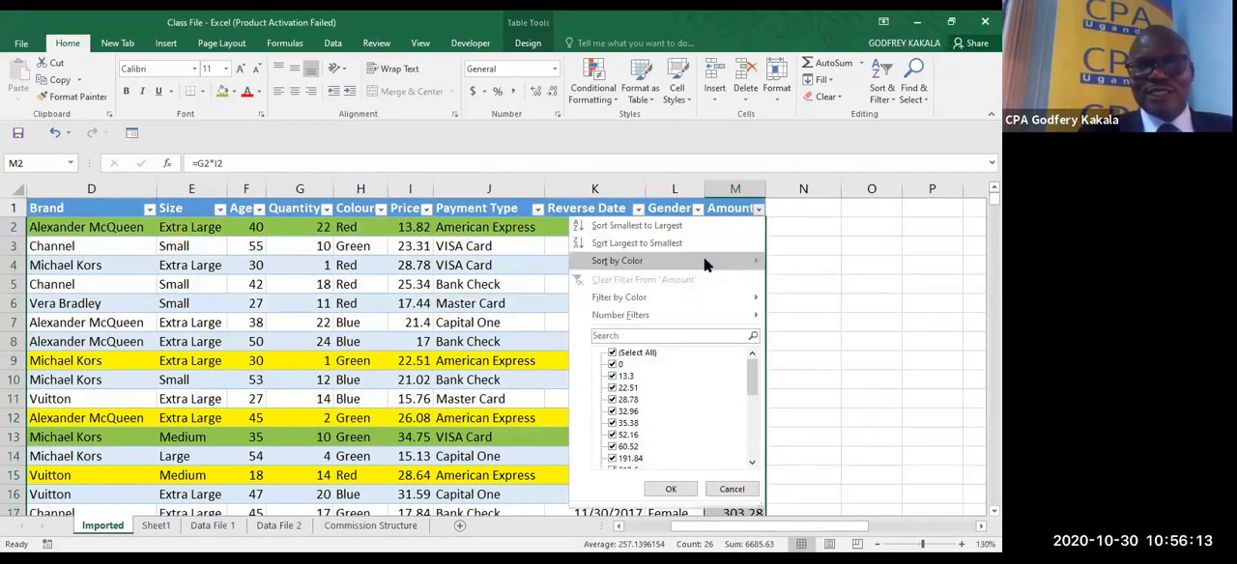
pyautogui.click(806, 318)
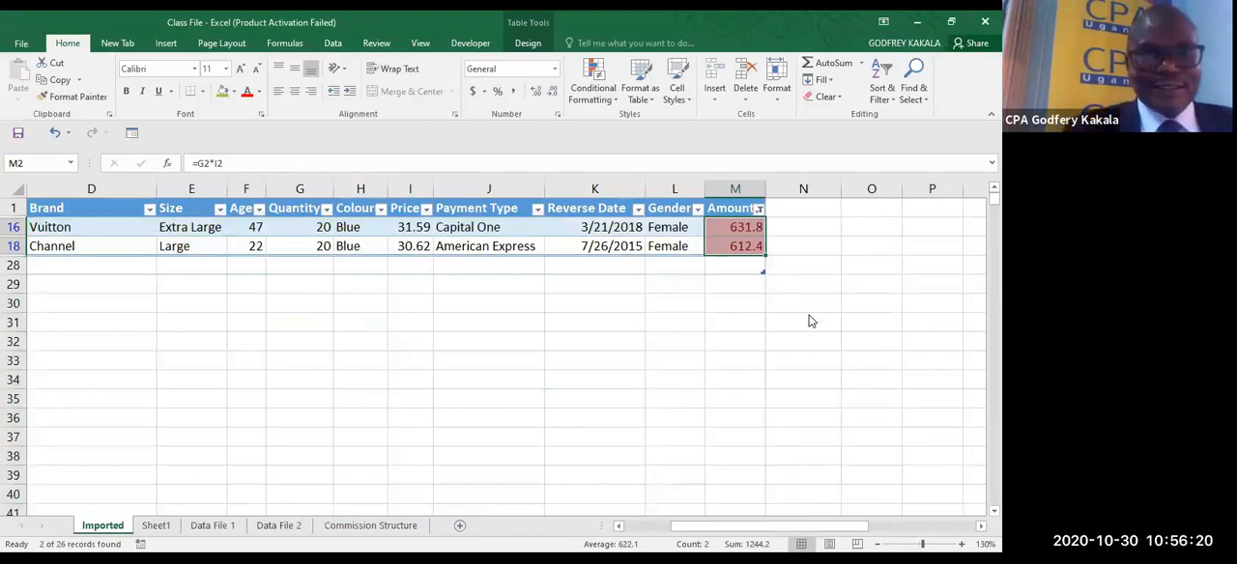
# - Remove the colour filter and the filter buttons from the table so that all rows are listed
pyautogui.click(730, 234)
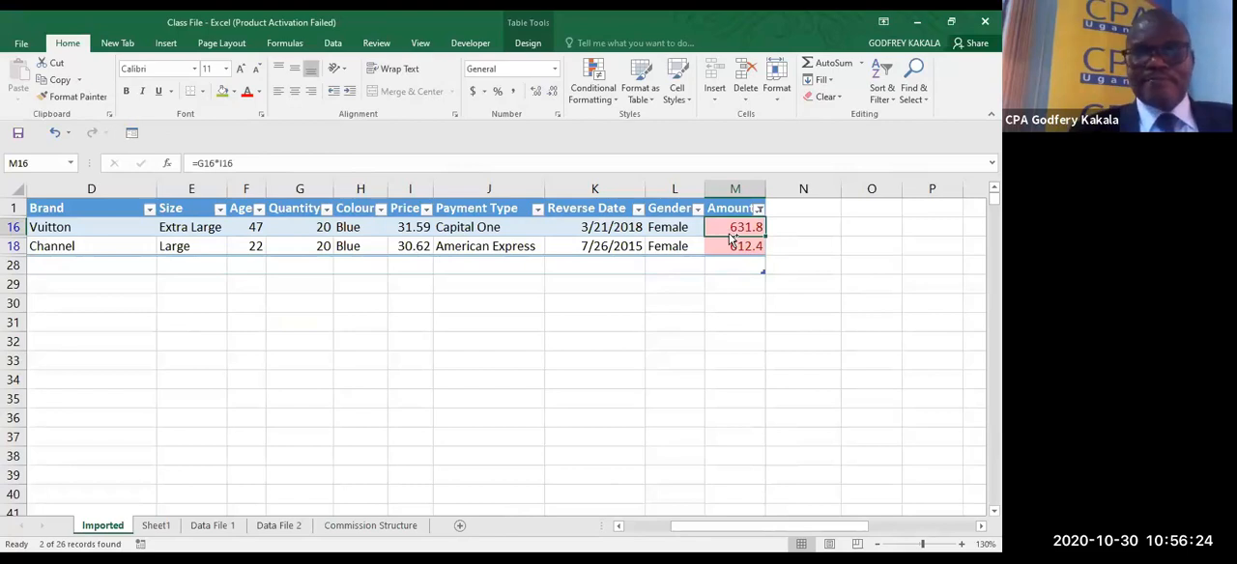
pyautogui.click(670, 230)
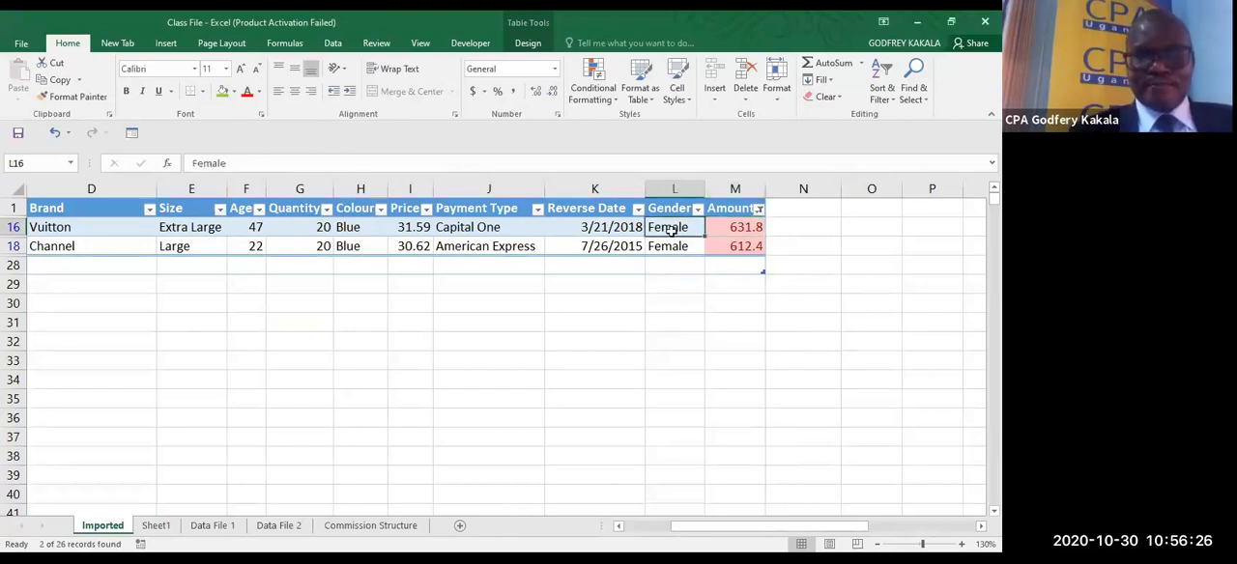
pyautogui.hotkey('ctrl', 'shift', 'l')
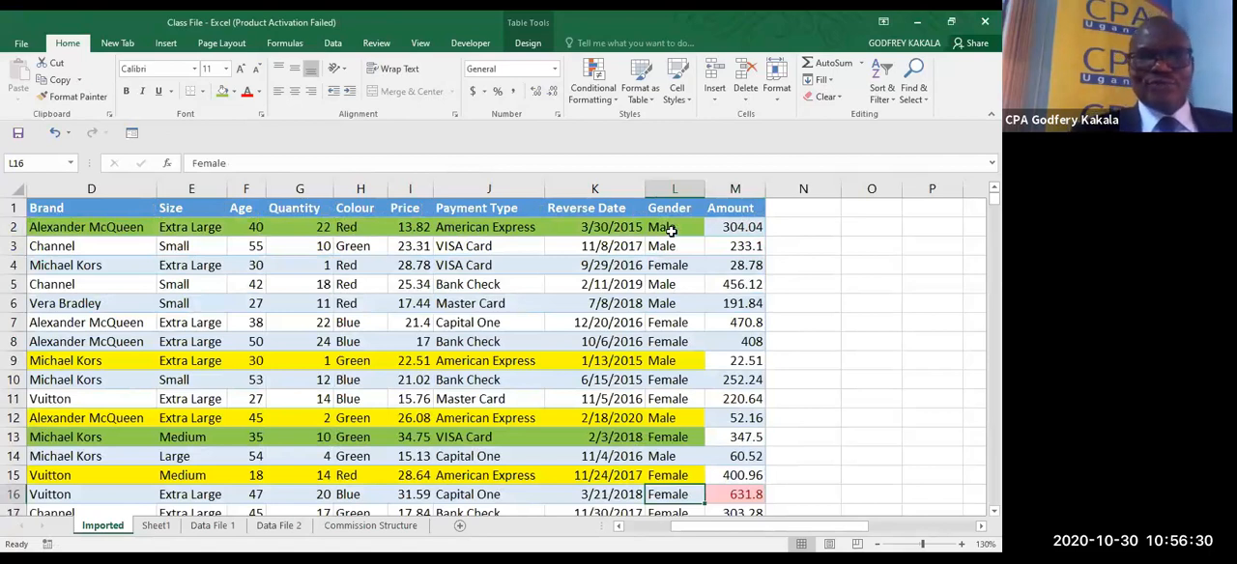
# - Examine the periods offered by the A Date Occurring highlight rule for the Date column, without applying one
pyautogui.click(632, 526)
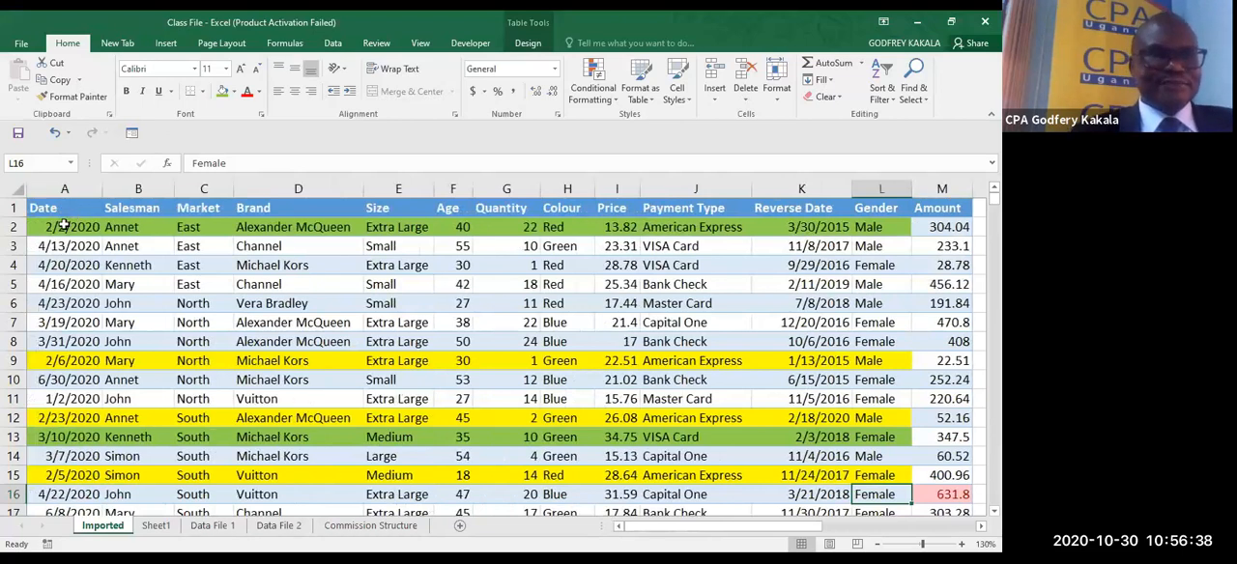
pyautogui.moveTo(63, 226); pyautogui.dragTo(63, 226)
pyautogui.hotkey('ctrl', 'q')
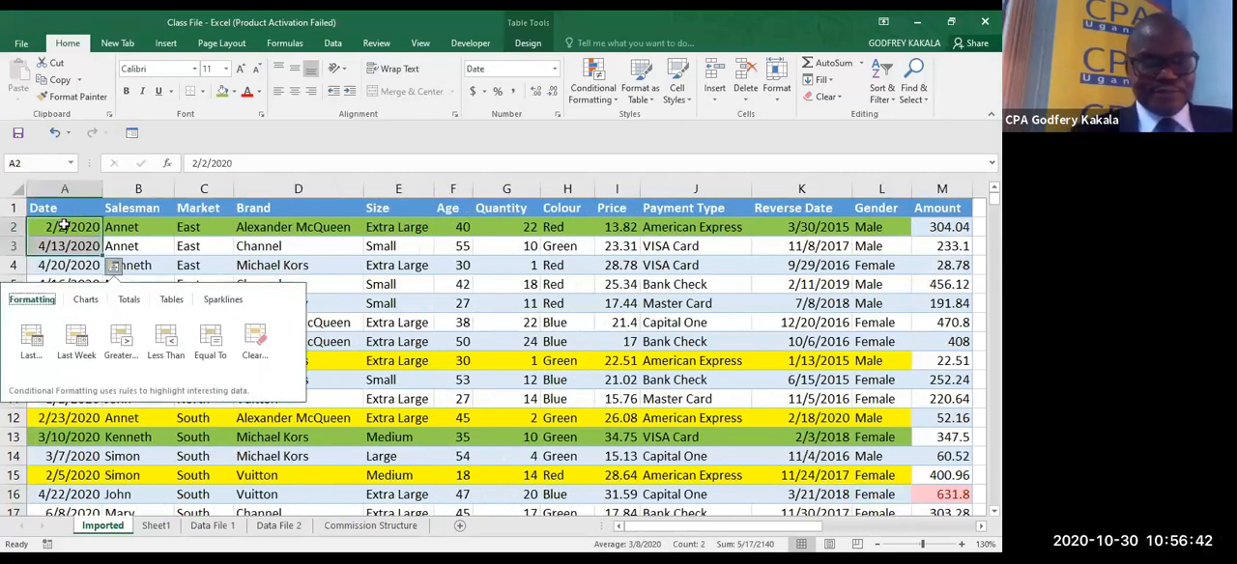
pyautogui.press('Escape')
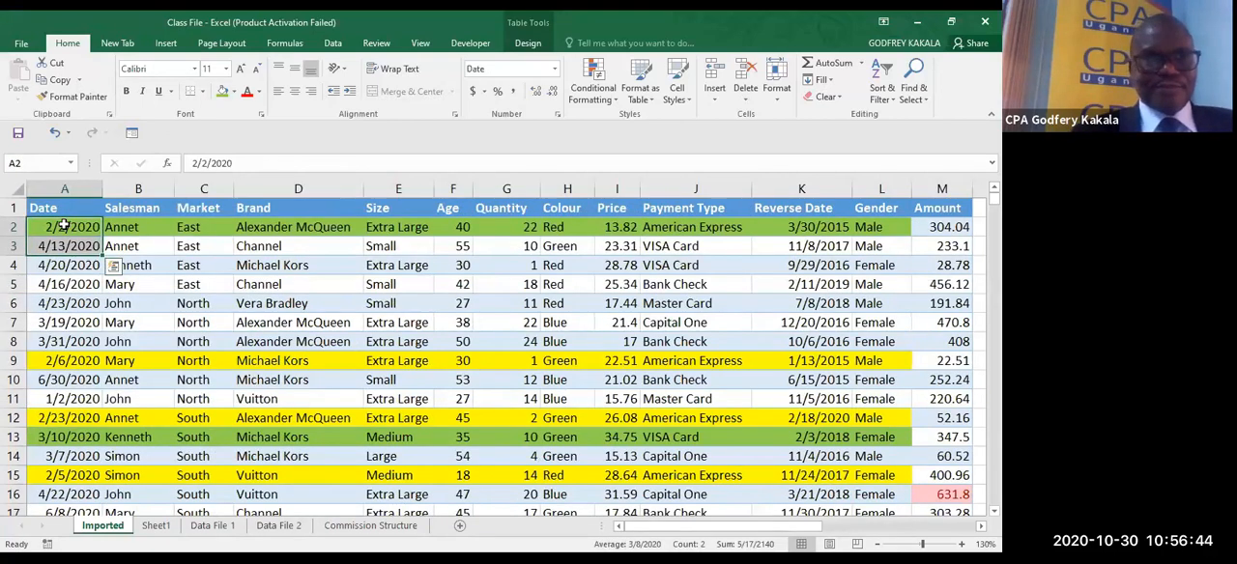
pyautogui.hotkey('ctrl', 'shift', 'Down')
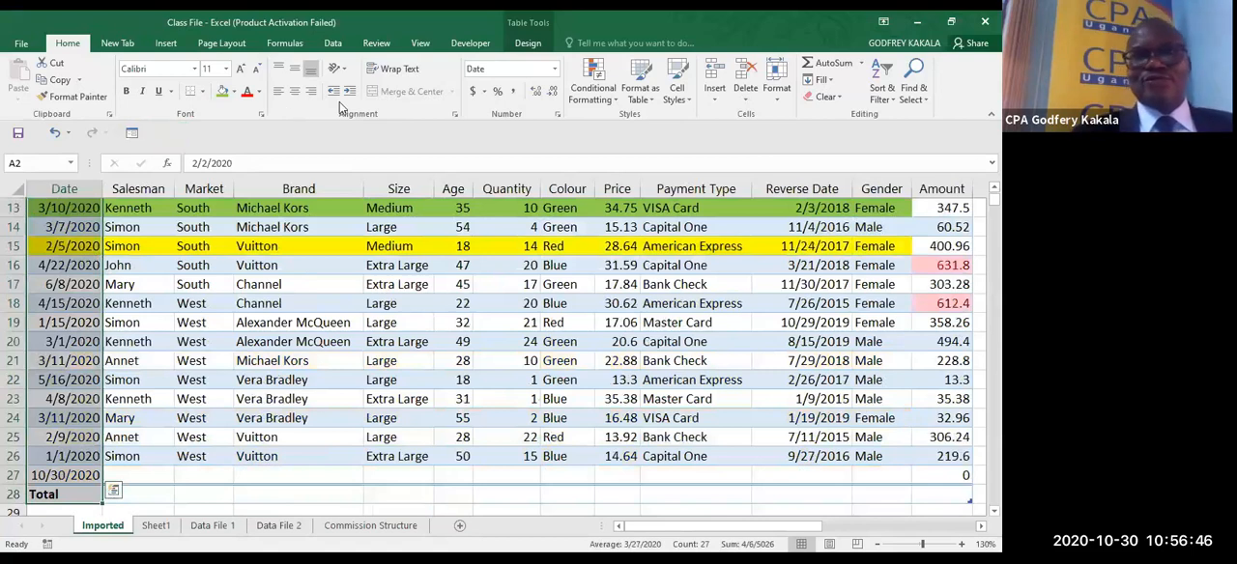
pyautogui.click(592, 85)
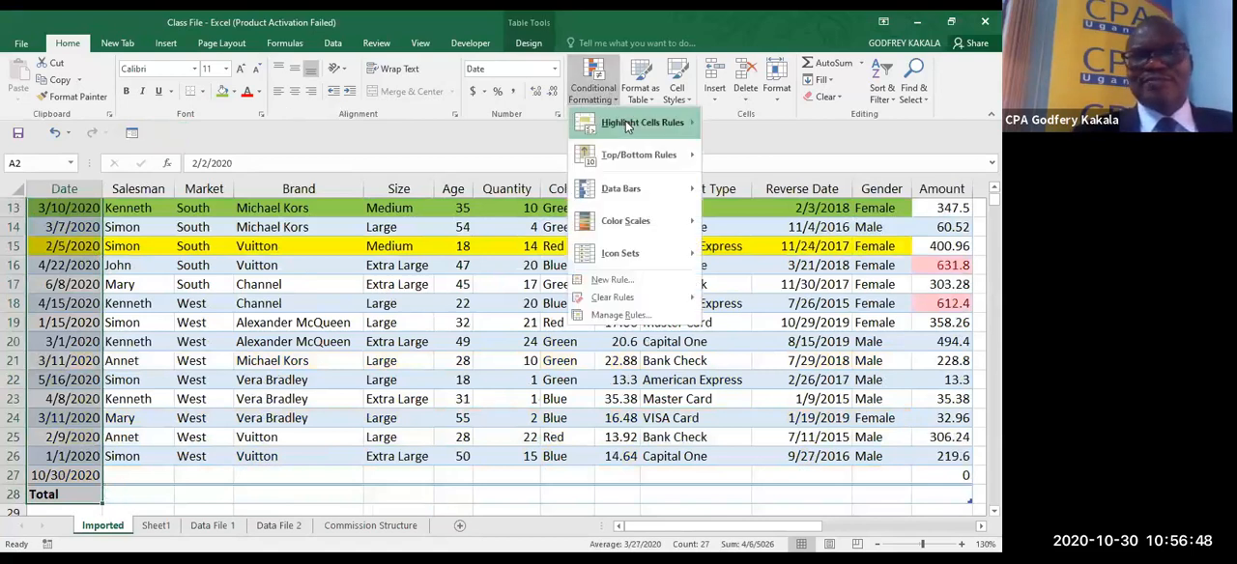
pyautogui.click(629, 128)
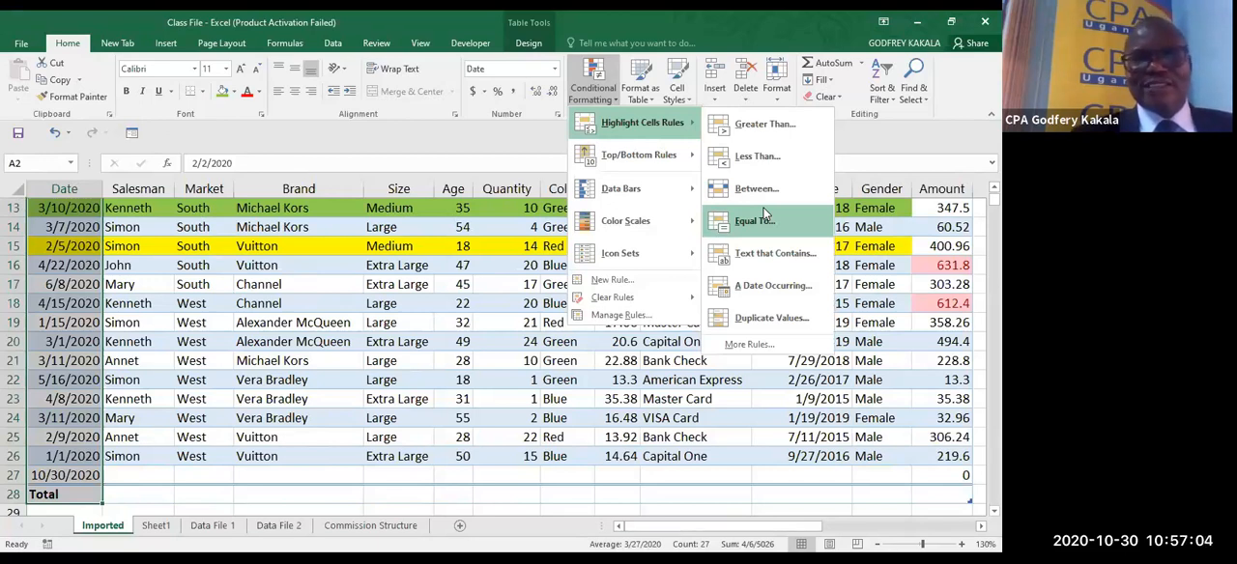
pyautogui.click(773, 286)
pyautogui.click(501, 274)
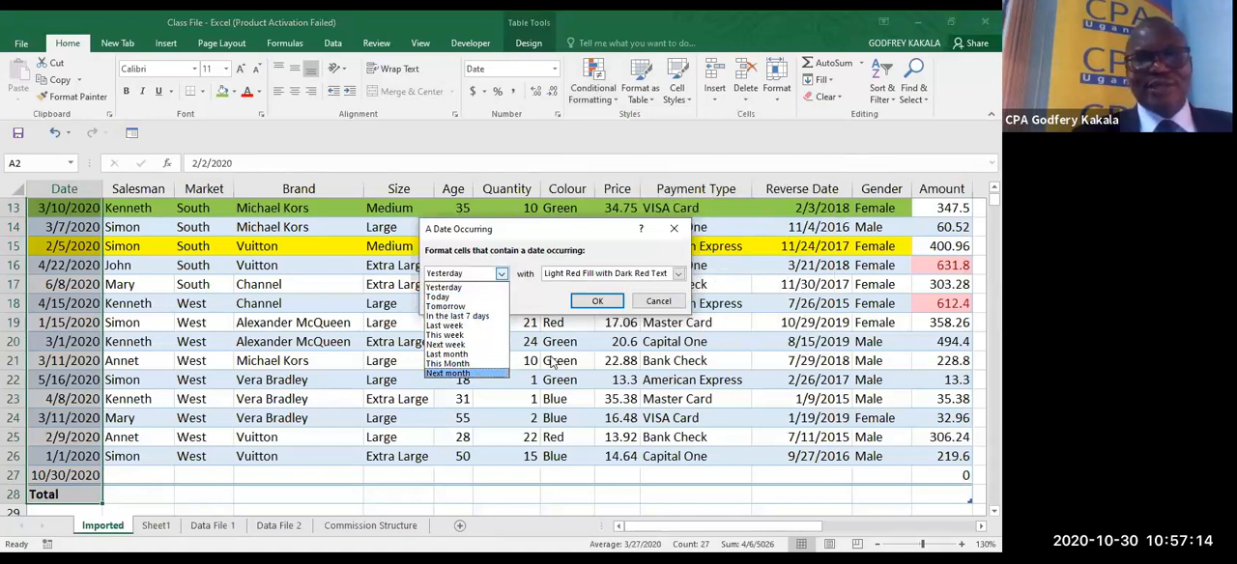
pyautogui.click(673, 229)
pyautogui.click(673, 229)
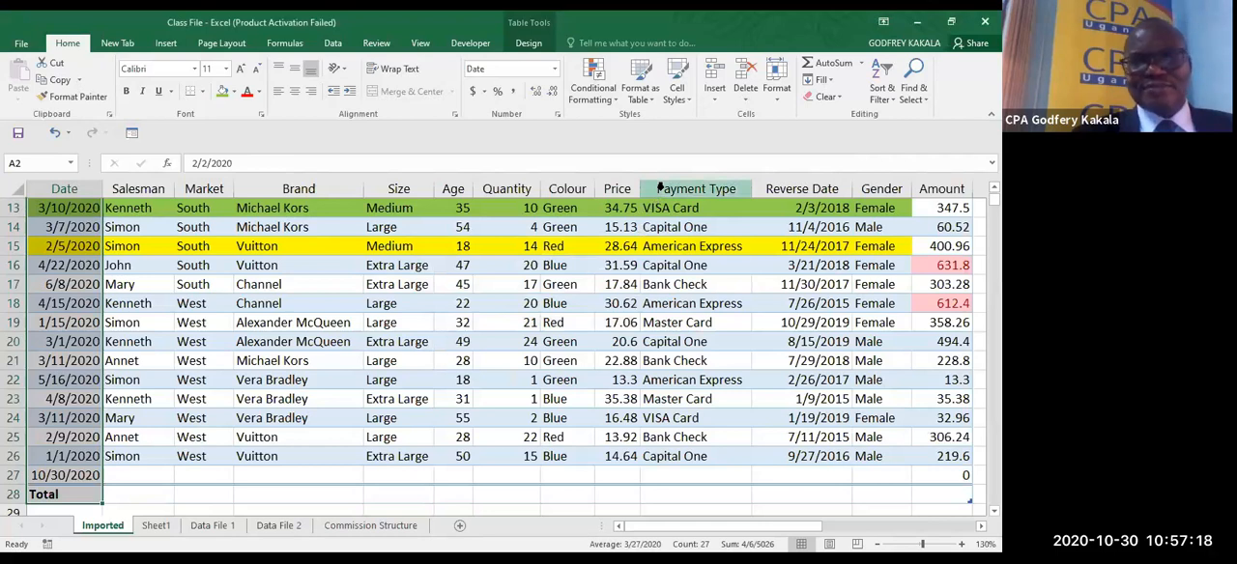
# - Highlight the Payment Type cells that contain the text "Check" using Light Red Fill with Dark Red Text
pyautogui.click(660, 189)
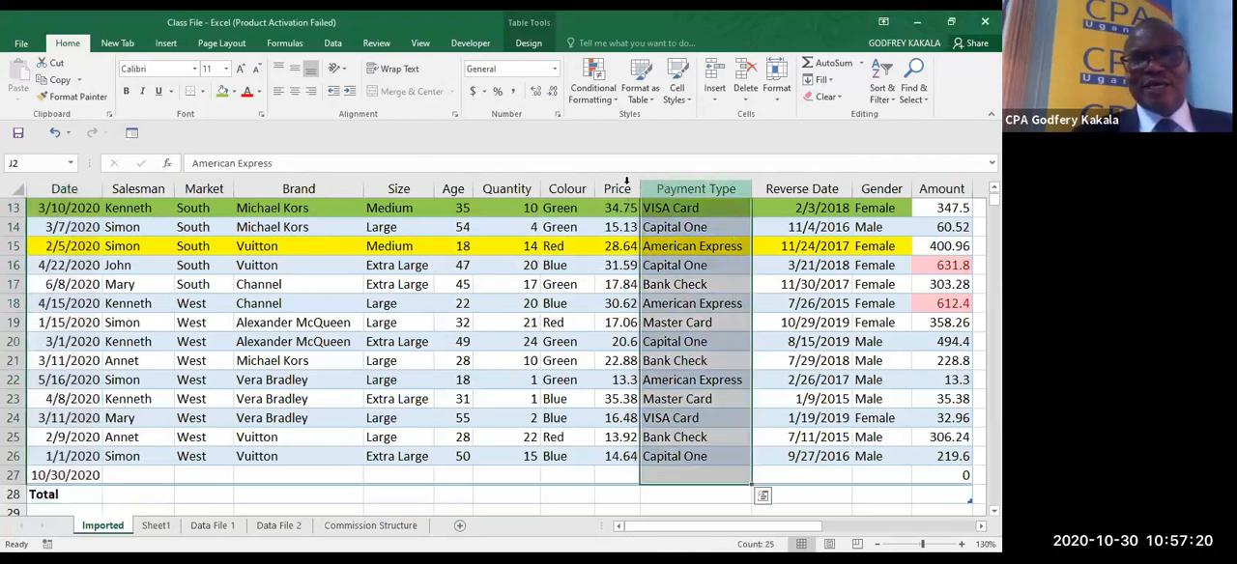
pyautogui.click(606, 97)
pyautogui.moveTo(624, 120)
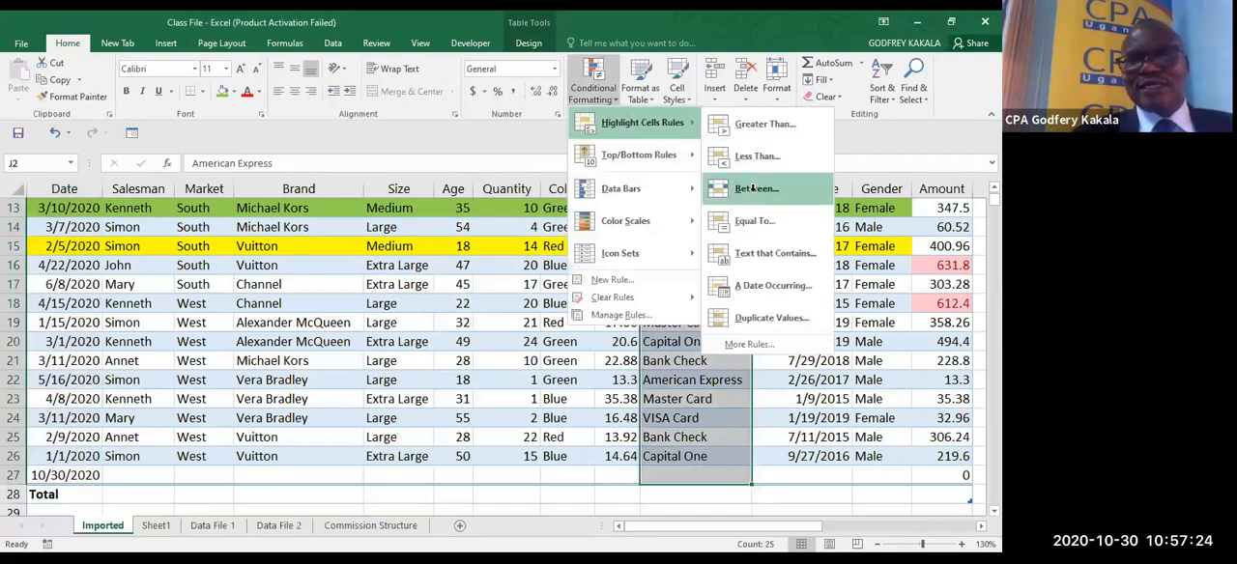
pyautogui.click(767, 253)
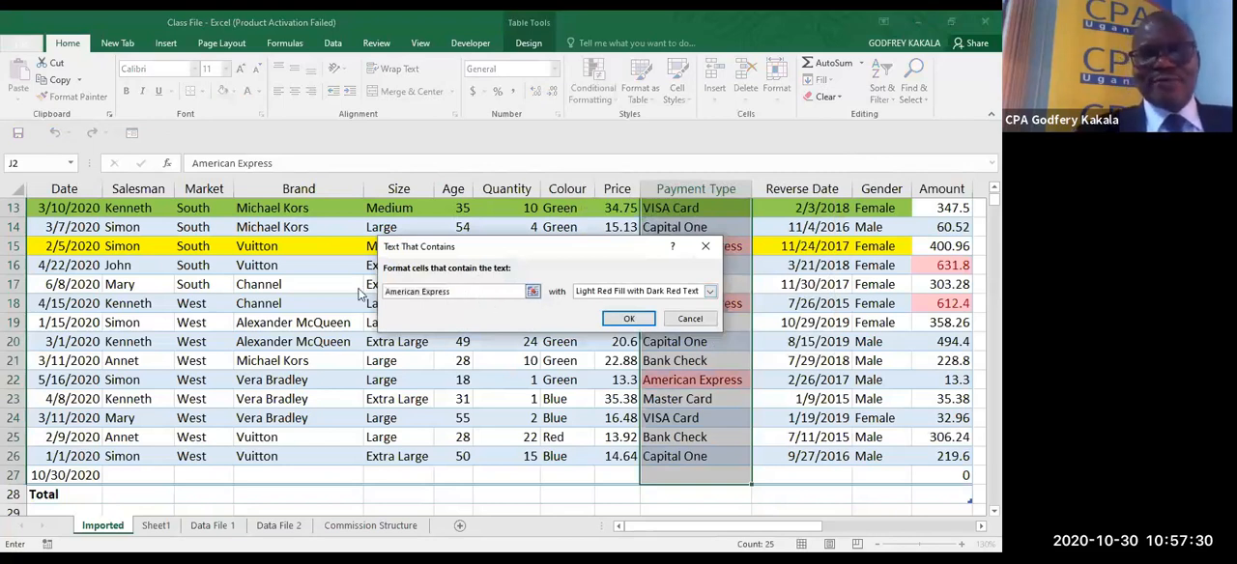
pyautogui.click(534, 291)
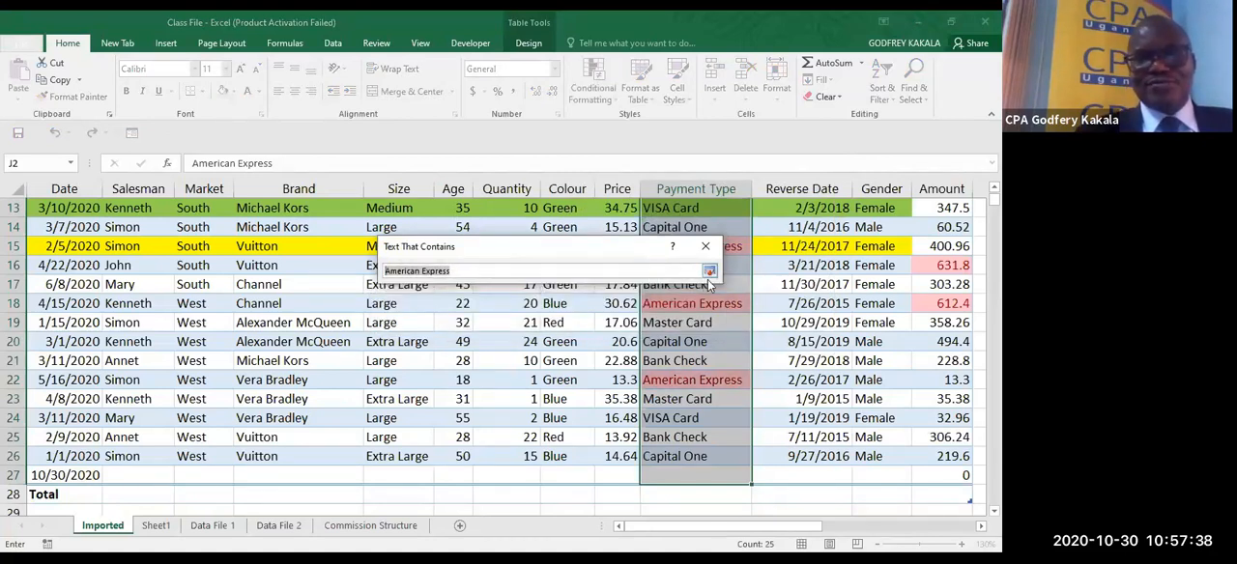
pyautogui.write('c')
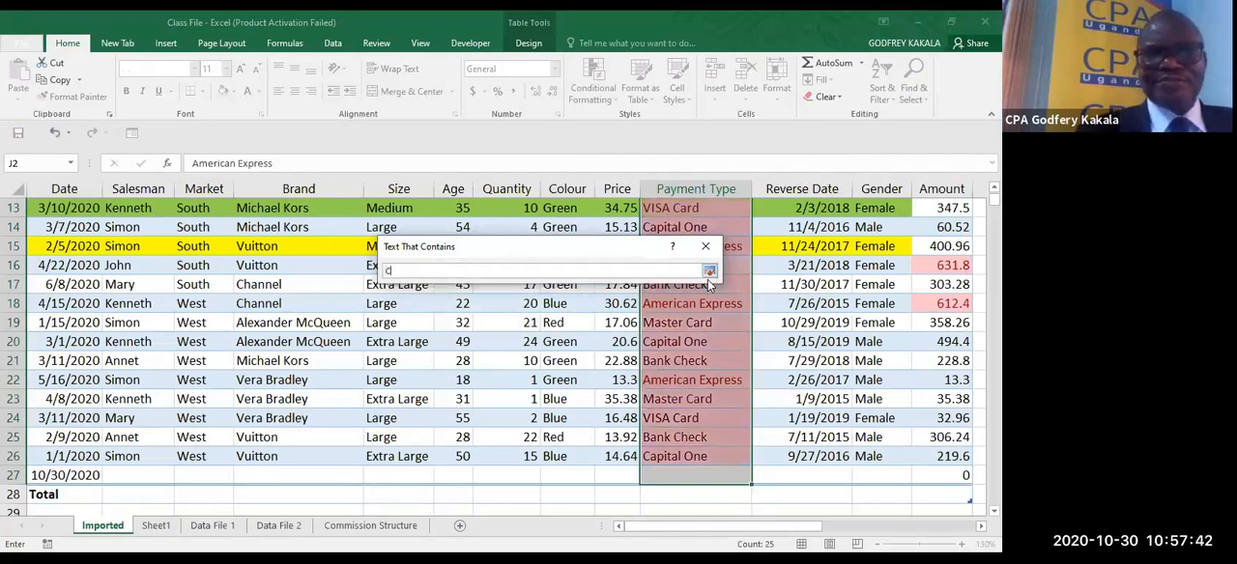
pyautogui.write('a')
pyautogui.write('eck')
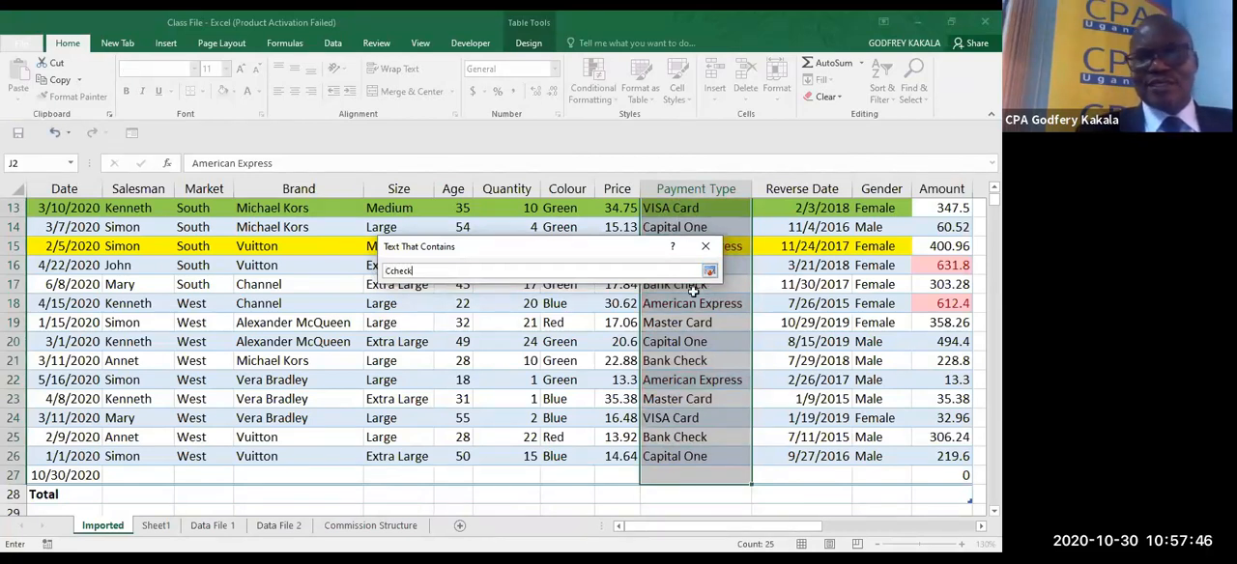
pyautogui.click(709, 273)
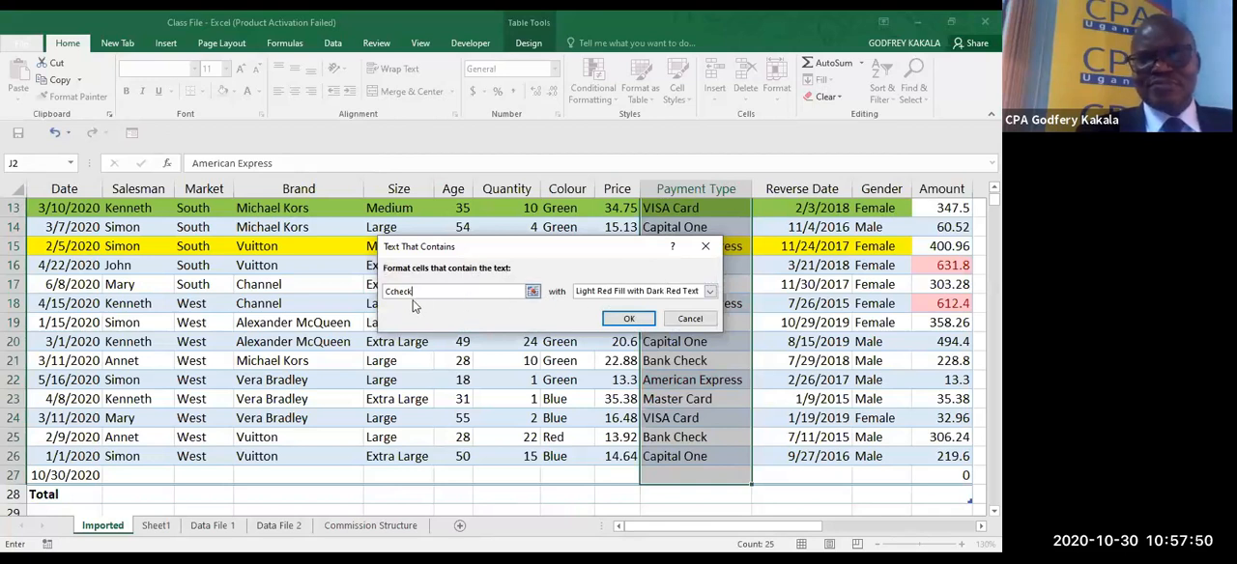
pyautogui.press('BackSpace')
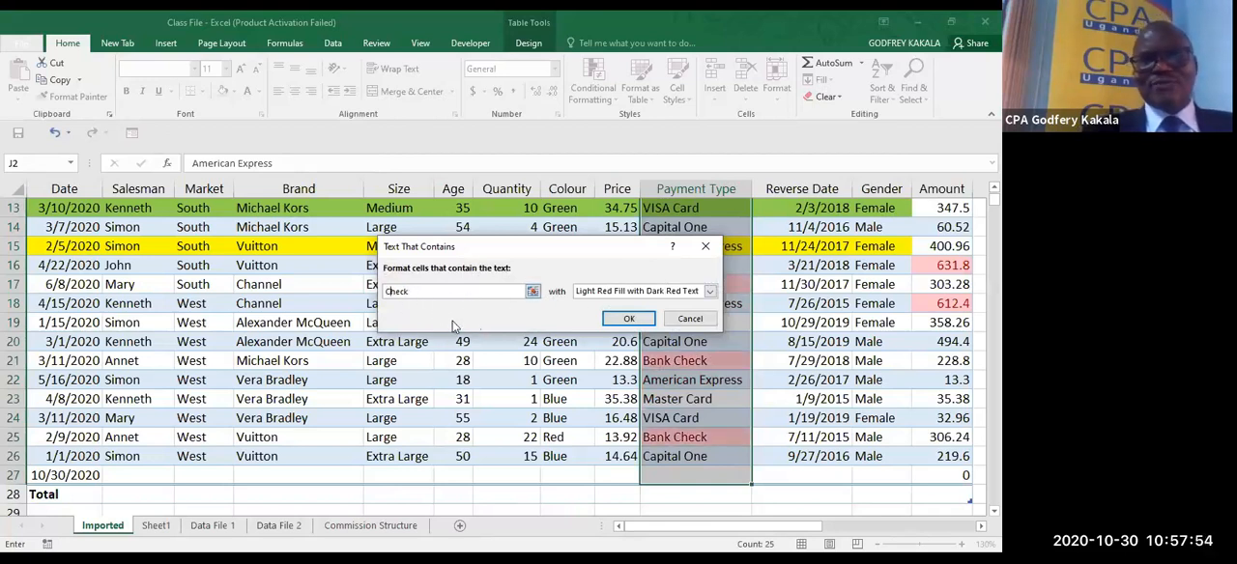
pyautogui.click(619, 323)
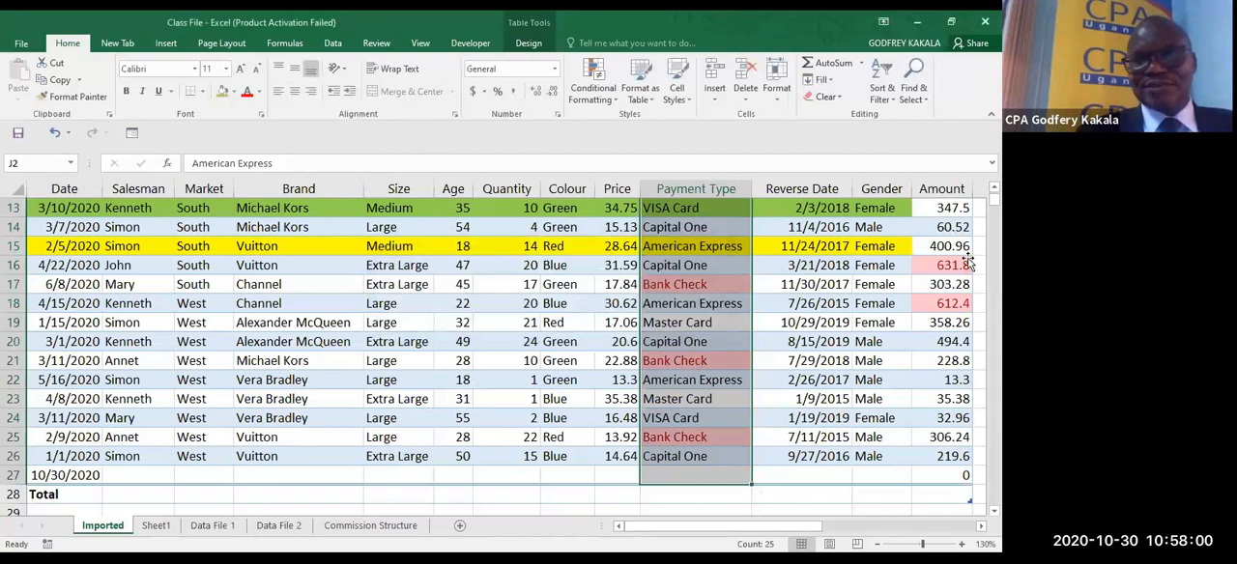
# - Turn on the table's filter buttons and filter the Payment Type column by the light red cell colour
pyautogui.scroll(1, 968, 263)
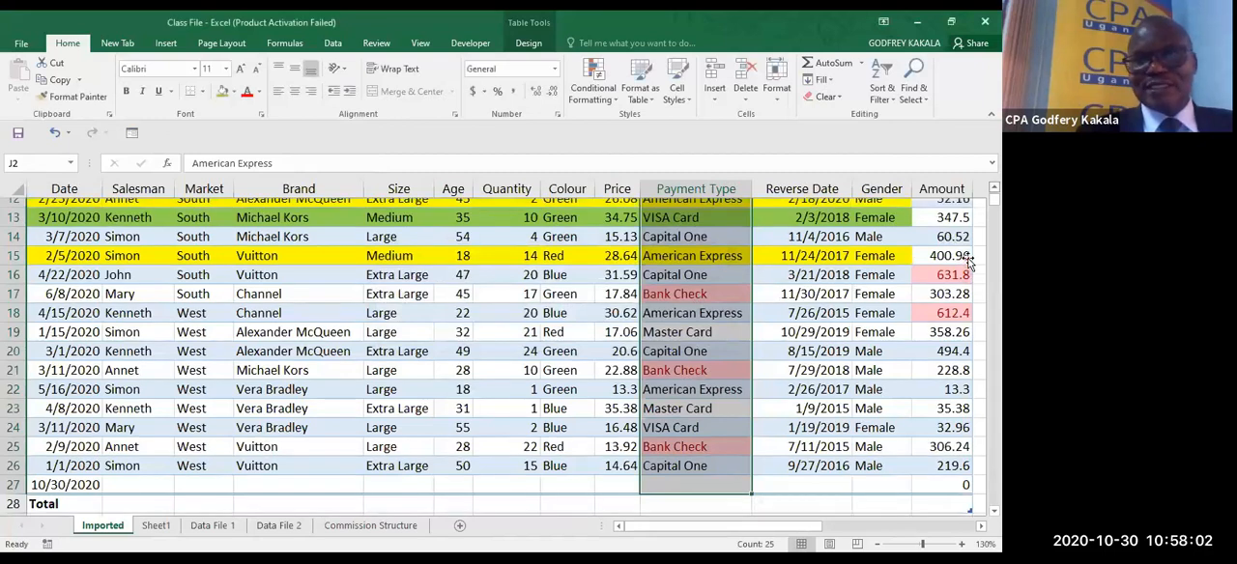
pyautogui.scroll(4, 782, 259)
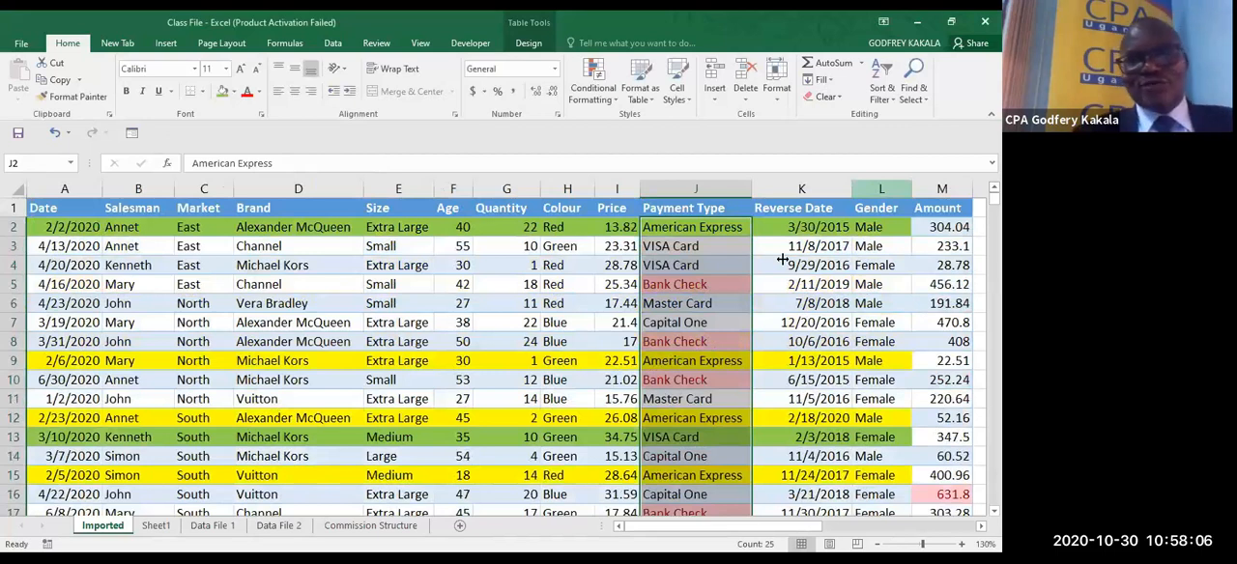
pyautogui.click(719, 230)
pyautogui.hotkey('ctrl', 'shift', 'l')
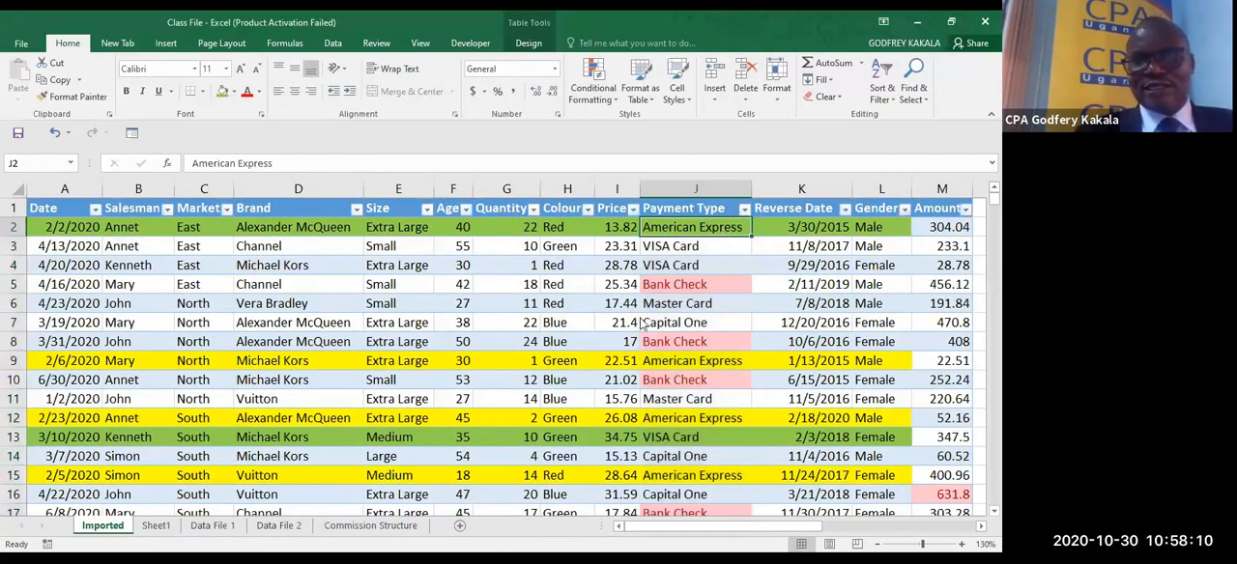
pyautogui.click(744, 210)
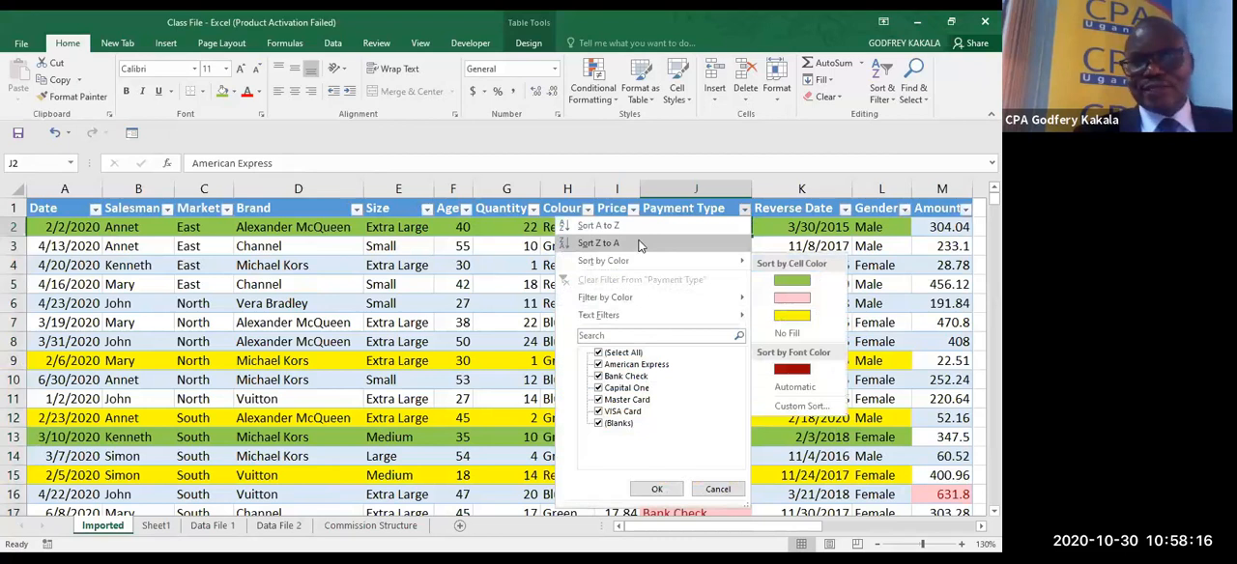
pyautogui.moveTo(618, 296)
pyautogui.click(775, 337)
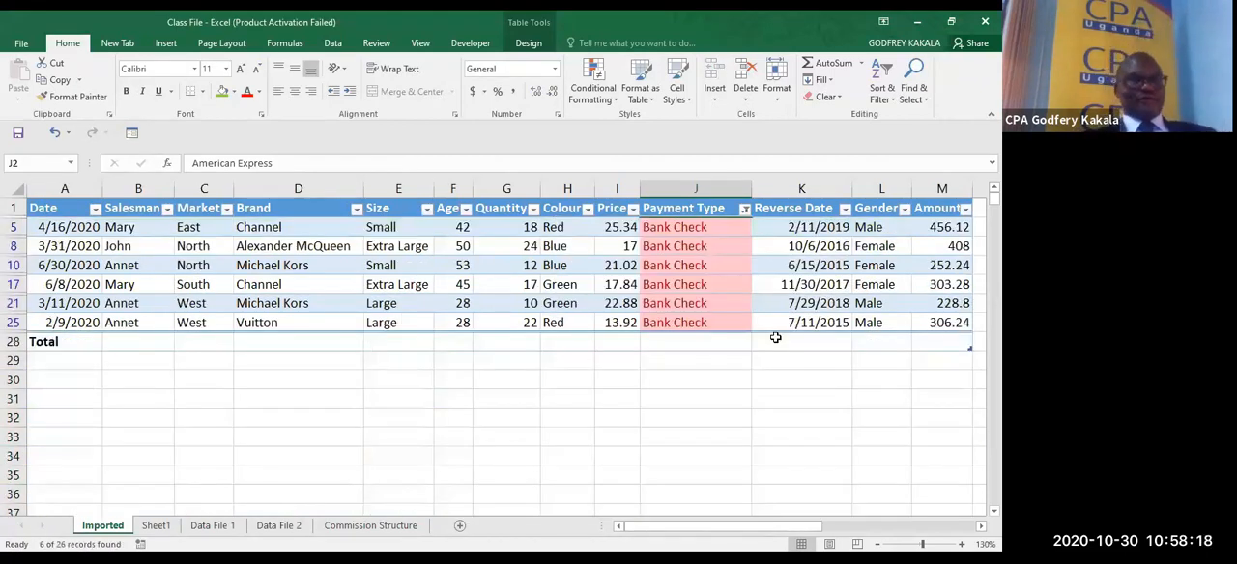
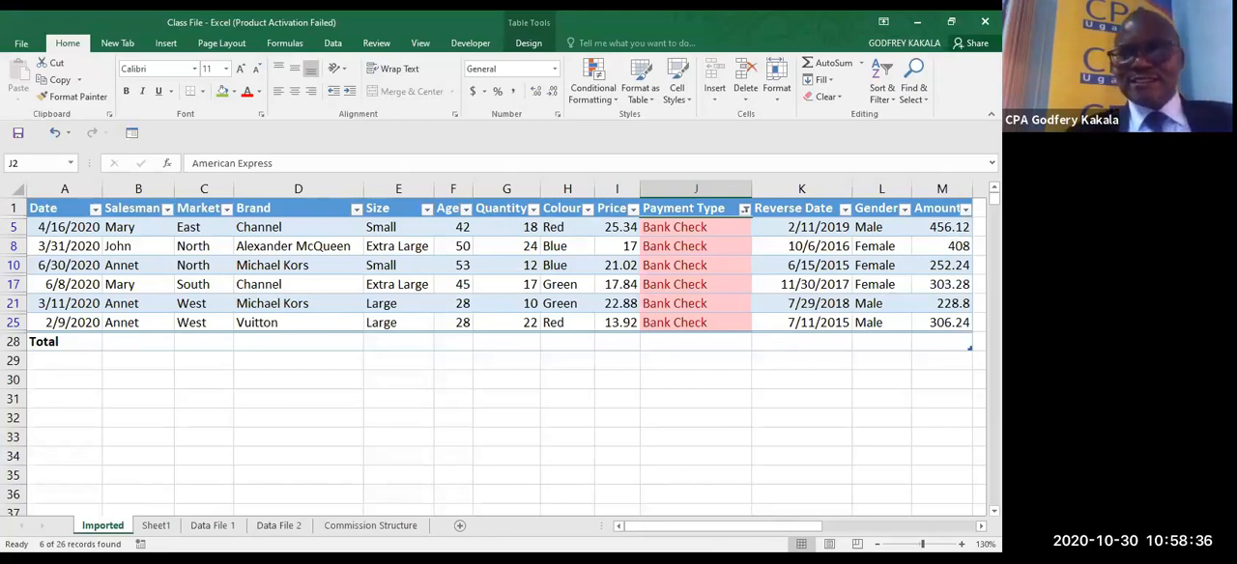
# - Clear the colour filter from the Payment Type column by turning off the table's filter buttons, and select cell N2 beside the table
pyautogui.click(738, 250)
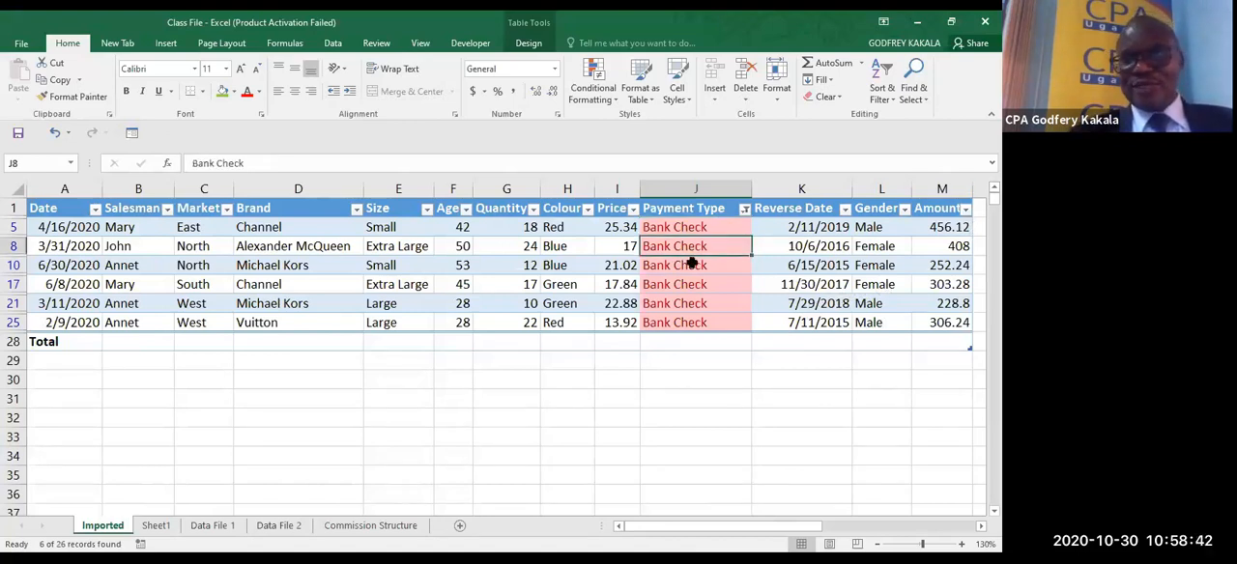
pyautogui.hotkey('ctrl', 'shift', 'l')
pyautogui.click(973, 527)
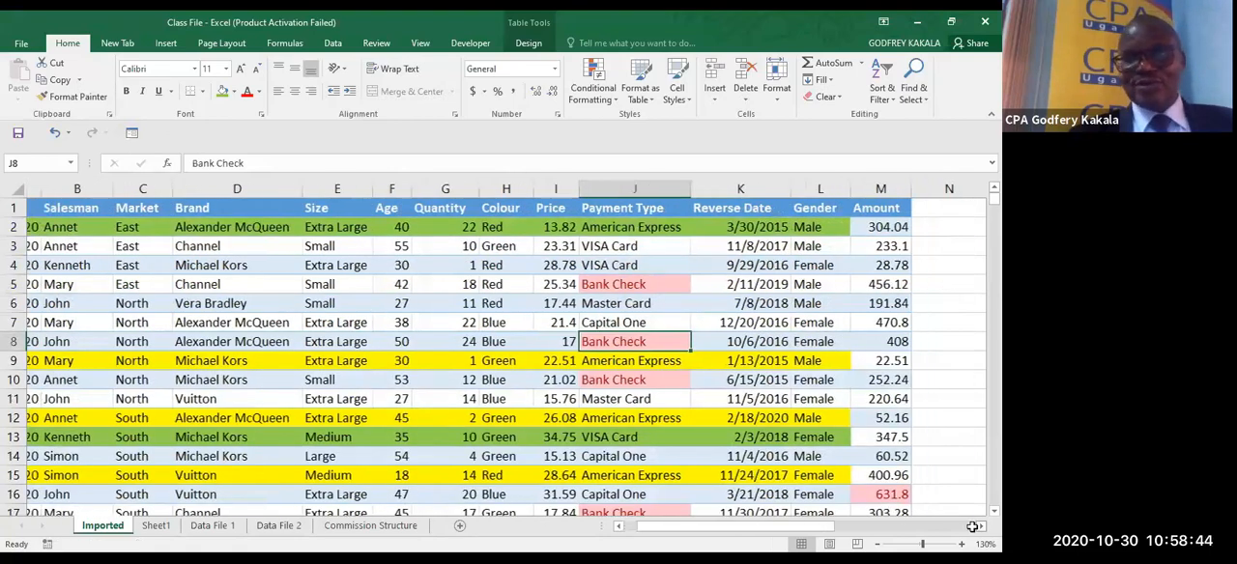
pyautogui.click(972, 526)
pyautogui.click(972, 526)
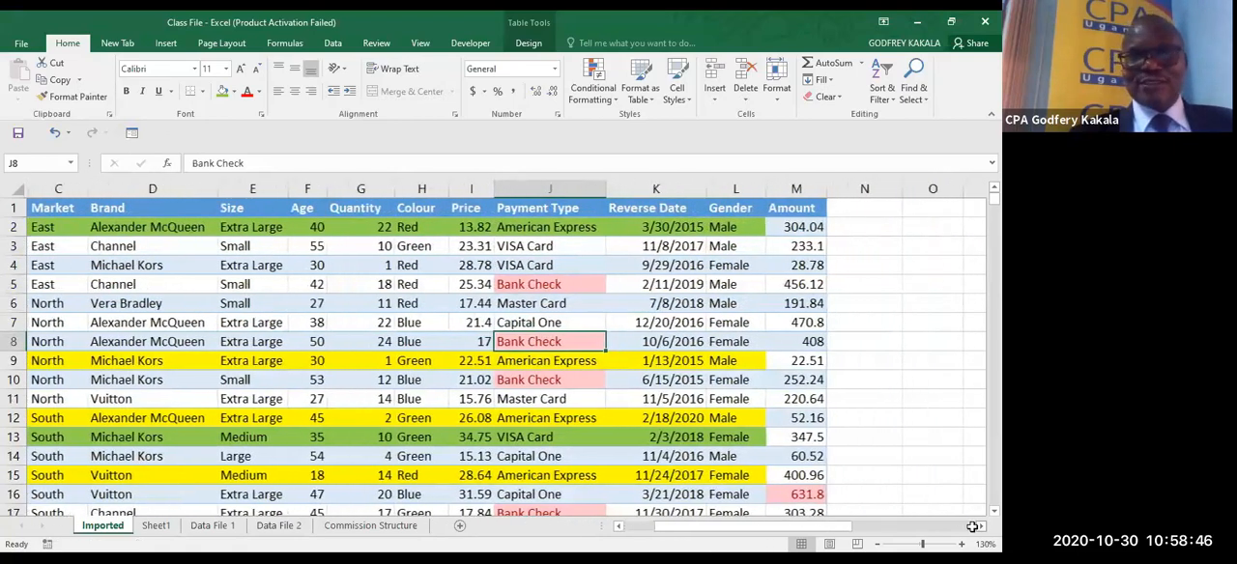
pyautogui.click(838, 228)
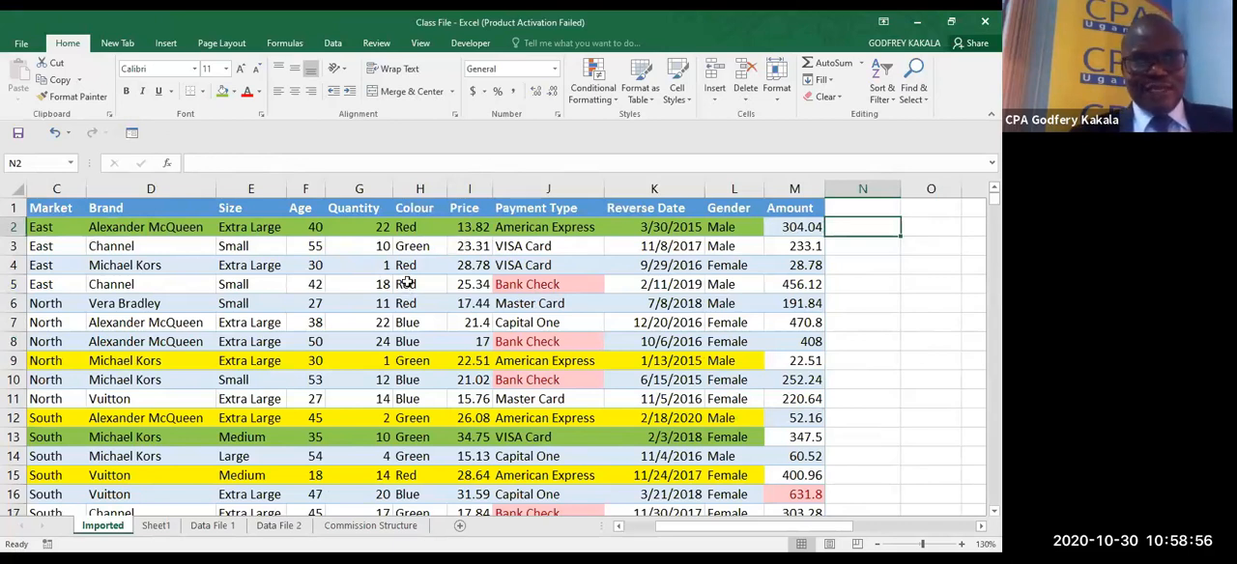
# - Turn the table's filter buttons back on and select the Colour column's entries in H2:H20
pyautogui.click(425, 245)
pyautogui.hotkey('ctrl', 'shift', 'l')
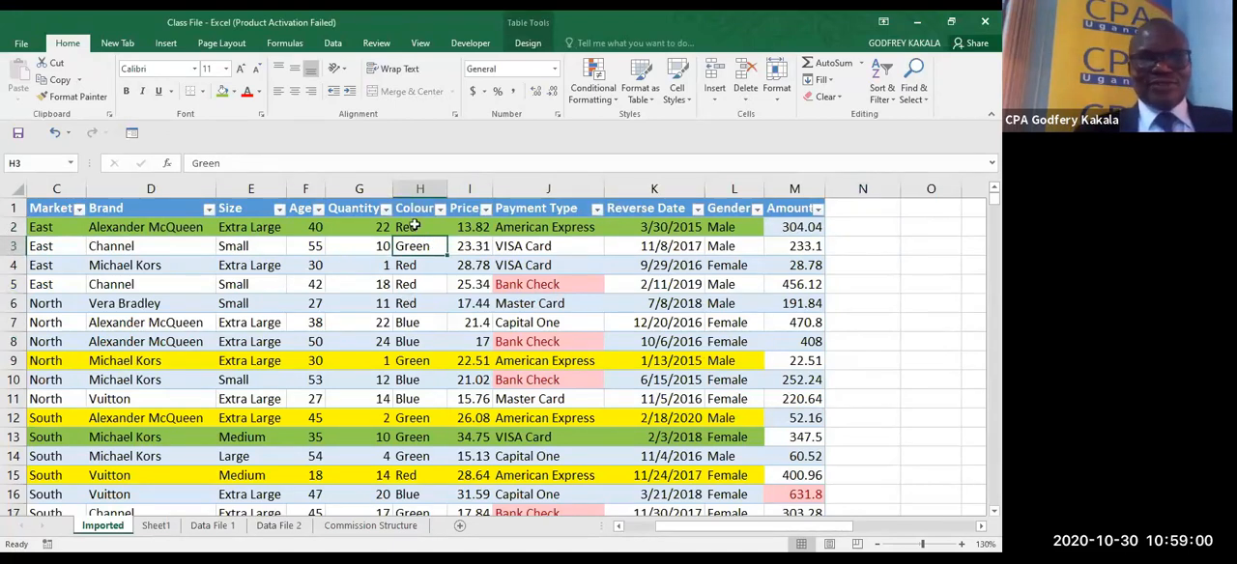
pyautogui.moveTo(413, 226); pyautogui.dragTo(425, 479)
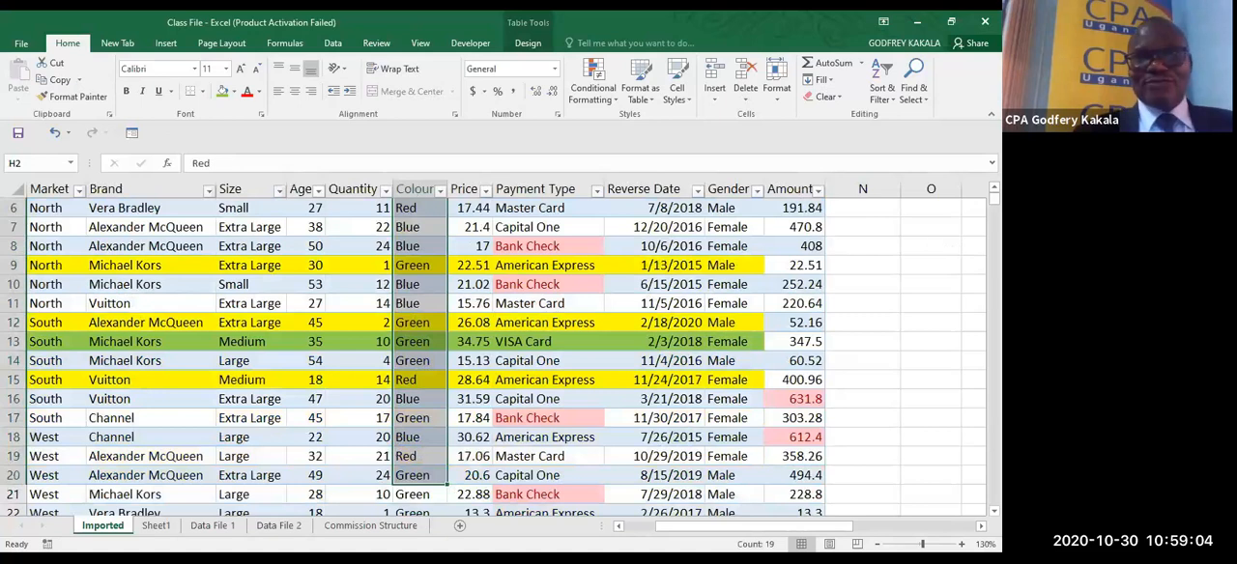
pyautogui.scroll(2, 493, 357)
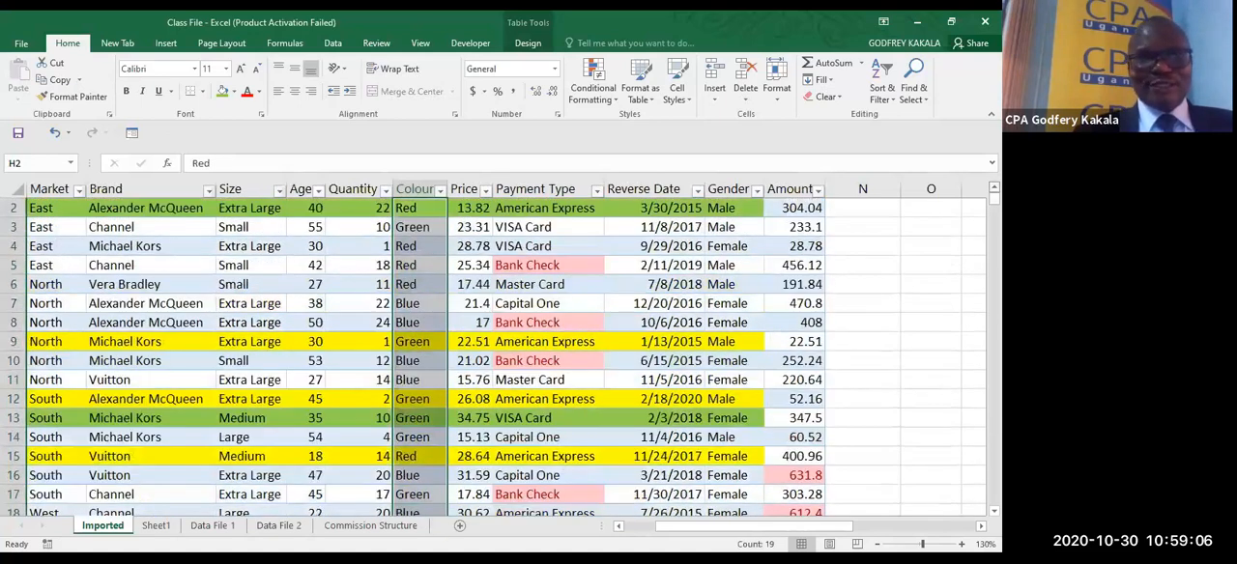
pyautogui.scroll(1, 454, 290)
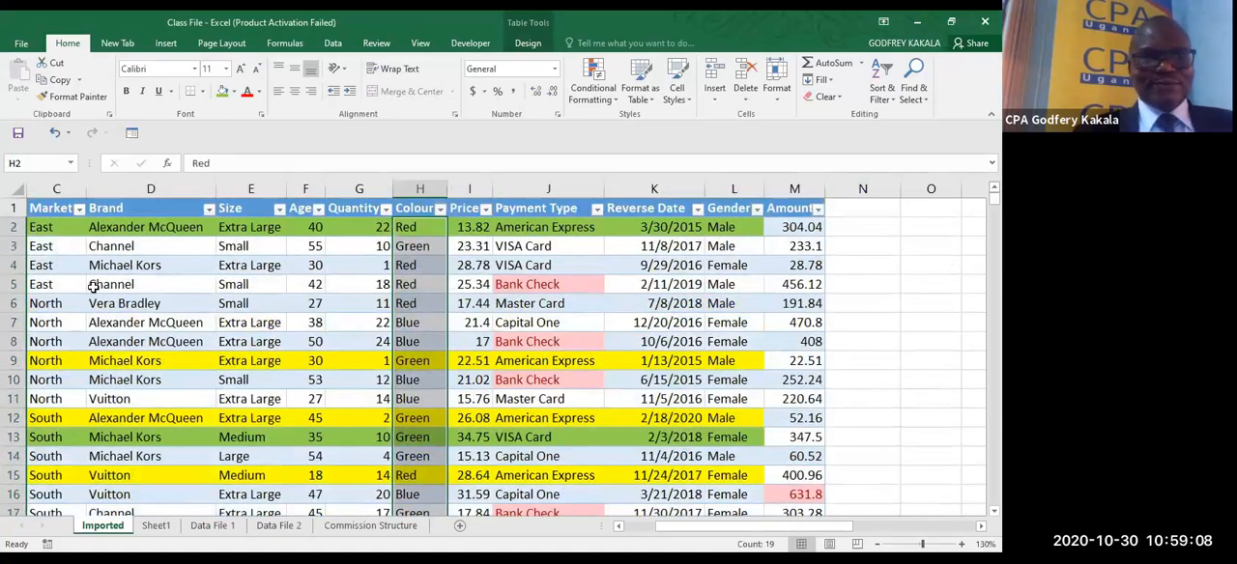
# - Fill the table cells C3:M3 with a dark orange colour
pyautogui.moveTo(37, 246); pyautogui.dragTo(766, 246)
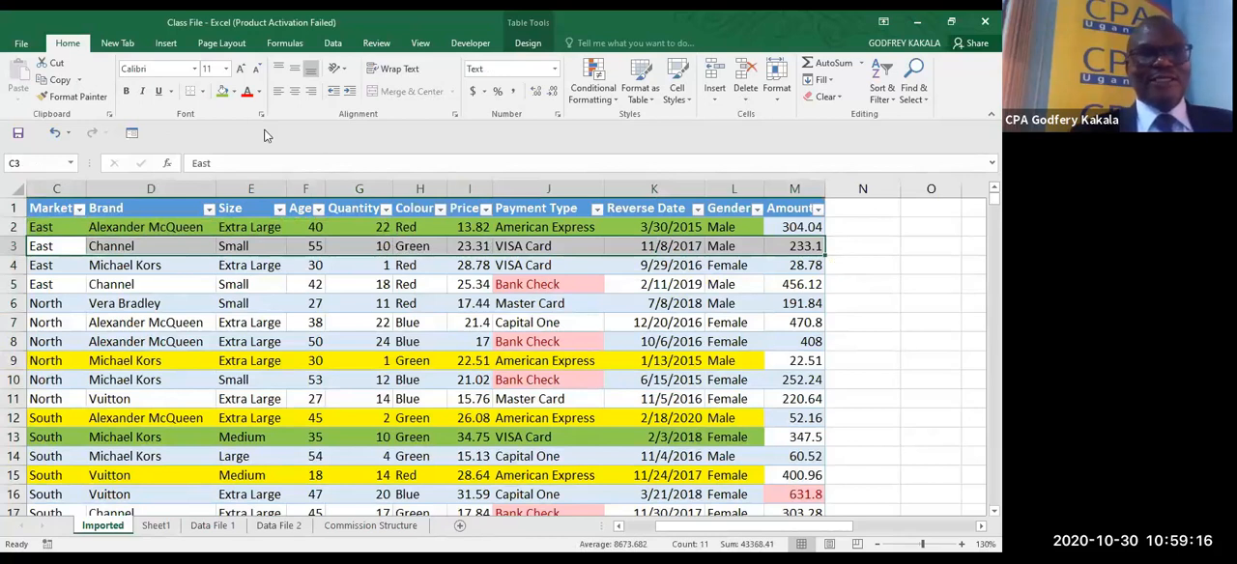
pyautogui.click(233, 91)
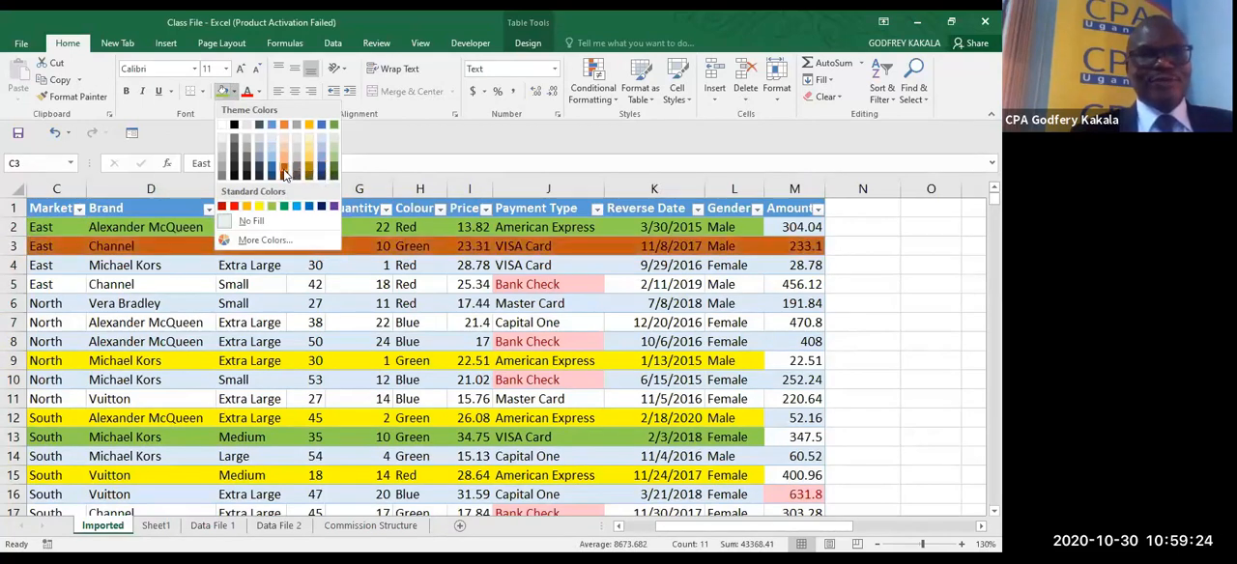
pyautogui.click(285, 172)
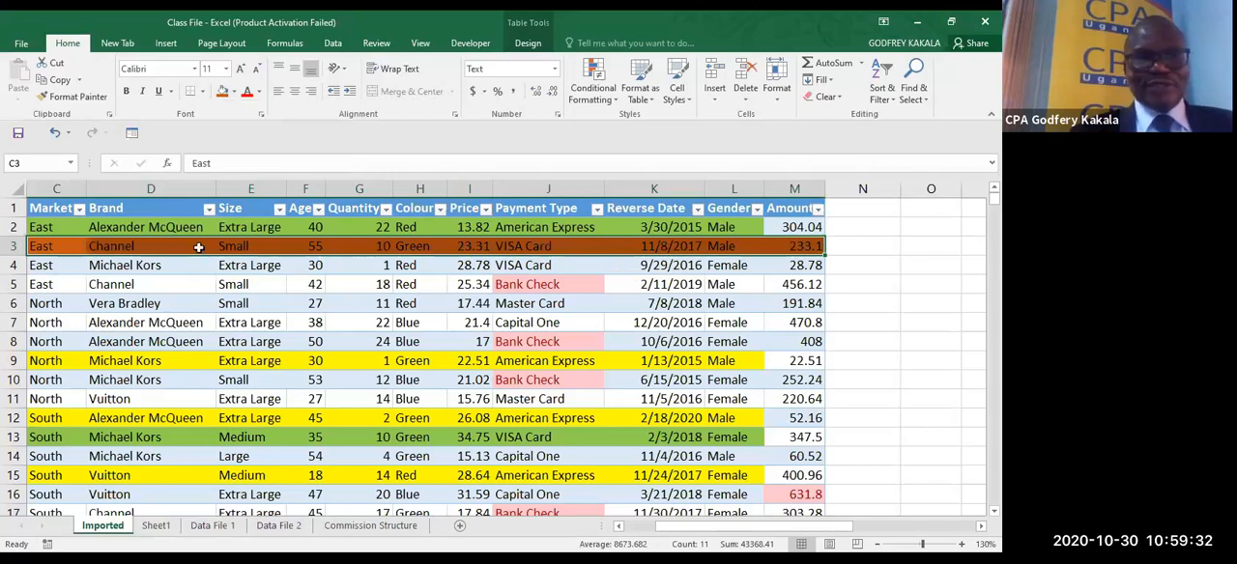
# - Clear all formats, including fills and conditional formatting, from the table cells C2:M22 while keeping their contents
pyautogui.moveTo(54, 230); pyautogui.dragTo(810, 518)
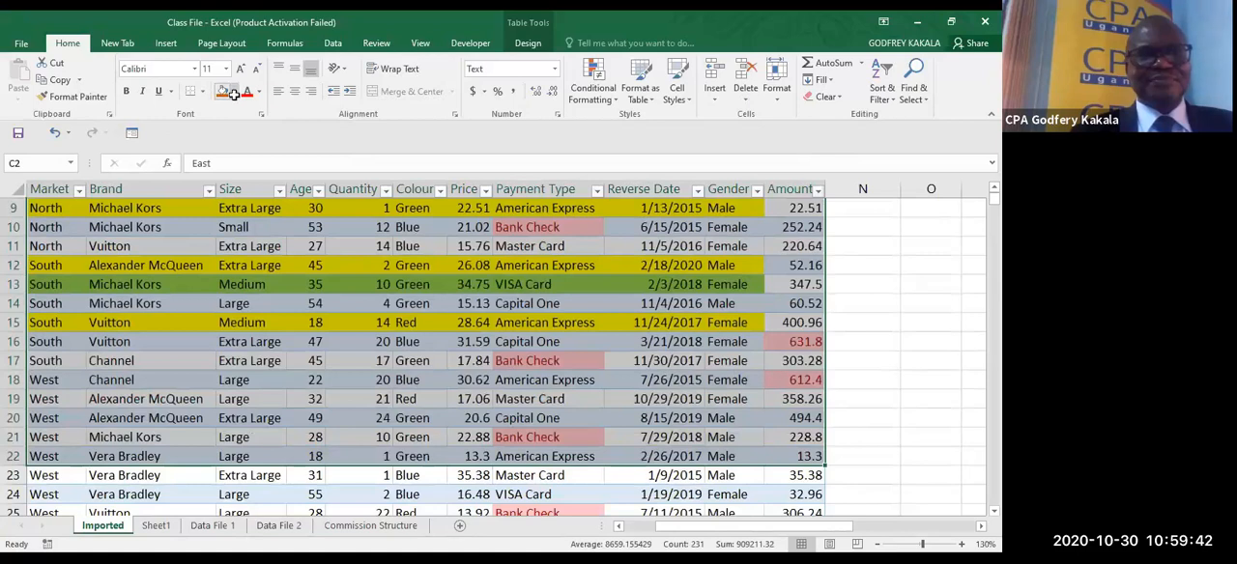
pyautogui.click(234, 93)
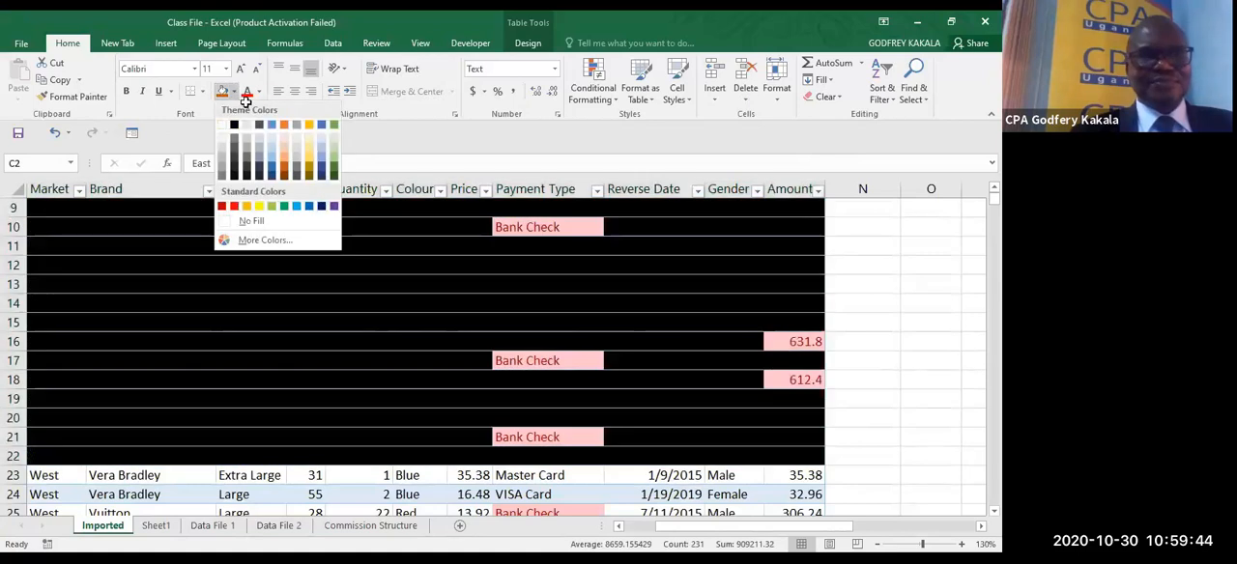
pyautogui.click(841, 96)
pyautogui.click(837, 96)
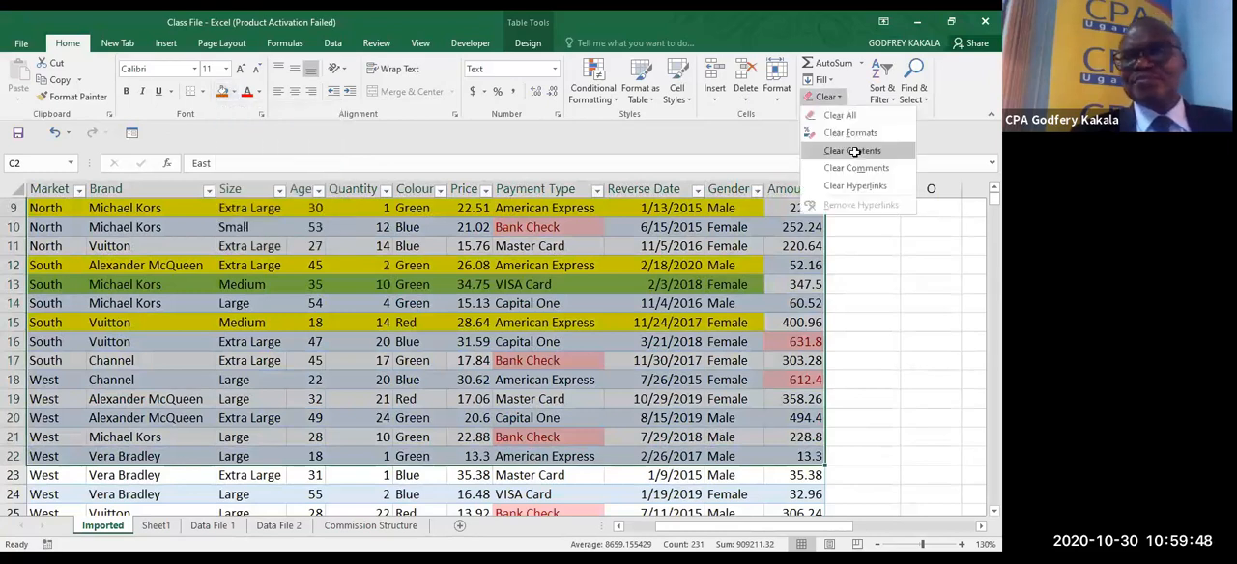
pyautogui.click(855, 134)
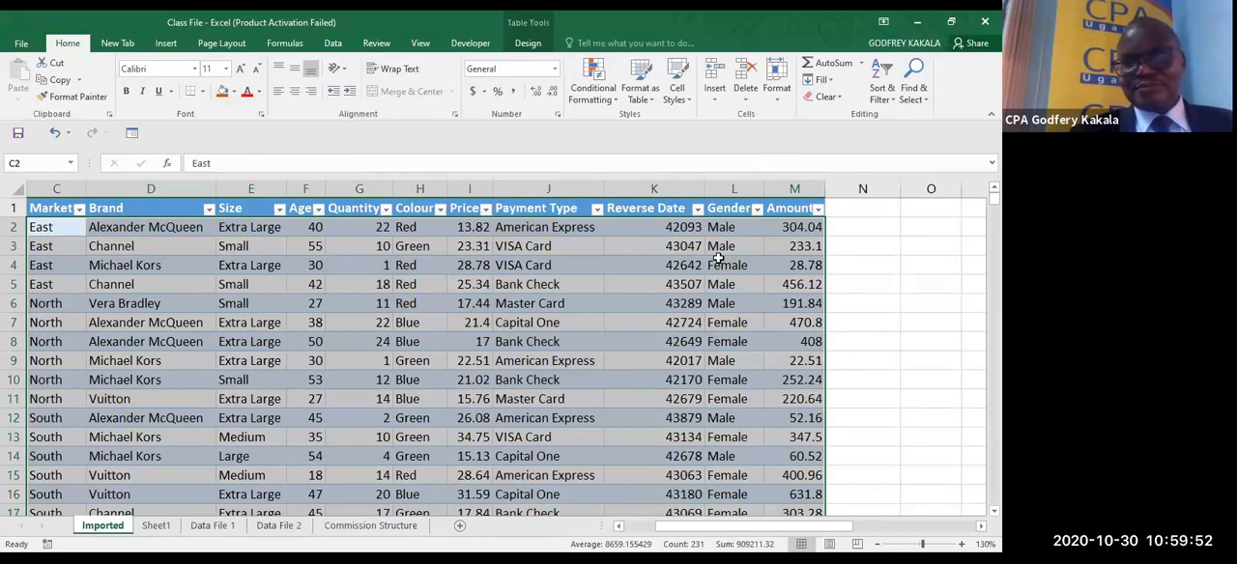
pyautogui.hotkey('ctrl', 'z')
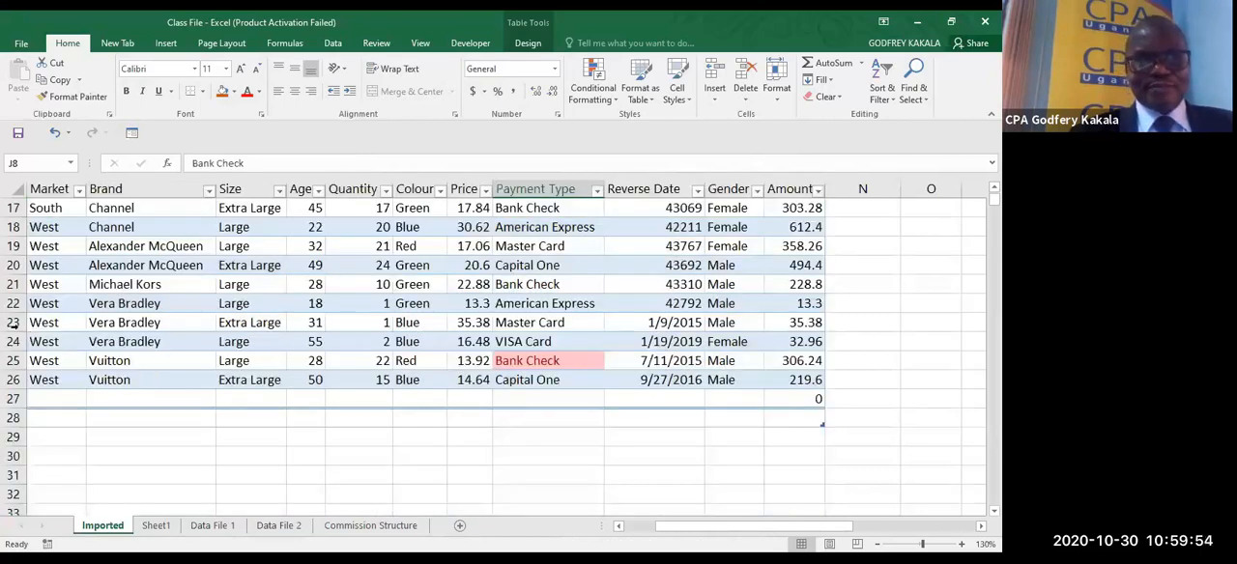
# - Clear the formats from the table's remaining rows, 23 to 27
pyautogui.click(13, 322)
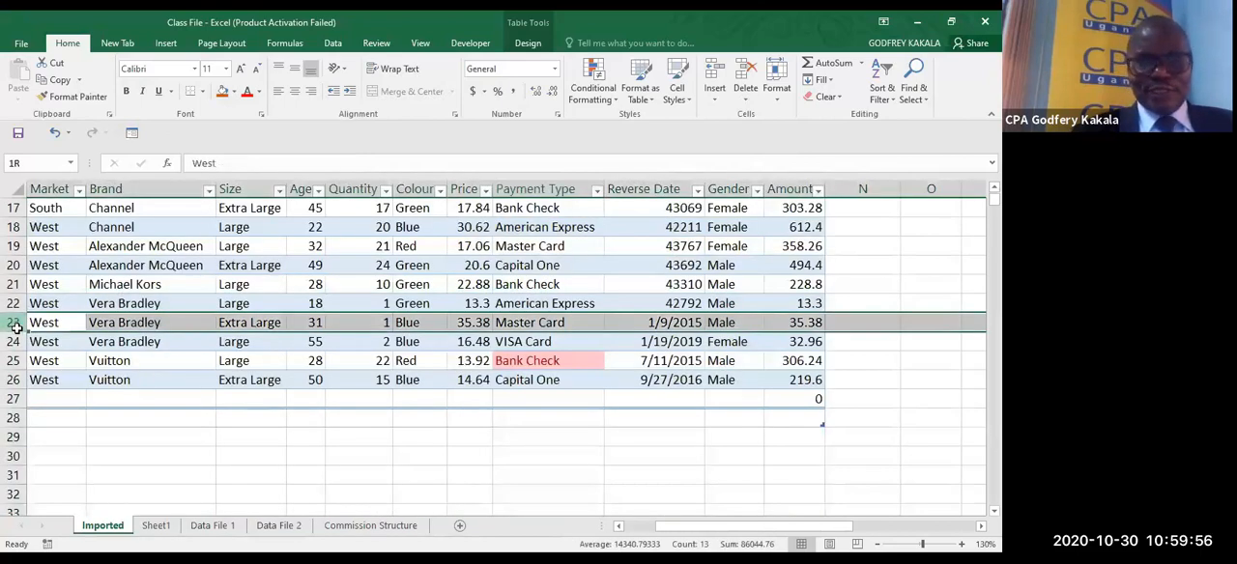
pyautogui.moveTo(16, 329); pyautogui.dragTo(59, 390)
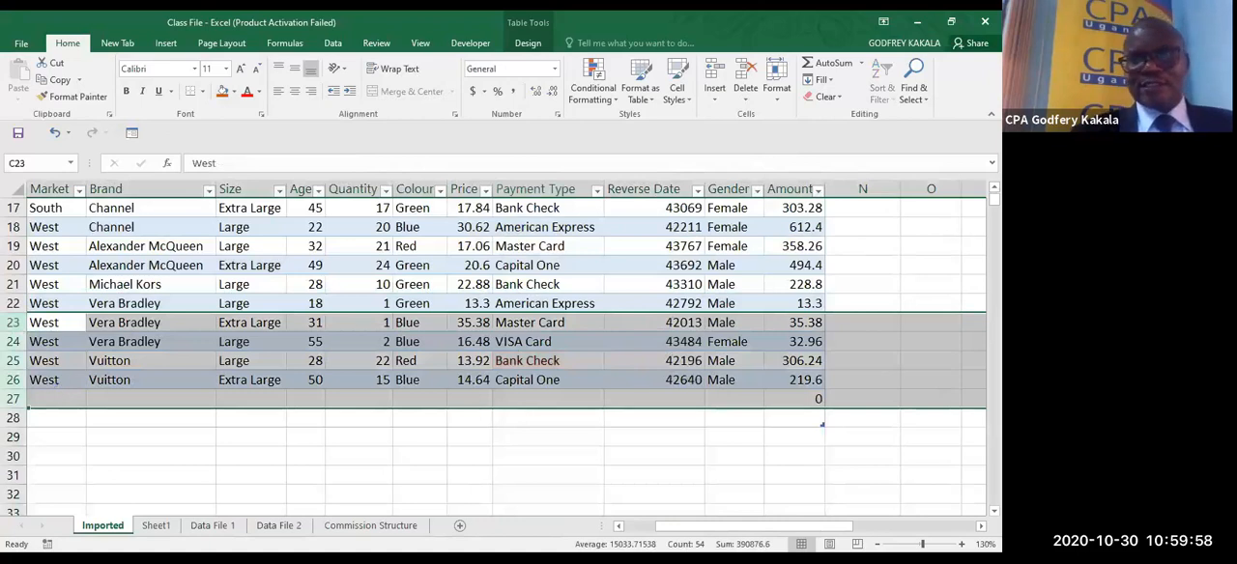
pyautogui.scroll(-5, 972, 216)
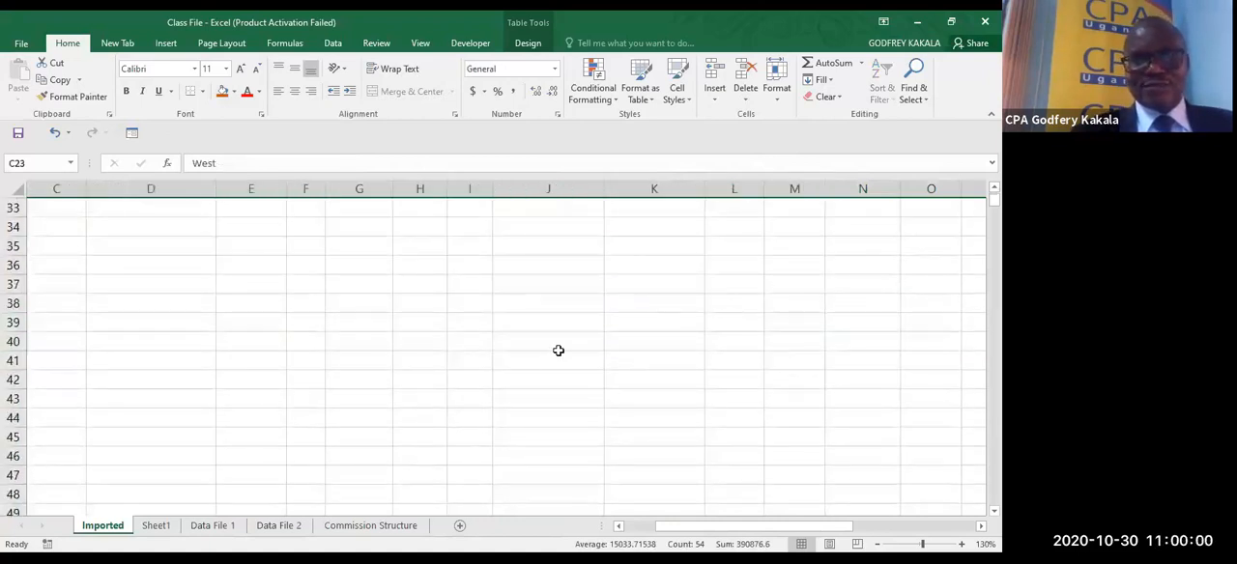
# - Start a new conditional formatting rule for the Colour cells H2:H26 that uses a formula to determine which cells to format
pyautogui.click(472, 362)
pyautogui.hotkey('ctrl', 'Up')
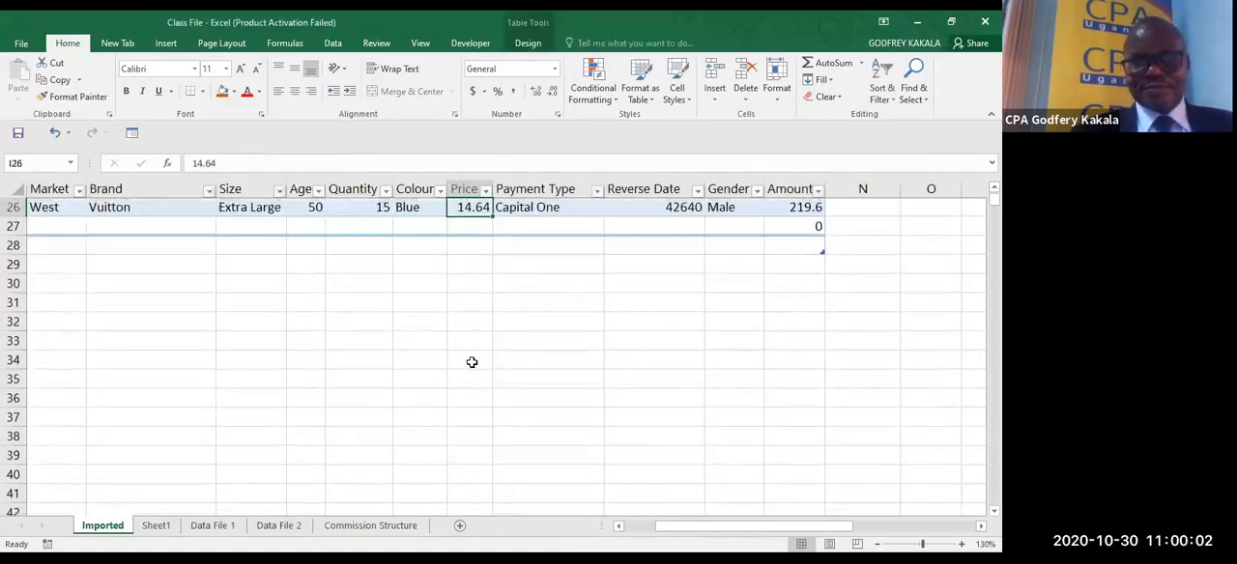
pyautogui.hotkey('ctrl', 'Up')
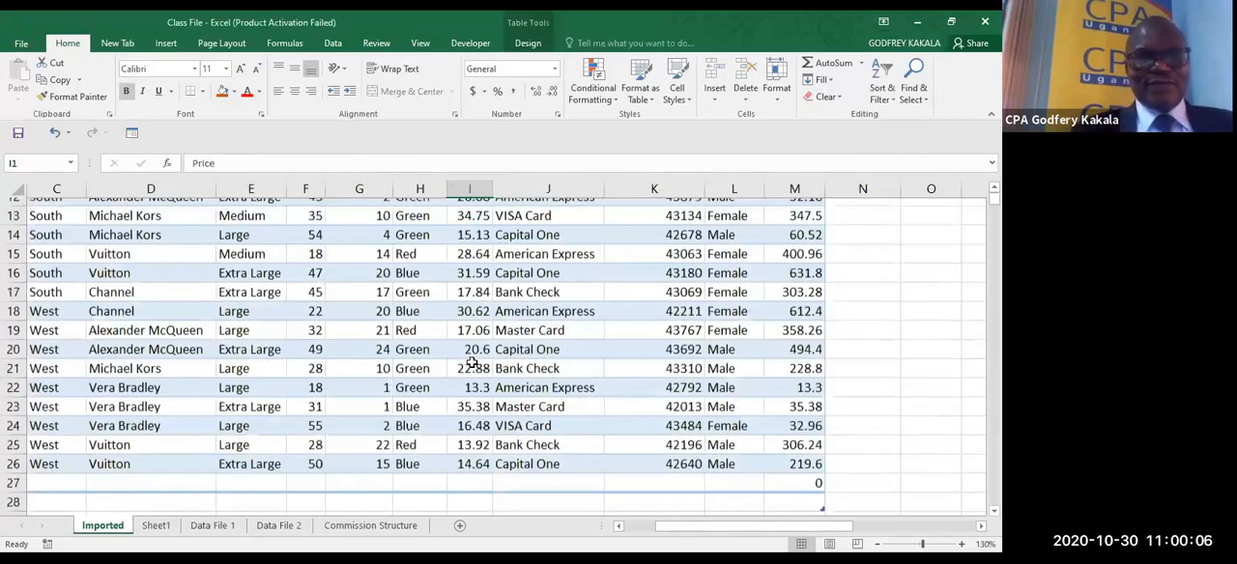
pyautogui.scroll(4, 472, 361)
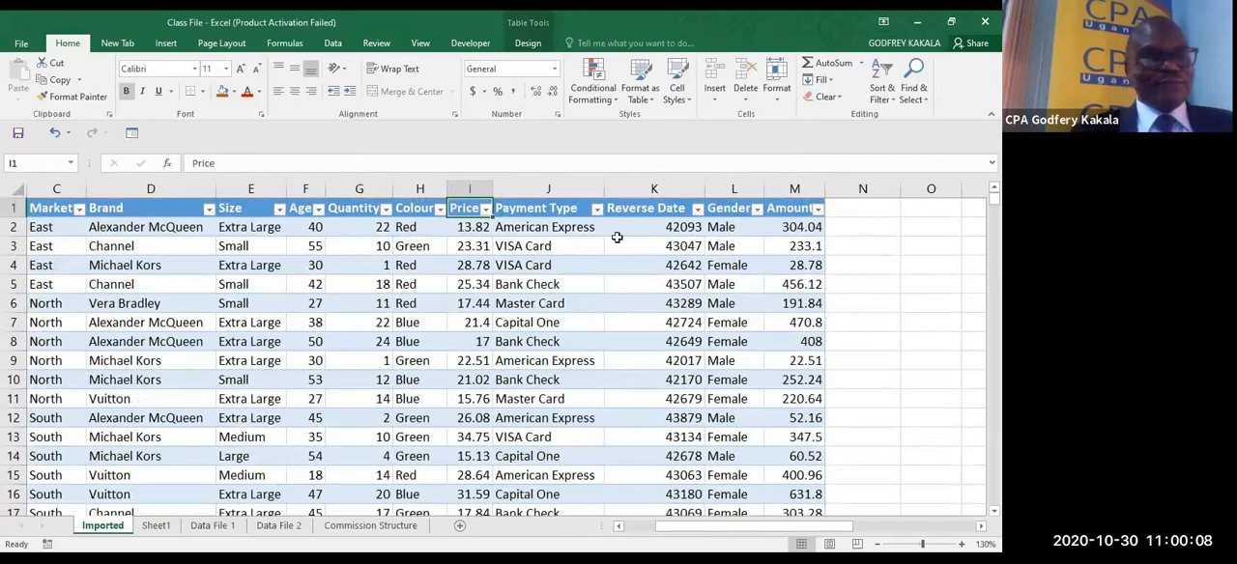
pyautogui.click(411, 220)
pyautogui.hotkey('ctrl', 'shift', 'Down')
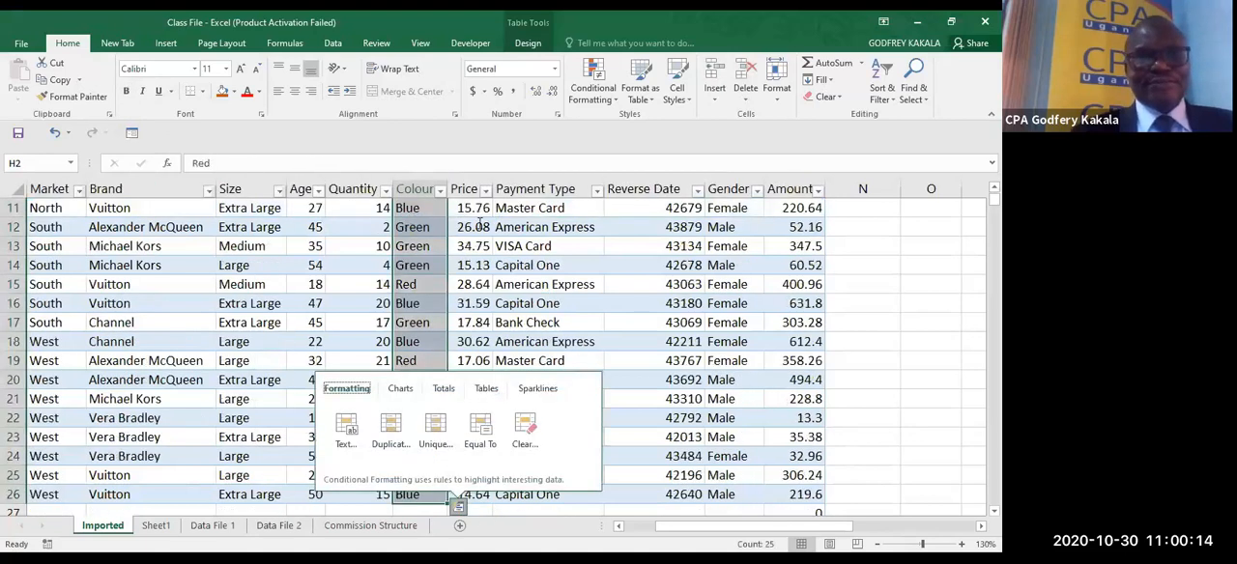
pyautogui.click(600, 97)
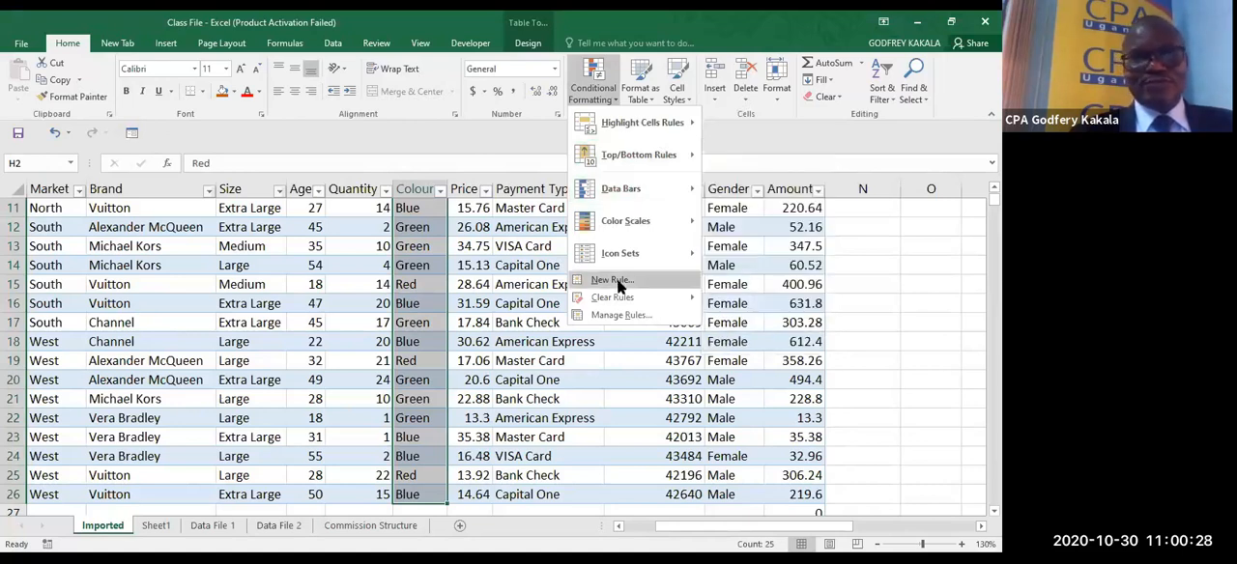
pyautogui.click(615, 280)
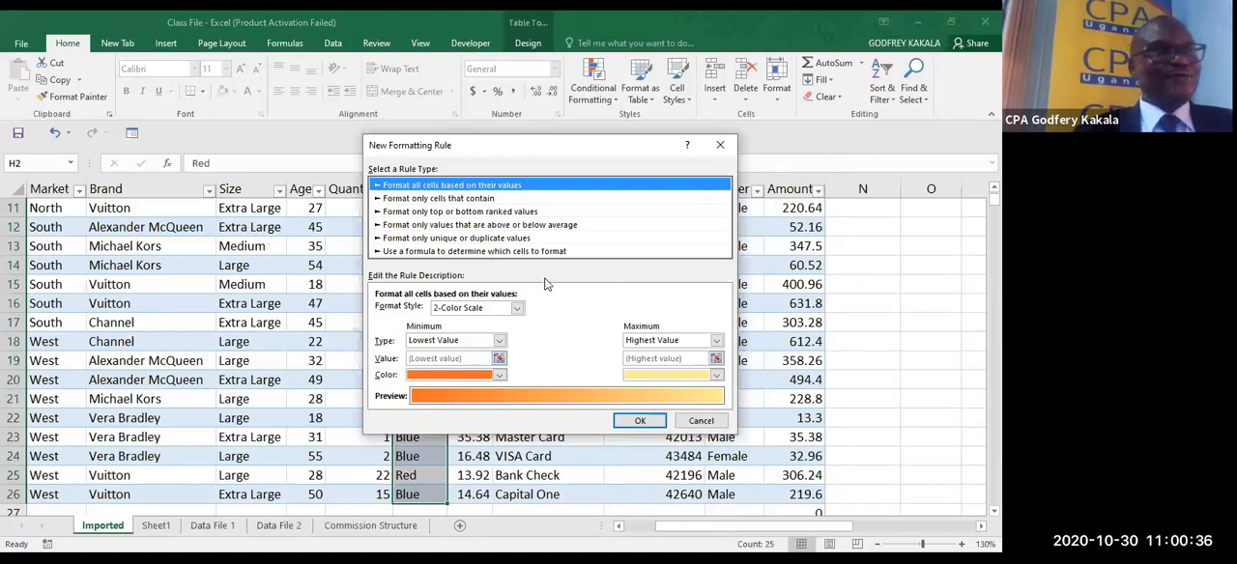
pyautogui.click(483, 252)
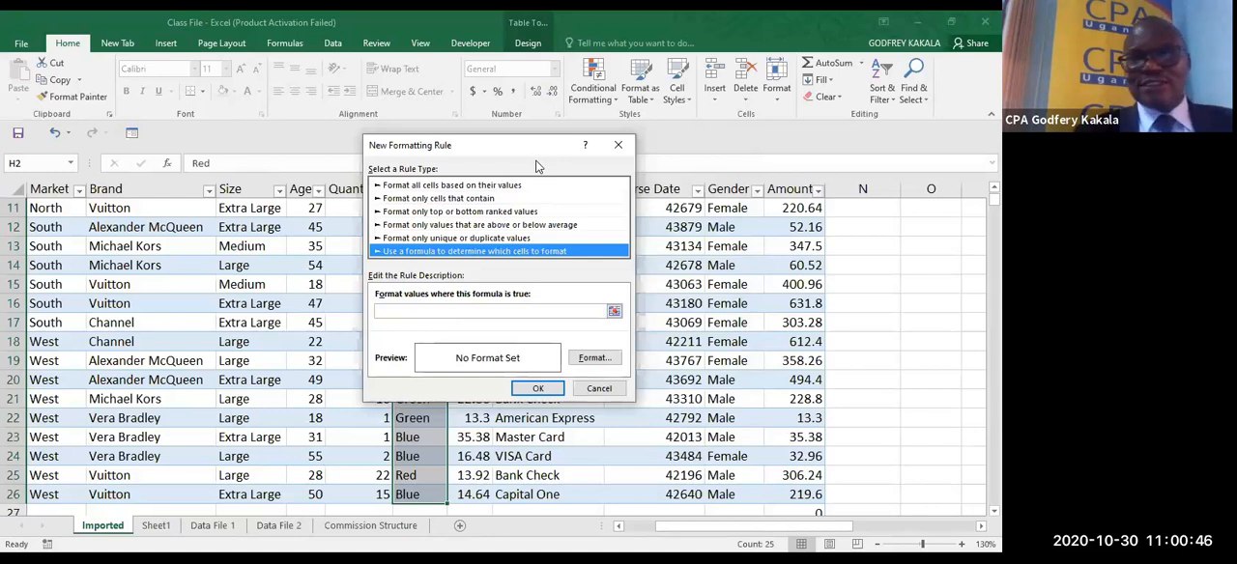
# - Begin the rule's formula with a reference to the first Colour cell, H2, locking only its column as =$H2
pyautogui.moveTo(536, 147); pyautogui.dragTo(723, 175)
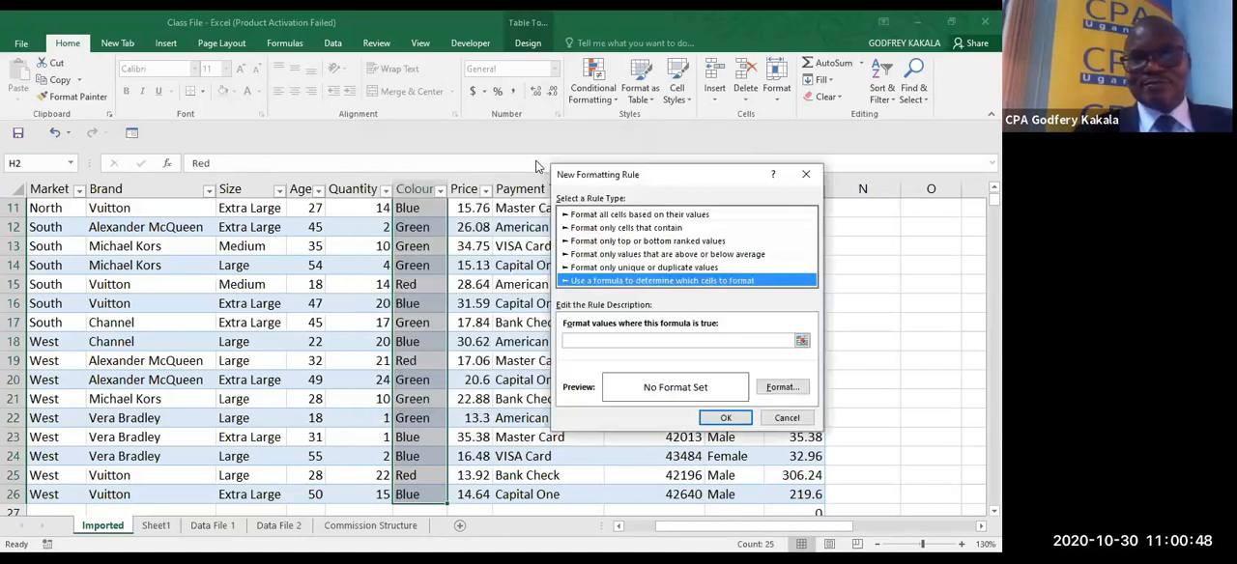
pyautogui.click(670, 339)
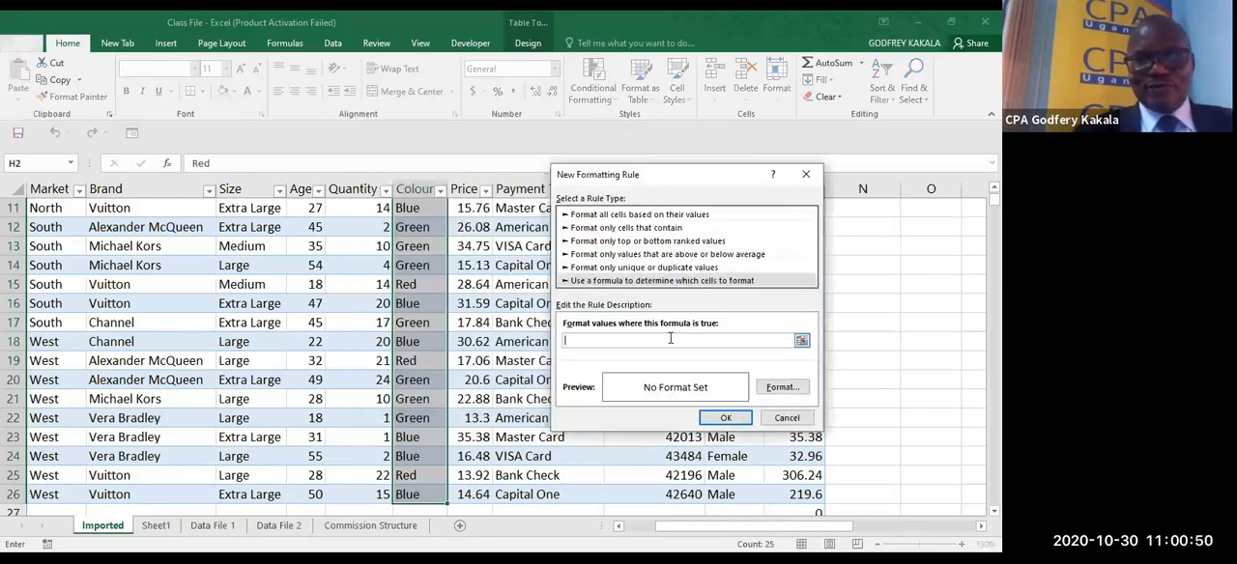
pyautogui.write('=')
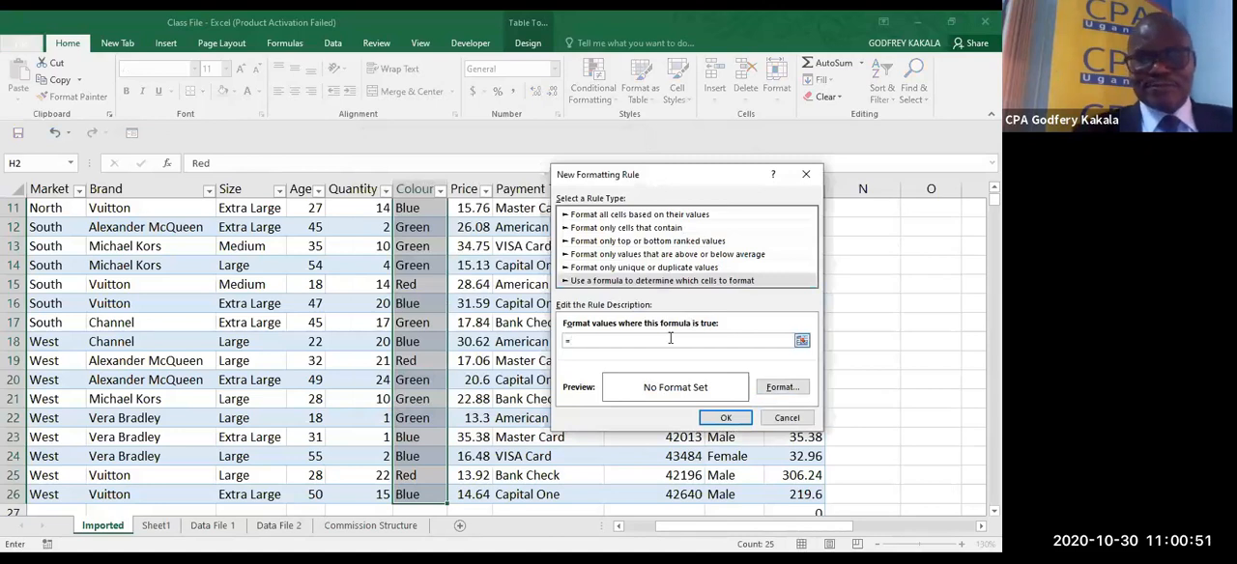
pyautogui.click(801, 342)
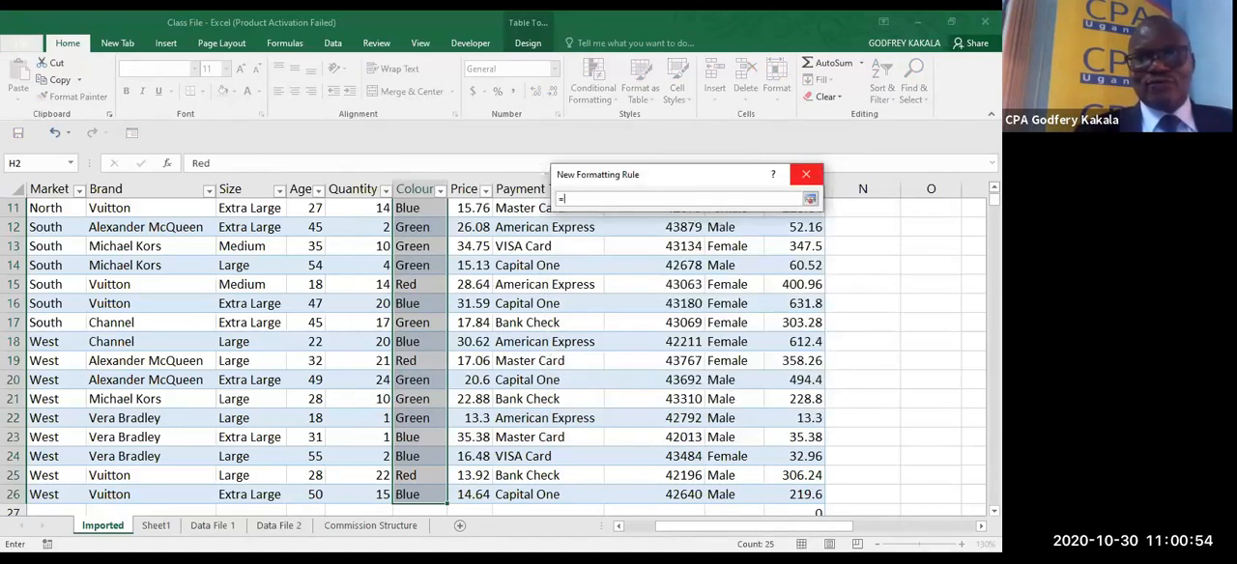
pyautogui.scroll(1, 493, 358)
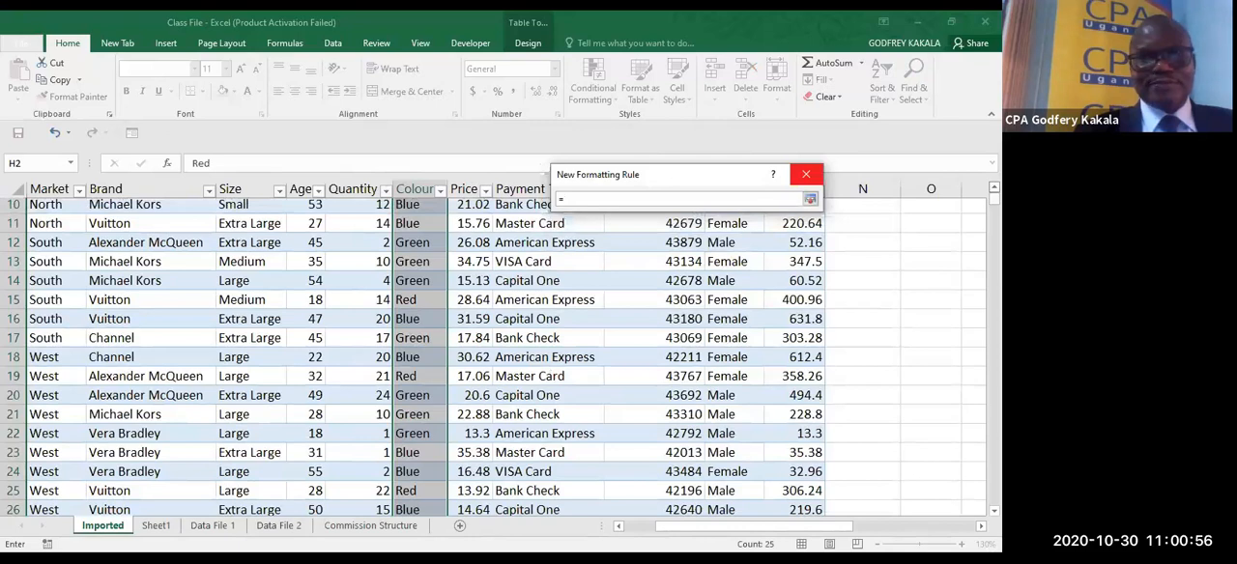
pyautogui.scroll(3, 416, 234)
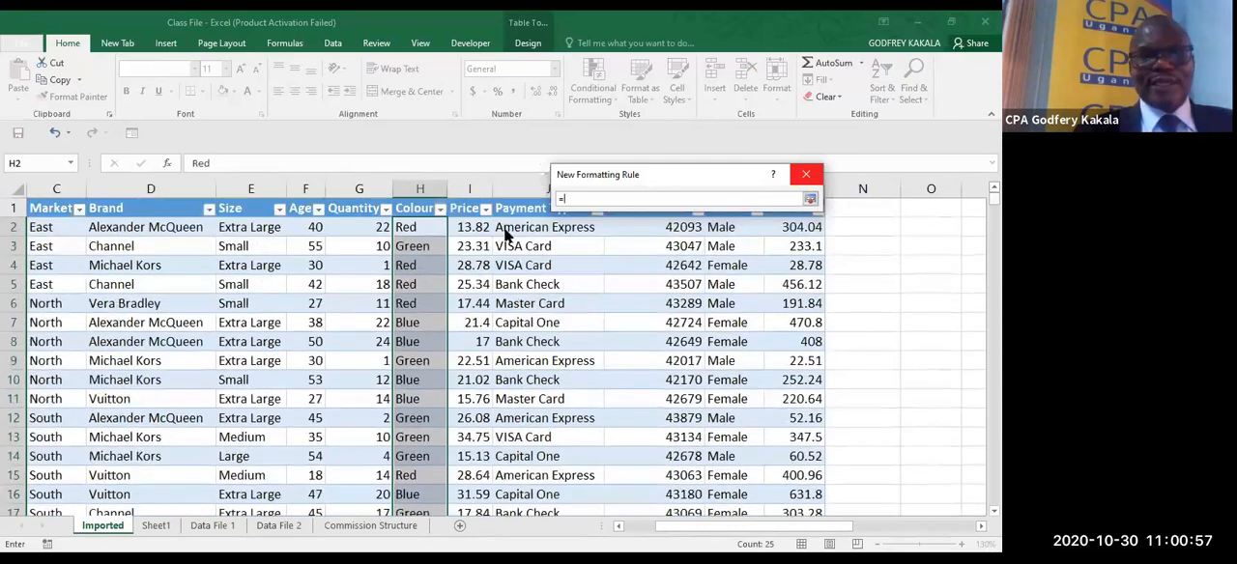
pyautogui.click(416, 233)
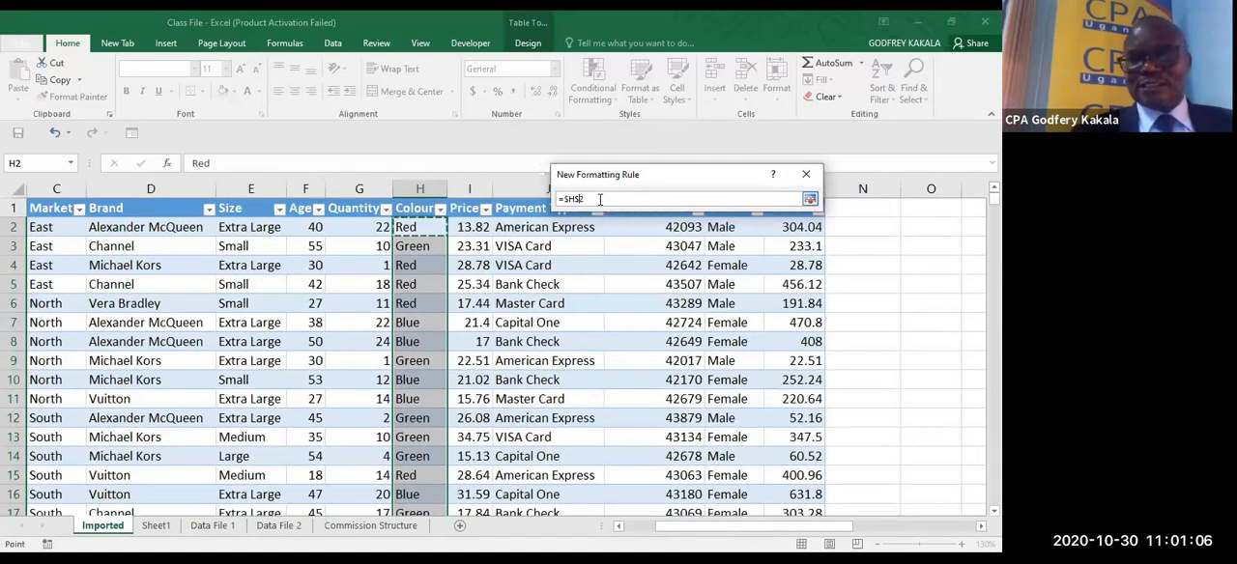
pyautogui.press('F4')
pyautogui.press('F4')
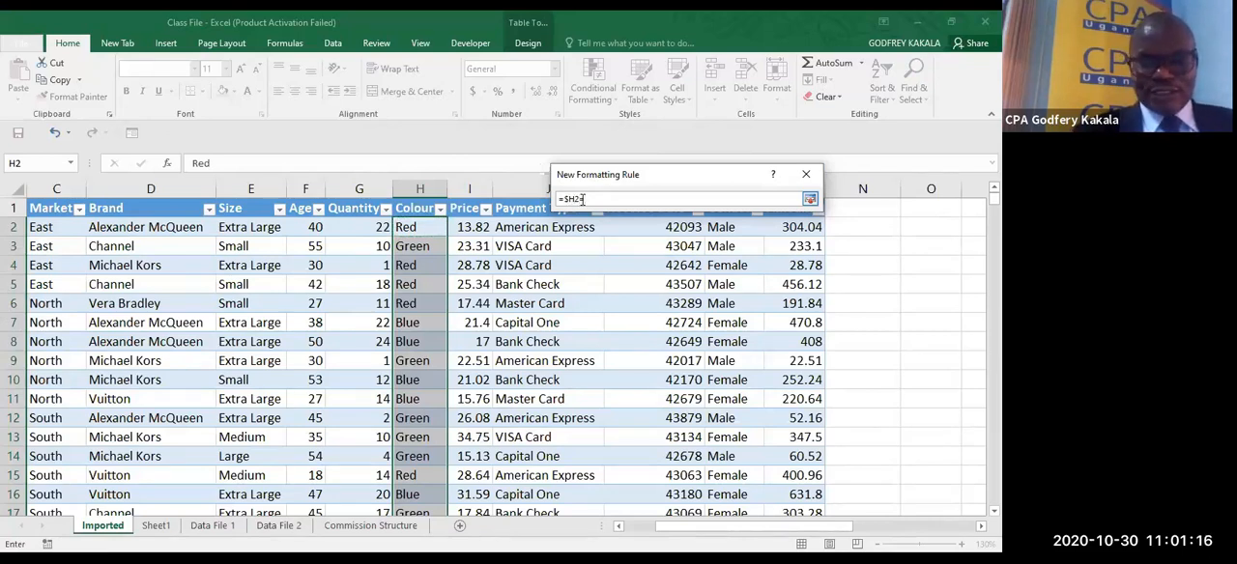
# - Complete the rule's formula as =$H2="Green" so it tests for the colour Green
pyautogui.write('=')
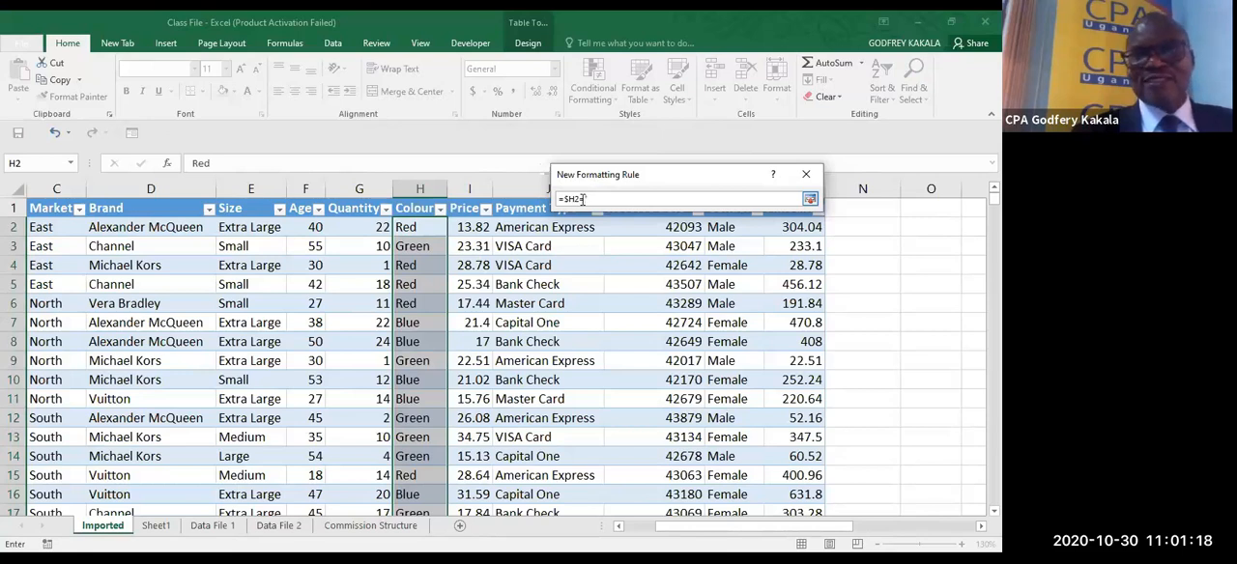
pyautogui.write('"')
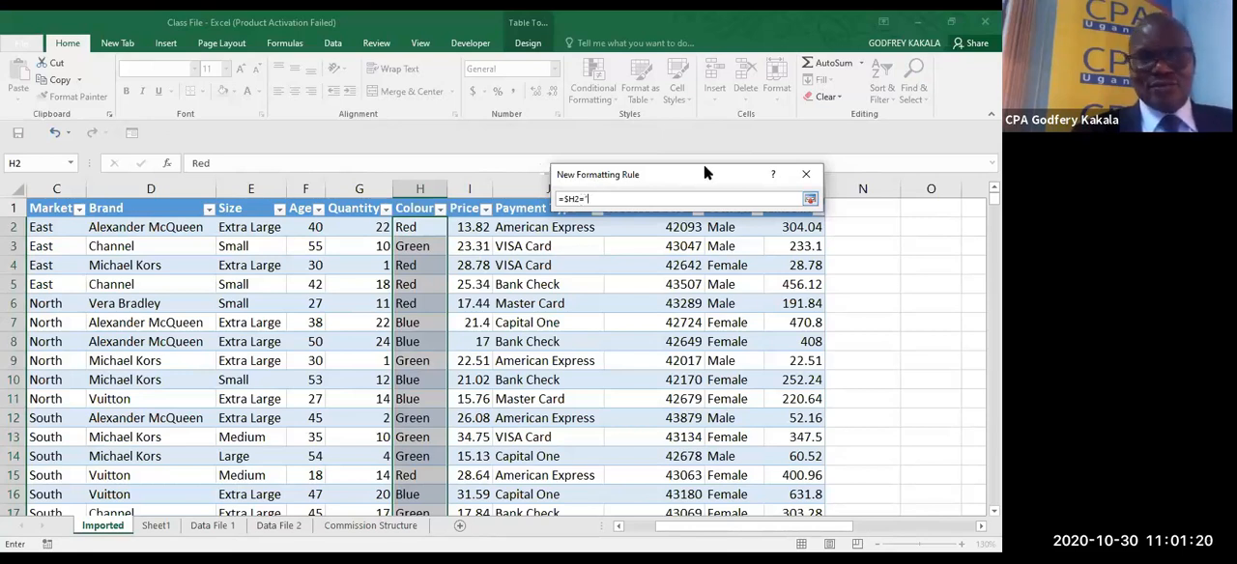
pyautogui.write('Gree')
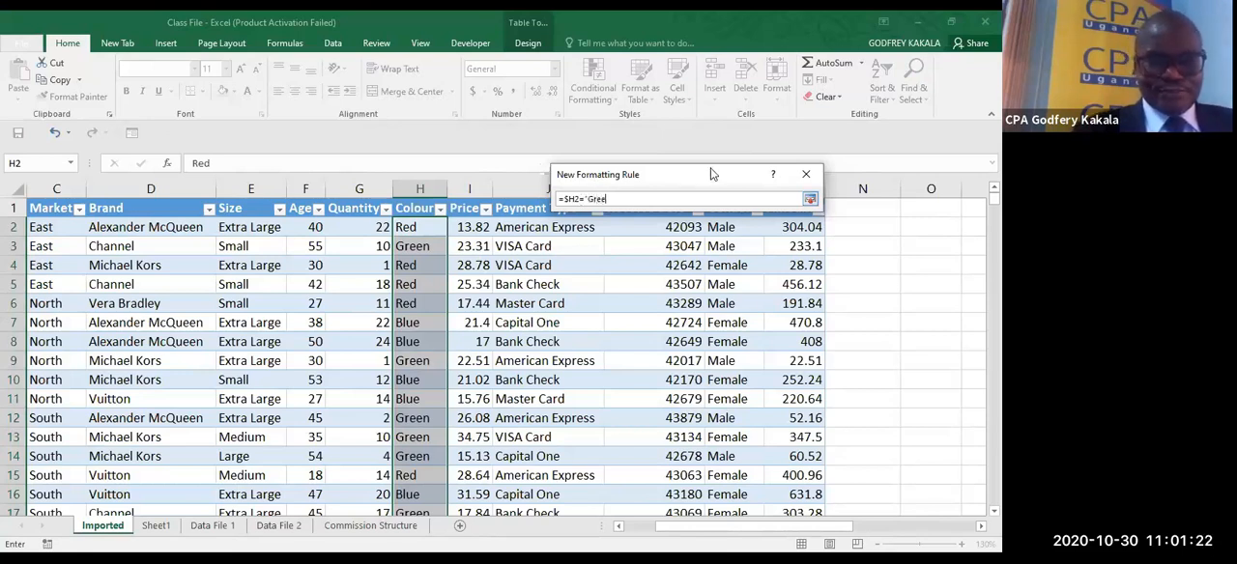
pyautogui.write('n"')
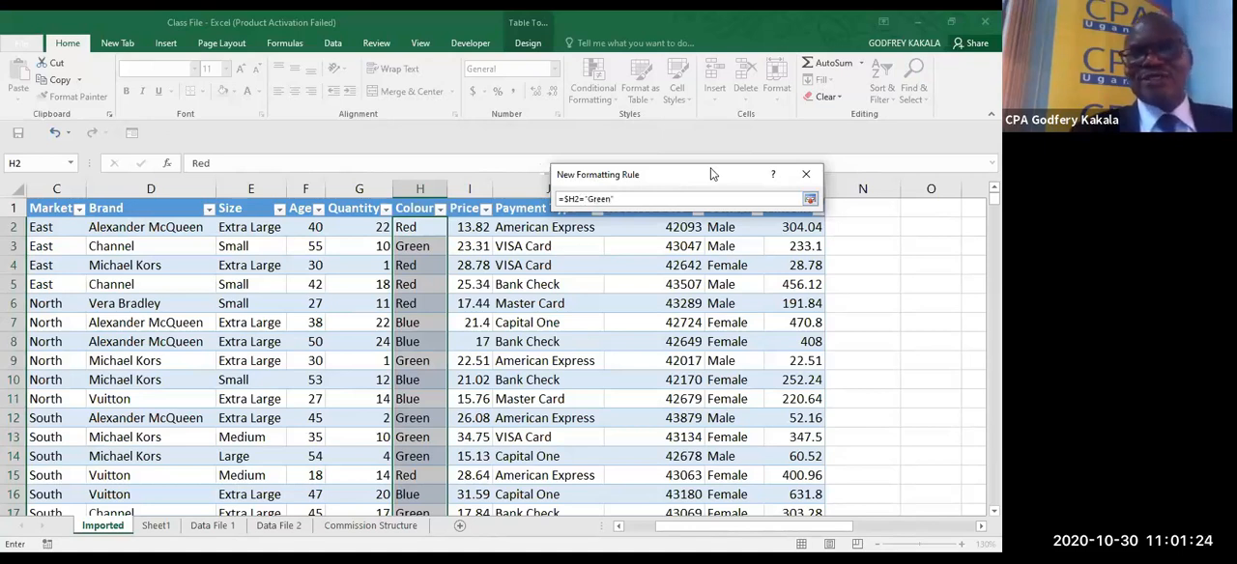
pyautogui.click(809, 200)
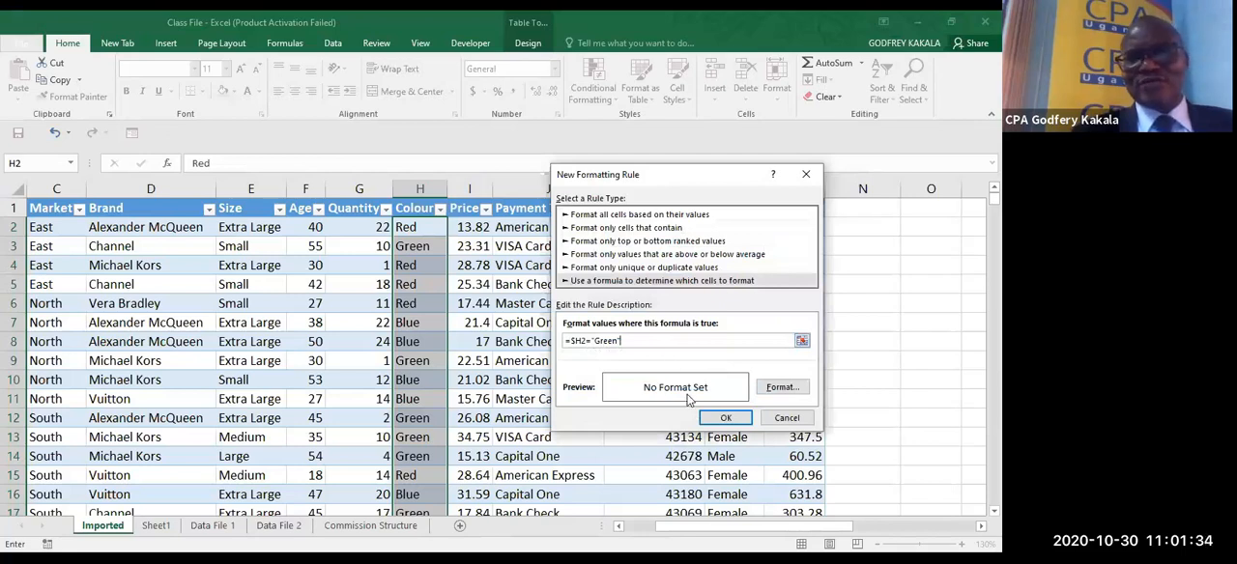
# - Give the rule a green fill format and apply it to the Colour cells
pyautogui.click(782, 387)
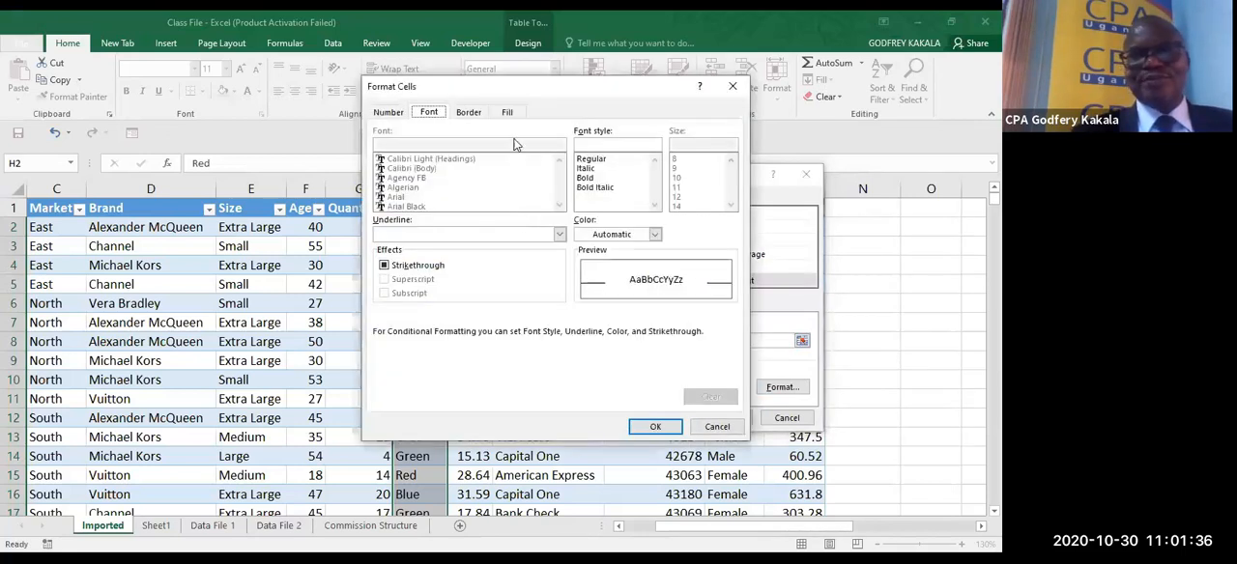
pyautogui.click(512, 114)
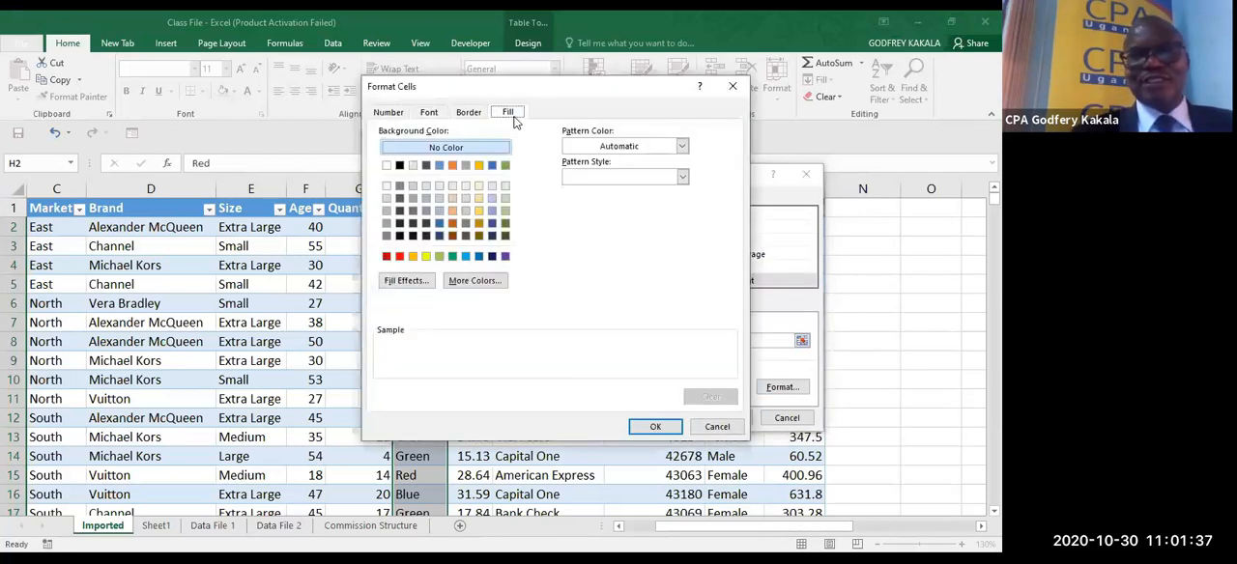
pyautogui.click(504, 166)
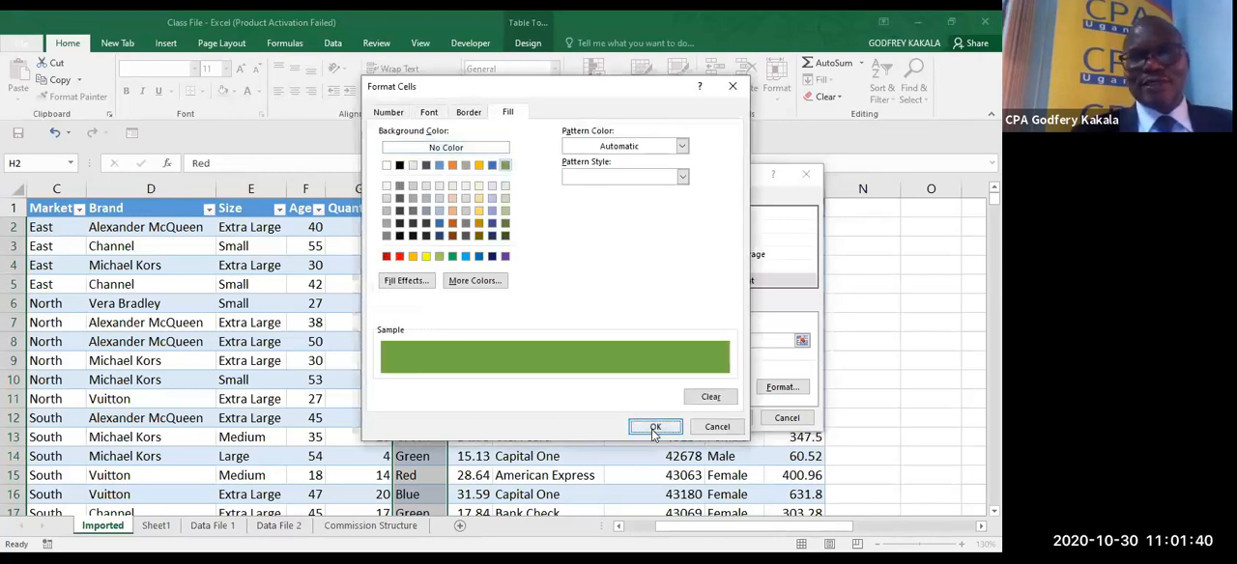
pyautogui.click(667, 426)
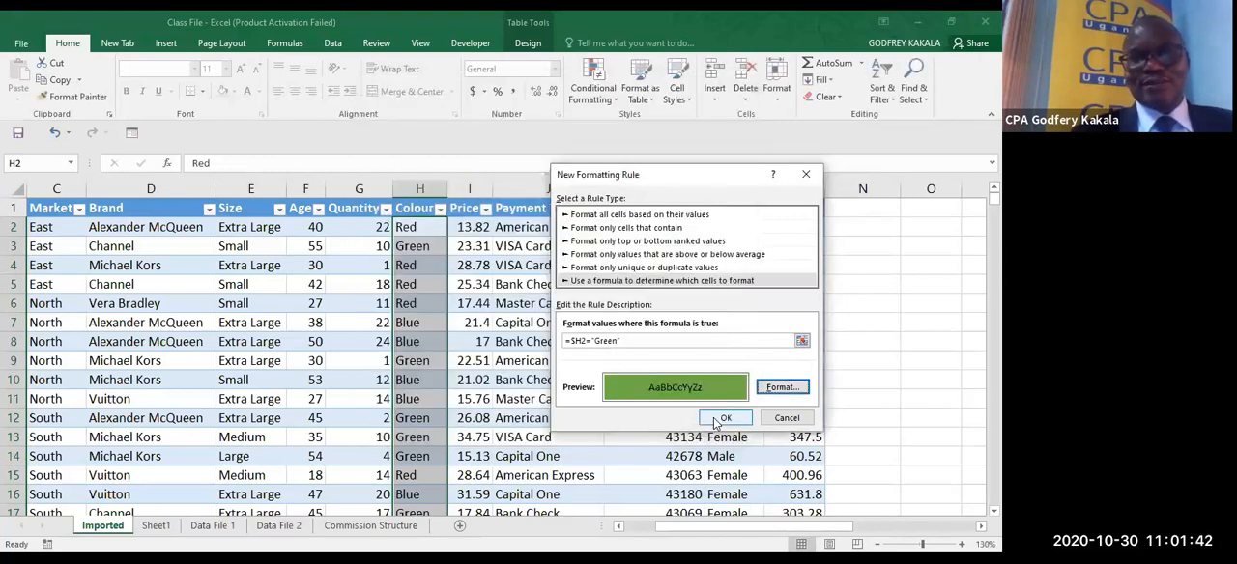
pyautogui.click(721, 418)
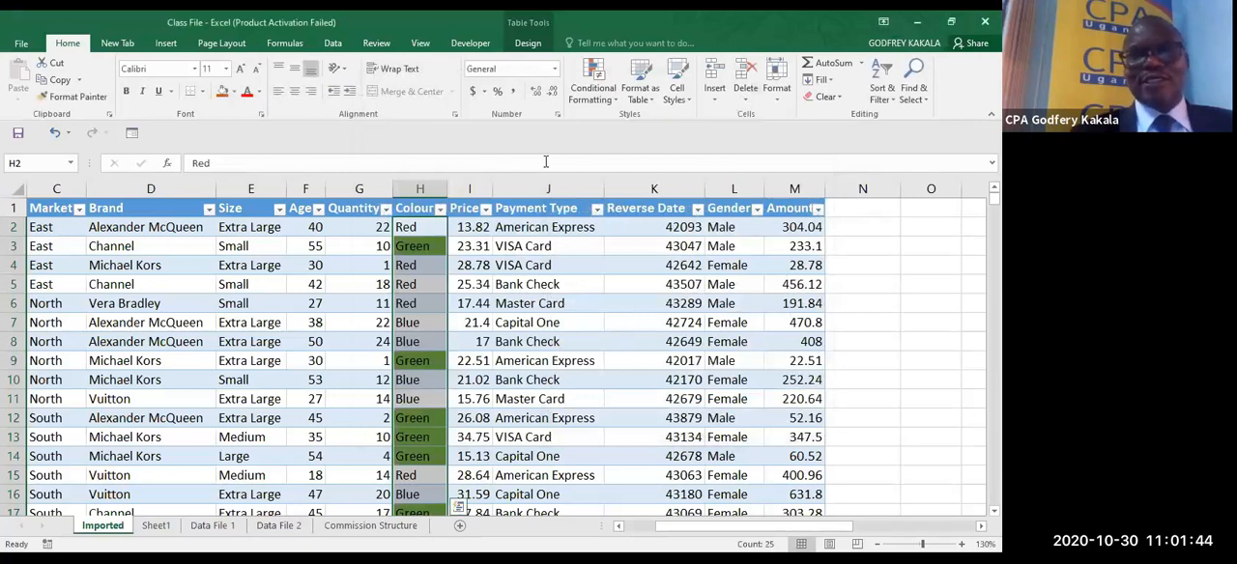
# - Extend the Green rule's applied range to =$A$2:$M$28 so that it formats whole table rows
pyautogui.click(594, 95)
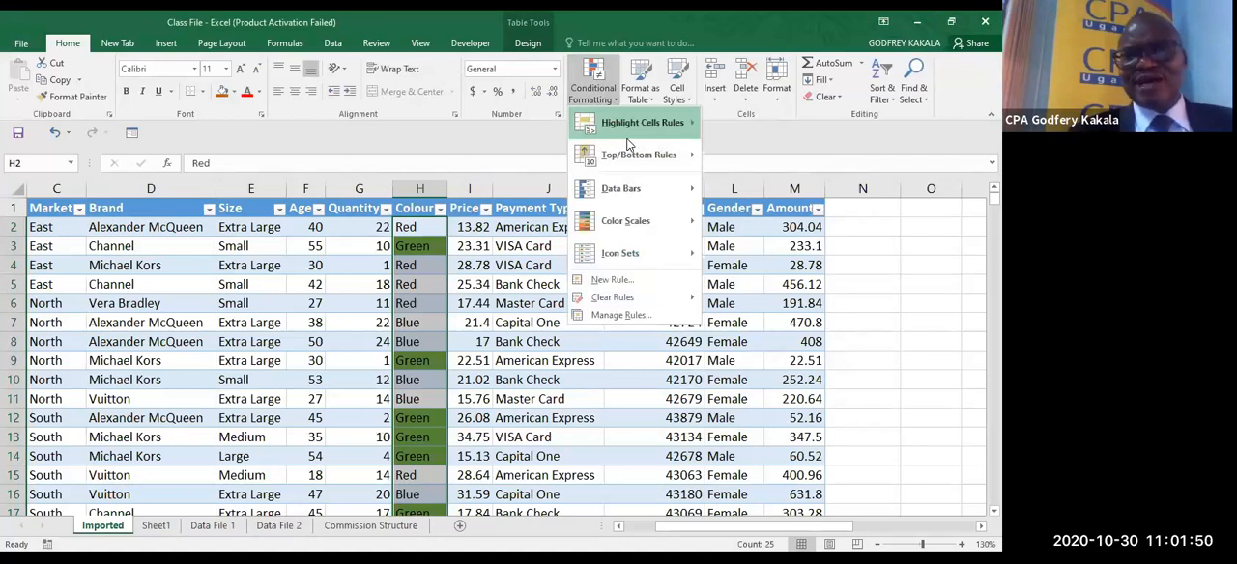
pyautogui.click(620, 315)
pyautogui.click(749, 280)
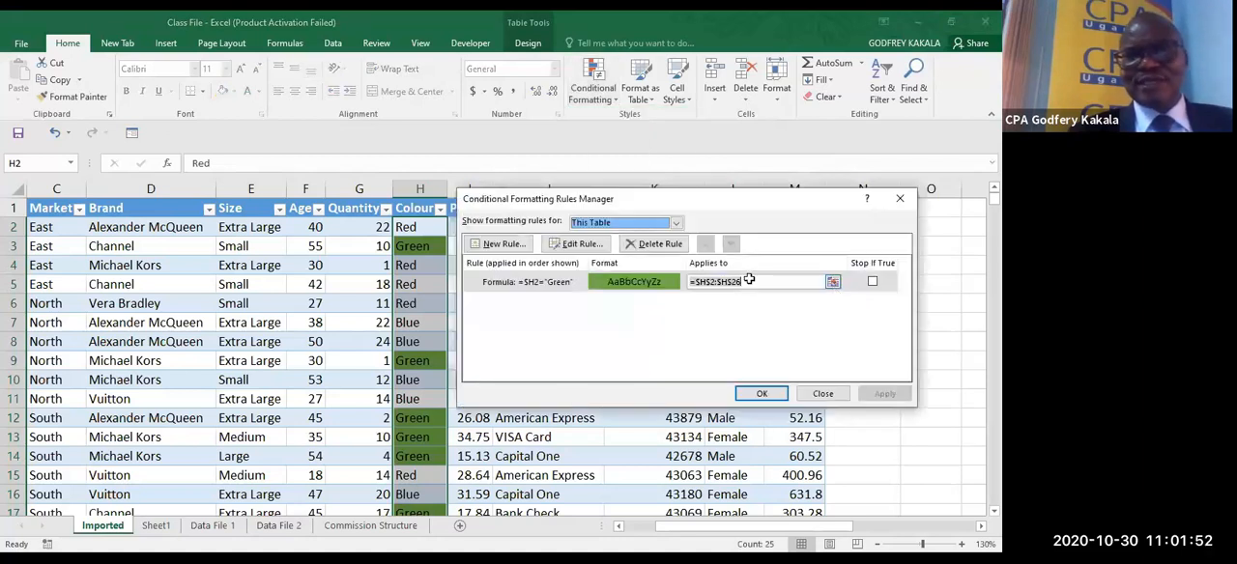
pyautogui.click(832, 281)
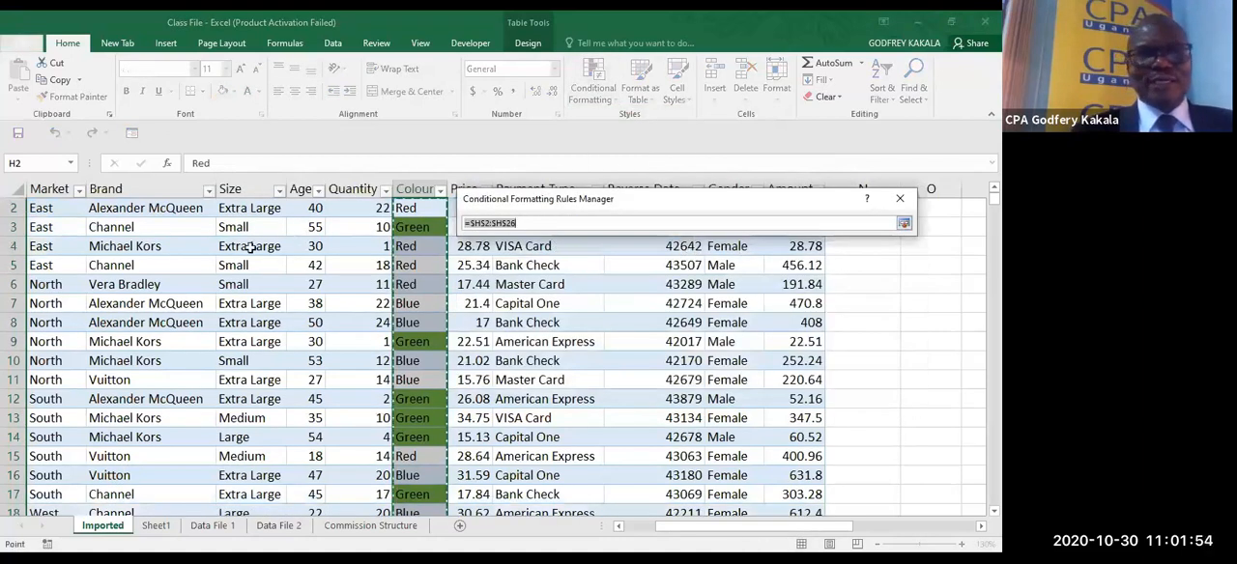
pyautogui.click(619, 527)
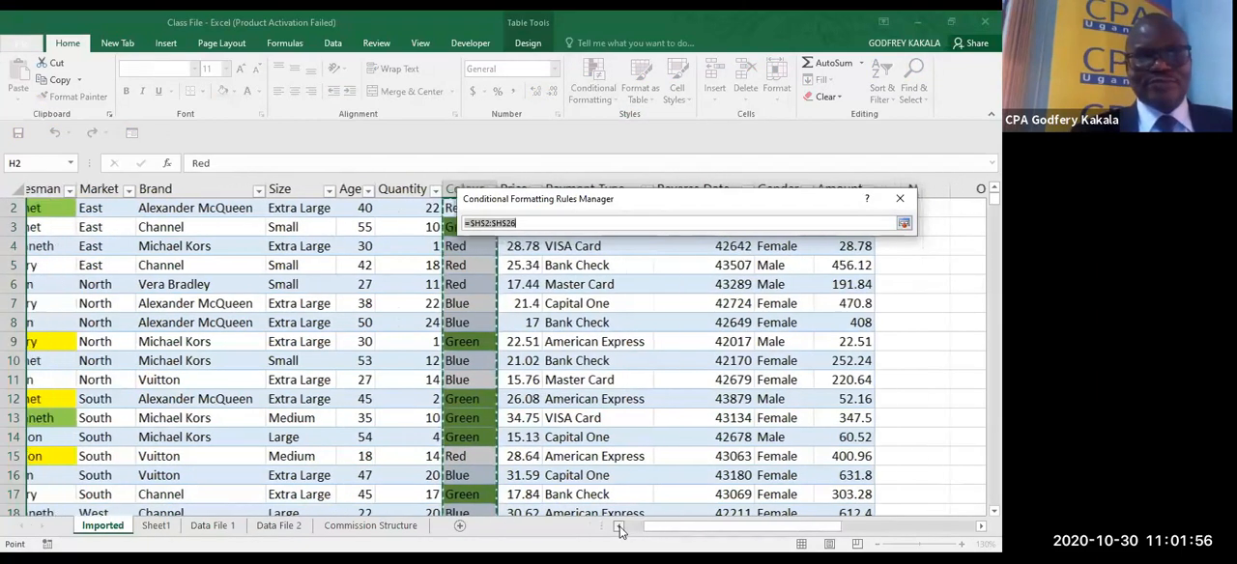
pyautogui.click(620, 527)
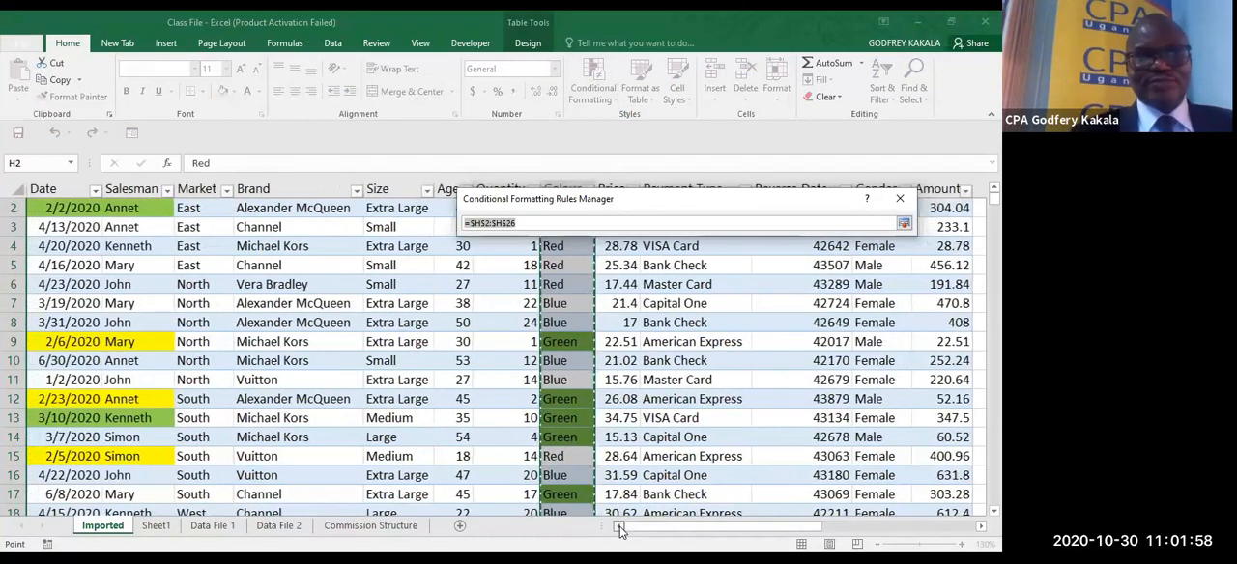
pyautogui.click(100, 206)
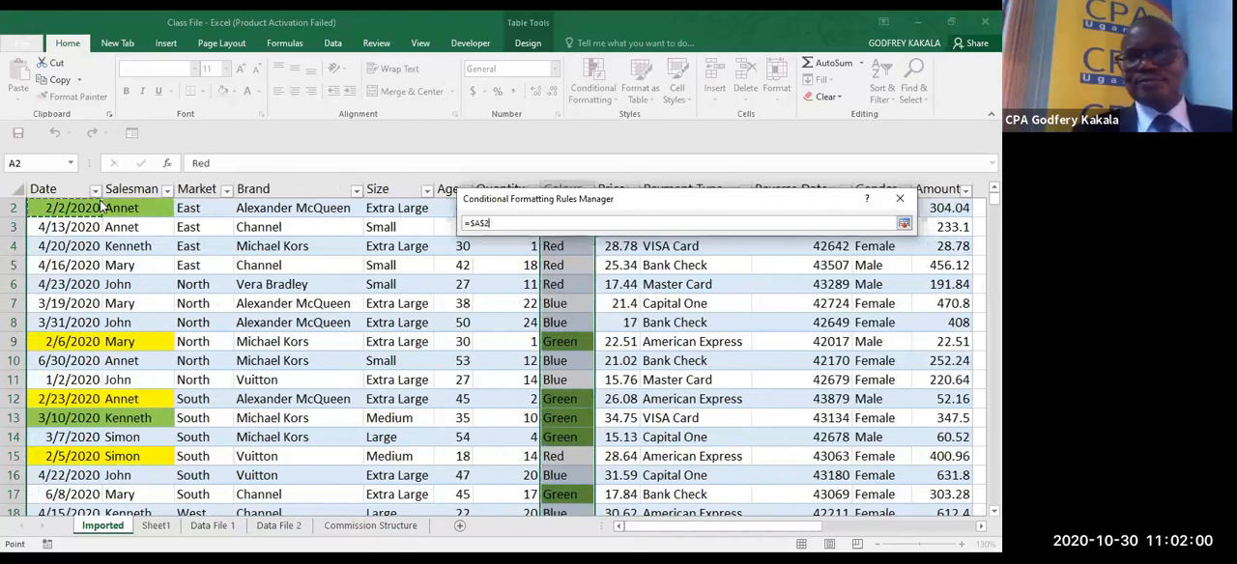
pyautogui.moveTo(100, 206); pyautogui.dragTo(968, 302)
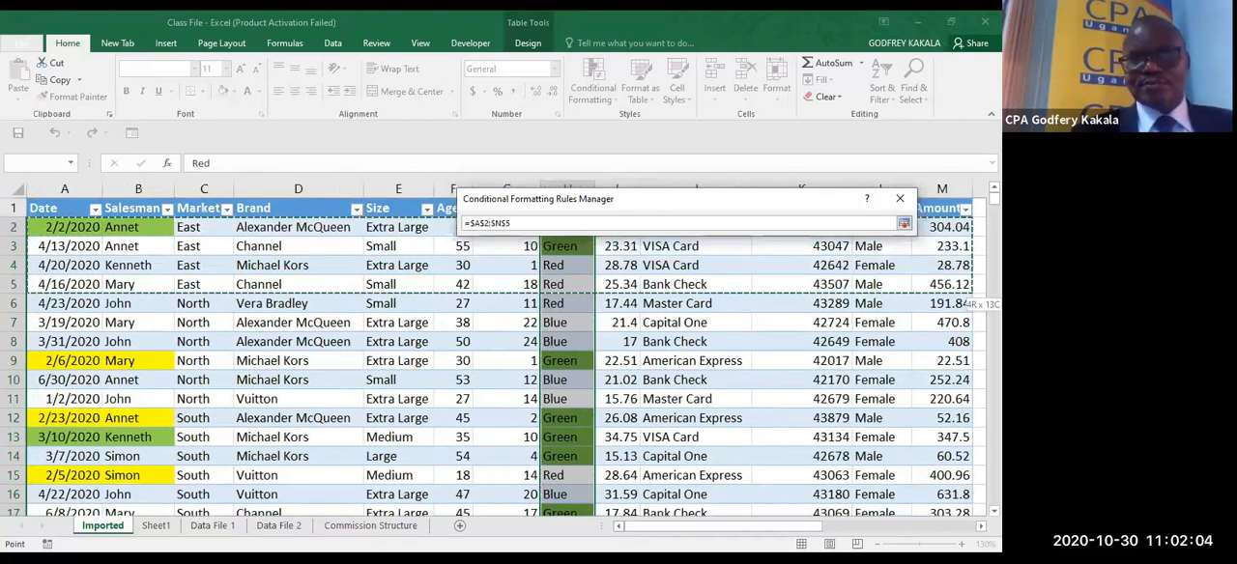
pyautogui.moveTo(968, 301); pyautogui.dragTo(764, 503)
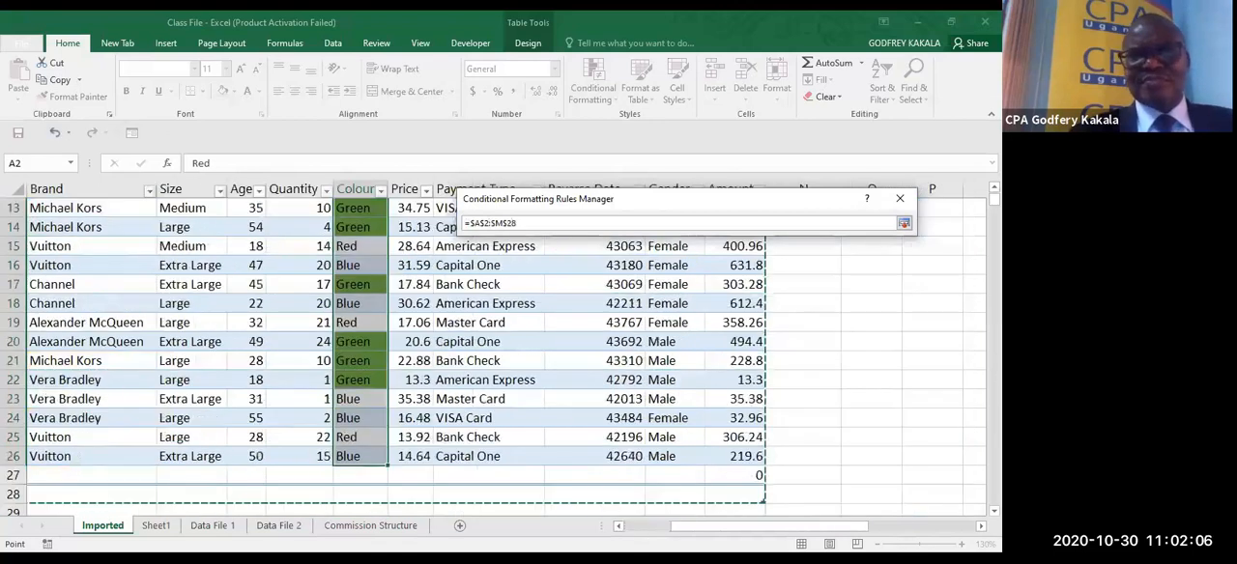
pyautogui.click(903, 224)
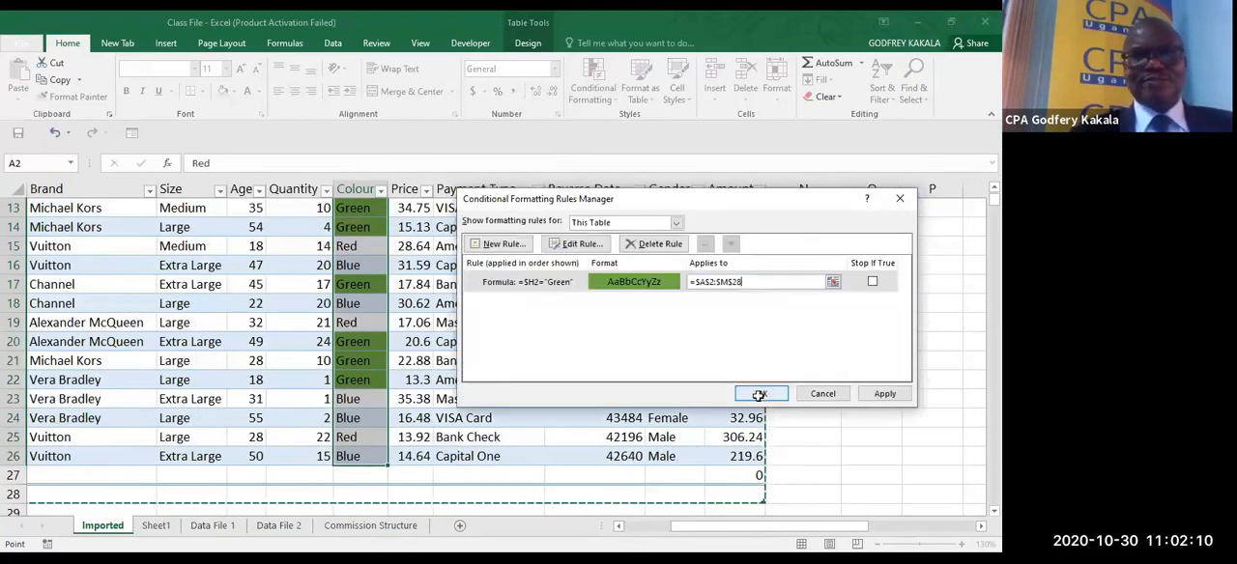
pyautogui.click(760, 394)
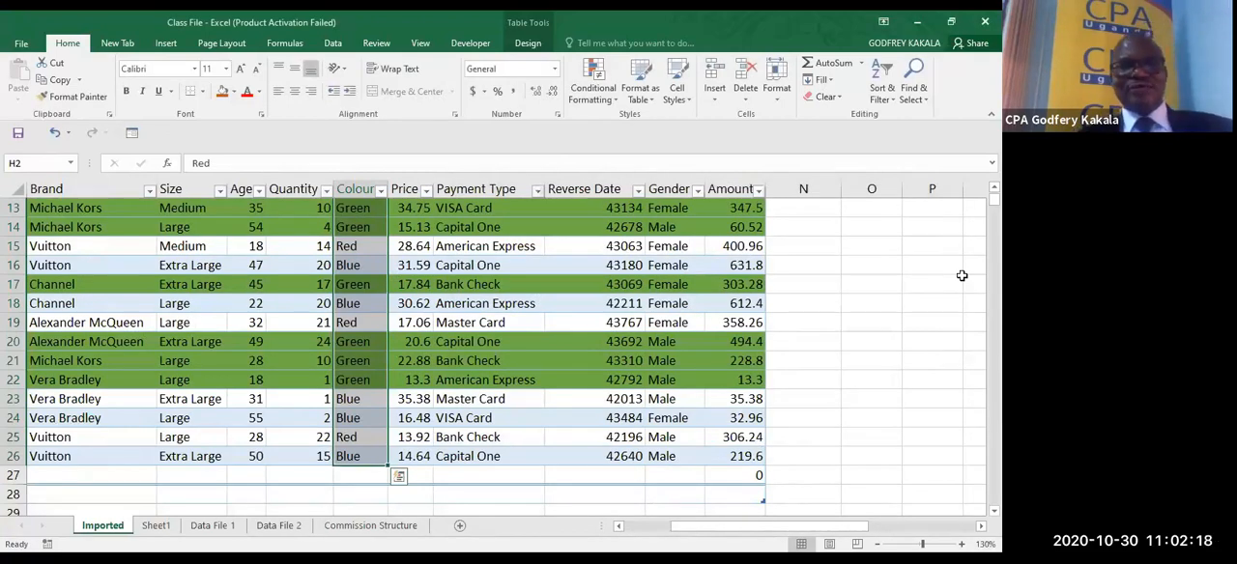
# - Filter the table's Colour column by the green cell colour
pyautogui.hscroll(-3, 961, 276)
pyautogui.scroll(4, 961, 275)
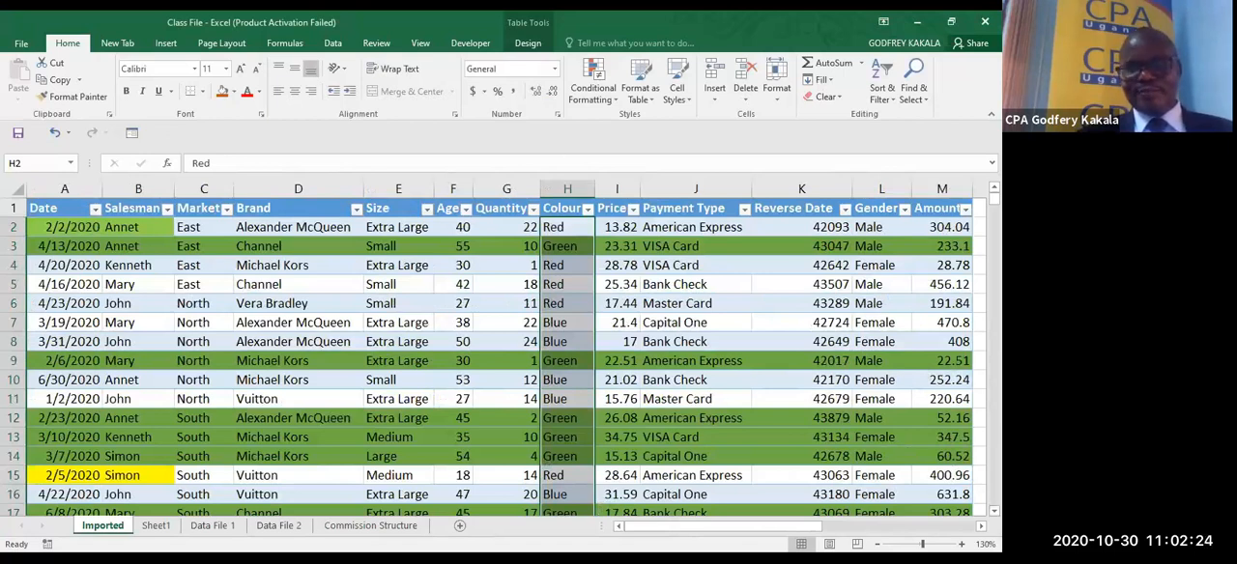
pyautogui.scroll(-1, 493, 348)
pyautogui.scroll(-4, 276, 180)
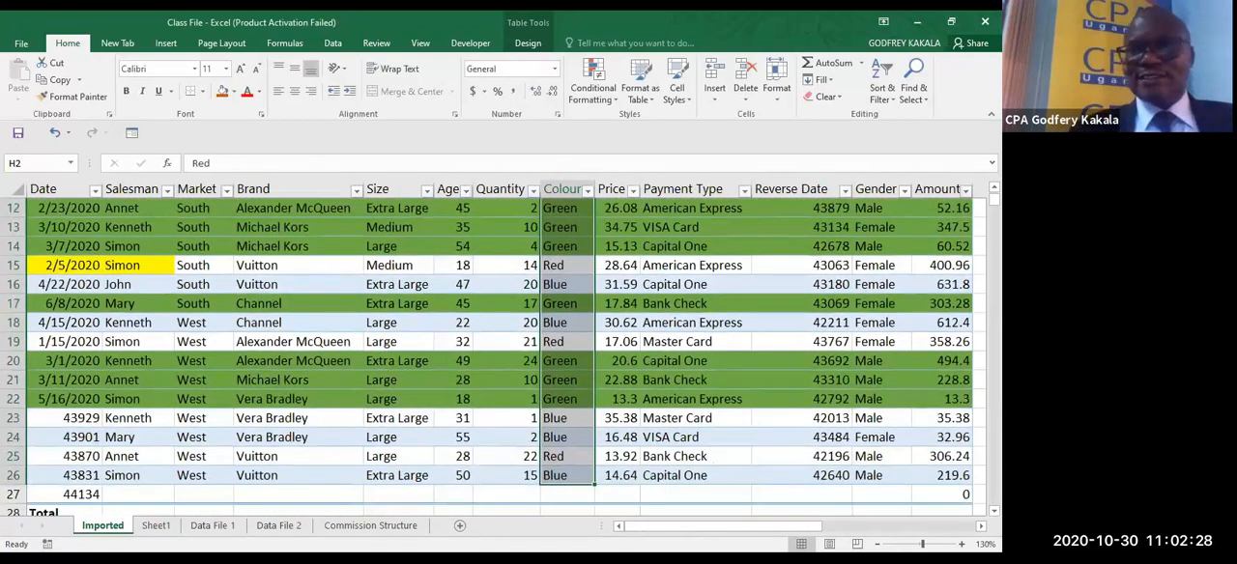
pyautogui.scroll(1, 492, 358)
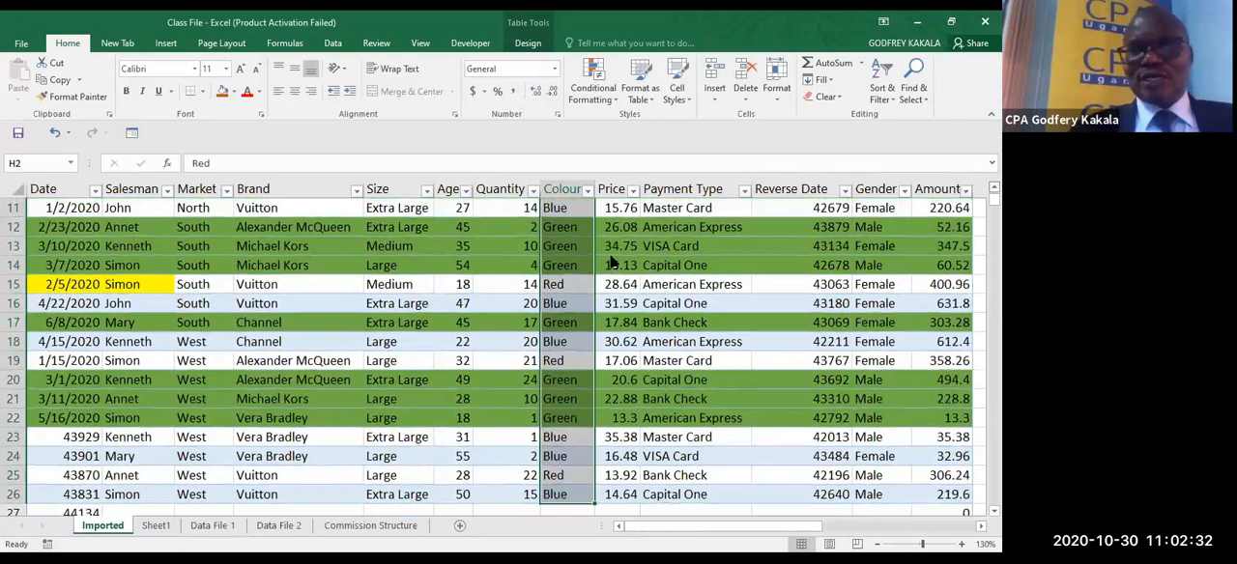
pyautogui.scroll(4, 547, 307)
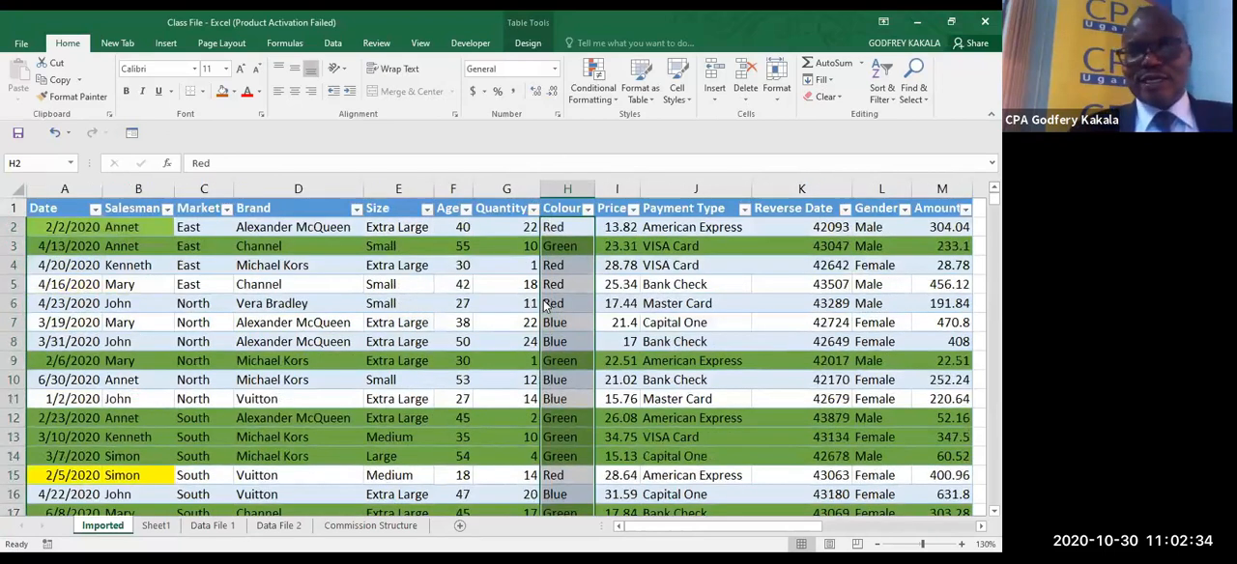
pyautogui.click(587, 208)
pyautogui.moveTo(560, 298)
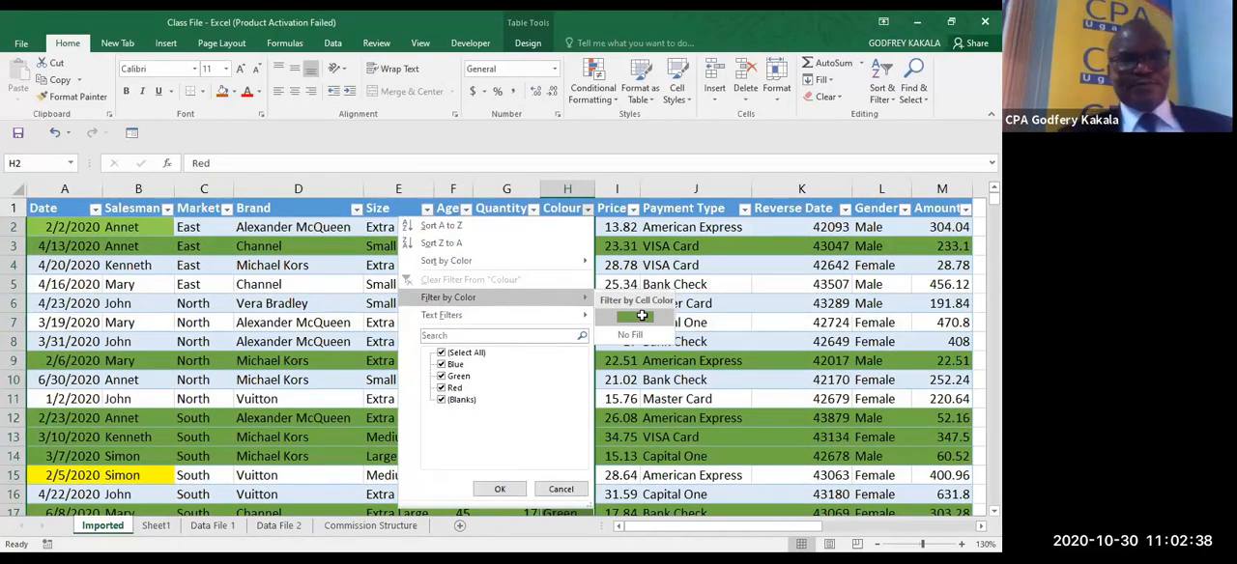
pyautogui.click(641, 316)
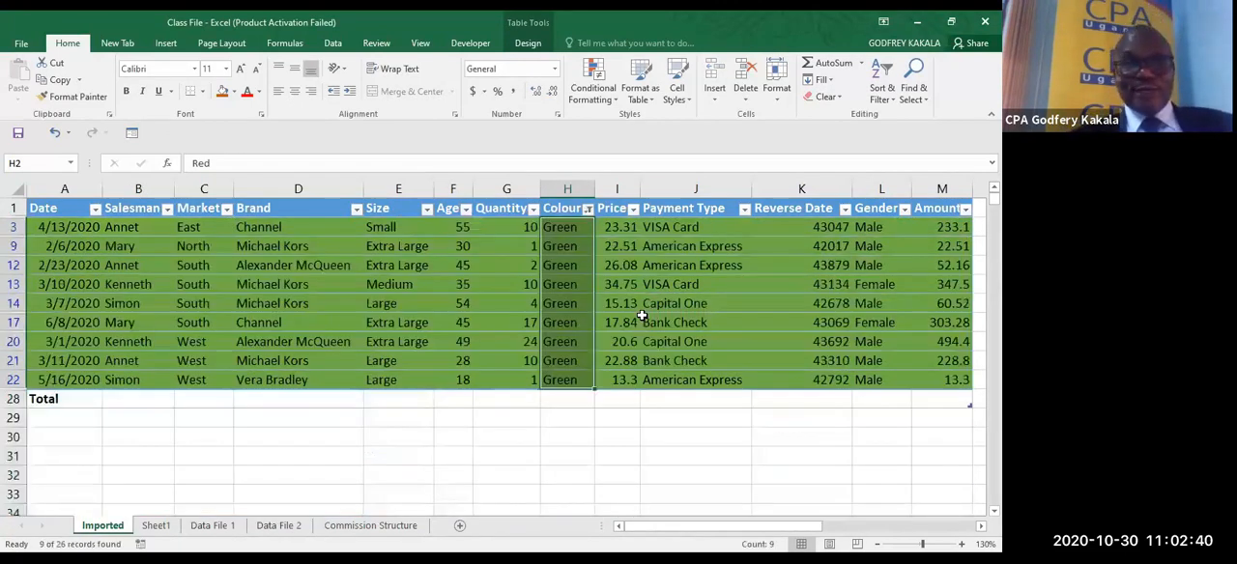
# - Clear the colour filter from the table's Colour column so all records are included again
pyautogui.click(587, 209)
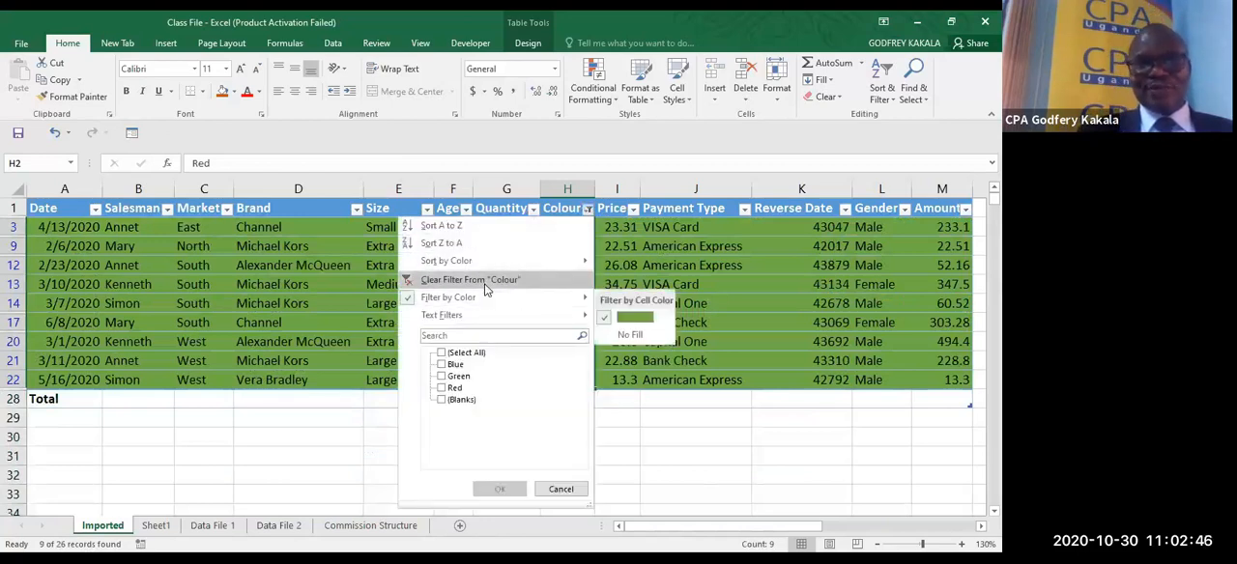
pyautogui.click(488, 280)
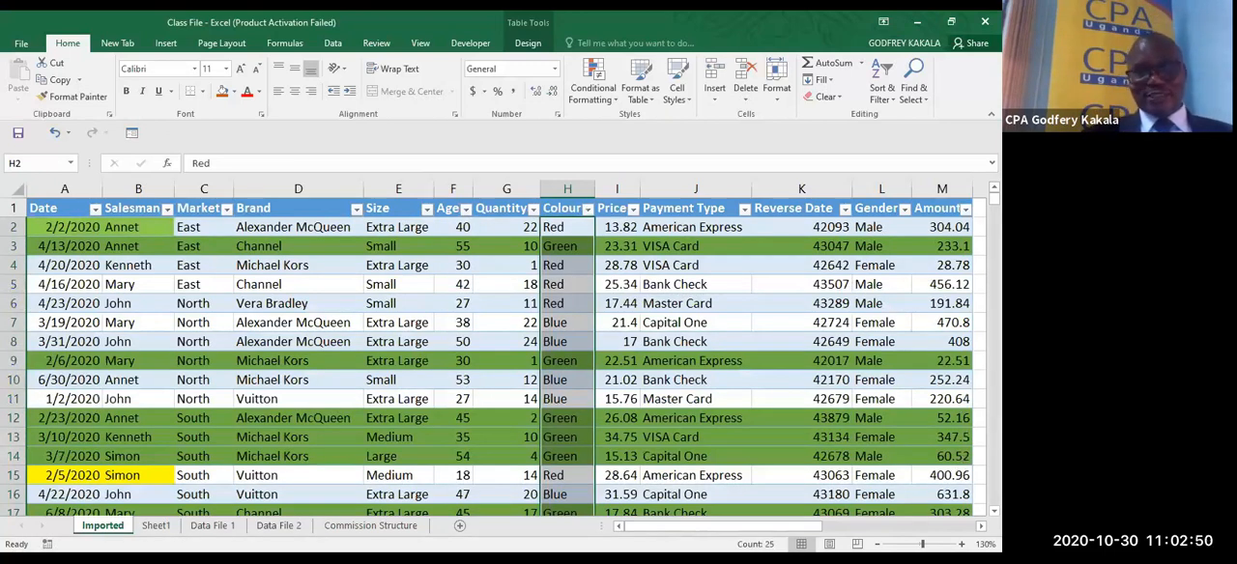
pyautogui.scroll(-5, 993, 502)
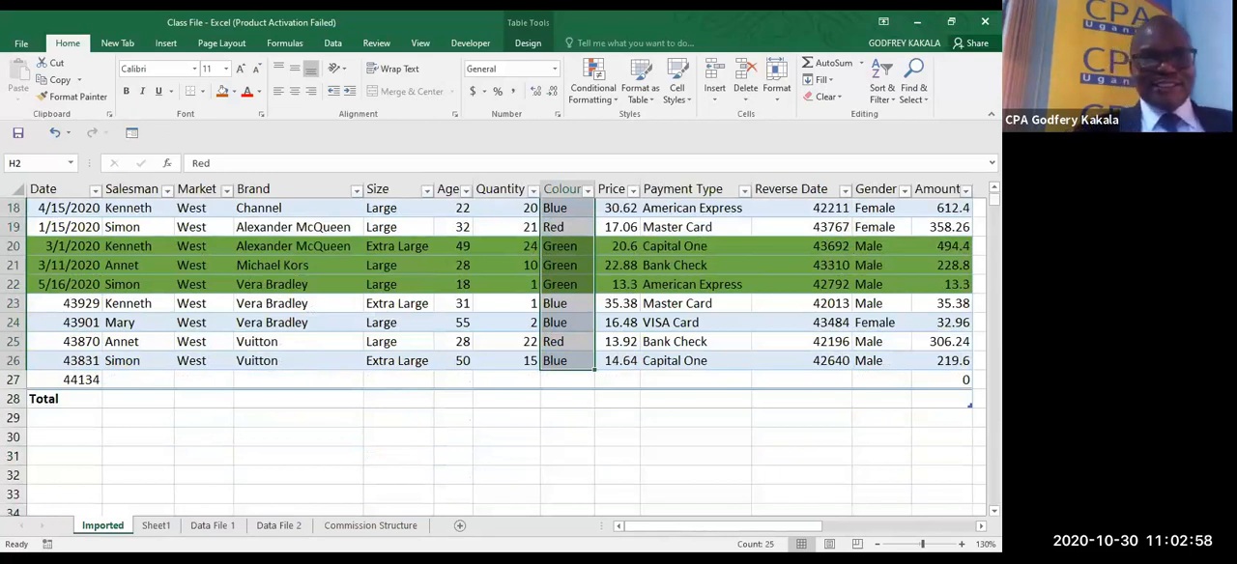
# - Examine the records on the Data File 1 and Data File 2 worksheets, comparing how far each list extends
pyautogui.click(172, 528)
pyautogui.click(175, 531)
pyautogui.click(278, 527)
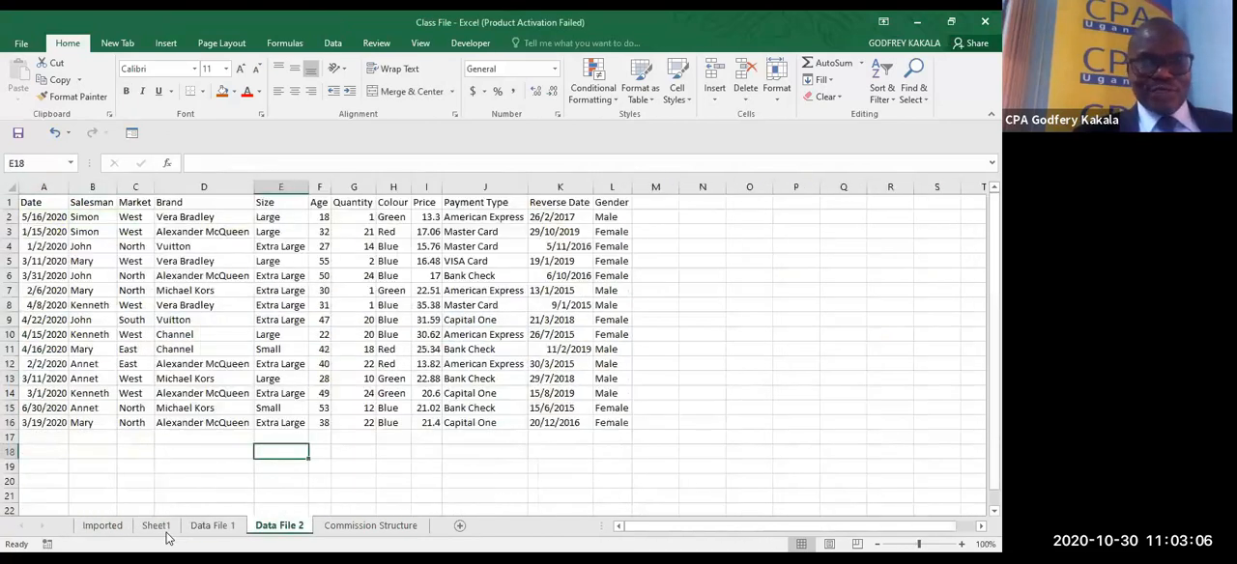
pyautogui.click(215, 526)
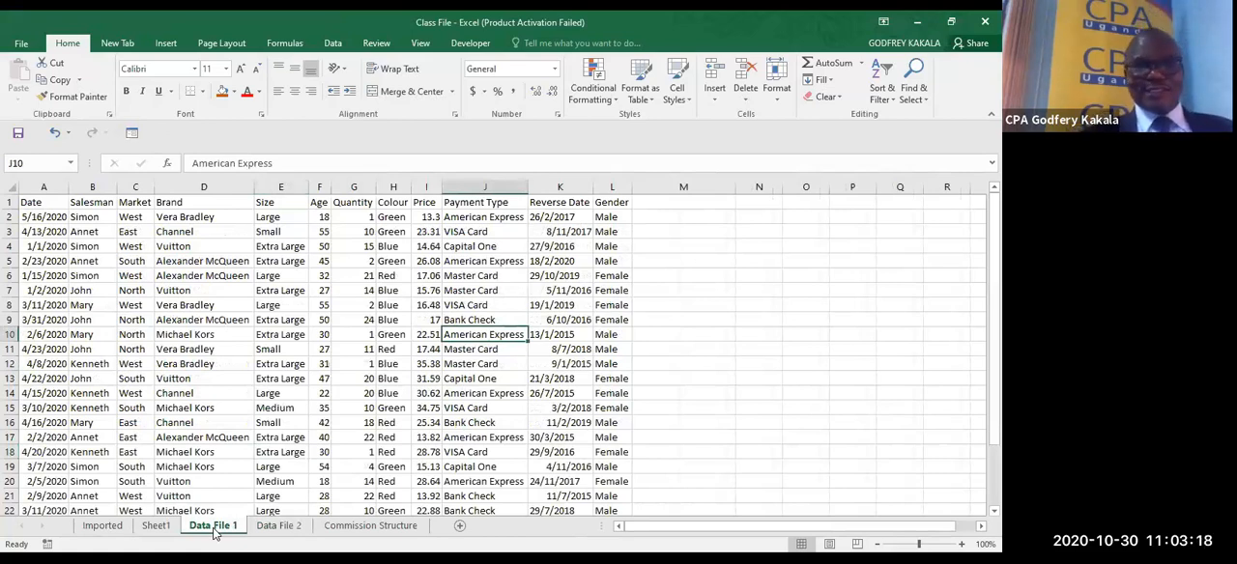
pyautogui.click(278, 526)
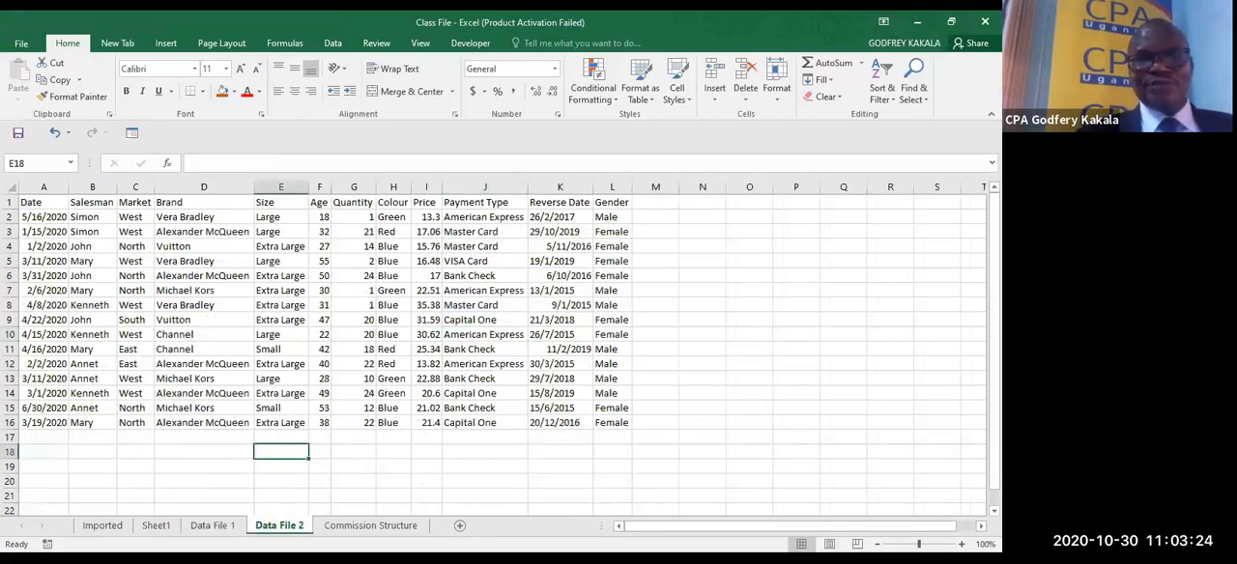
pyautogui.click(207, 528)
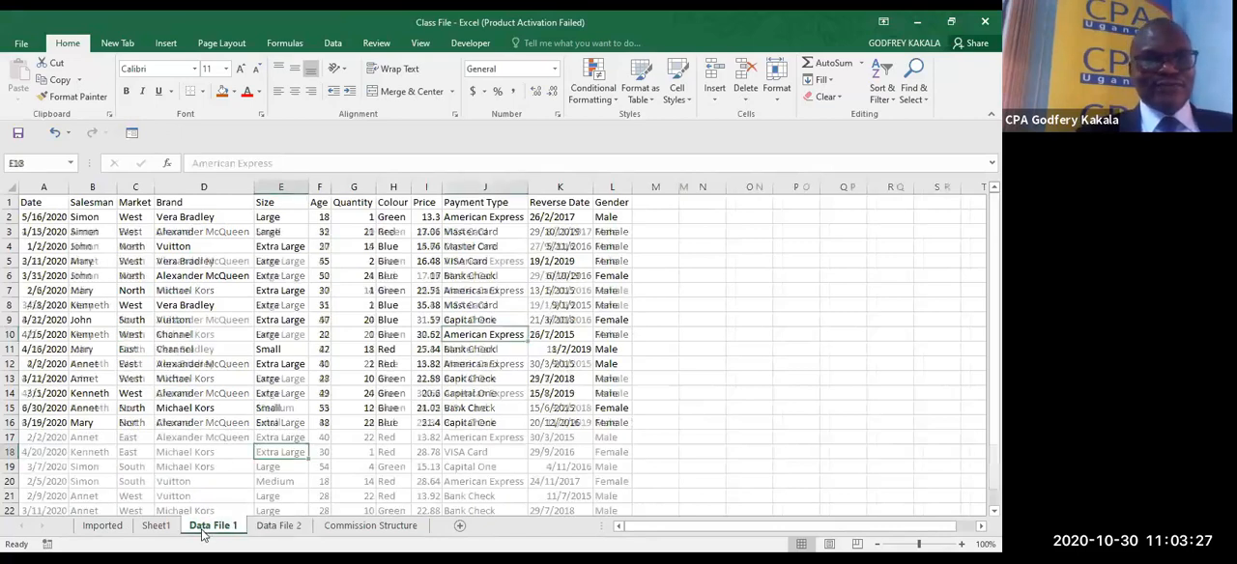
pyautogui.click(40, 221)
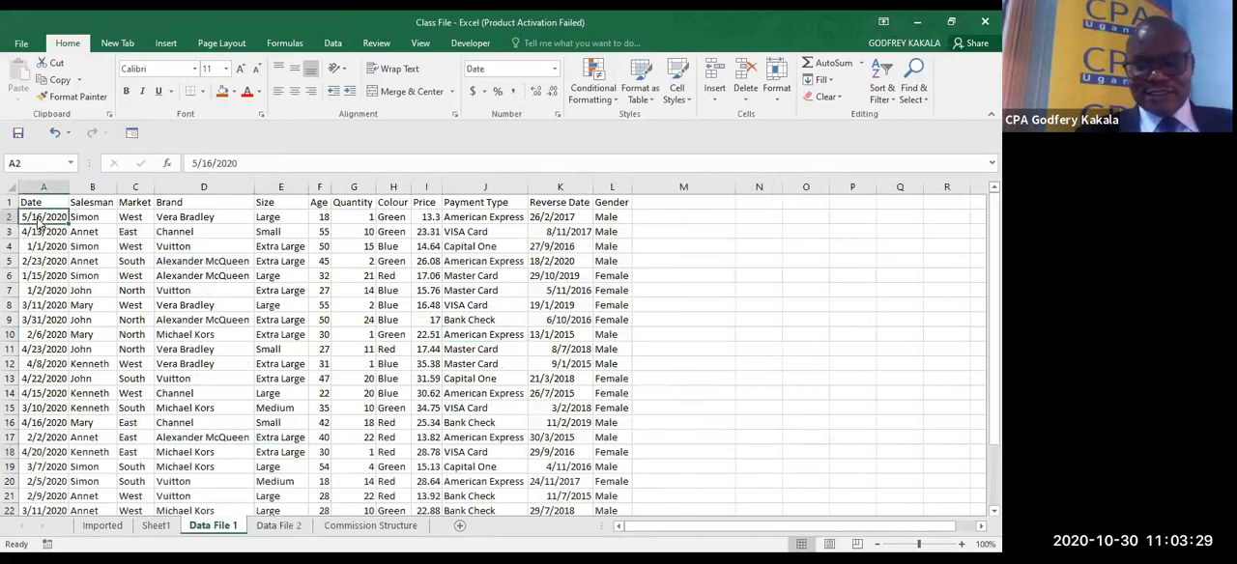
pyautogui.moveTo(41, 223); pyautogui.dragTo(42, 231)
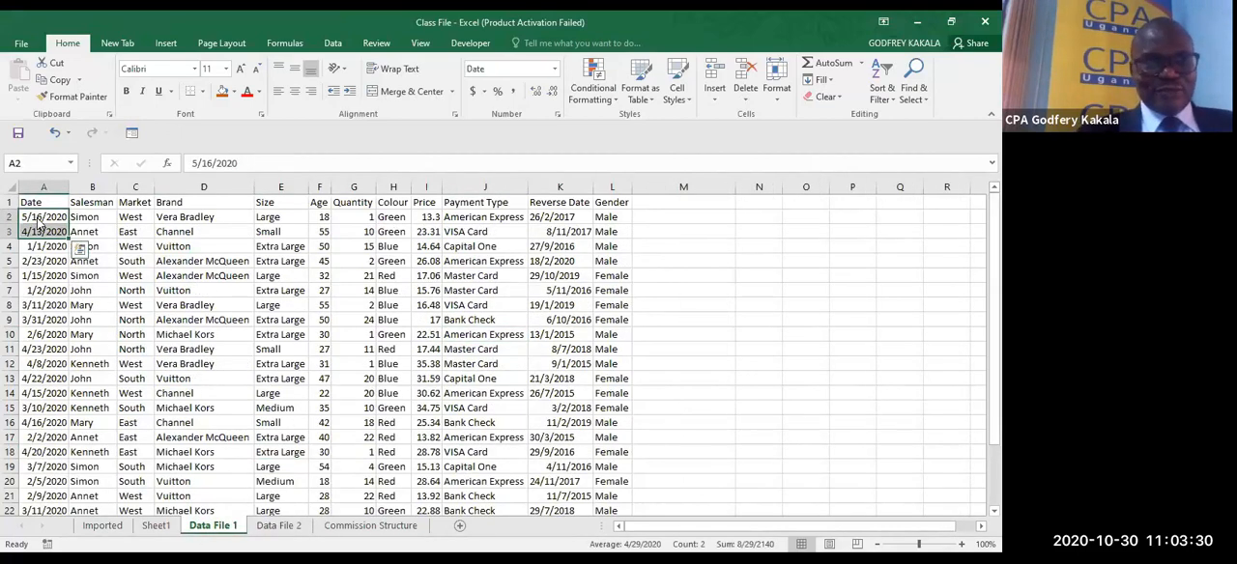
pyautogui.hotkey('ctrl', 'Down')
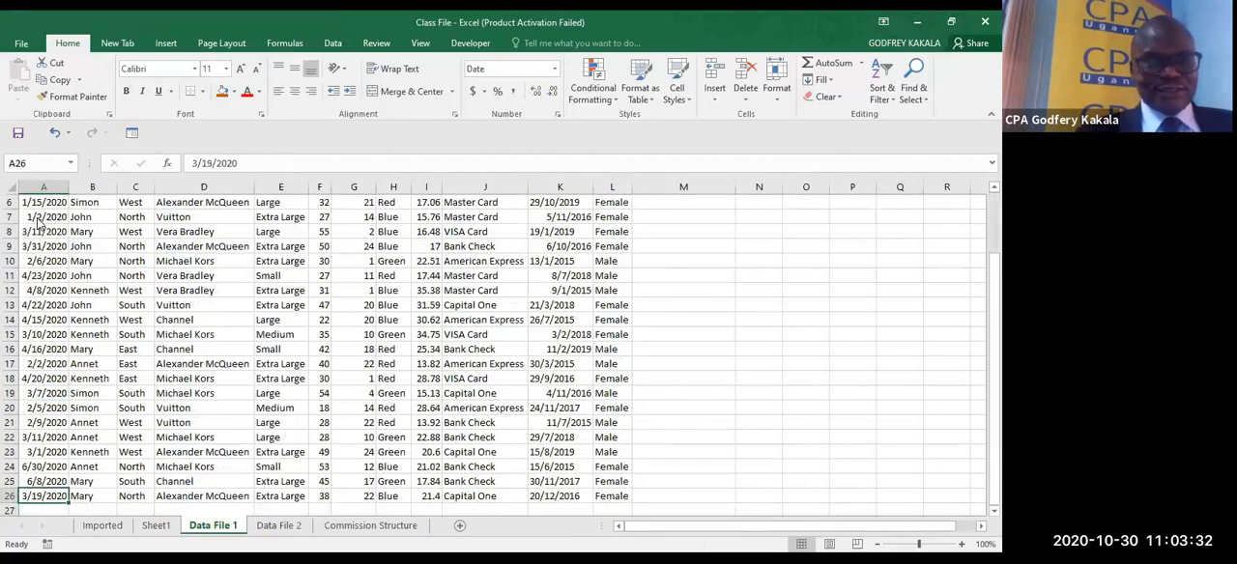
pyautogui.click(278, 525)
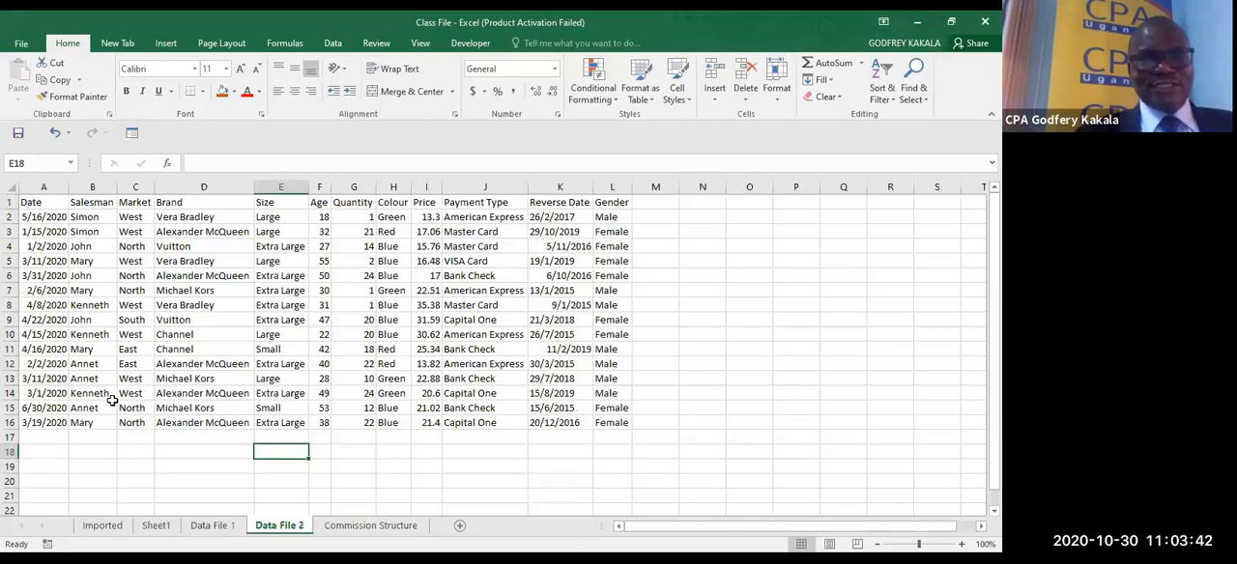
pyautogui.click(213, 526)
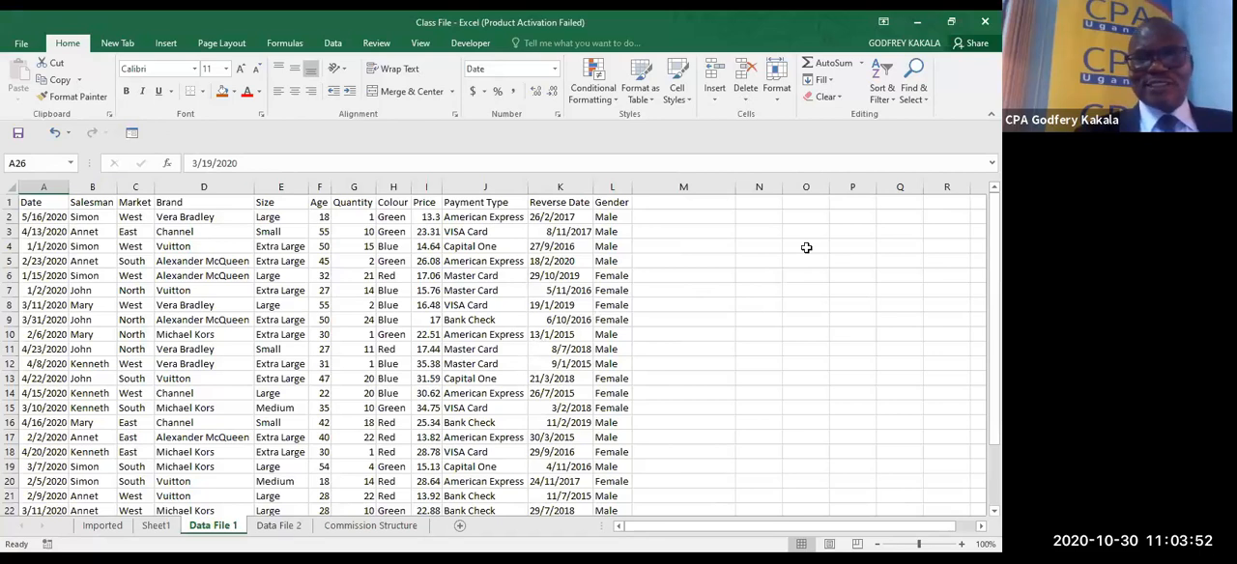
# - Enter Jan in cell O2 of Data File 1 and autofill the month series down to Jul in O8
pyautogui.moveTo(804, 216)
pyautogui.mouseDown()
pyautogui.moveTo(803, 246)
pyautogui.moveTo(799, 225)
pyautogui.mouseUp()
pyautogui.write('Jan')
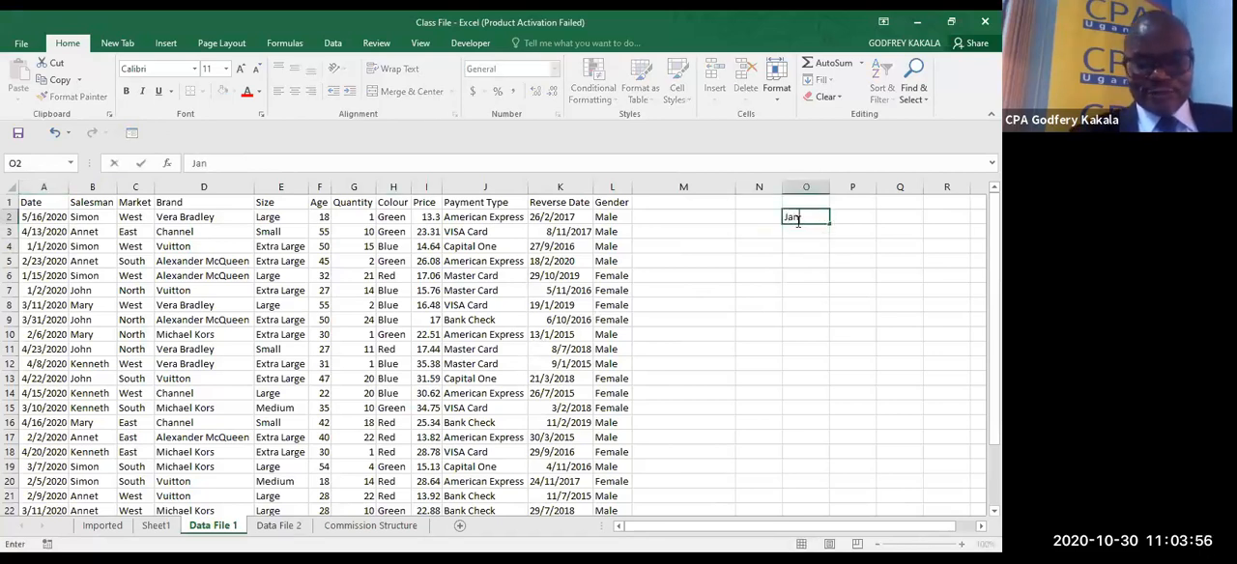
pyautogui.moveTo(830, 224); pyautogui.dragTo(830, 309)
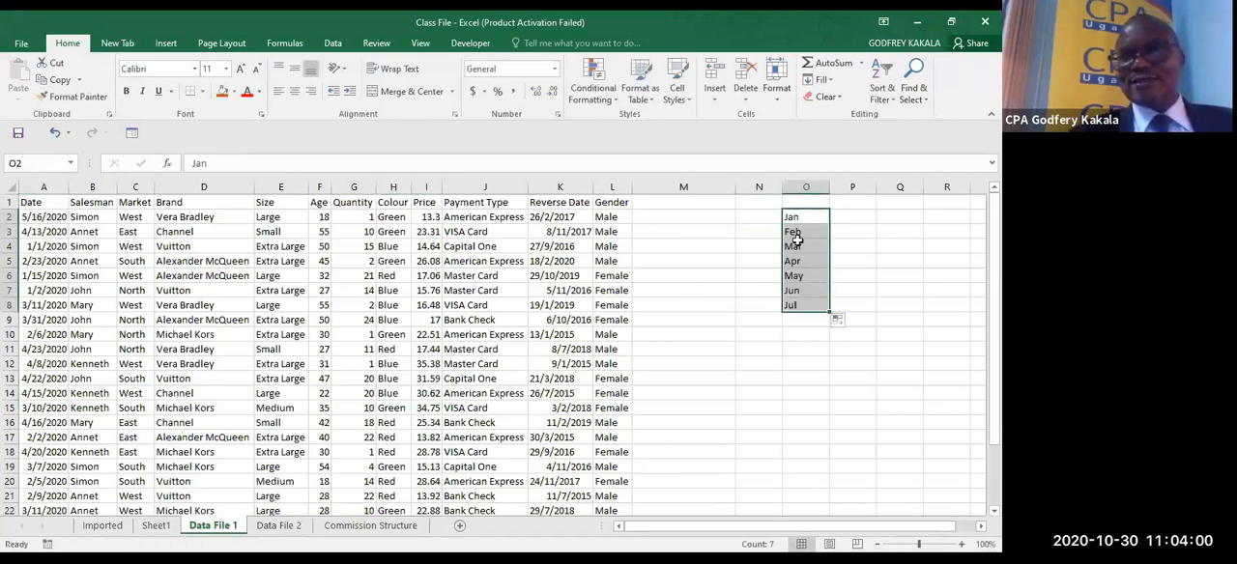
# - Copy the months Jan to May from O2:O6 into column Q, starting at cell Q2
pyautogui.hotkey('shift', 'Up')
pyautogui.hotkey('shift', 'Up')
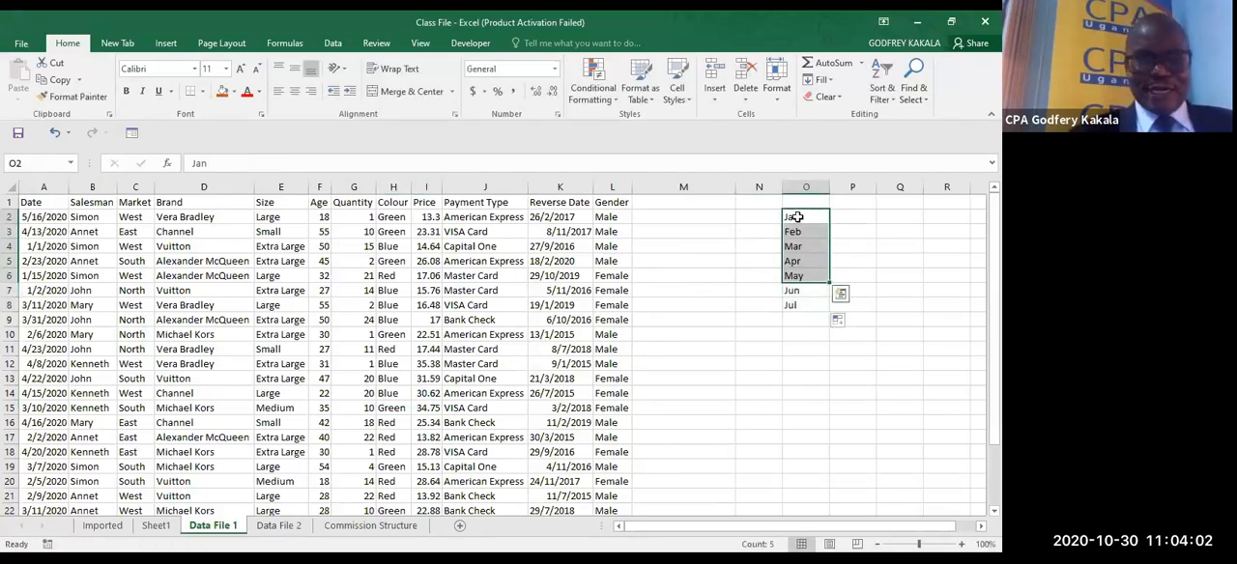
pyautogui.hotkey('ctrl', 'c')
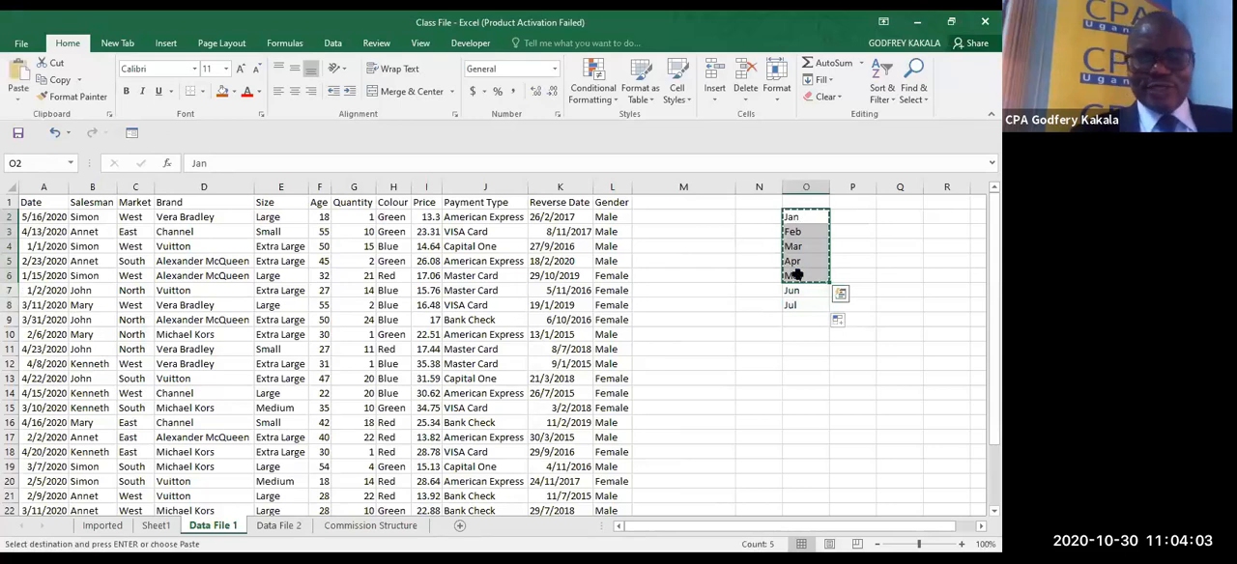
pyautogui.click(885, 217)
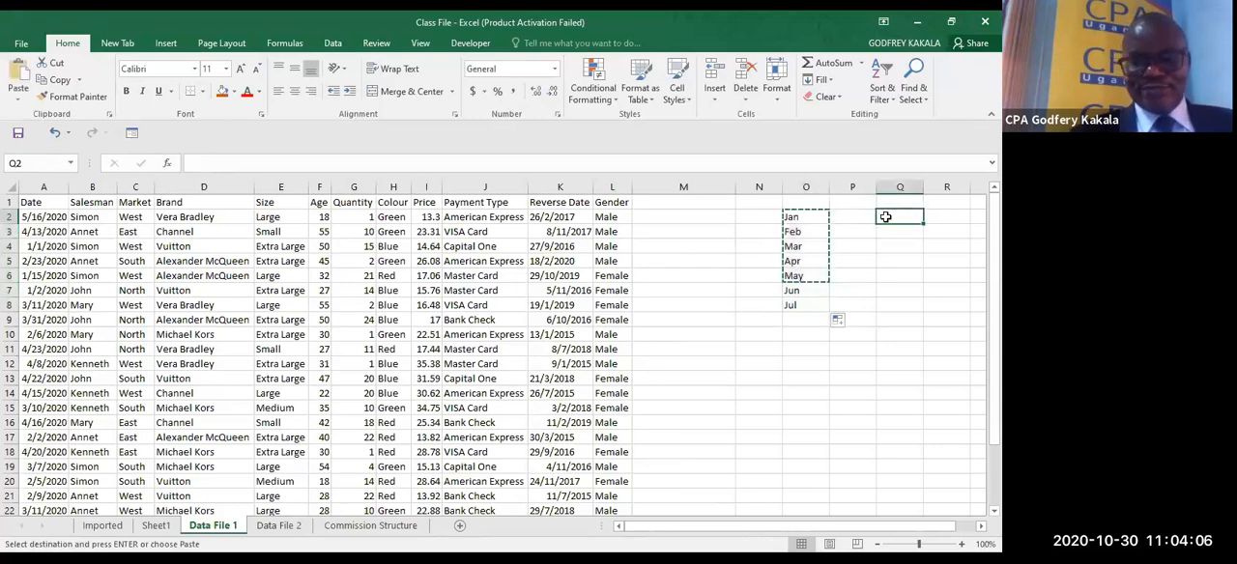
pyautogui.hotkey('ctrl', 'v')
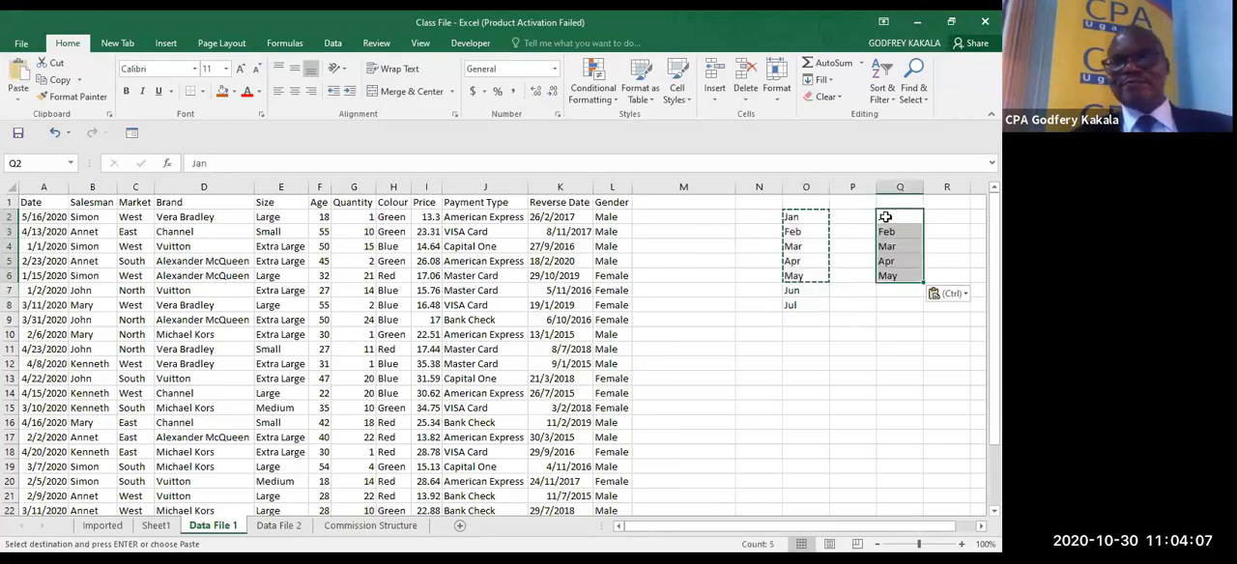
pyautogui.click(848, 314)
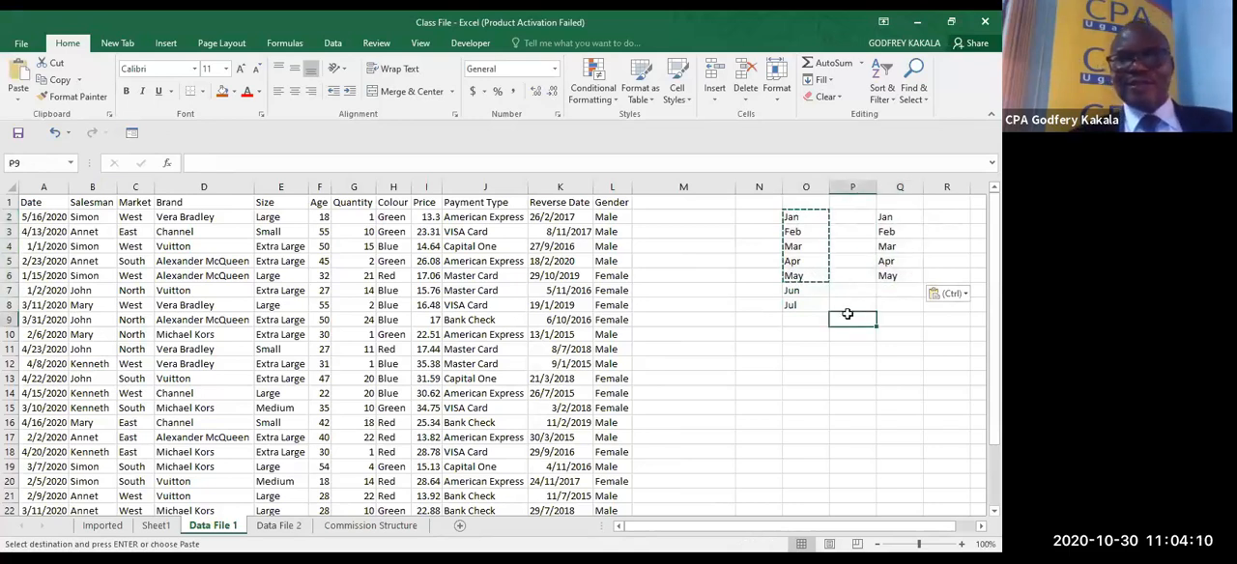
pyautogui.press('Escape')
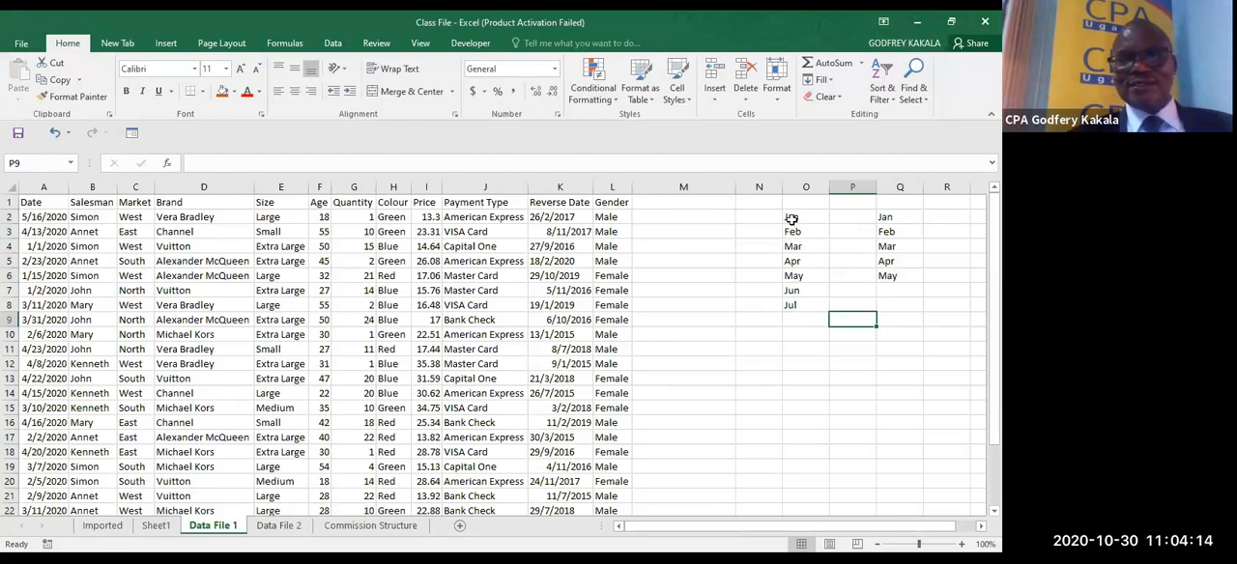
# - Highlight the Unique values across the month lists in O2:O8 and Q2:Q6 with Light Red Fill with Dark Red Text
pyautogui.moveTo(791, 219); pyautogui.dragTo(793, 304)
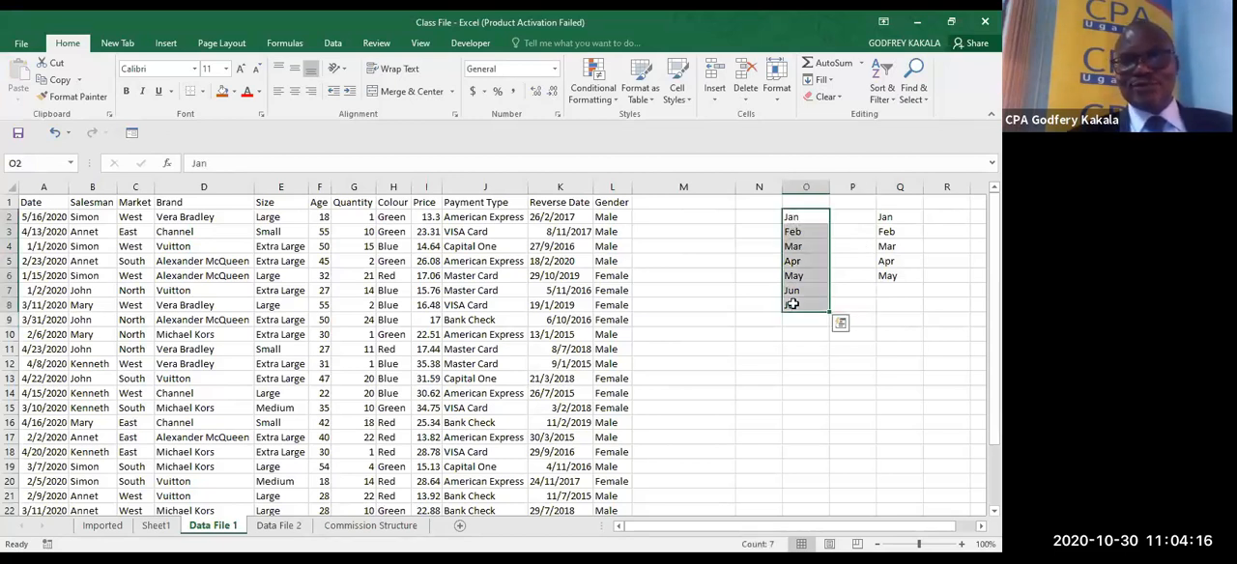
pyautogui.moveTo(885, 218); pyautogui.dragTo(885, 277)
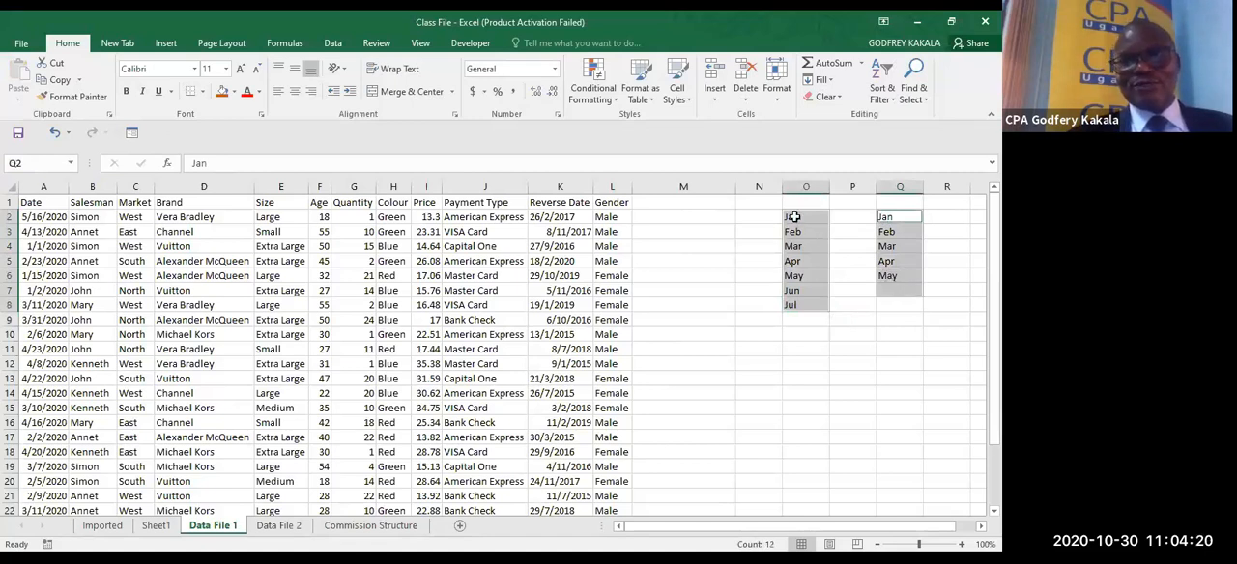
pyautogui.moveTo(793, 218); pyautogui.dragTo(793, 305)
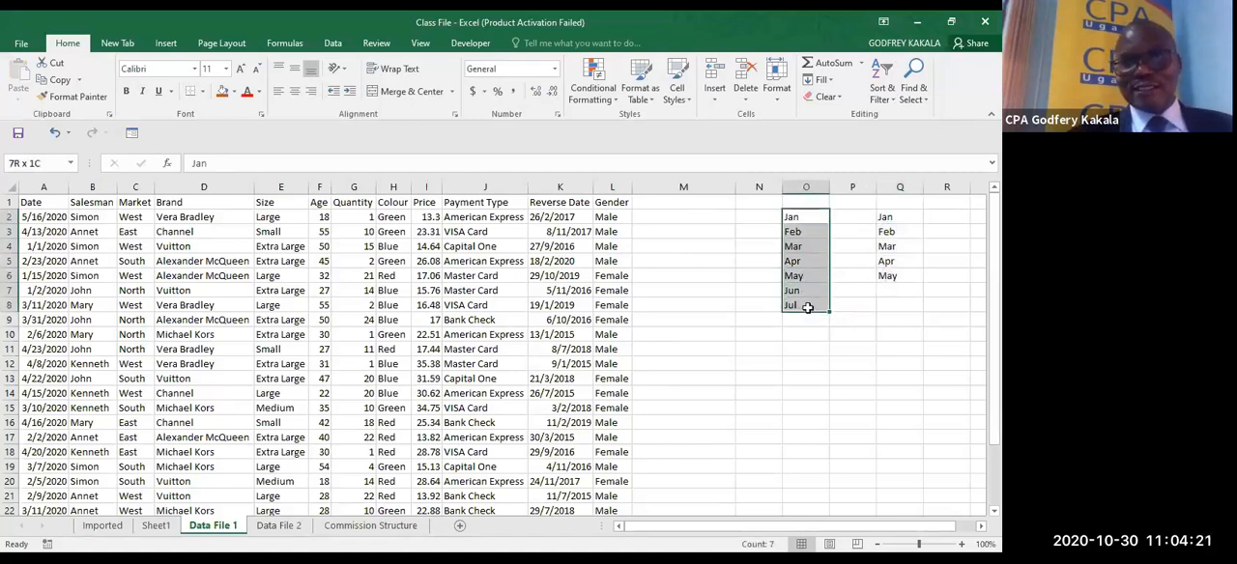
pyautogui.keyDown('ctrl'); pyautogui.click(888, 216); pyautogui.keyUp('ctrl')
pyautogui.moveTo(896, 266); pyautogui.dragTo(894, 273)
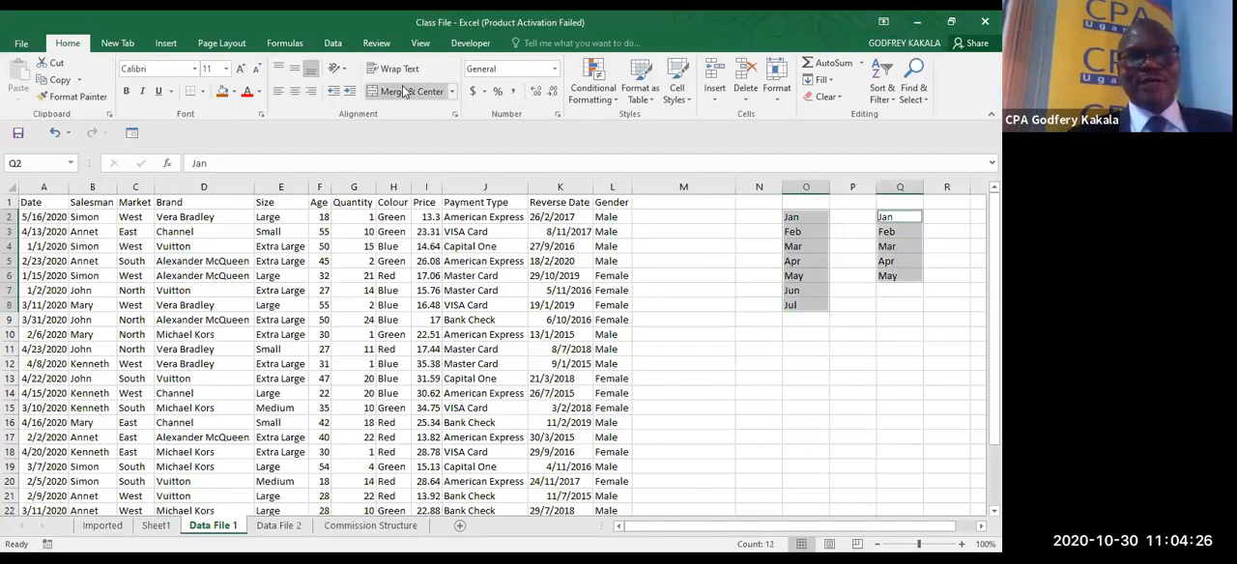
pyautogui.click(601, 97)
pyautogui.moveTo(637, 127)
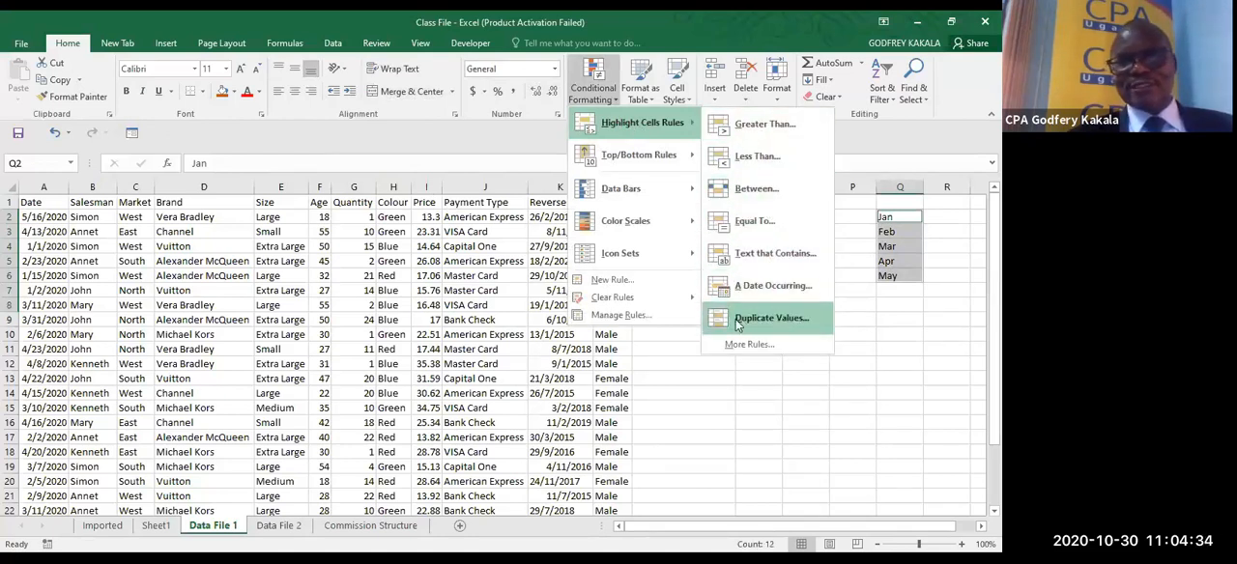
pyautogui.click(779, 318)
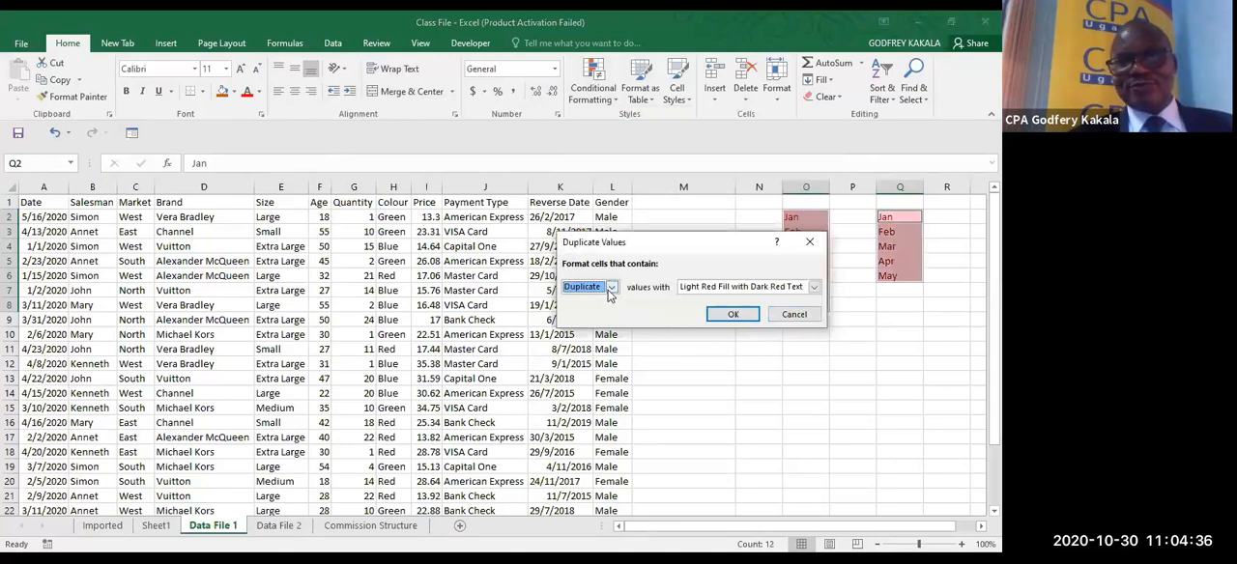
pyautogui.click(611, 288)
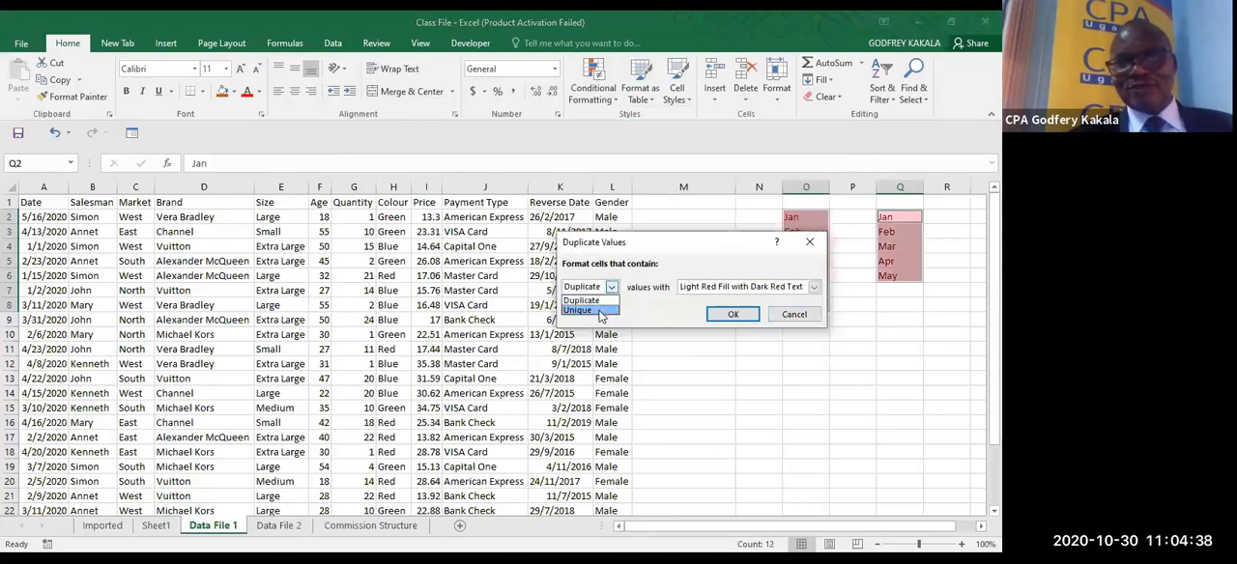
pyautogui.click(601, 311)
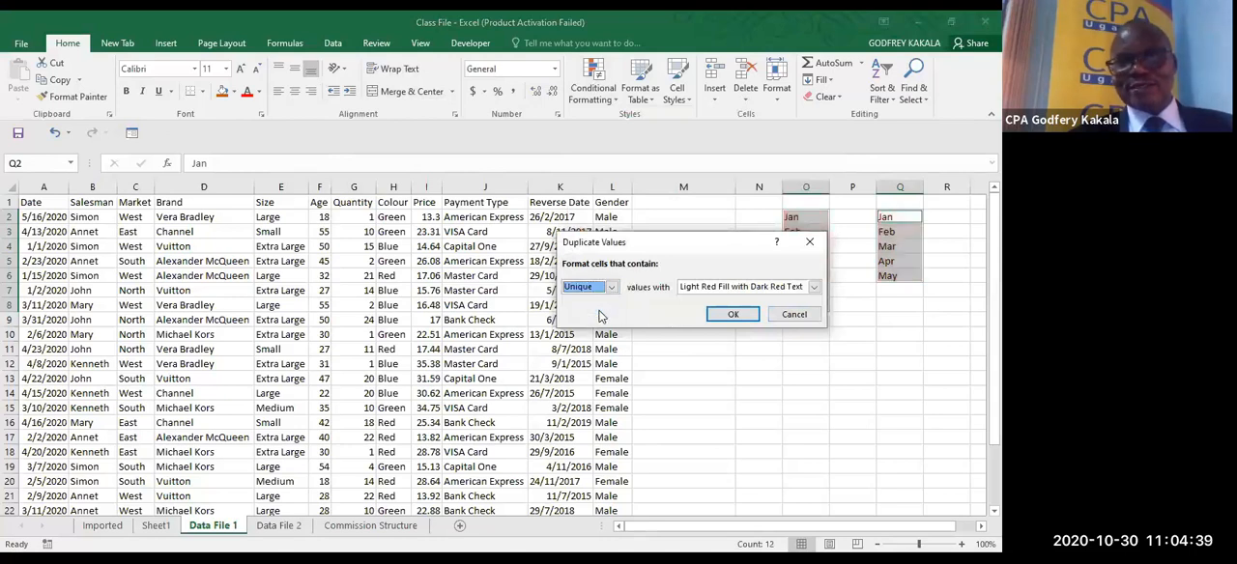
pyautogui.click(726, 316)
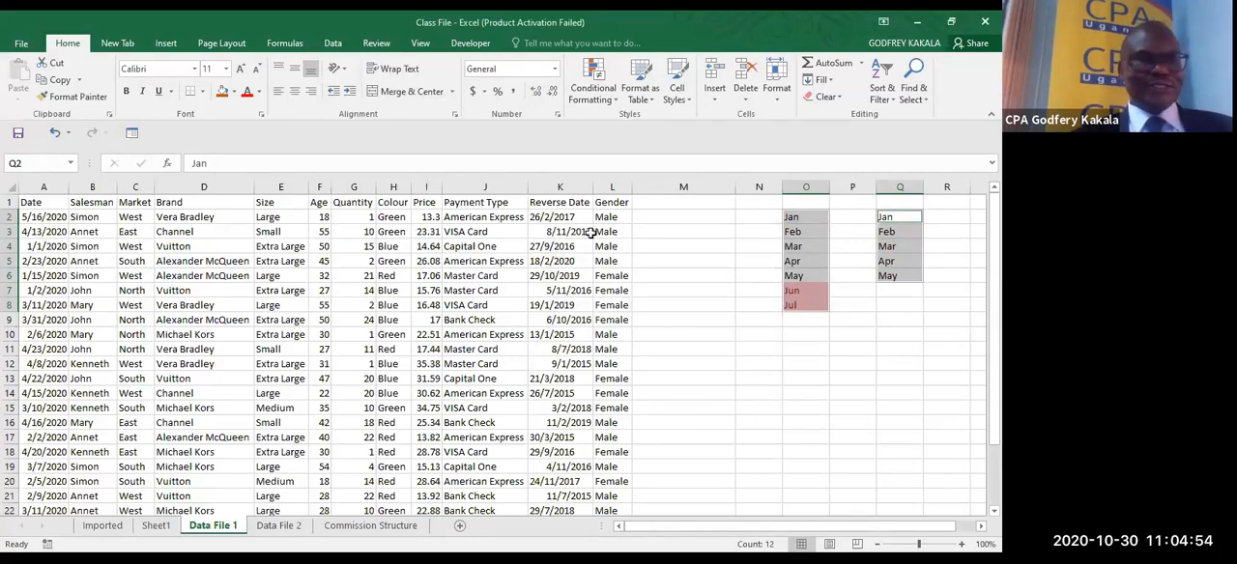
# - Review the Sheet1 and Data File 2 worksheets and compare the two month lists on Data File 1
pyautogui.click(160, 527)
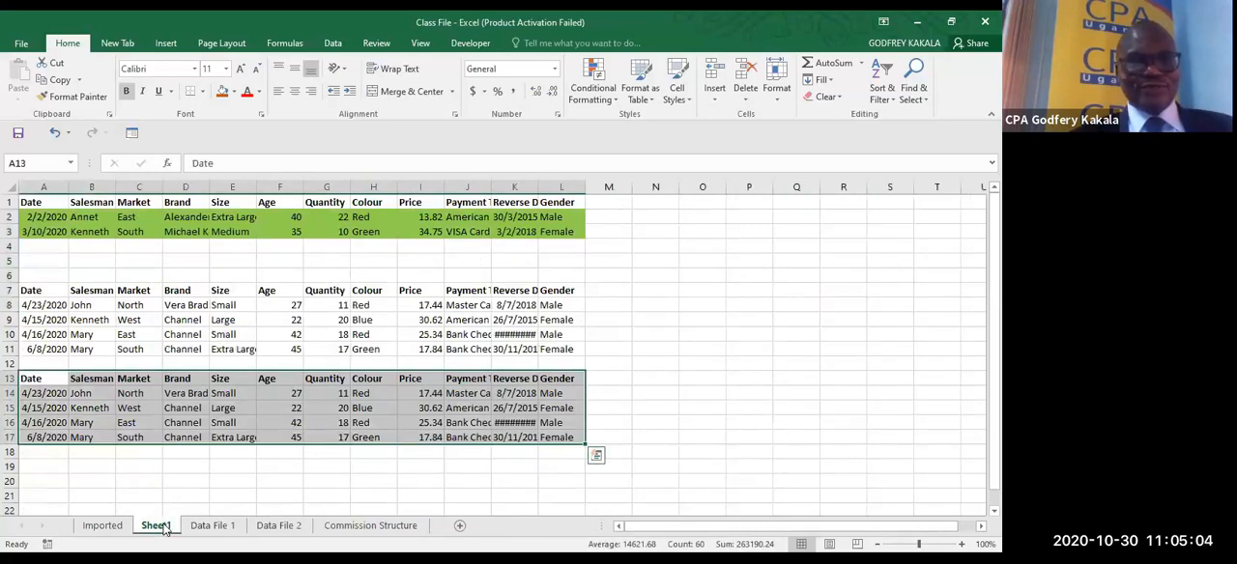
pyautogui.click(278, 525)
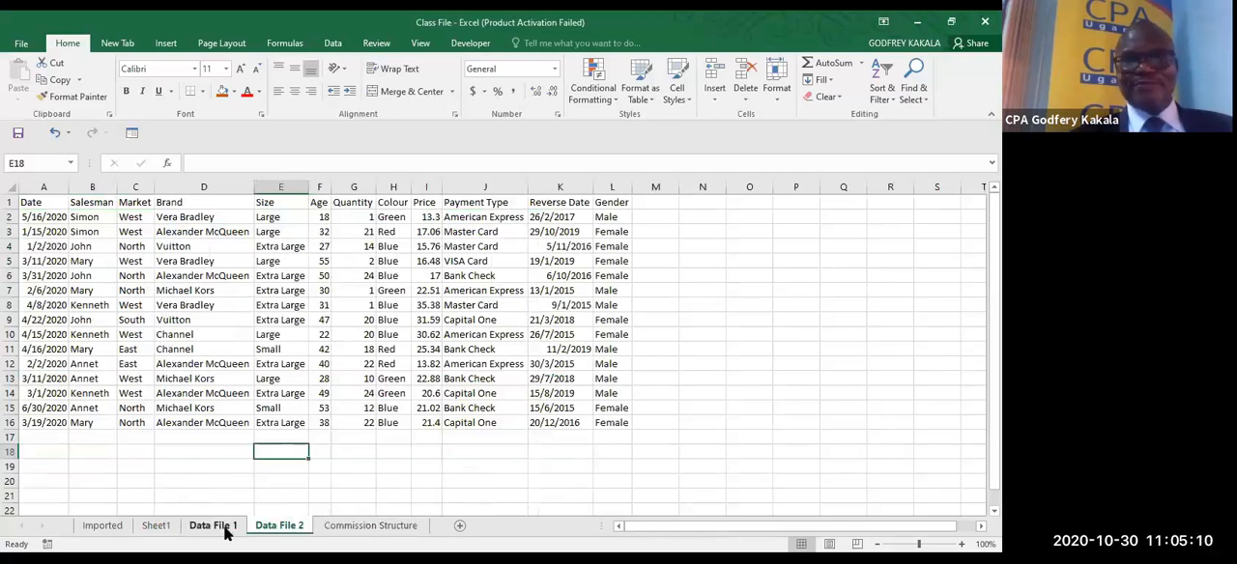
pyautogui.click(214, 526)
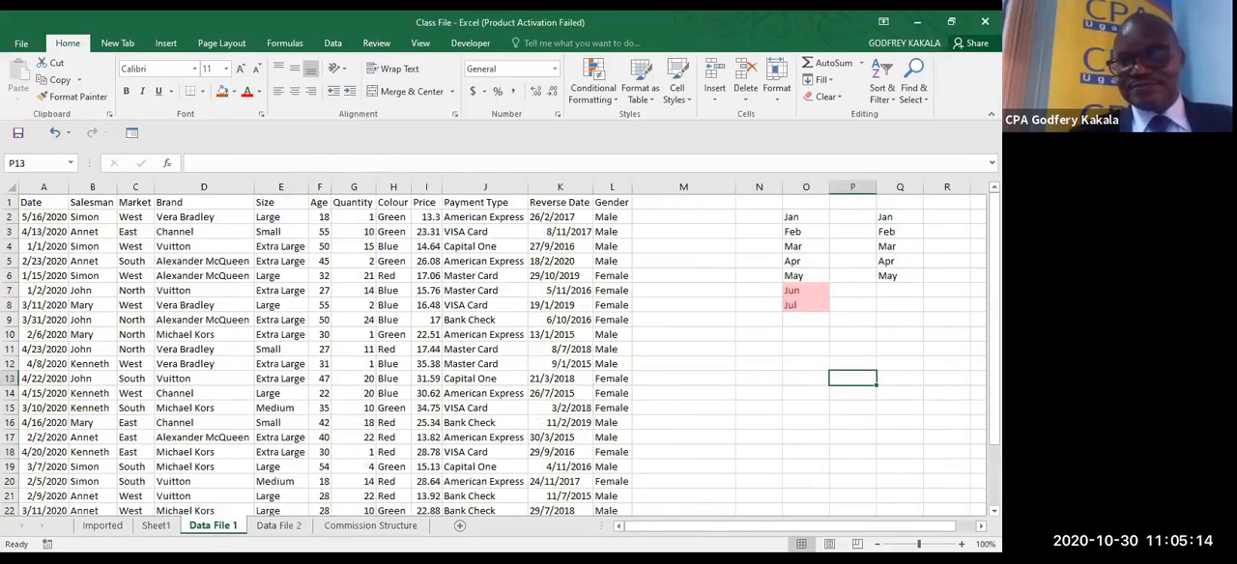
pyautogui.hscroll(3, 894, 282)
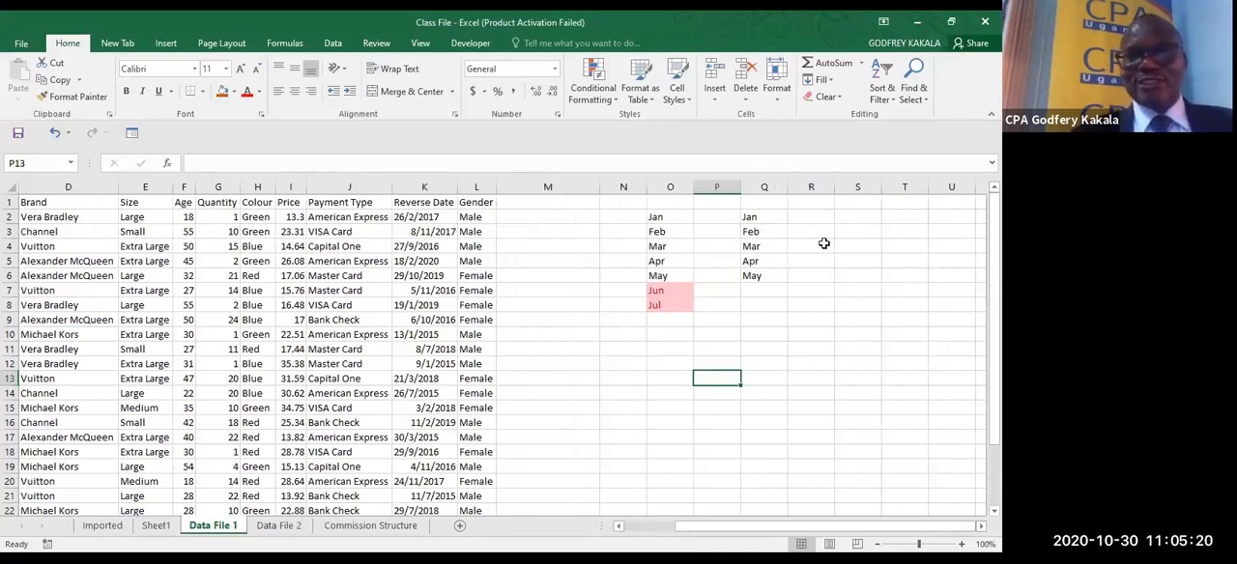
pyautogui.click(720, 214)
pyautogui.click(669, 217)
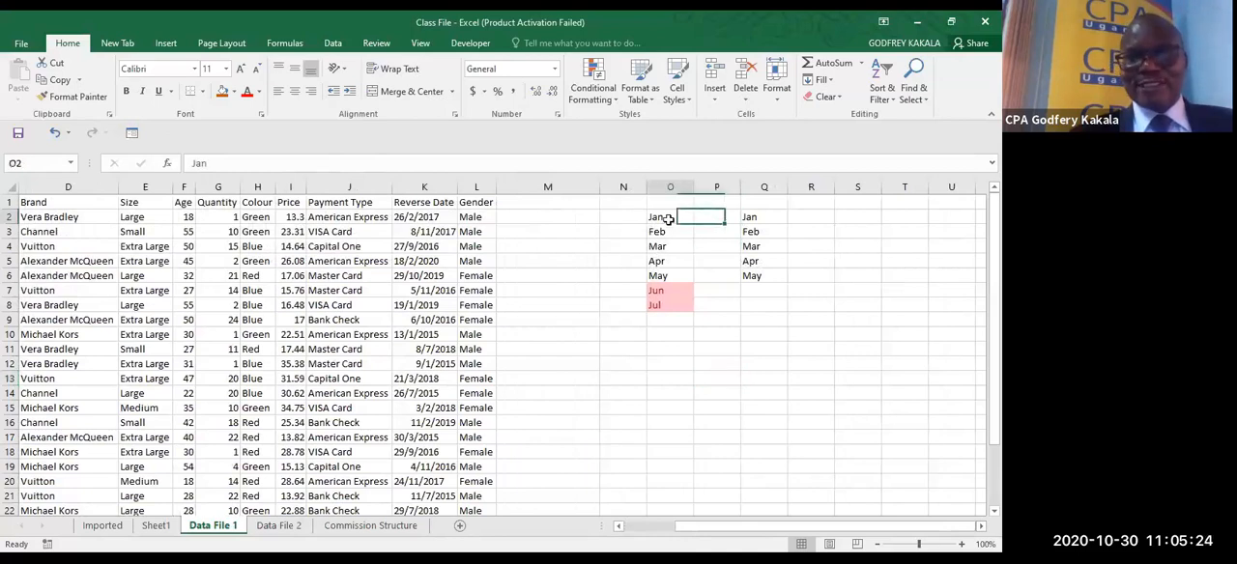
pyautogui.click(750, 217)
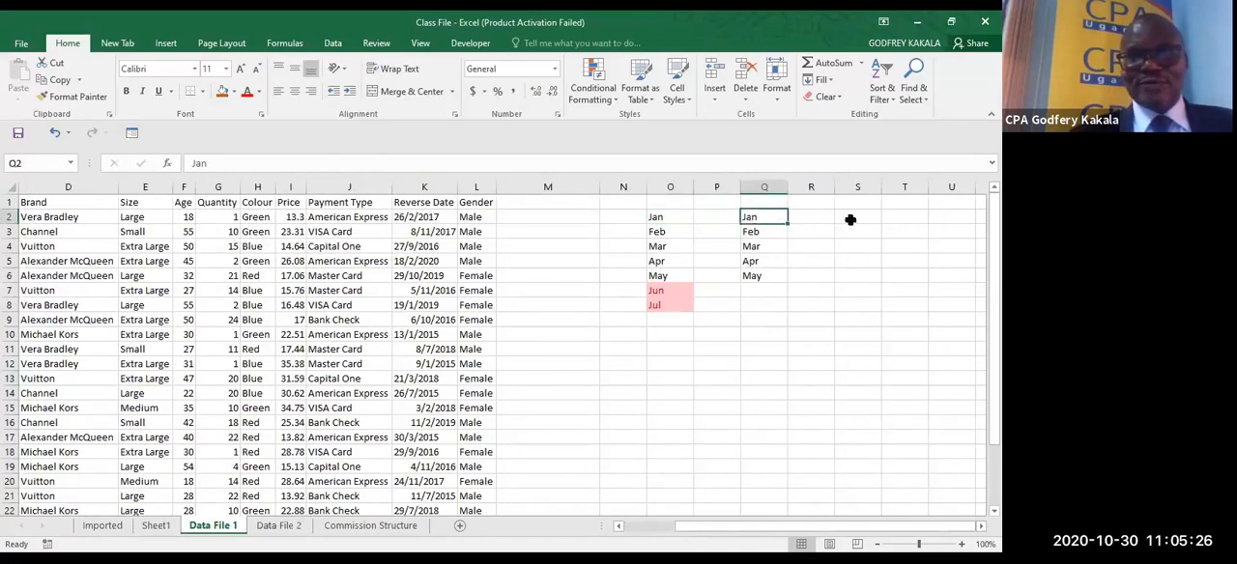
pyautogui.click(715, 219)
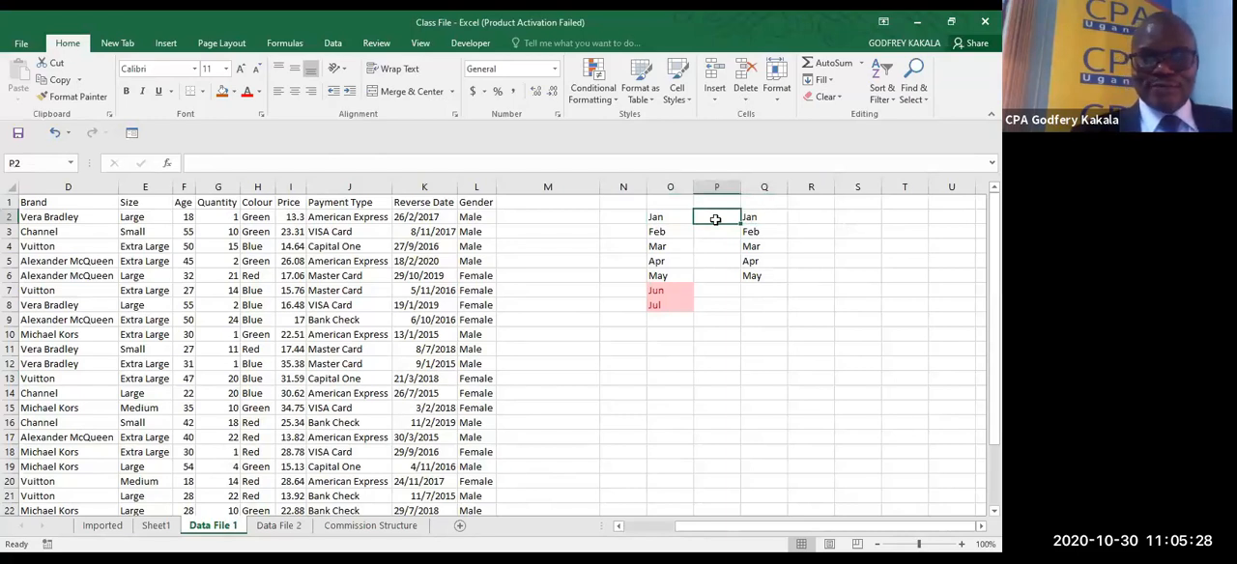
# - Enter =MATCH(O2,$Q$2:$Q$6,0) in cell P2 of Data File 1 and fill the formula down to P8
pyautogui.write('=')
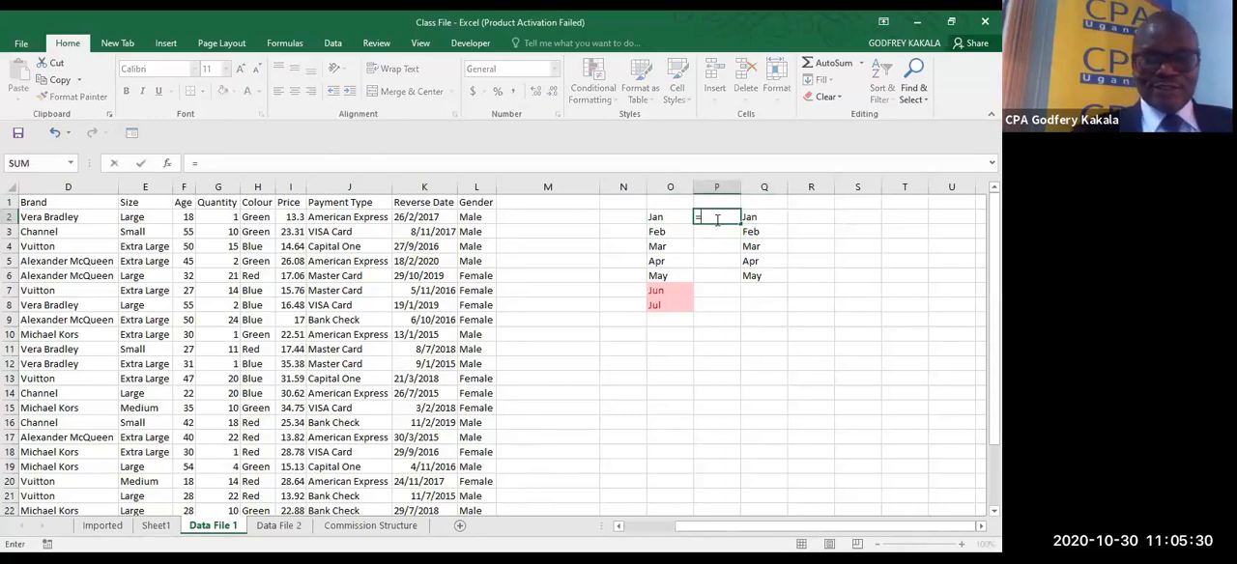
pyautogui.write('match')
pyautogui.press('Tab')
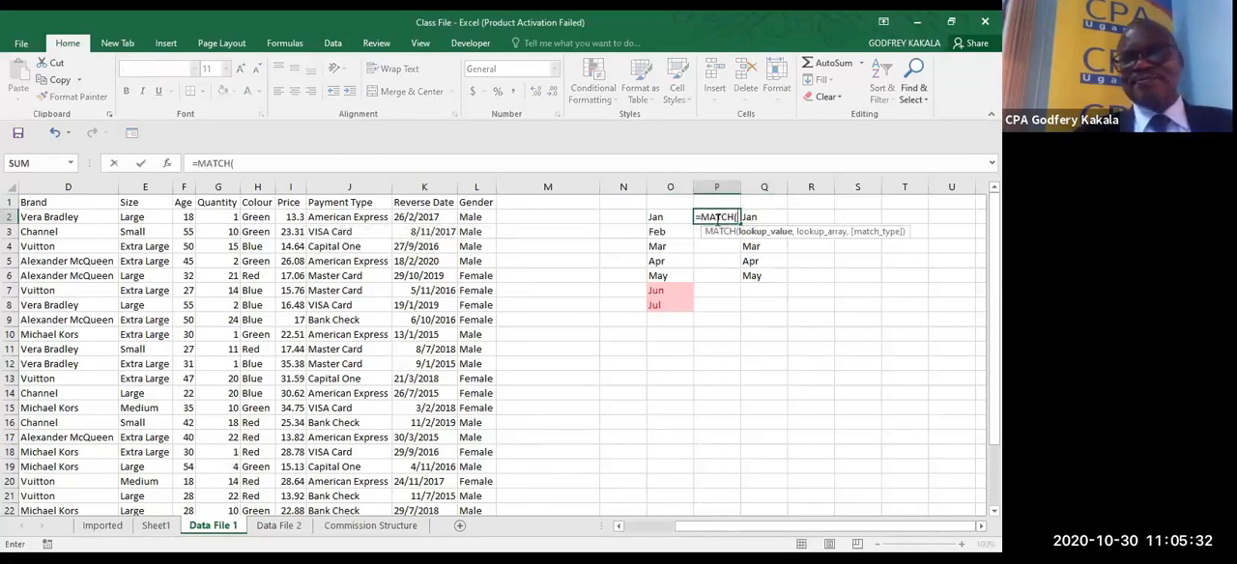
pyautogui.press('BackSpace')
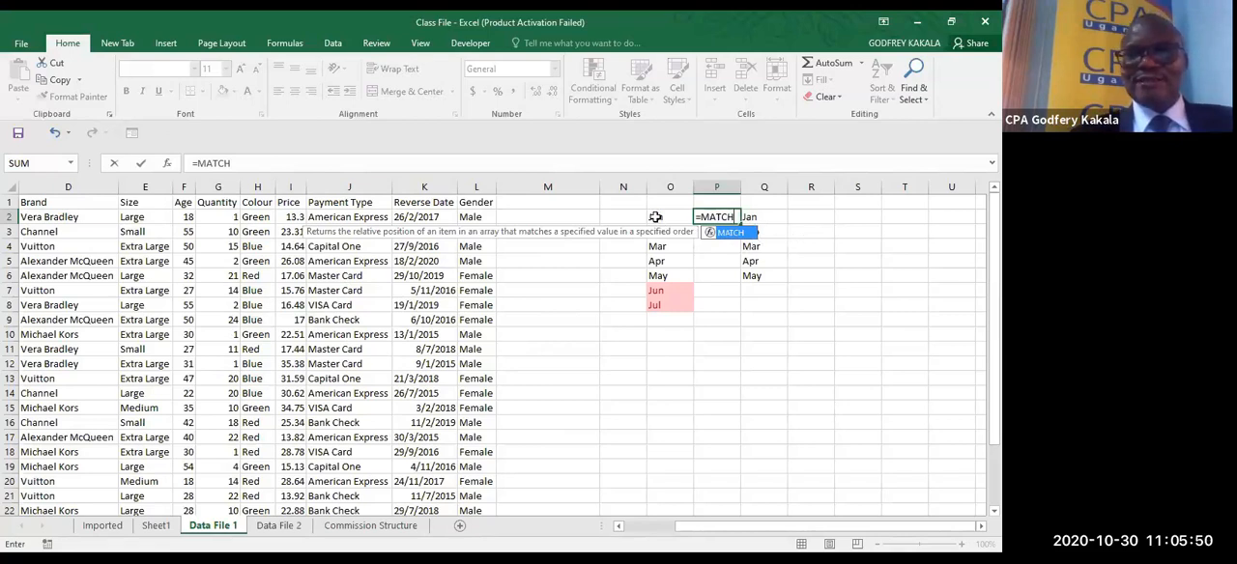
pyautogui.write('(')
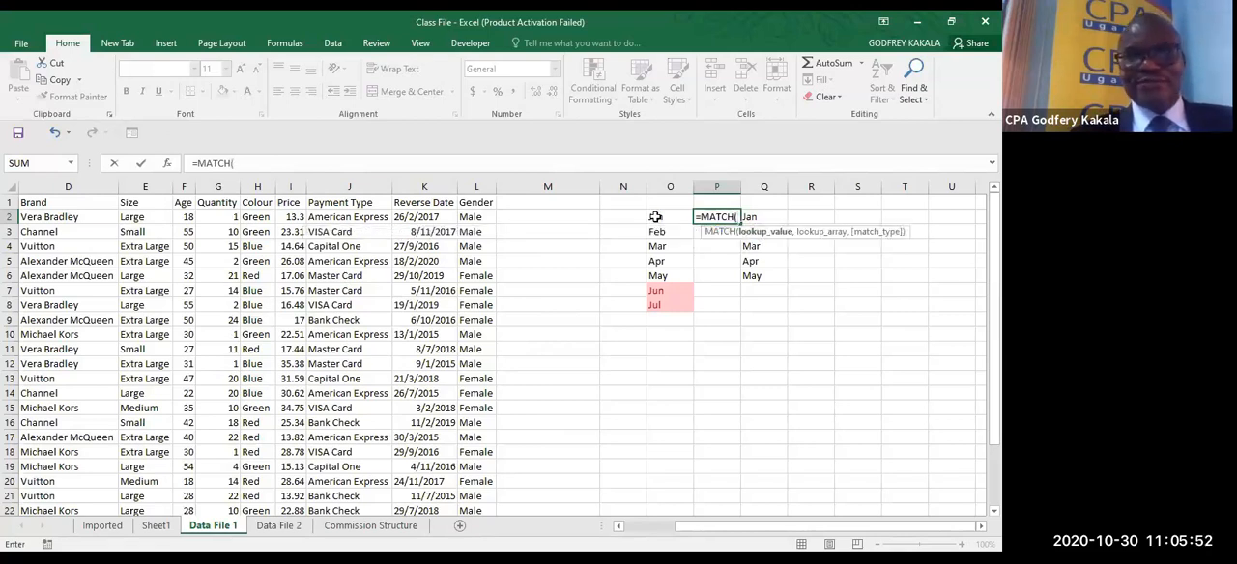
pyautogui.click(655, 216)
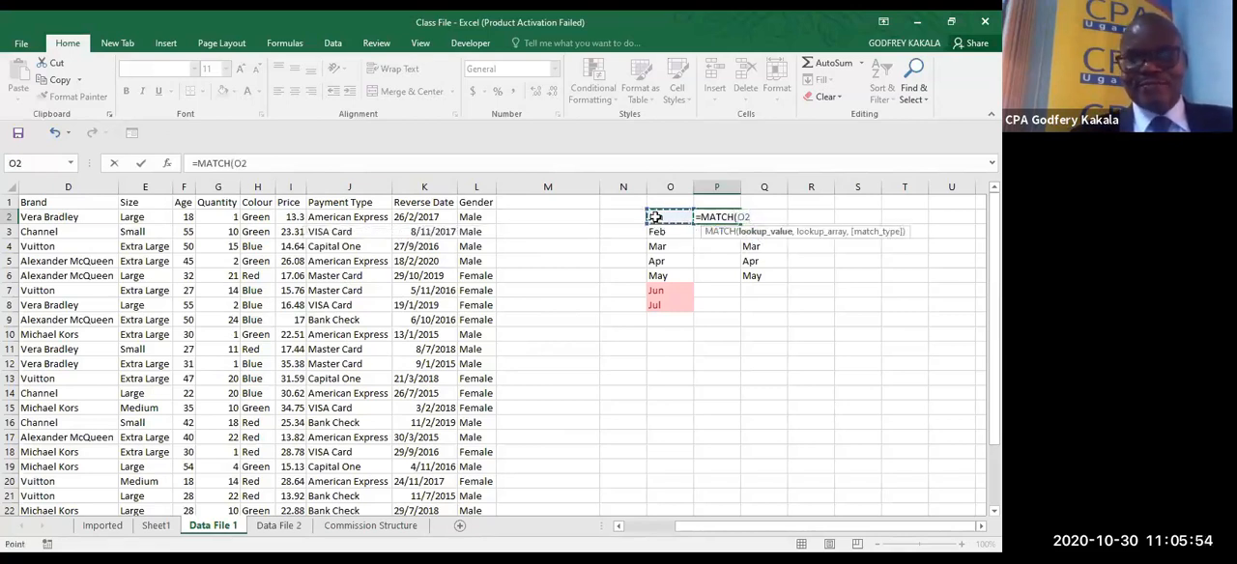
pyautogui.write(',')
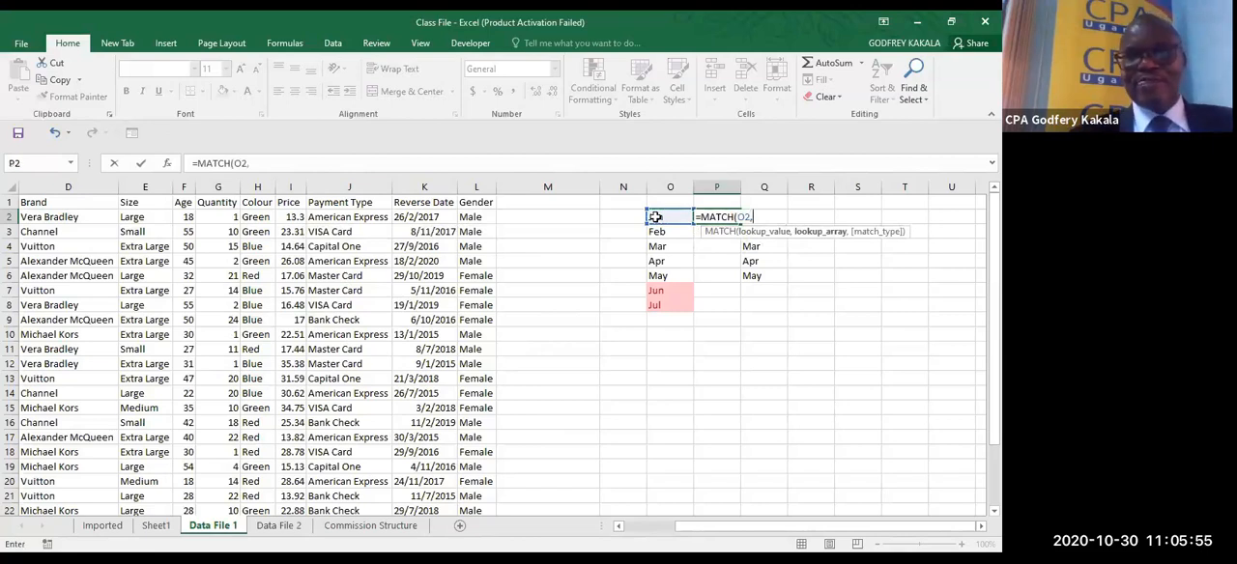
pyautogui.click(752, 275)
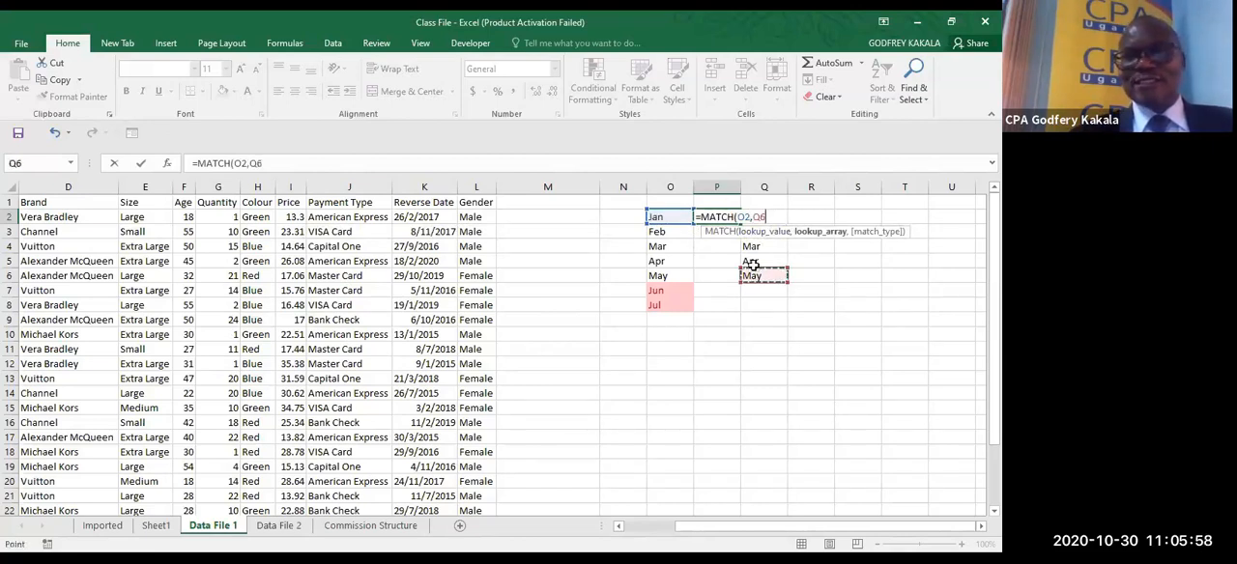
pyautogui.hotkey('ctrl', 'shift', 'Up')
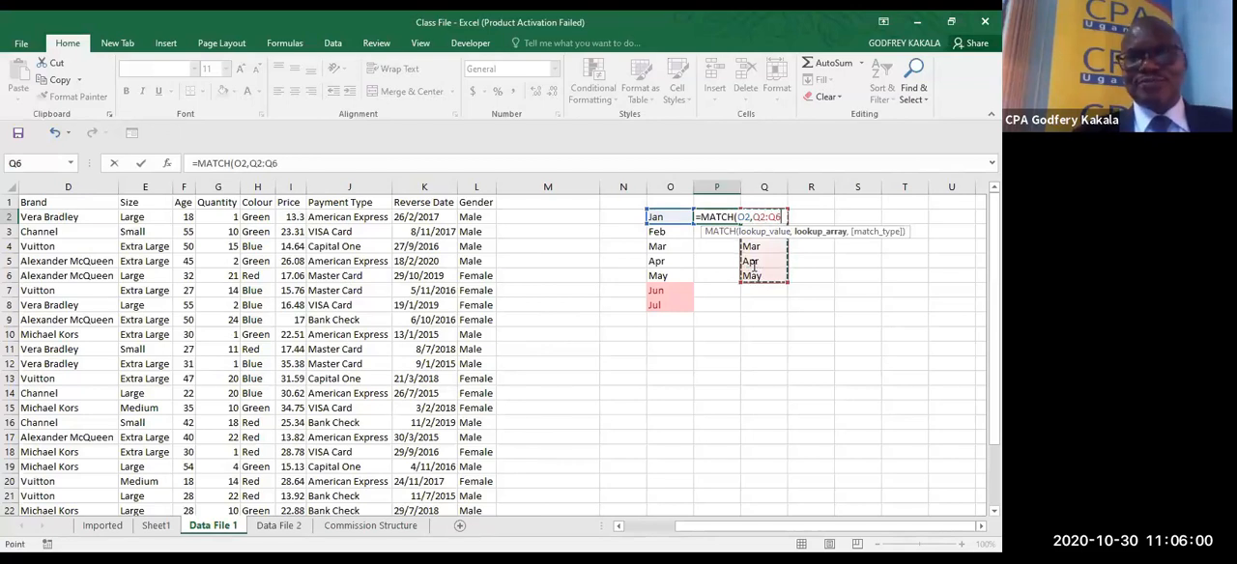
pyautogui.press('F4')
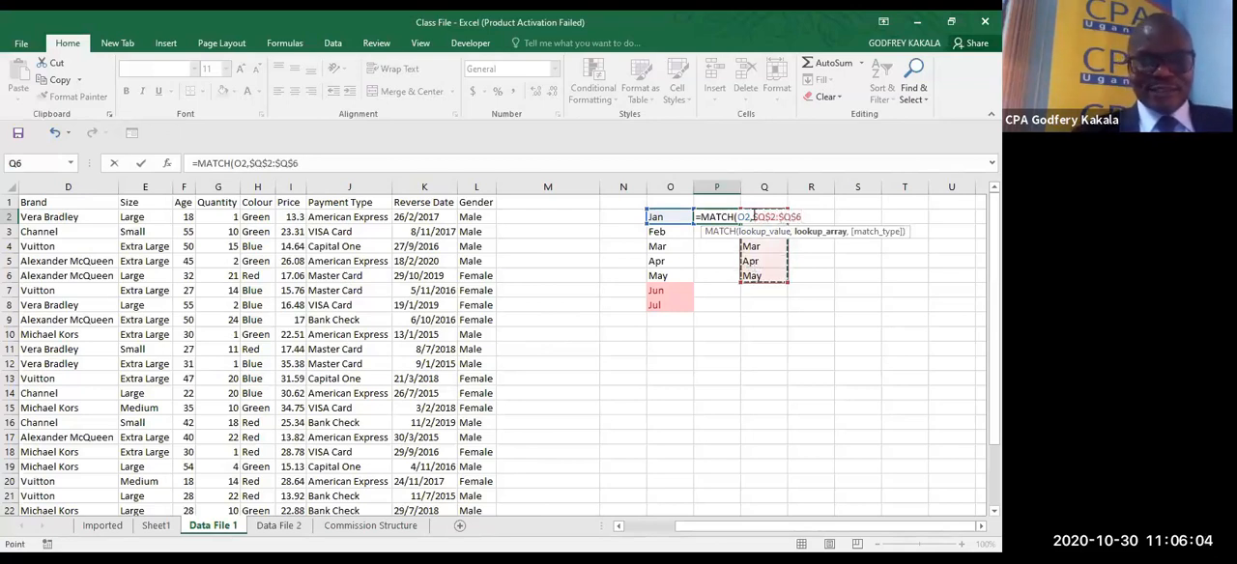
pyautogui.write(',0)')
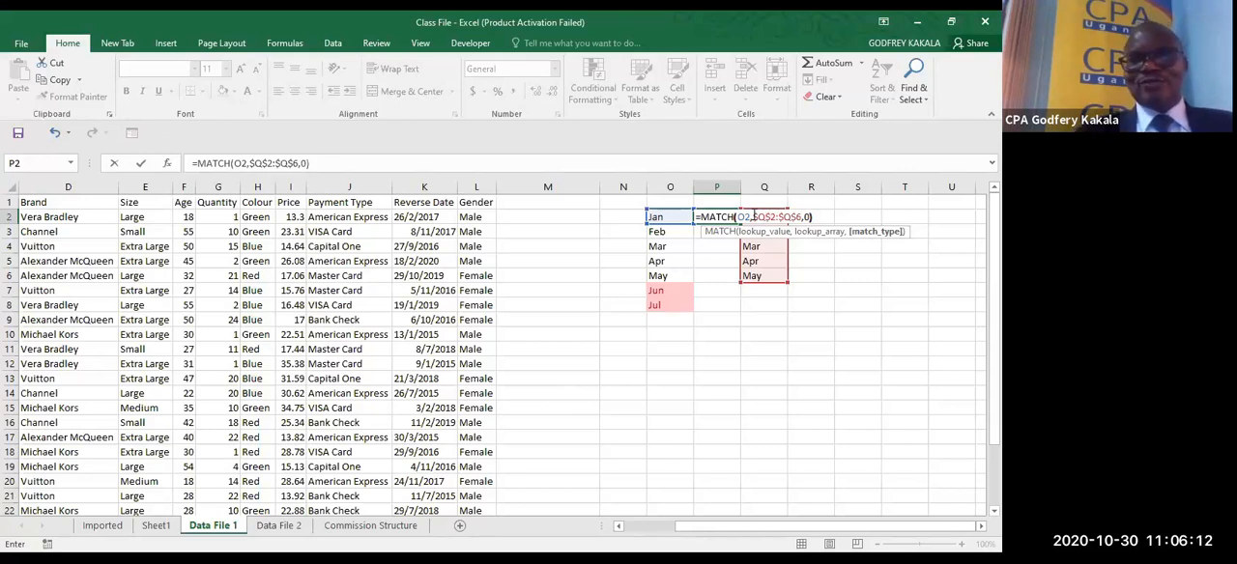
pyautogui.hotkey('ctrl', 'Return')
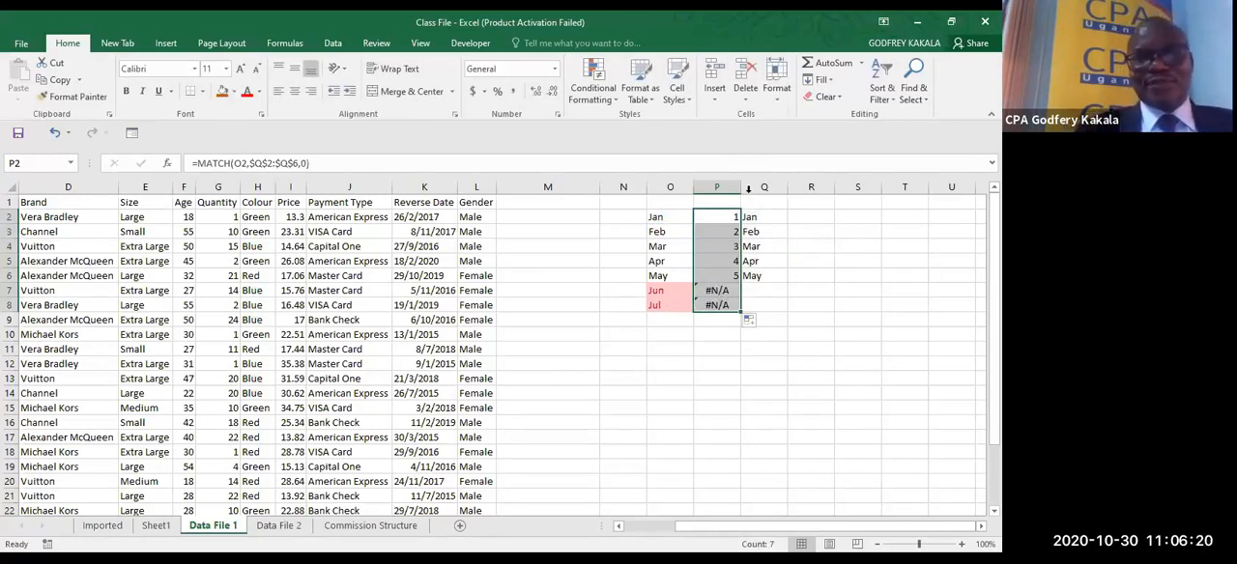
pyautogui.click(748, 188)
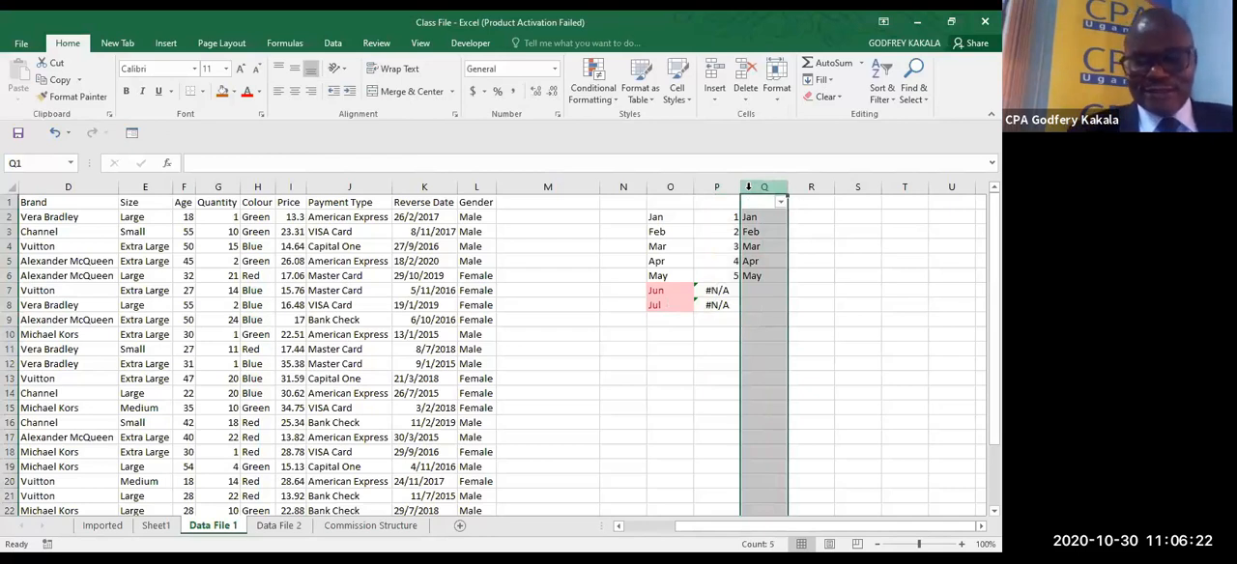
pyautogui.click(840, 263)
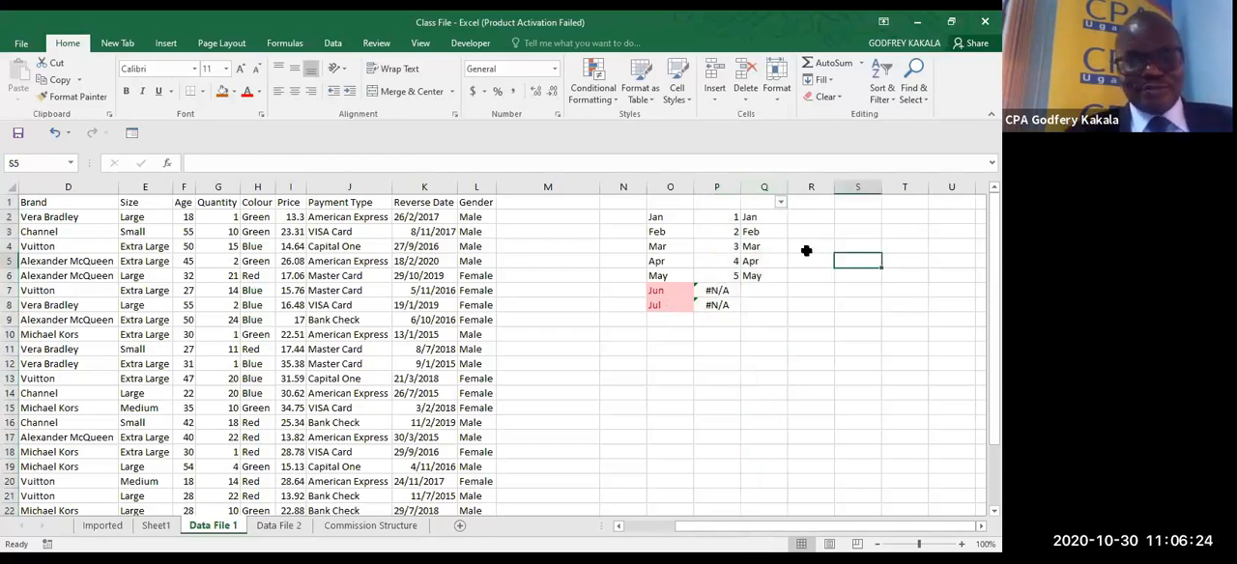
pyautogui.hotkey('ctrl', 'shift', '+')
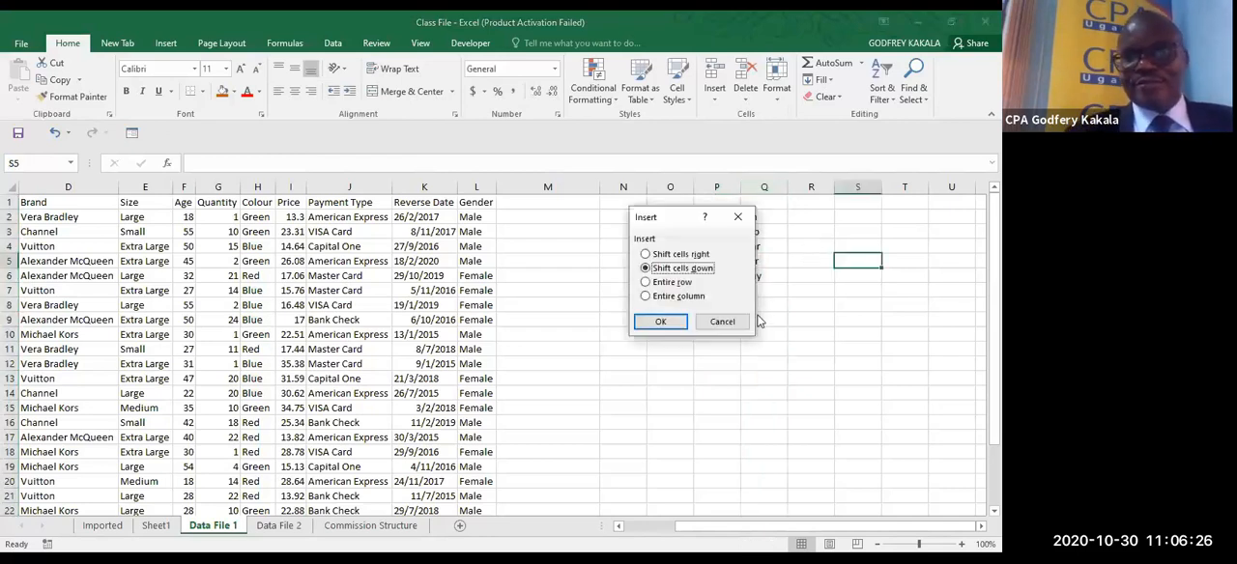
pyautogui.click(722, 321)
pyautogui.click(720, 320)
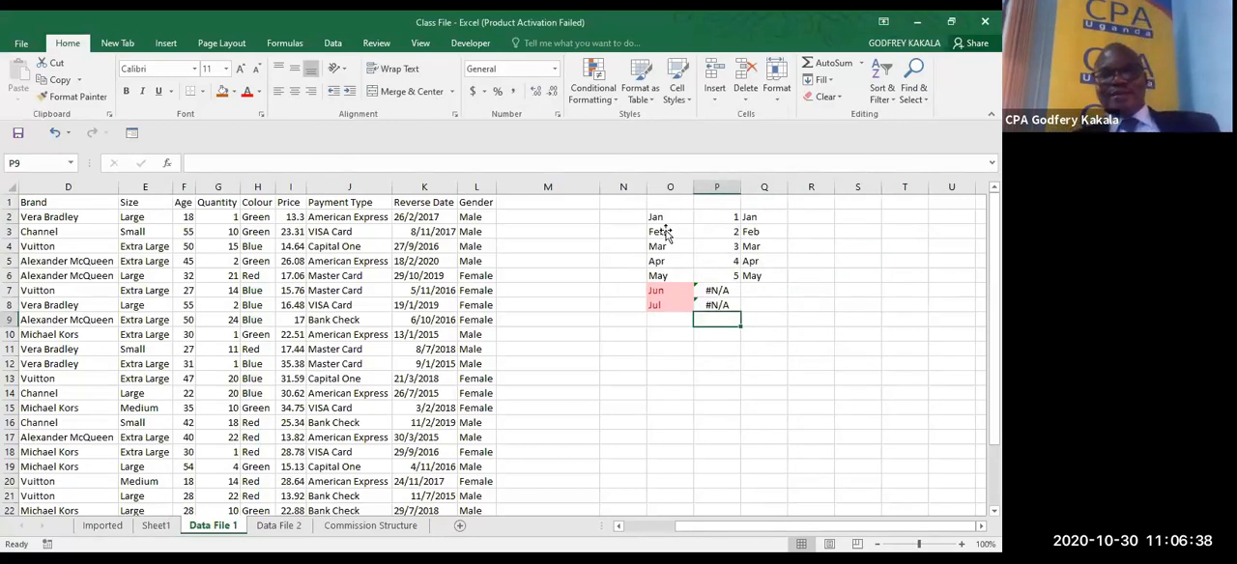
# - Wrap the P2 formula in ISNA to make =ISNA(MATCH(O2,$Q$2:$Q$6,0)) and fill it down to P8
pyautogui.click(715, 218)
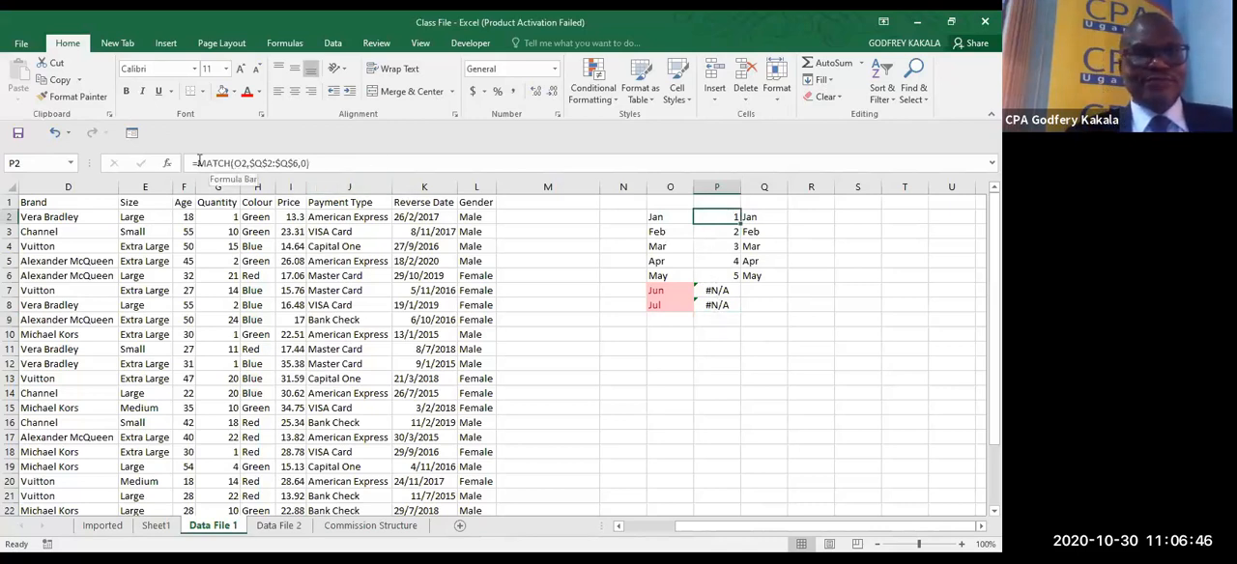
pyautogui.click(198, 163)
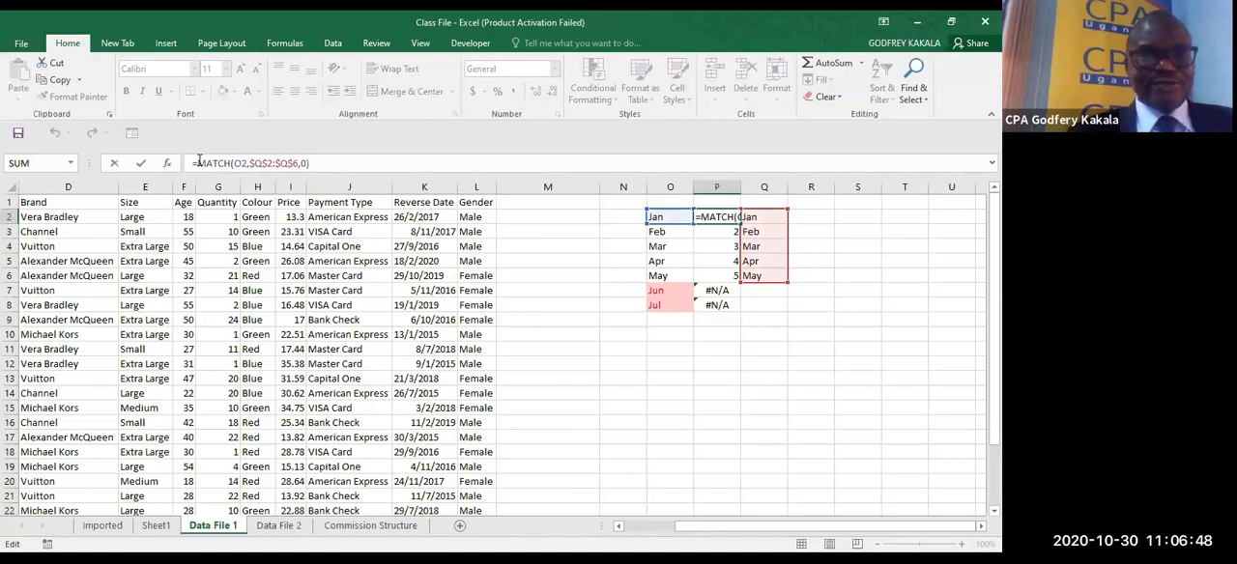
pyautogui.write('ISNA(')
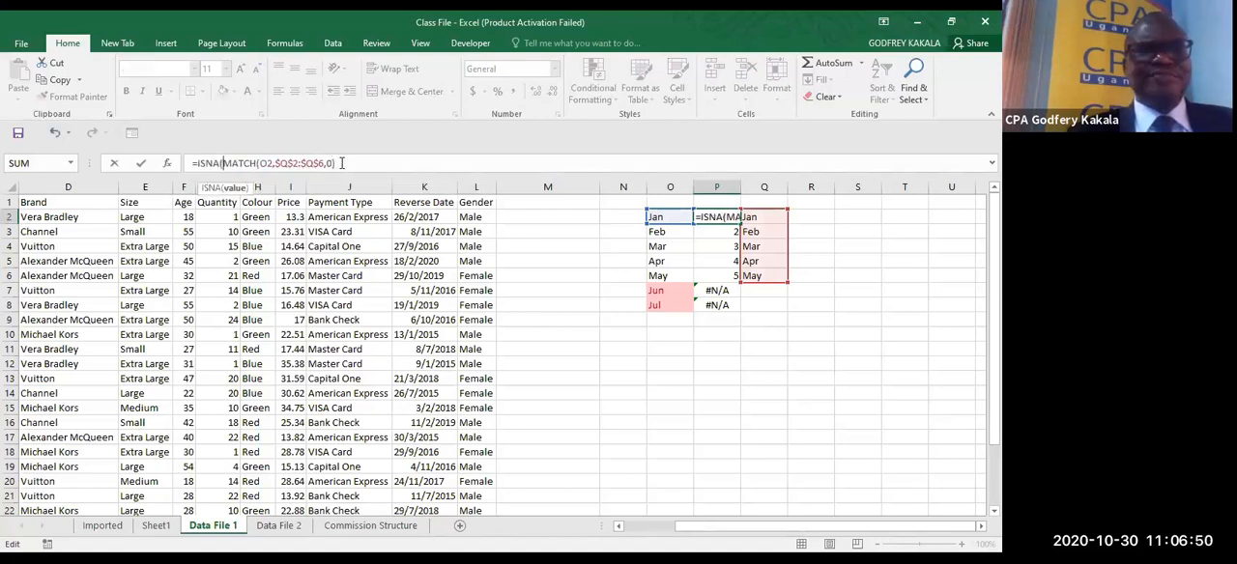
pyautogui.click(343, 163)
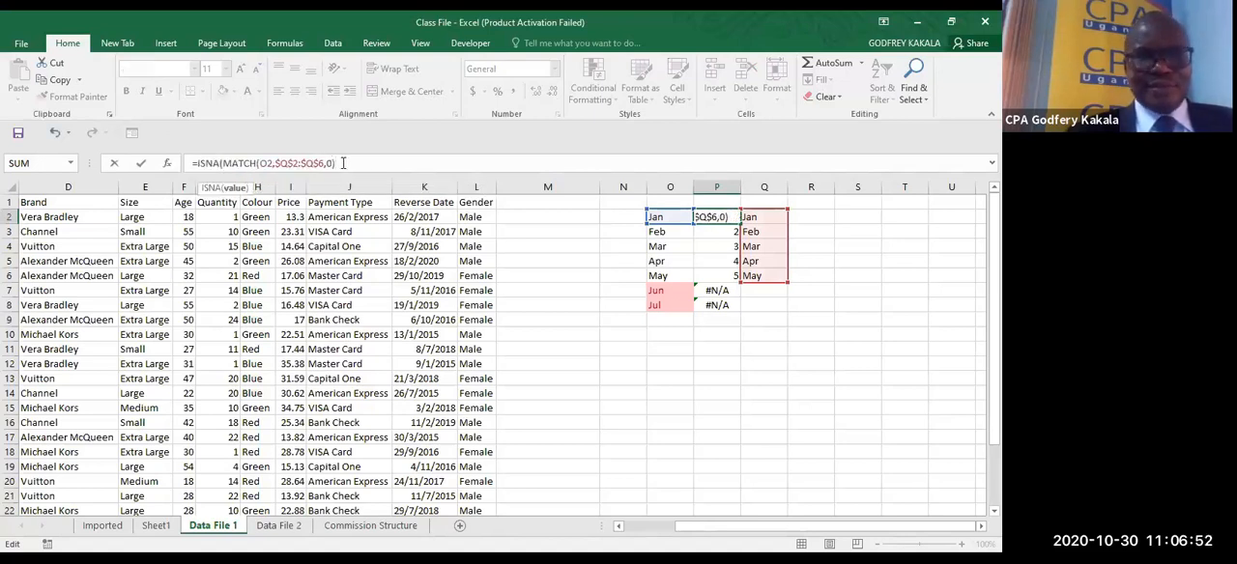
pyautogui.write(')')
pyautogui.hotkey('ctrl', 'Return')
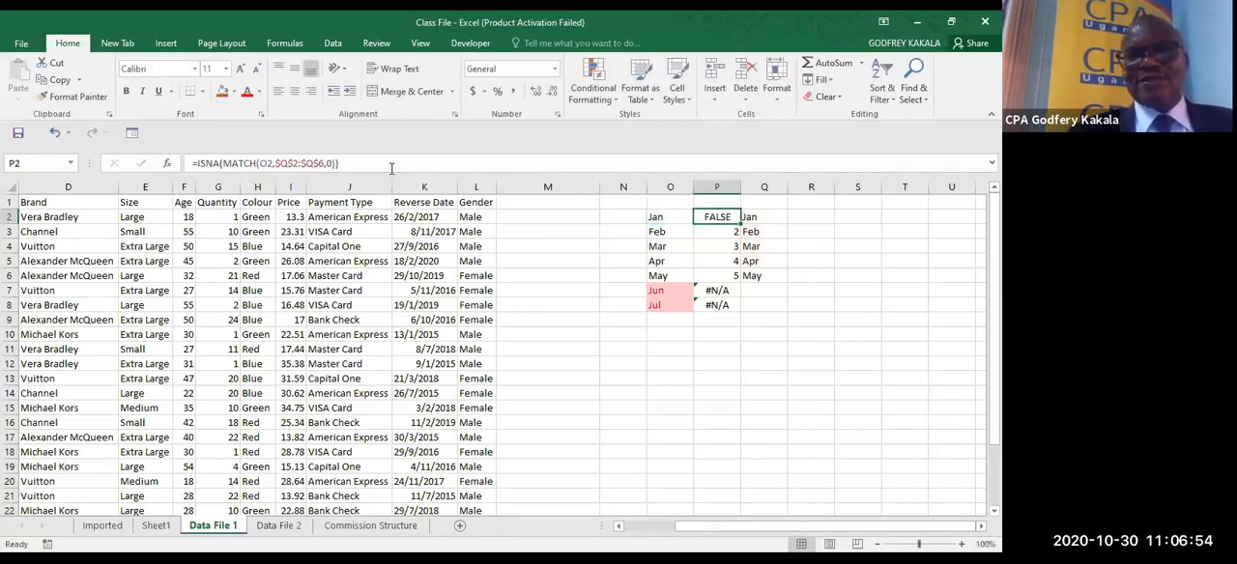
pyautogui.doubleClick(742, 223)
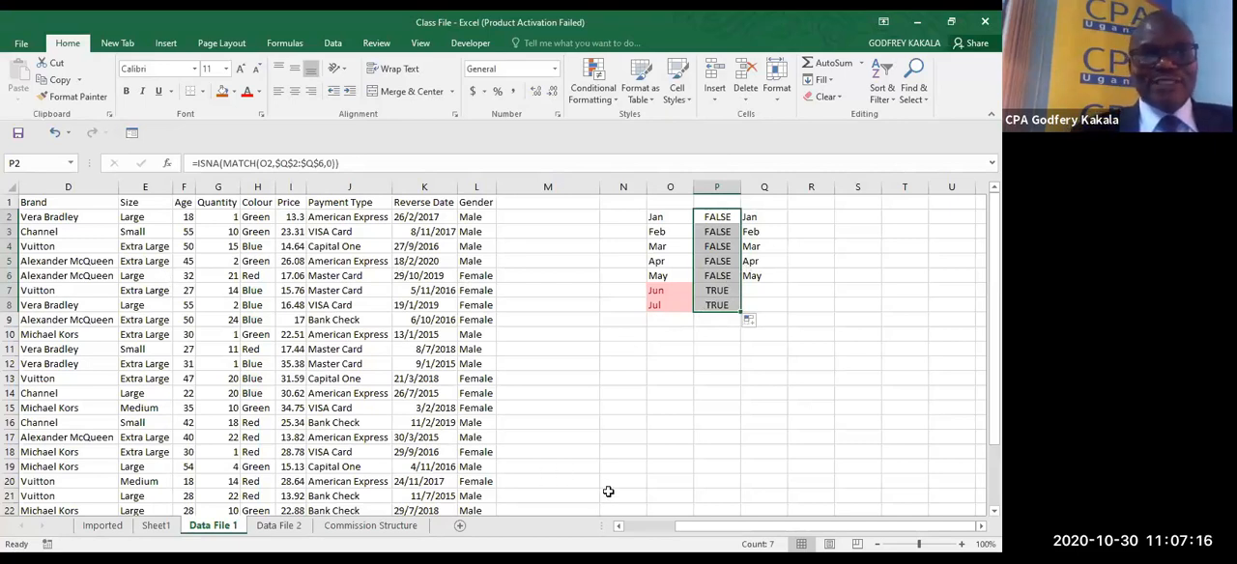
# - Enter the column header Merge in cell M1, beside the Gender column
pyautogui.click(635, 535)
pyautogui.click(635, 534)
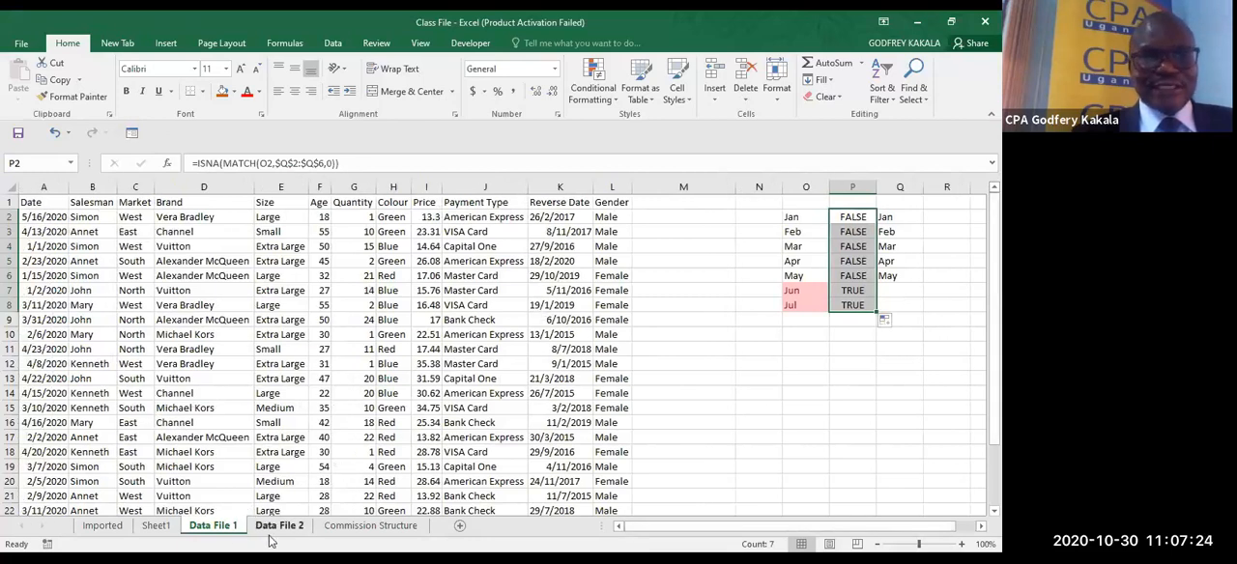
pyautogui.click(797, 186)
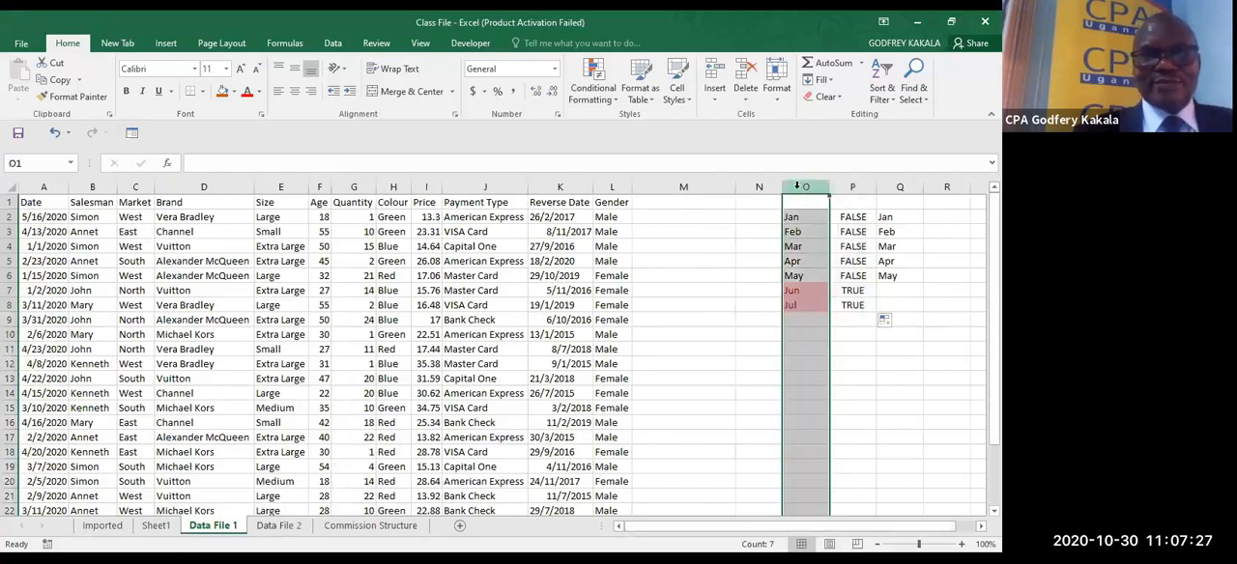
pyautogui.click(666, 208)
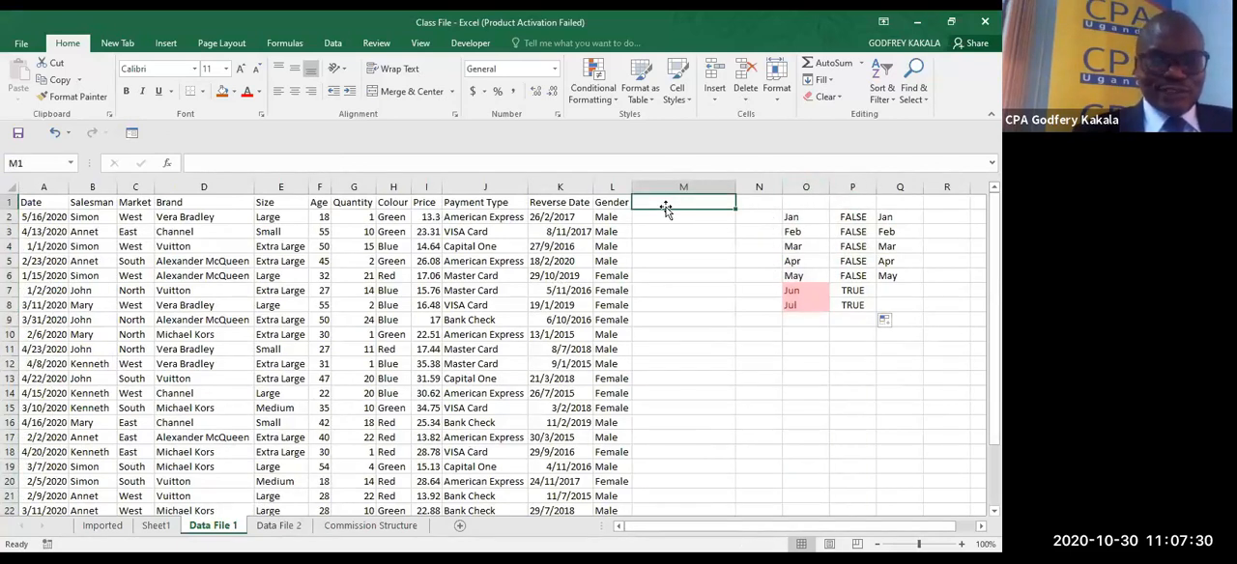
pyautogui.write('Merge')
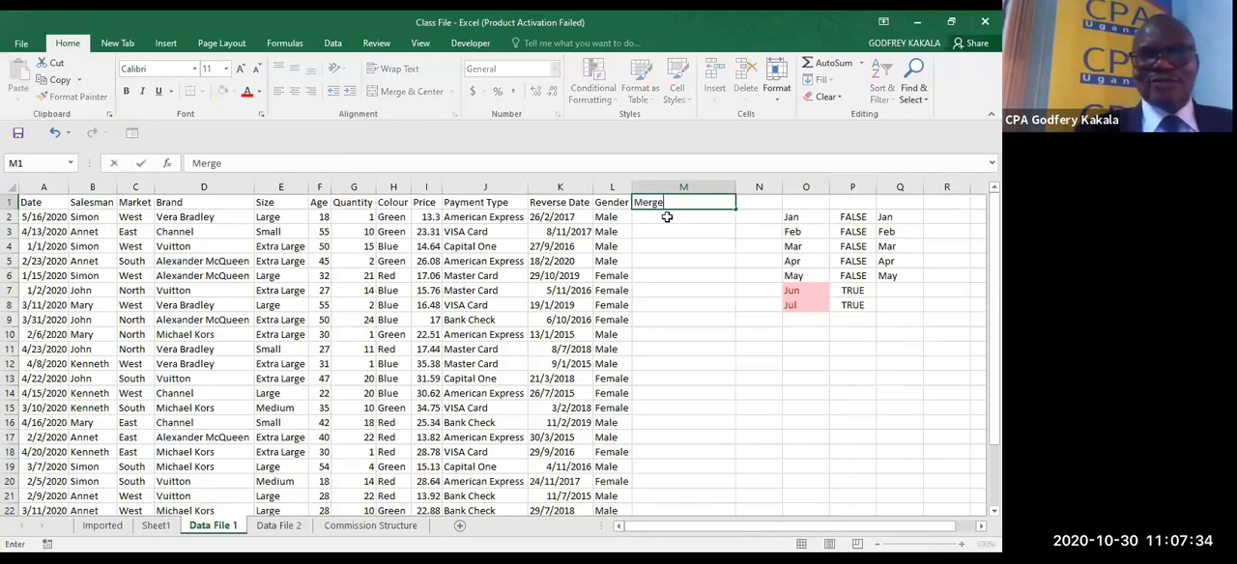
pyautogui.click(667, 217)
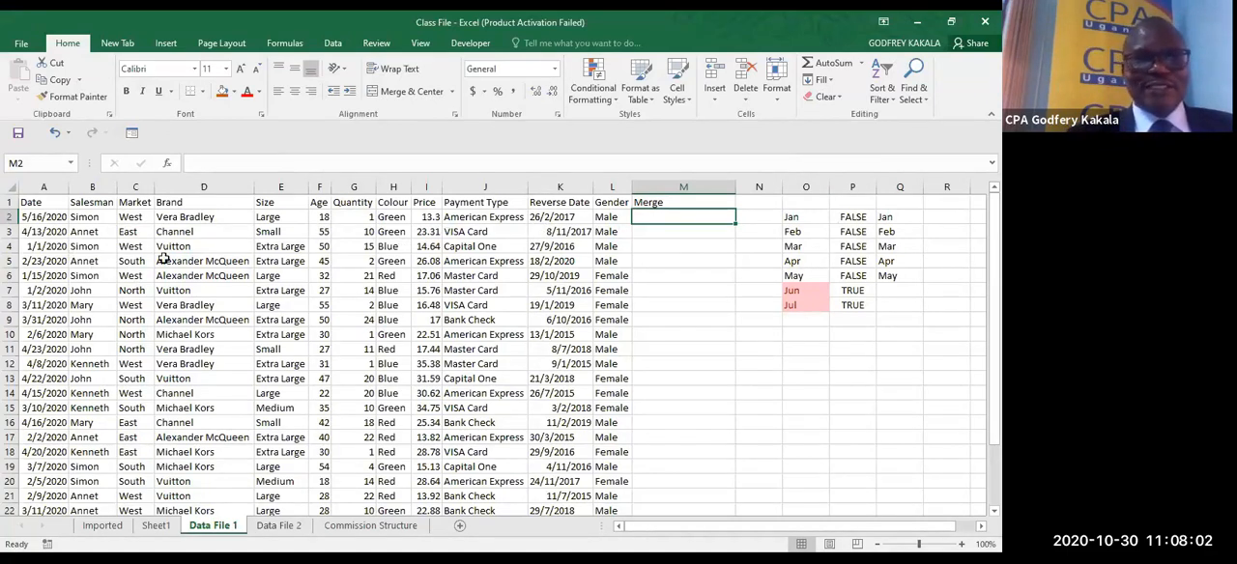
# - Begin a CONCATENATE formula in cell M2 of Data File 1 with A2, B2, C2, D2, E2, F2 and G2 as separate arguments
pyautogui.moveTo(55, 219); pyautogui.dragTo(599, 214)
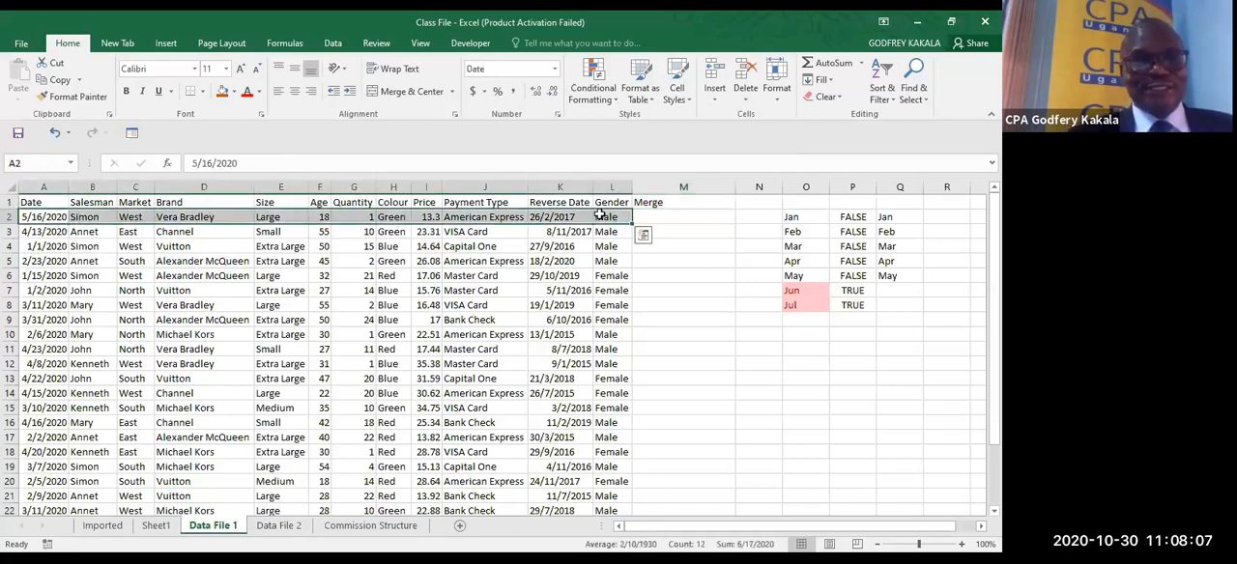
pyautogui.click(678, 216)
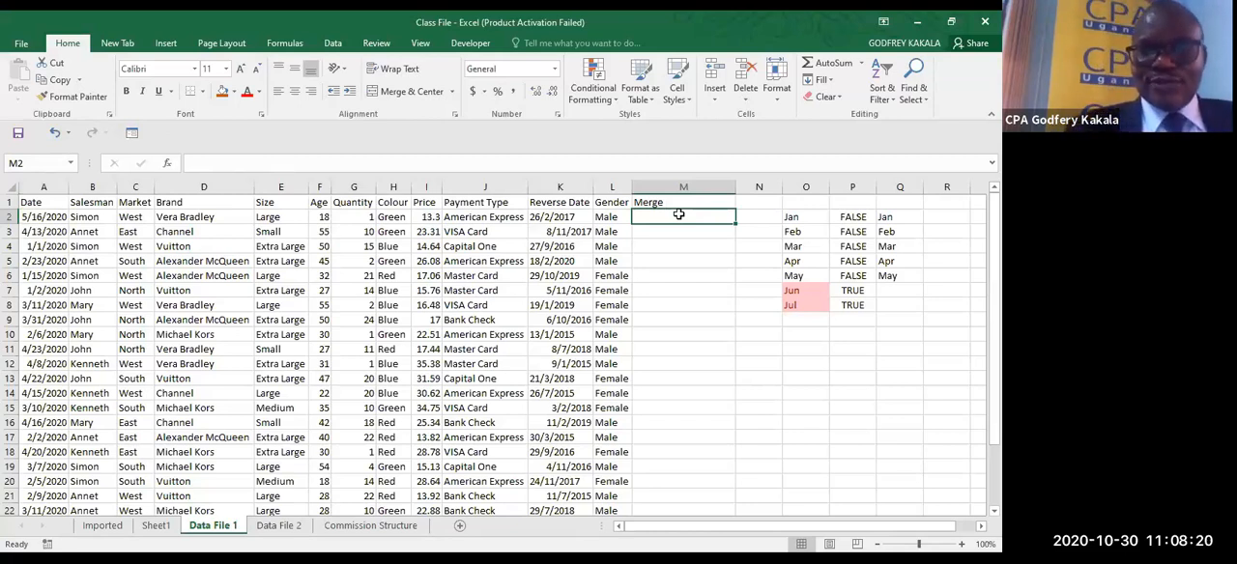
pyautogui.write('=')
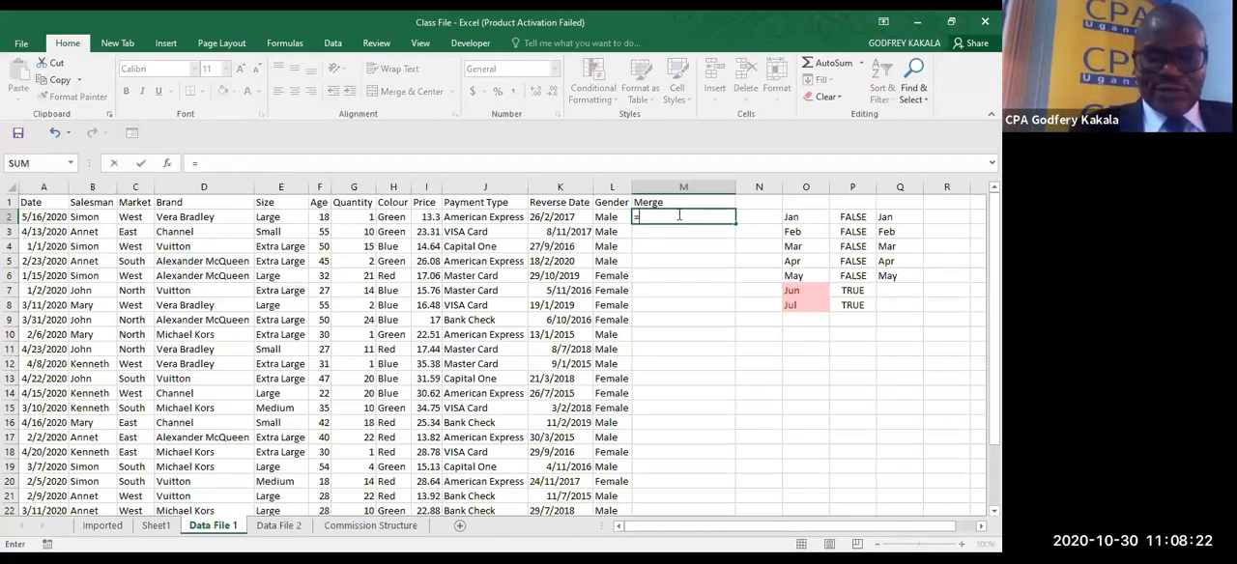
pyautogui.write('conc')
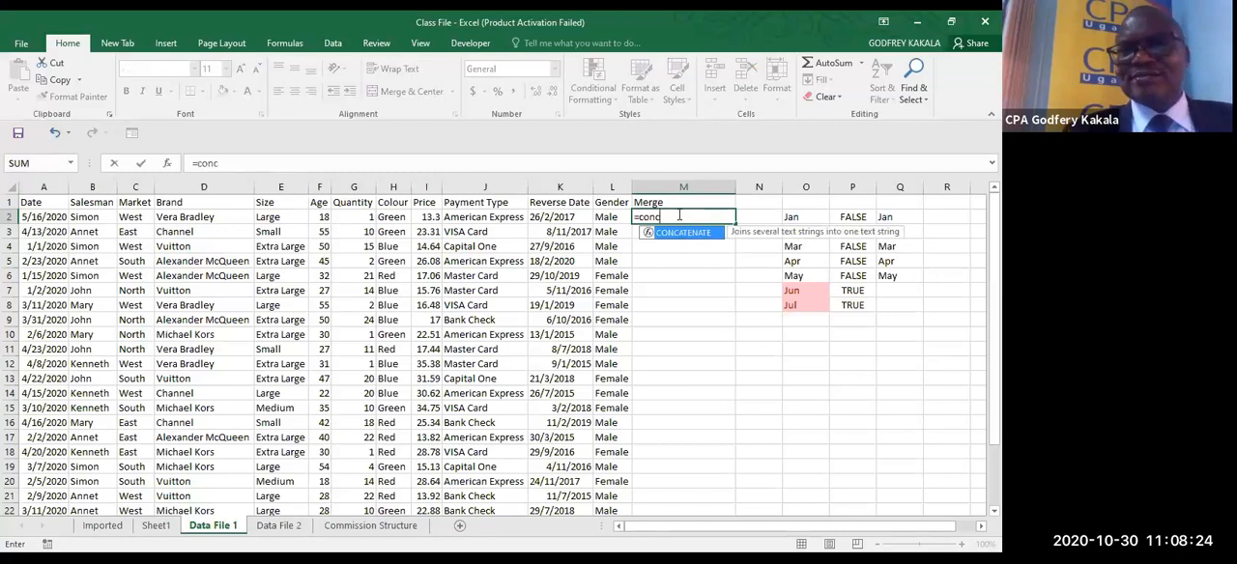
pyautogui.press('Tab')
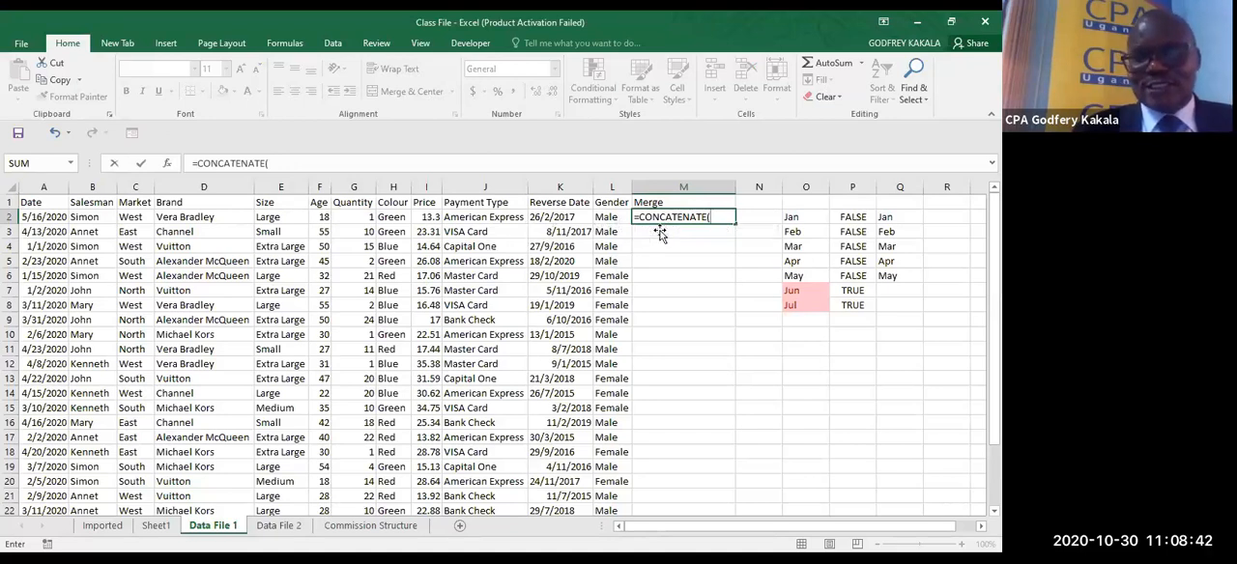
pyautogui.press('BackSpace')
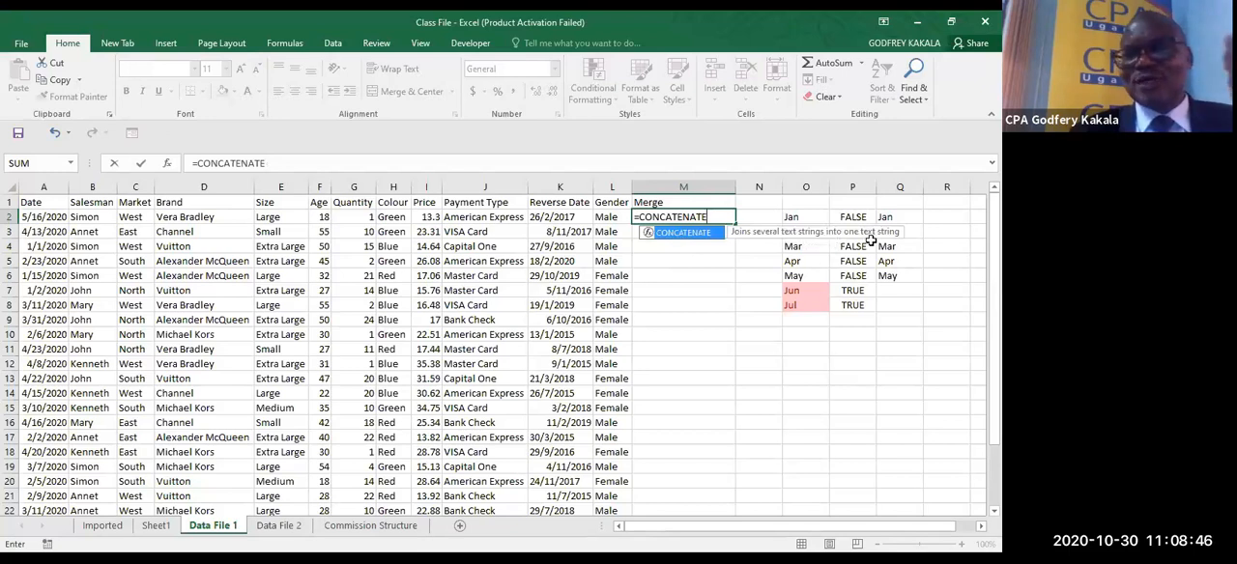
pyautogui.write('(')
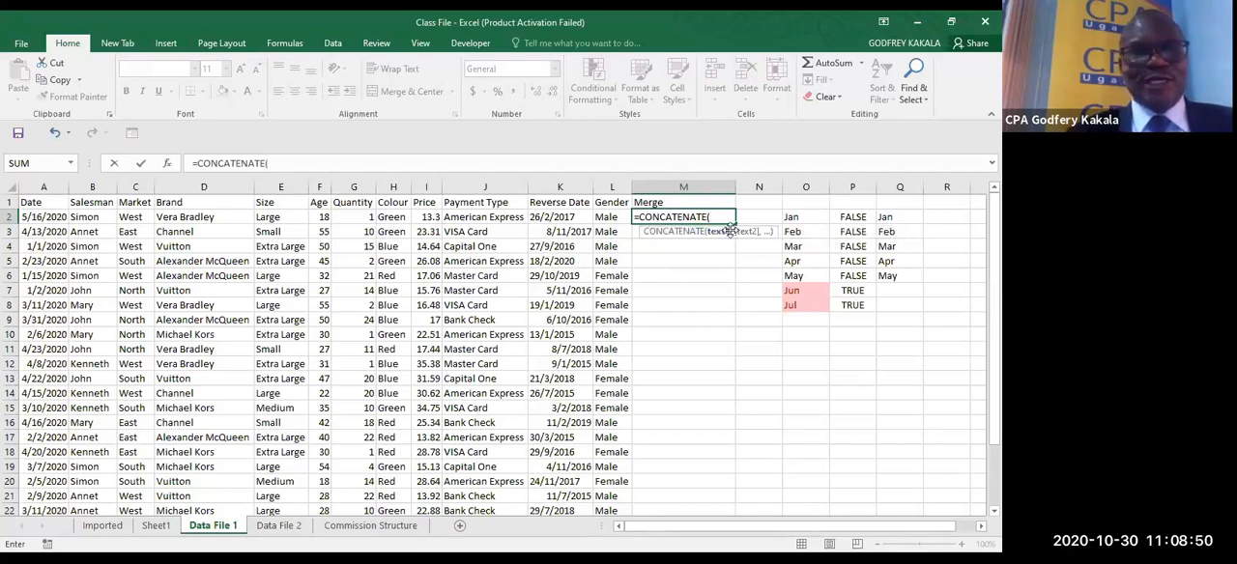
pyautogui.click(44, 218)
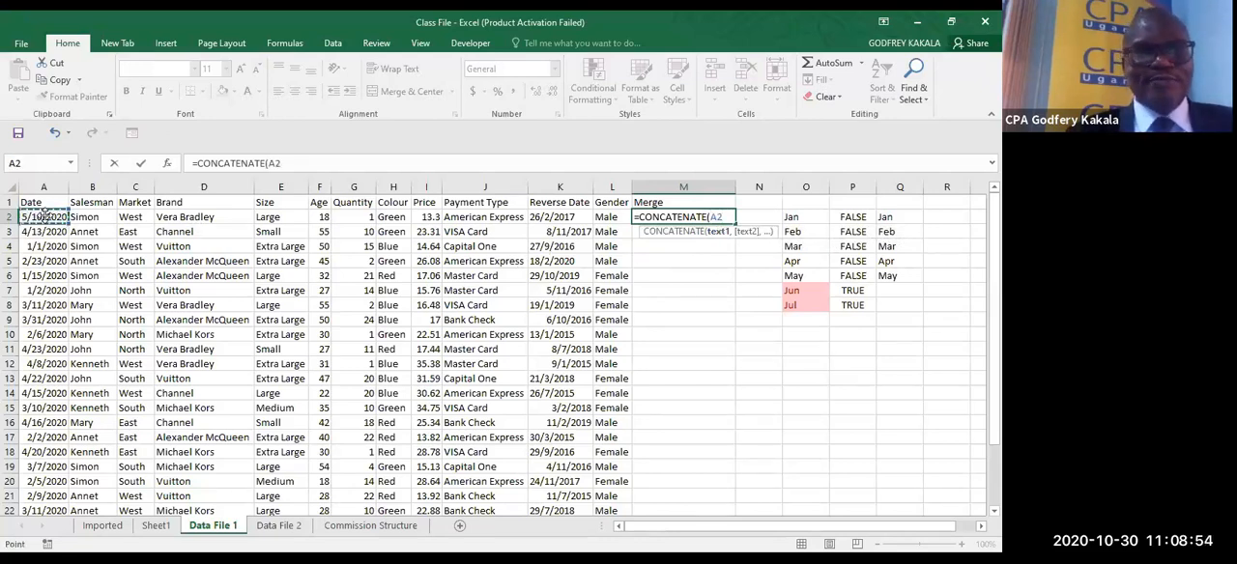
pyautogui.write(',')
pyautogui.click(85, 217)
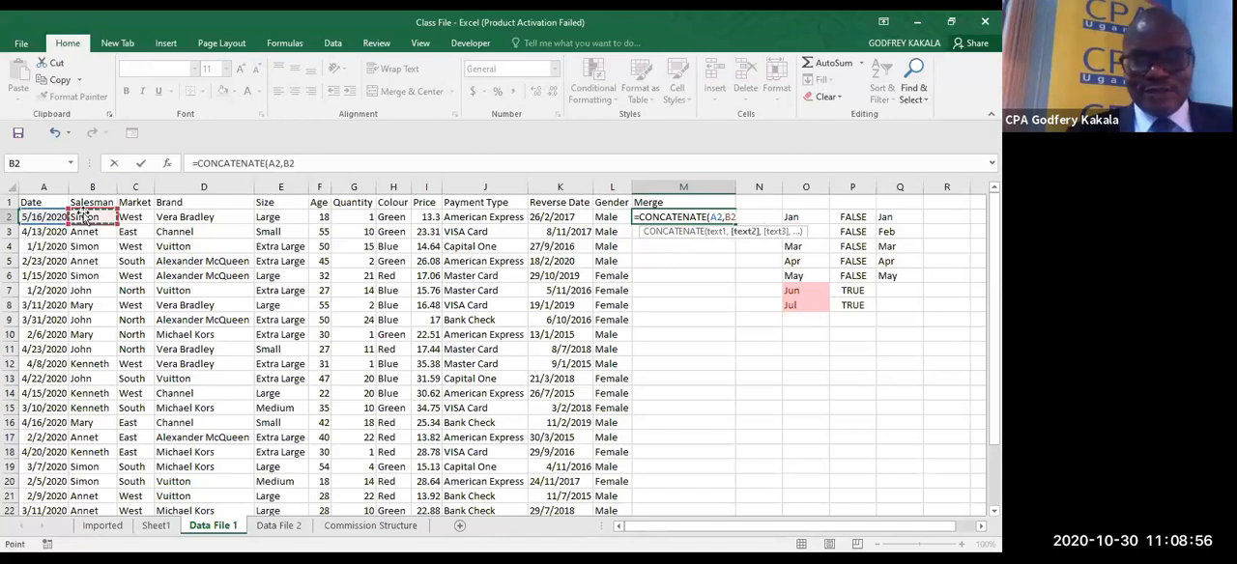
pyautogui.write(',')
pyautogui.click(135, 217)
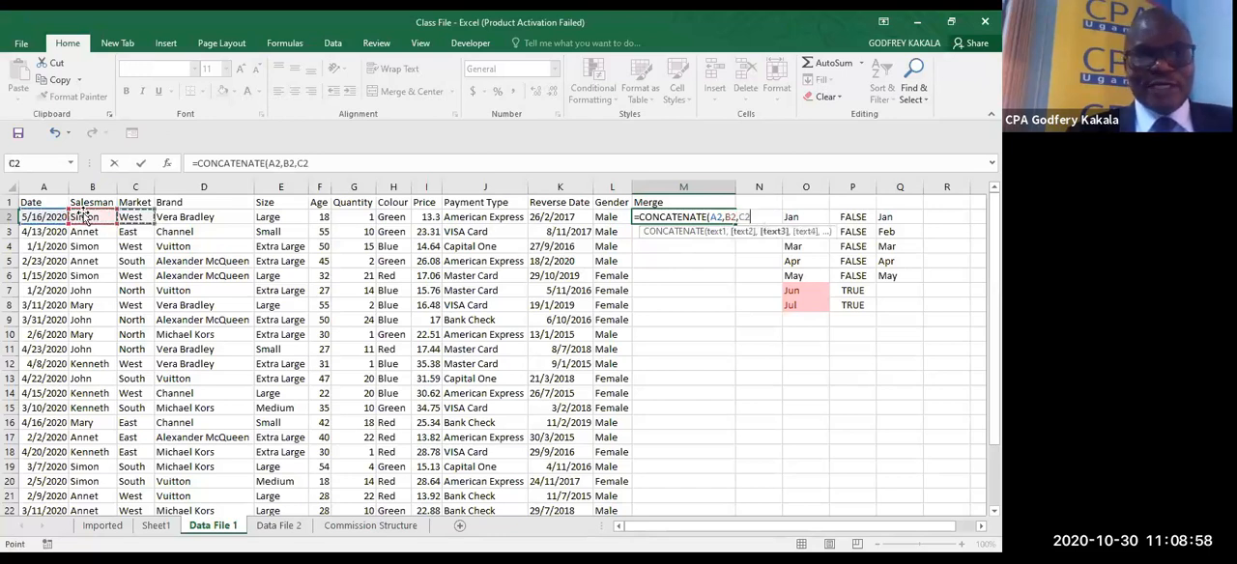
pyautogui.write(',')
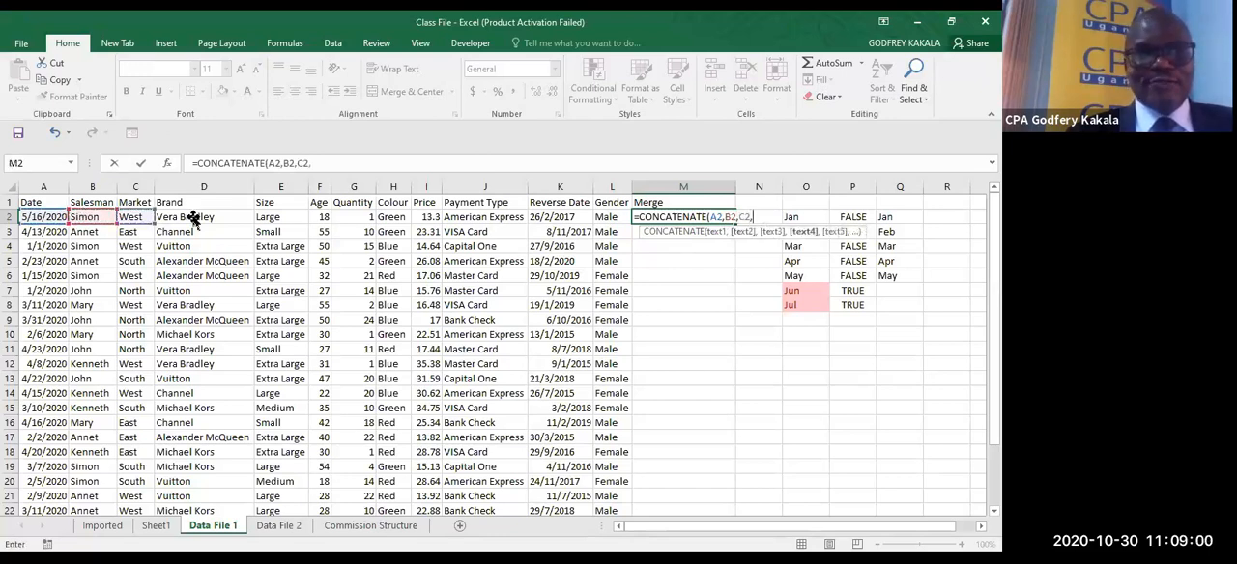
pyautogui.click(193, 216)
pyautogui.write(',')
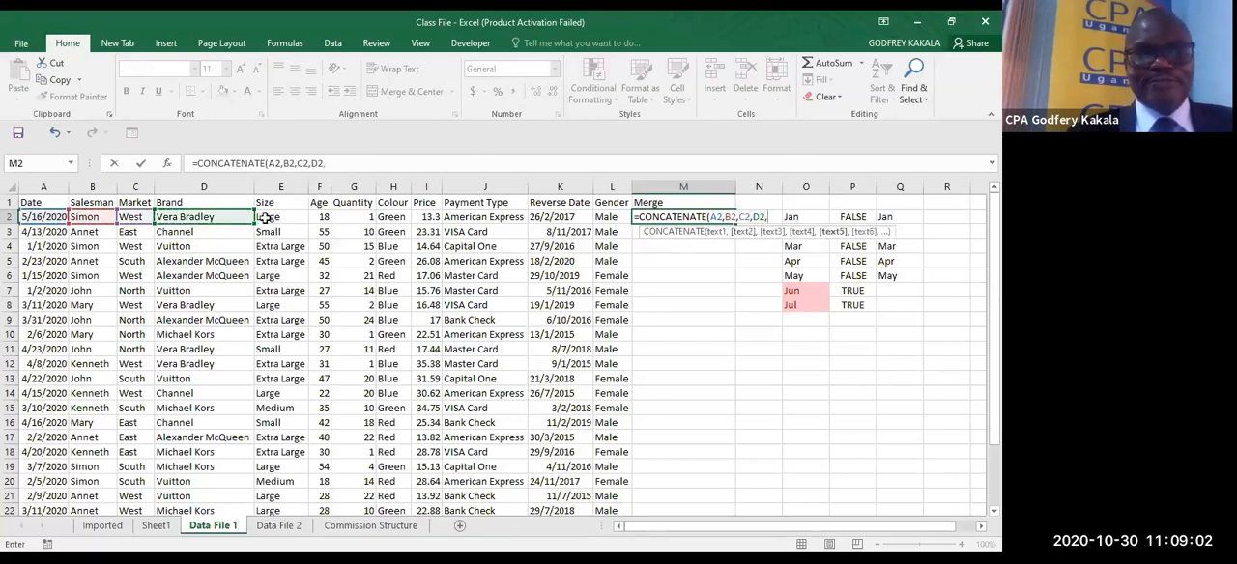
pyautogui.click(269, 217)
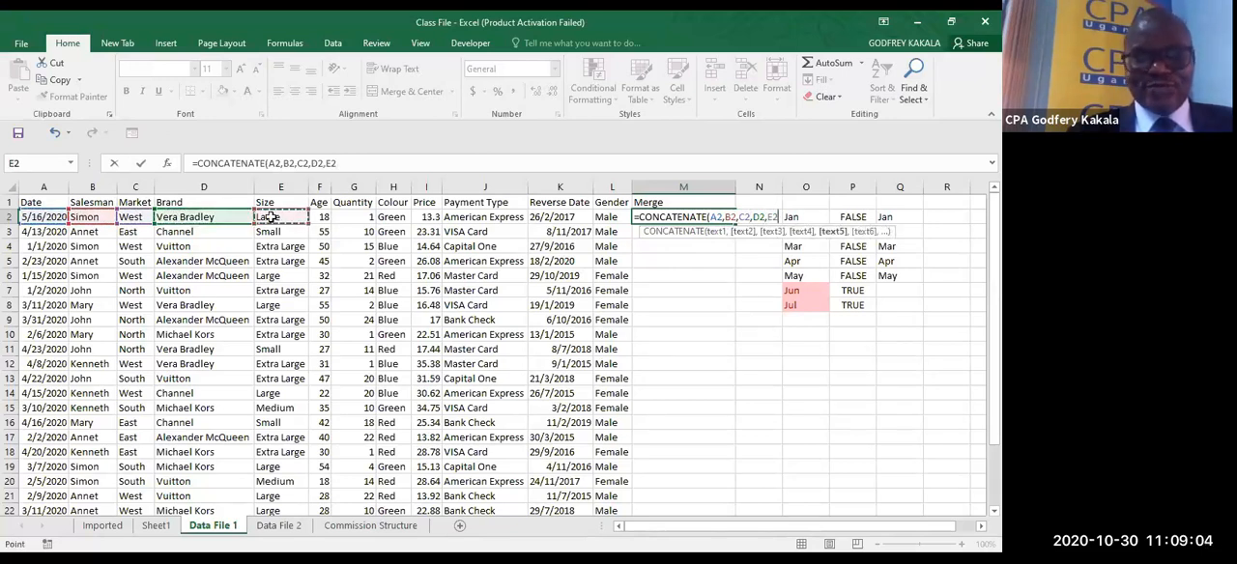
pyautogui.write(',')
pyautogui.click(320, 216)
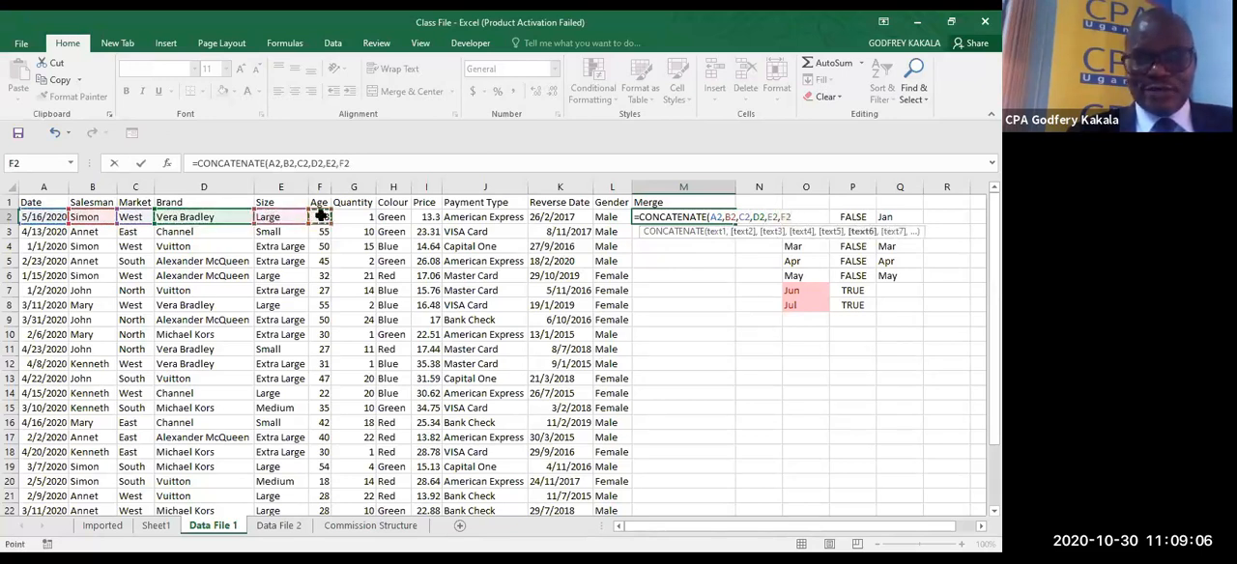
pyautogui.write(',')
pyautogui.click(354, 221)
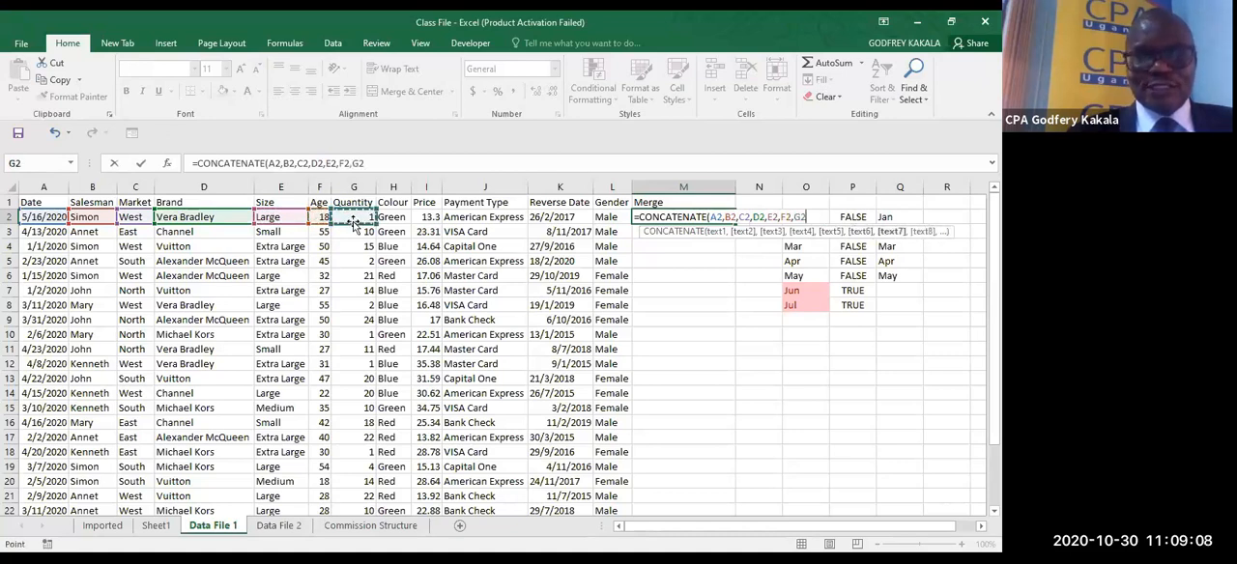
# - Add H2, I2, J2 and L2 as the remaining CONCATENATE arguments and enter the formula in M2
pyautogui.write(',')
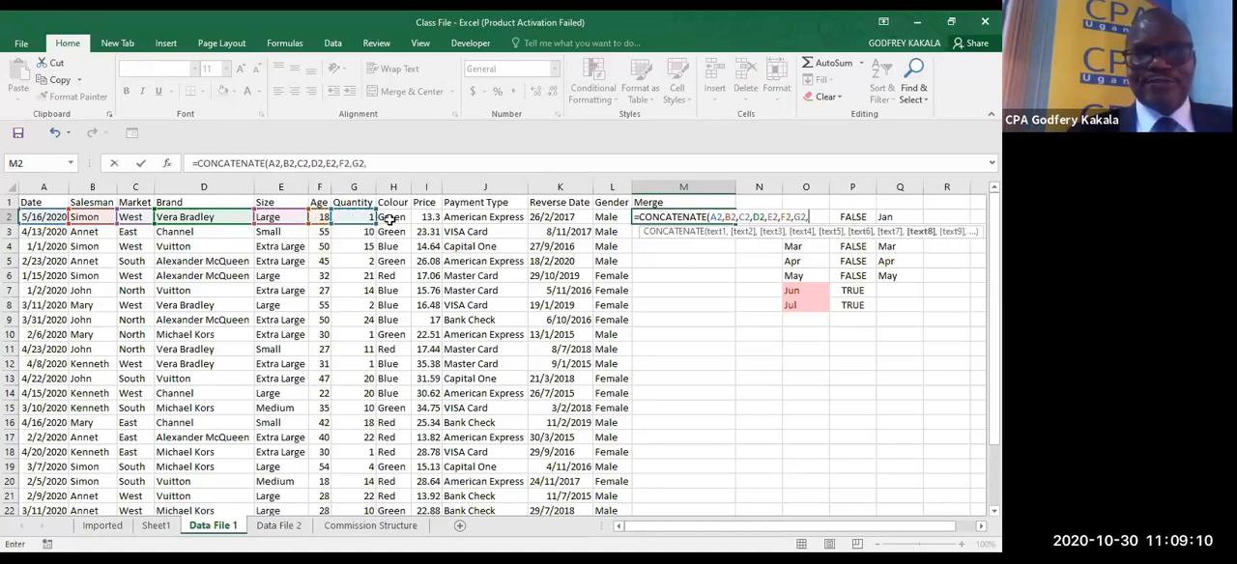
pyautogui.click(390, 219)
pyautogui.write(',')
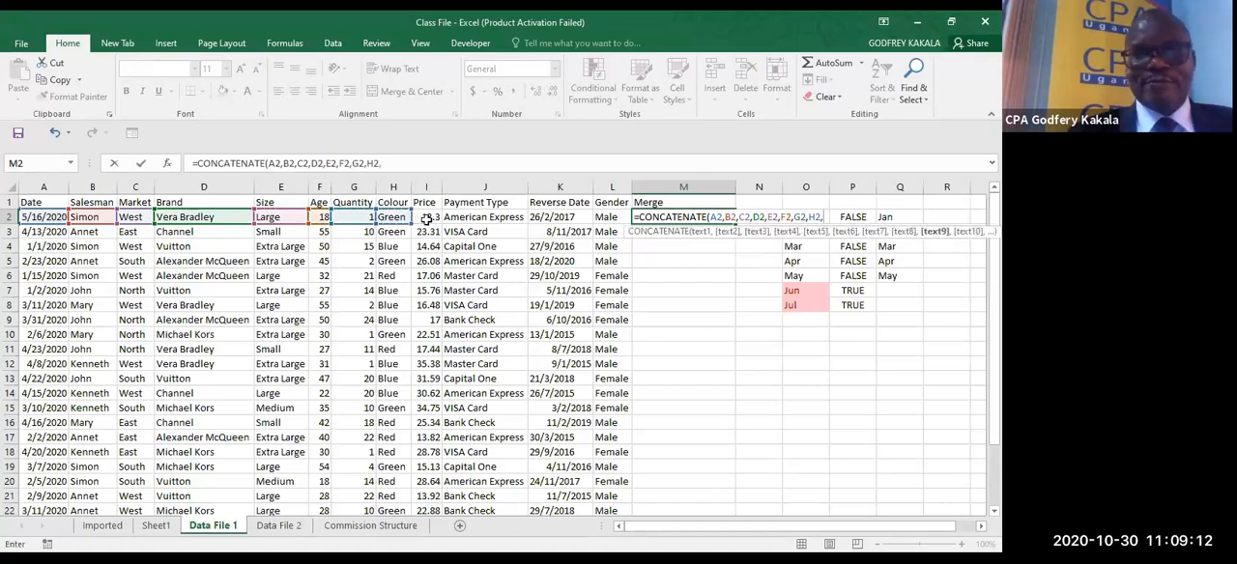
pyautogui.click(426, 219)
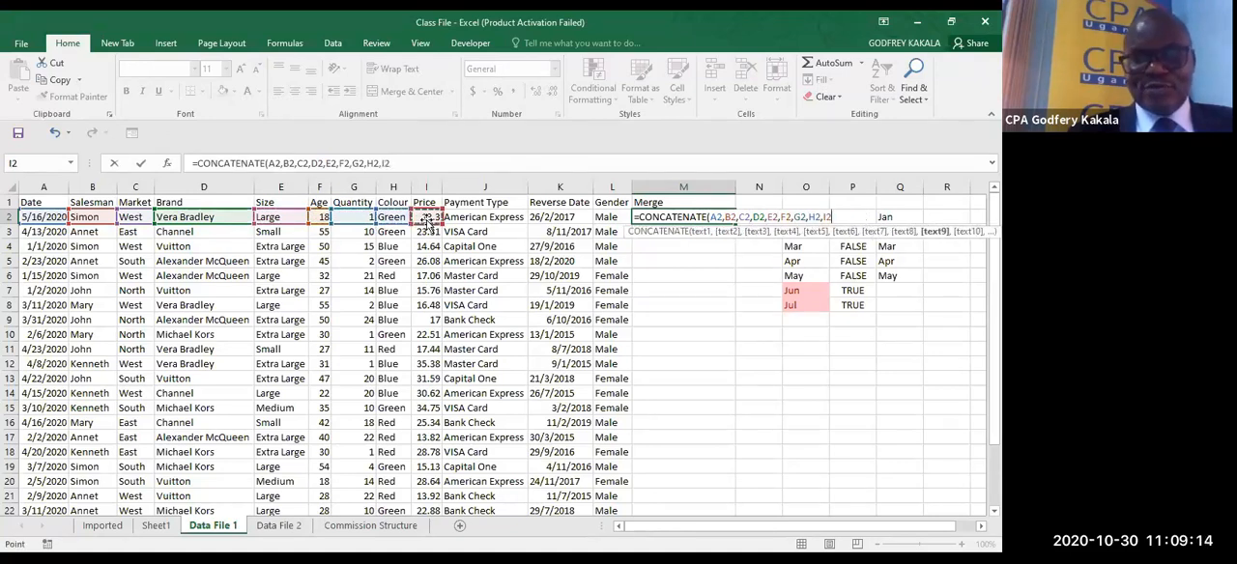
pyautogui.write(',')
pyautogui.click(462, 219)
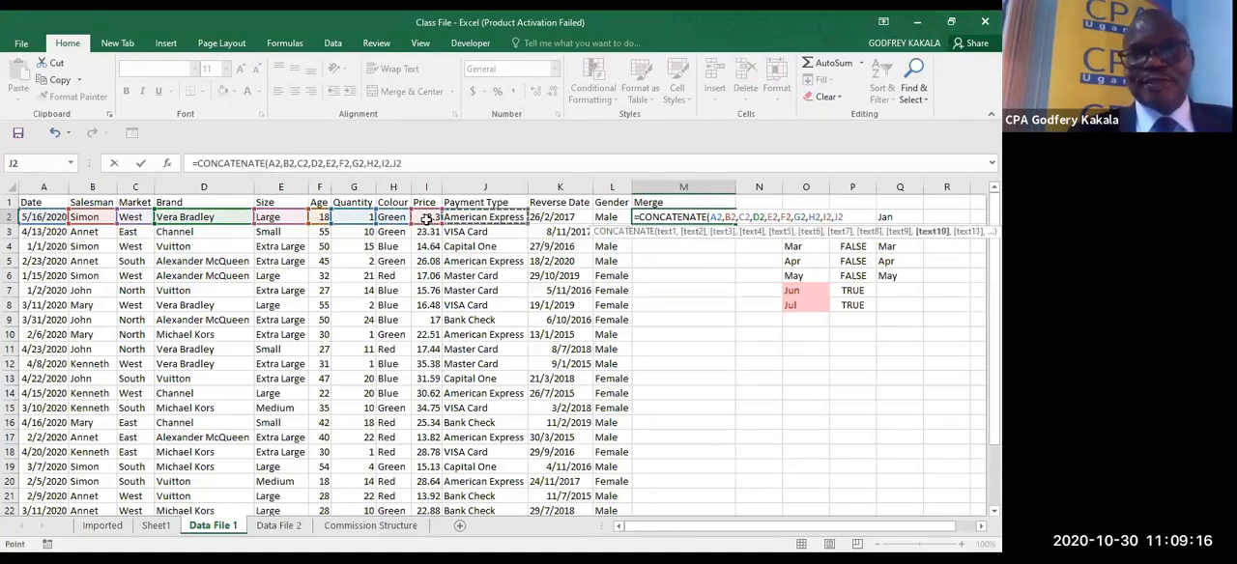
pyautogui.write(',')
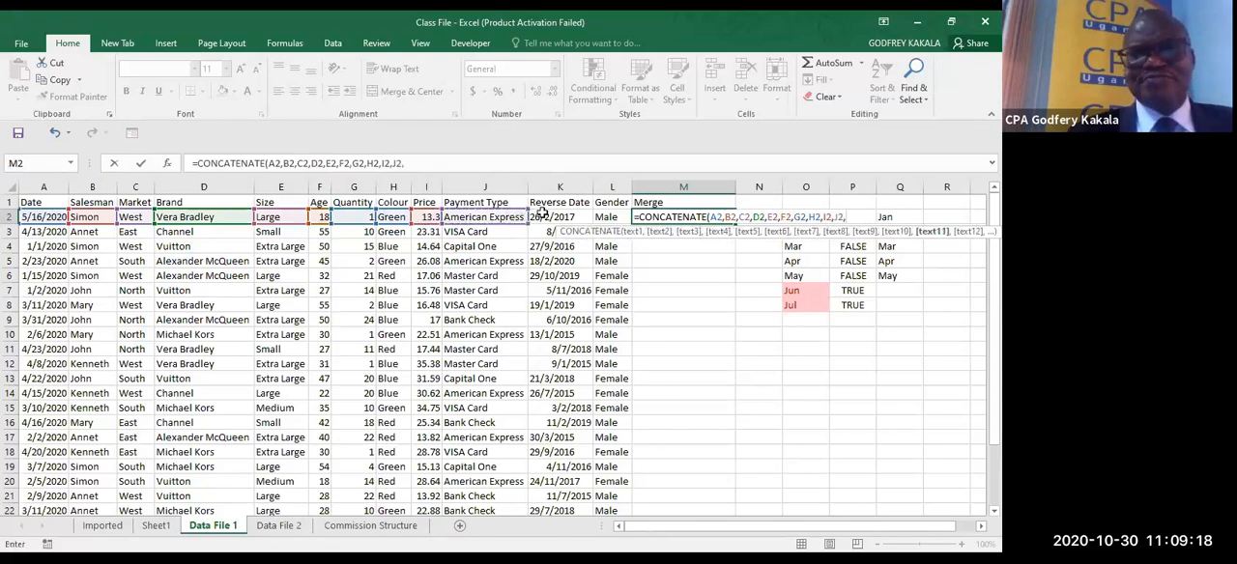
pyautogui.click(547, 217)
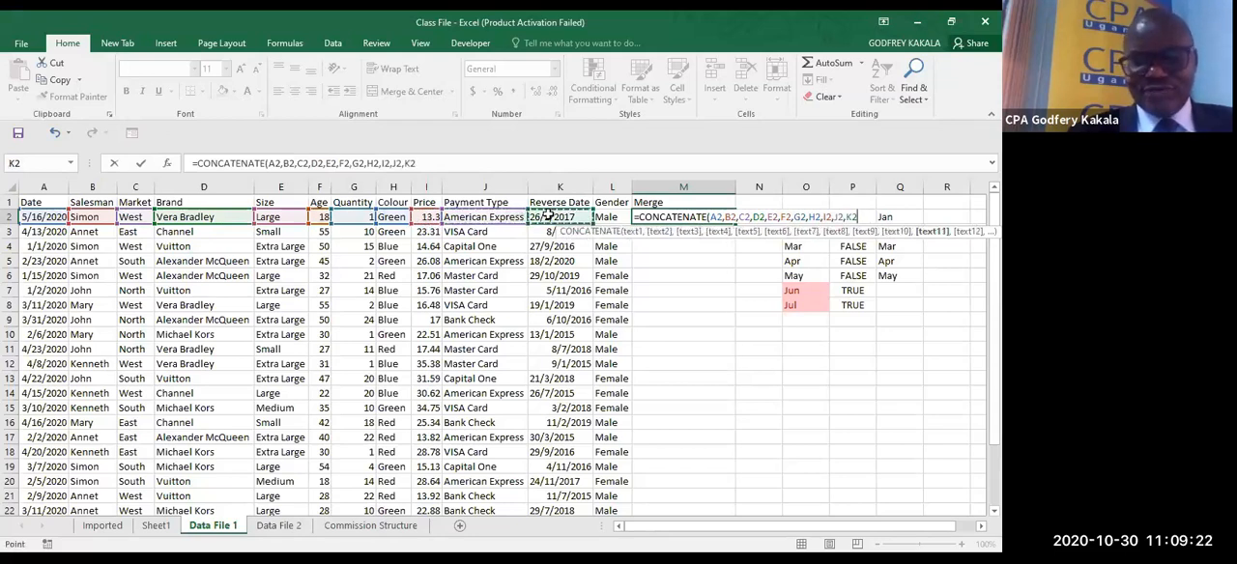
pyautogui.click(603, 216)
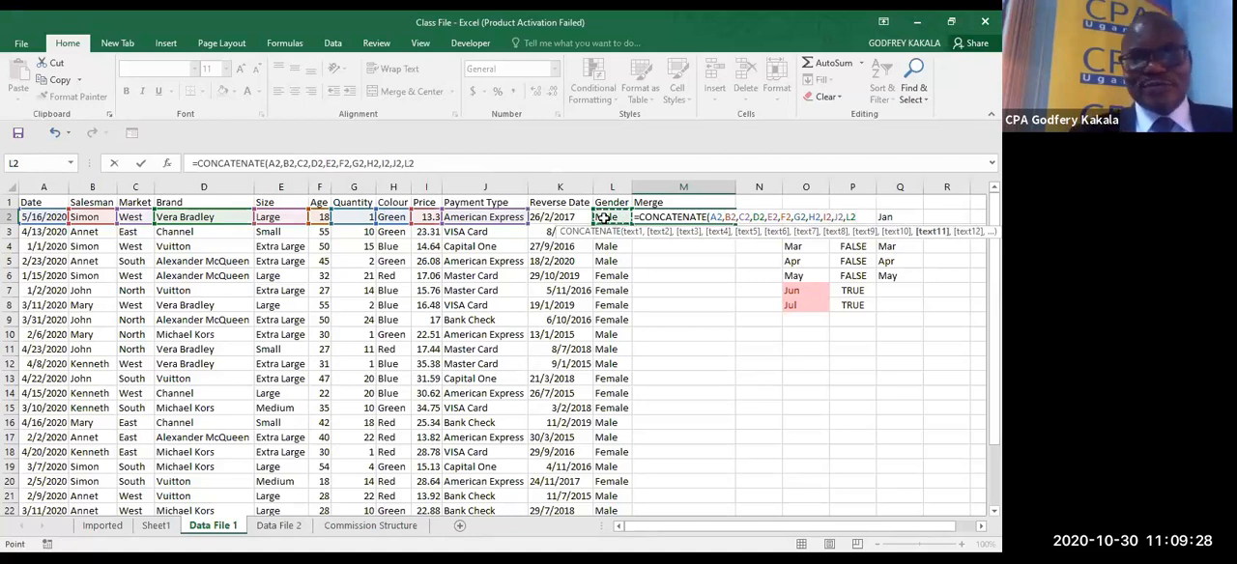
pyautogui.write(',')
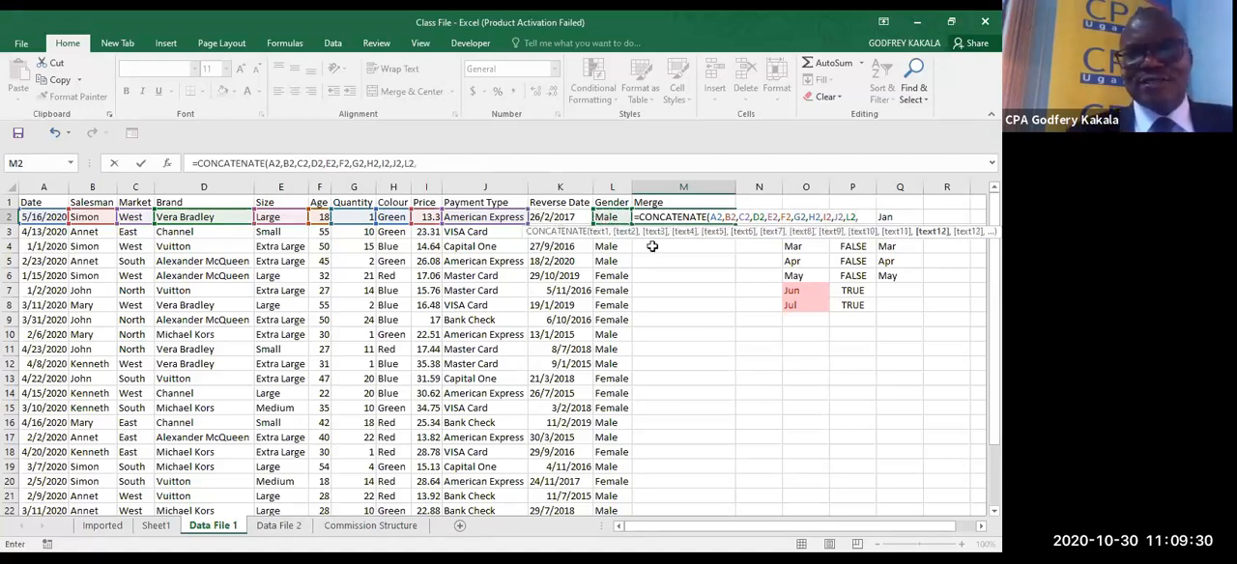
pyautogui.press('BackSpace')
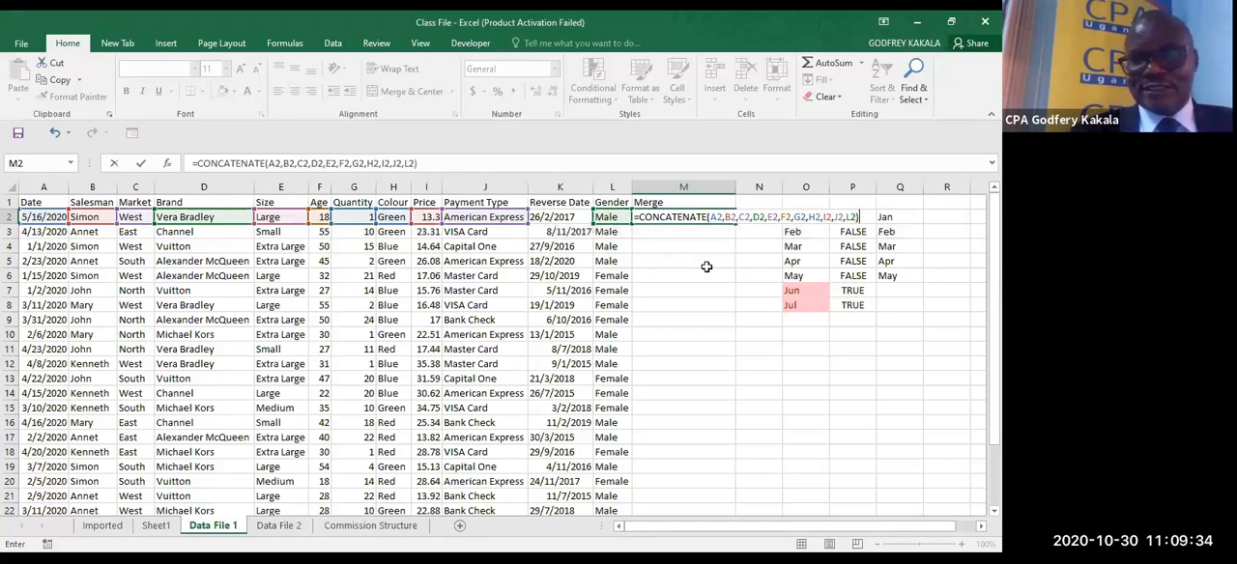
pyautogui.hotkey('ctrl', 'Return')
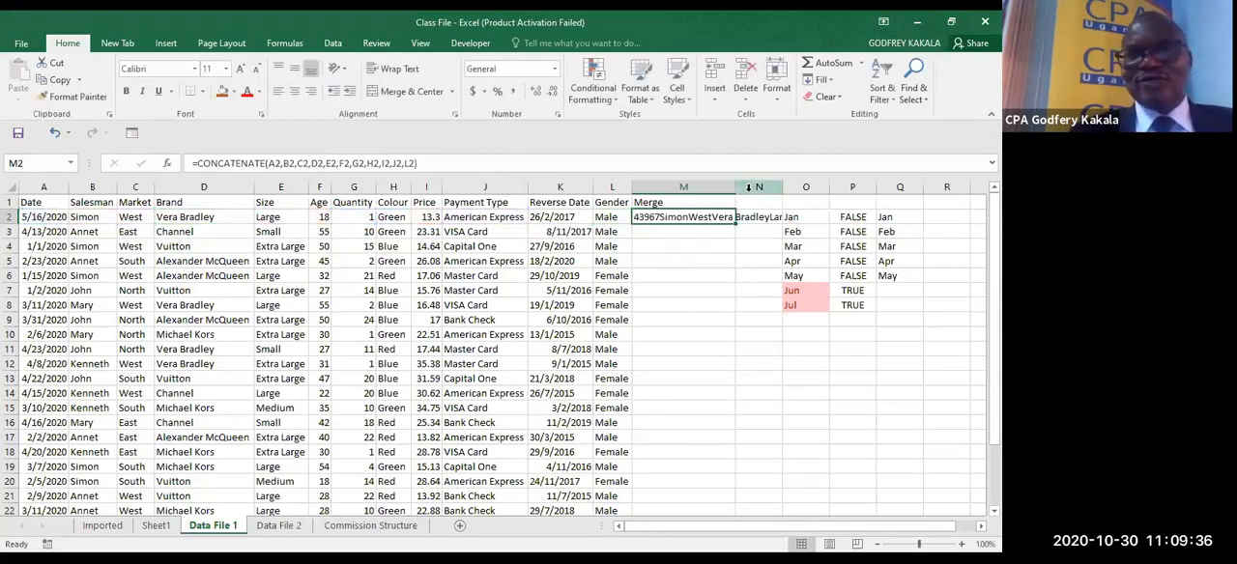
# - Autofit the width of column M and fill the CONCATENATE formula down to M26
pyautogui.doubleClick(734, 186)
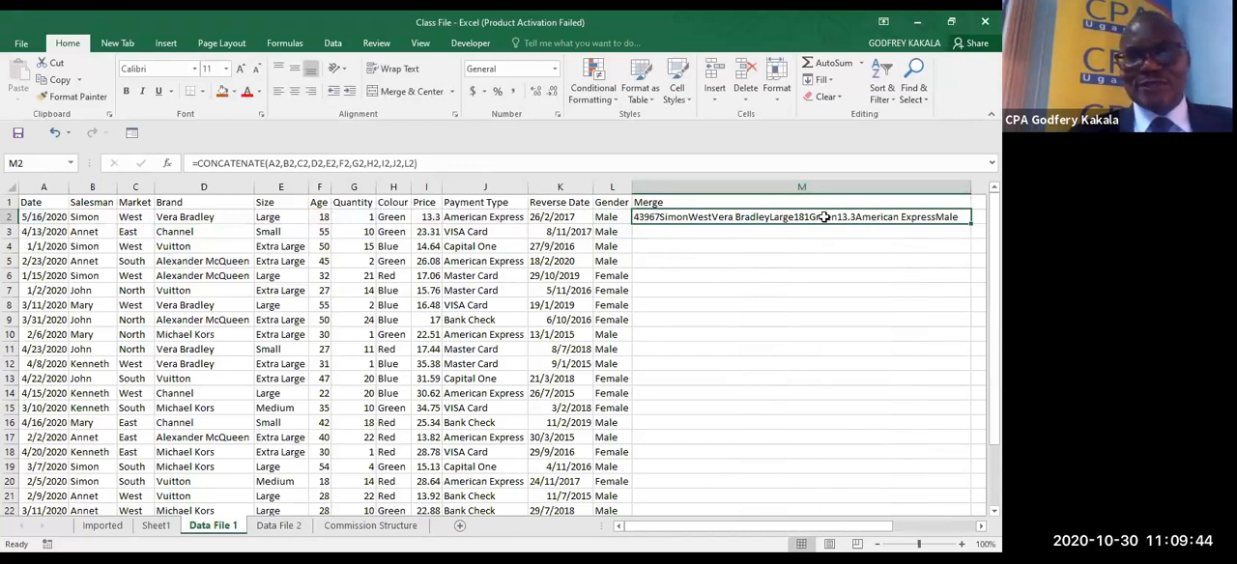
pyautogui.doubleClick(969, 225)
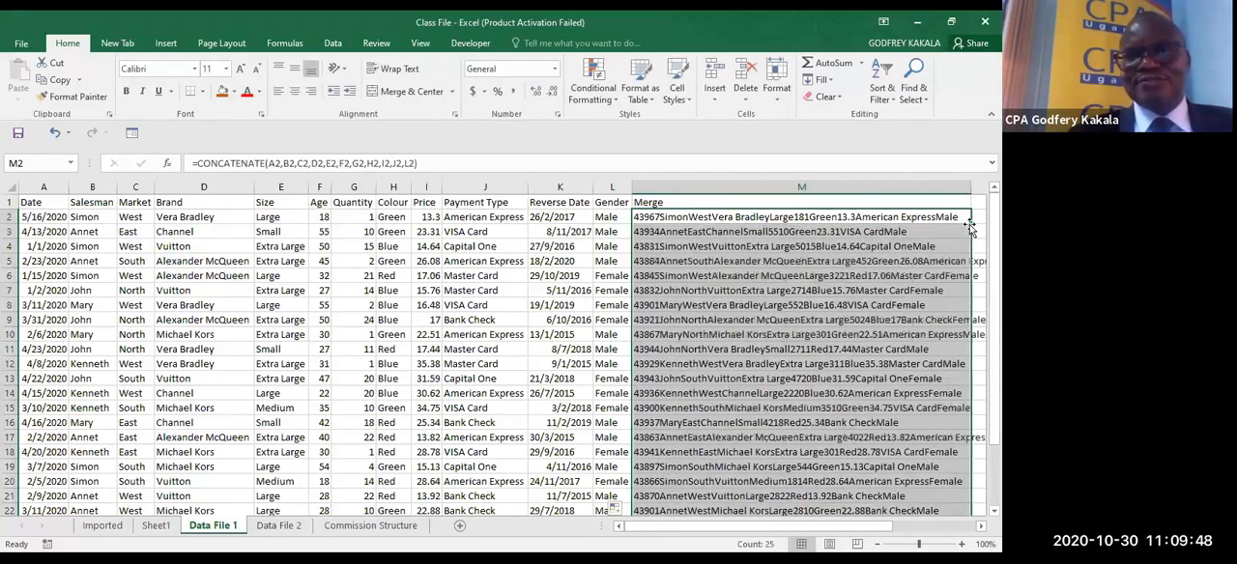
pyautogui.doubleClick(713, 370)
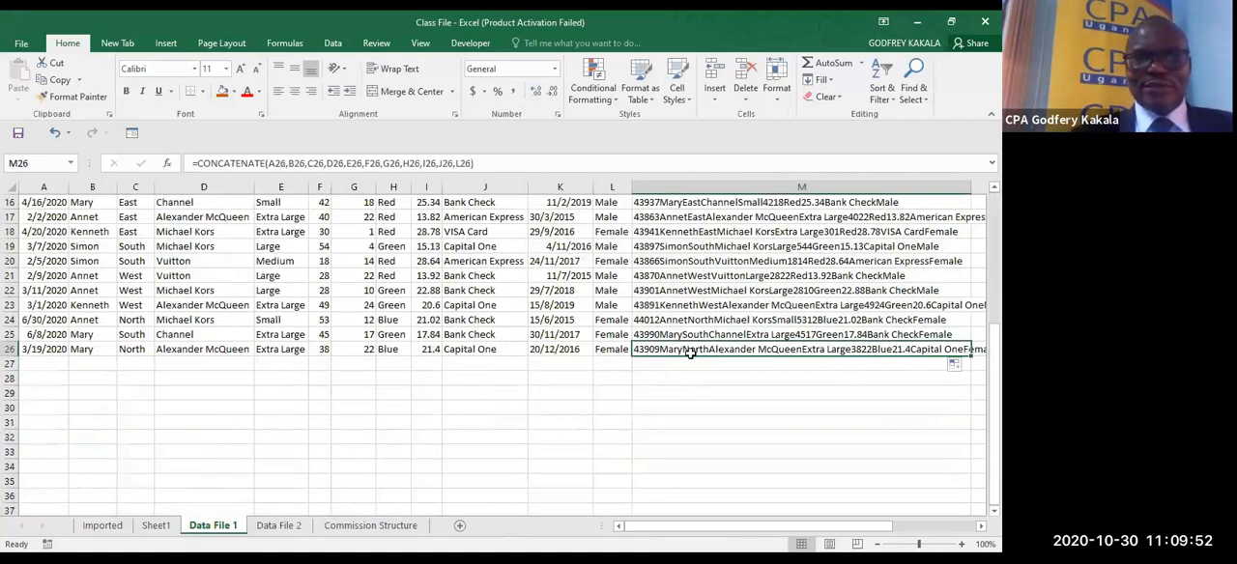
pyautogui.doubleClick(690, 354)
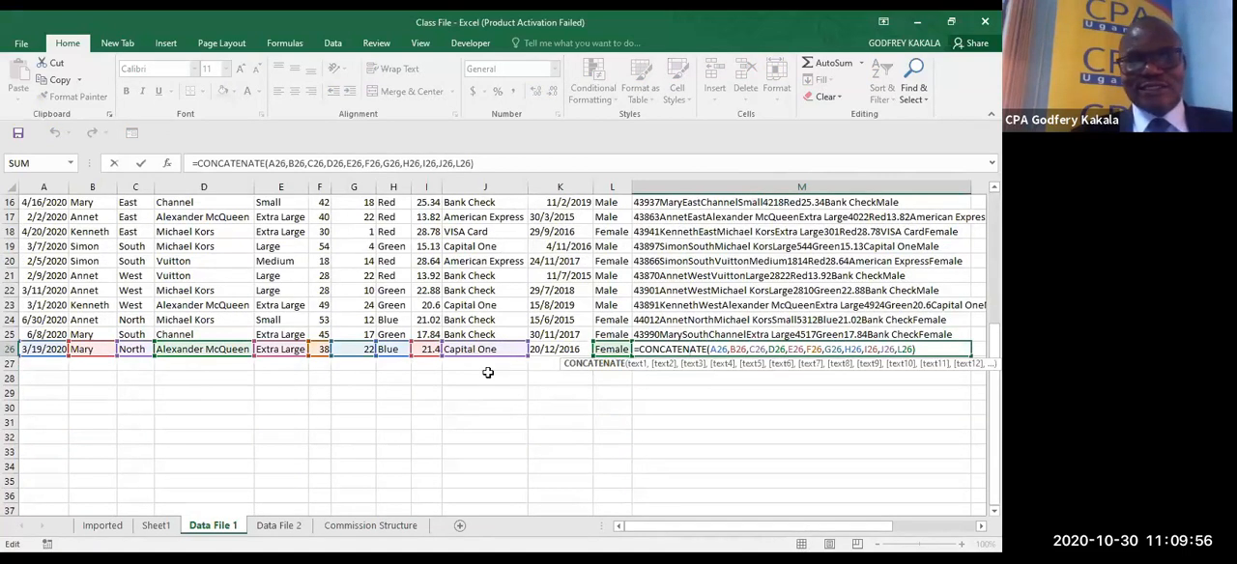
pyautogui.press('Escape')
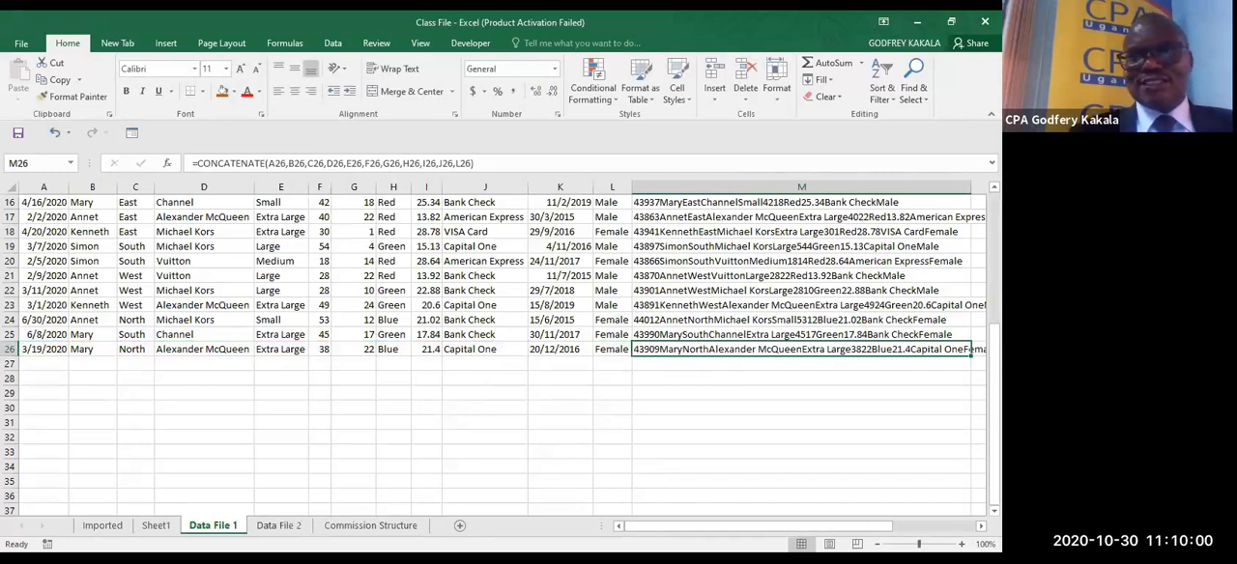
# - Copy the CONCATENATE formula from M2 of Data File 1 into cell M2 of Data File 2
pyautogui.scroll(5, 682, 219)
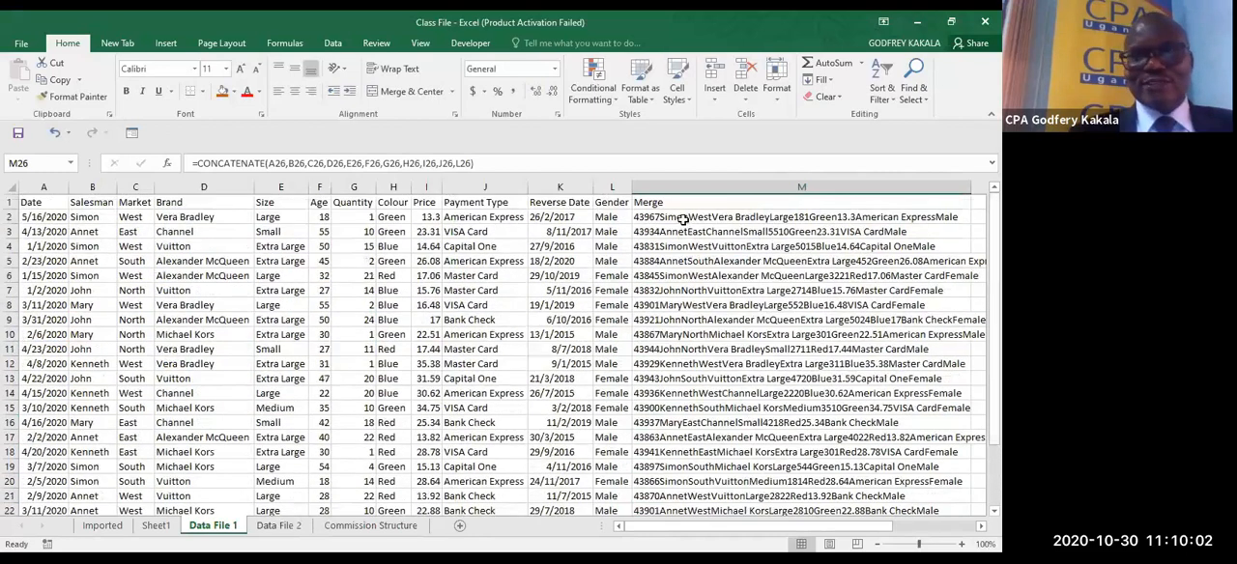
pyautogui.click(682, 218)
pyautogui.hotkey('ctrl', 'c')
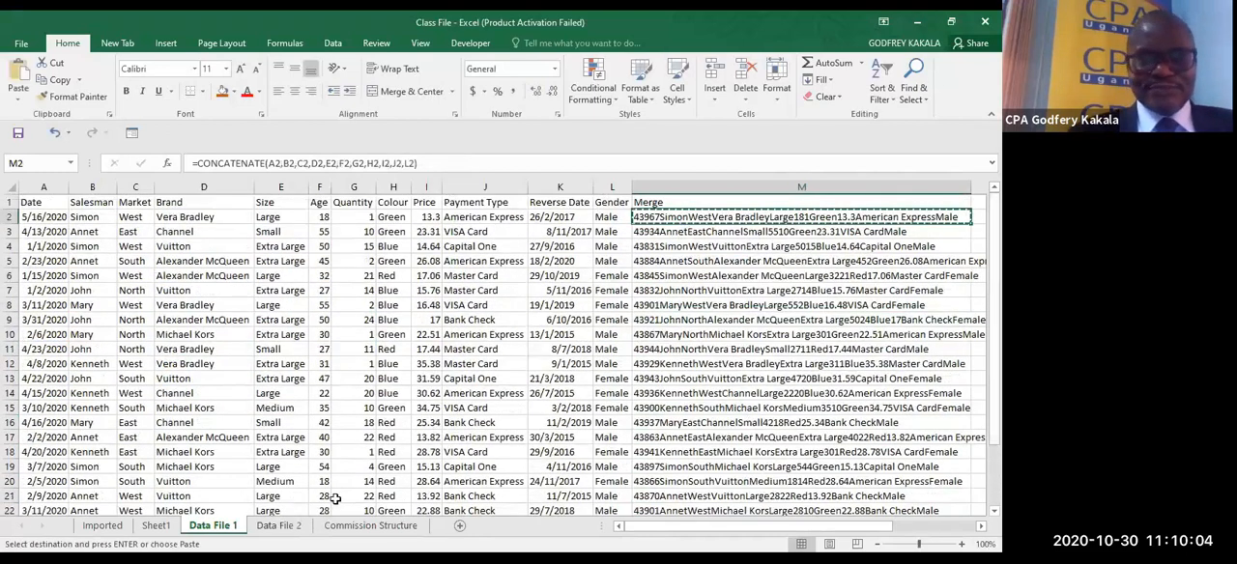
pyautogui.click(295, 524)
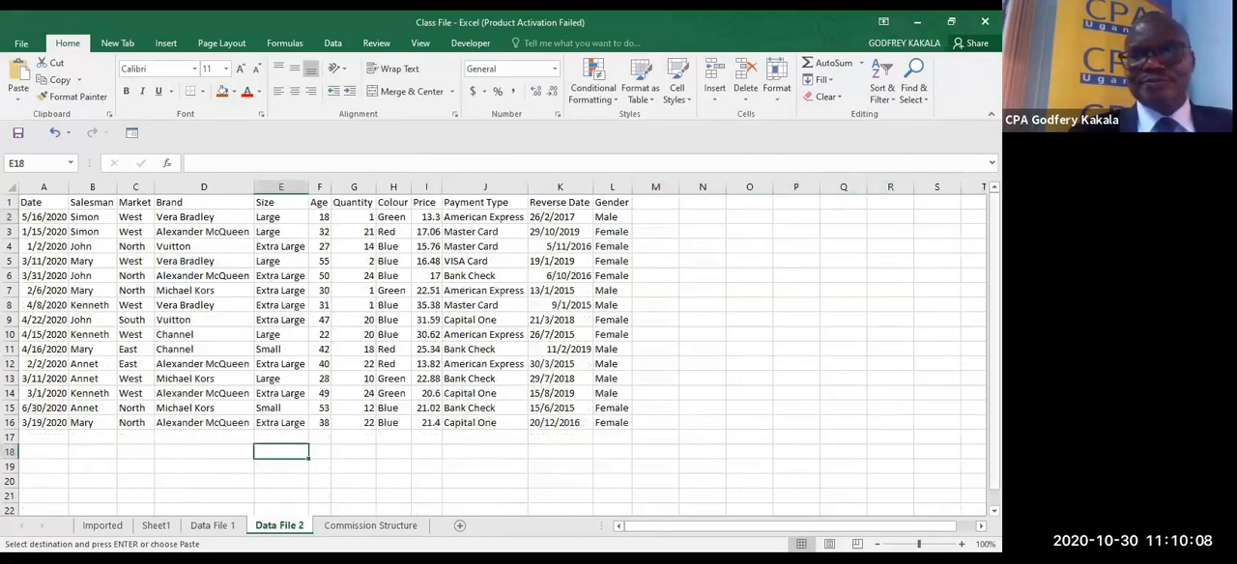
pyautogui.click(654, 205)
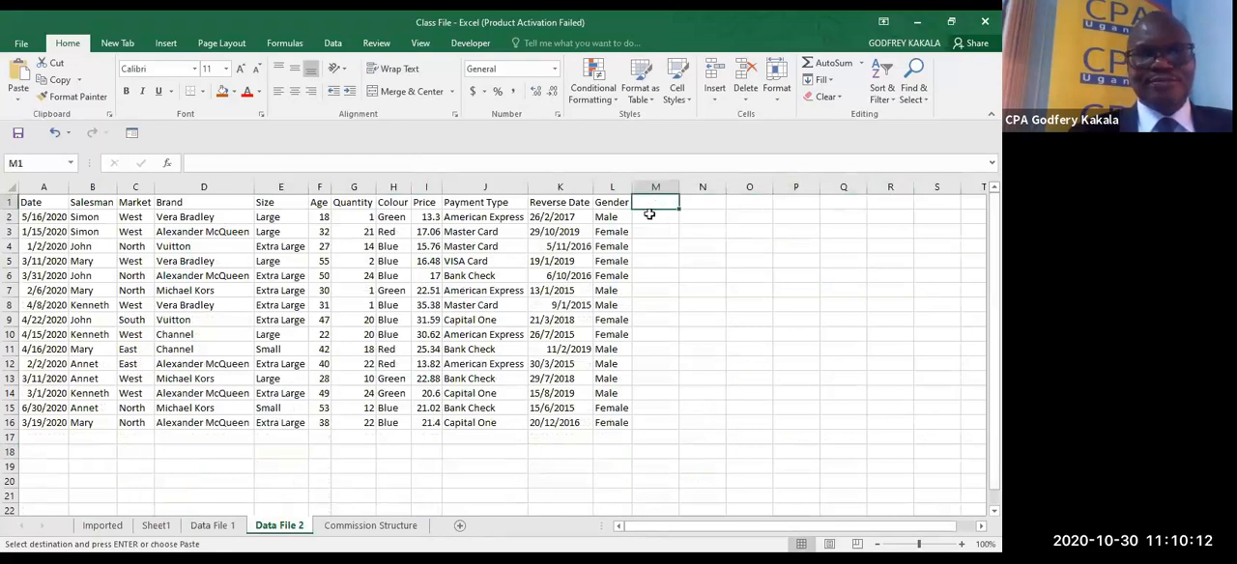
pyautogui.click(649, 214)
pyautogui.hotkey('ctrl', 'v')
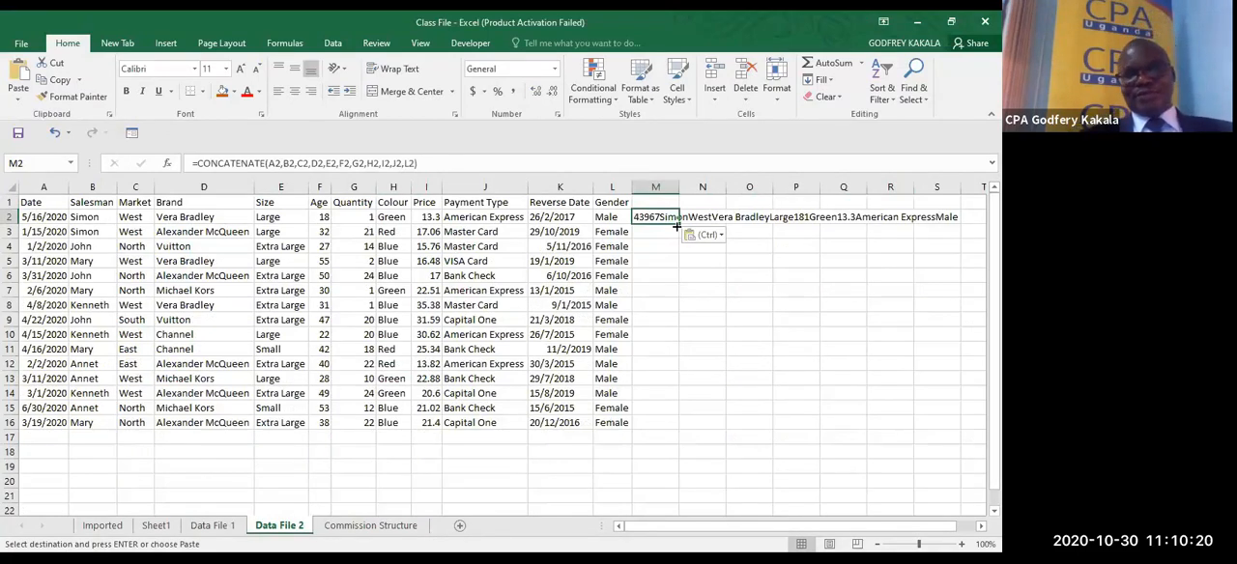
# - Fill the CONCATENATE formula in Data File 2 from M2 down to M16
pyautogui.doubleClick(676, 226)
pyautogui.doubleClick(667, 424)
pyautogui.press('Escape')
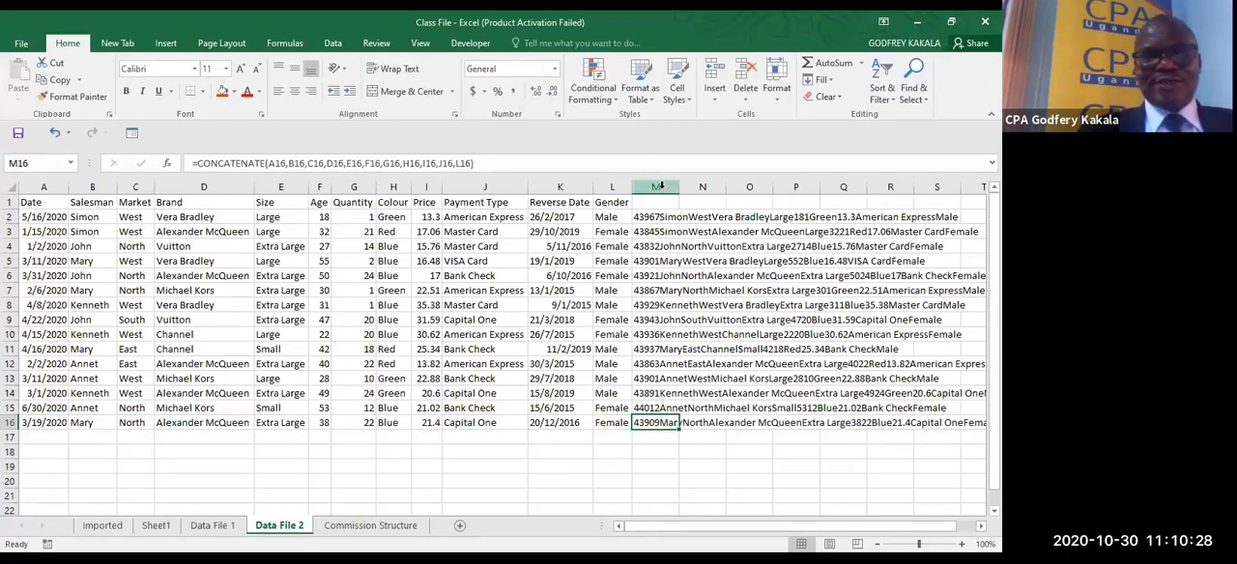
# - Set the font size of the whole column M in Data File 2 to 1
pyautogui.click(657, 186)
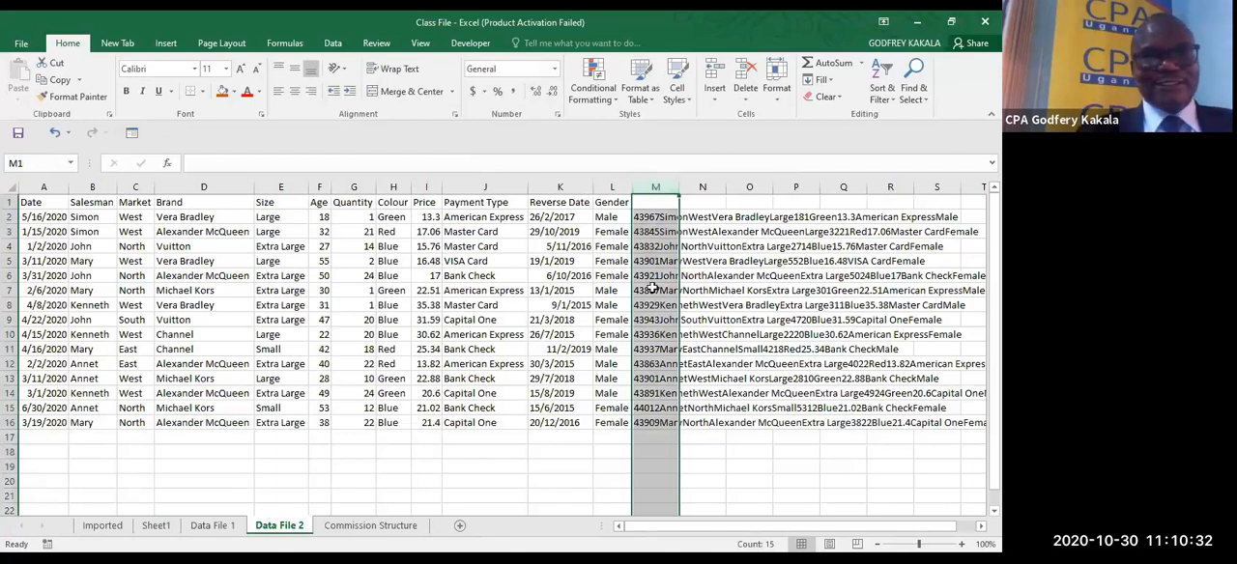
pyautogui.click(206, 68)
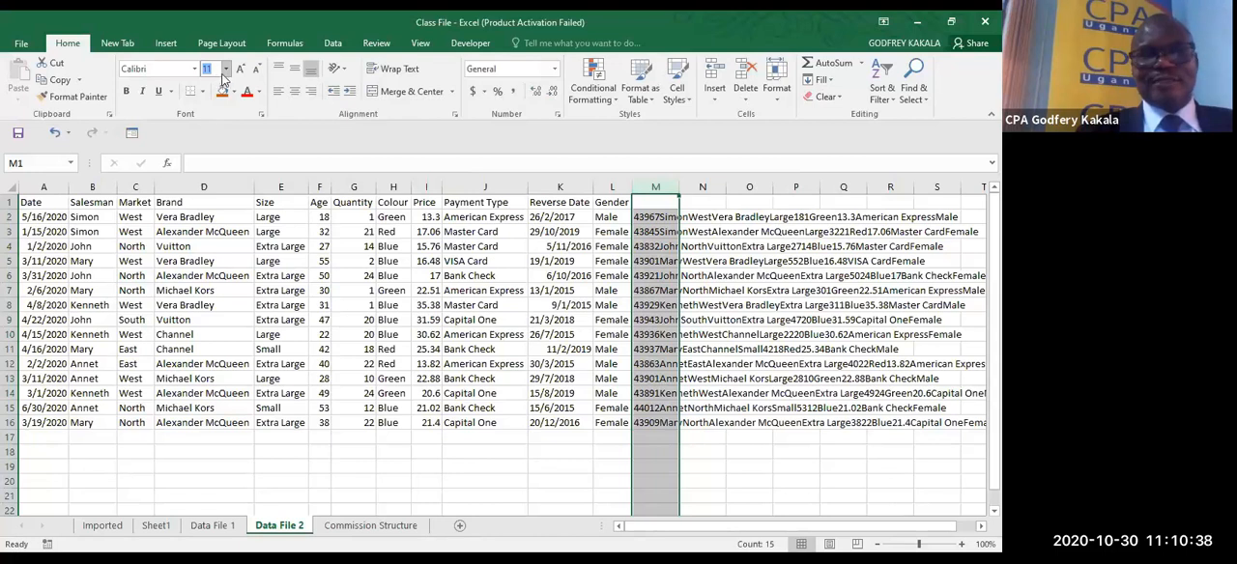
pyautogui.write('1')
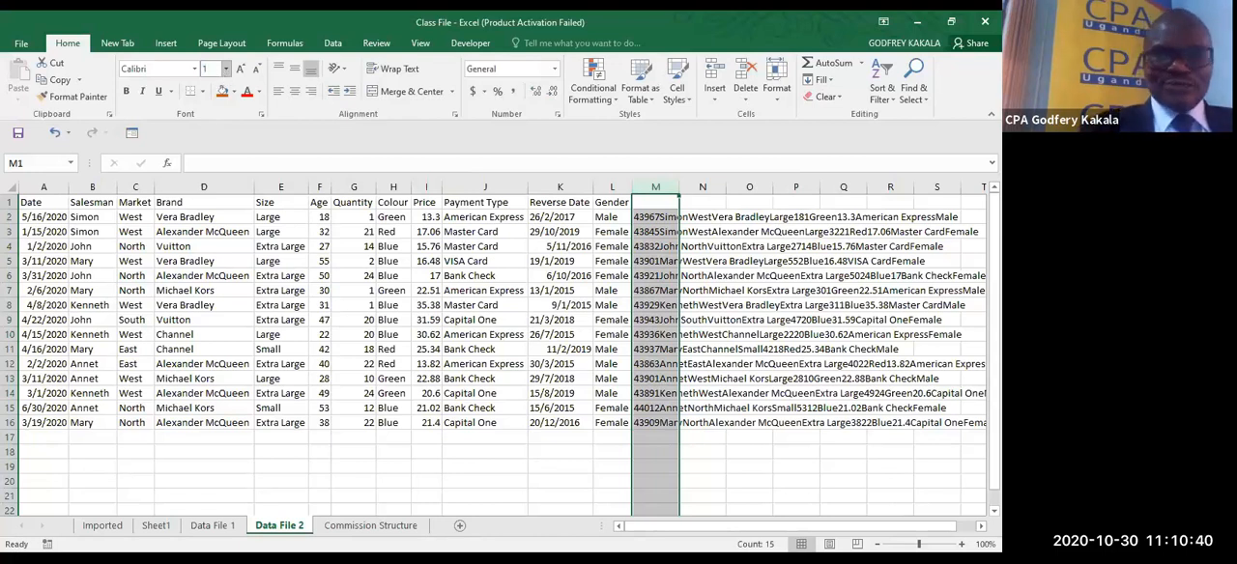
pyautogui.press('Return')
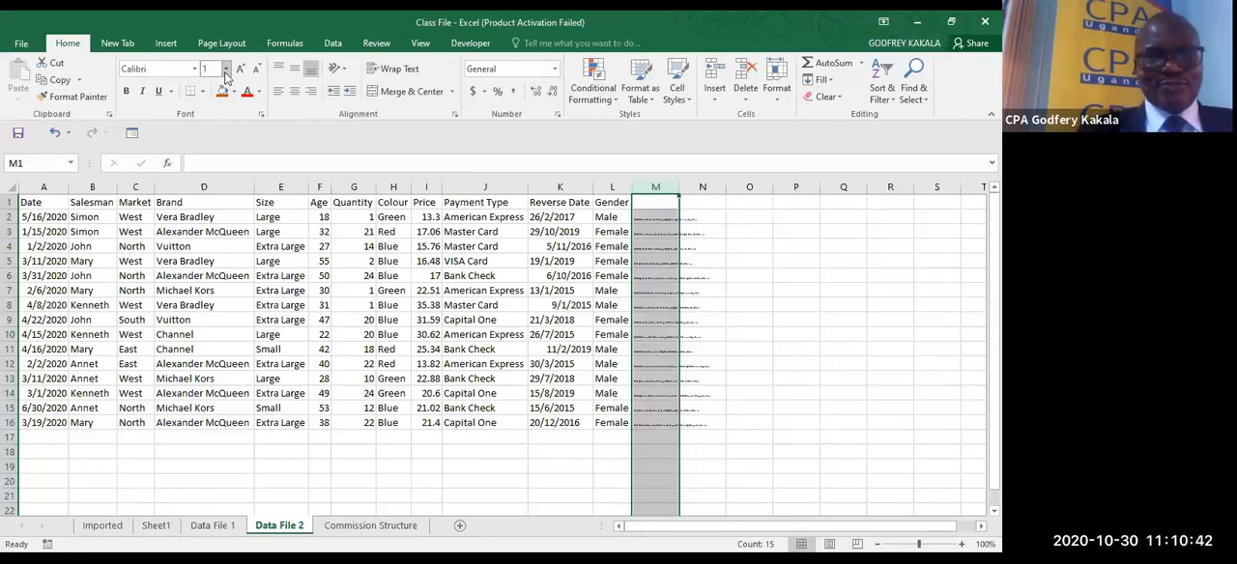
# - Set the font size of column M in Data File 1 to 1 and autofit the column width
pyautogui.click(219, 524)
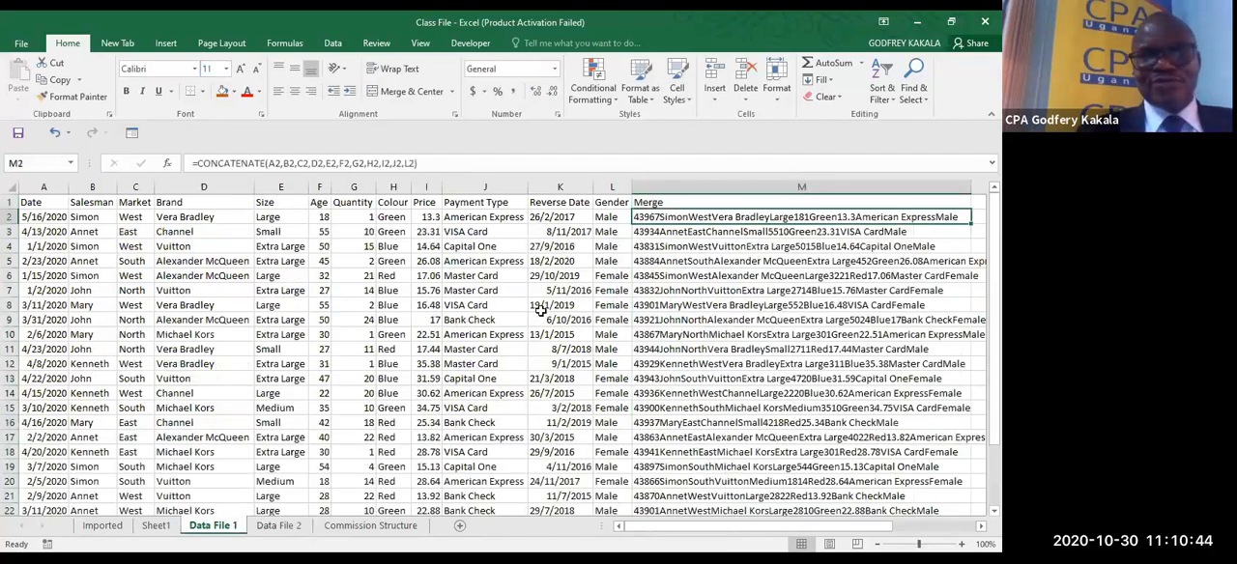
pyautogui.click(661, 191)
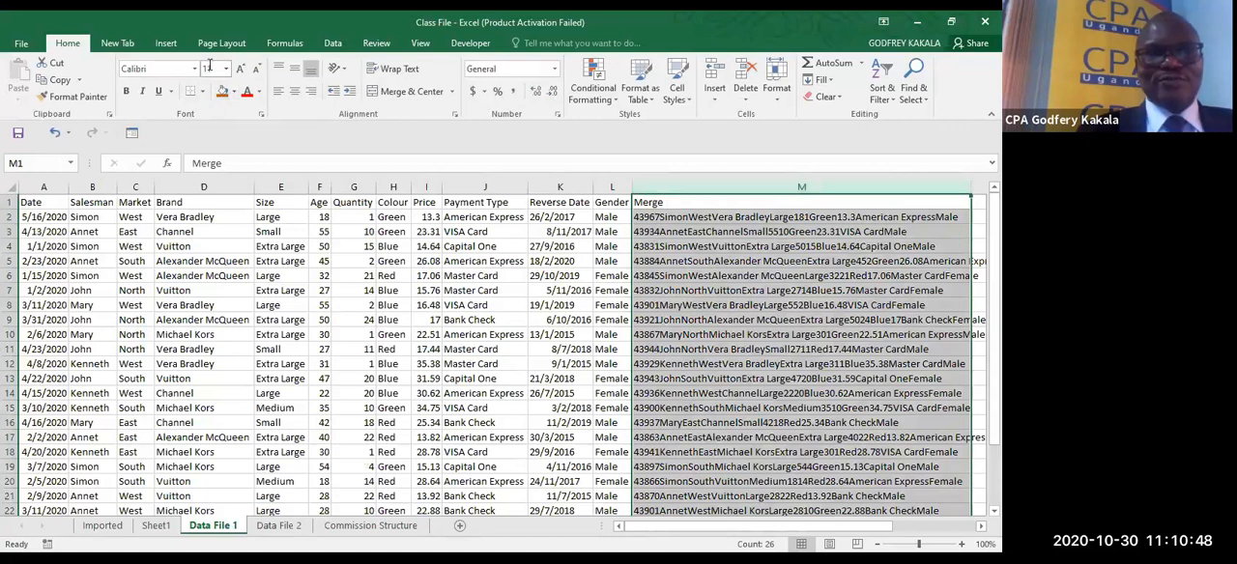
pyautogui.write('1')
pyautogui.press('Return')
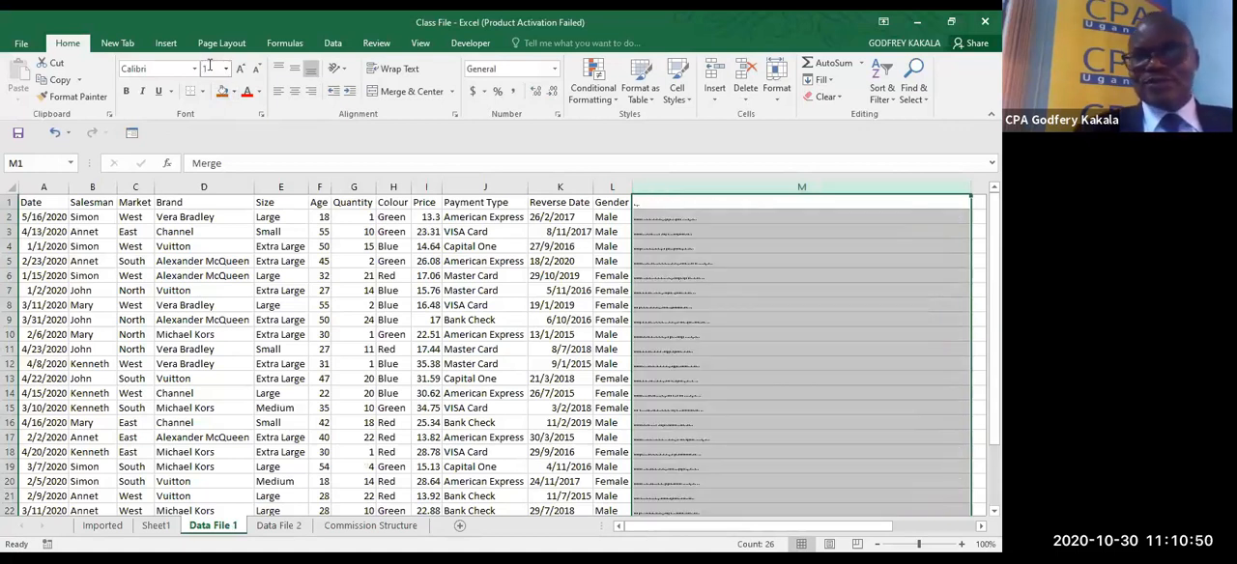
pyautogui.doubleClick(971, 191)
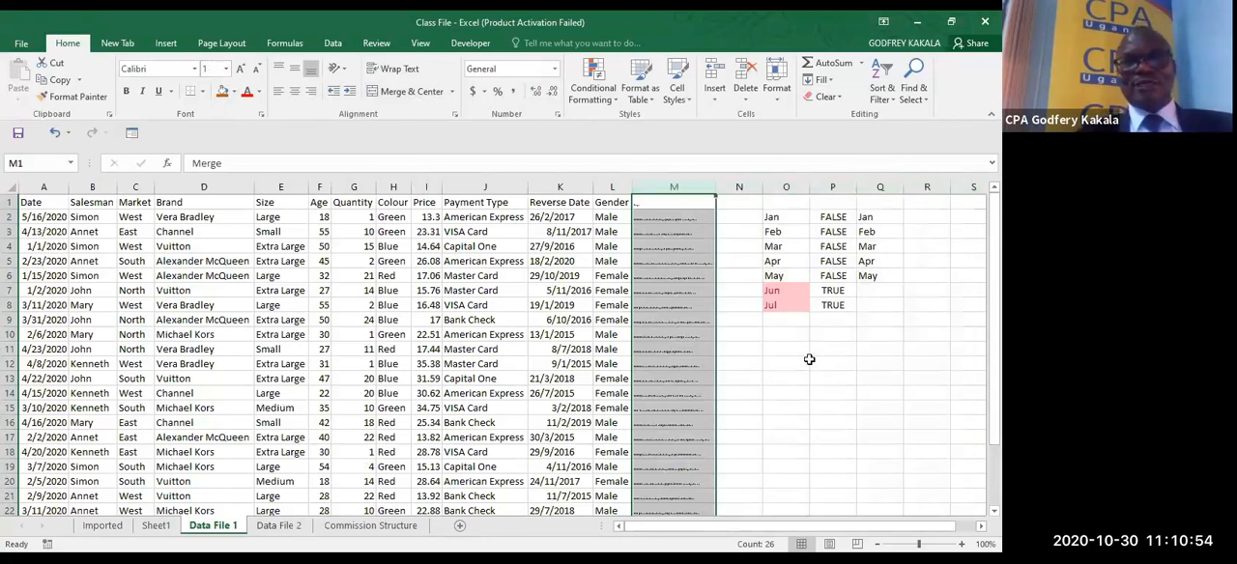
# - Apply the orange fill colour to cells M1 to M16 in Data File 2
pyautogui.click(278, 527)
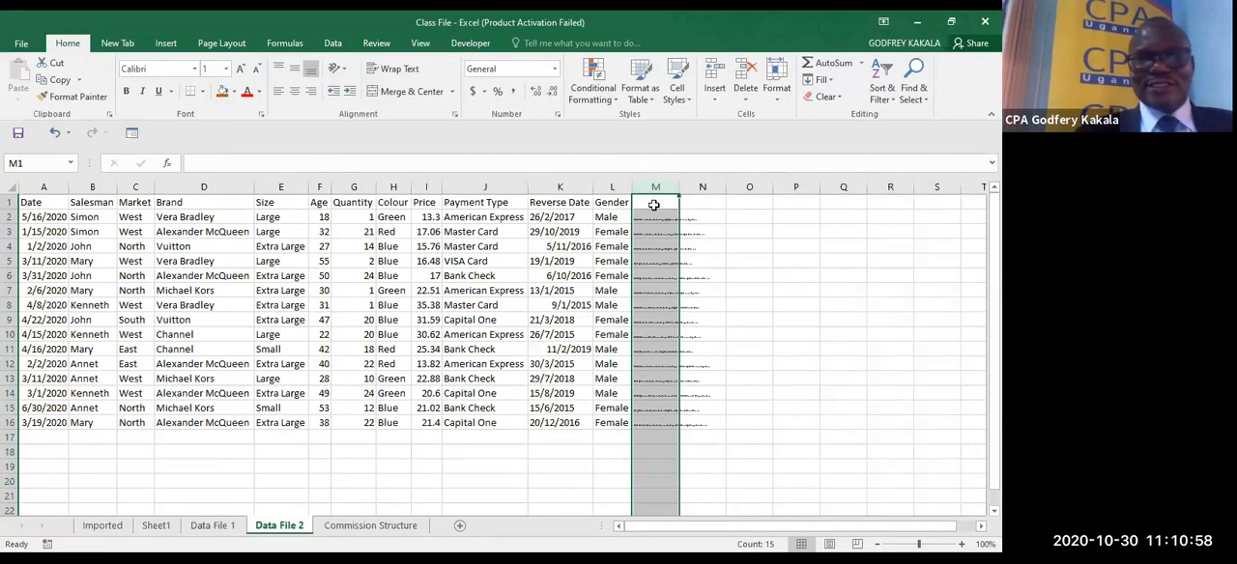
pyautogui.moveTo(653, 206); pyautogui.dragTo(660, 431)
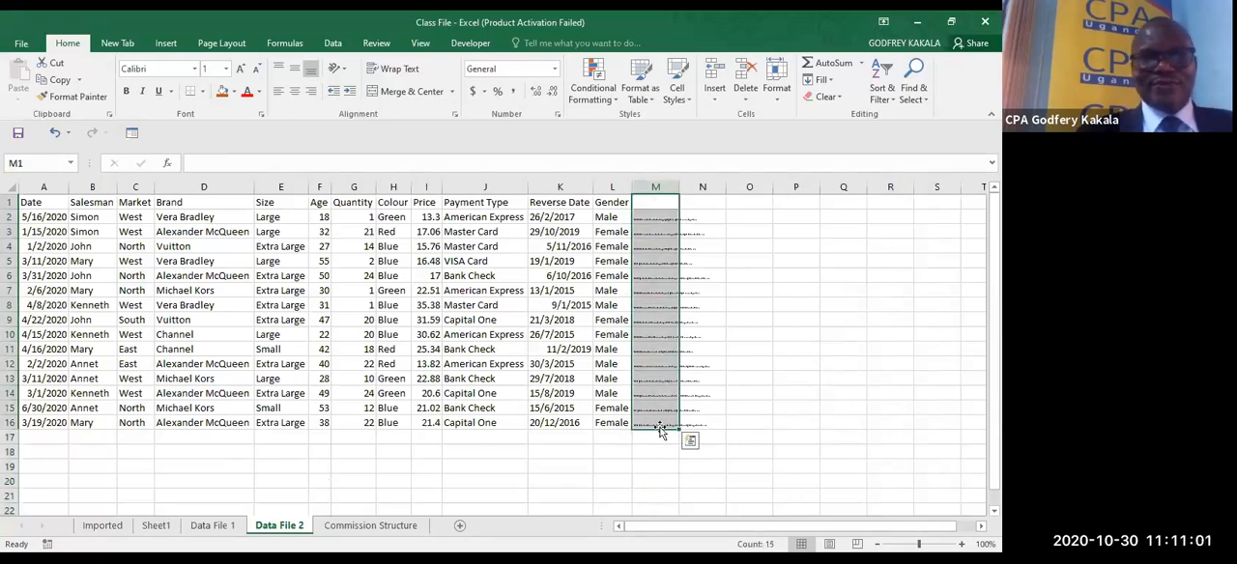
pyautogui.click(223, 91)
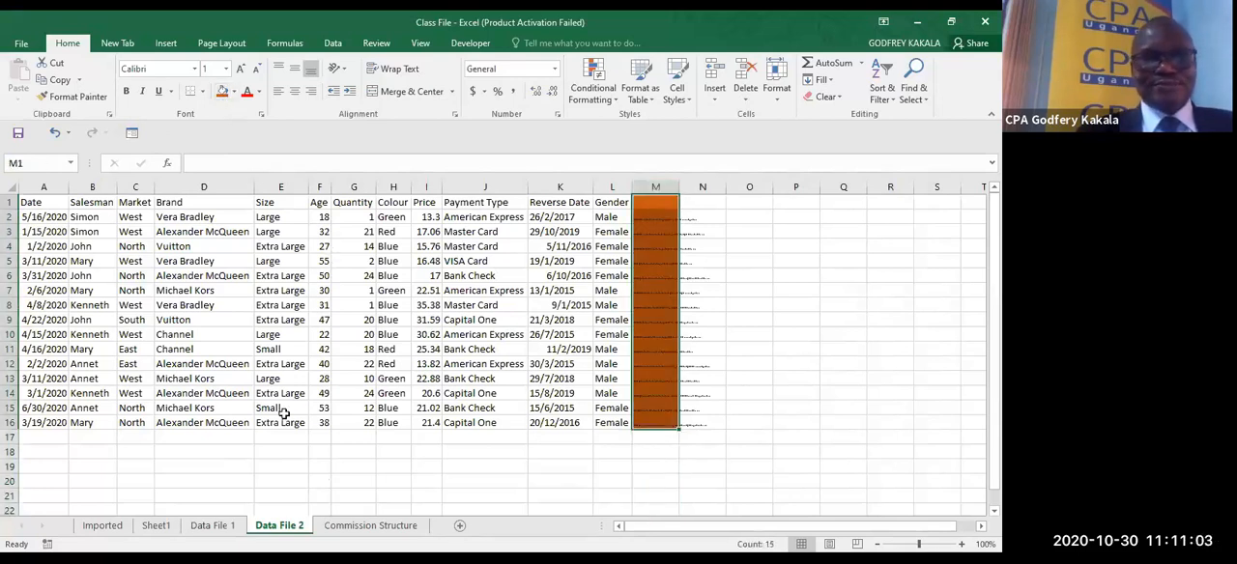
# - Apply the orange fill colour to cells M2 to M22 in Data File 1
pyautogui.click(228, 527)
pyautogui.moveTo(663, 218); pyautogui.dragTo(678, 416)
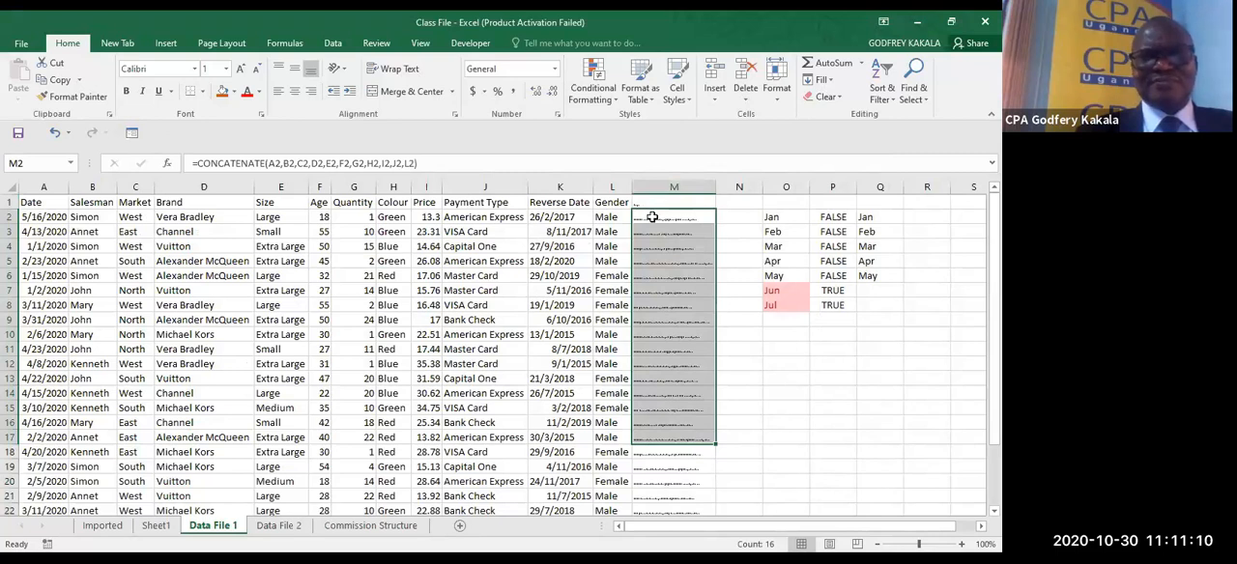
pyautogui.moveTo(652, 218); pyautogui.dragTo(665, 510)
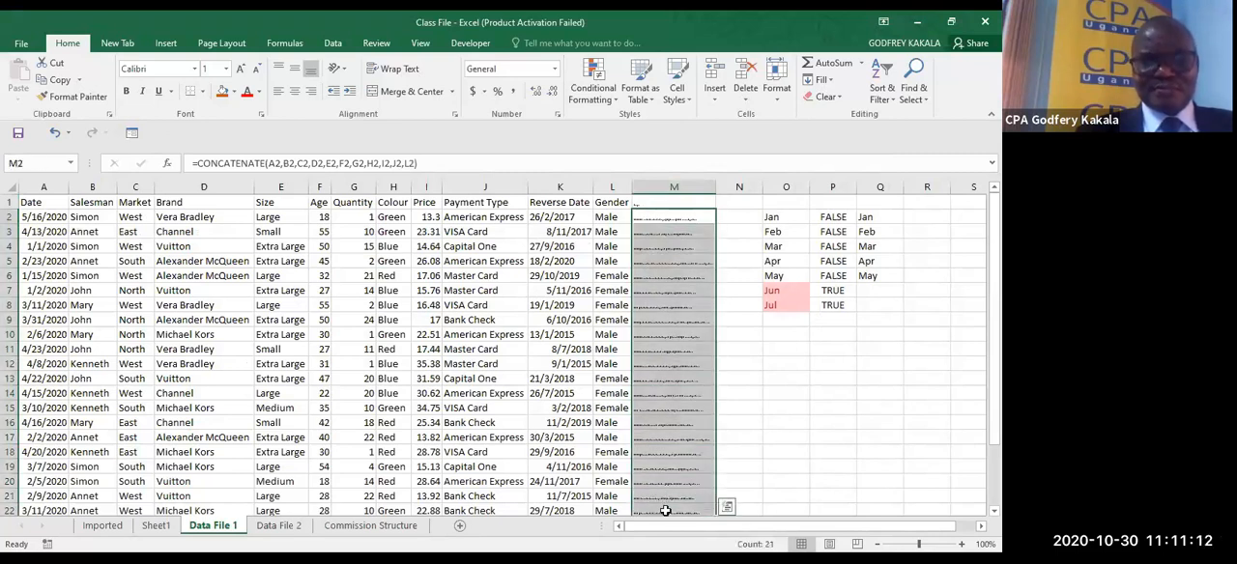
pyautogui.hotkey('ctrl', 'q')
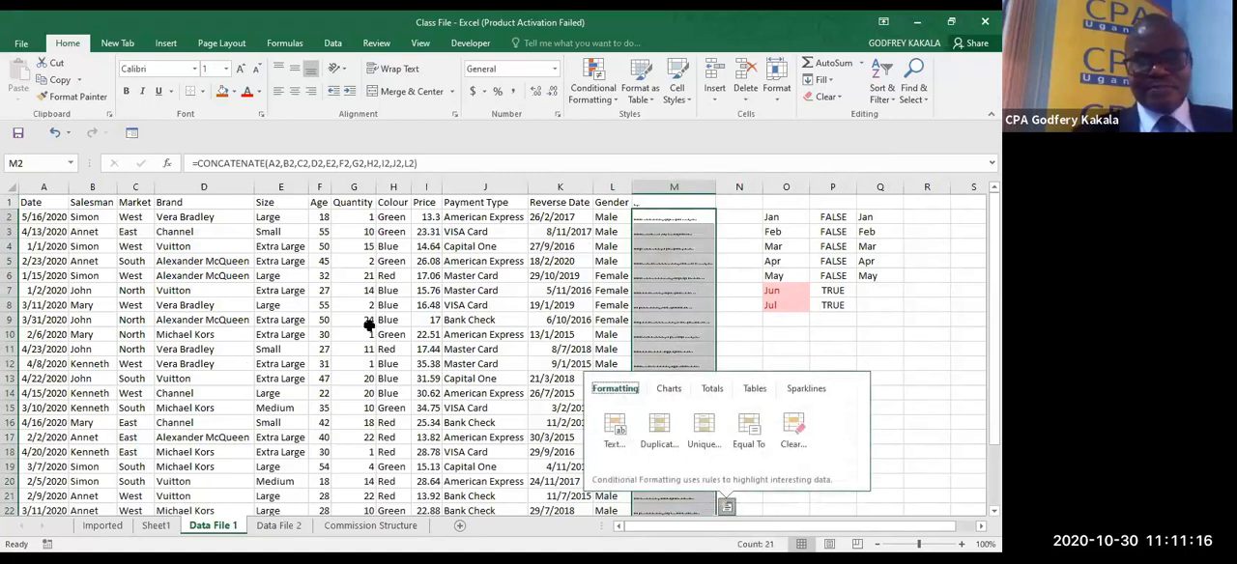
pyautogui.press('Escape')
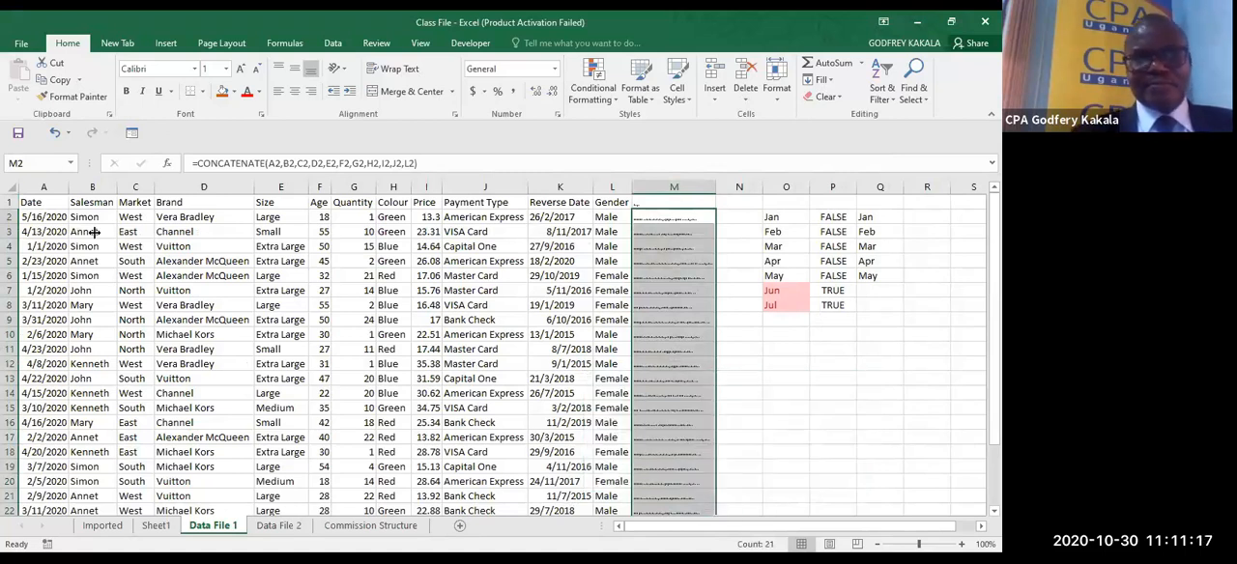
pyautogui.click(221, 91)
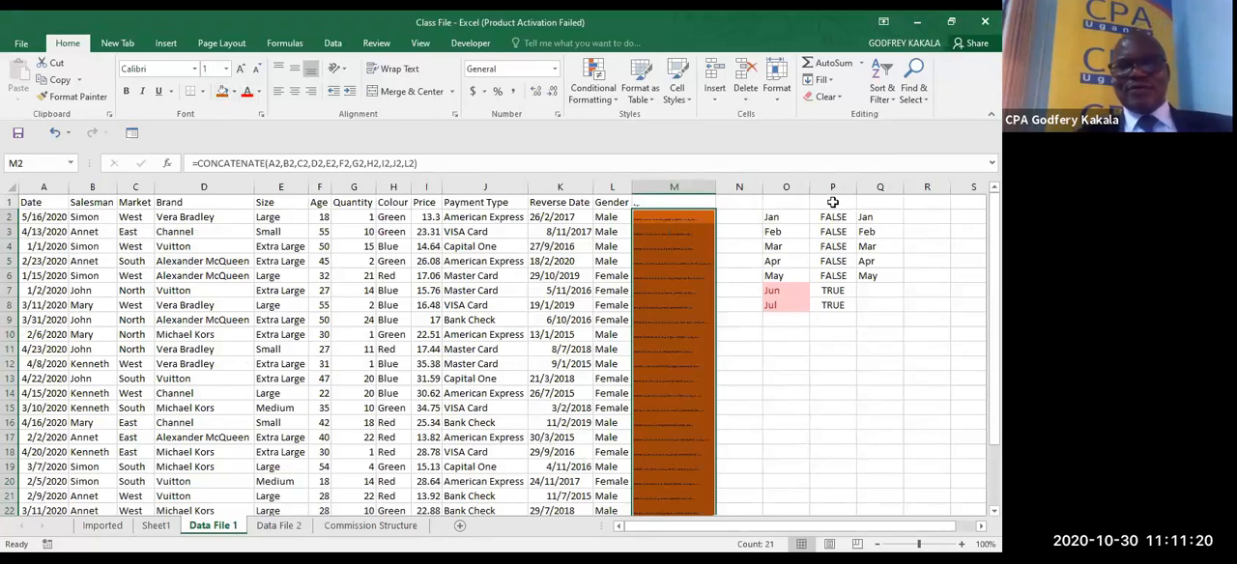
# - Insert a blank column O before the month list in Data File 1 and extend the orange fill to M23 through M27
pyautogui.click(787, 185)
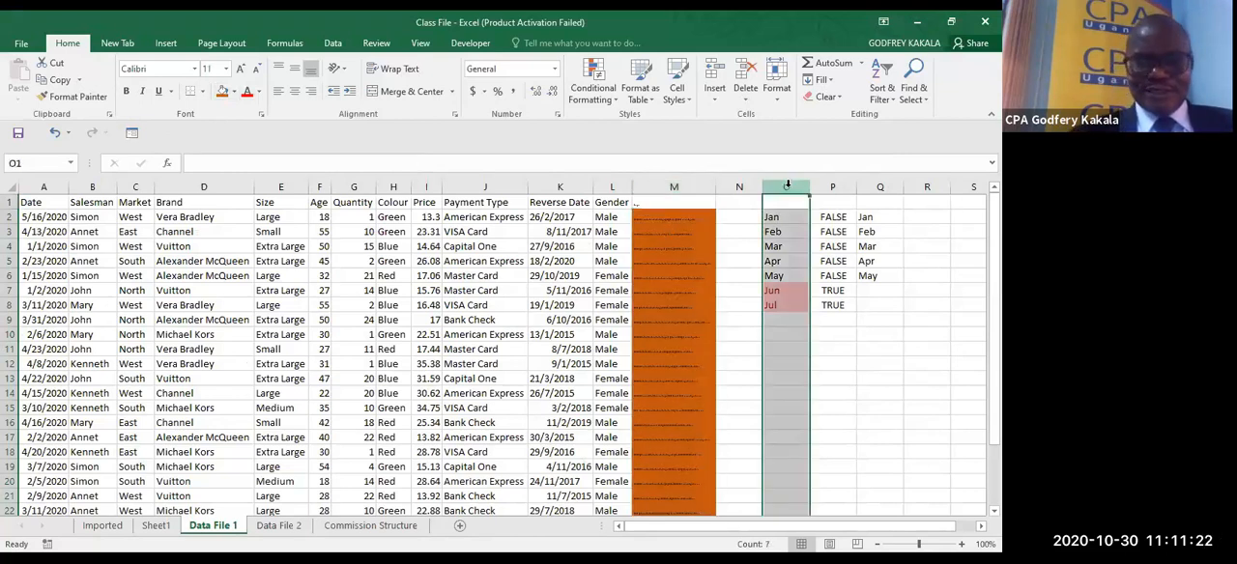
pyautogui.hotkey('ctrl', 'shift', '+')
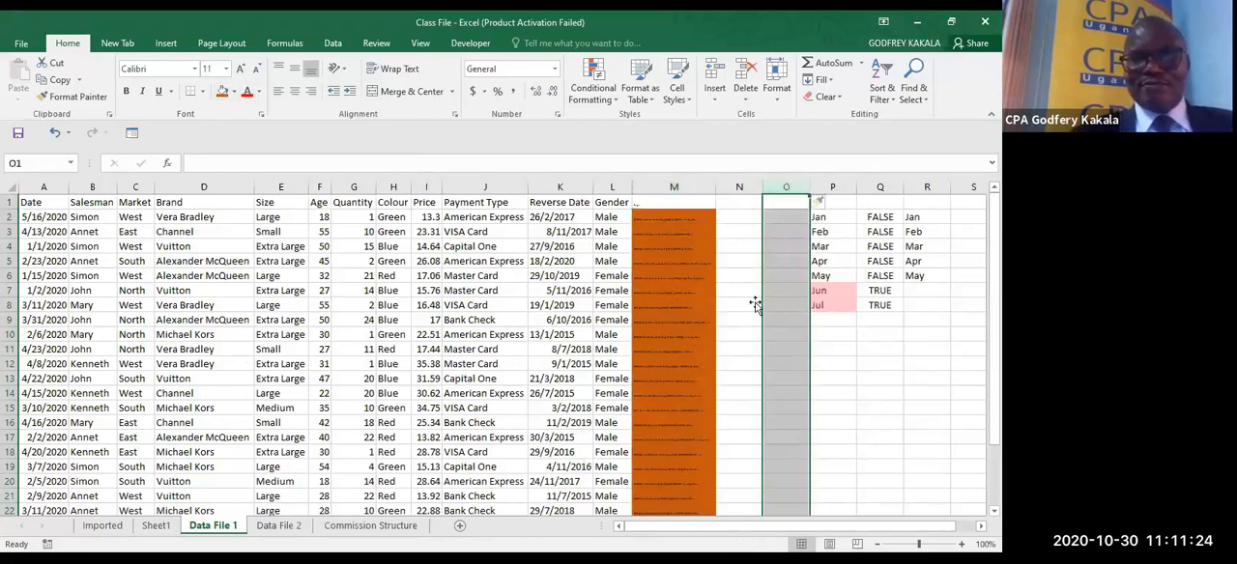
pyautogui.scroll(-7, 755, 305)
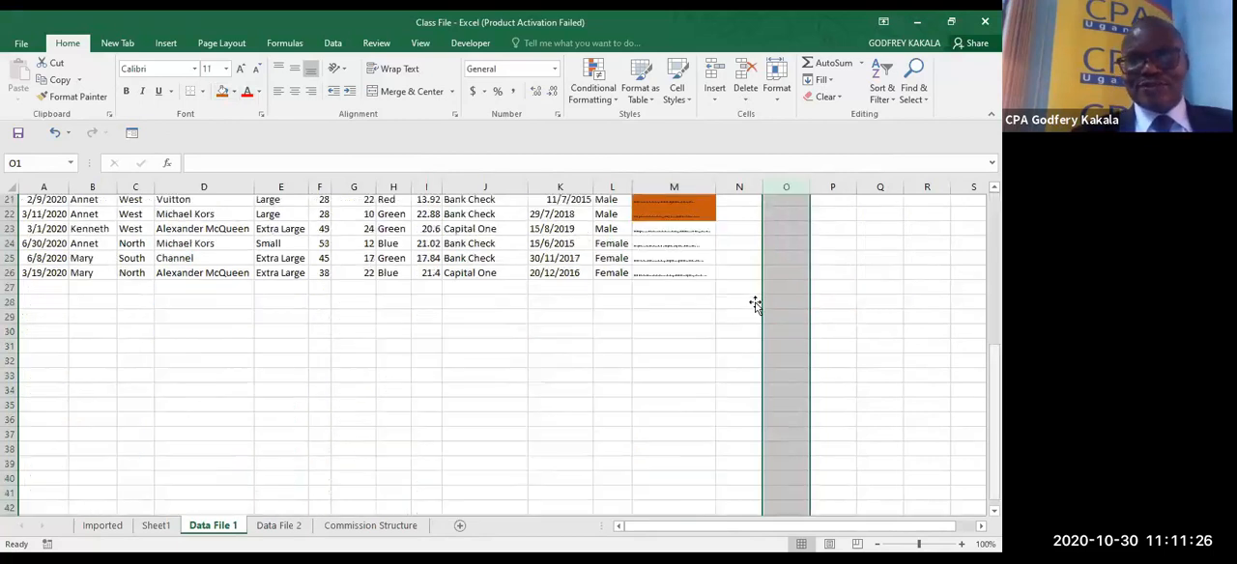
pyautogui.moveTo(678, 214); pyautogui.dragTo(678, 276)
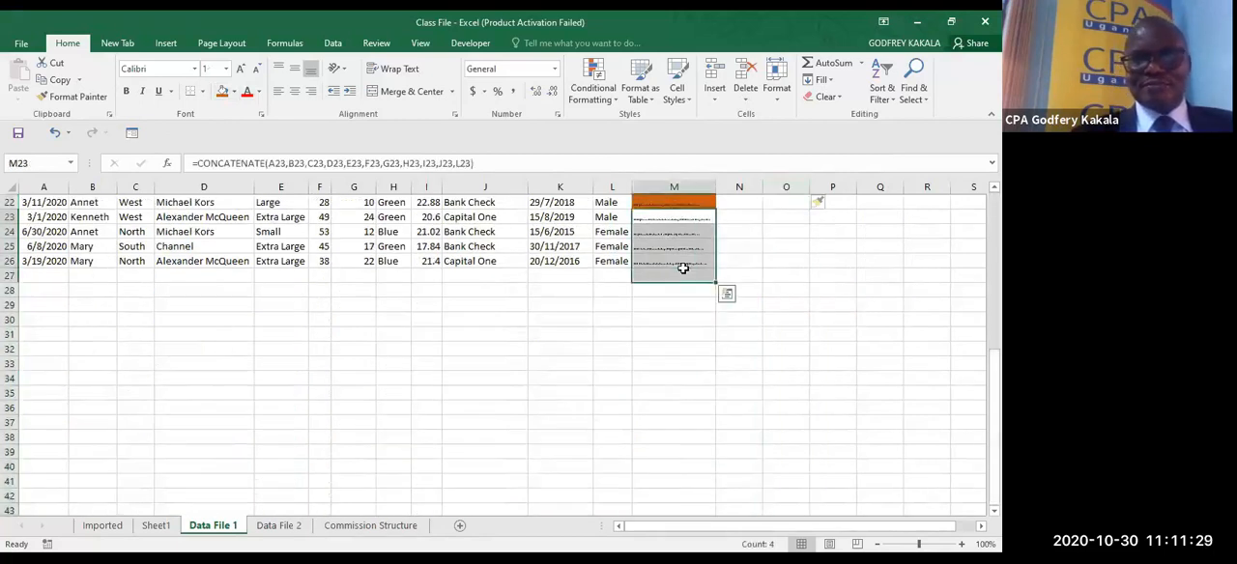
pyautogui.click(222, 91)
pyautogui.scroll(7, 685, 261)
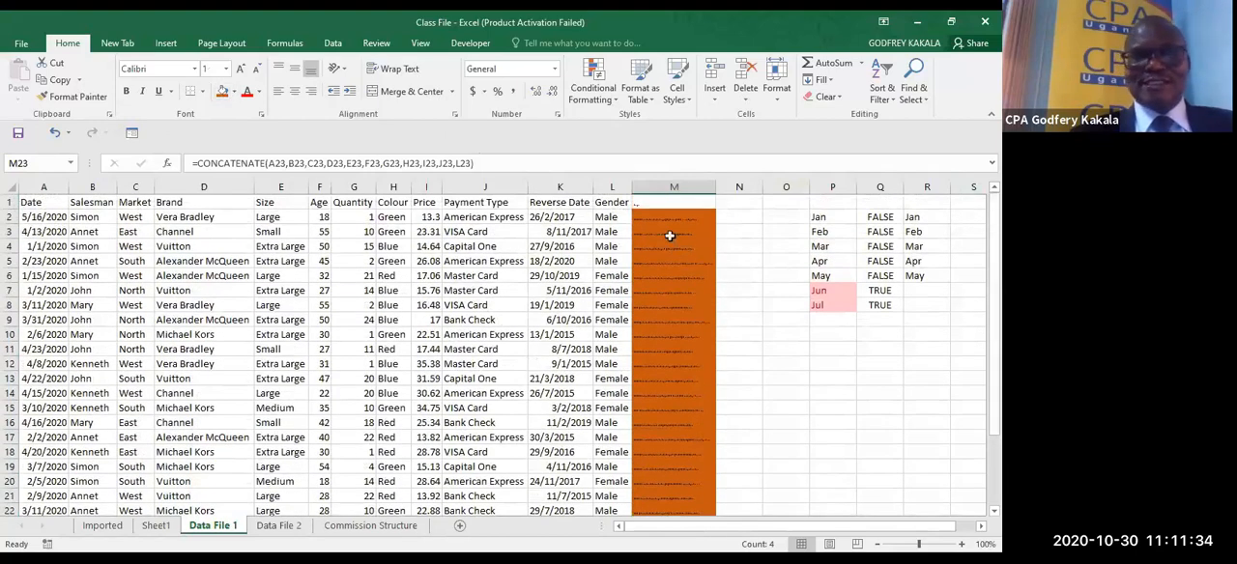
pyautogui.click(710, 216)
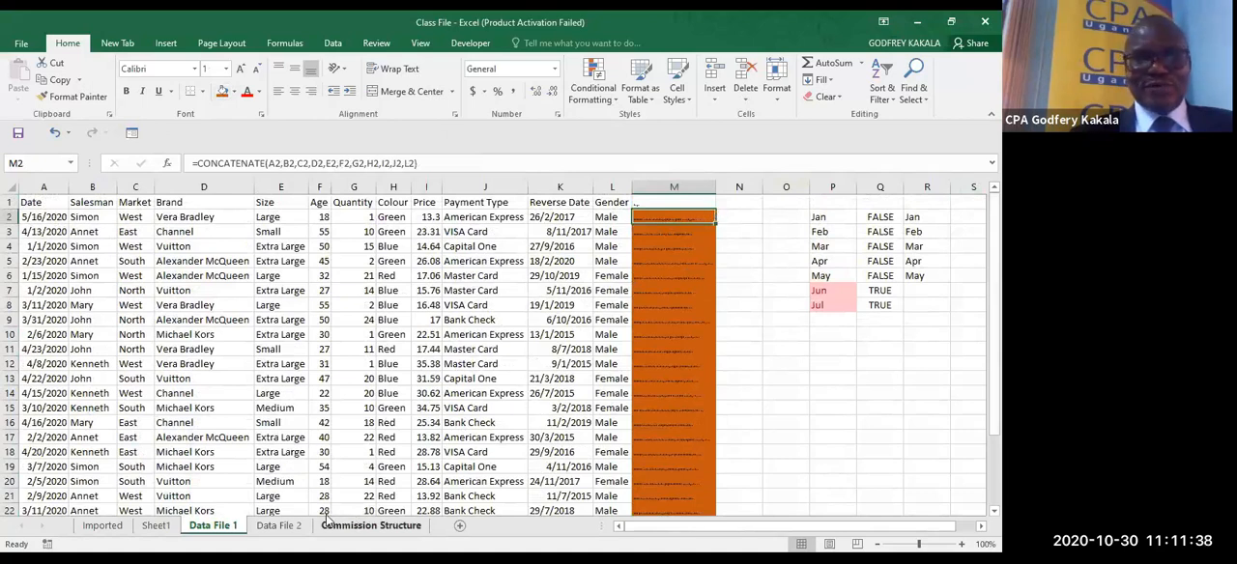
# - Fill the blank, unformatted cell N1 of Data File 2 over M1 to clear its formatting, and enter the header Merge in M1
pyautogui.click(290, 526)
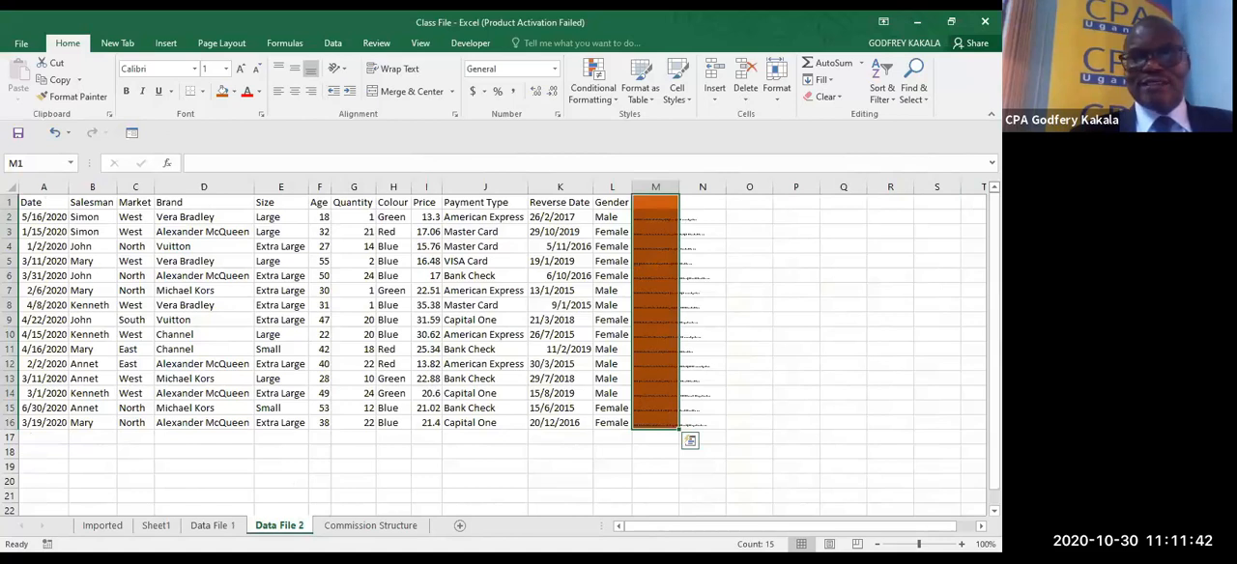
pyautogui.click(651, 216)
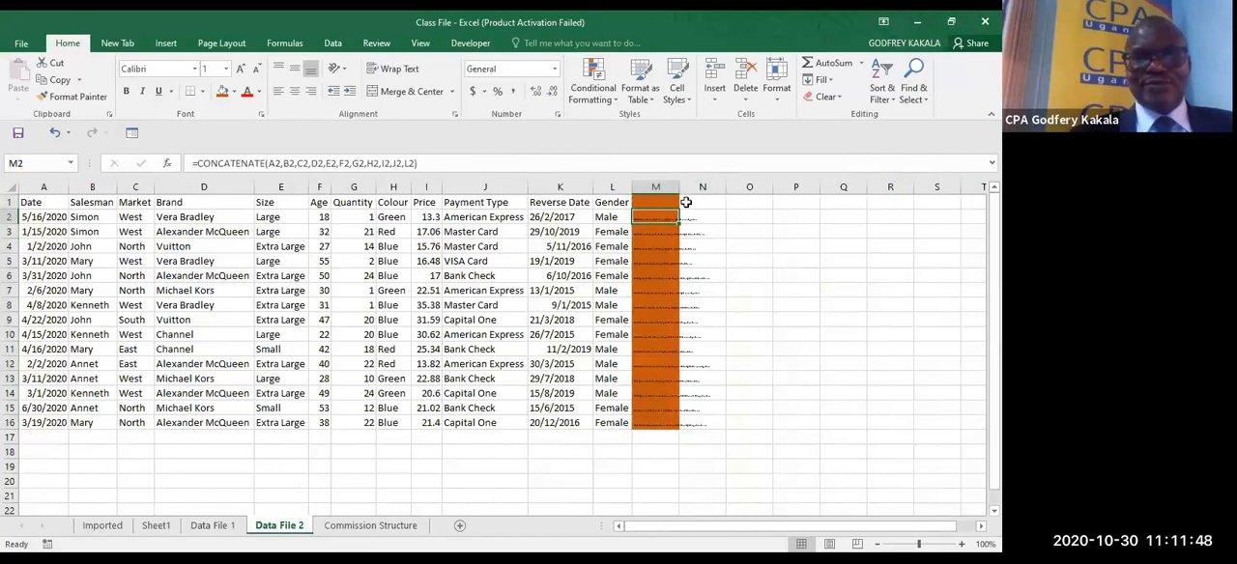
pyautogui.click(717, 204)
pyautogui.moveTo(724, 208); pyautogui.dragTo(638, 207)
pyautogui.click(654, 199)
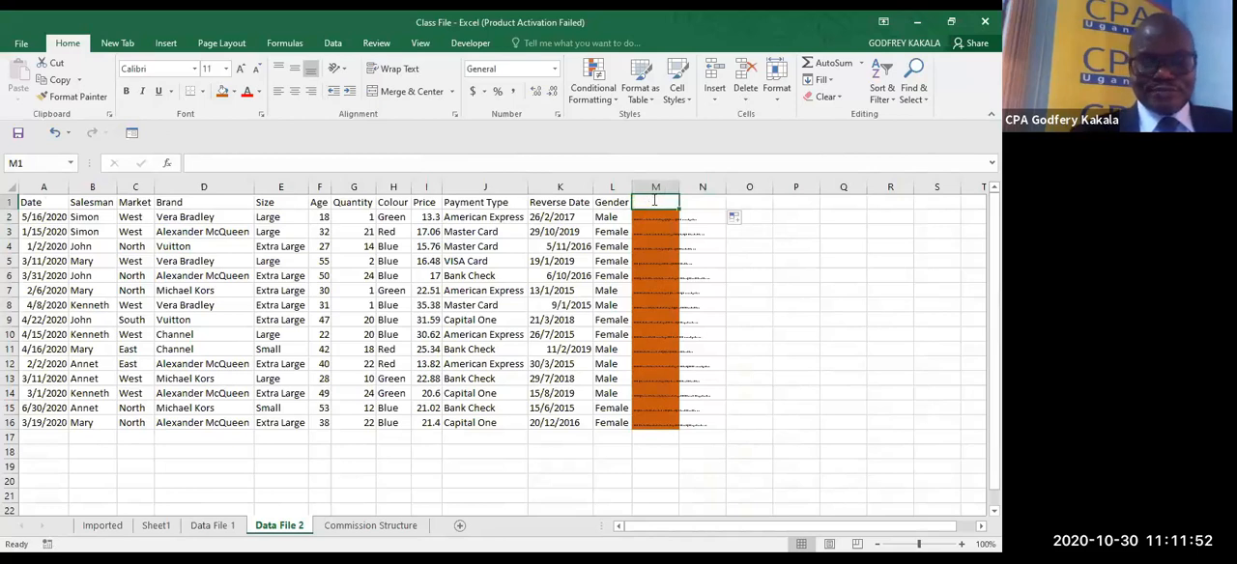
pyautogui.write('Merg')
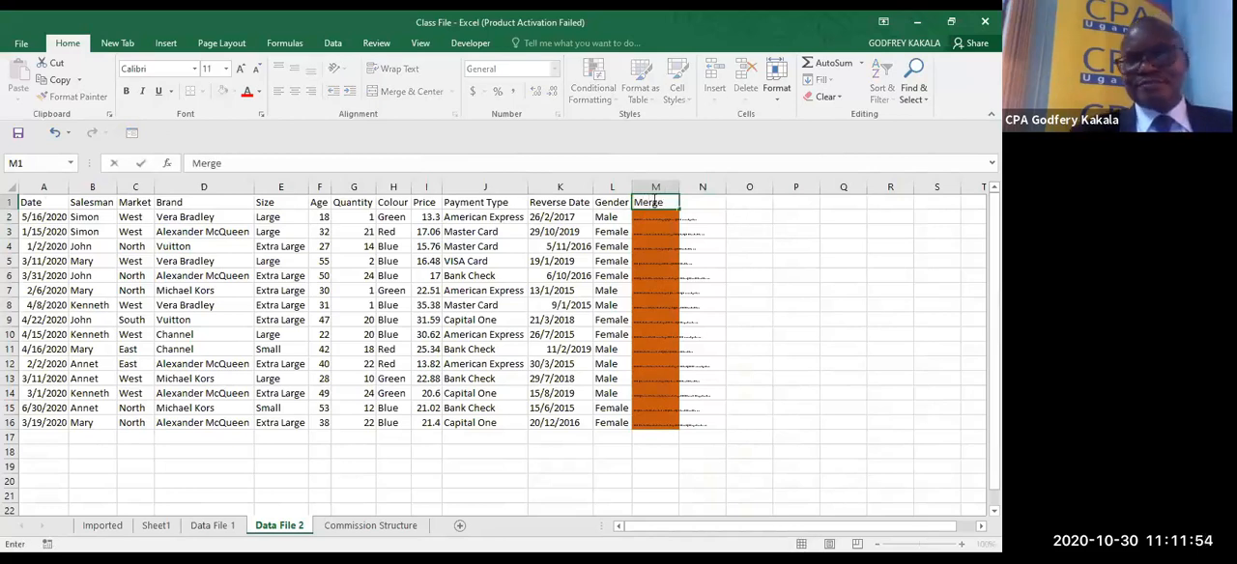
pyautogui.write('e')
pyautogui.click(736, 274)
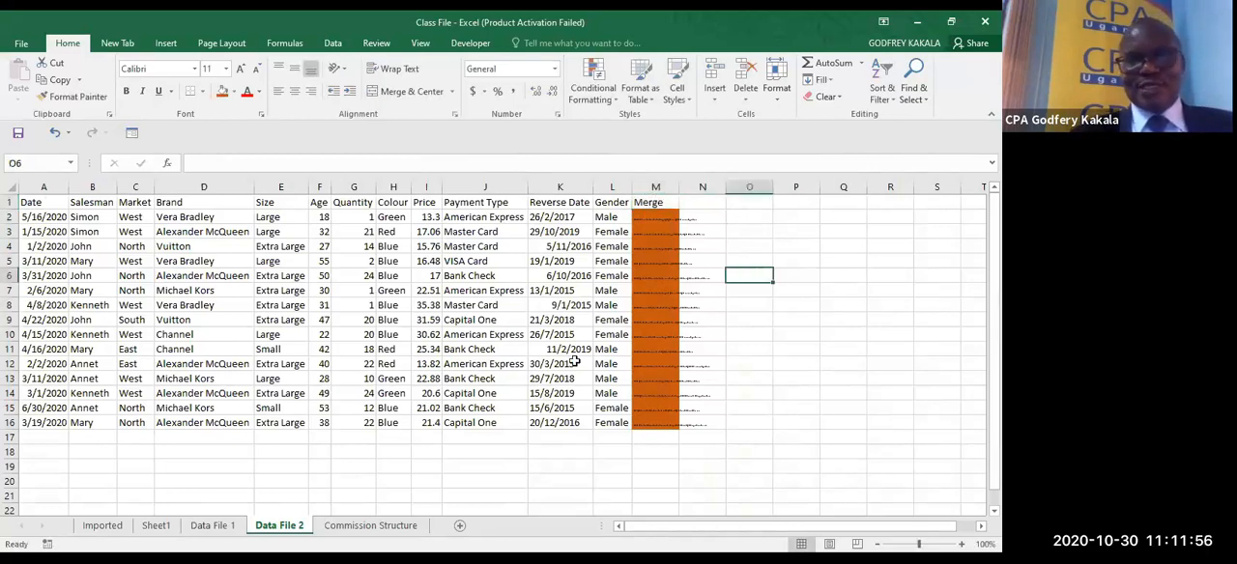
# - Start a MATCH formula in N2 of Data File 1 with M2 as the lookup value
pyautogui.click(214, 526)
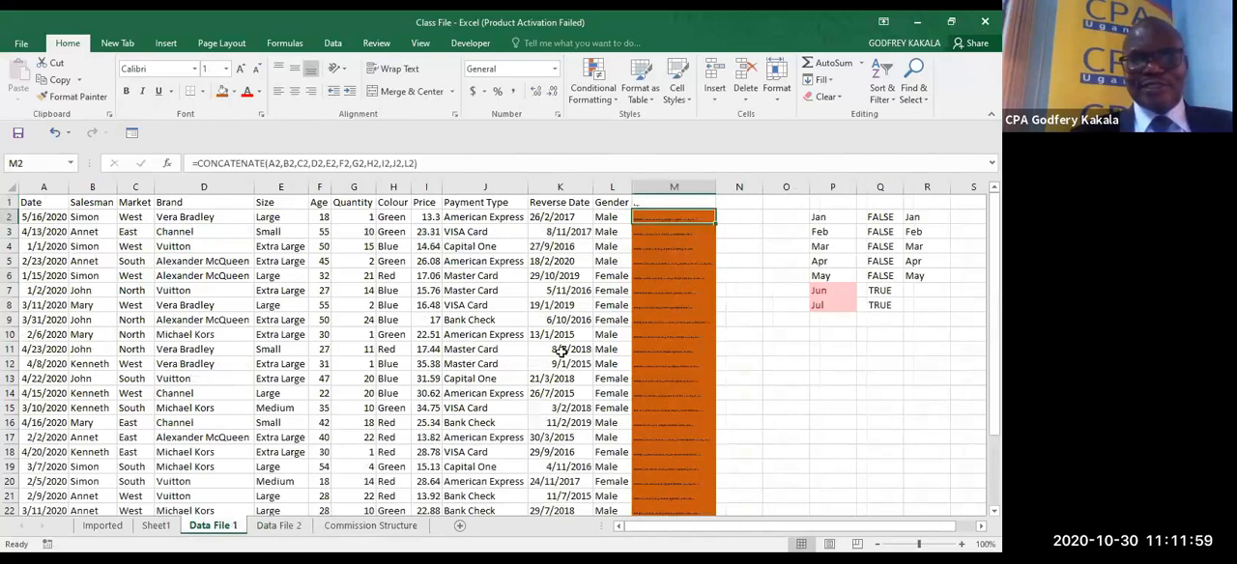
pyautogui.click(733, 218)
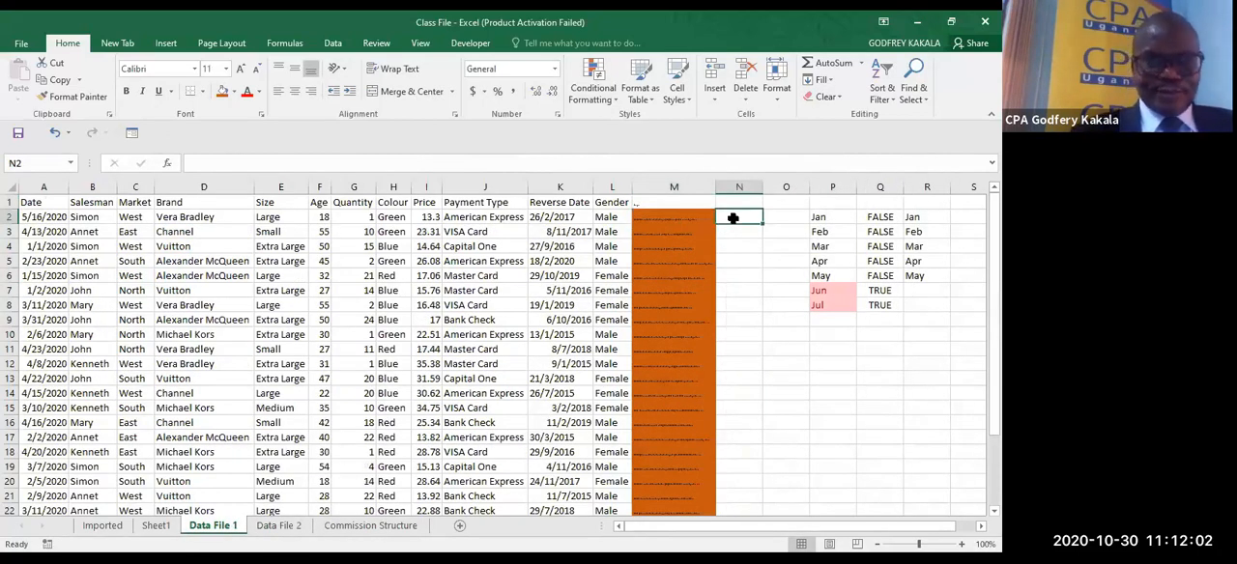
pyautogui.write('=m')
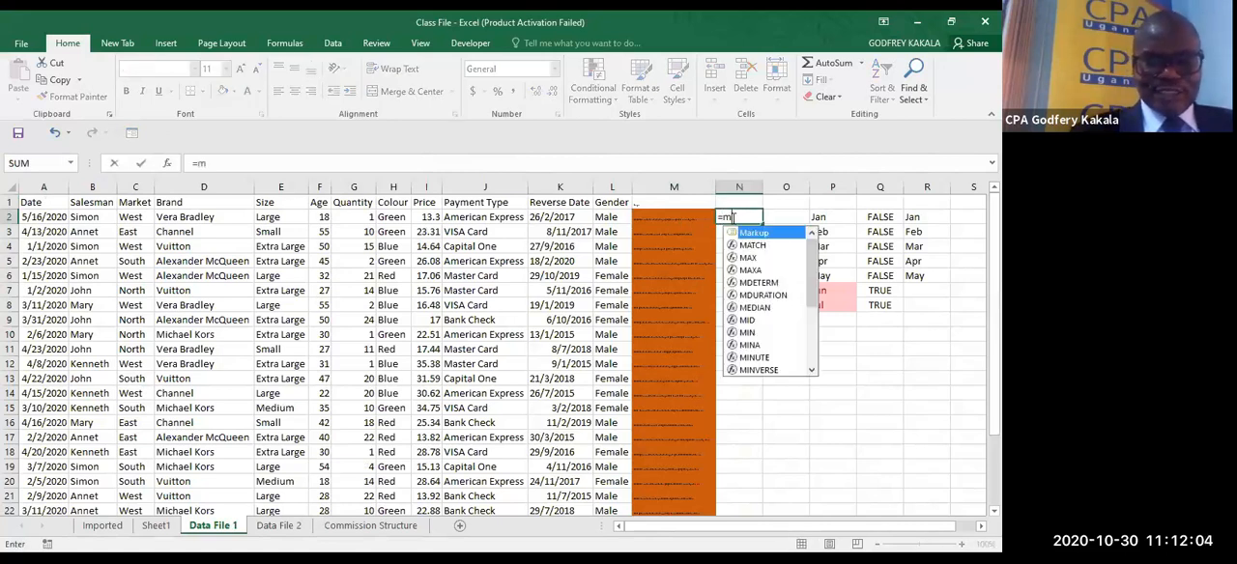
pyautogui.press('Down')
pyautogui.press('Tab')
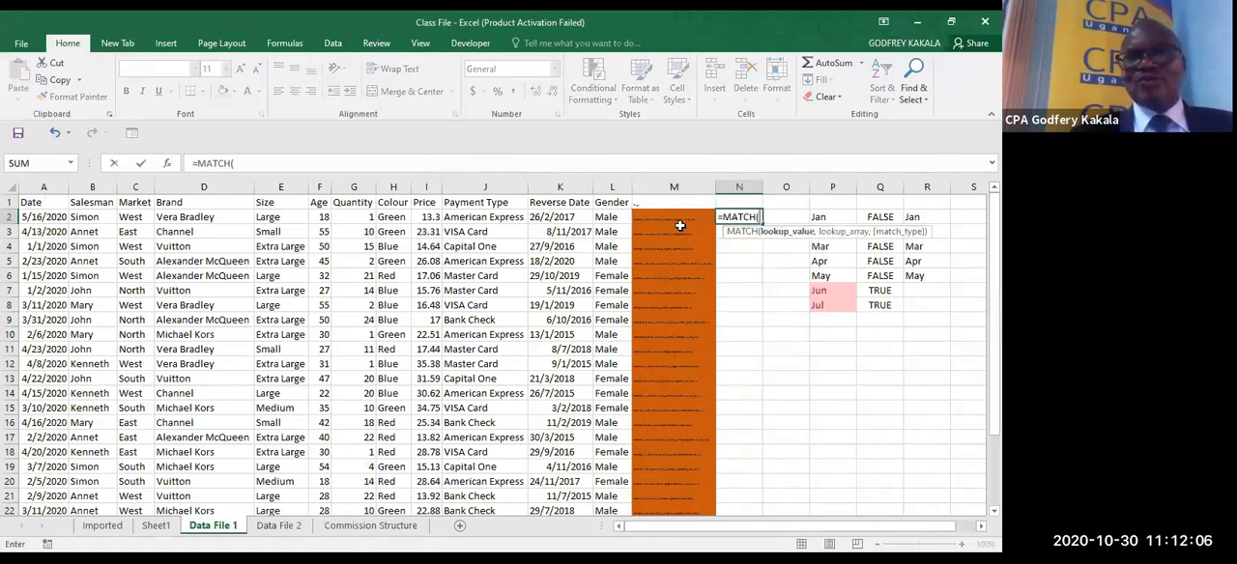
pyautogui.click(671, 219)
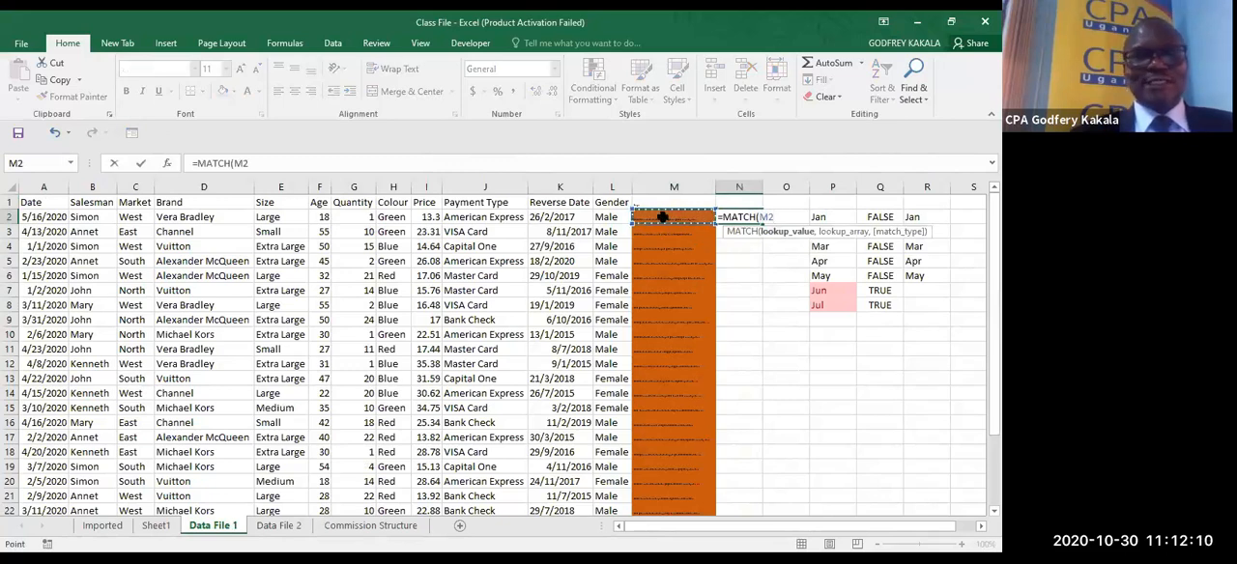
pyautogui.write(',')
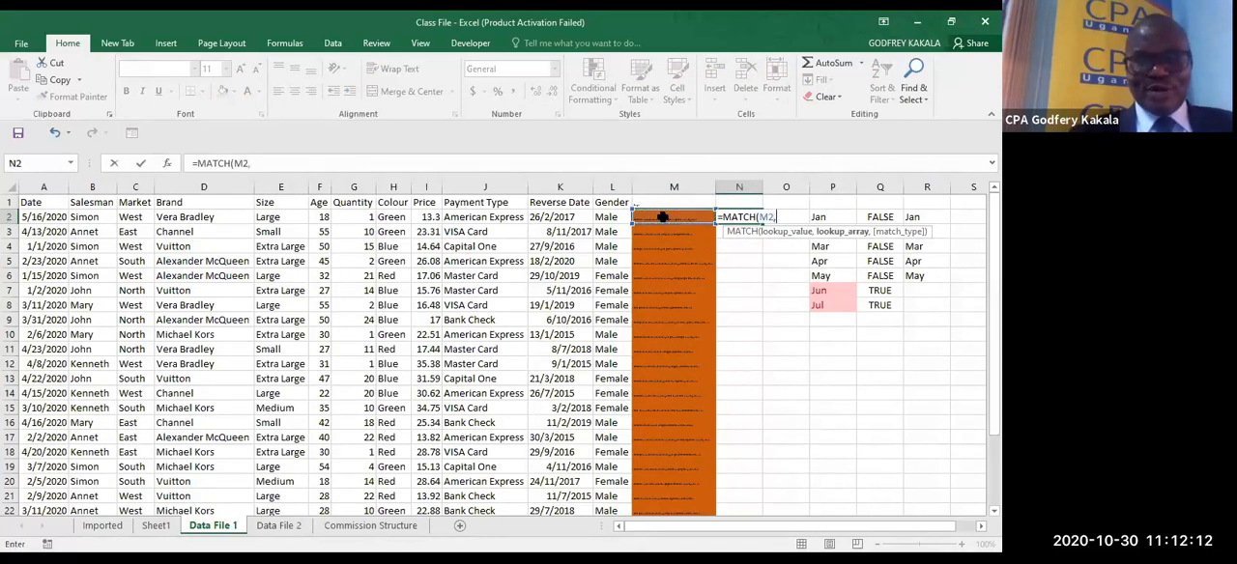
# - Complete the MATCH formula with the absolute lookup array 'Data File 2'!$M$2:$M$16 and match type 0
pyautogui.click(280, 526)
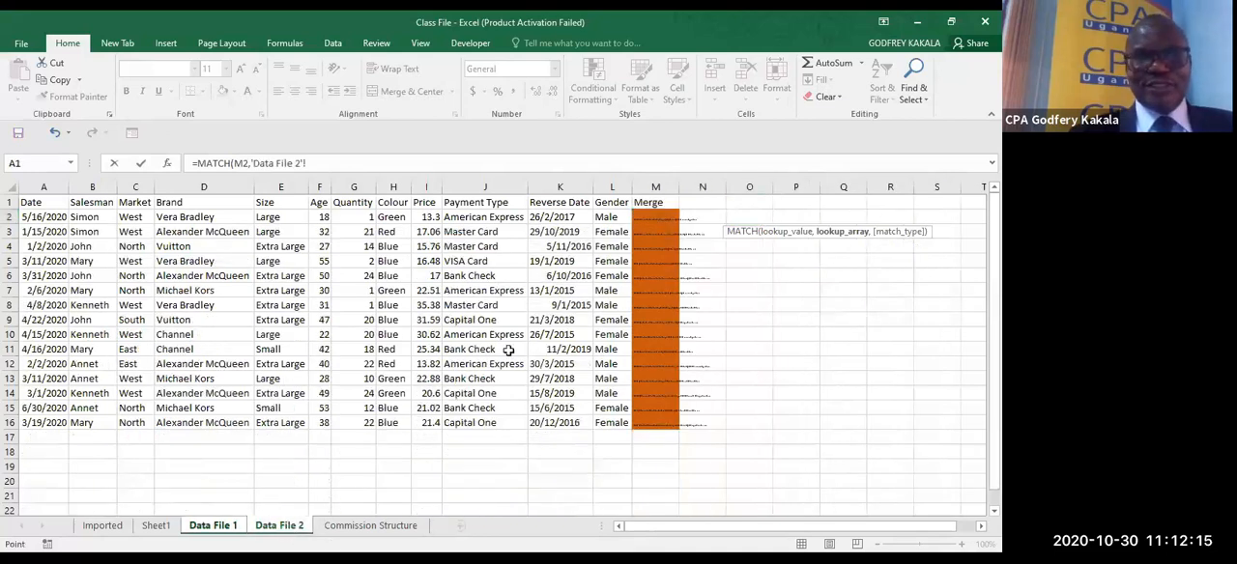
pyautogui.click(646, 222)
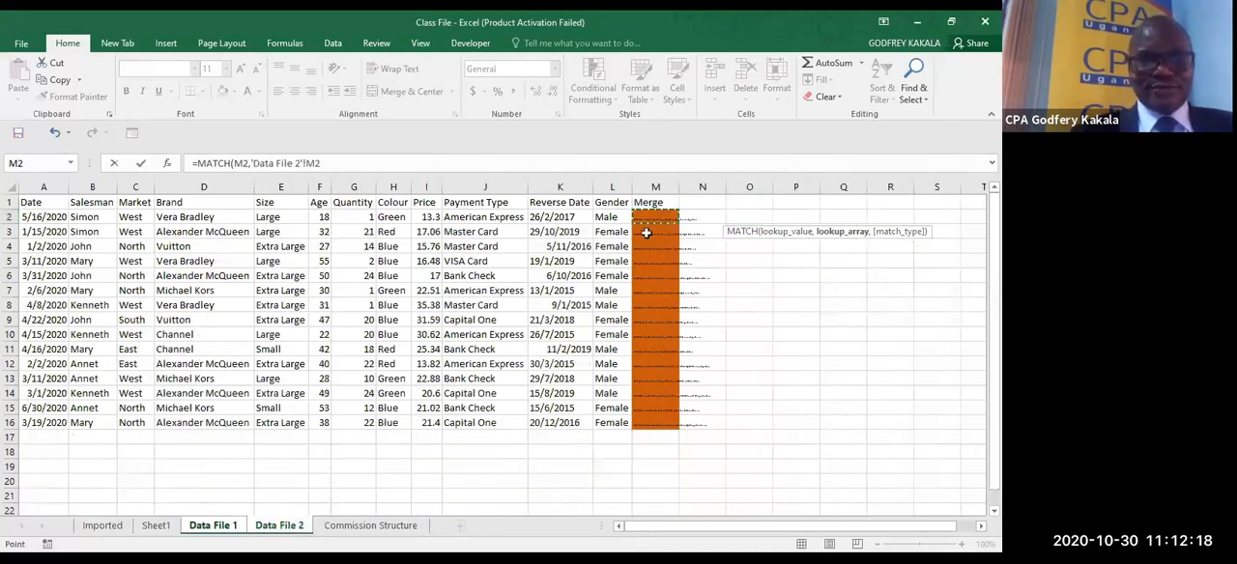
pyautogui.moveTo(646, 233); pyautogui.dragTo(662, 426)
pyautogui.press('F4')
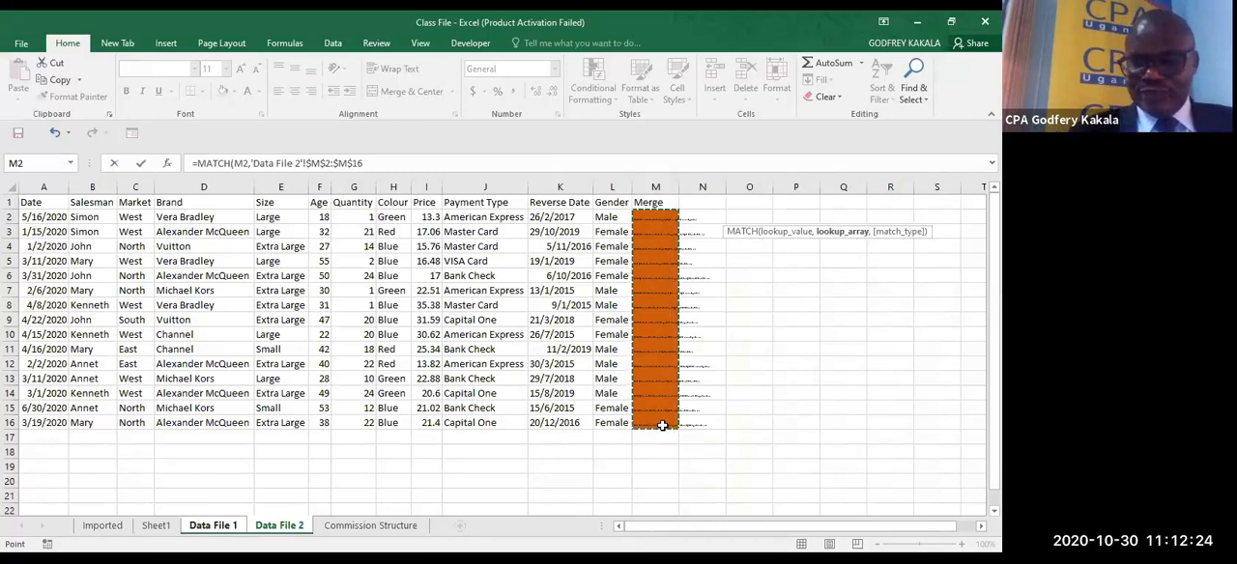
pyautogui.write(',')
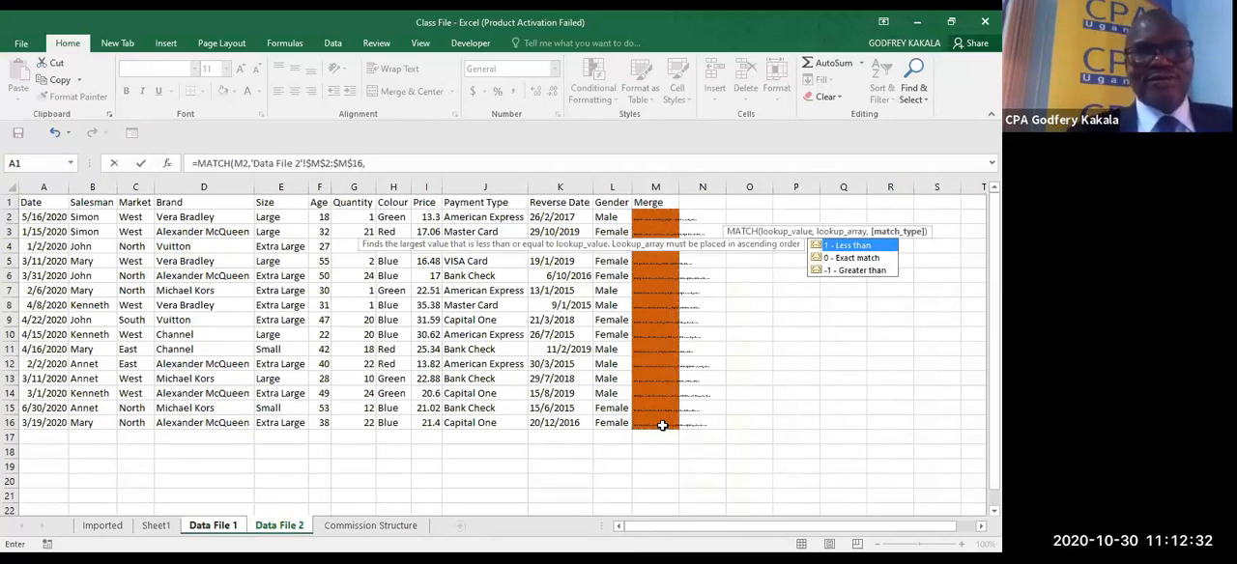
pyautogui.write('0)')
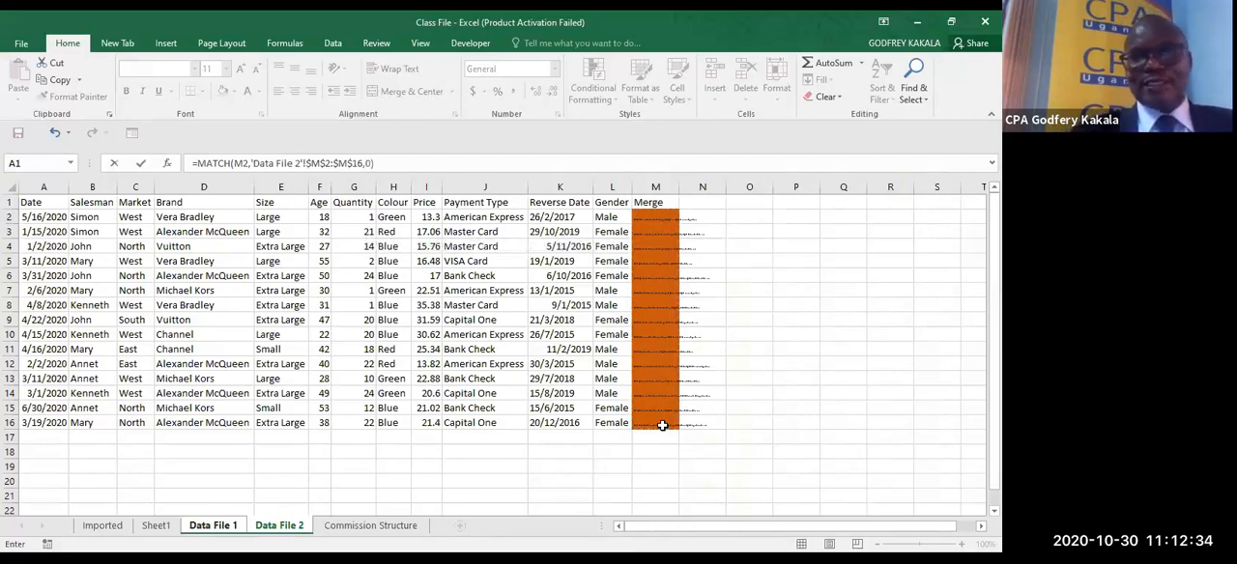
pyautogui.press('Return')
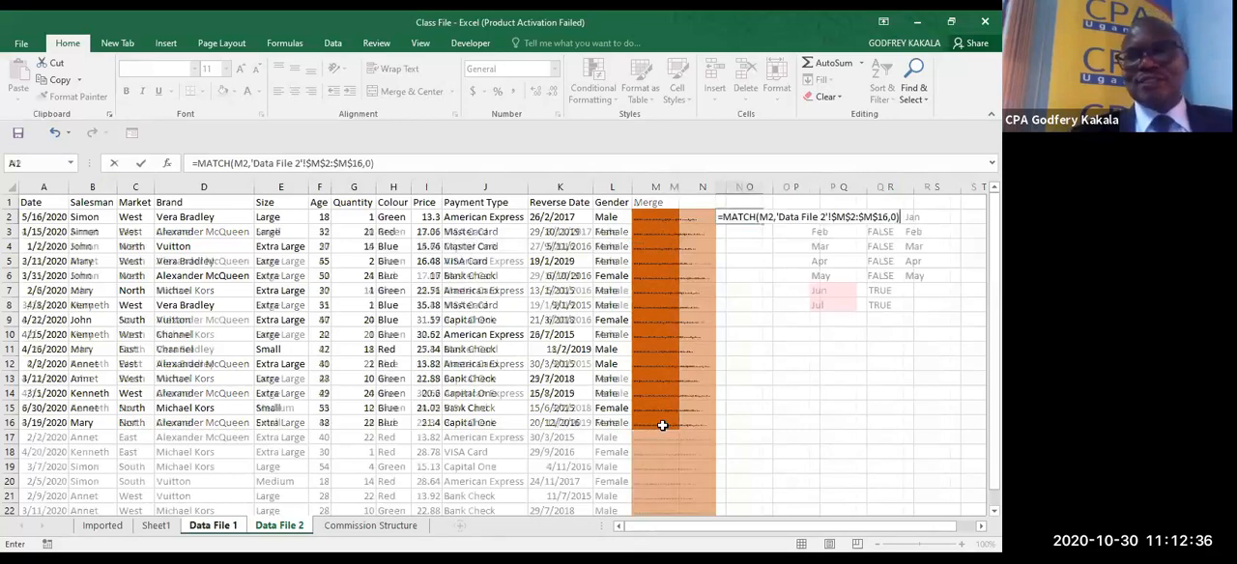
# - Fill the MATCH formula from N2 down to N26 in Data File 1 and check the results against Data File 2
pyautogui.doubleClick(762, 224)
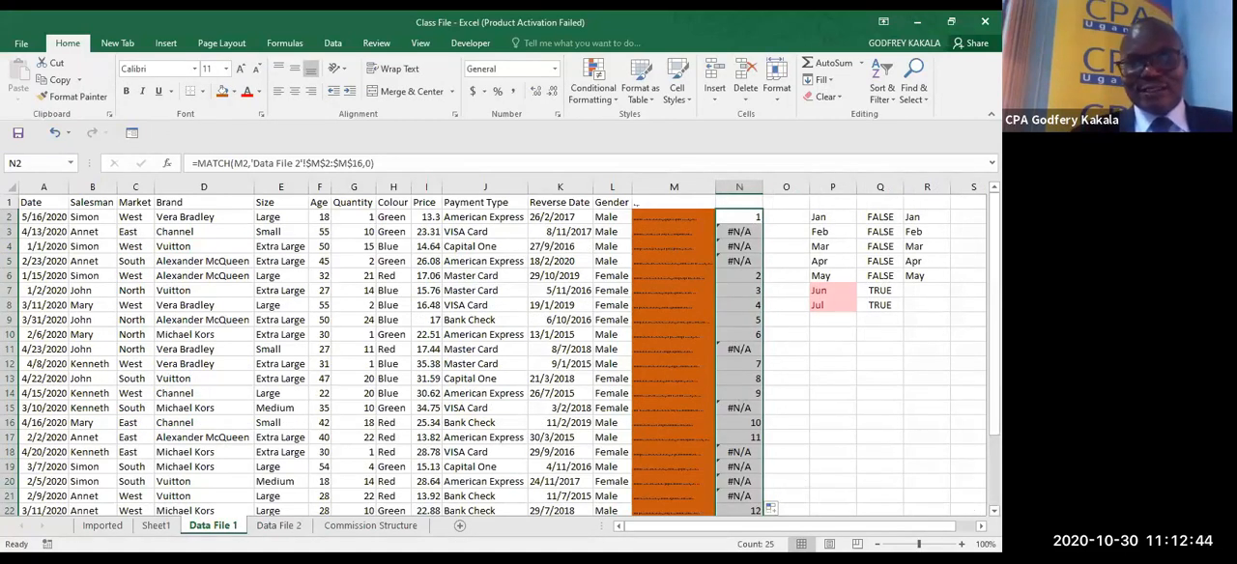
pyautogui.scroll(-2, 500, 355)
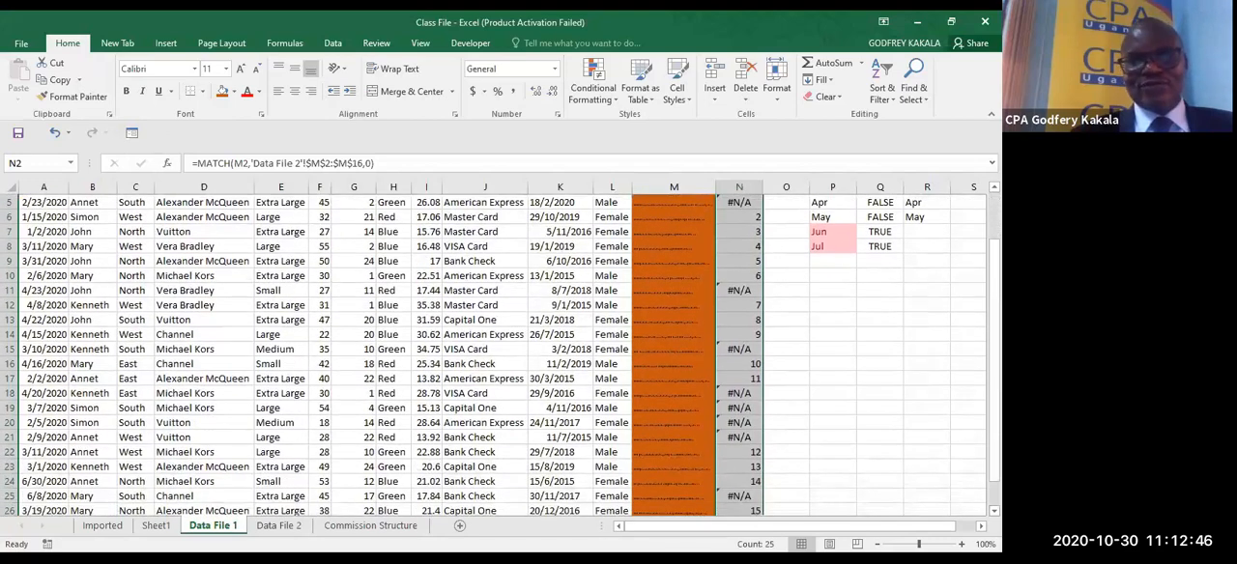
pyautogui.scroll(-1, 963, 474)
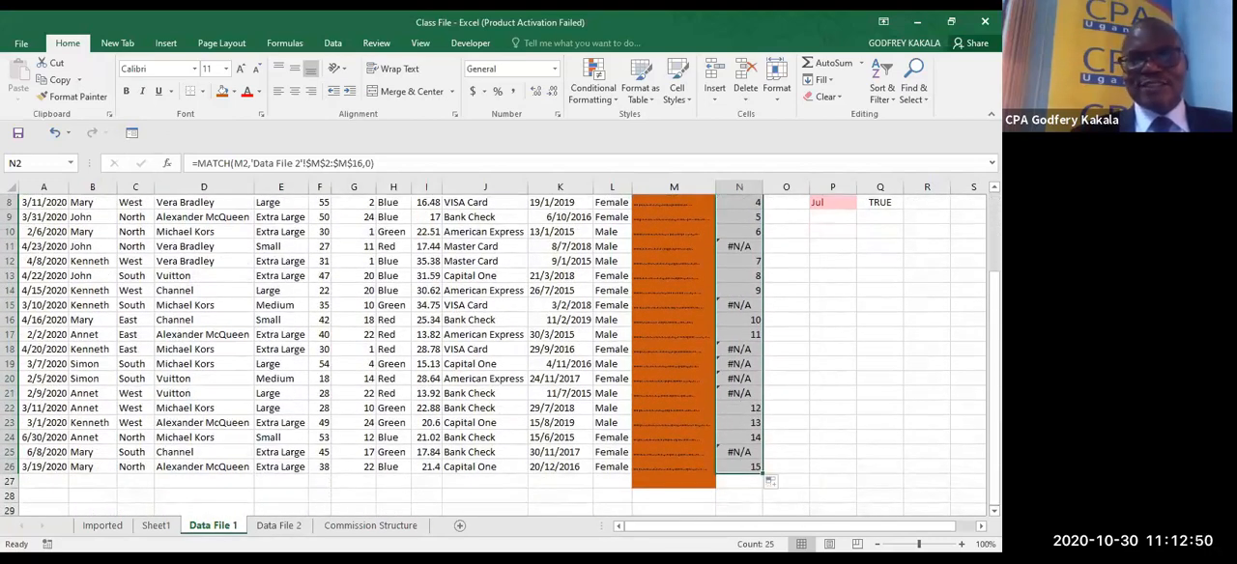
pyautogui.scroll(3, 618, 406)
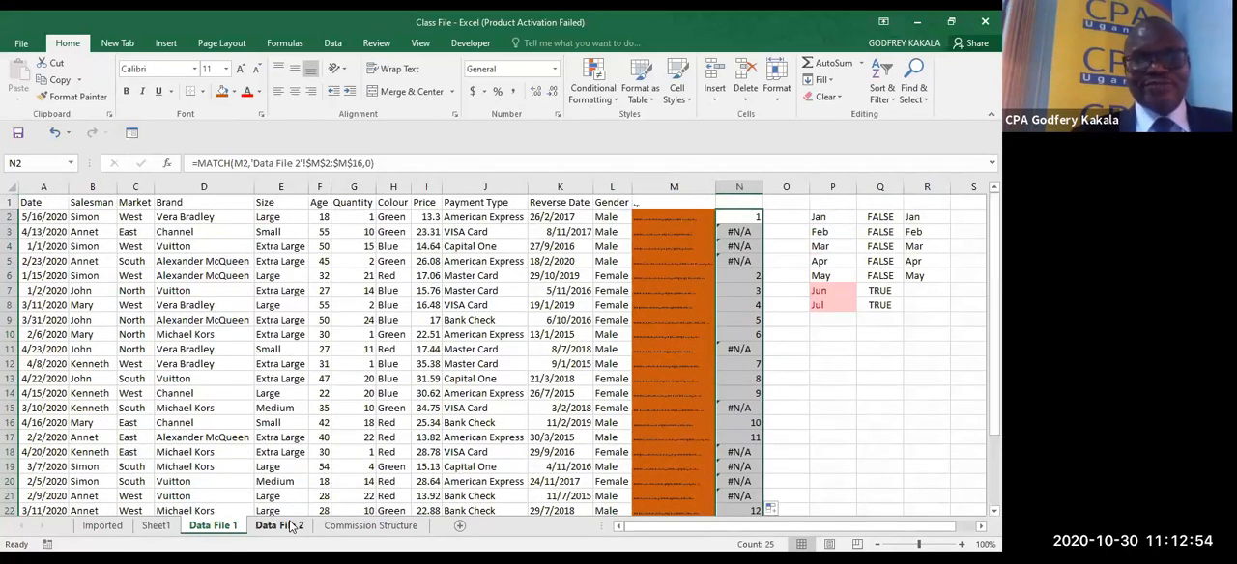
pyautogui.click(279, 525)
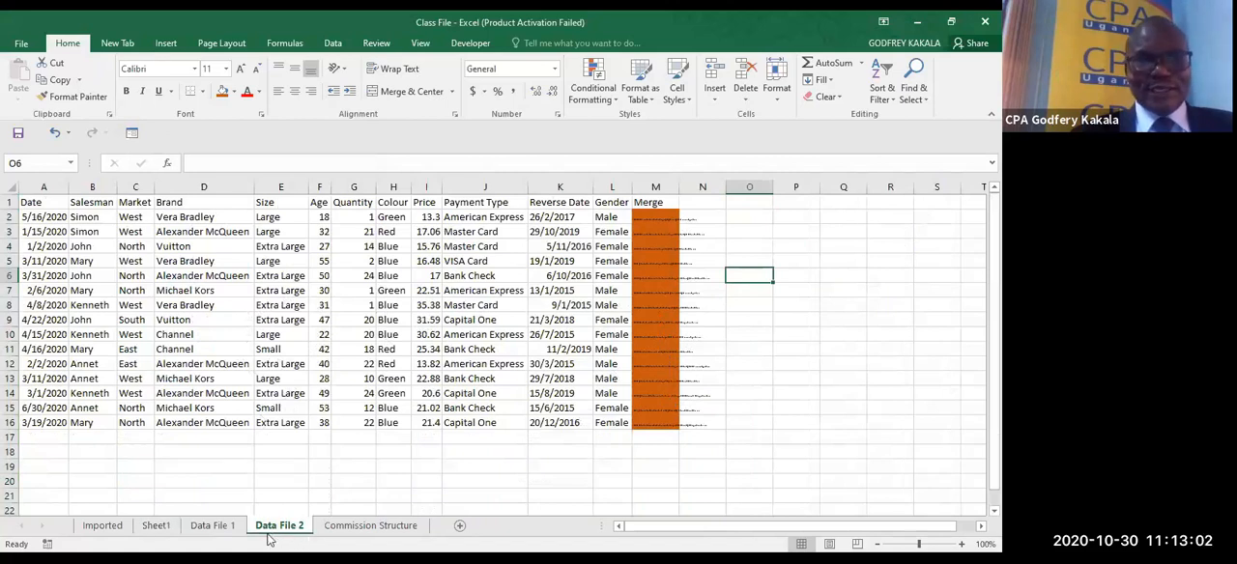
pyautogui.click(215, 527)
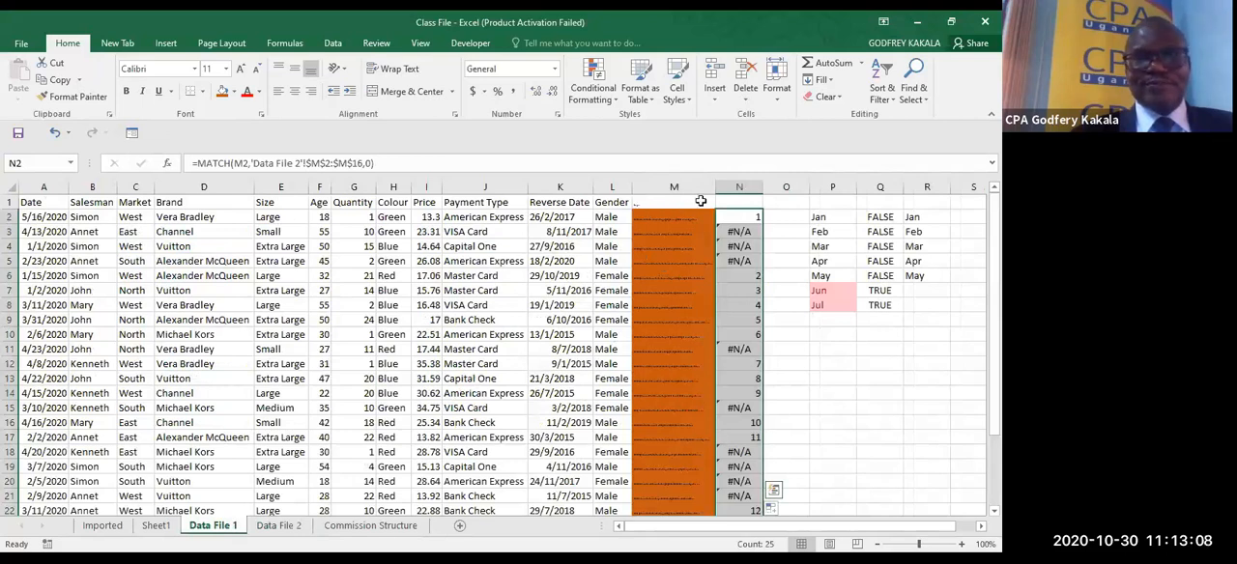
# - Enter the header Match in N1 of Data File 1
pyautogui.click(749, 200)
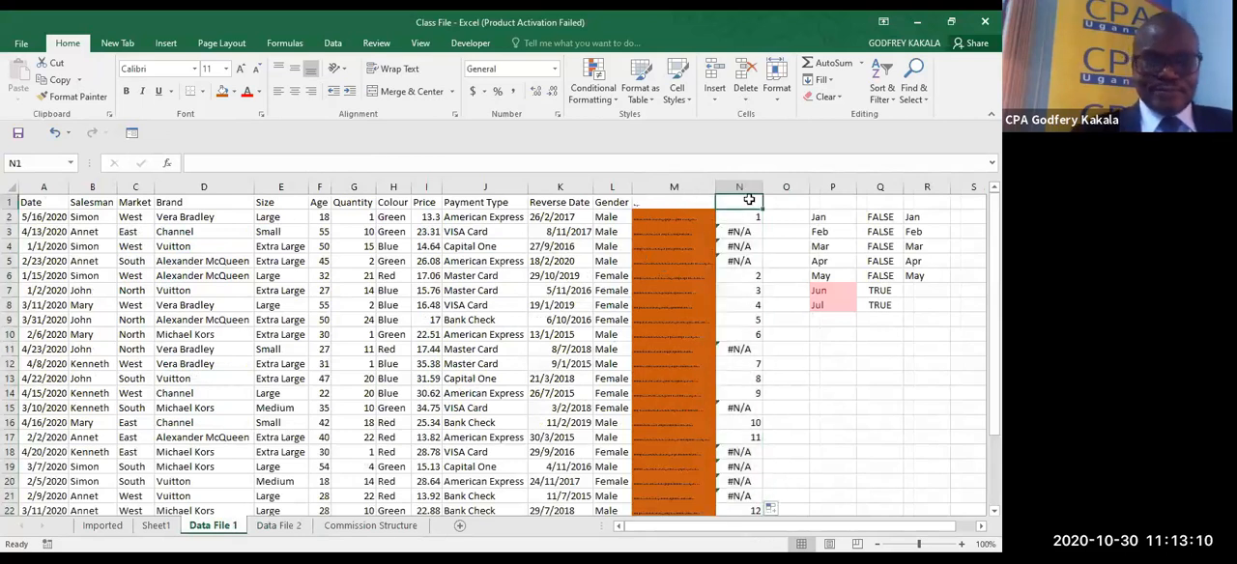
pyautogui.write('Matc')
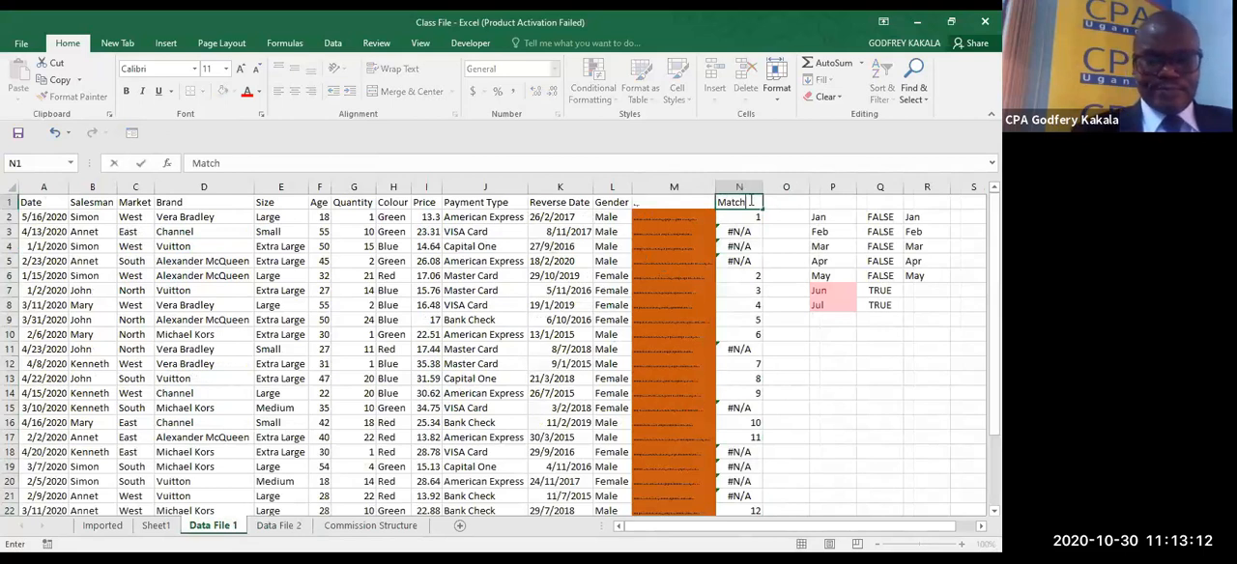
pyautogui.write('h')
pyautogui.click(501, 304)
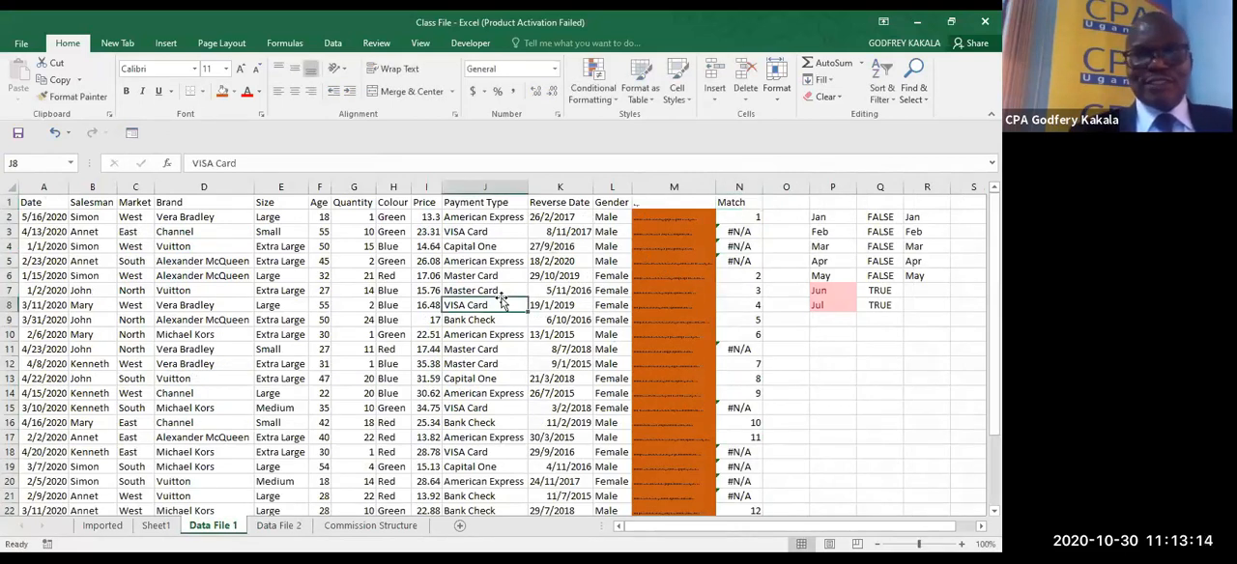
# - Turn on filtering for the Data File 1 table and filter the Match column to show only #N/A
pyautogui.hotkey('ctrl', 'shift', 'l')
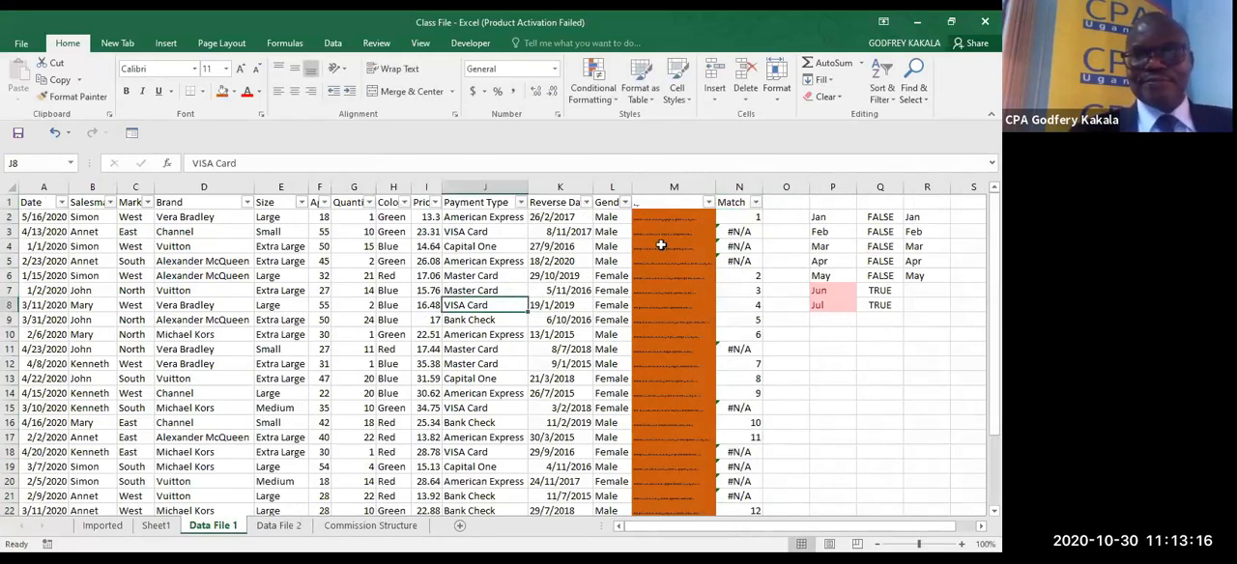
pyautogui.click(754, 203)
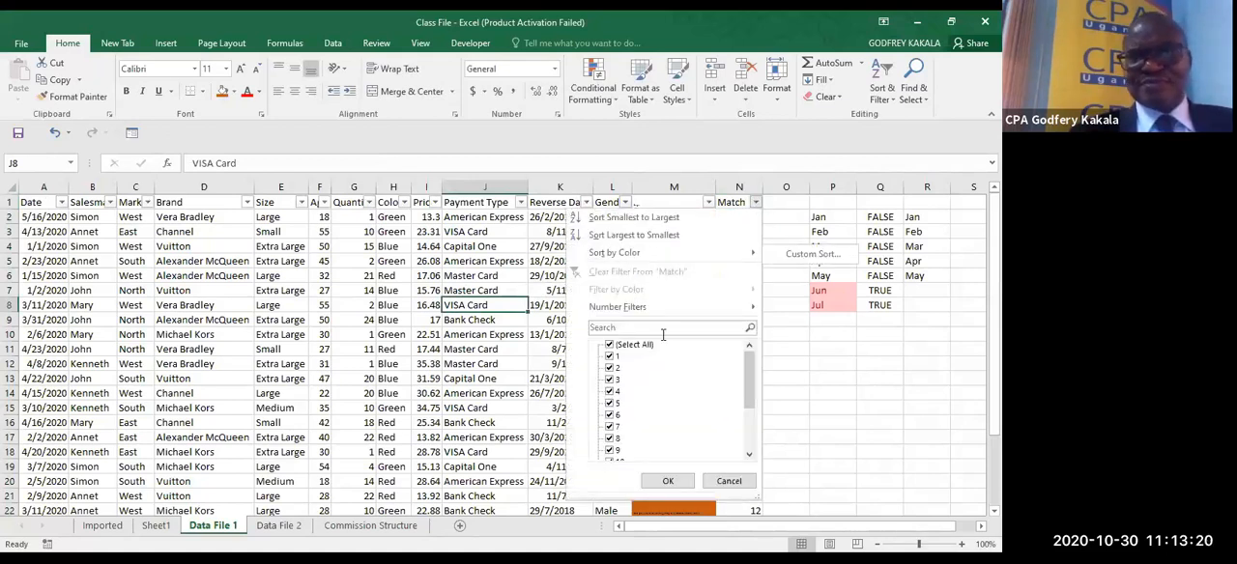
pyautogui.click(637, 326)
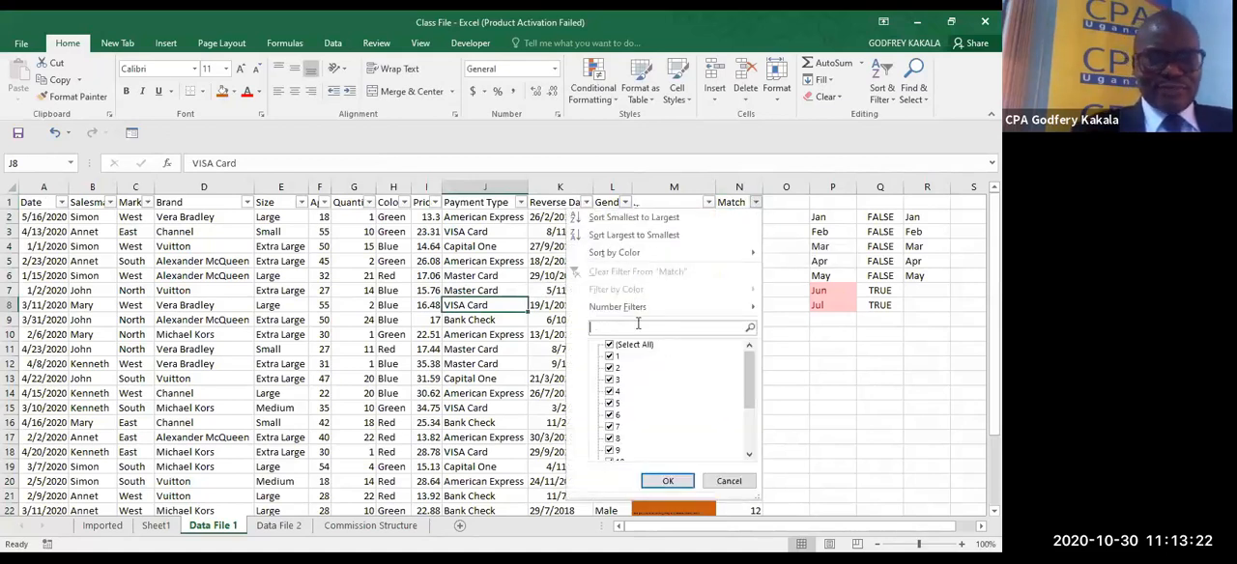
pyautogui.write('#')
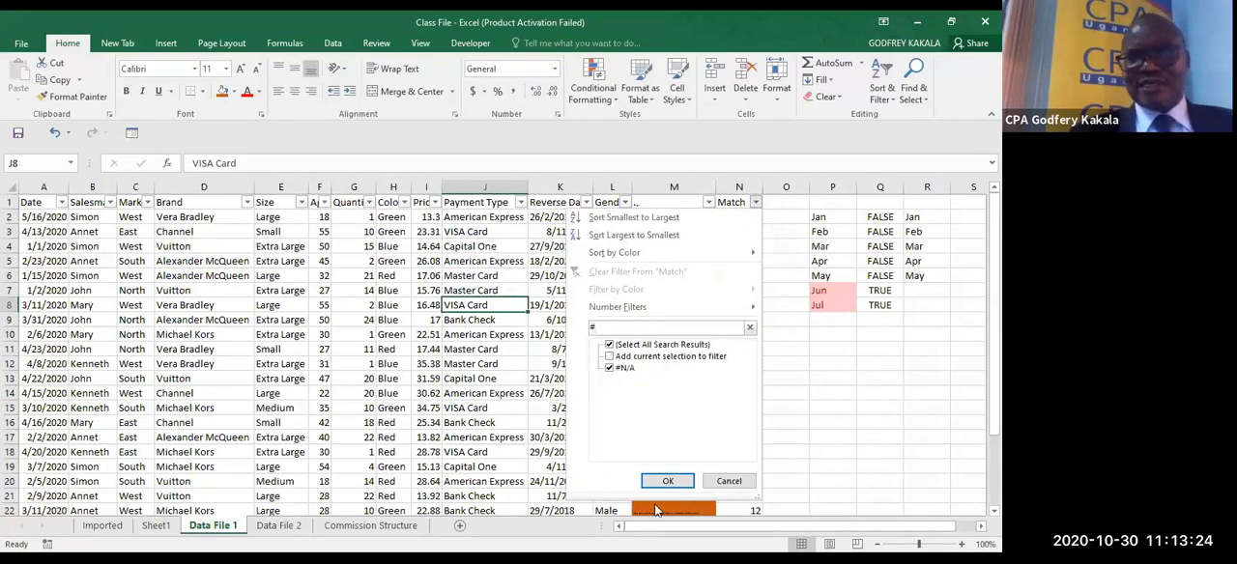
pyautogui.click(666, 482)
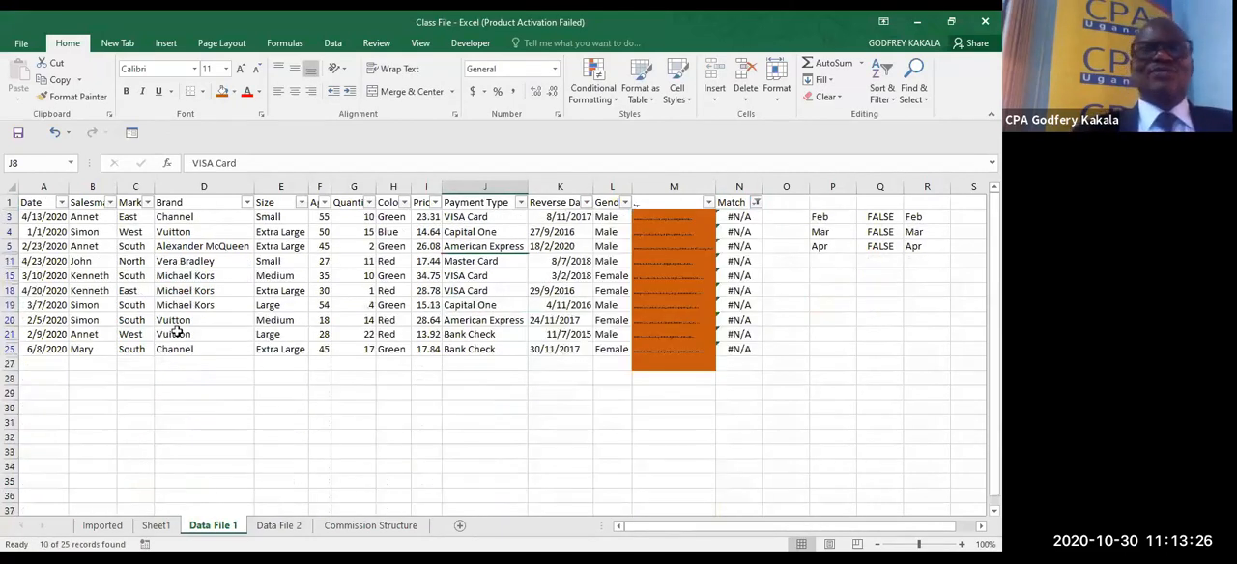
# - Copy the filtered rows, columns A to M, from Data File 1 and paste them into Data File 2 starting at A17
pyautogui.moveTo(29, 218); pyautogui.dragTo(660, 350)
pyautogui.hotkey('ctrl', 'c')
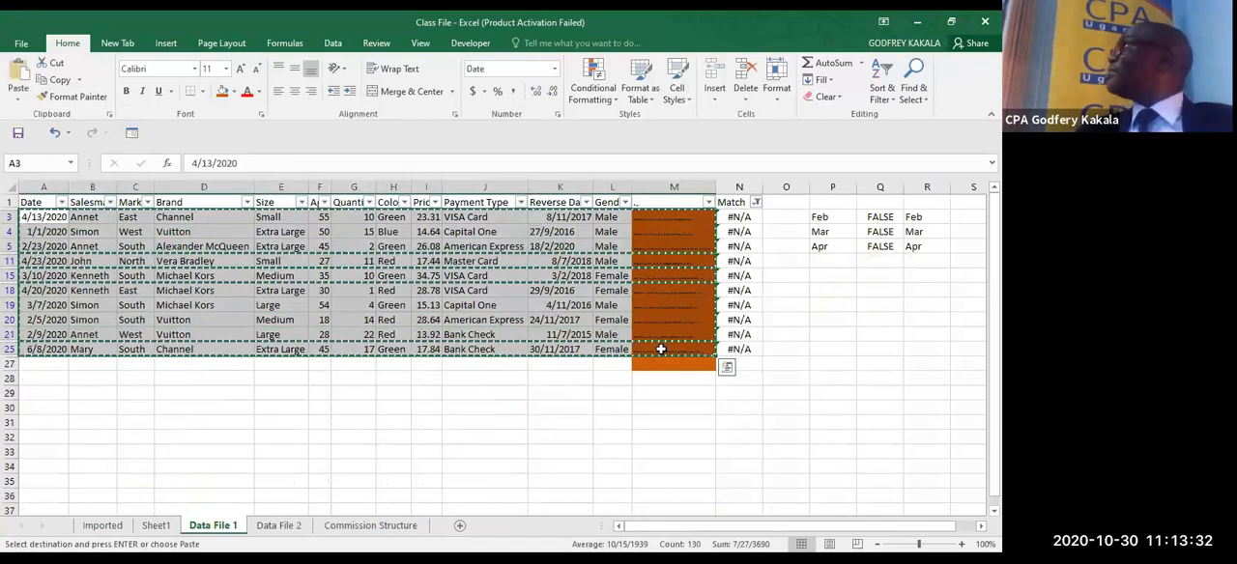
pyautogui.click(284, 527)
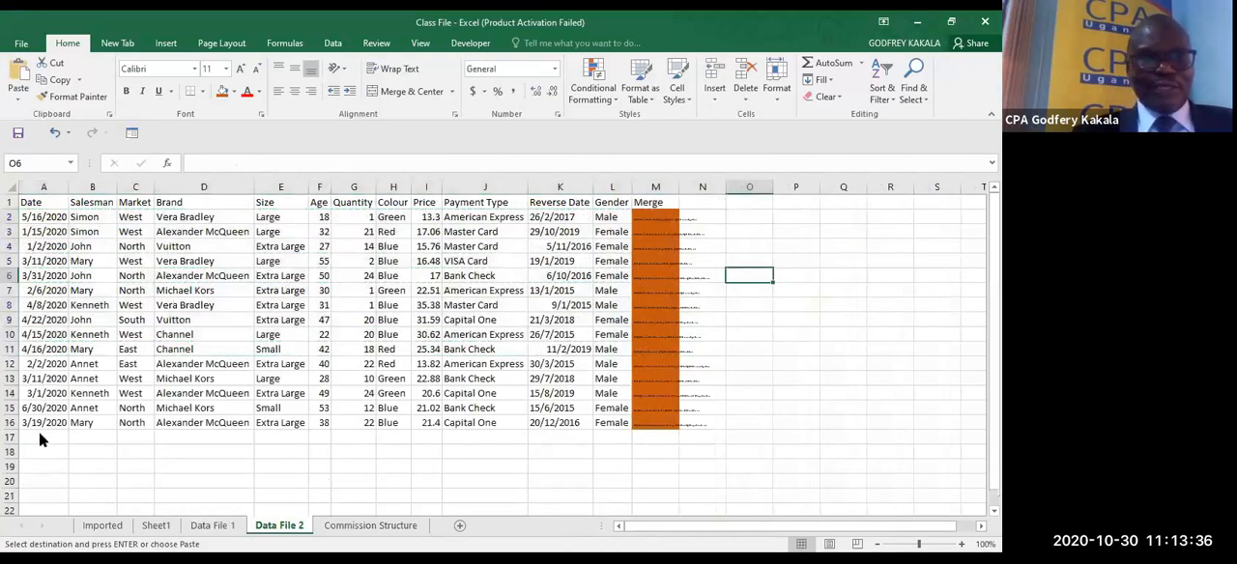
pyautogui.click(39, 432)
pyautogui.hotkey('ctrl', 'v')
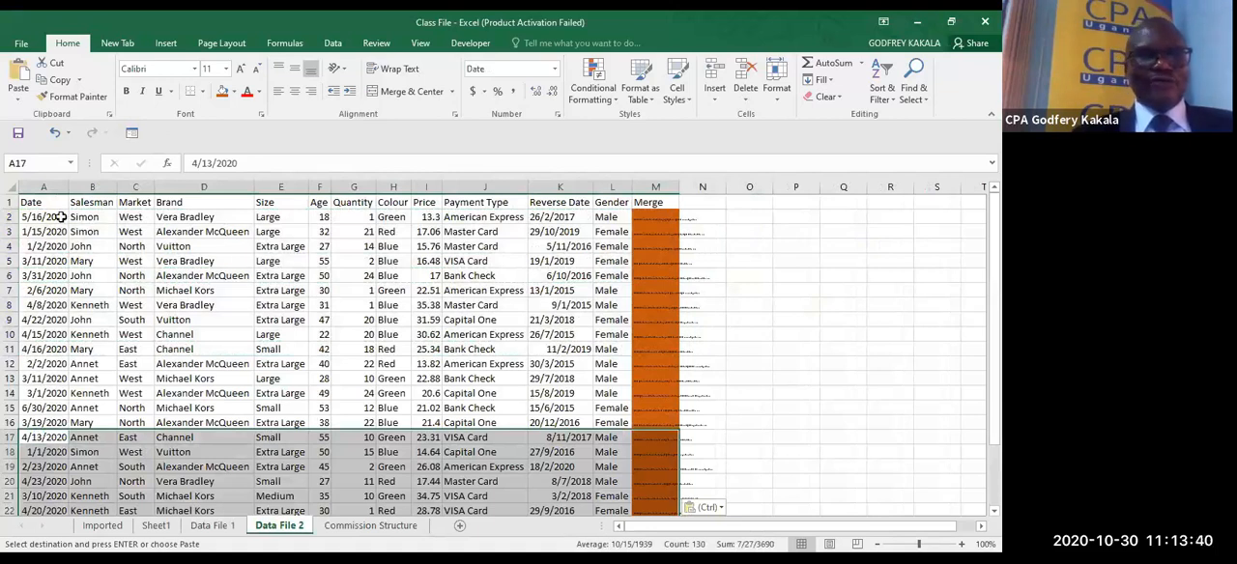
pyautogui.moveTo(34, 216); pyautogui.dragTo(612, 481)
pyautogui.hotkey('shift', 'Down')
pyautogui.hotkey('shift', 'Down')
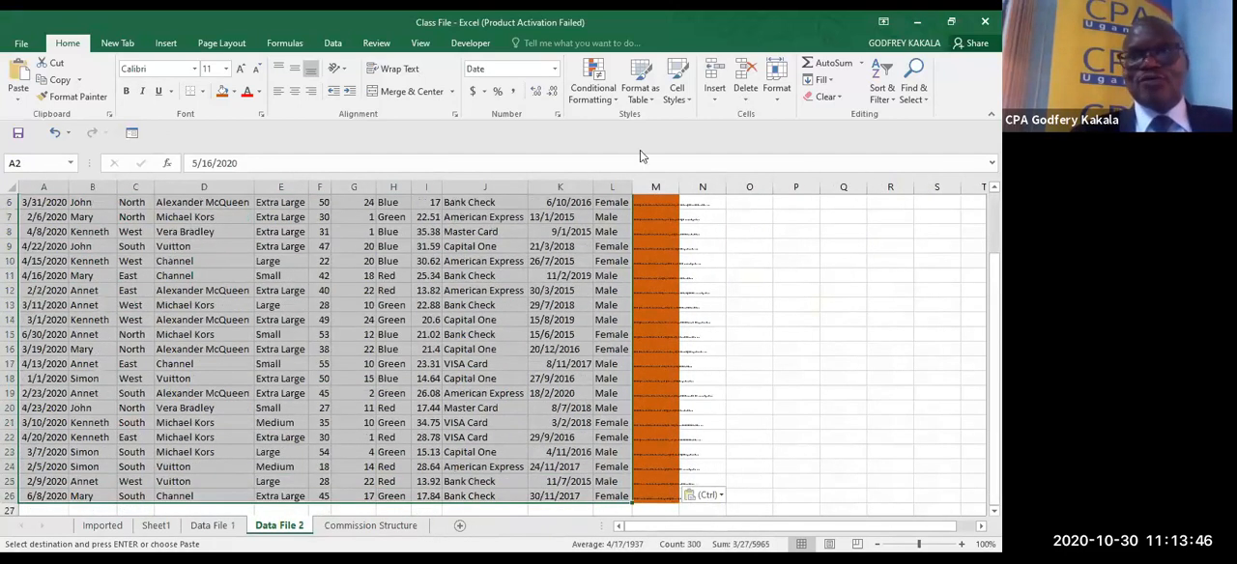
pyautogui.click(599, 104)
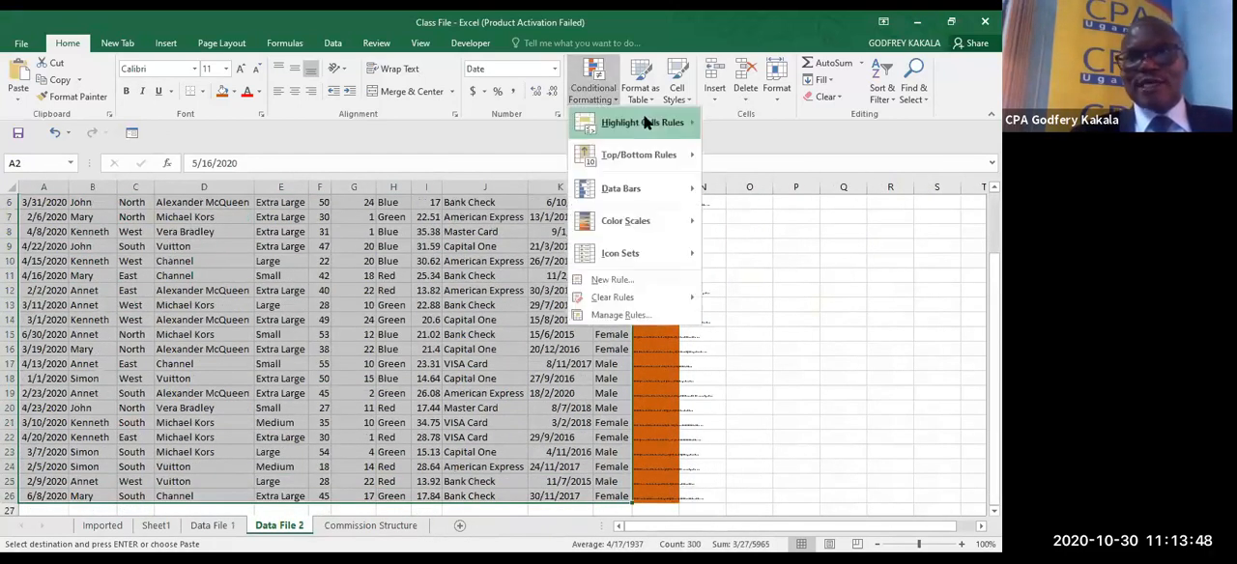
pyautogui.moveTo(646, 122)
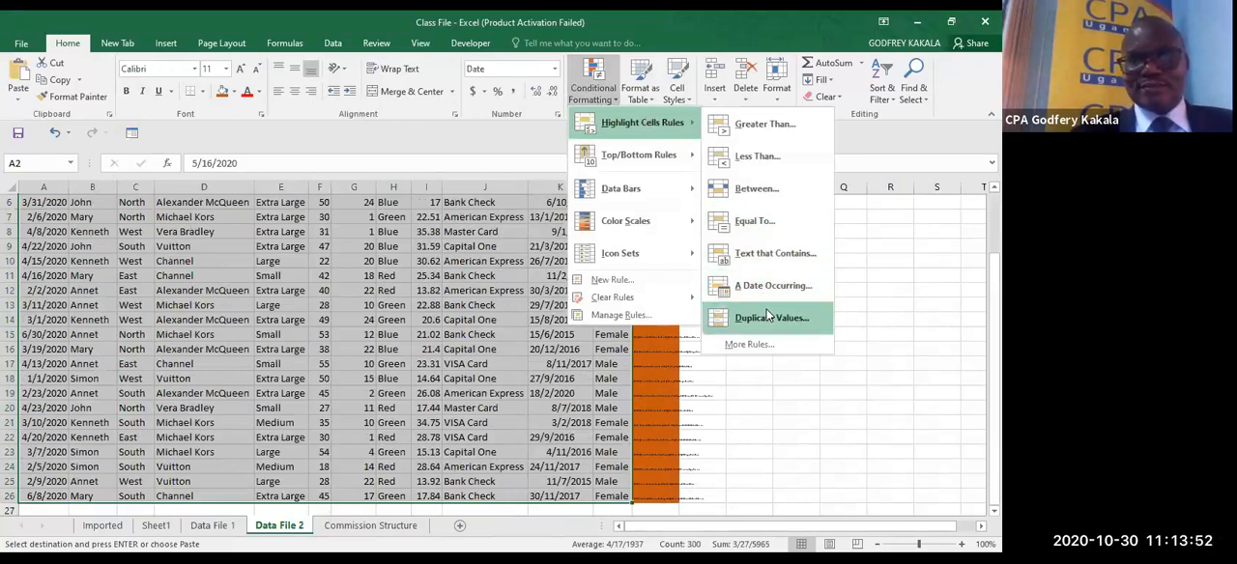
pyautogui.click(768, 315)
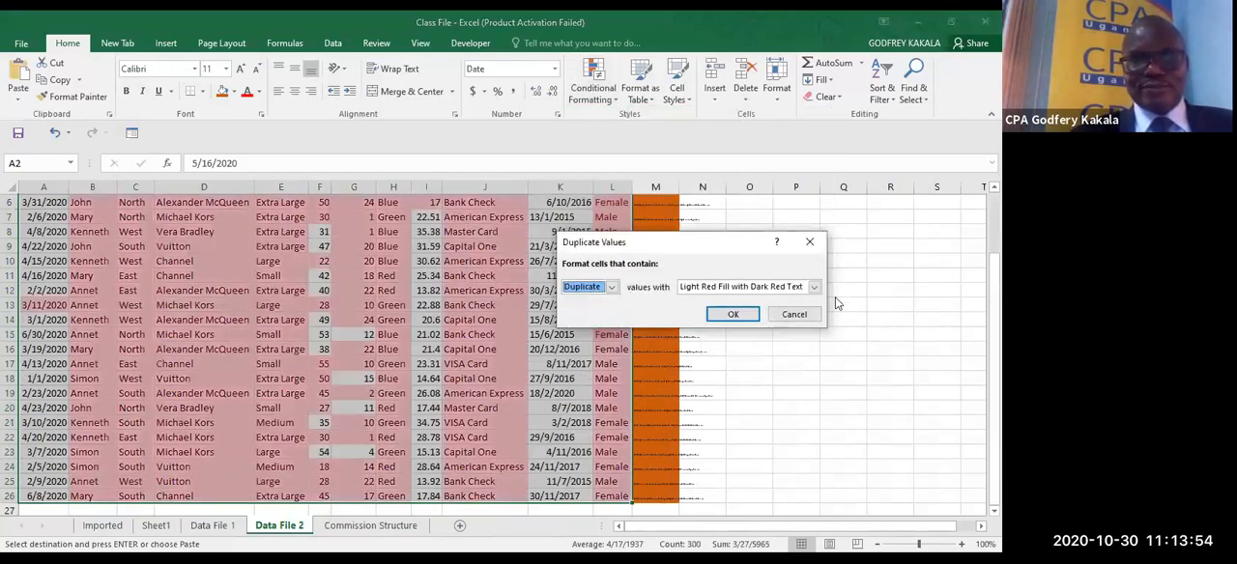
pyautogui.click(809, 238)
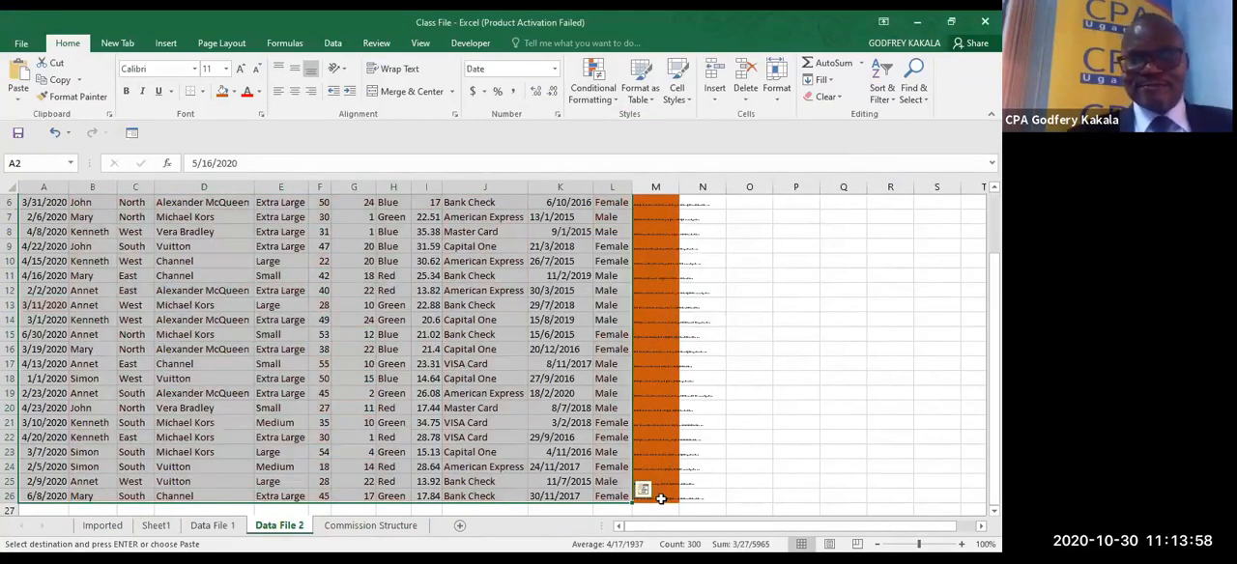
# - Highlight duplicate values in M2:M26 of Data File 2 with Light Red Fill with Dark Red Text and check the column for duplicates
pyautogui.moveTo(661, 497); pyautogui.dragTo(657, 378)
pyautogui.moveTo(631, 184); pyautogui.dragTo(657, 216)
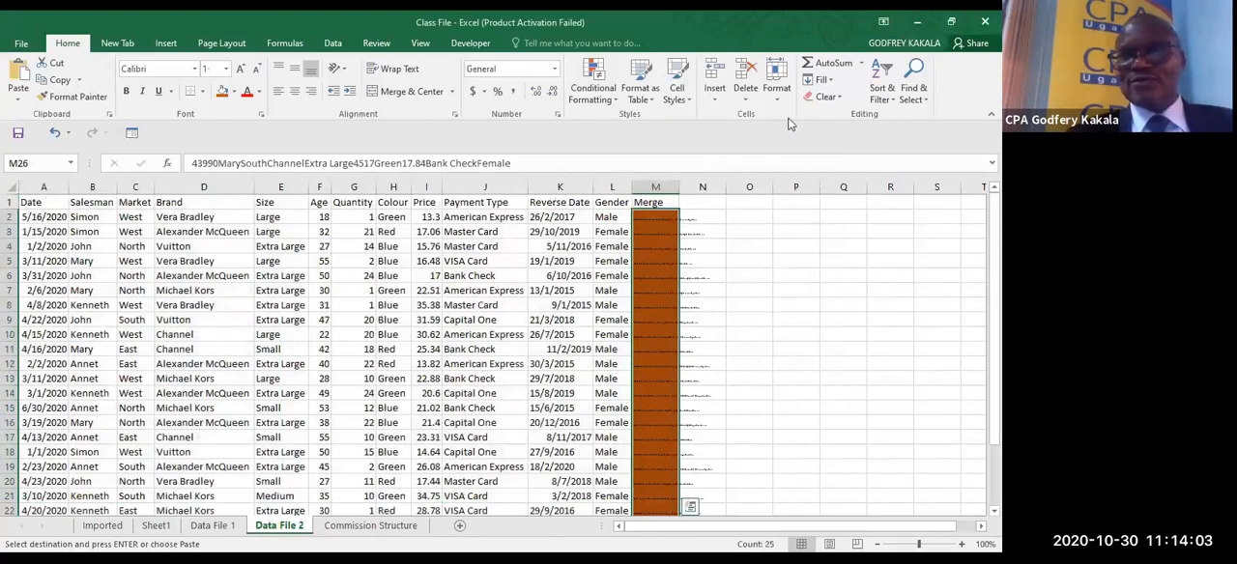
pyautogui.click(592, 88)
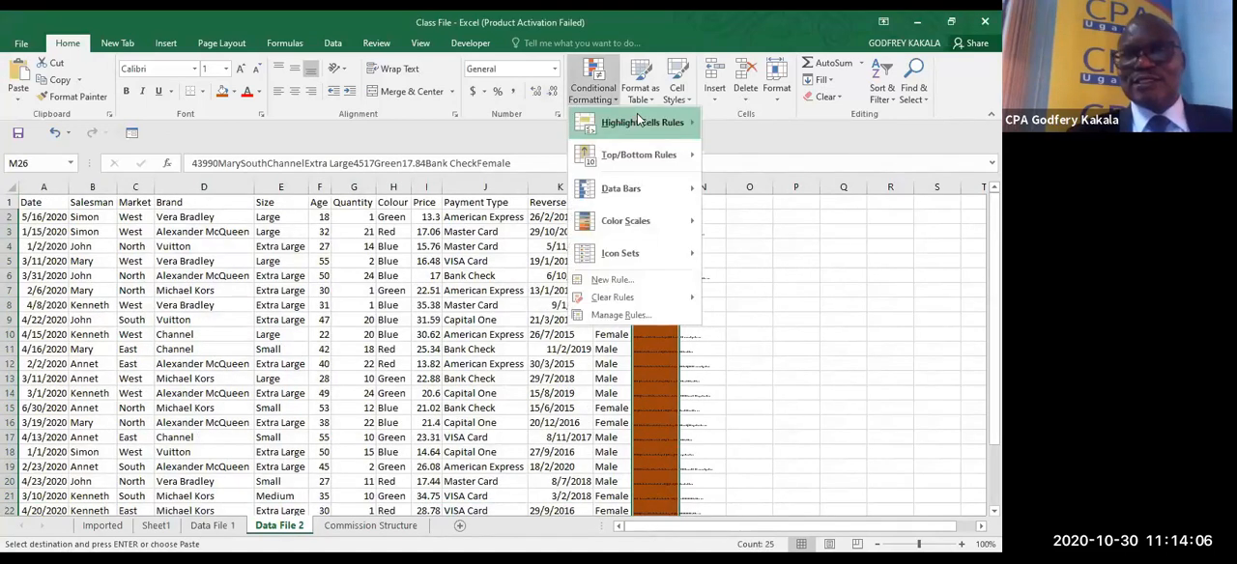
pyautogui.moveTo(638, 120)
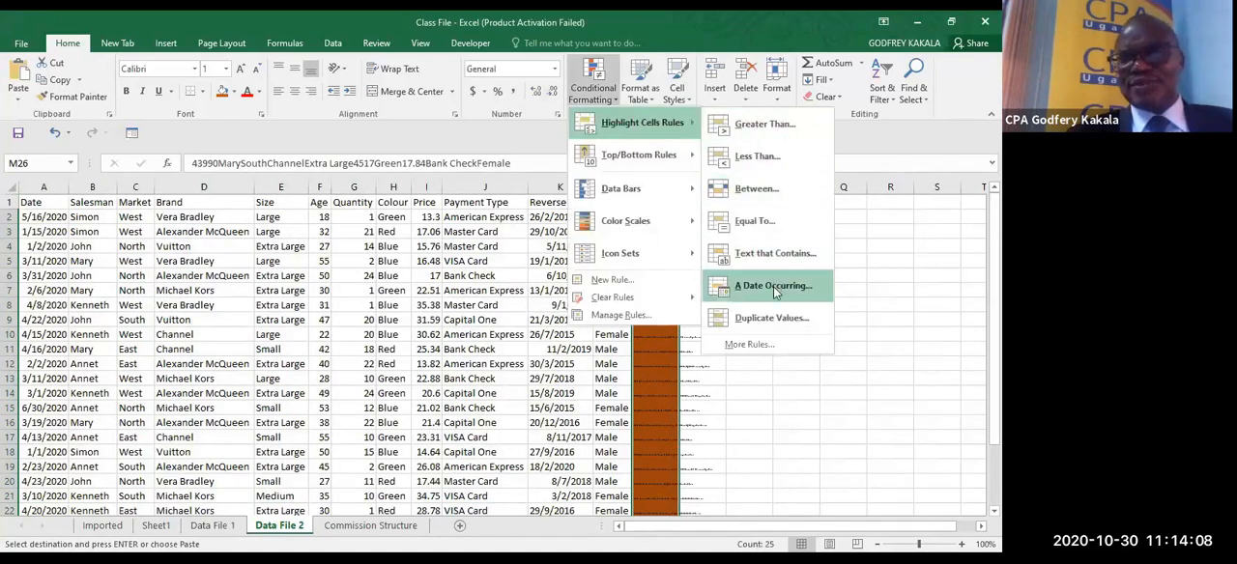
pyautogui.click(781, 310)
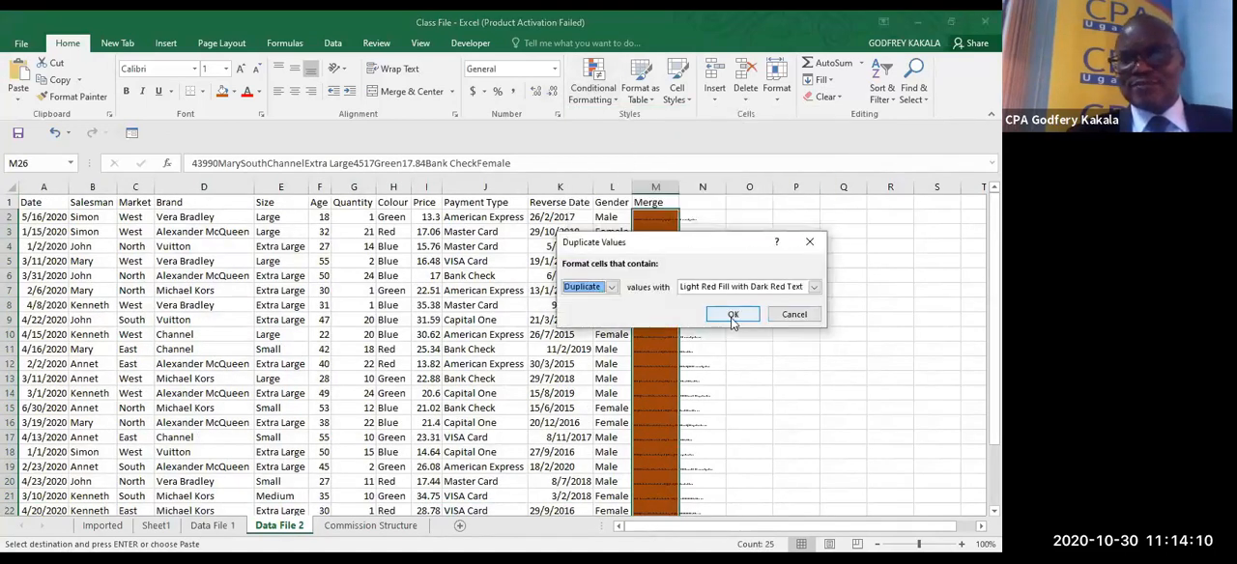
pyautogui.click(732, 315)
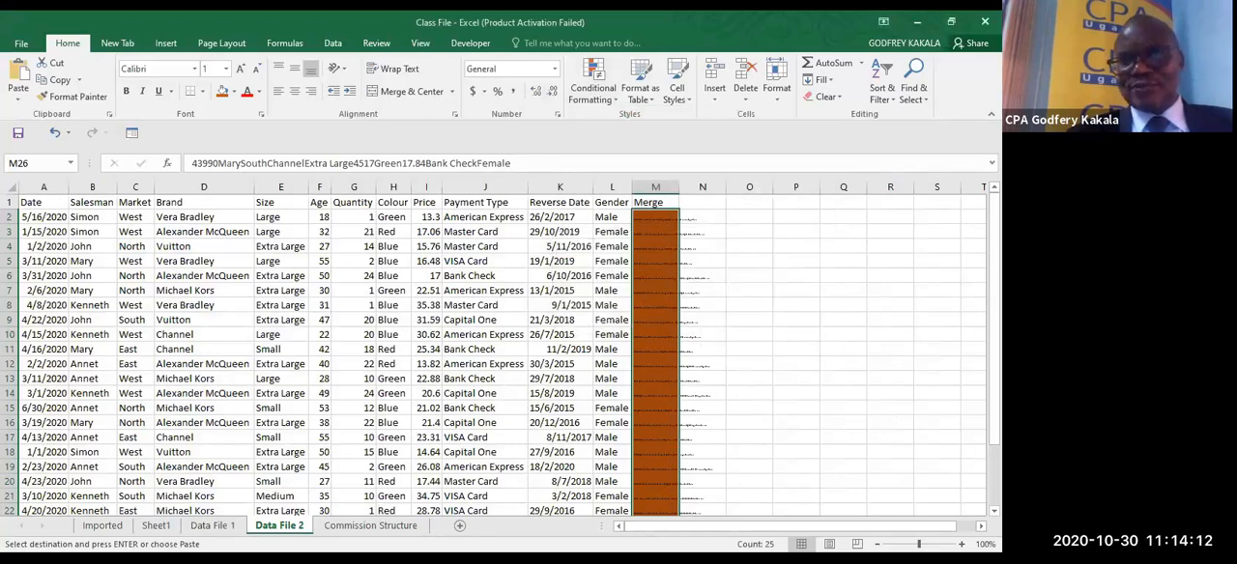
pyautogui.scroll(-7, 493, 356)
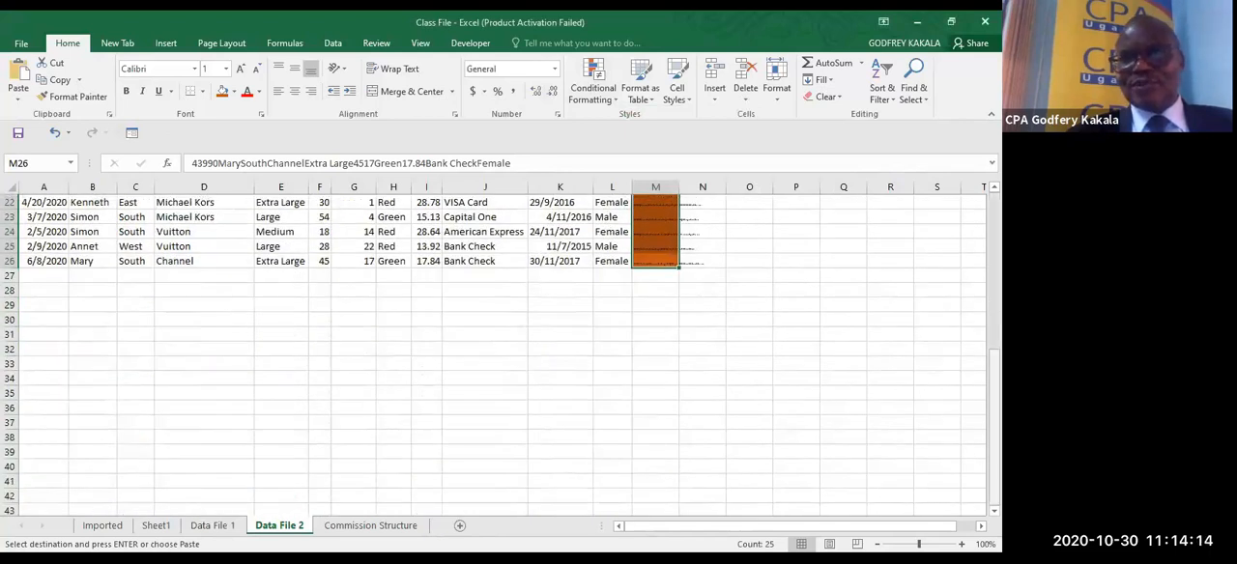
pyautogui.scroll(7, 493, 356)
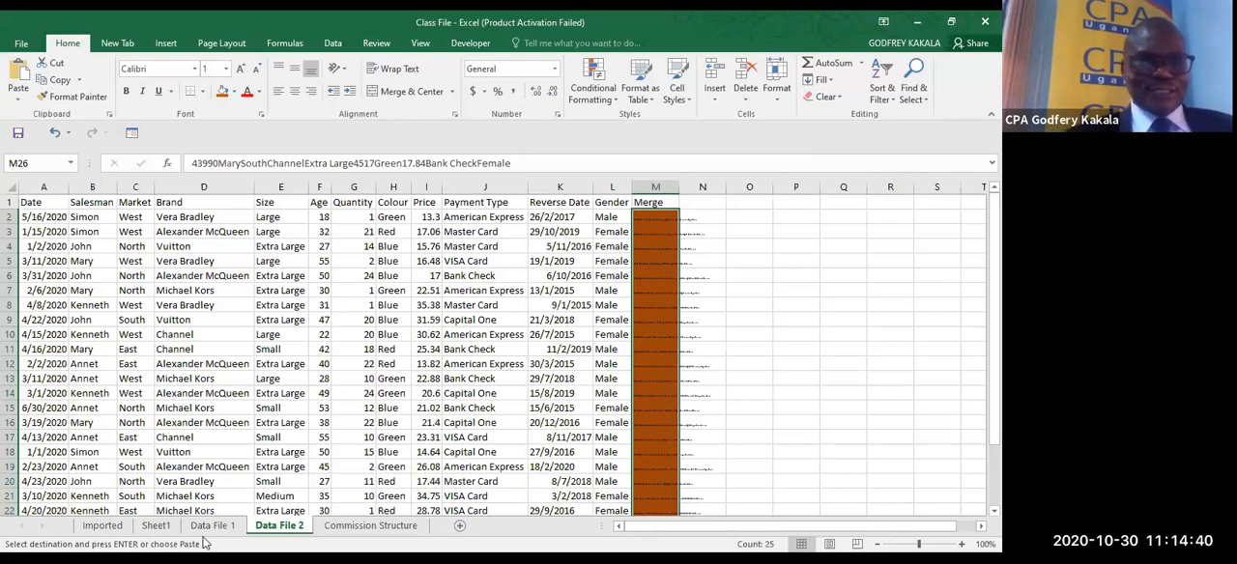
# - Turn off the filter buttons of the table on the Imported sheet
pyautogui.click(102, 526)
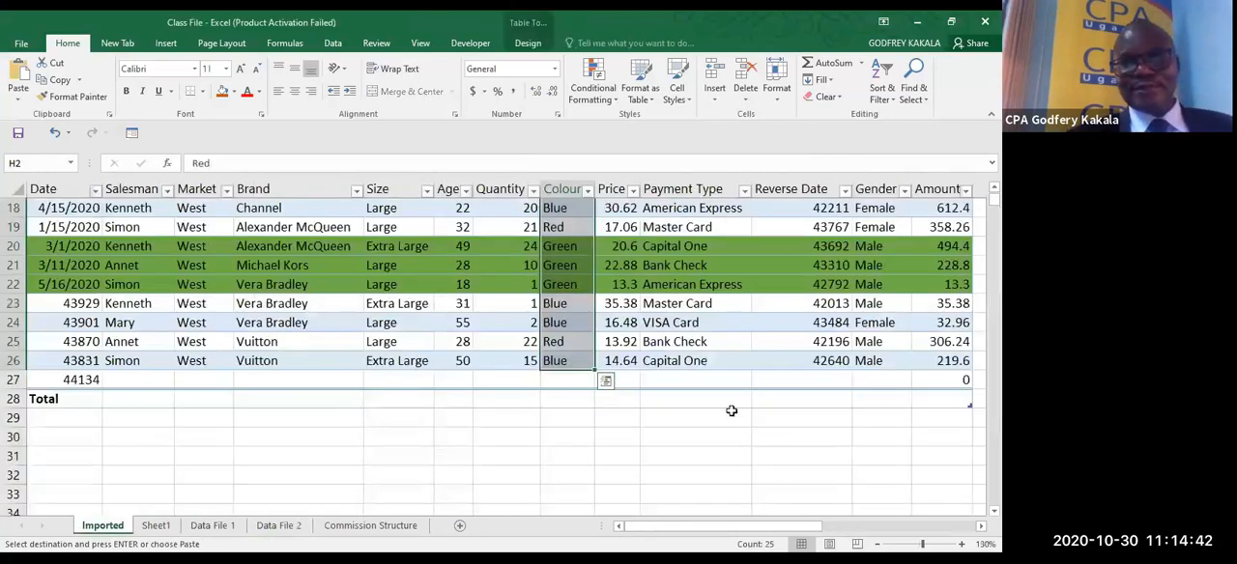
pyautogui.click(718, 330)
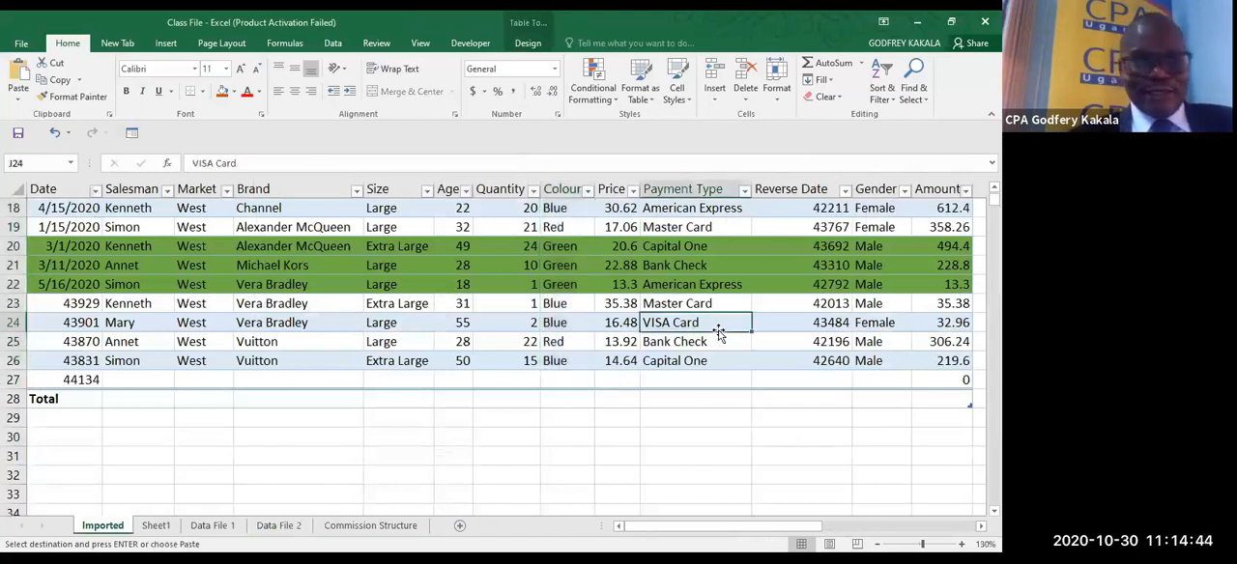
pyautogui.hotkey('ctrl', 'shift', 'l')
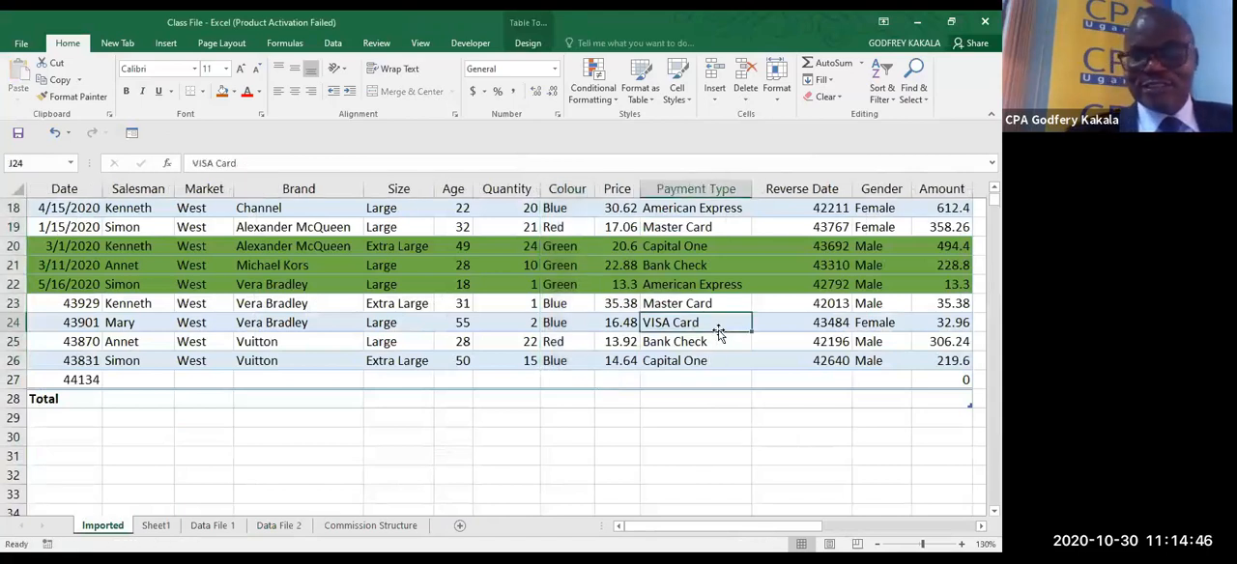
pyautogui.click(956, 530)
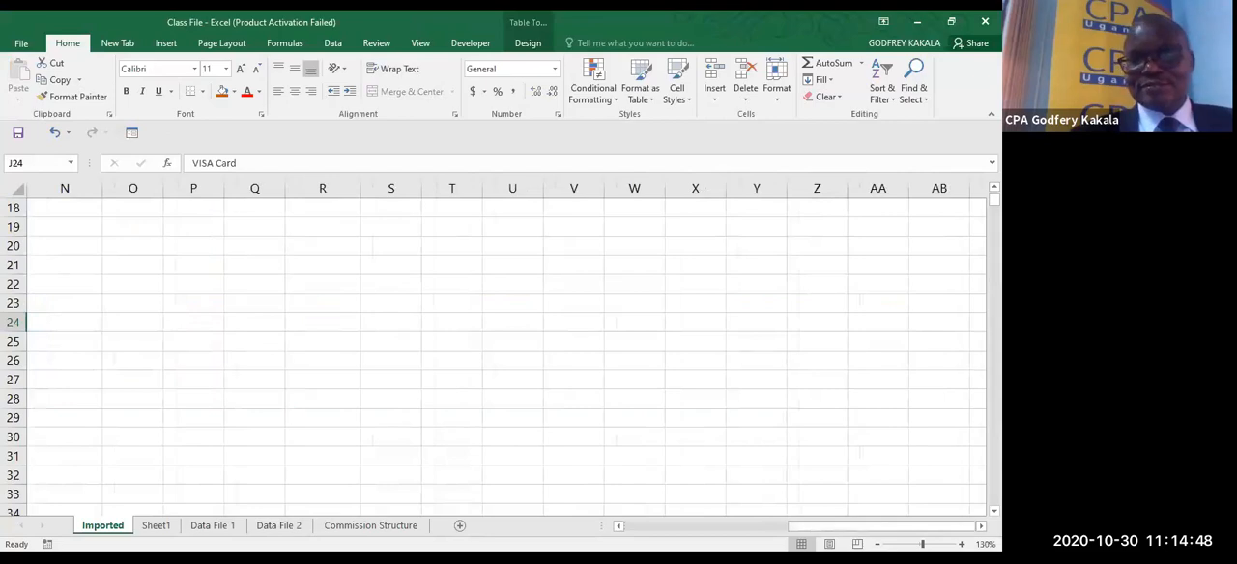
pyautogui.scroll(4, 781, 451)
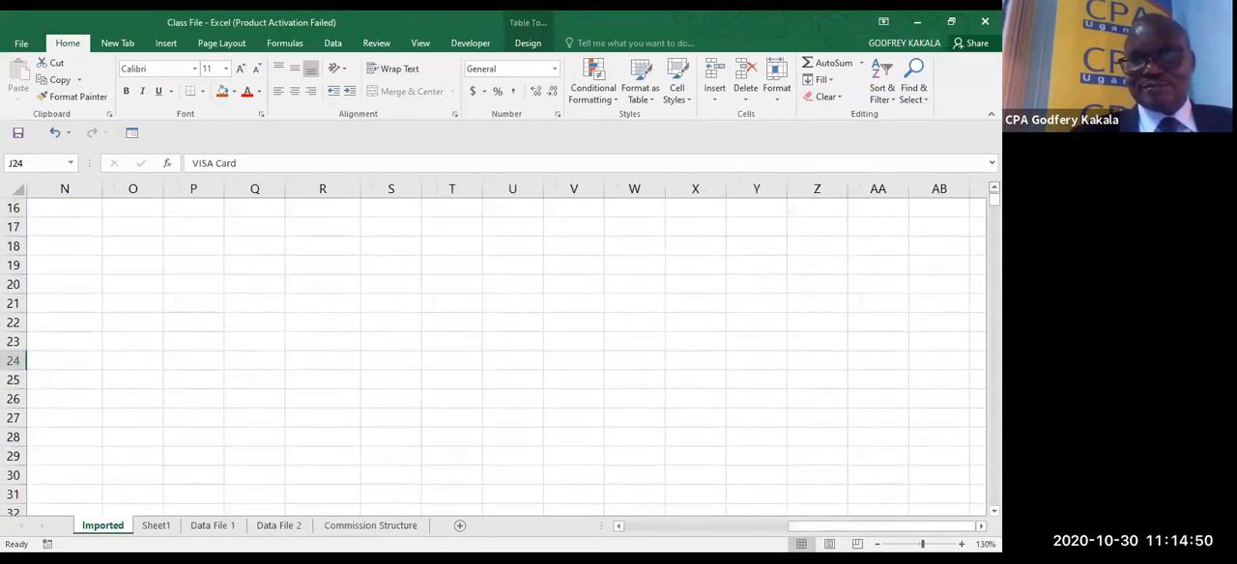
pyautogui.click(645, 528)
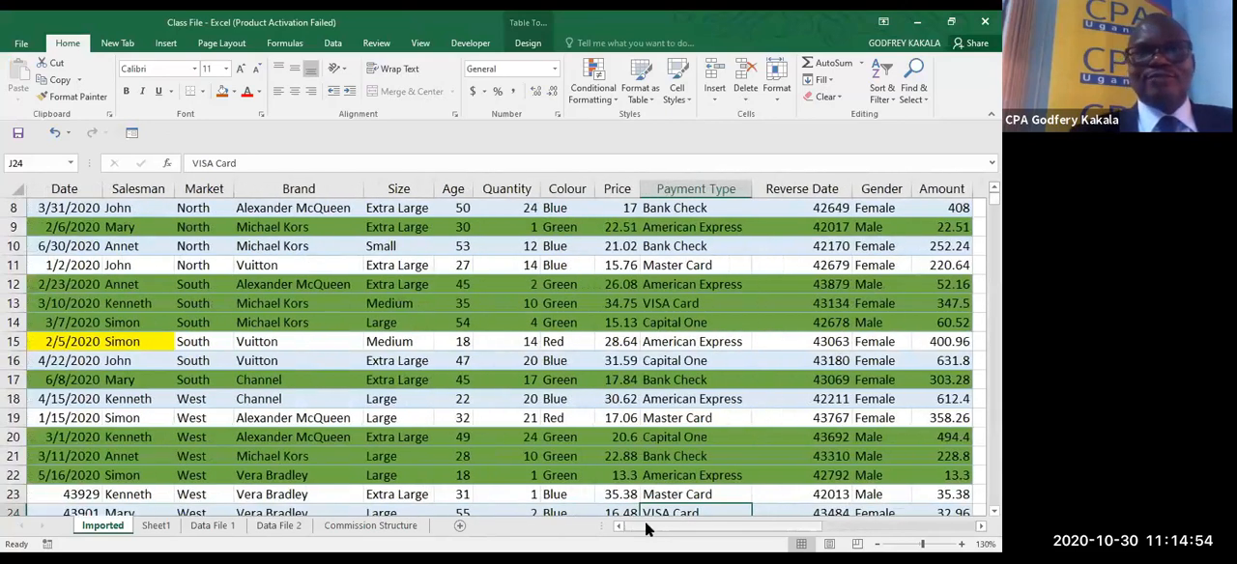
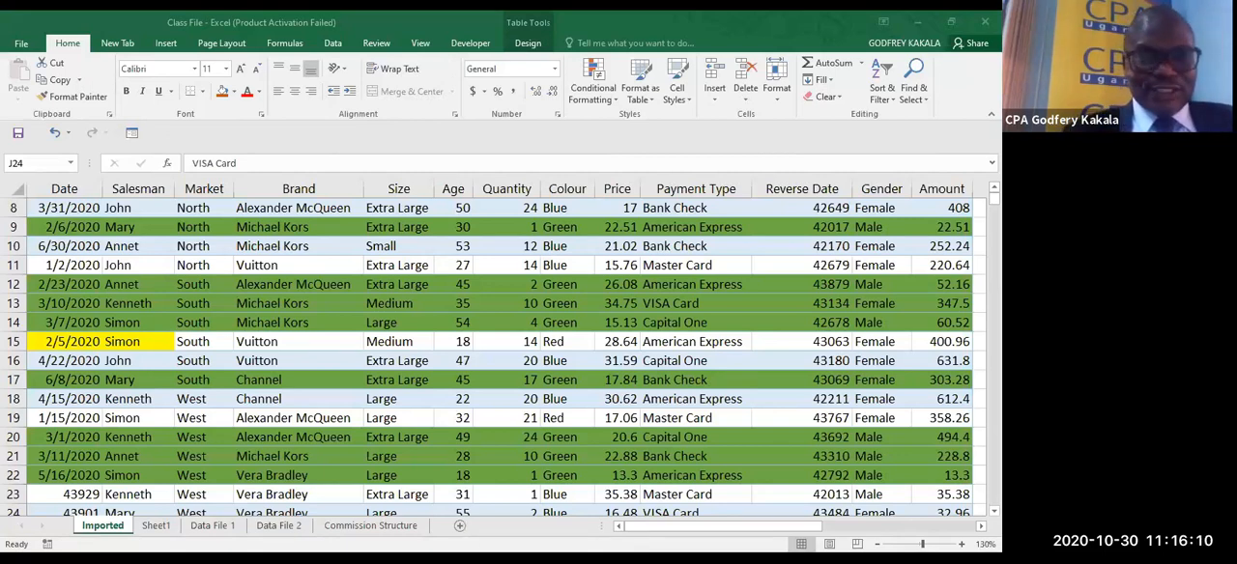
# - Clear cells R4:R6, which hold the #NUM! error, on the Imported sheet
pyautogui.click(115, 535)
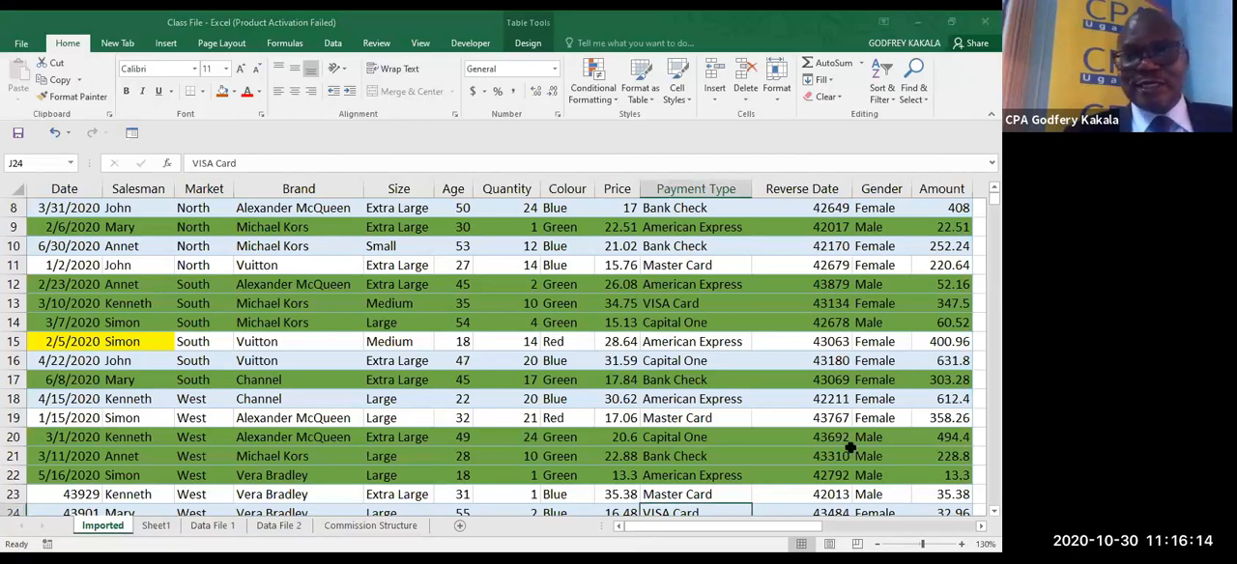
pyautogui.hscroll(4, 494, 348)
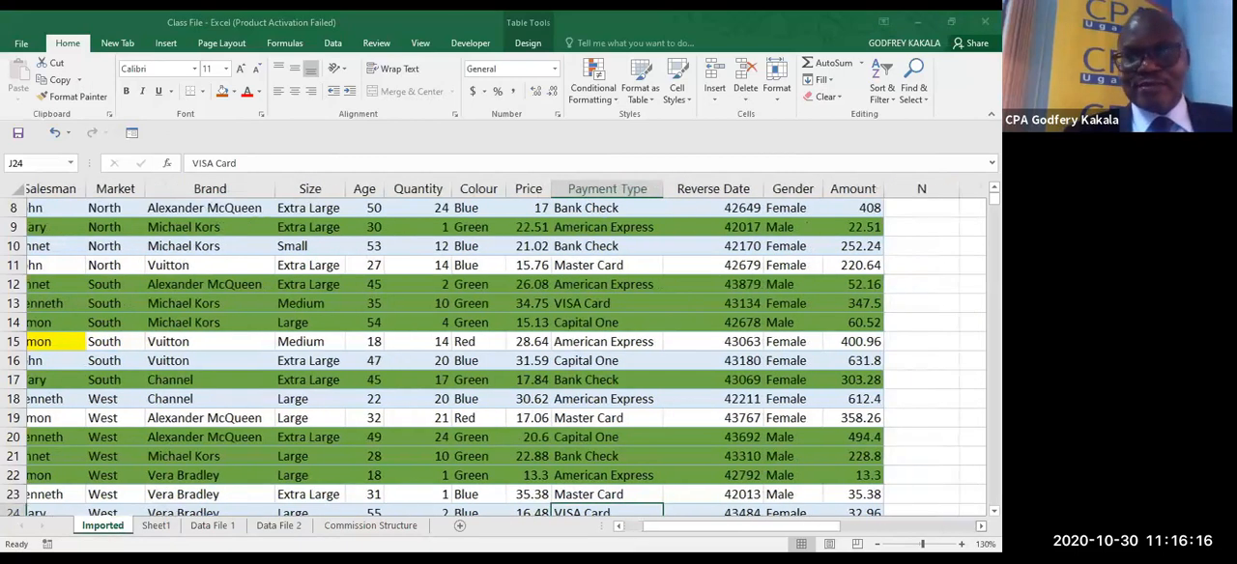
pyautogui.hscroll(1, 495, 348)
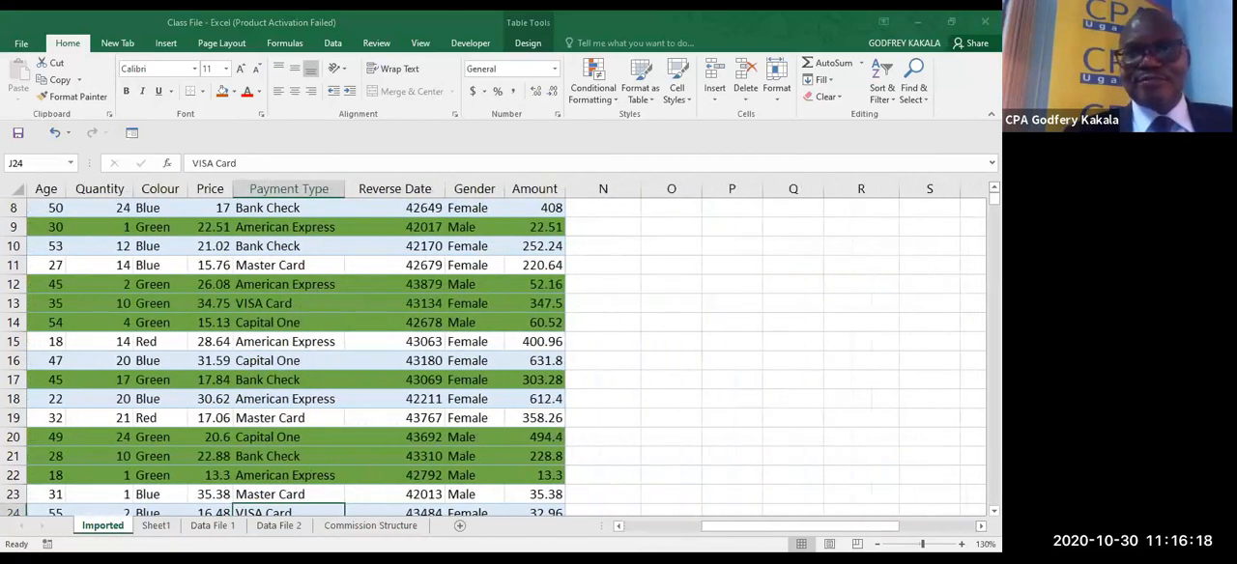
pyautogui.scroll(3, 495, 348)
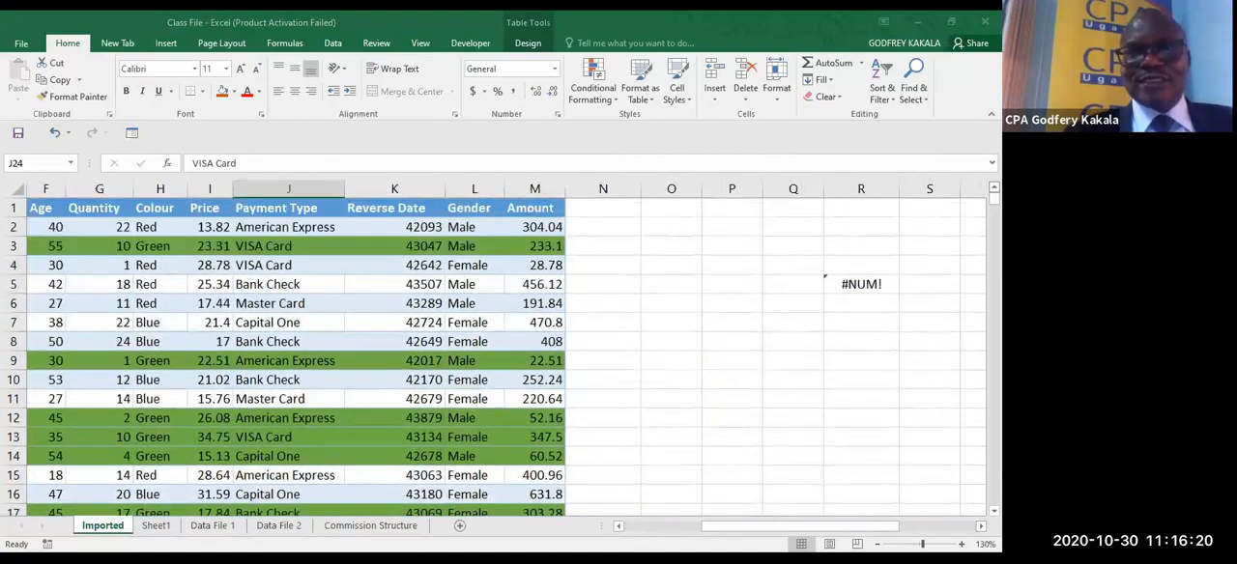
pyautogui.moveTo(848, 261); pyautogui.dragTo(872, 297)
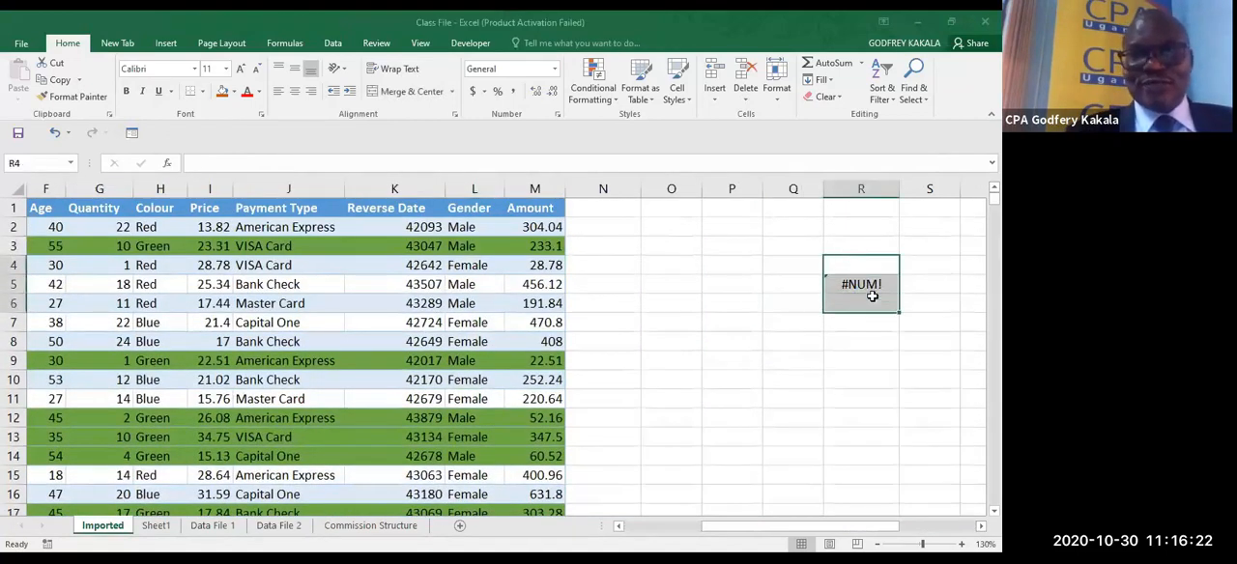
pyautogui.press('Delete')
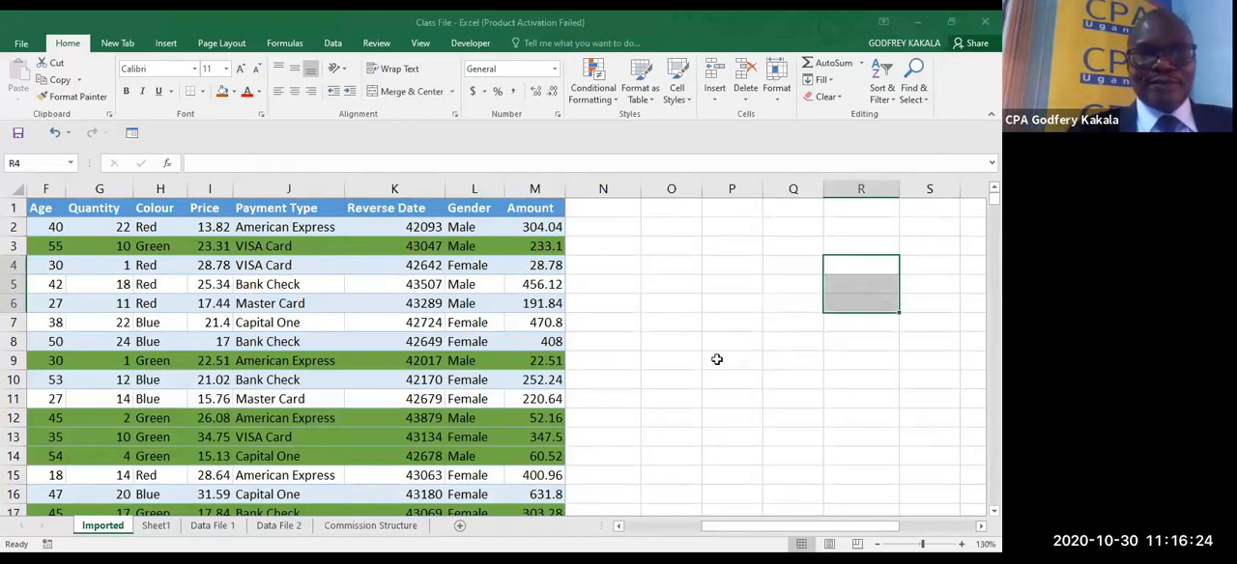
# - Copy the Market column values in C2:C26
pyautogui.click(649, 527)
pyautogui.moveTo(650, 527); pyautogui.dragTo(623, 527)
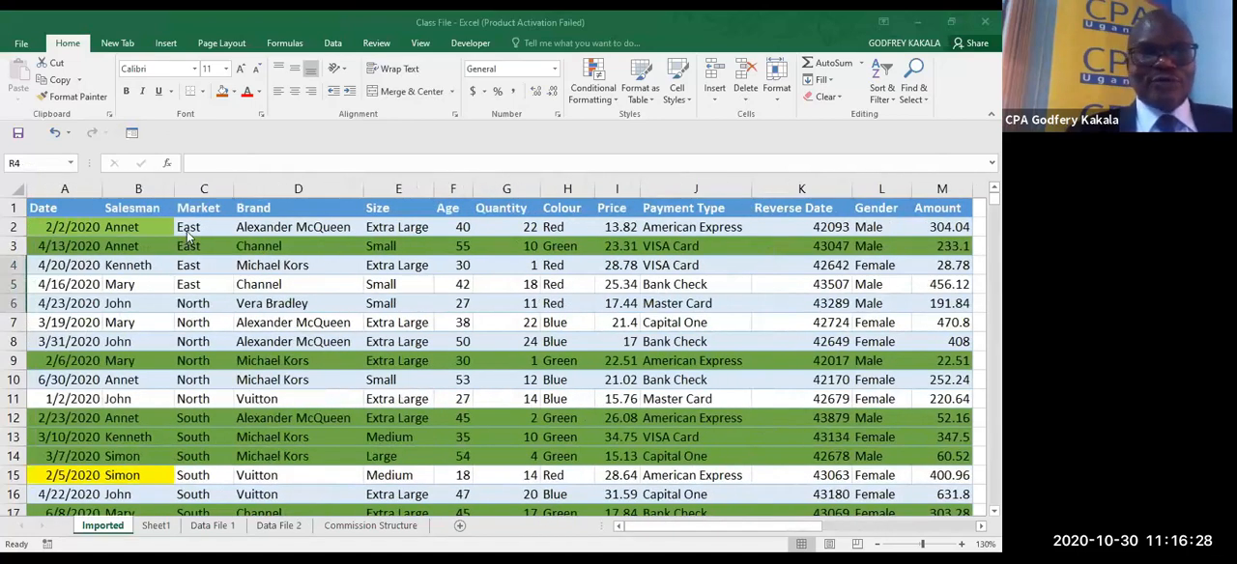
pyautogui.click(189, 232)
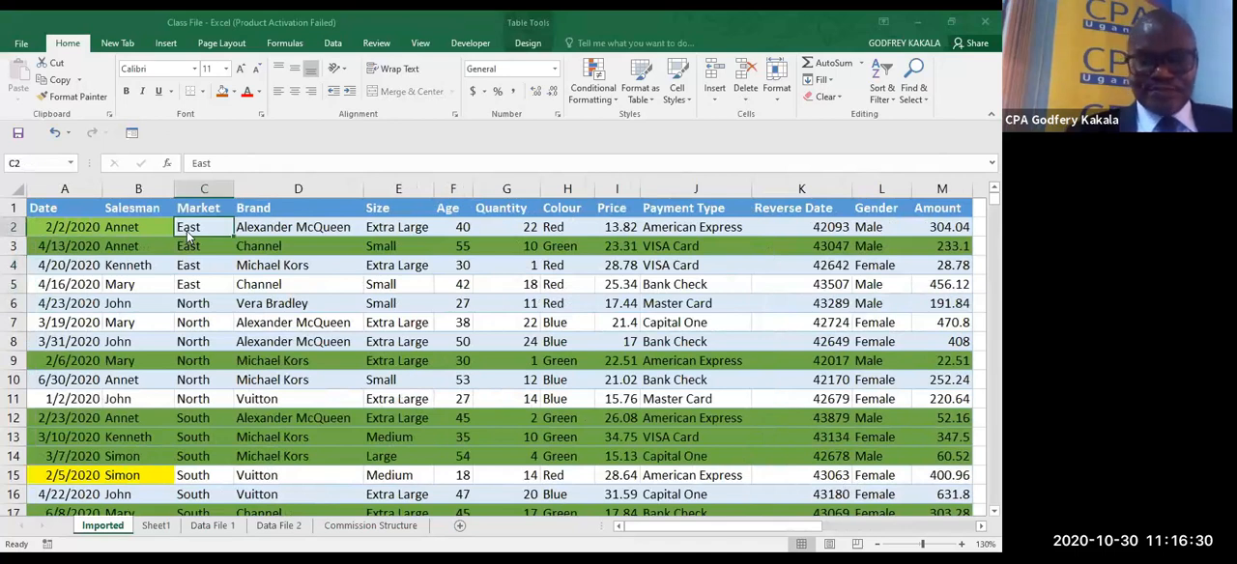
pyautogui.hotkey('ctrl', 'shift', 'Down')
pyautogui.hotkey('ctrl', 'q')
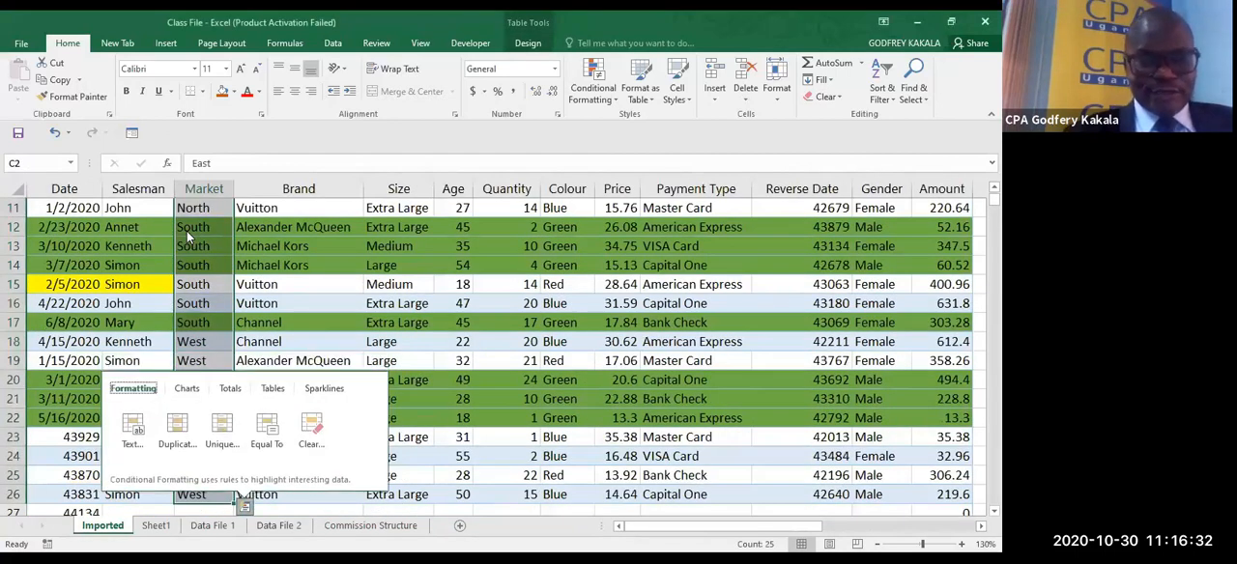
pyautogui.hotkey('ctrl', 'c')
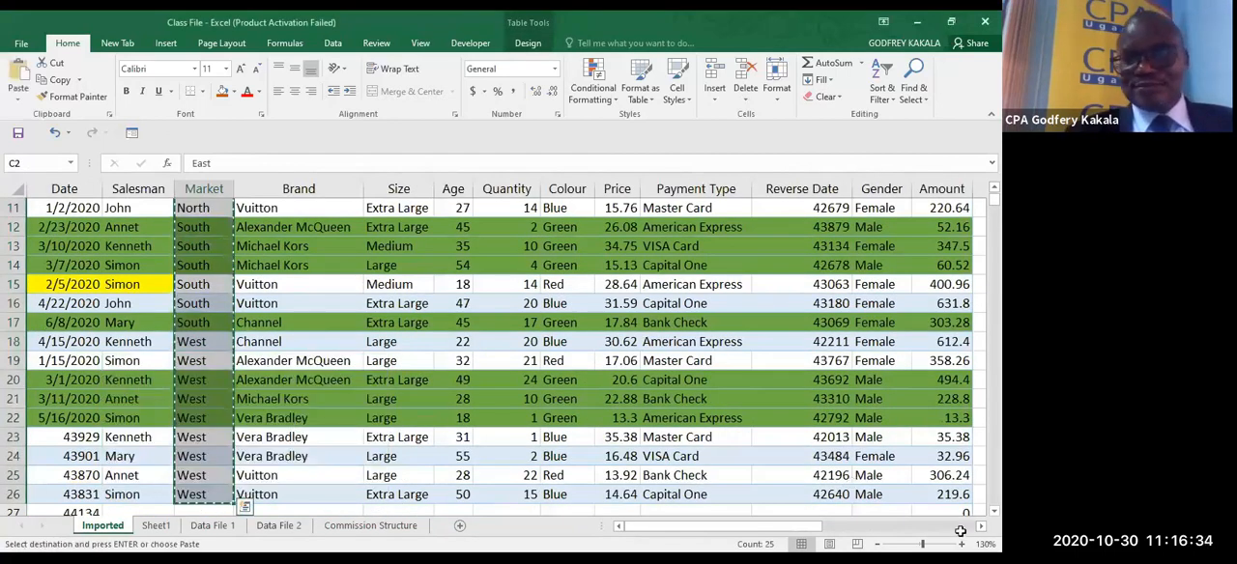
# - Paste the copied market values into the empty area beside the table, starting at cell P2
pyautogui.click(960, 526)
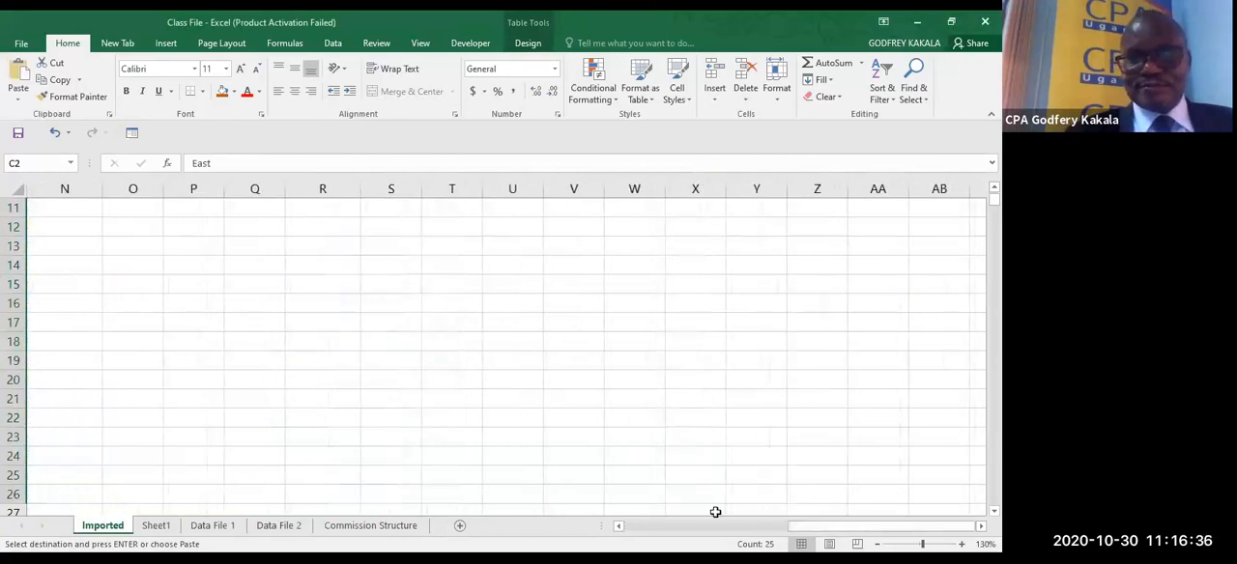
pyautogui.click(619, 527)
pyautogui.click(619, 527)
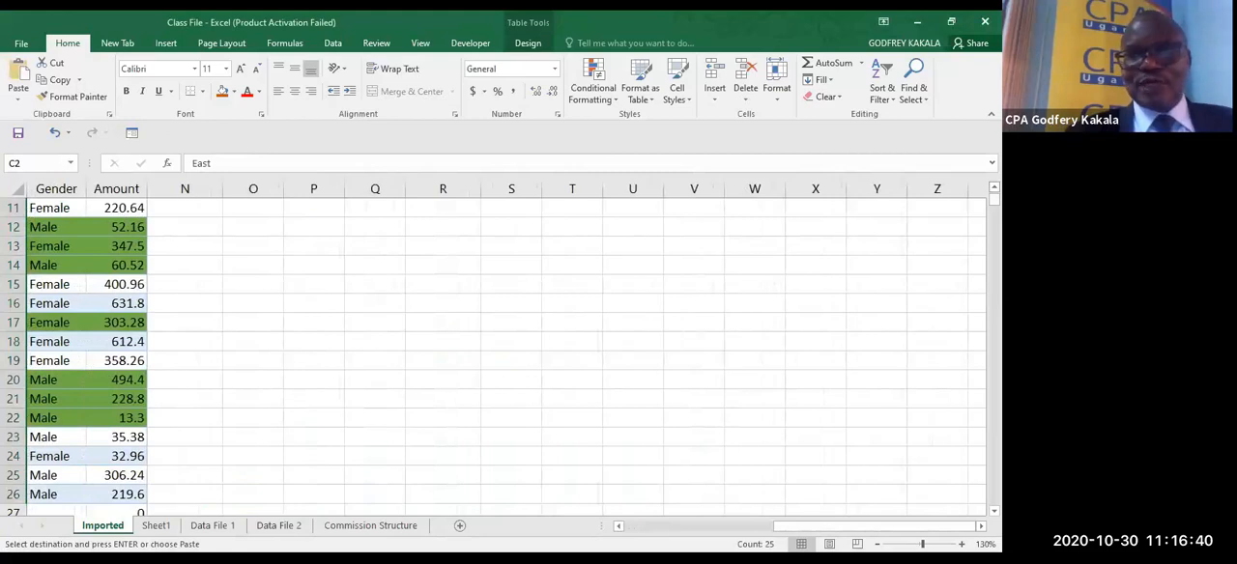
pyautogui.scroll(1, 506, 357)
pyautogui.scroll(3, 436, 243)
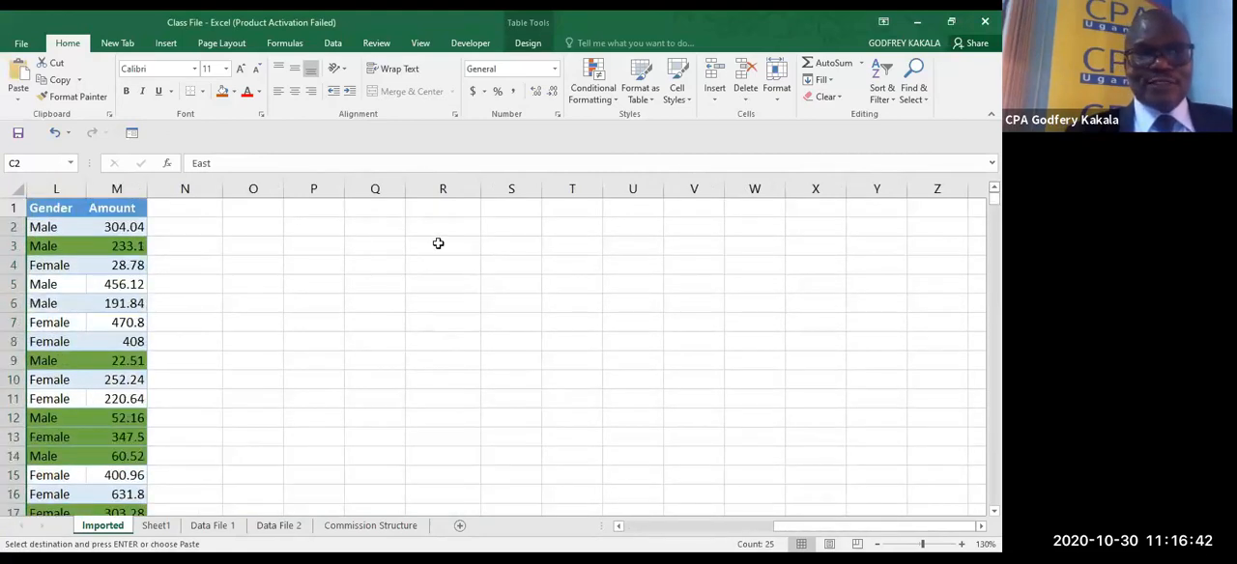
pyautogui.click(313, 228)
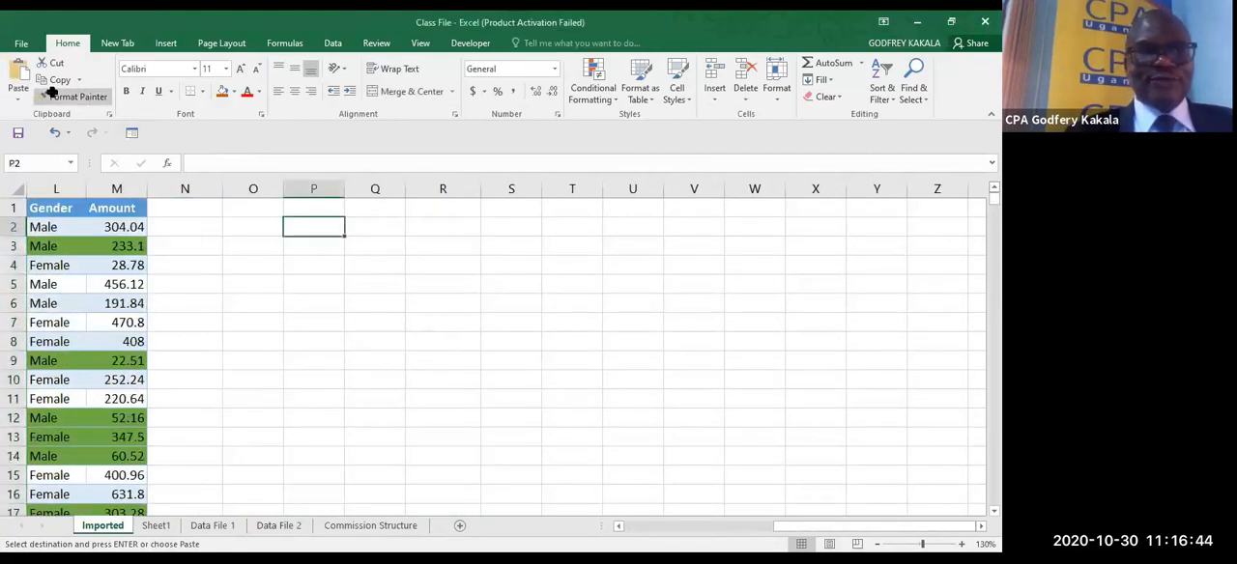
pyautogui.click(25, 86)
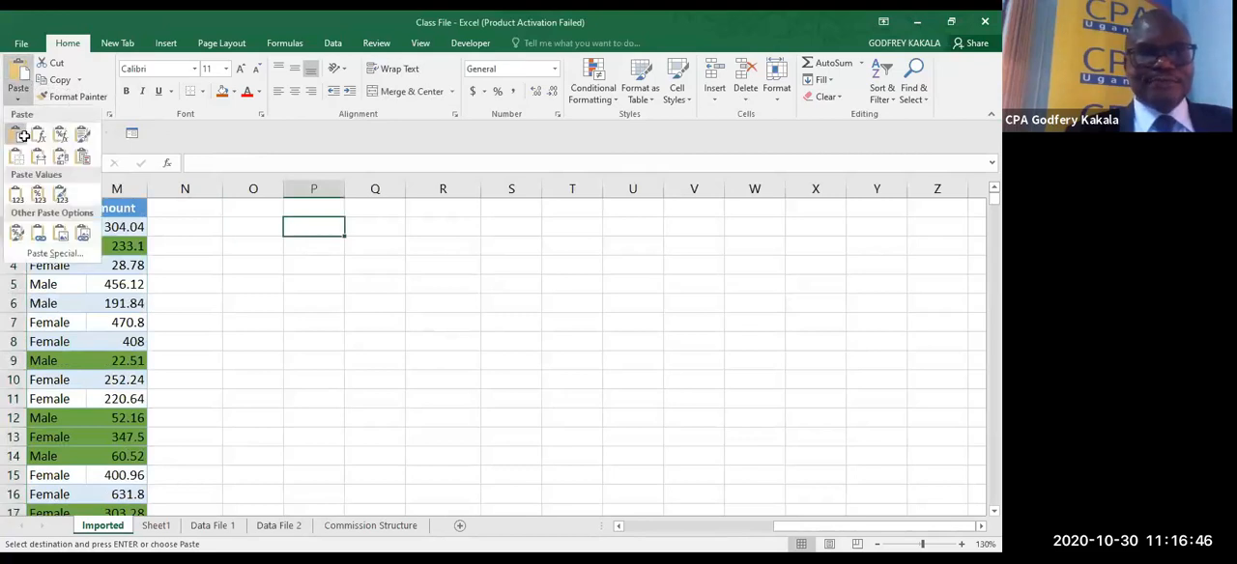
pyautogui.click(20, 138)
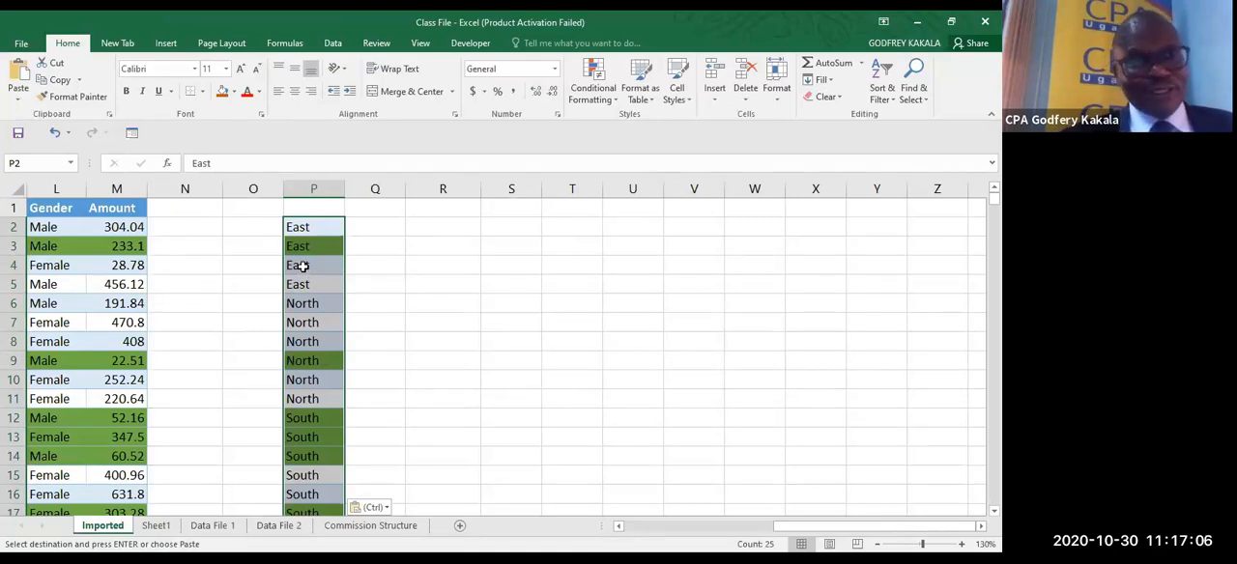
# - Remove the duplicates from the pasted market list in column P, treating its first row as a header
pyautogui.click(330, 43)
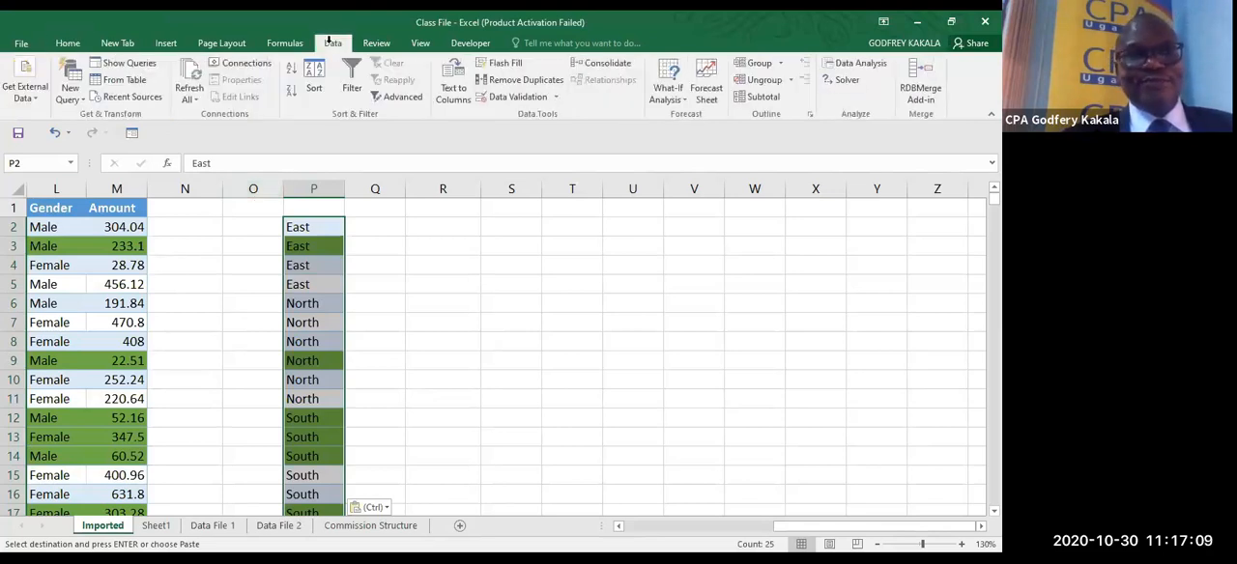
pyautogui.click(502, 74)
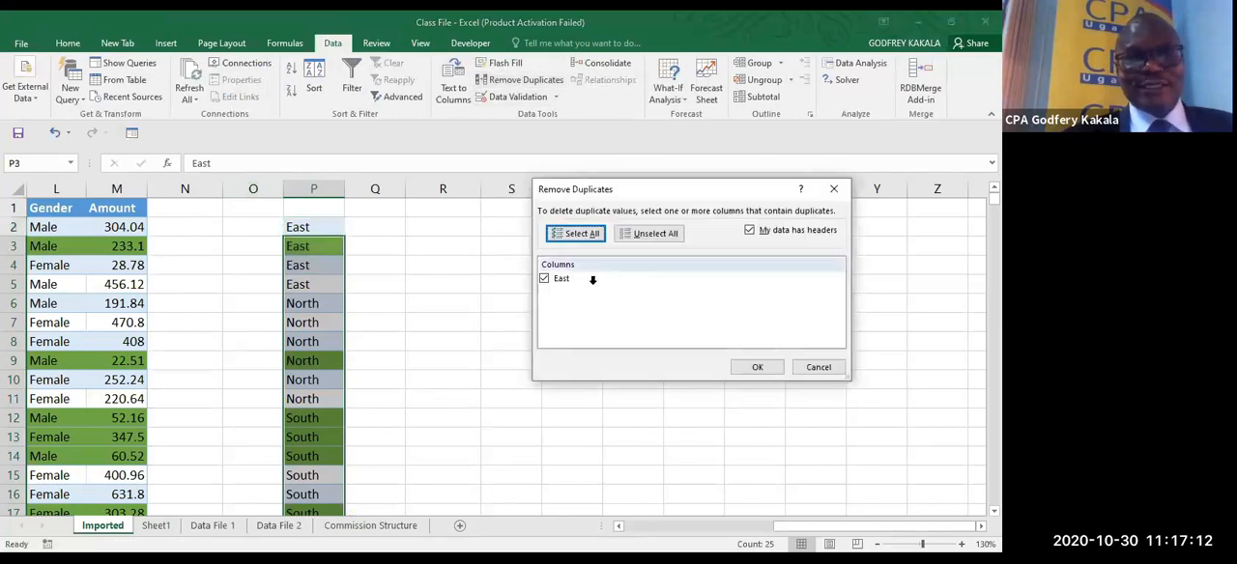
pyautogui.click(752, 363)
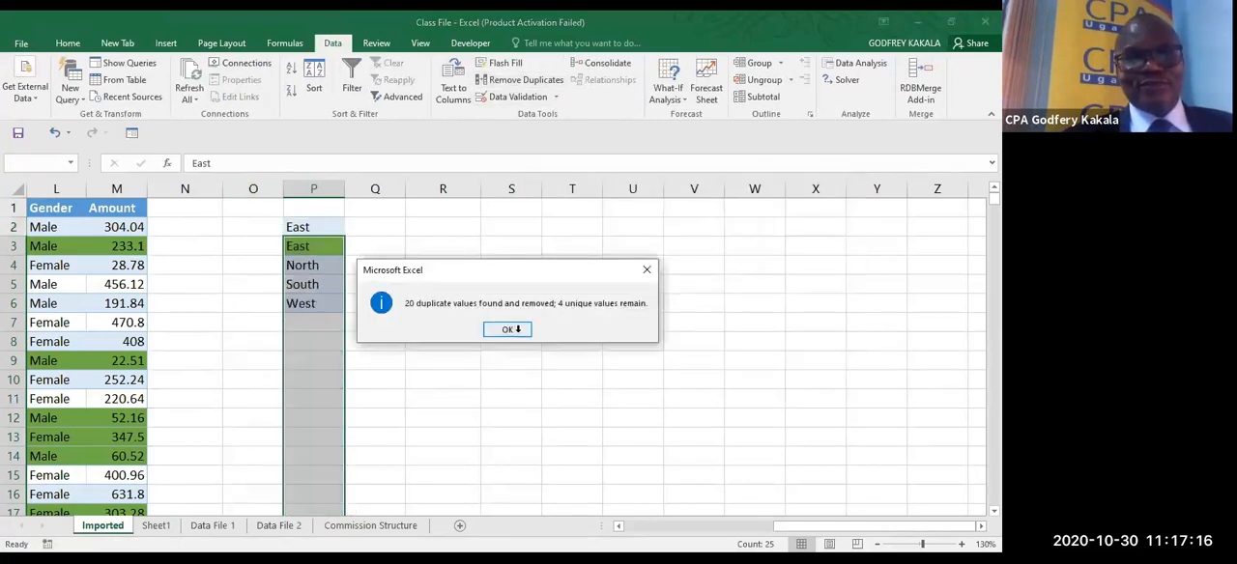
pyautogui.click(515, 328)
# - Replace the leftover East entry in P2 with the heading Region
pyautogui.click(302, 232)
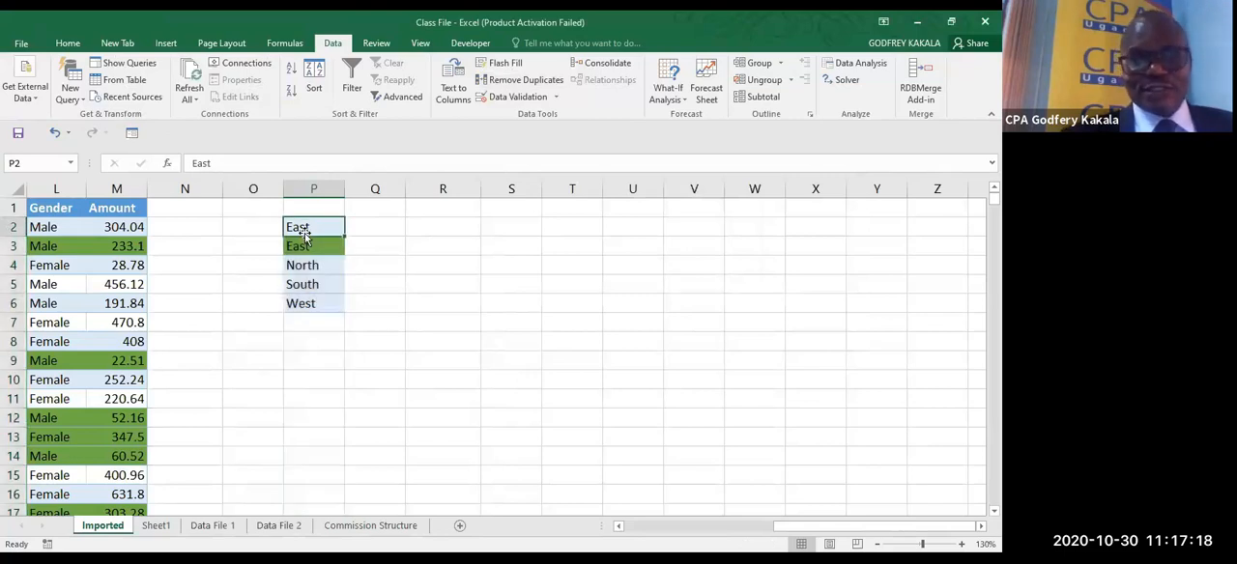
pyautogui.press('Delete')
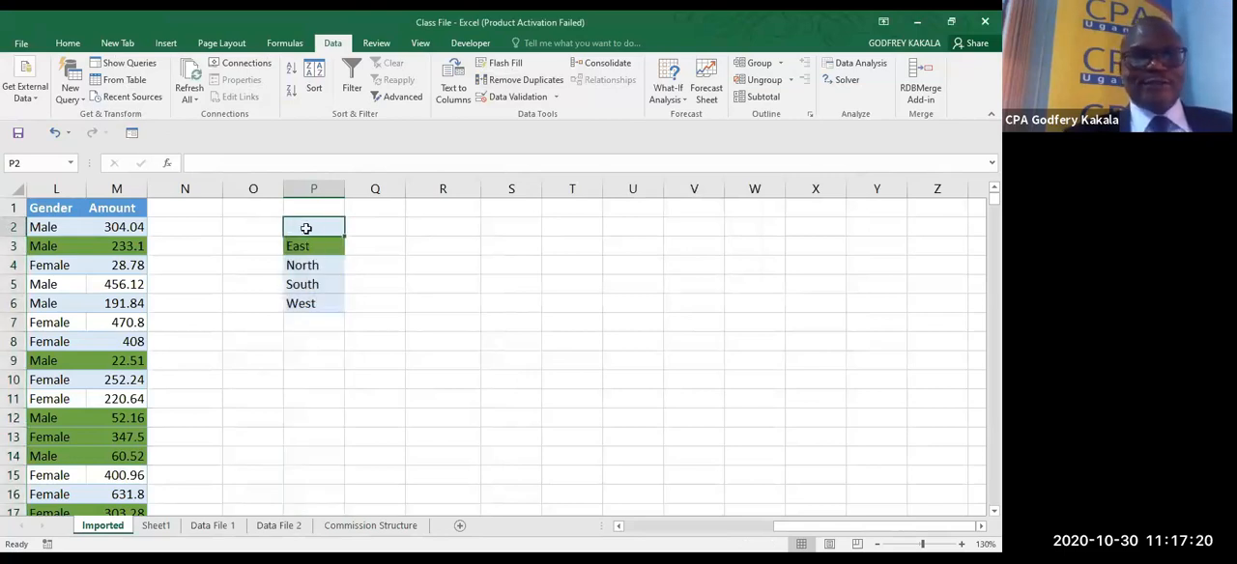
pyautogui.write('R')
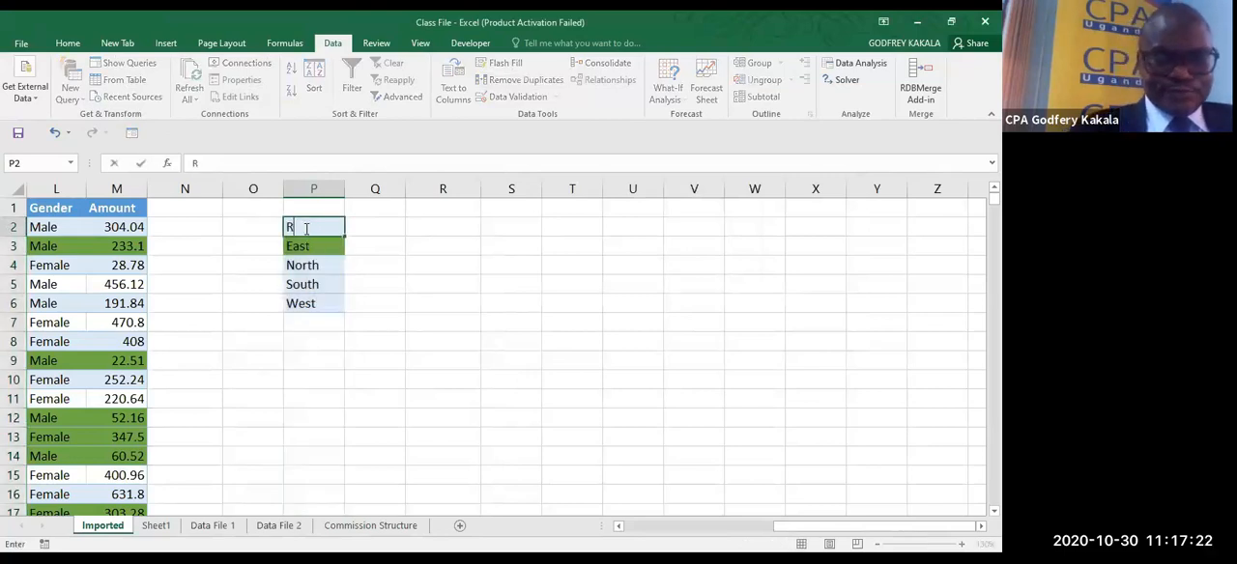
pyautogui.write('egio')
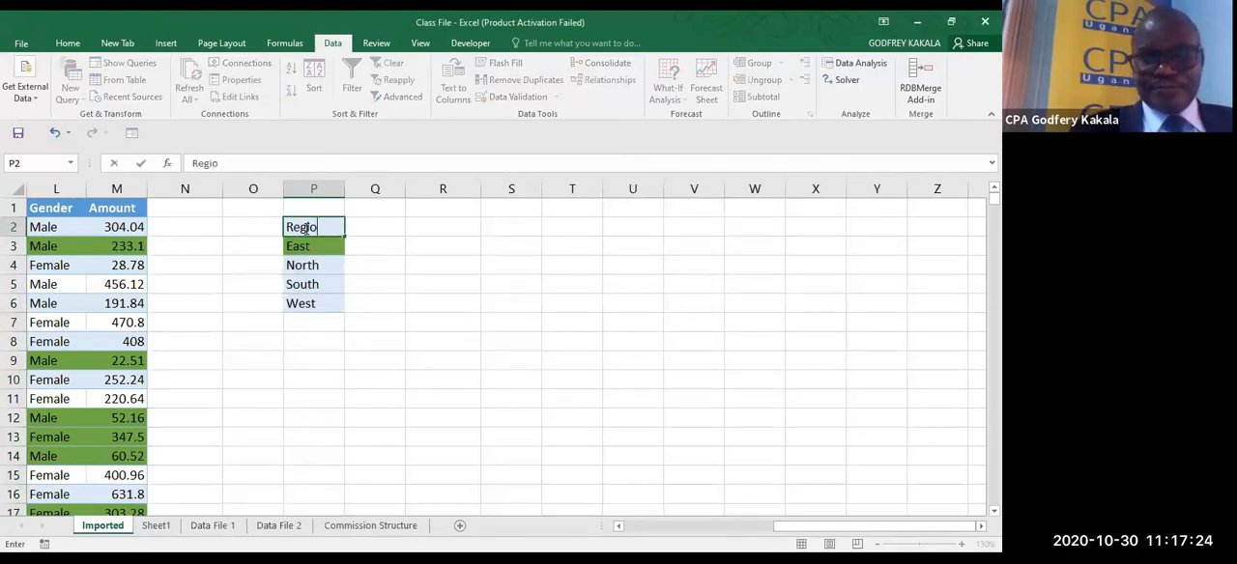
pyautogui.write('n')
pyautogui.click(380, 273)
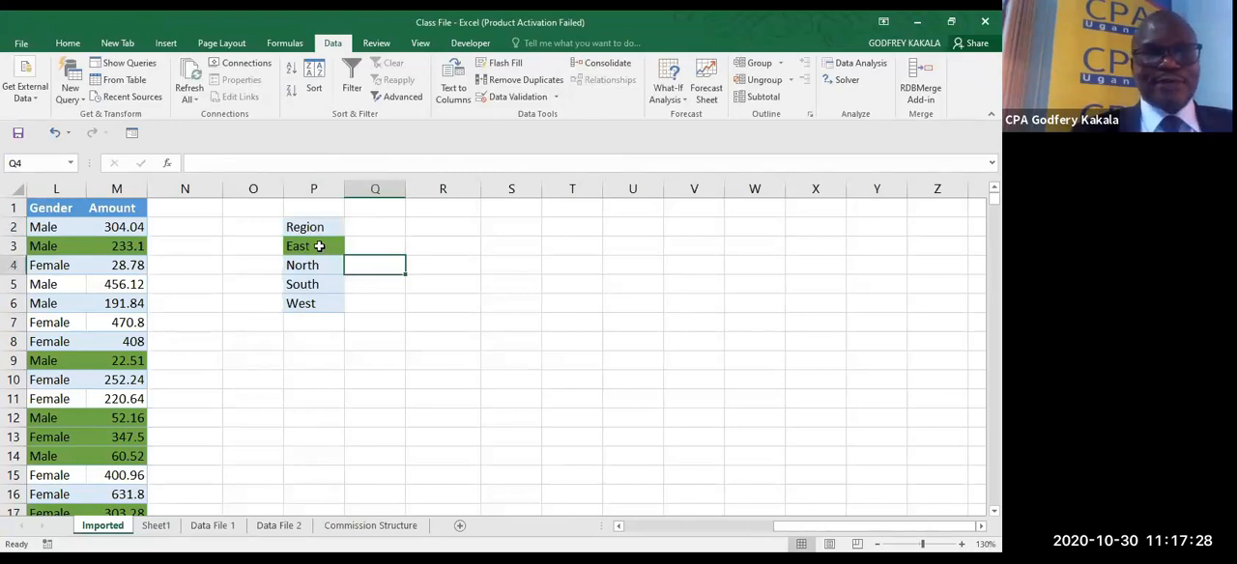
# - Enter the heading Sales in Q2 beside the Region heading
pyautogui.click(324, 247)
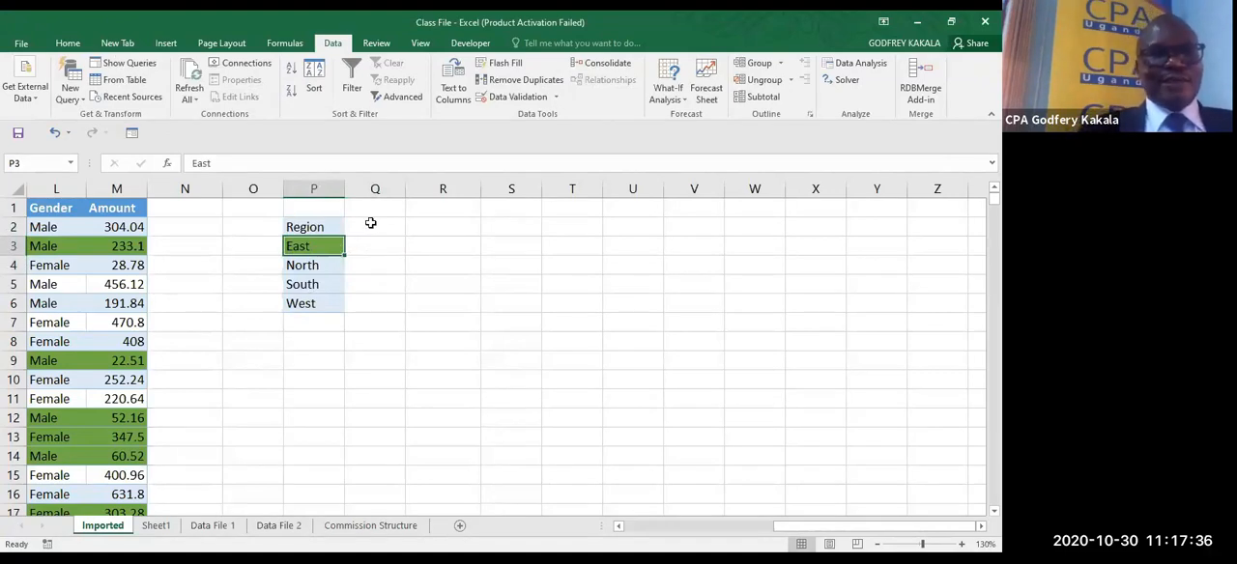
pyautogui.click(370, 223)
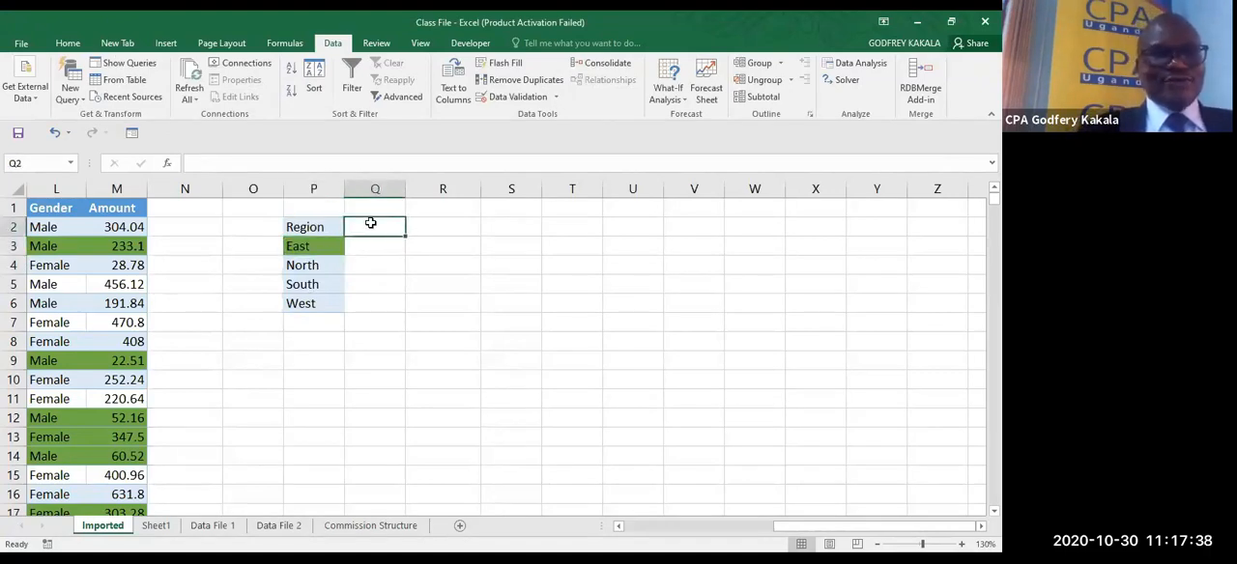
pyautogui.write('Sa')
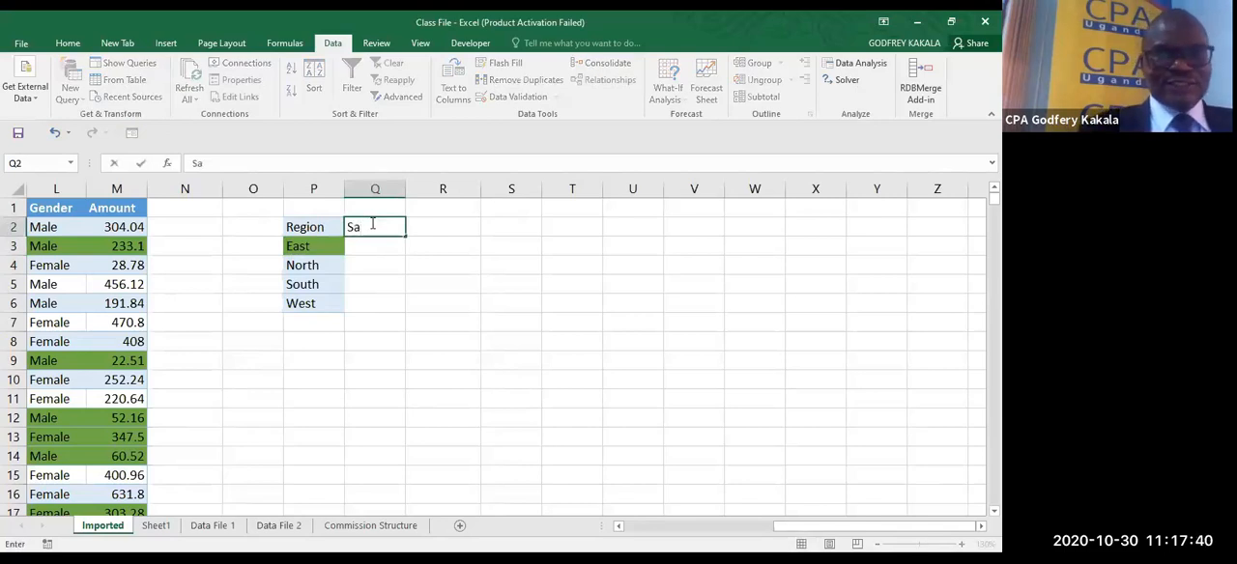
pyautogui.write('les')
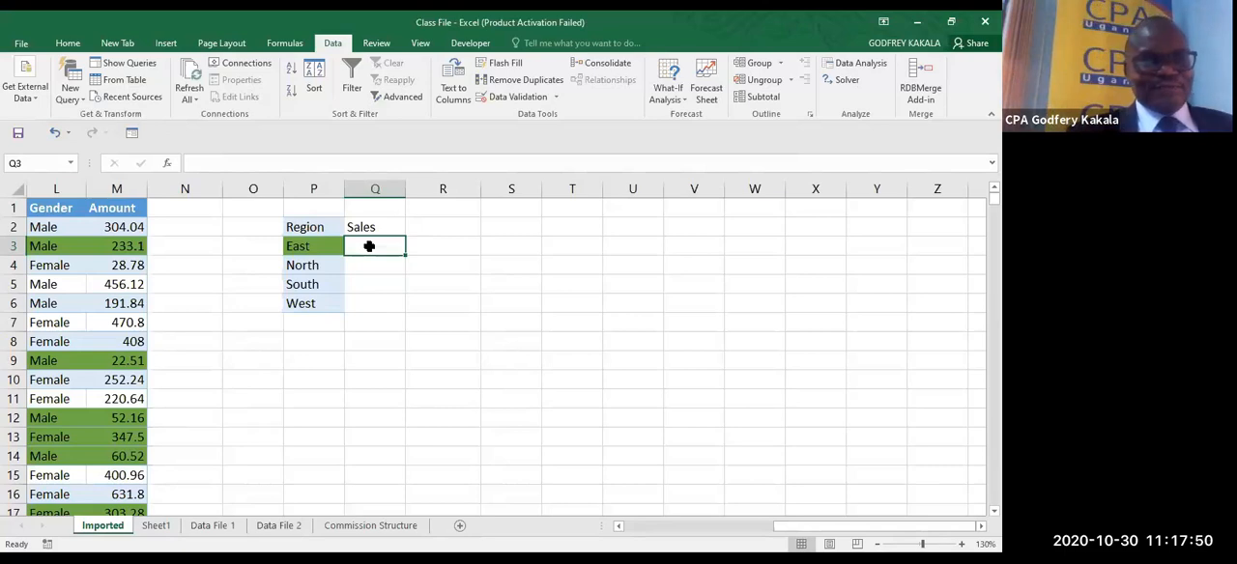
# - Look at Sheet1 and Data File 1, and return to the Imported sheet's data and region list
pyautogui.click(166, 526)
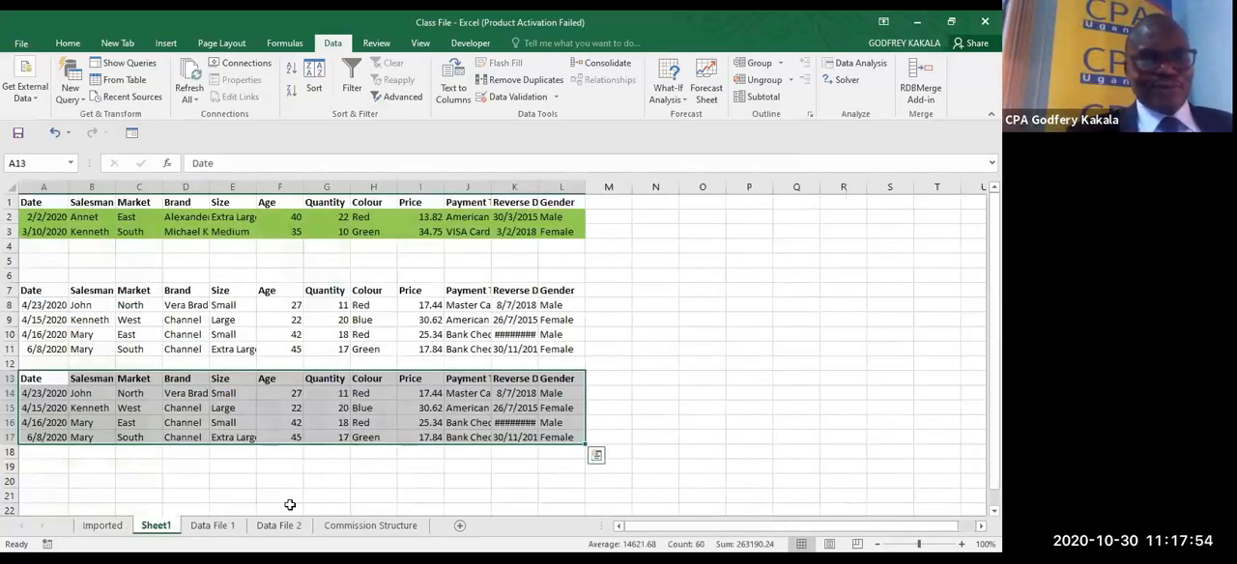
pyautogui.click(218, 528)
pyautogui.click(119, 529)
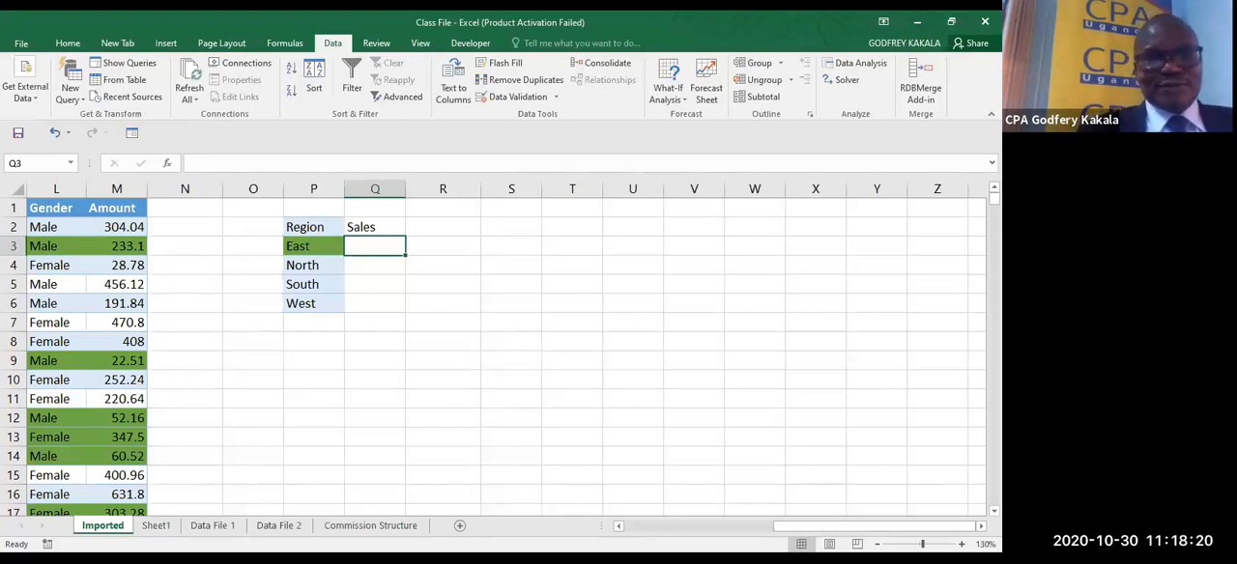
pyautogui.click(526, 440)
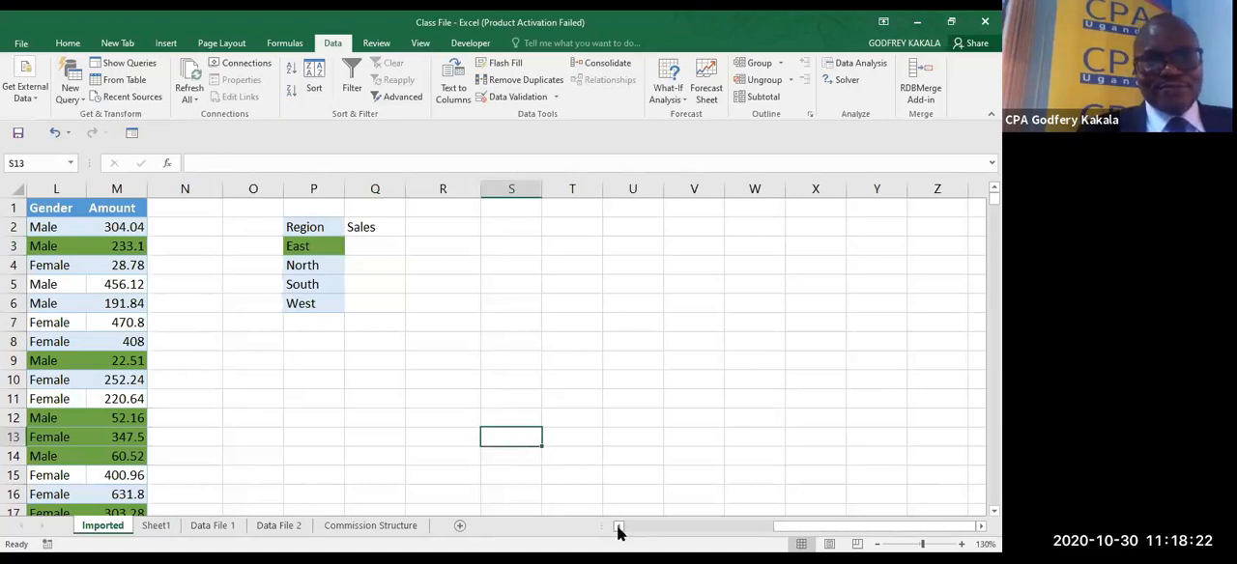
pyautogui.hscroll(-3, 618, 532)
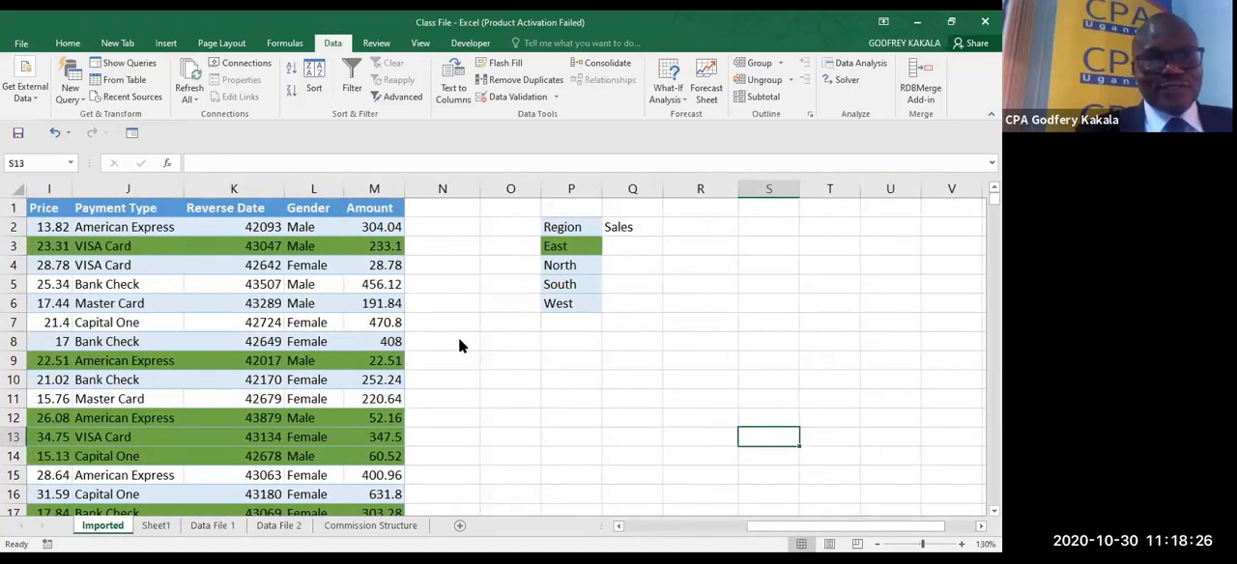
pyautogui.click(620, 247)
pyautogui.write('=')
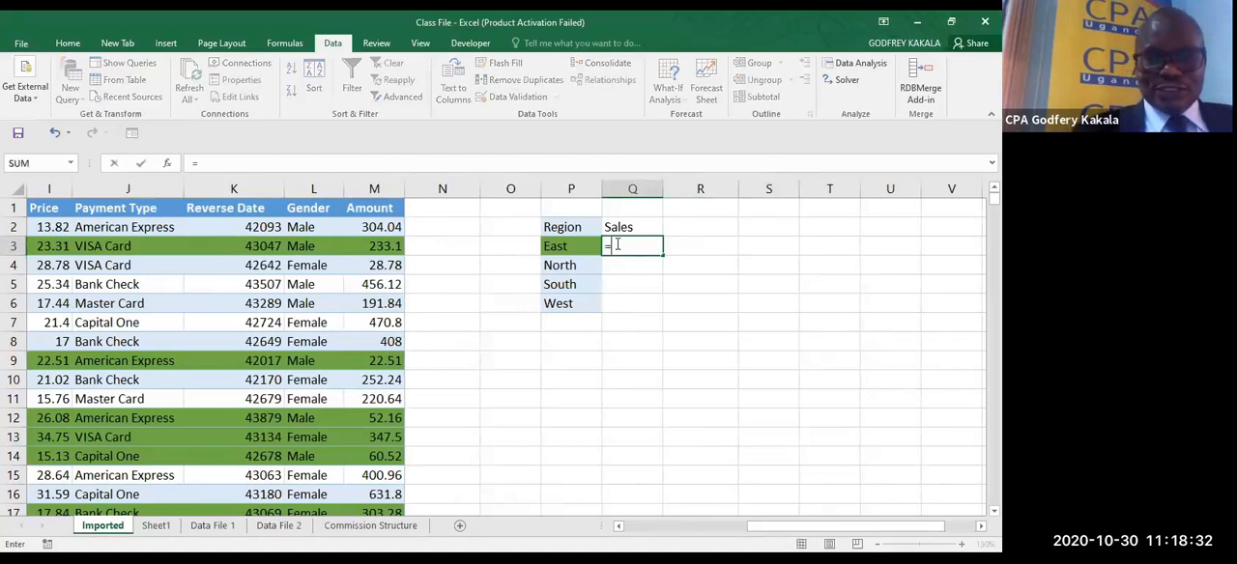
pyautogui.press('Escape')
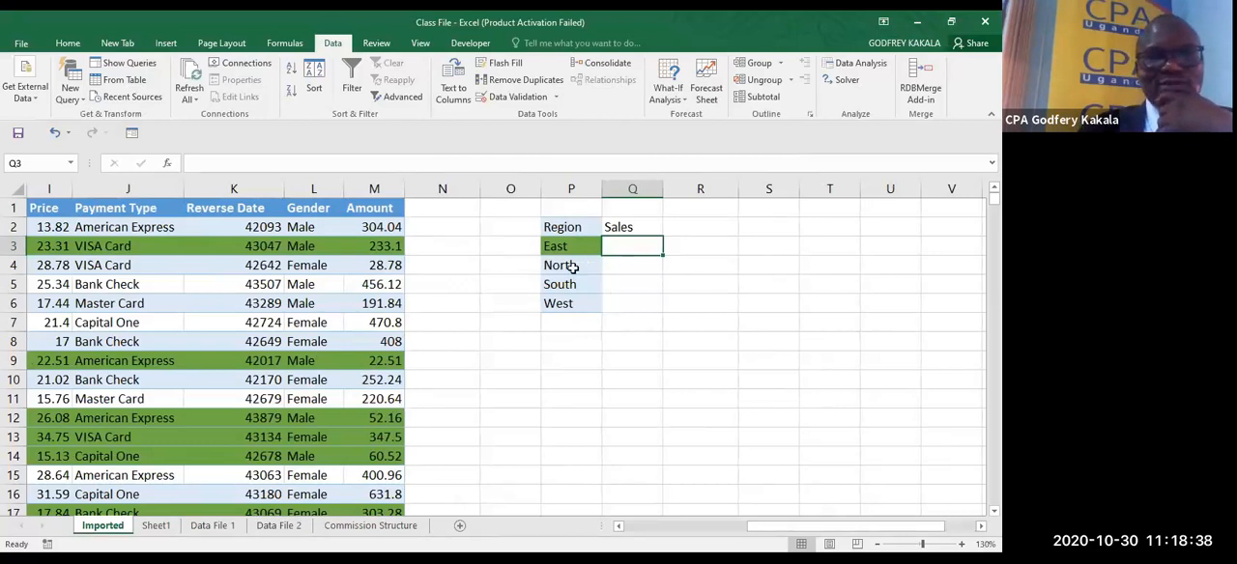
pyautogui.click(617, 529)
pyautogui.click(617, 529)
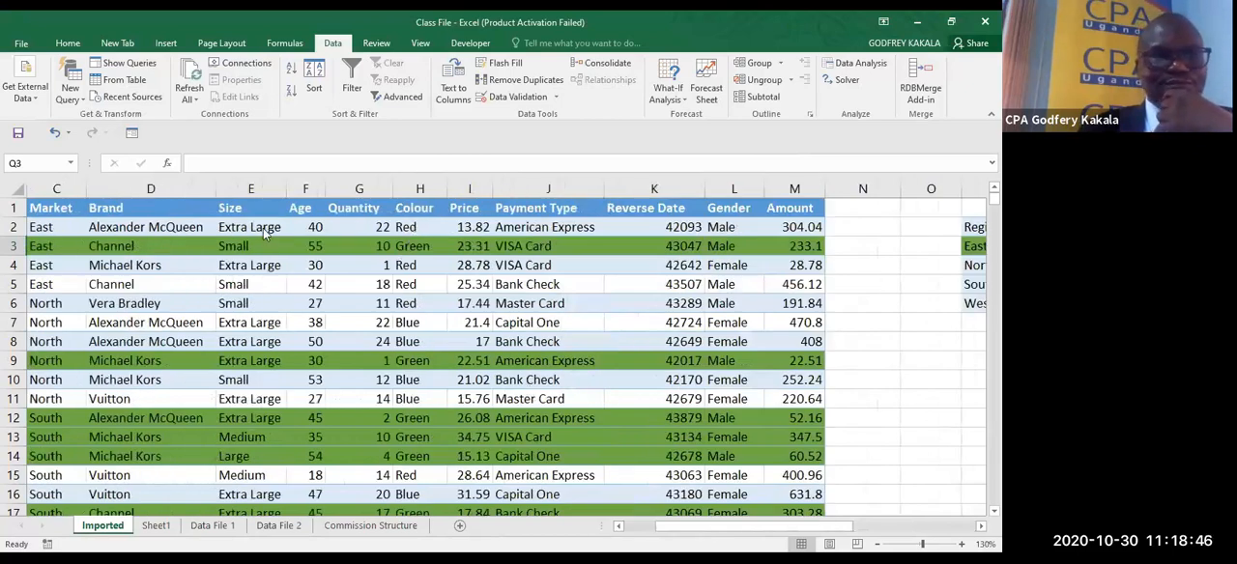
# - Examine the Market entries and the Amount values in the imported sales data
pyautogui.click(618, 528)
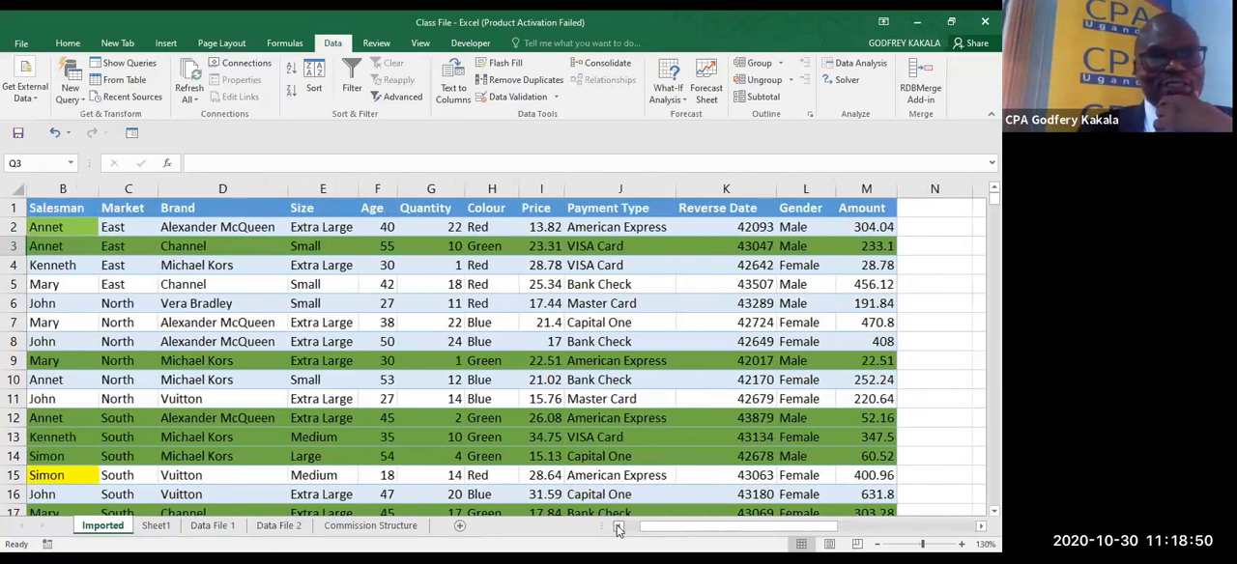
pyautogui.click(618, 528)
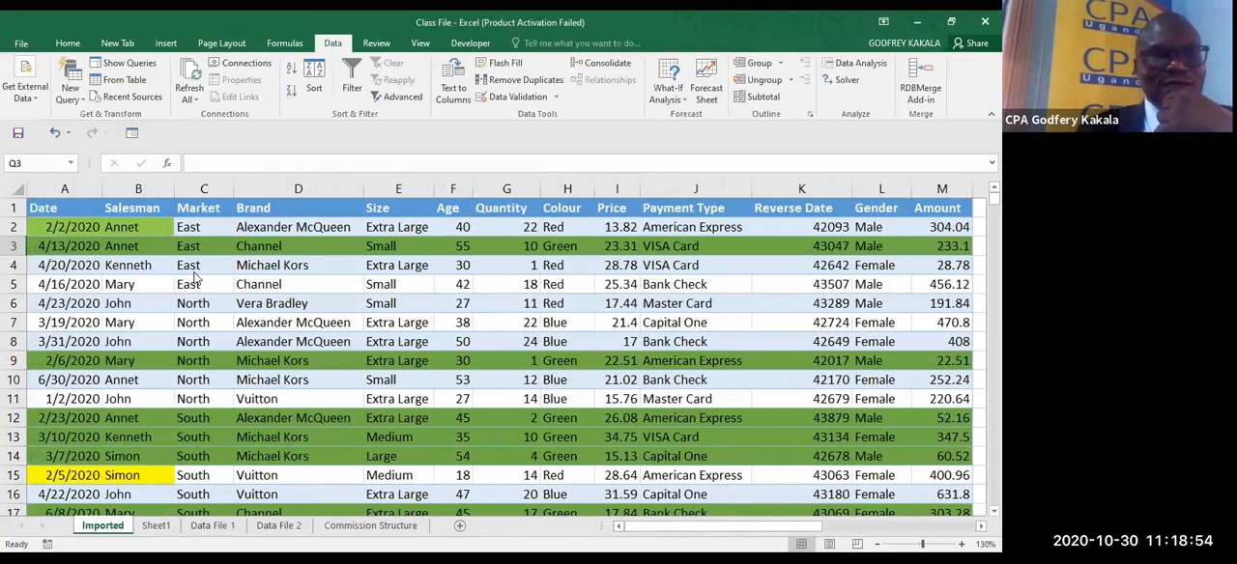
pyautogui.click(187, 232)
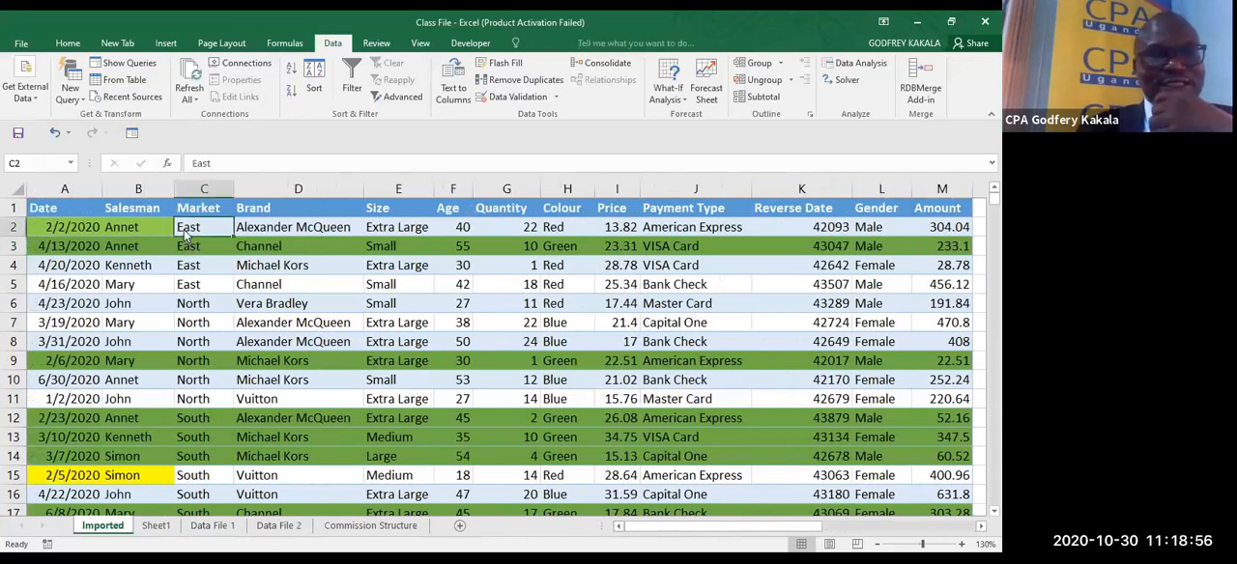
pyautogui.click(942, 228)
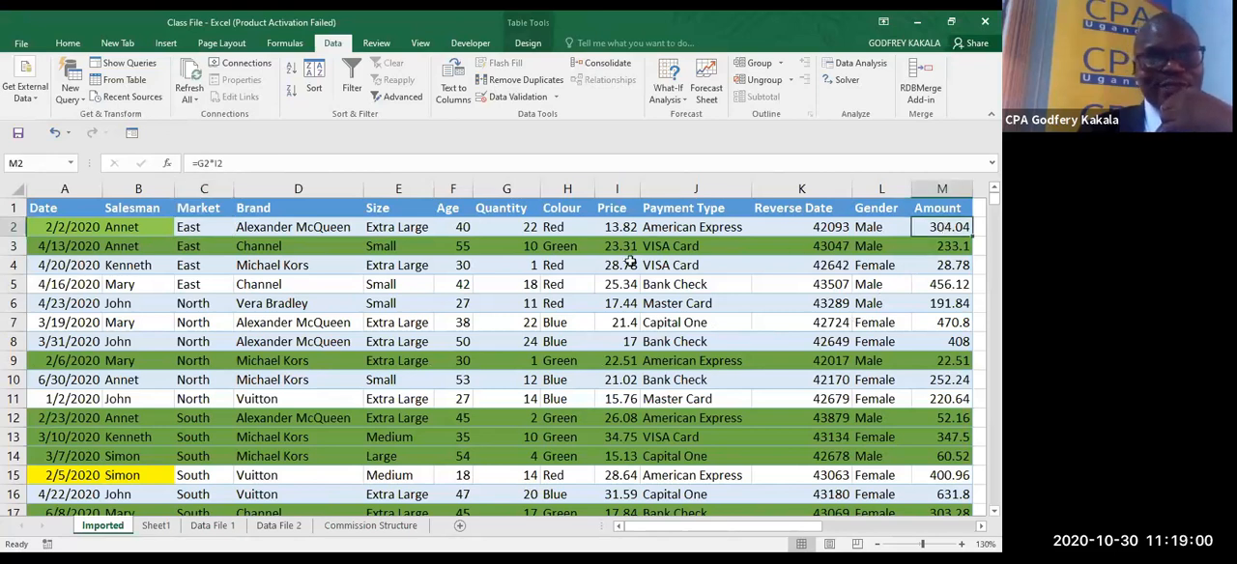
pyautogui.click(201, 247)
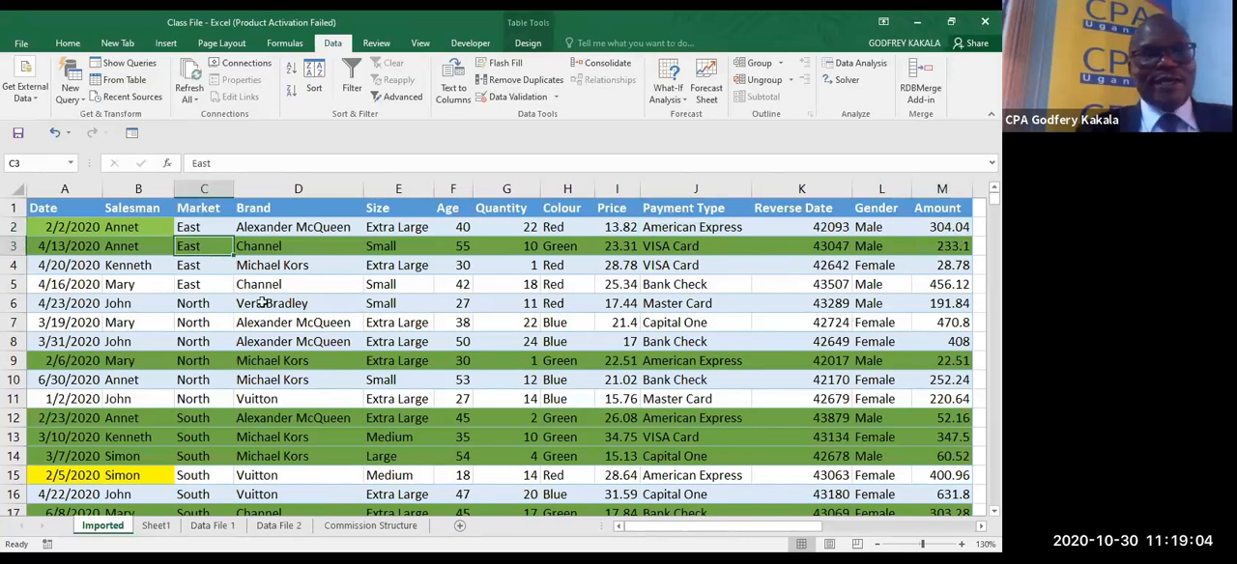
pyautogui.click(197, 305)
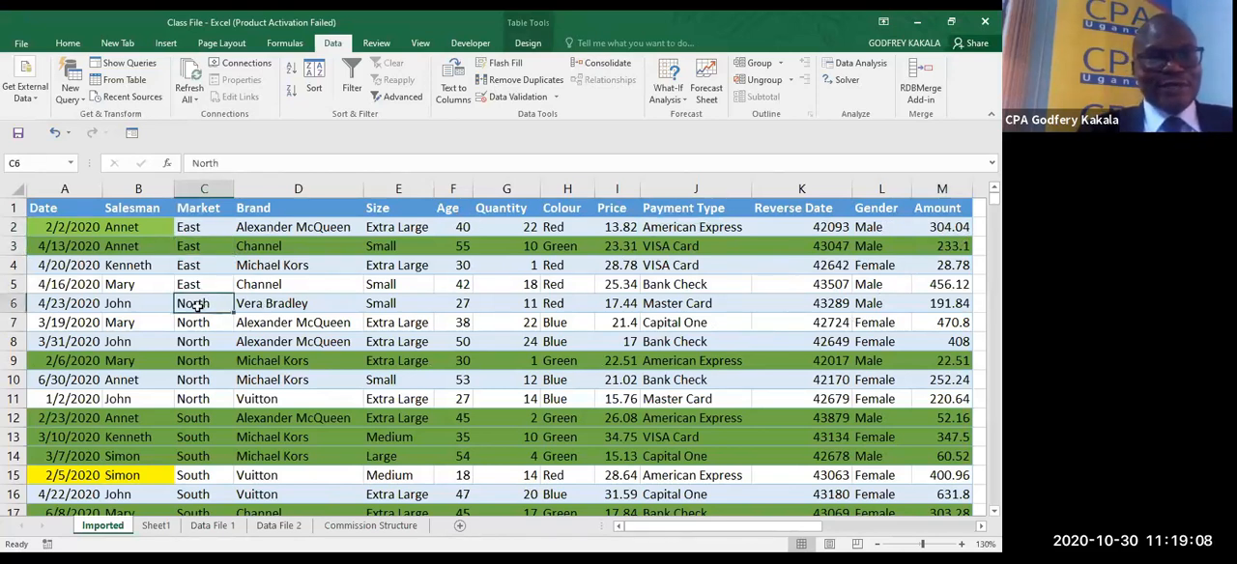
# - Turn on filtering for the imported sales table and sort it by Size from A to Z
pyautogui.click(401, 242)
pyautogui.hotkey('ctrl', 'shift', 'l')
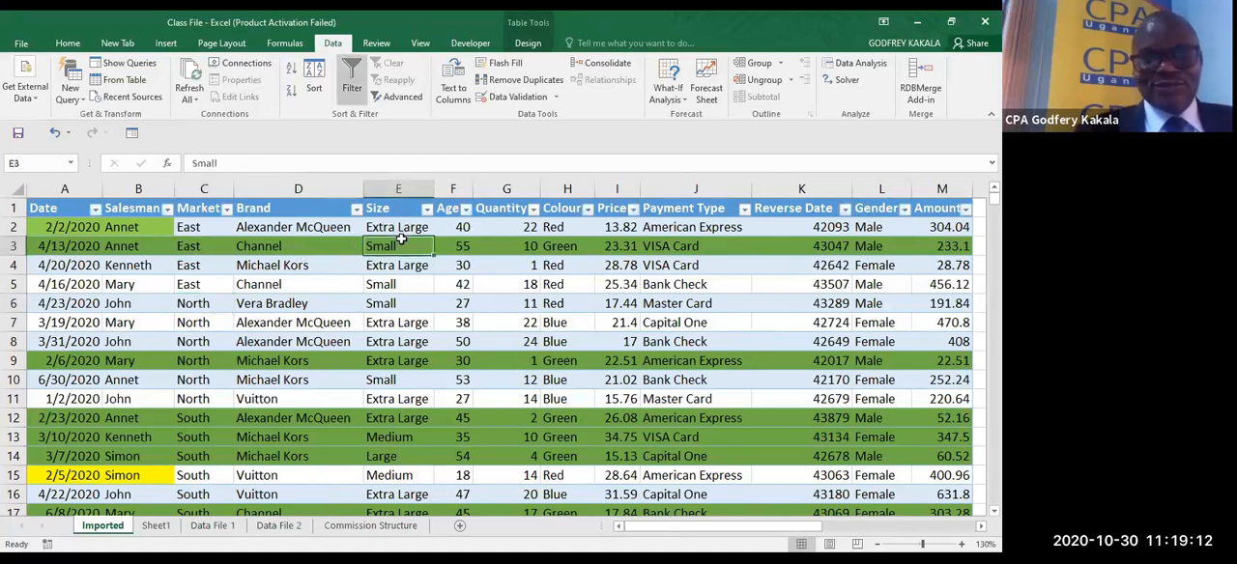
pyautogui.click(426, 210)
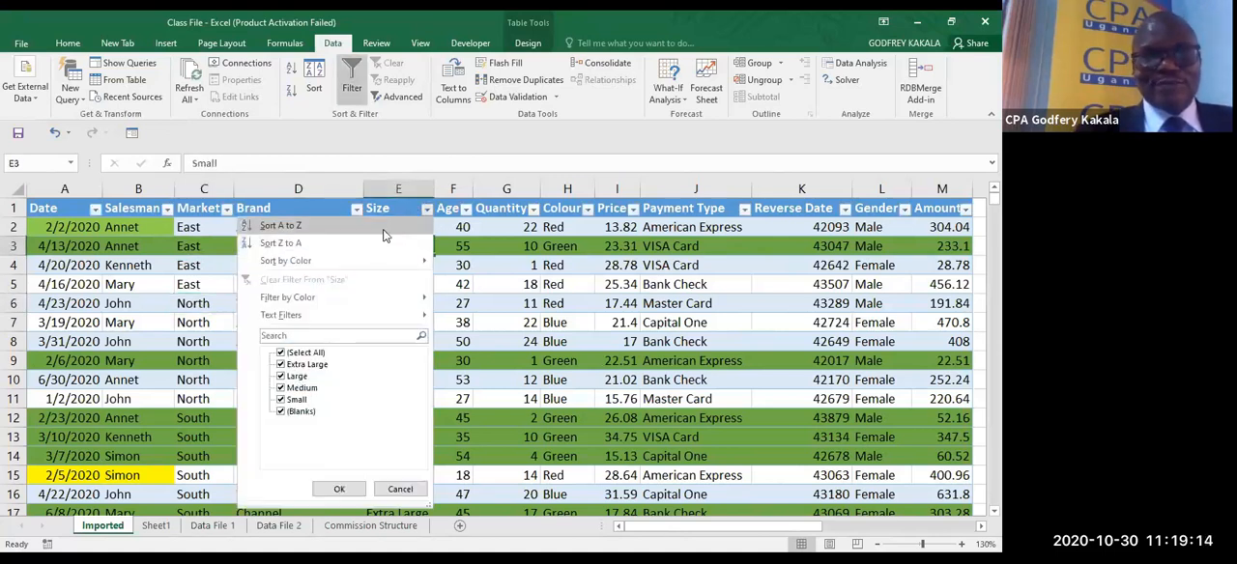
pyautogui.click(383, 230)
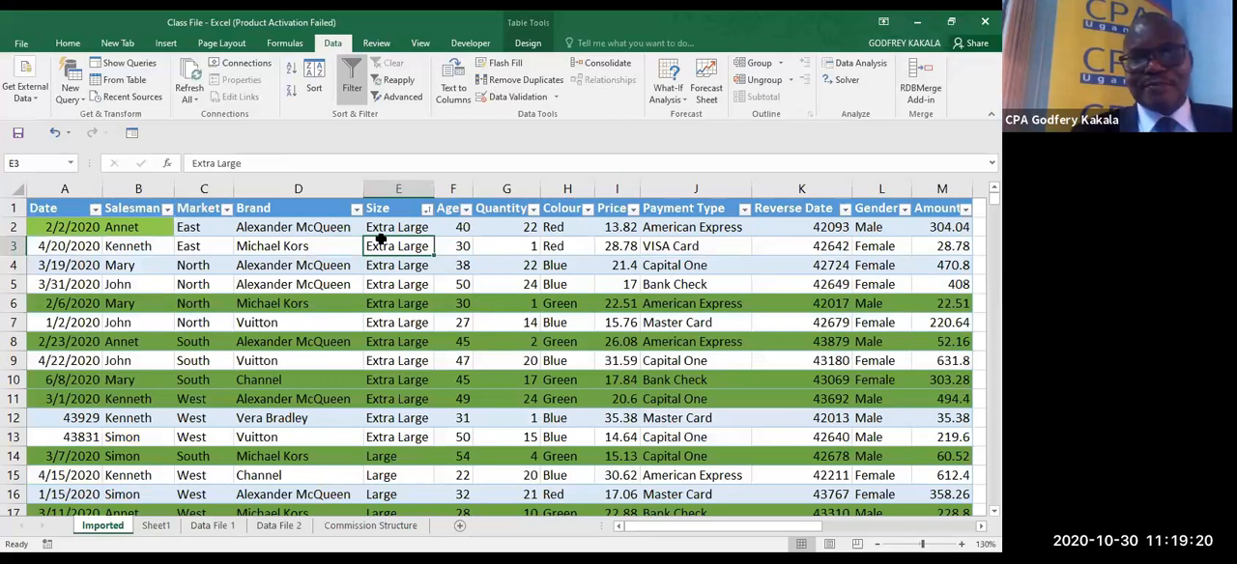
# - Sort the sales table by Quantity in ascending order, and by Payment Type from A to Z
pyautogui.click(533, 209)
pyautogui.click(401, 229)
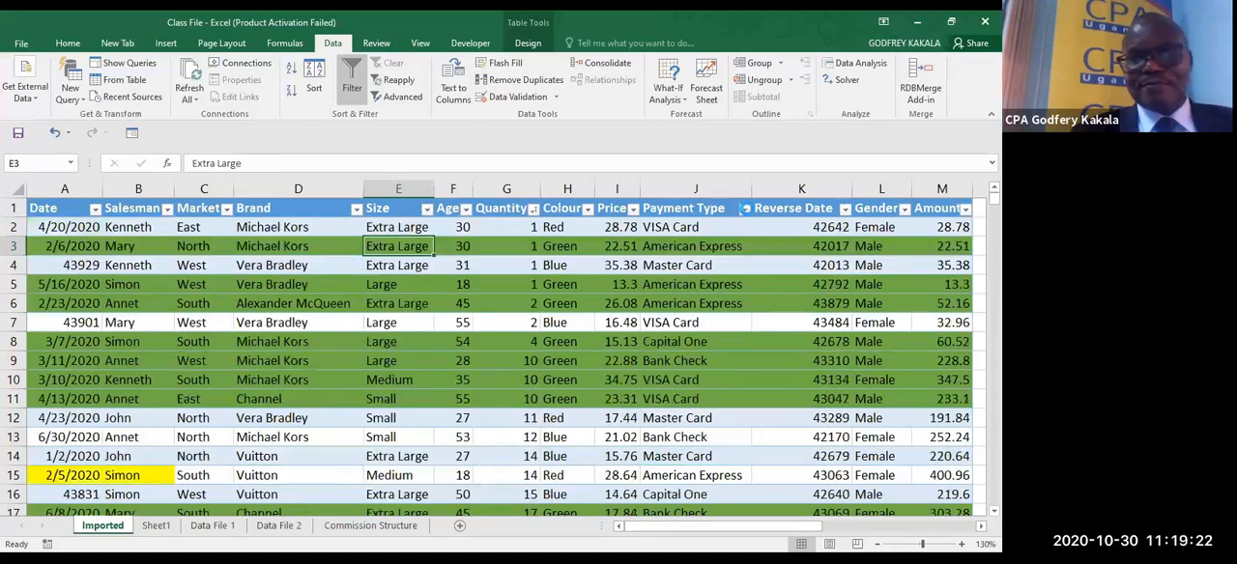
pyautogui.click(744, 209)
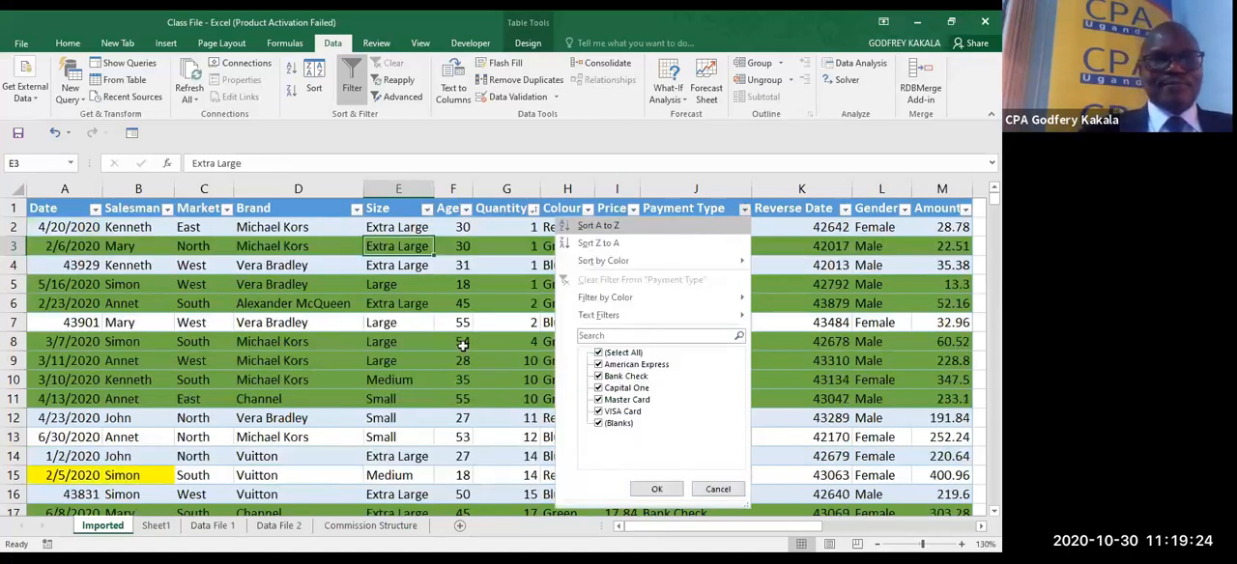
pyautogui.click(687, 232)
pyautogui.click(414, 329)
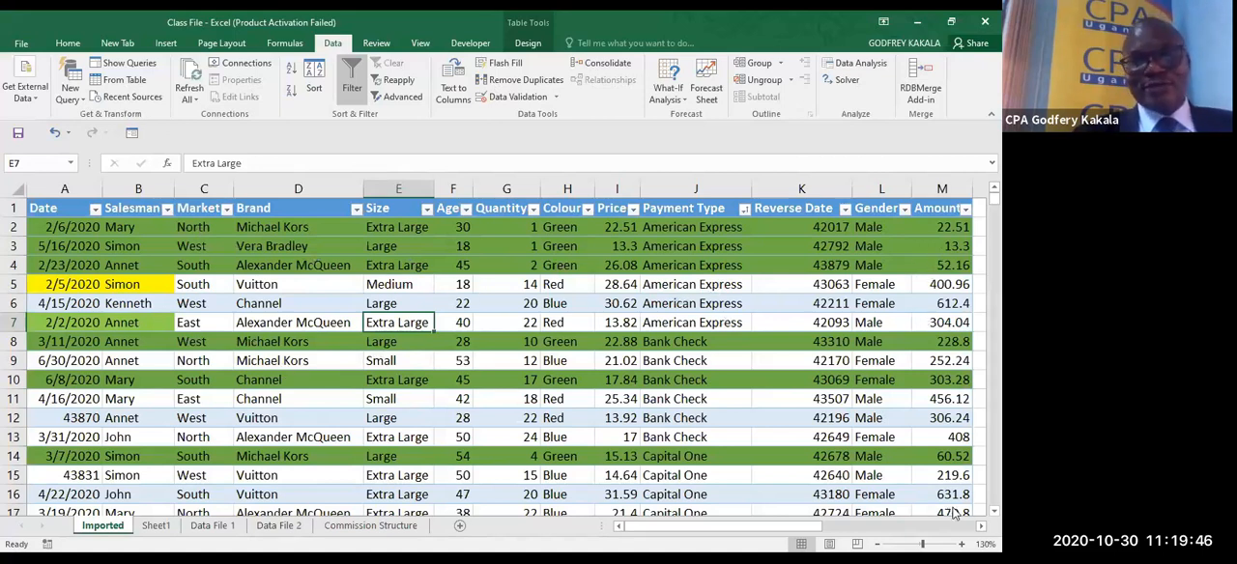
# - Start a SUMIF formula in Q3 beside East, with the Market entries $C$2:$C$26 as the absolute criteria range
pyautogui.click(981, 526)
pyautogui.hscroll(5, 777, 247)
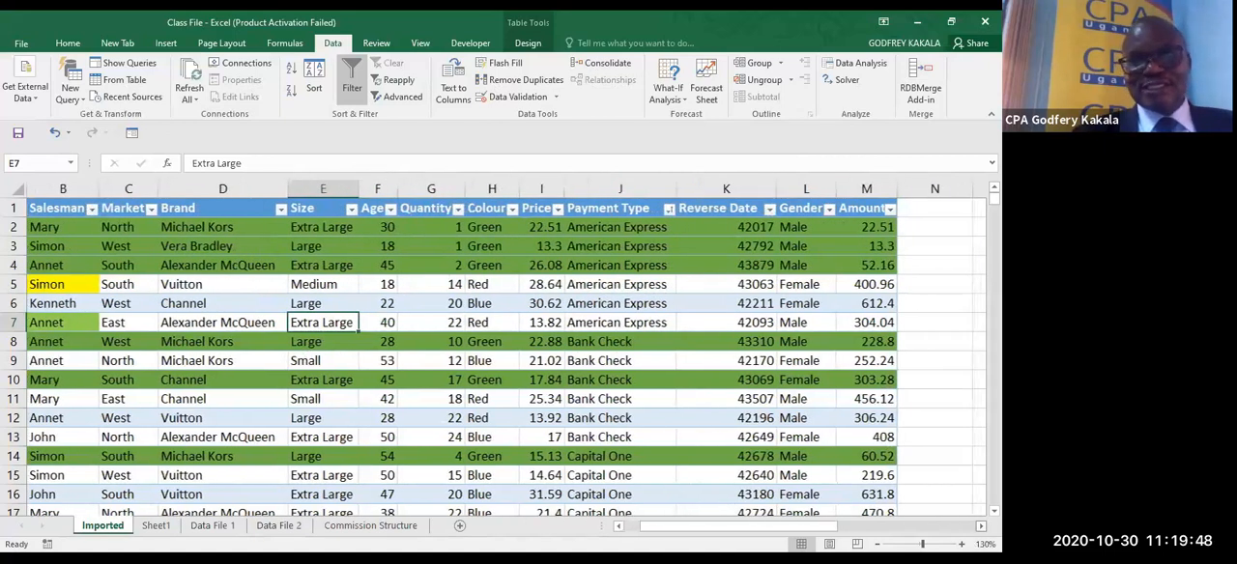
pyautogui.click(777, 247)
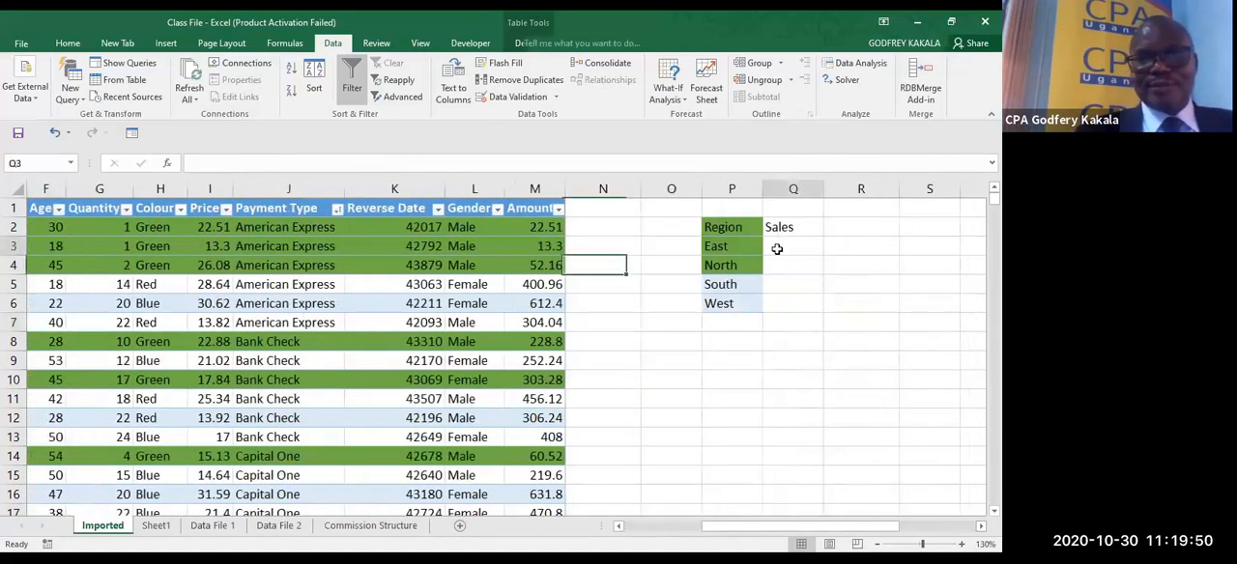
pyautogui.write('=')
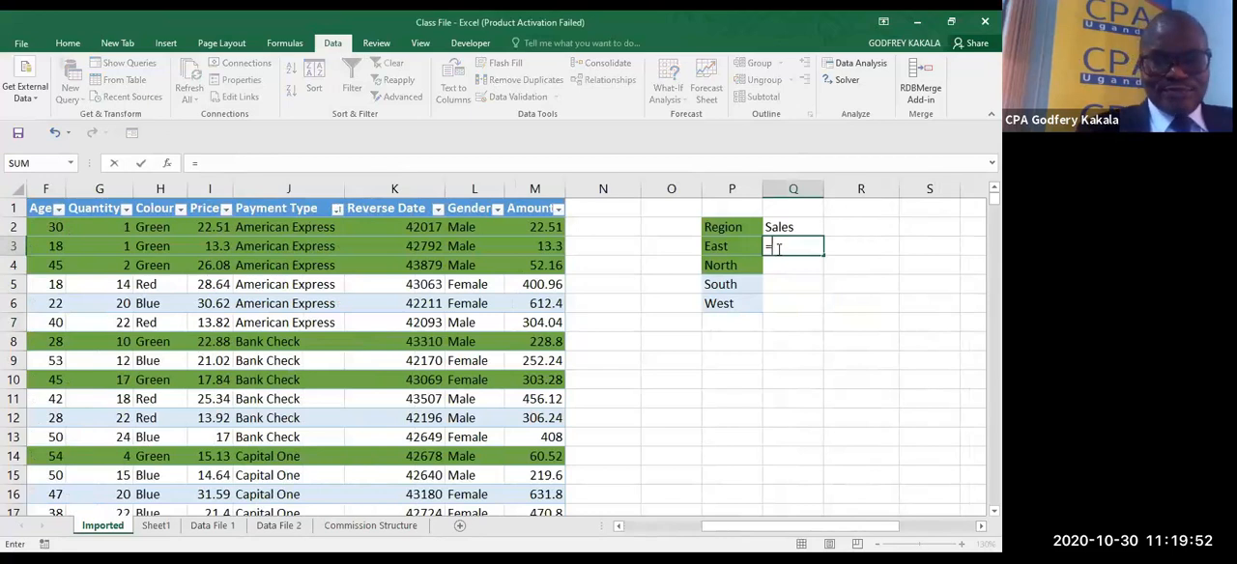
pyautogui.write('sumif')
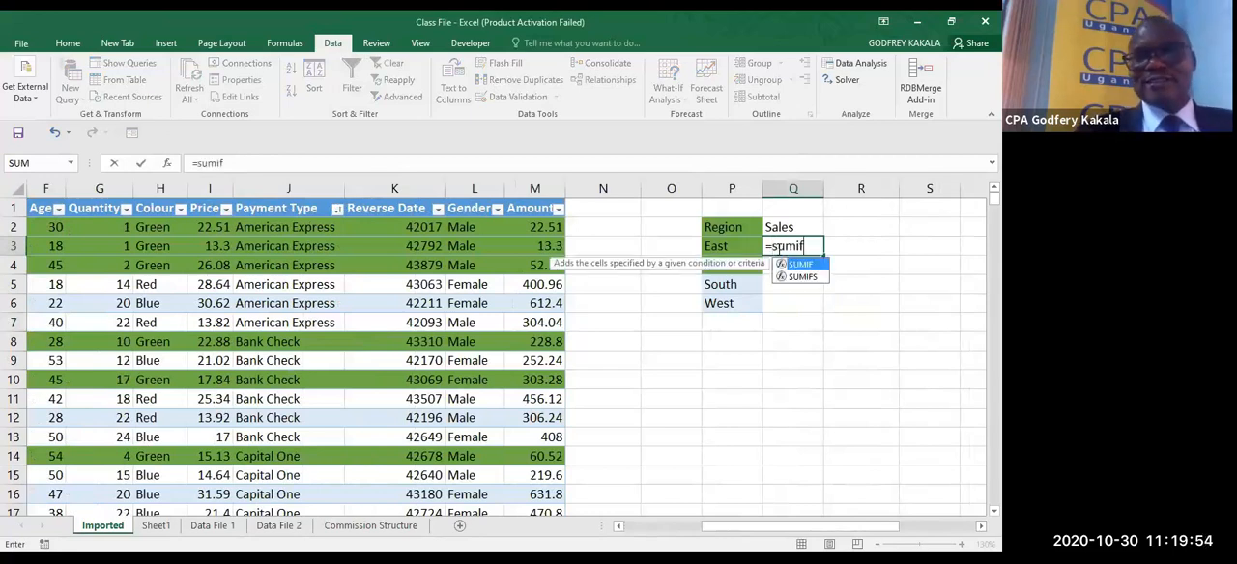
pyautogui.press('Tab')
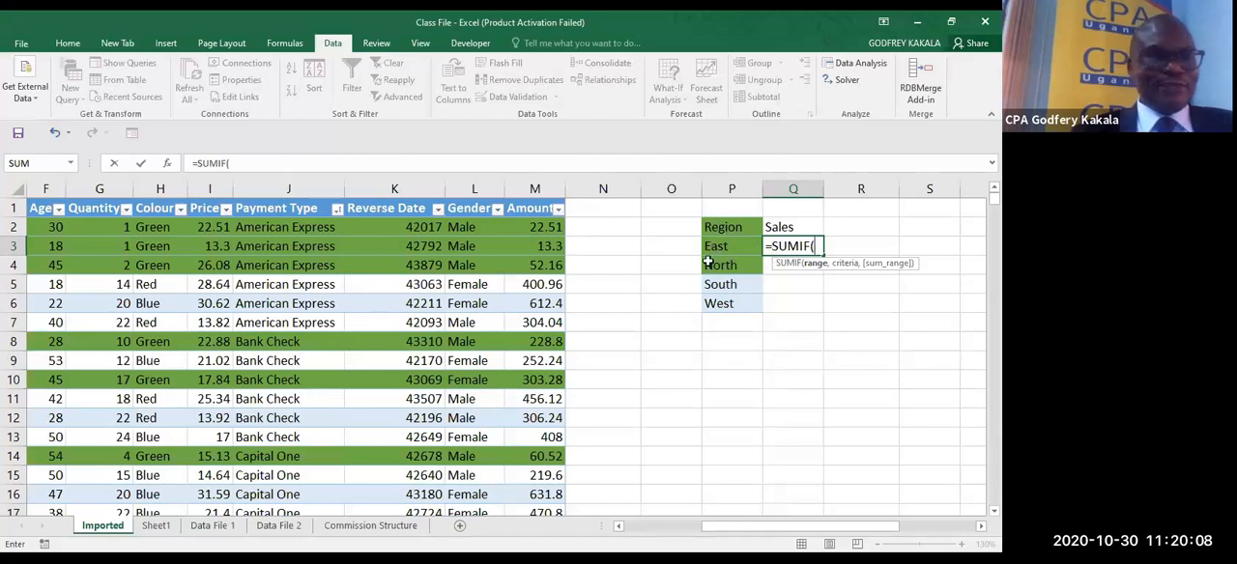
pyautogui.click(620, 526)
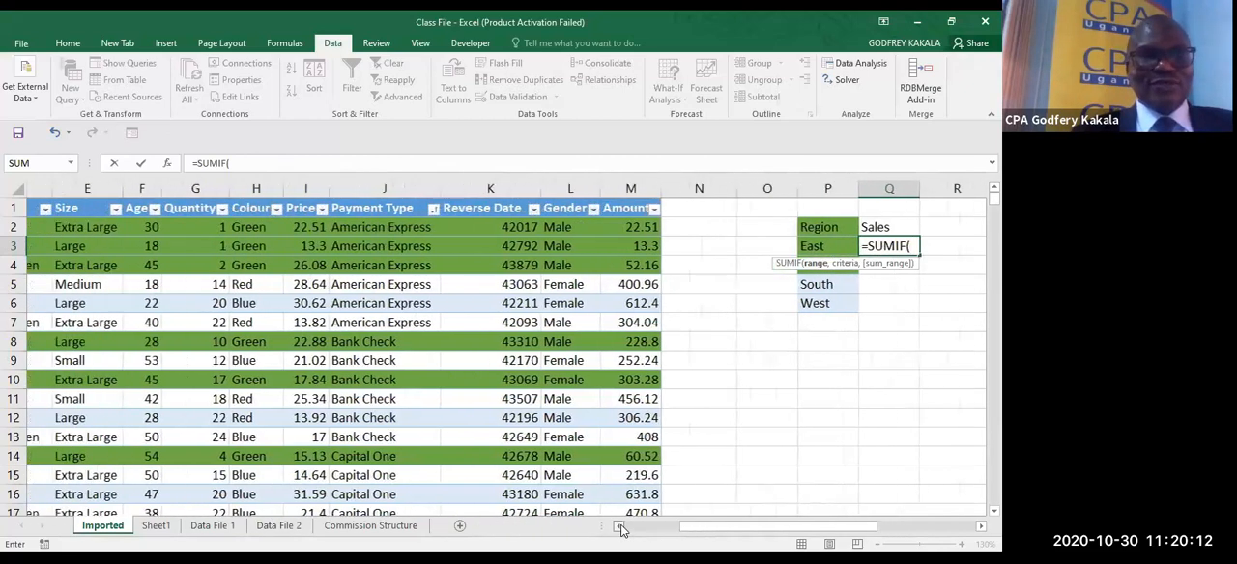
pyautogui.click(620, 527)
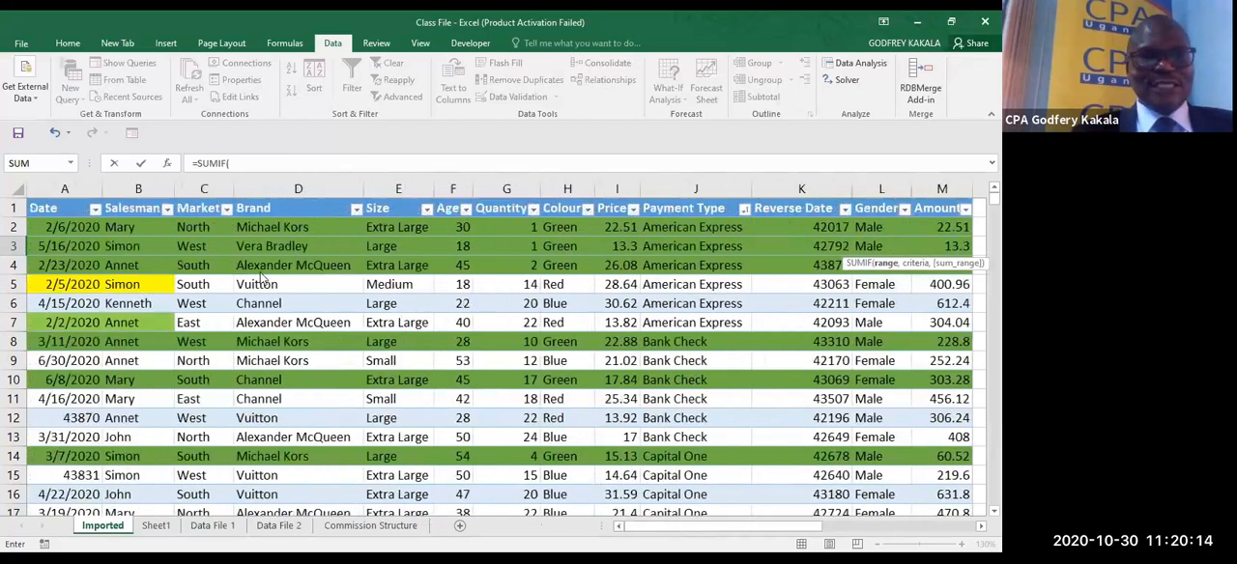
pyautogui.click(193, 228)
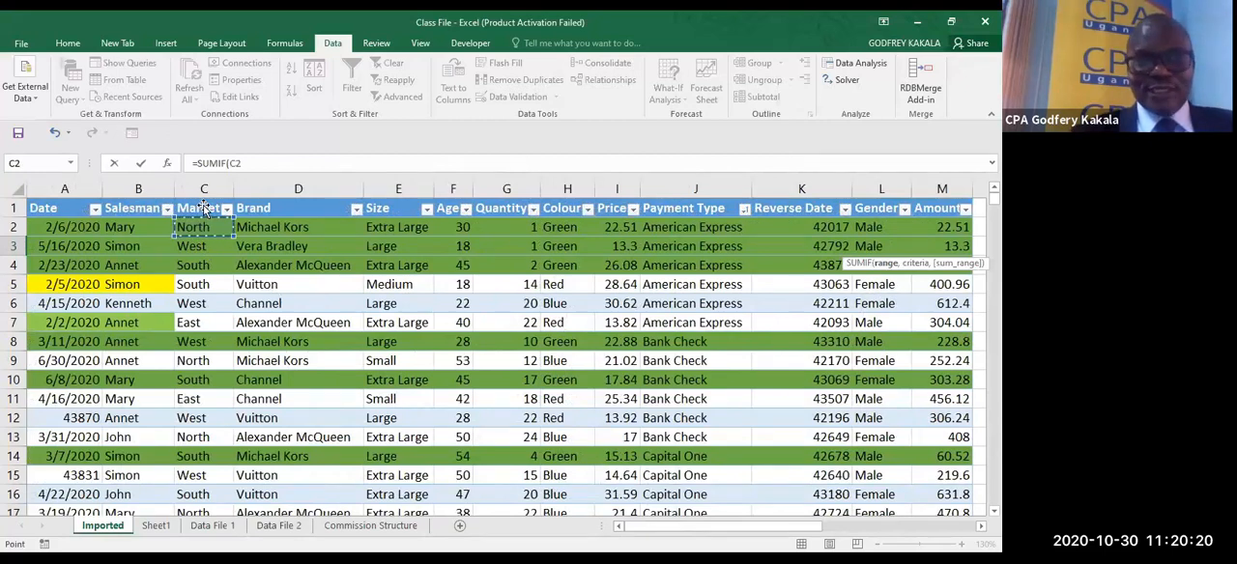
pyautogui.hotkey('ctrl', 'shift', 'Down')
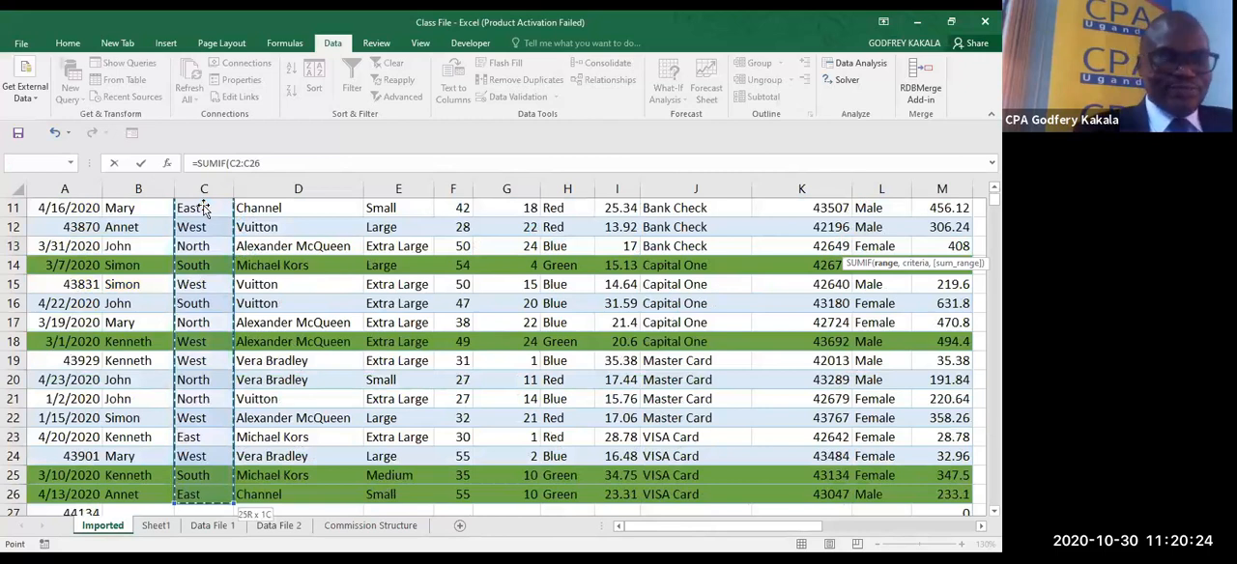
pyautogui.press('F4')
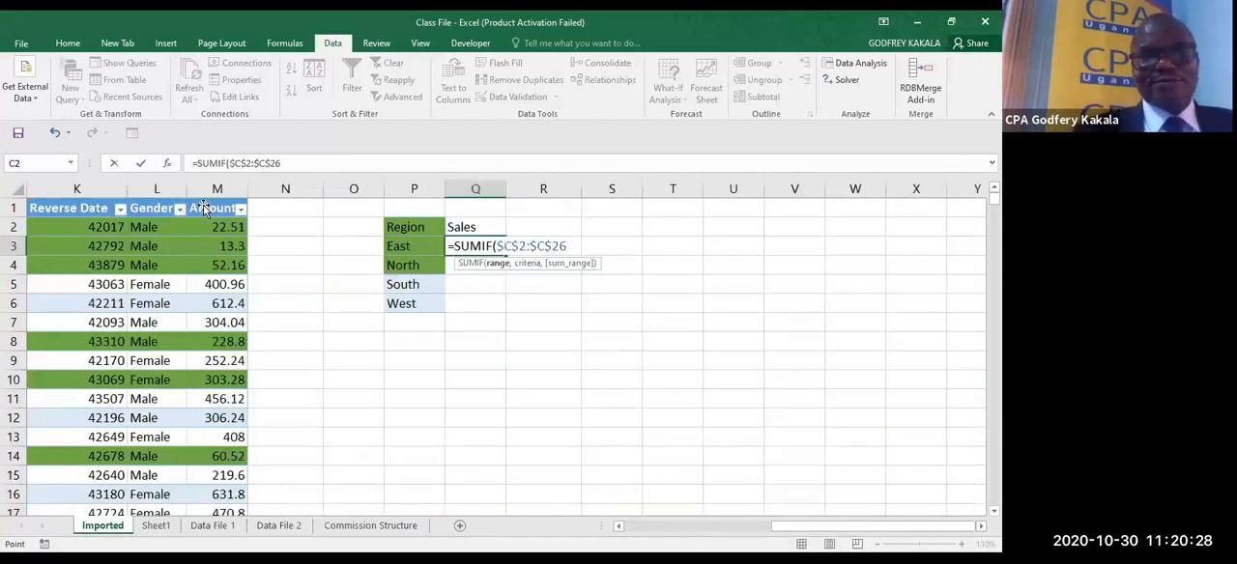
# - Add P3 as the SUMIF criterion and the Amount cells $M$2:$M$27 as the absolute sum range
pyautogui.write(',')
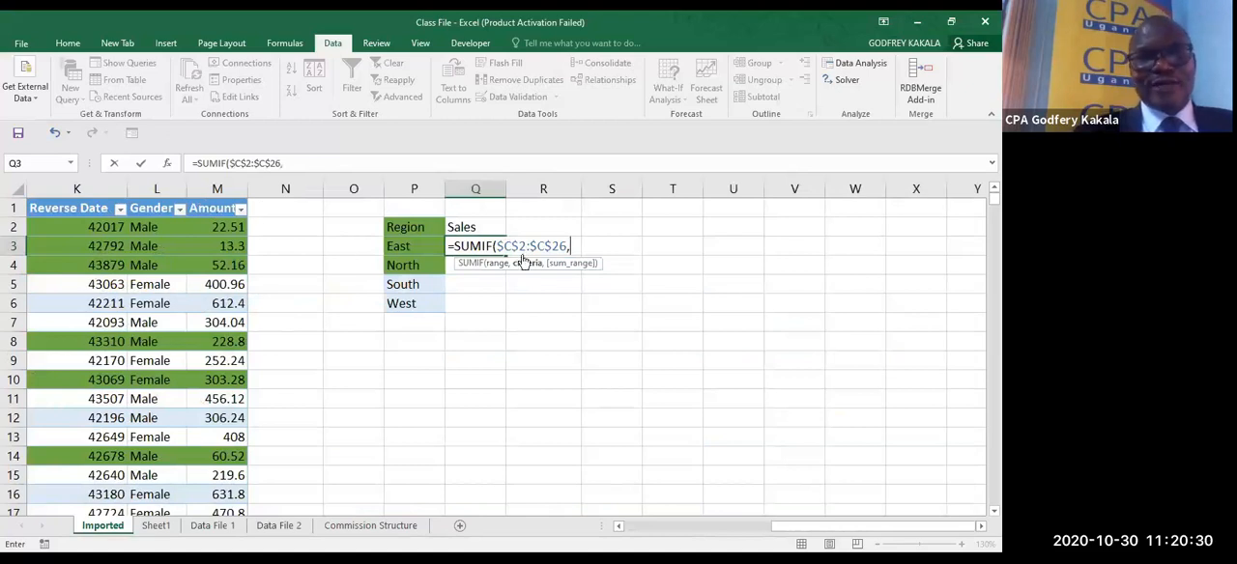
pyautogui.click(413, 245)
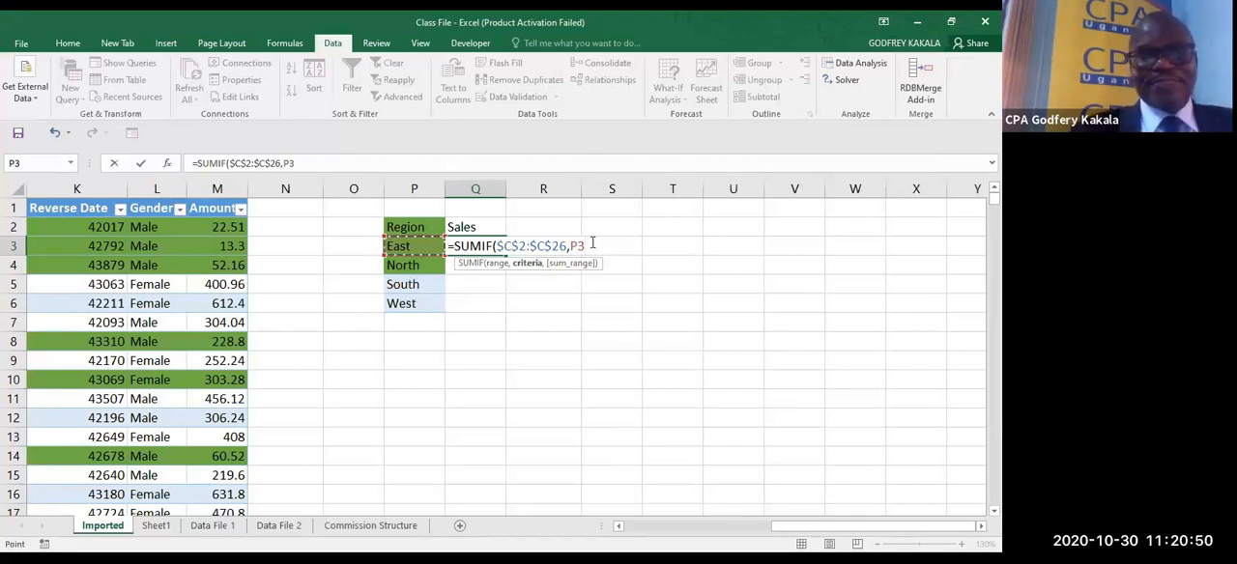
pyautogui.write(',')
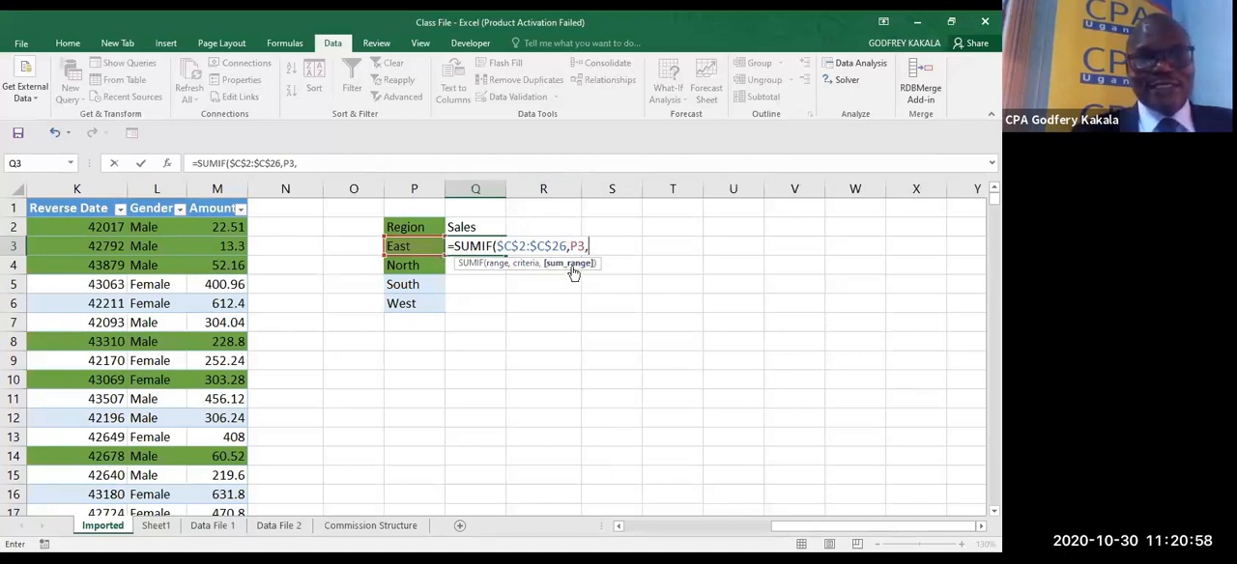
pyautogui.click(220, 228)
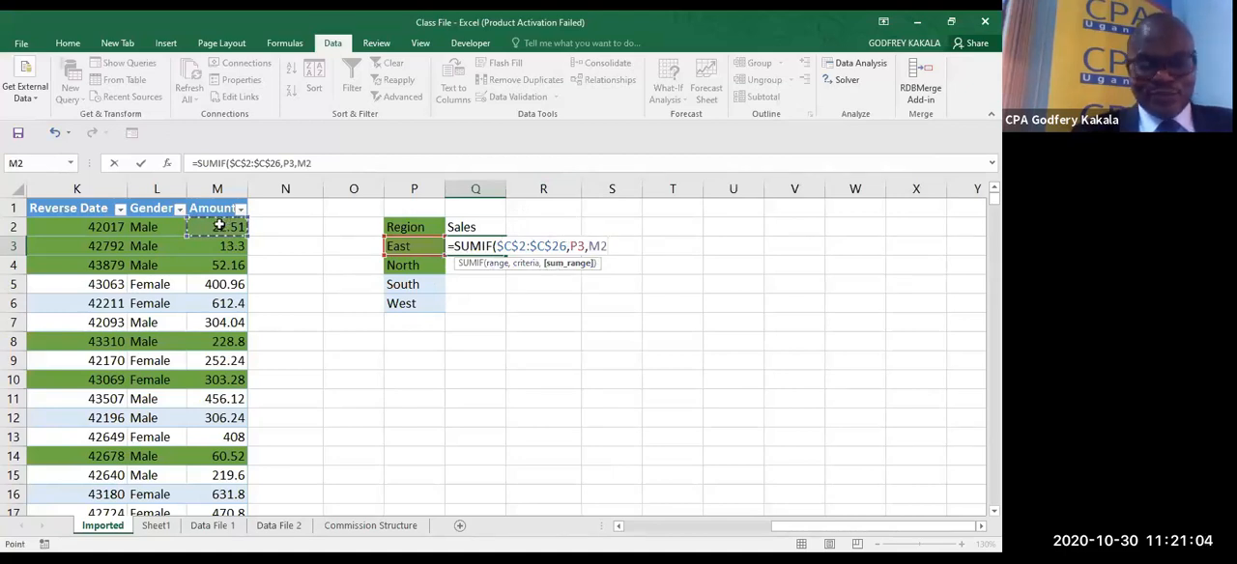
pyautogui.hotkey('ctrl', 'shift', 'Down')
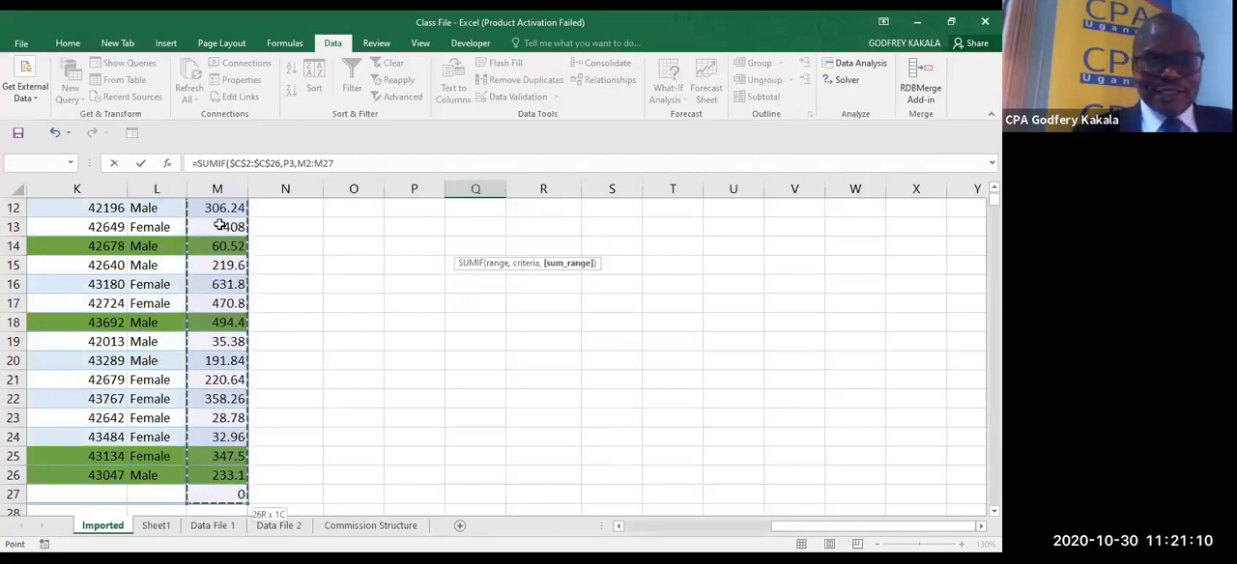
pyautogui.press('F4')
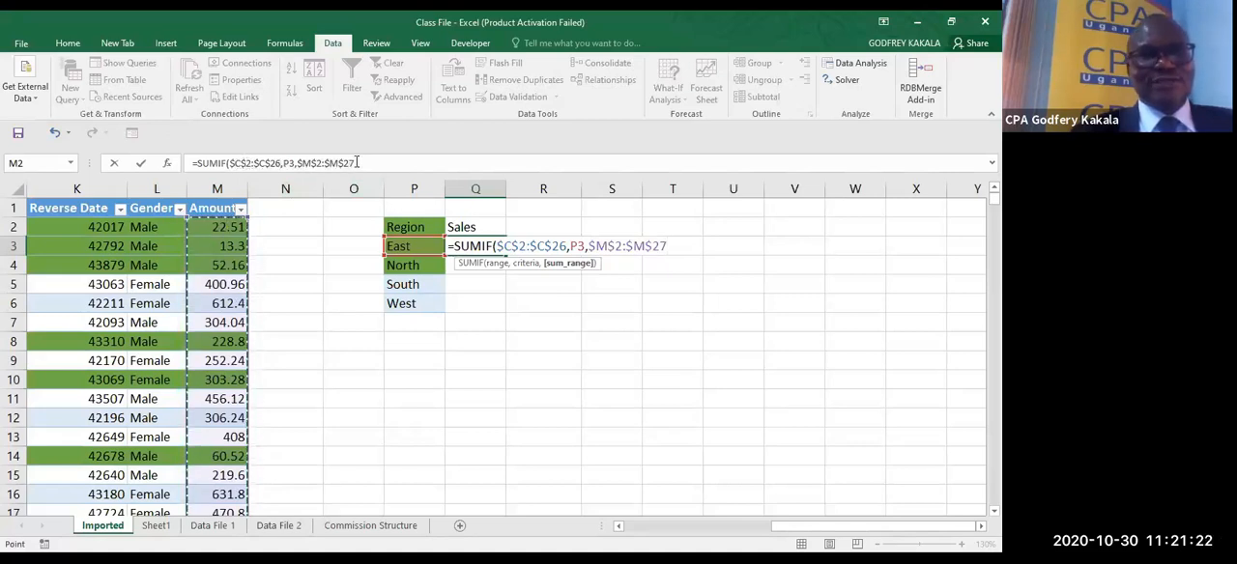
# - Correct the sum range to $M$2:$M$26, complete the SUMIF formula in Q3 and fill it down to Q6
pyautogui.click(357, 162)
pyautogui.press('BackSpace')
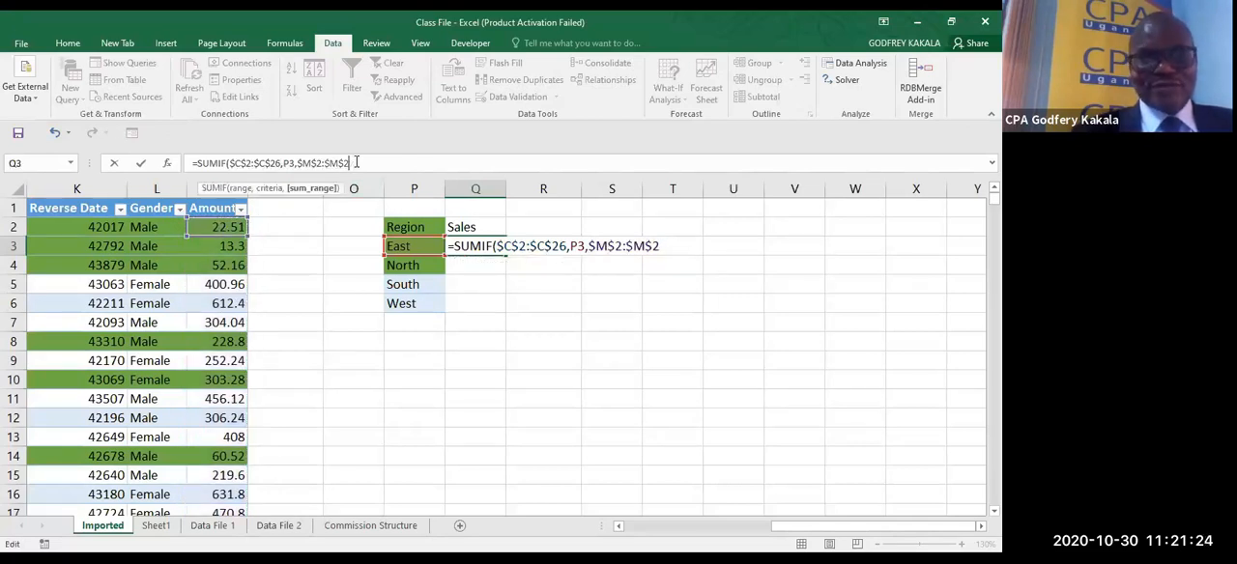
pyautogui.write('6')
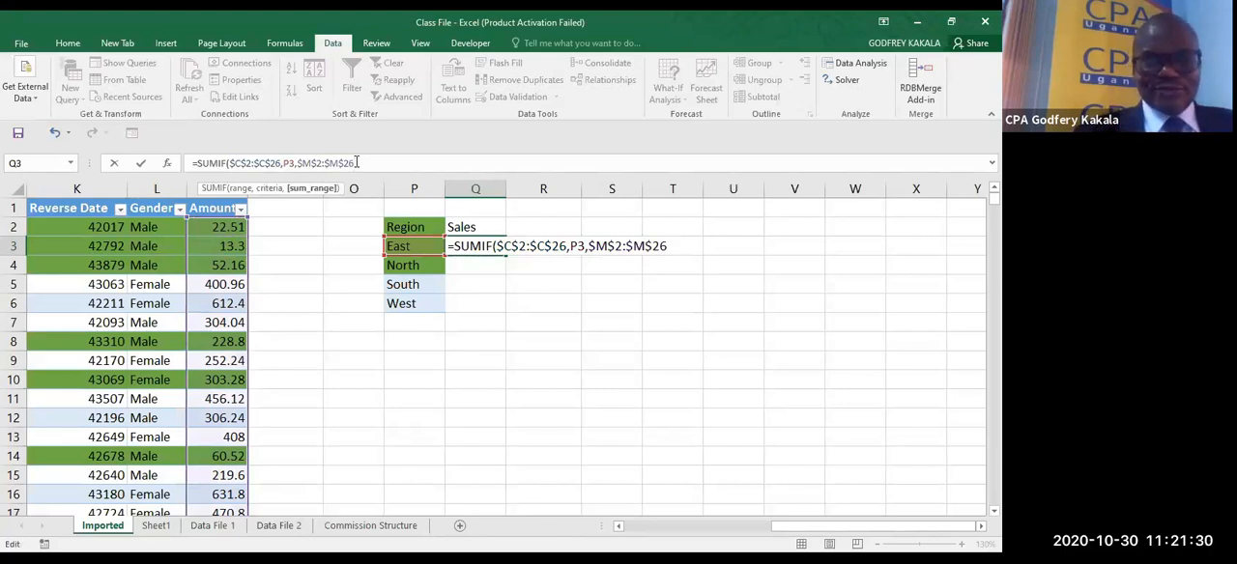
pyautogui.write(')')
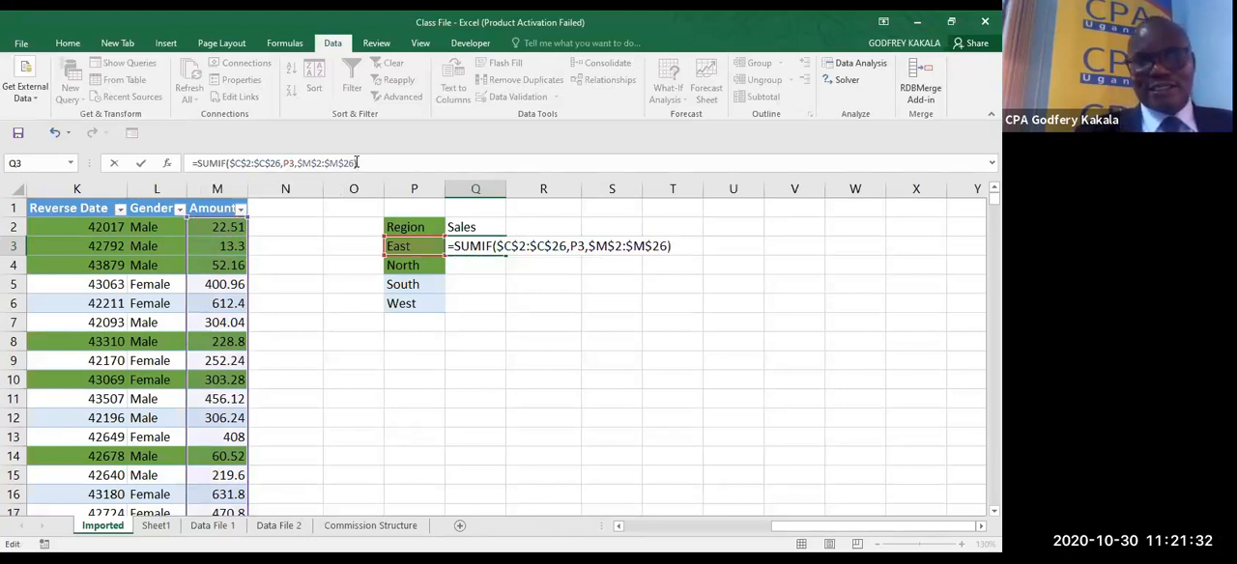
pyautogui.hotkey('ctrl', 'Return')
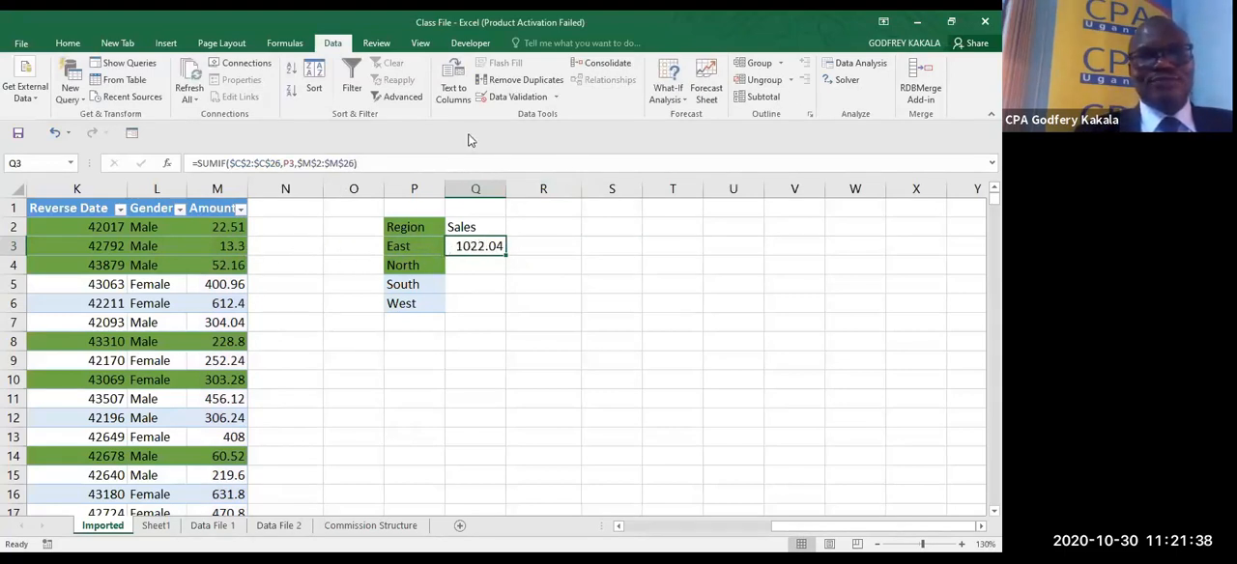
pyautogui.doubleClick(505, 253)
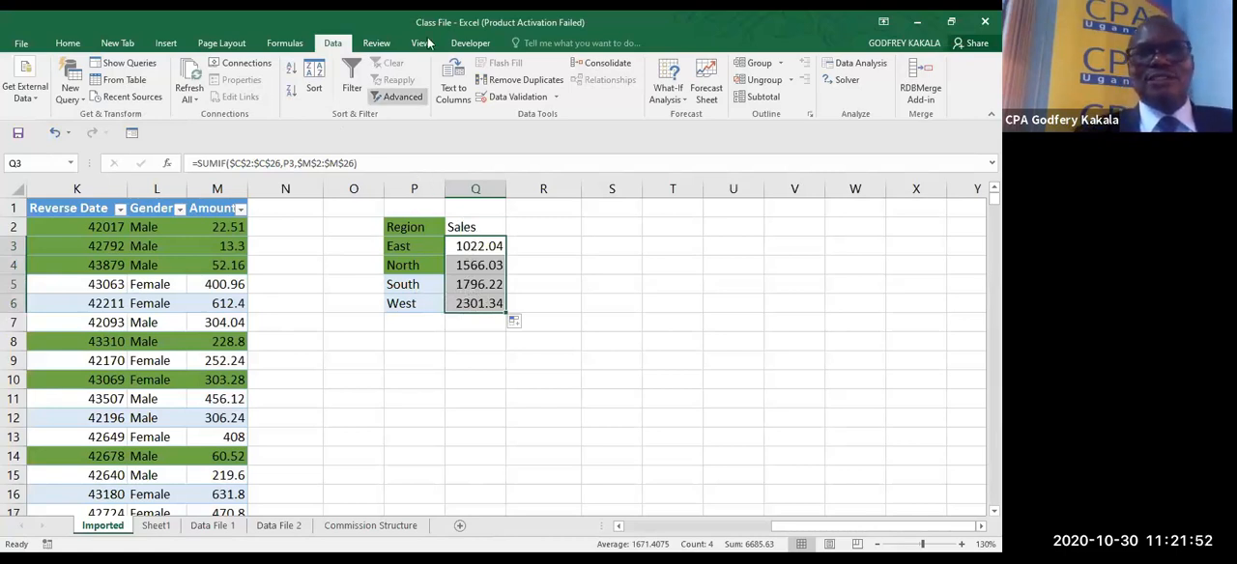
# - Copy Male and Female from L4:L5 and paste them transposed as values only into R2:S2 beside the Sales heading
pyautogui.click(591, 261)
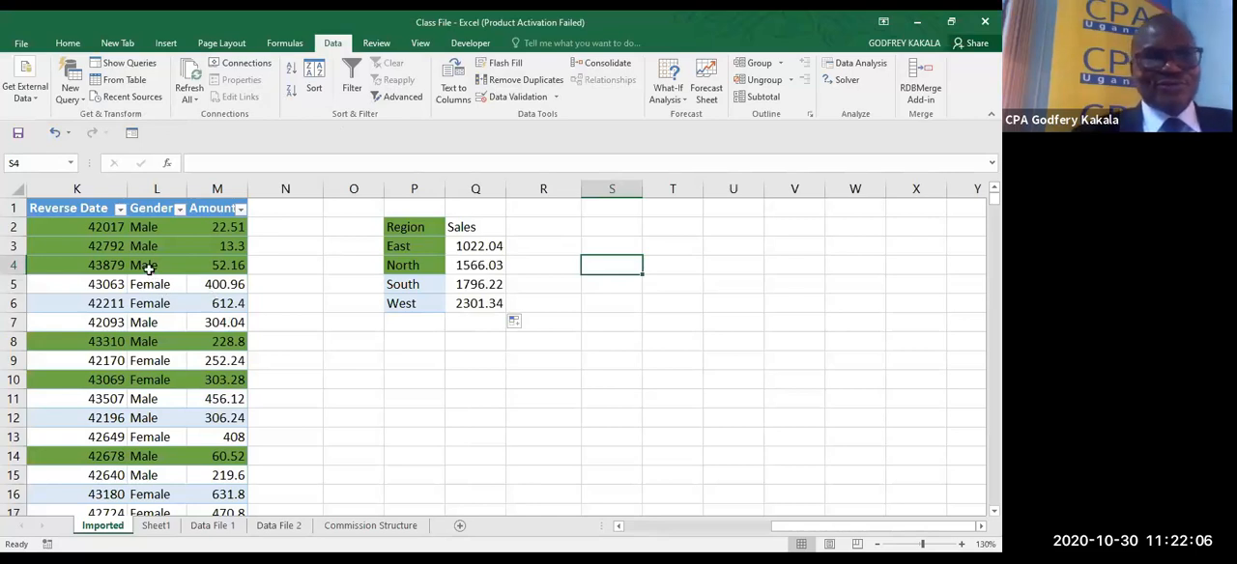
pyautogui.moveTo(148, 269); pyautogui.dragTo(146, 284)
pyautogui.hotkey('ctrl', 'c')
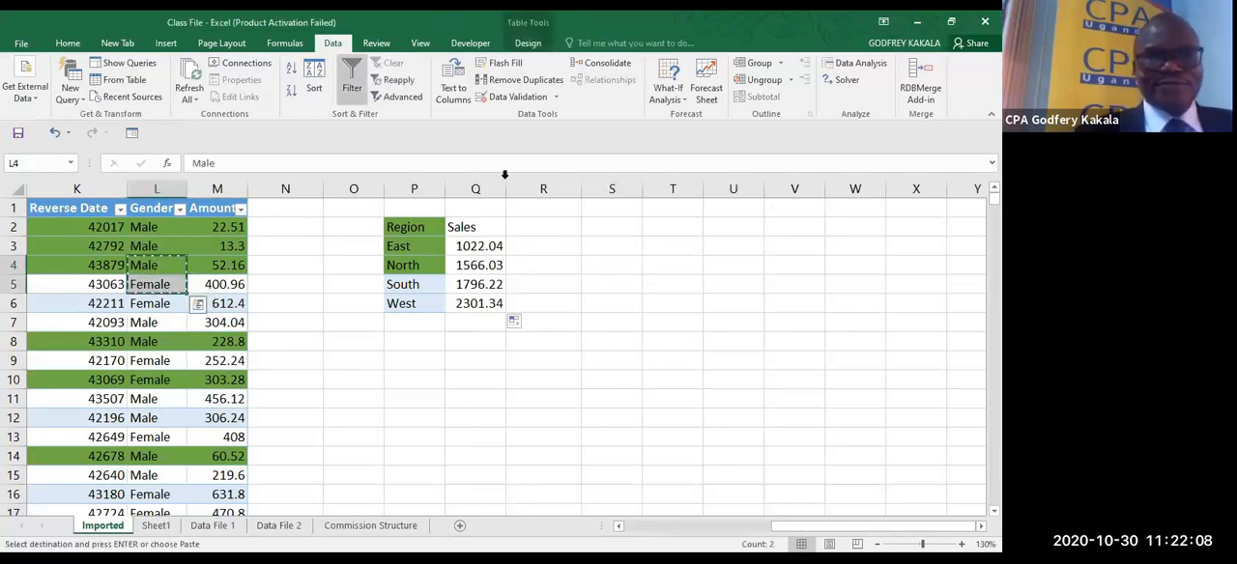
pyautogui.click(525, 229)
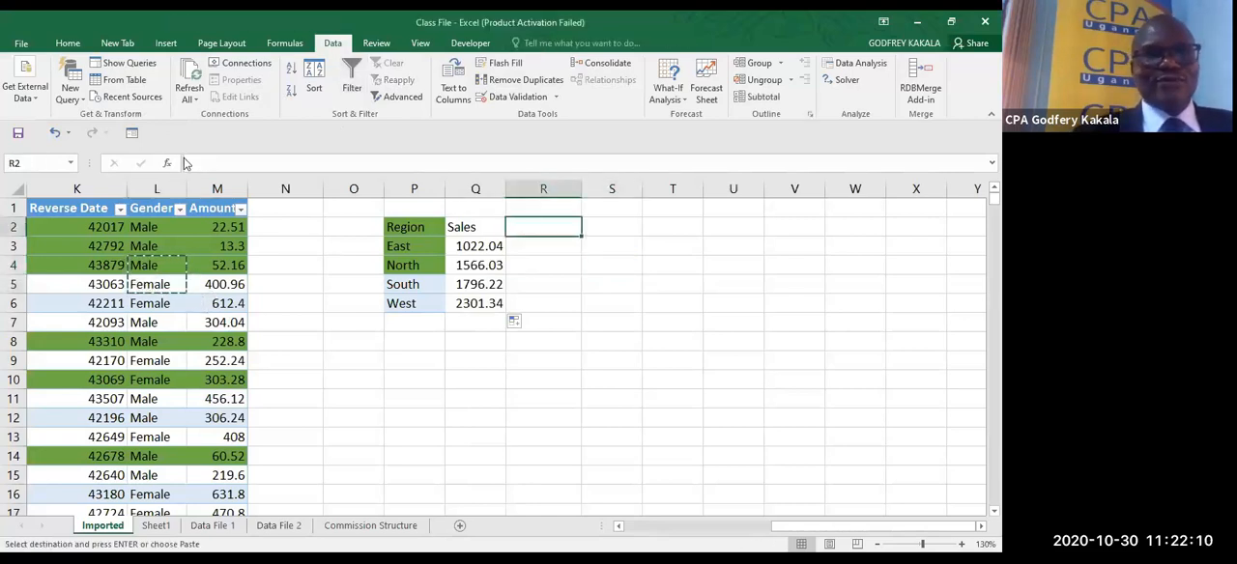
pyautogui.click(68, 44)
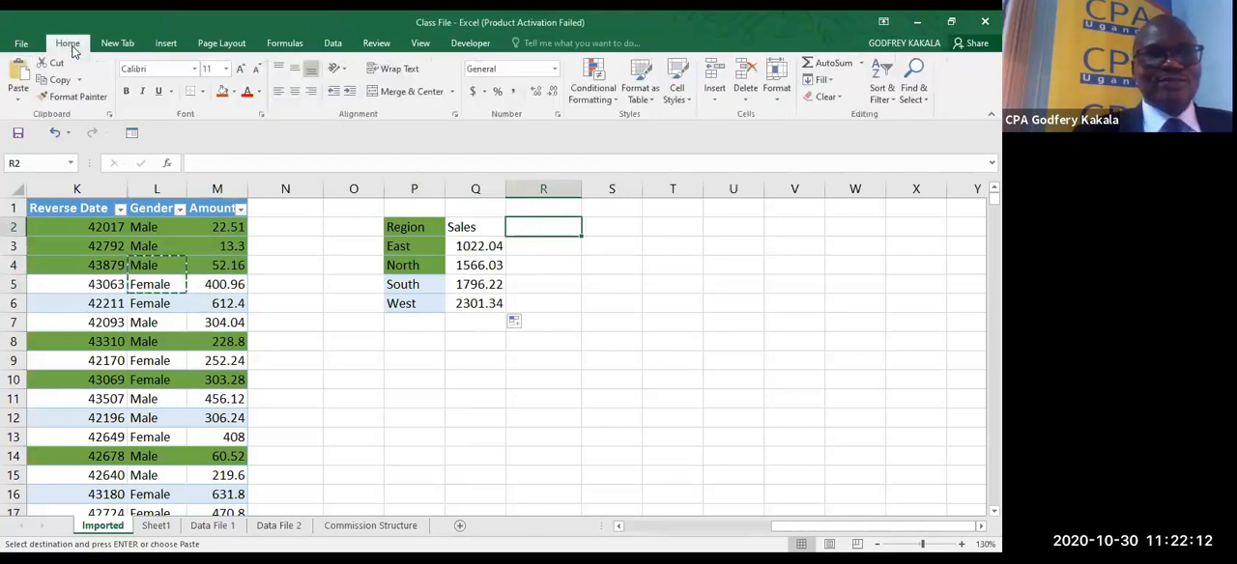
pyautogui.click(20, 101)
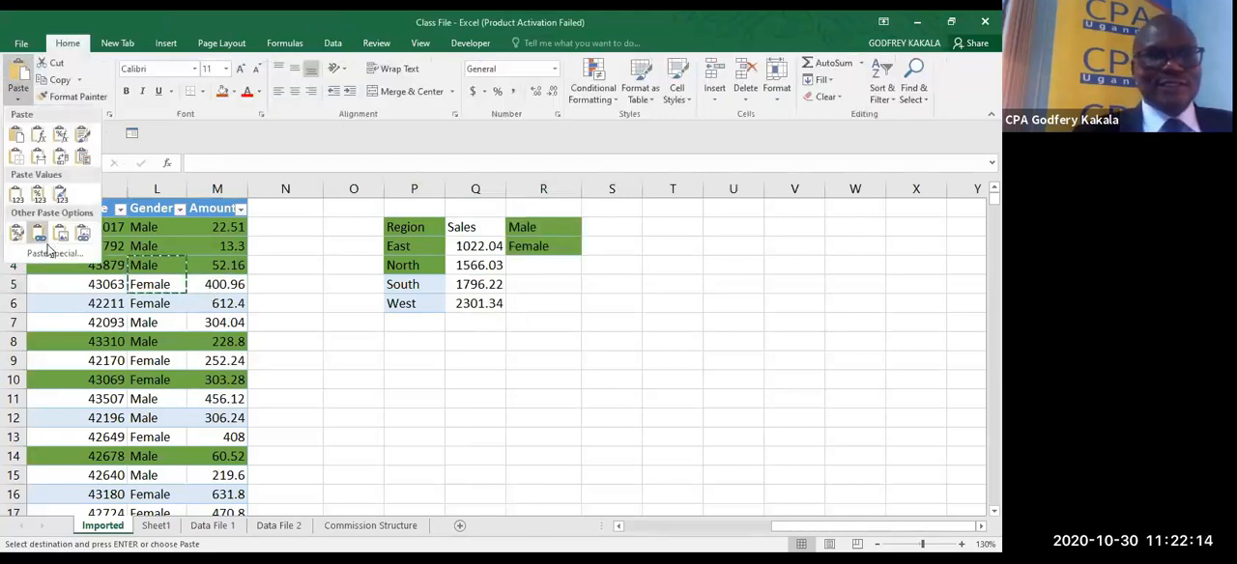
pyautogui.click(50, 253)
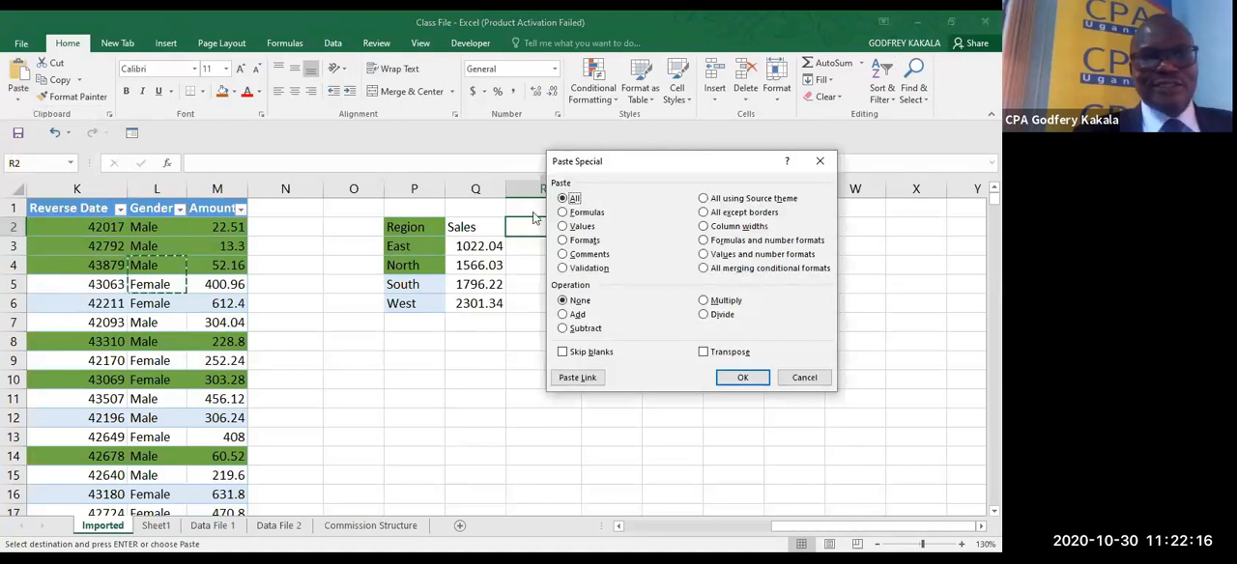
pyautogui.click(564, 226)
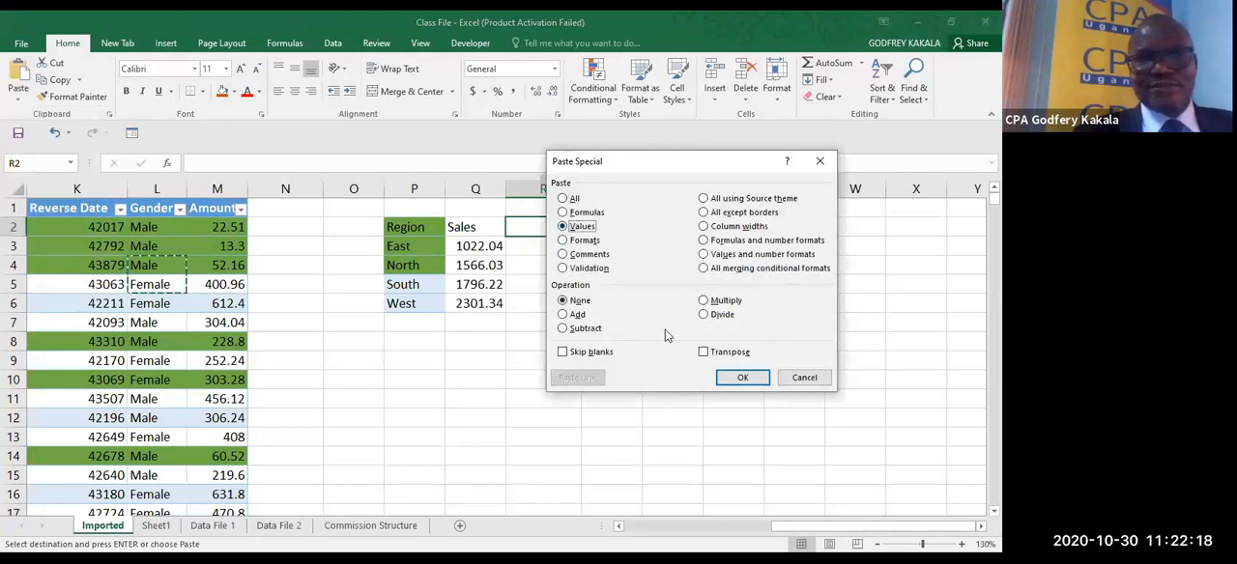
pyautogui.click(742, 377)
pyautogui.click(599, 319)
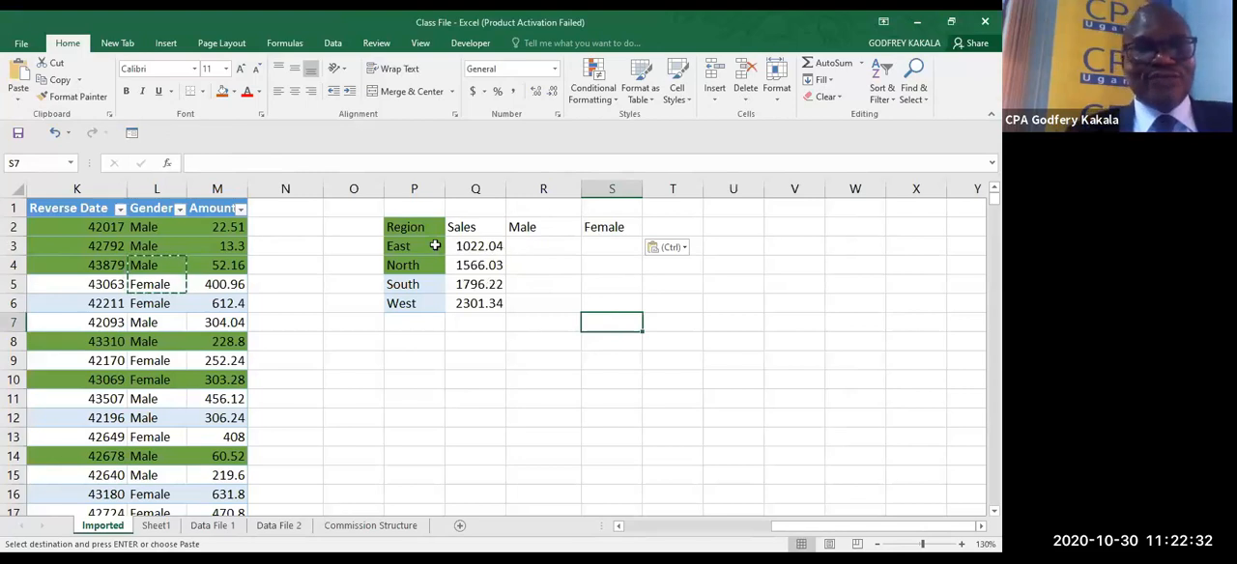
# - Start a SUMIFS formula in R3 under Male, with the Amount cells $M$2:$M$26 as the absolute sum range
pyautogui.click(484, 246)
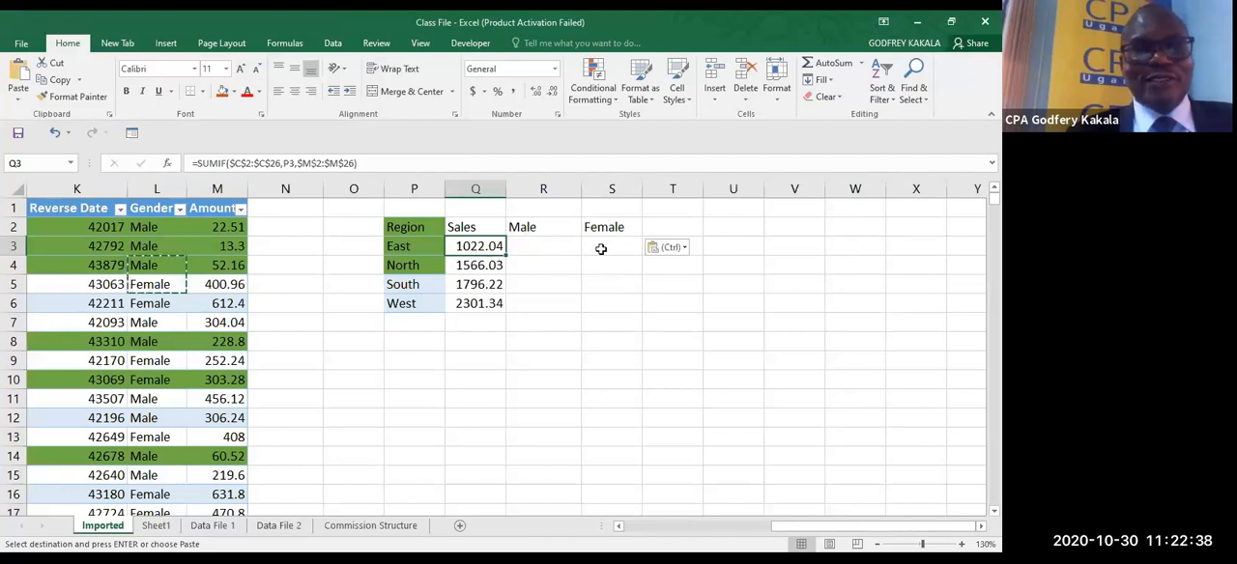
pyautogui.click(531, 242)
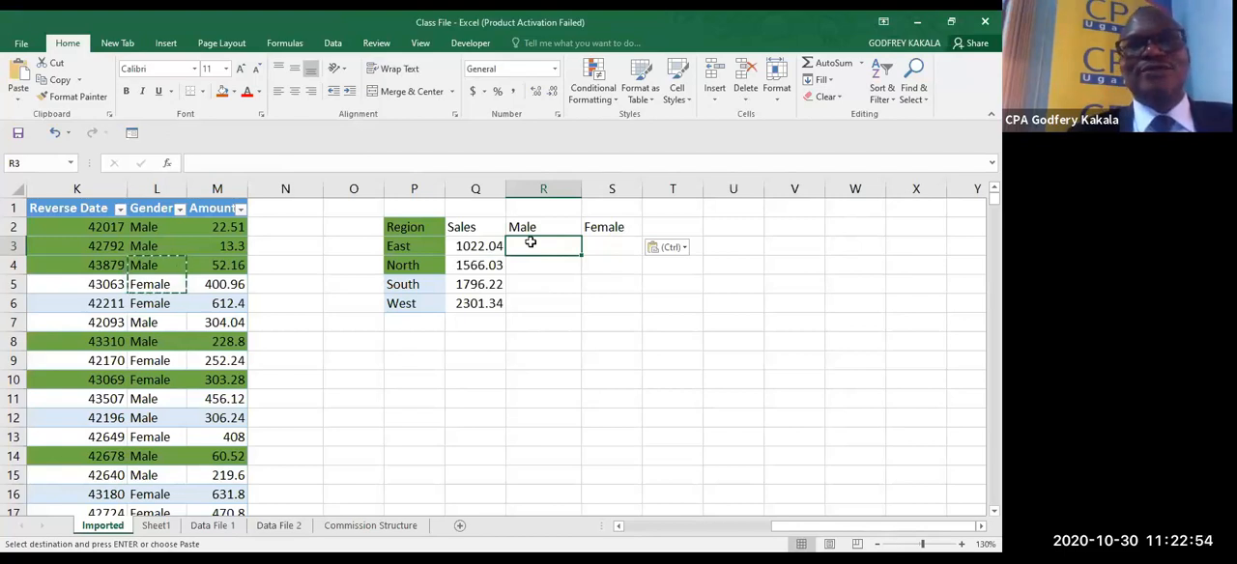
pyautogui.click(464, 86)
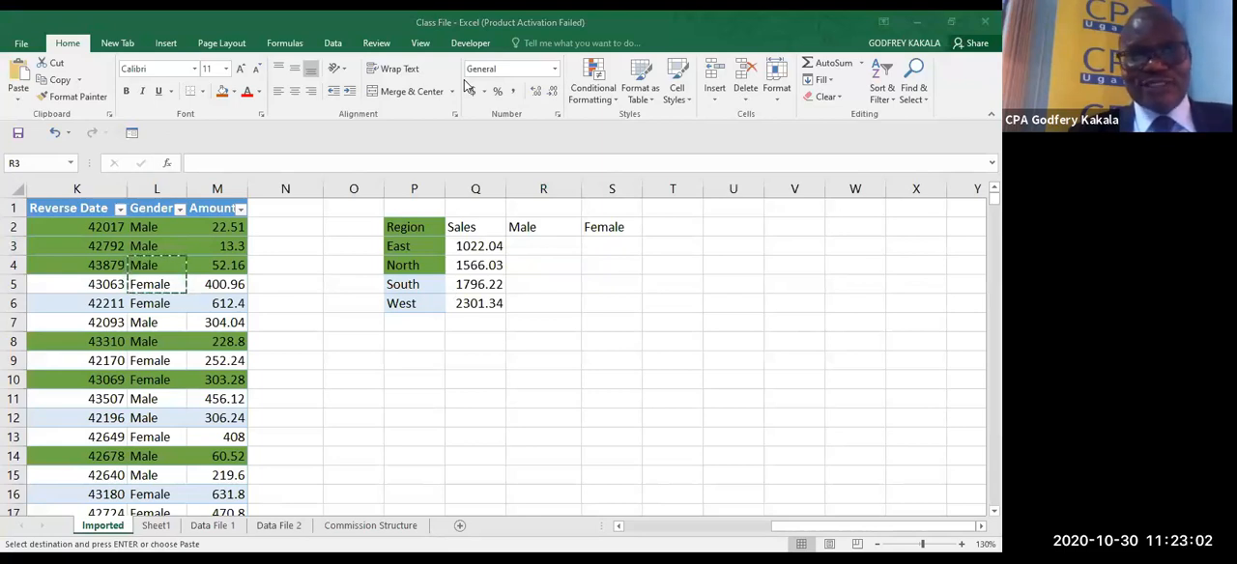
pyautogui.click(773, 301)
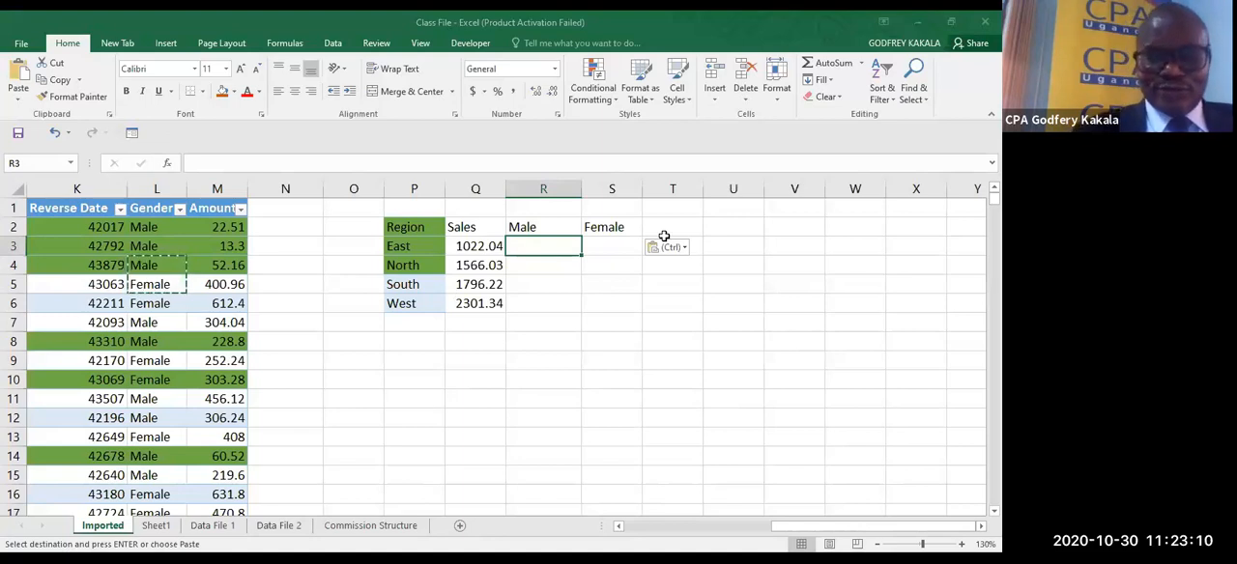
pyautogui.write('=')
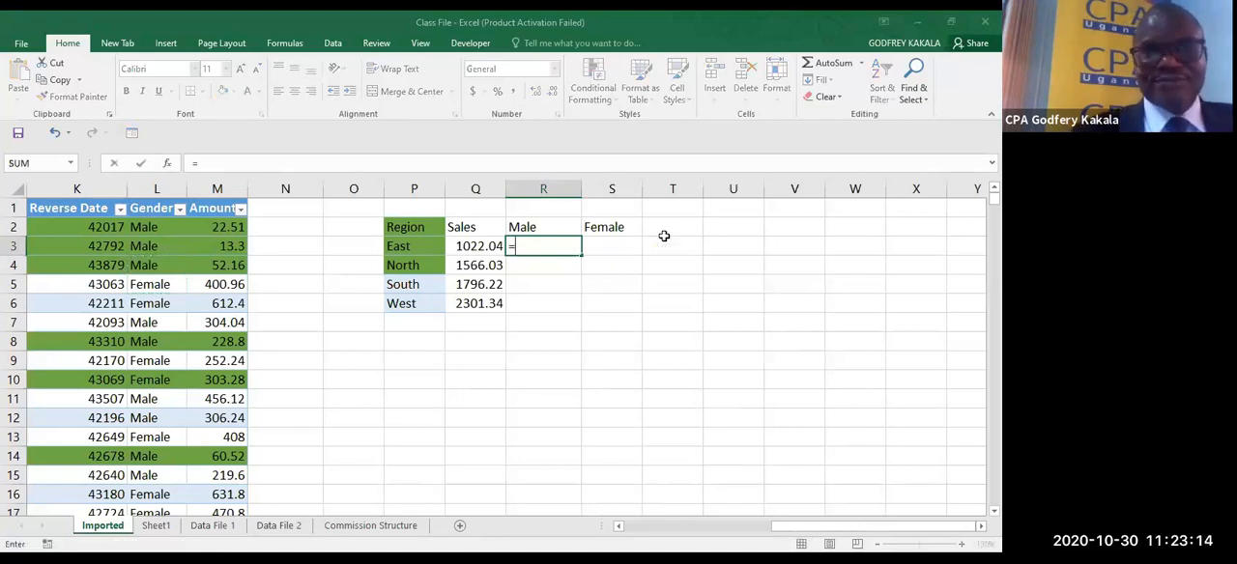
pyautogui.write('sumifs')
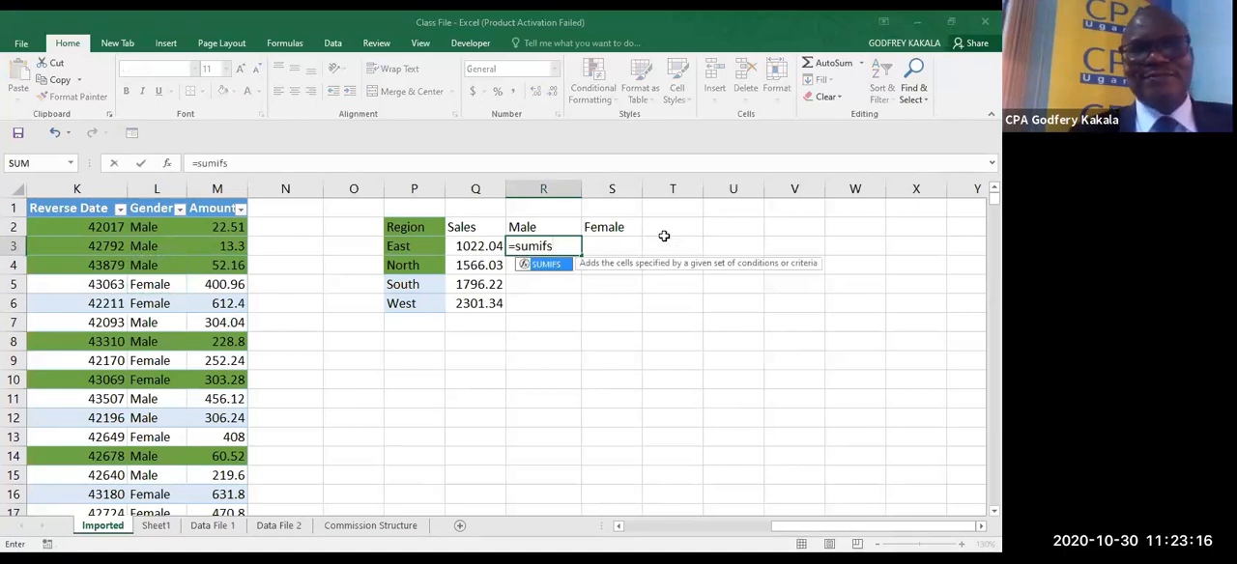
pyautogui.press('Tab')
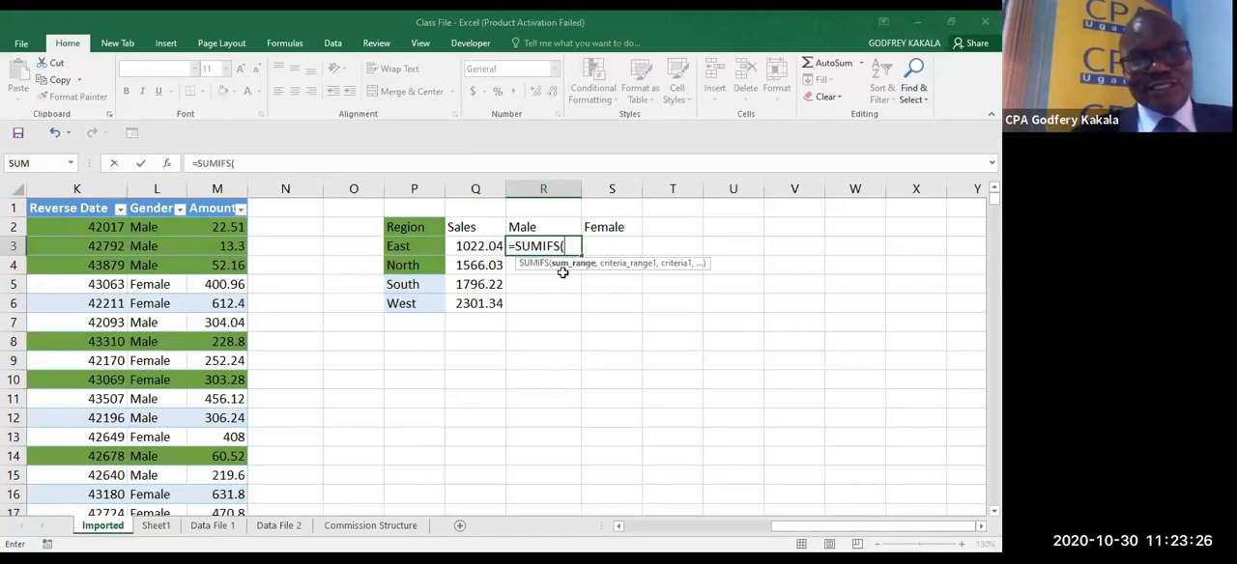
pyautogui.click(224, 223)
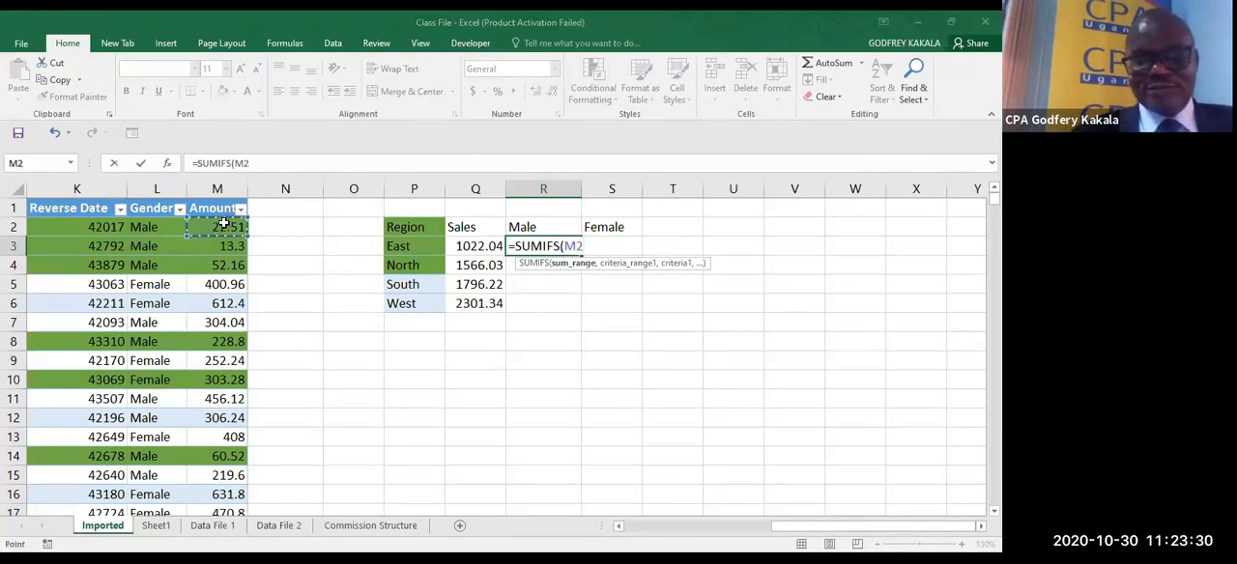
pyautogui.hotkey('ctrl', 'shift', 'Down')
pyautogui.hotkey('shift', 'Up')
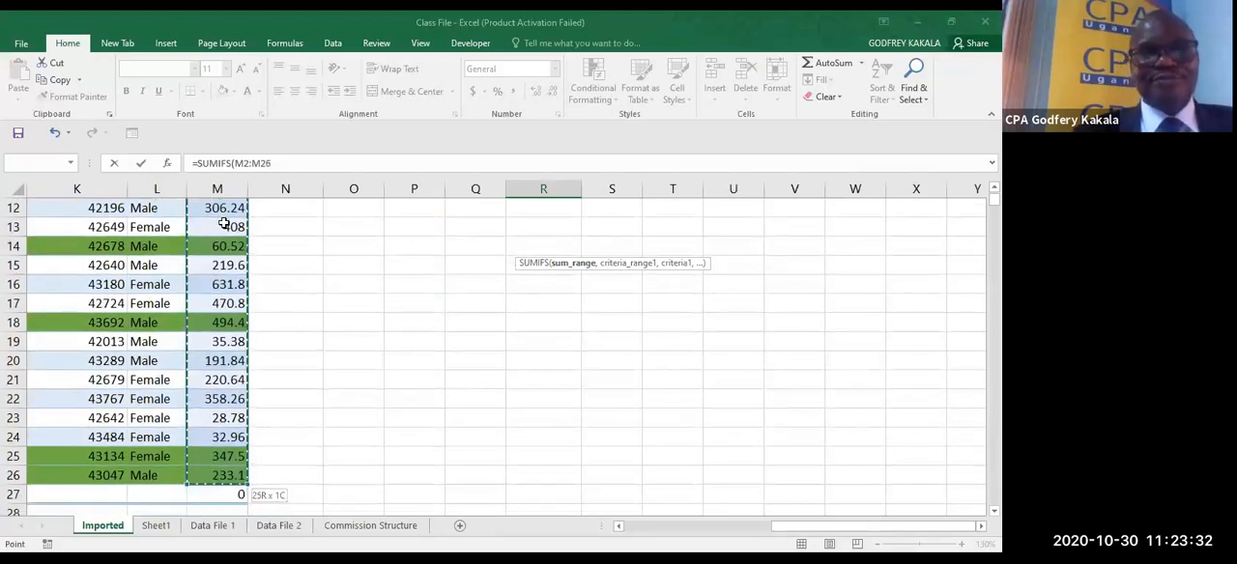
pyautogui.press('F4')
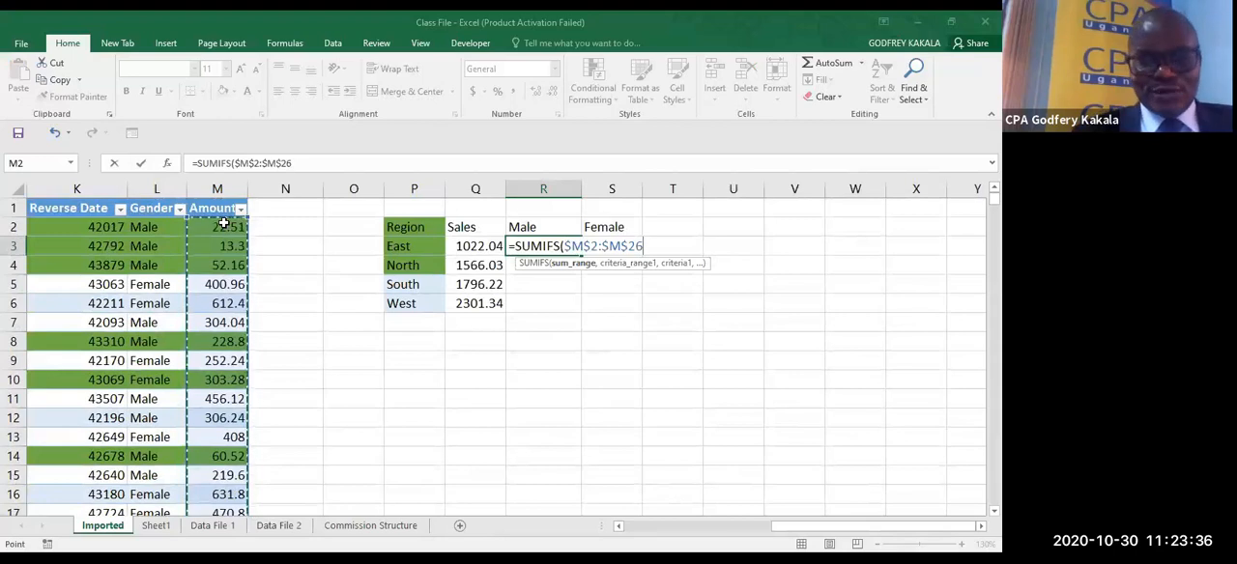
pyautogui.write(',')
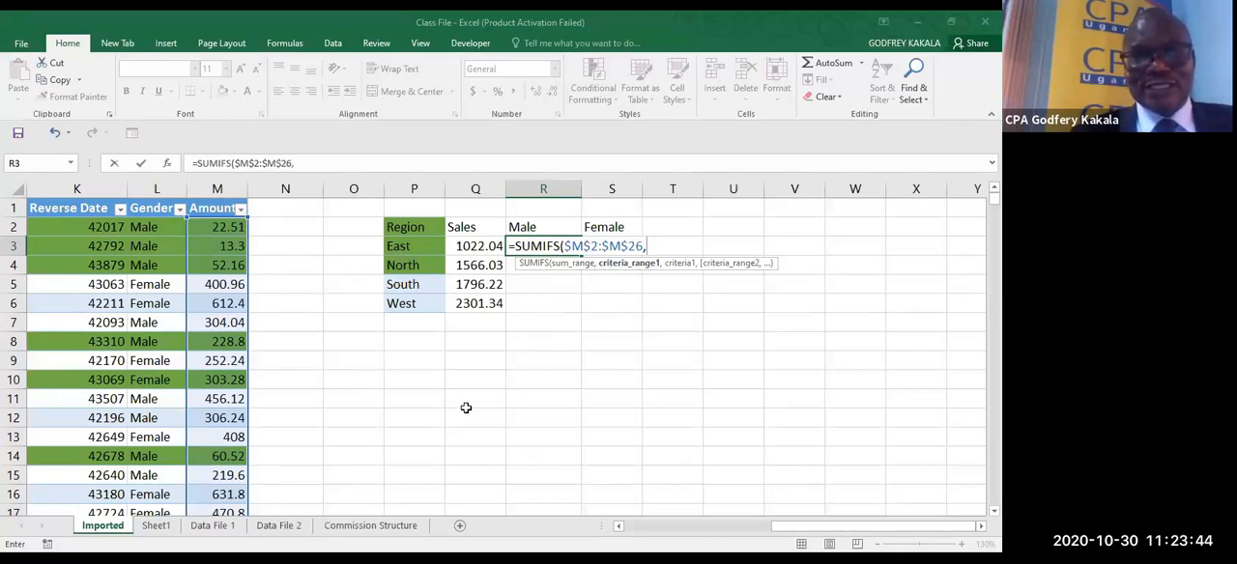
# - Add the Market cells $C$2:$C$26 as the first SUMIFS criteria range, with the column-locked region cell $P3 as its criterion
pyautogui.click(618, 526)
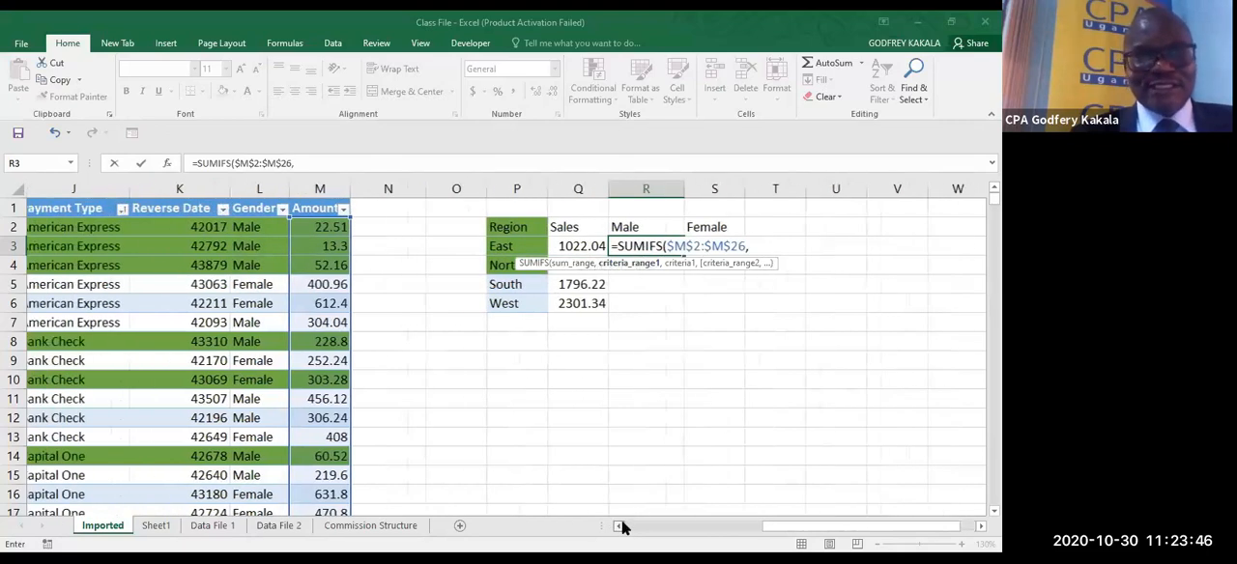
pyautogui.click(619, 527)
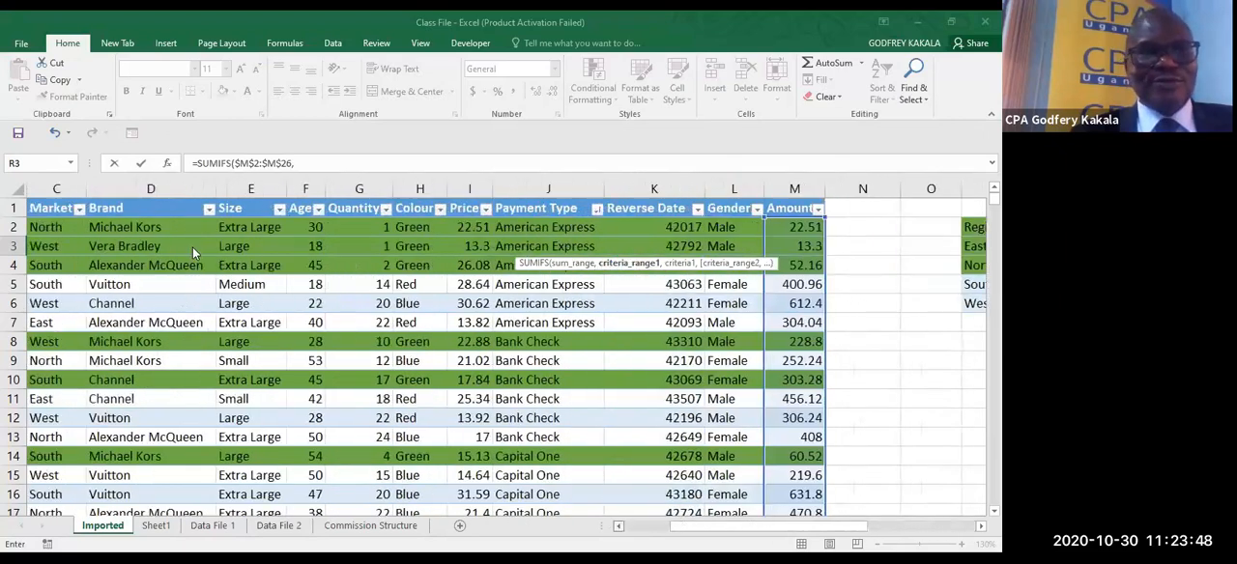
pyautogui.click(190, 232)
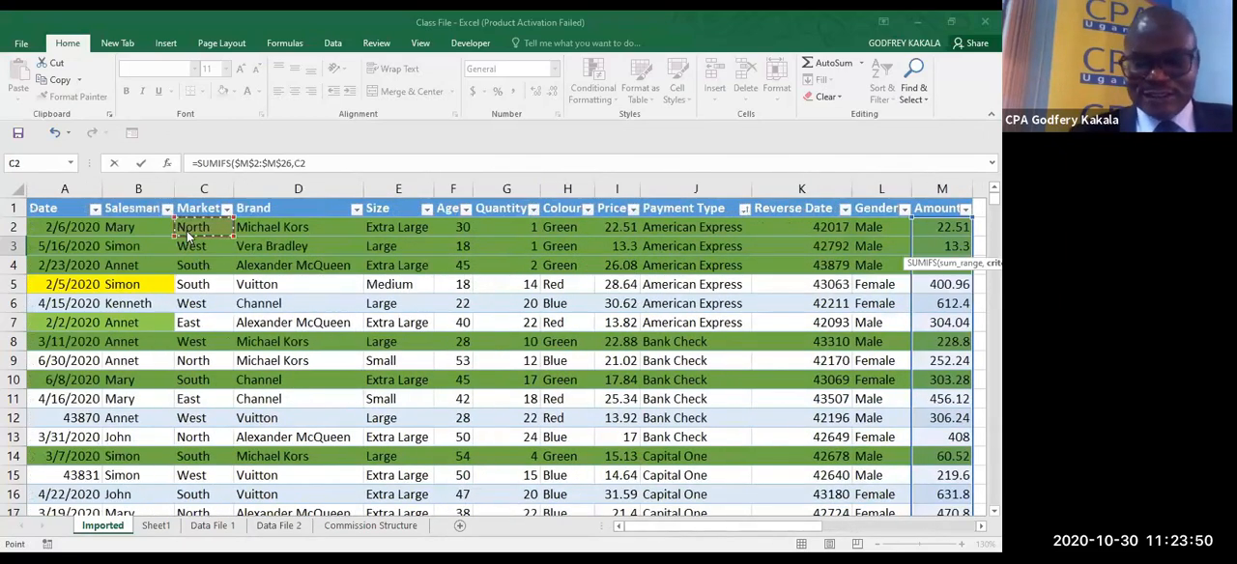
pyautogui.hotkey('ctrl', 'shift', 'Down')
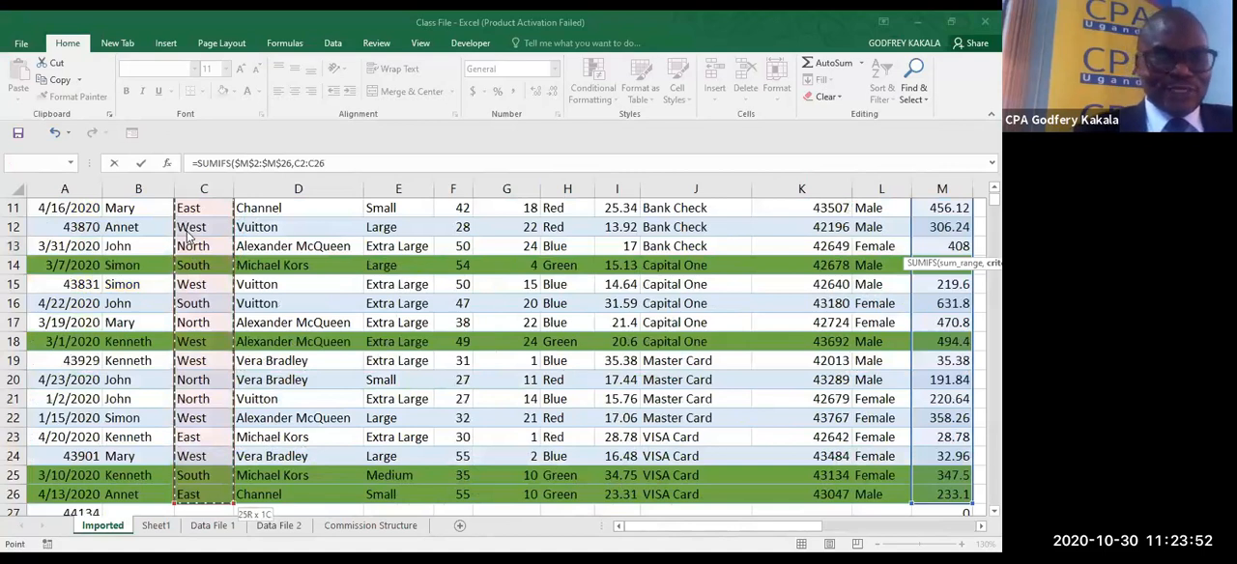
pyautogui.press('F4')
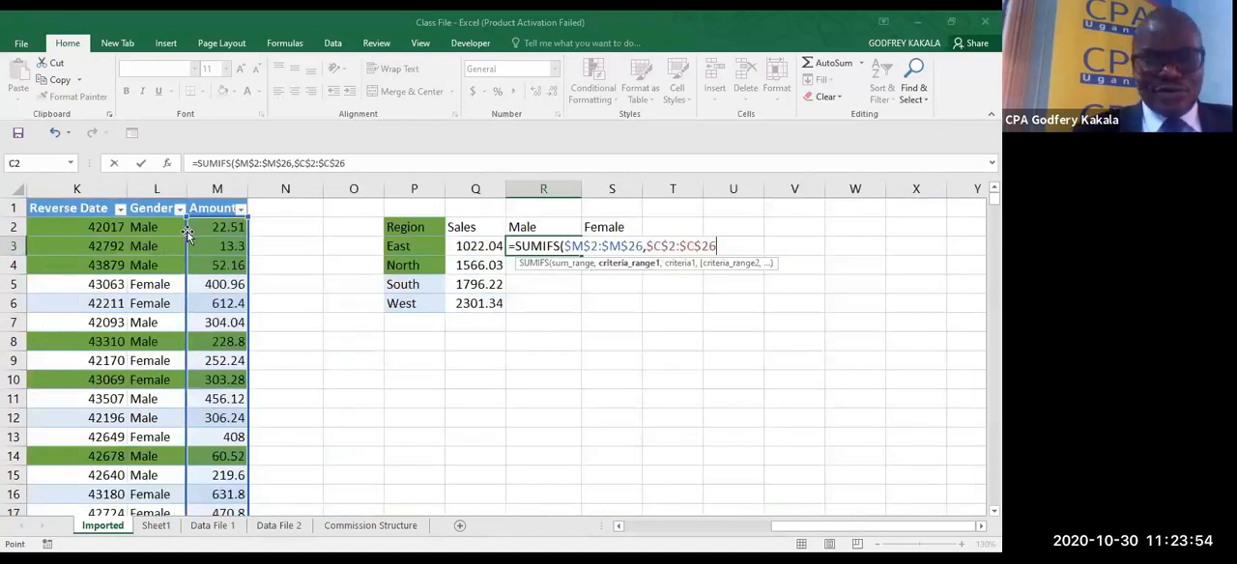
pyautogui.write(',')
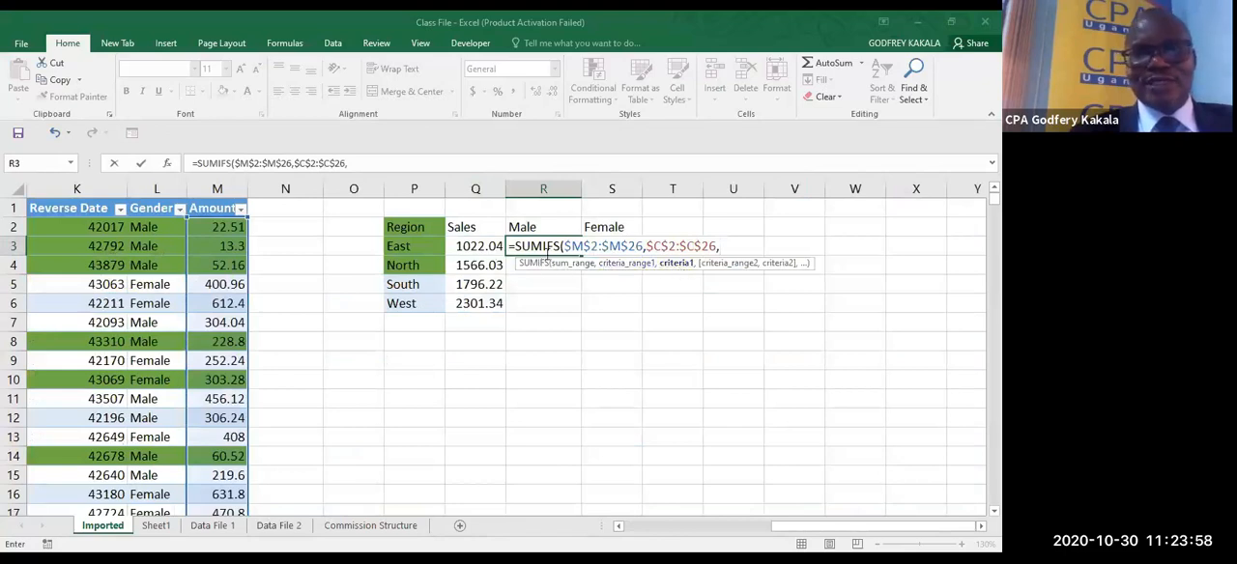
pyautogui.click(415, 246)
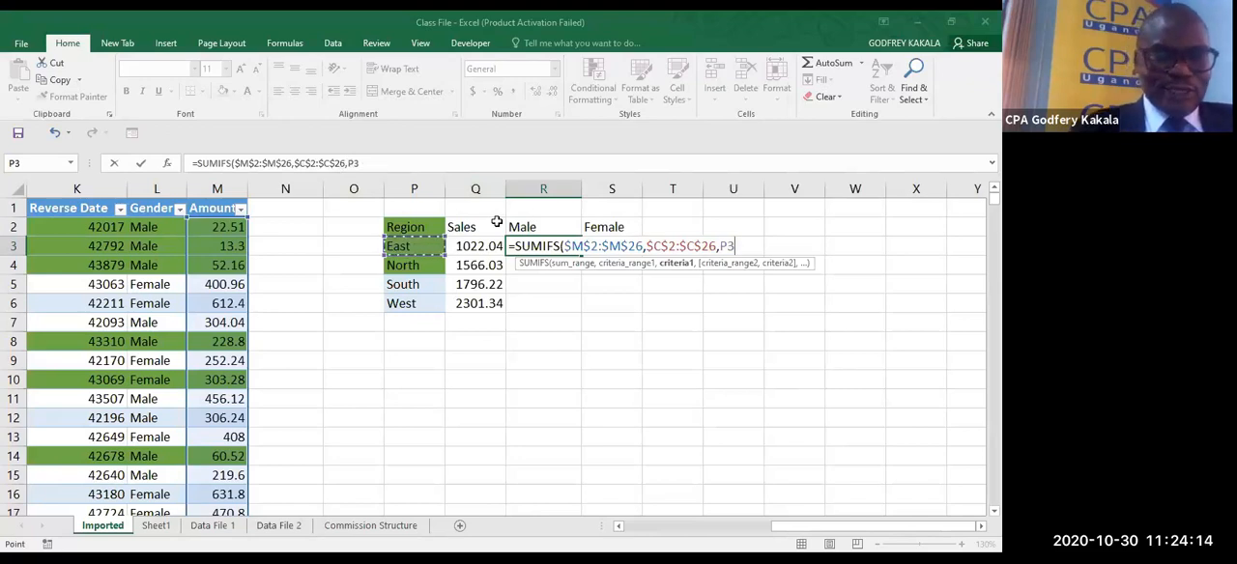
pyautogui.press('F4')
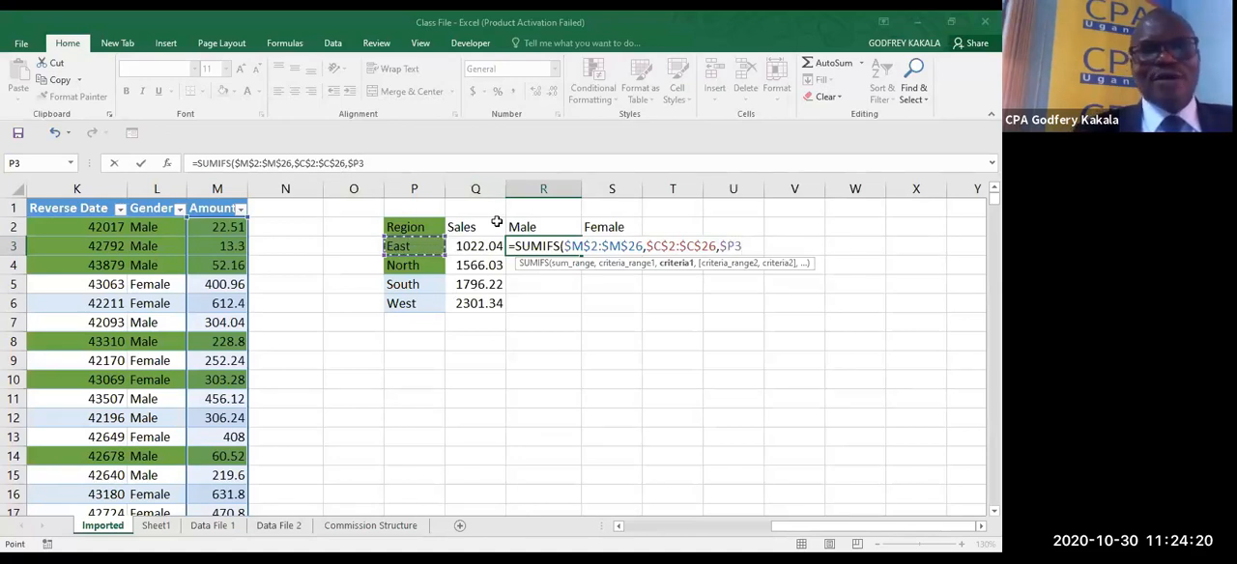
pyautogui.write(',')
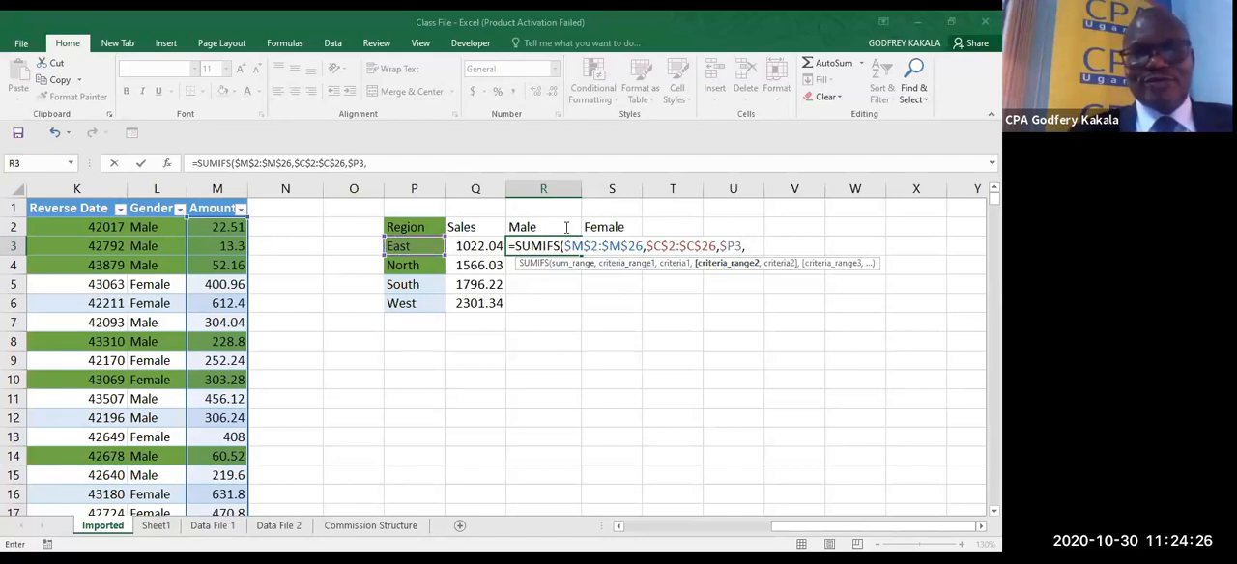
# - Add the Gender cells $L$2:$L$26 as the second criteria range with row-locked R$2 as its criterion, and close the SUMIFS bracket
pyautogui.click(144, 227)
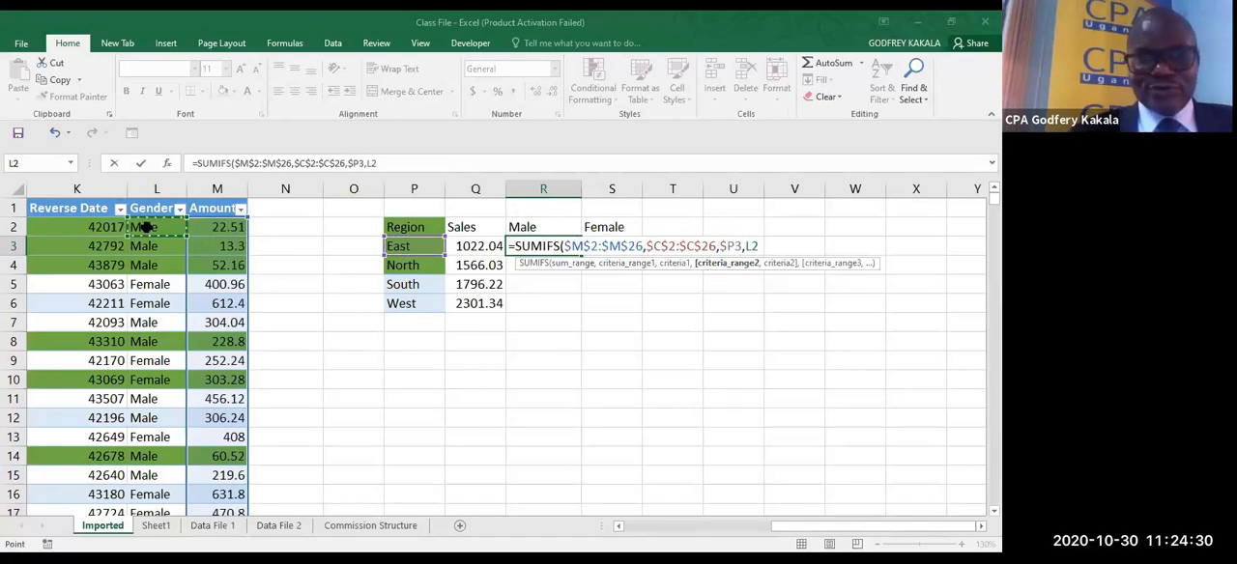
pyautogui.hotkey('ctrl', 'shift', 'Down')
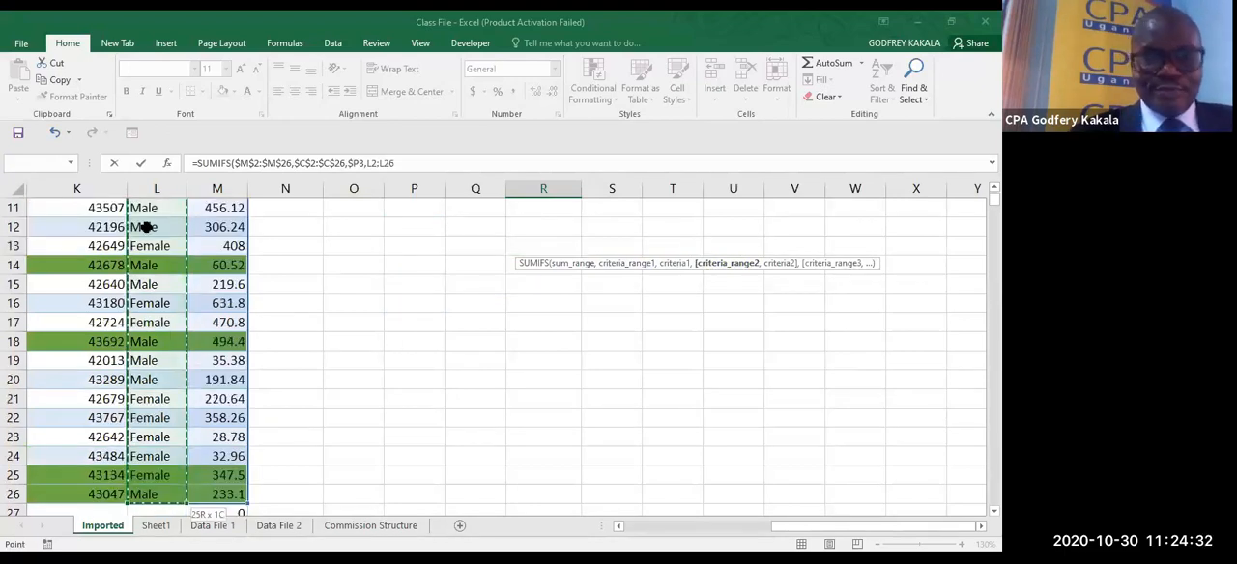
pyautogui.press('F4')
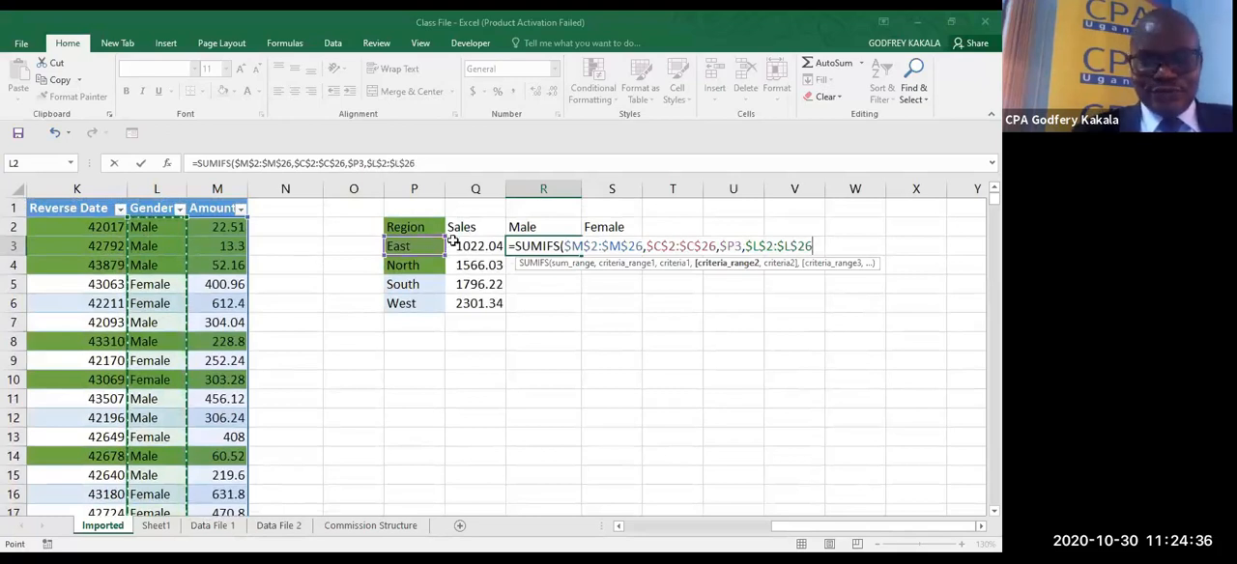
pyautogui.write(',')
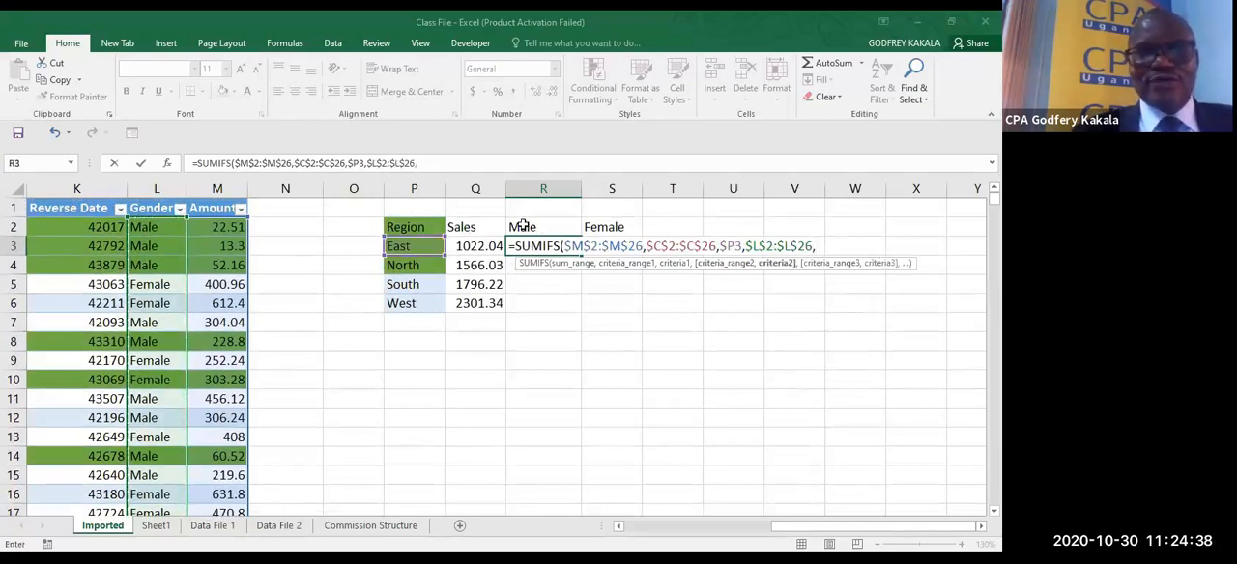
pyautogui.click(522, 226)
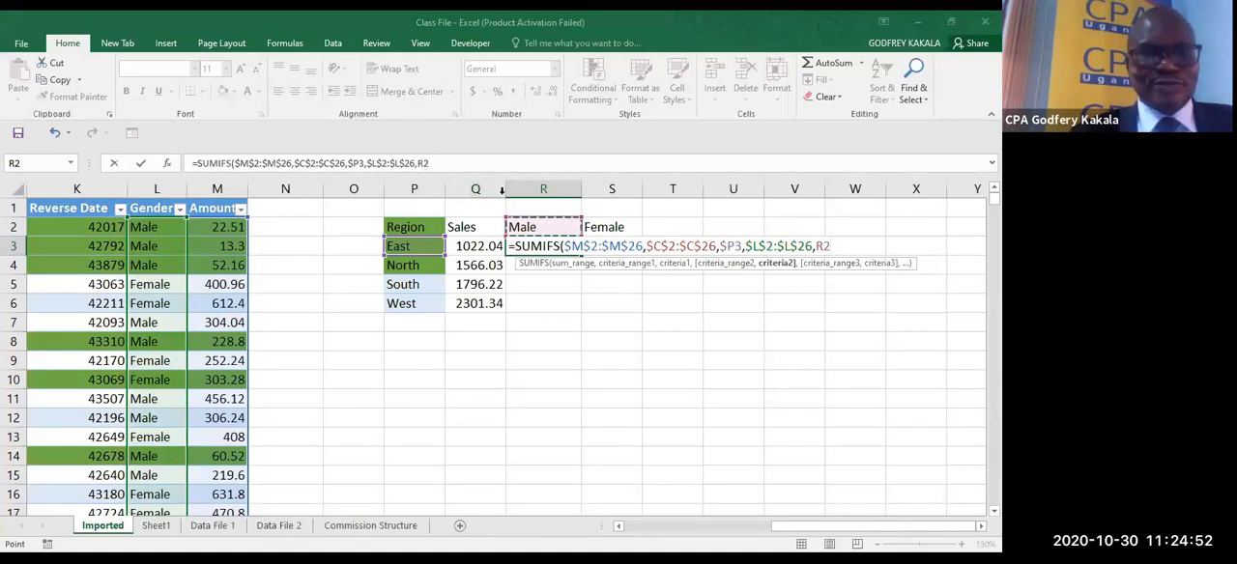
pyautogui.press('F4')
pyautogui.press('F4')
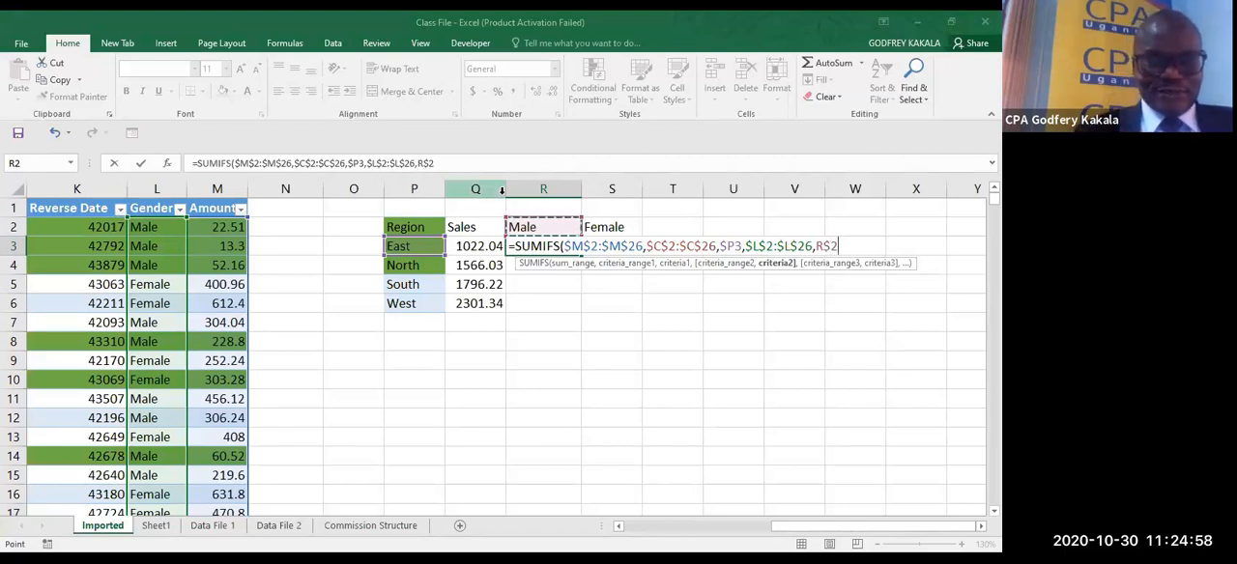
pyautogui.write(')')
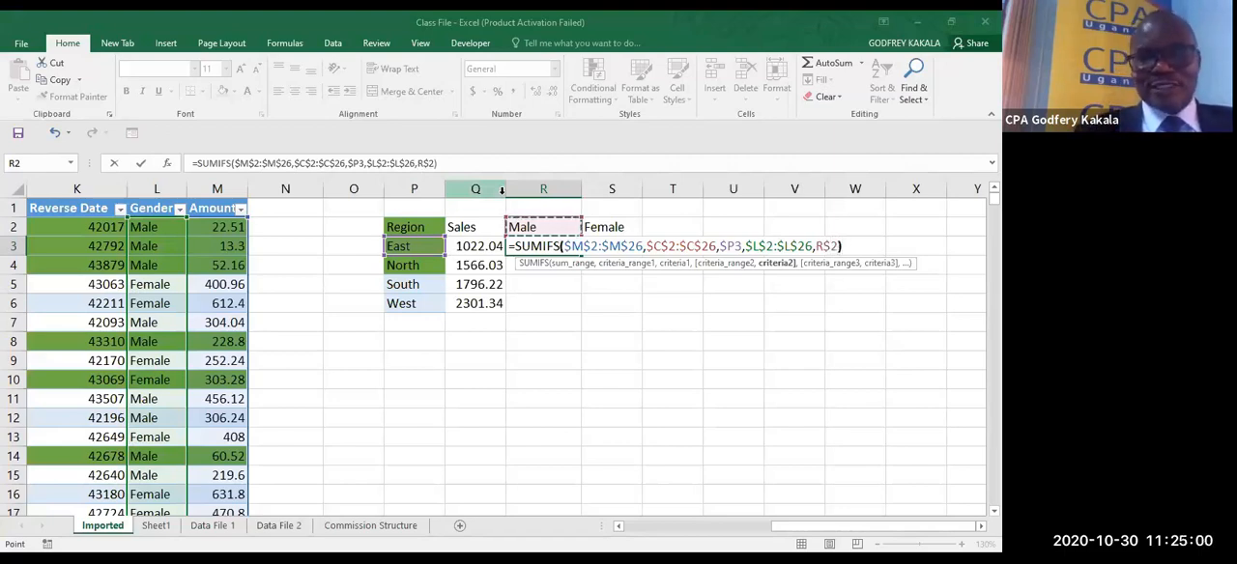
# - Confirm the SUMIFS formula in R3 and fill it down to West and across to the Female column, covering R3:S6
pyautogui.hotkey('ctrl', 'Return')
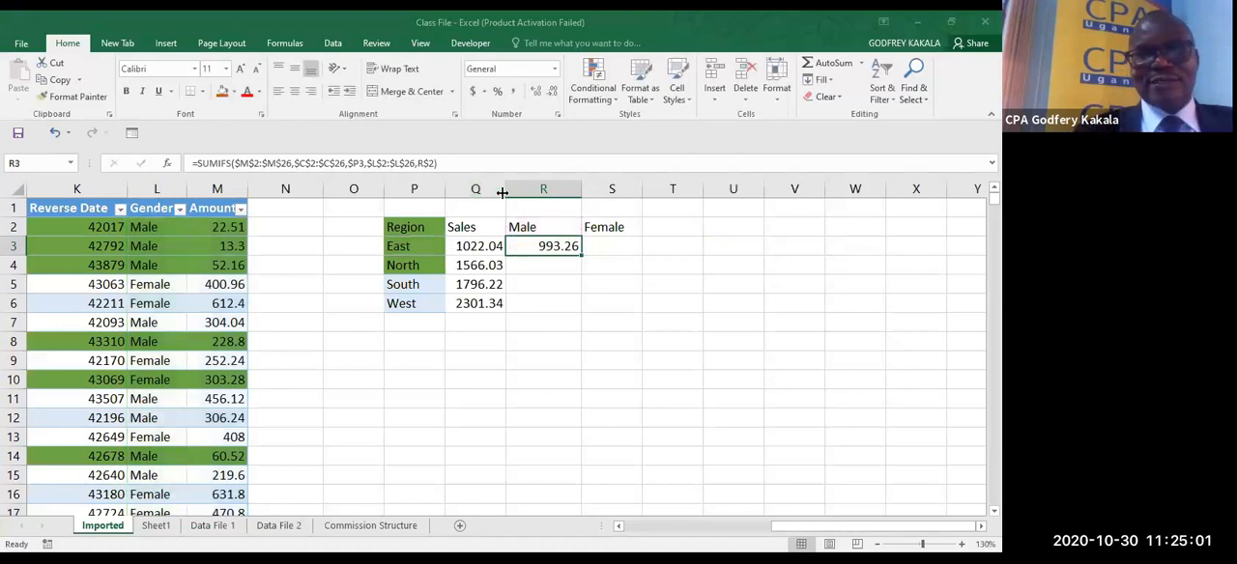
pyautogui.doubleClick(582, 256)
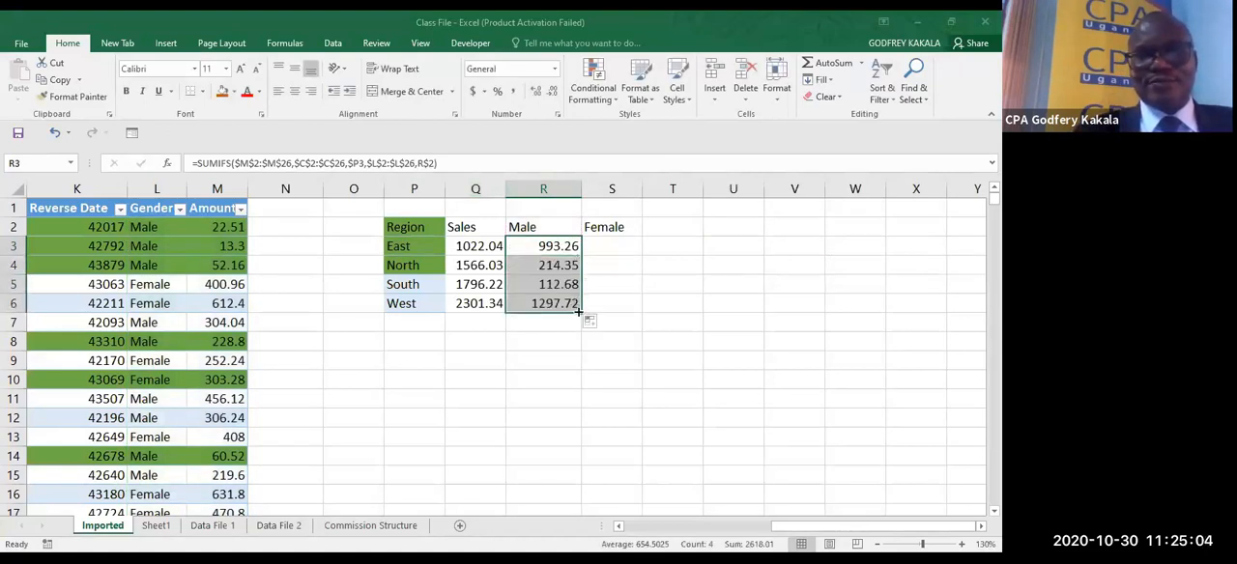
pyautogui.moveTo(580, 313); pyautogui.dragTo(629, 312)
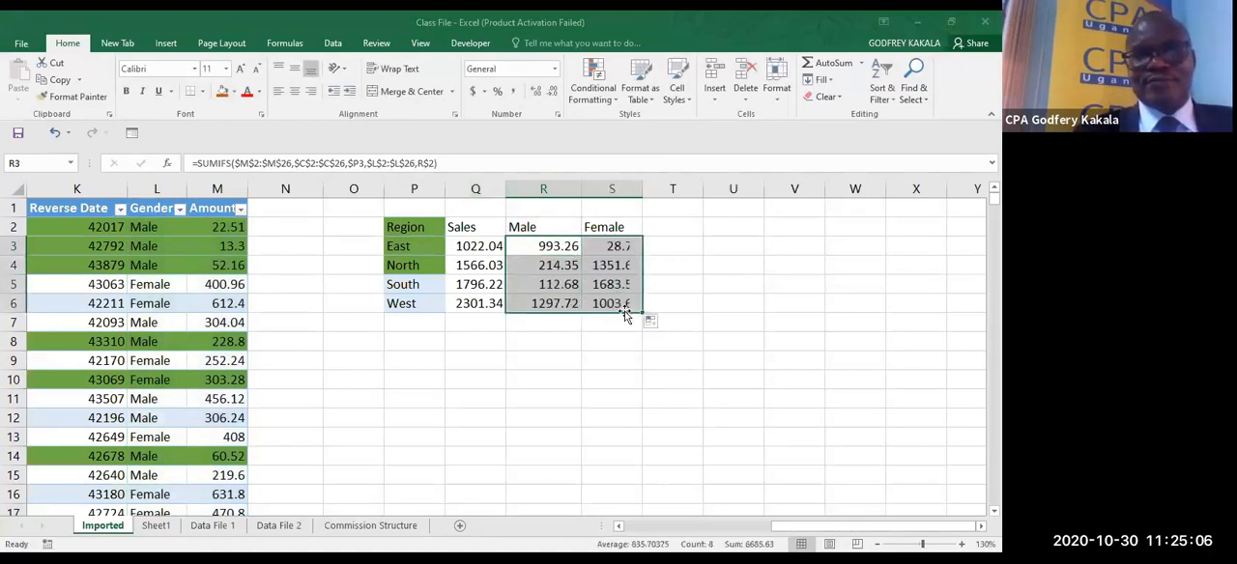
# - Sum the East row's Male and Female sales R3:S3 in T3 and copy the total down to T6
pyautogui.click(662, 249)
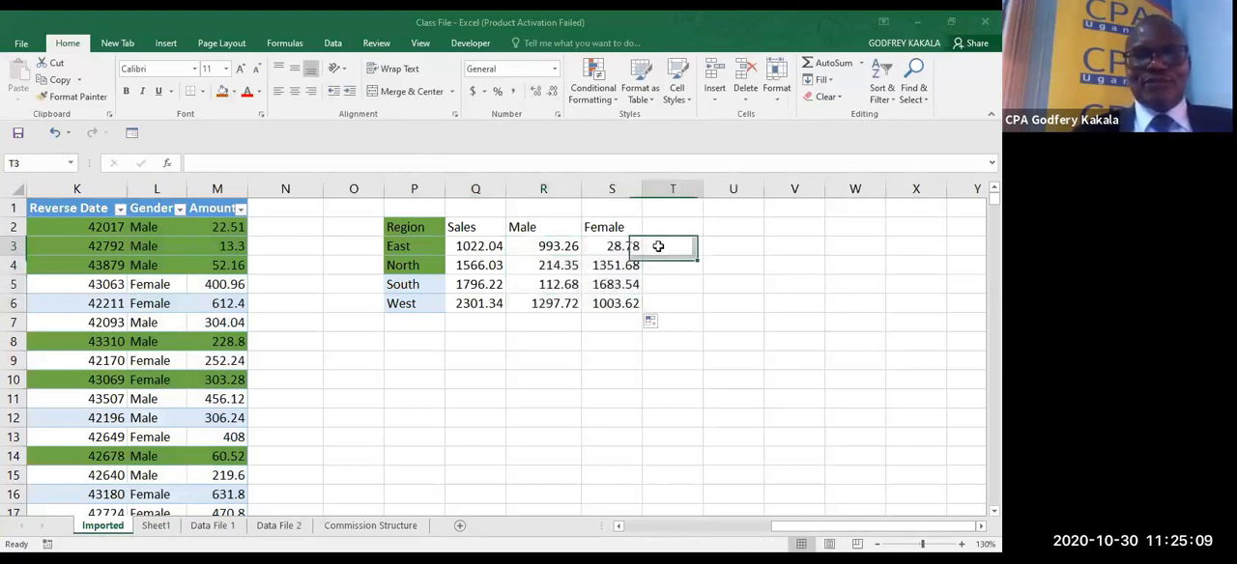
pyautogui.click(828, 63)
pyautogui.moveTo(558, 253); pyautogui.dragTo(616, 245)
pyautogui.hotkey('ctrl', 'Return')
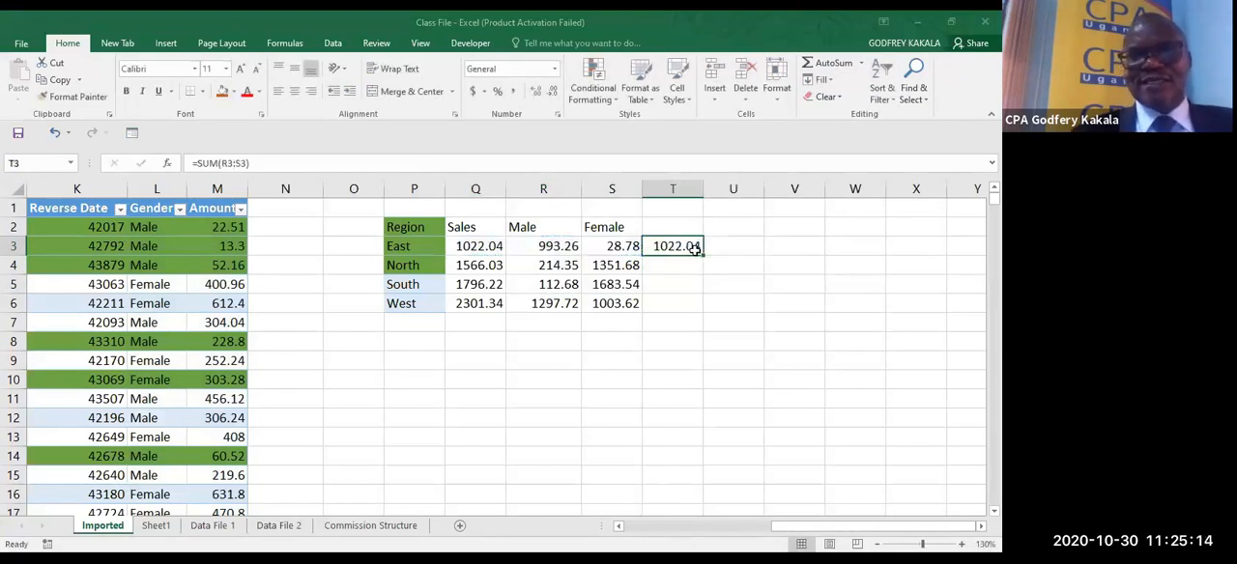
pyautogui.moveTo(704, 257); pyautogui.dragTo(707, 307)
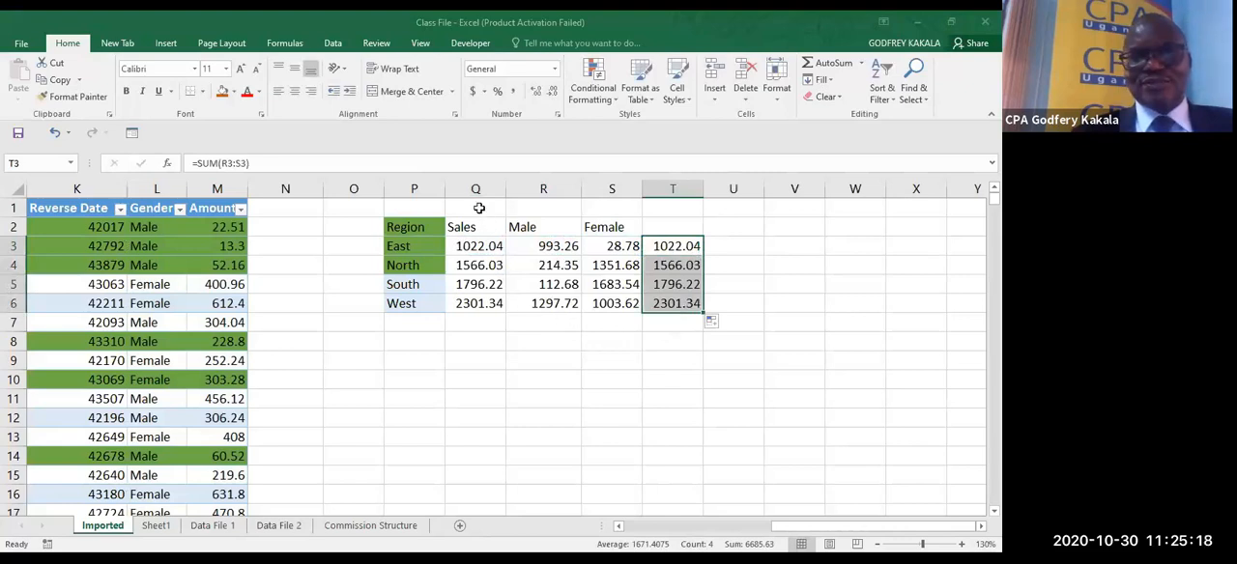
# - Make the Sales column Q2:Q6 and the row totals column T2:T6 bold
pyautogui.moveTo(472, 227); pyautogui.dragTo(481, 304)
pyautogui.hotkey('ctrl', 'b')
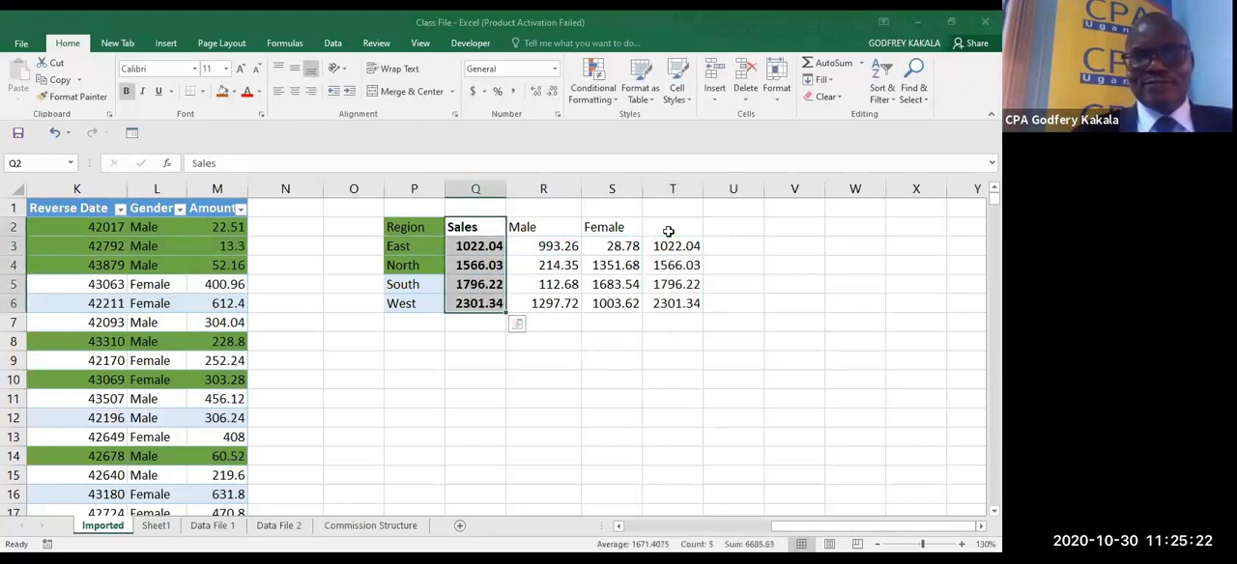
pyautogui.moveTo(667, 232); pyautogui.dragTo(676, 304)
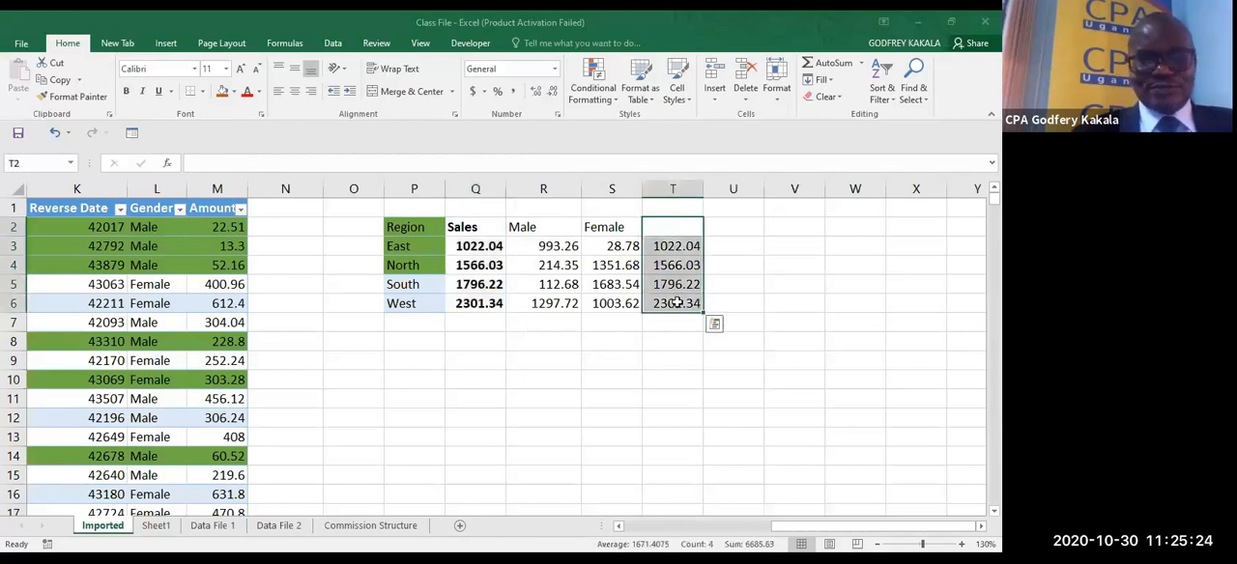
pyautogui.hotkey('ctrl', 'b')
pyautogui.click(714, 324)
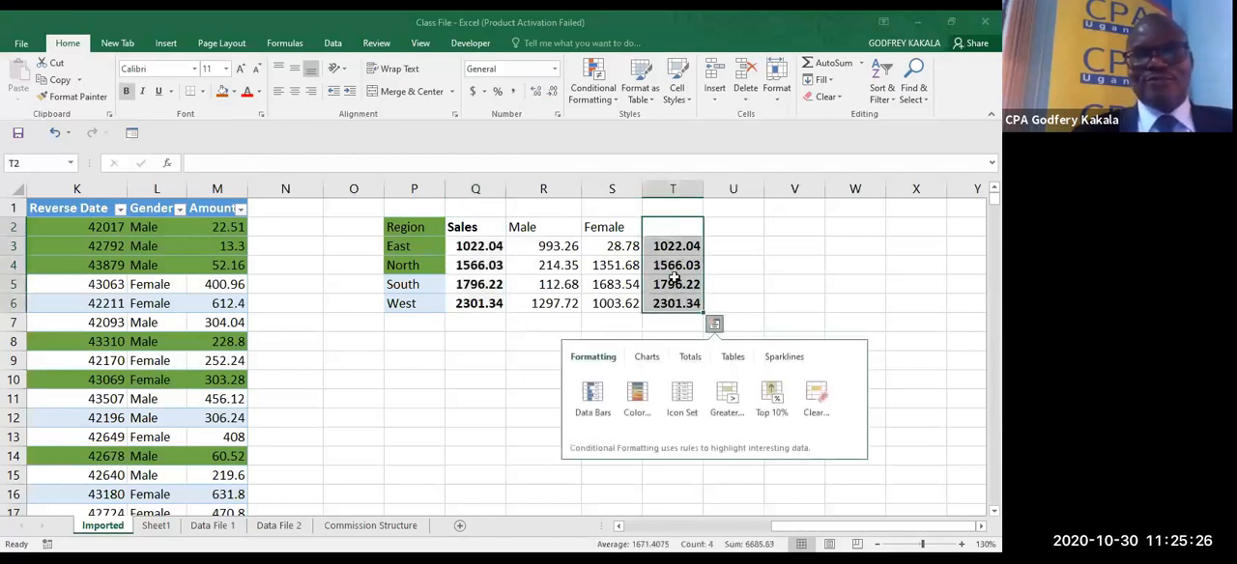
# - Enter the heading Total in T2 above the row totals
pyautogui.click(670, 230)
pyautogui.write('To')
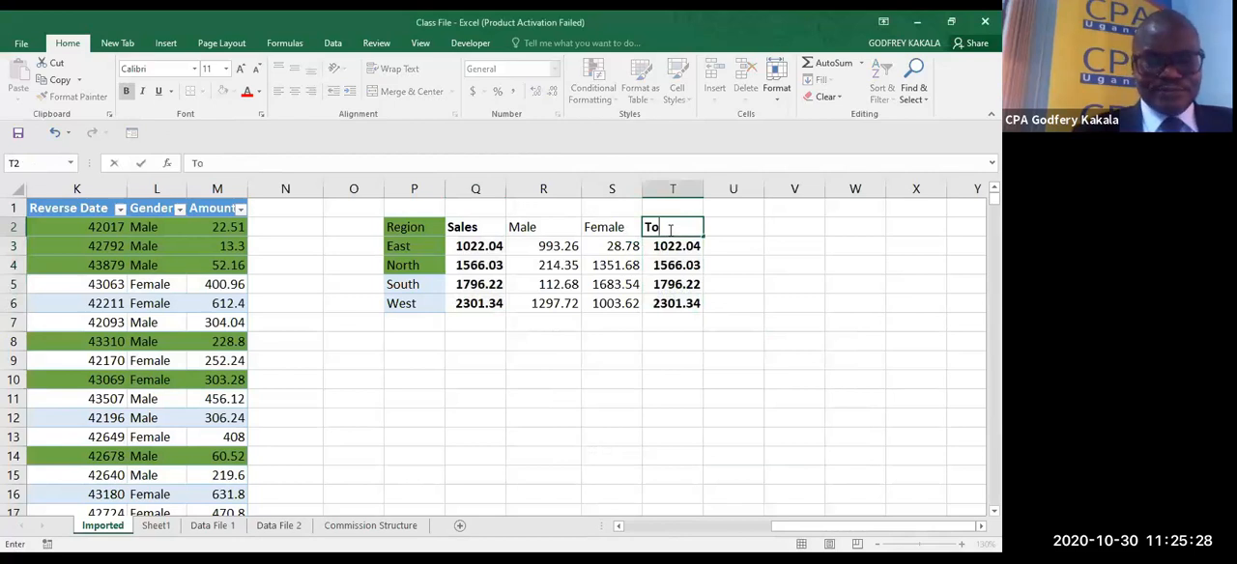
pyautogui.write('tal')
pyautogui.click(683, 344)
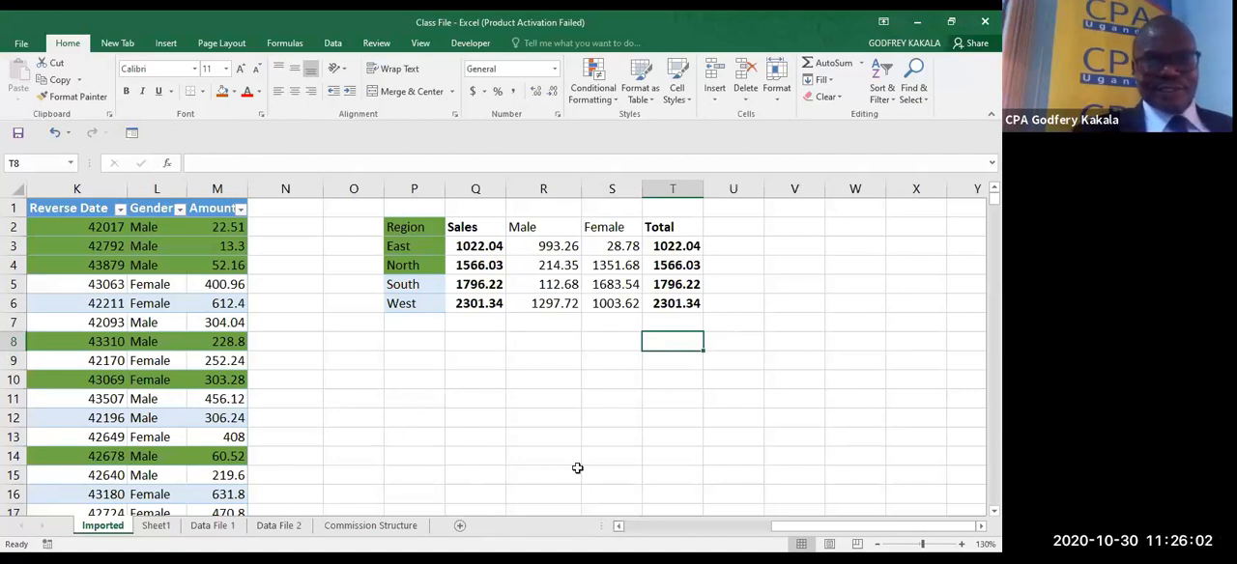
# - Insert four blank columns at column O, between the sales data and the region summary table
pyautogui.click(370, 189)
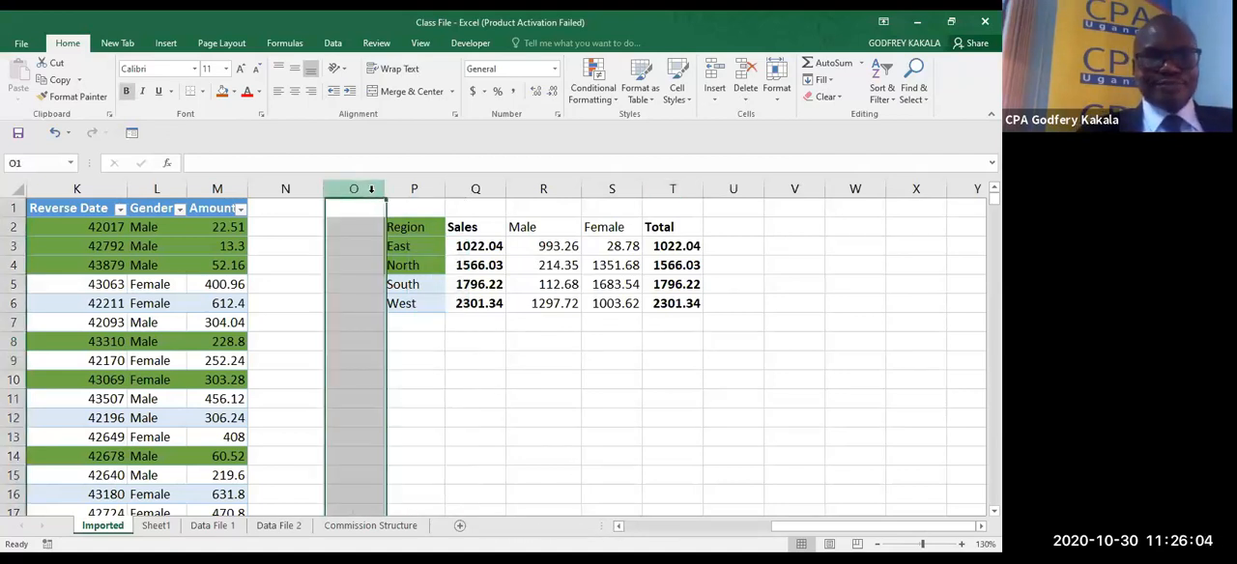
pyautogui.hotkey('ctrl', 'shift', '+')
pyautogui.hotkey('ctrl', 'shift', '+')
pyautogui.hotkey('ctrl', 'shift', '+')
pyautogui.hotkey('ctrl', 'shift', '+')
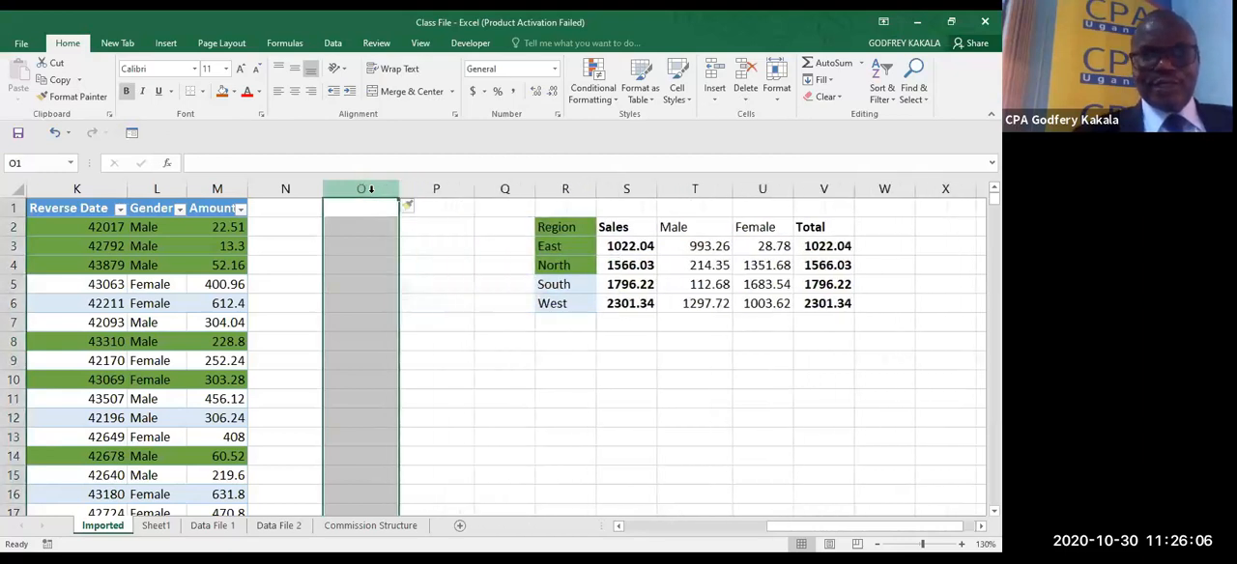
pyautogui.click(513, 277)
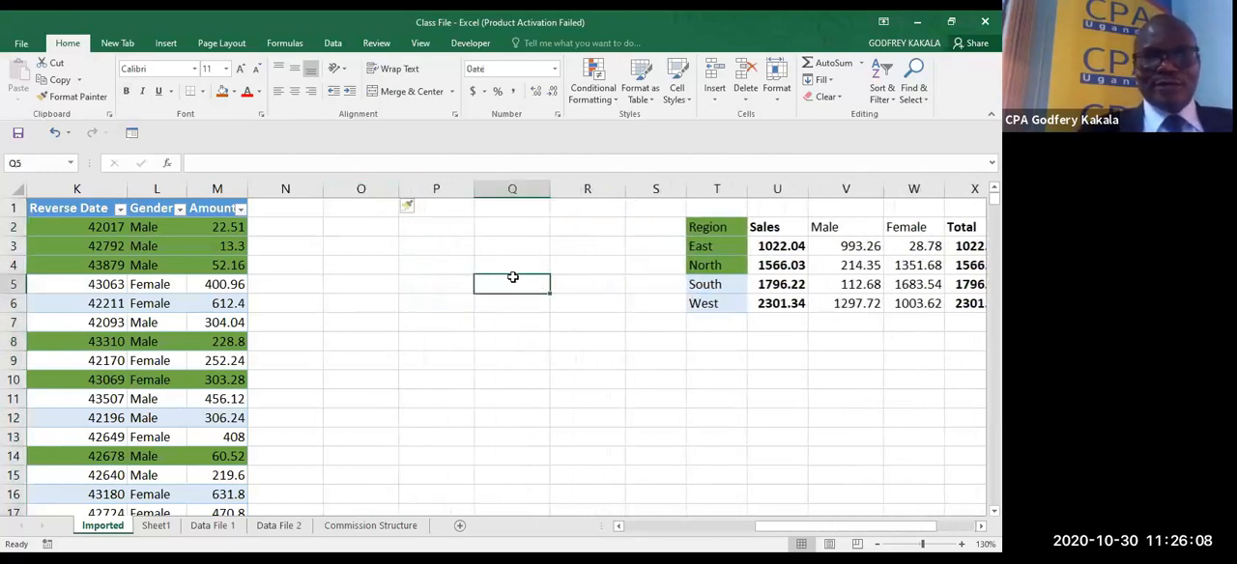
# - Add a Commission column to the sales table by entering that heading in N1 beside Amount
pyautogui.click(620, 527)
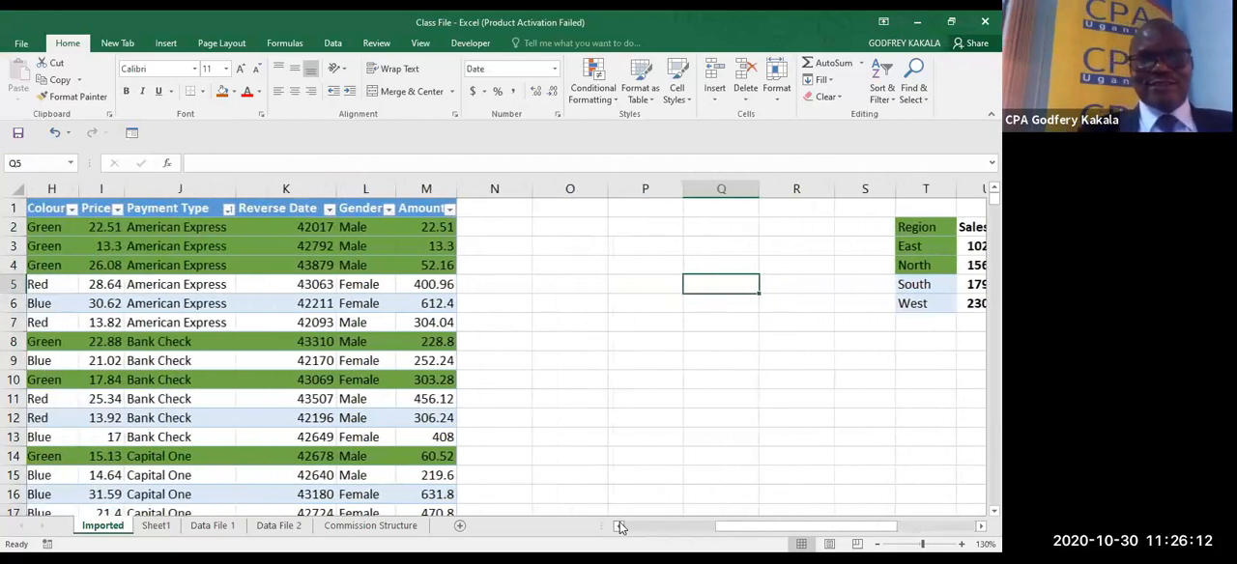
pyautogui.click(619, 527)
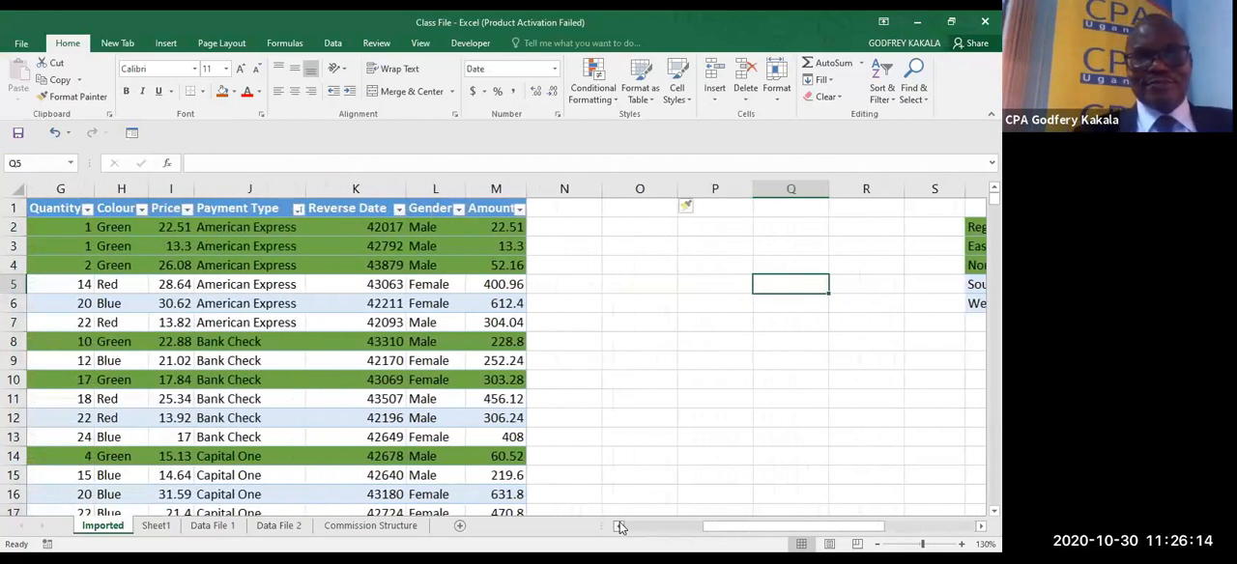
pyautogui.click(565, 202)
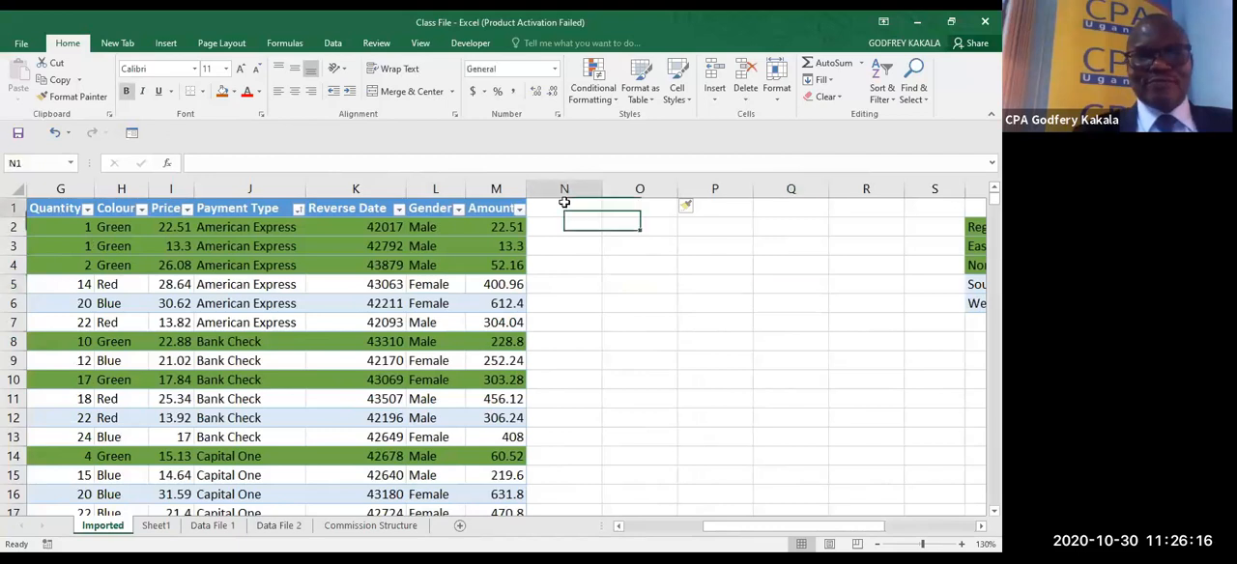
pyautogui.write('Co')
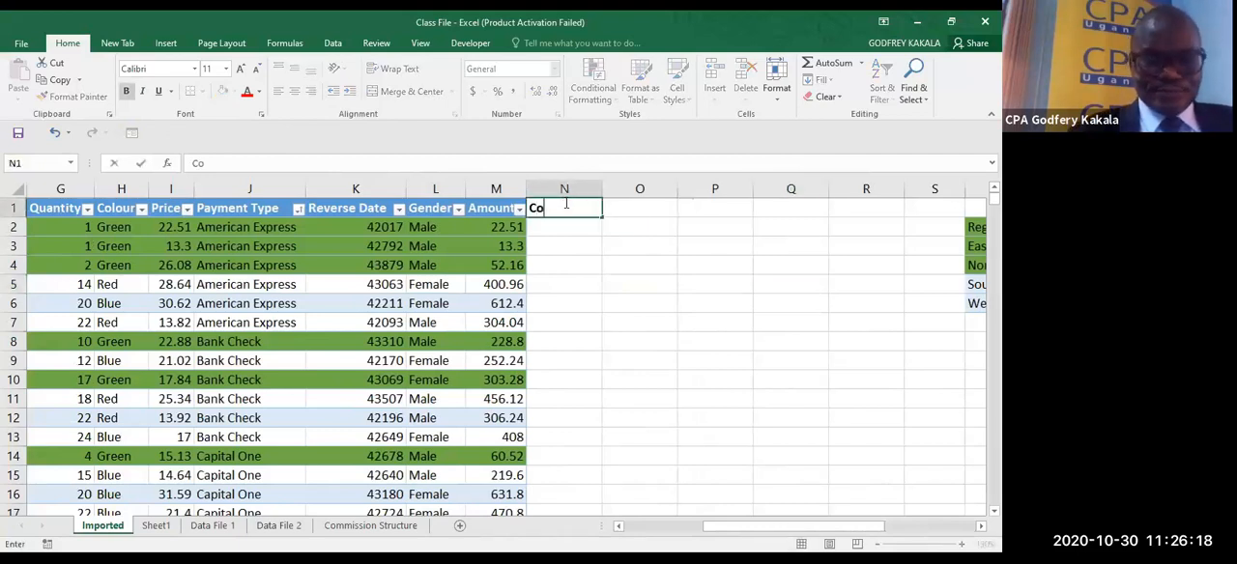
pyautogui.write('mmission')
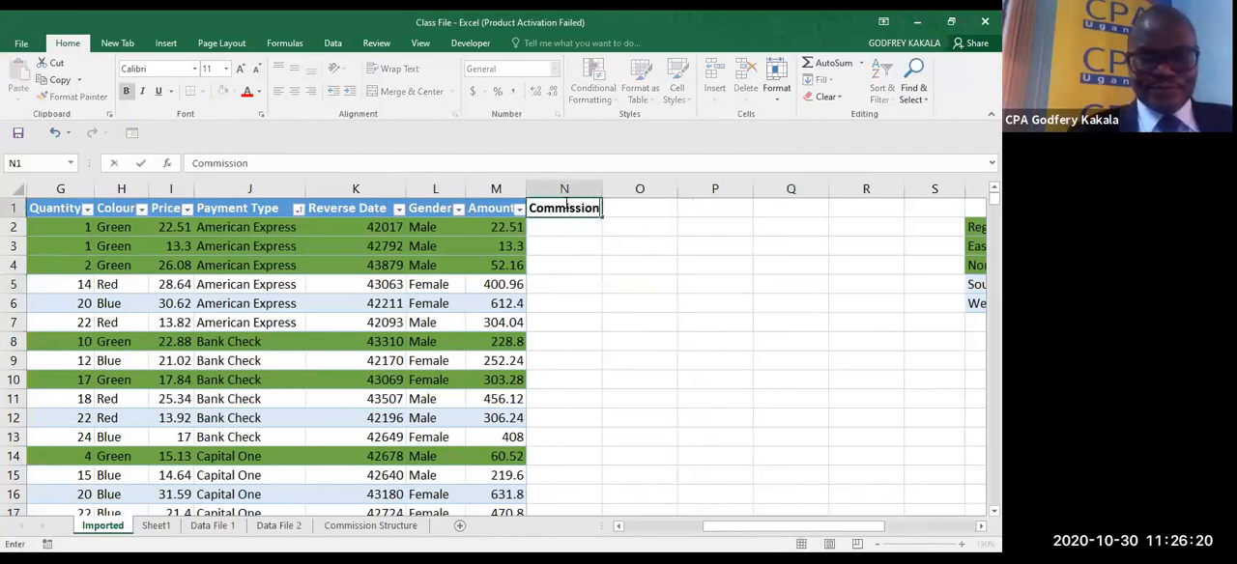
pyautogui.click(577, 261)
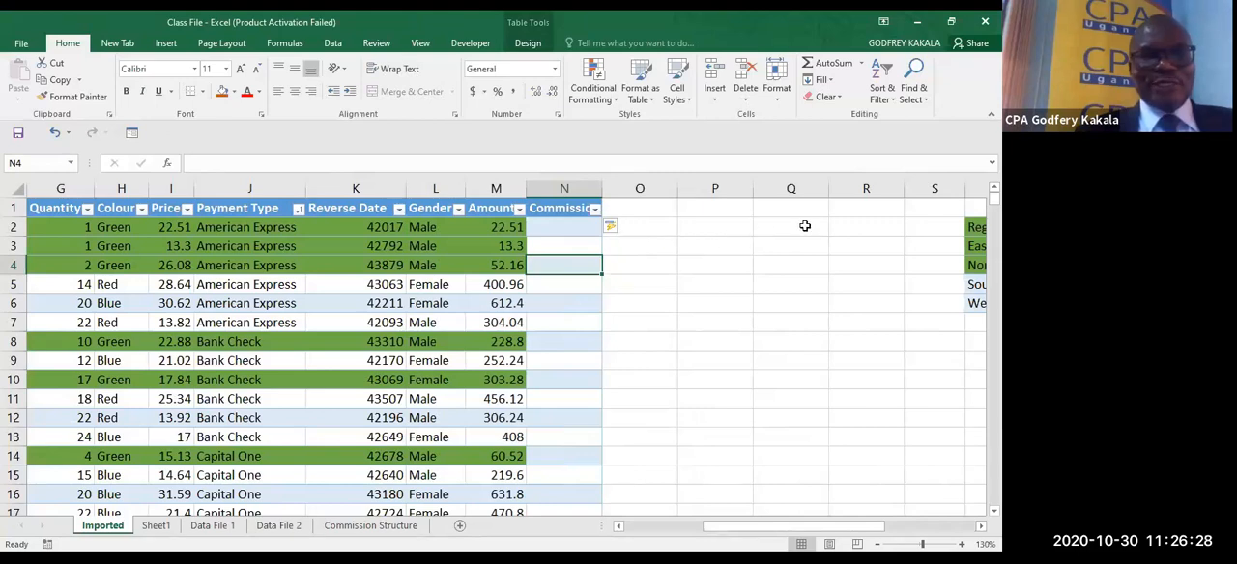
# - Look over the region summary table, then return to the first Commission cell N2 in the sales table
pyautogui.click(804, 225)
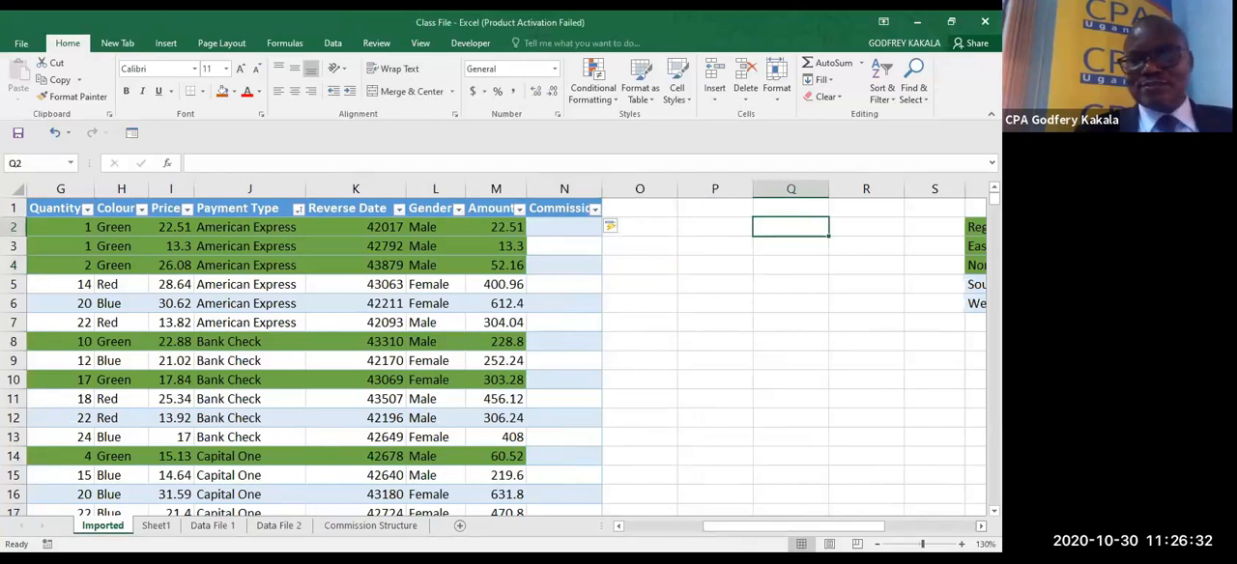
pyautogui.hscroll(3, 507, 356)
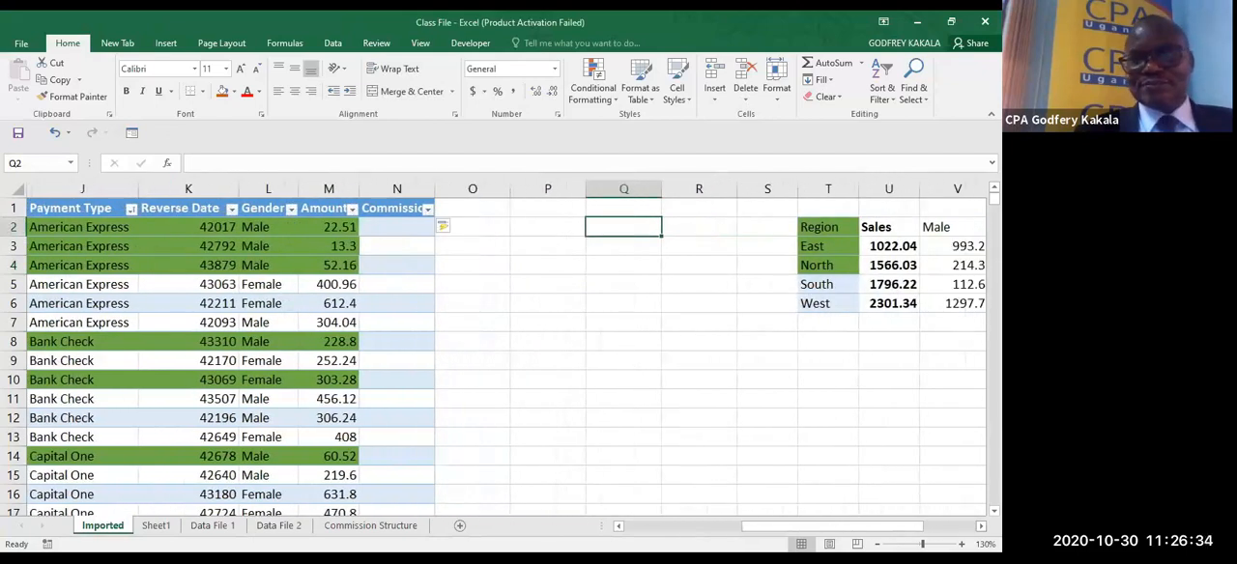
pyautogui.hscroll(3, 937, 377)
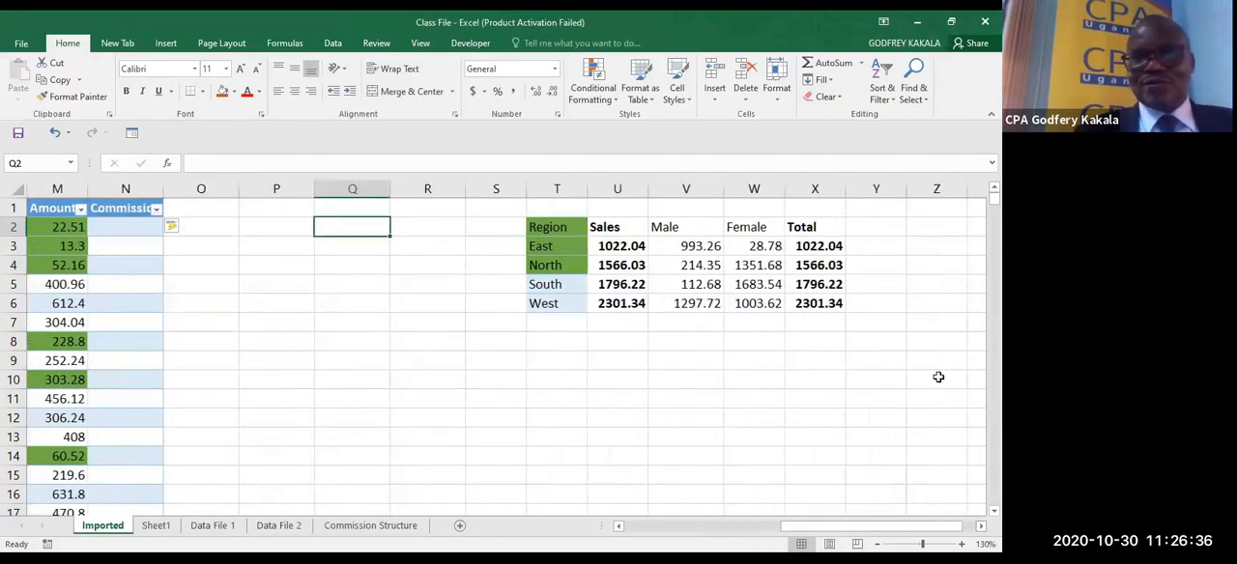
pyautogui.click(878, 302)
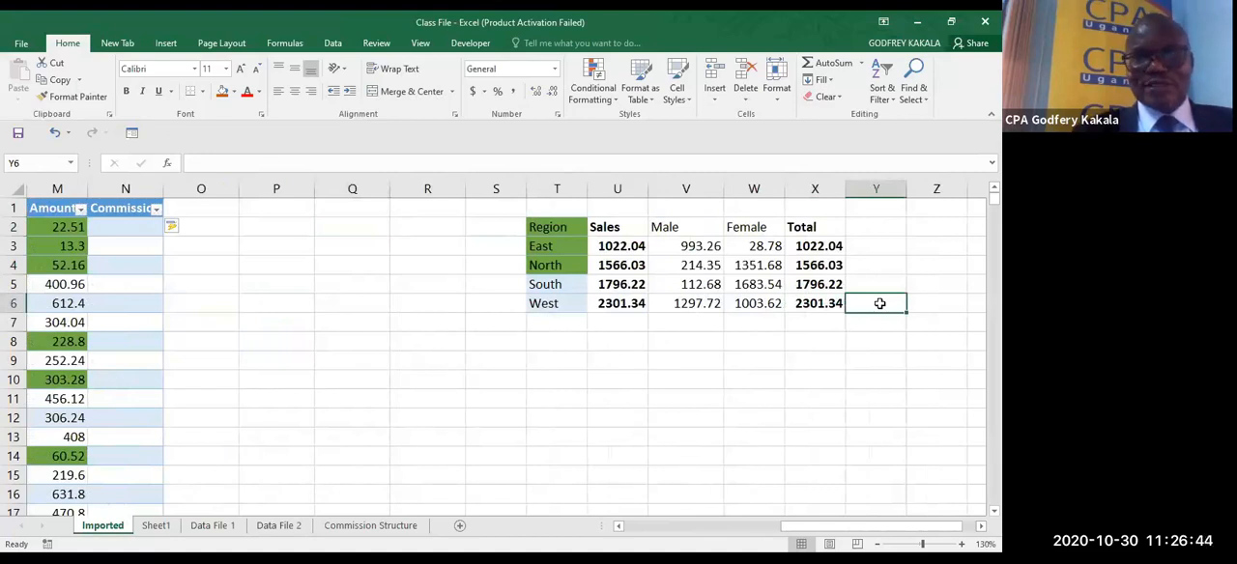
pyautogui.click(618, 526)
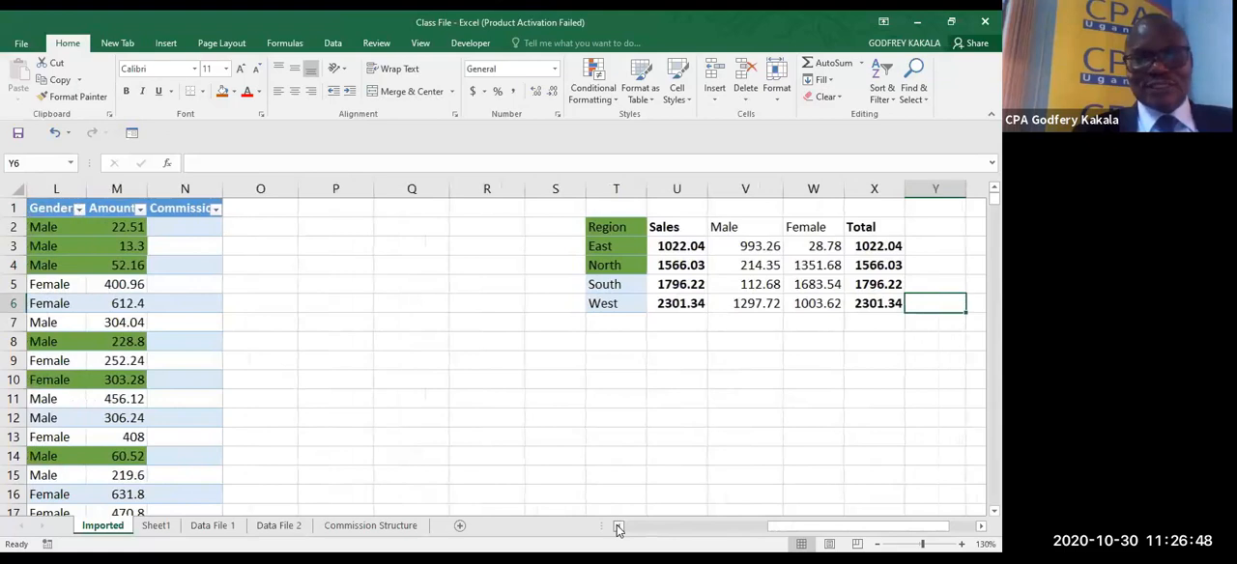
pyautogui.click(618, 527)
pyautogui.click(619, 527)
pyautogui.click(619, 526)
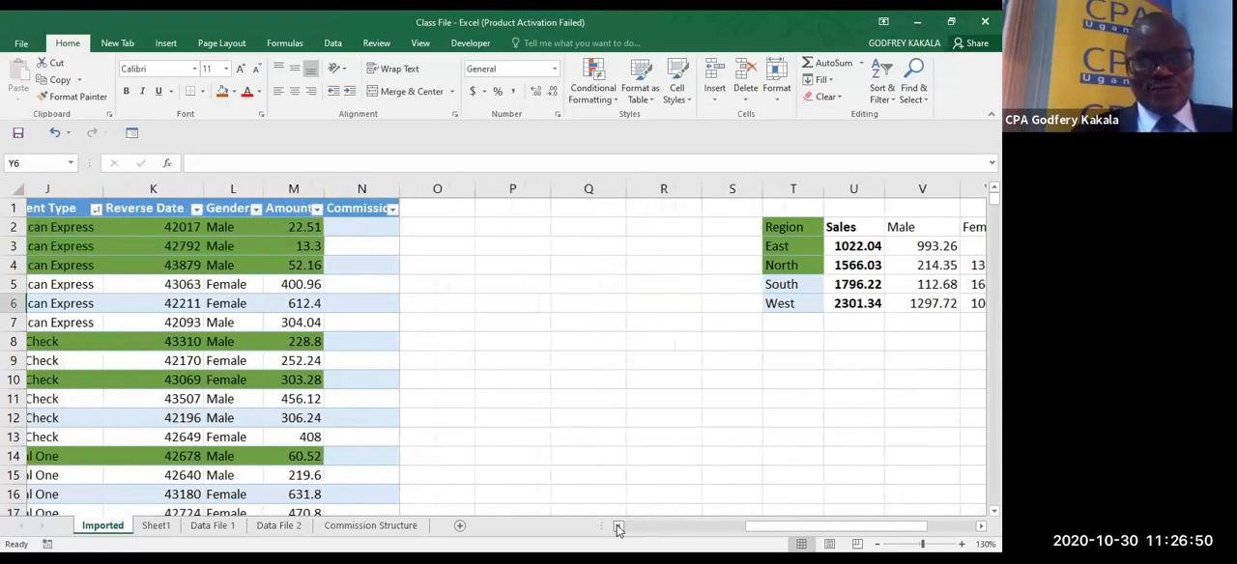
pyautogui.click(619, 526)
pyautogui.click(619, 527)
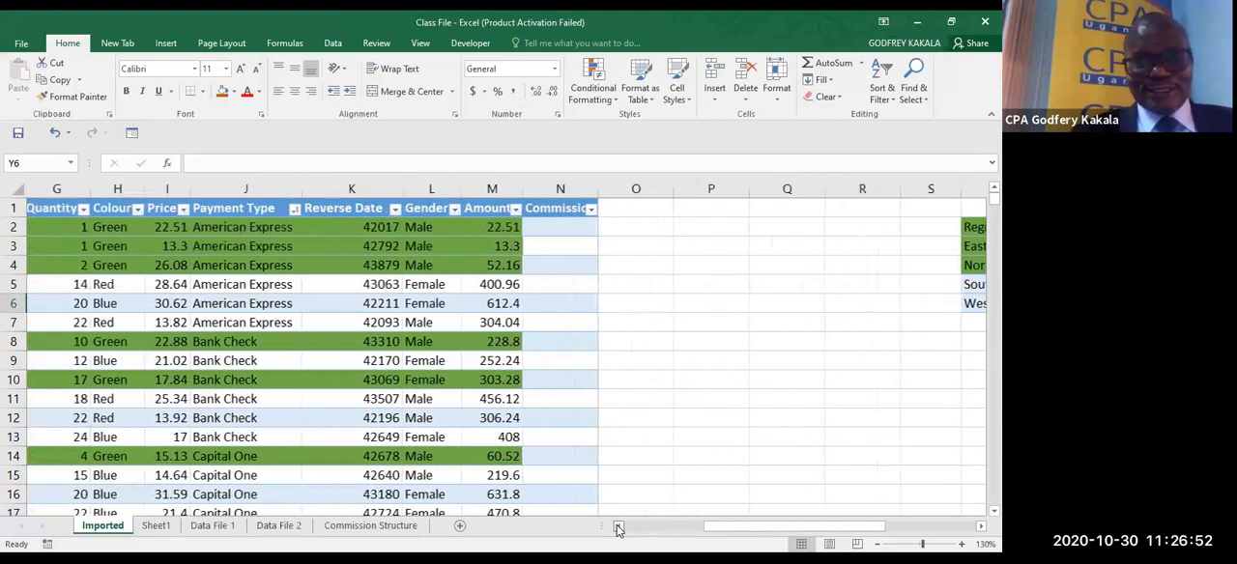
pyautogui.click(619, 527)
pyautogui.click(618, 526)
pyautogui.click(672, 227)
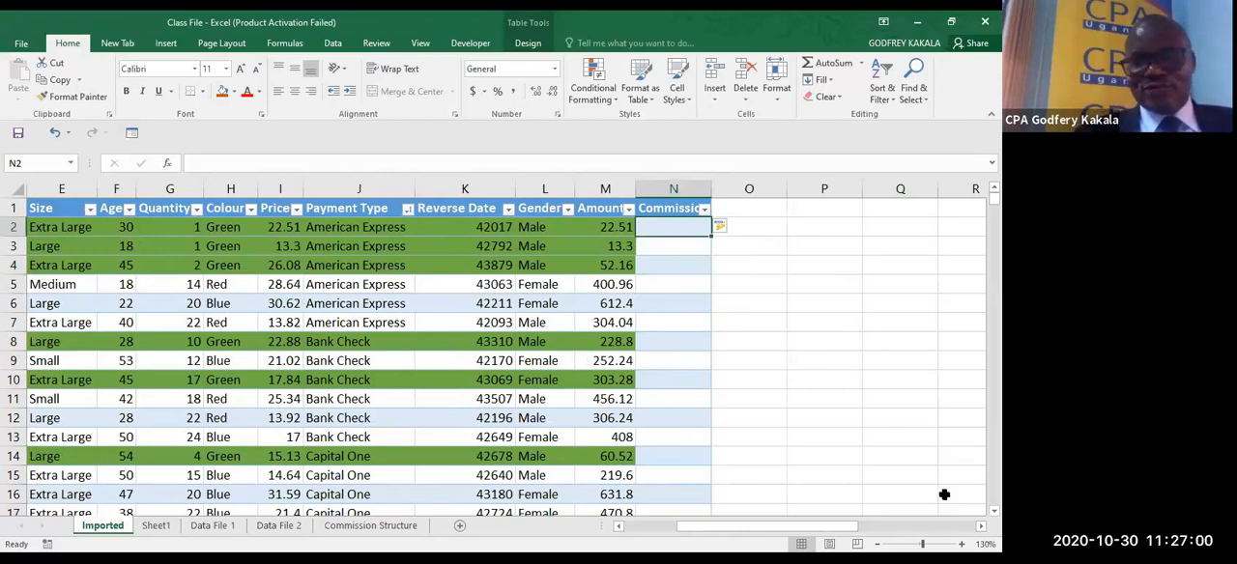
# - Enter an equals sign as plain text in Q2 using a leading apostrophe
pyautogui.hscroll(4, 711, 252)
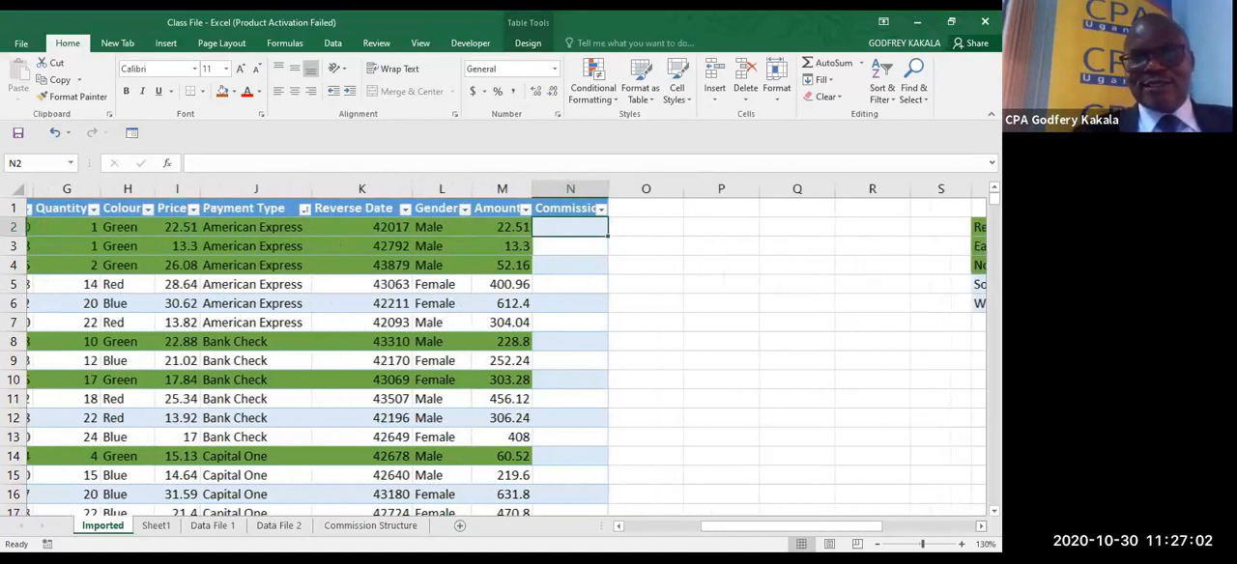
pyautogui.click(678, 230)
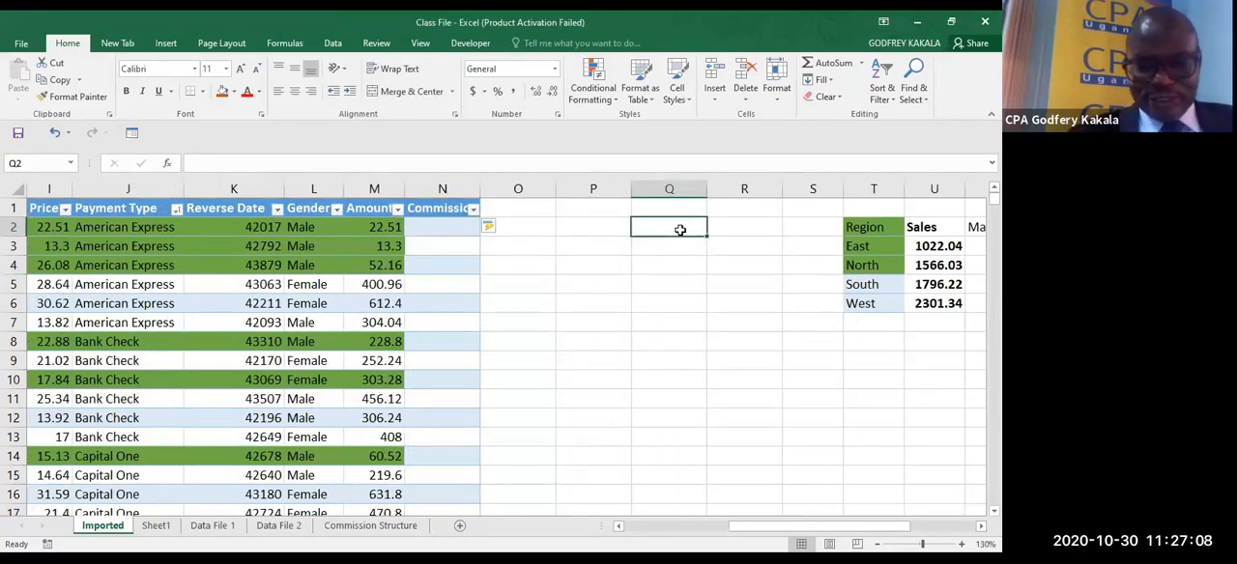
pyautogui.write(';=')
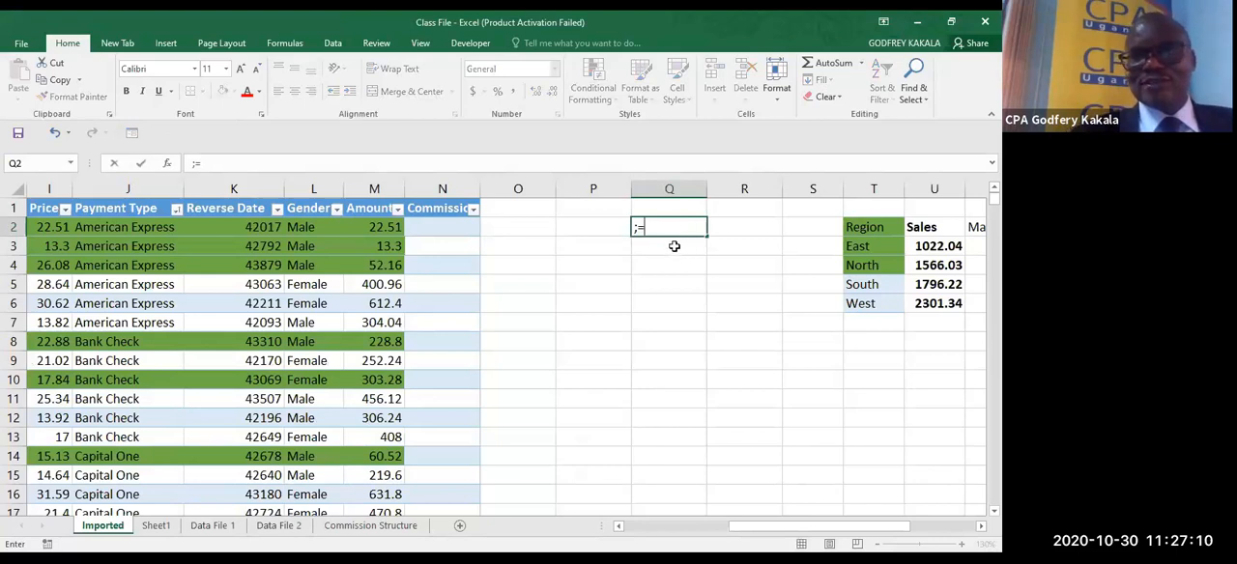
pyautogui.press('BackSpace')
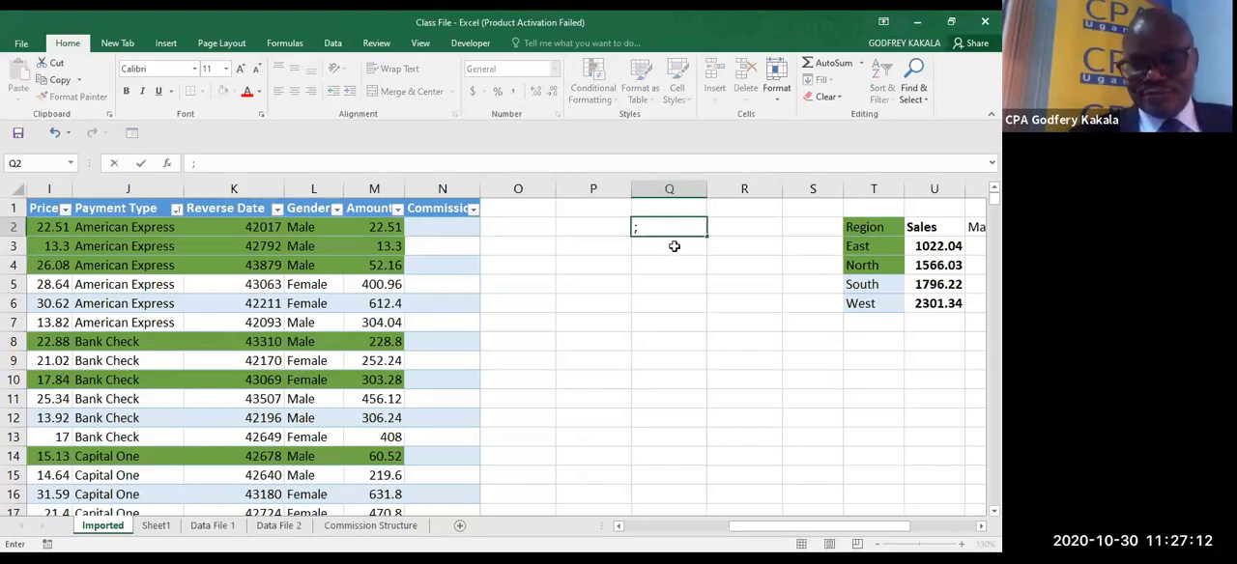
pyautogui.write("'")
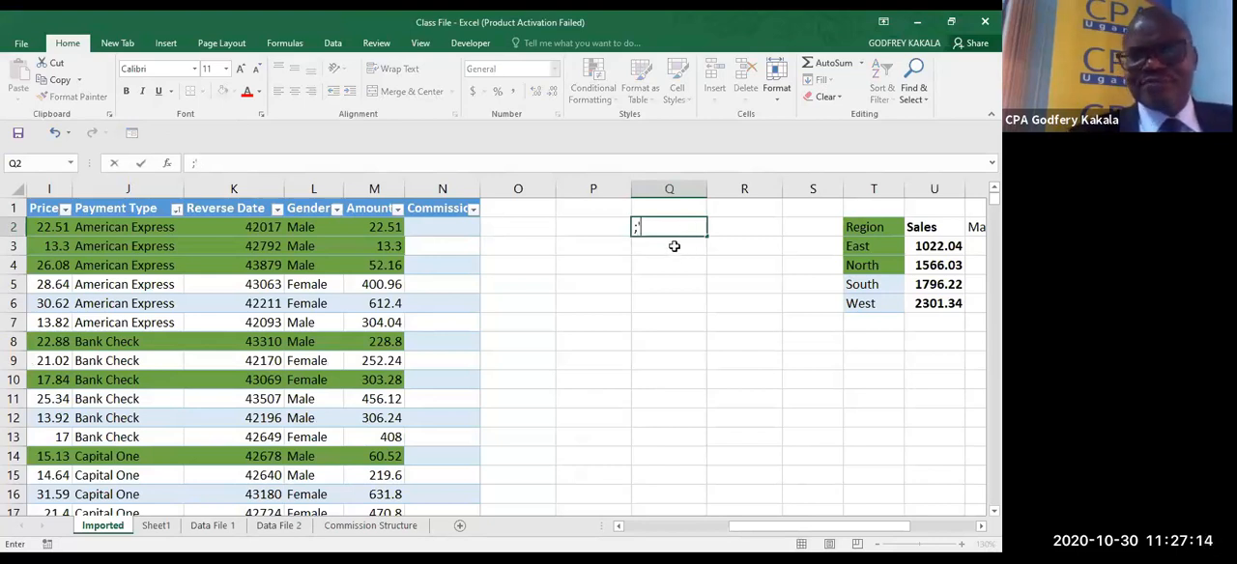
pyautogui.press('BackSpace')
pyautogui.press('BackSpace')
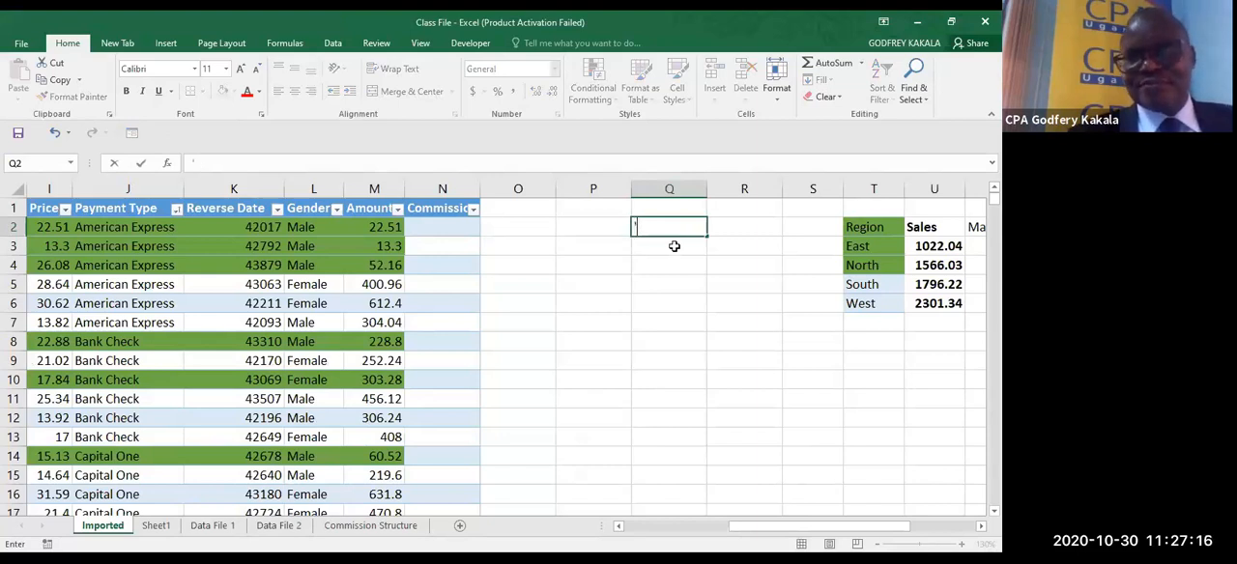
pyautogui.write("'=")
pyautogui.hotkey('ctrl', 'Return')
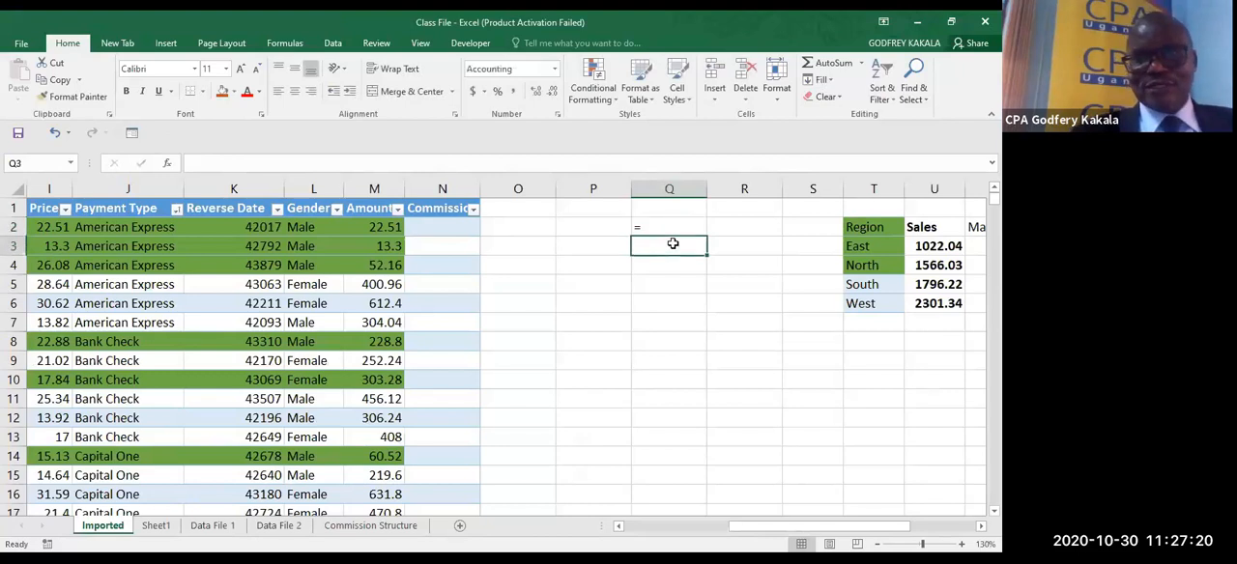
# - List the comparison operators >, < and >= as text in Q3, Q4 and Q5 beneath the equals sign
pyautogui.click(673, 244)
pyautogui.write('>')
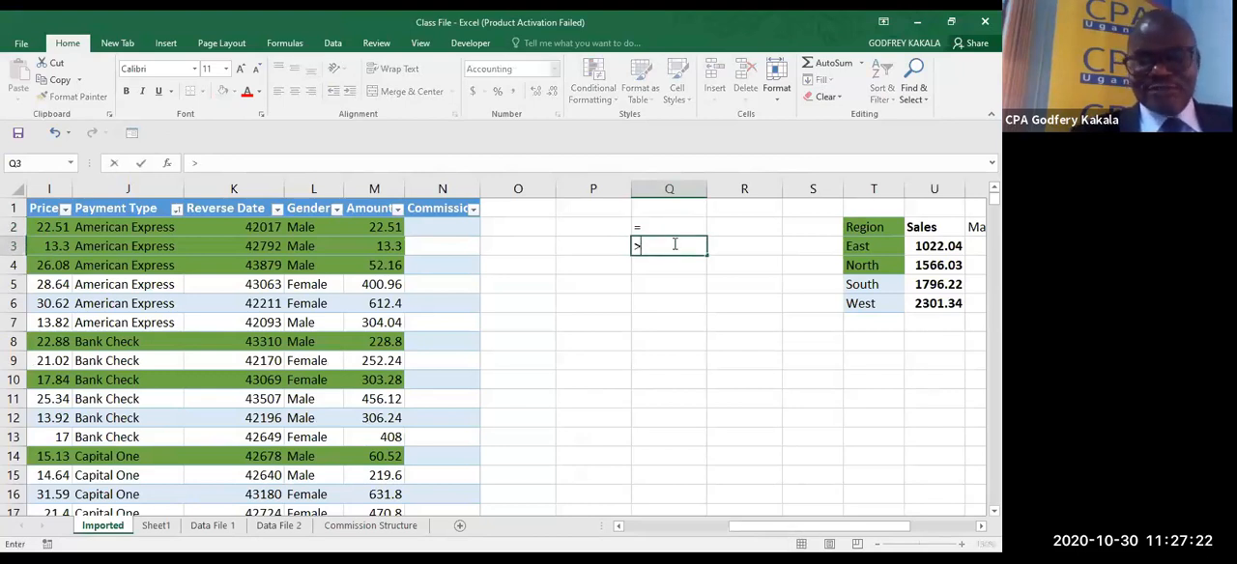
pyautogui.click(675, 263)
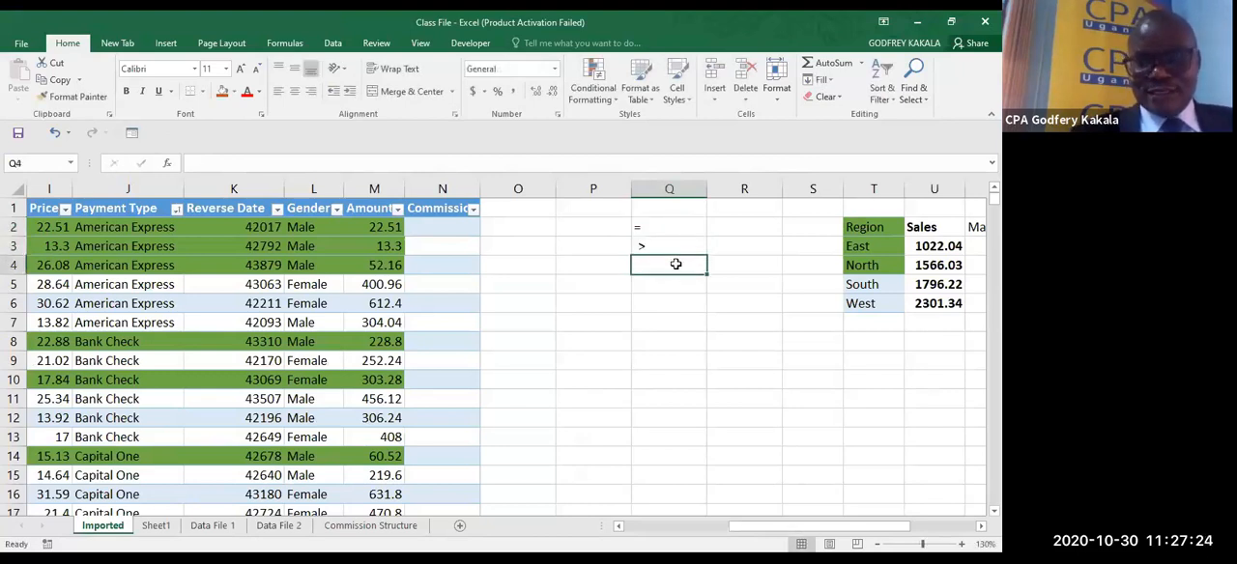
pyautogui.write('<')
pyautogui.click(675, 285)
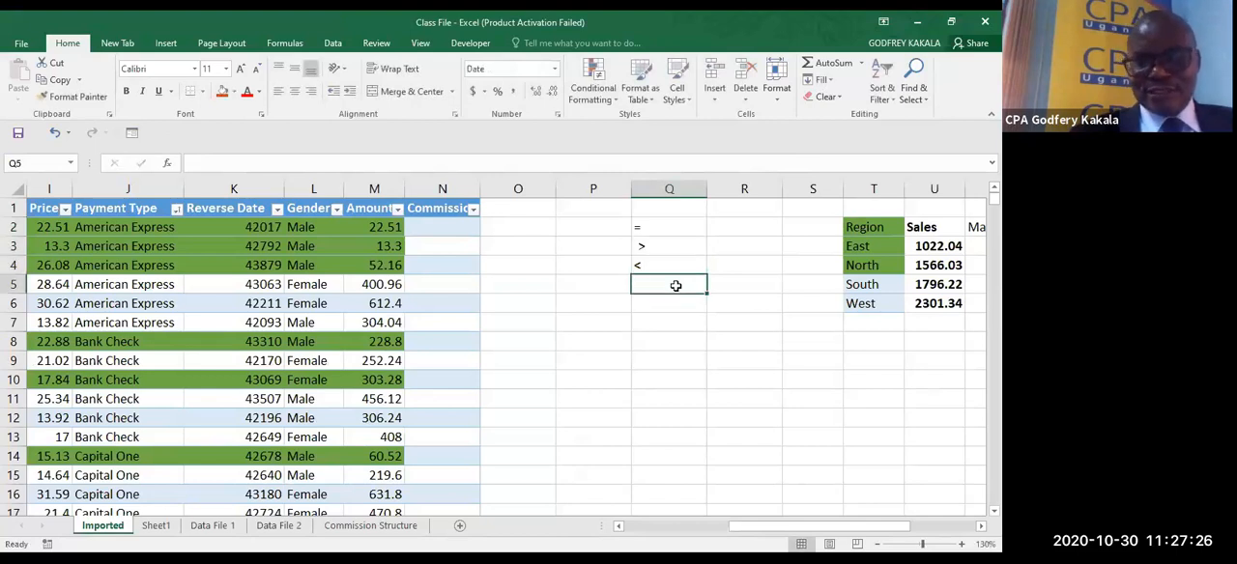
pyautogui.write('>')
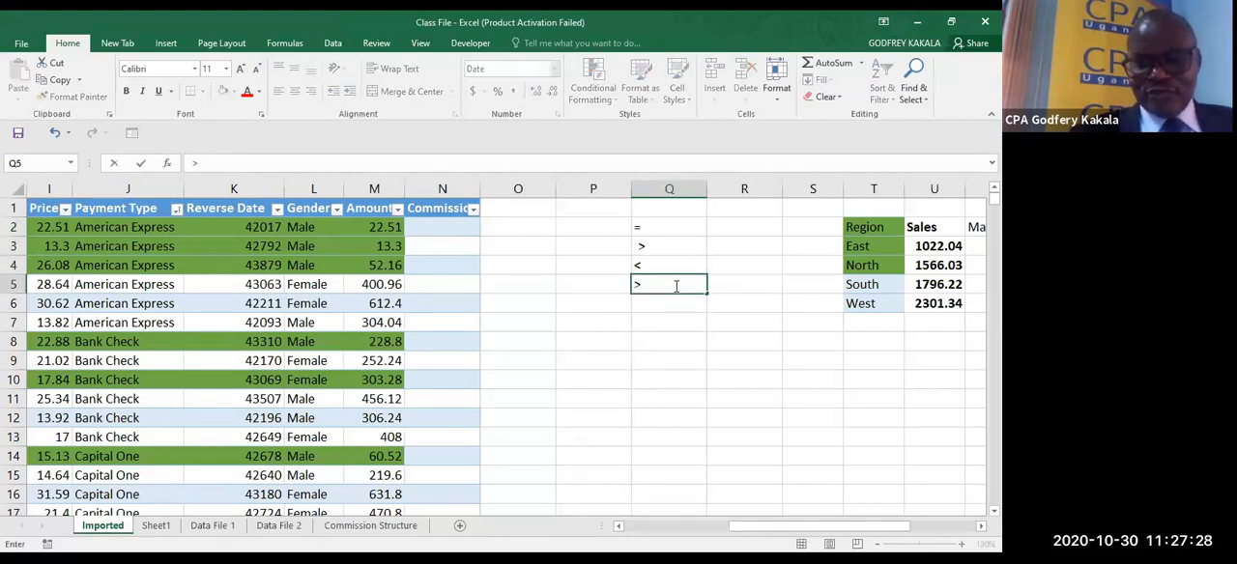
pyautogui.write('+')
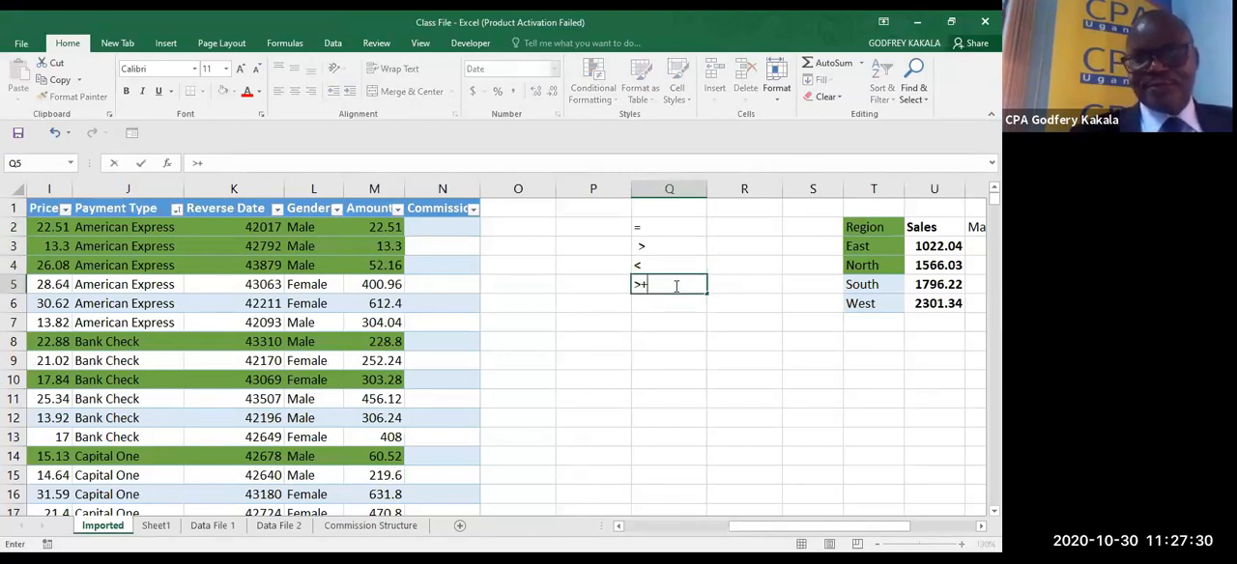
pyautogui.press('BackSpace')
pyautogui.write('=')
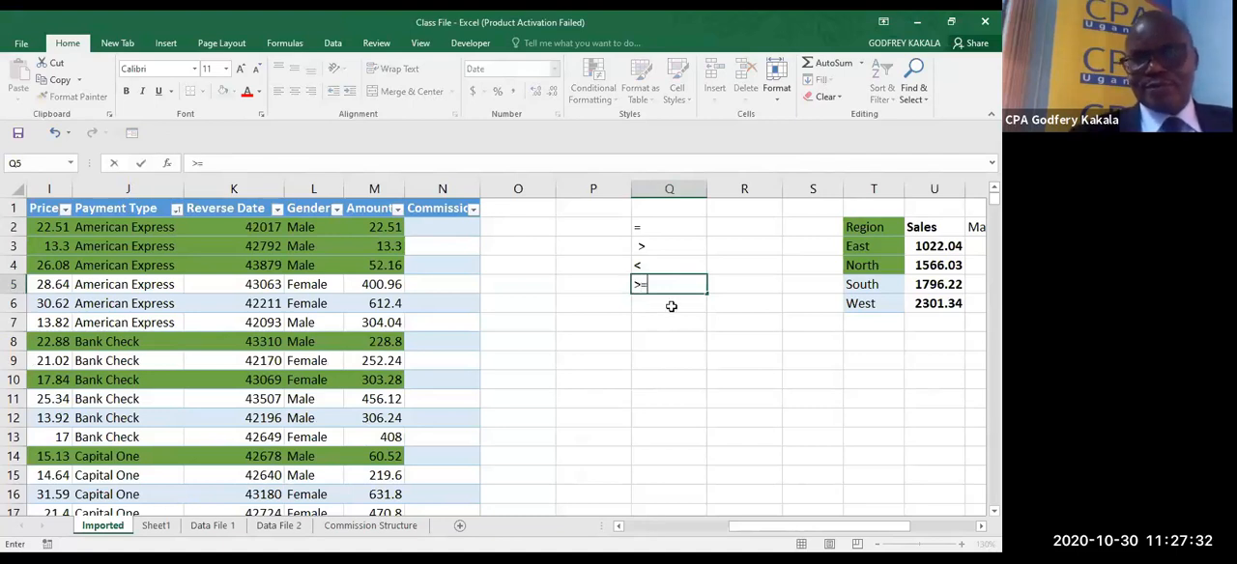
# - Add the operators <= and <> in Q6 and Q7 to complete the comparison operator list
pyautogui.click(644, 306)
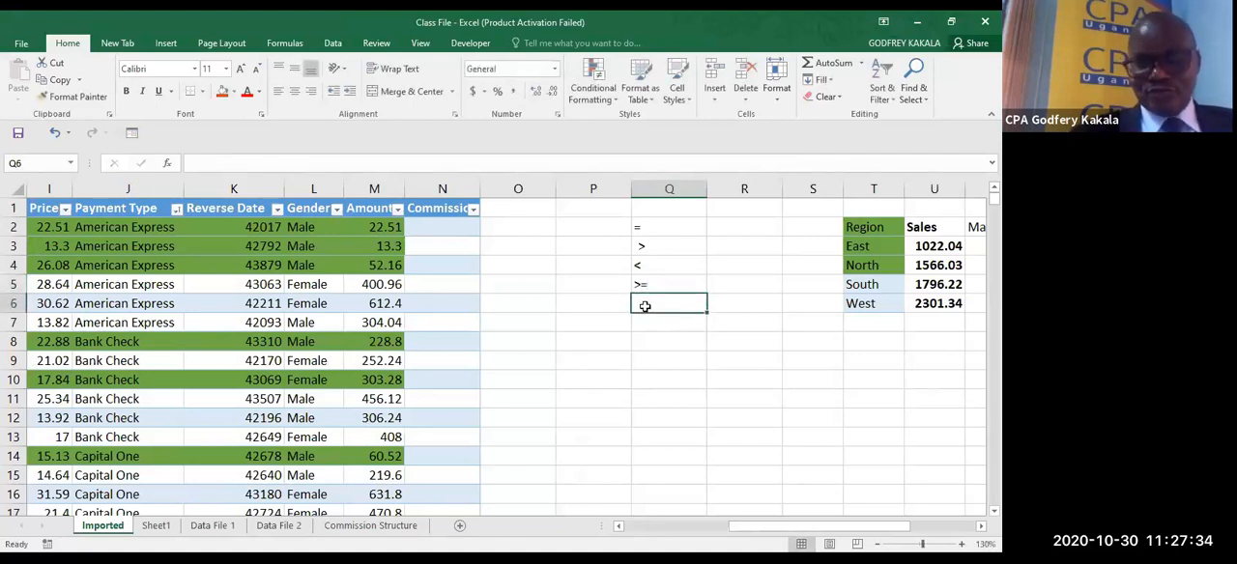
pyautogui.write('<=')
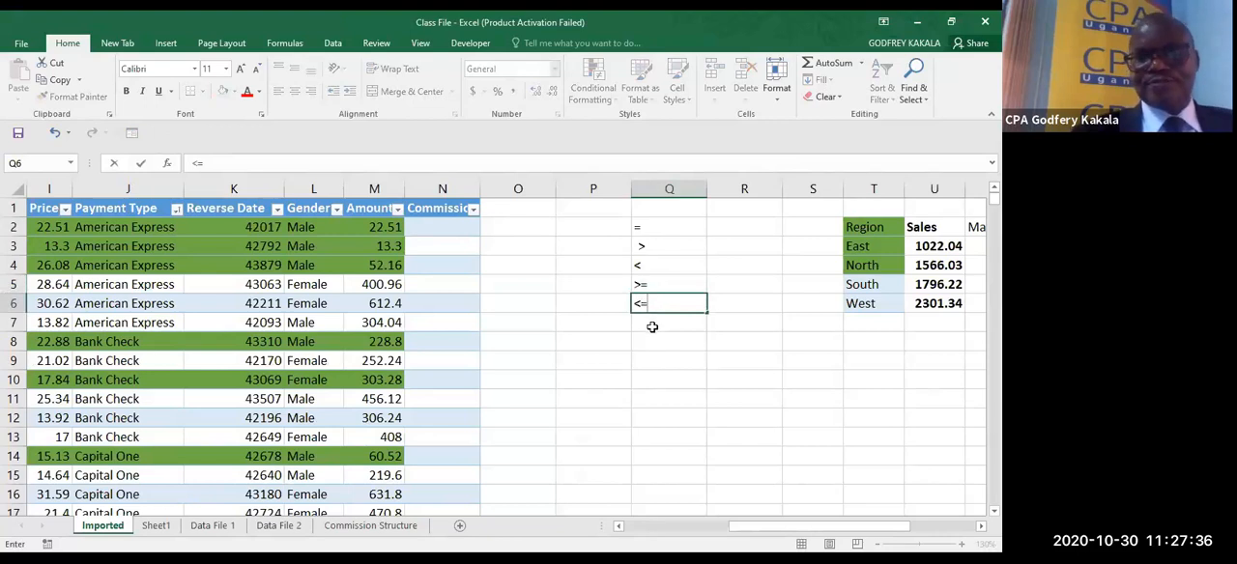
pyautogui.click(646, 324)
pyautogui.write('<>')
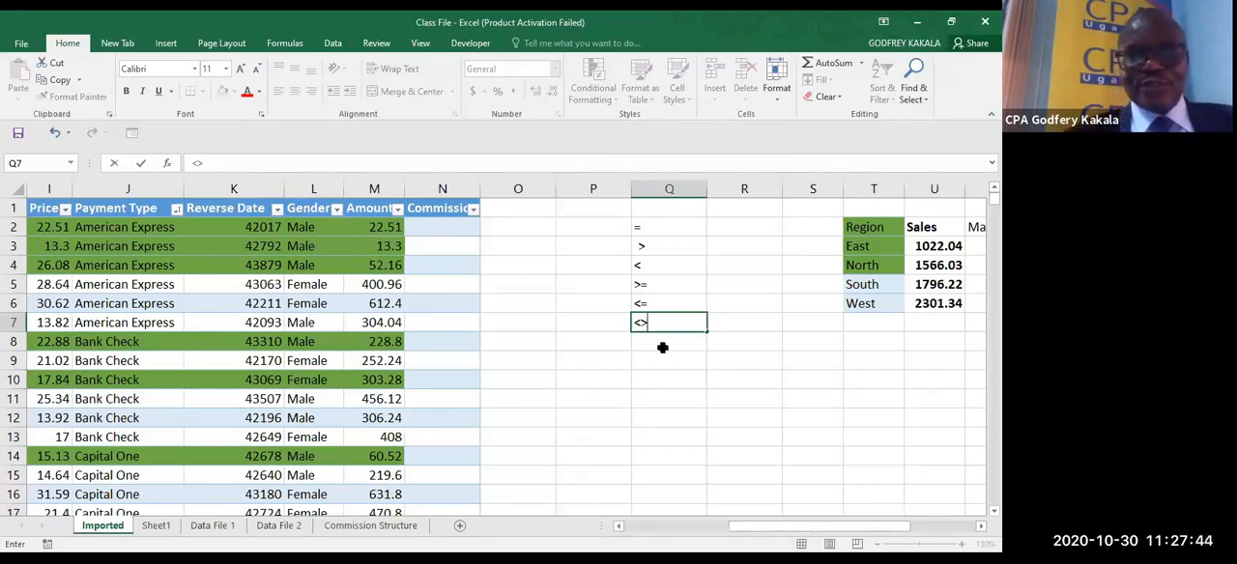
pyautogui.press('Return')
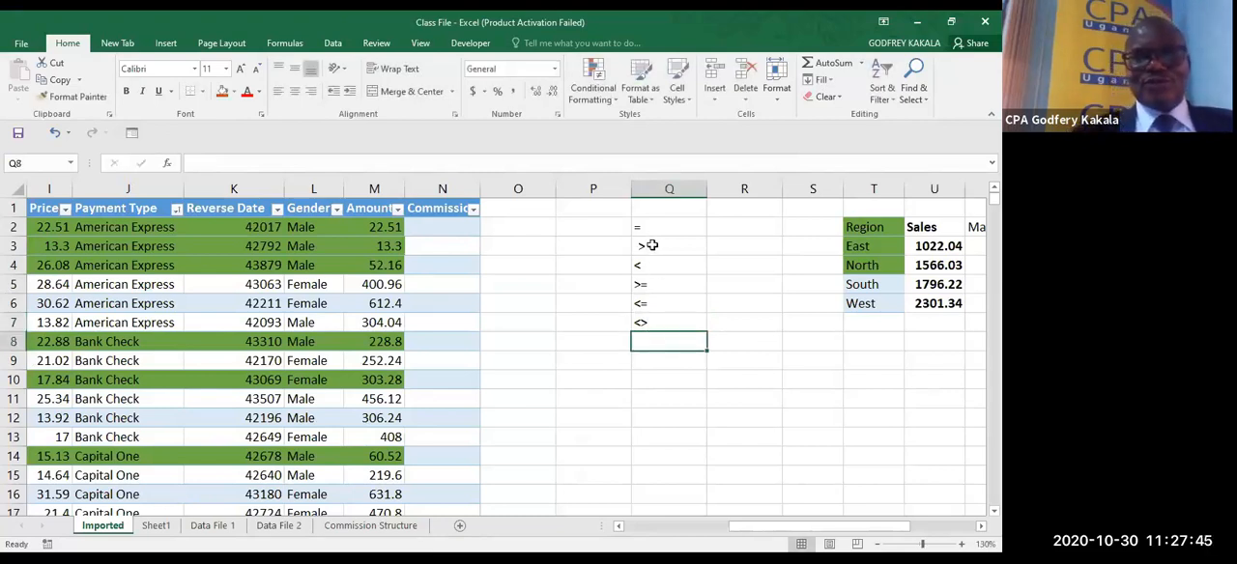
# - Test the equals operator by entering the formula =100=100 in R2
pyautogui.click(721, 228)
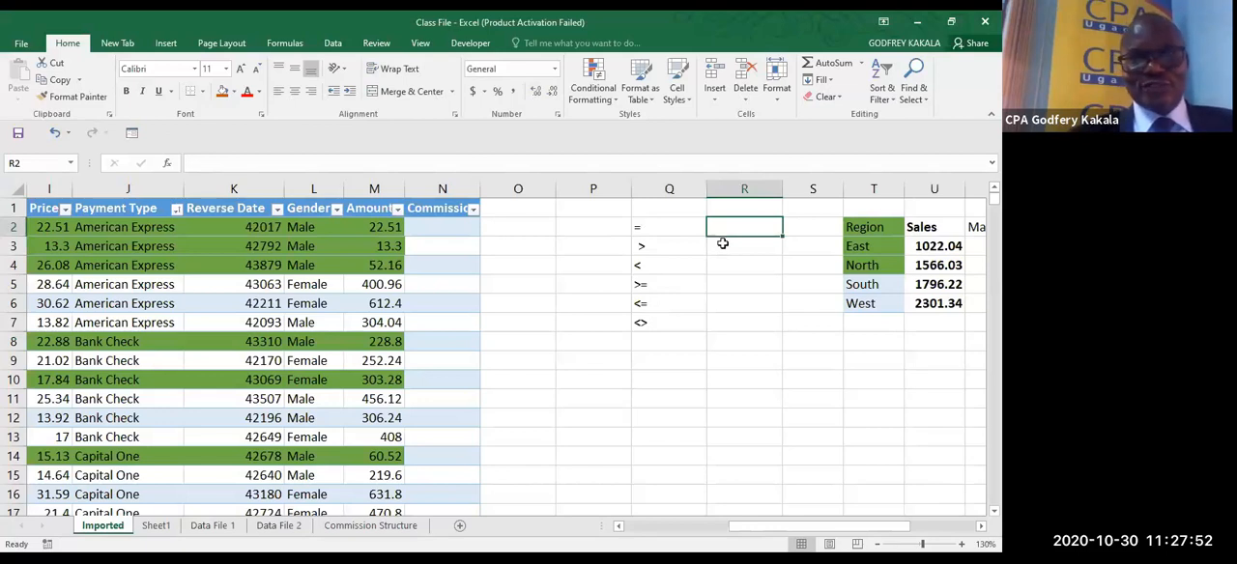
pyautogui.write('=')
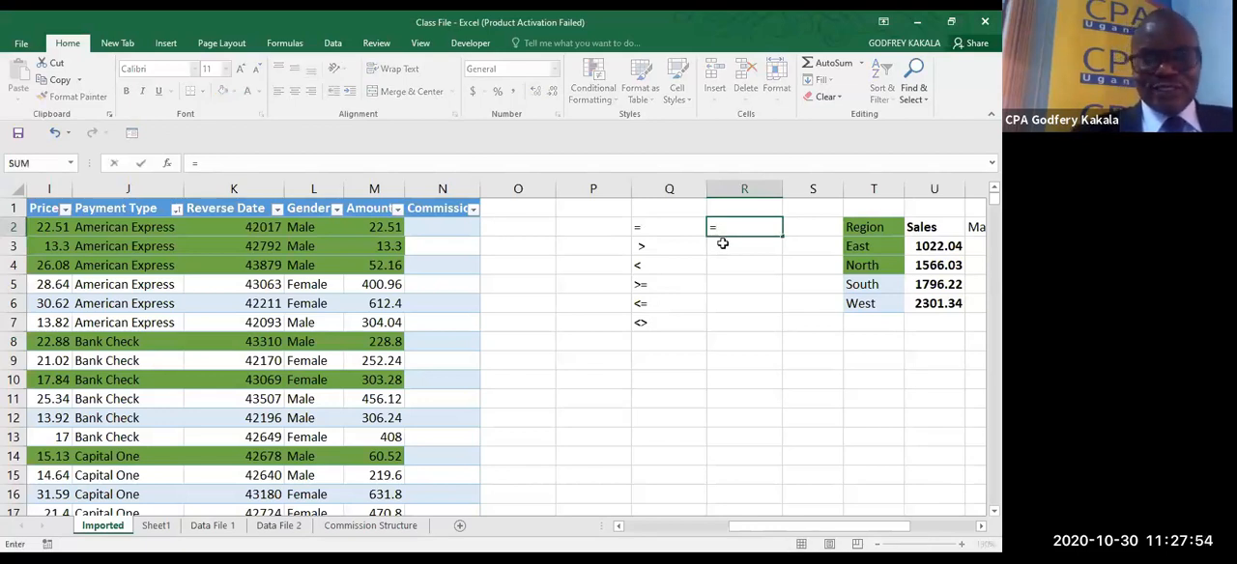
pyautogui.write('100=1')
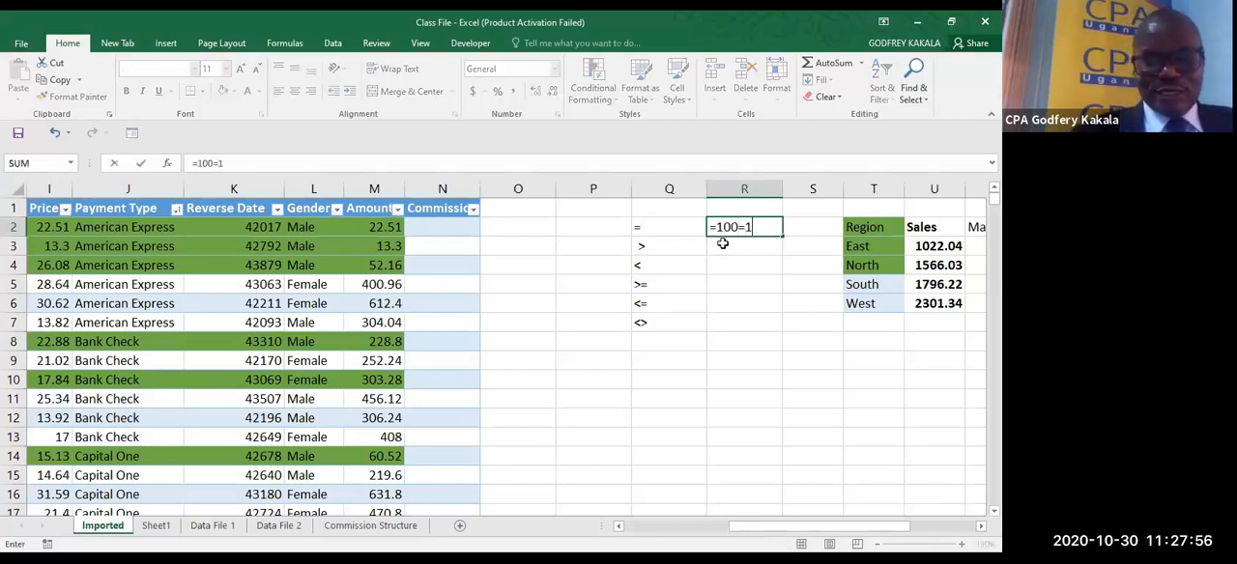
pyautogui.write('00')
pyautogui.hotkey('ctrl', 'Return')
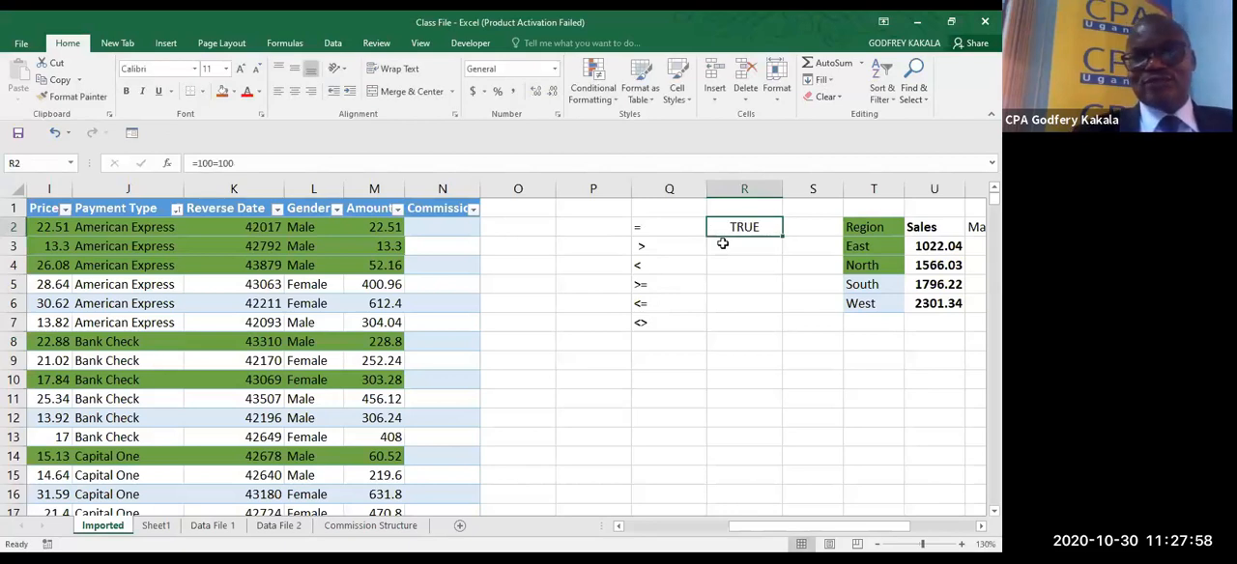
# - Test the less-than operator by entering =100<100 in R3, then highlight the operator examples in Q1:R8
pyautogui.click(723, 244)
pyautogui.write('=1')
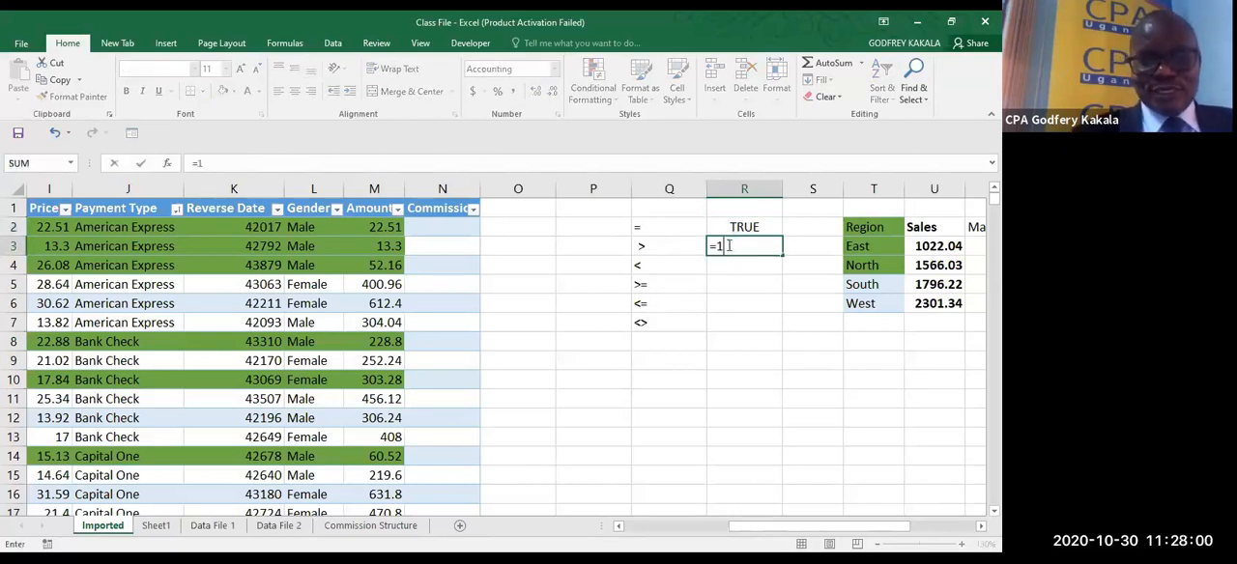
pyautogui.write('00<')
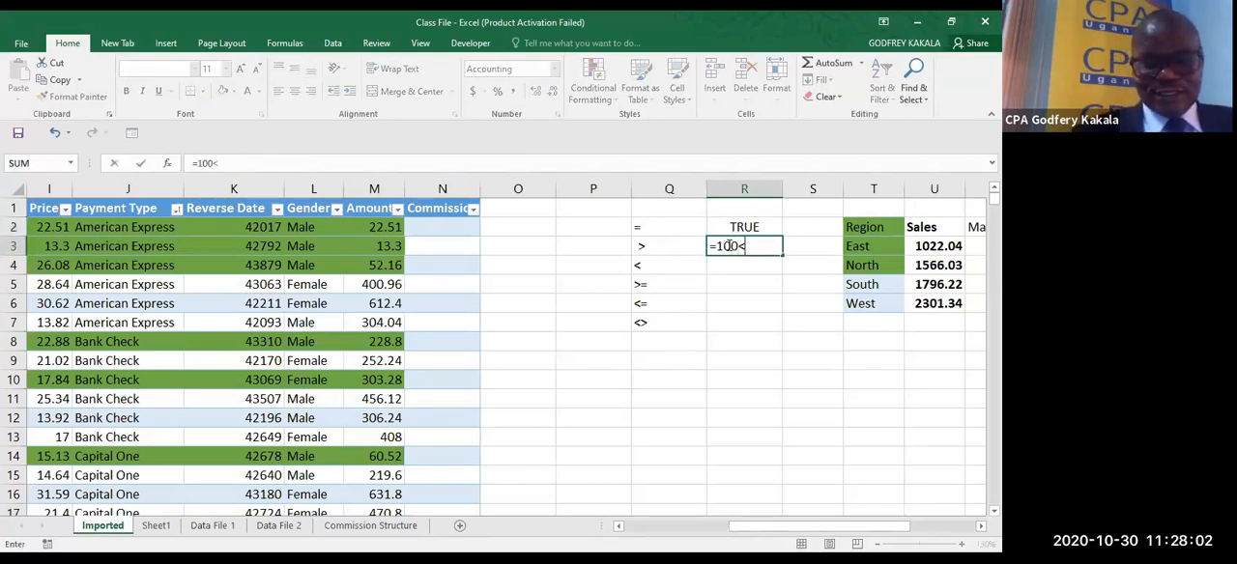
pyautogui.write('1-')
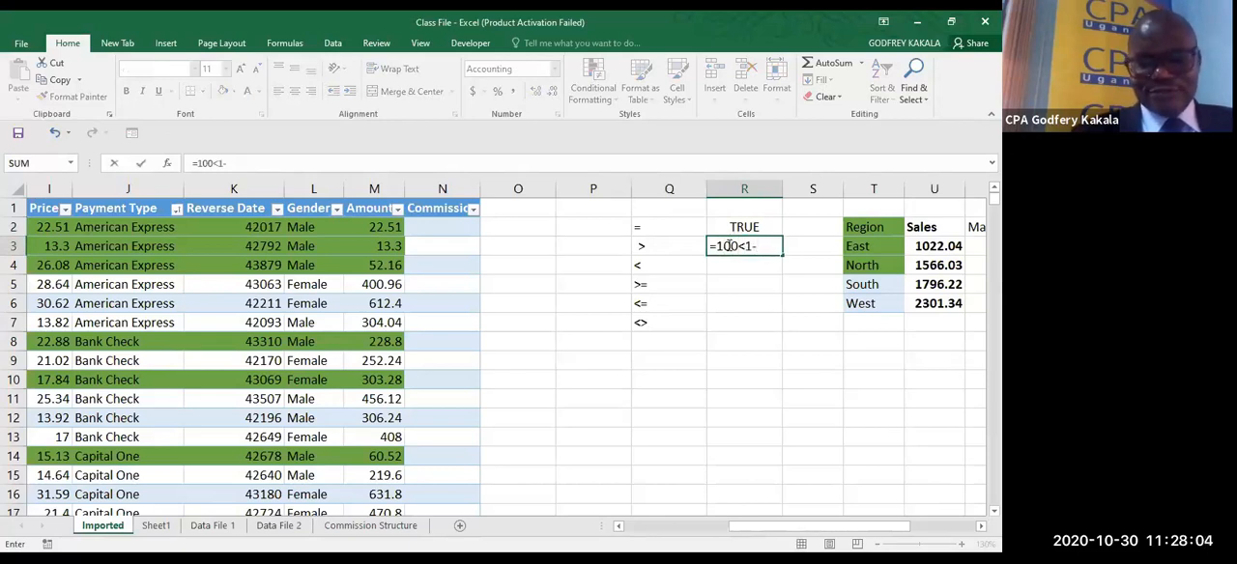
pyautogui.press('BackSpace')
pyautogui.write('00')
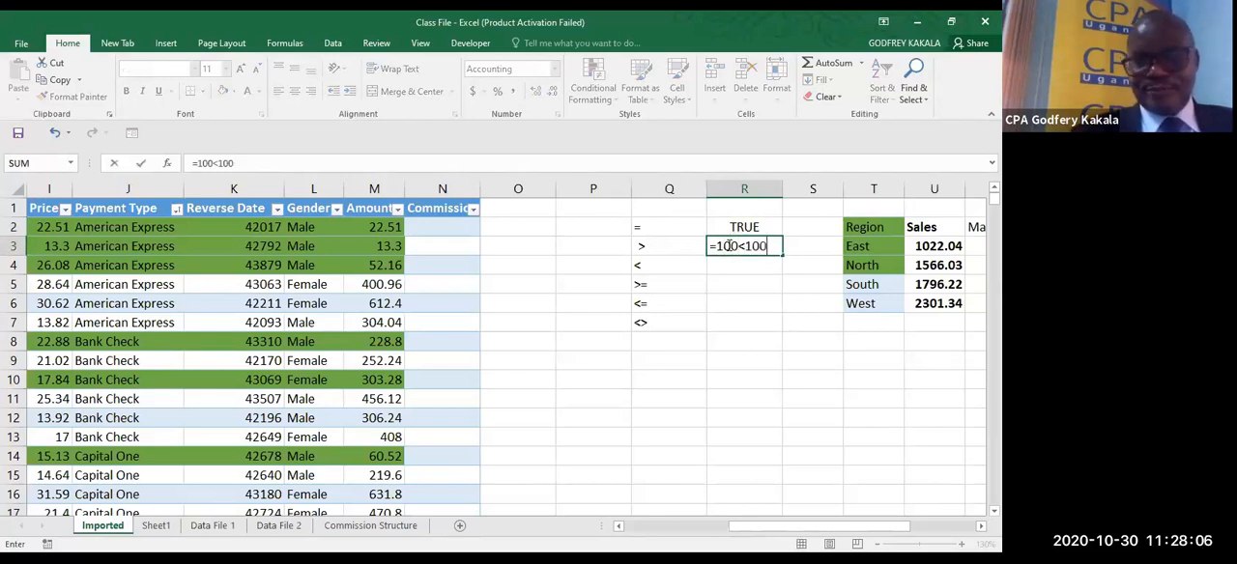
pyautogui.hotkey('ctrl', 'Return')
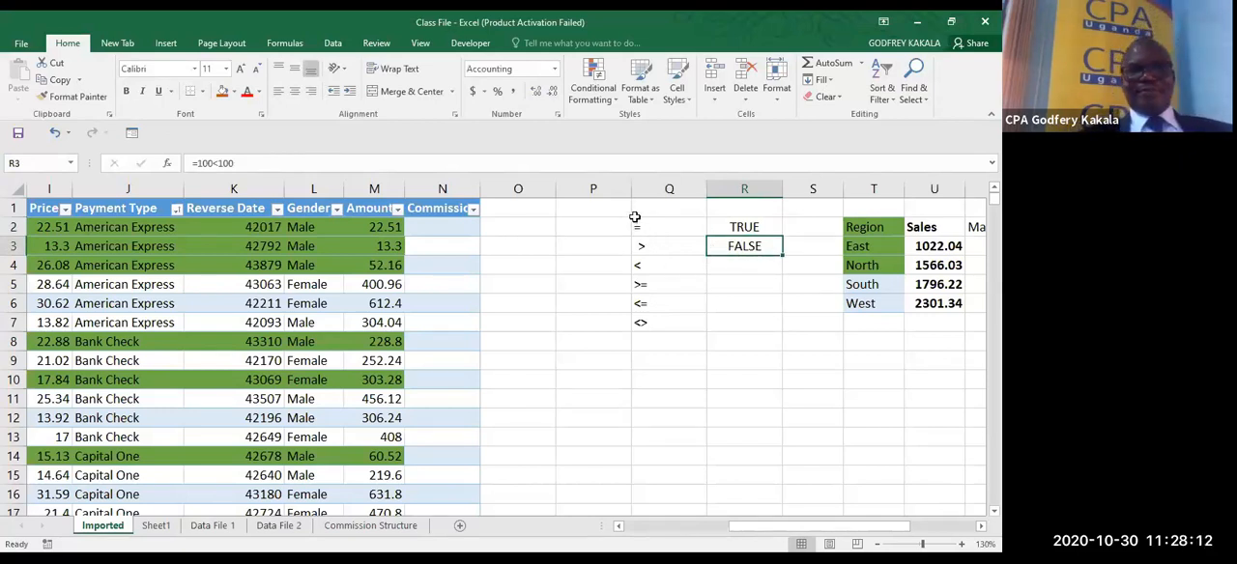
pyautogui.moveTo(634, 210); pyautogui.dragTo(738, 354)
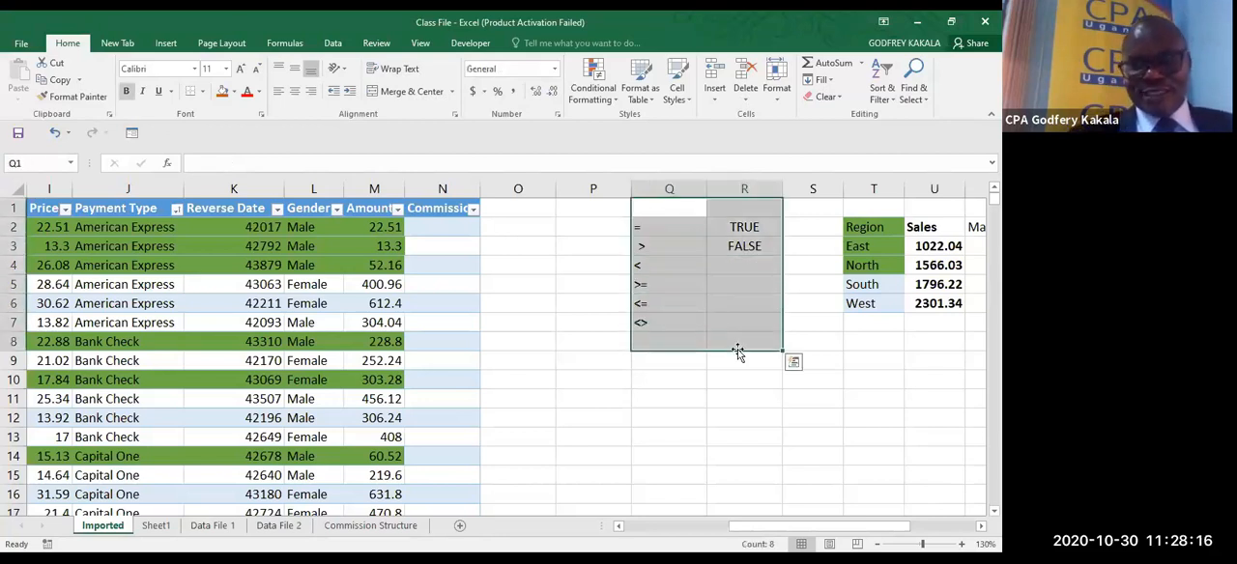
# - Note the logical function names IF,OR,AND as text in Q10 below the operator list
pyautogui.click(686, 379)
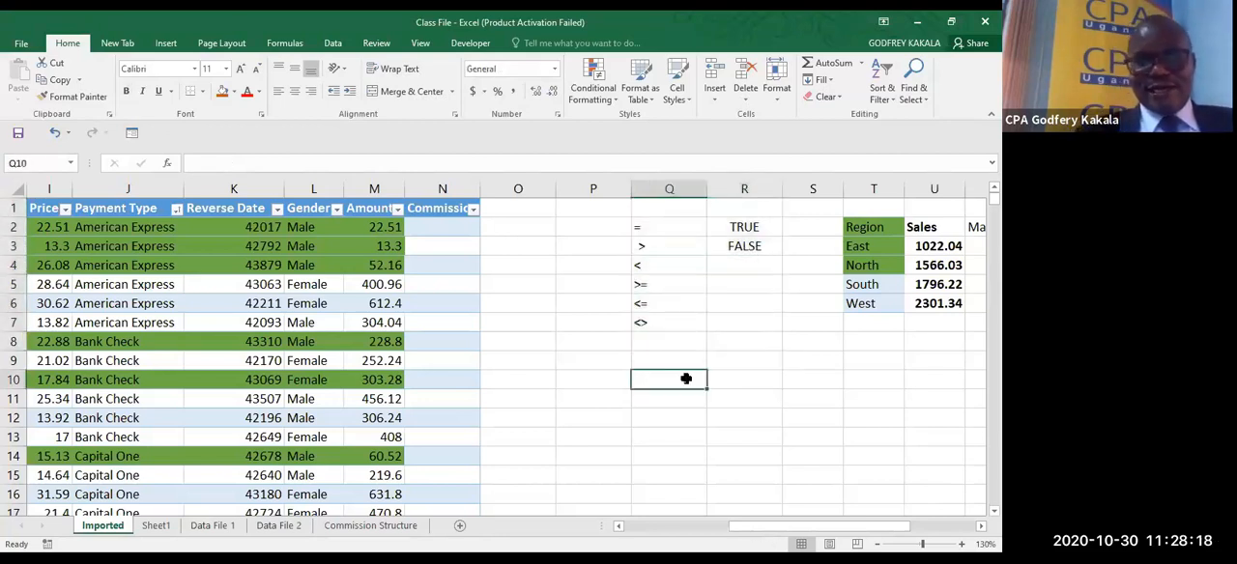
pyautogui.write('IF')
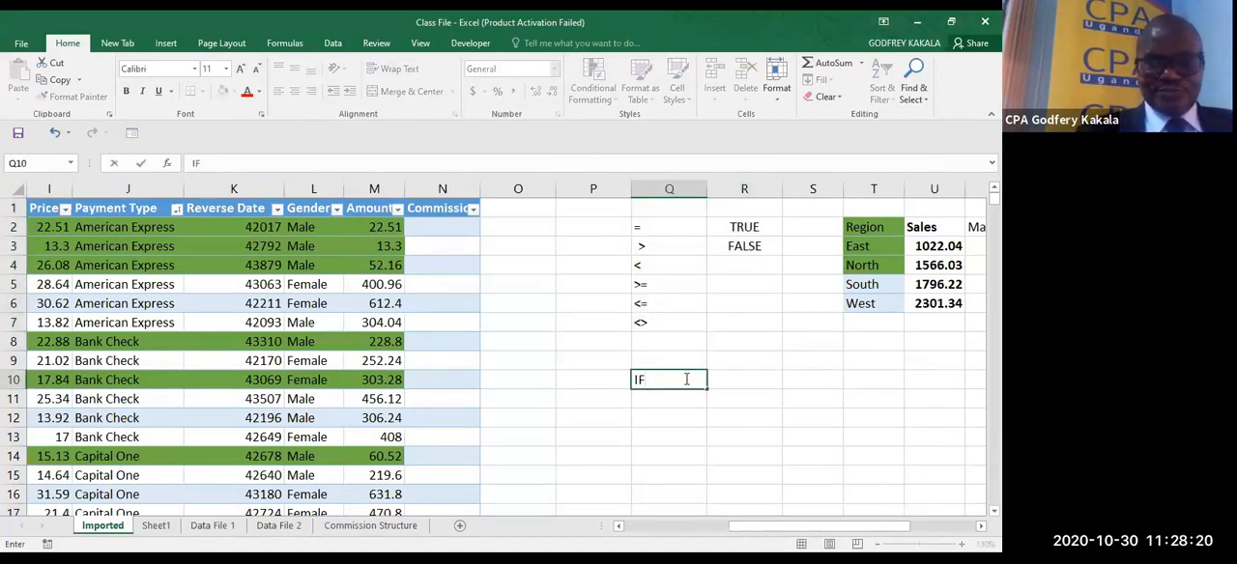
pyautogui.write(',OR')
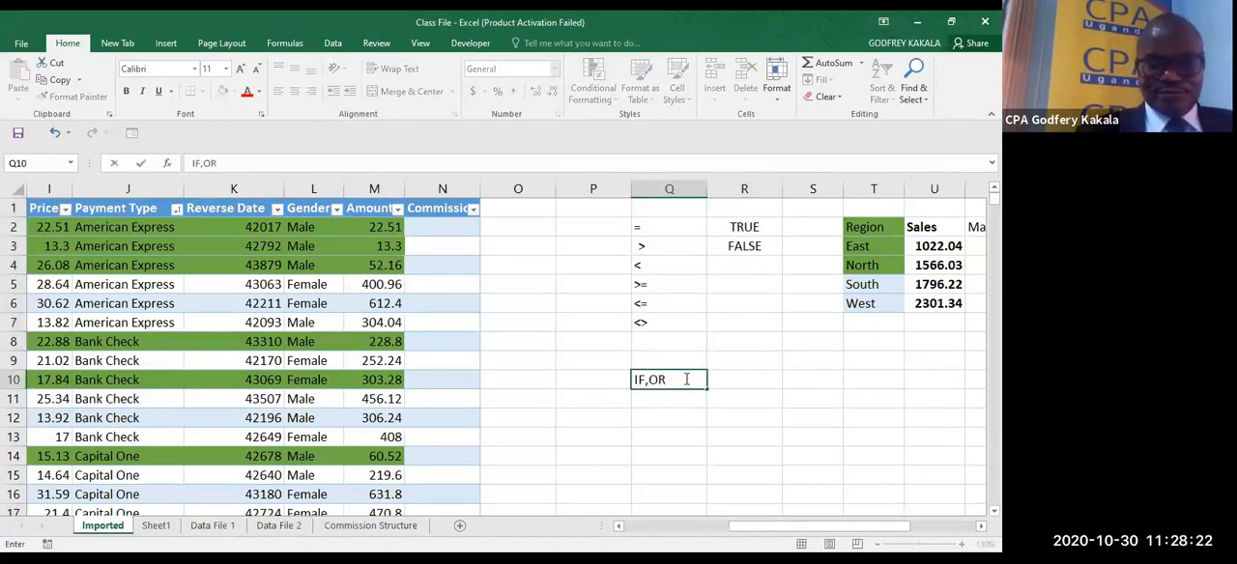
pyautogui.write(',AND')
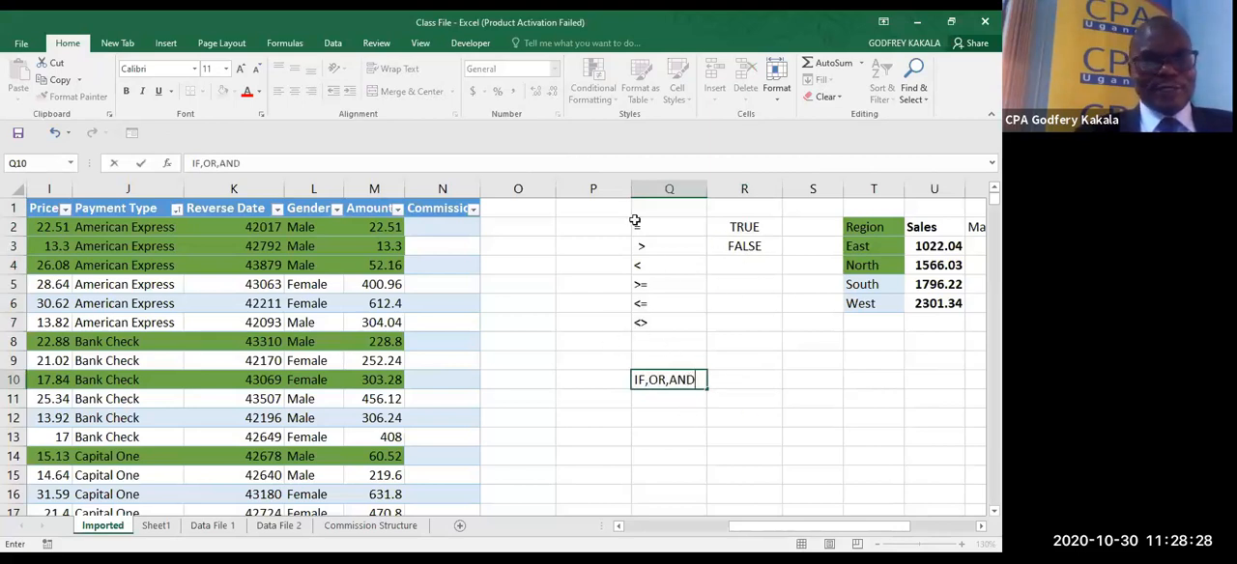
# - Clear the operator examples and function names from Q2:R10
pyautogui.moveTo(636, 227); pyautogui.dragTo(732, 386)
pyautogui.press('Delete')
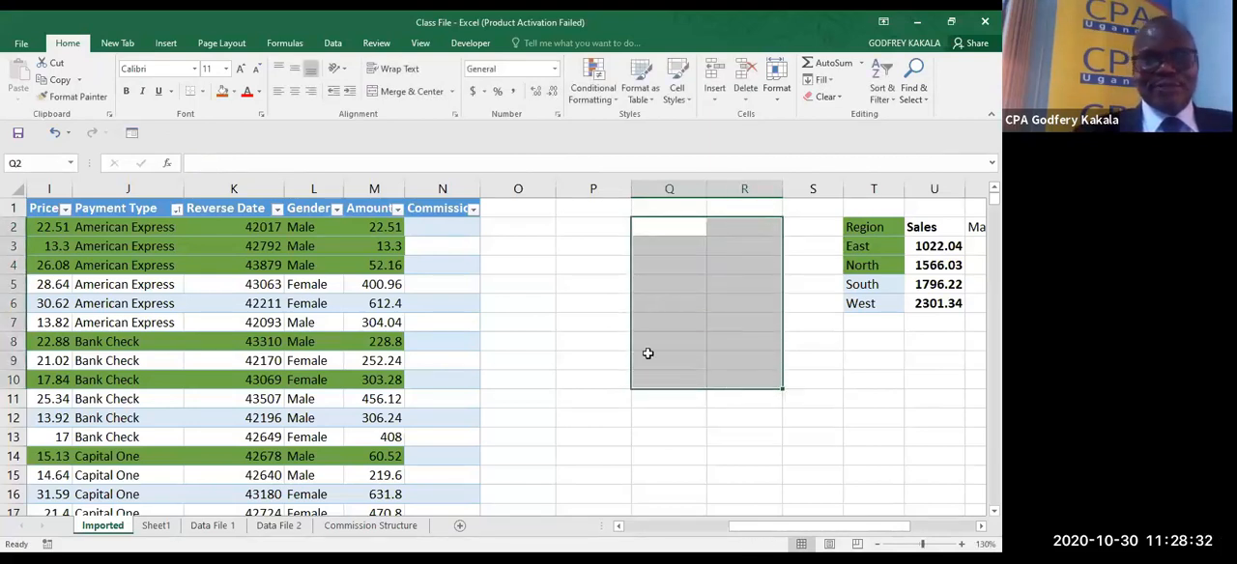
# - Start an IF formula in N2 of the Commission column with the logical test C2<>"West"
pyautogui.click(446, 227)
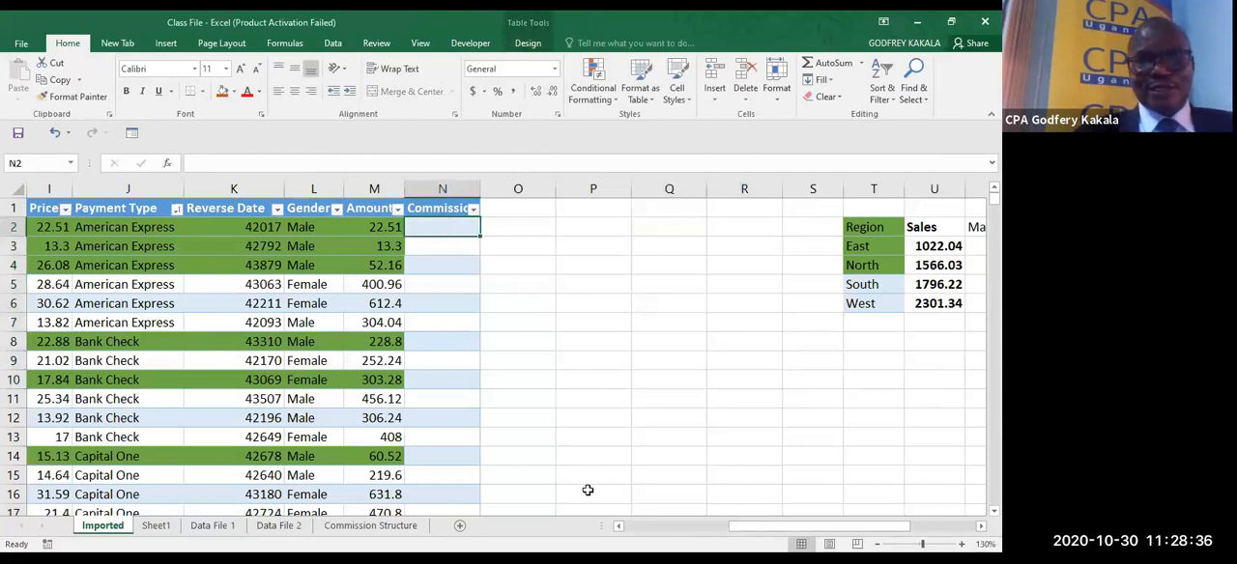
pyautogui.click(618, 527)
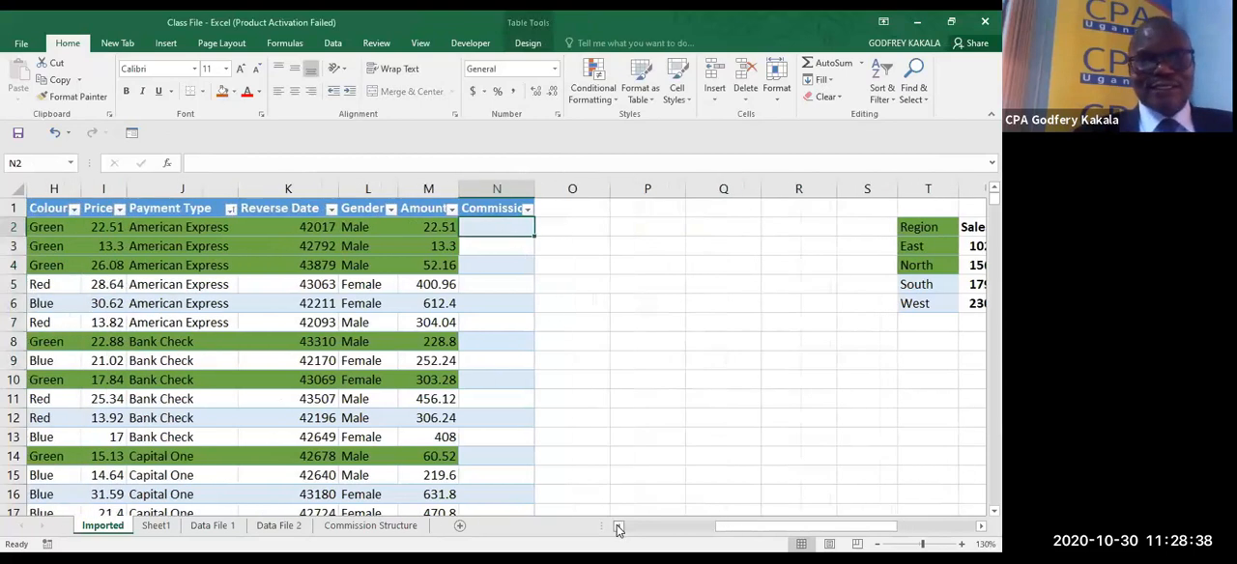
pyautogui.click(619, 527)
pyautogui.click(618, 527)
pyautogui.click(618, 526)
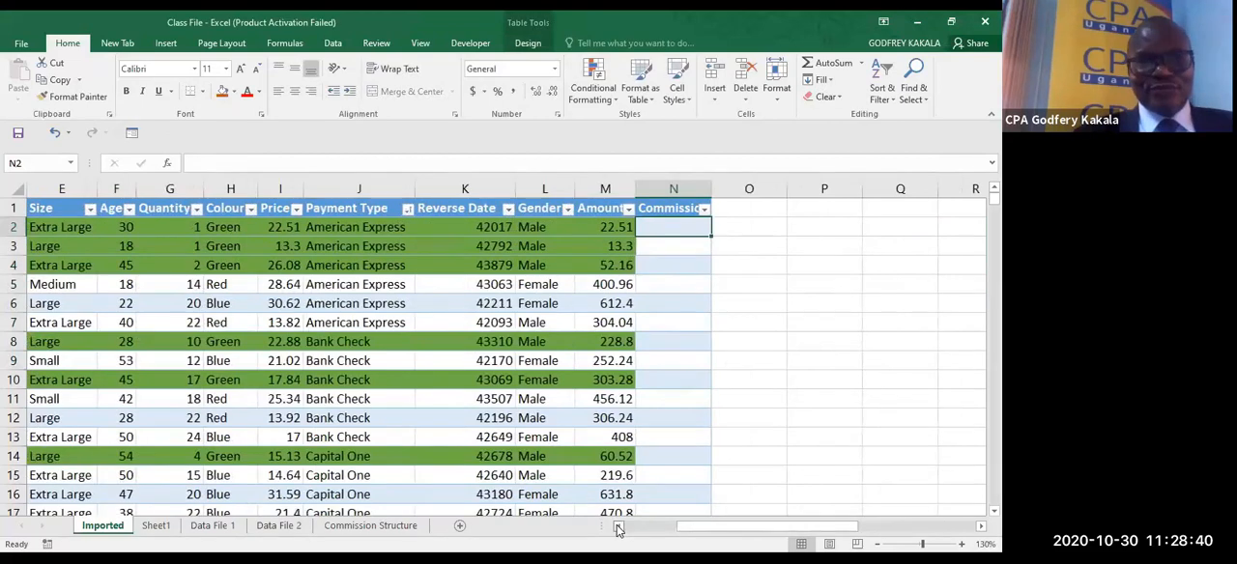
pyautogui.click(618, 527)
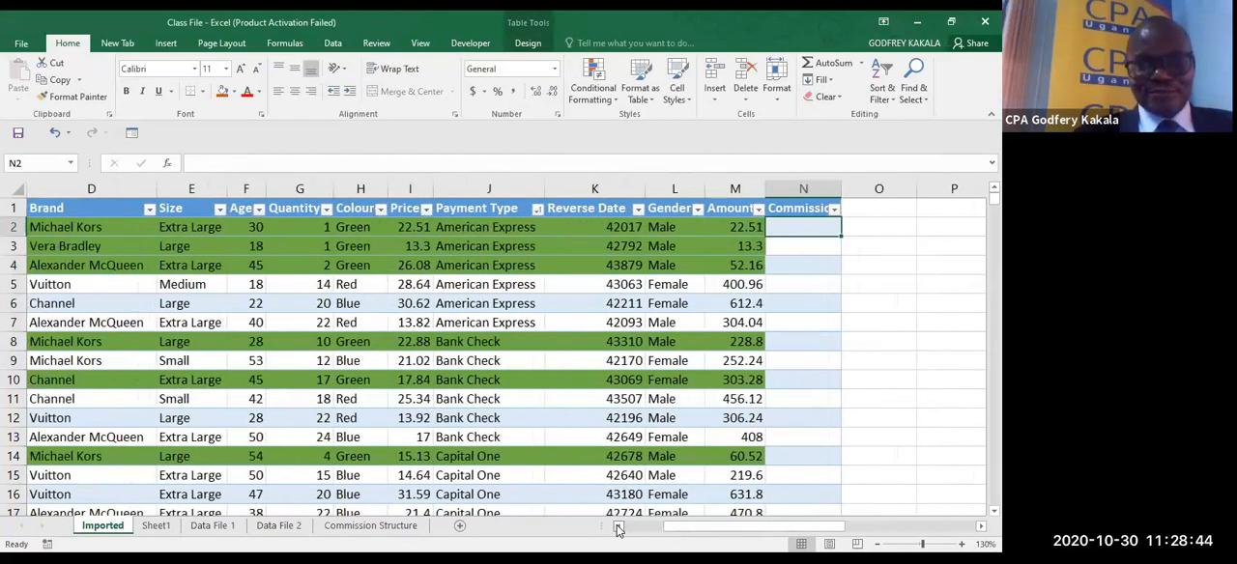
pyautogui.write('=')
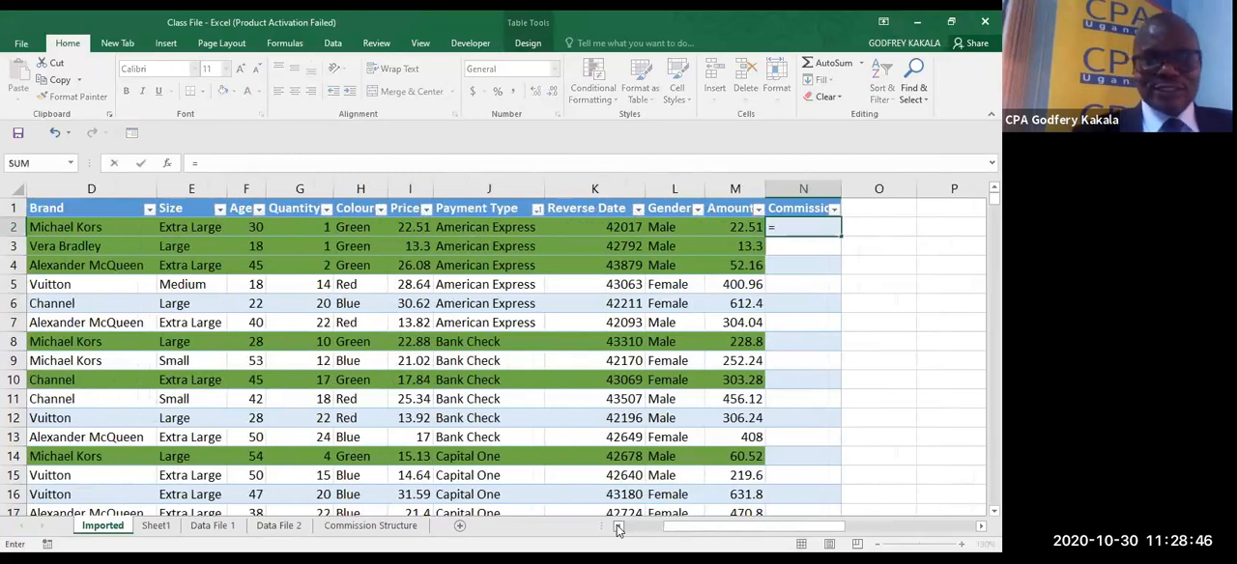
pyautogui.write('if')
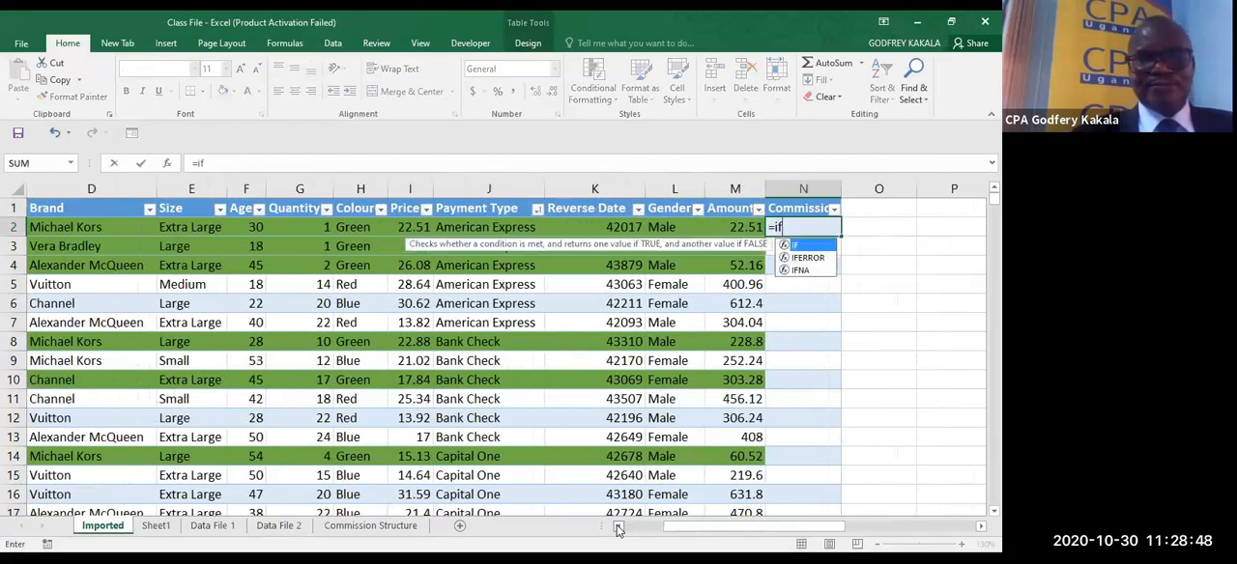
pyautogui.press('Tab')
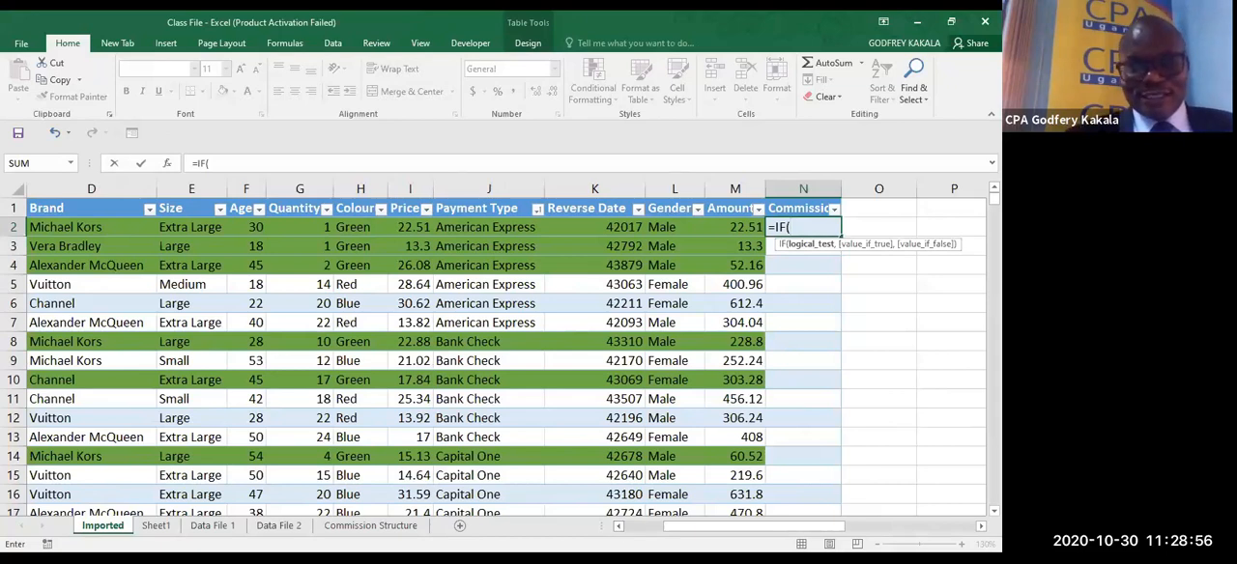
pyautogui.click(619, 525)
pyautogui.click(619, 526)
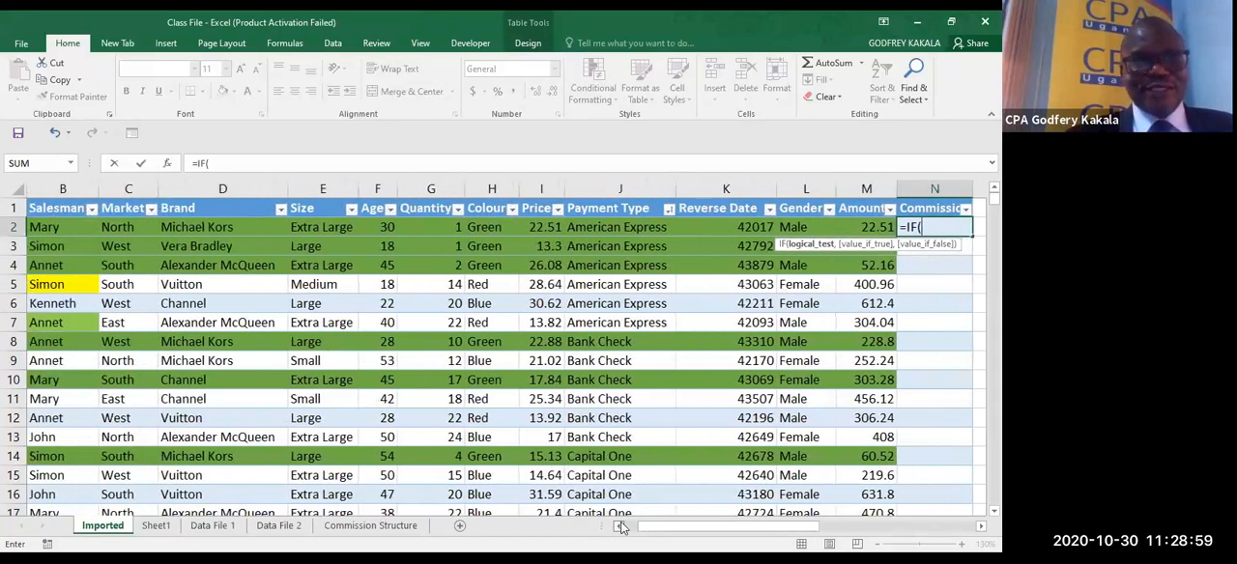
pyautogui.click(119, 229)
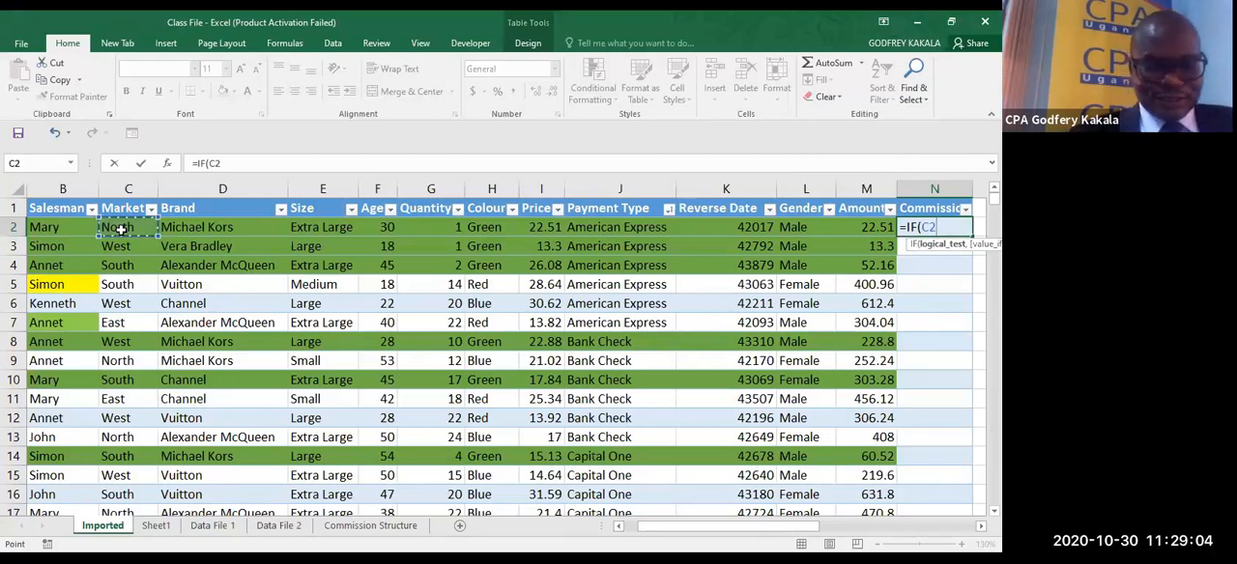
pyautogui.write('<>')
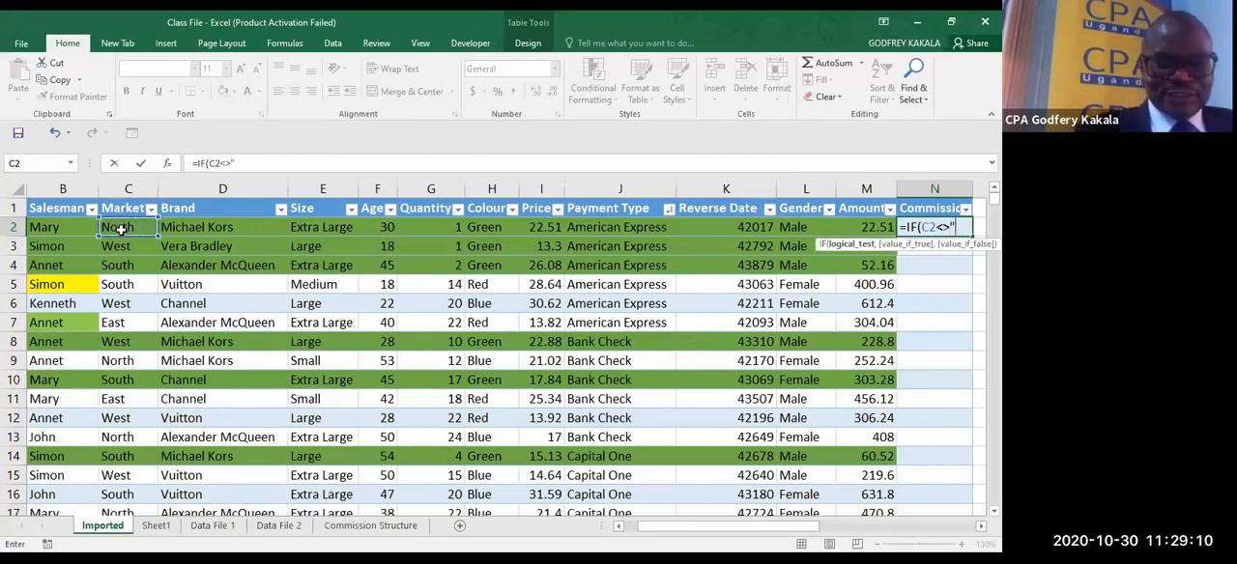
pyautogui.write('West"')
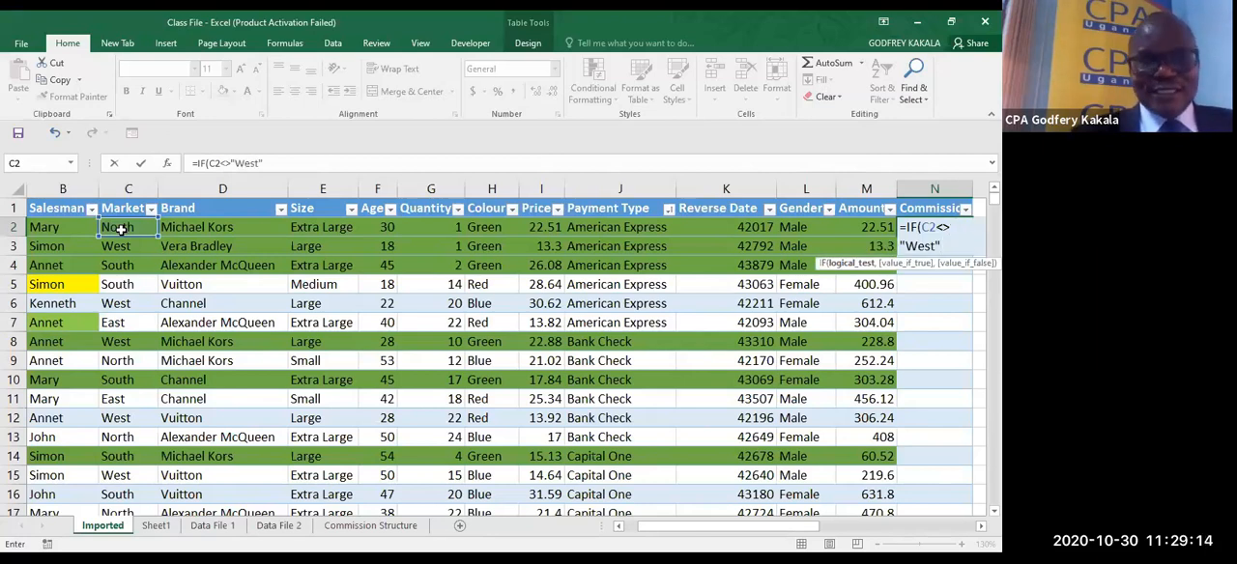
pyautogui.write(',')
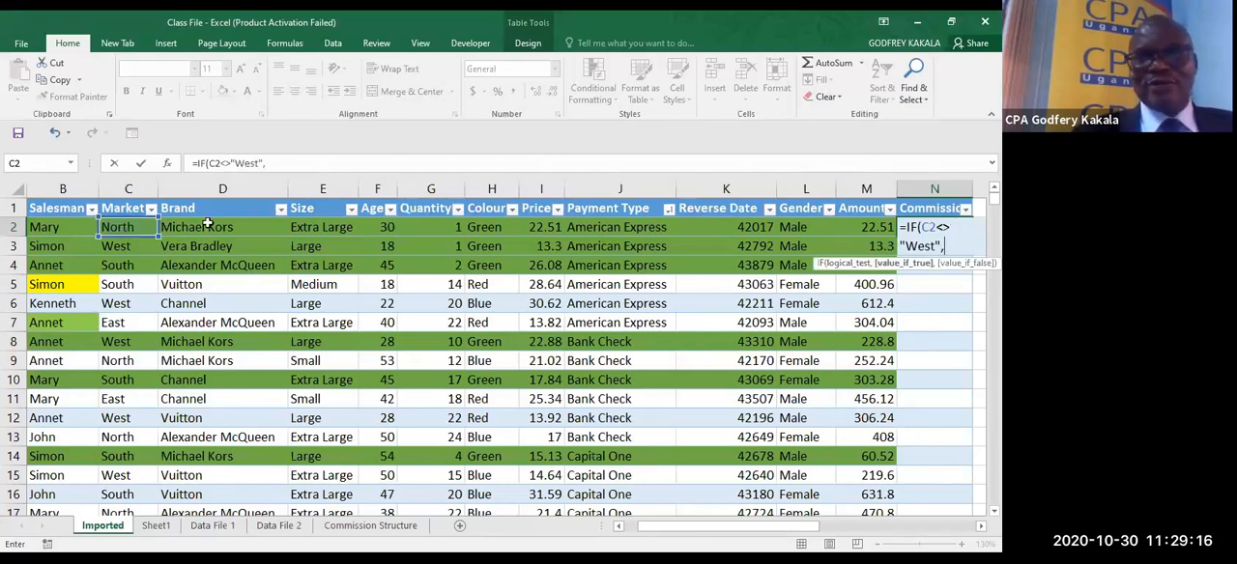
# - Complete the N2 formula with M2*5% as the value if true and enter it without a value if false
pyautogui.click(857, 224)
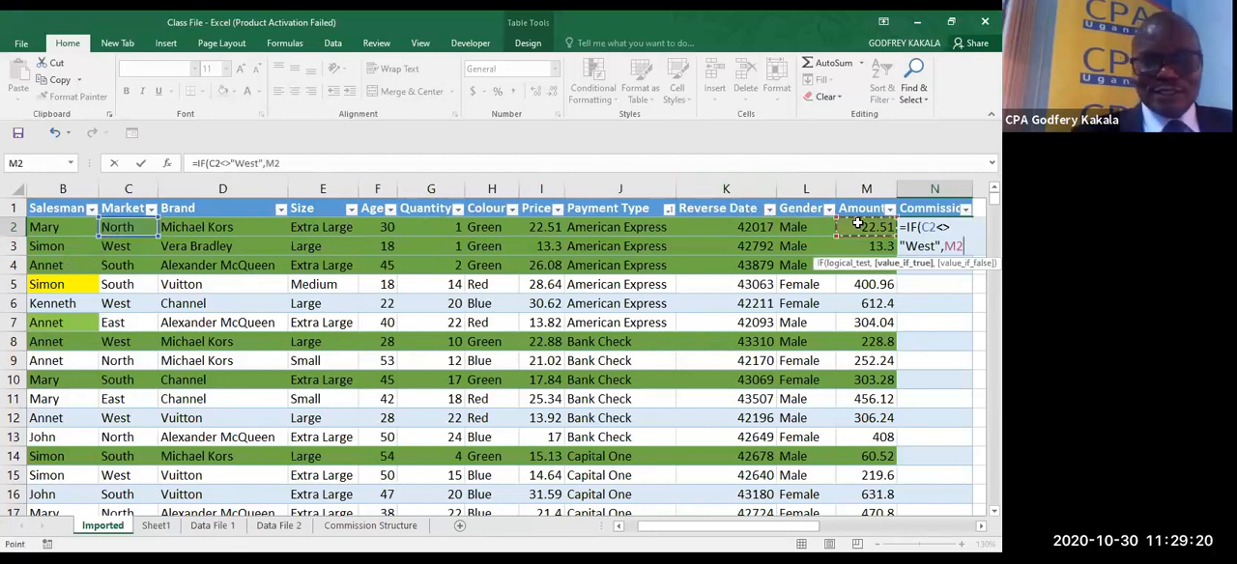
pyautogui.write('*')
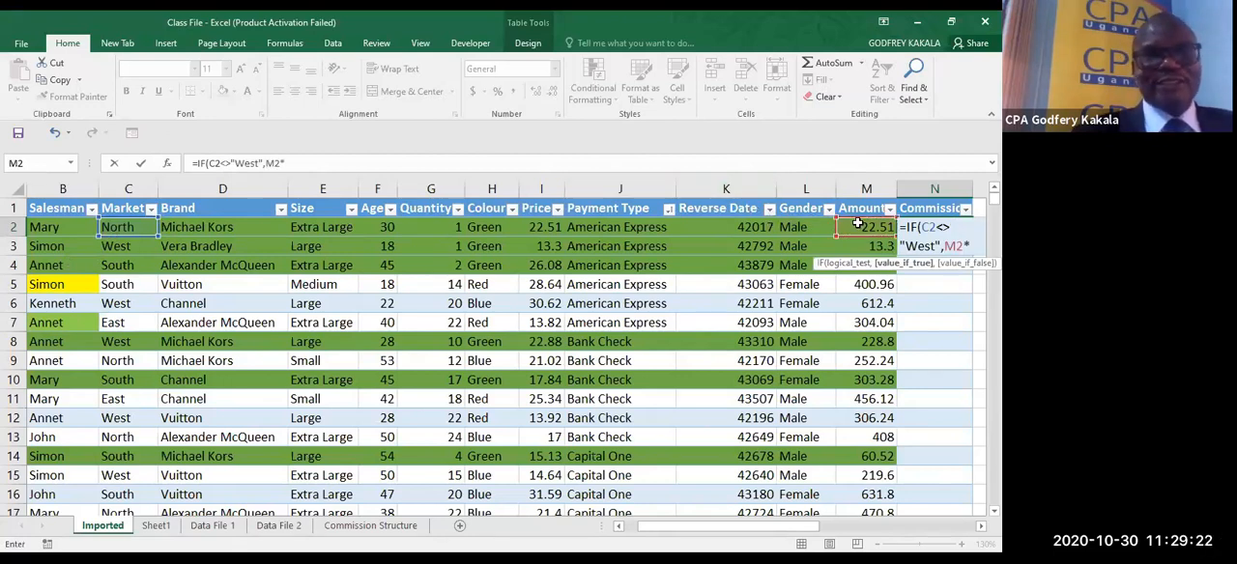
pyautogui.write('5%)')
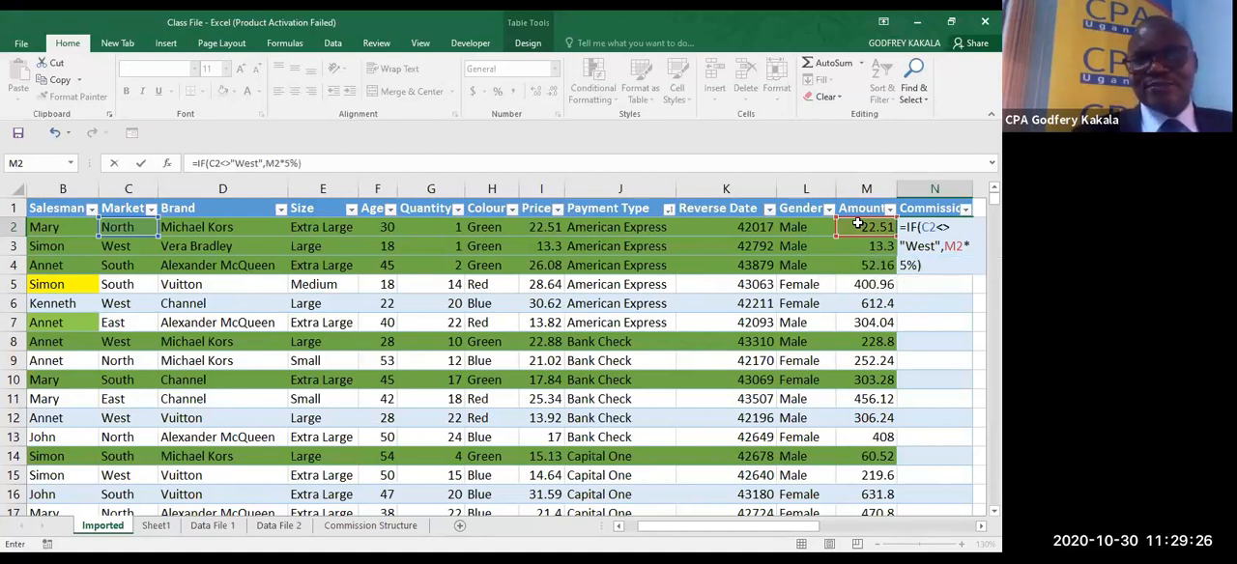
pyautogui.hotkey('ctrl', 'Return')
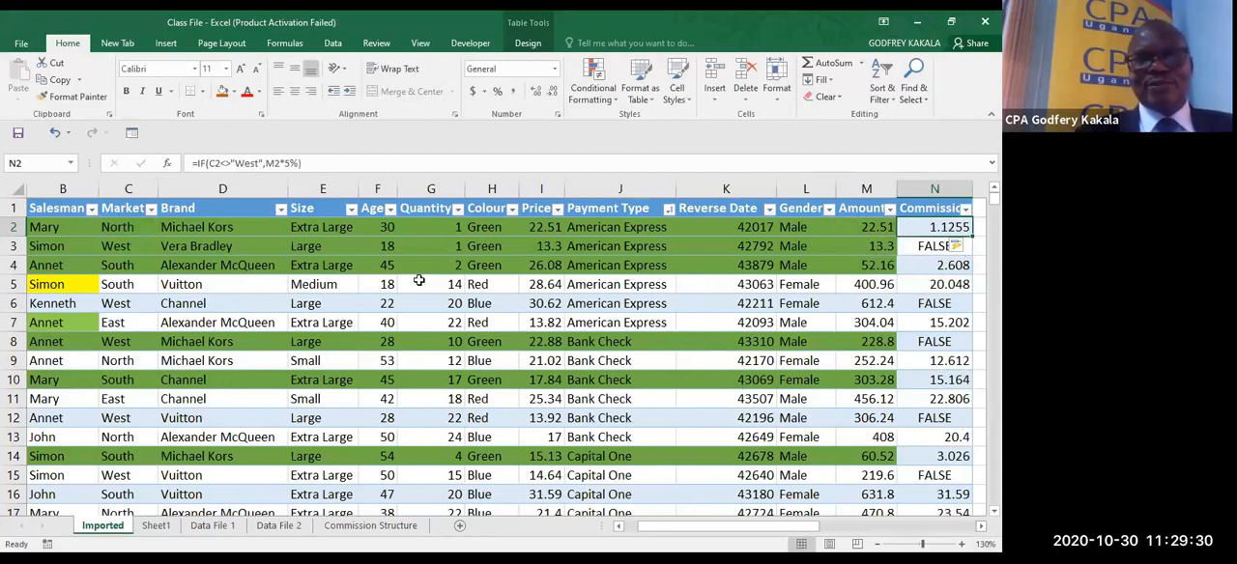
# - Add 0 as the value if false, making the N2 formula =IF(C2<>"West",M2*5%,0)
pyautogui.click(299, 164)
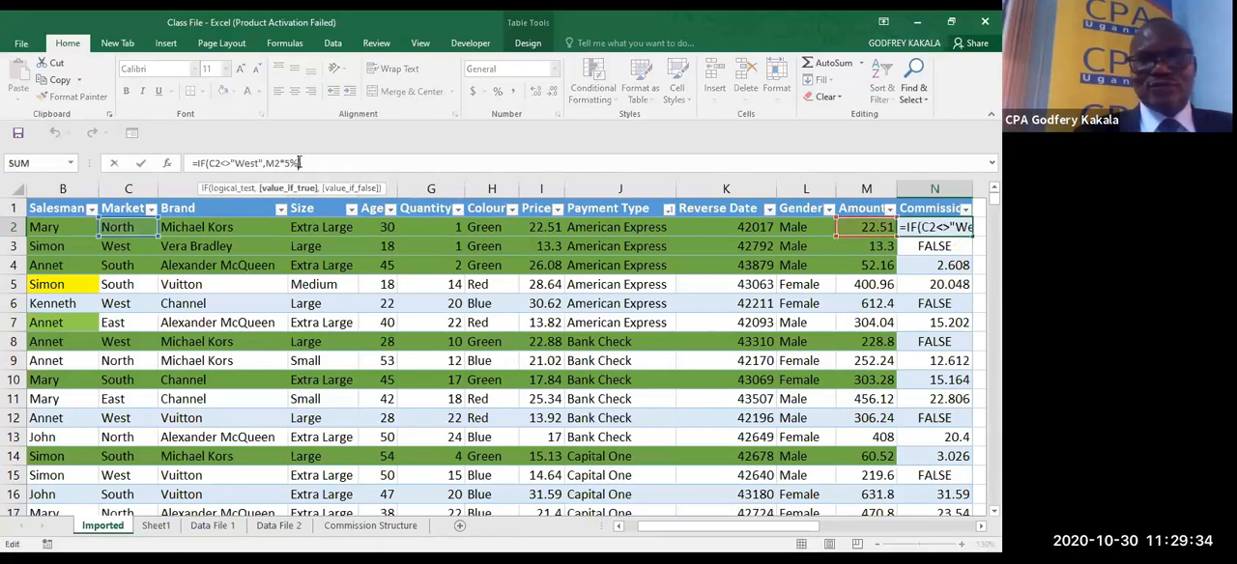
pyautogui.write(')')
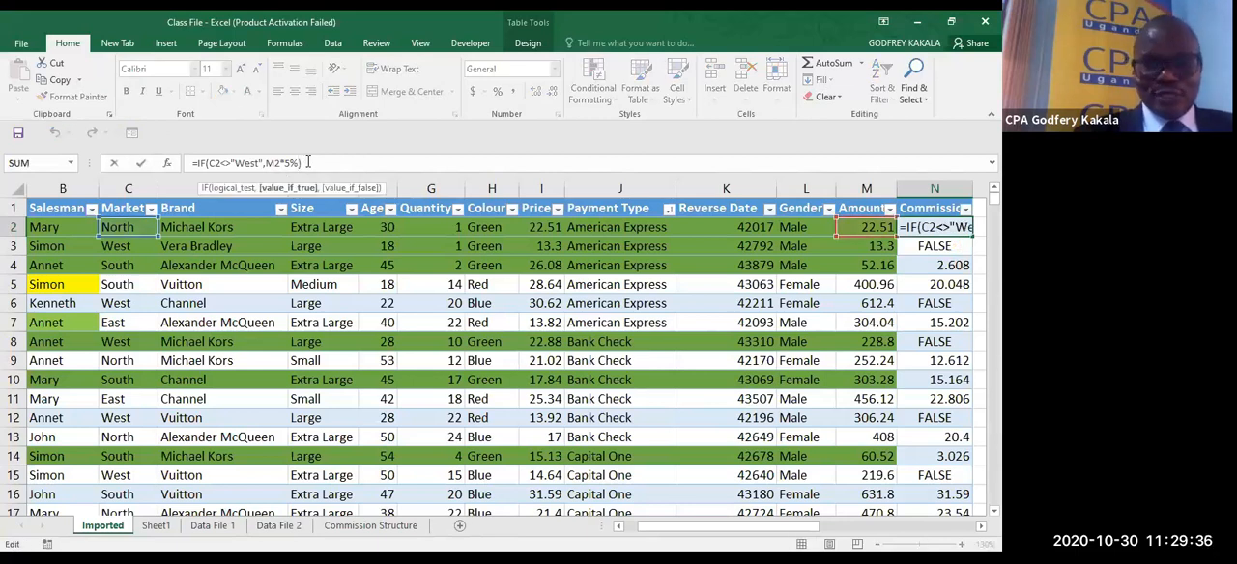
pyautogui.write(',0')
pyautogui.hotkey('ctrl', 'Return')
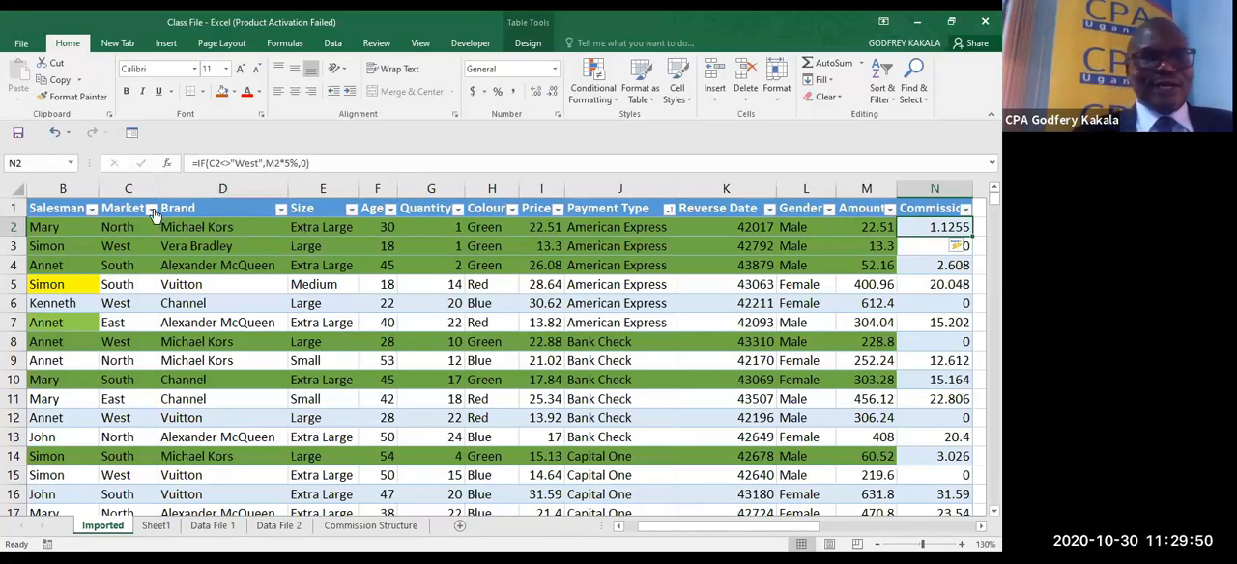
# - Filter the Market column to West only to check the commissions, then turn off the table's filters
pyautogui.click(43, 353)
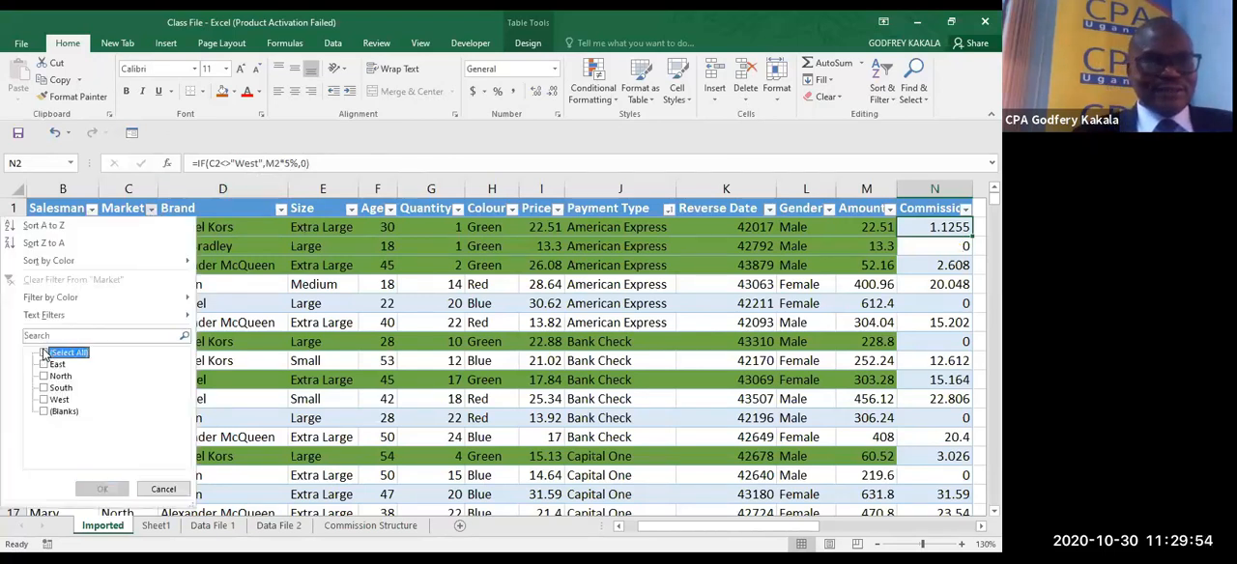
pyautogui.click(44, 399)
pyautogui.click(86, 483)
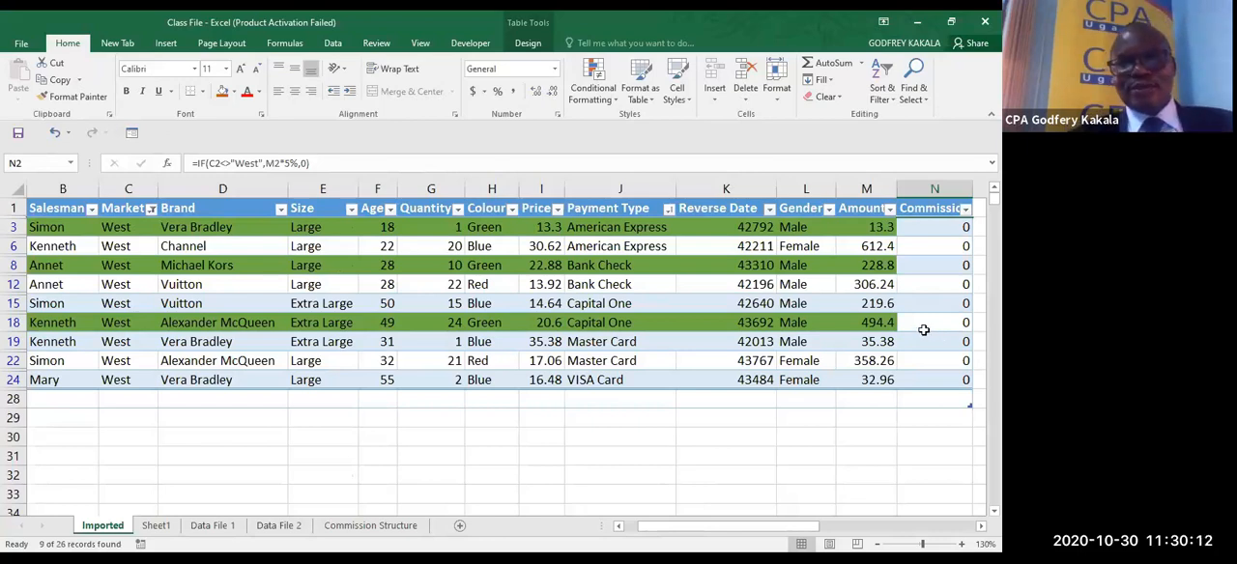
pyautogui.click(924, 326)
pyautogui.hotkey('ctrl', 'shift', 'l')
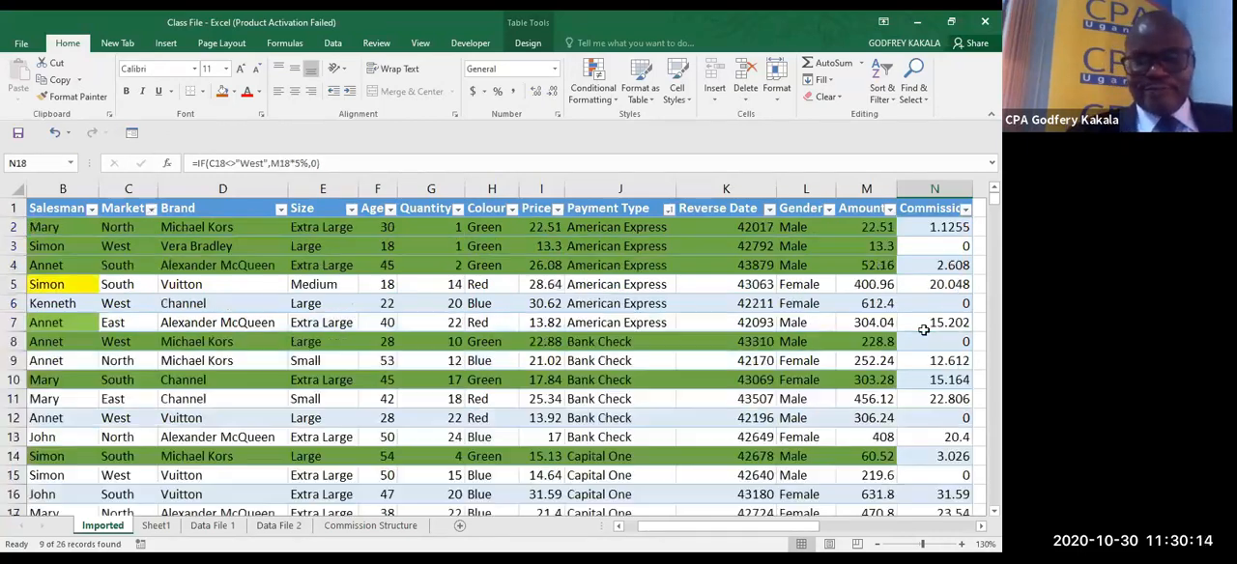
# - Add another table column beside the existing Commission column by entering the header Commission in O1
pyautogui.click(981, 527)
pyautogui.click(980, 526)
pyautogui.click(980, 527)
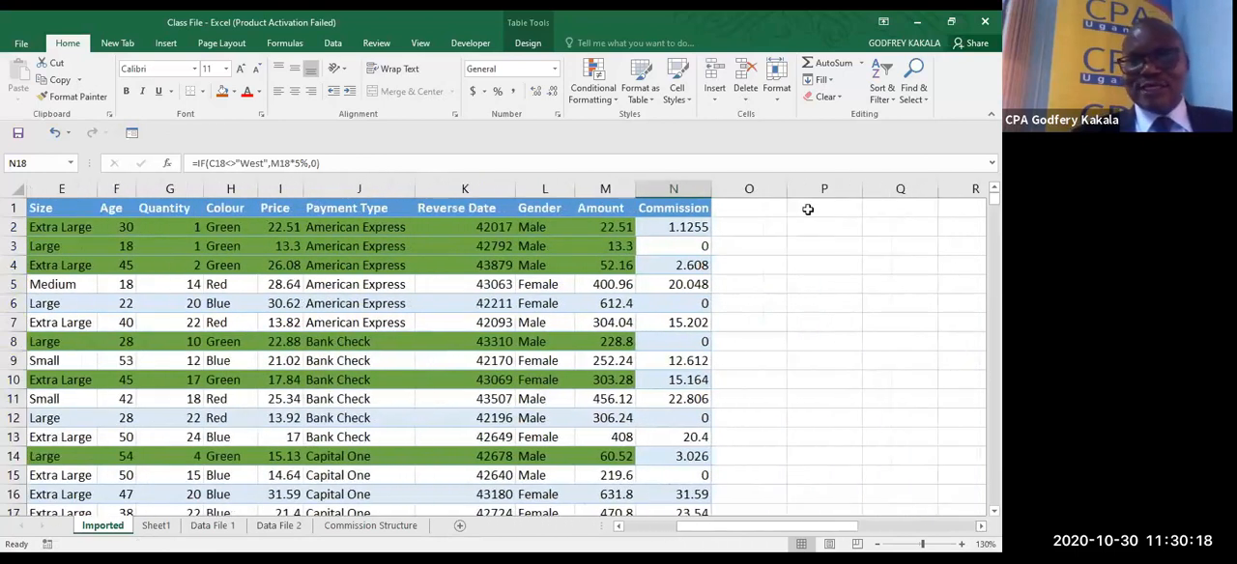
pyautogui.click(749, 201)
pyautogui.write('C')
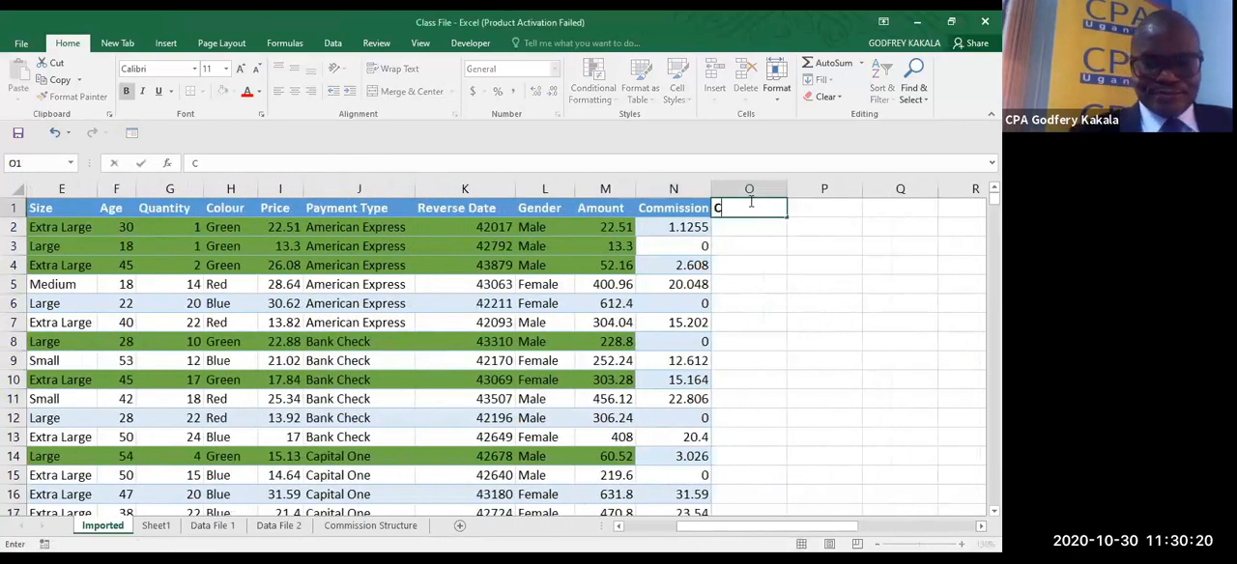
pyautogui.write('ommiss')
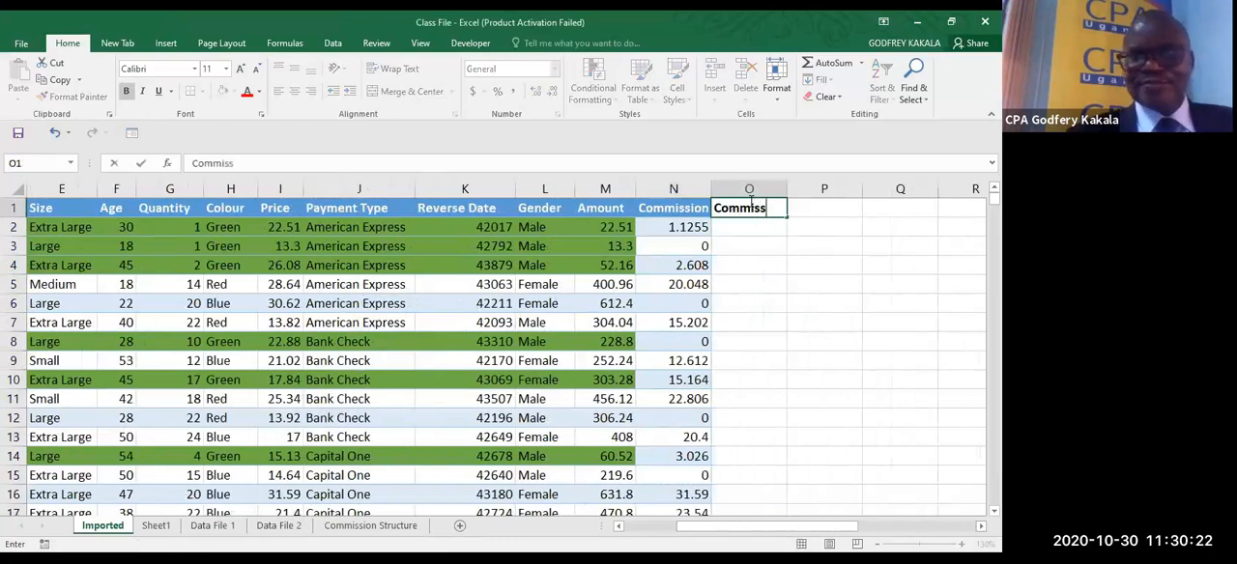
pyautogui.write('io')
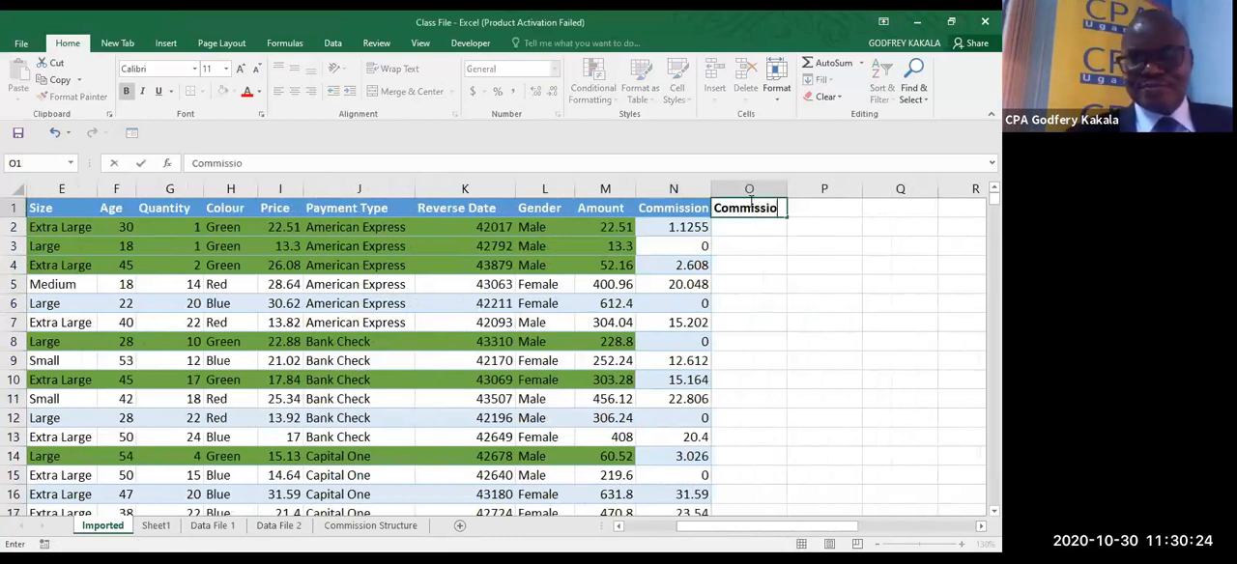
pyautogui.press('Return')
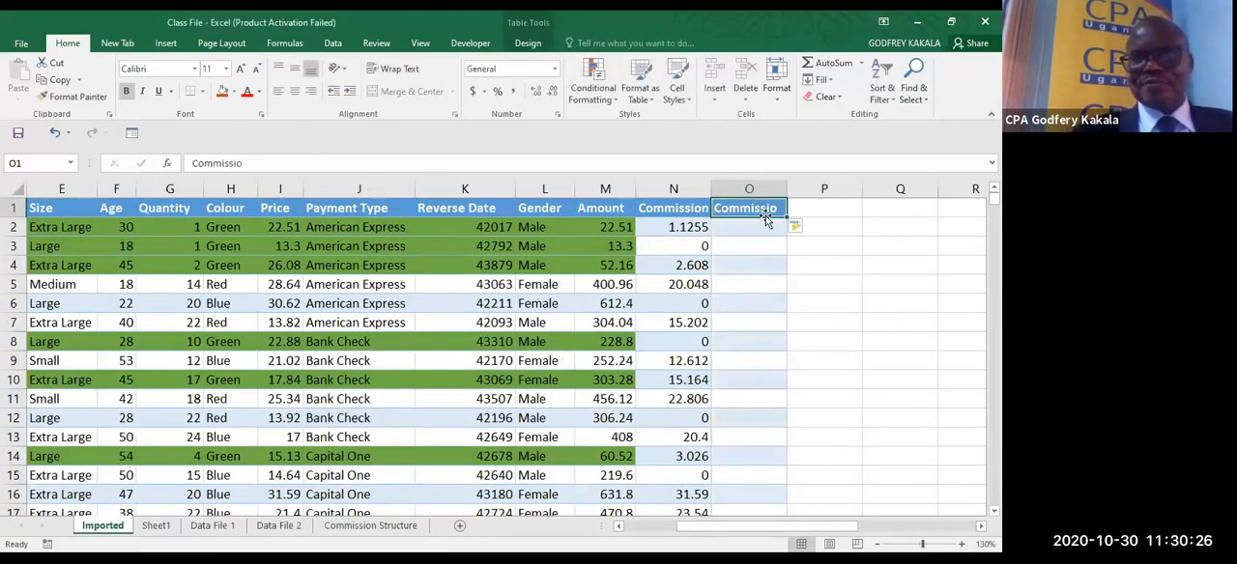
pyautogui.click(276, 164)
pyautogui.write('n')
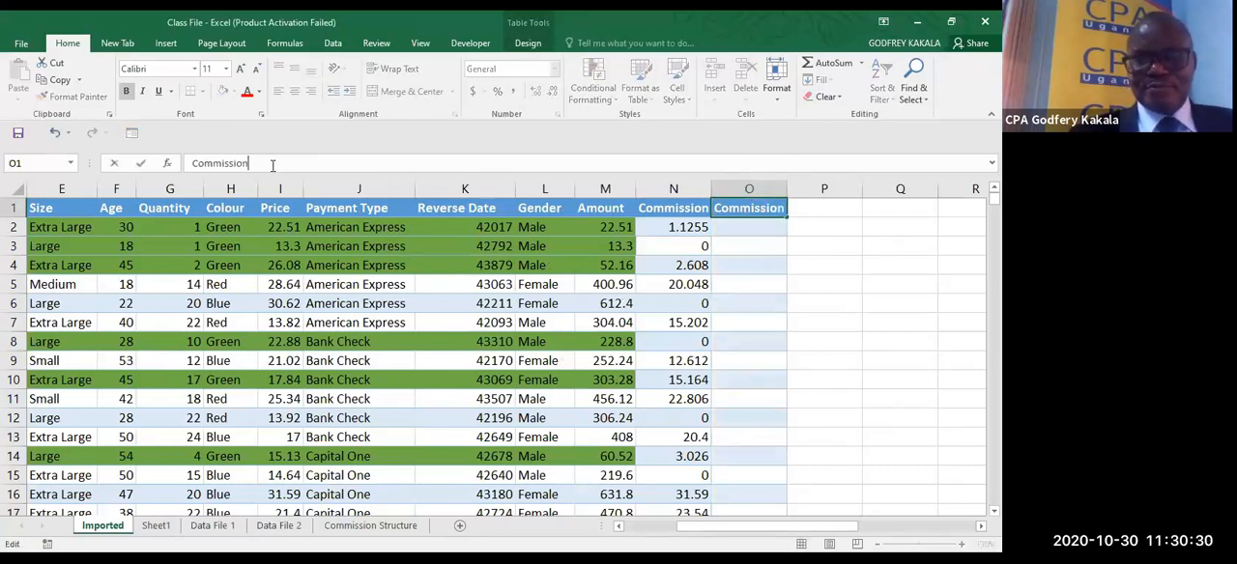
# - Start an IF formula in O2, under the second Commission header, testing whether the market in C2 is not equal to "West"
pyautogui.click(727, 237)
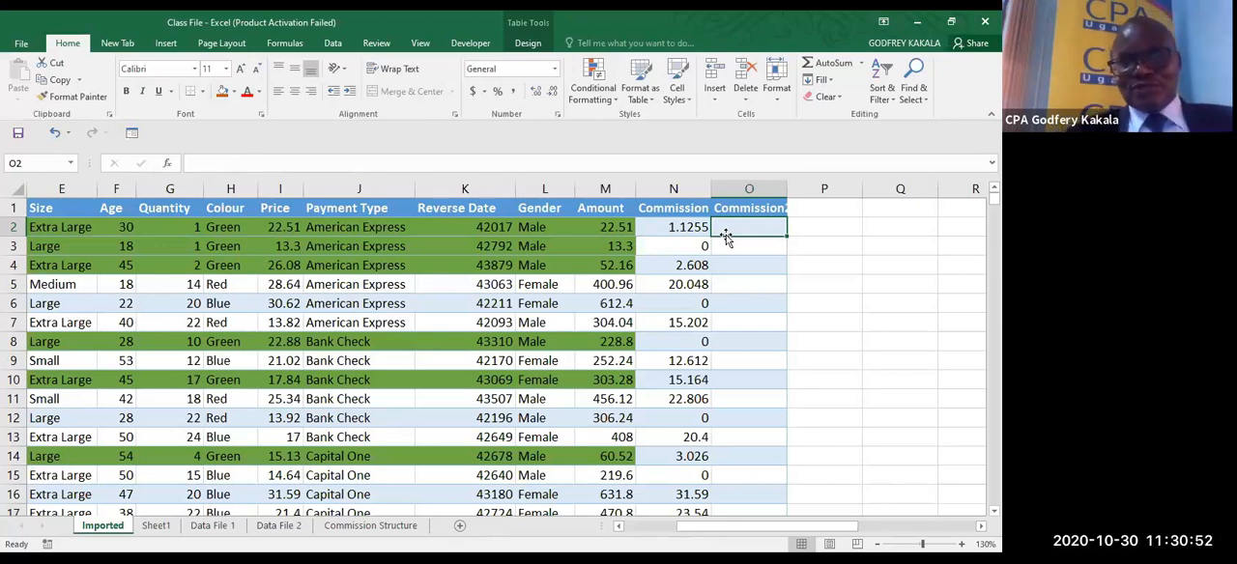
pyautogui.write('=')
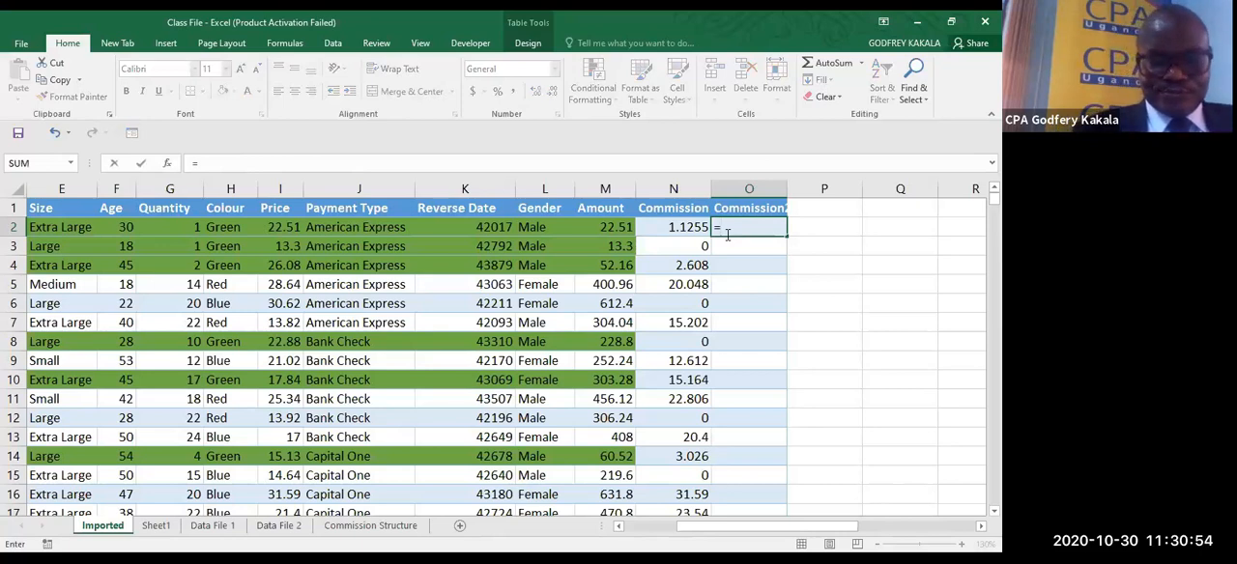
pyautogui.write('IF(')
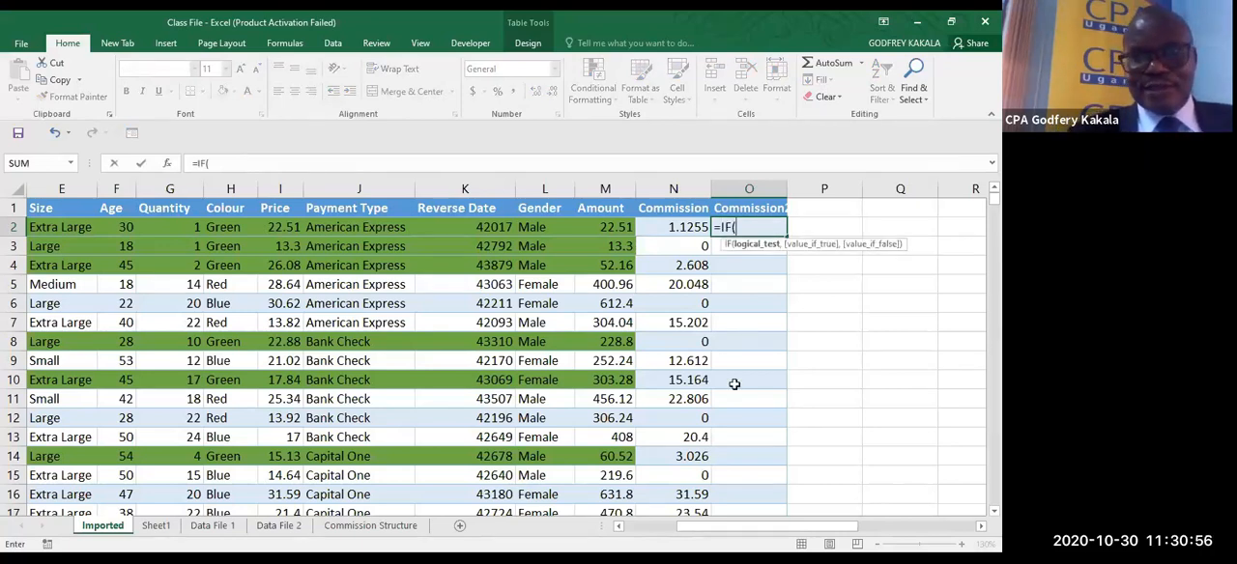
pyautogui.click(635, 531)
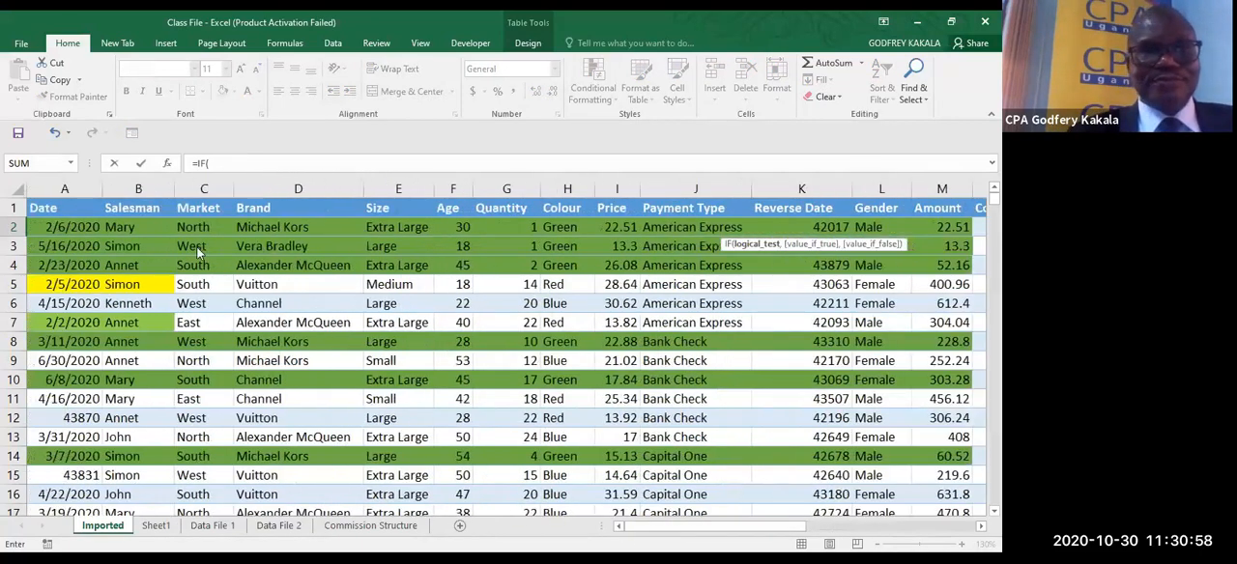
pyautogui.click(200, 235)
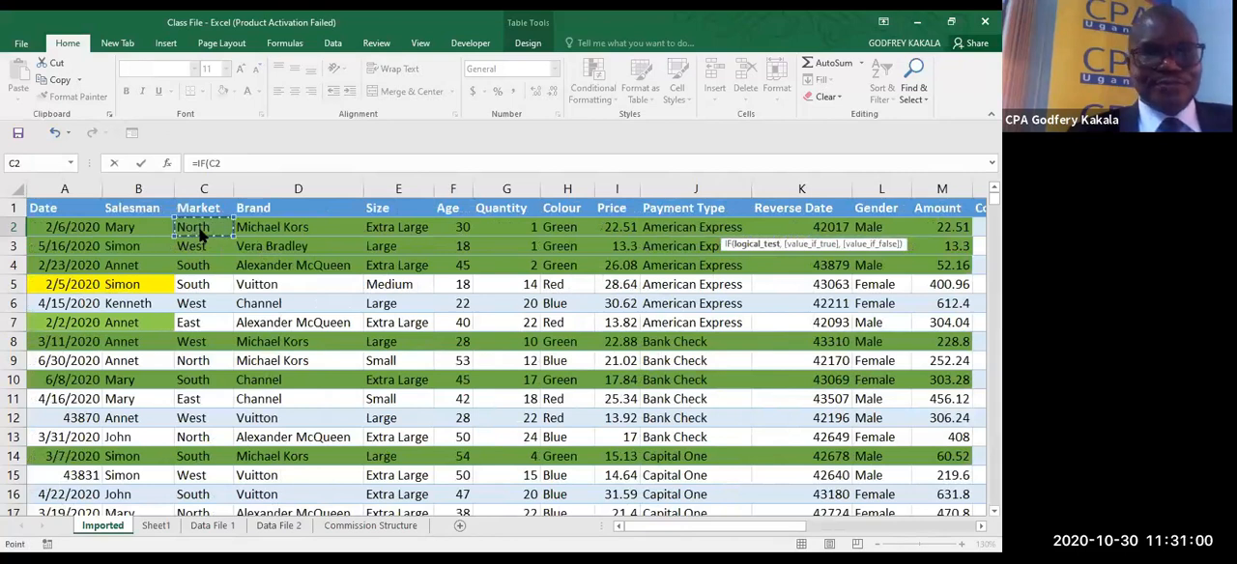
pyautogui.write('<>"')
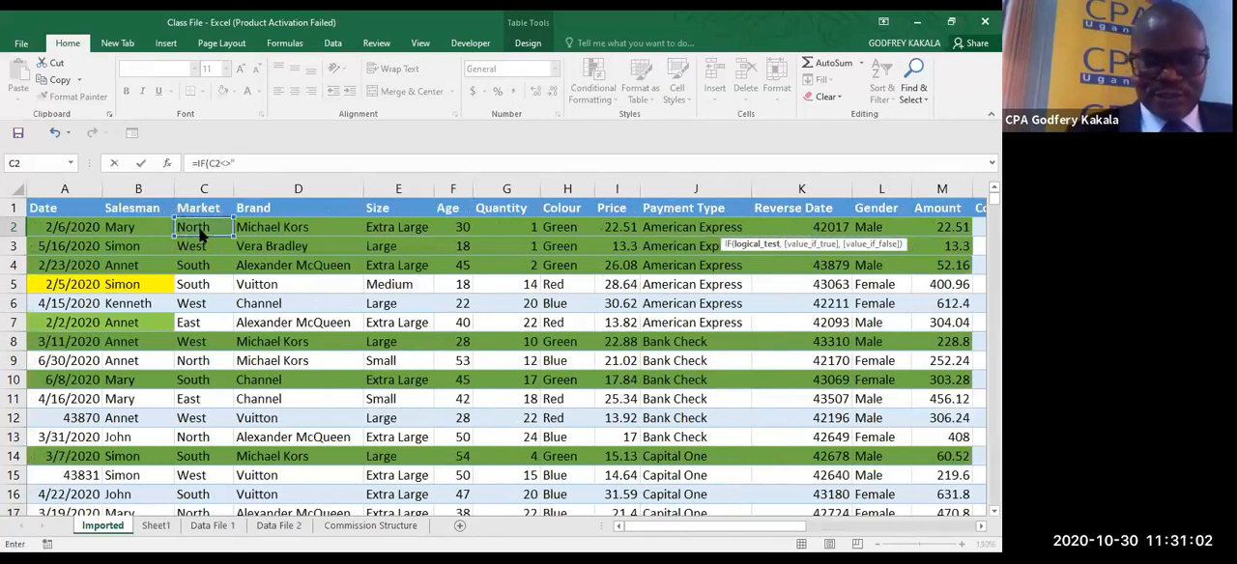
pyautogui.write('West')
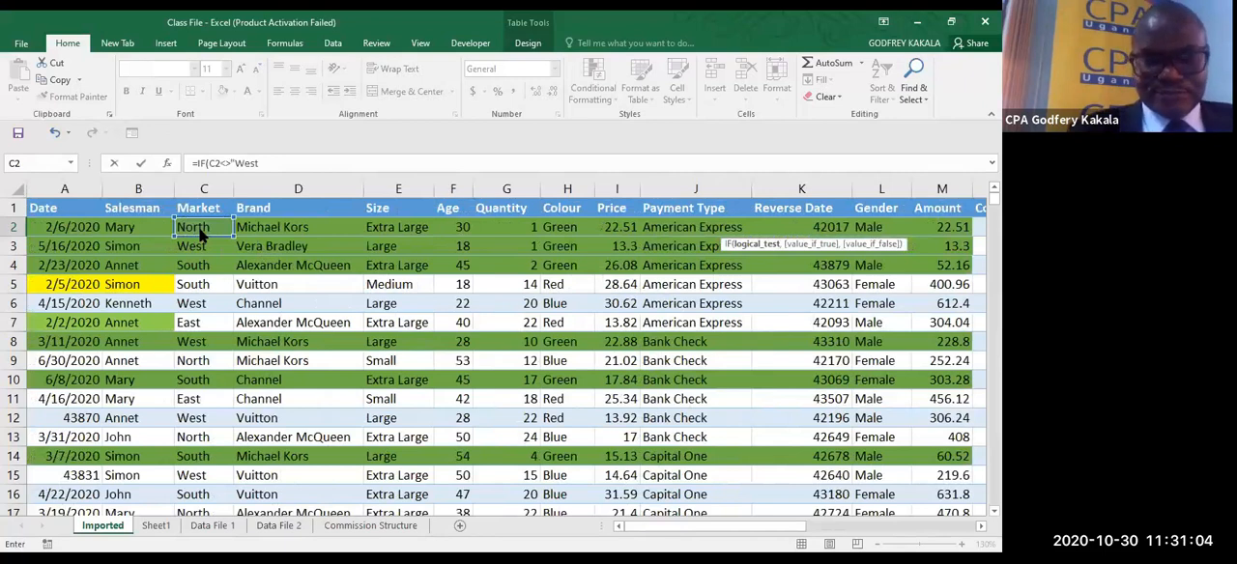
# - Nest an AND function inside the IF around the C2<>"West" condition and close the quotation mark after West
pyautogui.click(211, 164)
pyautogui.write('and')
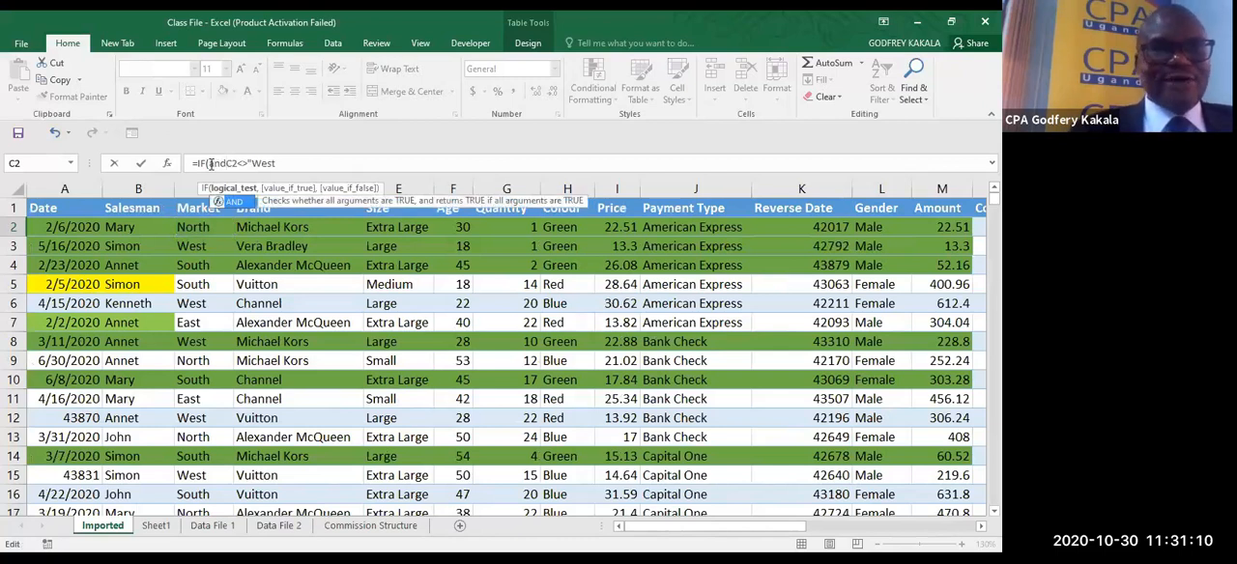
pyautogui.press('Tab')
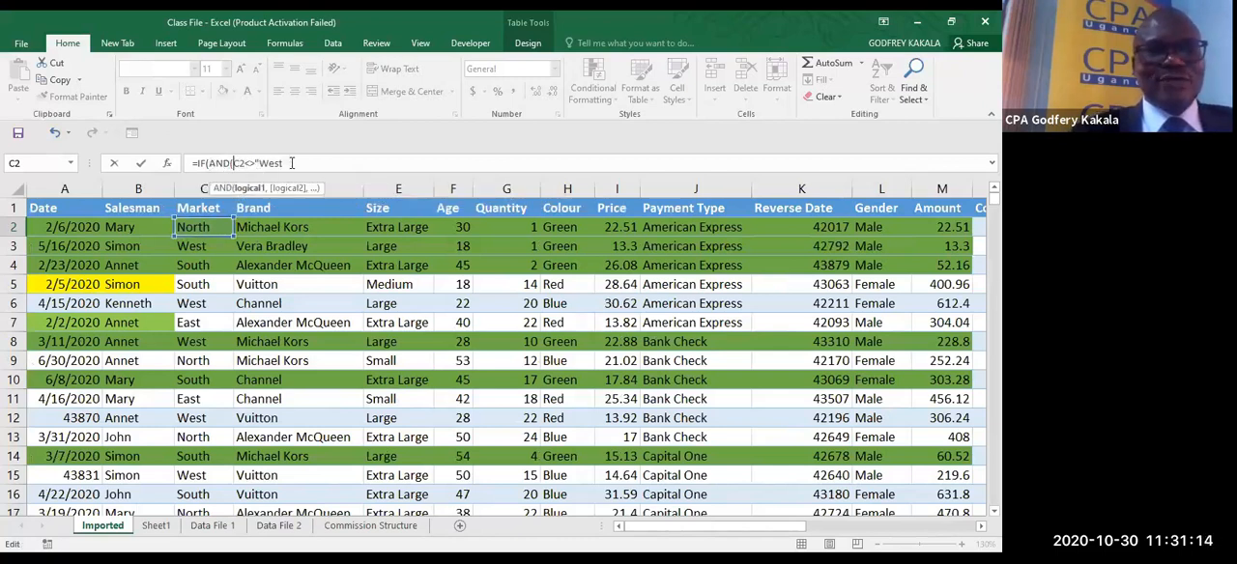
pyautogui.write('C2<>"West"')
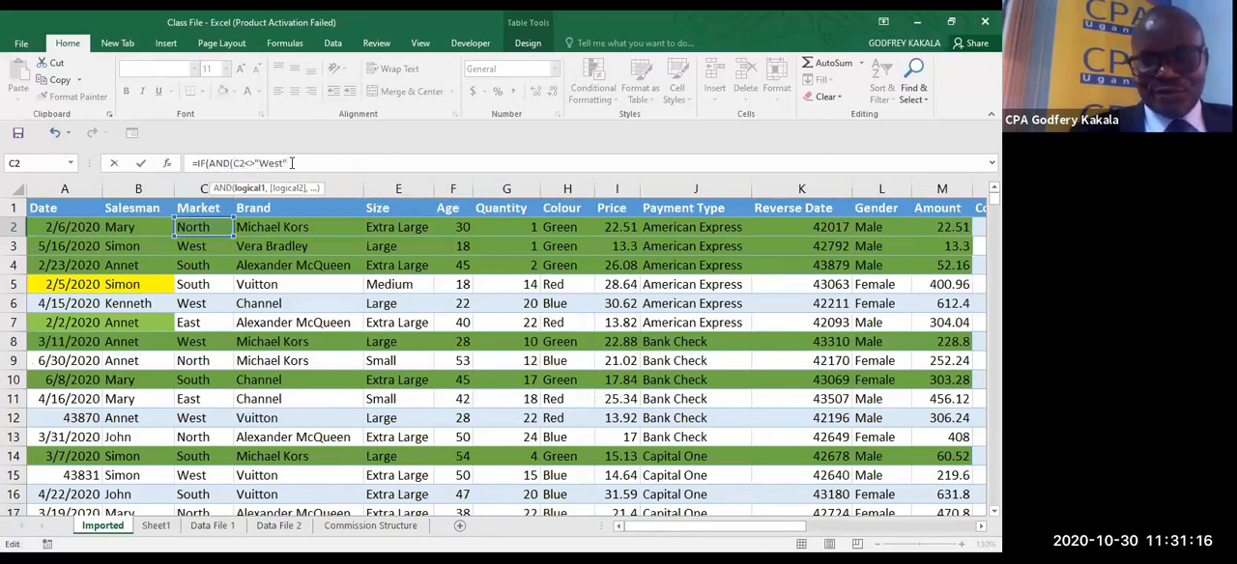
pyautogui.write(',')
# - Add C2<>"North" as the second condition of the AND function and close its parenthesis
pyautogui.click(217, 228)
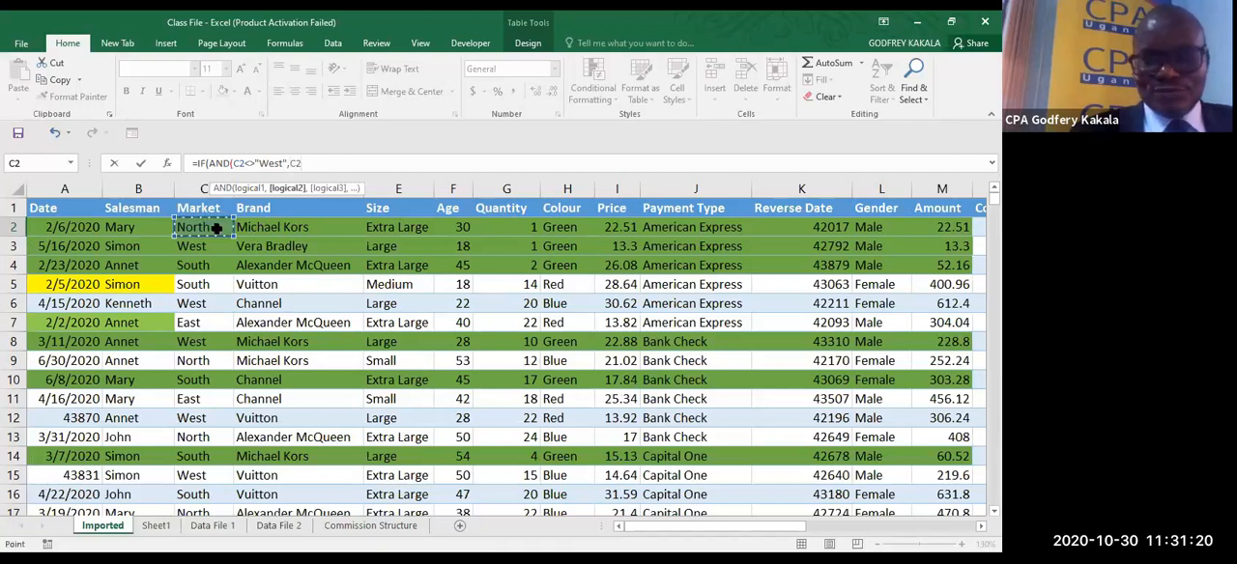
pyautogui.write('"')
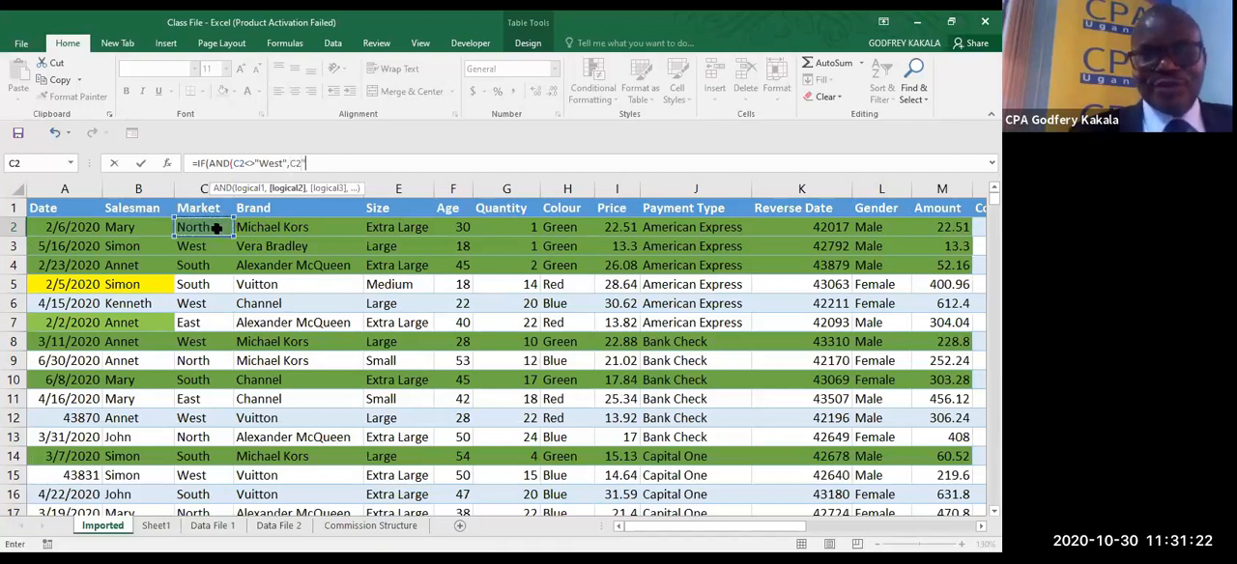
pyautogui.press('BackSpace')
pyautogui.write('<>')
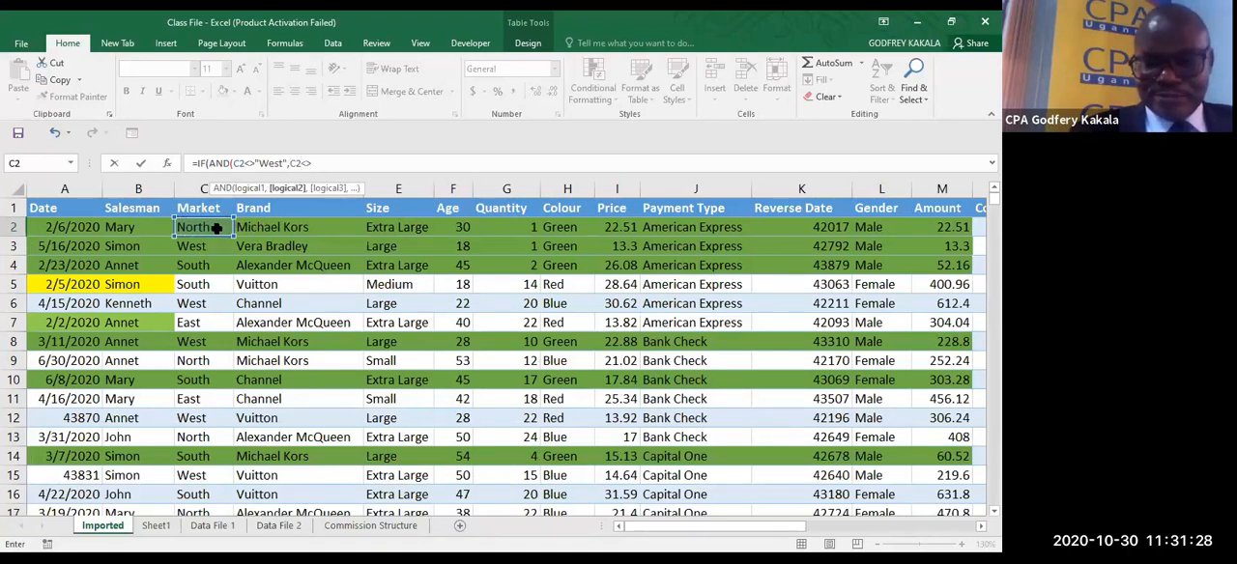
pyautogui.write('"')
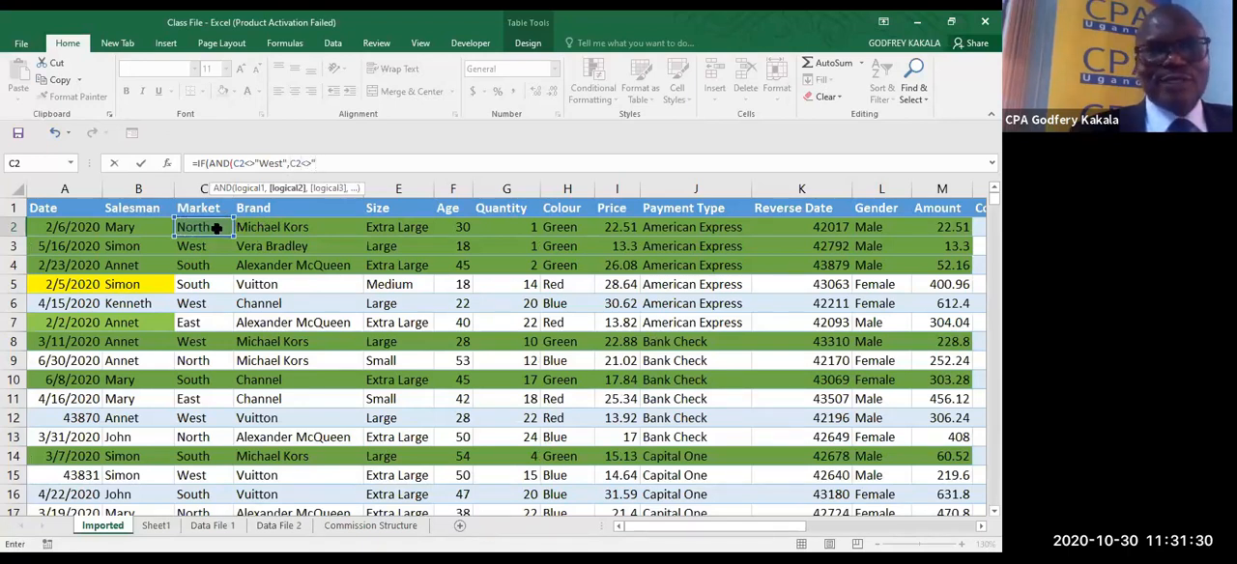
pyautogui.write('North')
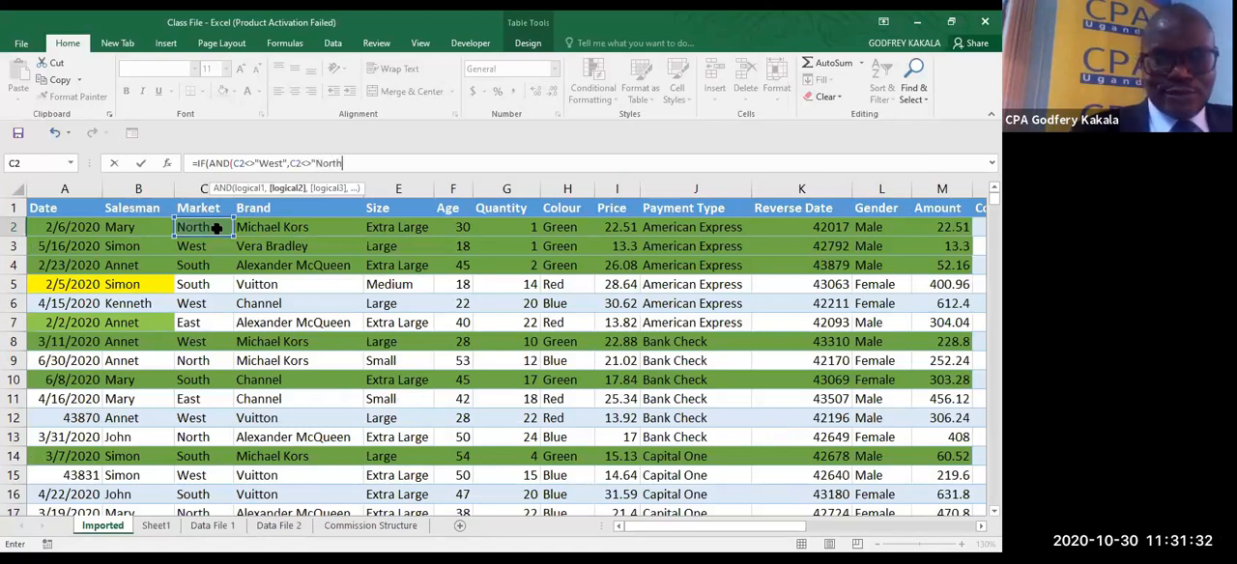
pyautogui.write('"')
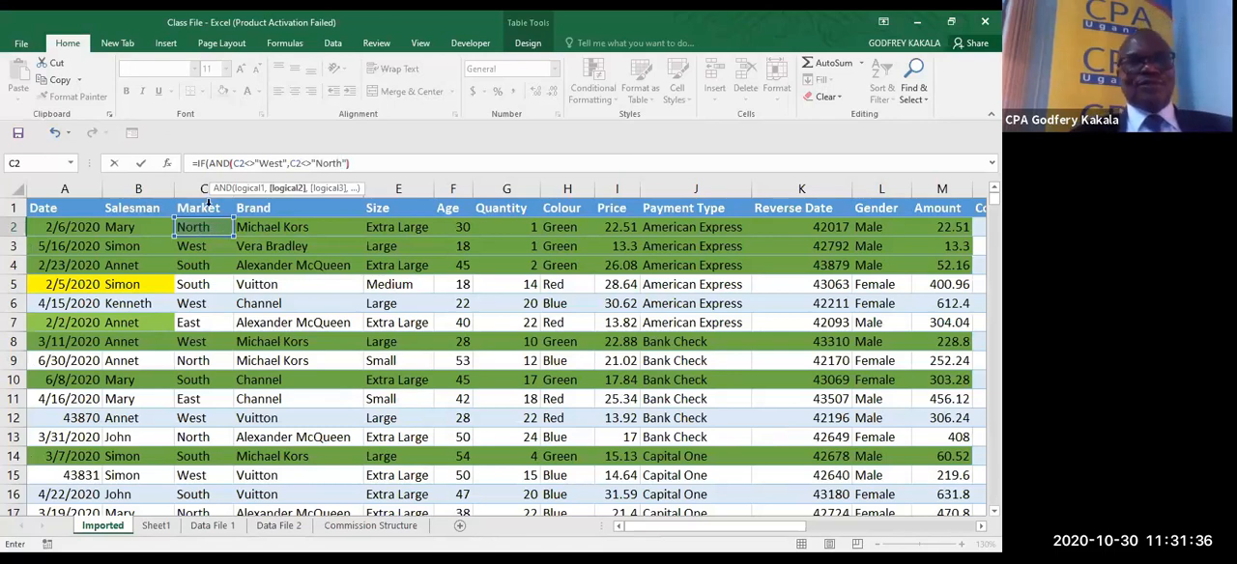
pyautogui.write(')')
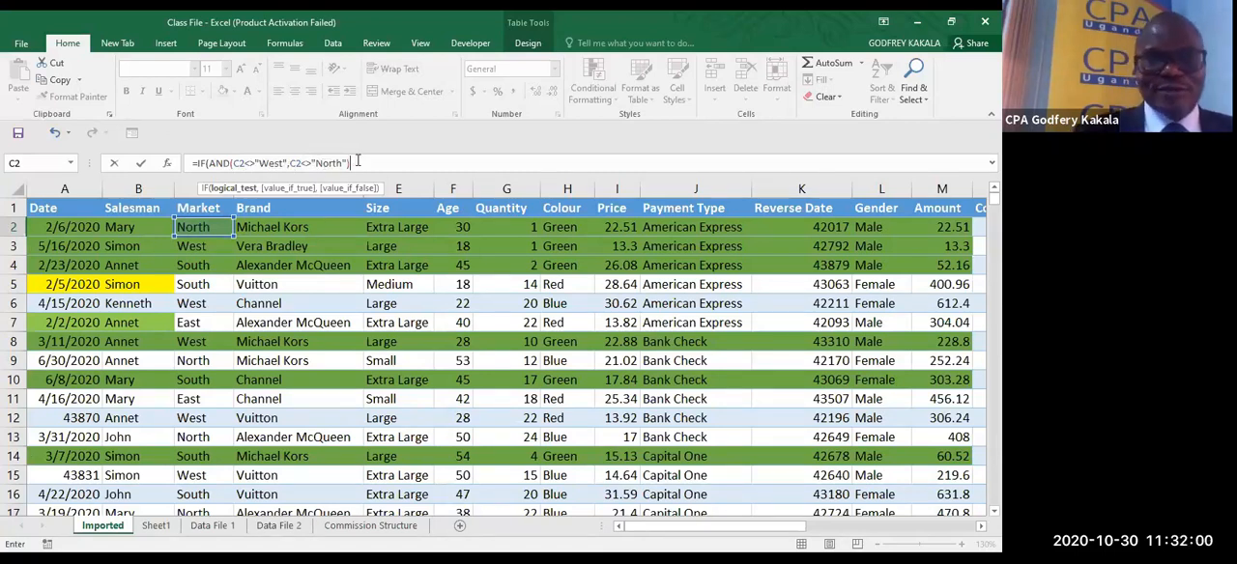
# - Complete the O2 formula with M2*5% as the value if true and 0 as the value if false, and enter it
pyautogui.write(',')
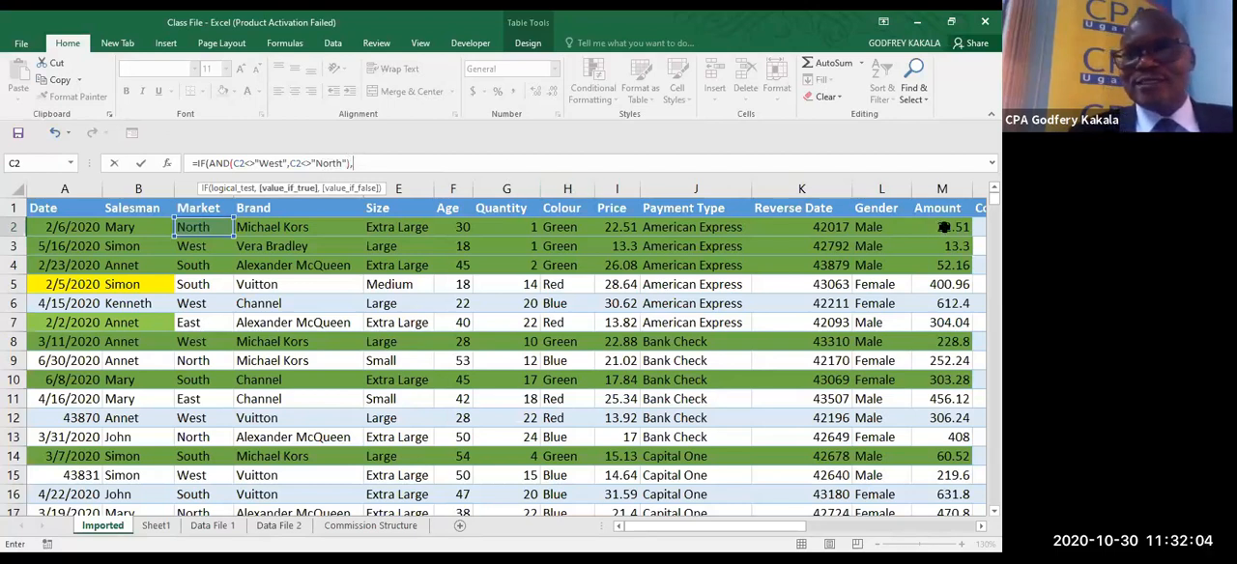
pyautogui.click(944, 228)
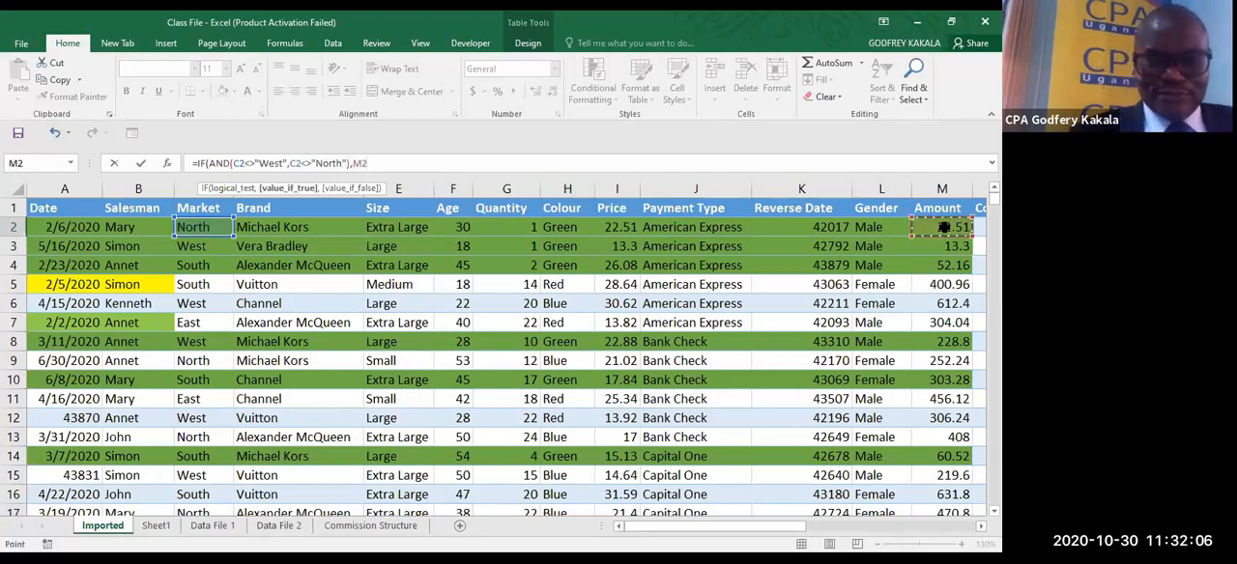
pyautogui.write('*5%')
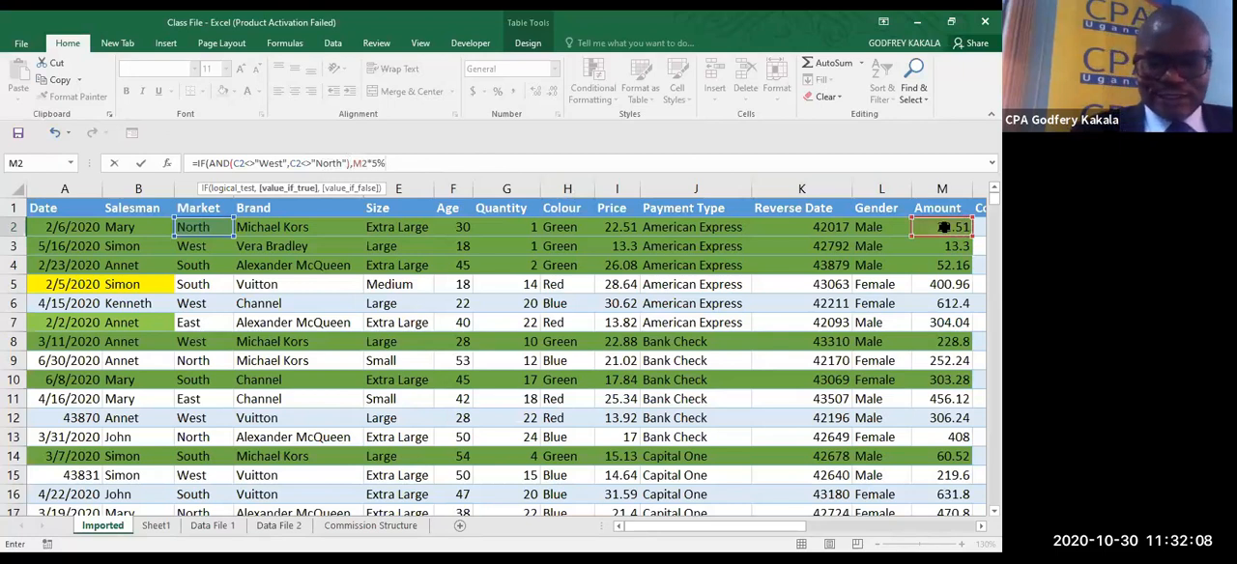
pyautogui.write(',')
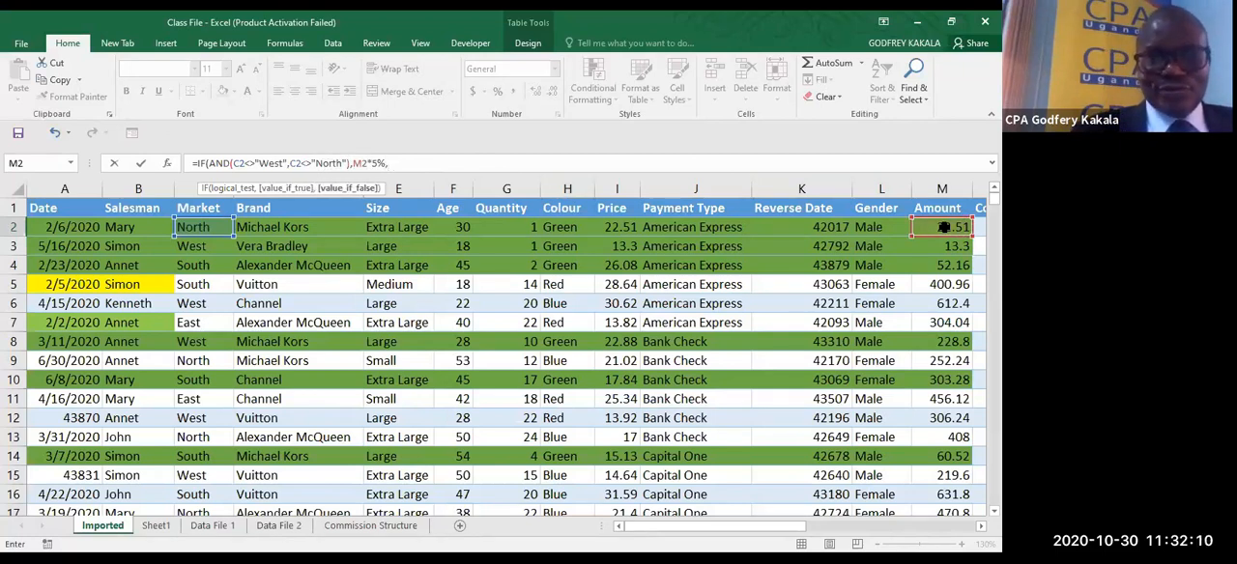
pyautogui.write('0)')
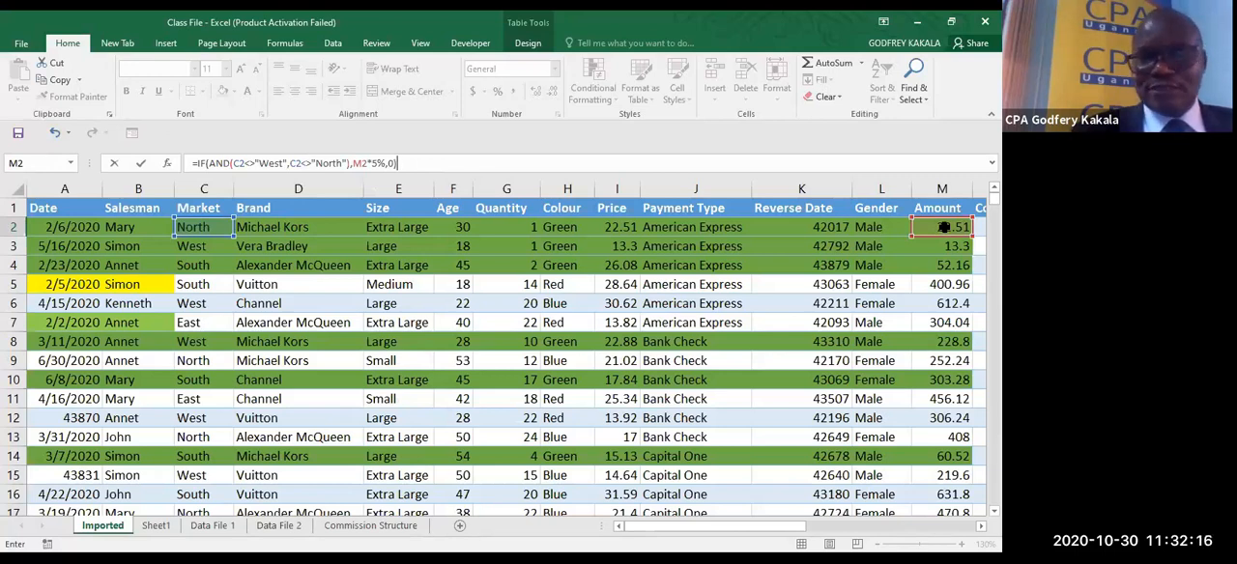
pyautogui.hotkey('ctrl', 'Return')
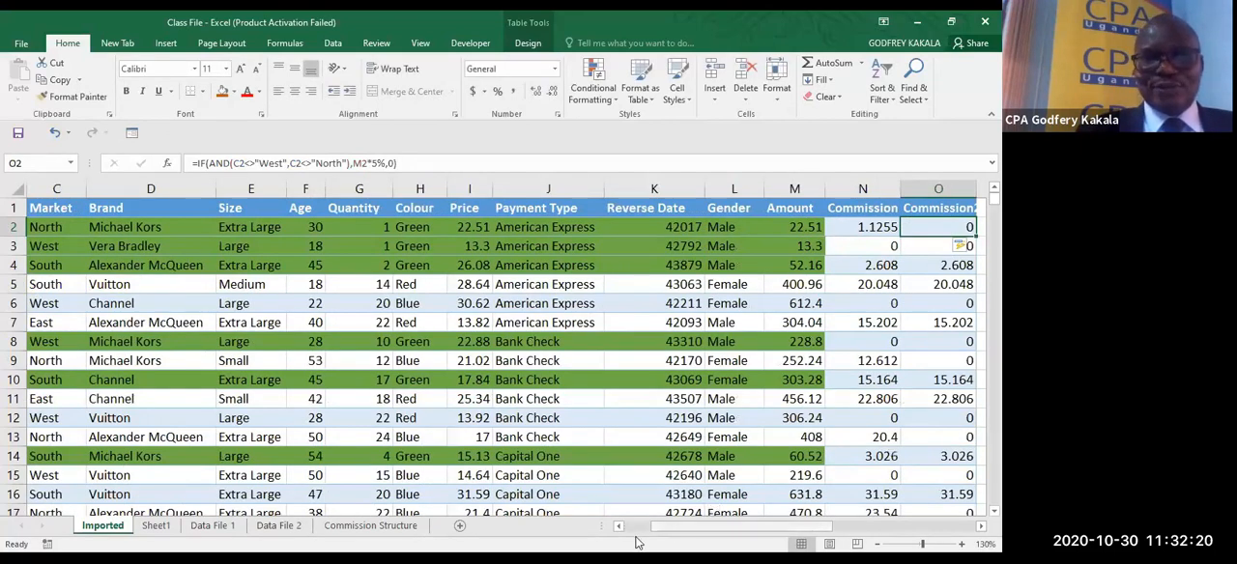
# - Turn on the table's filters, filter the Market column to North and West only, and check both Commission columns
pyautogui.hscroll(-3, 634, 537)
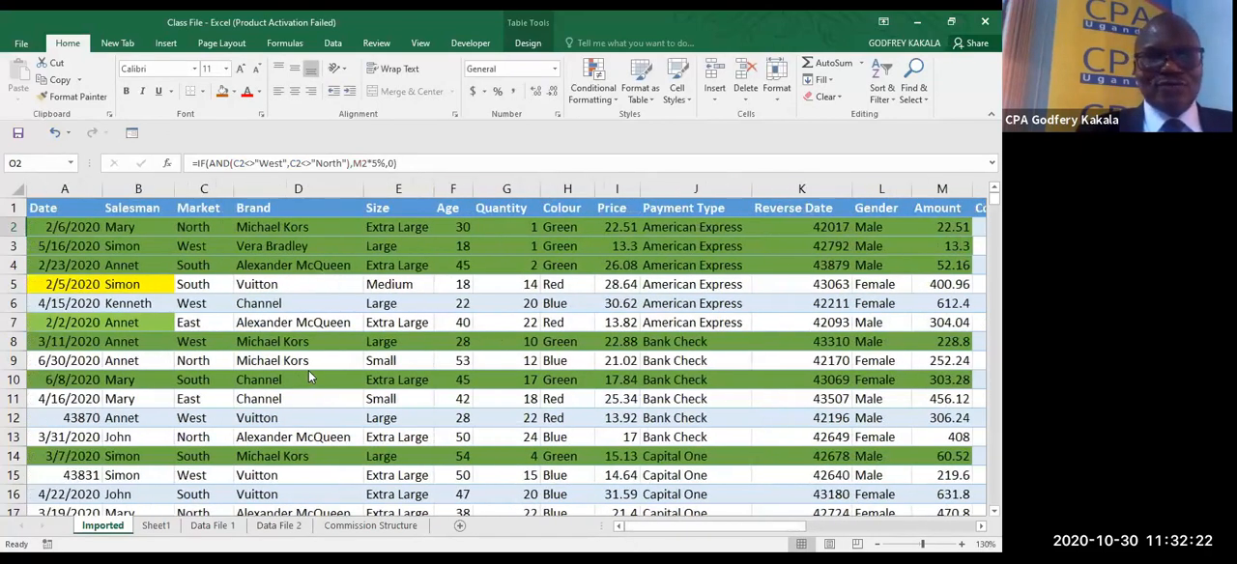
pyautogui.click(261, 350)
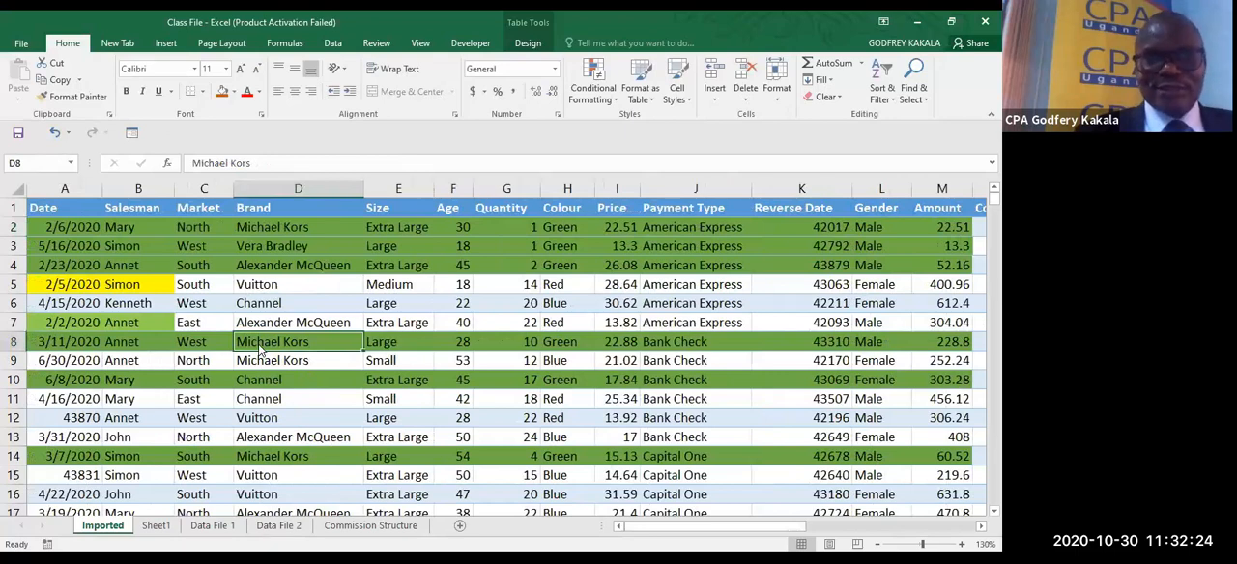
pyautogui.hotkey('ctrl', 'shift', 'l')
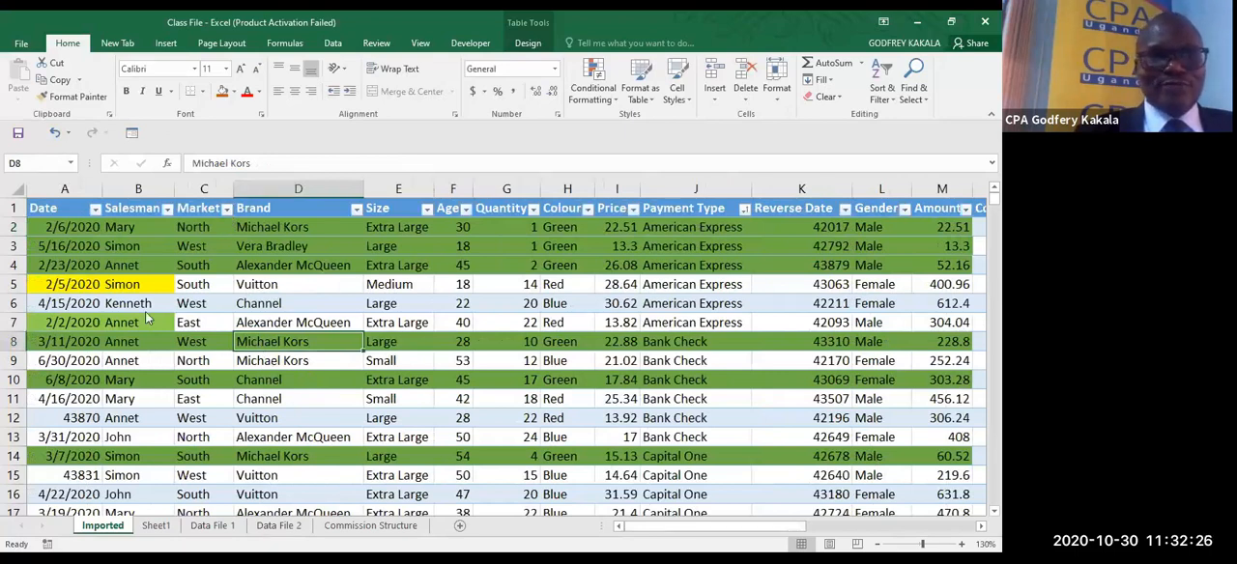
pyautogui.click(226, 209)
pyautogui.click(80, 352)
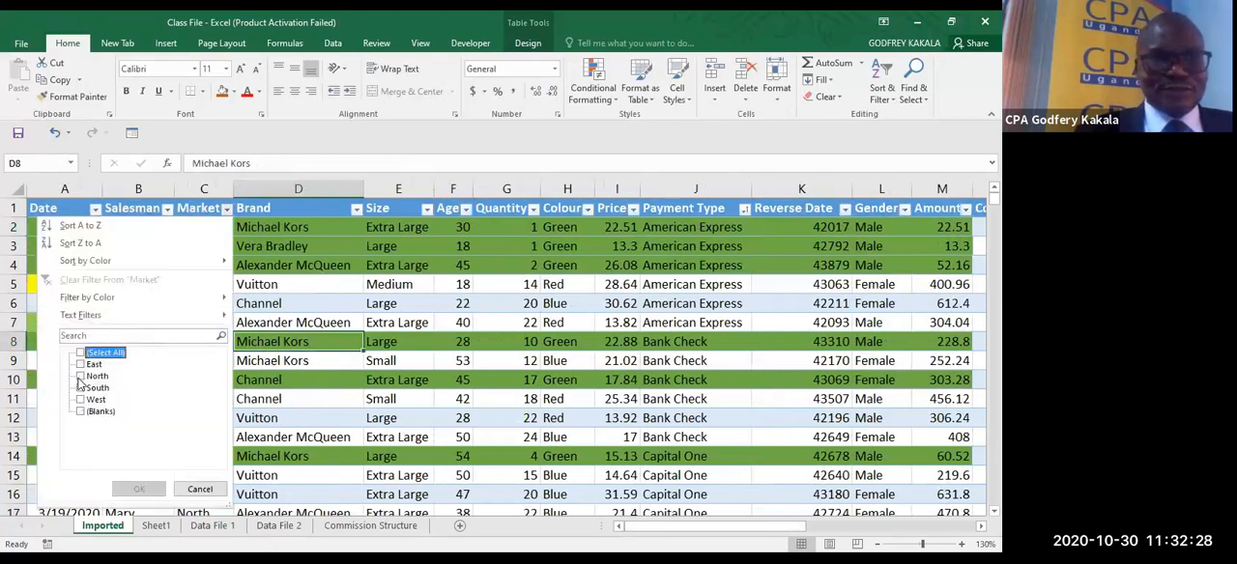
pyautogui.click(80, 376)
pyautogui.click(80, 399)
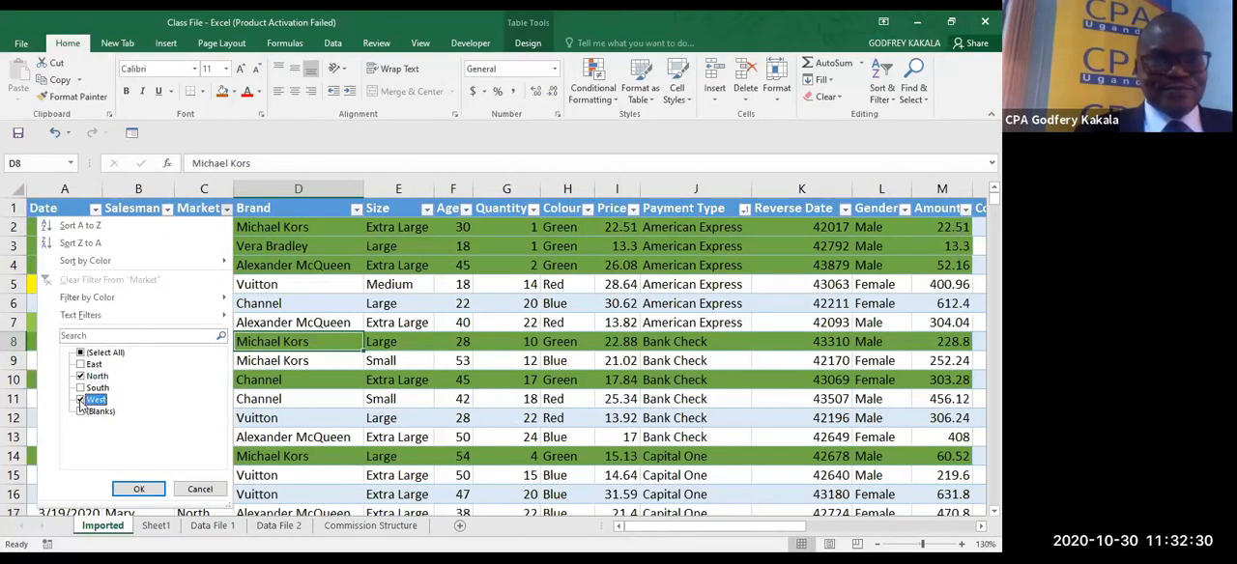
pyautogui.click(138, 490)
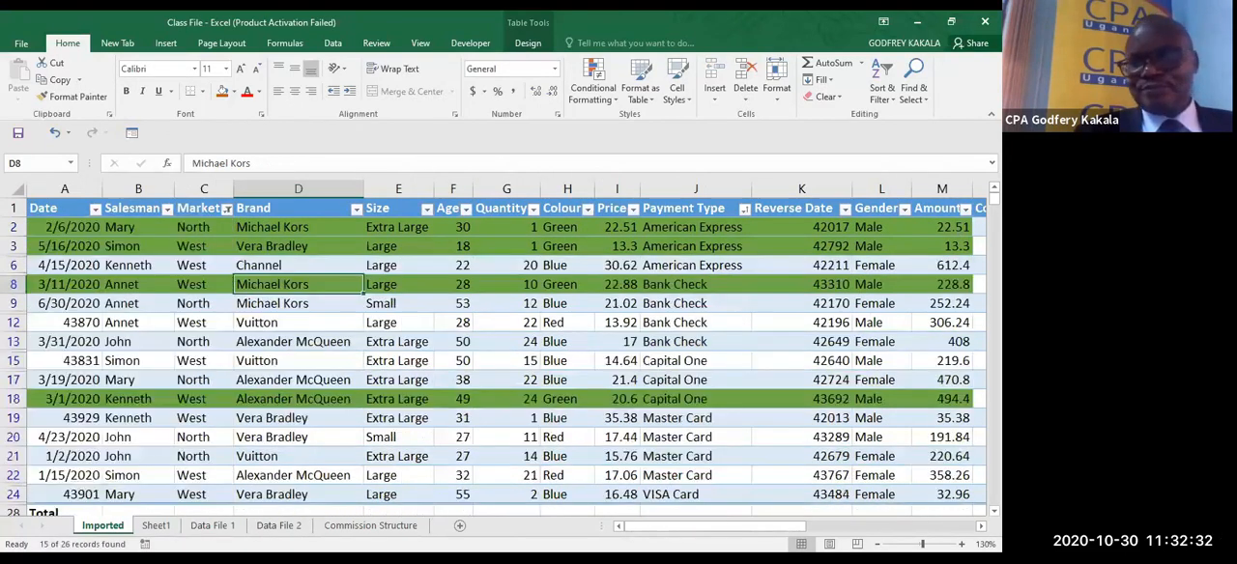
pyautogui.click(981, 525)
pyautogui.click(981, 526)
pyautogui.click(981, 526)
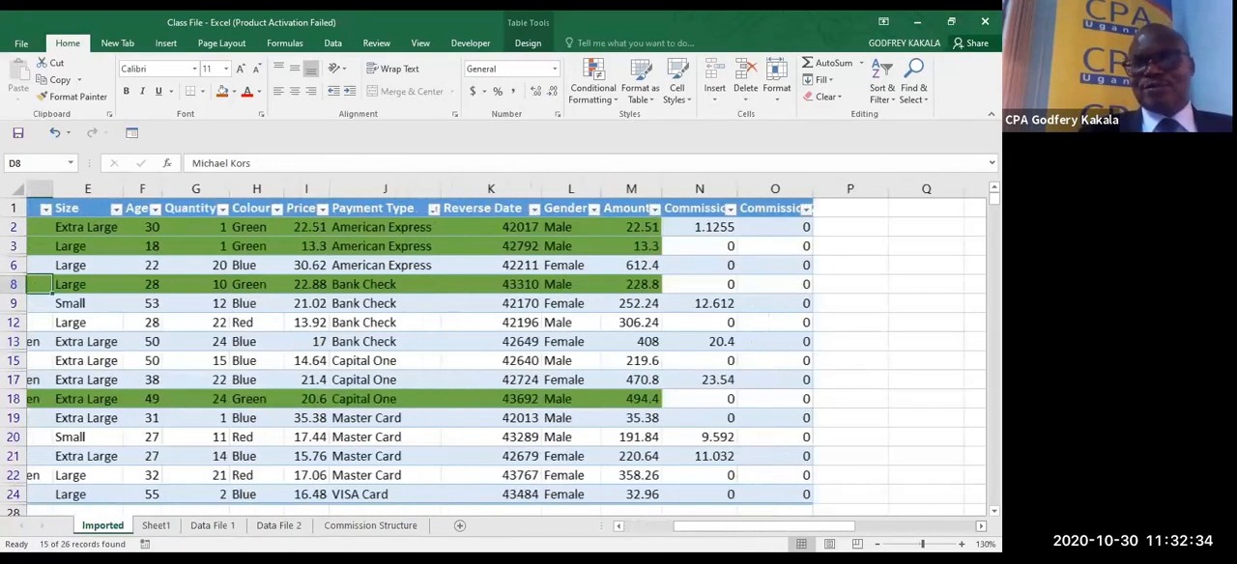
pyautogui.scroll(-2, 502, 348)
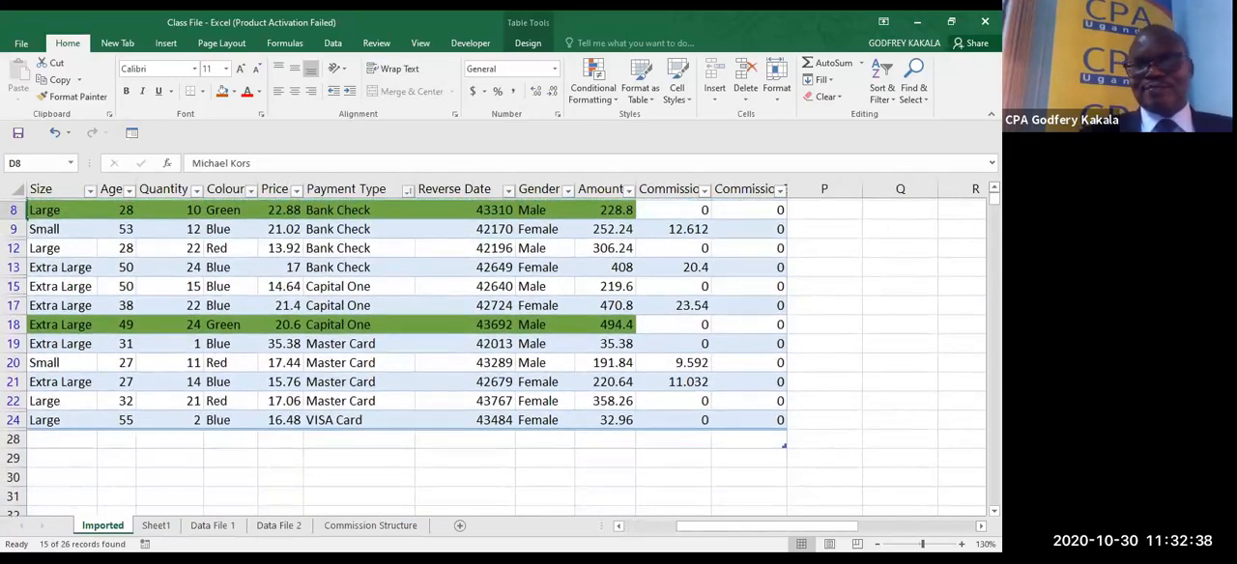
pyautogui.scroll(2, 503, 348)
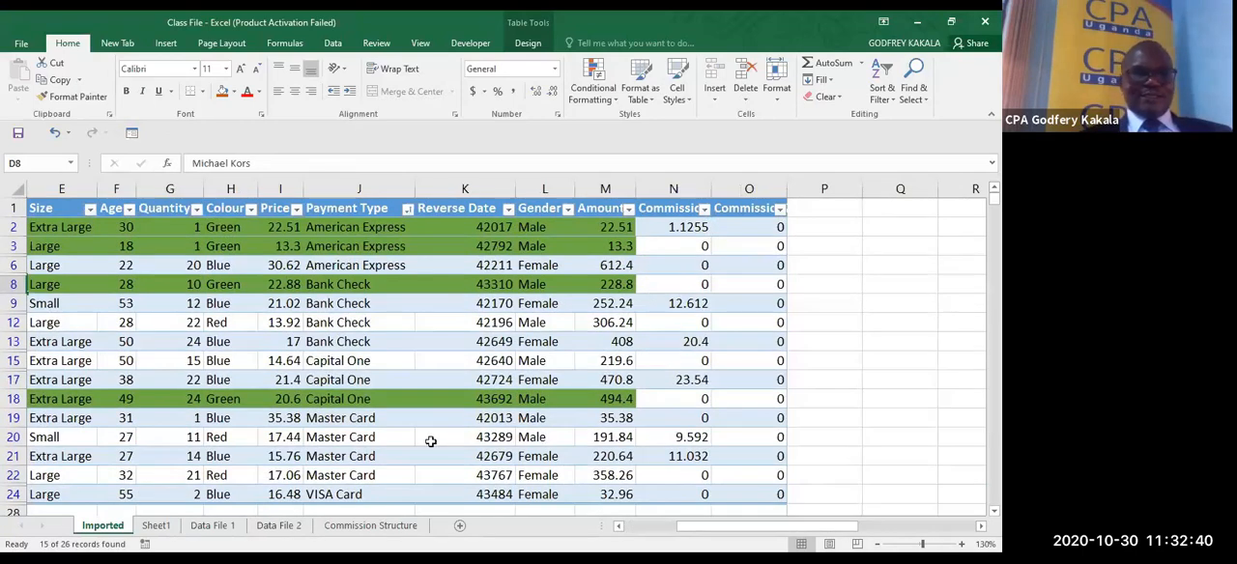
# - On the Commission Structure sheet, shade the Commission Structure 1 quantity and rate table, B4:C8, with an orange fill
pyautogui.click(362, 528)
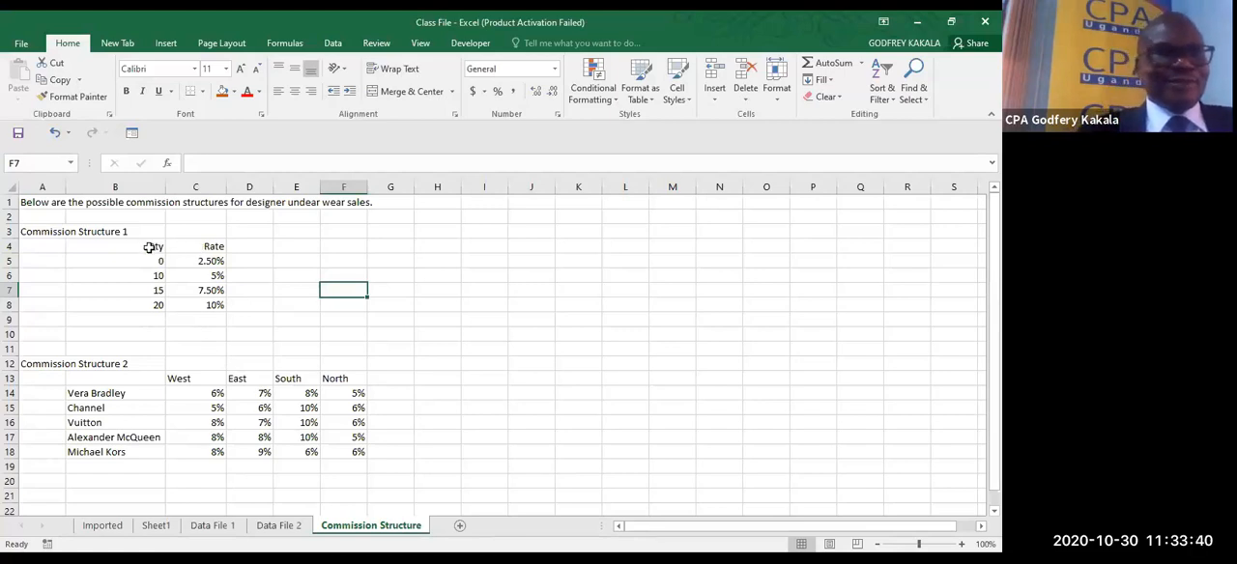
pyautogui.click(206, 531)
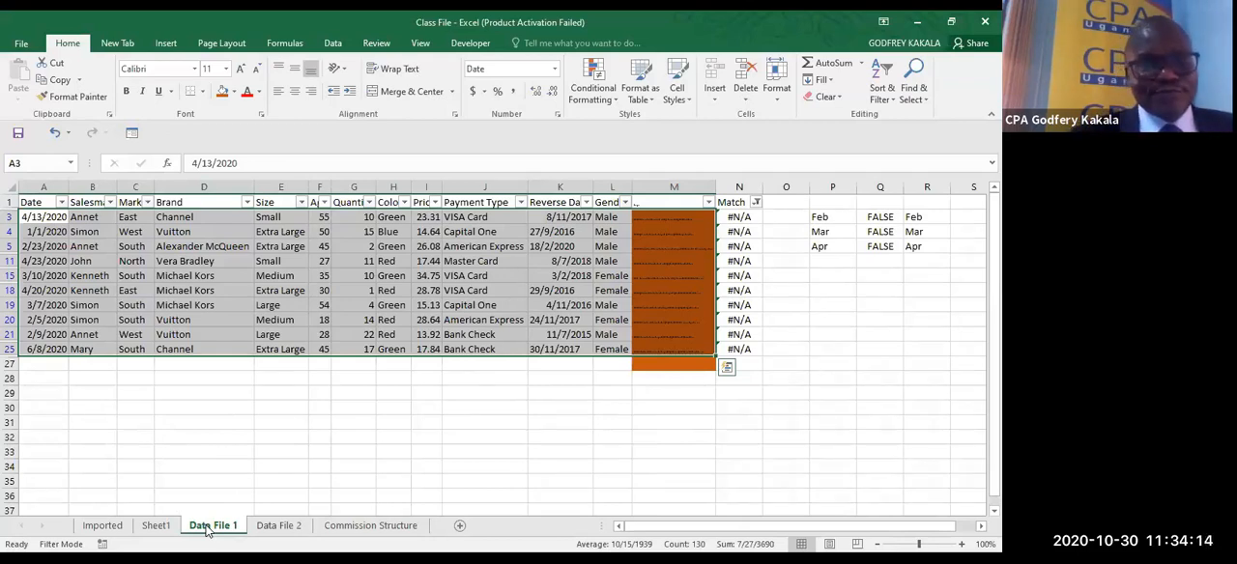
pyautogui.click(370, 526)
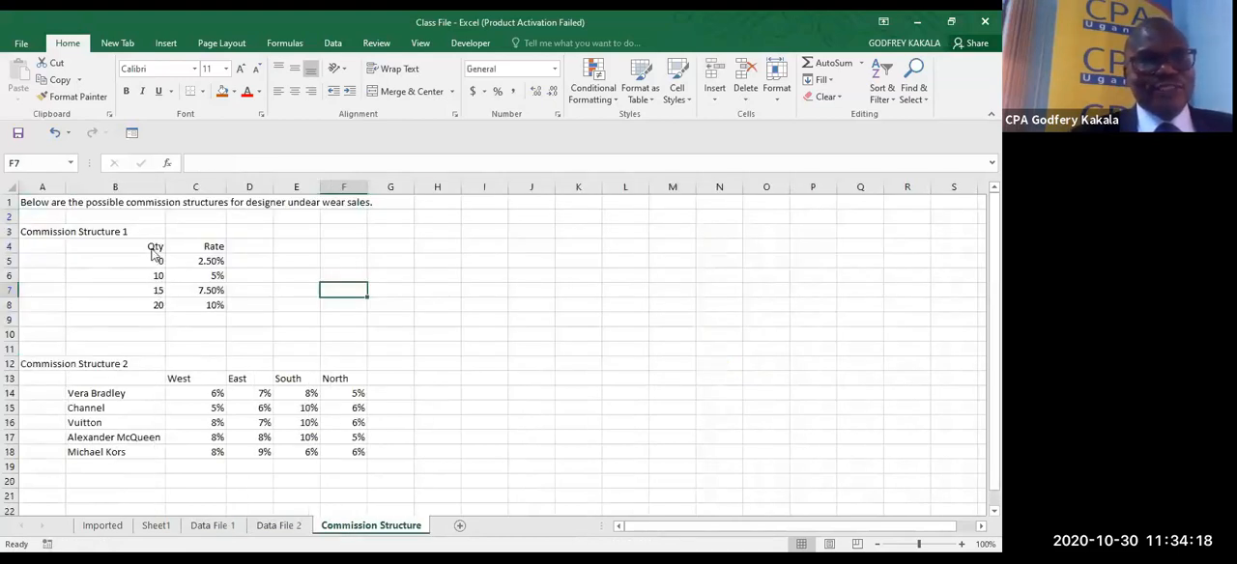
pyautogui.moveTo(153, 253); pyautogui.dragTo(157, 307)
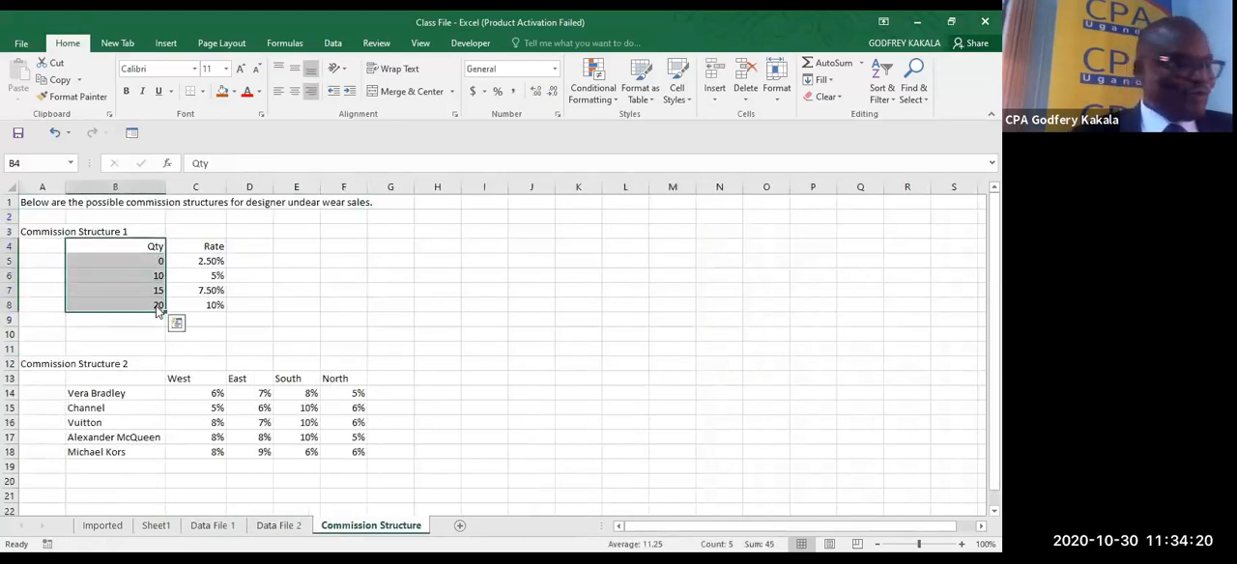
pyautogui.moveTo(141, 247); pyautogui.dragTo(194, 310)
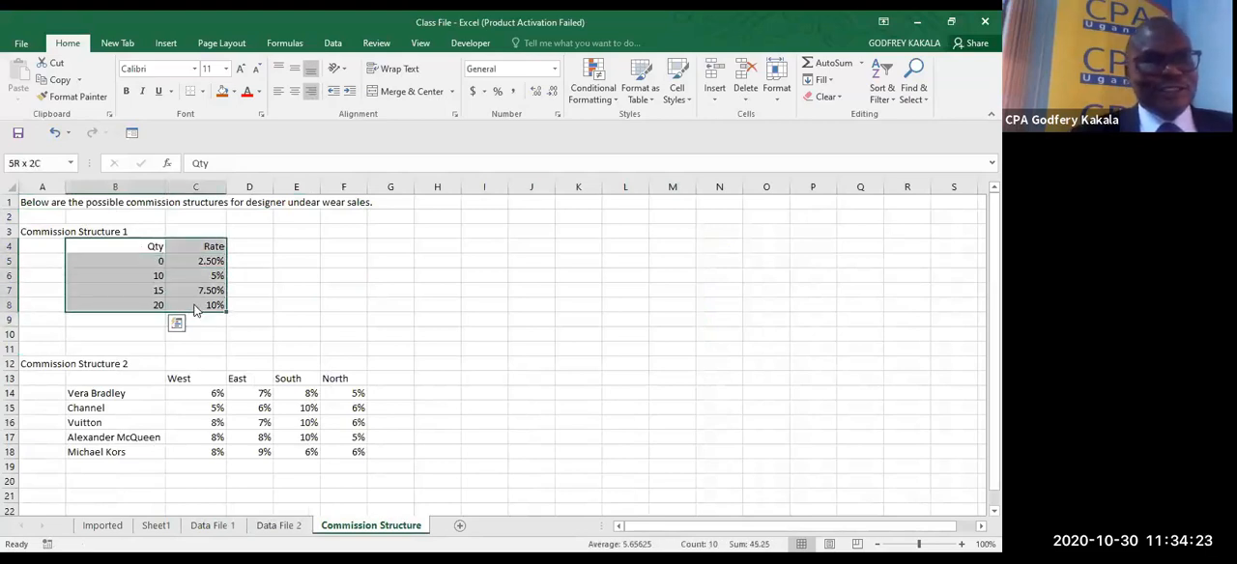
pyautogui.click(221, 91)
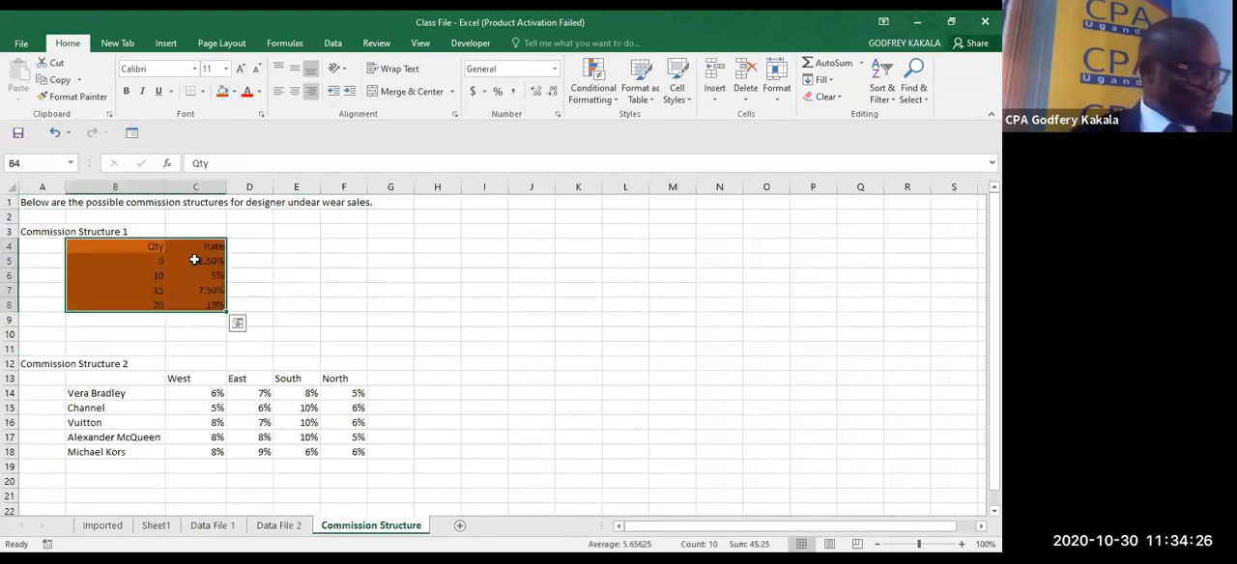
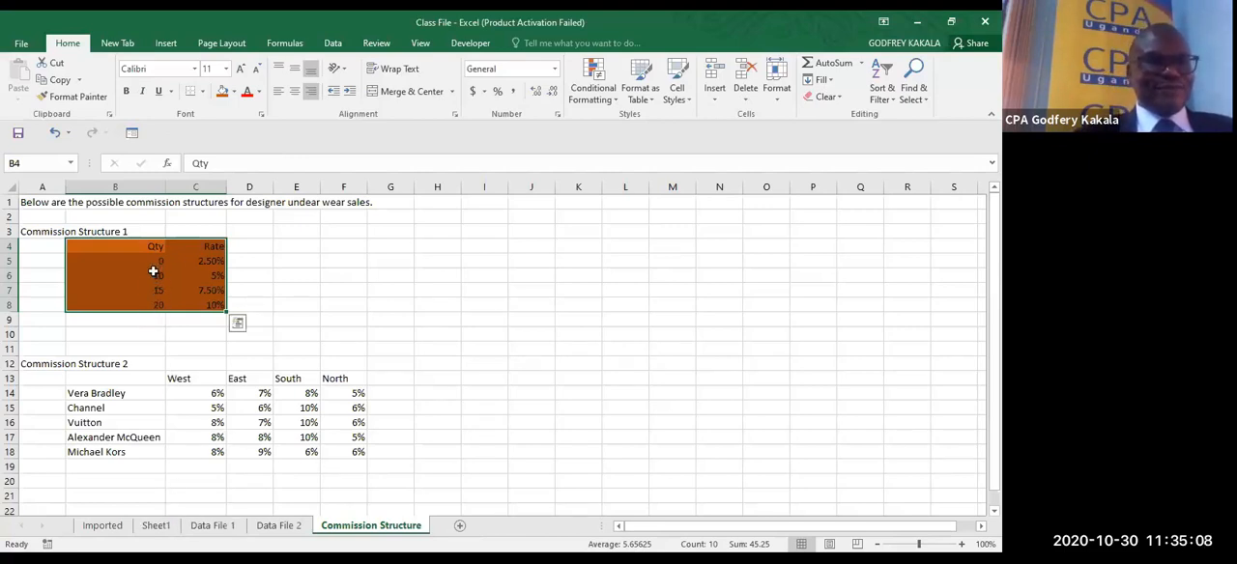
# - Name the Commission Structure 1 quantity and rate table, B4:C8, "Commission" and recall it from the list of defined names
pyautogui.click(158, 275)
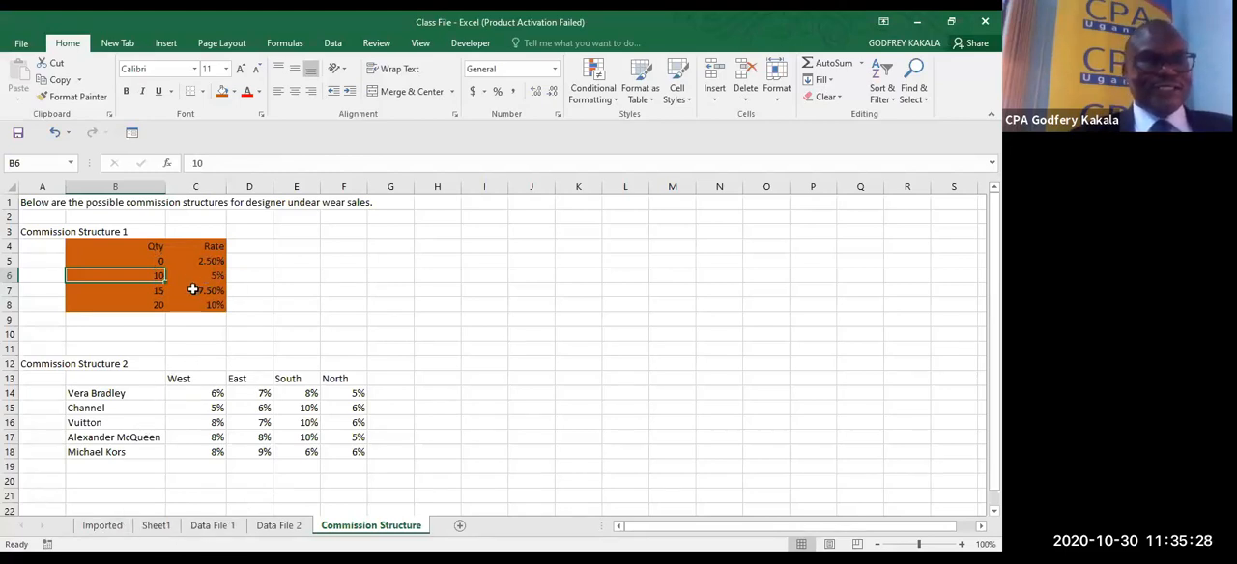
pyautogui.moveTo(109, 244); pyautogui.dragTo(198, 305)
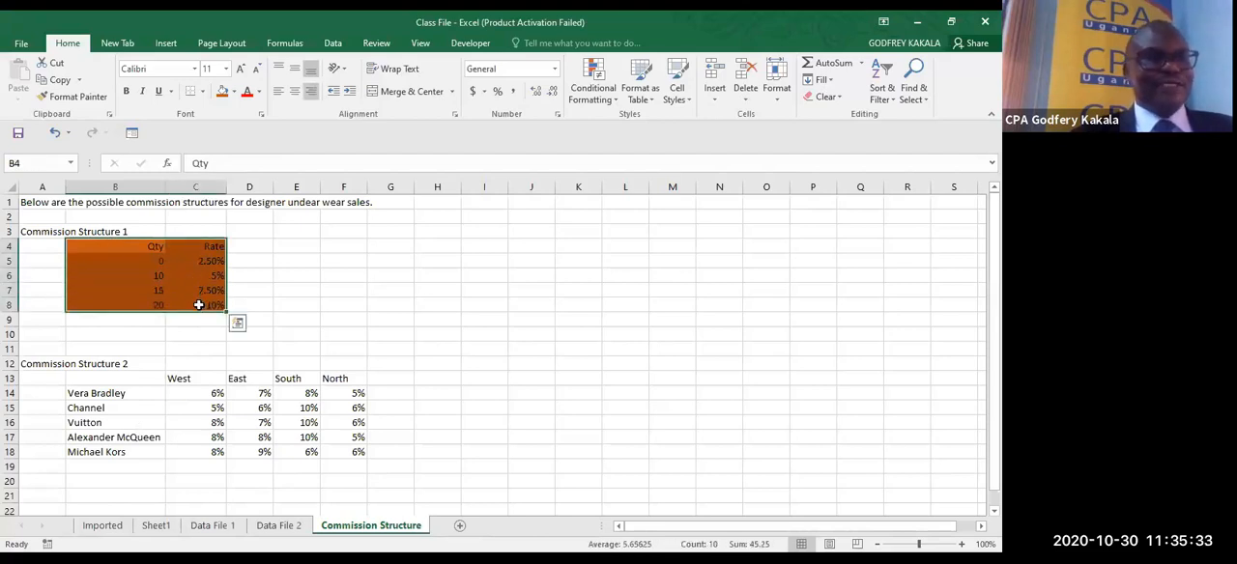
pyautogui.click(54, 168)
pyautogui.write('Com')
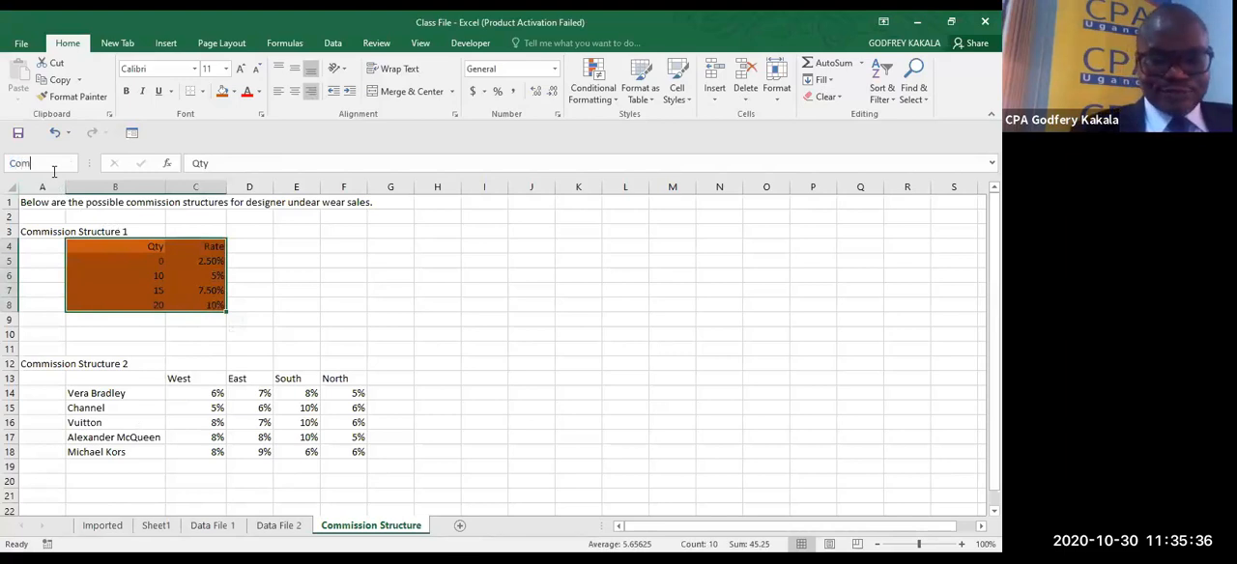
pyautogui.write('mi')
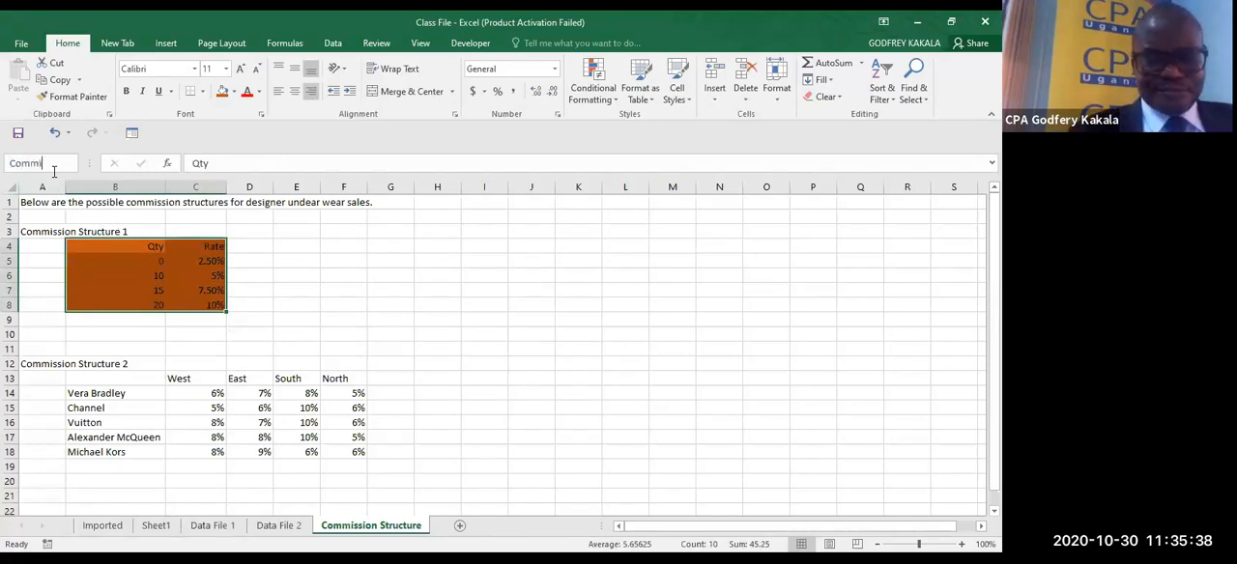
pyautogui.write('ssion')
pyautogui.press('Return')
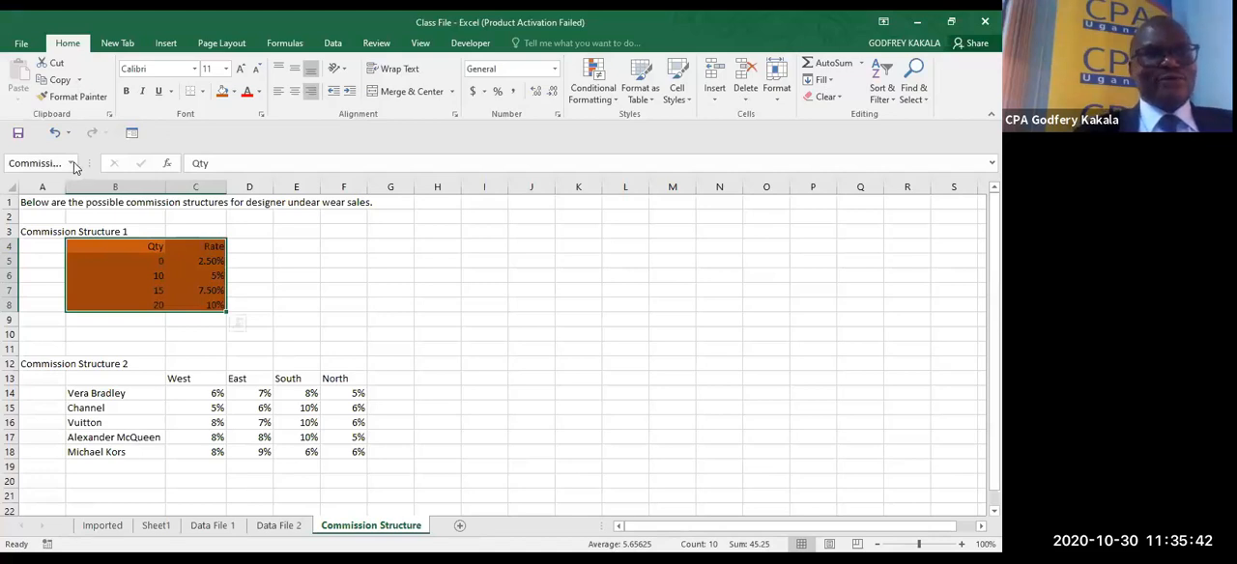
pyautogui.click(70, 163)
pyautogui.click(68, 182)
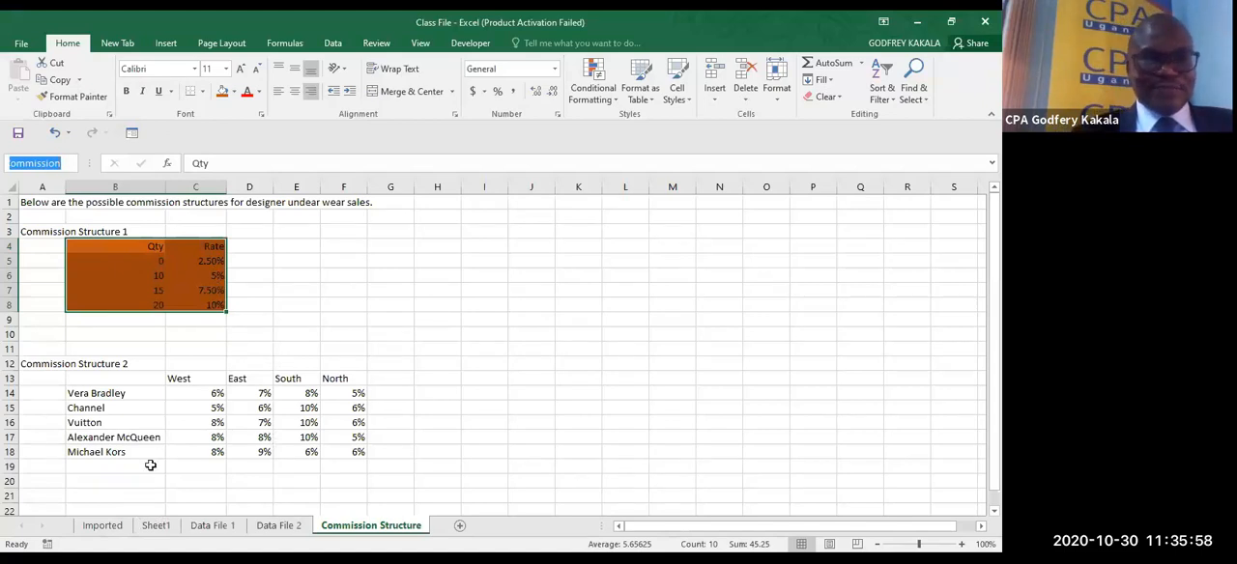
# - On the Imported sheet, add a new table column in P with the header "Commission 3"
pyautogui.click(107, 526)
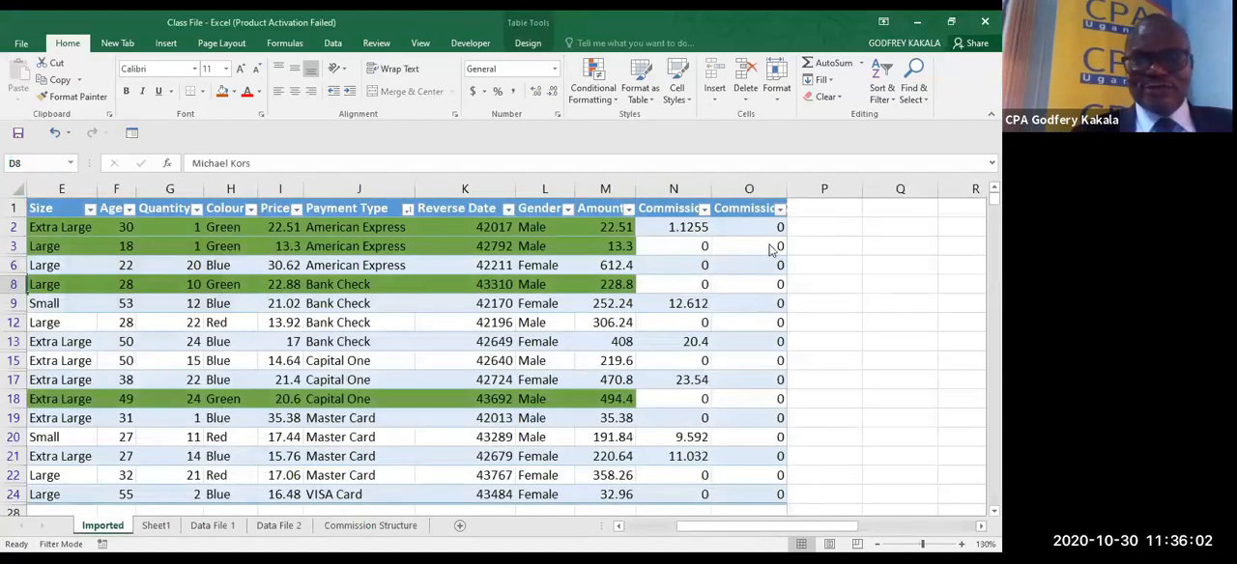
pyautogui.click(834, 212)
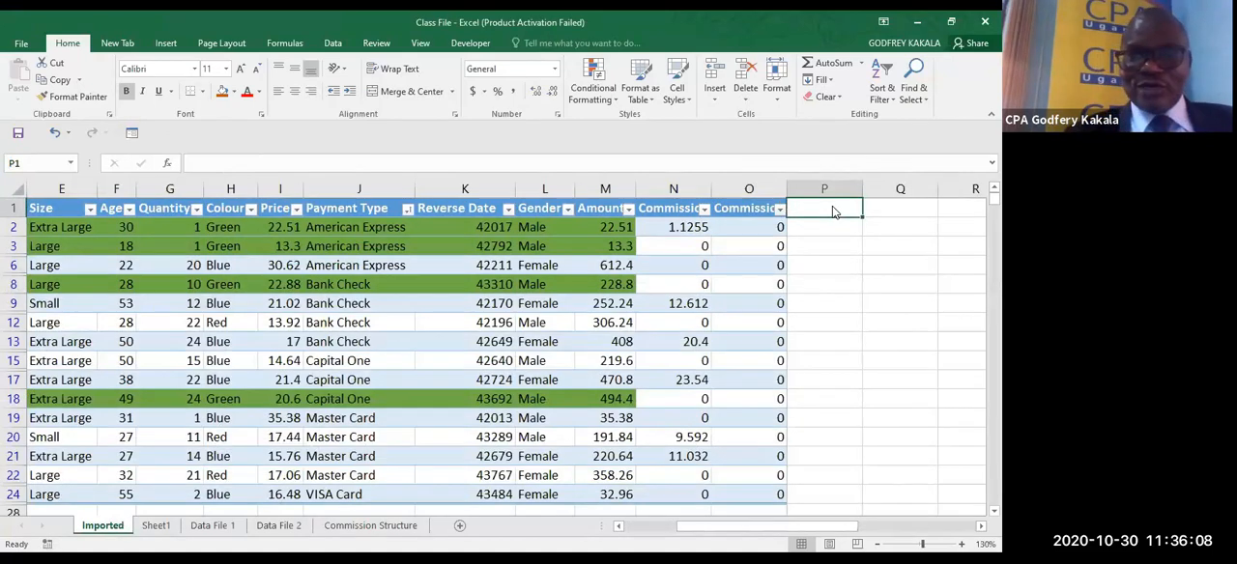
pyautogui.click(760, 225)
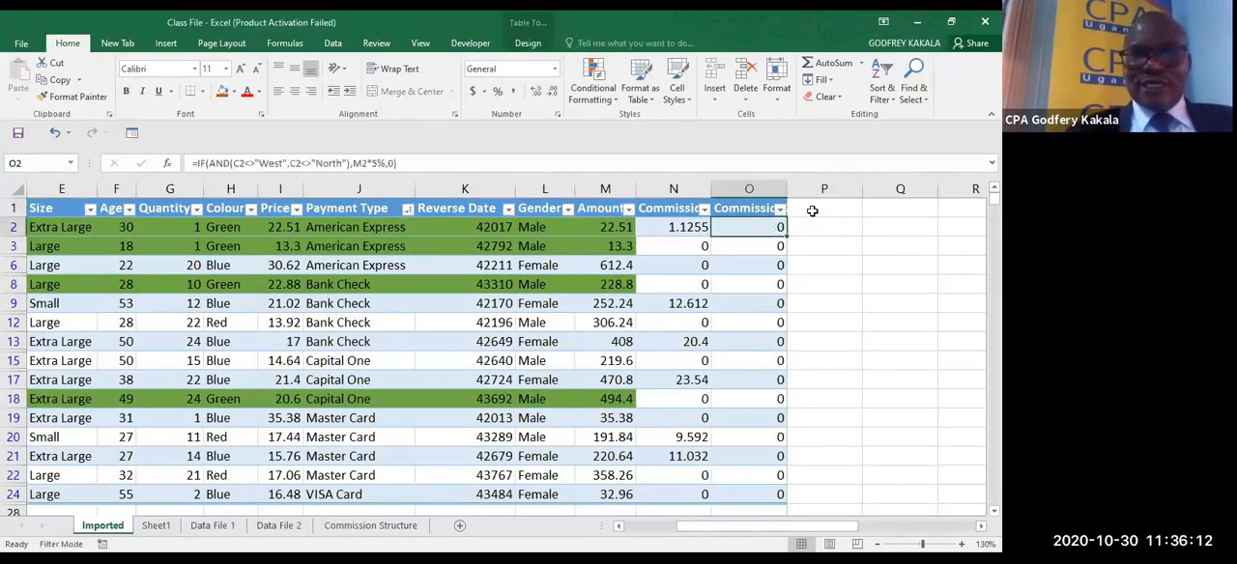
pyautogui.click(812, 211)
pyautogui.write('Comm')
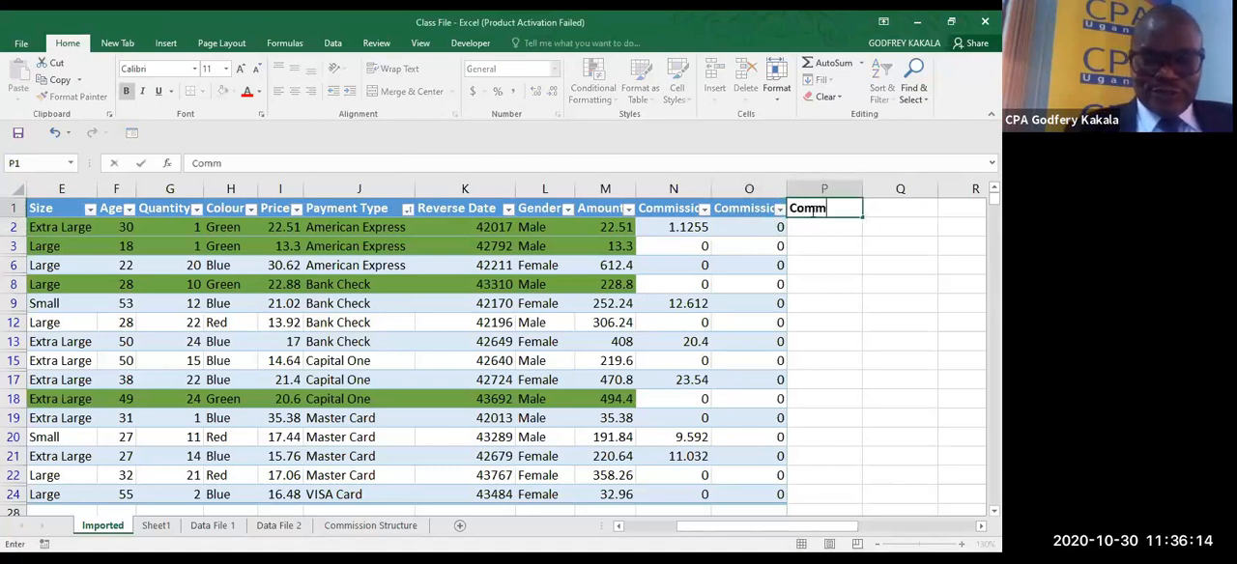
pyautogui.write('ission 3')
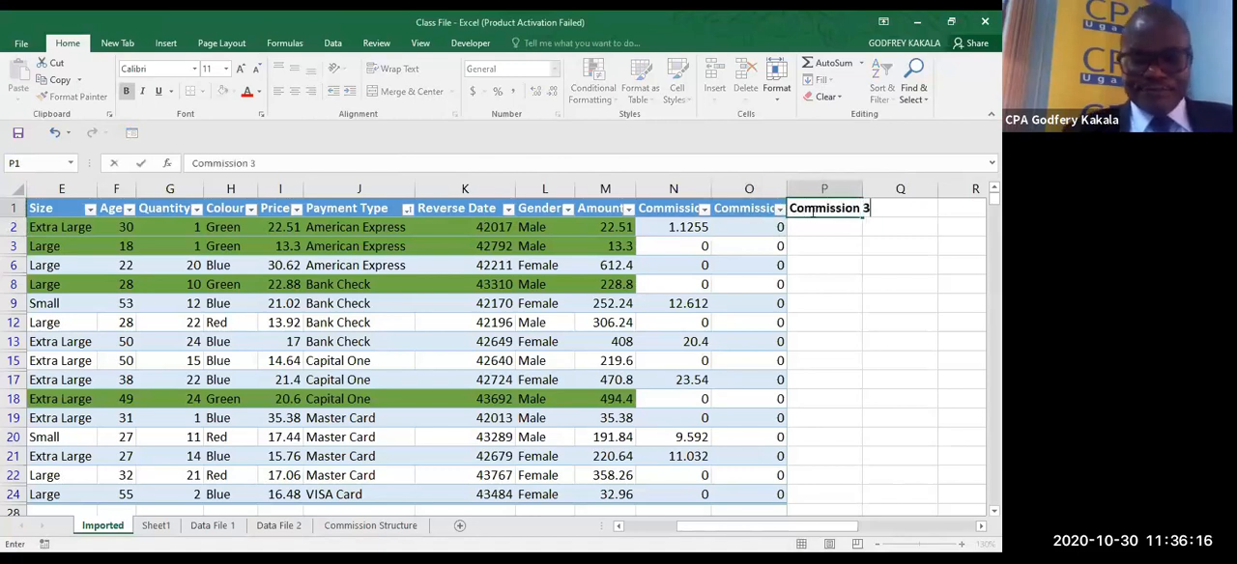
pyautogui.press('Return')
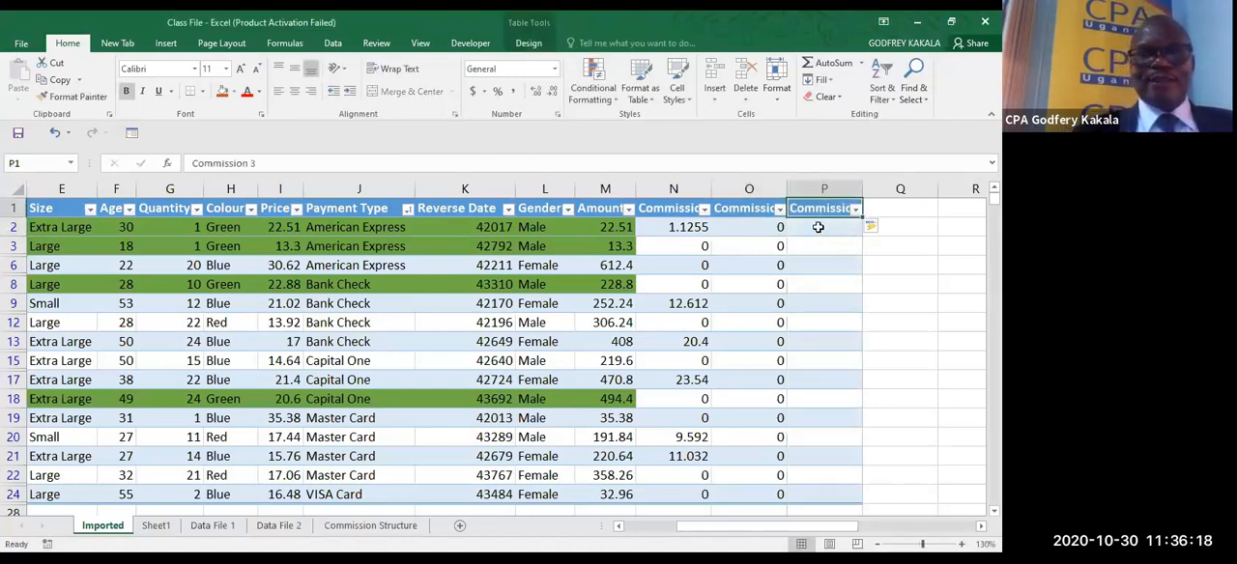
# - Review the quantity-based rates and start a VLOOKUP formula in P2 of the Imported sheet with quantity cell G2 as the lookup value
pyautogui.click(171, 231)
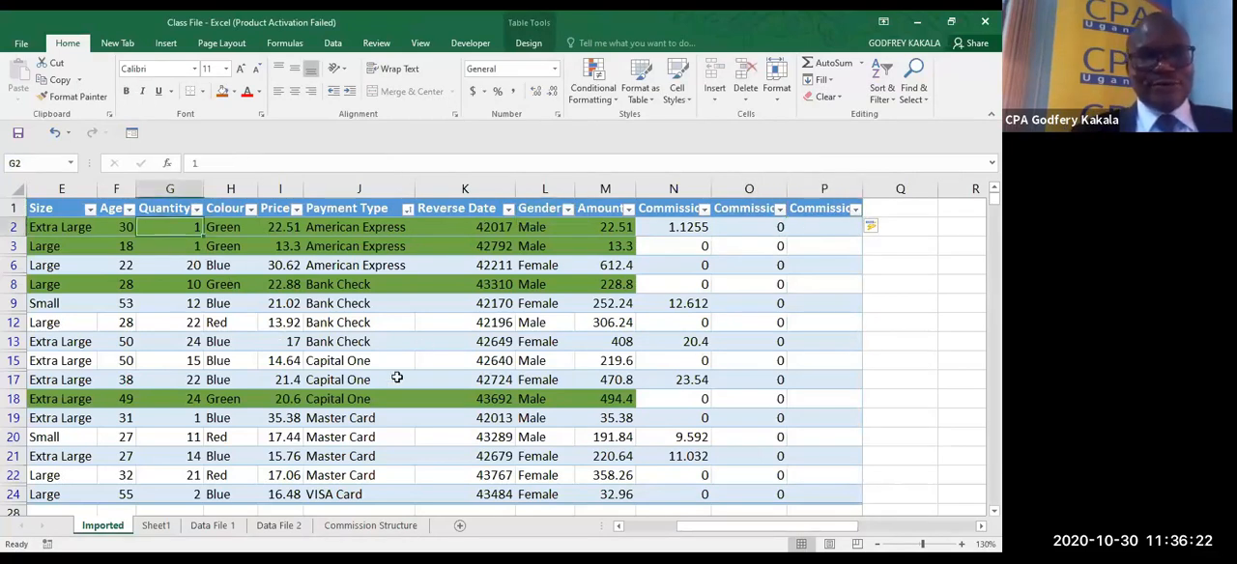
pyautogui.click(290, 525)
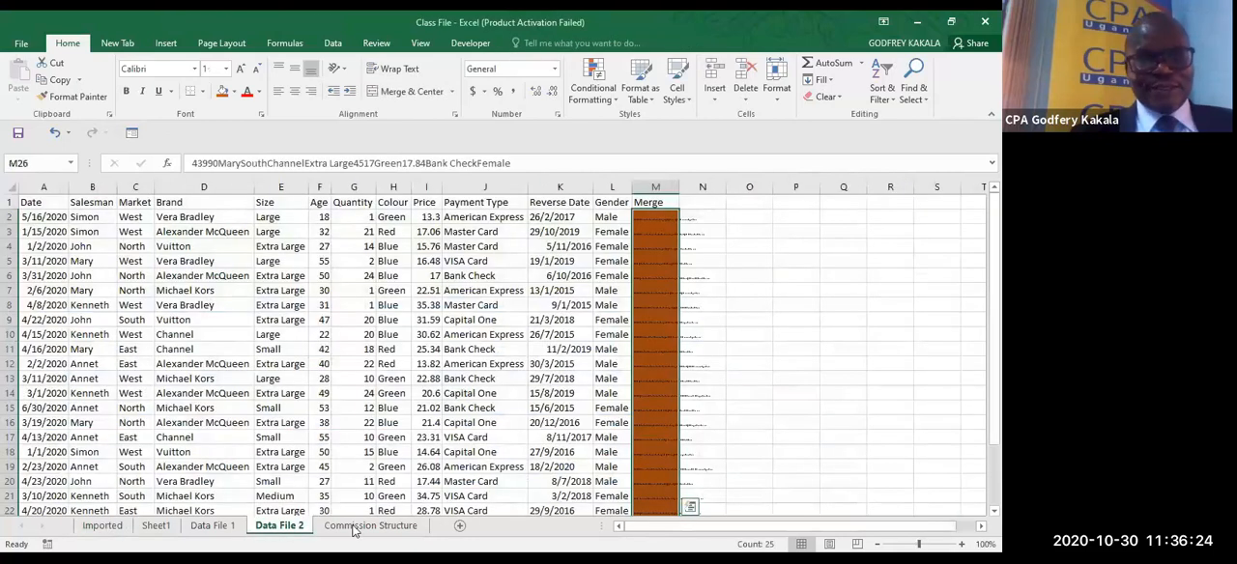
pyautogui.click(356, 527)
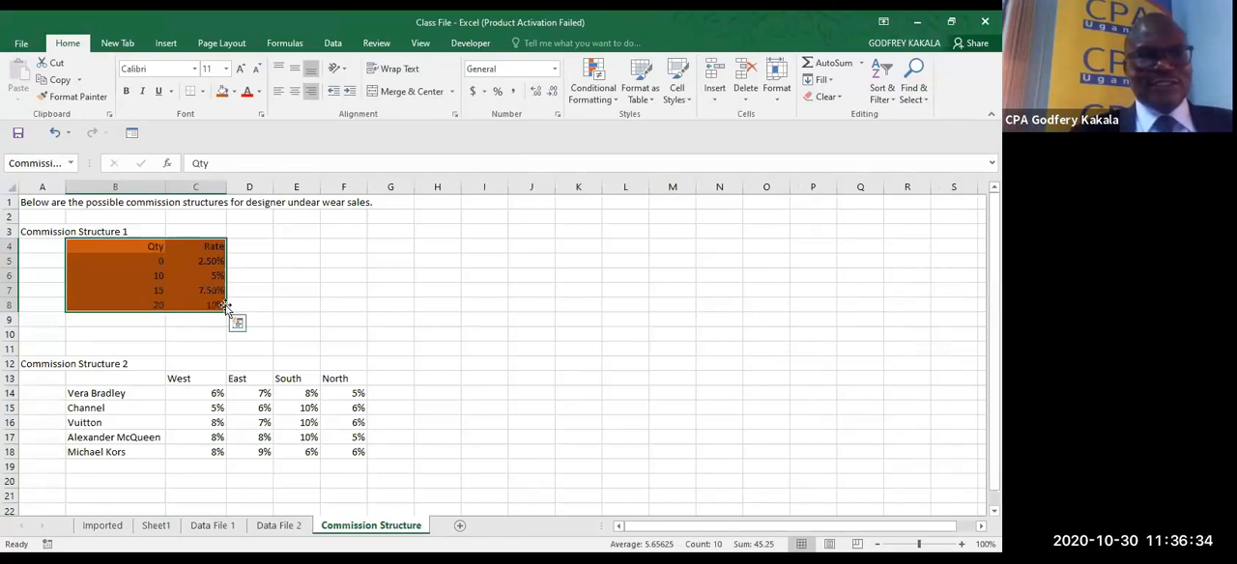
pyautogui.click(156, 526)
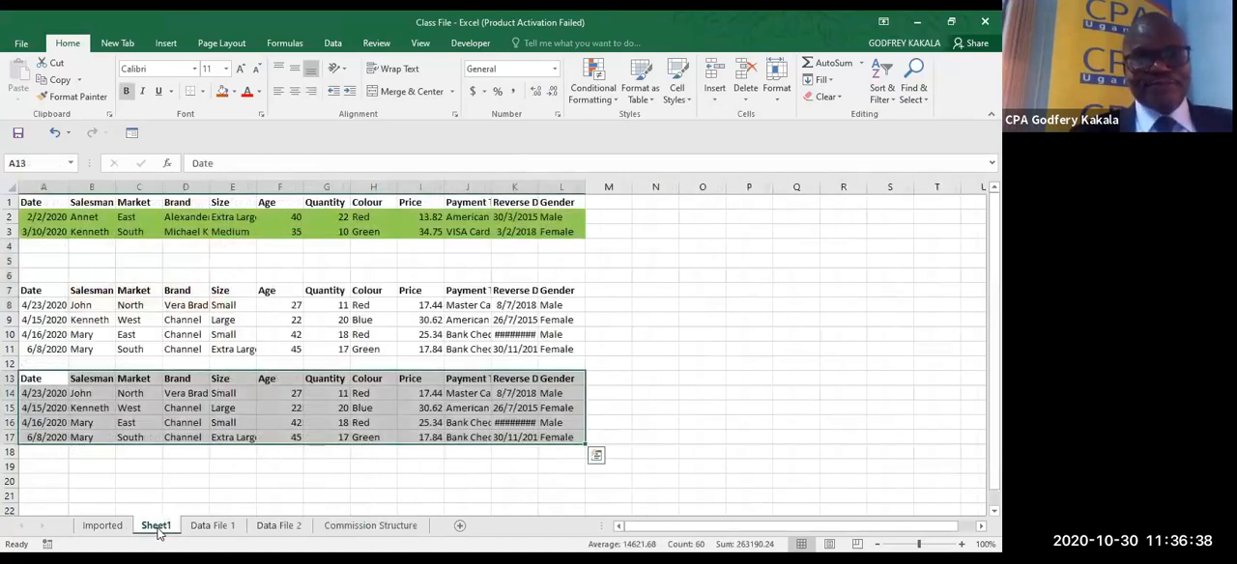
pyautogui.click(102, 526)
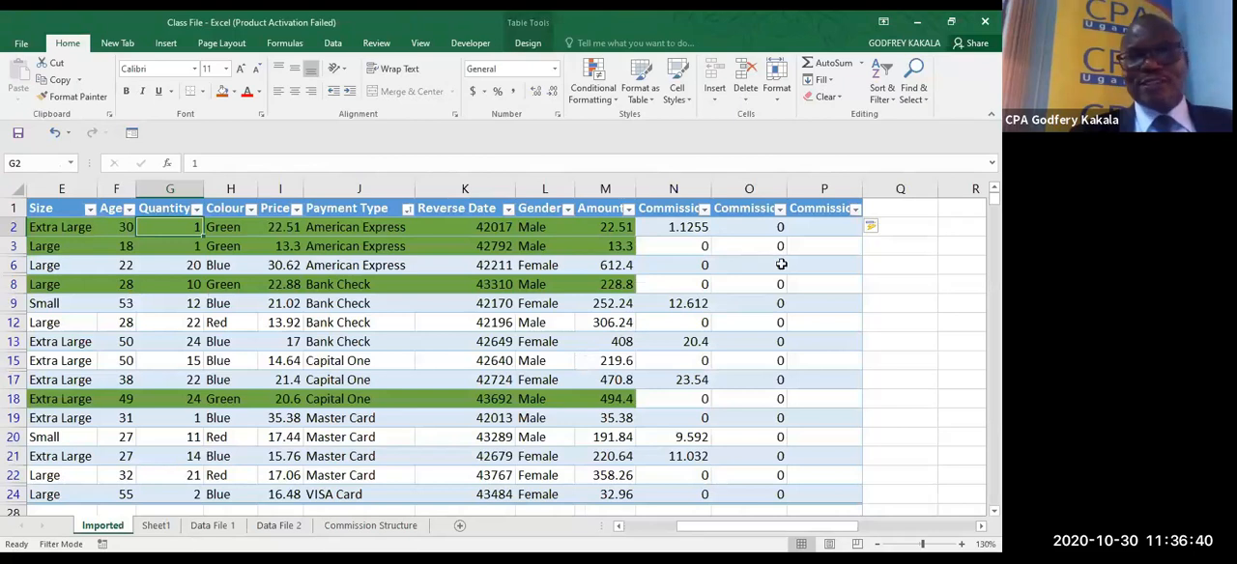
pyautogui.click(808, 231)
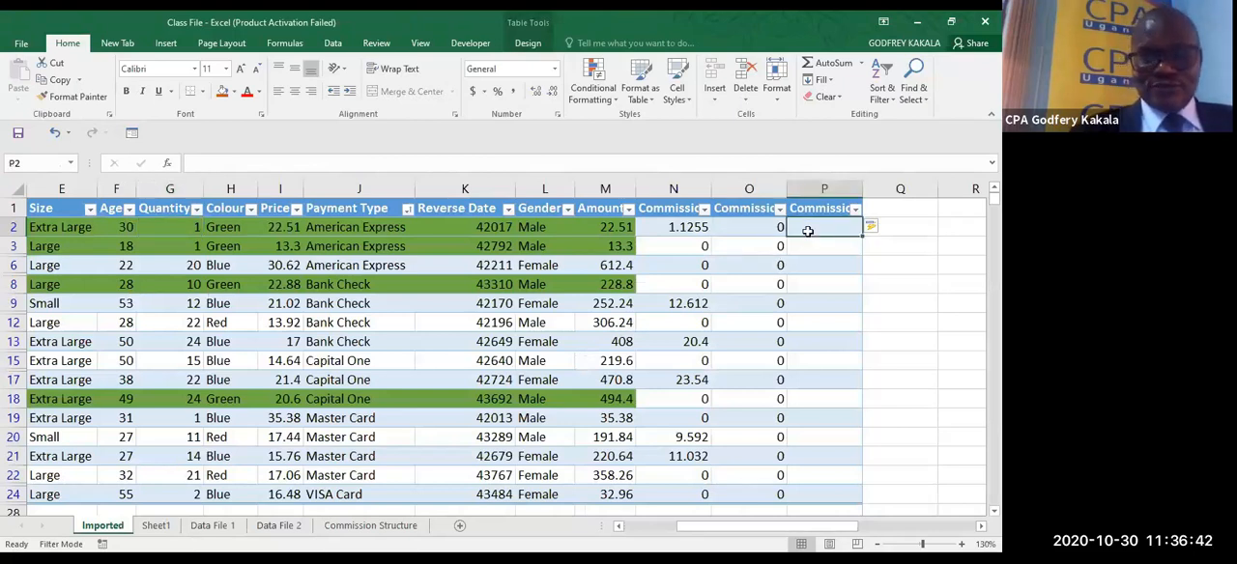
pyautogui.write('=')
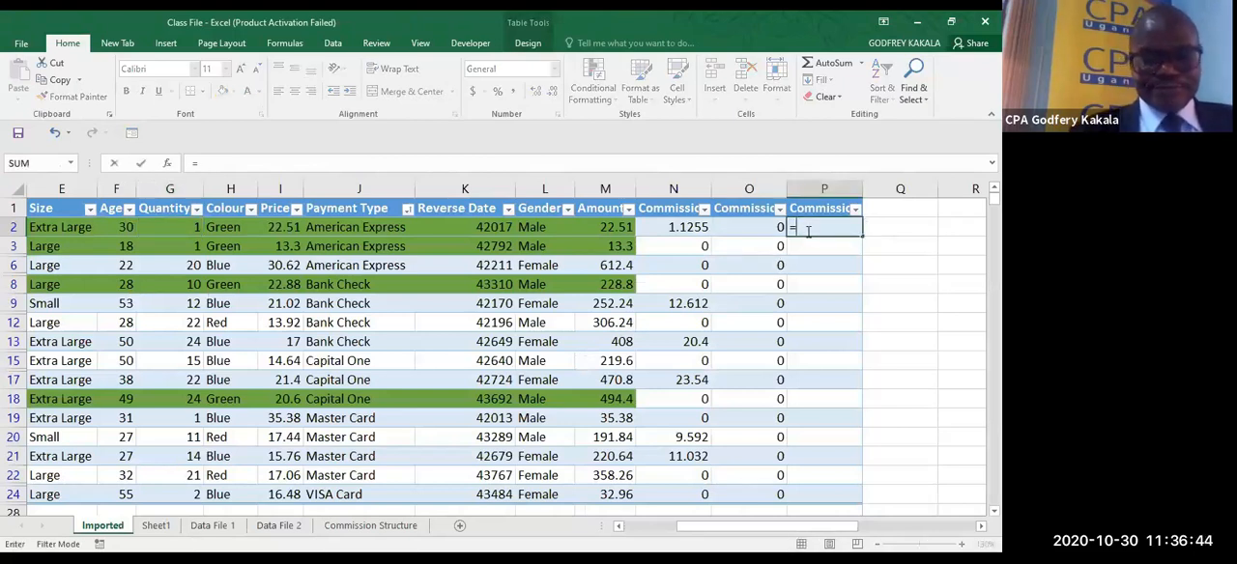
pyautogui.write('VLOOKUP(')
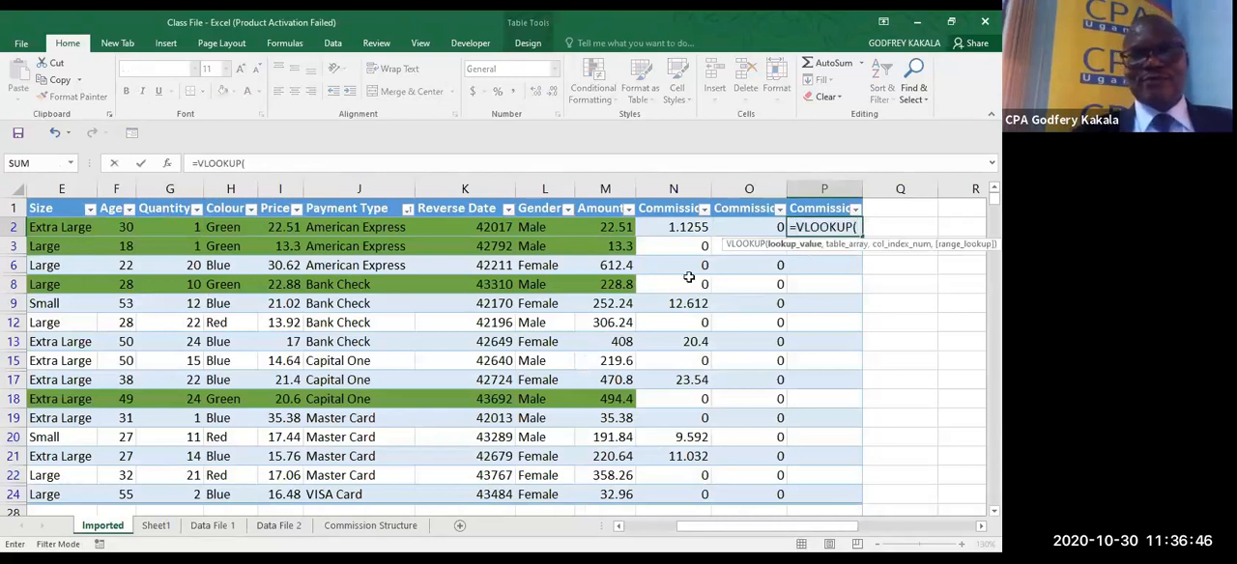
pyautogui.click(185, 229)
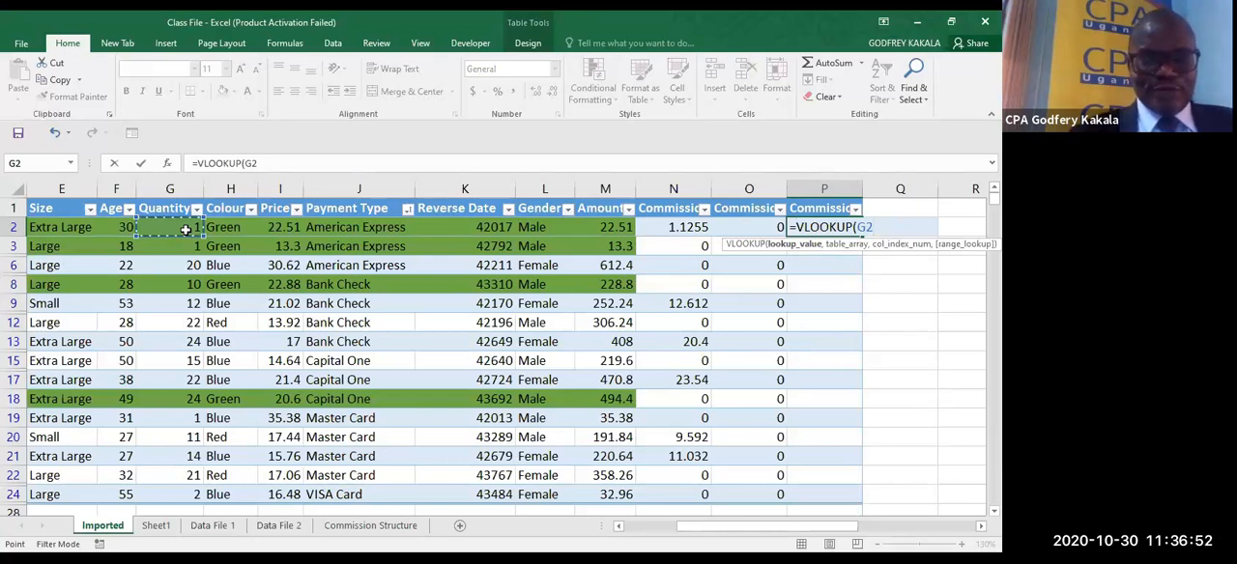
# - Complete the P2 VLOOKUP with the named range Commission as table array and 2 as column index, and enter it
pyautogui.write(',commi')
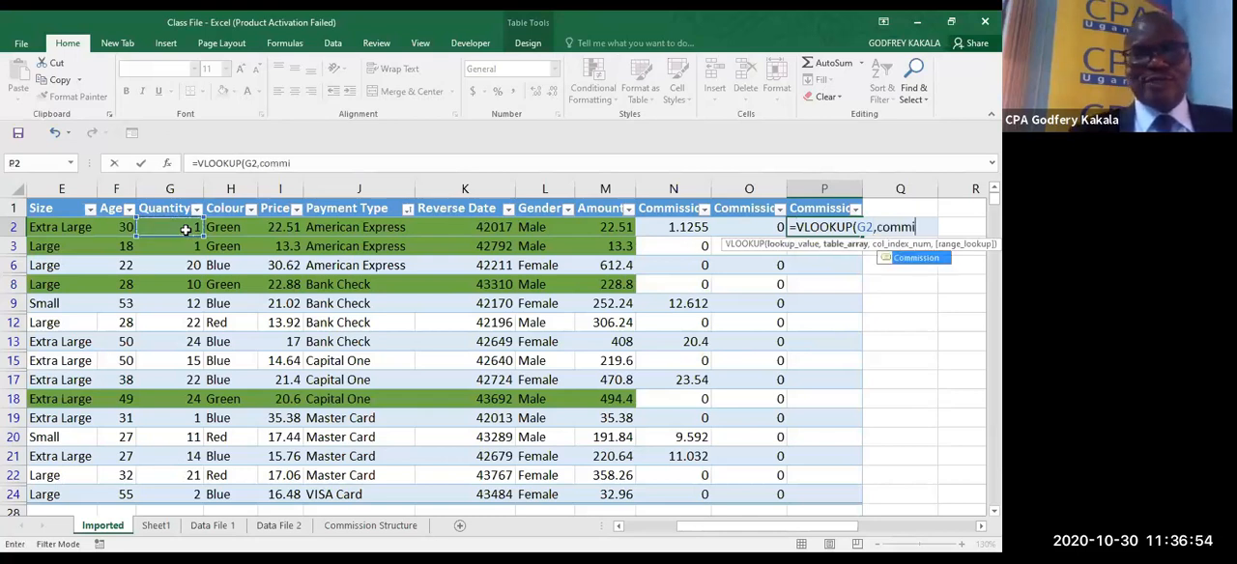
pyautogui.press('Tab')
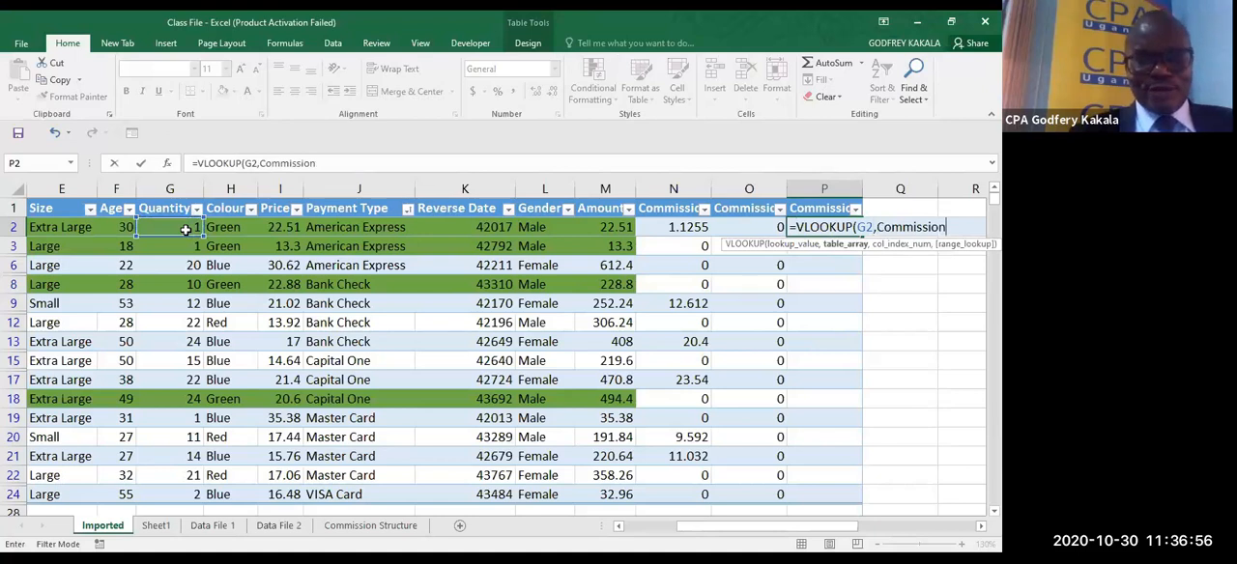
pyautogui.write(',2')
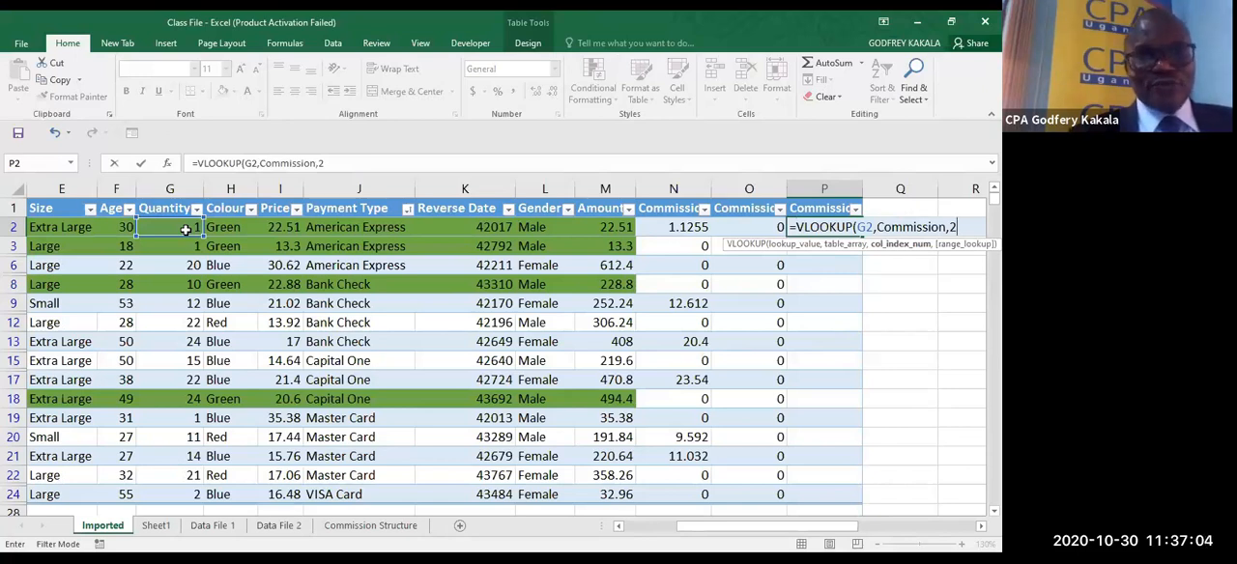
pyautogui.write(')')
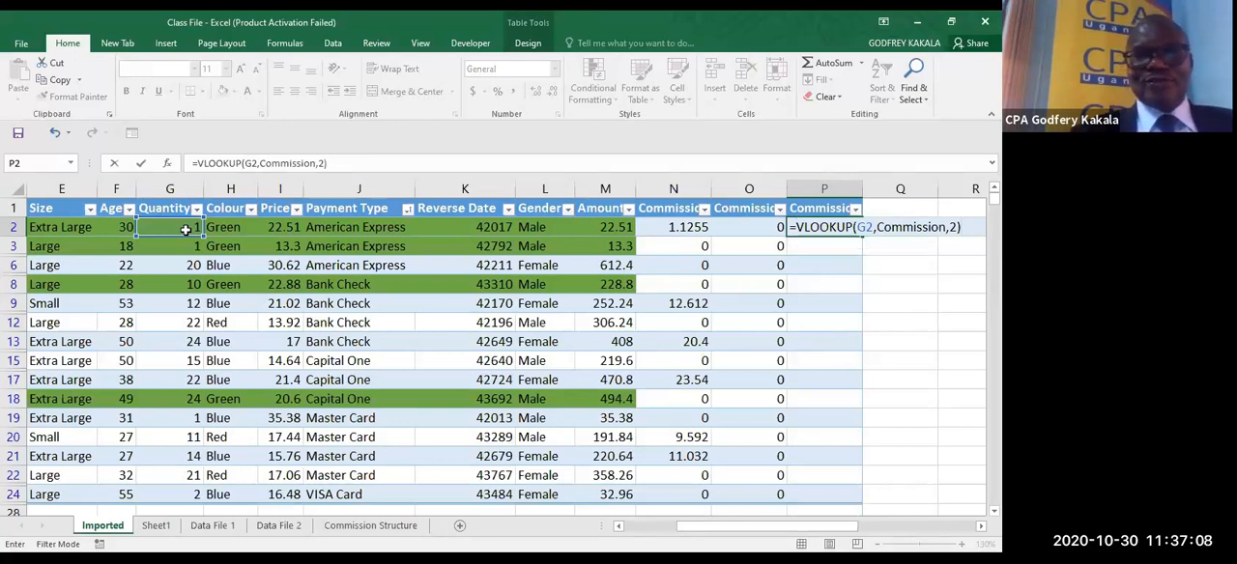
pyautogui.hotkey('ctrl', 'Return')
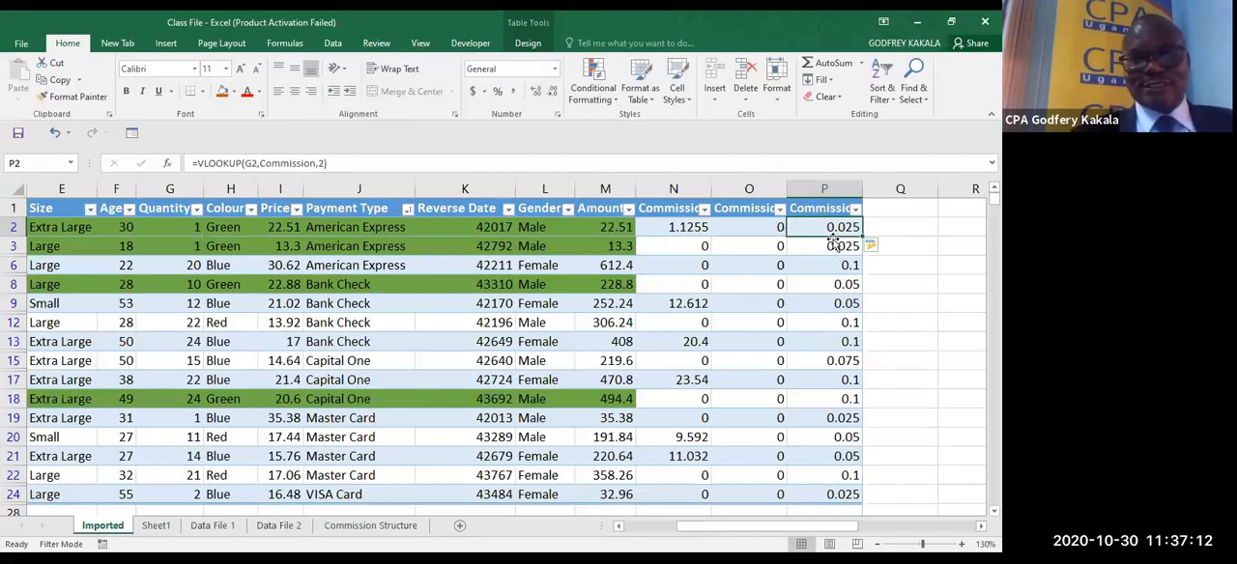
# - Format the Commission 3 values from P2 down as percentages with one decimal place
pyautogui.hotkey('ctrl', 'shift', 'Down')
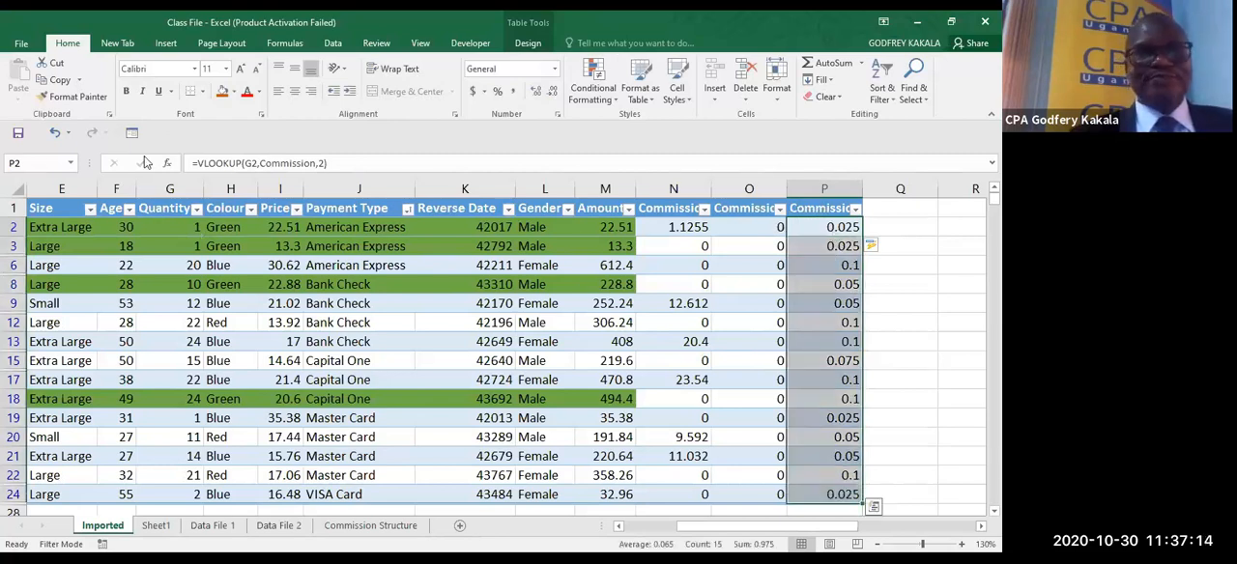
pyautogui.click(498, 91)
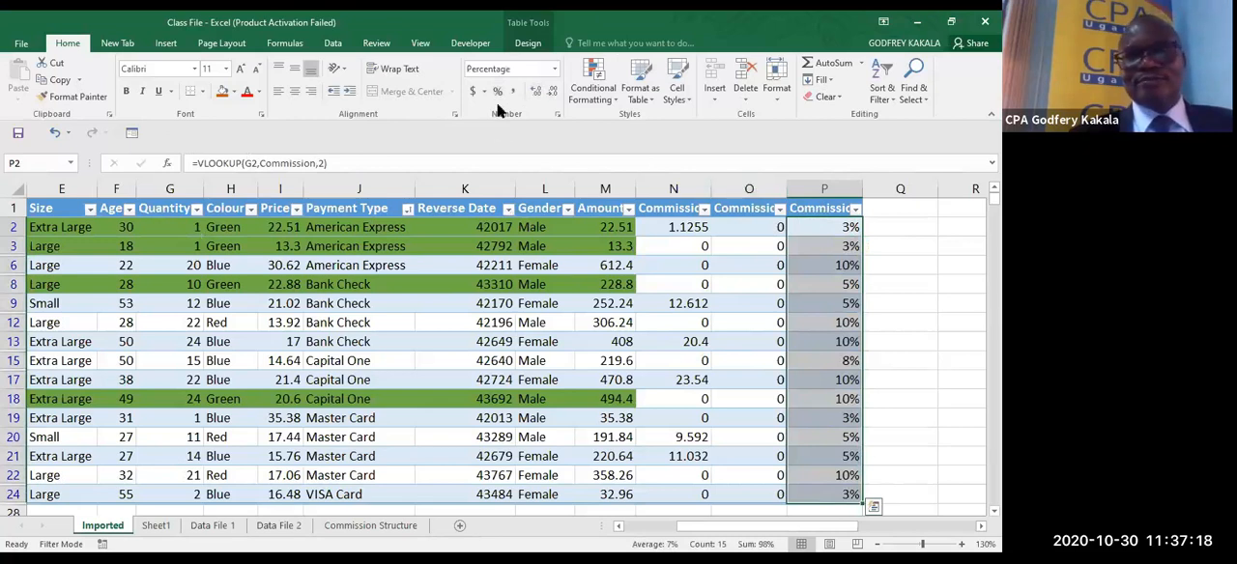
pyautogui.click(535, 92)
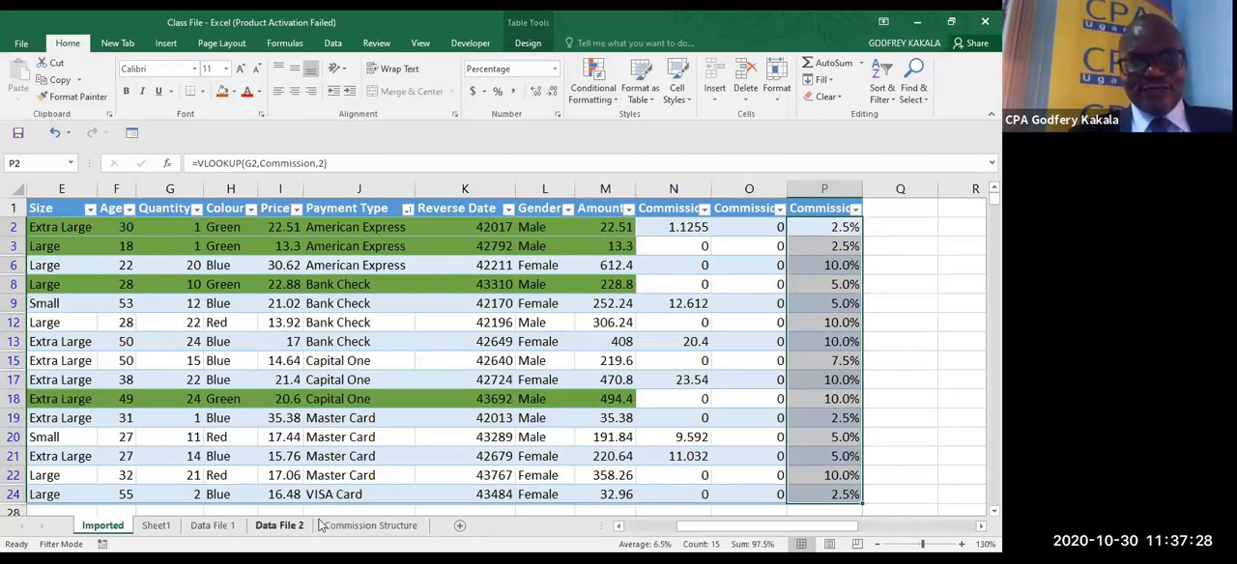
# - Multiply the VLOOKUP in P2 of the Imported sheet by amount cell M2, and format the Commission 3 values in comma style
pyautogui.click(370, 525)
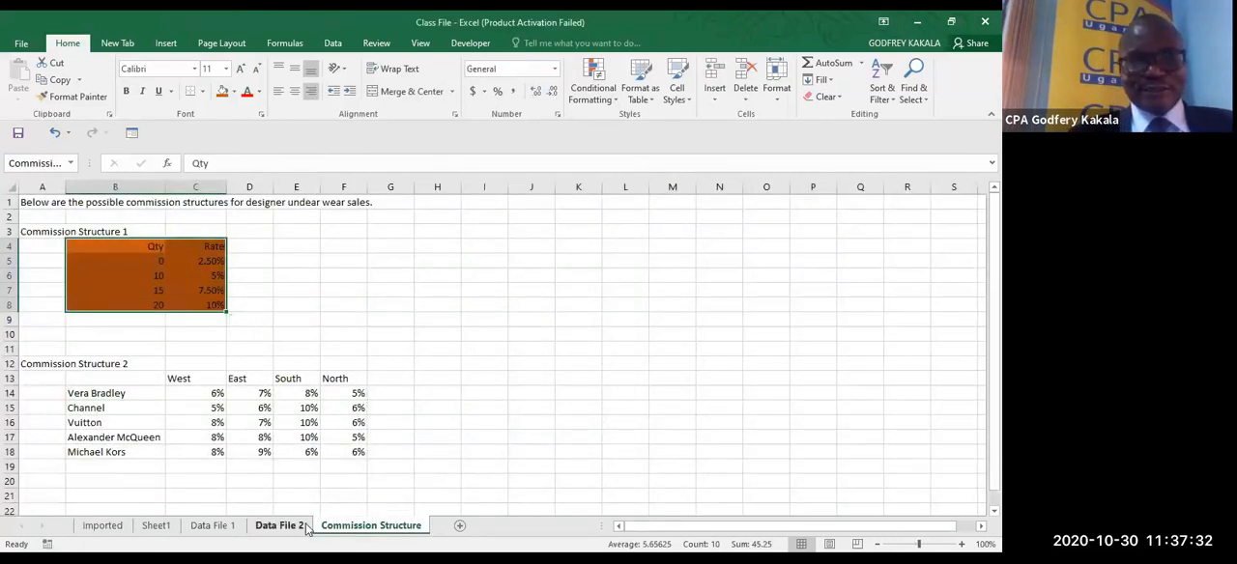
pyautogui.click(102, 526)
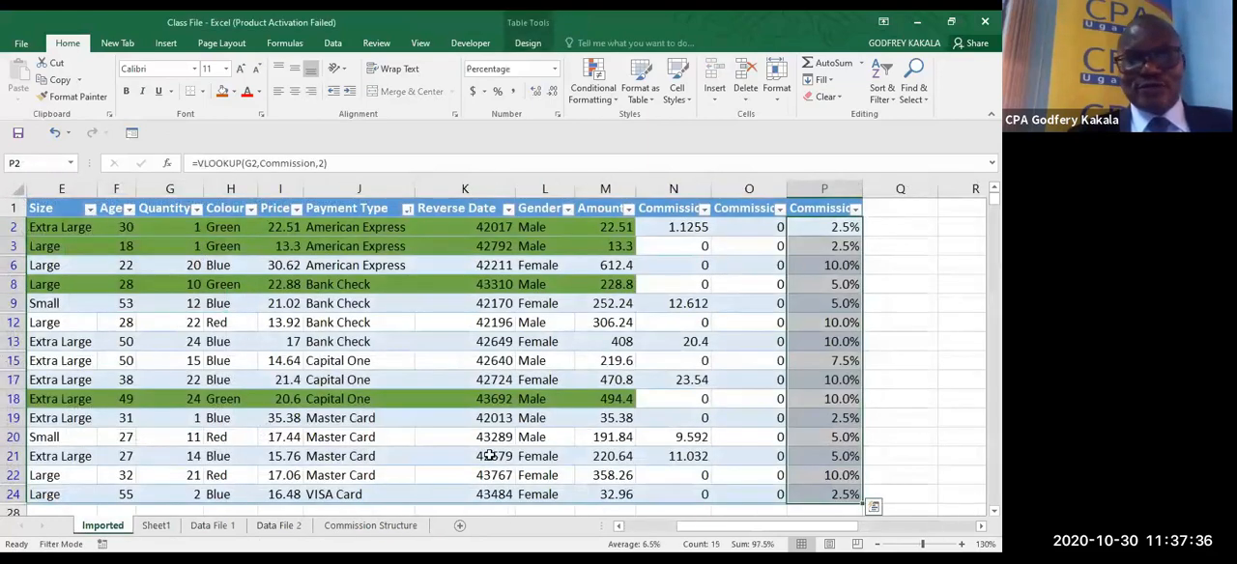
pyautogui.click(357, 526)
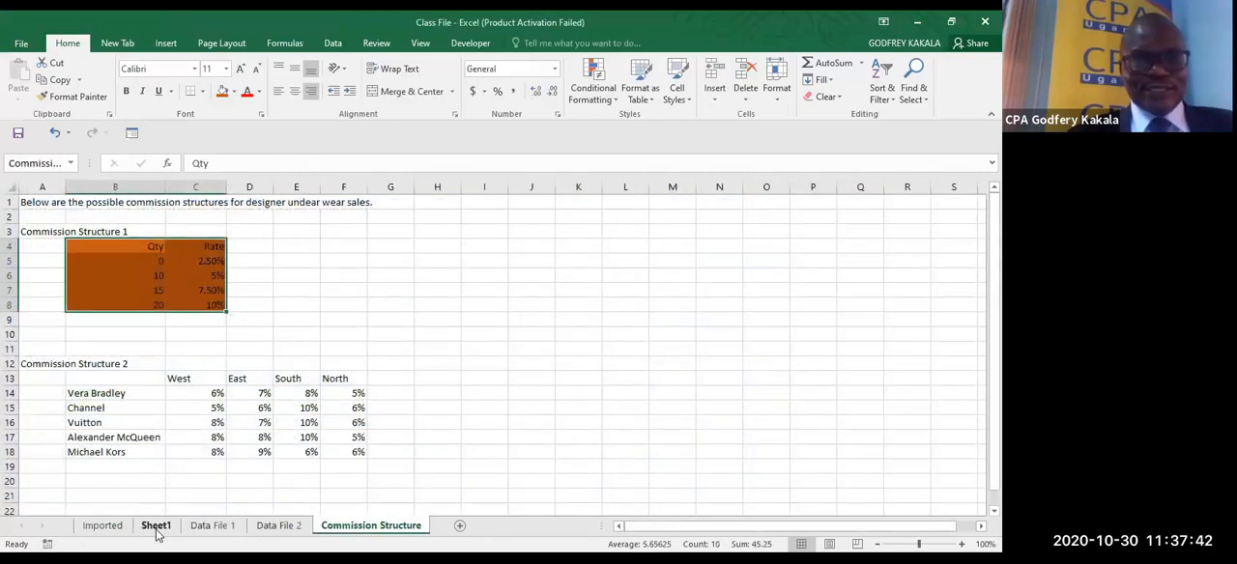
pyautogui.click(123, 532)
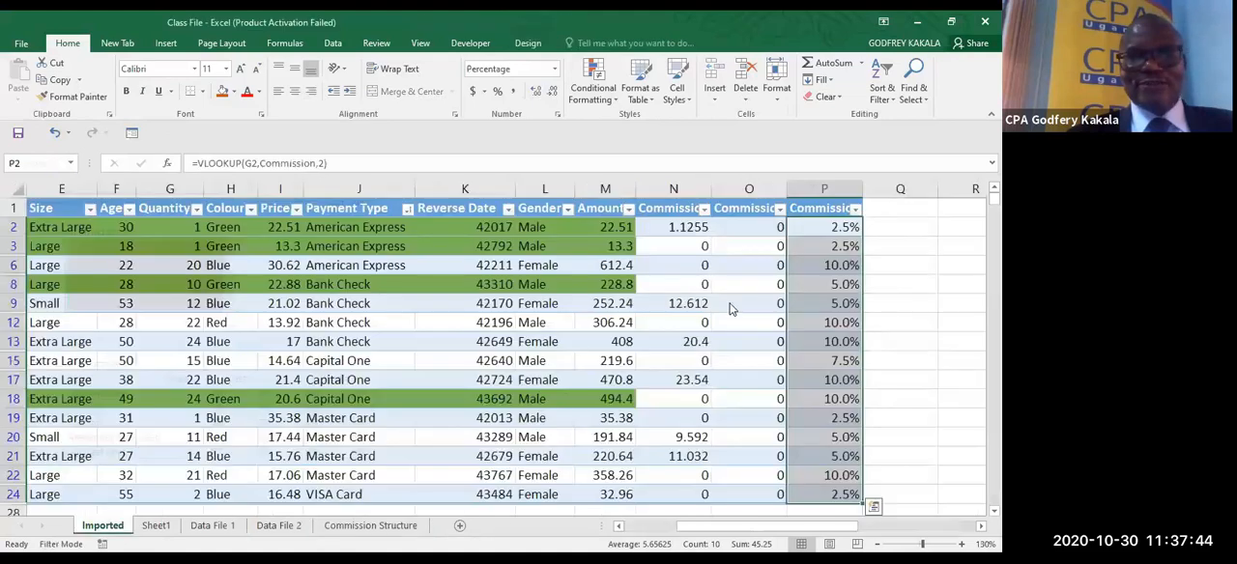
pyautogui.click(810, 232)
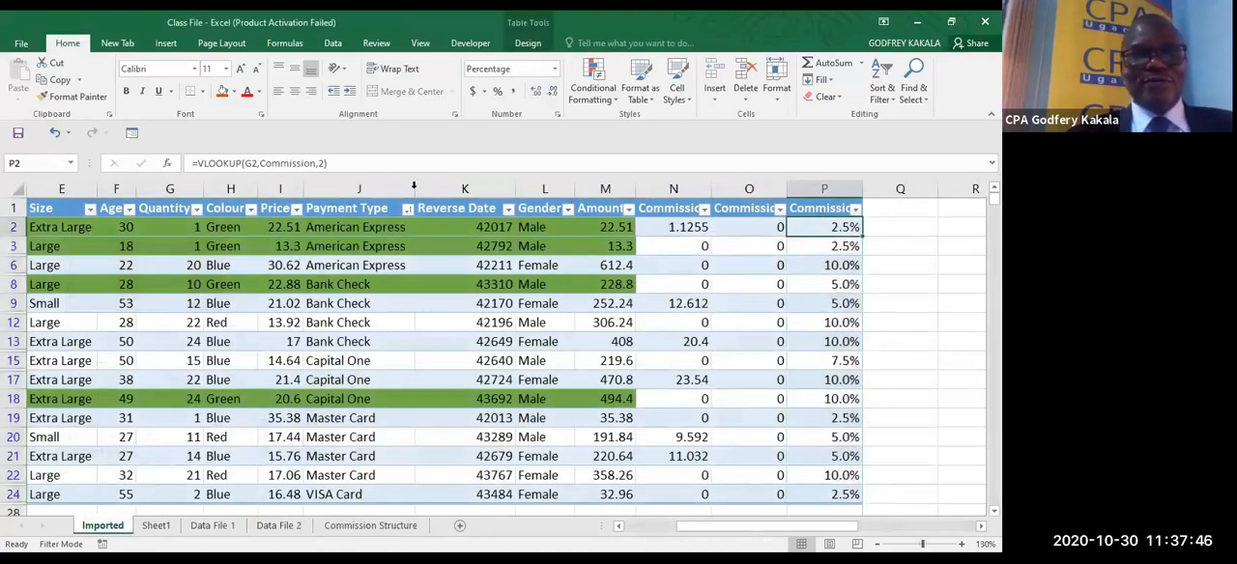
pyautogui.click(374, 172)
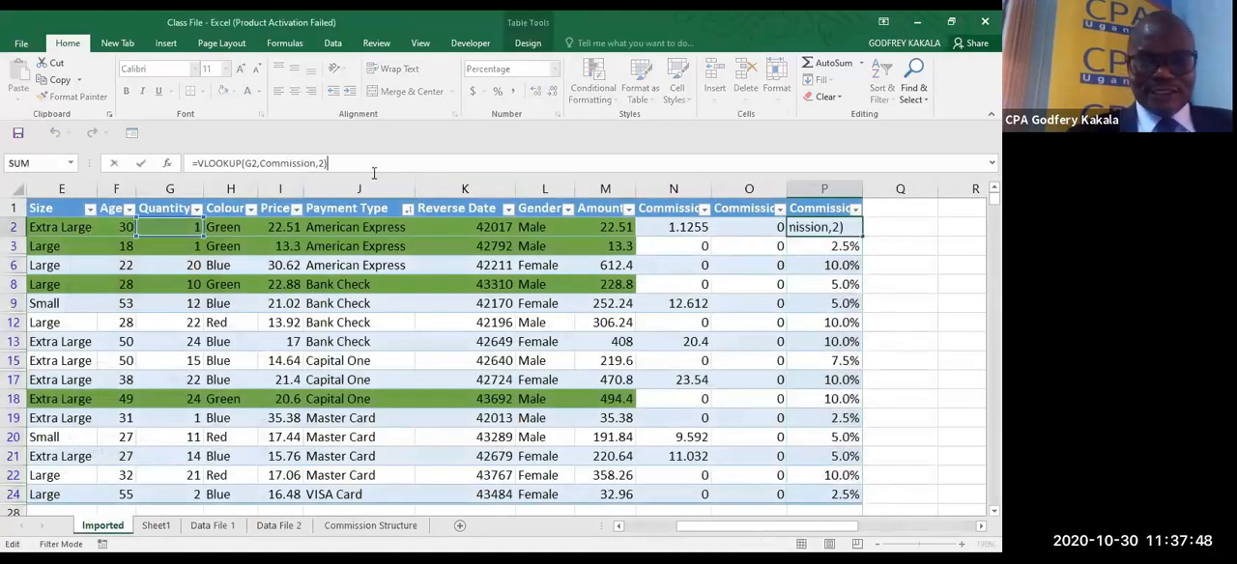
pyautogui.write('*')
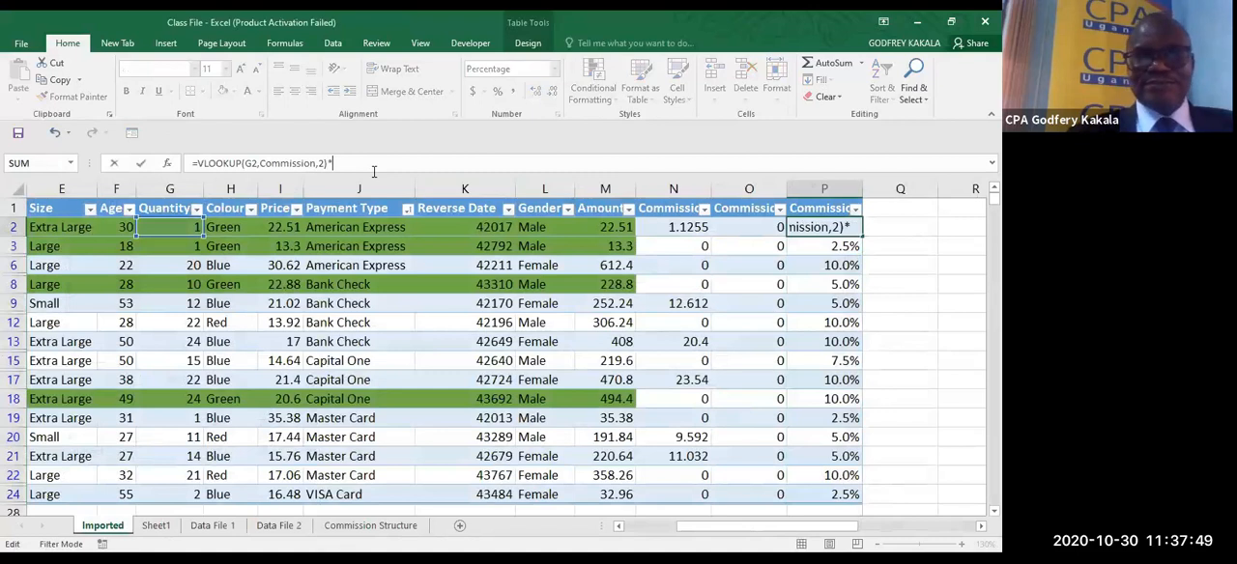
pyautogui.click(606, 229)
pyautogui.hotkey('ctrl', 'Return')
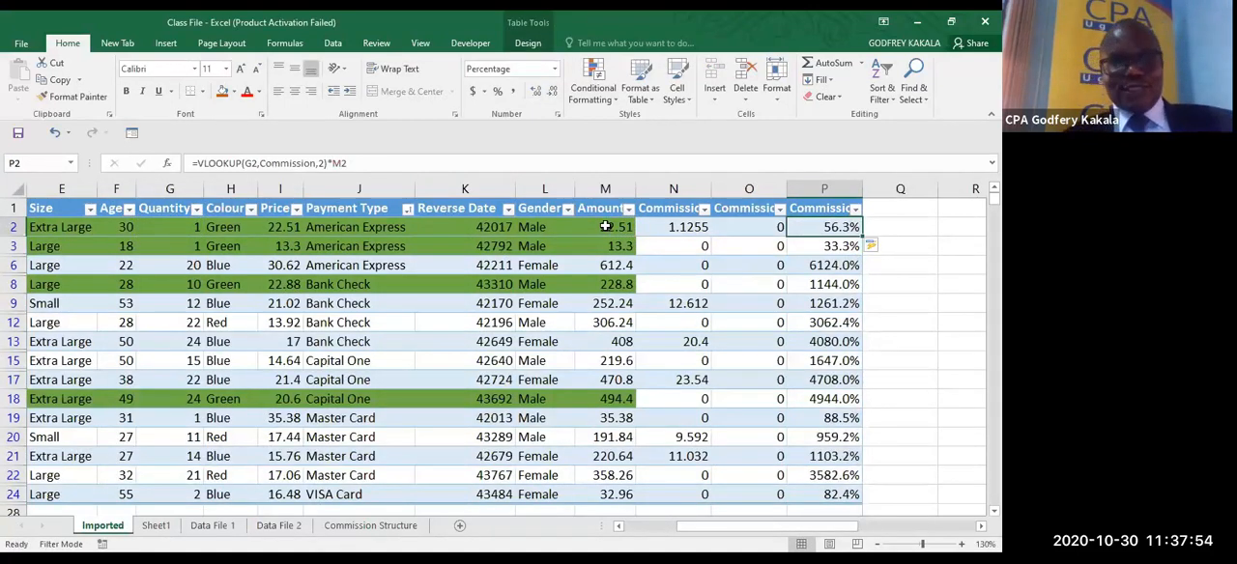
pyautogui.hotkey('ctrl', 'shift', 'Down')
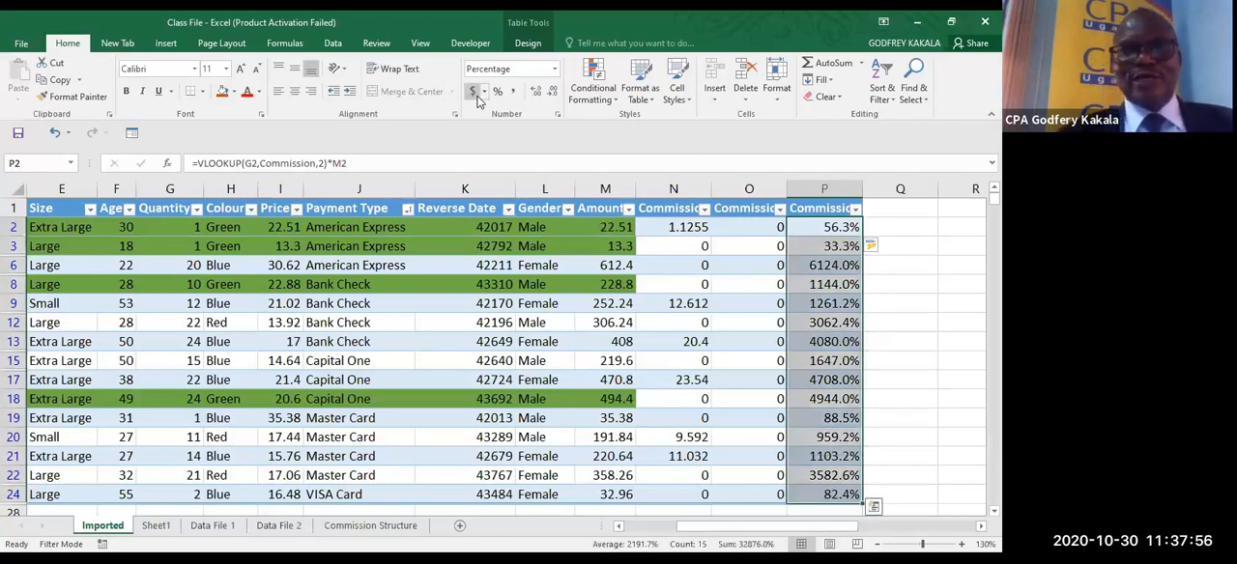
pyautogui.click(513, 91)
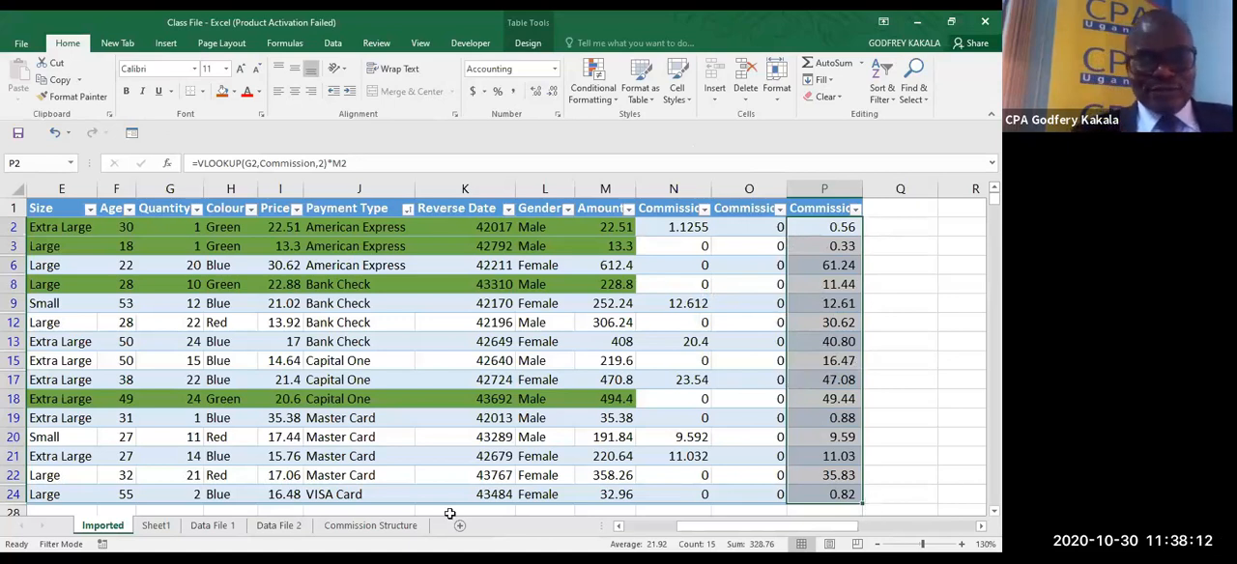
# - Fill the Commission Structure 2 table, B13:F18 on the Commission Structure sheet, with light green
pyautogui.click(410, 525)
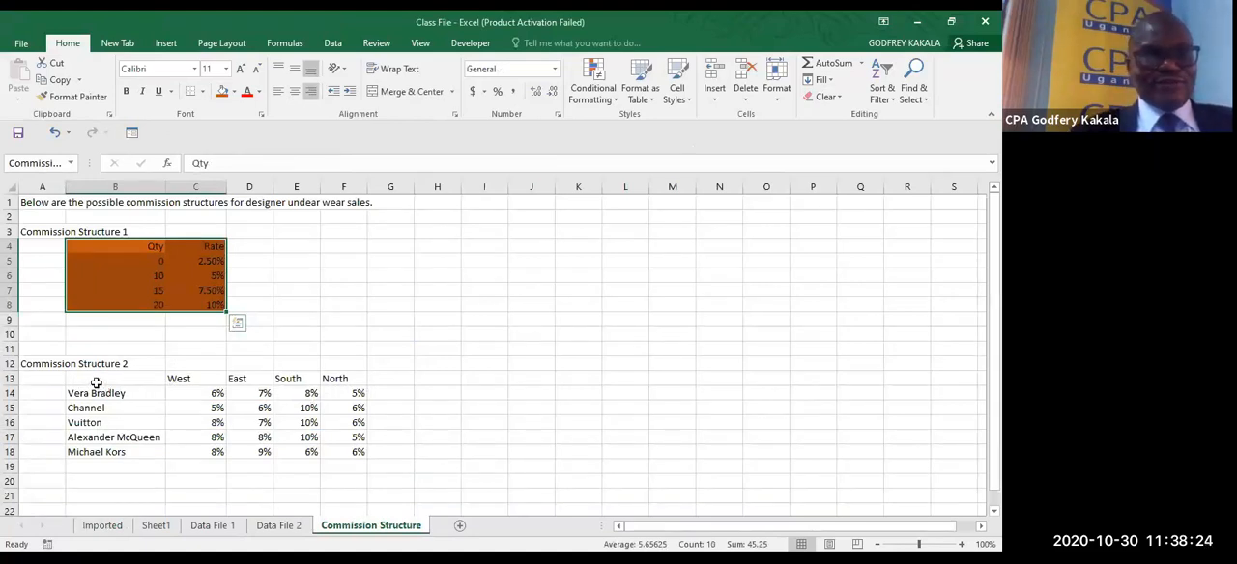
pyautogui.moveTo(97, 383); pyautogui.dragTo(352, 454)
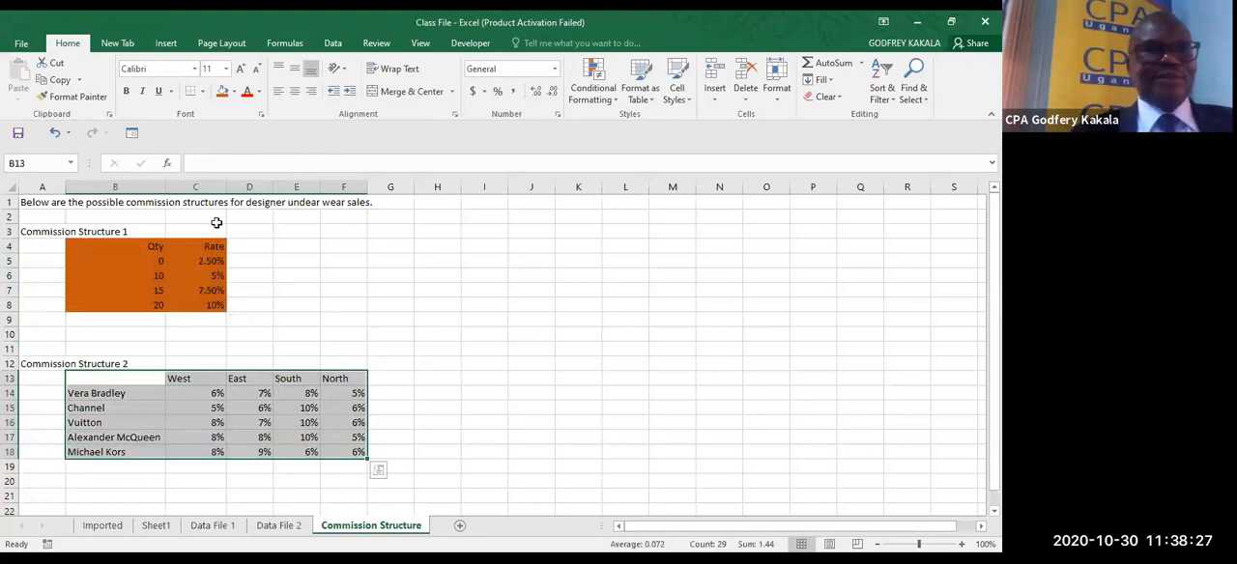
pyautogui.click(233, 92)
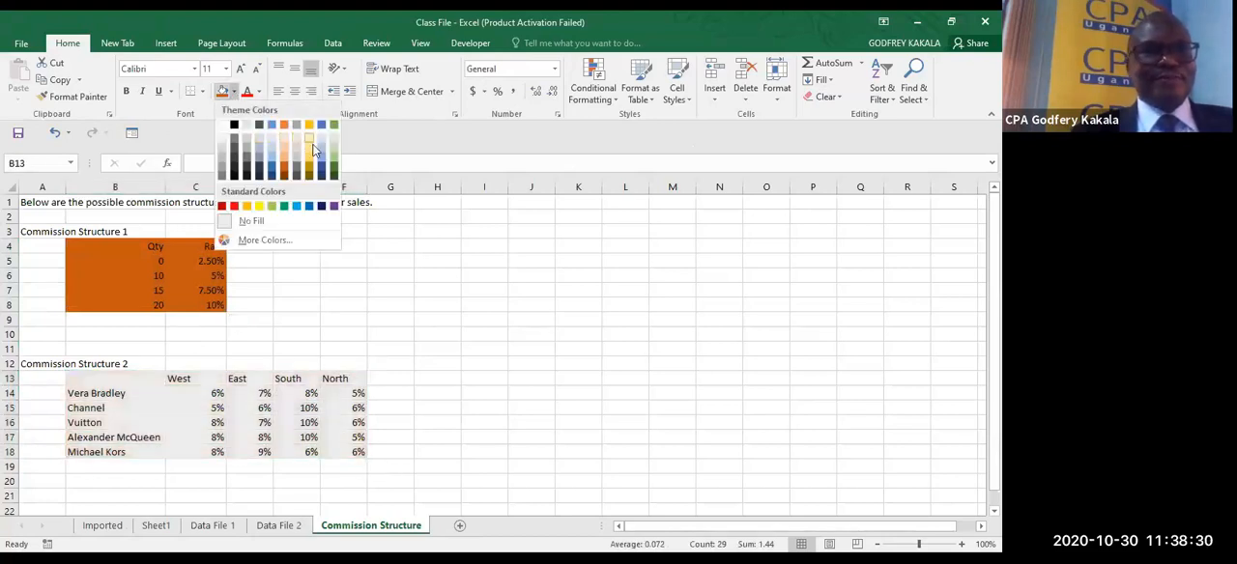
pyautogui.click(336, 154)
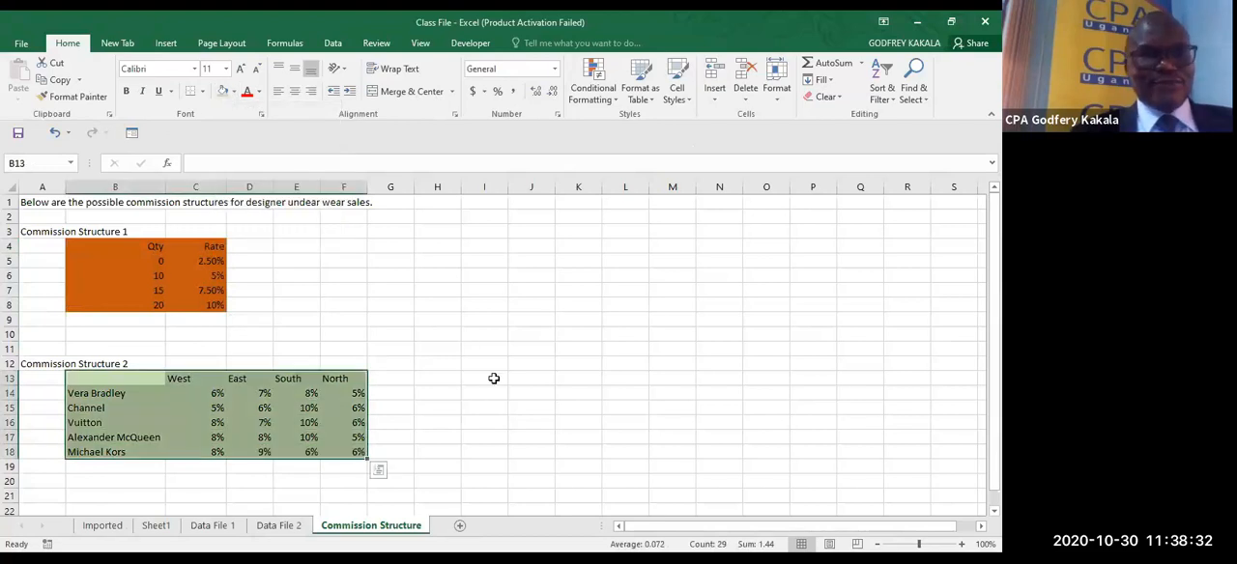
pyautogui.click(489, 379)
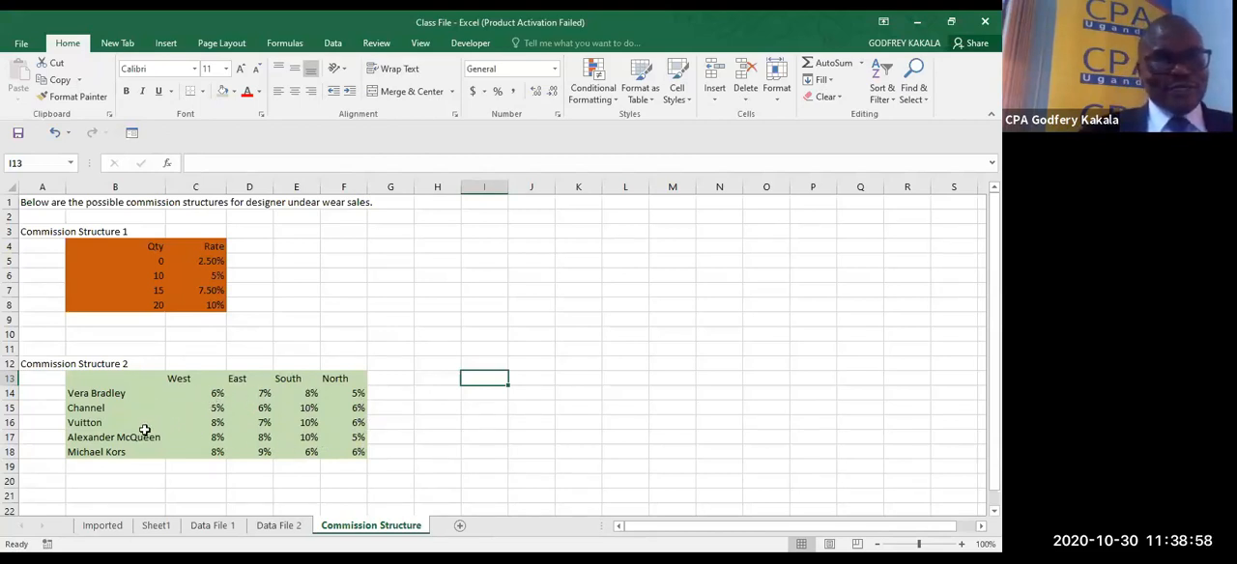
# - Compare the Imported data with Commission Structure 2, and fill its percentage rates in C14:F18 with dark green
pyautogui.click(114, 526)
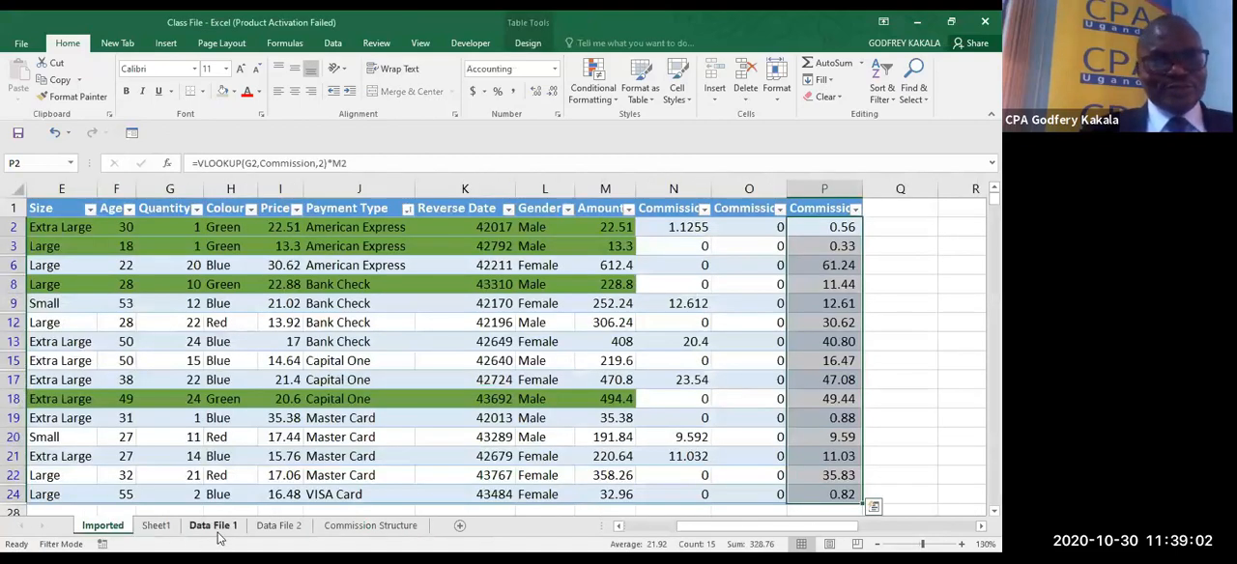
pyautogui.click(356, 531)
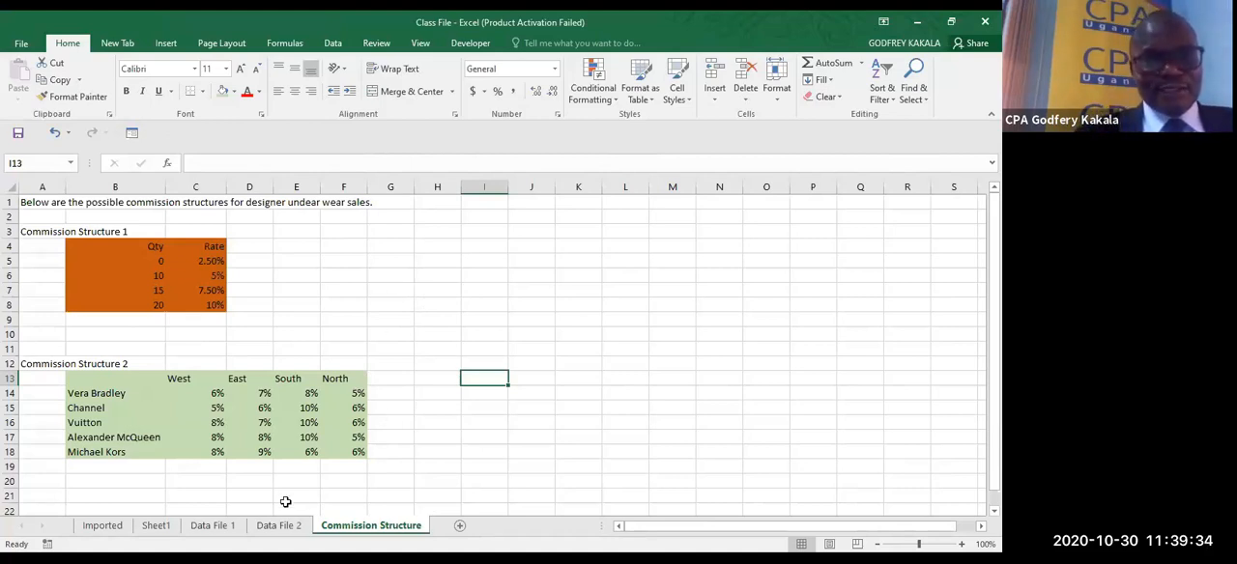
pyautogui.click(121, 531)
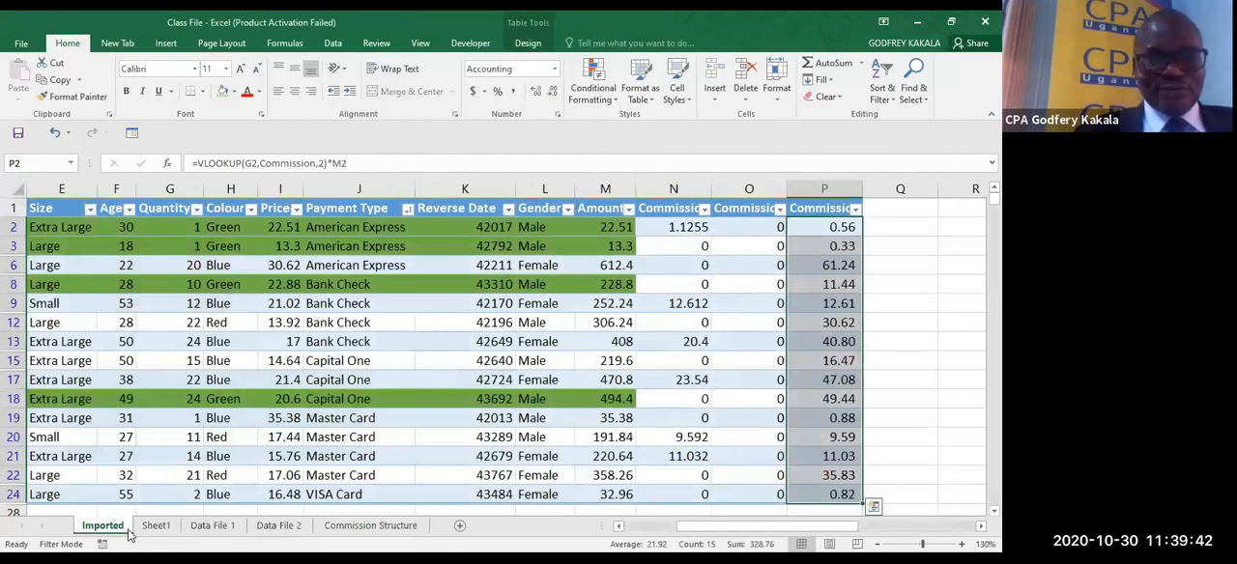
pyautogui.click(367, 526)
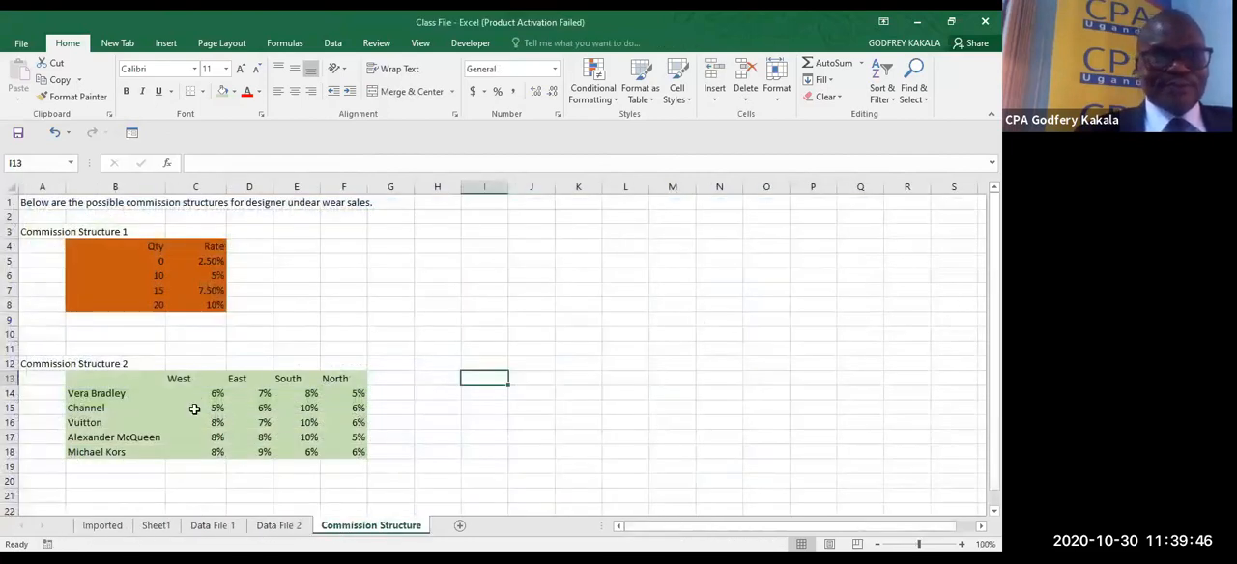
pyautogui.moveTo(180, 395); pyautogui.dragTo(345, 416)
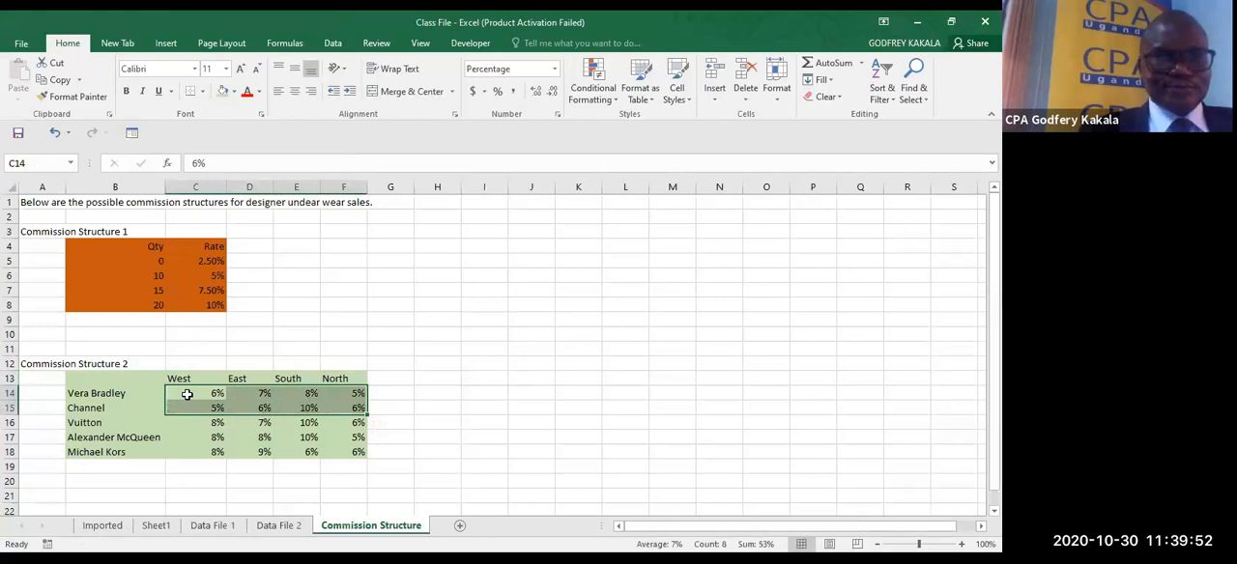
pyautogui.moveTo(187, 395); pyautogui.dragTo(338, 458)
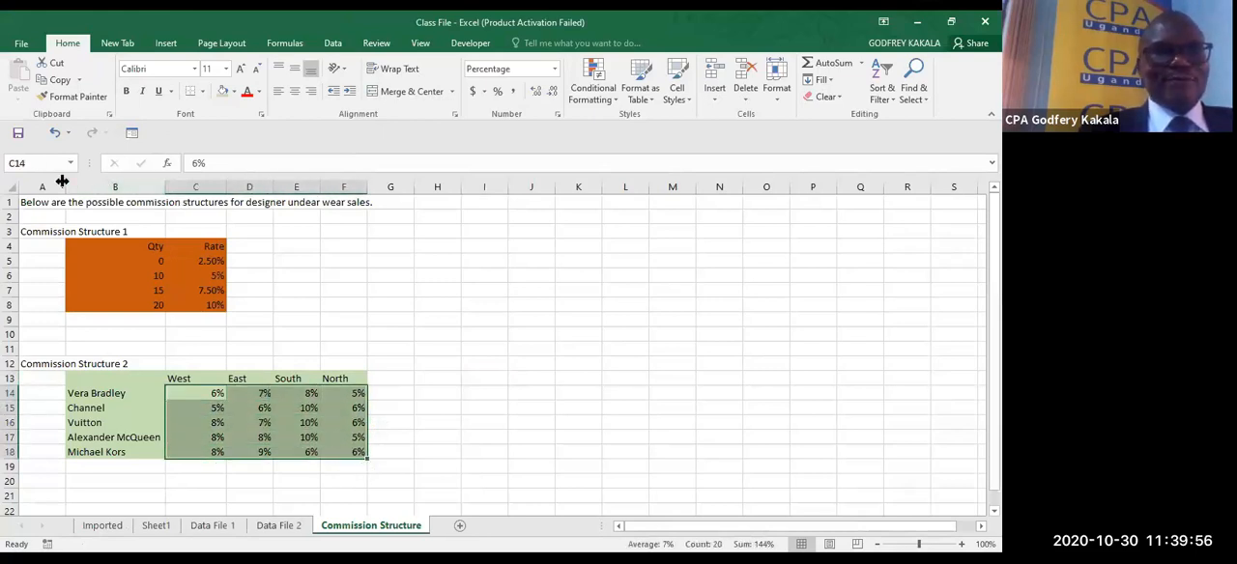
pyautogui.click(232, 92)
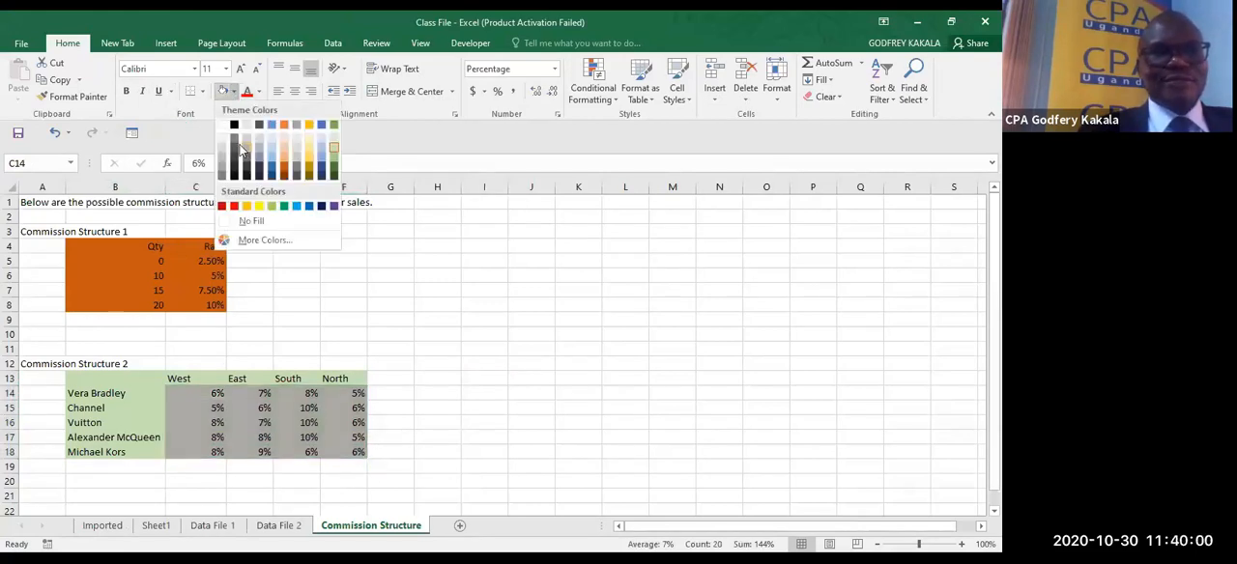
pyautogui.click(334, 170)
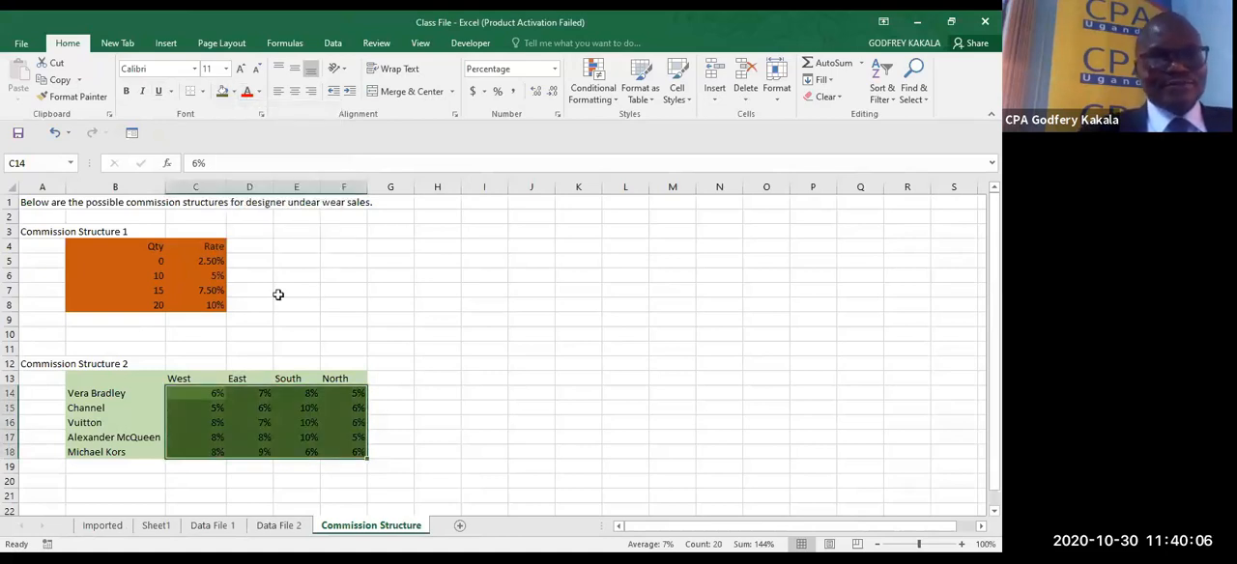
# - Name the selected percentage rates C14:F18 Range1
pyautogui.click(38, 166)
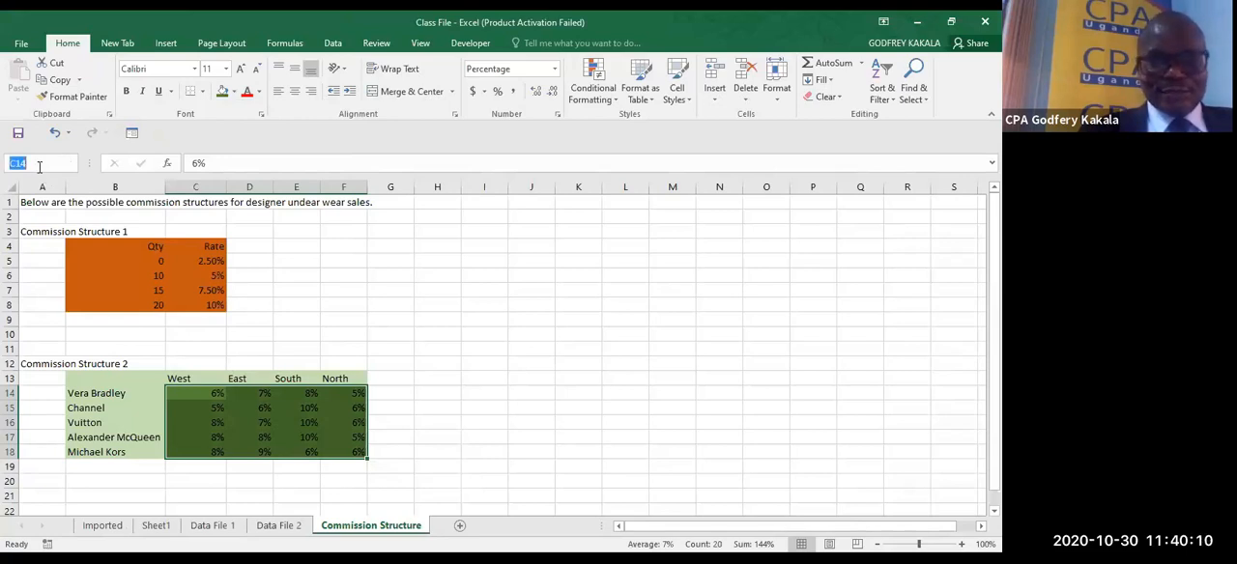
pyautogui.write('Range')
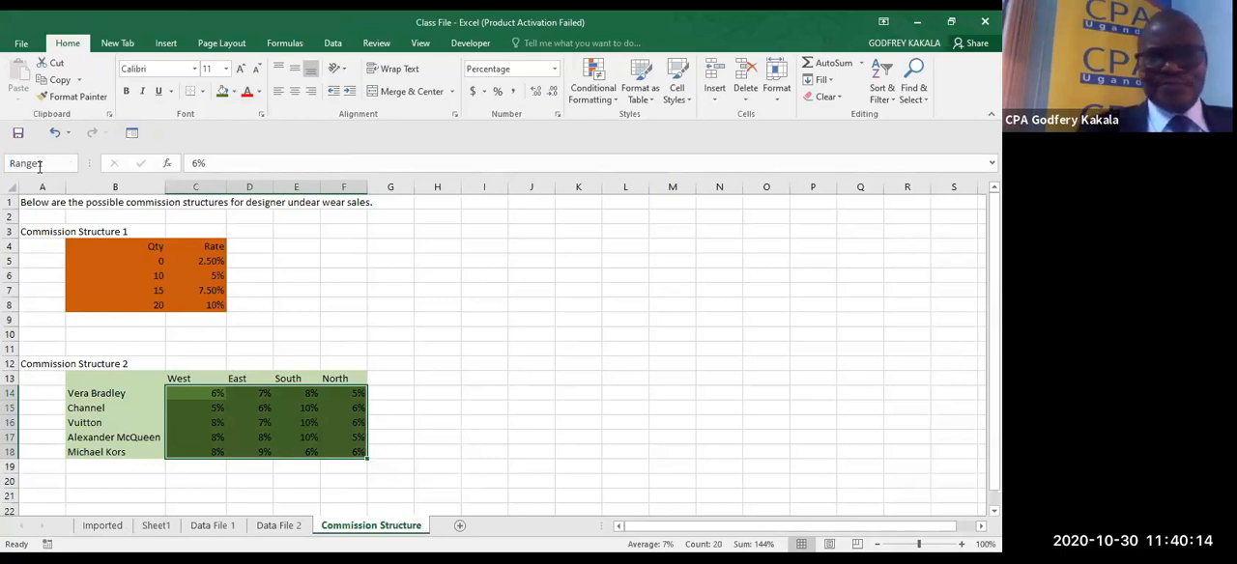
pyautogui.write('1')
pyautogui.press('Return')
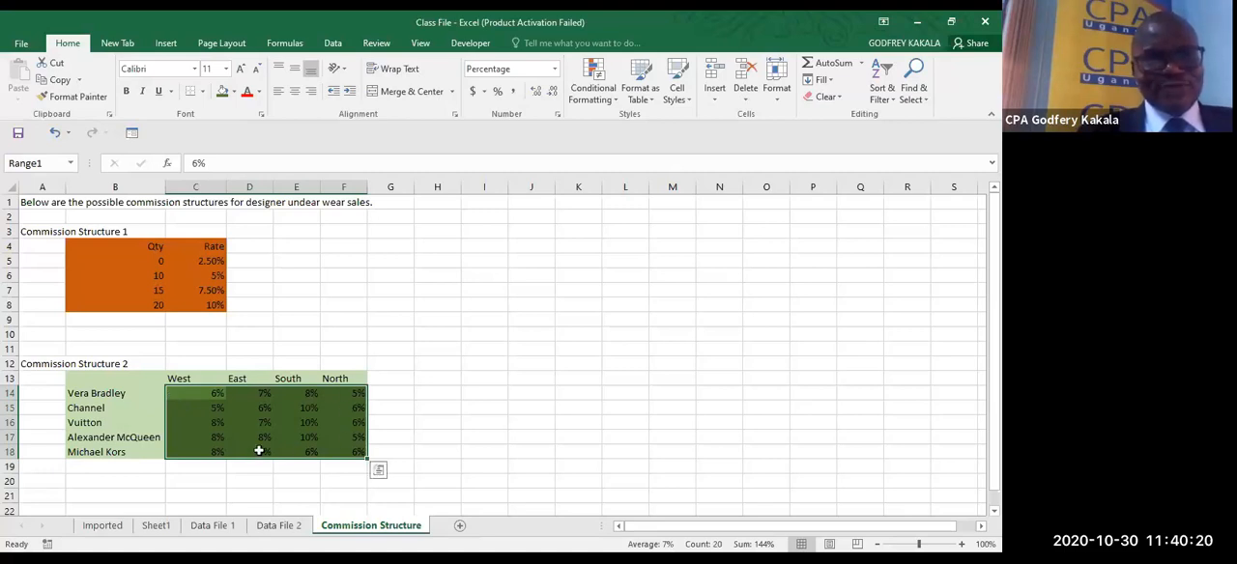
# - Name the brand cells B14:B18 of Commission Structure 2 Range2 and fill them with light gold
pyautogui.moveTo(105, 393); pyautogui.dragTo(118, 452)
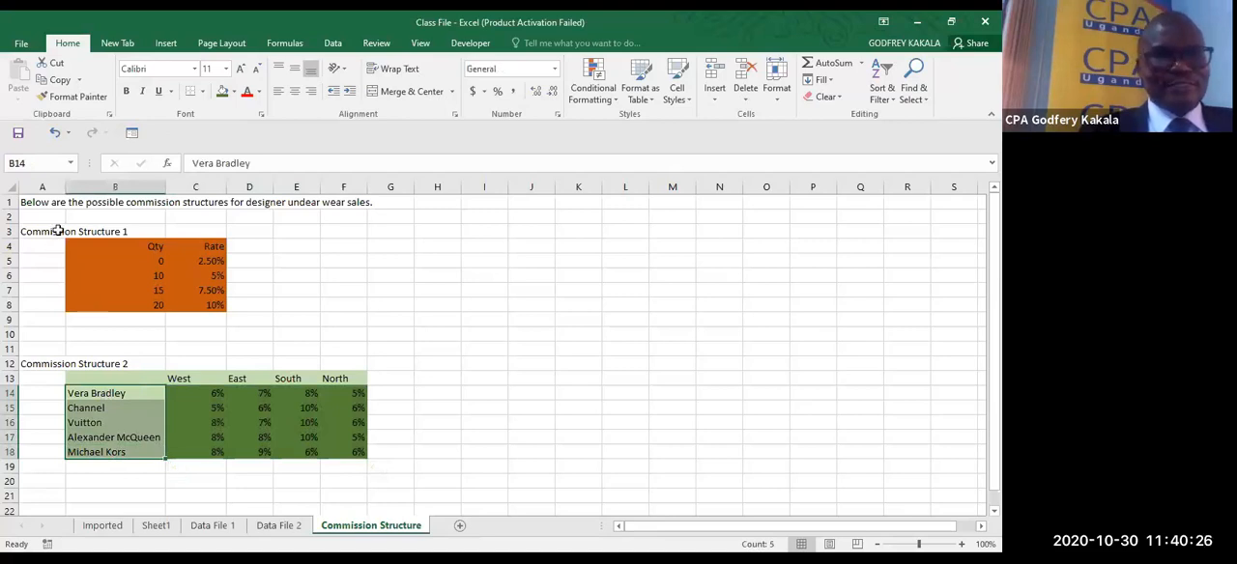
pyautogui.click(51, 165)
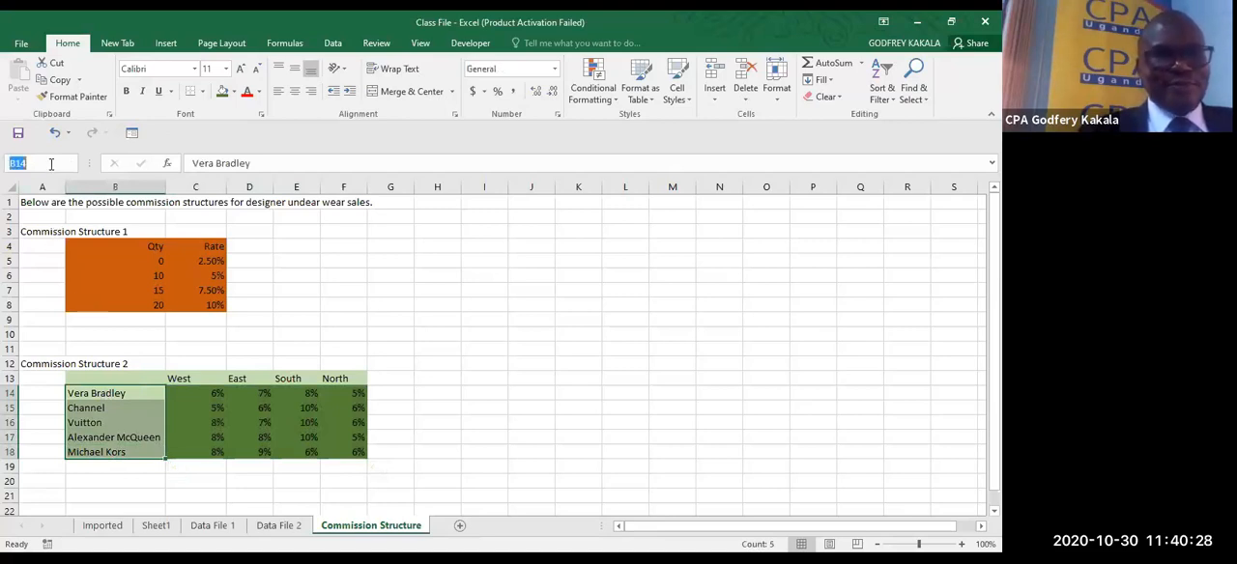
pyautogui.write('Ran')
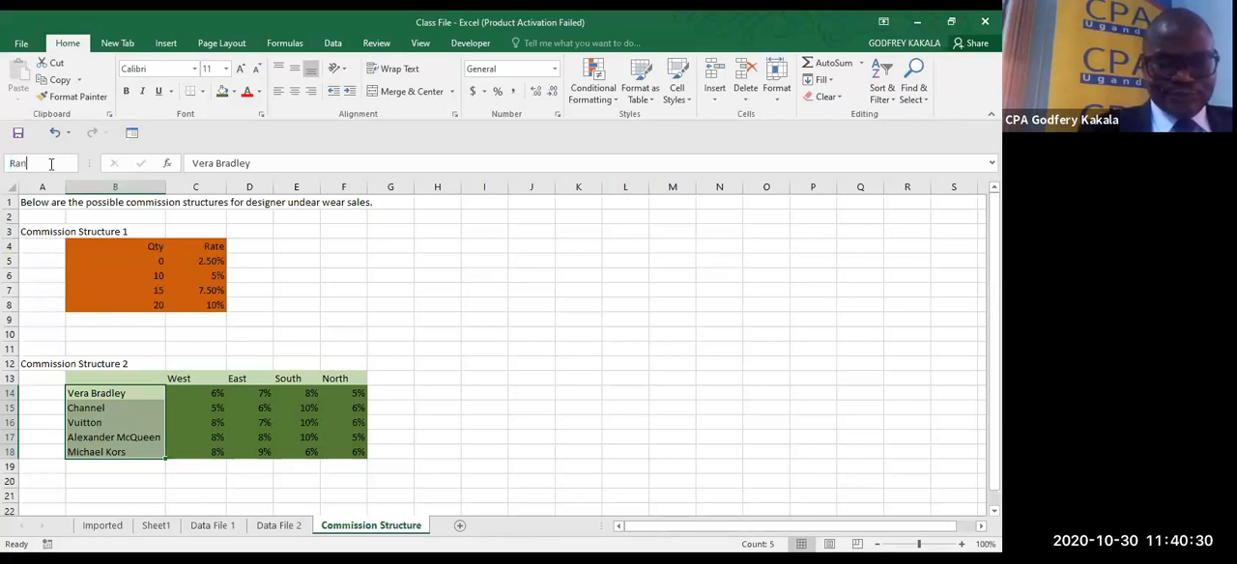
pyautogui.write('ge2')
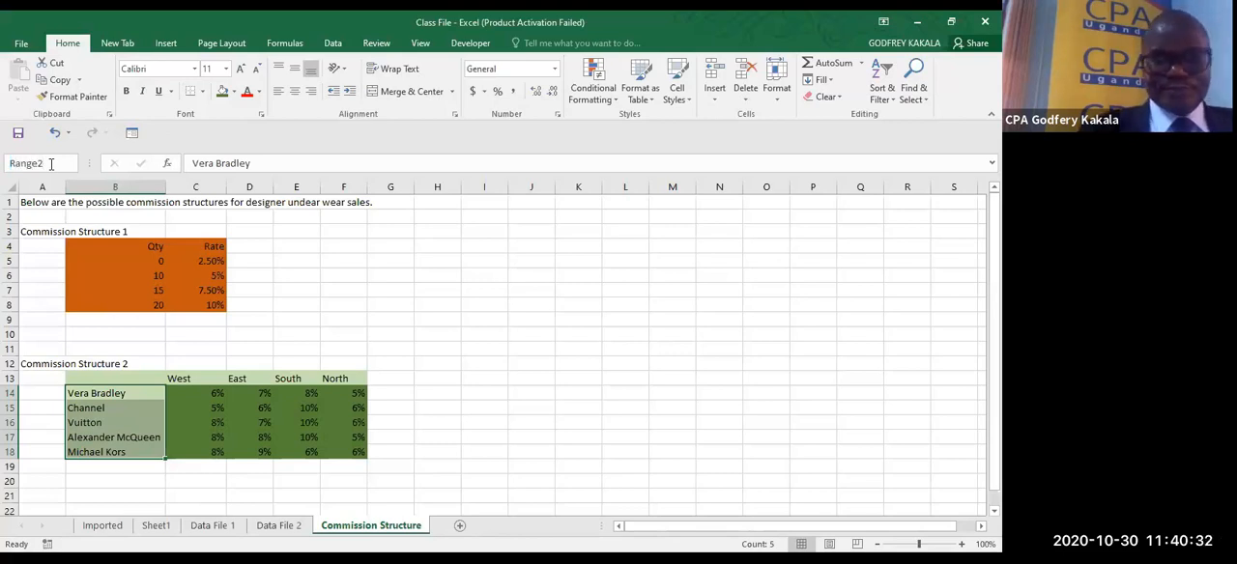
pyautogui.press('Return')
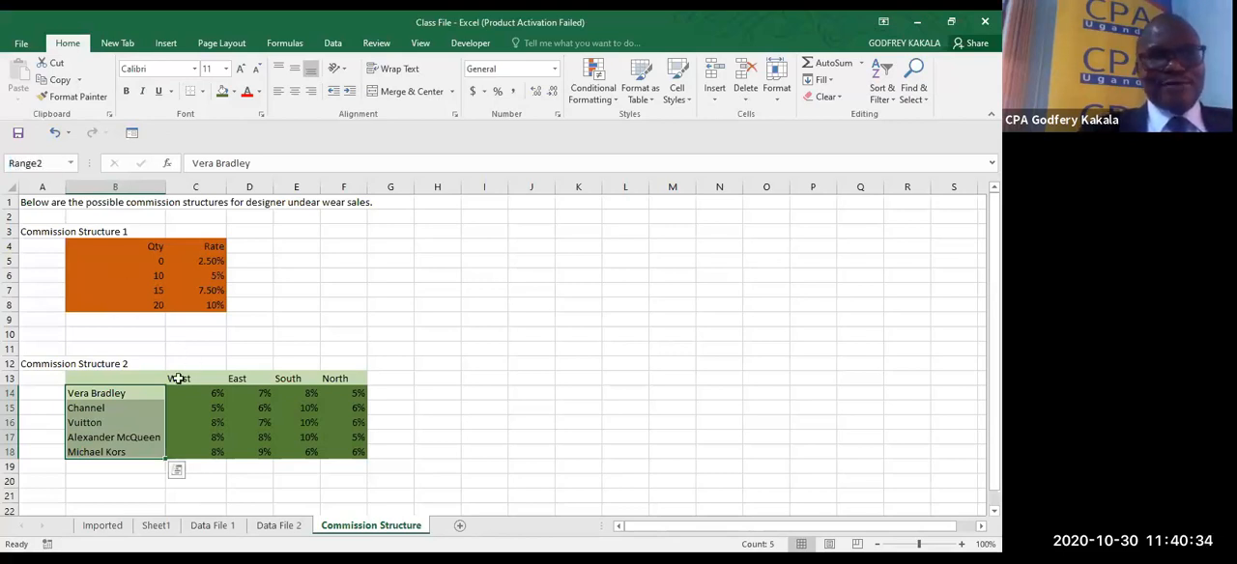
pyautogui.click(233, 97)
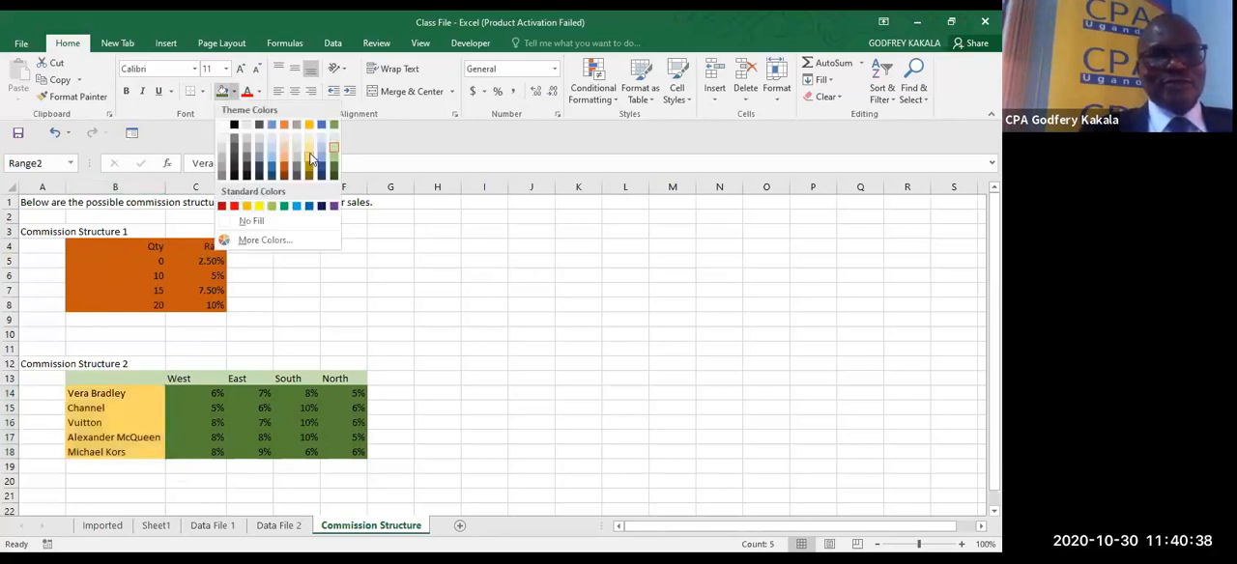
pyautogui.click(311, 157)
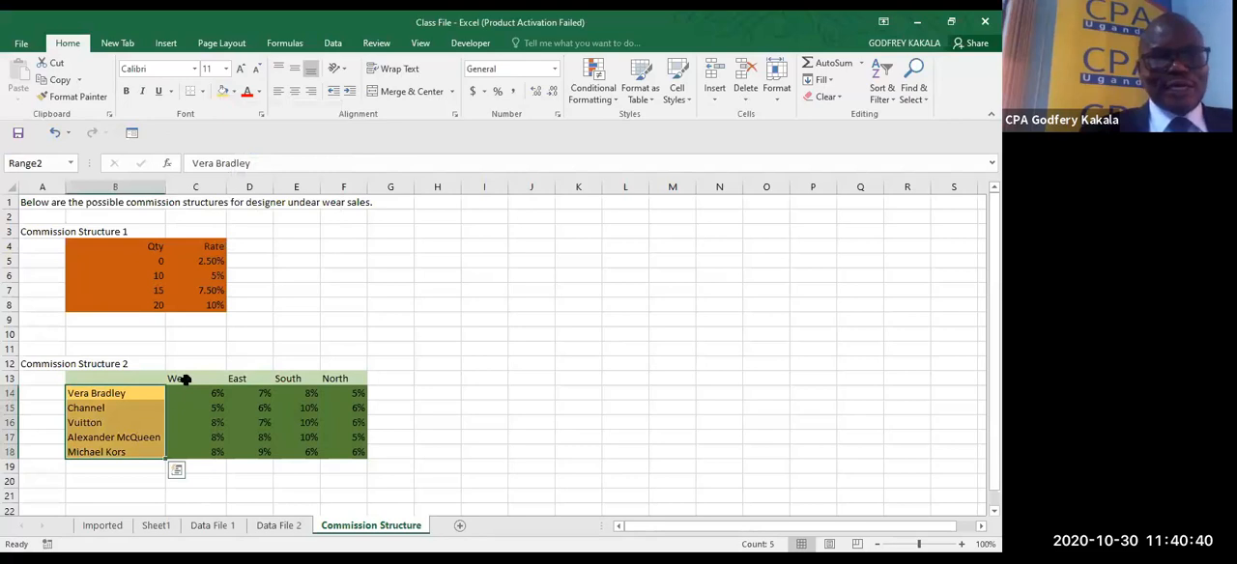
# - Fill the market headings C13:F13 of Commission Structure 2 with dark gold and name them Range3
pyautogui.moveTo(184, 380); pyautogui.dragTo(338, 379)
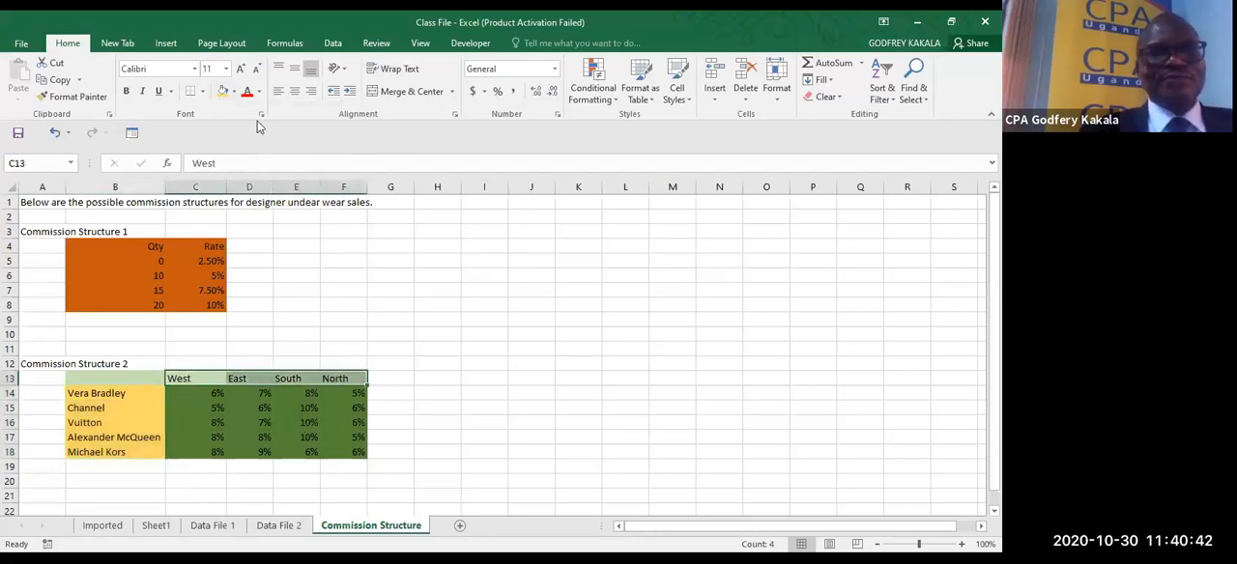
pyautogui.click(234, 92)
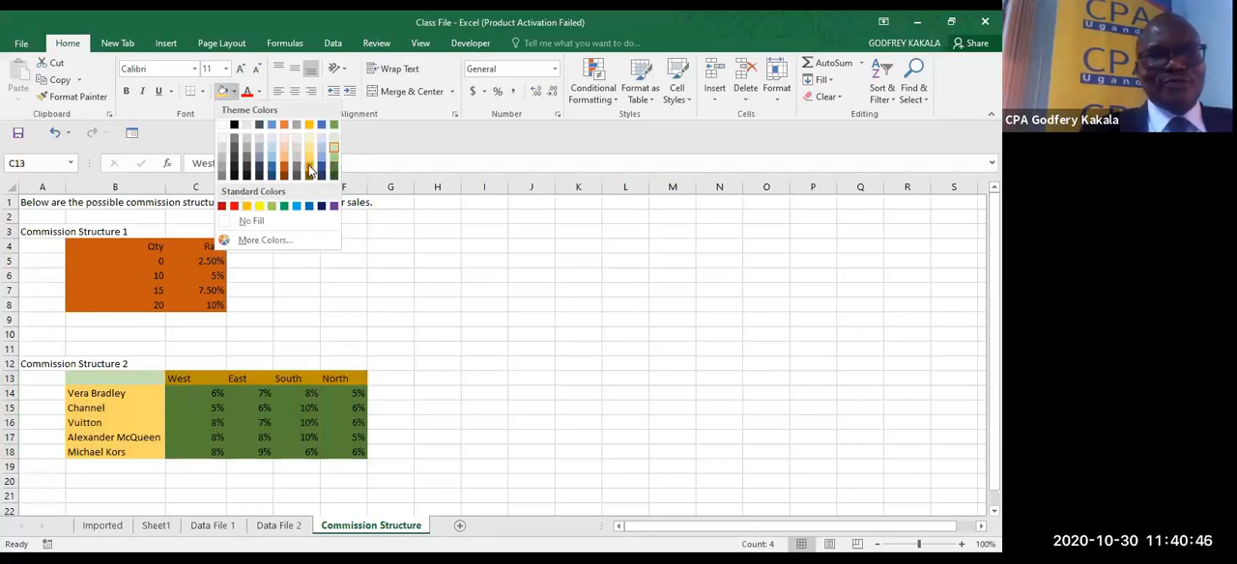
pyautogui.click(309, 171)
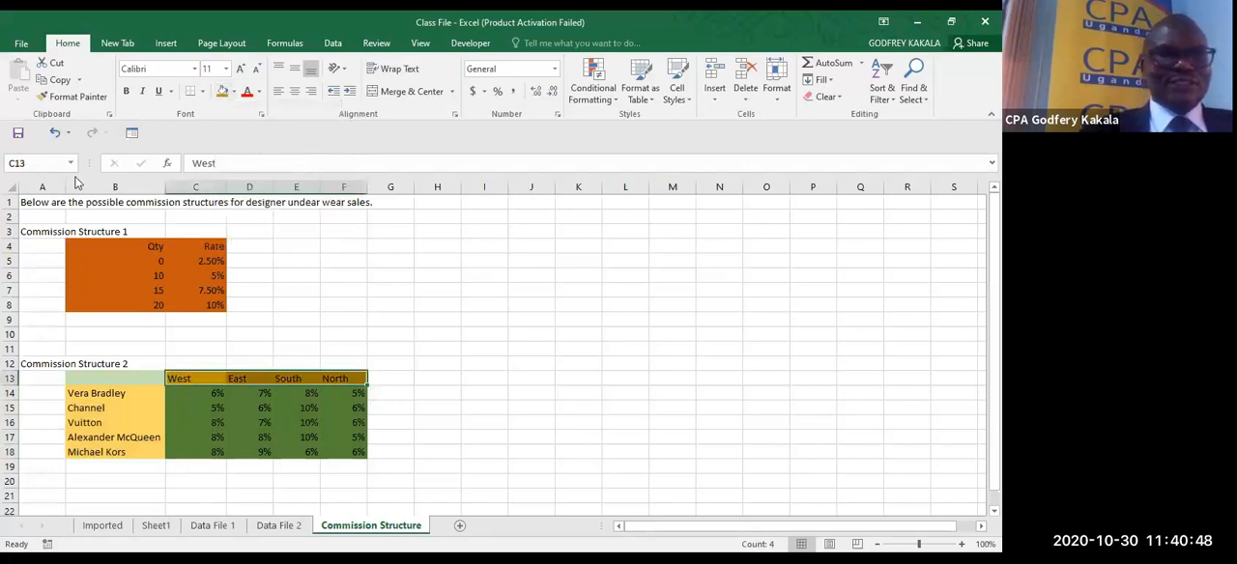
pyautogui.click(47, 167)
pyautogui.write('Ra')
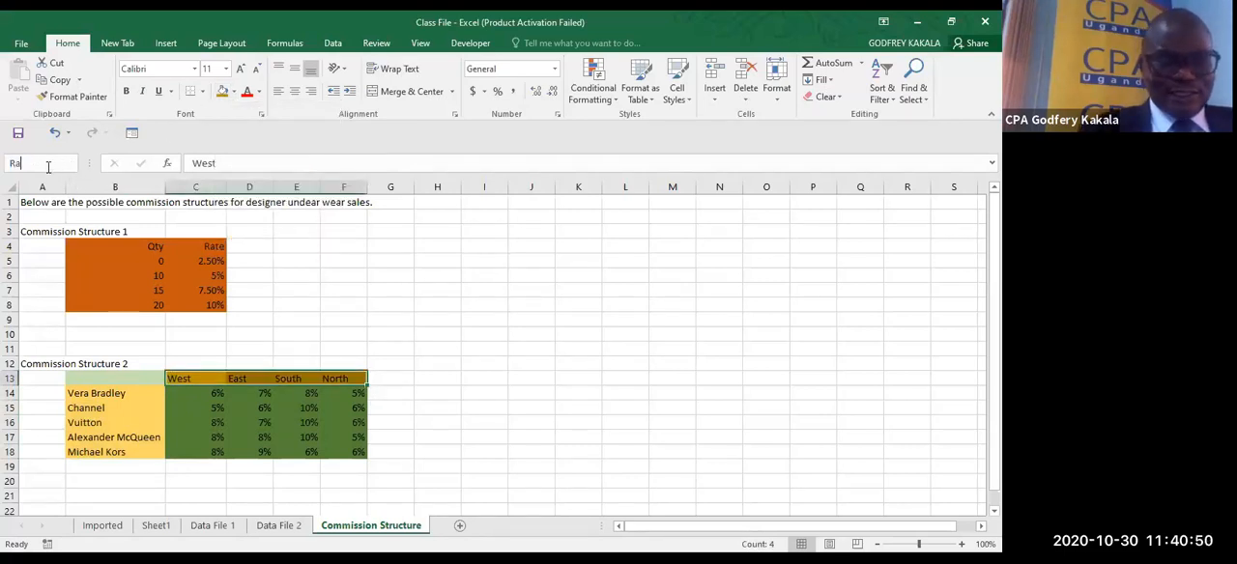
pyautogui.write('nge3')
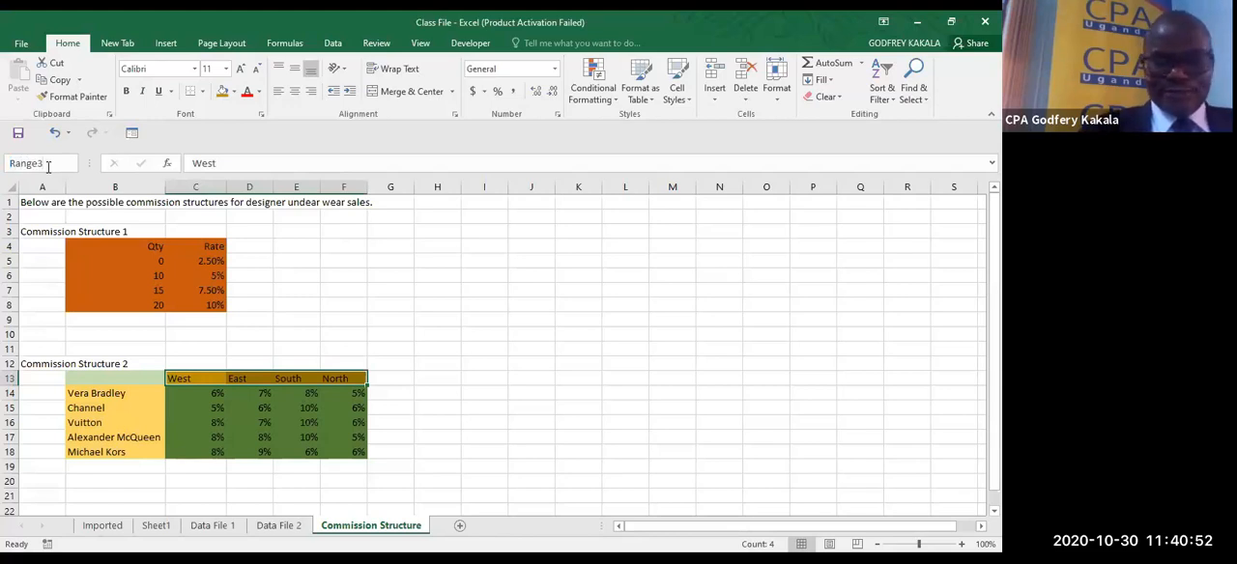
pyautogui.press('Return')
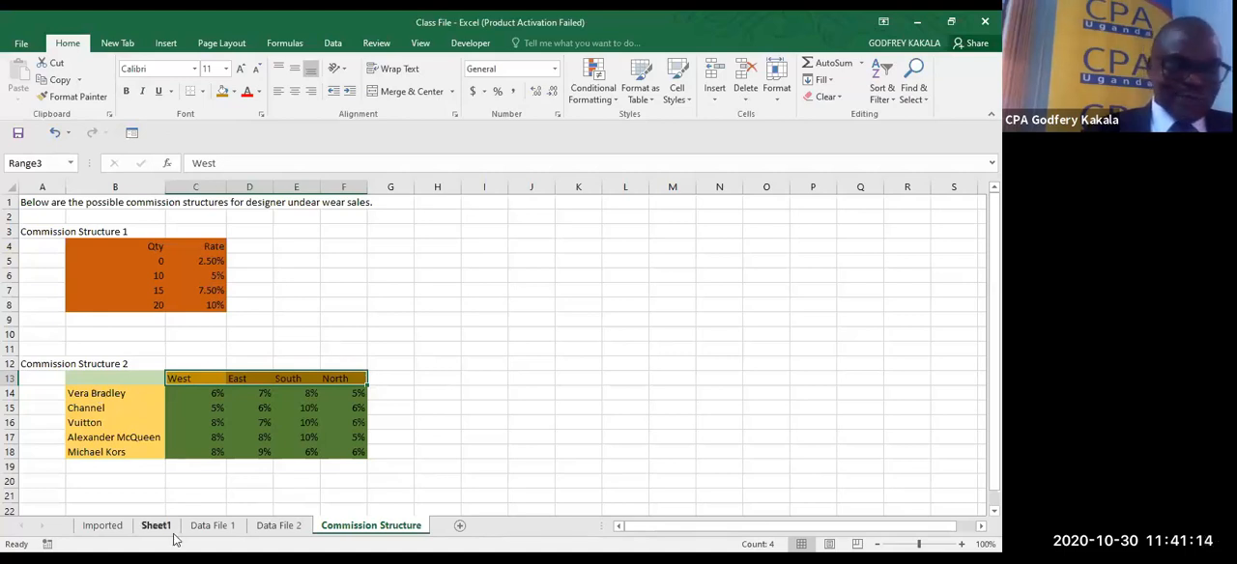
# - Turn off the filter on the Imported sheet's table and compare its brands with those in Commission Structure 2
pyautogui.click(105, 525)
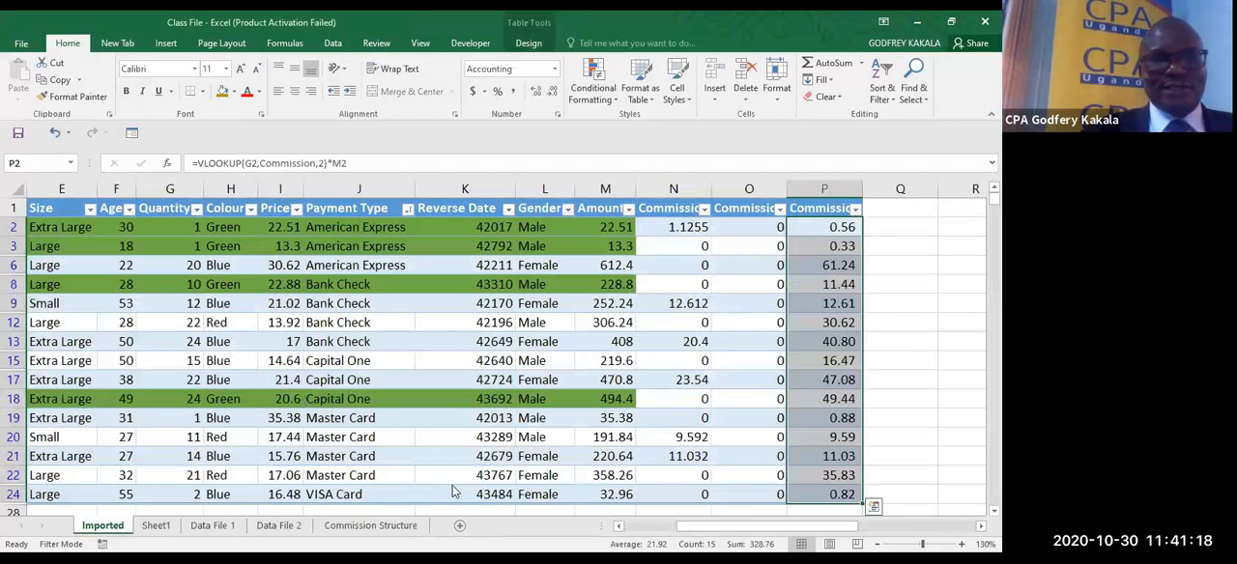
pyautogui.click(618, 527)
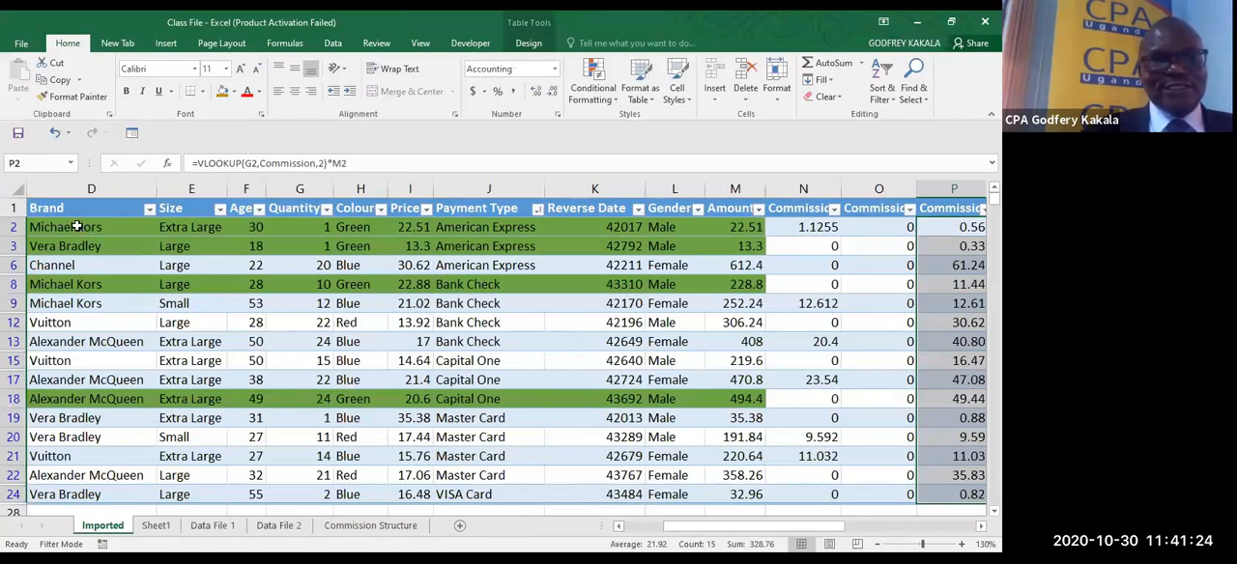
pyautogui.click(81, 225)
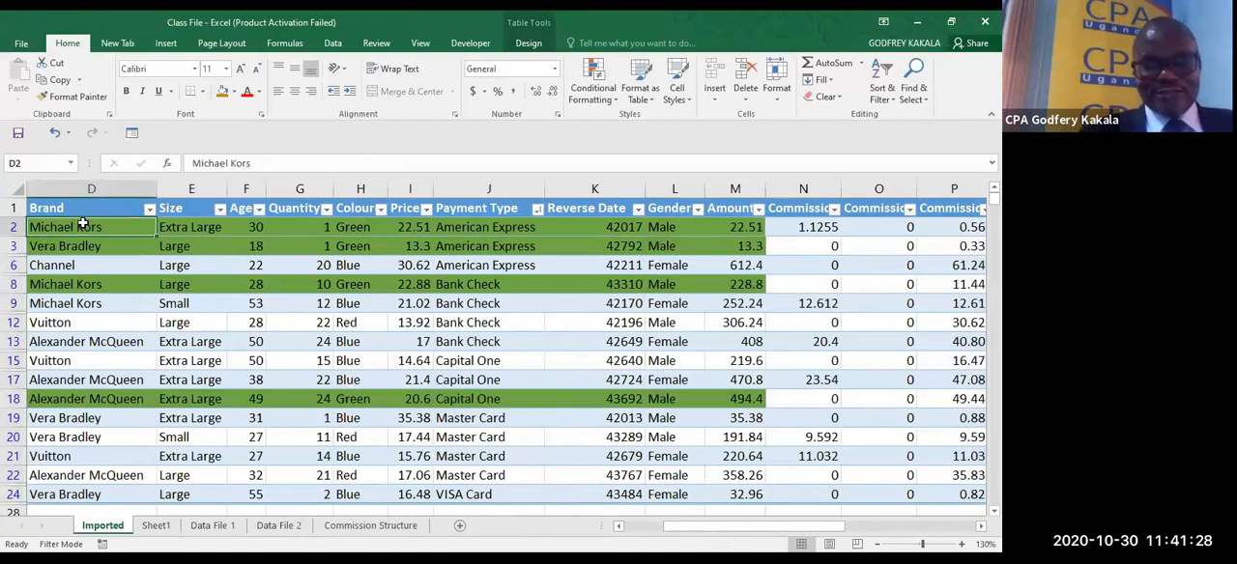
pyautogui.hotkey('ctrl', 'shift', 'l')
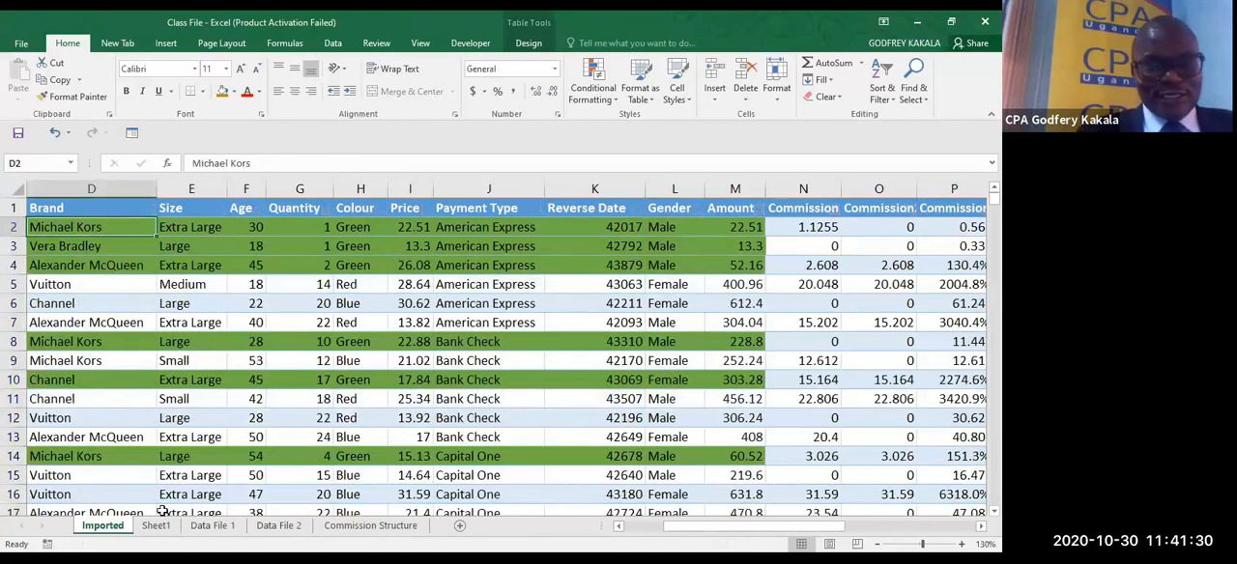
pyautogui.click(370, 526)
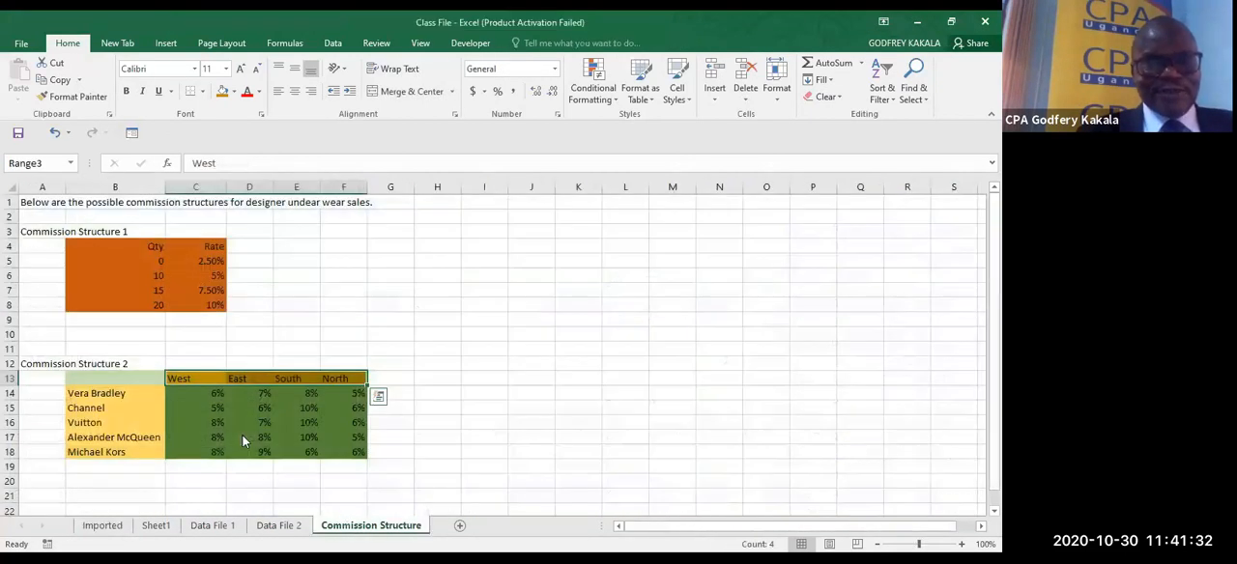
pyautogui.click(116, 396)
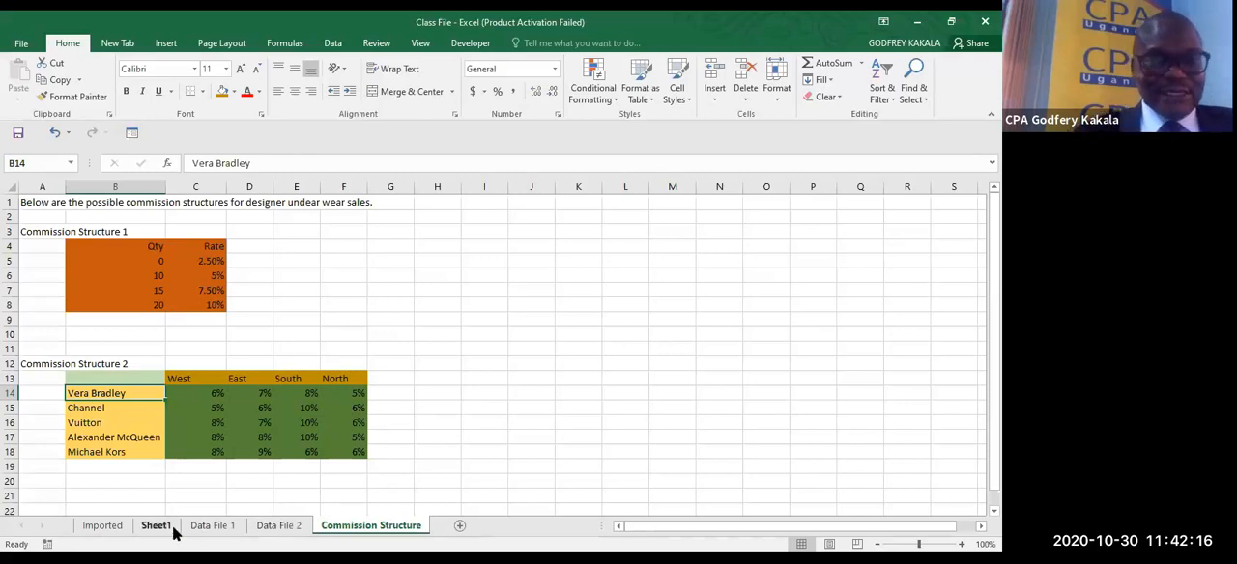
# - Add a column headed Commission 4 in Q1 of the Imported sheet's table
pyautogui.click(104, 526)
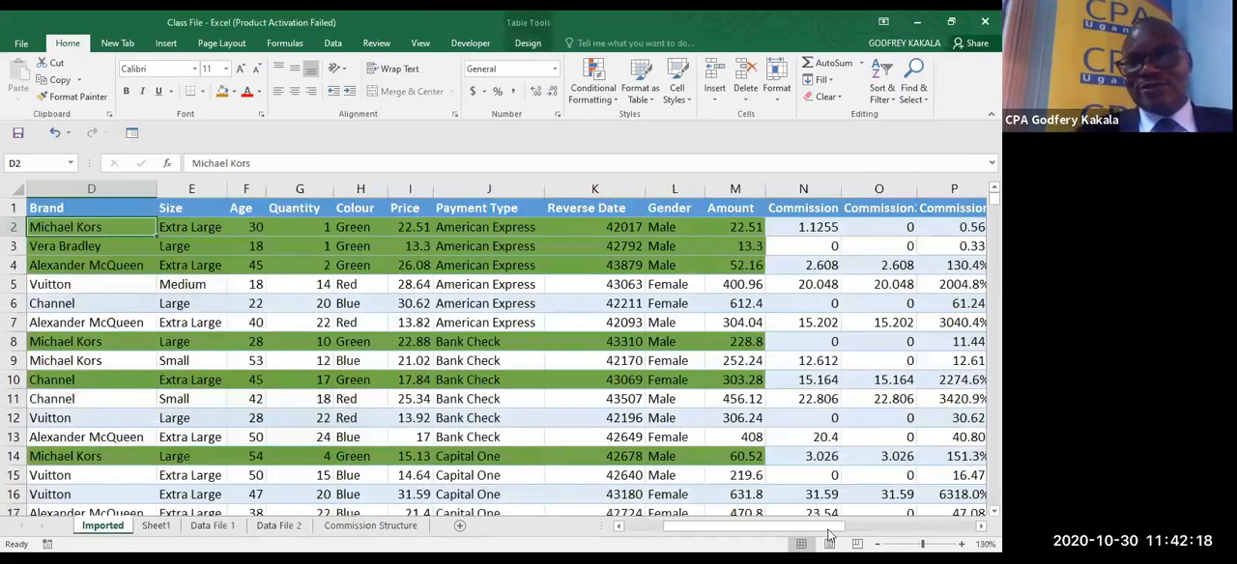
pyautogui.hscroll(3, 763, 231)
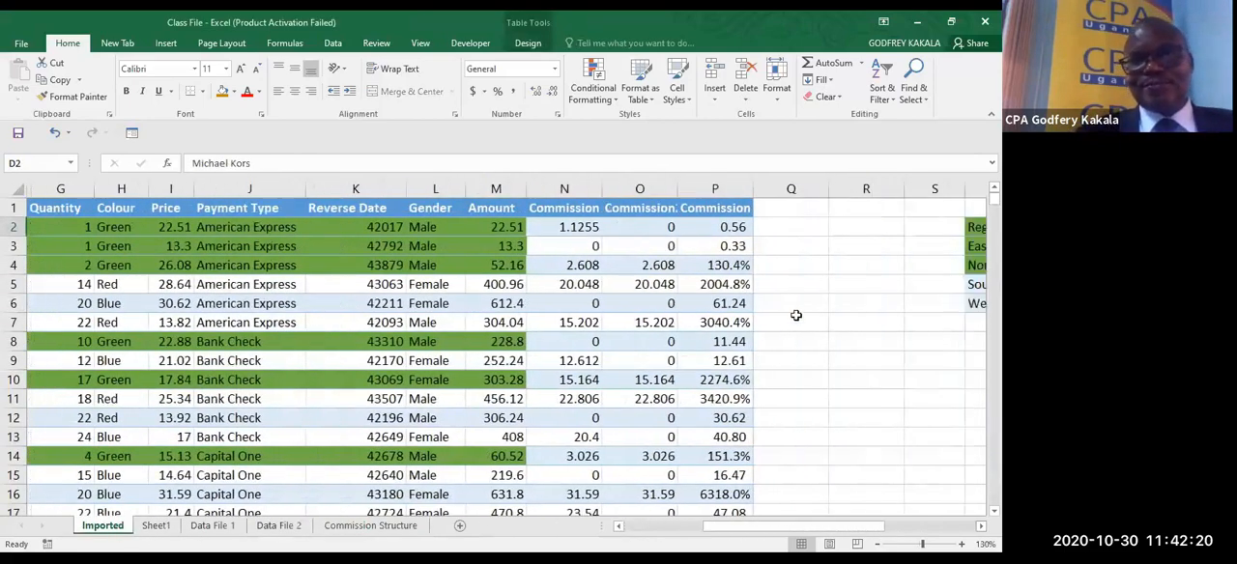
pyautogui.click(771, 210)
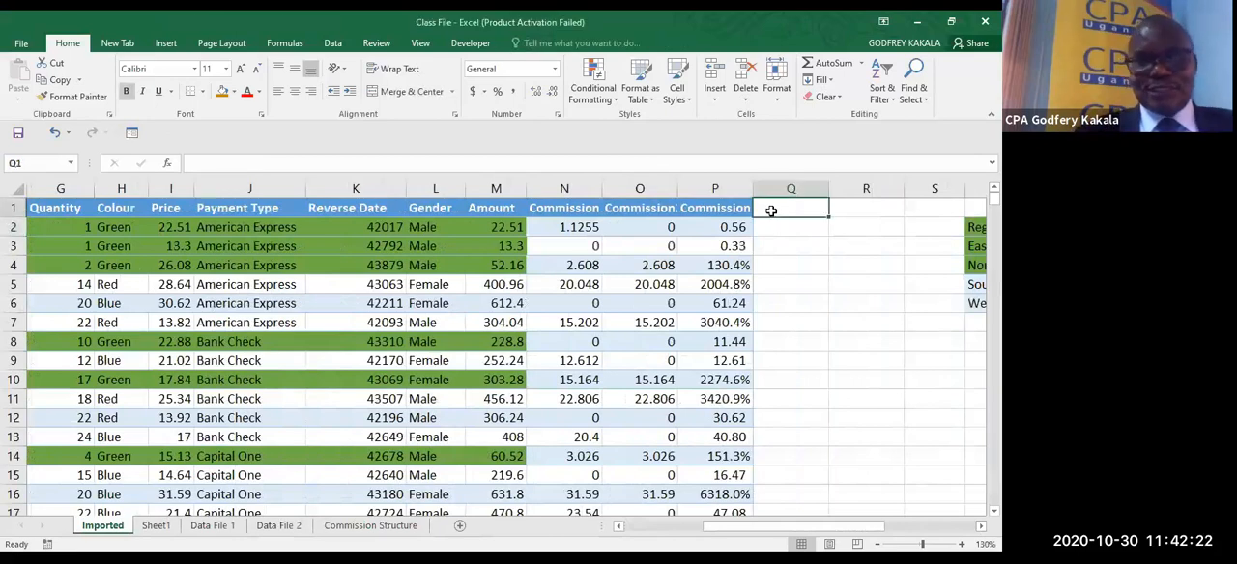
pyautogui.write('Commis')
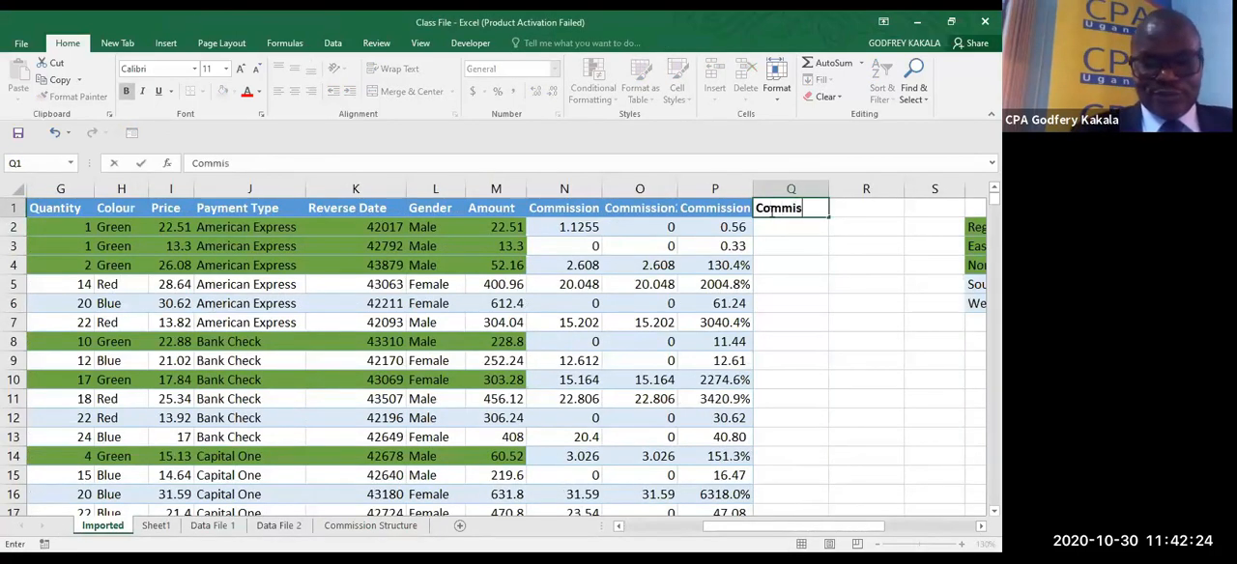
pyautogui.write('si')
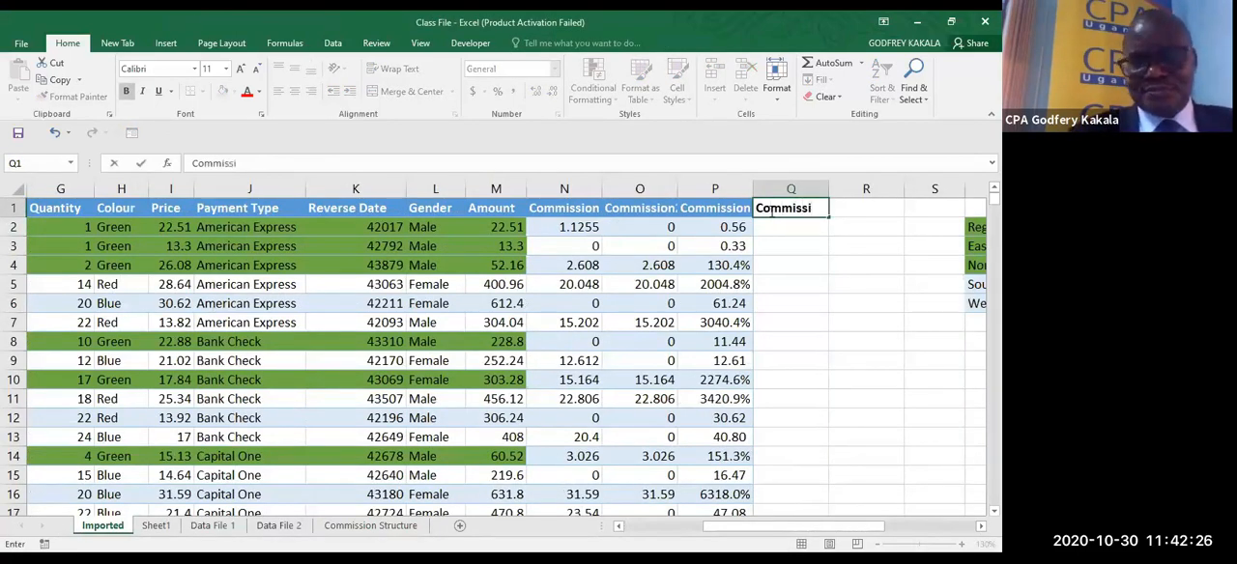
pyautogui.write('on')
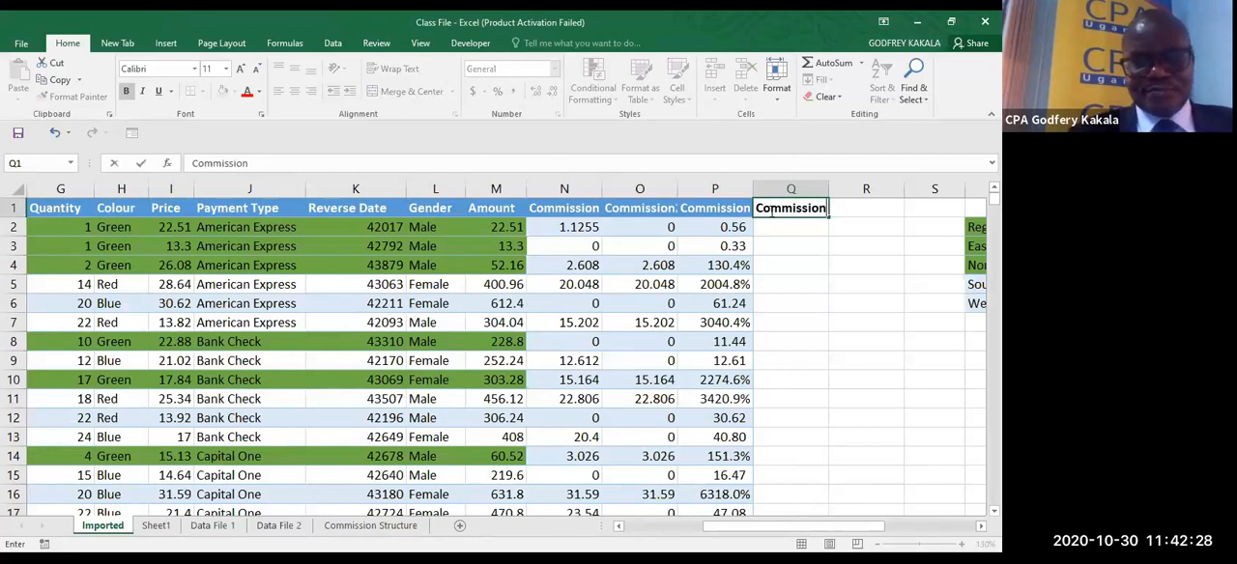
pyautogui.write(' 4')
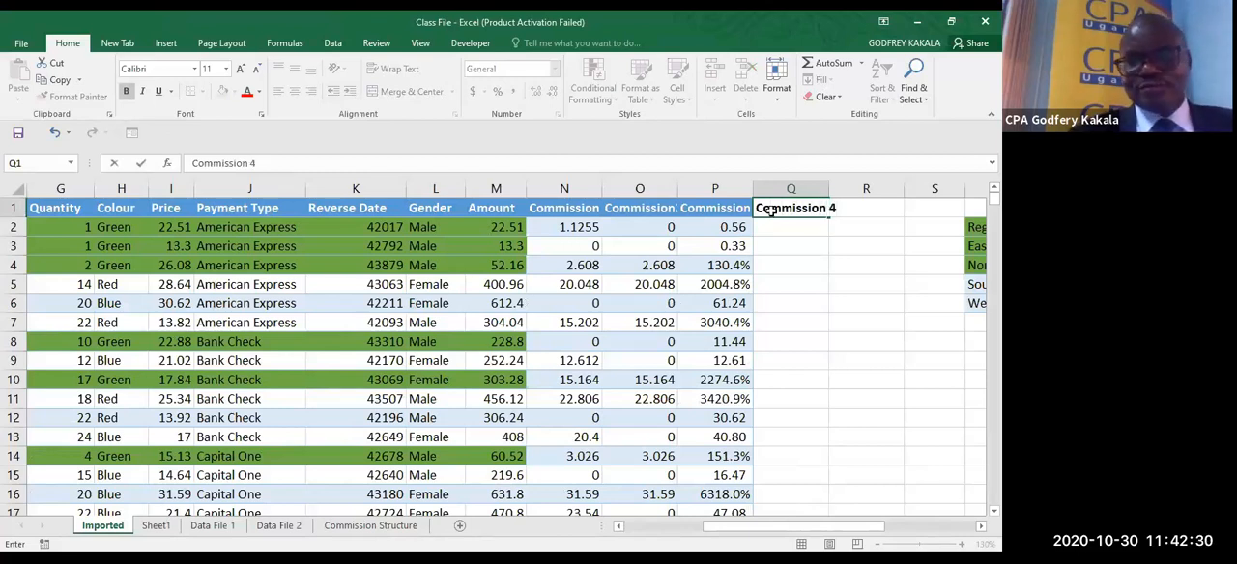
pyautogui.press('Return')
# - Start an INDEX formula in Q2 with range1 as its array
pyautogui.click(784, 229)
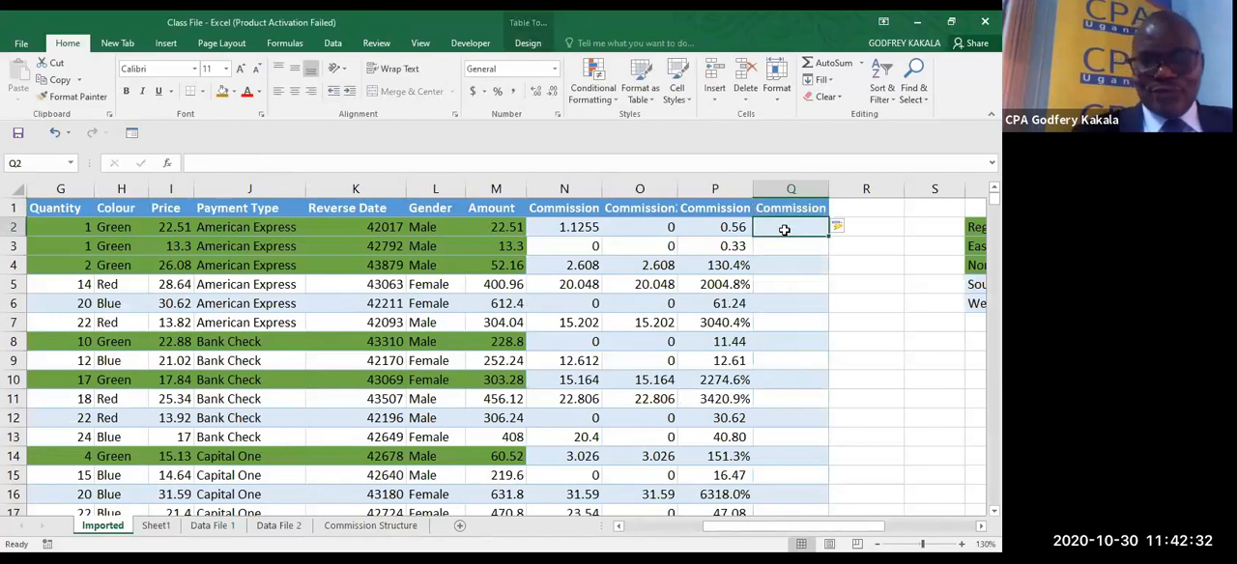
pyautogui.write('=')
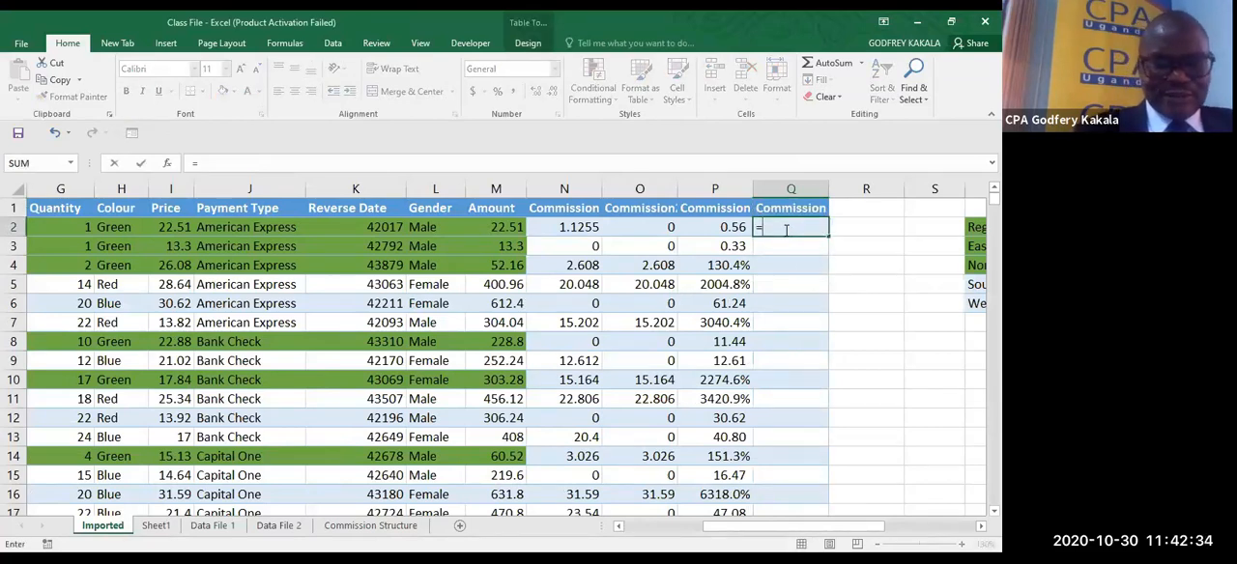
pyautogui.write('INDEX(')
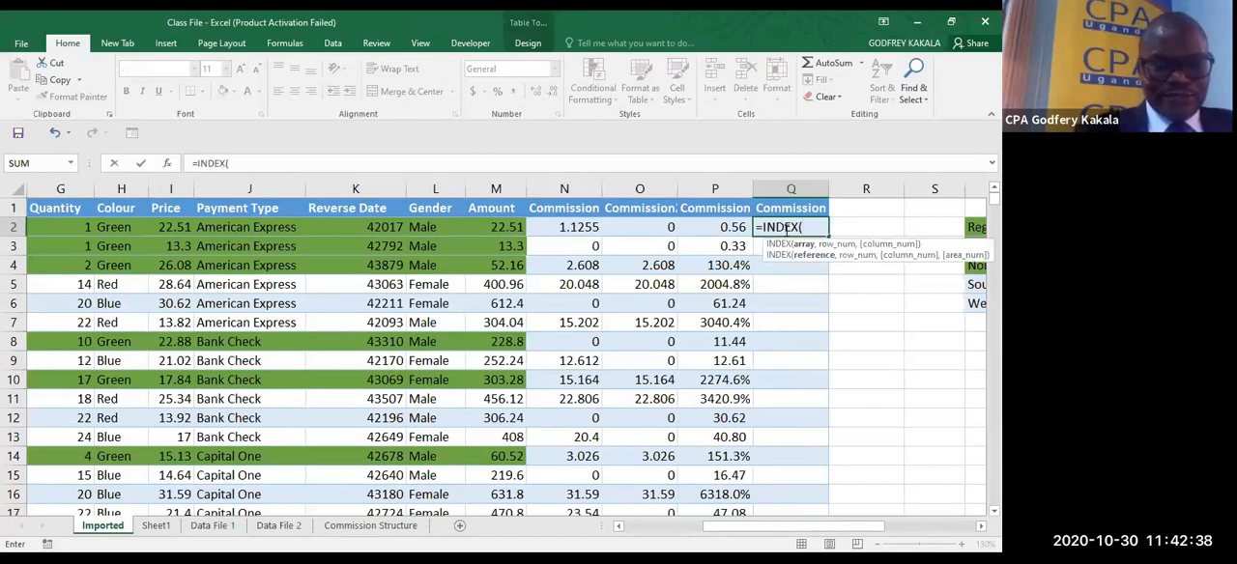
pyautogui.write('range1')
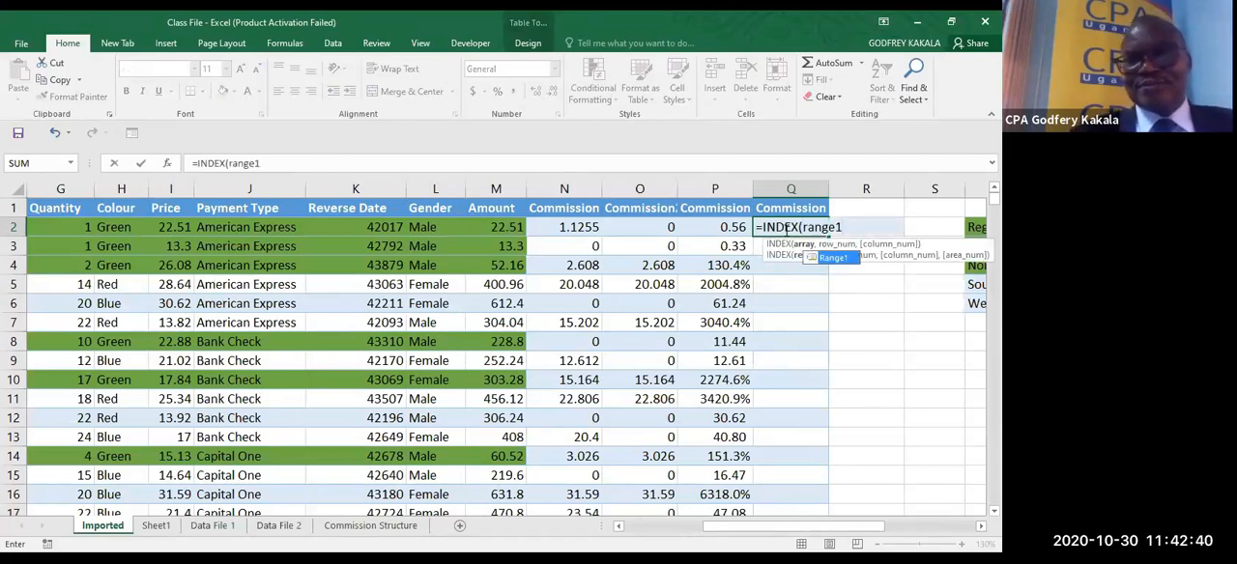
pyautogui.write(',')
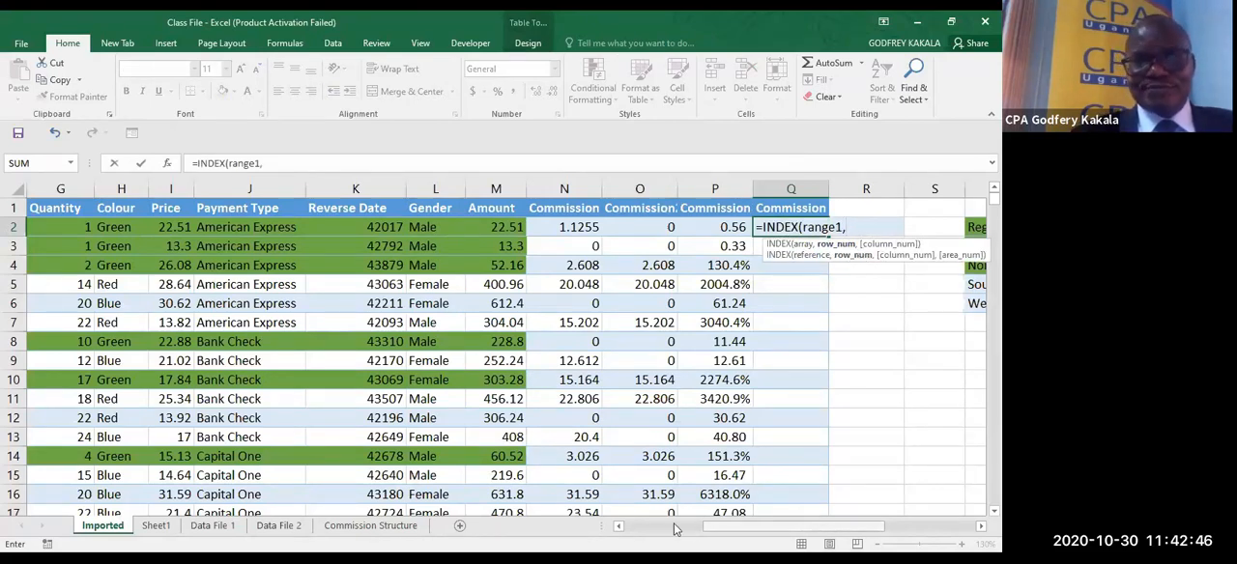
# - Give the INDEX formula the row argument MATCH(D2,range2,0) to find the brand by exact match
pyautogui.click(619, 527)
pyautogui.click(619, 527)
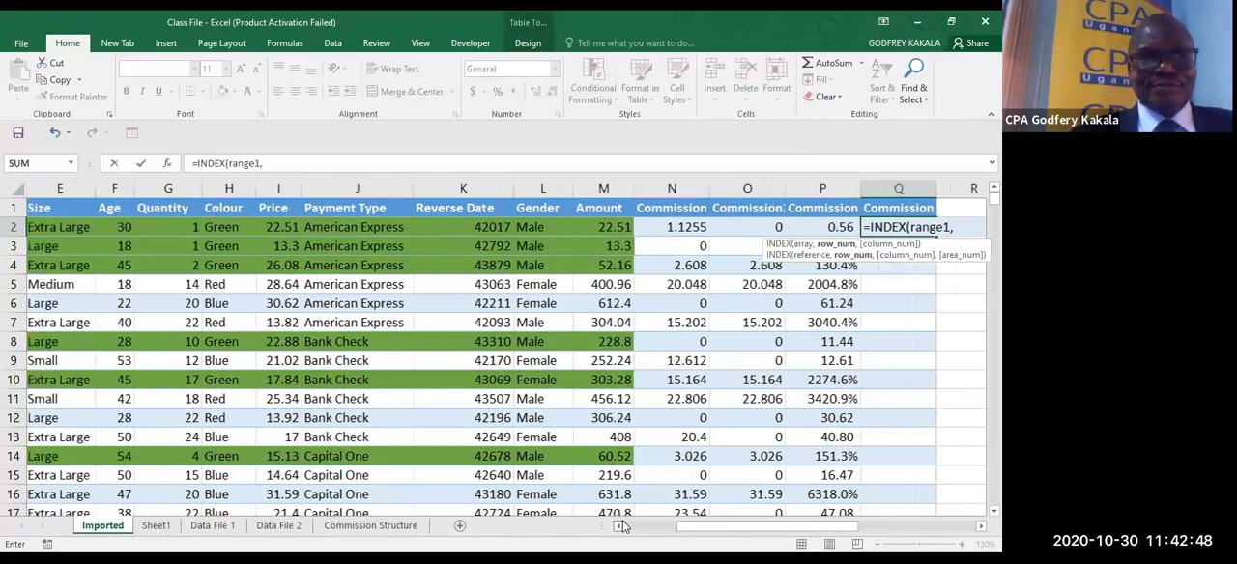
pyautogui.click(620, 526)
pyautogui.click(620, 526)
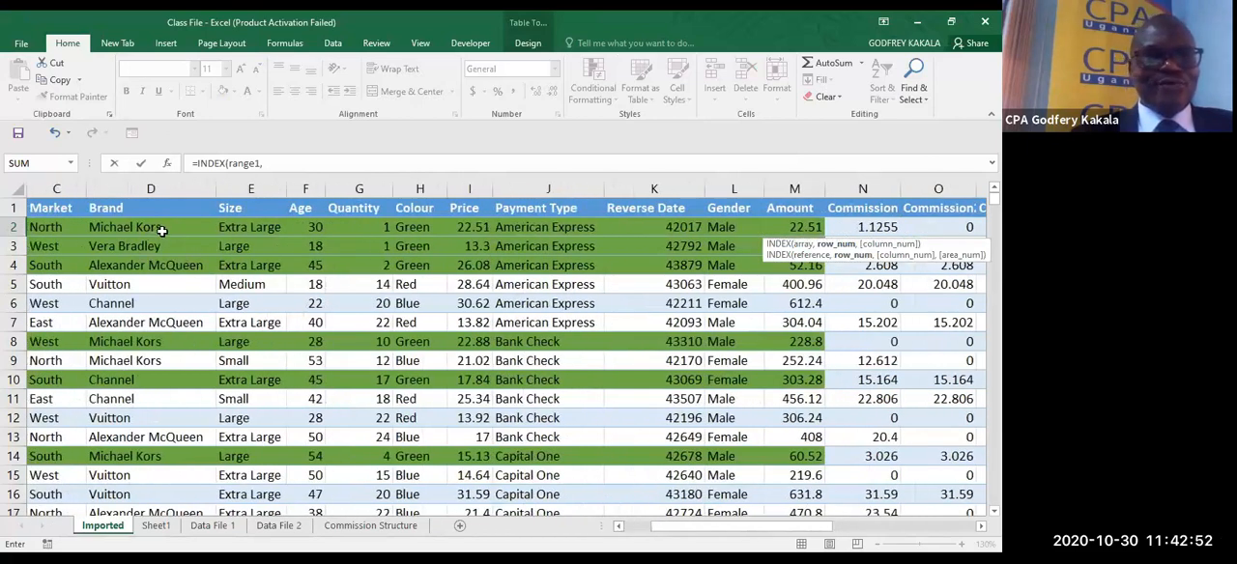
pyautogui.write('m')
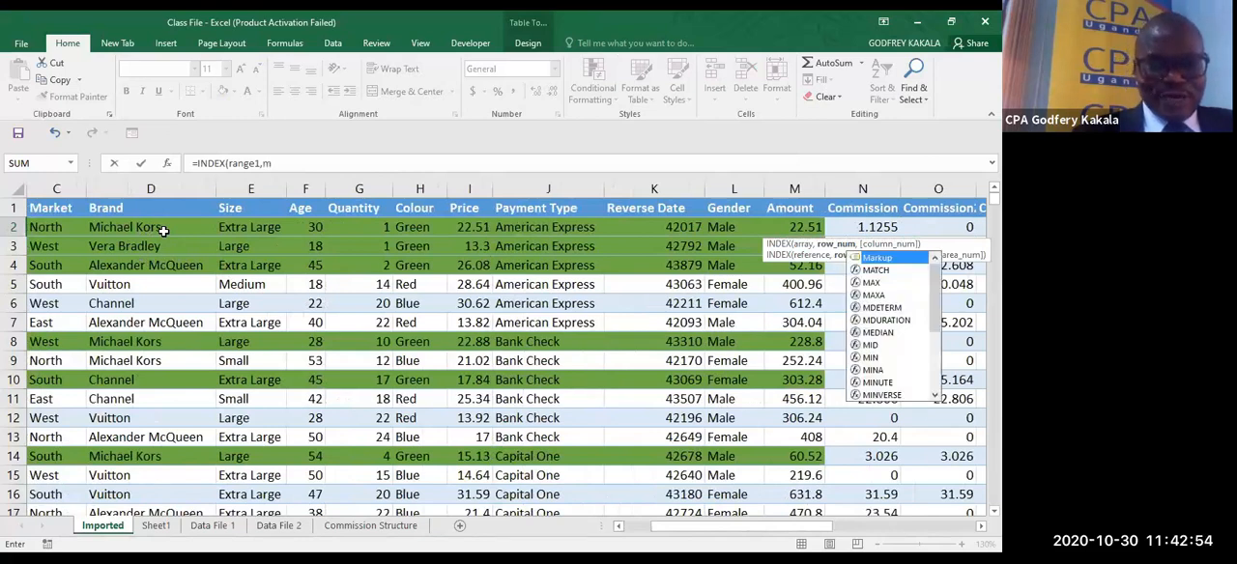
pyautogui.write('atc')
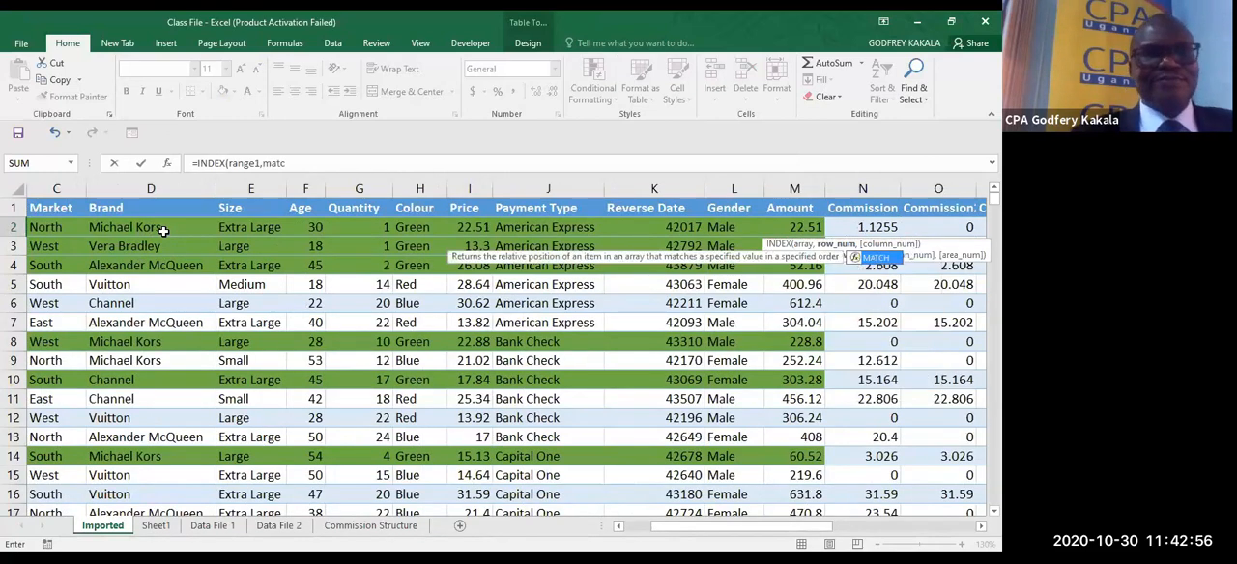
pyautogui.press('Tab')
pyautogui.click(128, 229)
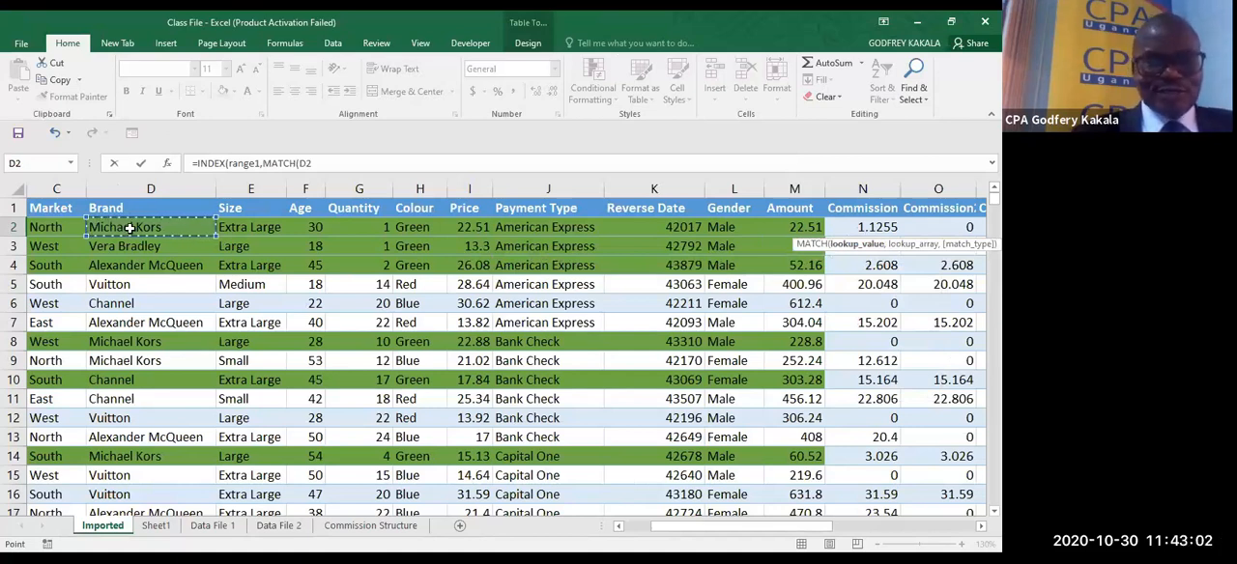
pyautogui.write(',')
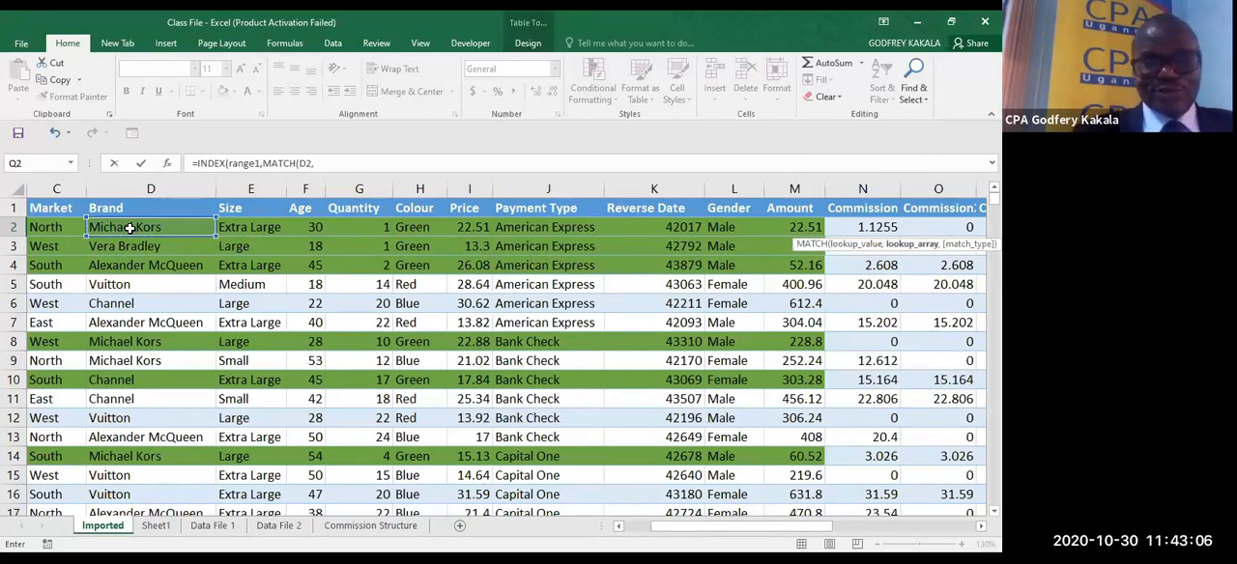
pyautogui.write('range2,')
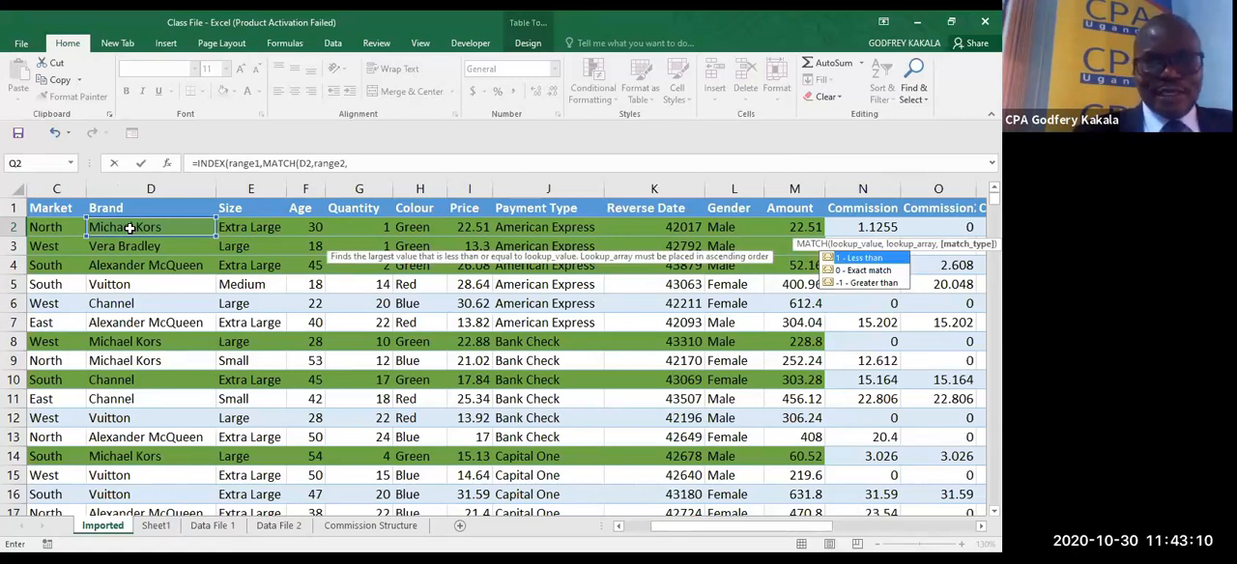
pyautogui.write('0')
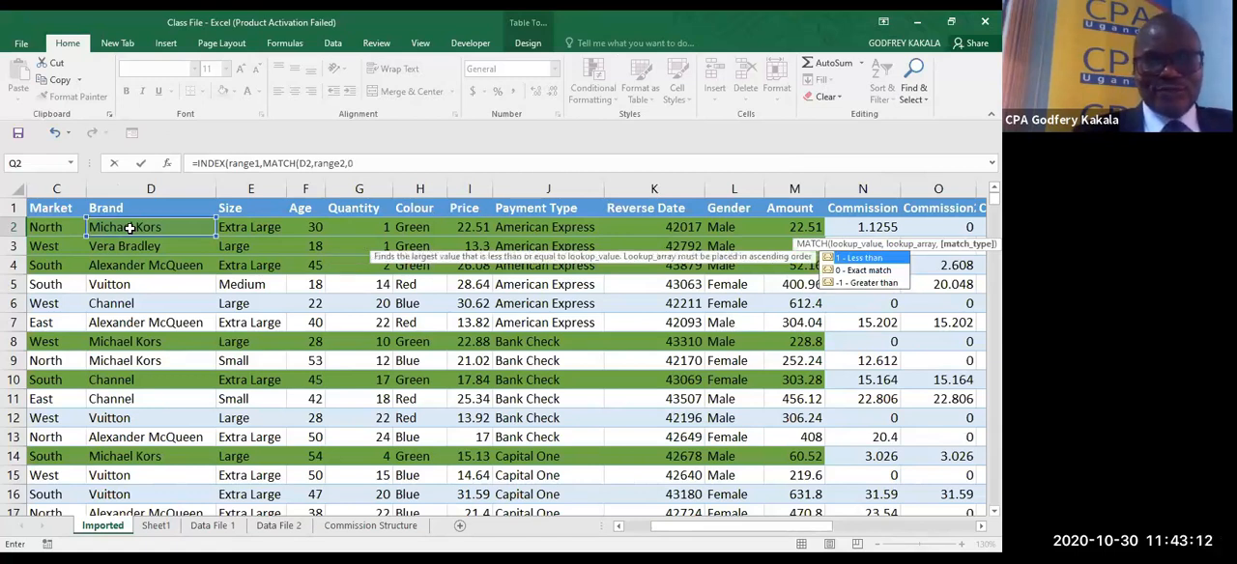
pyautogui.write(')')
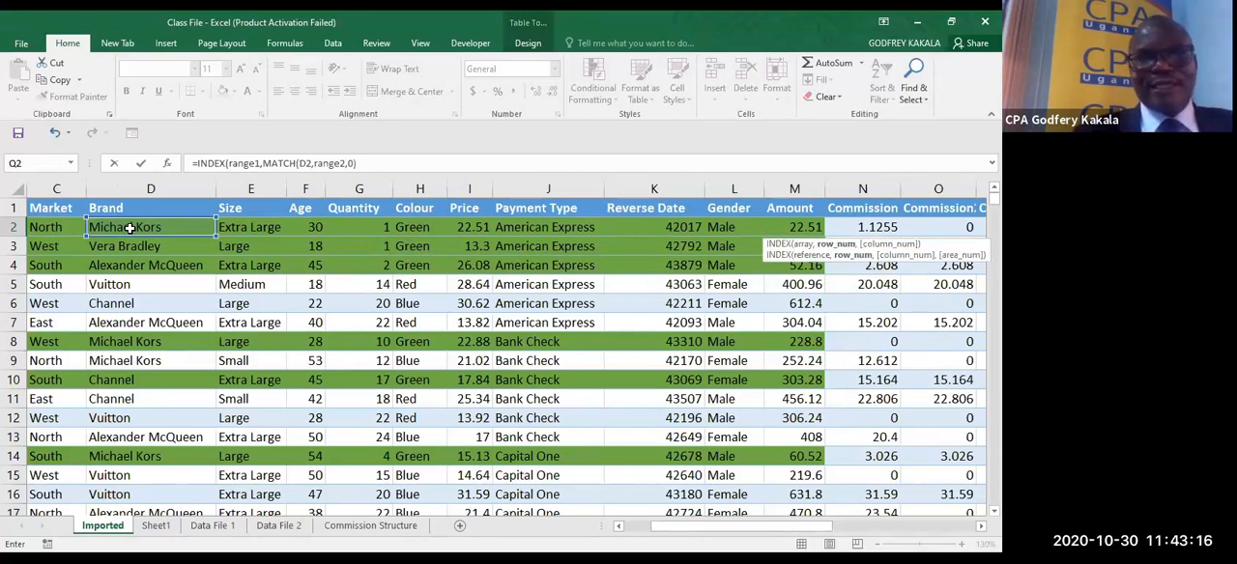
pyautogui.write(',')
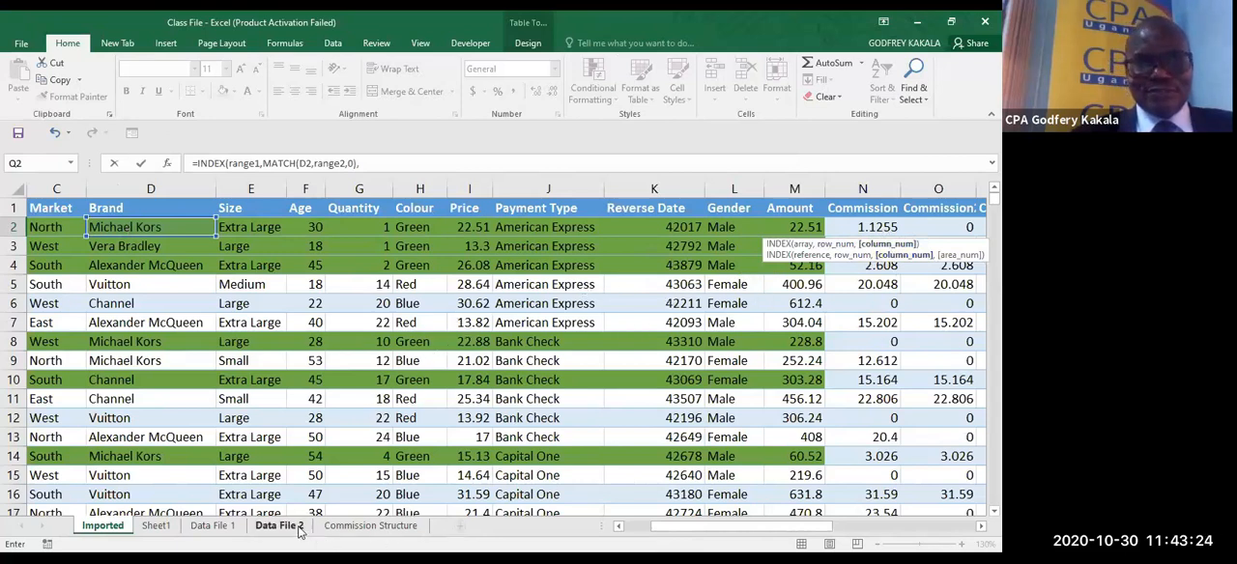
# - Open the INDEX formula's column argument, check the market headings in Commission Structure 2, and clear the stray sheet reference from the formula
pyautogui.click(370, 526)
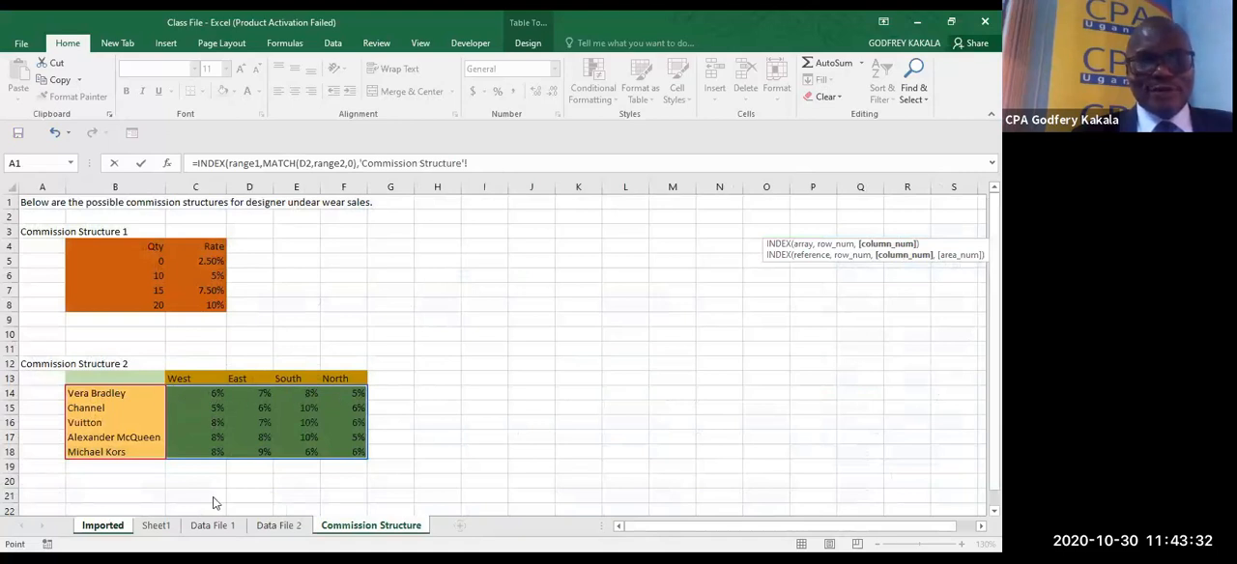
pyautogui.click(118, 526)
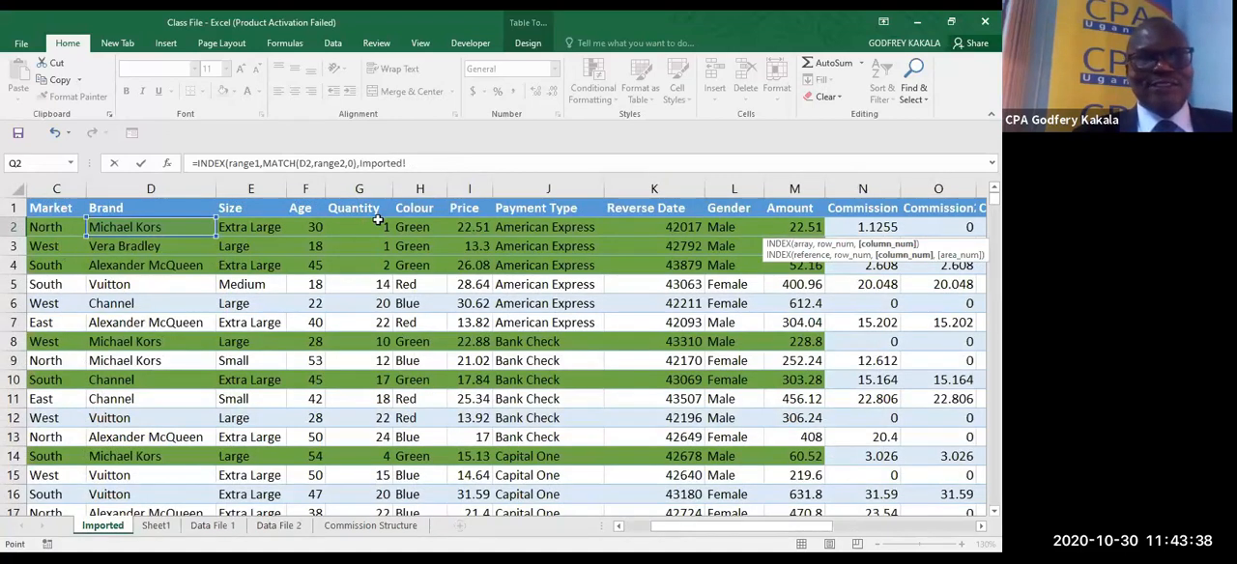
pyautogui.click(423, 165)
pyautogui.press('BackSpace')
pyautogui.press('BackSpace')
pyautogui.press('BackSpace')
pyautogui.press('BackSpace')
pyautogui.press('BackSpace')
pyautogui.press('BackSpace')
pyautogui.press('BackSpace')
pyautogui.press('BackSpace')
pyautogui.press('BackSpace')
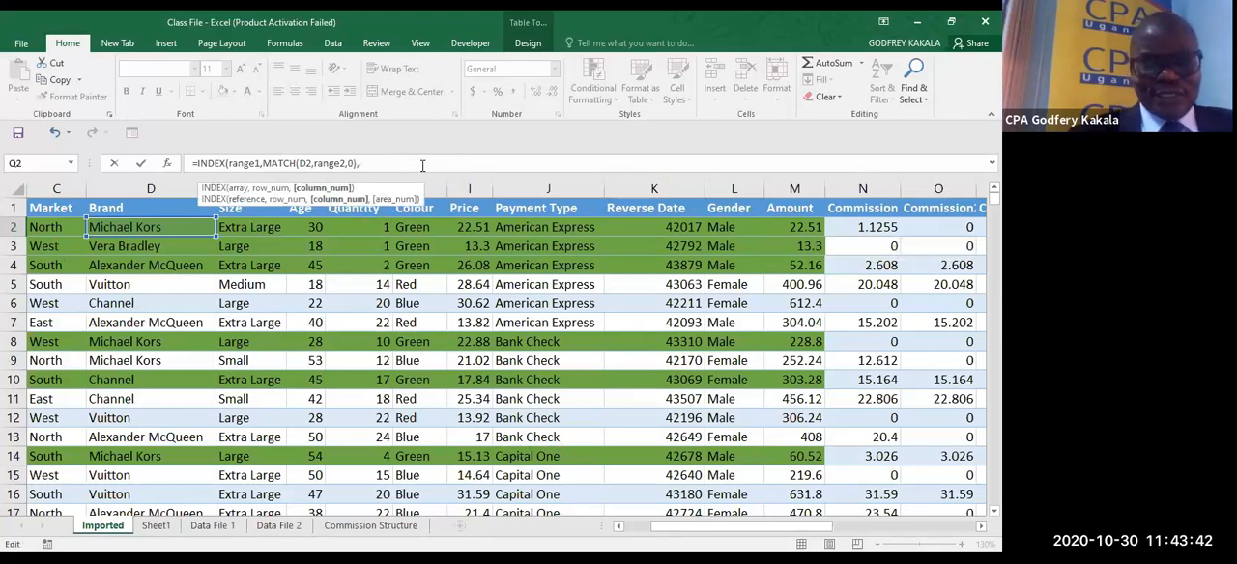
# - Start a nested MATCH as the column argument with the market cell C2 as lookup value, stripping its Imported sheet prefix
pyautogui.write('m')
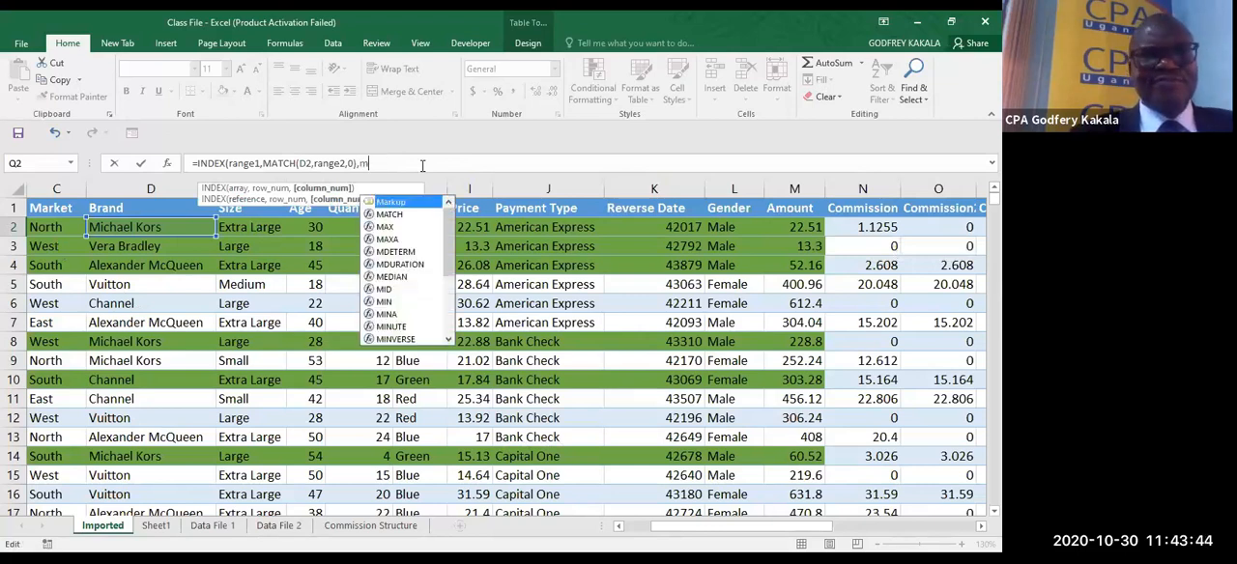
pyautogui.press('Down')
pyautogui.press('Tab')
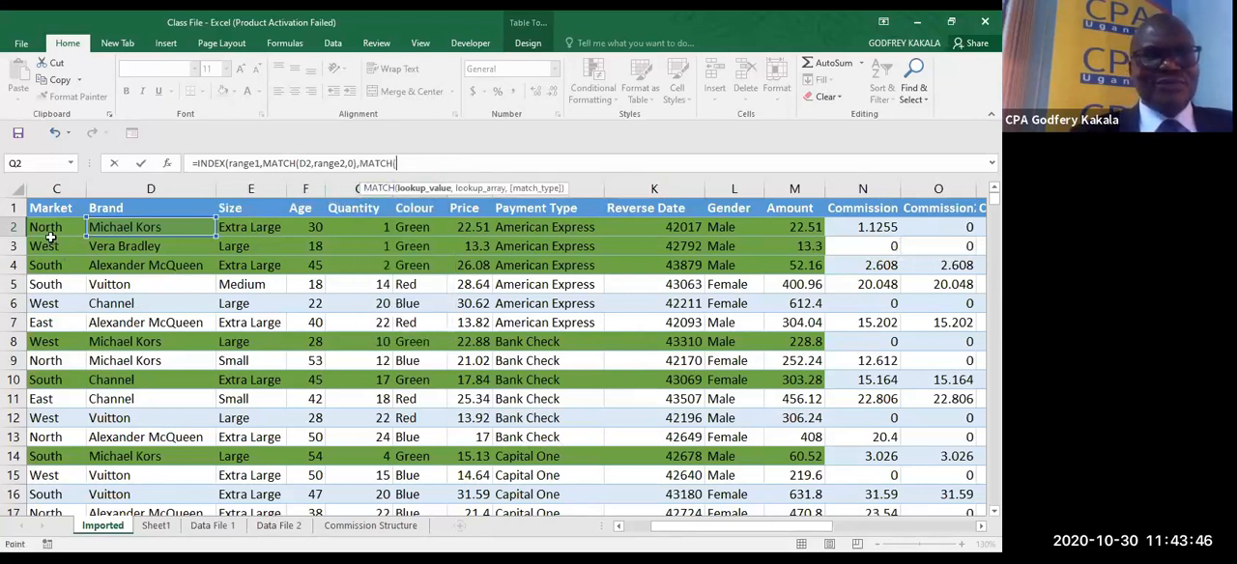
pyautogui.click(50, 236)
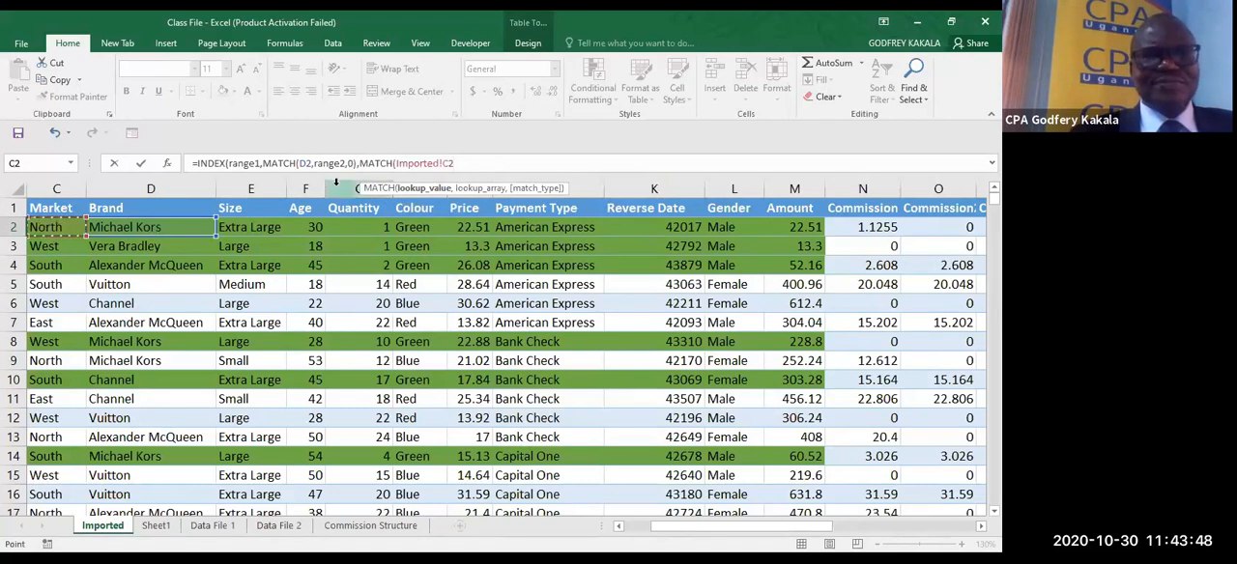
pyautogui.click(444, 164)
pyautogui.press('BackSpace')
pyautogui.press('BackSpace')
pyautogui.press('BackSpace')
pyautogui.press('BackSpace')
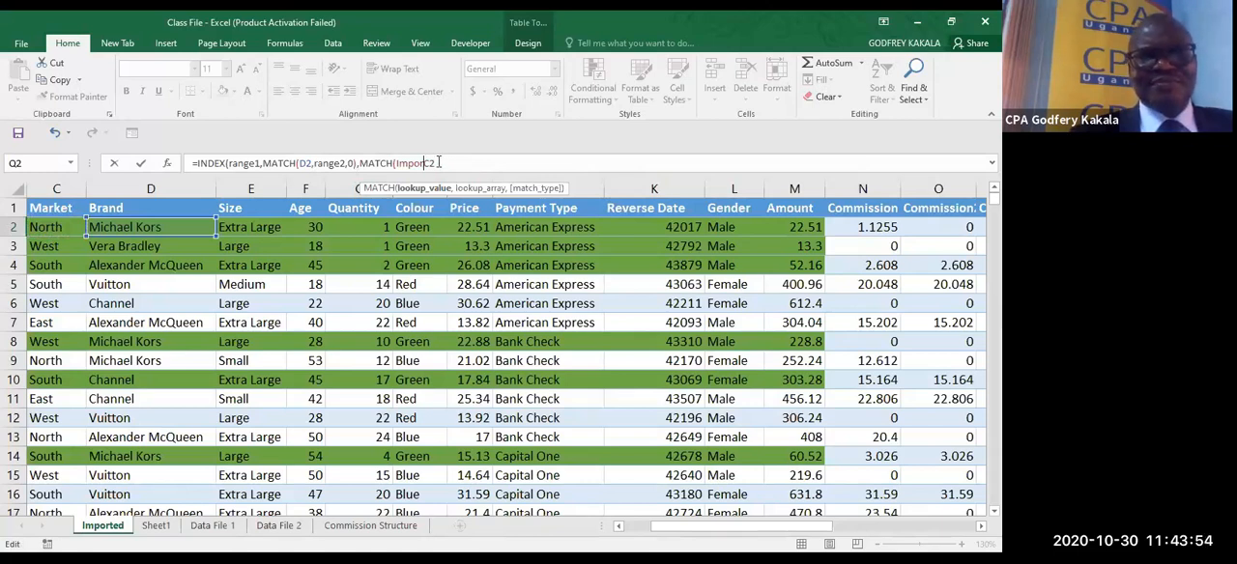
pyautogui.press('BackSpace')
pyautogui.press('BackSpace')
pyautogui.press('BackSpace')
pyautogui.press('BackSpace')
pyautogui.press('BackSpace')
pyautogui.press('BackSpace')
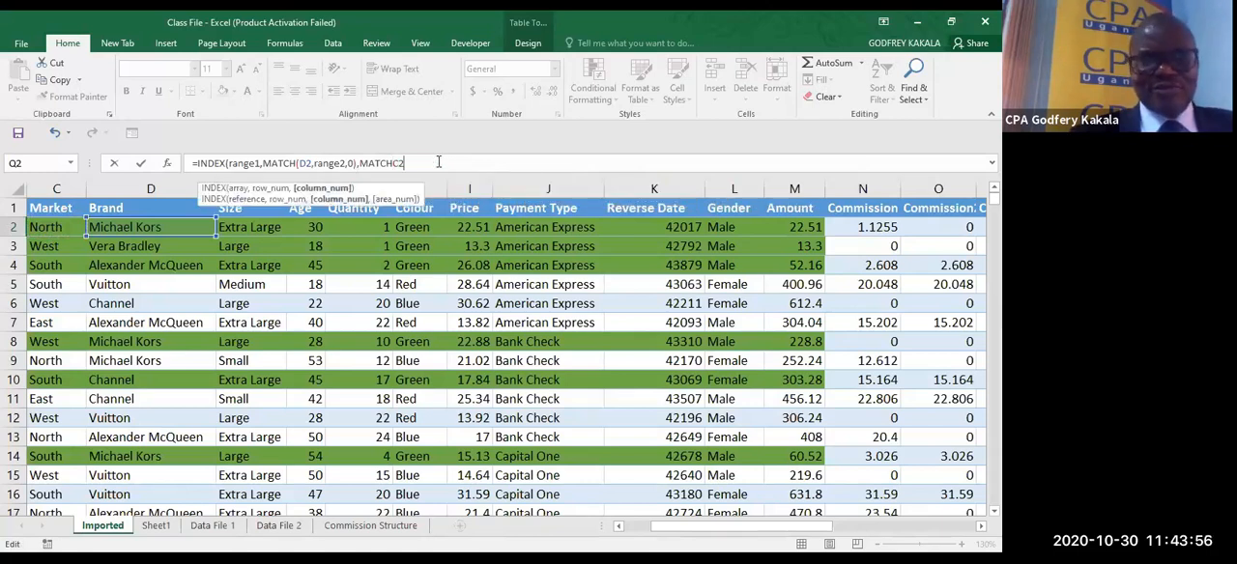
# - Complete the column argument as MATCH(C2,range3,0), restoring its opening parenthesis, and enter the INDEX formula for the Commission 4 column
pyautogui.write(',ra')
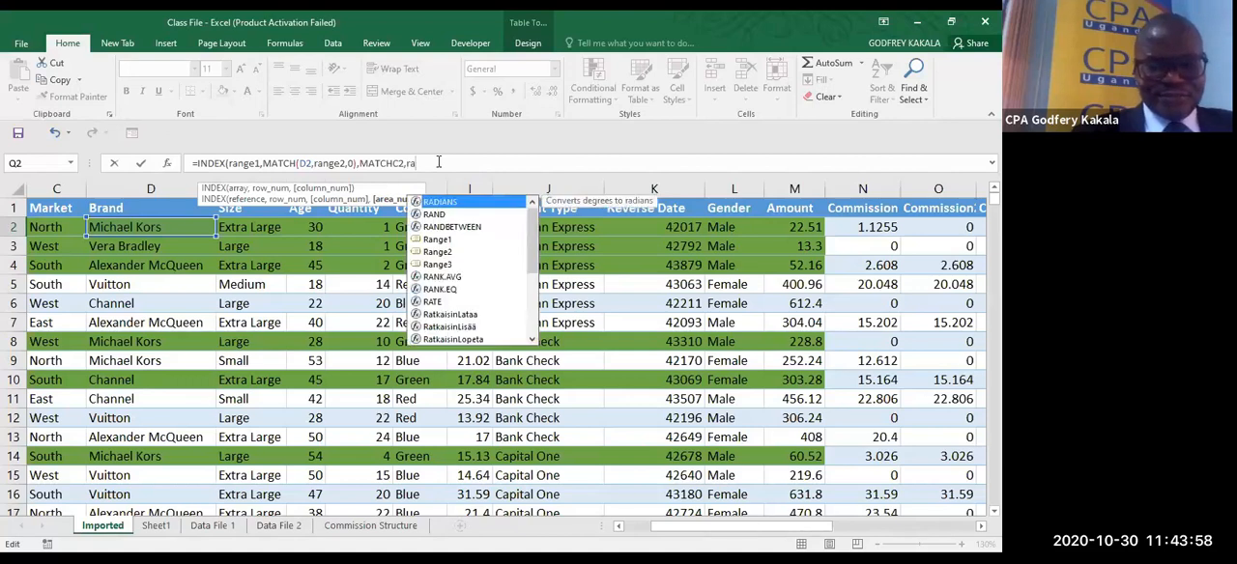
pyautogui.write('nge')
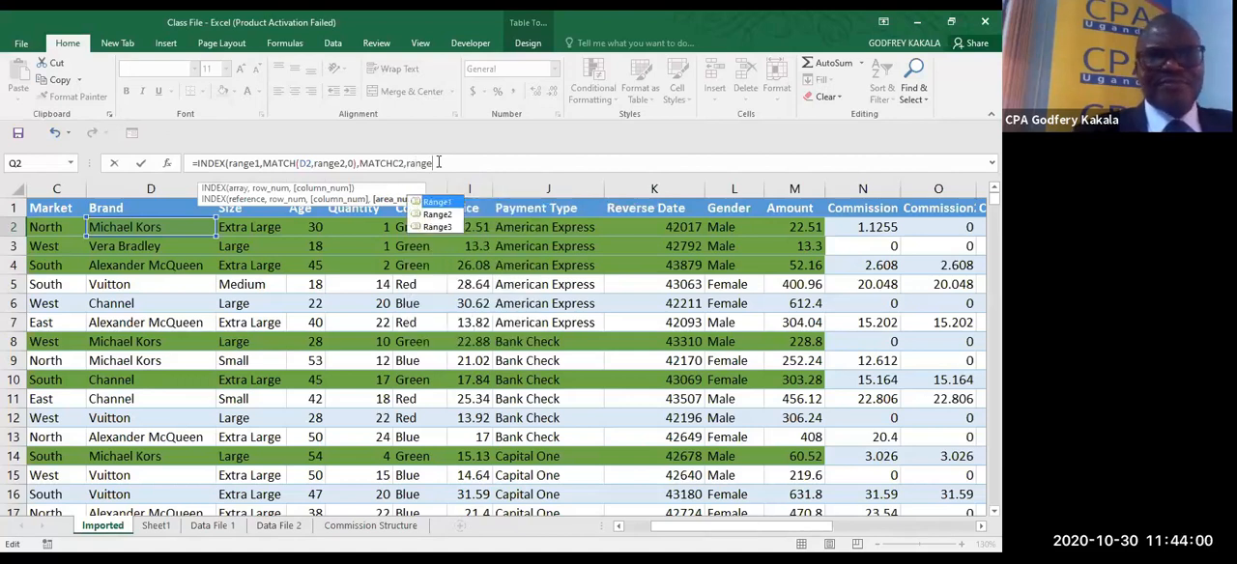
pyautogui.write('3')
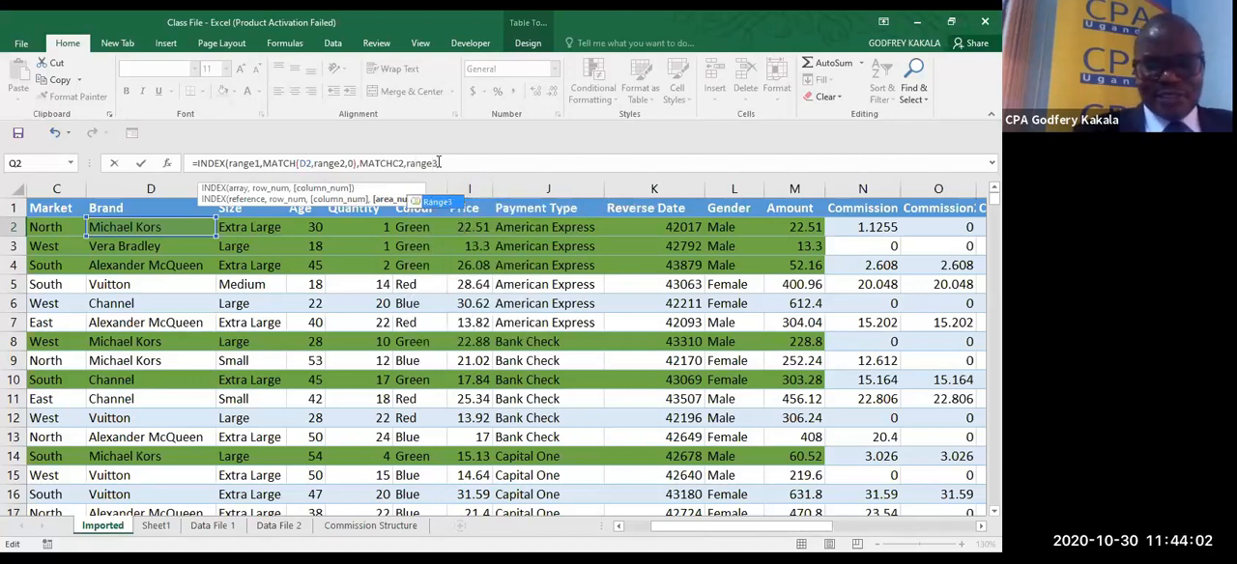
pyautogui.write(',0')
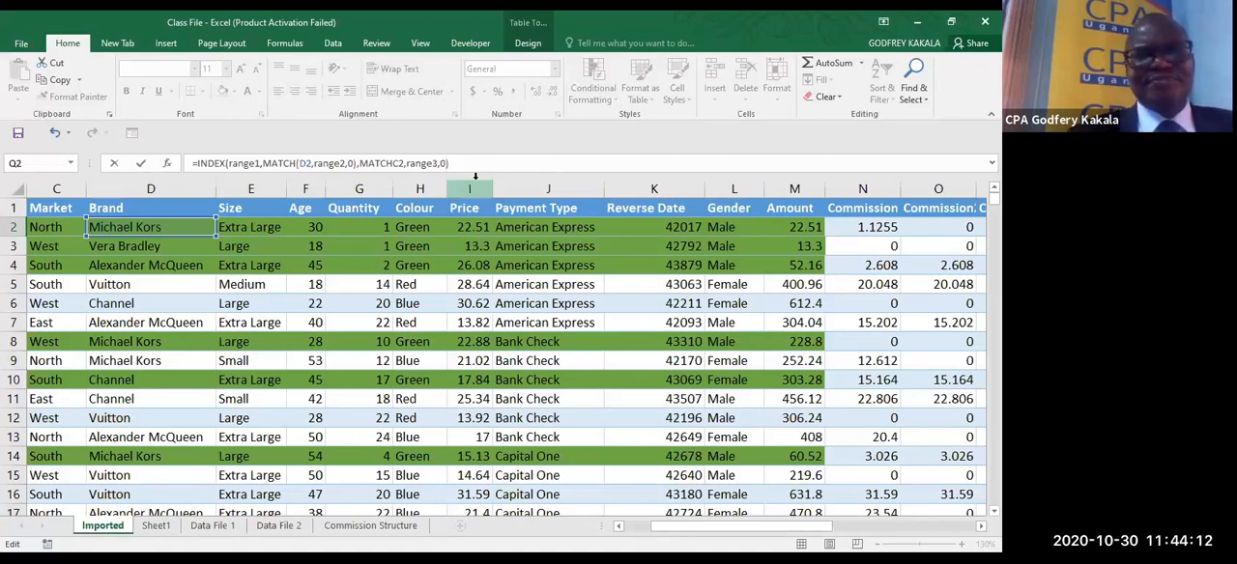
pyautogui.click(394, 162)
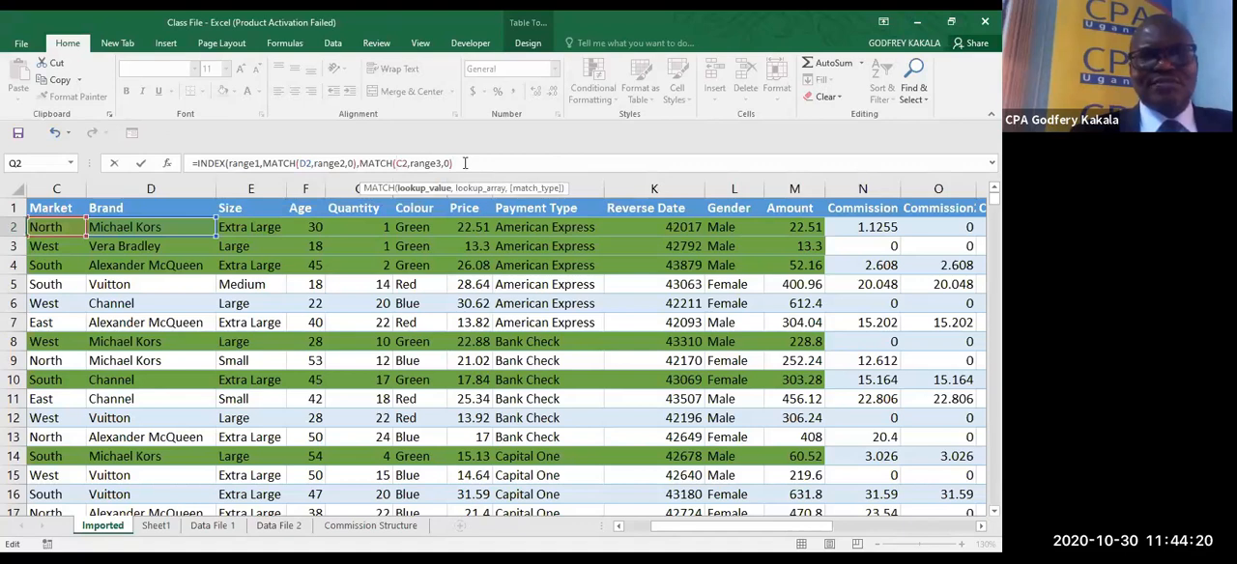
pyautogui.click(465, 162)
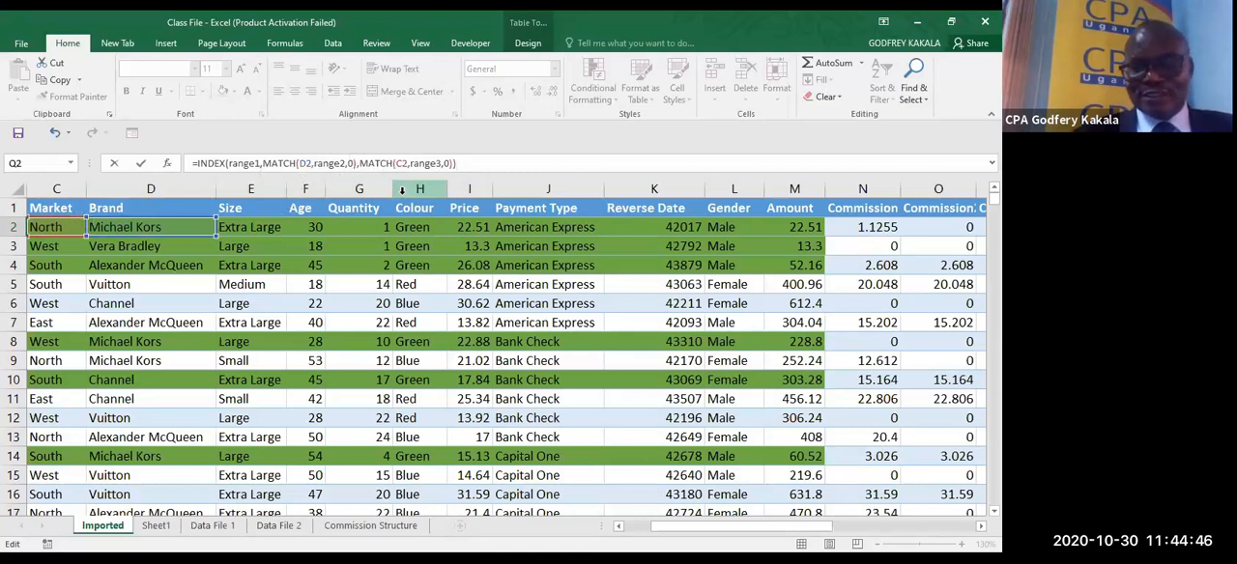
pyautogui.hotkey('ctrl', 'Return')
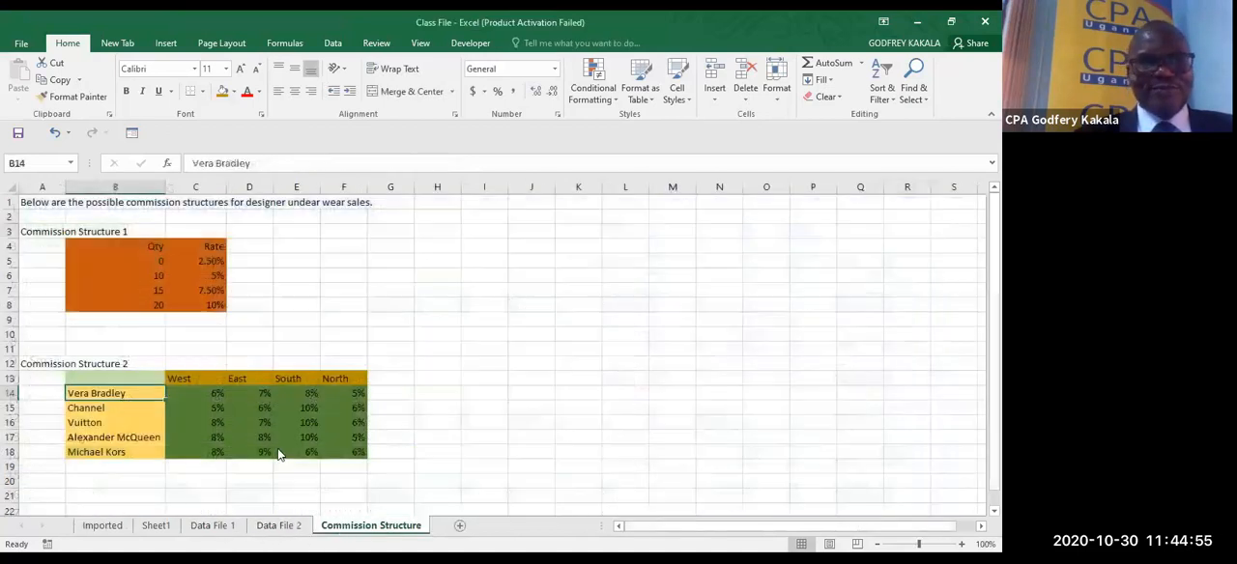
# - Highlight the Michael Kors rate for North in cell F18 of Commission Structure 2 with an off-white fill
pyautogui.click(370, 526)
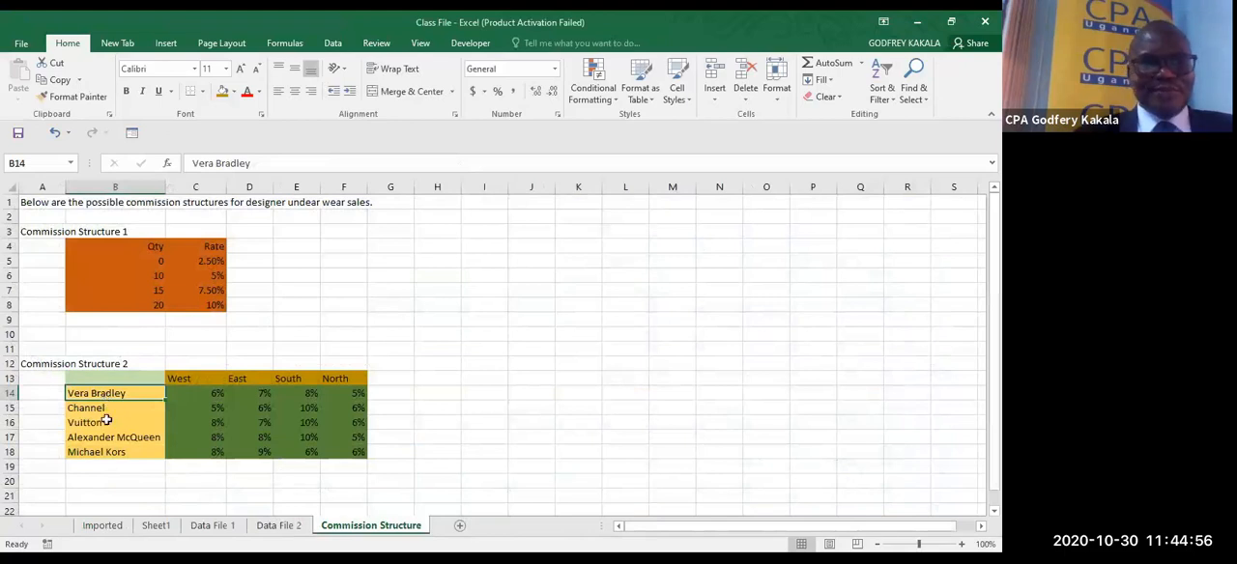
pyautogui.click(100, 451)
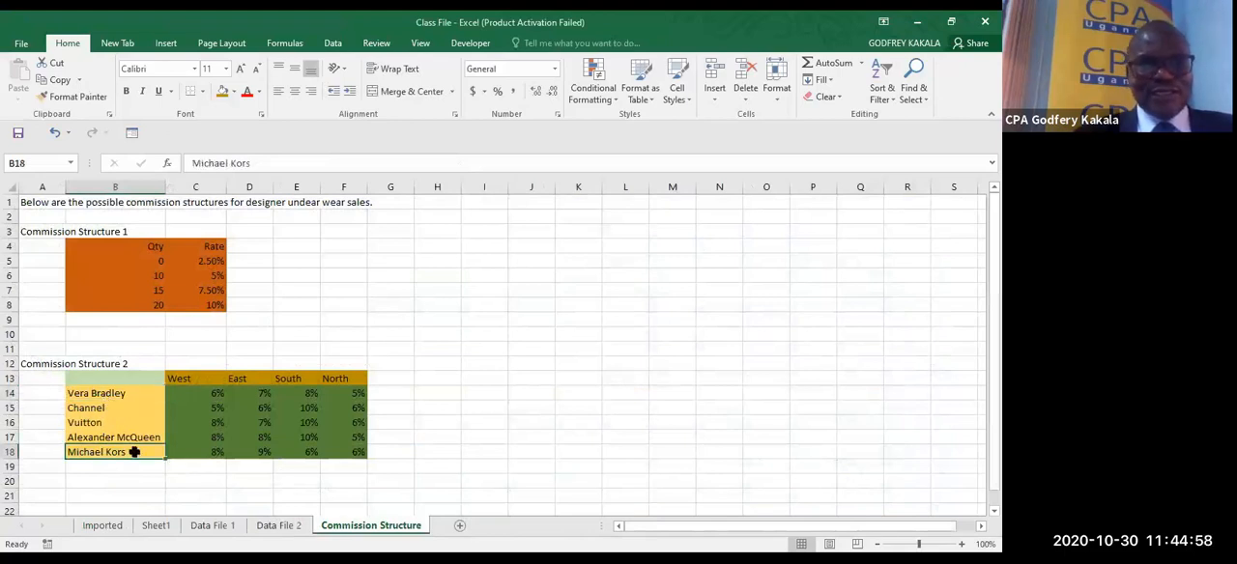
pyautogui.click(353, 452)
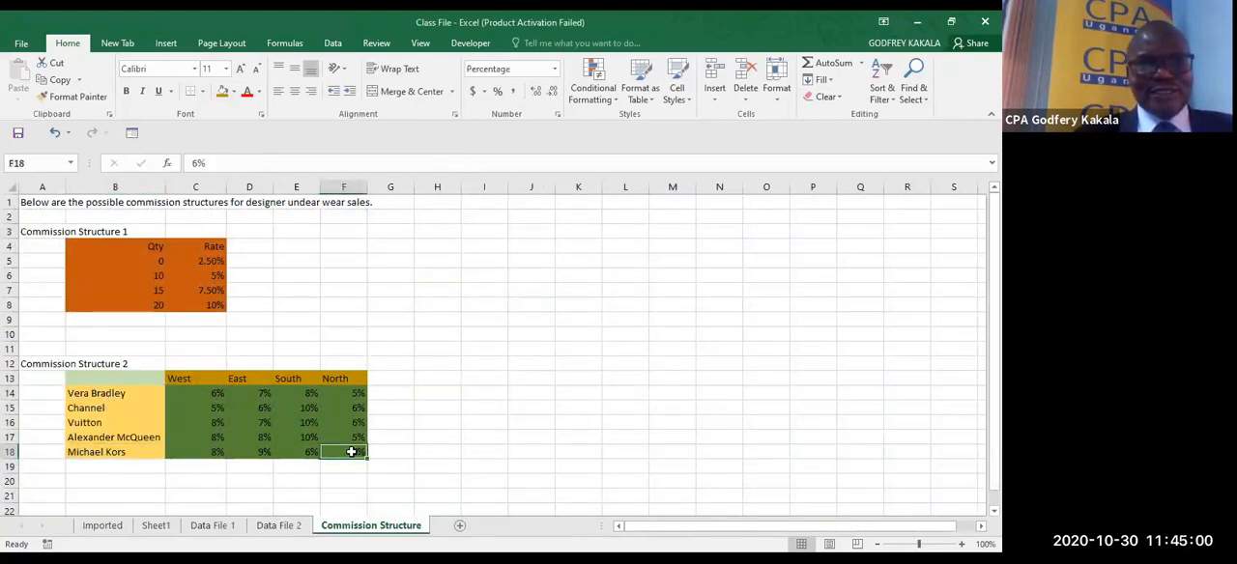
pyautogui.click(234, 93)
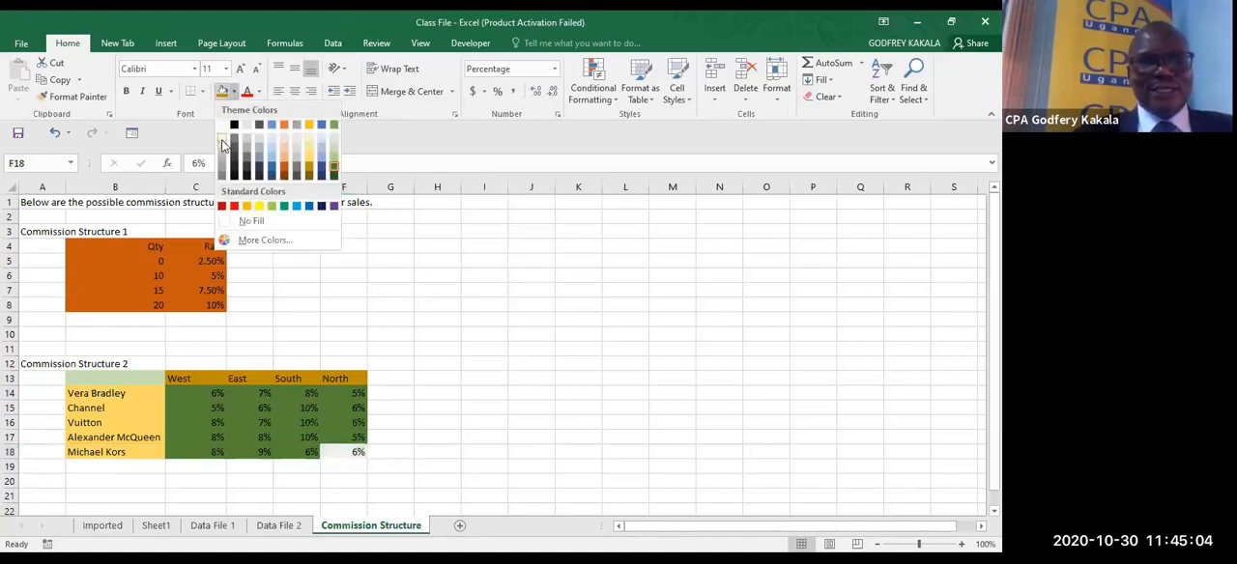
pyautogui.click(220, 142)
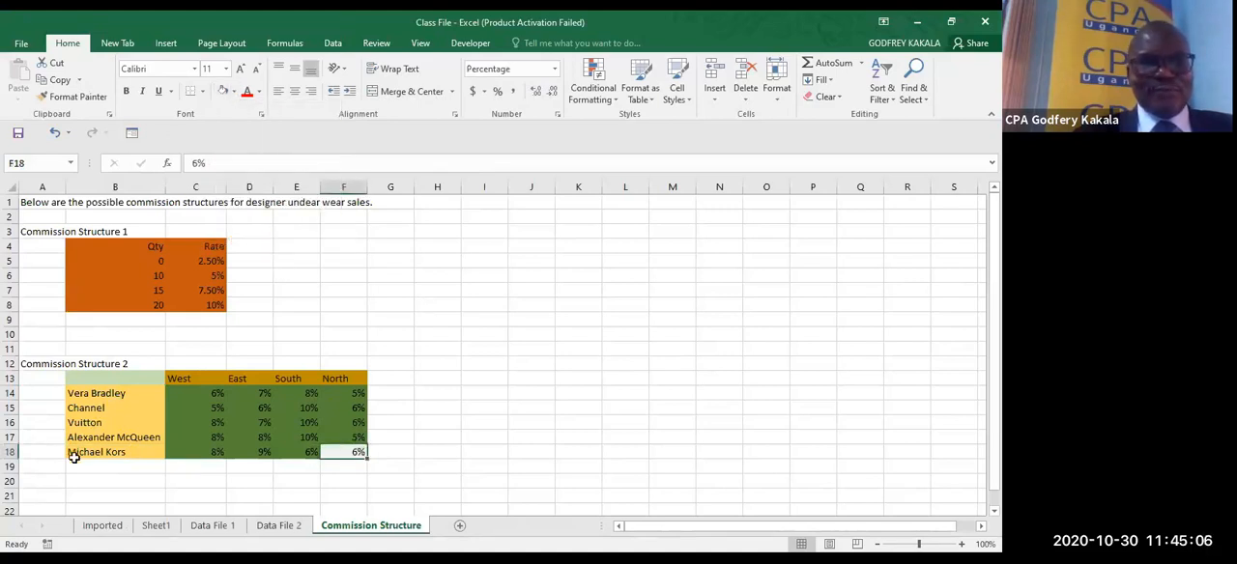
pyautogui.click(74, 454)
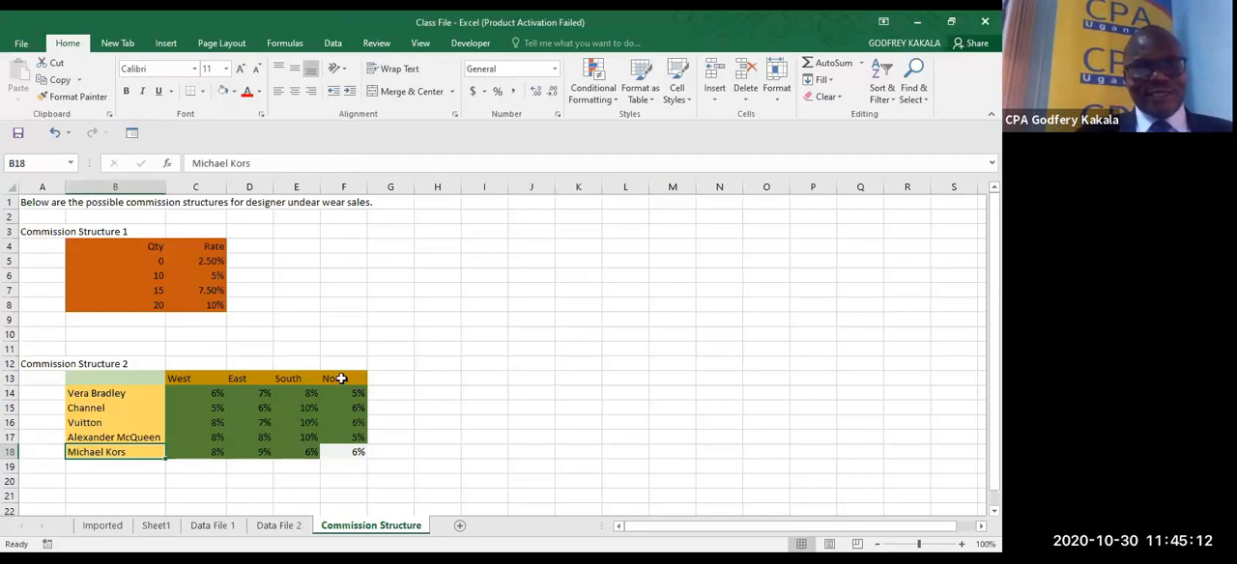
pyautogui.click(339, 452)
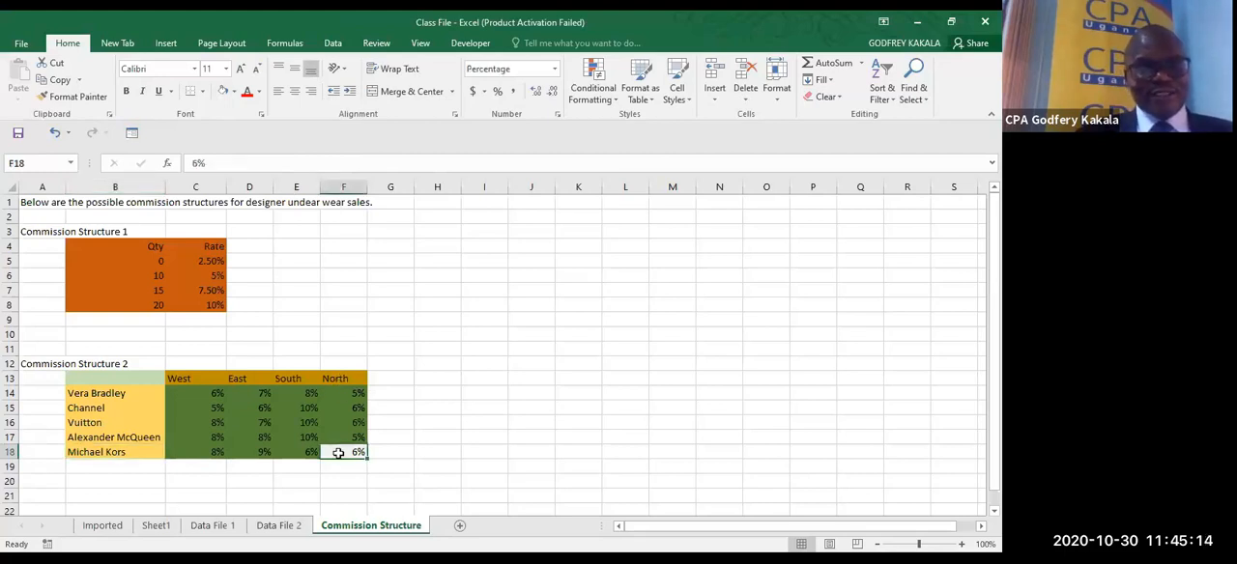
# - Multiply the INDEX formula in Q2 of the Imported sheet by the sale amount in M2
pyautogui.click(111, 530)
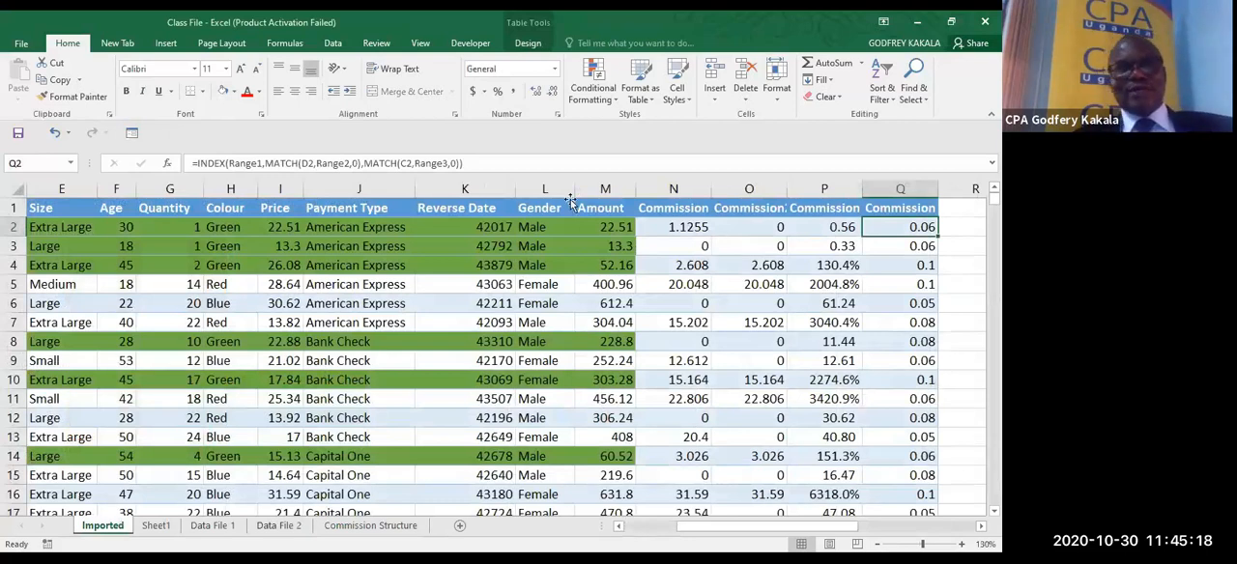
pyautogui.click(468, 164)
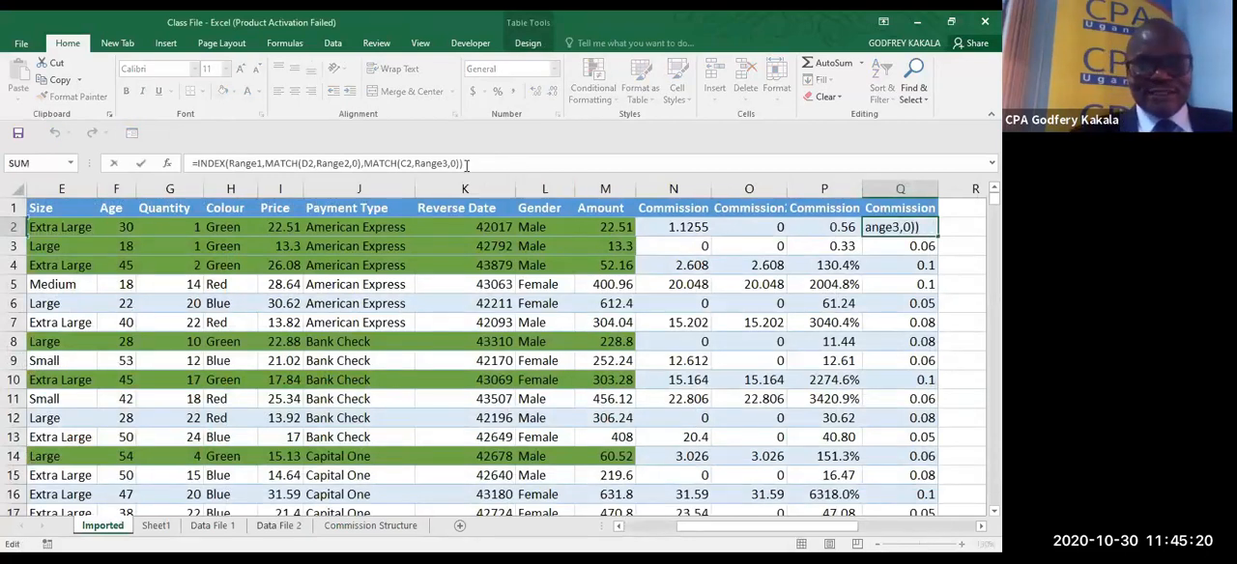
pyautogui.write('*')
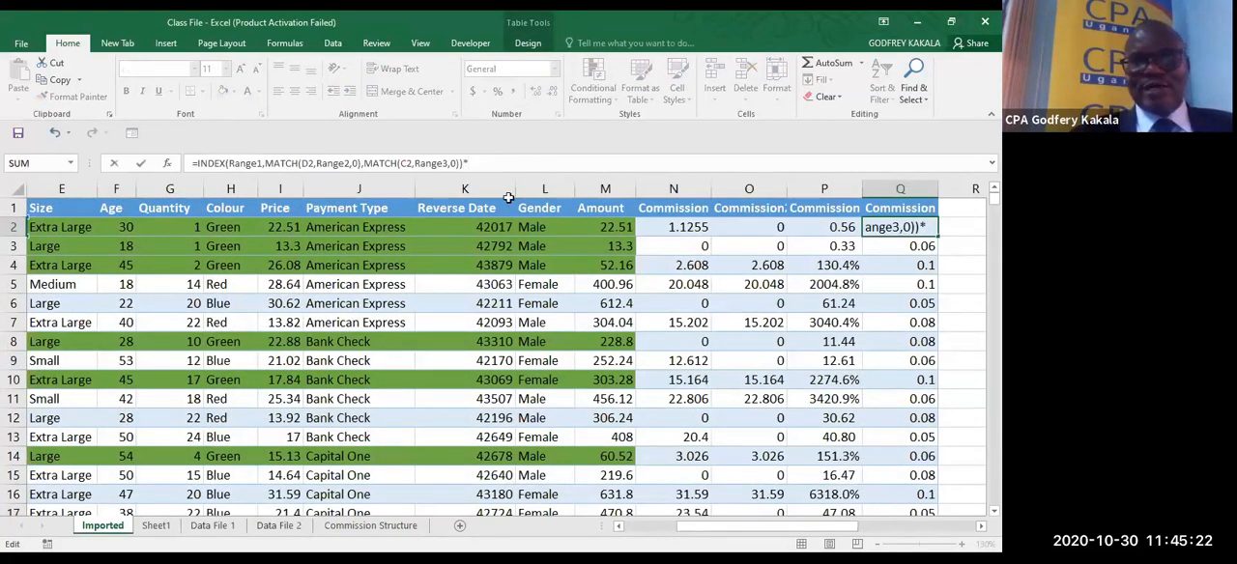
pyautogui.click(617, 228)
pyautogui.hotkey('ctrl', 'Return')
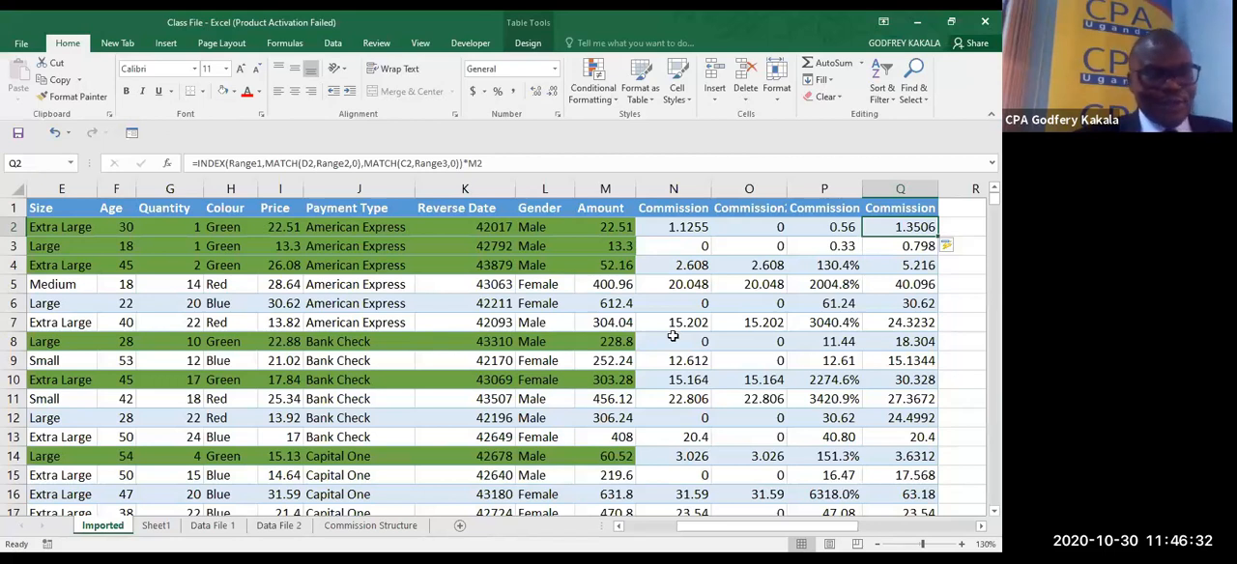
# - Turn off the filter on the Data File 1 sheet's data so that all rows are listed
pyautogui.click(631, 527)
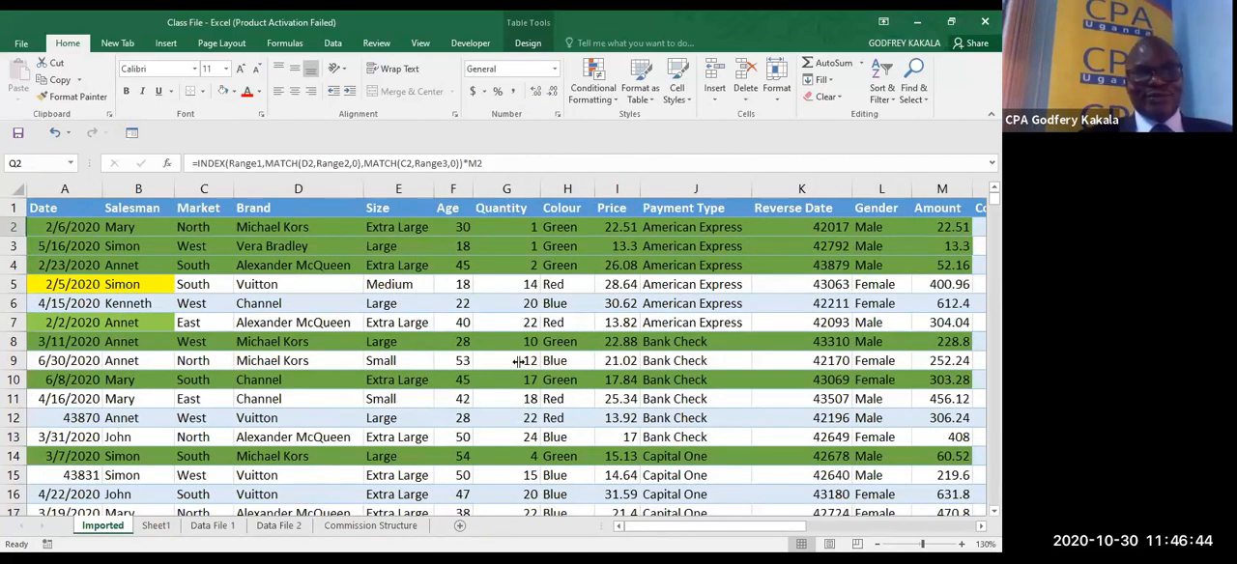
pyautogui.click(449, 346)
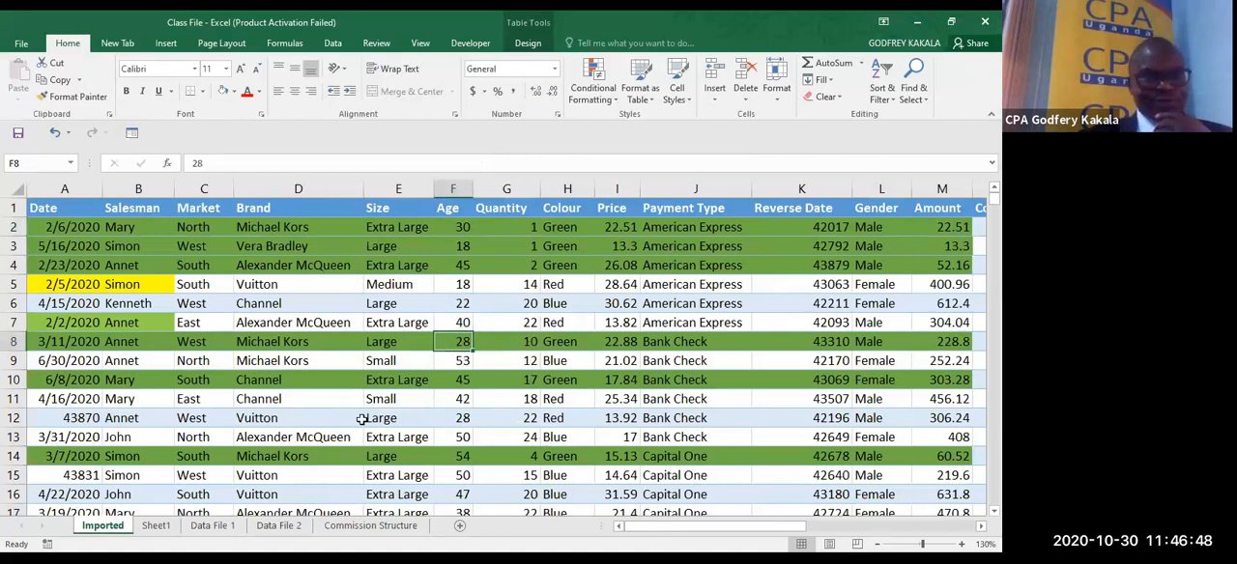
pyautogui.click(162, 526)
pyautogui.click(213, 527)
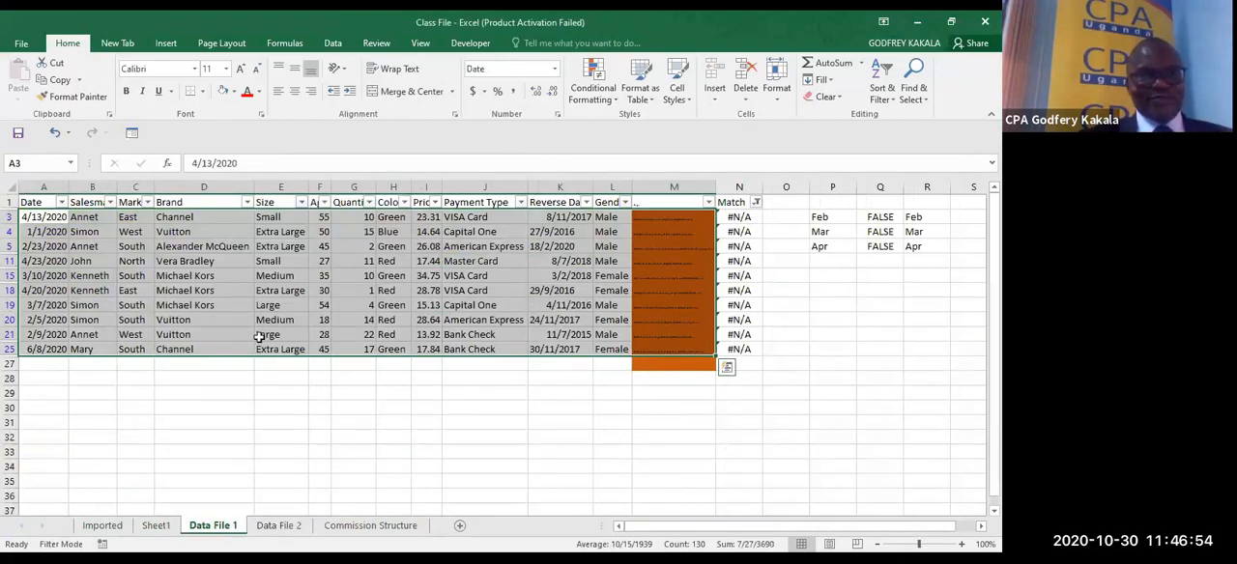
pyautogui.click(261, 304)
pyautogui.hotkey('ctrl', 'shift', 'l')
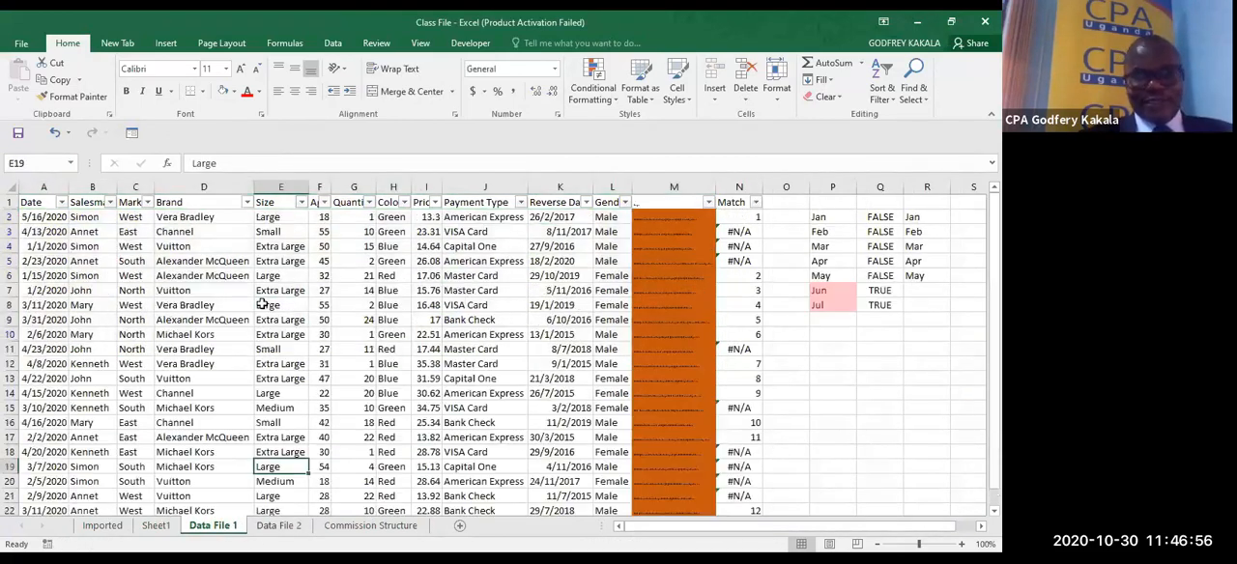
# - Select the empty column O on Data File 1 and look over the sales rows down to the end of the data
pyautogui.click(166, 305)
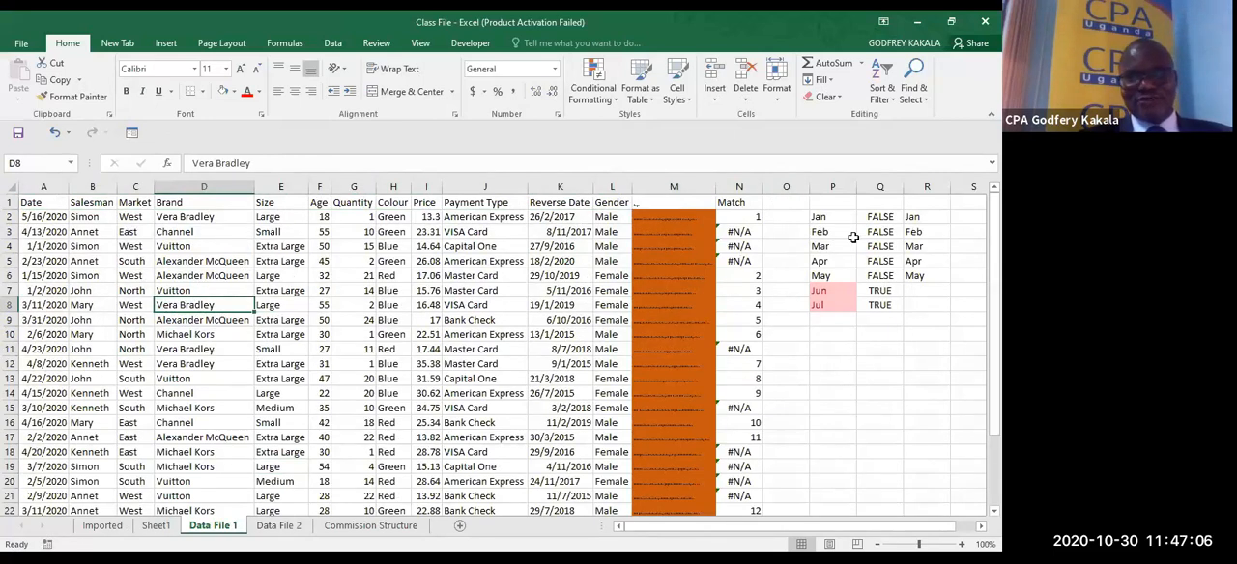
pyautogui.click(786, 186)
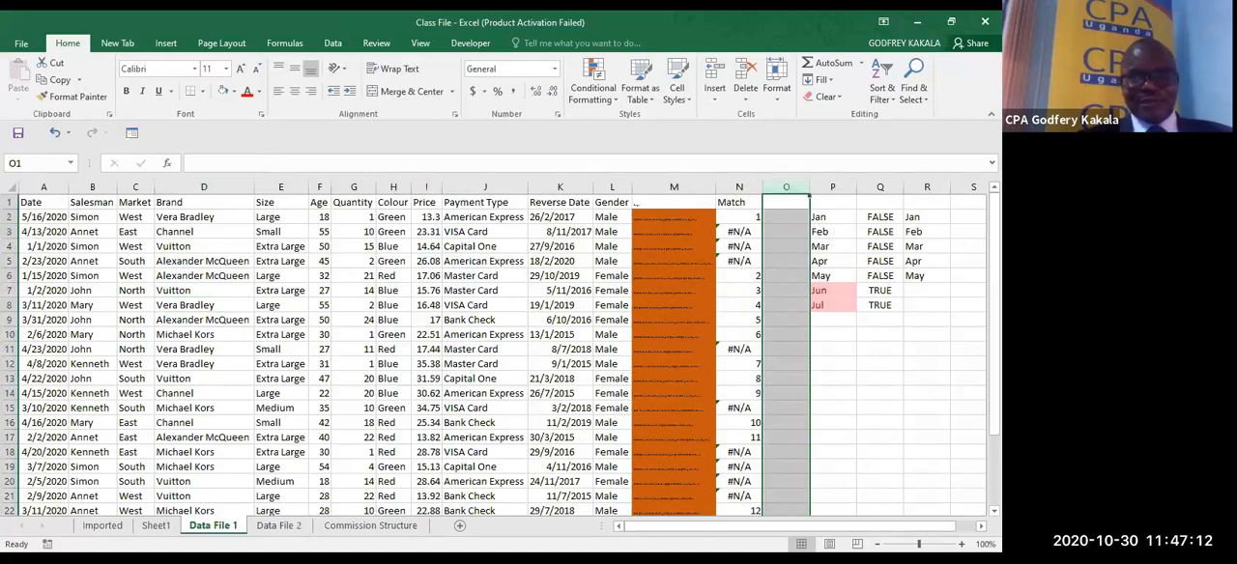
pyautogui.scroll(-7, 129, 341)
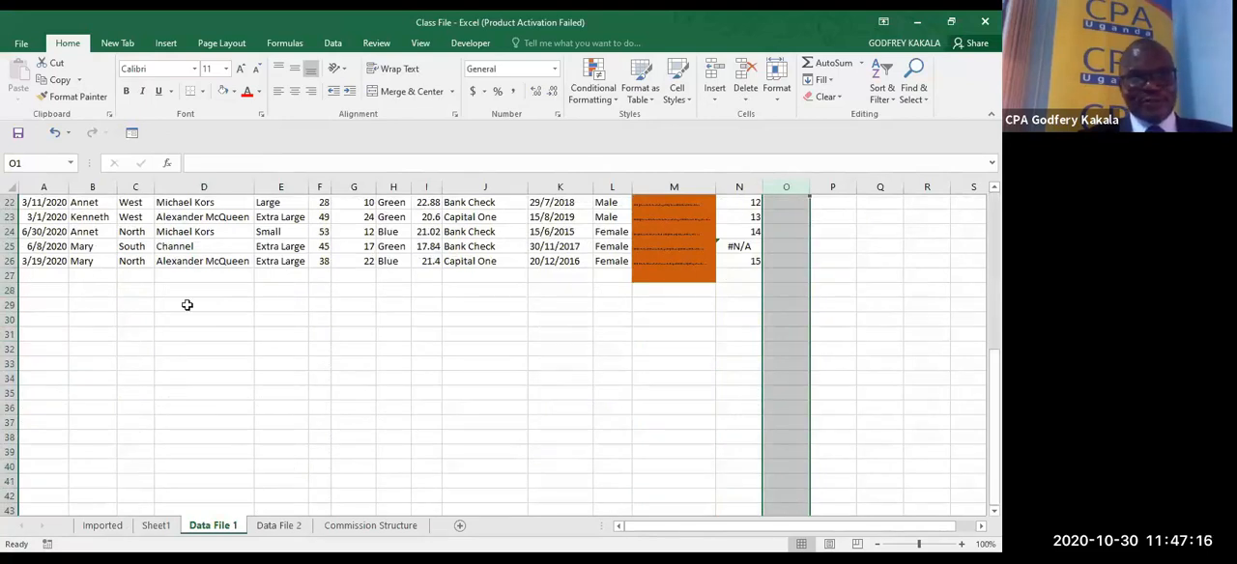
pyautogui.scroll(7, 188, 277)
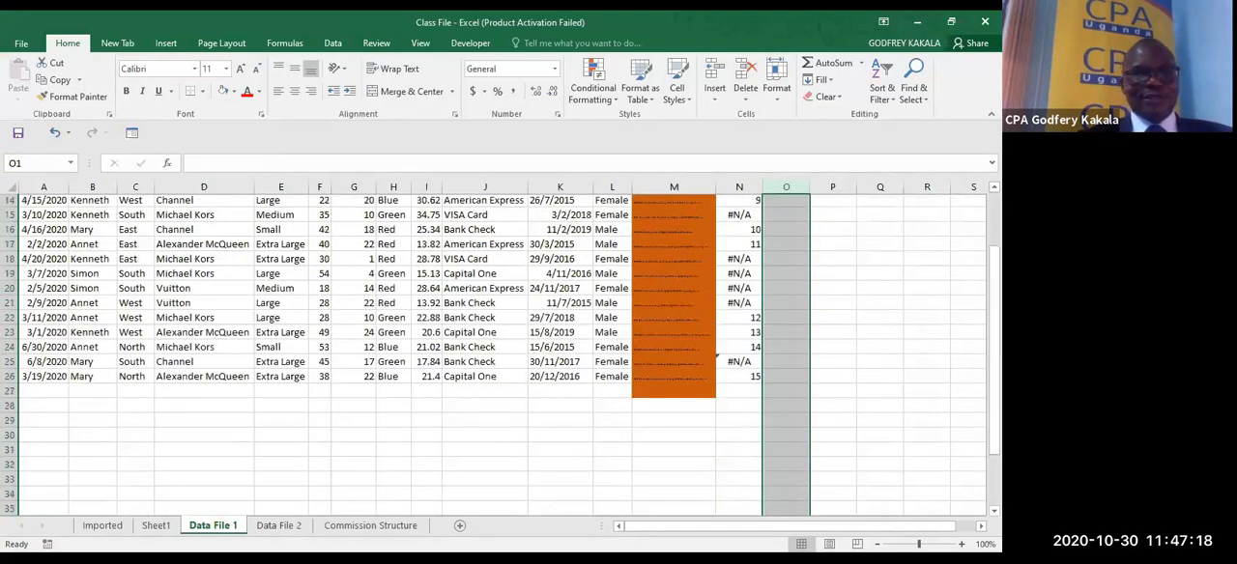
# - Convert the sales data in A1:N26 of Data File 1 into a table with headers
pyautogui.click(188, 277)
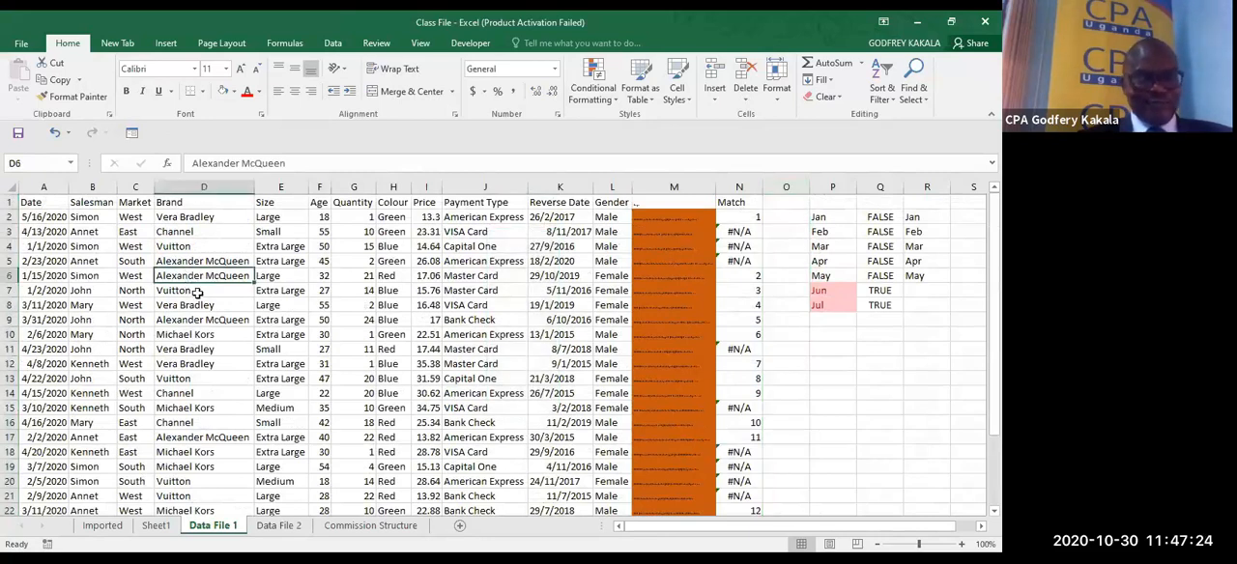
pyautogui.hotkey('ctrl', 't')
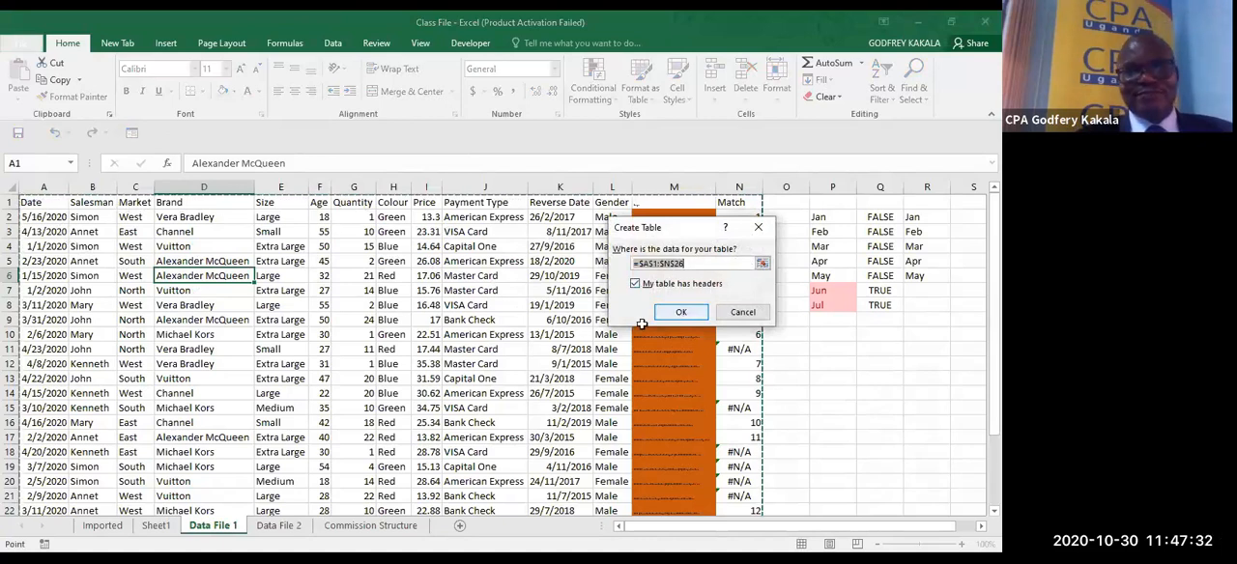
pyautogui.click(681, 313)
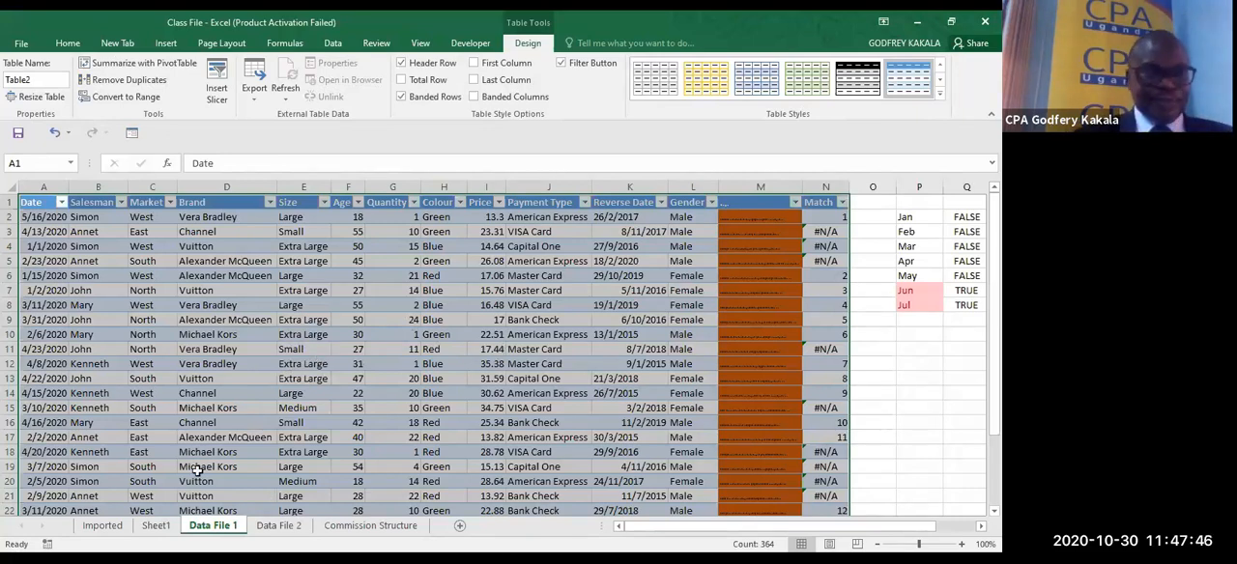
# - Create a PivotTable on a new worksheet from Table1 of the Imported sheet
pyautogui.click(102, 525)
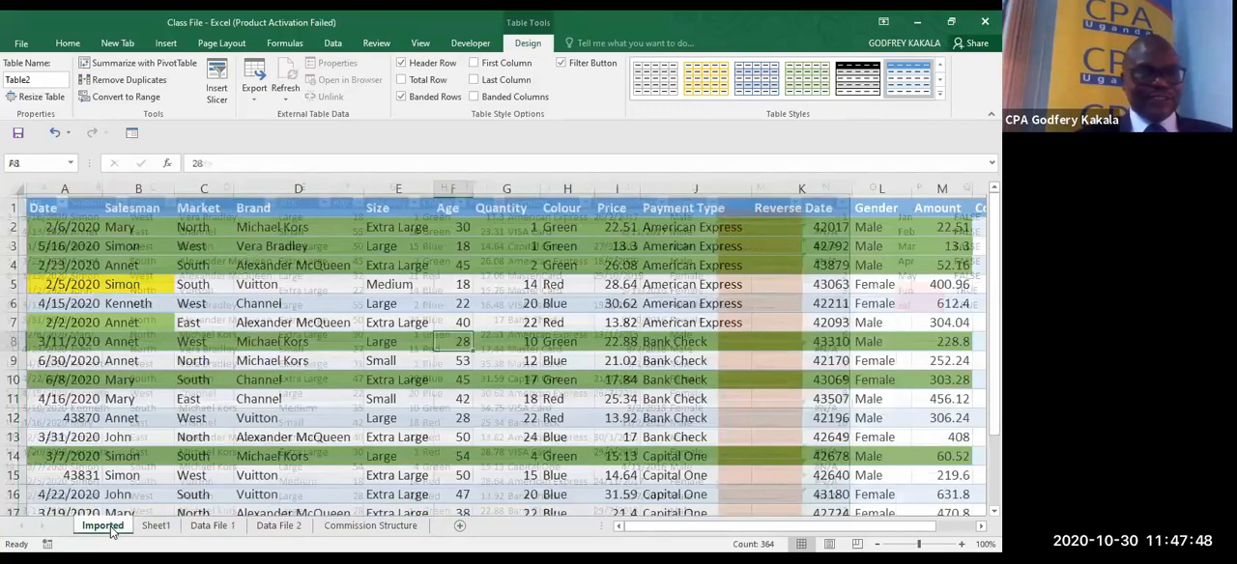
pyautogui.scroll(2, 285, 386)
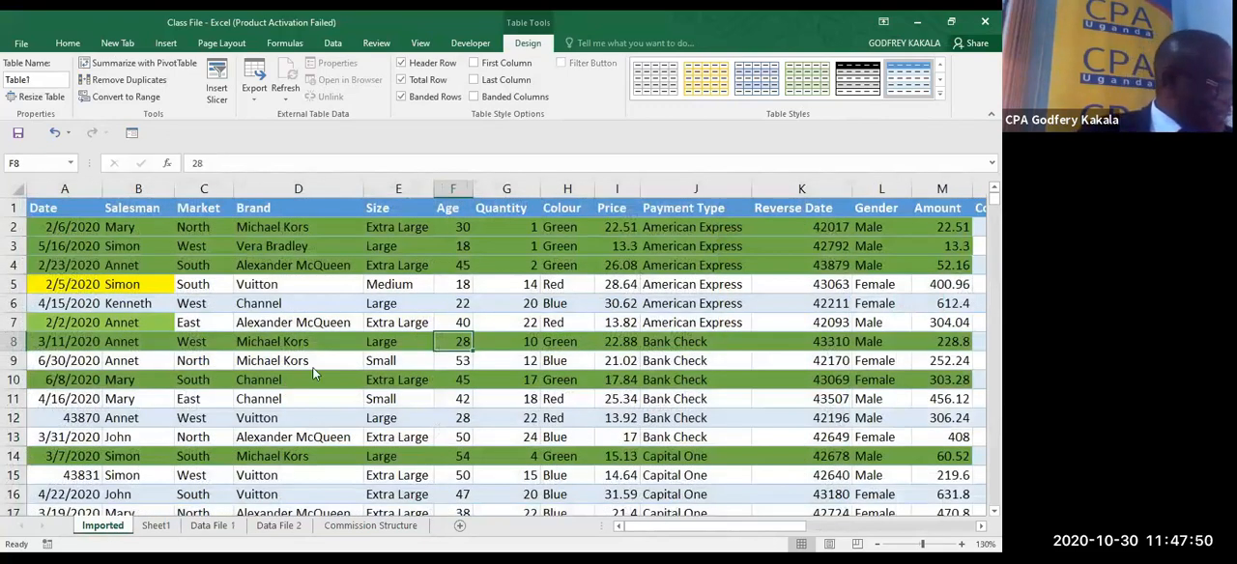
pyautogui.click(418, 303)
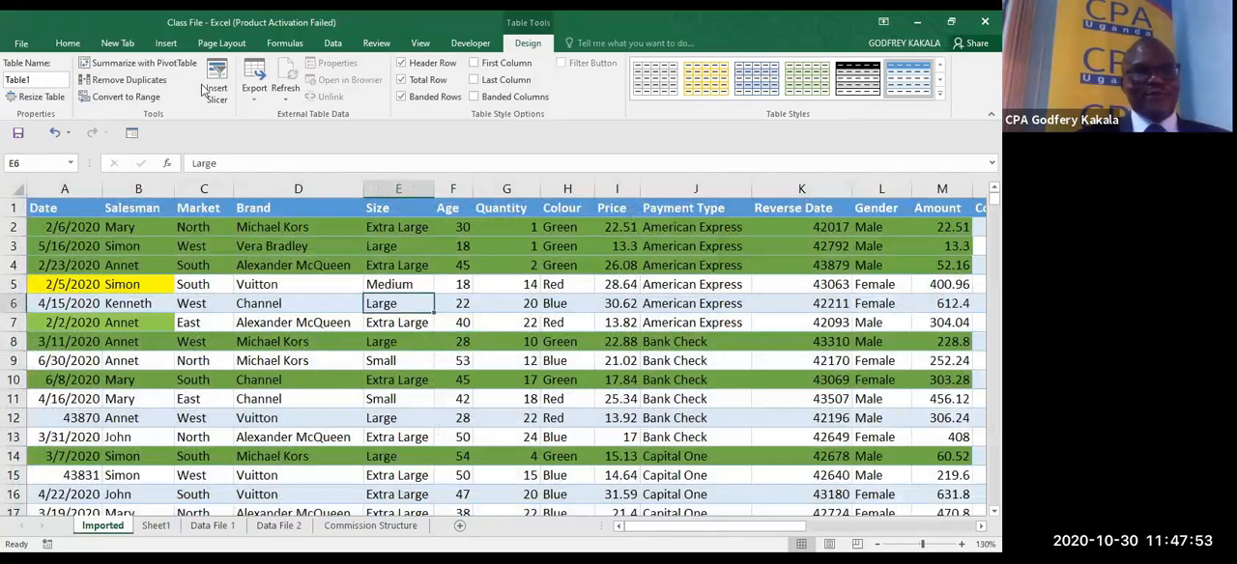
pyautogui.click(162, 45)
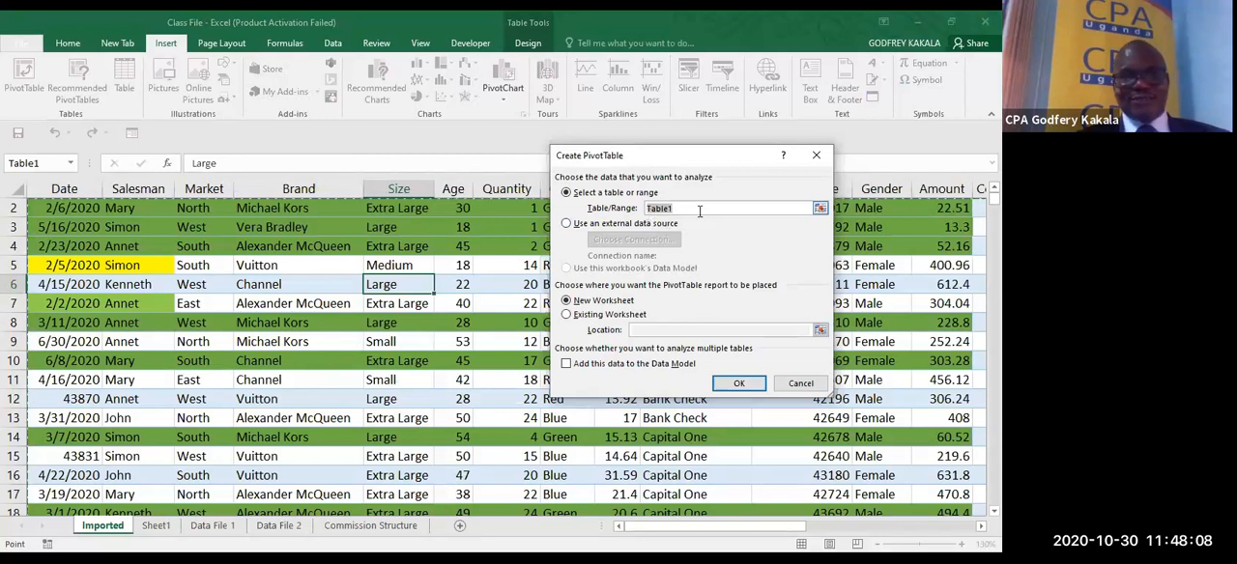
pyautogui.click(725, 384)
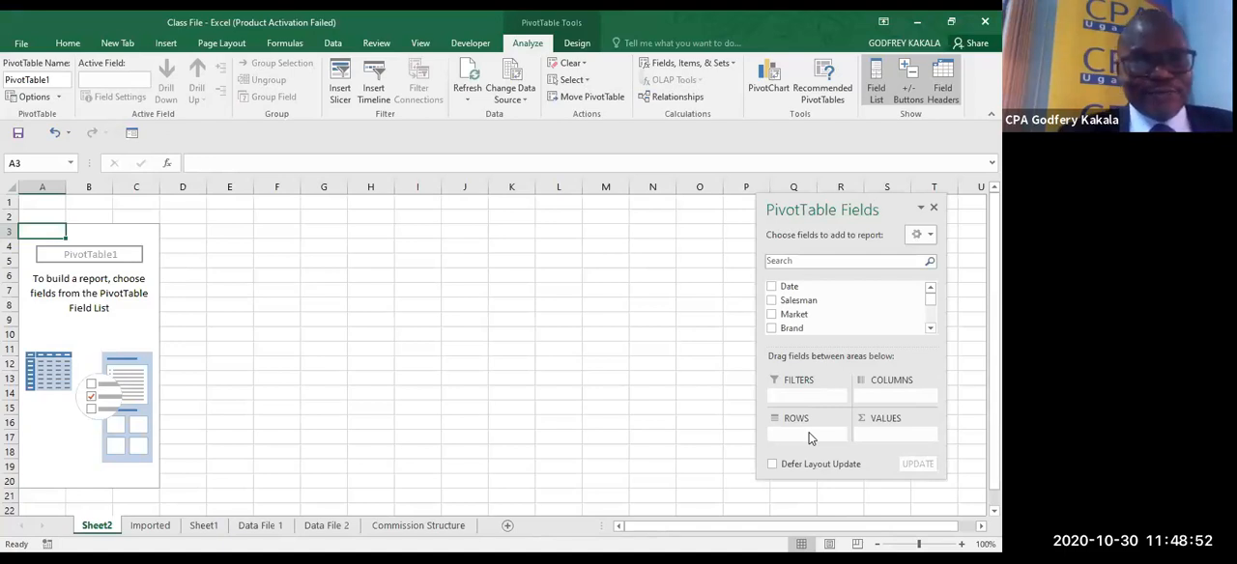
# - Examine the regional sales summary in columns T to X of the Imported sheet and return to the PivotTable on Sheet2
pyautogui.click(169, 534)
pyautogui.click(120, 531)
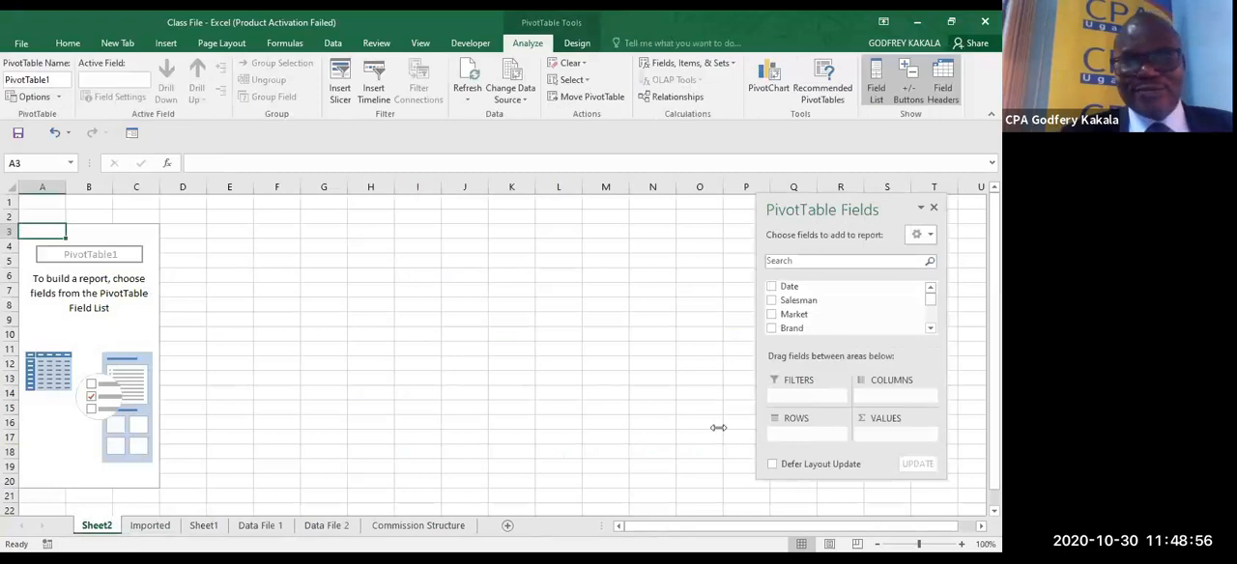
pyautogui.click(149, 528)
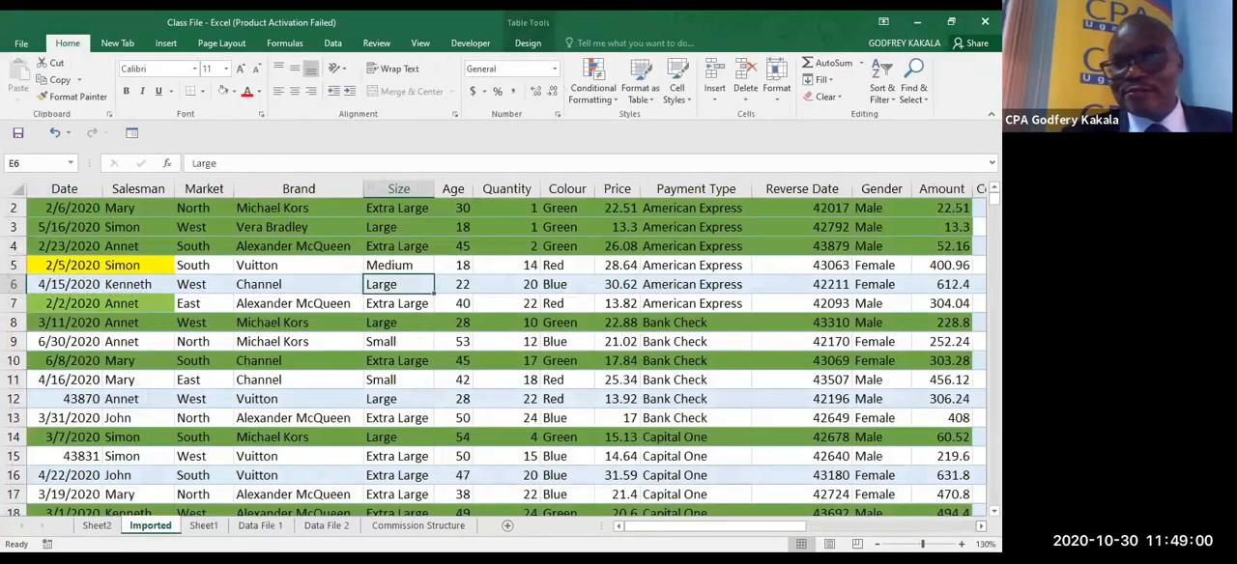
pyautogui.hscroll(5, 503, 348)
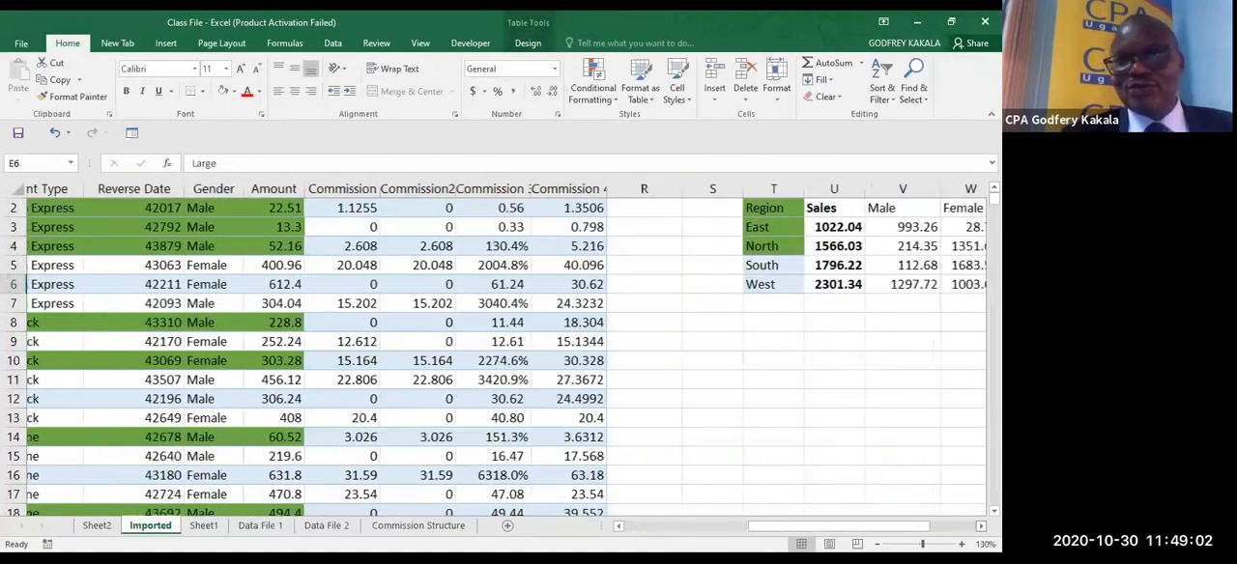
pyautogui.hscroll(3, 503, 348)
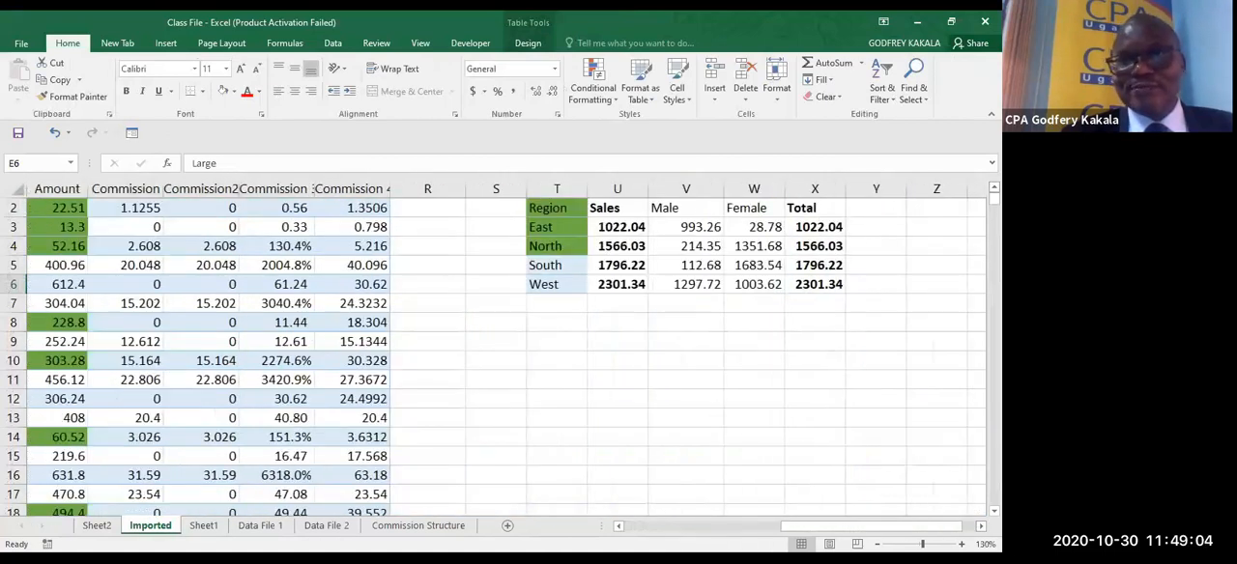
pyautogui.scroll(1, 638, 276)
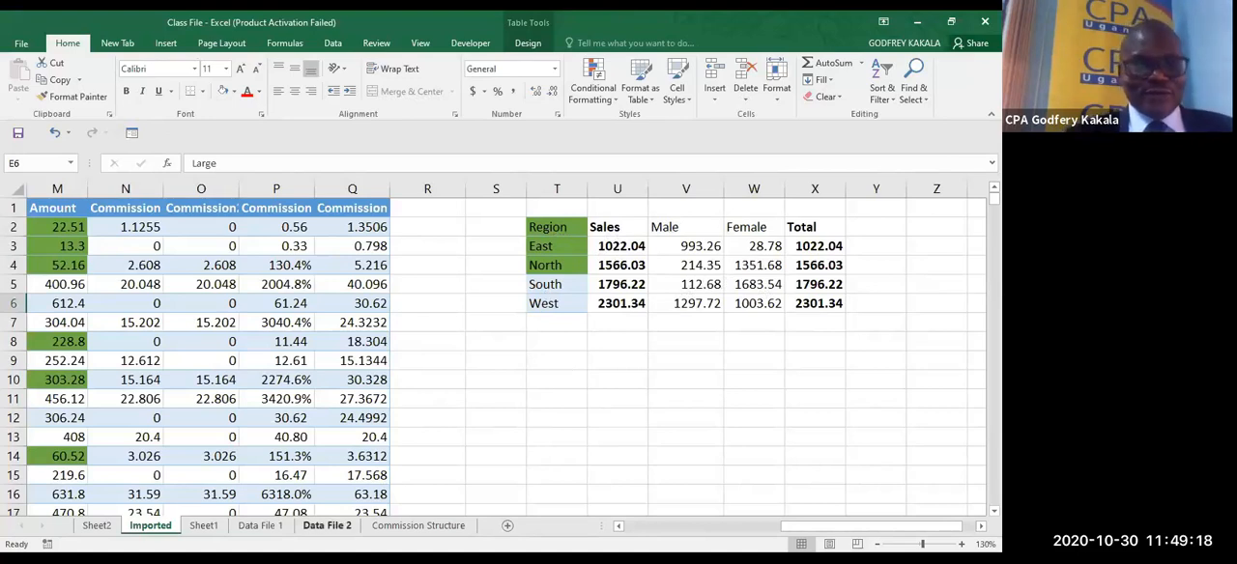
pyautogui.click(96, 526)
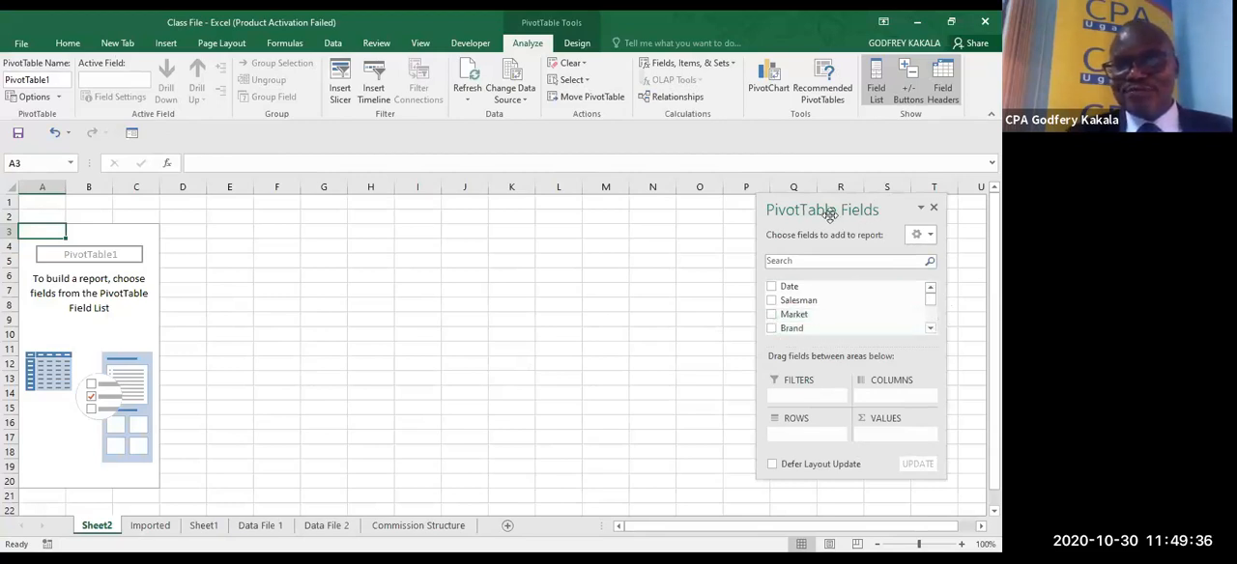
# - Look through the available PivotTable fields and add Market as the row labels
pyautogui.click(930, 330)
pyautogui.click(931, 330)
pyautogui.click(931, 329)
pyautogui.click(930, 329)
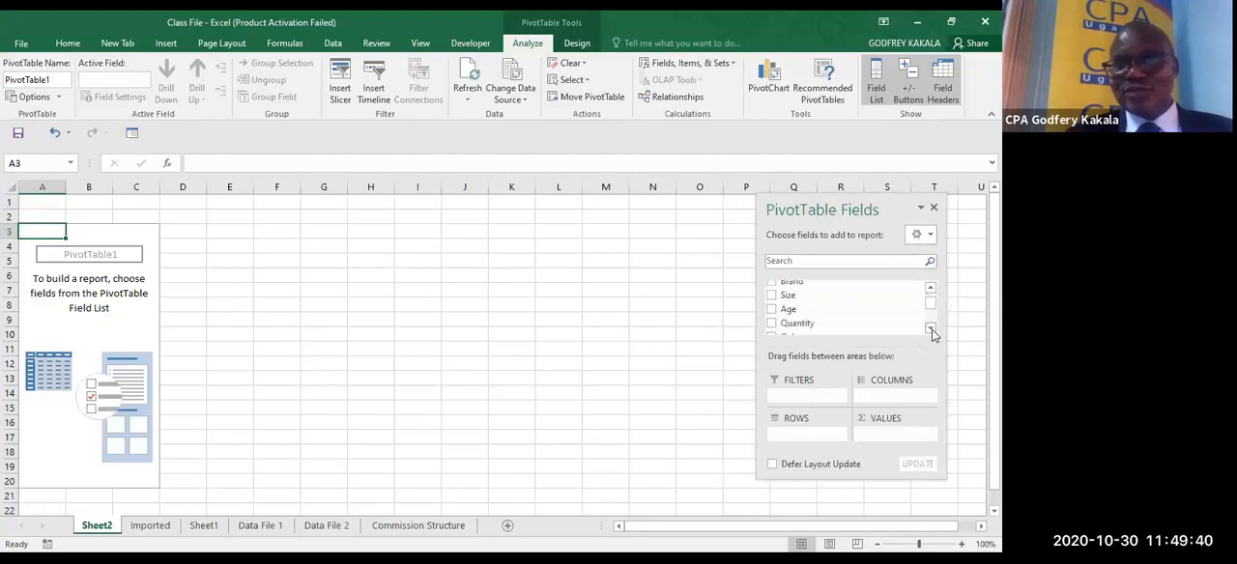
pyautogui.click(931, 329)
pyautogui.click(930, 330)
pyautogui.click(931, 329)
pyautogui.click(930, 329)
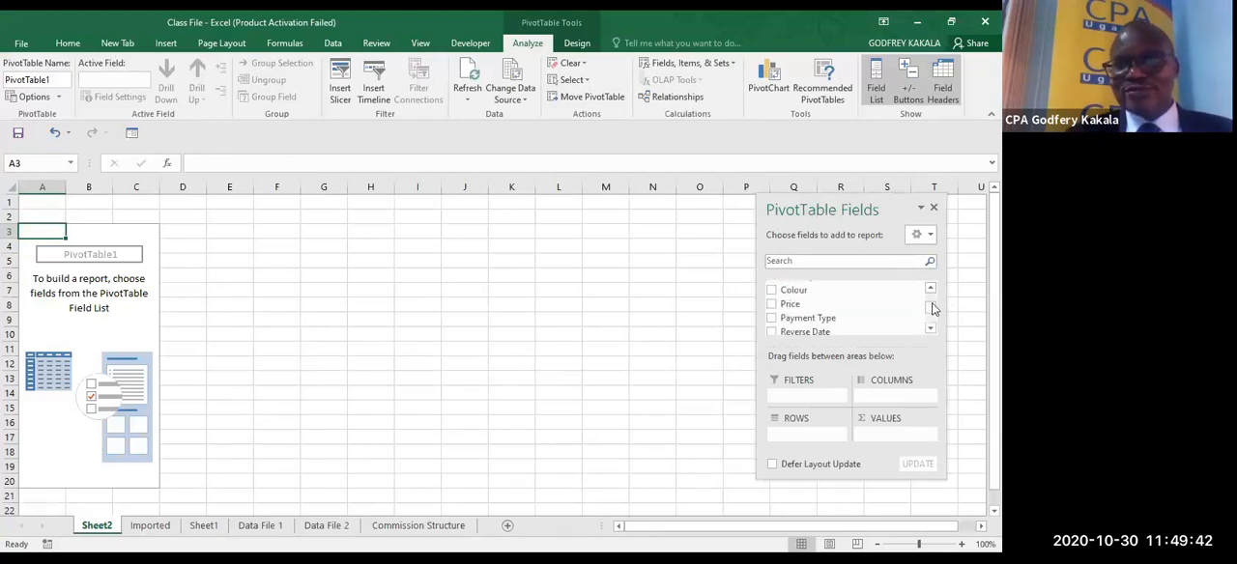
pyautogui.click(930, 287)
pyautogui.click(931, 287)
pyautogui.click(930, 288)
pyautogui.click(930, 288)
pyautogui.click(931, 288)
pyautogui.click(930, 288)
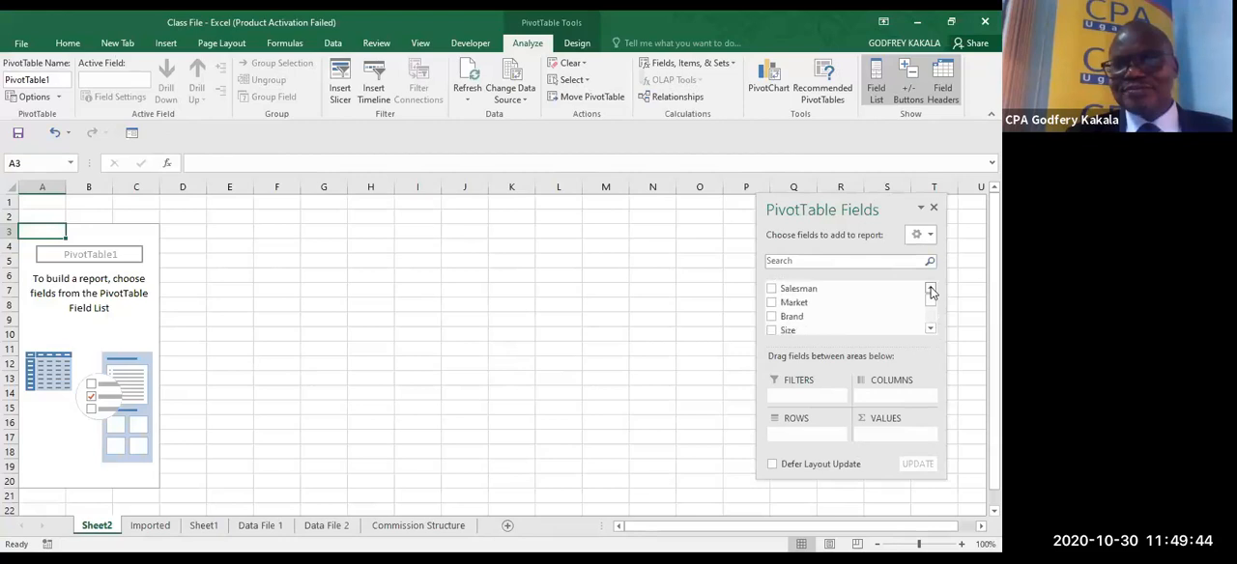
pyautogui.click(930, 288)
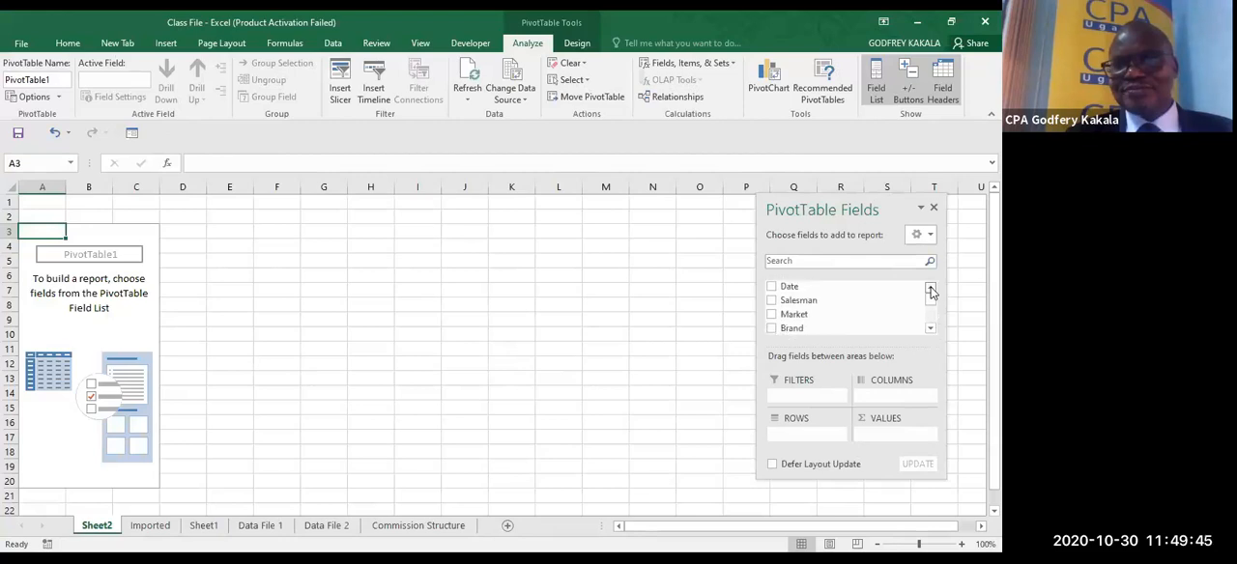
pyautogui.rightClick(817, 319)
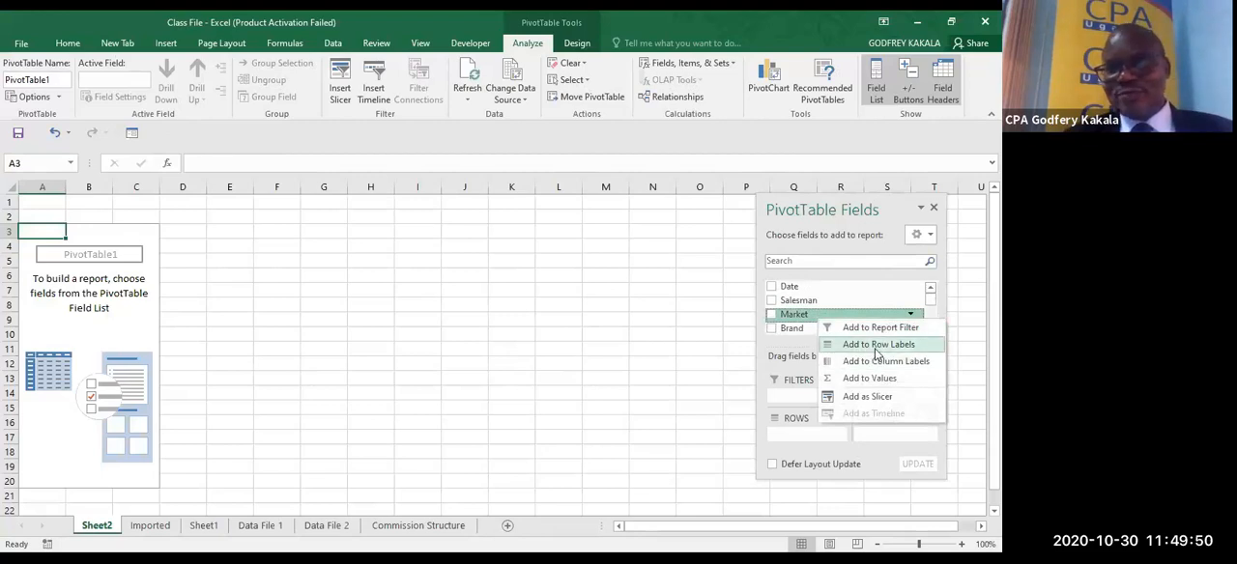
pyautogui.click(877, 346)
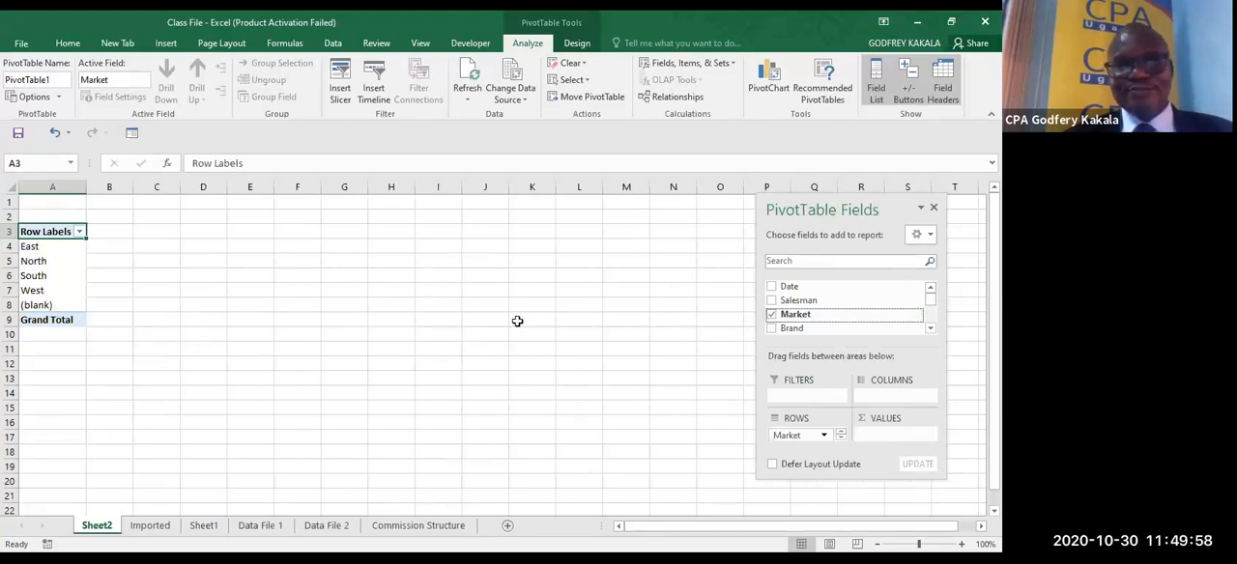
# - Add the Amount field to the PivotTable's values
pyautogui.click(931, 329)
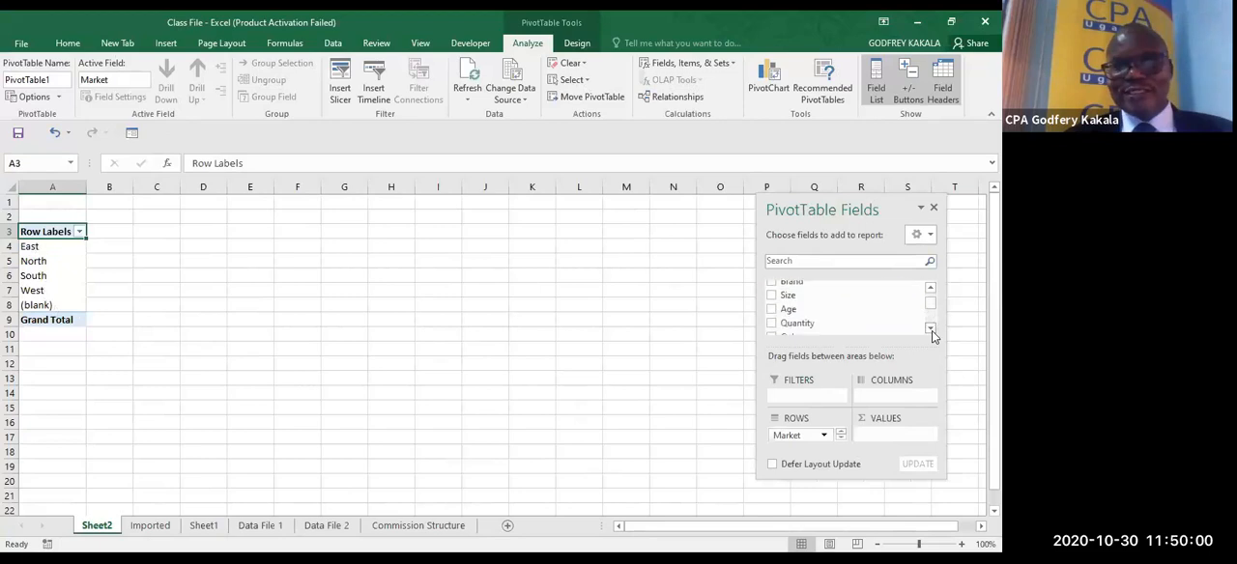
pyautogui.click(930, 329)
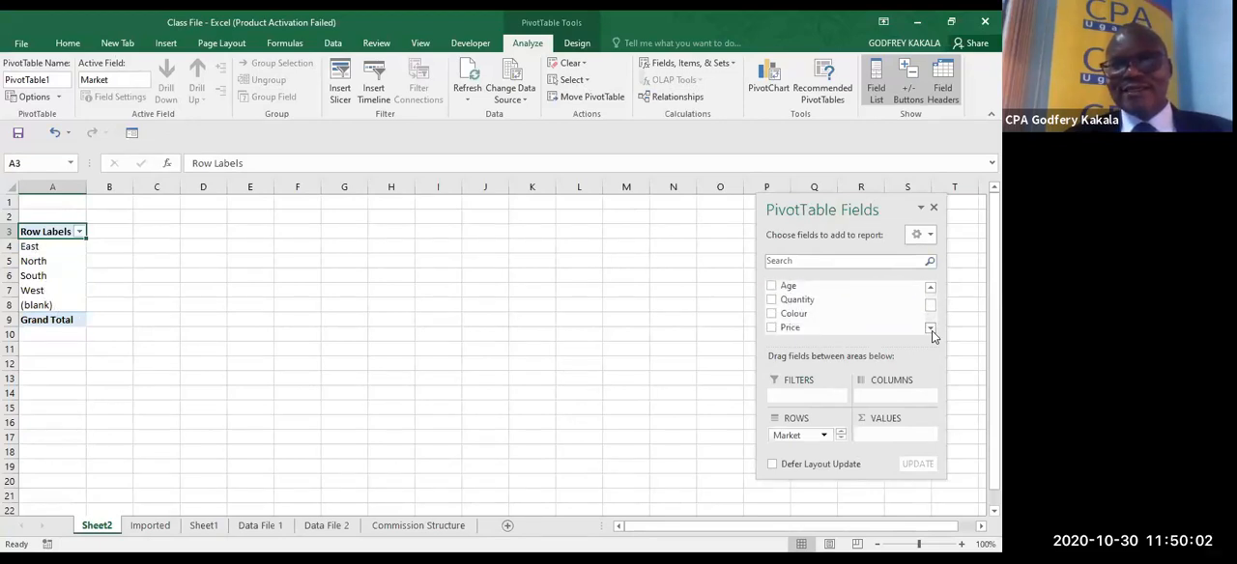
pyautogui.click(931, 329)
pyautogui.click(931, 329)
pyautogui.click(931, 329)
pyautogui.click(930, 329)
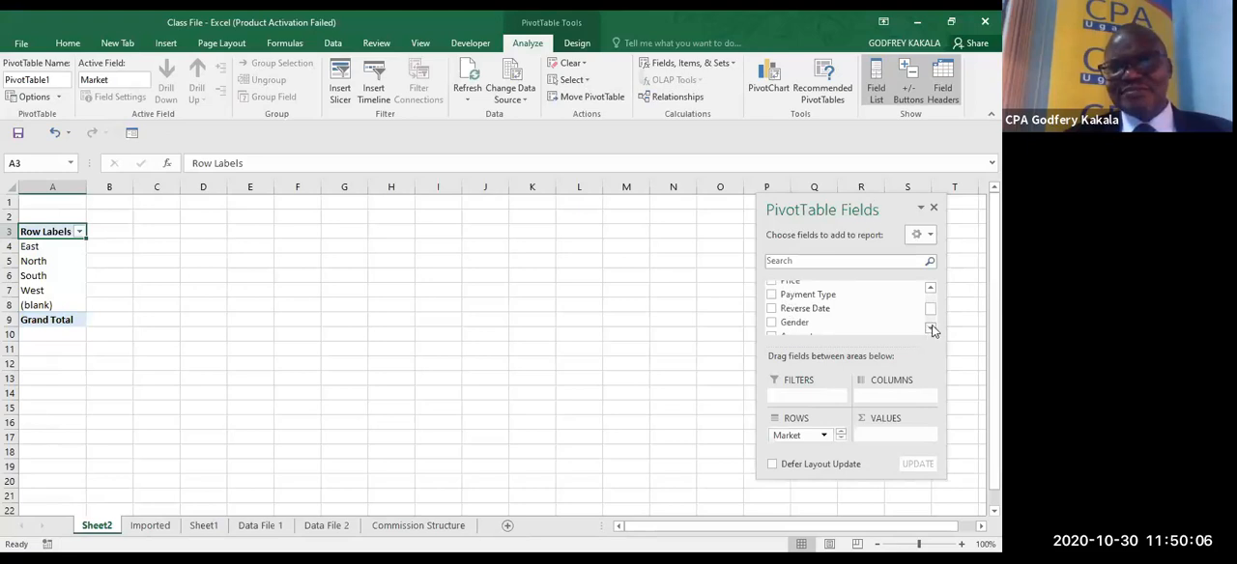
pyautogui.click(930, 328)
pyautogui.click(931, 328)
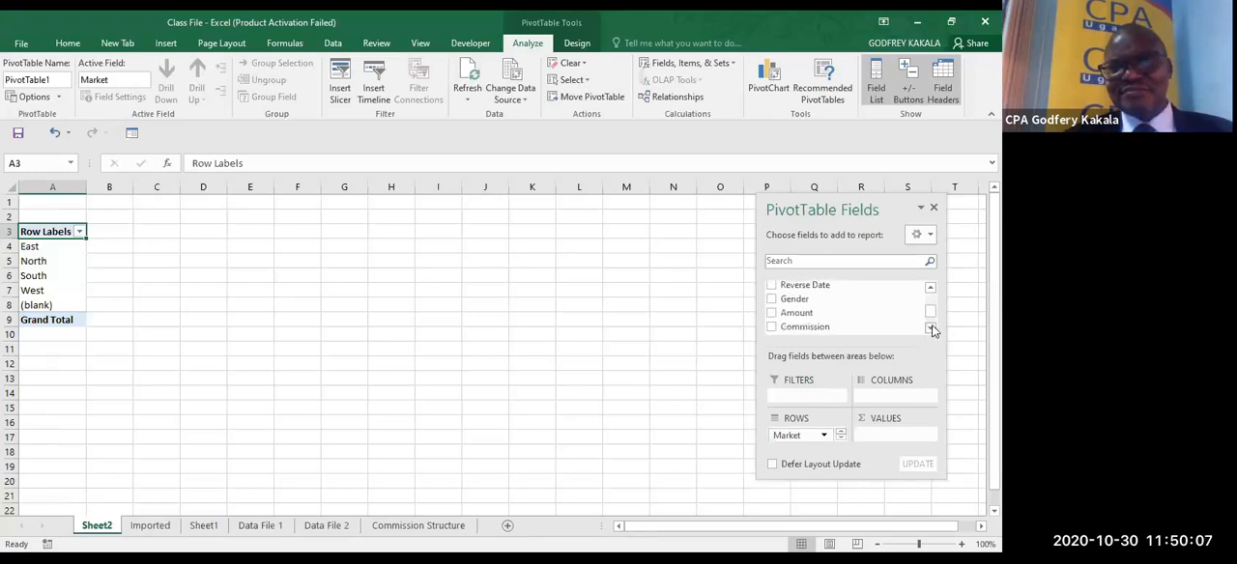
pyautogui.rightClick(828, 316)
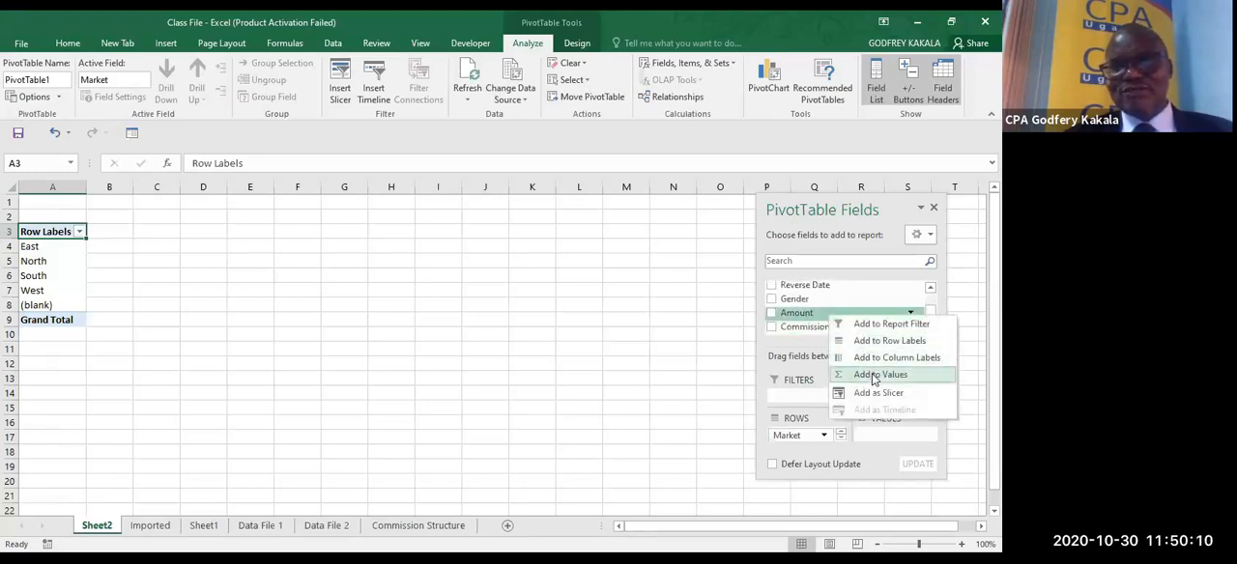
pyautogui.click(874, 378)
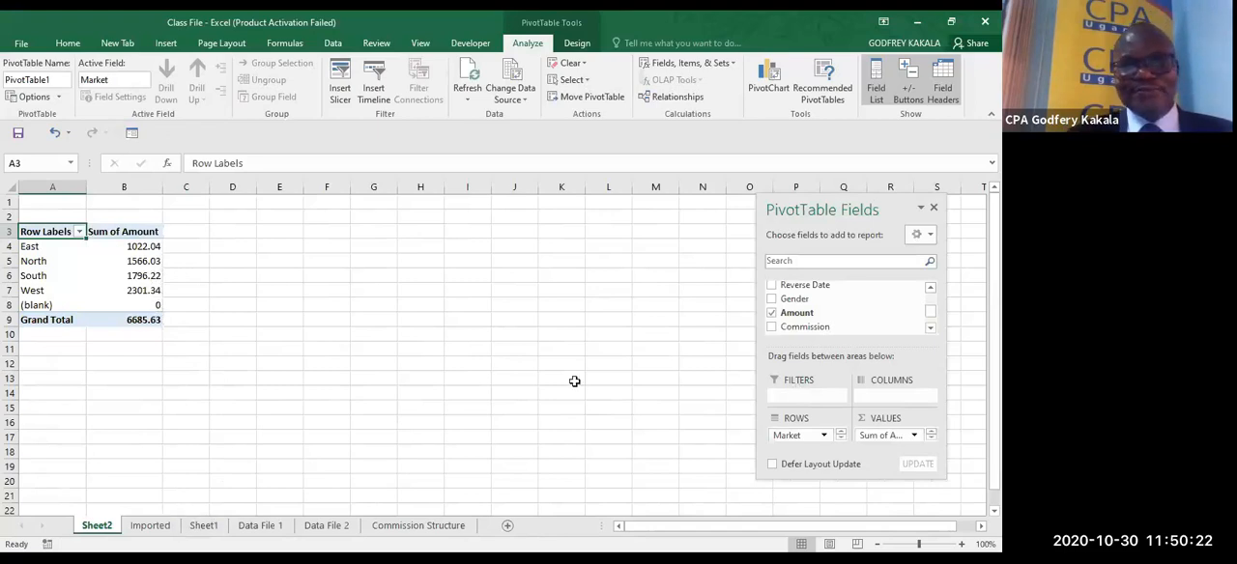
# - Copy the regions and sales in T3:U6 of the Imported sheet to D4 on Sheet2 as values with number formatting
pyautogui.click(170, 525)
pyautogui.moveTo(552, 247); pyautogui.dragTo(616, 300)
pyautogui.hotkey('ctrl', 'c')
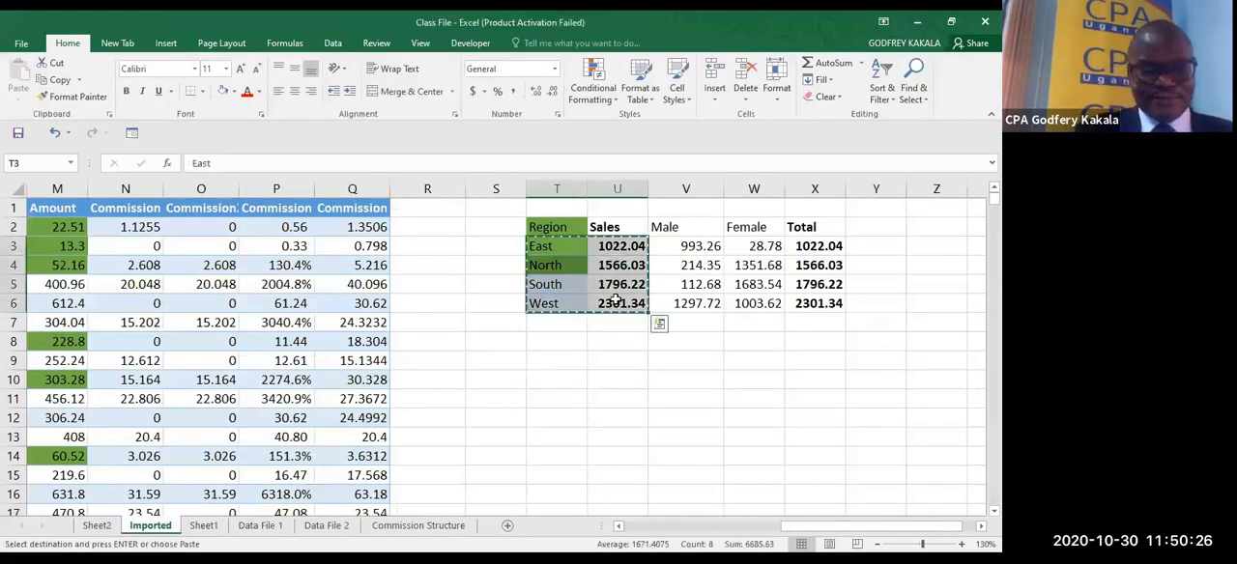
pyautogui.click(96, 524)
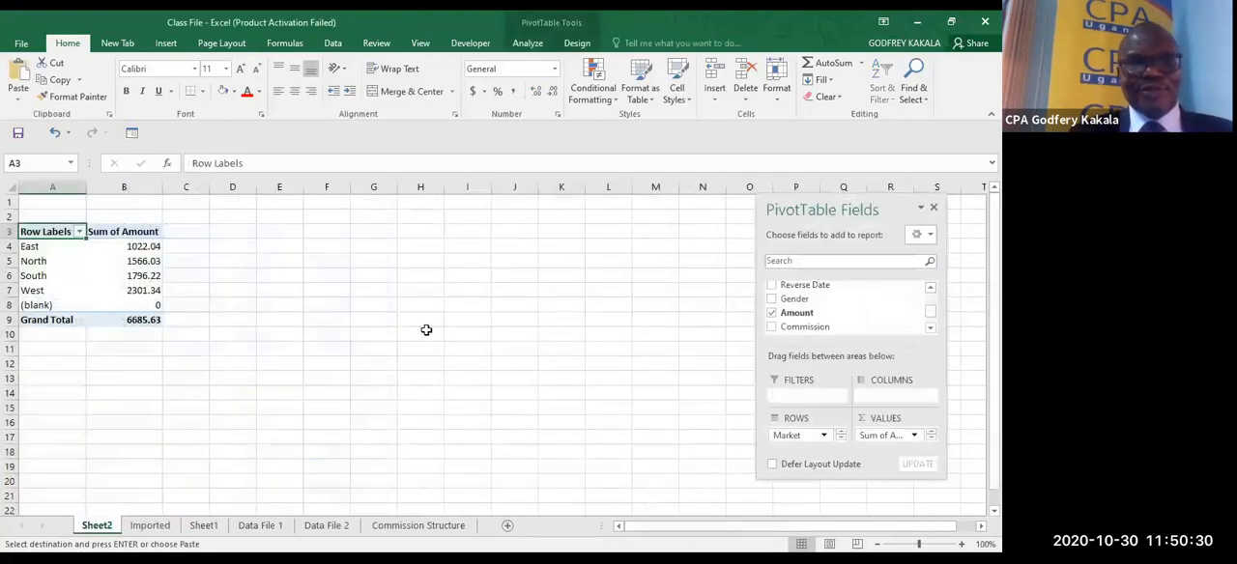
pyautogui.click(217, 253)
pyautogui.hotkey('ctrl', 'v')
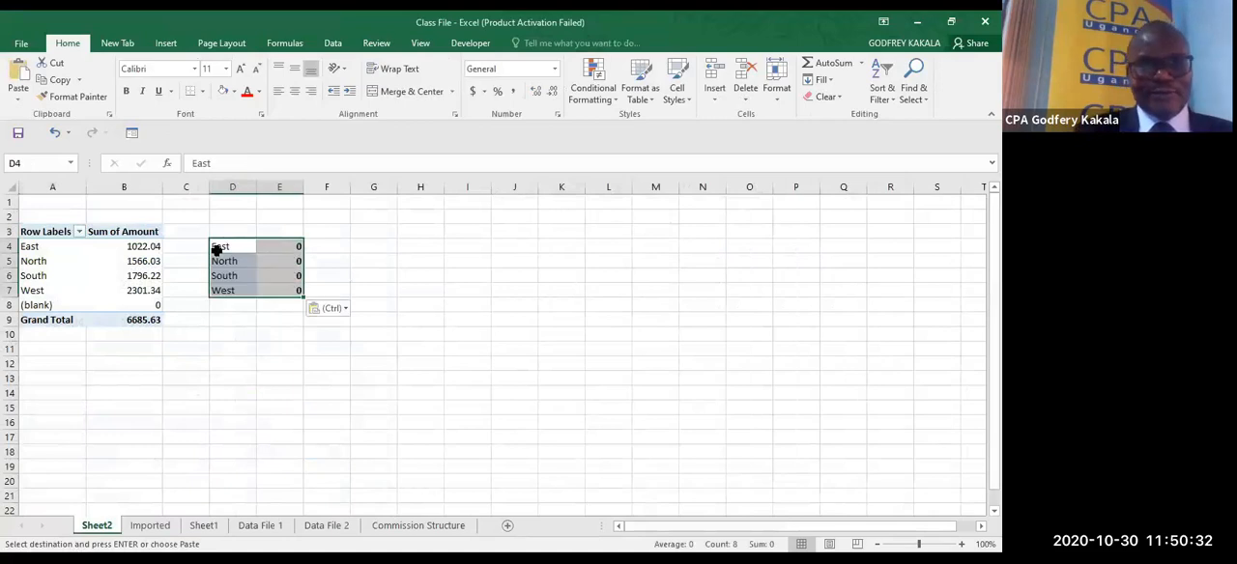
pyautogui.click(19, 101)
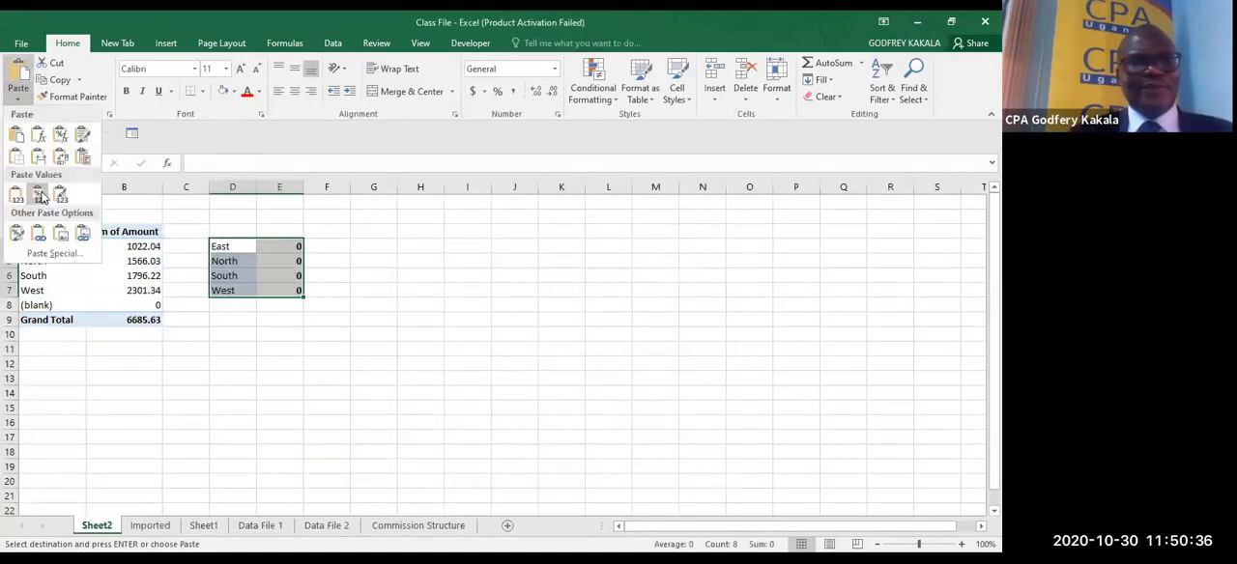
pyautogui.click(39, 196)
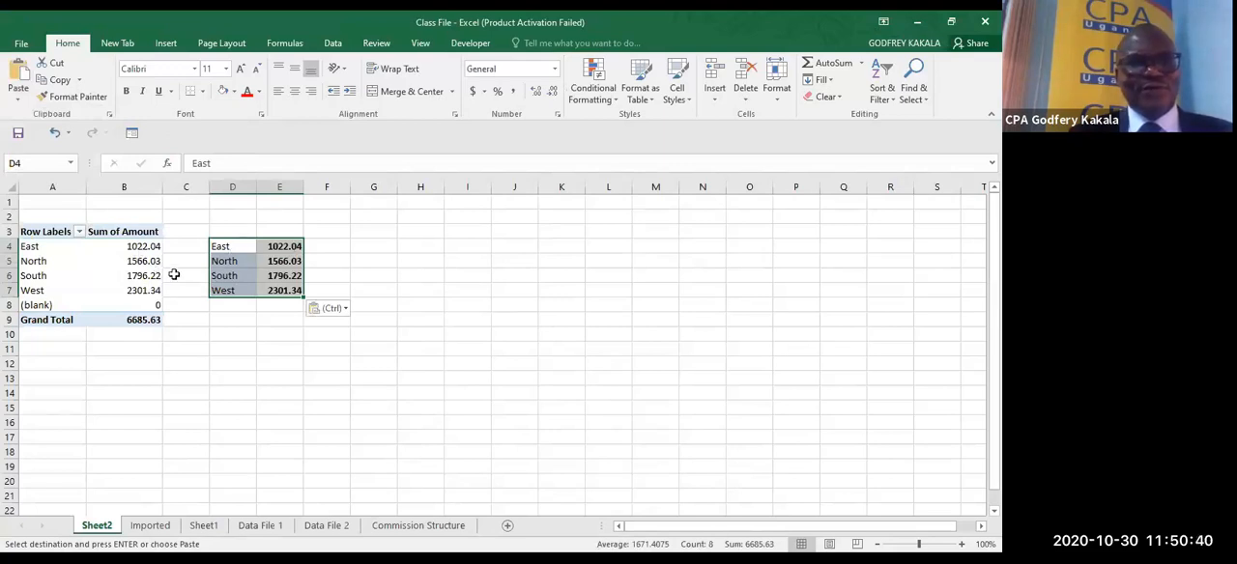
pyautogui.click(330, 246)
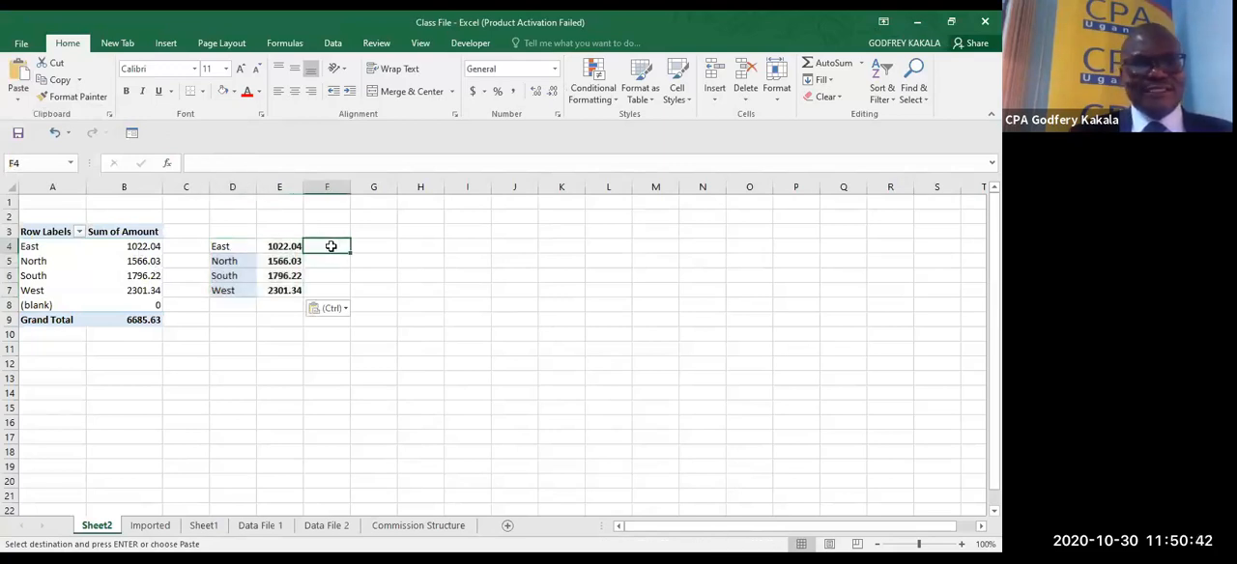
pyautogui.write('=')
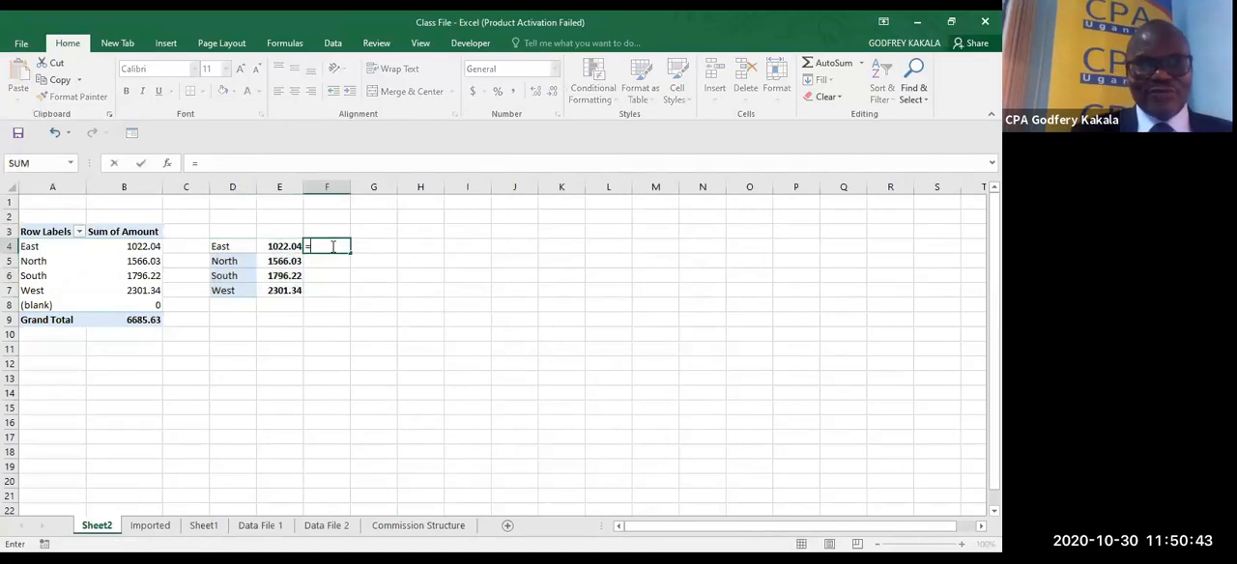
pyautogui.click(144, 245)
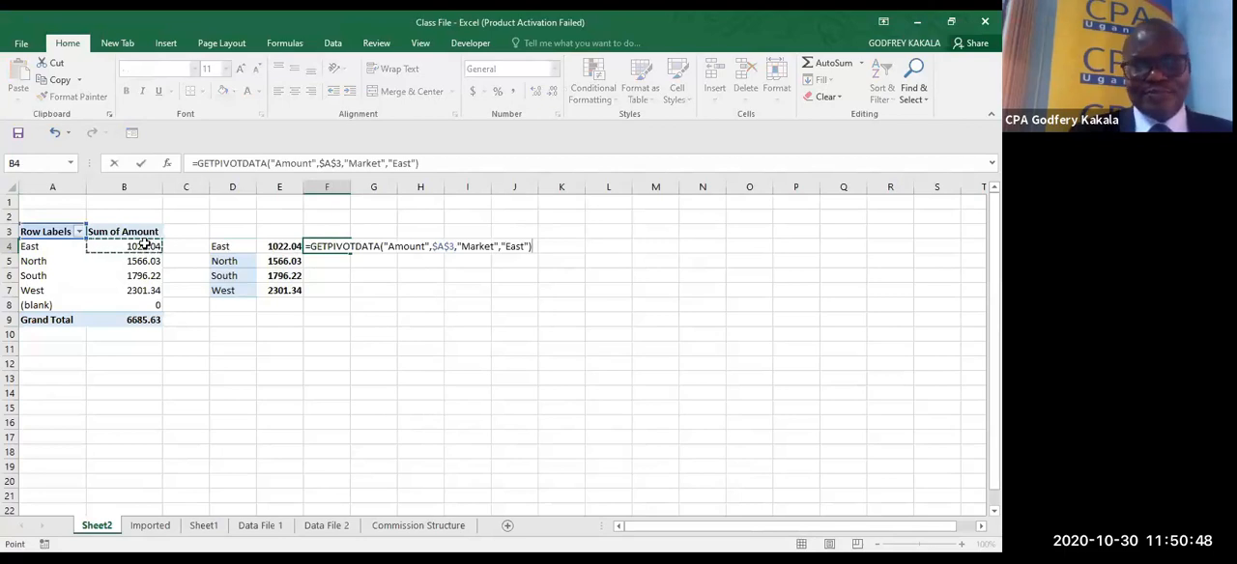
pyautogui.press('Escape')
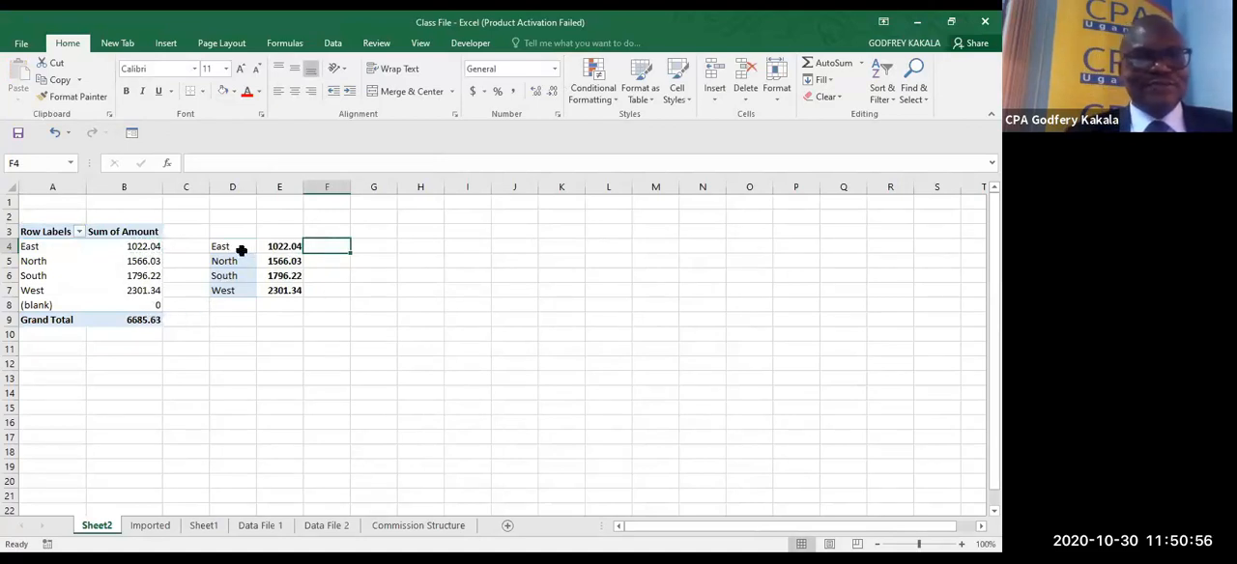
# - Undo the paste of the regional figures in D4:E7 and rename Sheet2 as PT1
pyautogui.hotkey('ctrl', 'z')
pyautogui.hotkey('ctrl', 'z')
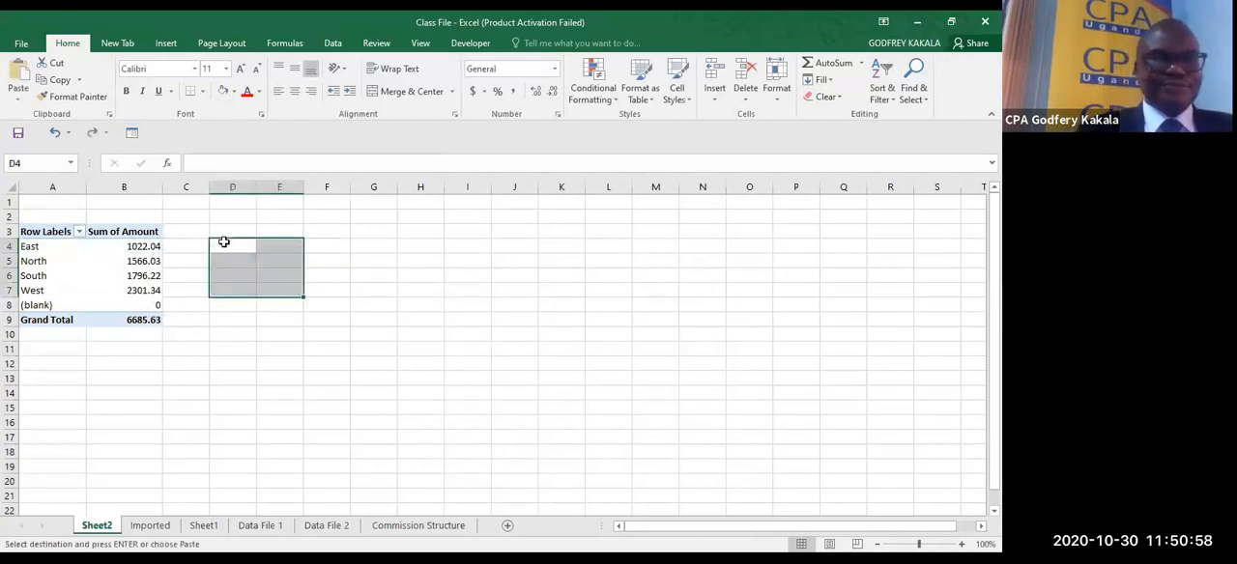
pyautogui.click(101, 528)
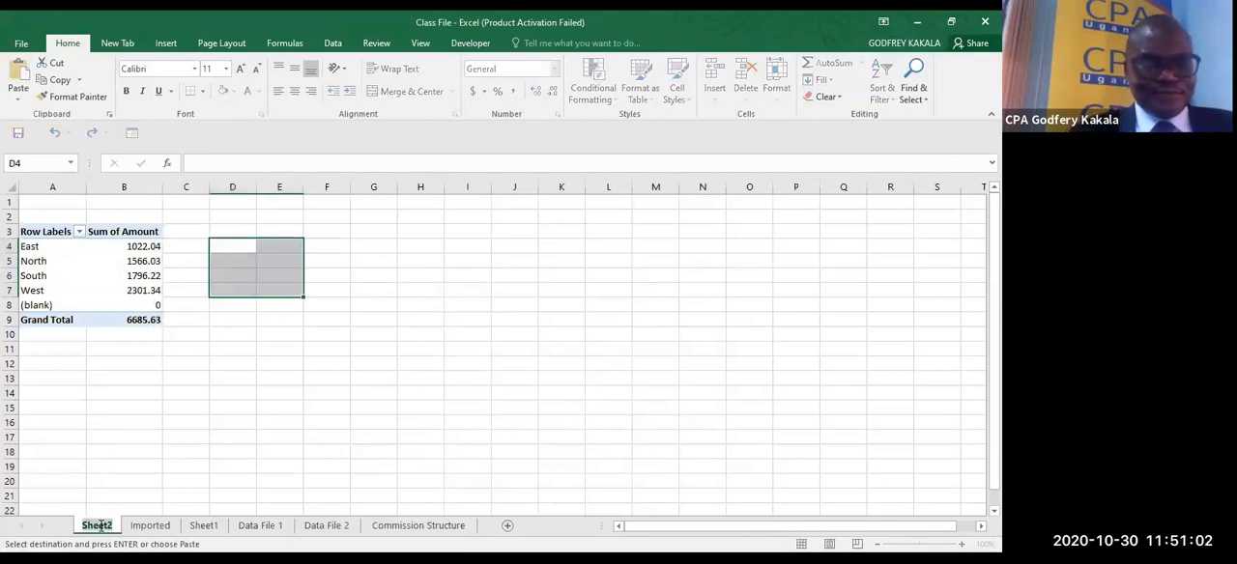
pyautogui.write('PT1')
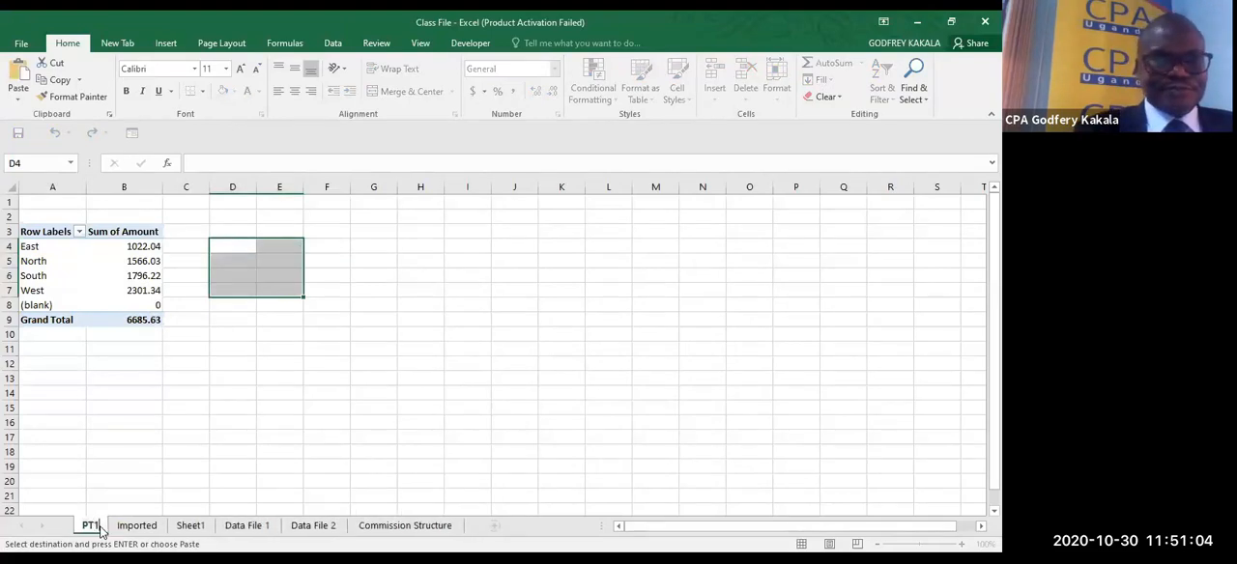
pyautogui.click(174, 460)
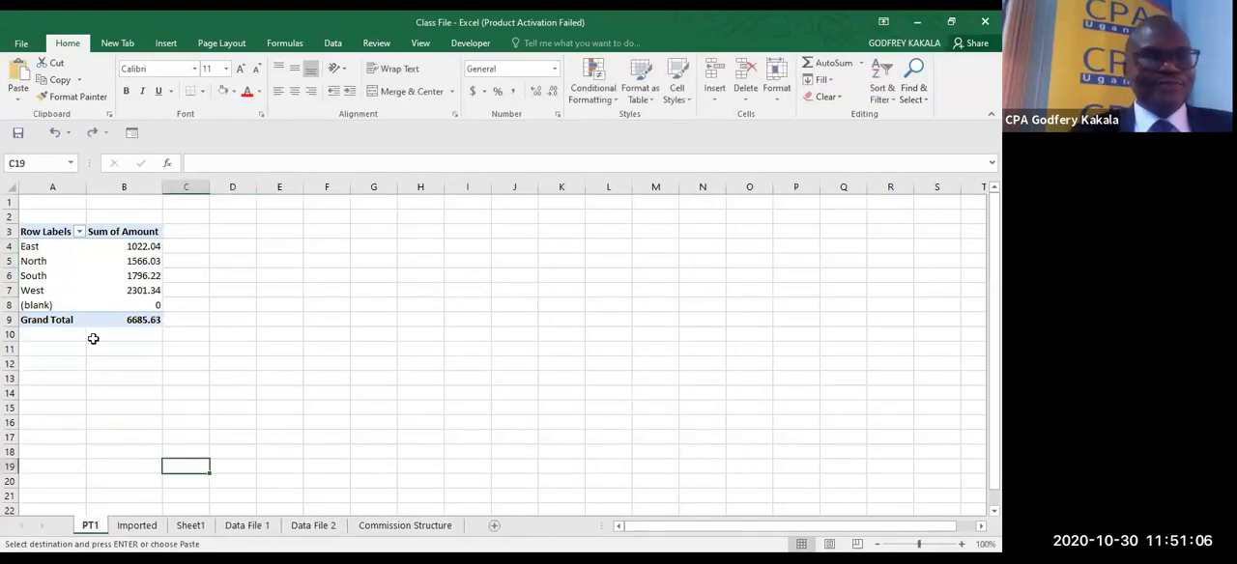
# - Create another PivotTable on a new worksheet from Table1 on the Imported sheet
pyautogui.click(145, 527)
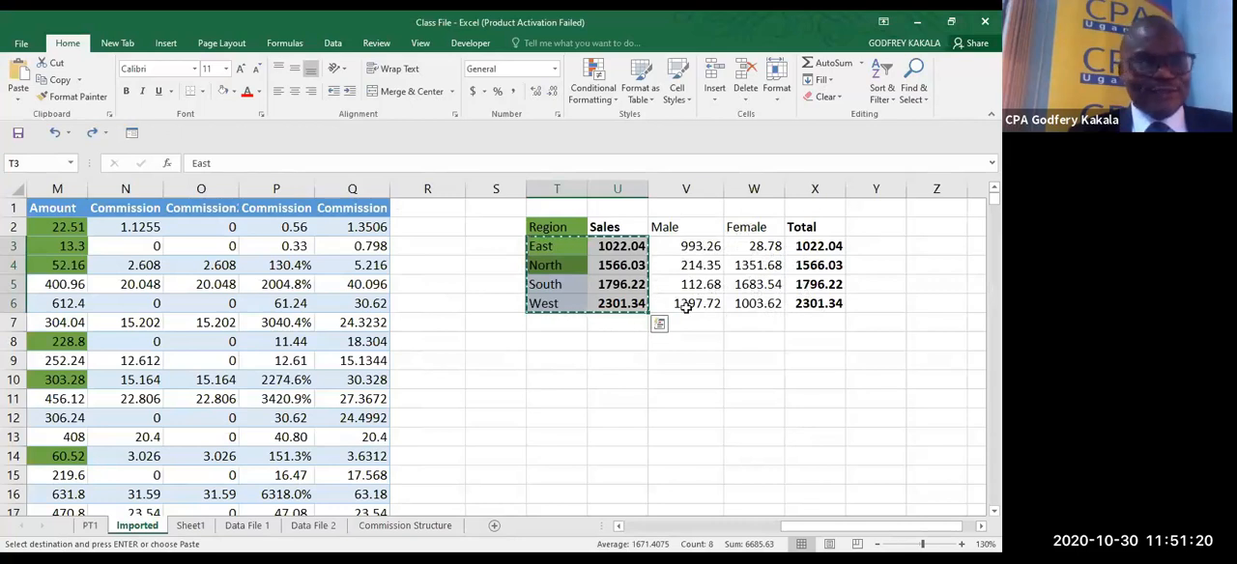
pyautogui.click(150, 348)
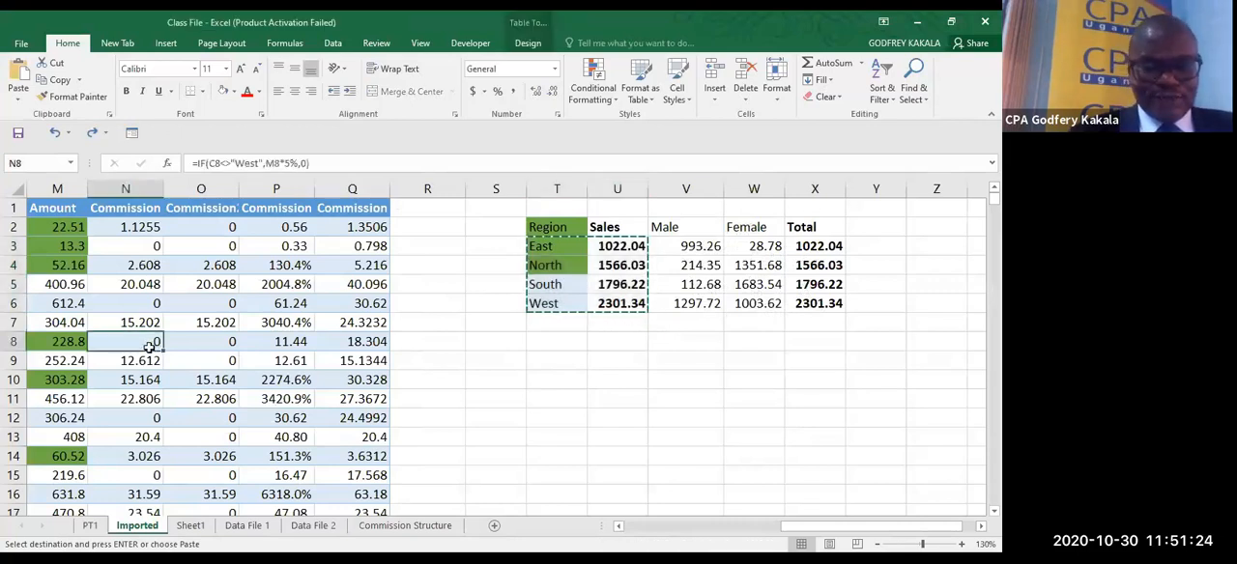
pyautogui.hotkey('alt', 'n')
pyautogui.press('v')
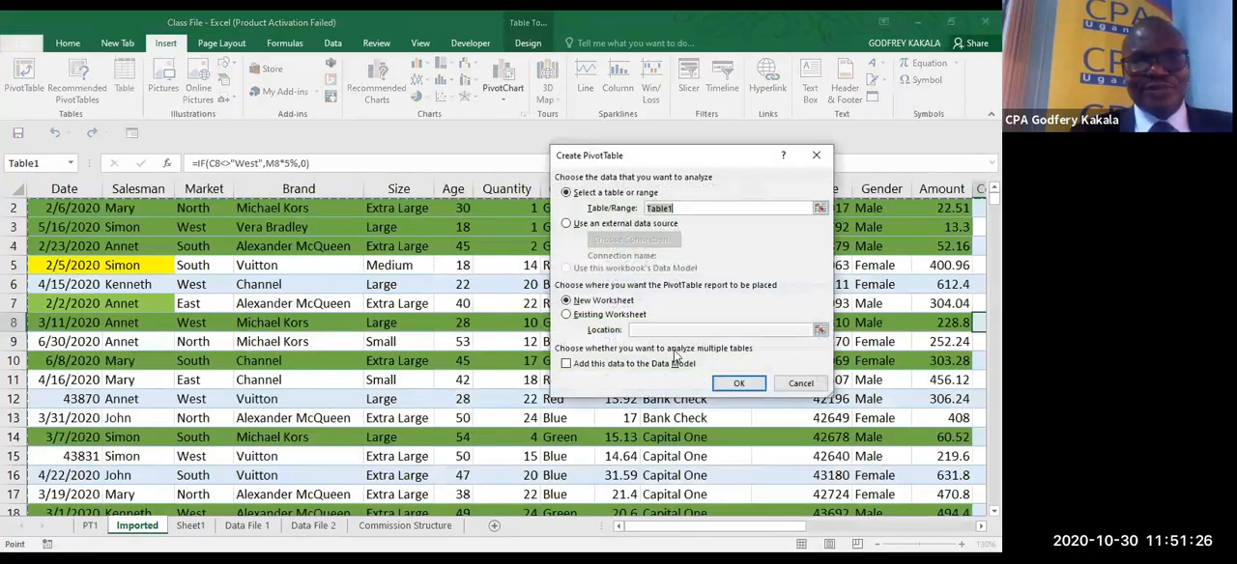
pyautogui.click(731, 384)
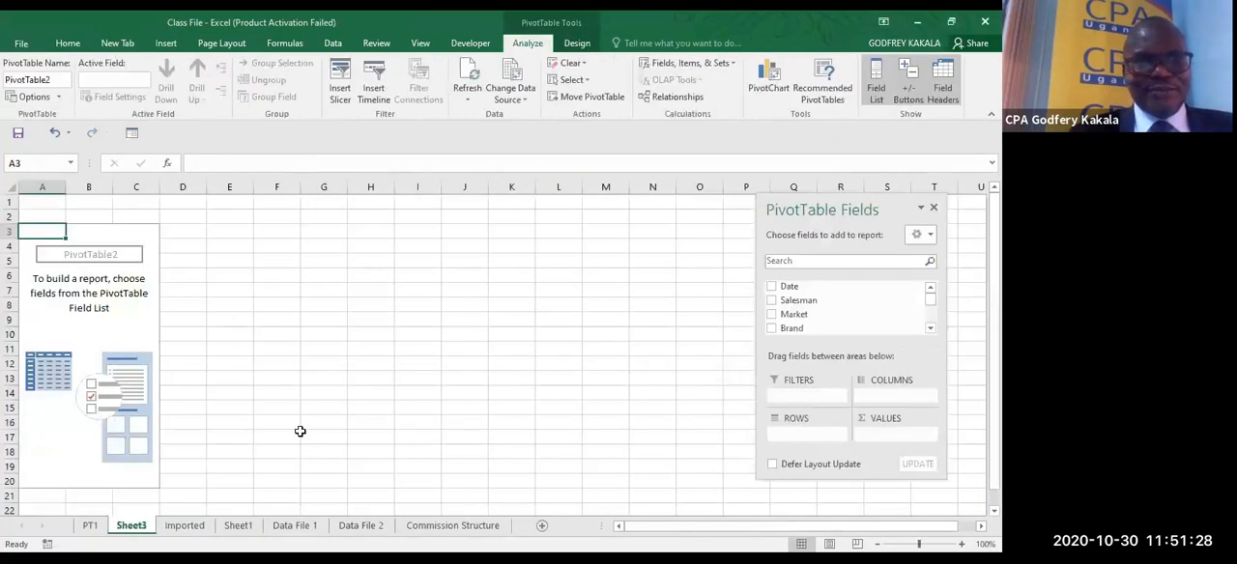
# - Rename the new PivotTable worksheet as PT2
pyautogui.doubleClick(131, 526)
pyautogui.write('PT')
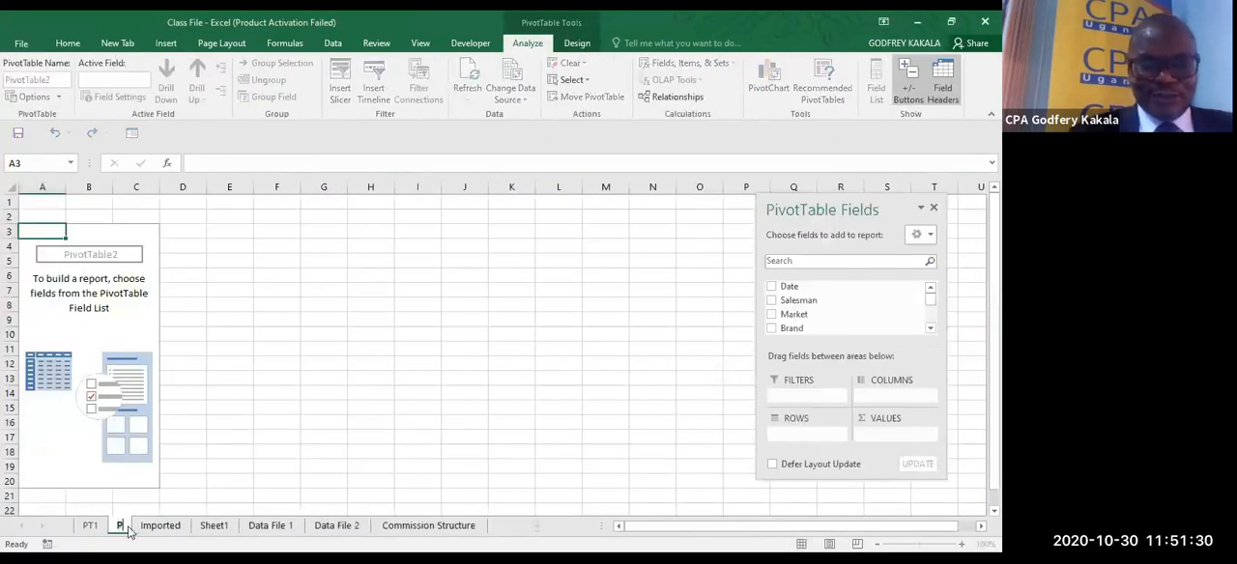
pyautogui.write('2')
pyautogui.press('Return')
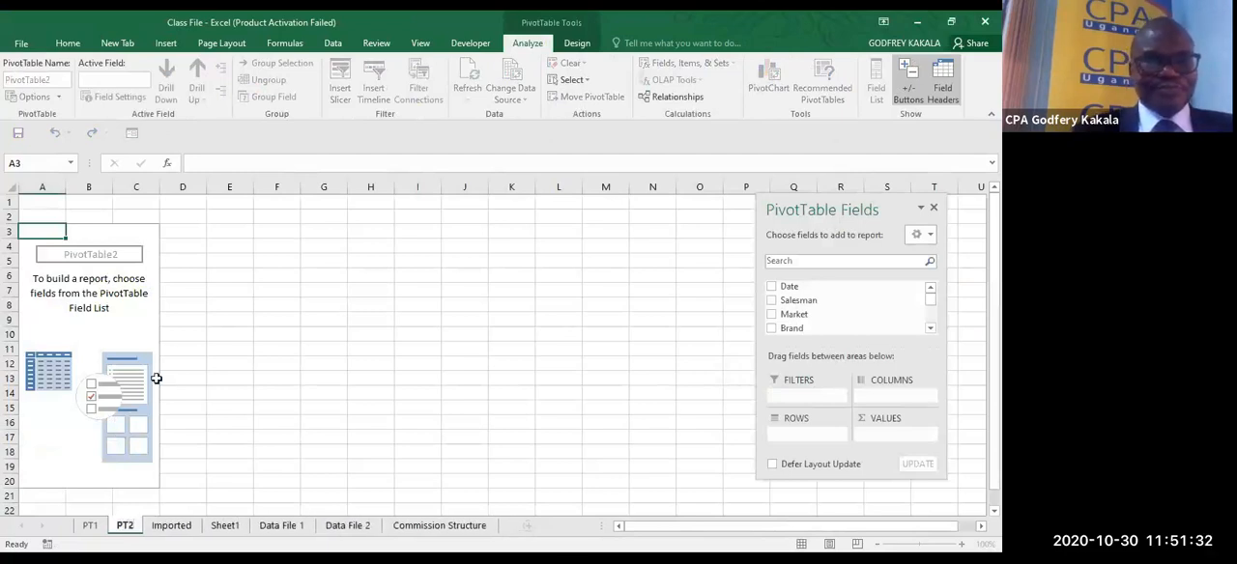
# - Add Market to the rows and Gender to the columns of the PivotTable on PT2
pyautogui.click(115, 306)
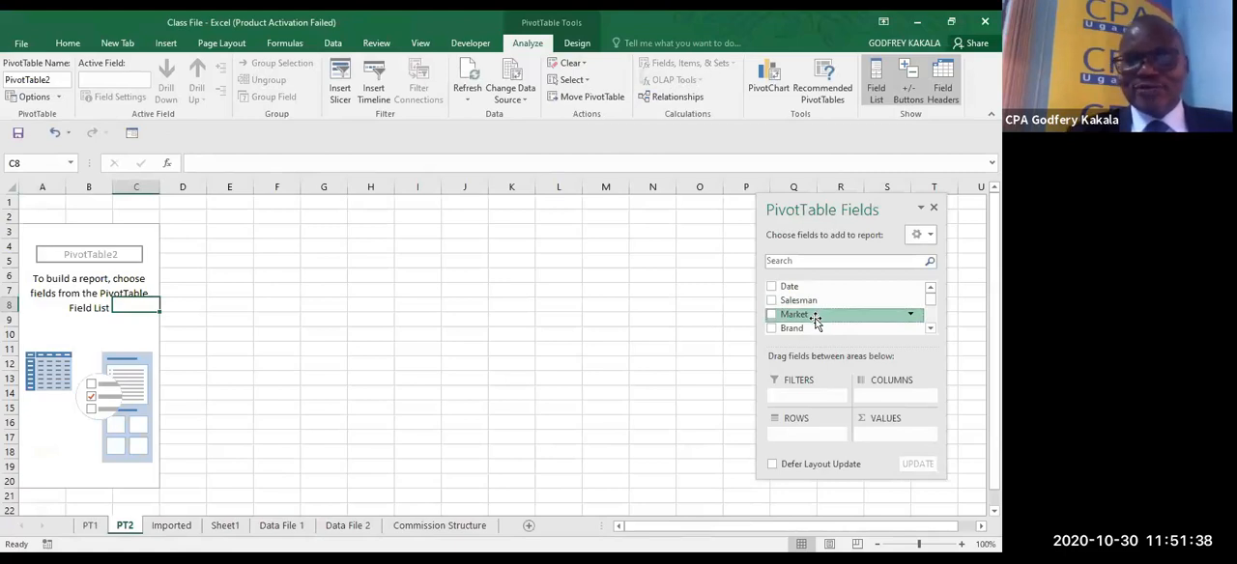
pyautogui.moveTo(815, 322); pyautogui.dragTo(809, 440)
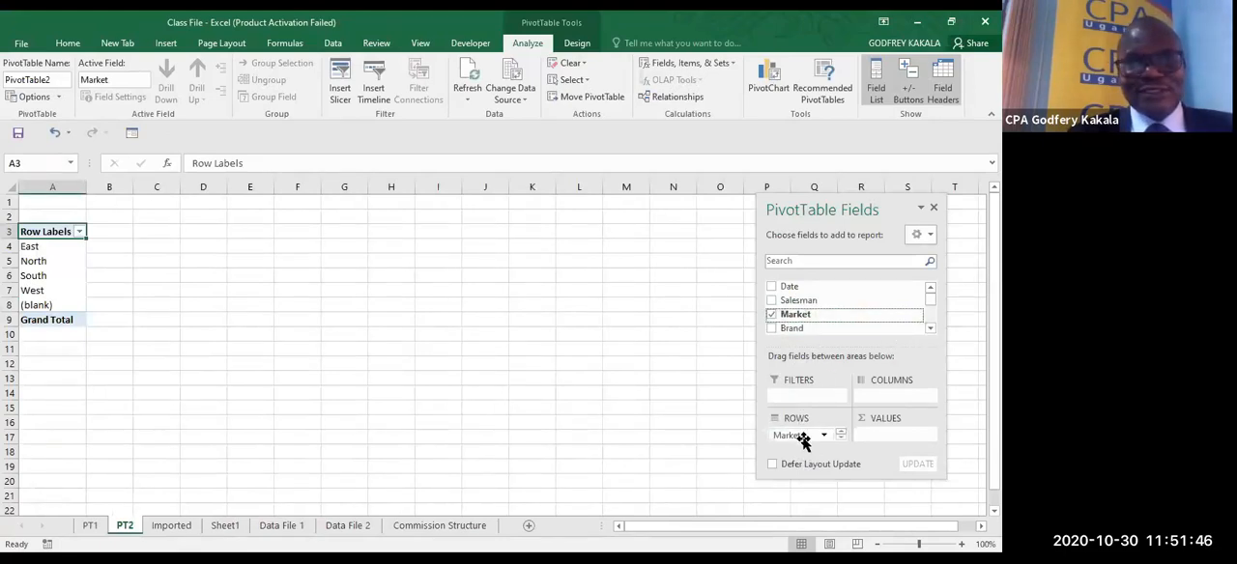
pyautogui.click(930, 326)
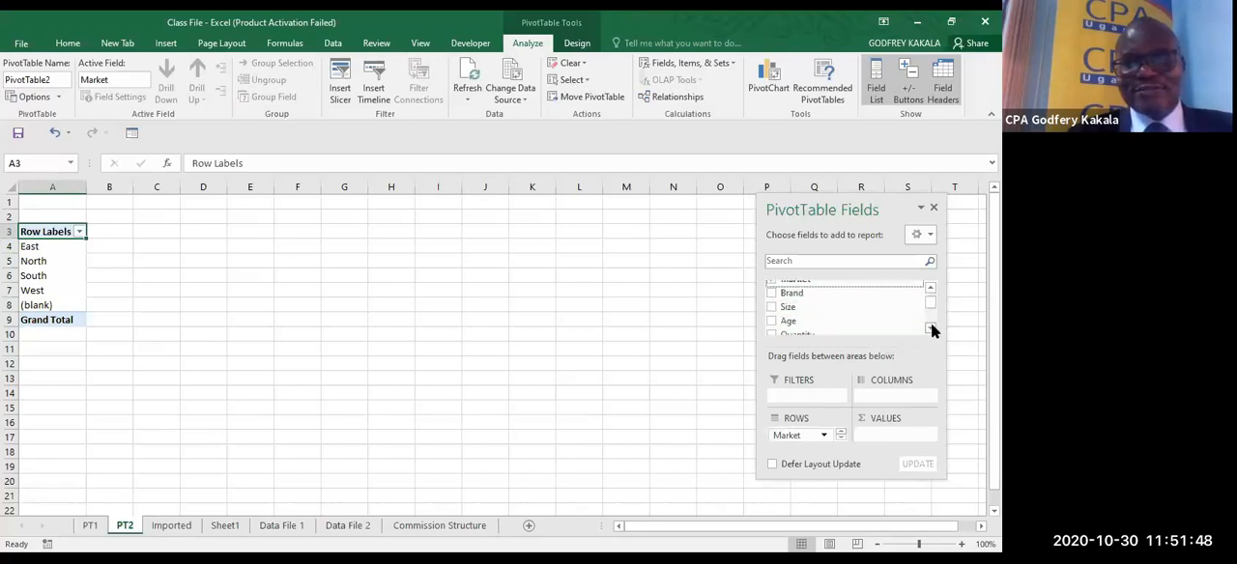
pyautogui.click(930, 326)
pyautogui.click(930, 326)
pyautogui.click(930, 326)
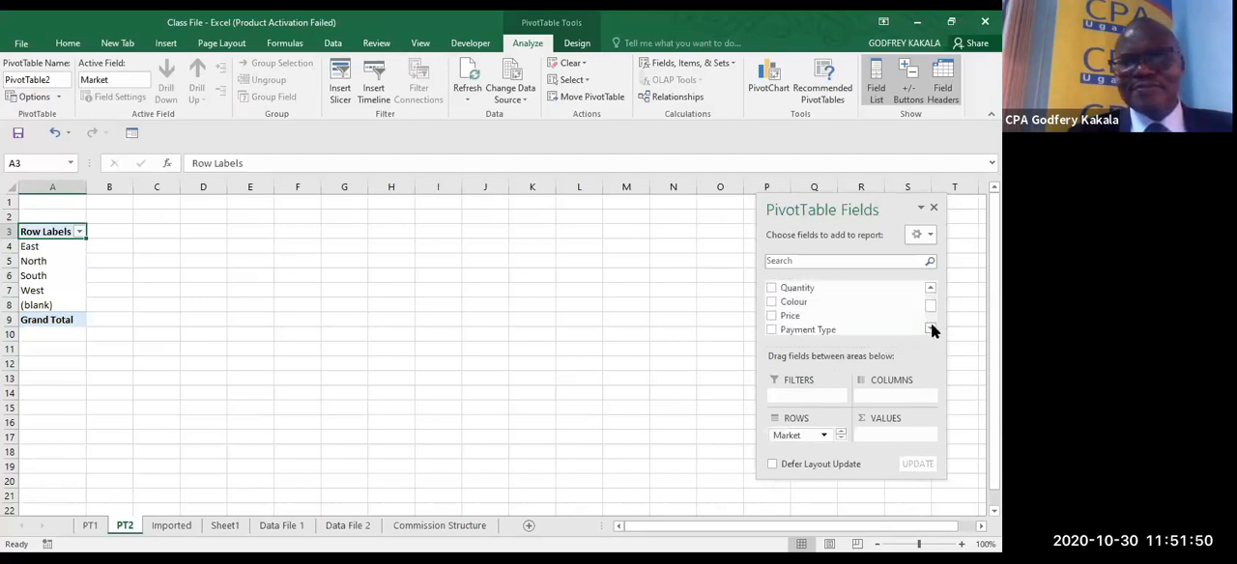
pyautogui.click(930, 327)
pyautogui.click(931, 327)
pyautogui.click(931, 327)
pyautogui.click(931, 326)
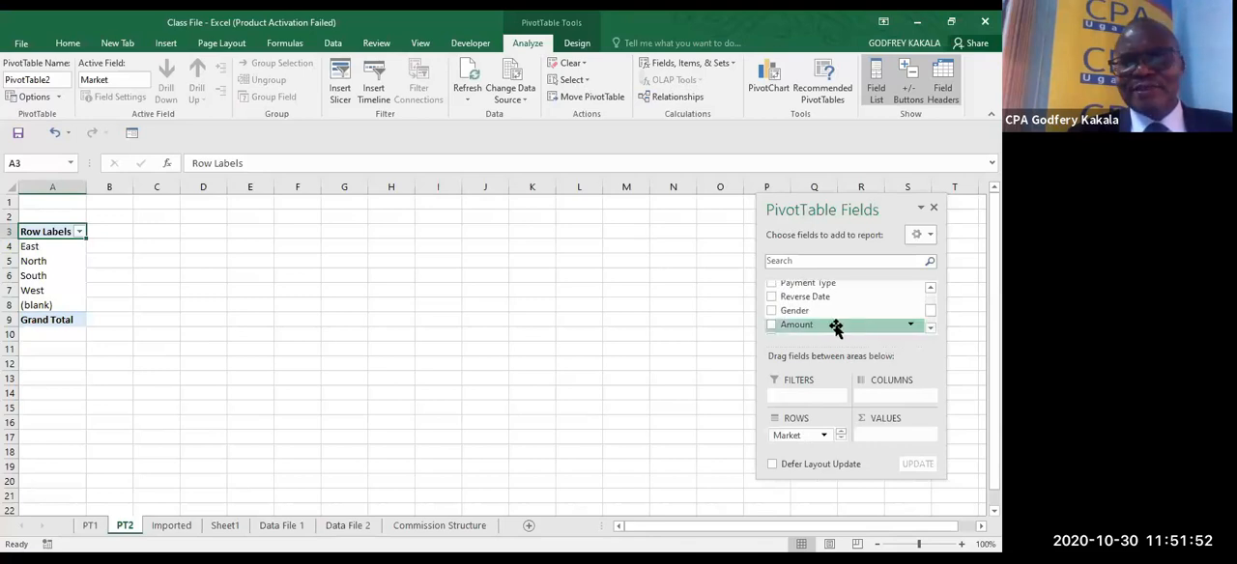
pyautogui.moveTo(806, 313); pyautogui.dragTo(888, 396)
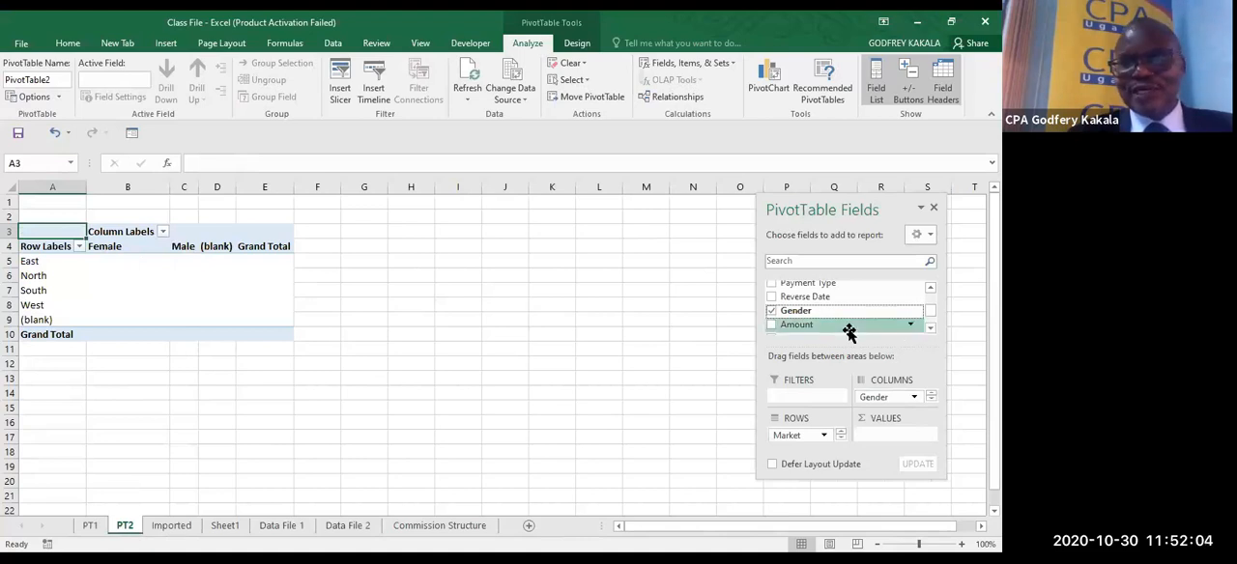
# - Add Amount to the PivotTable's values and filter the (blank) market out of the row labels
pyautogui.moveTo(812, 327); pyautogui.dragTo(891, 438)
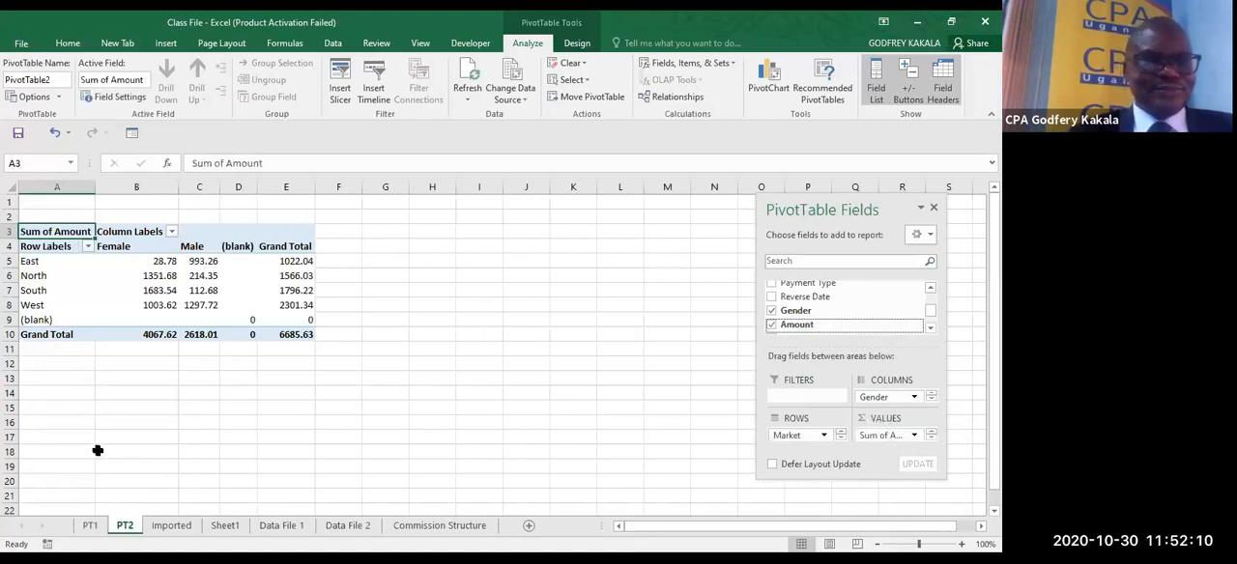
pyautogui.click(88, 246)
pyautogui.click(42, 447)
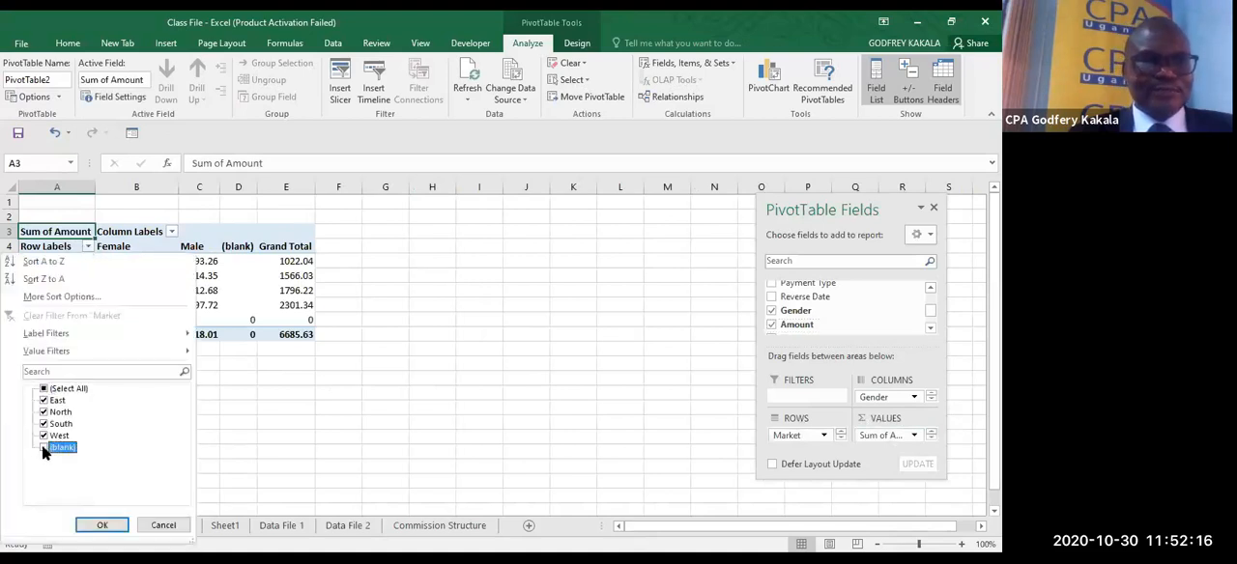
pyautogui.click(106, 526)
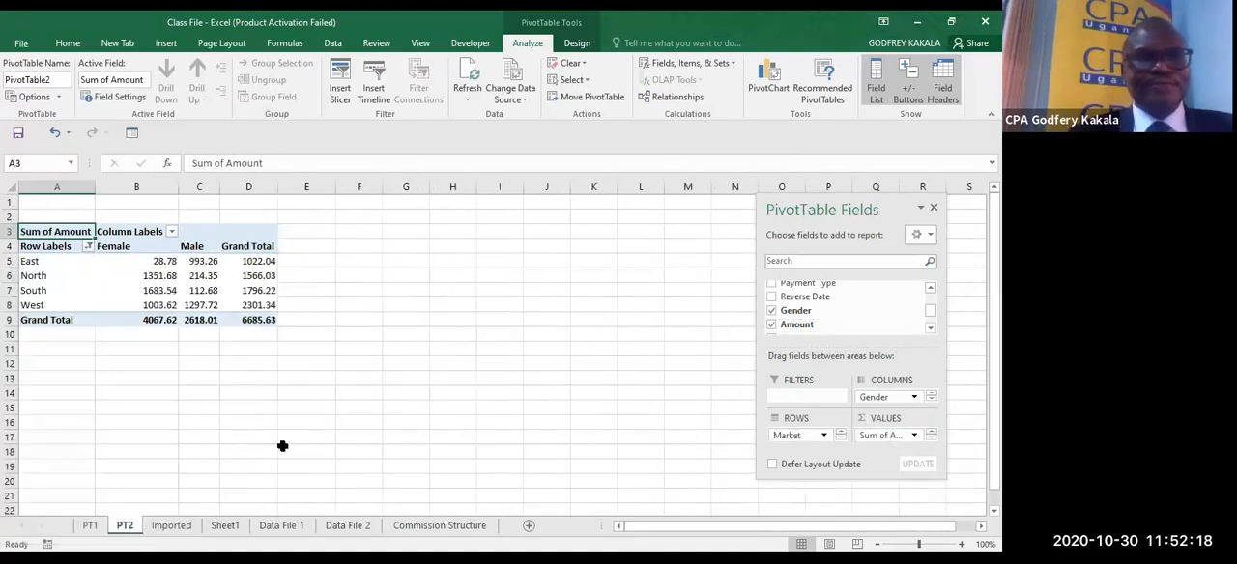
pyautogui.click(282, 447)
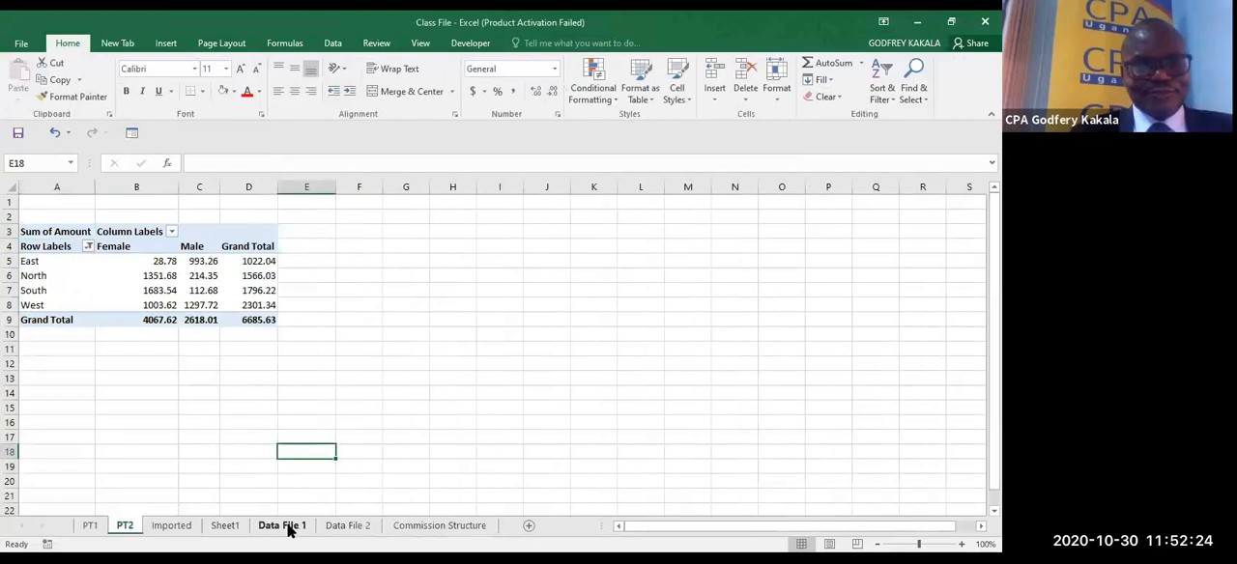
# - Copy the regional summary in T2:X6 of the Imported sheet to G3 on PT2 as values with number formatting
pyautogui.click(194, 531)
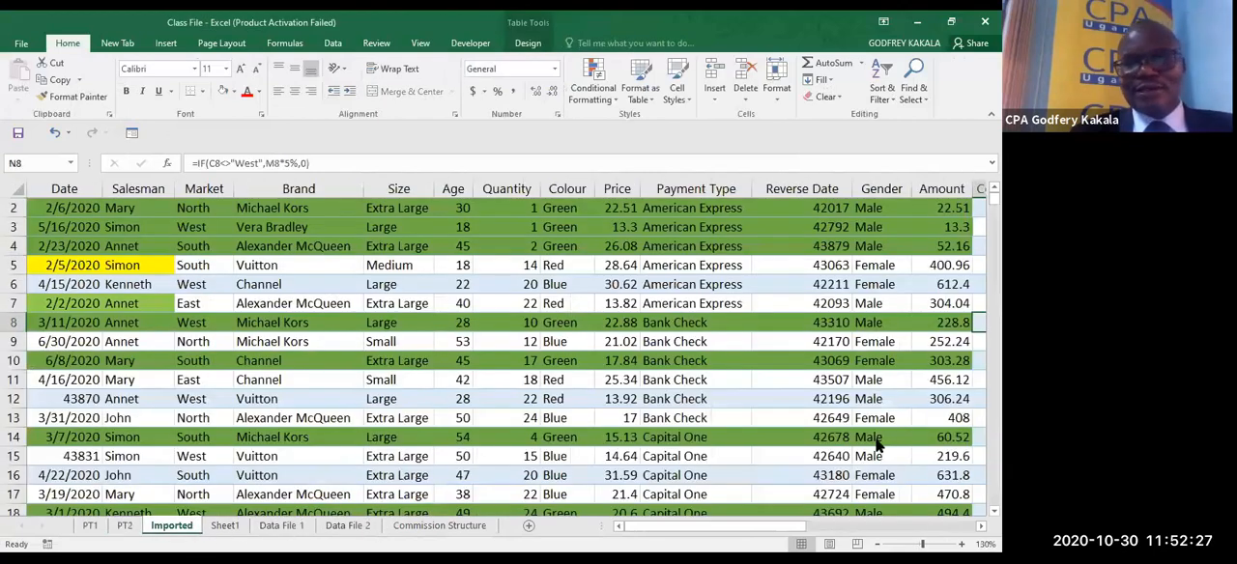
pyautogui.click(953, 523)
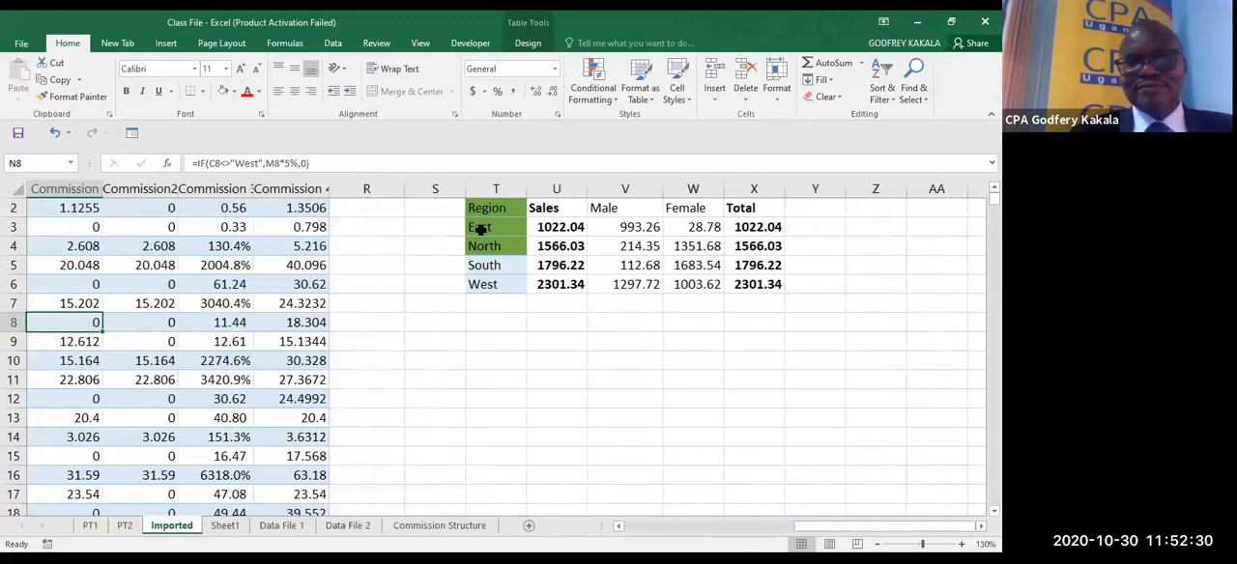
pyautogui.moveTo(483, 208); pyautogui.dragTo(736, 283)
pyautogui.hotkey('ctrl', 'c')
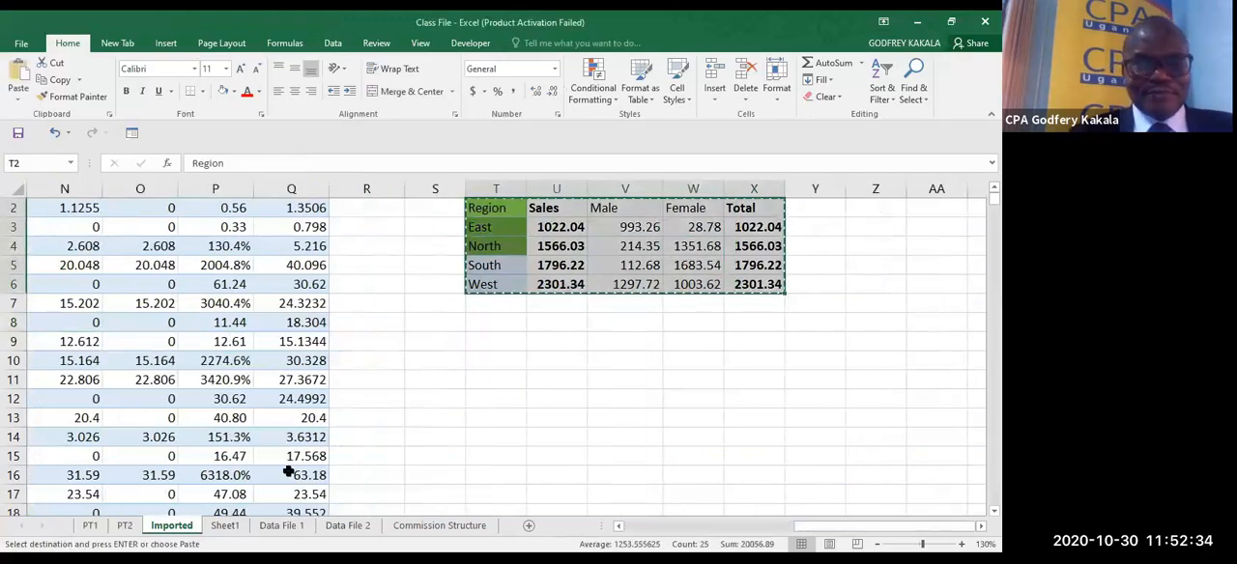
pyautogui.click(125, 525)
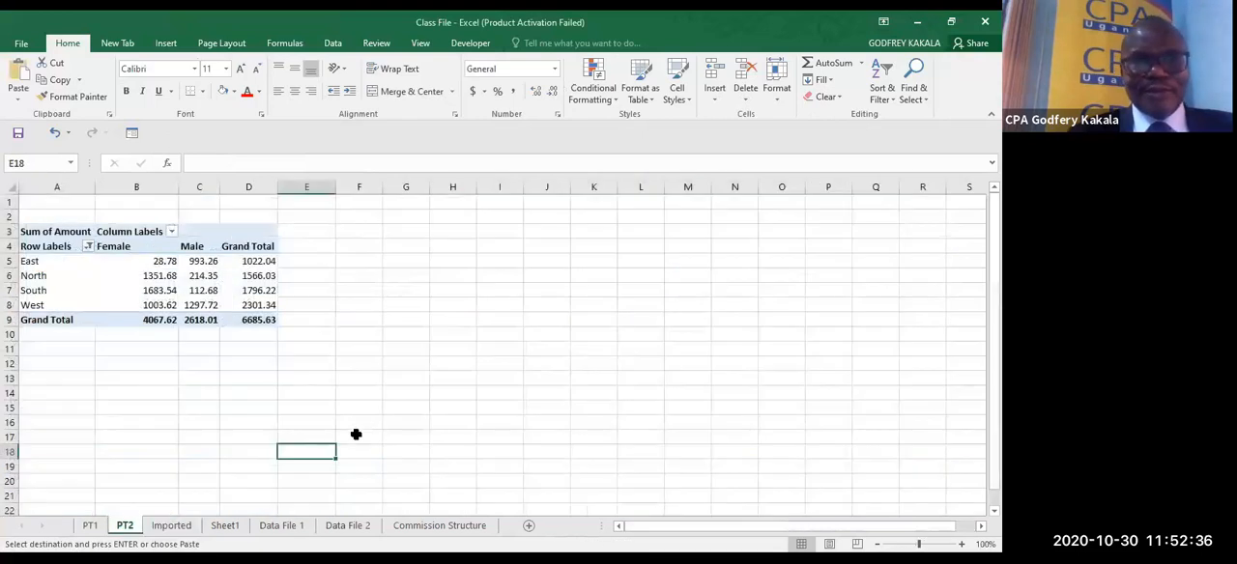
pyautogui.click(397, 234)
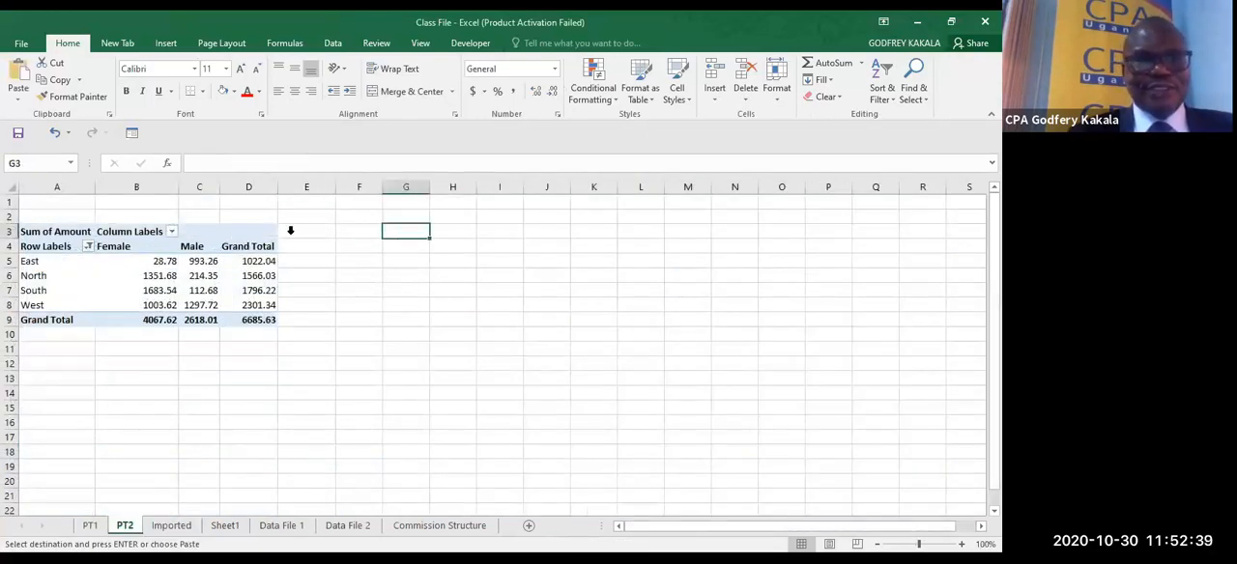
pyautogui.click(19, 100)
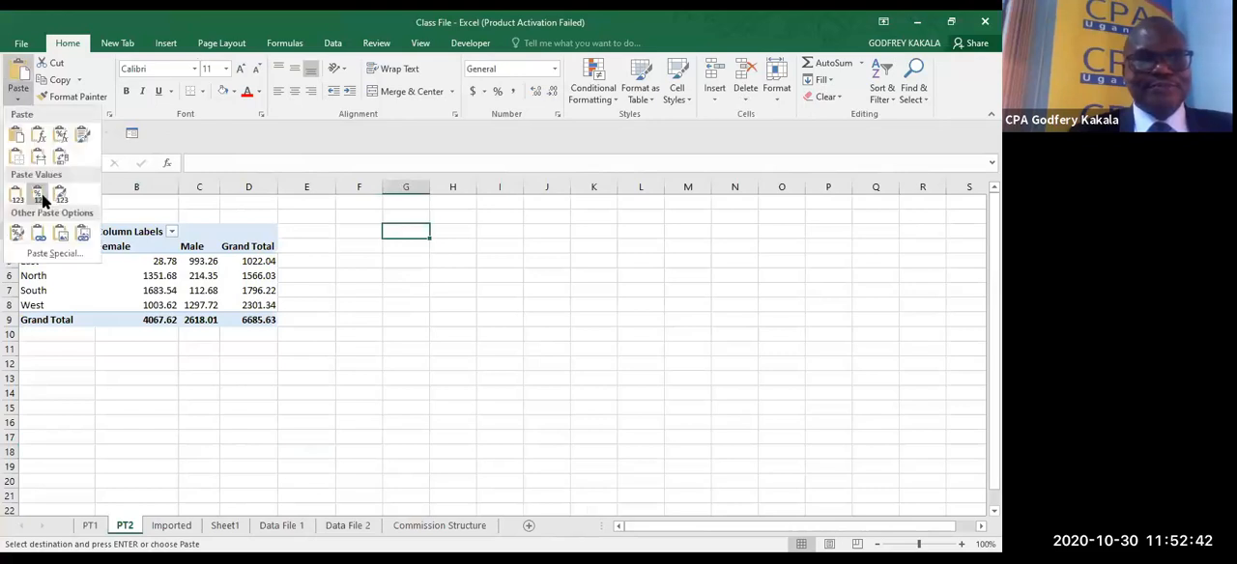
pyautogui.click(42, 198)
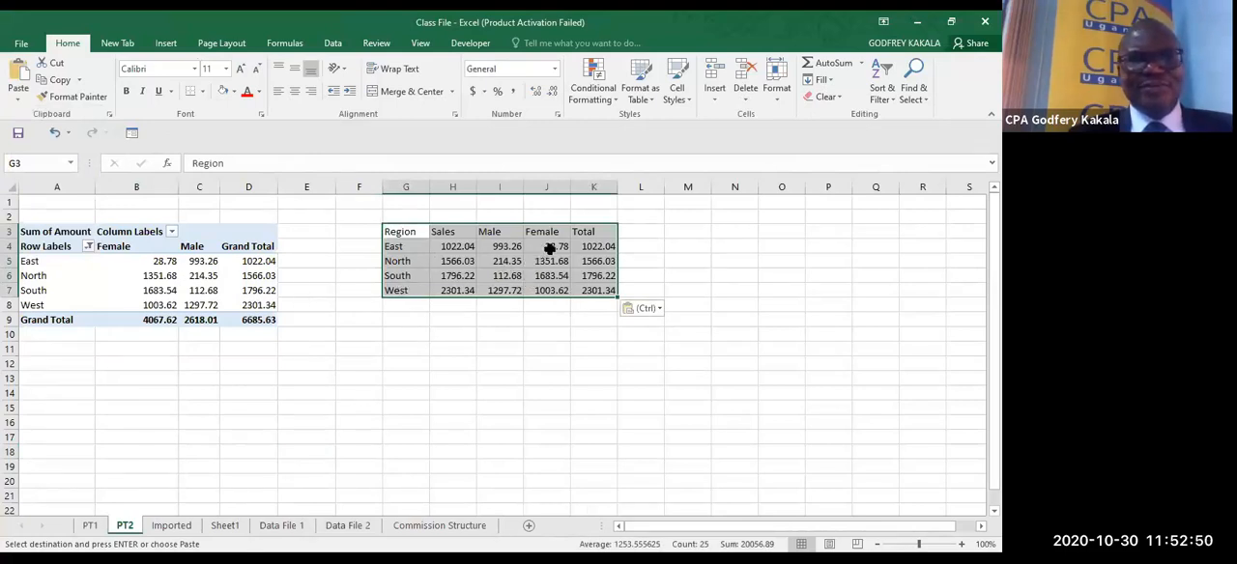
# - Compare the Male and Female sales in the PivotTable with those in the pasted regional summary
pyautogui.moveTo(549, 247); pyautogui.dragTo(558, 299)
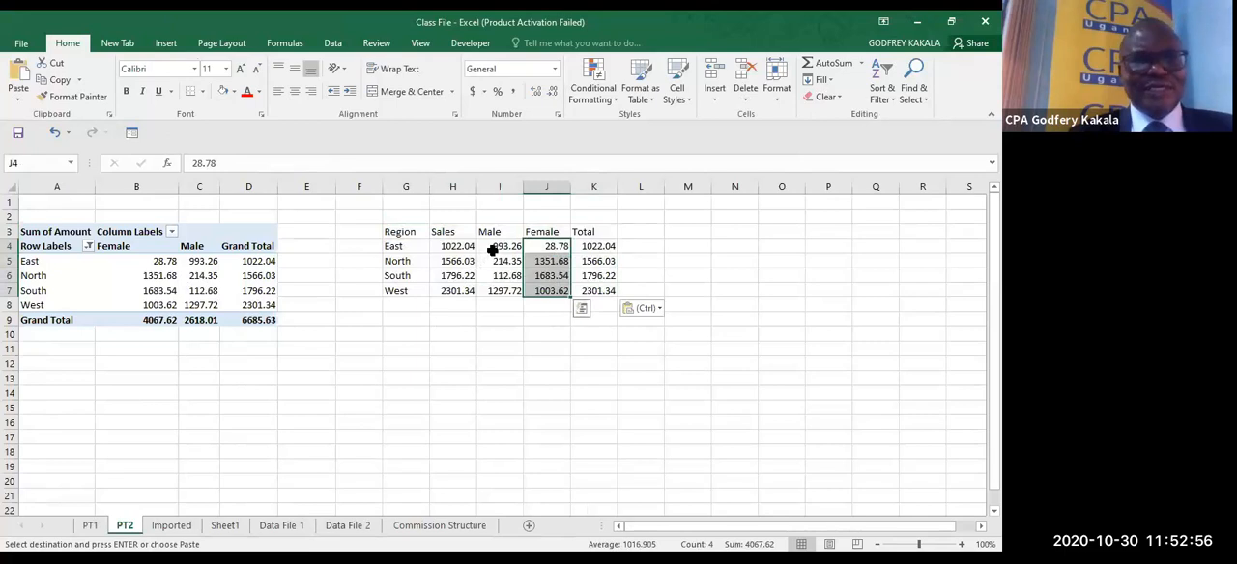
pyautogui.moveTo(493, 251); pyautogui.dragTo(494, 294)
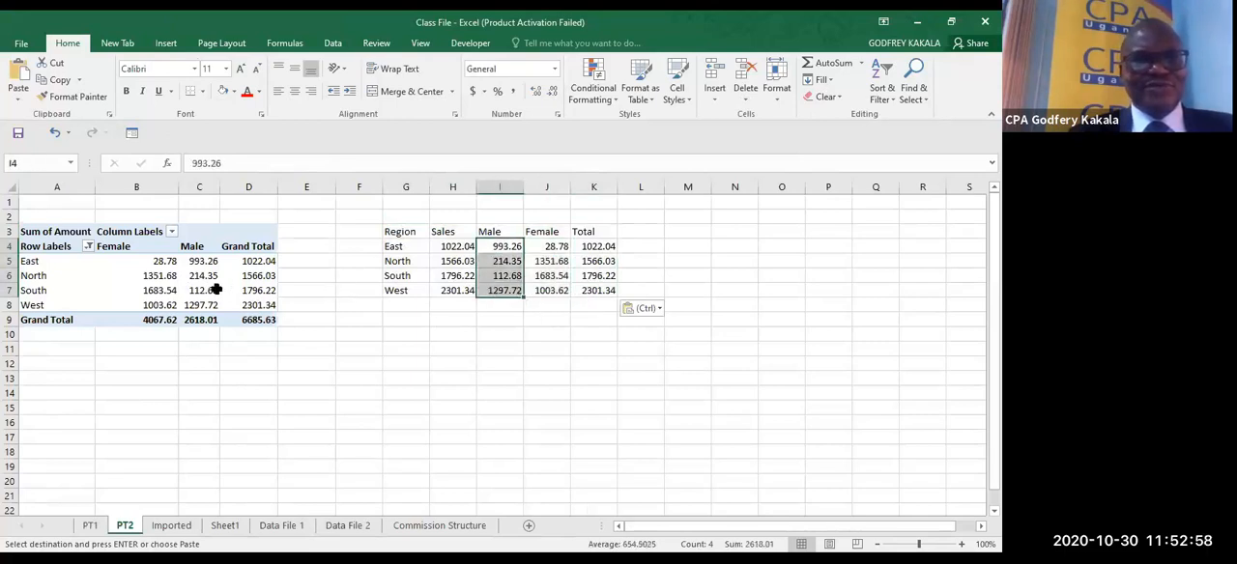
pyautogui.moveTo(200, 261); pyautogui.dragTo(203, 305)
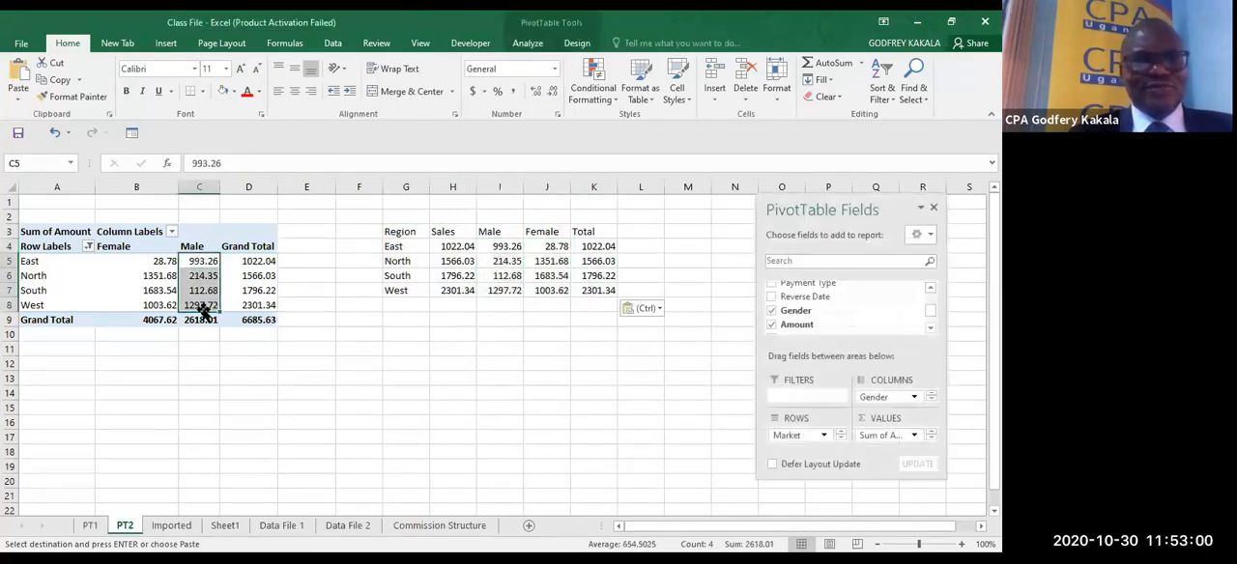
pyautogui.moveTo(500, 248); pyautogui.dragTo(499, 292)
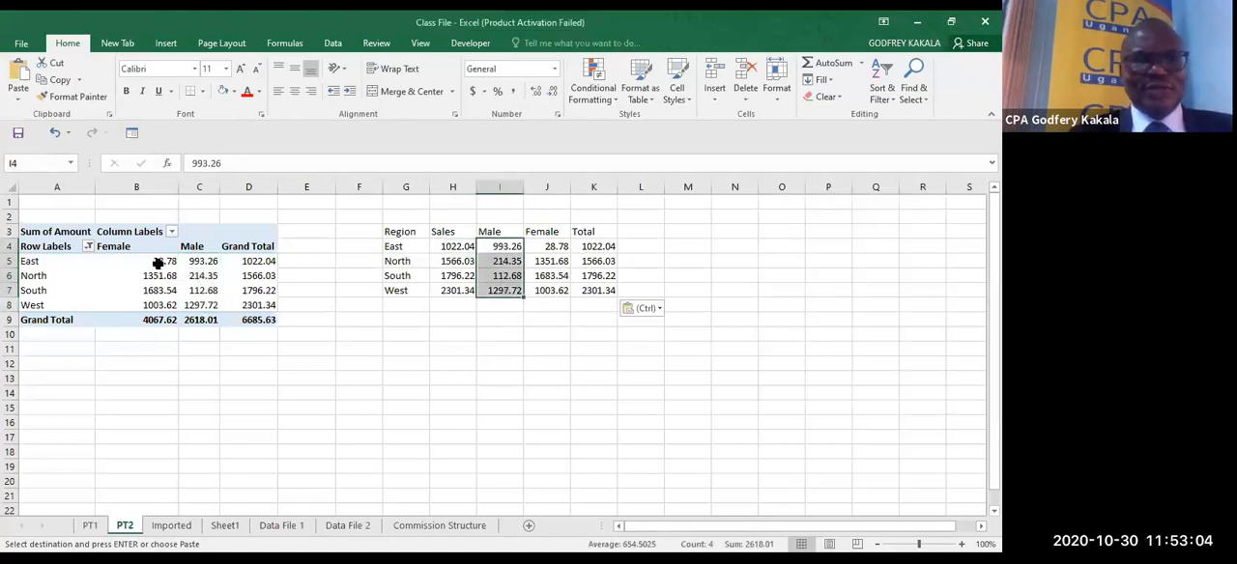
pyautogui.moveTo(158, 263); pyautogui.dragTo(166, 307)
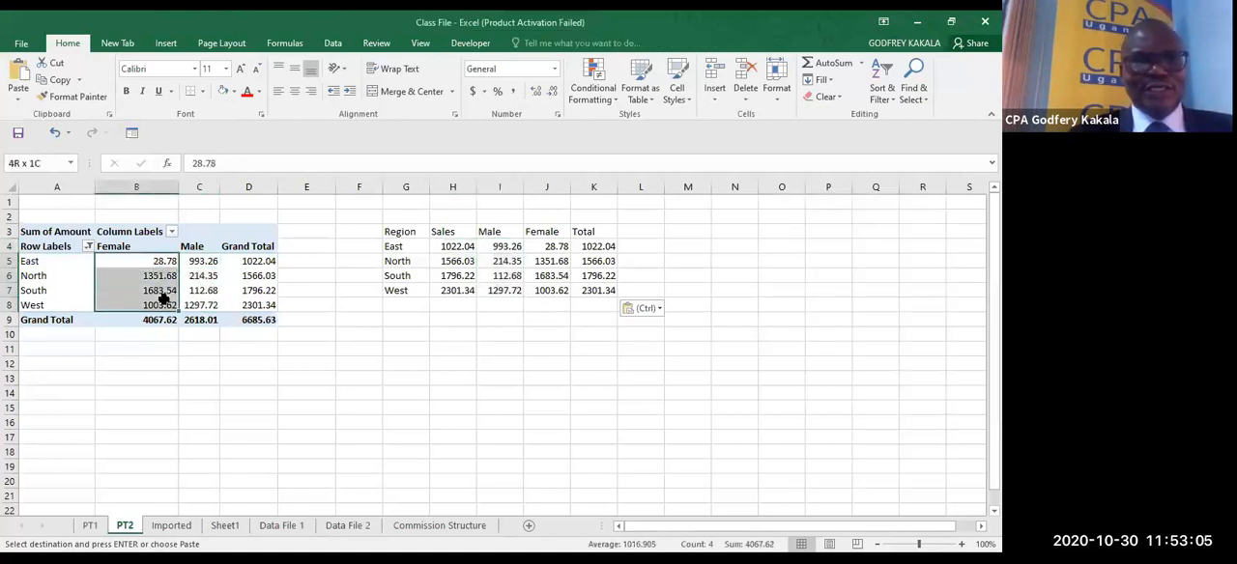
pyautogui.click(293, 363)
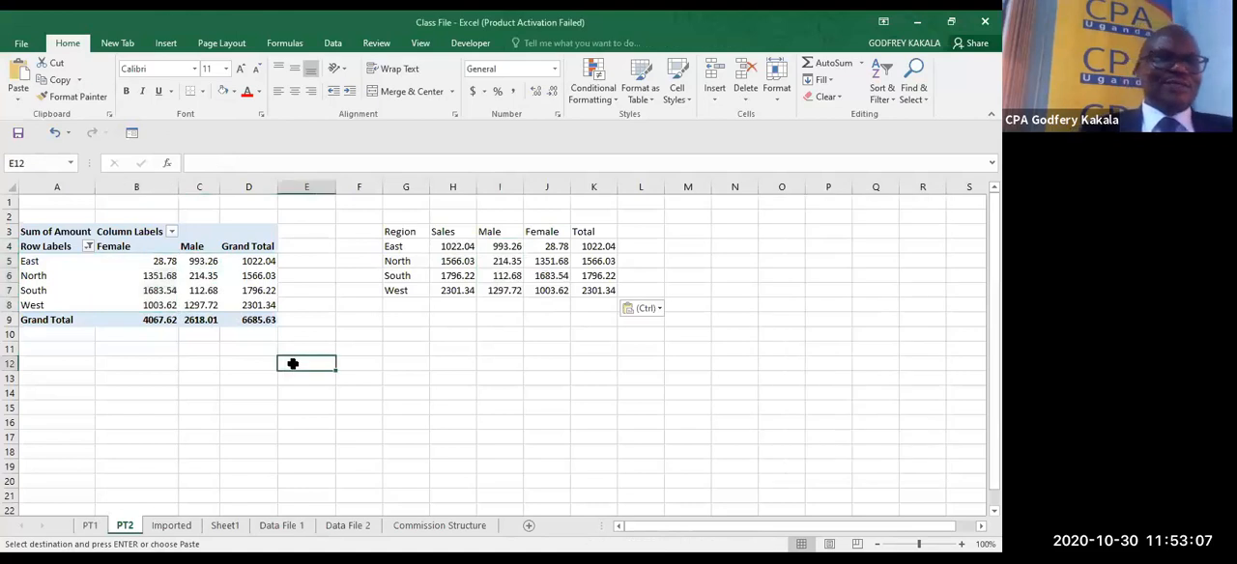
# - Move the Female column to the end of the Gender columns in the PivotTable on PT2
pyautogui.click(128, 247)
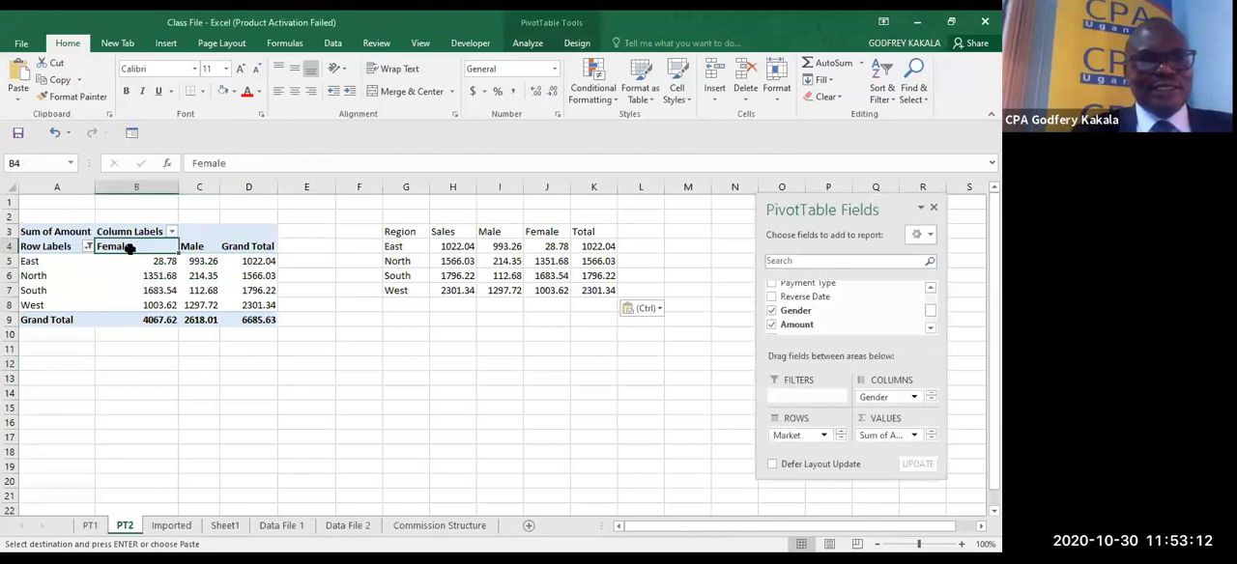
pyautogui.rightClick(129, 247)
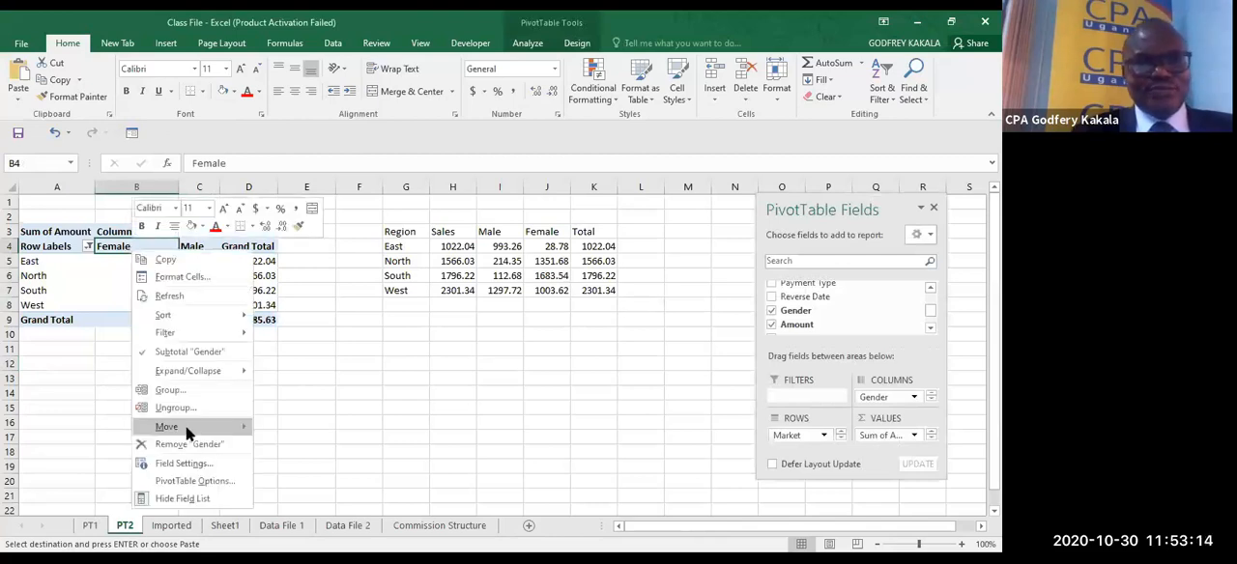
pyautogui.moveTo(186, 426)
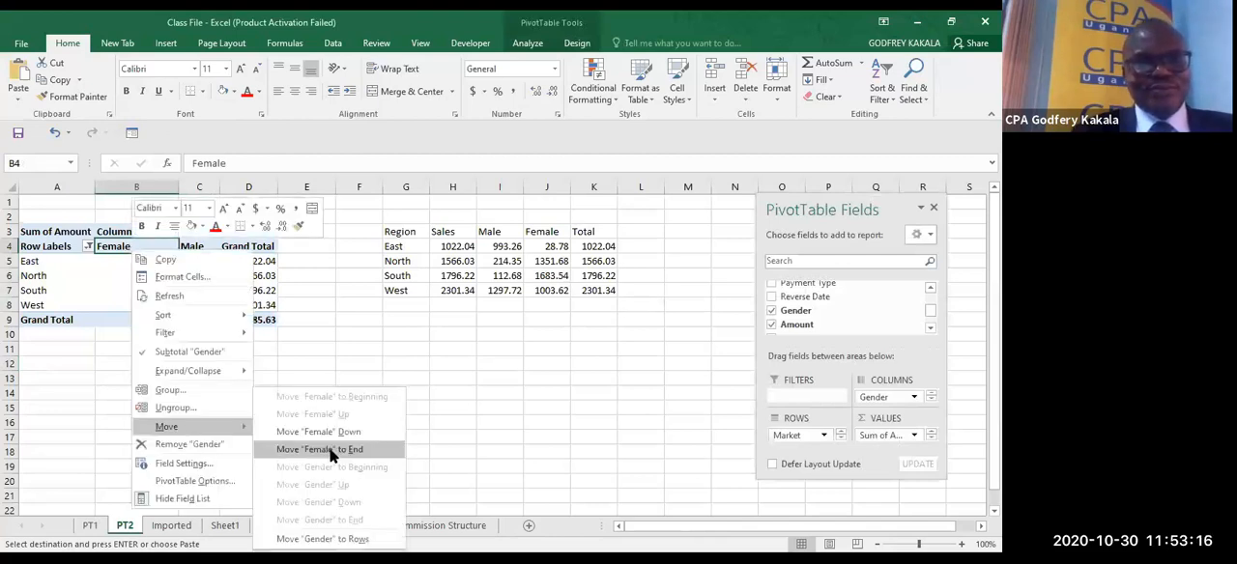
pyautogui.click(331, 450)
# - Delete the pasted regional summary beside the PivotTable, clearing G3:K8 on PT2
pyautogui.click(411, 444)
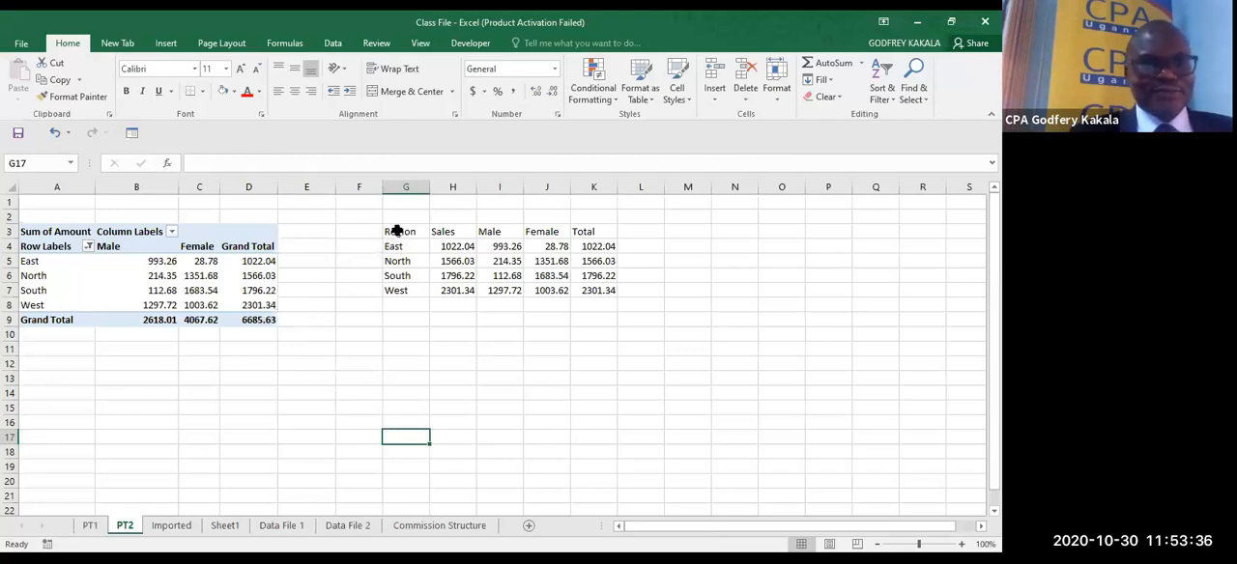
pyautogui.moveTo(396, 231); pyautogui.dragTo(593, 295)
pyautogui.press('Delete')
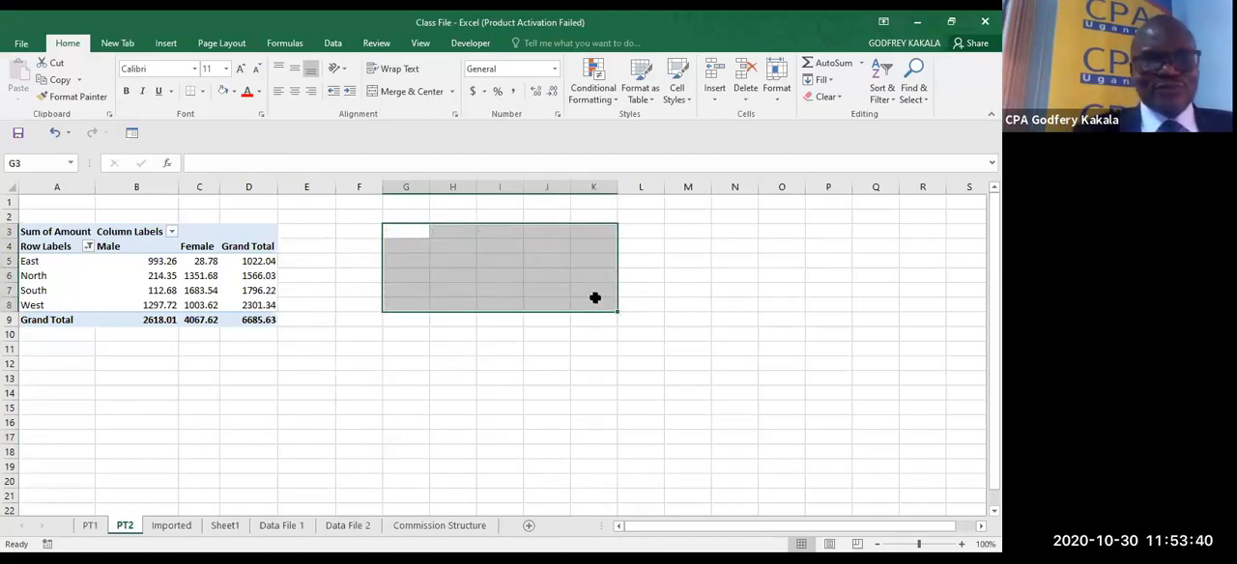
# - Summarise the Amount values in the PT2 PivotTable by Count
pyautogui.click(189, 276)
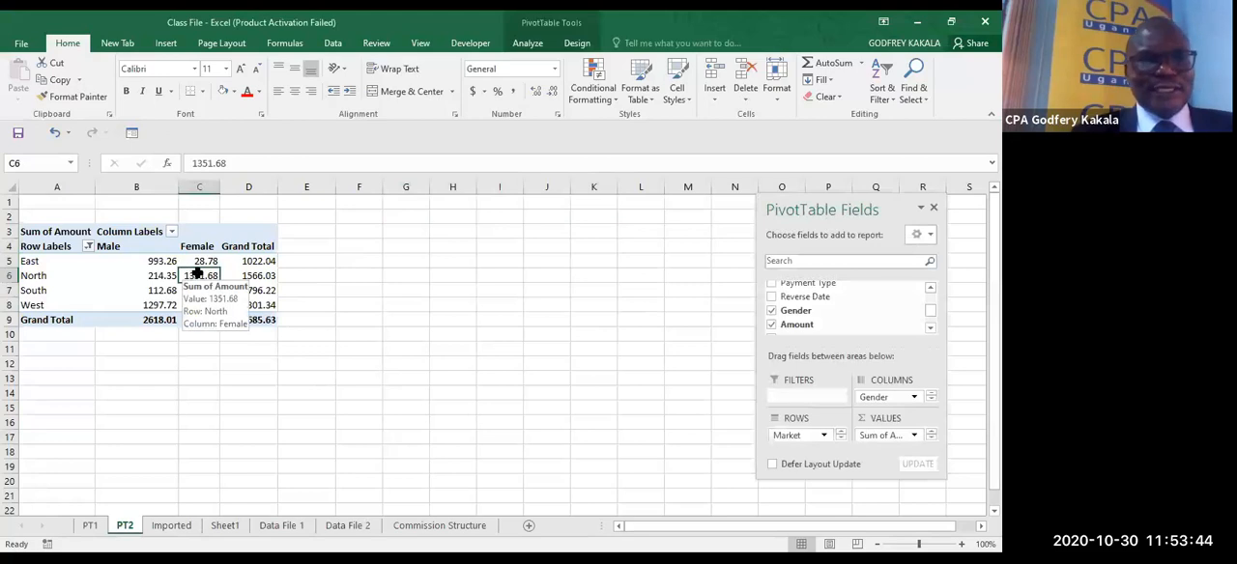
pyautogui.rightClick(199, 276)
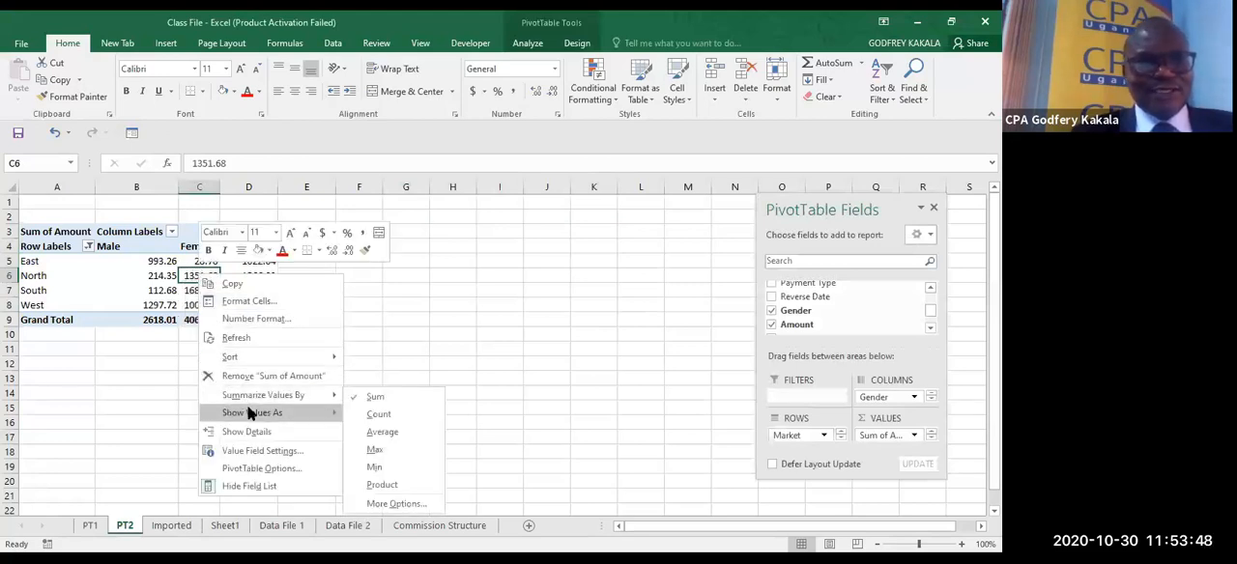
pyautogui.moveTo(248, 413)
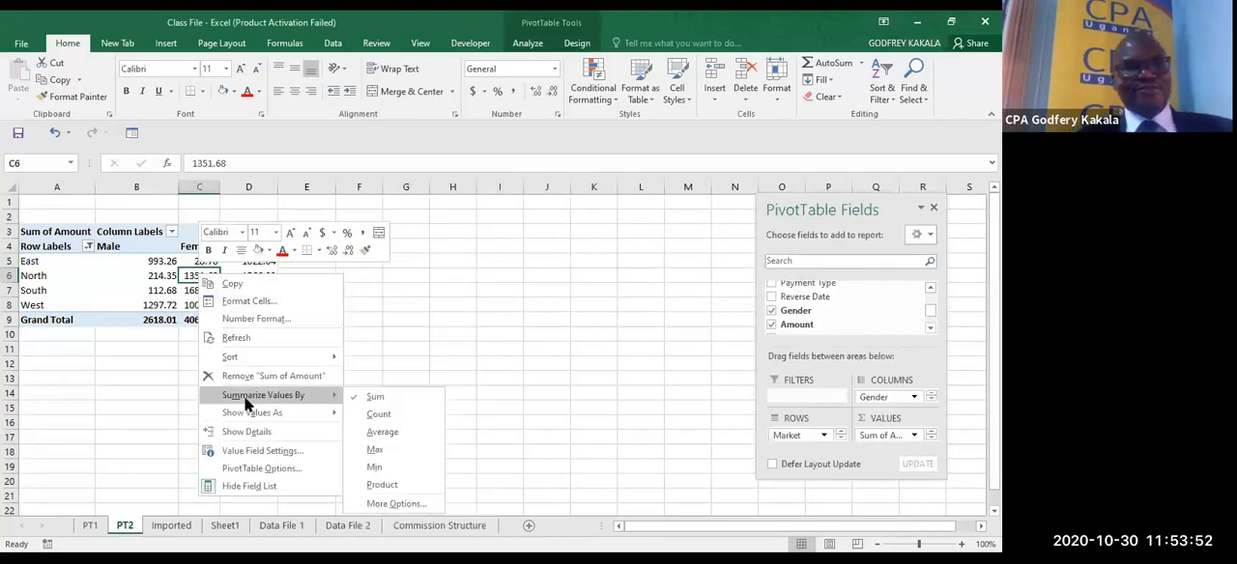
pyautogui.click(377, 415)
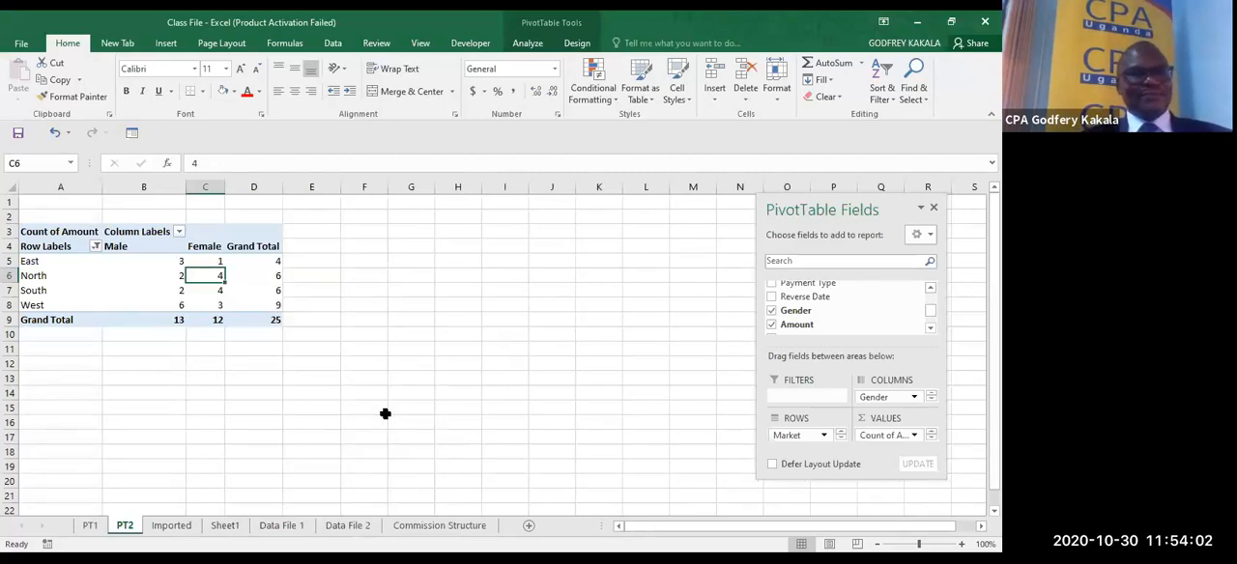
# - Summarise the PT2 PivotTable's Amount values by Average and format them as Number with two decimals and a 1000 separator
pyautogui.rightClick(210, 275)
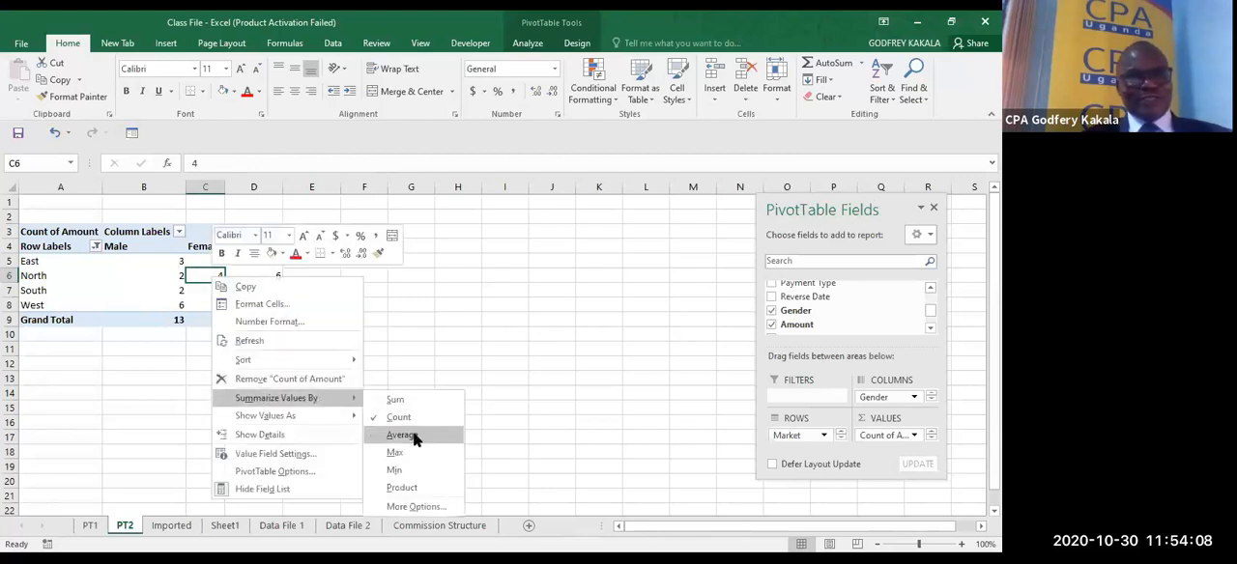
pyautogui.click(414, 439)
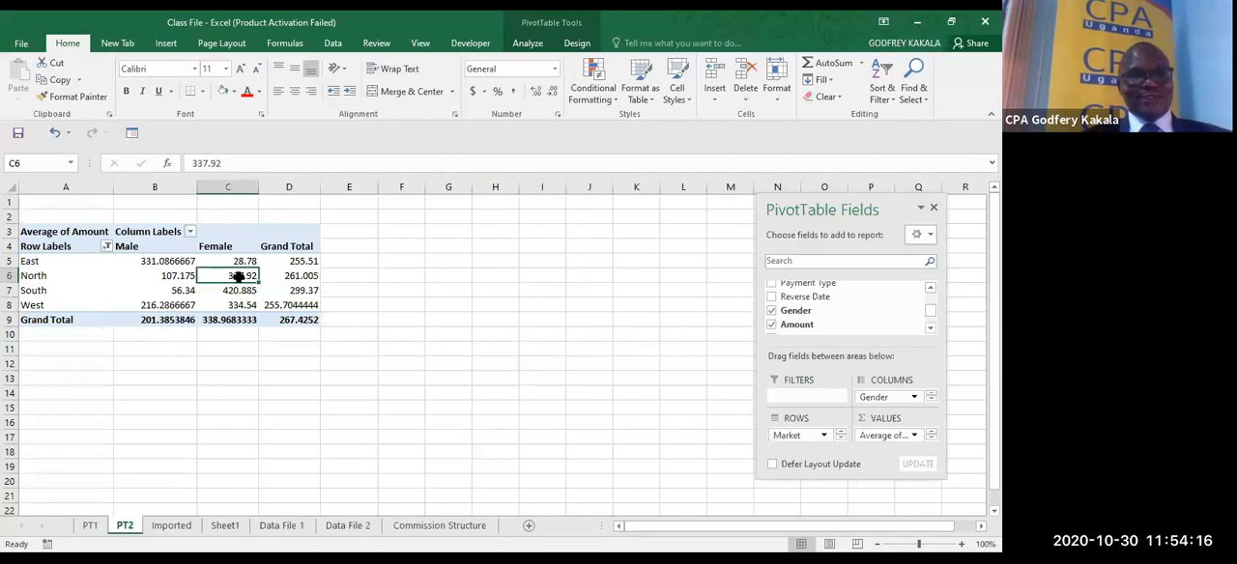
pyautogui.moveTo(223, 275)
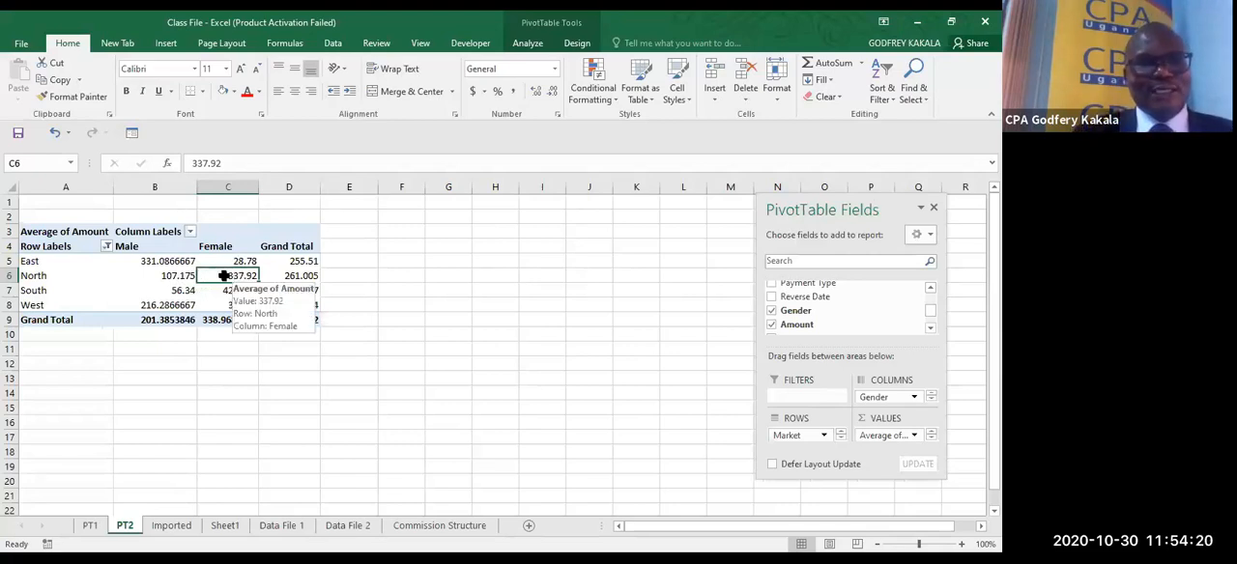
pyautogui.rightClick(224, 276)
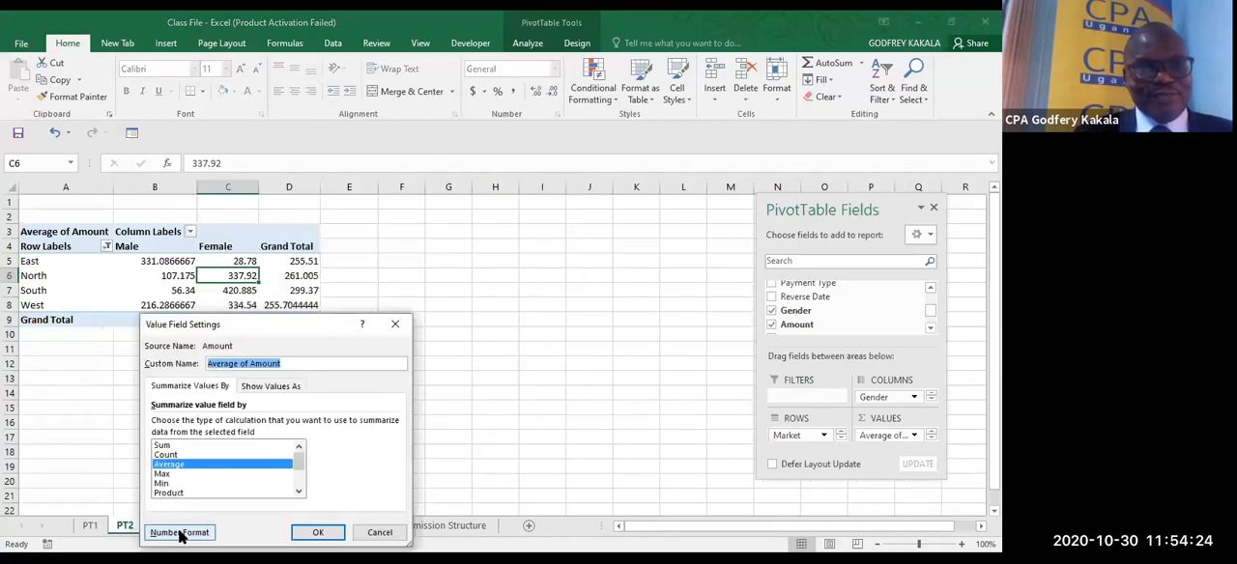
pyautogui.click(180, 532)
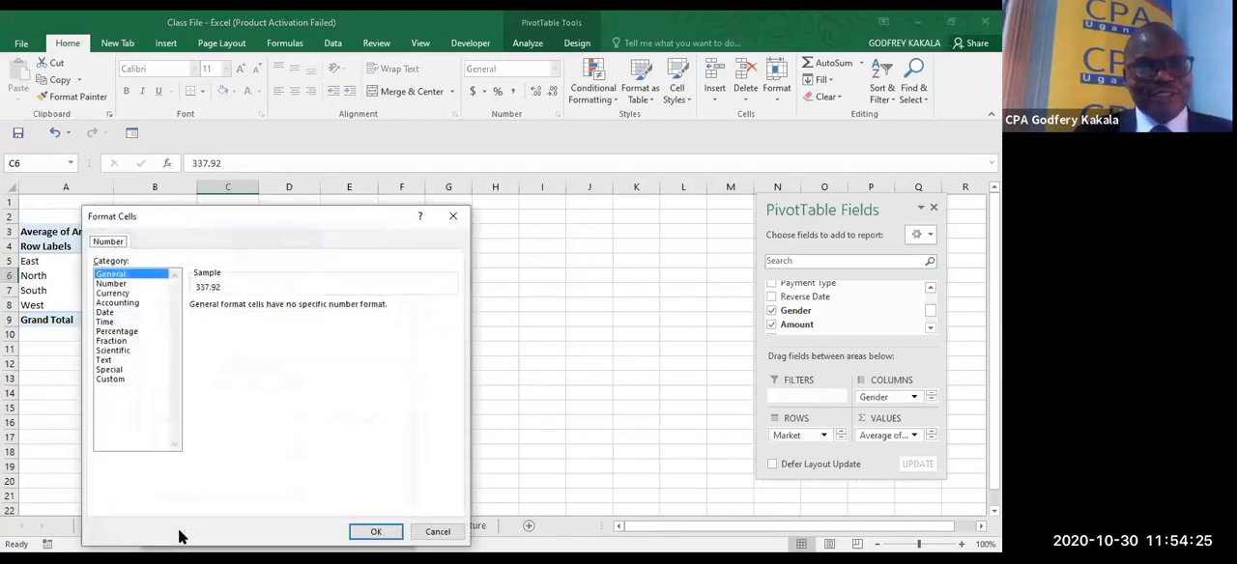
pyautogui.click(115, 283)
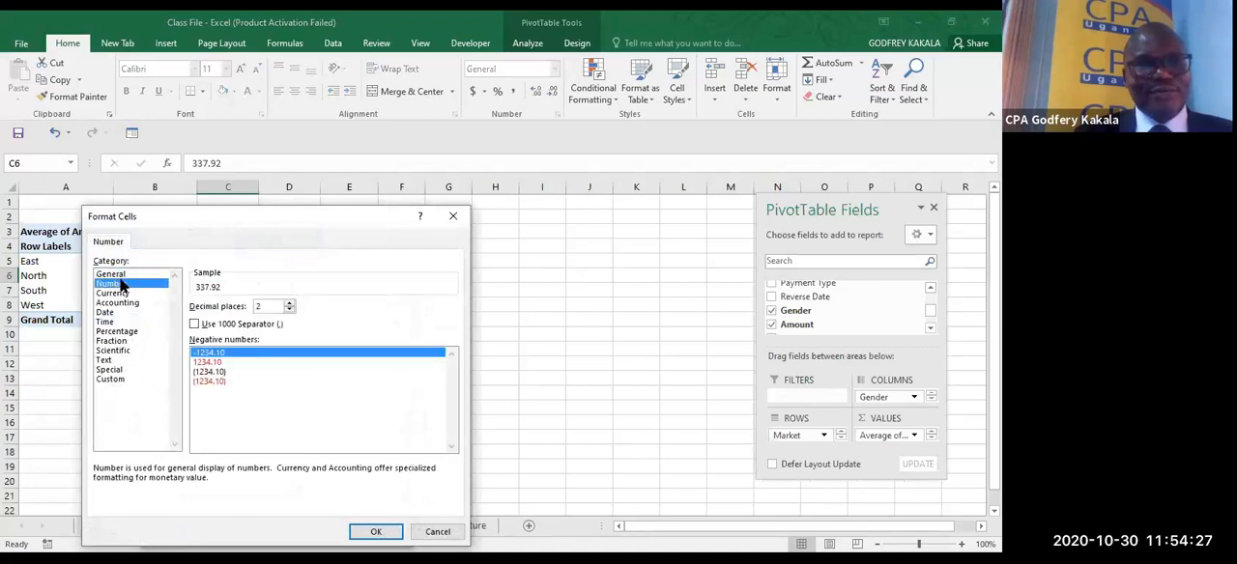
pyautogui.click(194, 325)
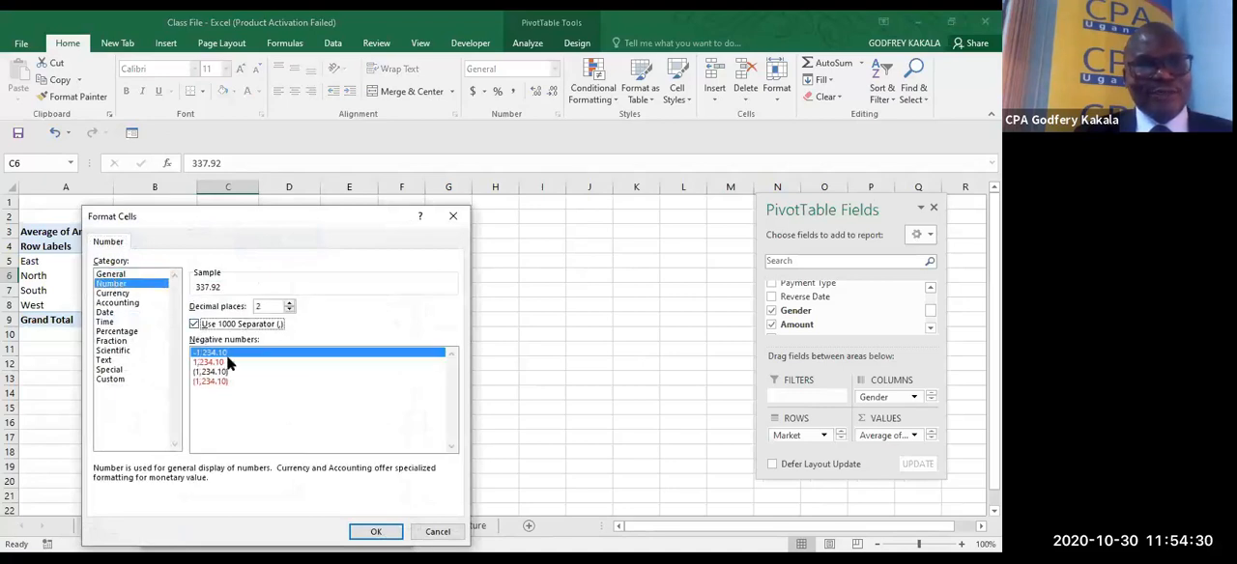
pyautogui.click(368, 531)
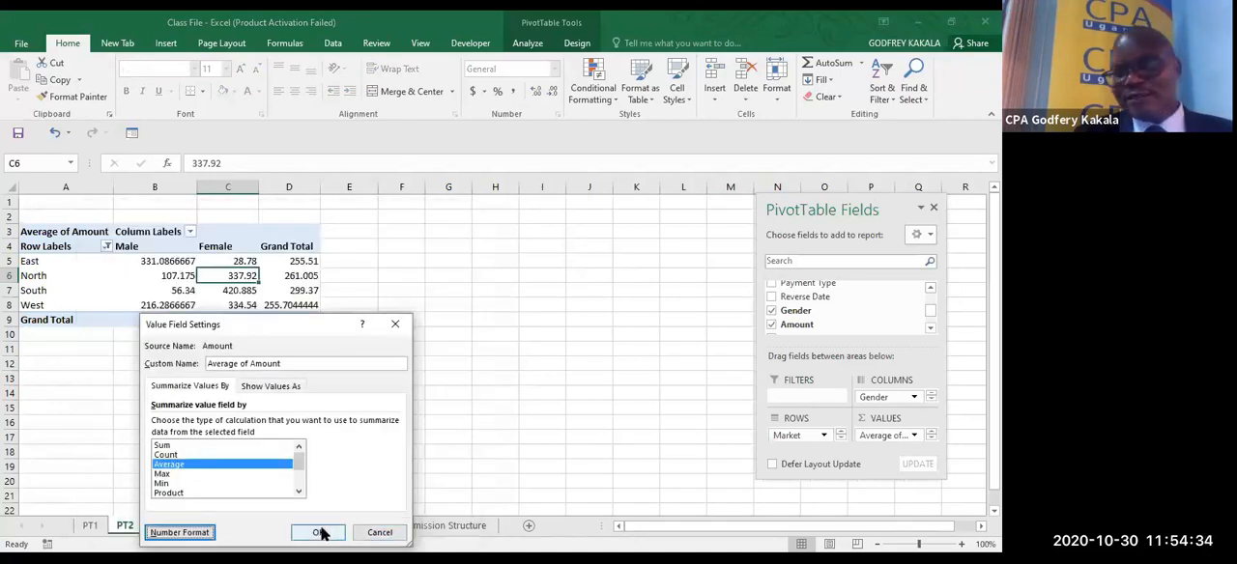
pyautogui.click(321, 533)
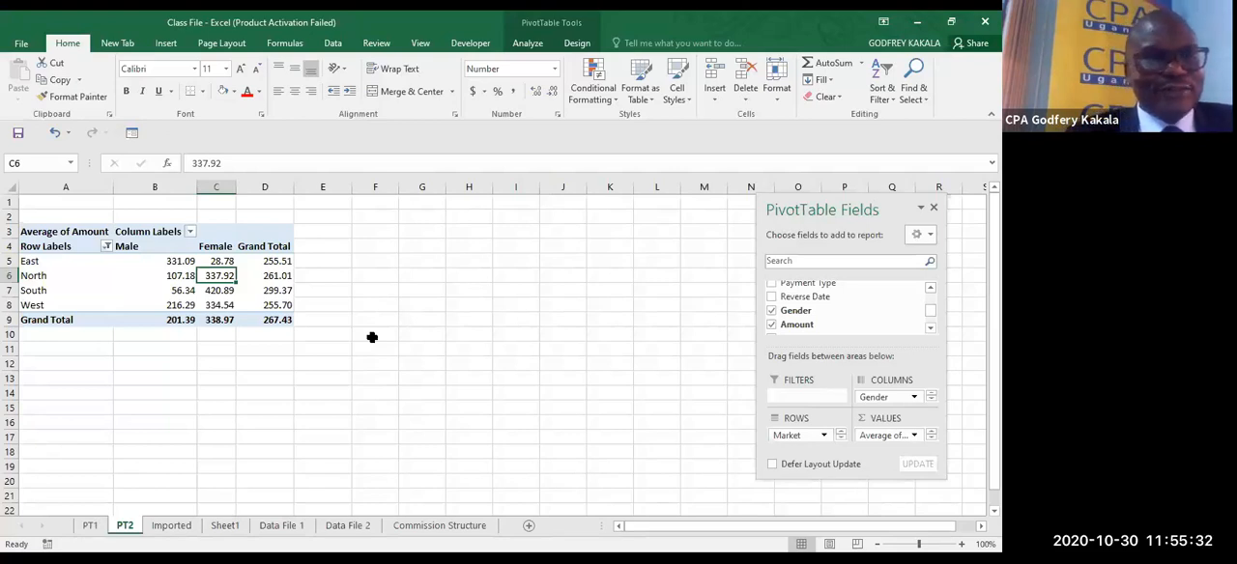
# - Filter the (blank) market out of the row labels of the PivotTable on PT1
pyautogui.click(92, 526)
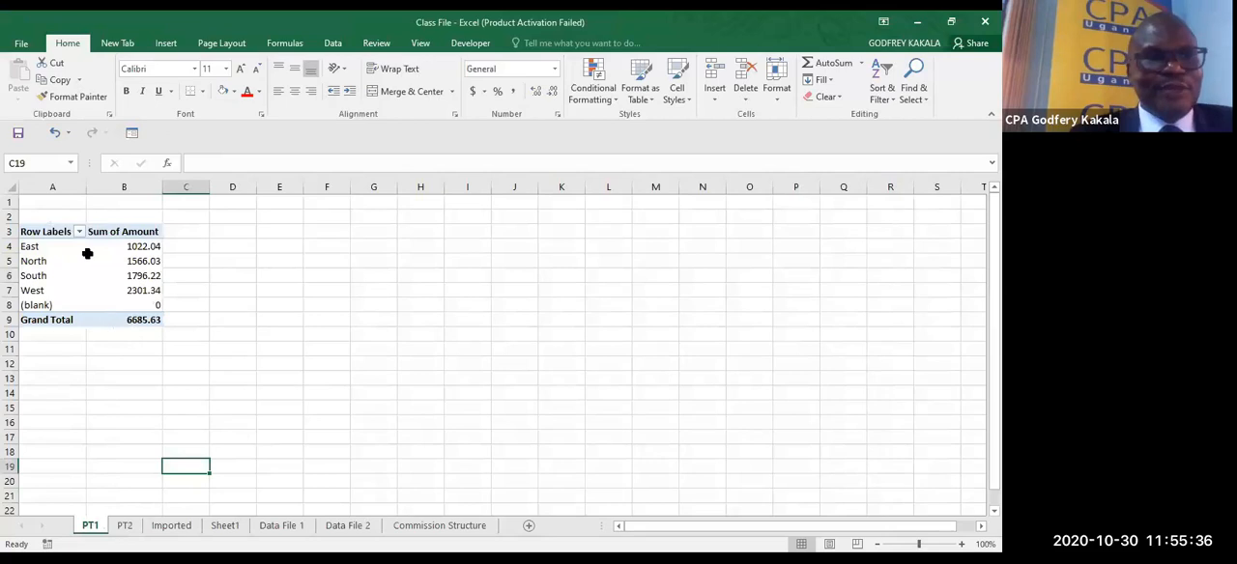
pyautogui.click(79, 233)
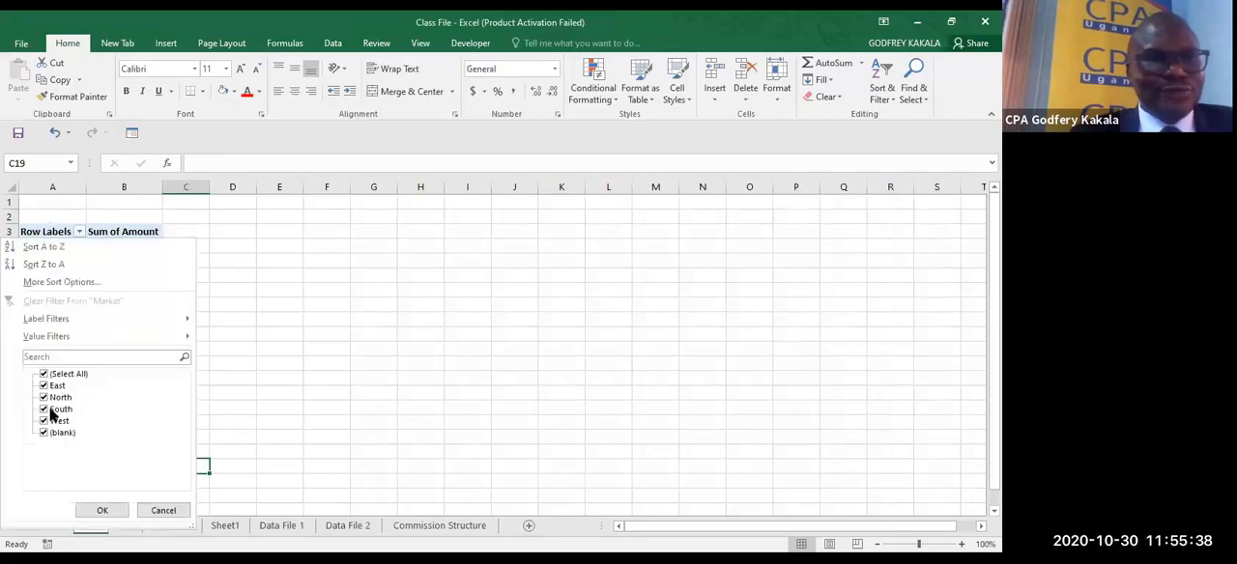
pyautogui.click(44, 433)
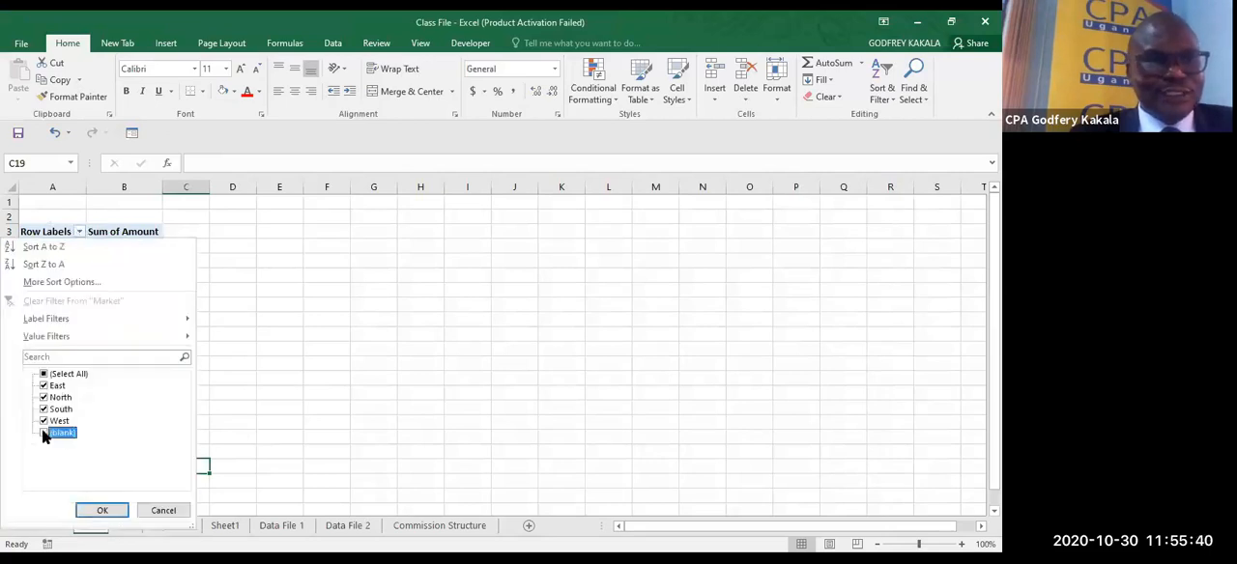
pyautogui.click(100, 508)
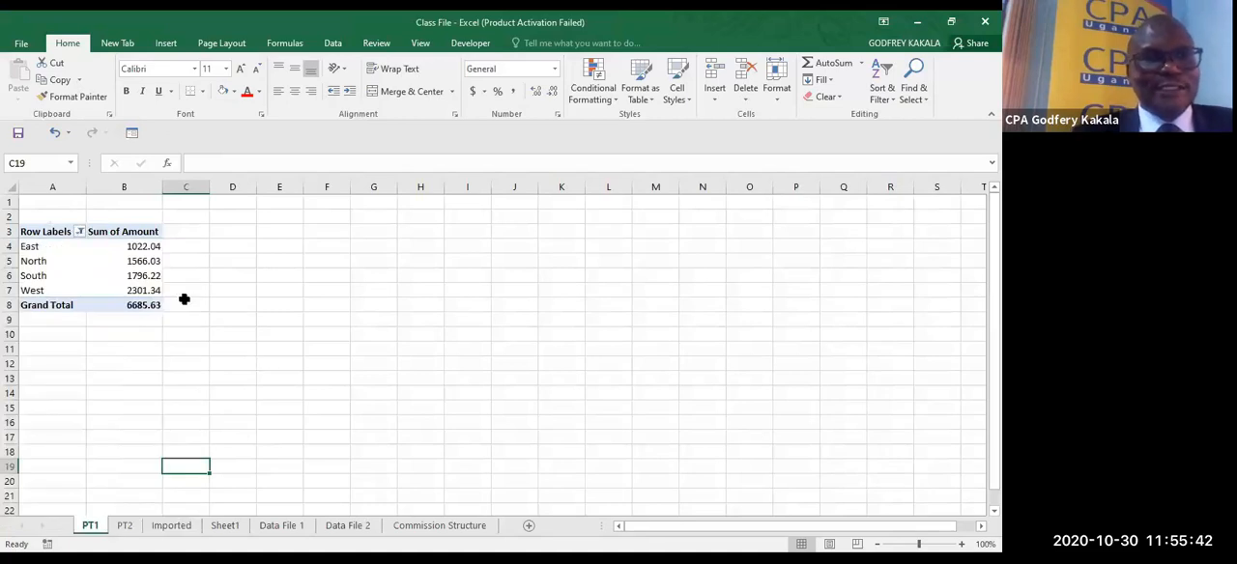
# - Insert a 2-D Clustered Column PivotChart from the market sales PivotTable on PT1
pyautogui.click(138, 271)
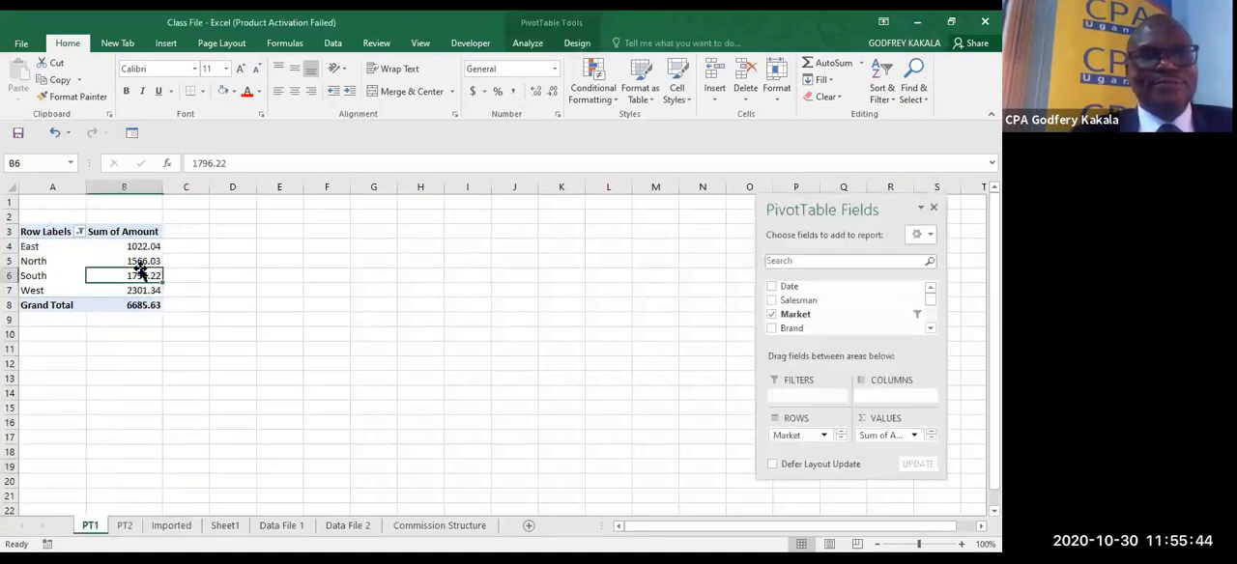
pyautogui.click(167, 44)
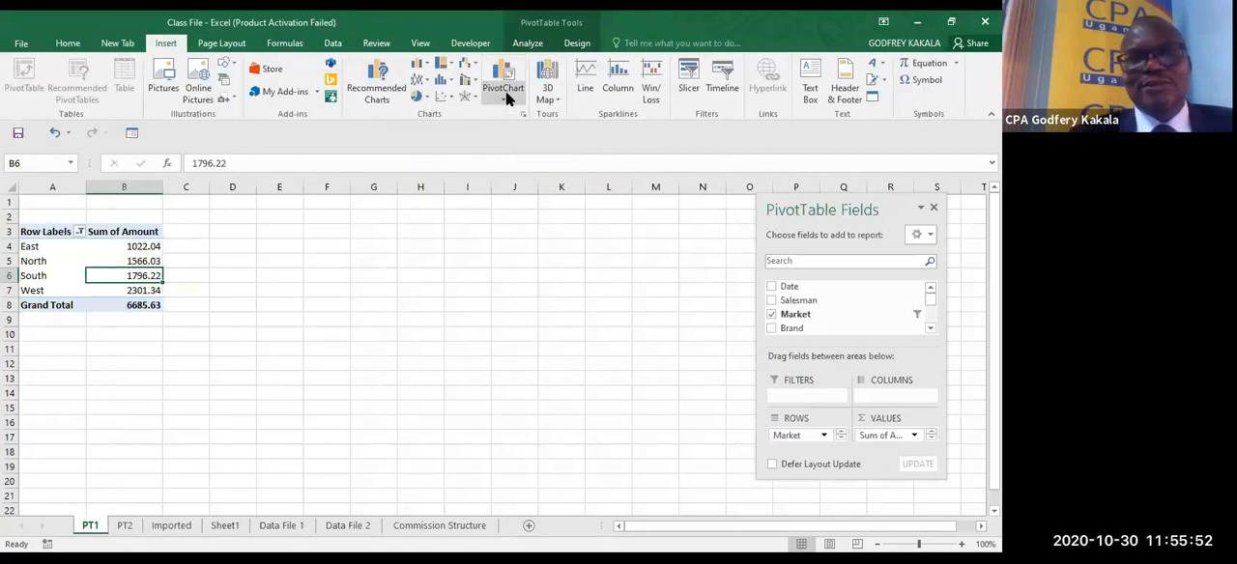
pyautogui.click(418, 64)
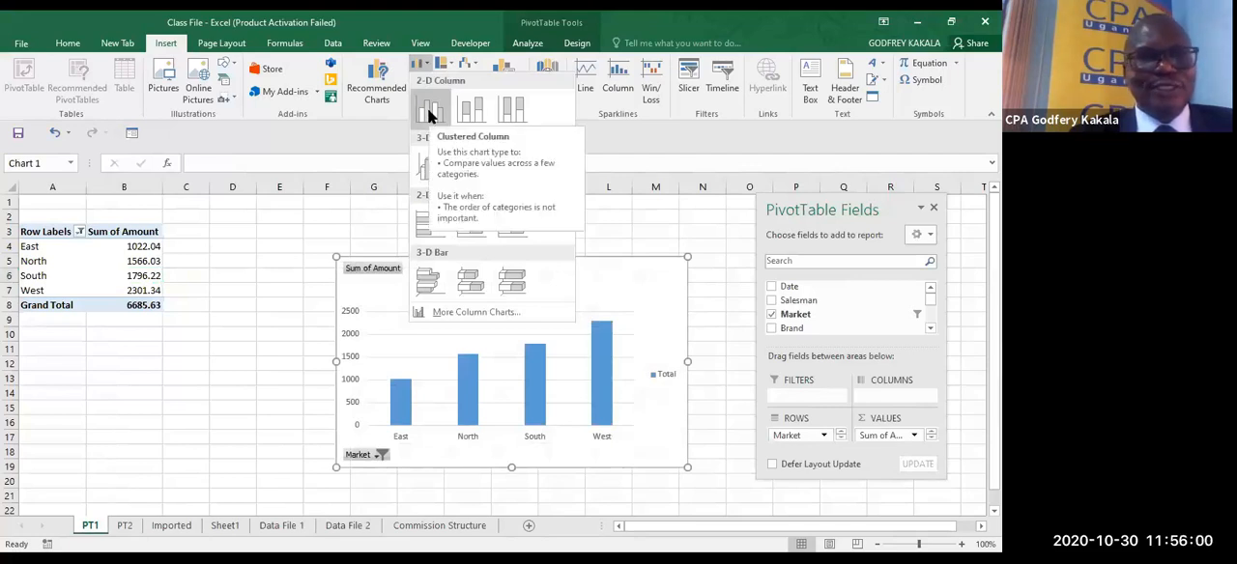
pyautogui.click(430, 114)
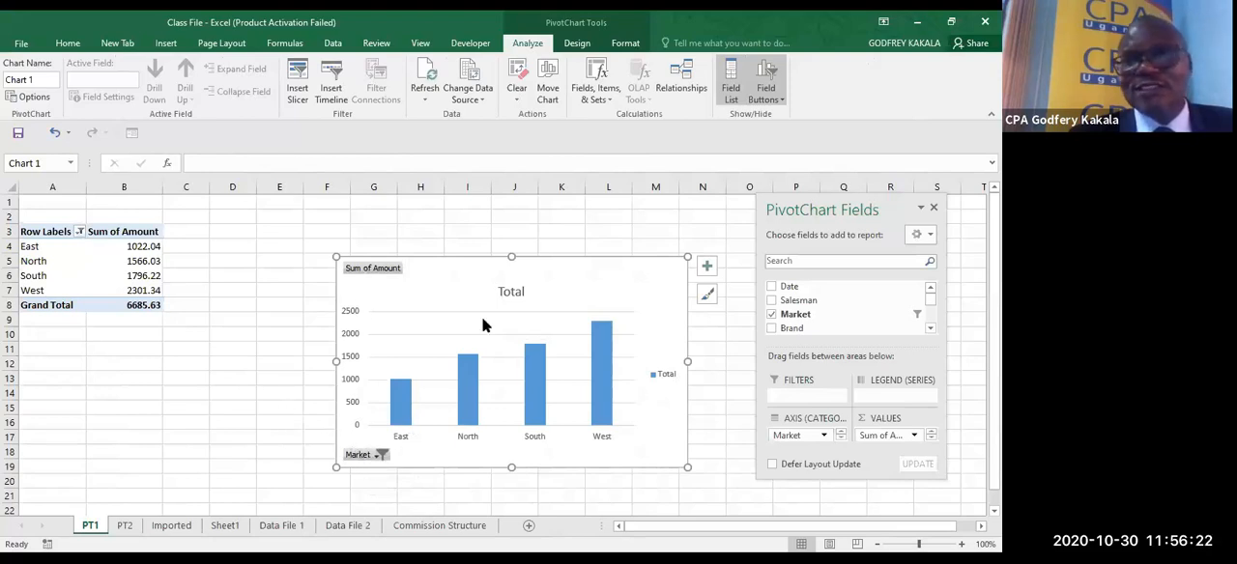
# - Hide all field buttons on the PivotChart and delete its legend
pyautogui.click(784, 96)
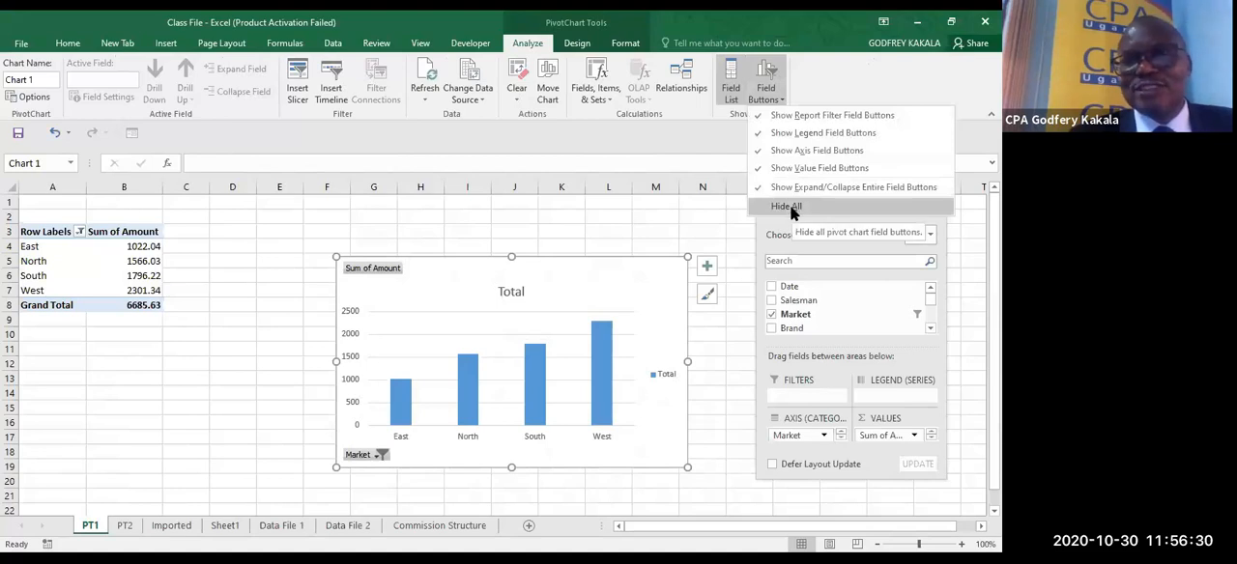
pyautogui.click(789, 205)
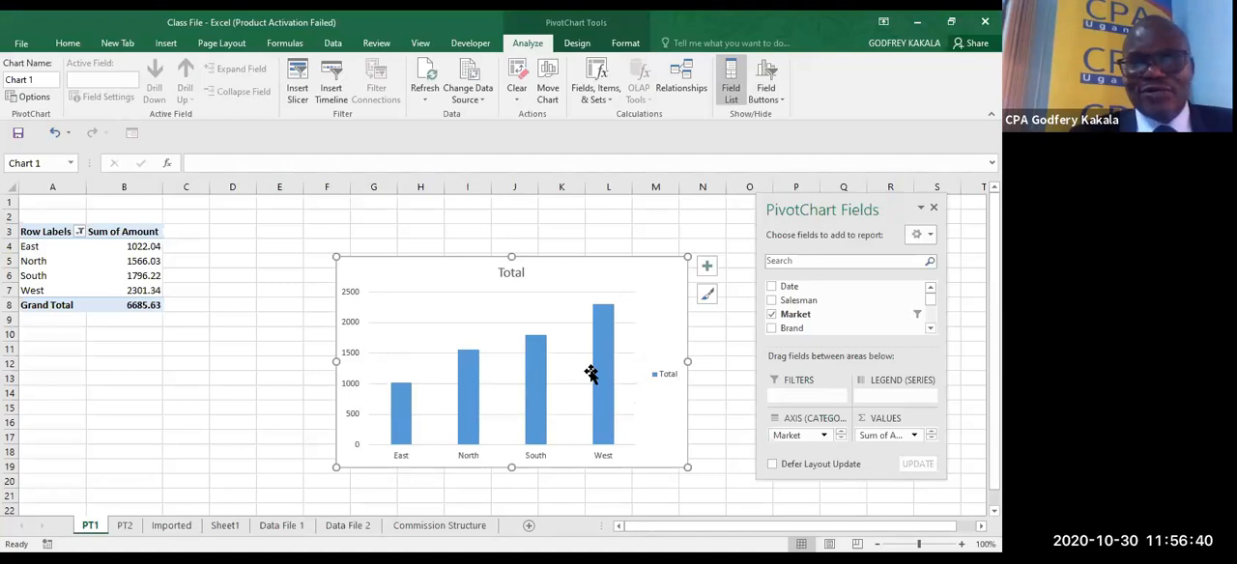
pyautogui.click(666, 377)
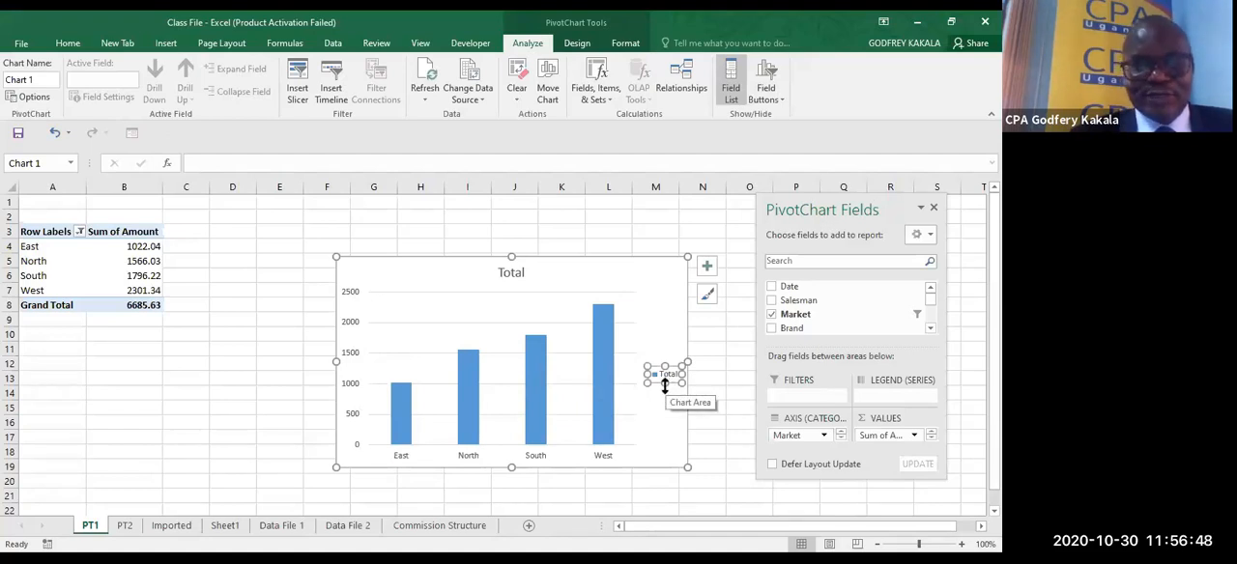
pyautogui.press('Delete')
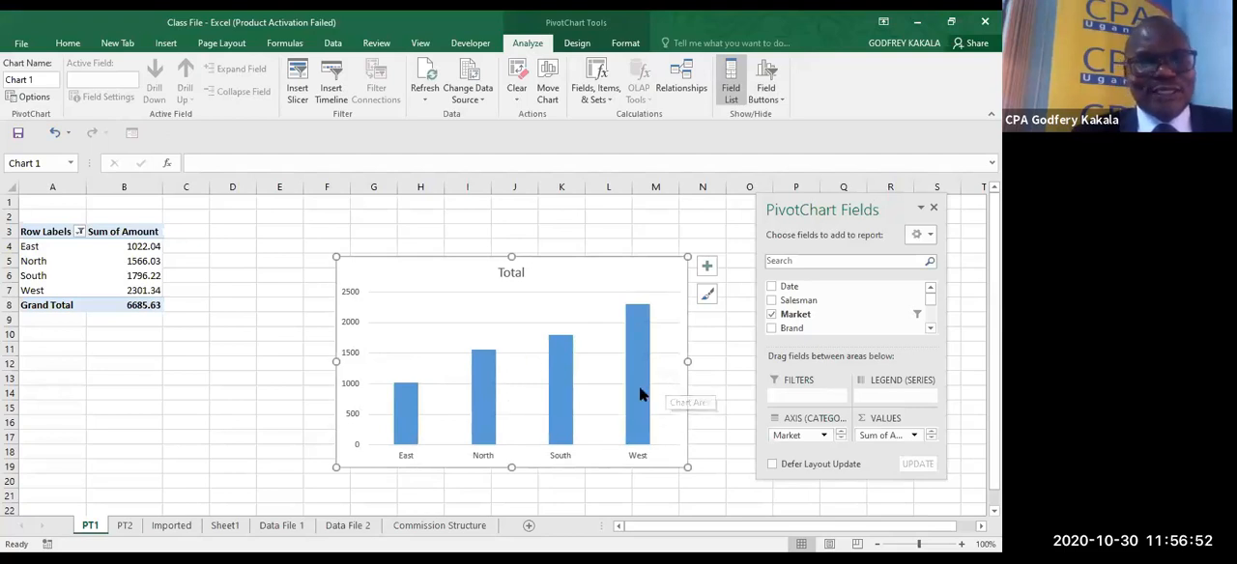
# - Link the PivotChart's title to the Sum of Amount heading in cell B3 of PT1
pyautogui.moveTo(640, 393)
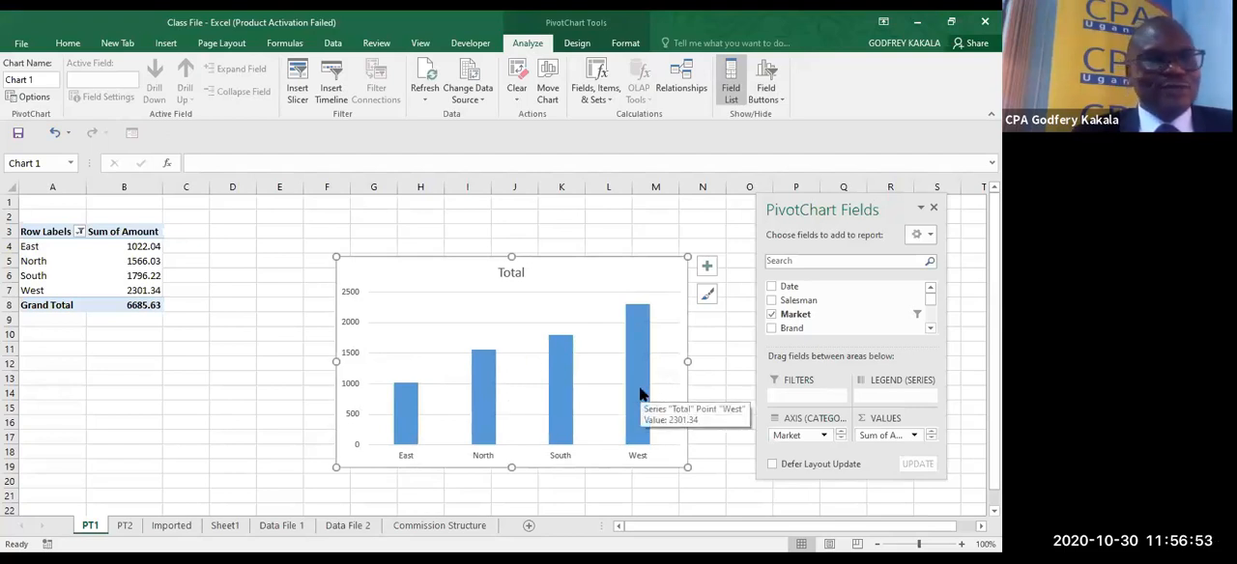
pyautogui.click(513, 276)
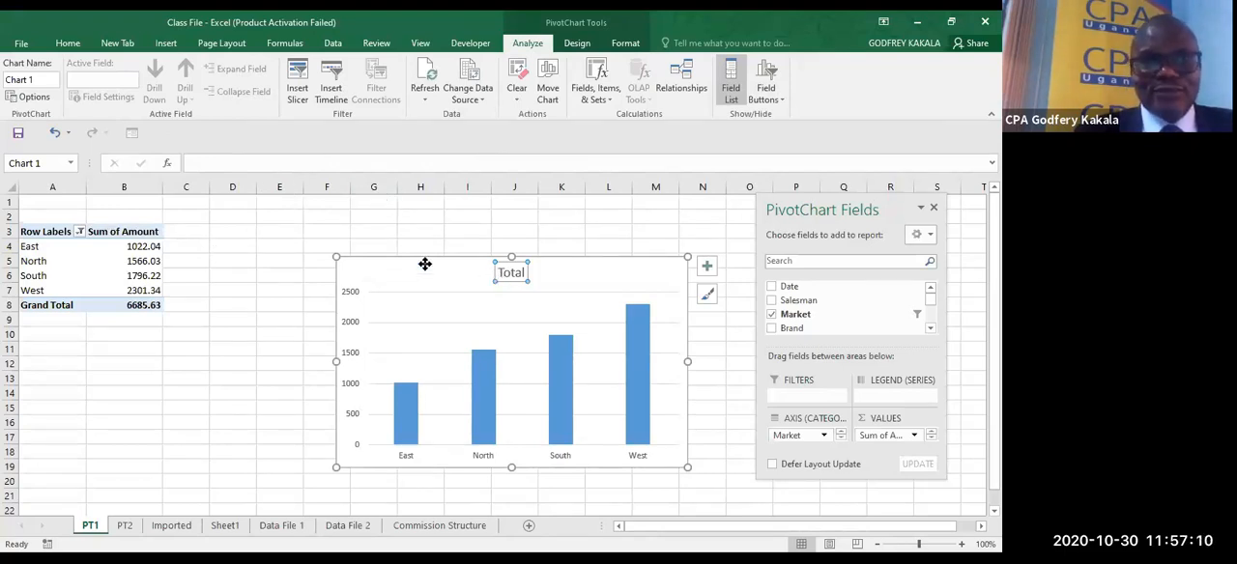
pyautogui.click(244, 165)
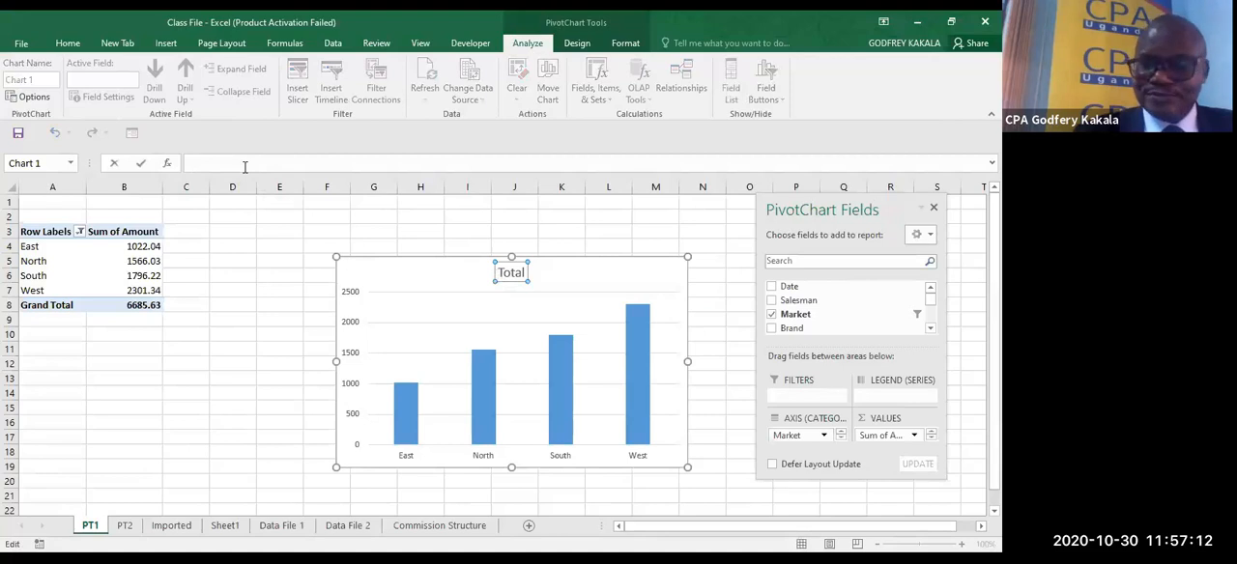
pyautogui.write('=')
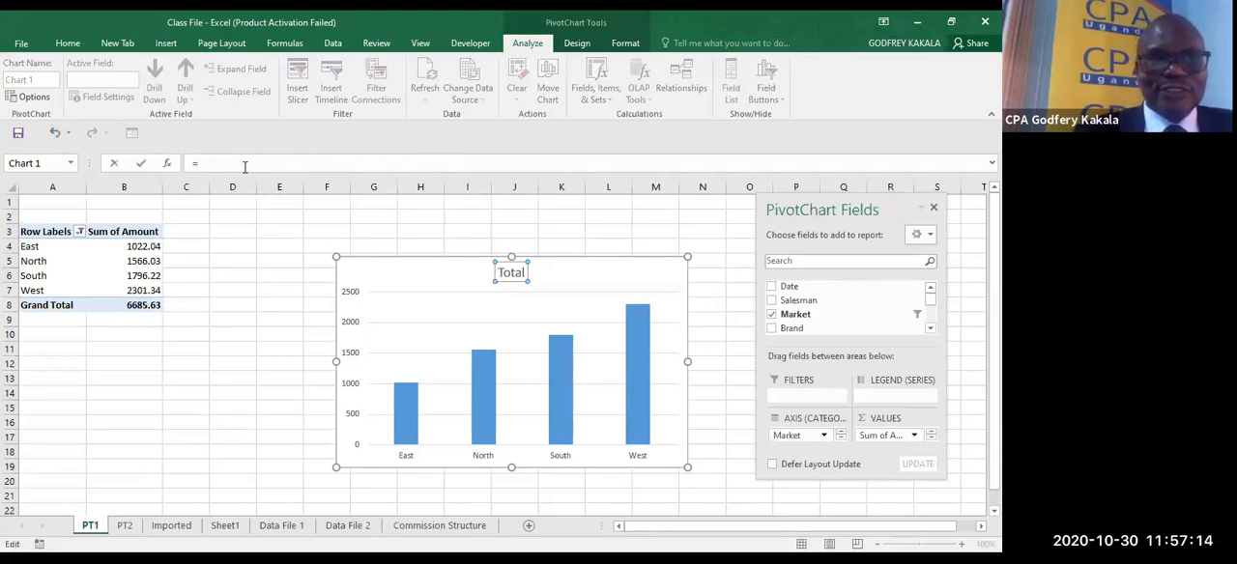
pyautogui.click(112, 233)
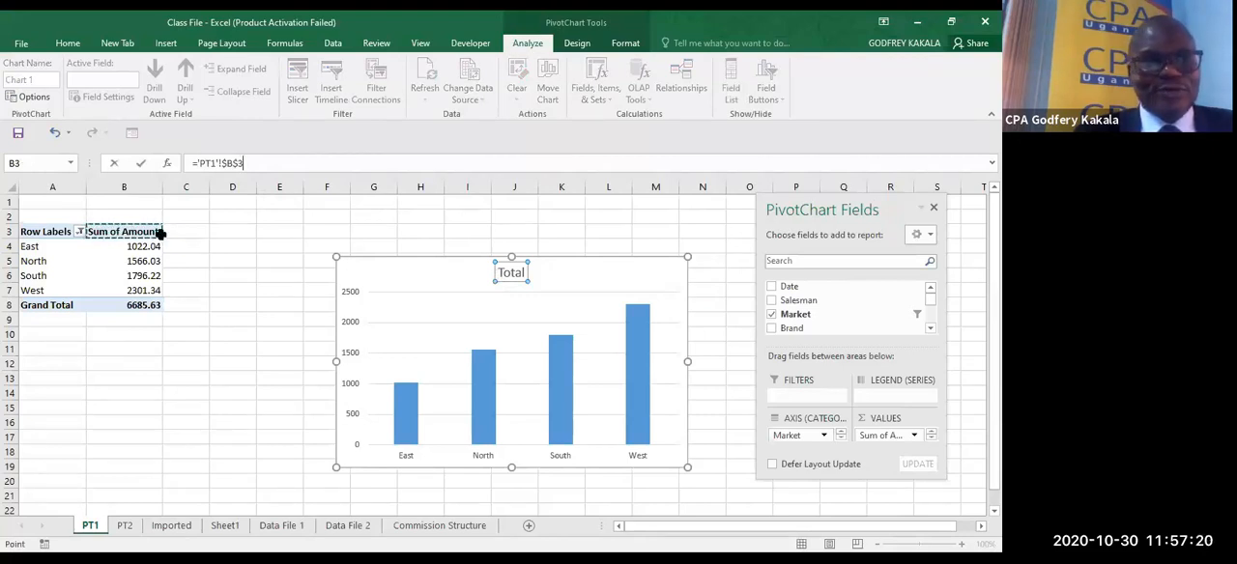
pyautogui.press('Return')
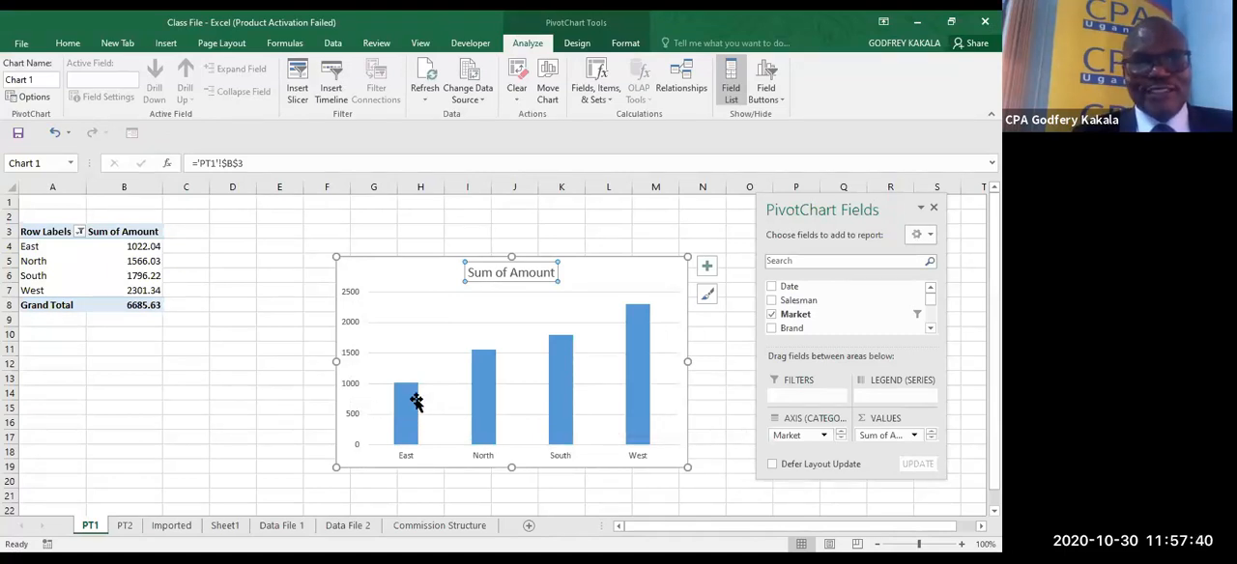
# - Add data labels to the columns of the PivotChart
pyautogui.click(707, 268)
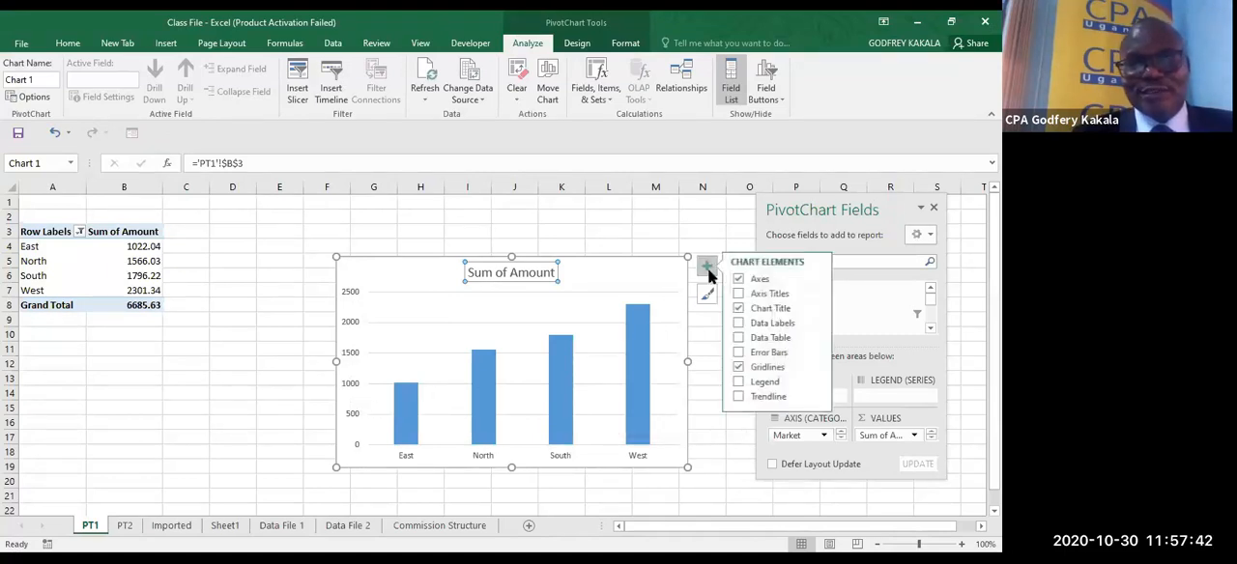
pyautogui.click(781, 326)
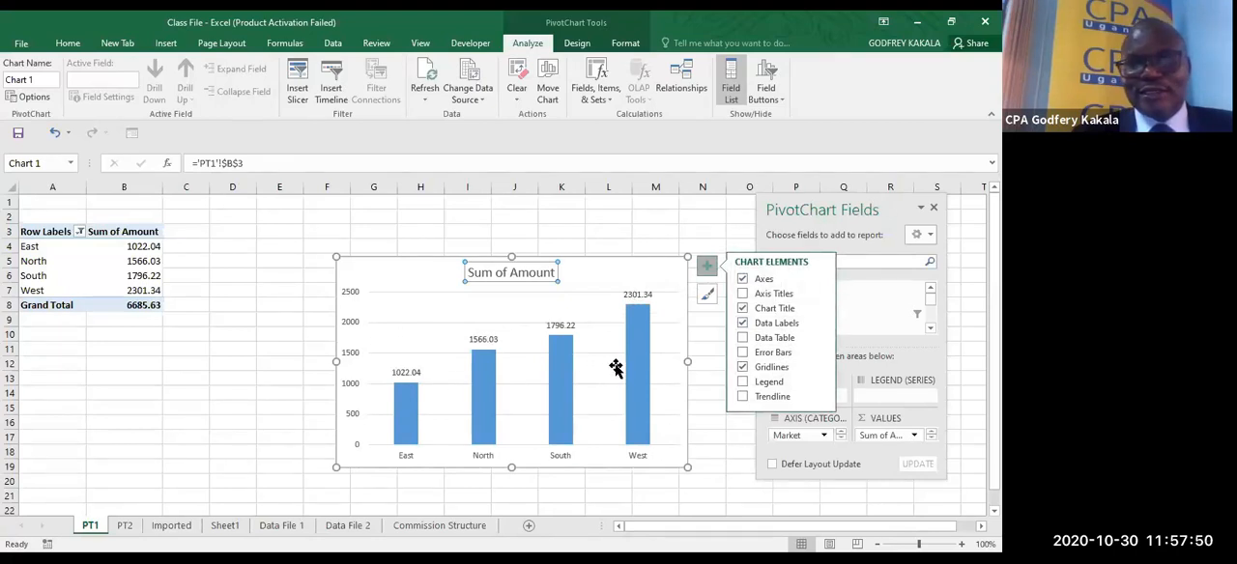
# - Delete the vertical value axis and the horizontal gridlines from the PivotChart
pyautogui.click(351, 366)
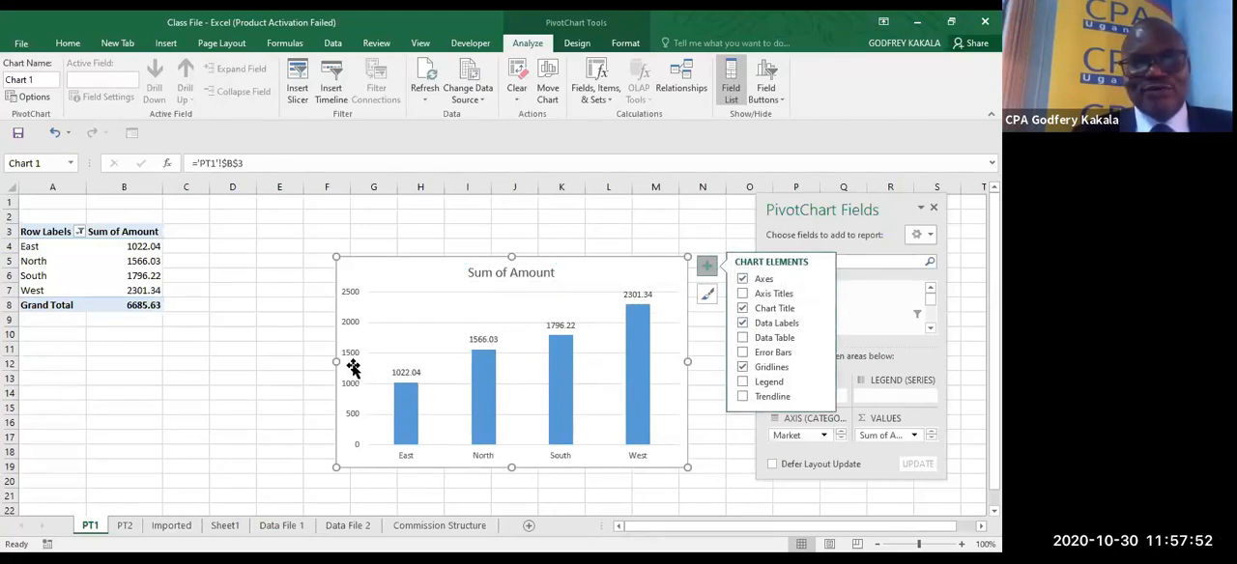
pyautogui.click(350, 296)
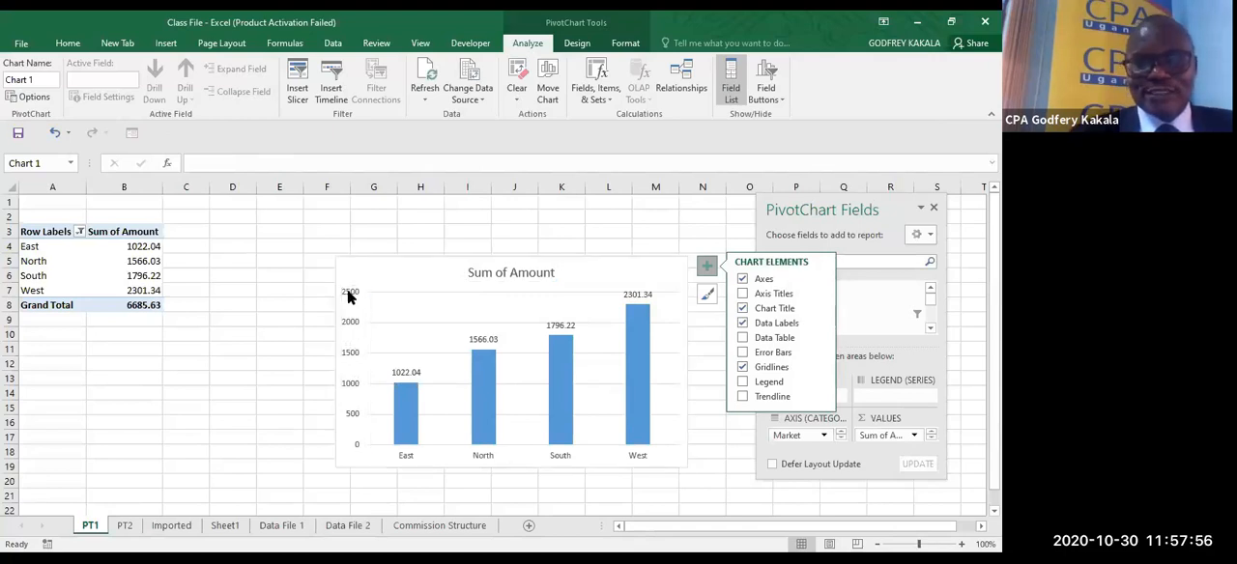
pyautogui.press('Delete')
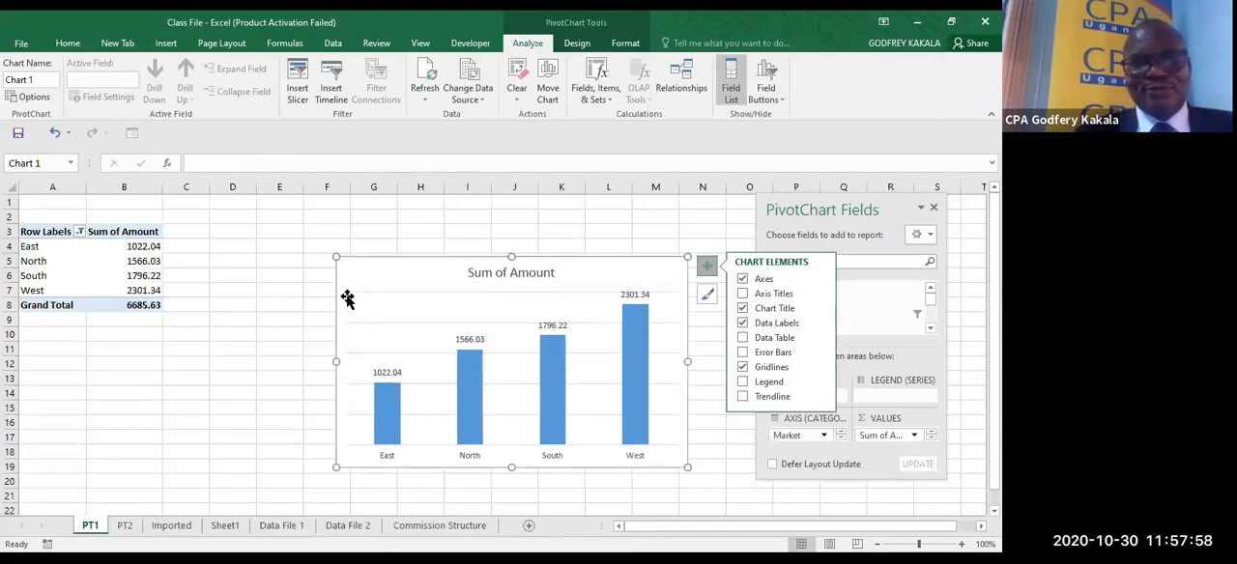
pyautogui.click(402, 323)
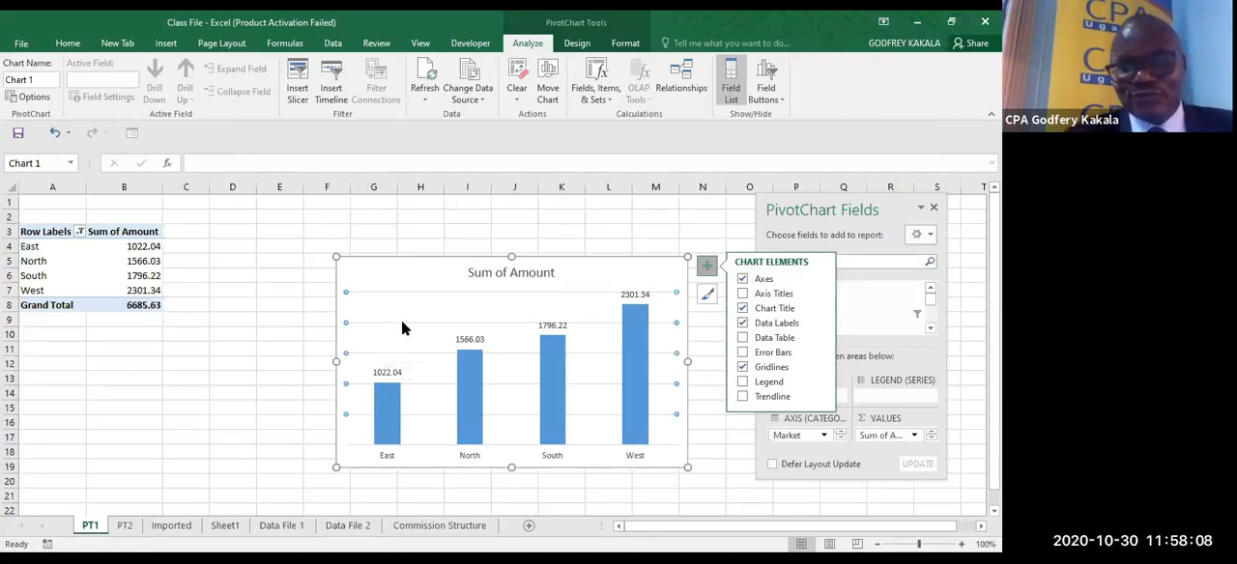
pyautogui.press('Delete')
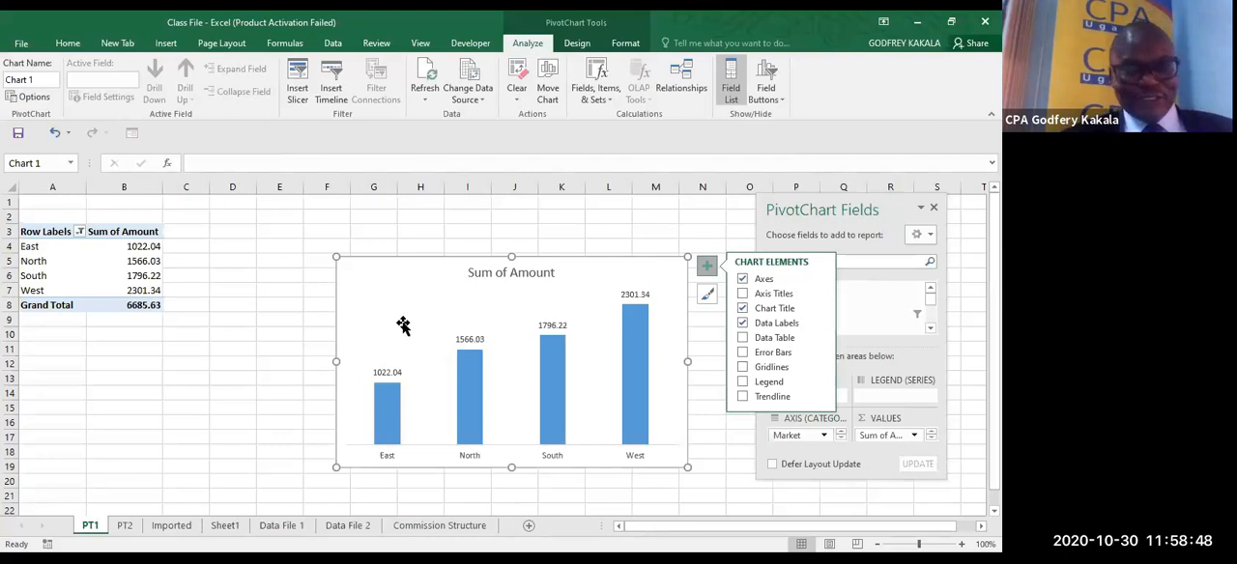
pyautogui.click(496, 42)
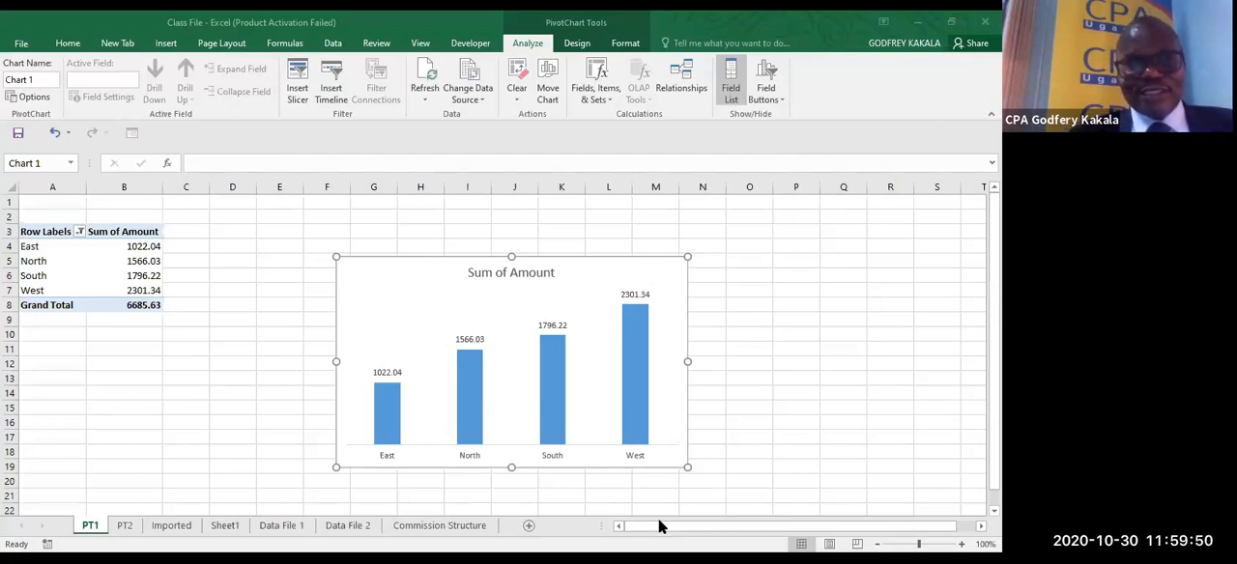
pyautogui.click(224, 410)
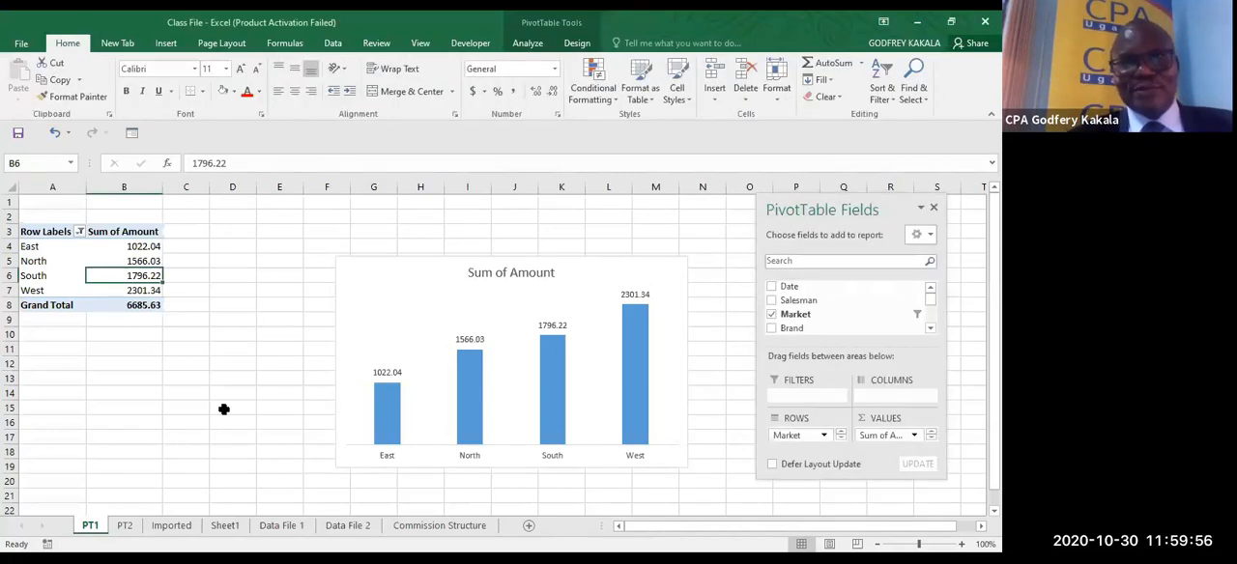
pyautogui.click(662, 60)
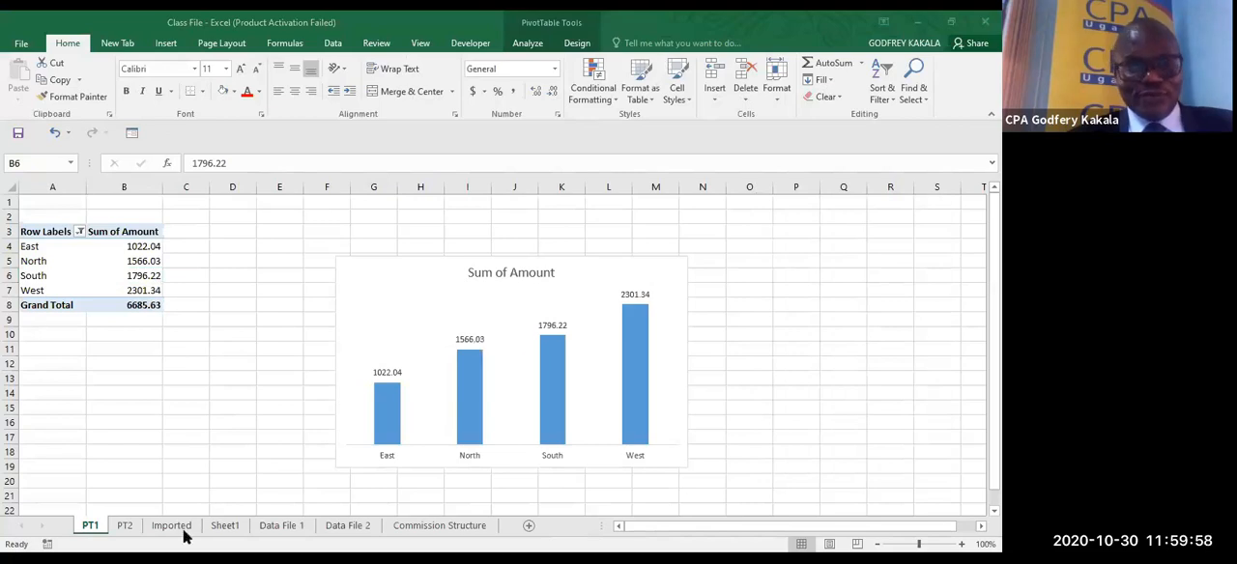
pyautogui.click(217, 510)
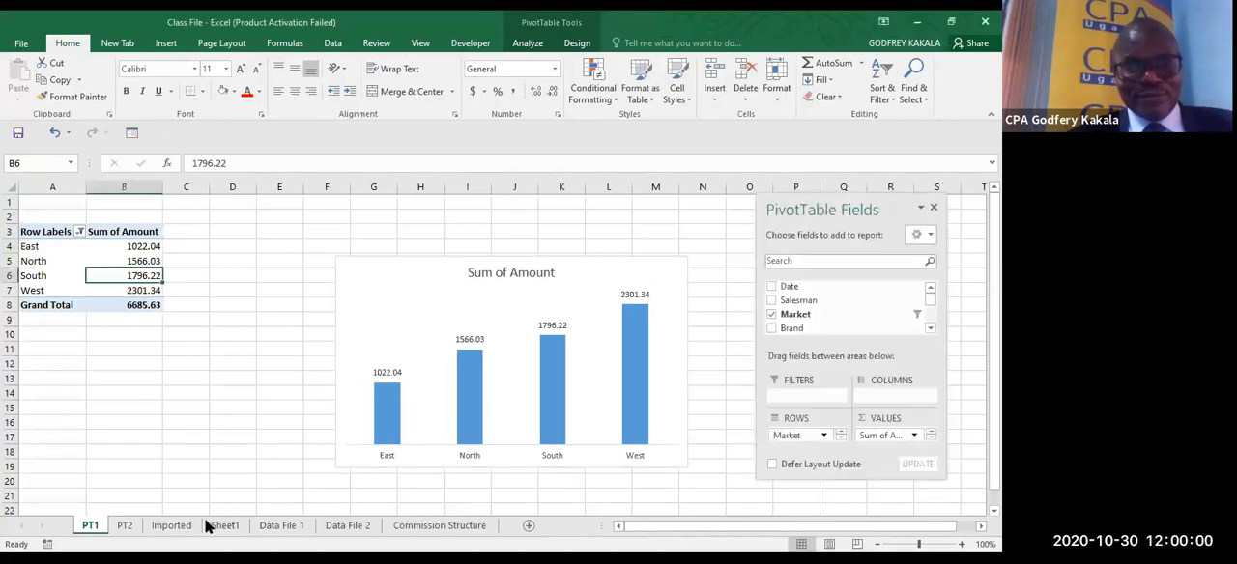
# - Fill the market headers and first rate row of Commission Structure 2 (C13:F14) on the Commission Structure sheet with dark blue
pyautogui.click(176, 528)
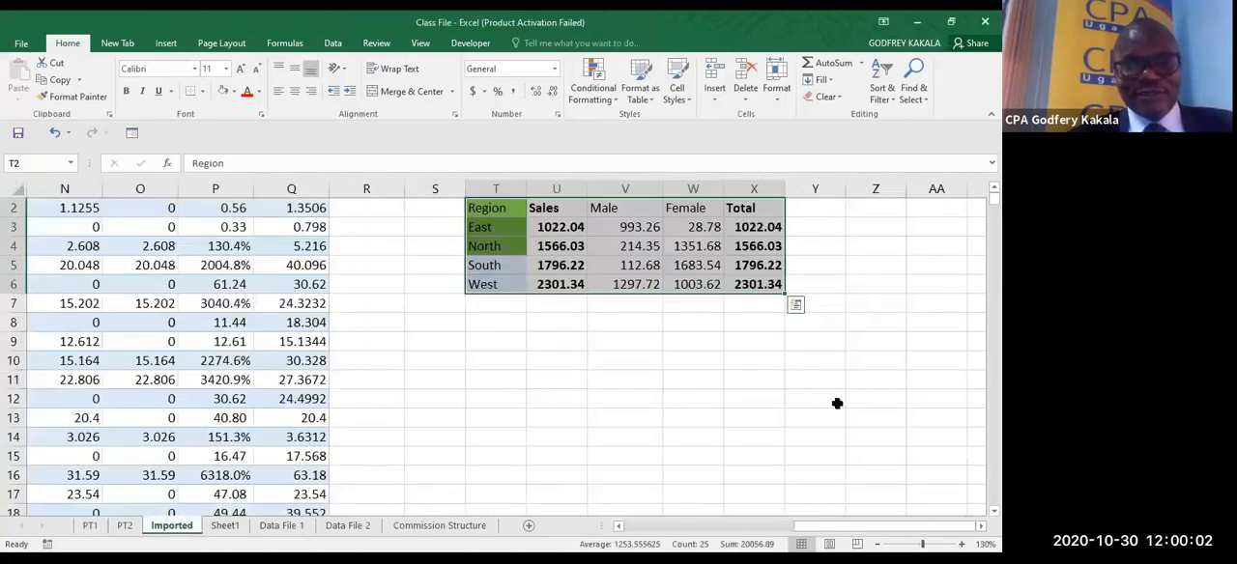
pyautogui.click(415, 527)
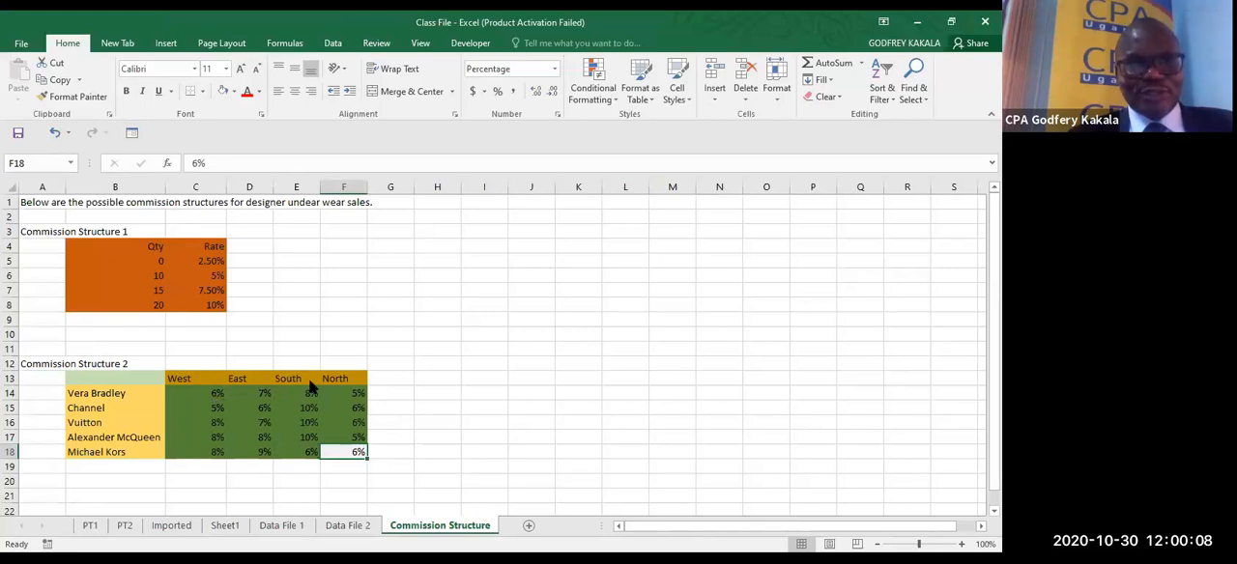
pyautogui.click(184, 383)
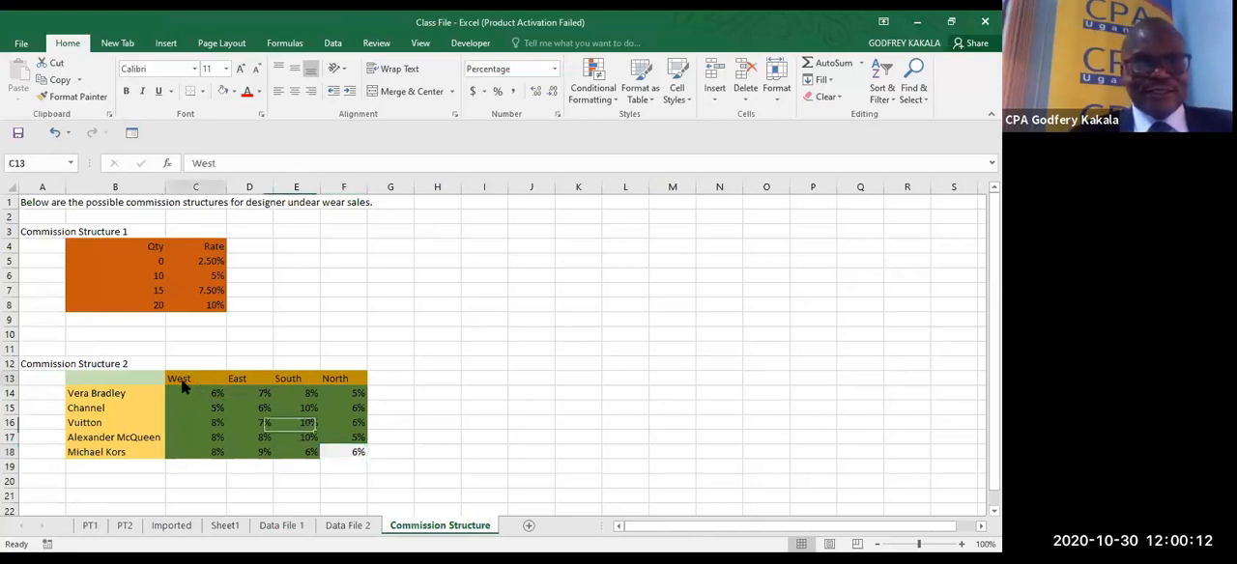
pyautogui.moveTo(183, 384); pyautogui.dragTo(358, 396)
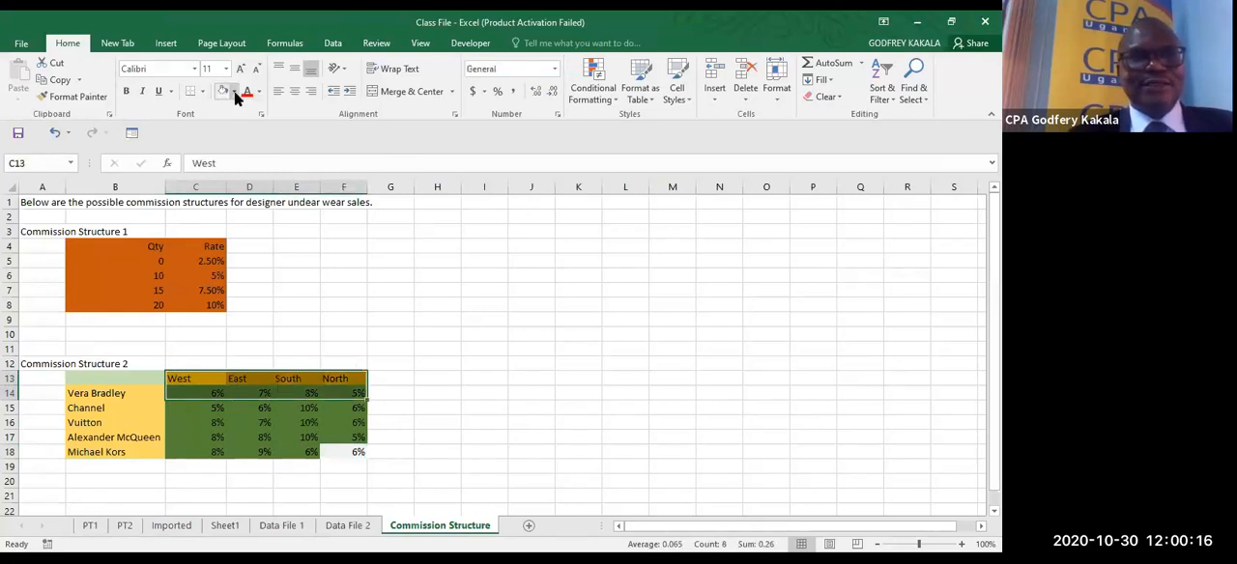
pyautogui.click(204, 91)
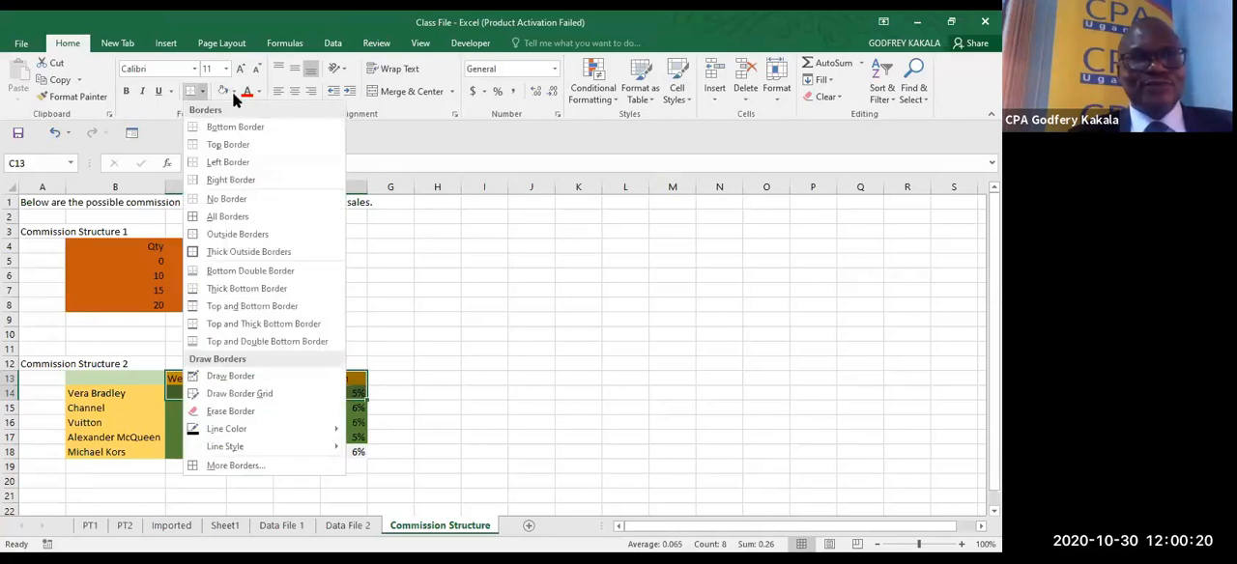
pyautogui.click(233, 92)
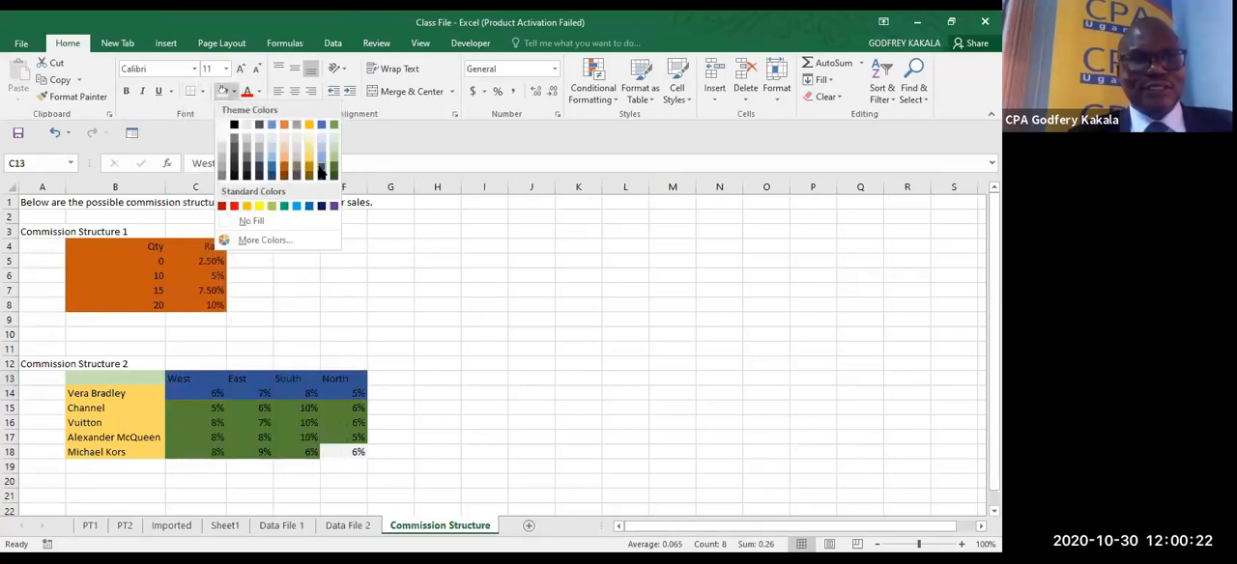
pyautogui.click(320, 171)
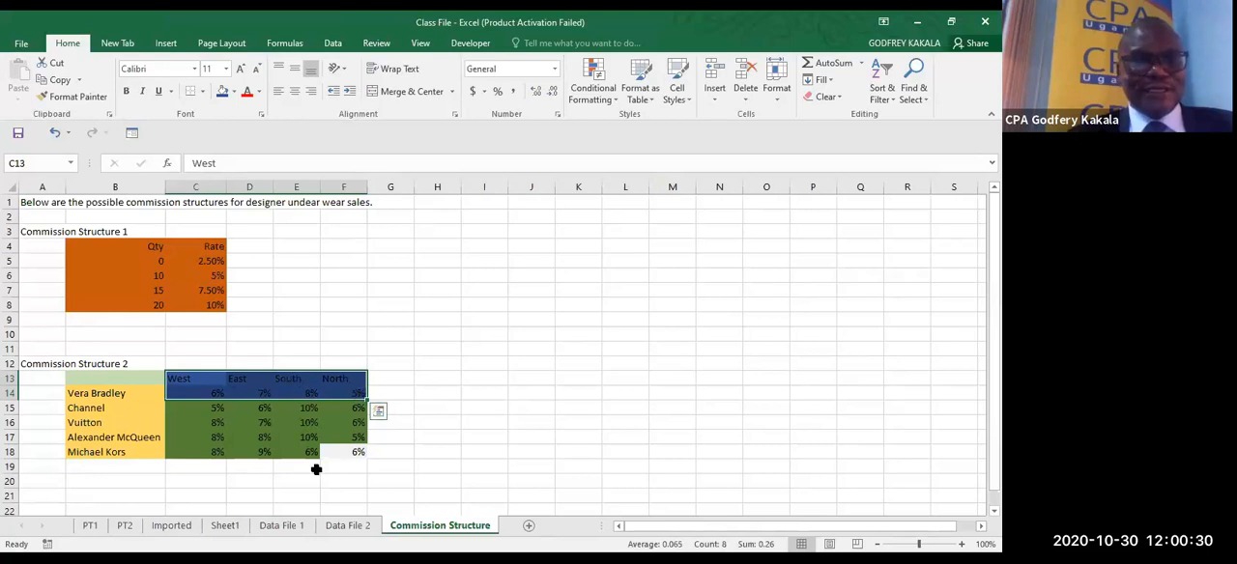
# - Name the range C13:F14 on the Commission Structure sheet Comm2
pyautogui.click(174, 525)
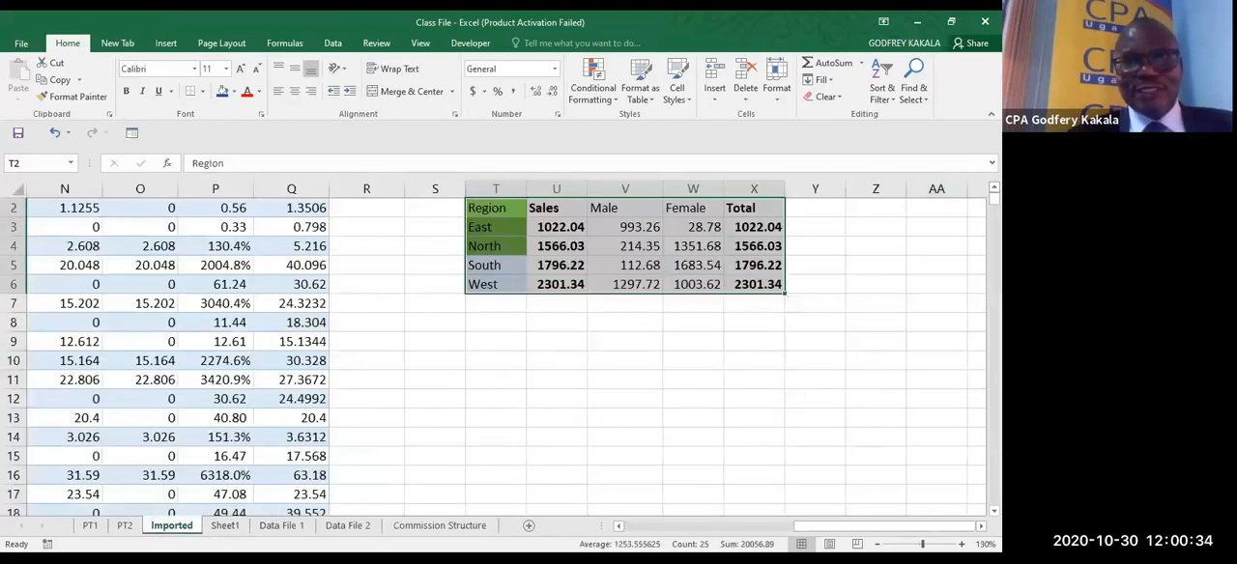
pyautogui.scroll(1, 493, 358)
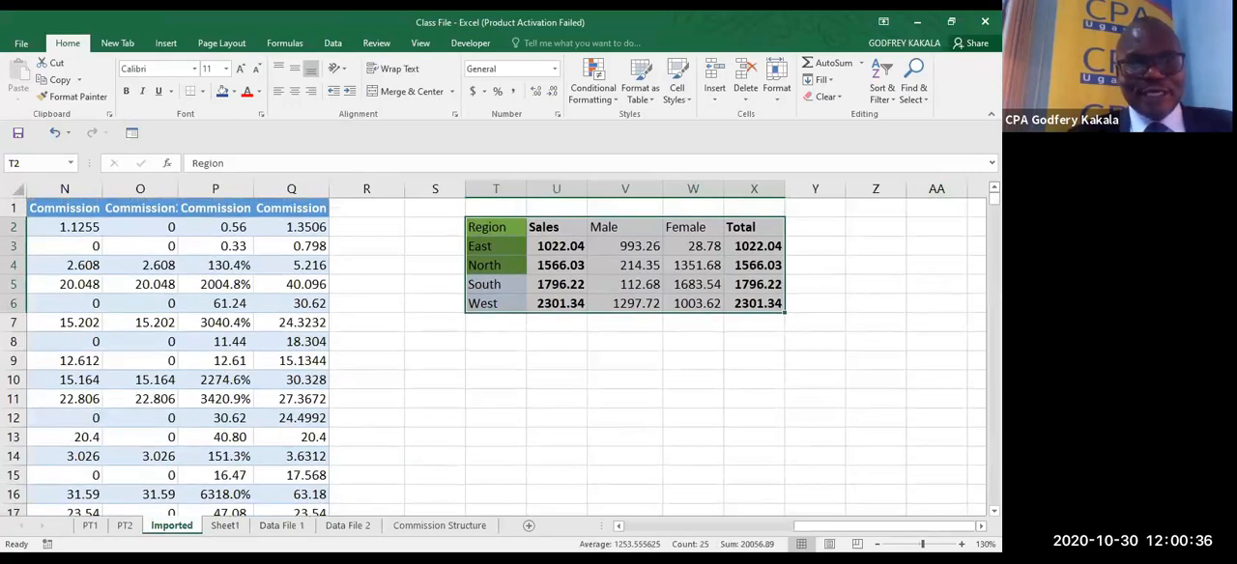
pyautogui.click(425, 530)
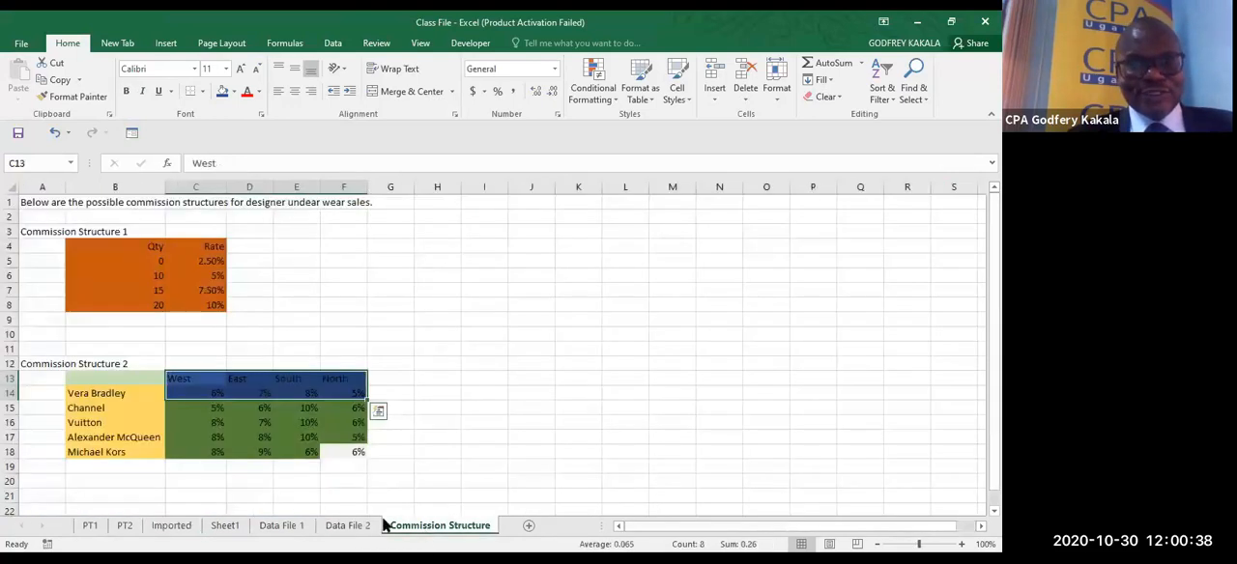
pyautogui.moveTo(209, 391); pyautogui.dragTo(346, 384)
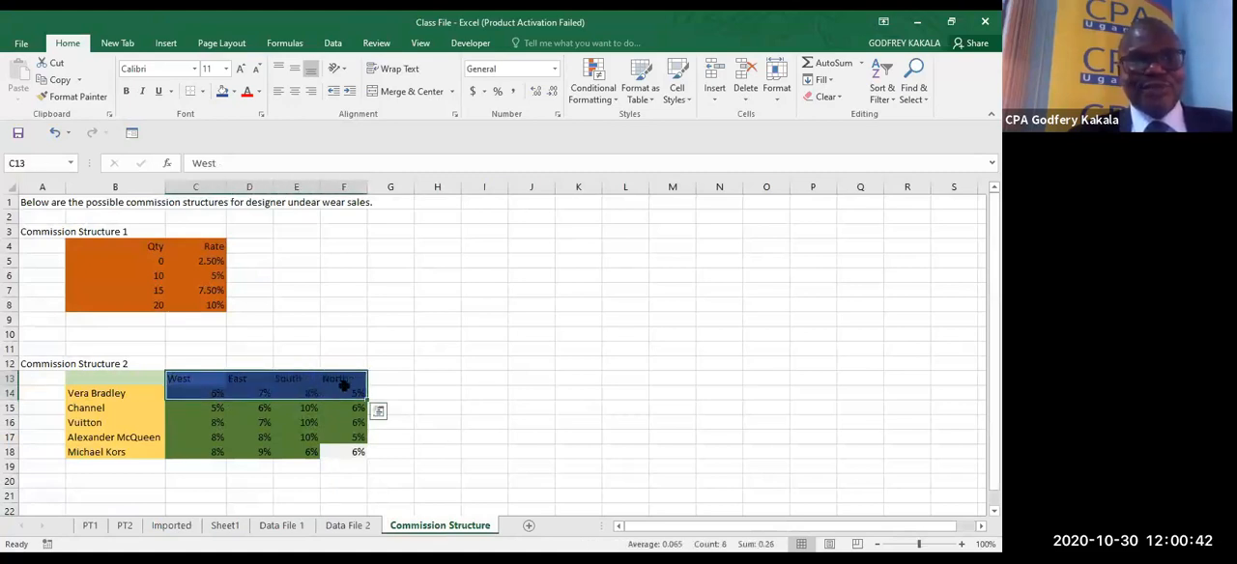
pyautogui.click(37, 163)
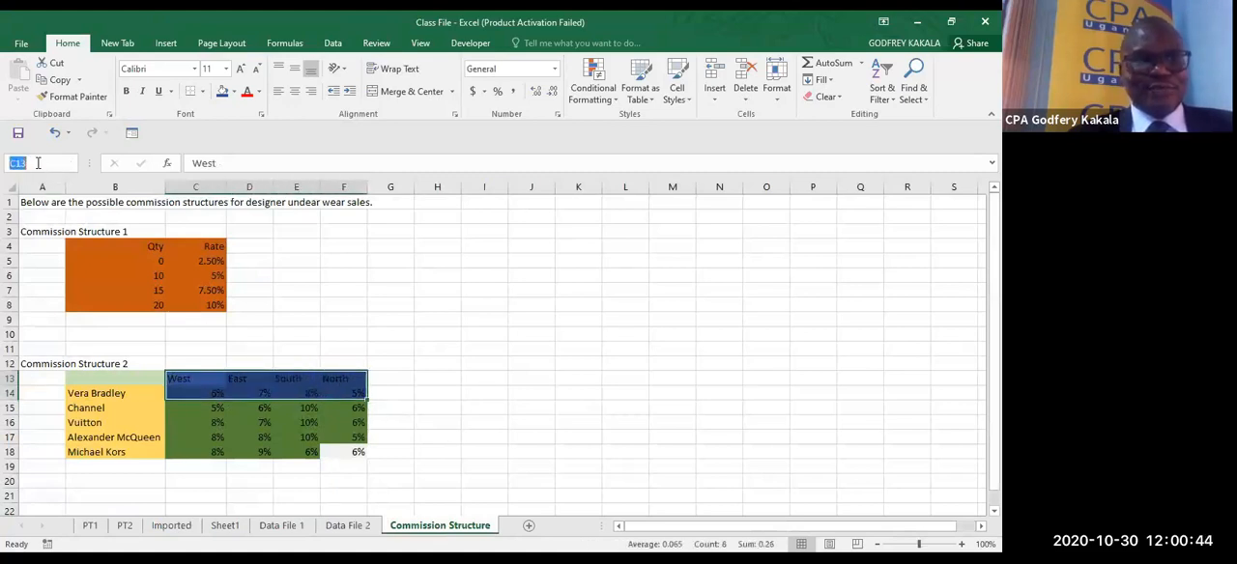
pyautogui.write('Comm')
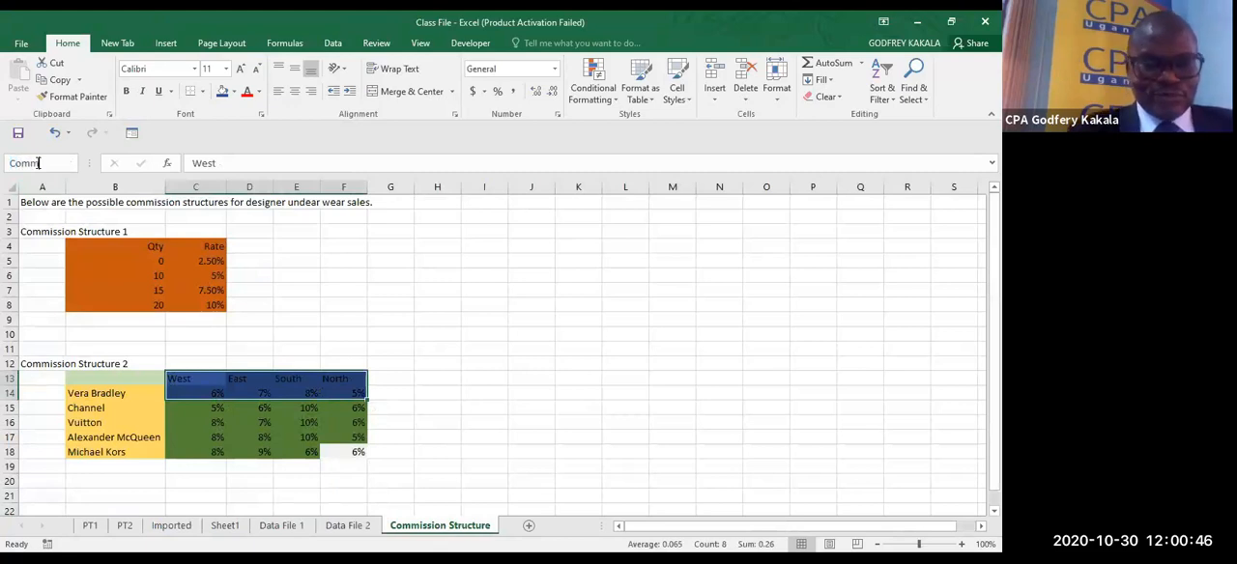
pyautogui.write('2')
pyautogui.press('Return')
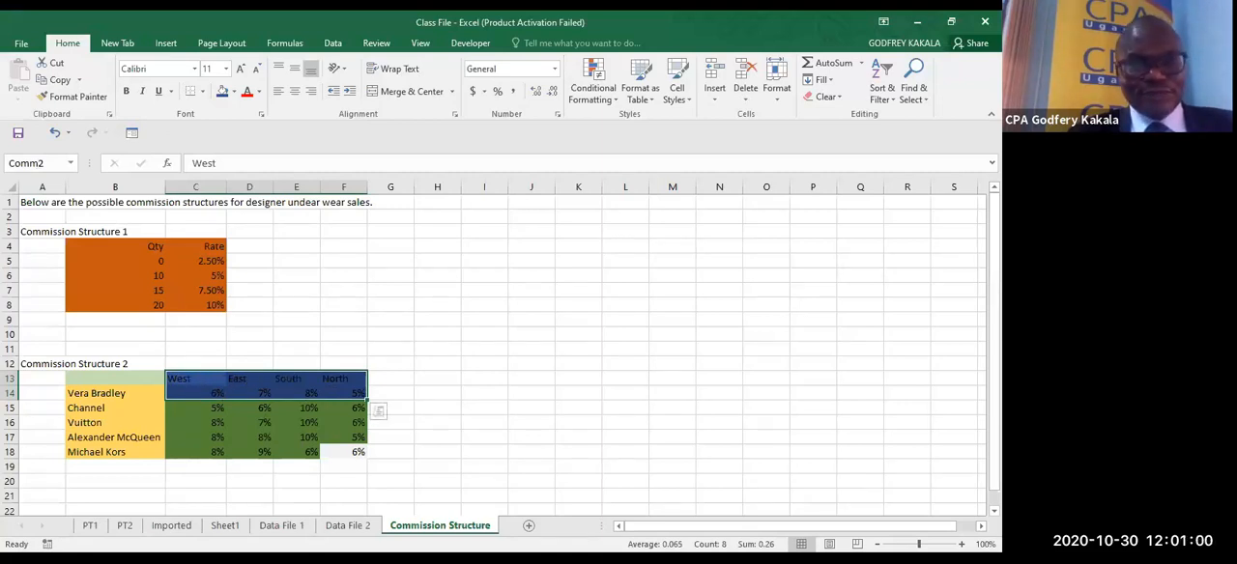
# - Start an HLOOKUP formula in cell R2 of the Imported sheet with the market in C2 as the lookup value
pyautogui.click(174, 526)
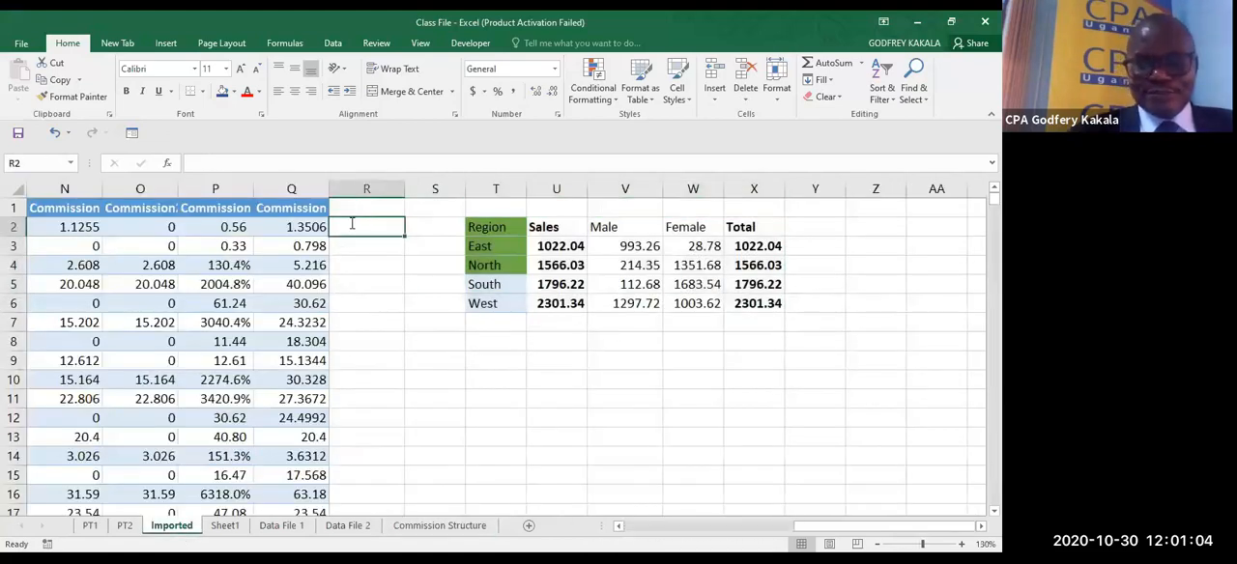
pyautogui.write('=hlook')
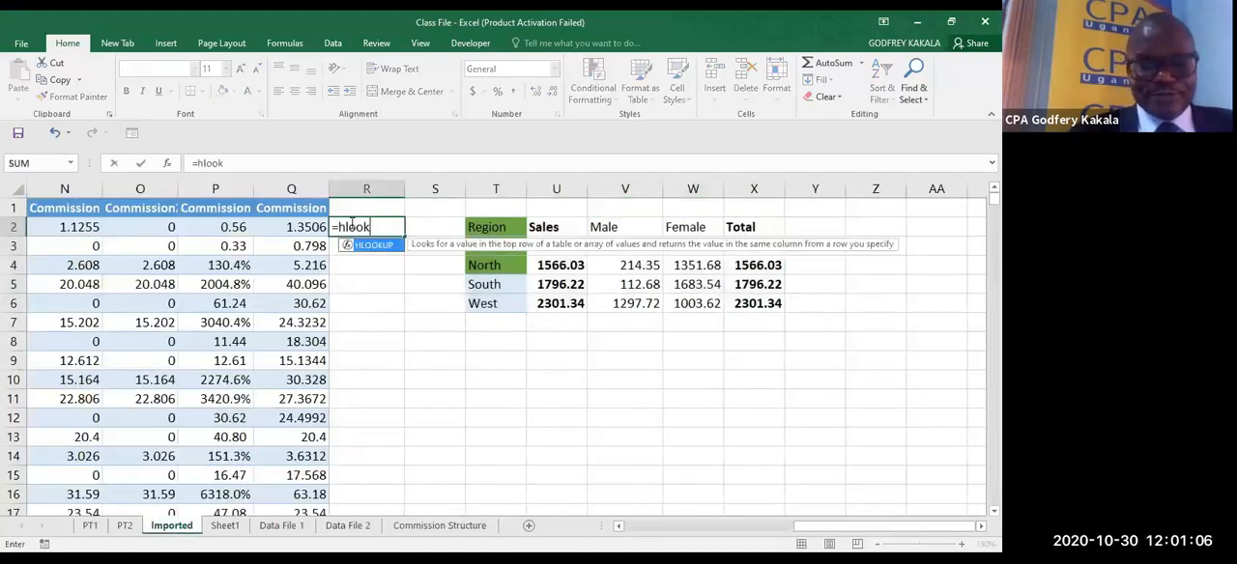
pyautogui.press('Tab')
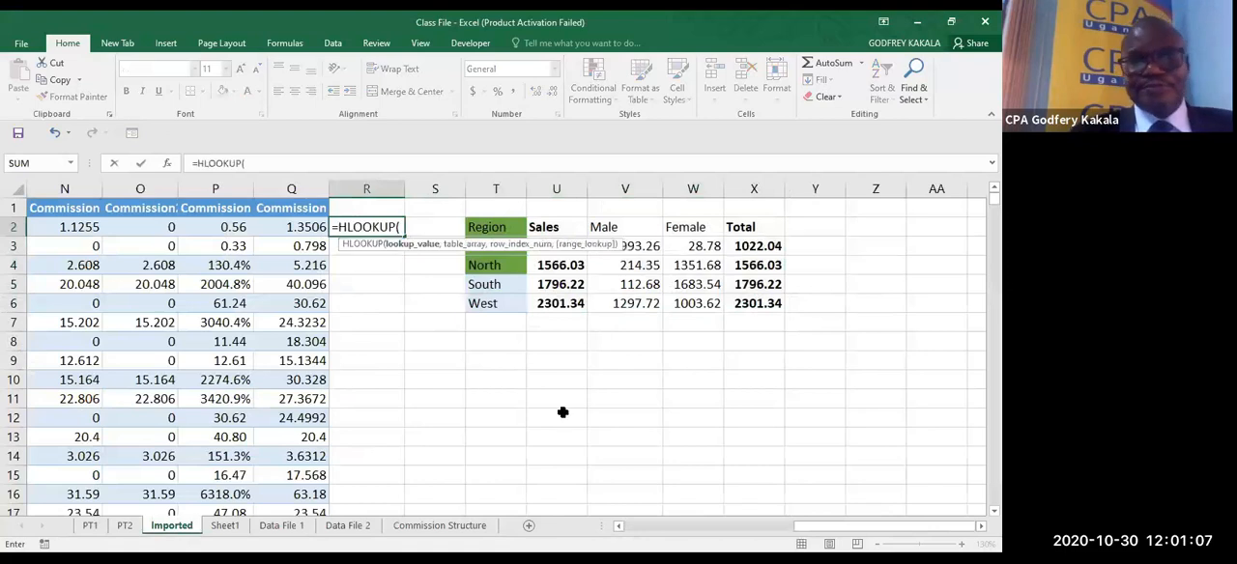
pyautogui.click(620, 529)
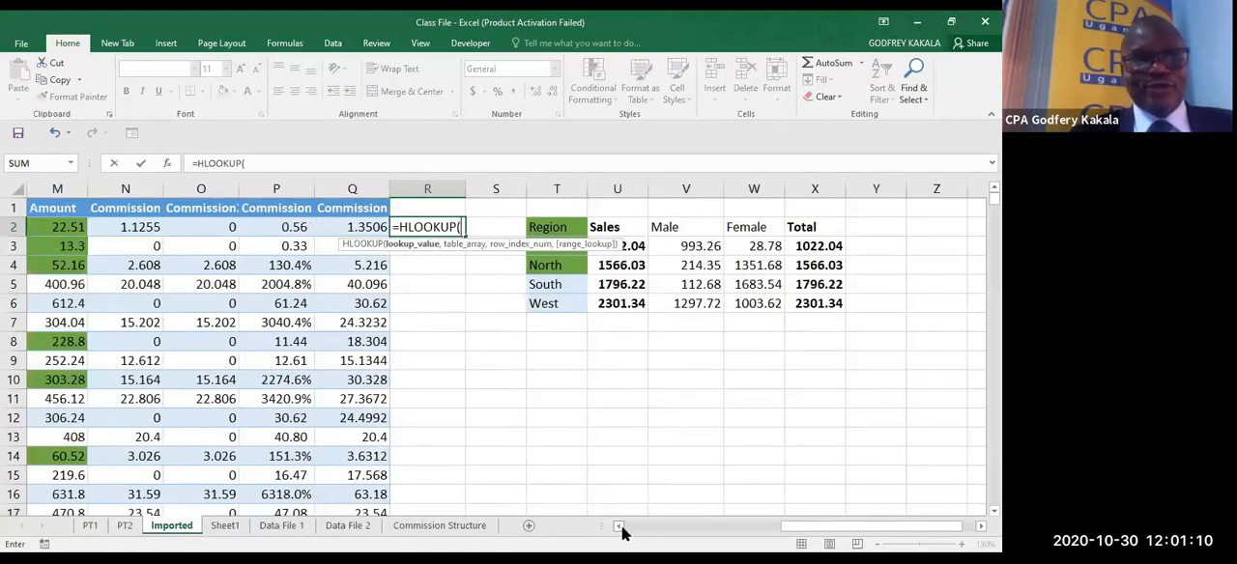
pyautogui.click(620, 529)
pyautogui.click(620, 530)
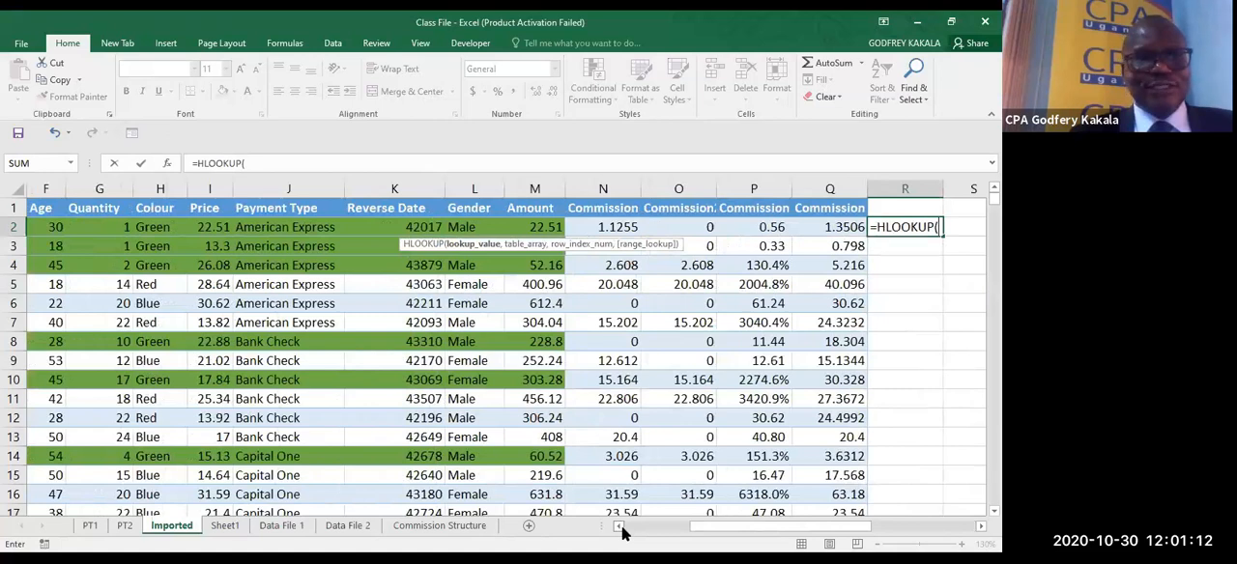
pyautogui.click(620, 529)
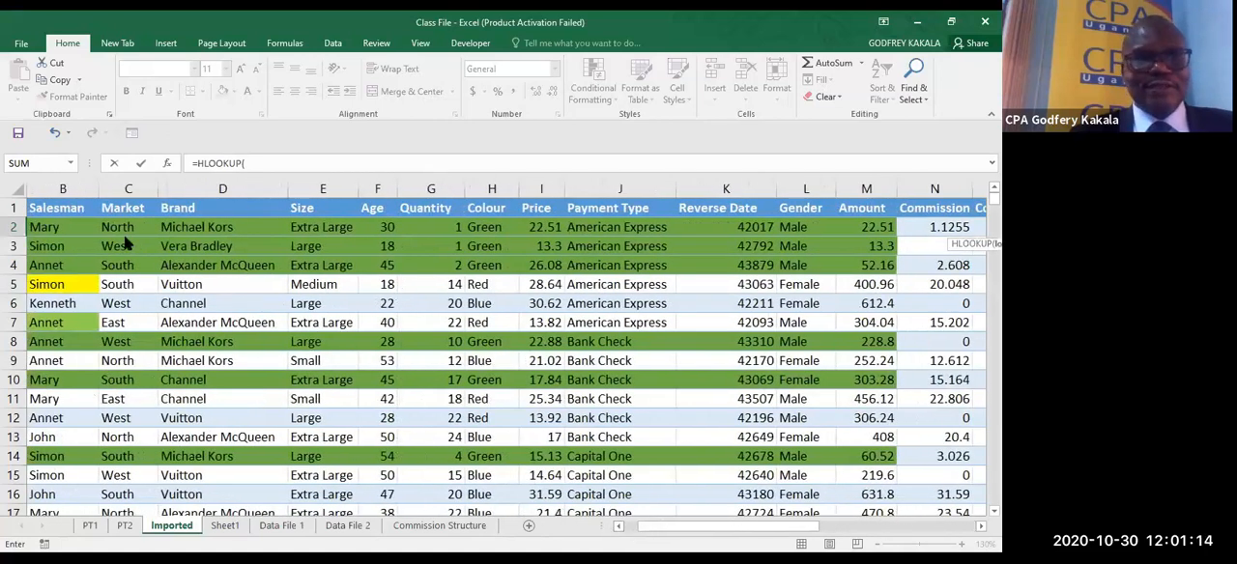
pyautogui.click(118, 232)
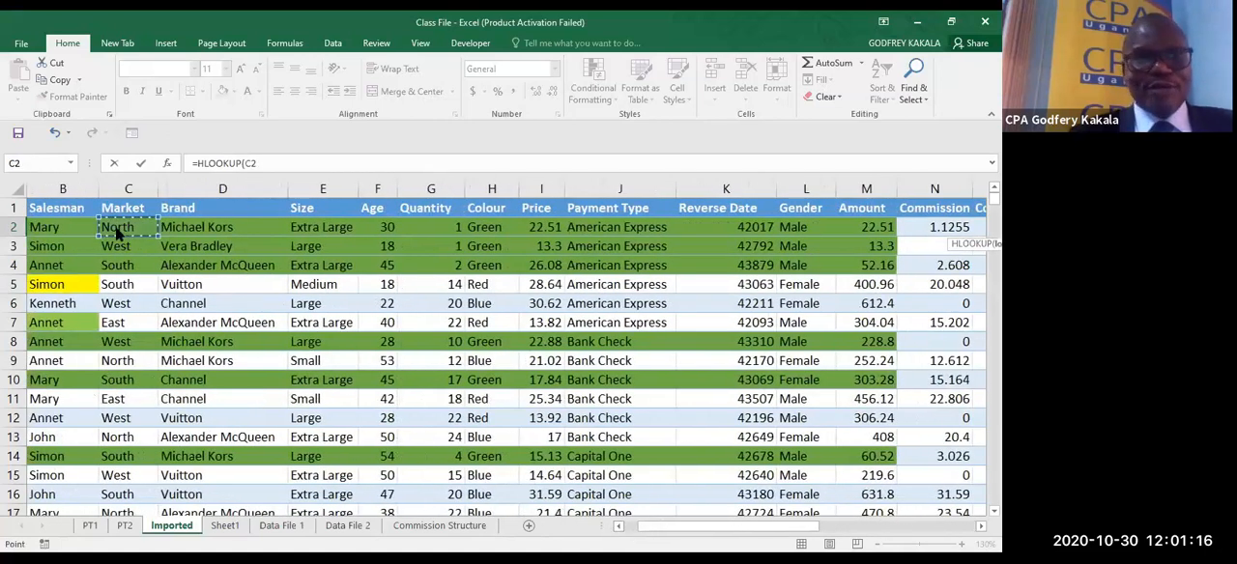
# - Complete the R2 HLOOKUP with Comm2 as the table array, row index 2 and FALSE for an exact match
pyautogui.write(',')
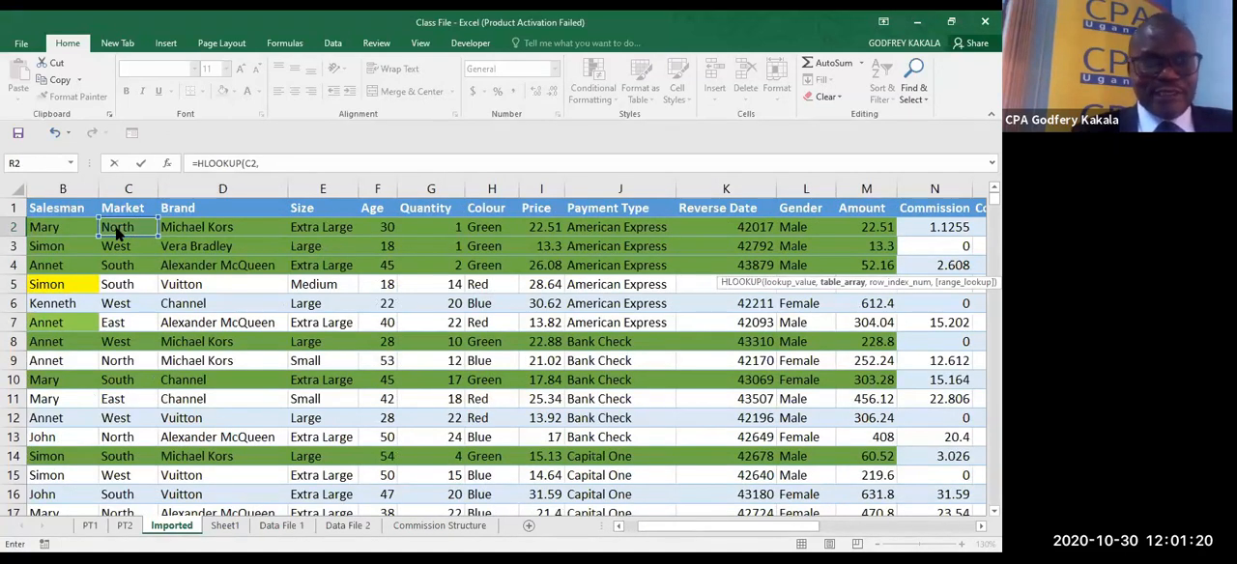
pyautogui.write('comm2')
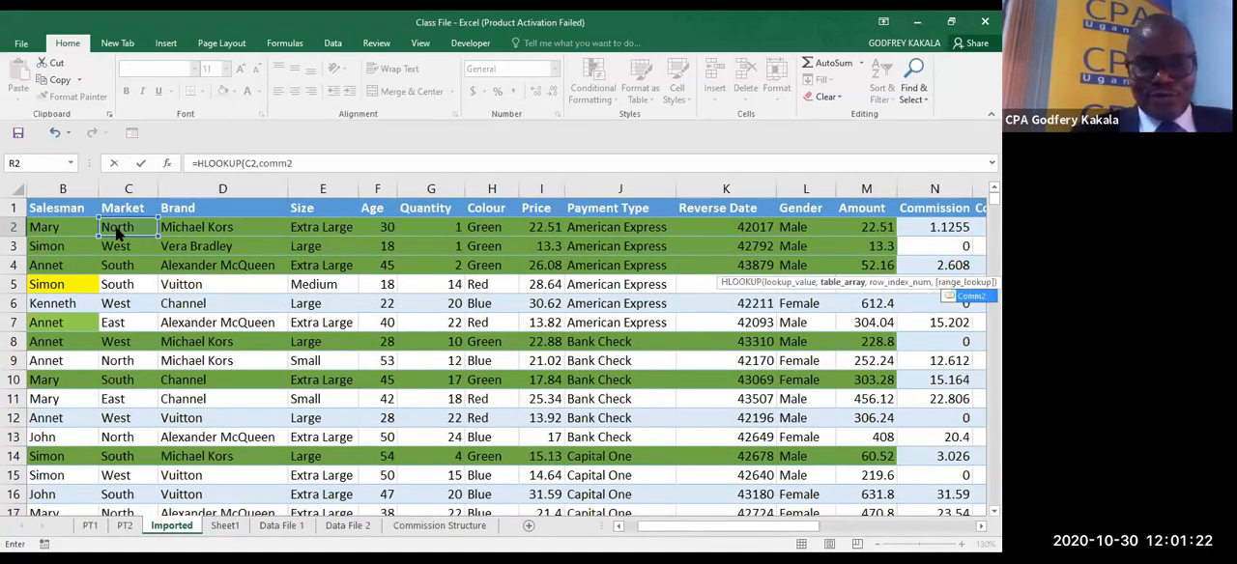
pyautogui.write(',')
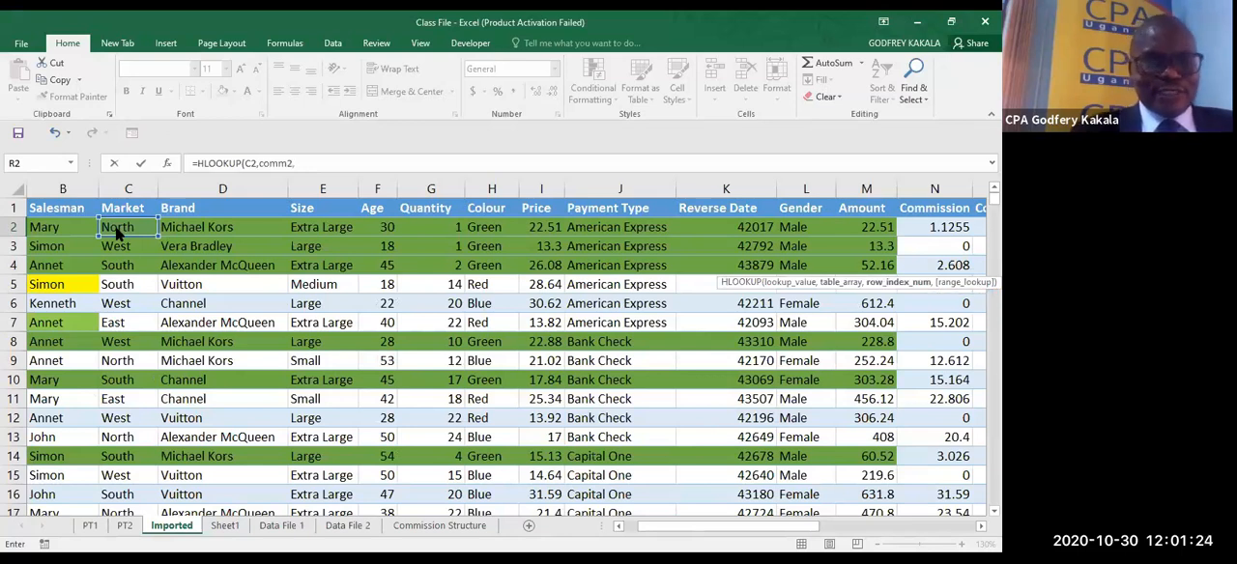
pyautogui.write('2')
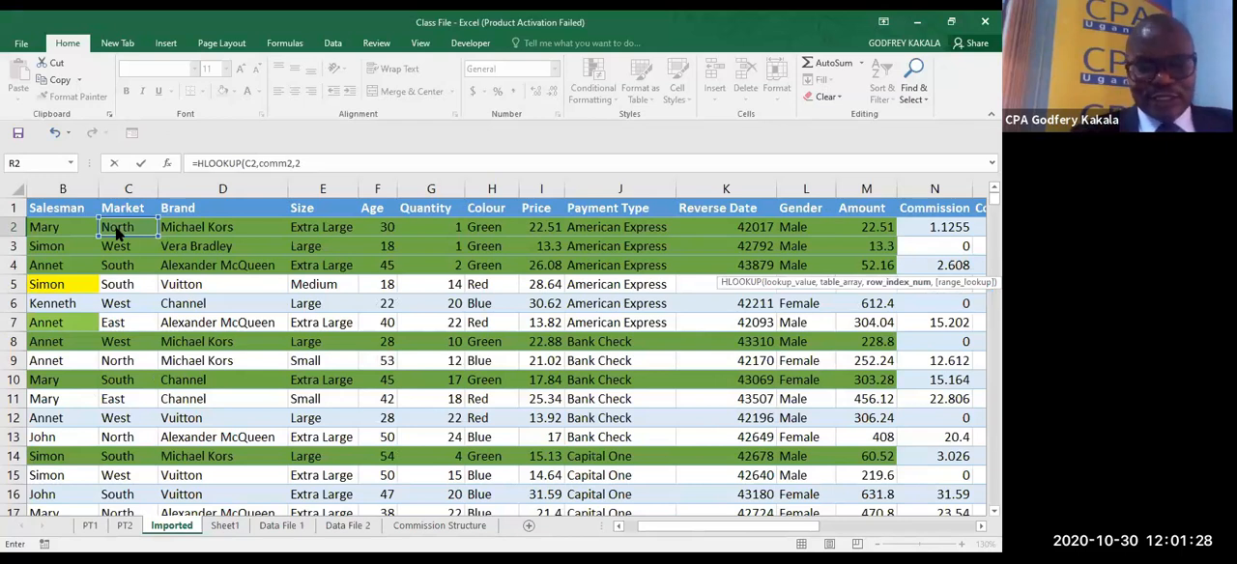
pyautogui.write(',false)')
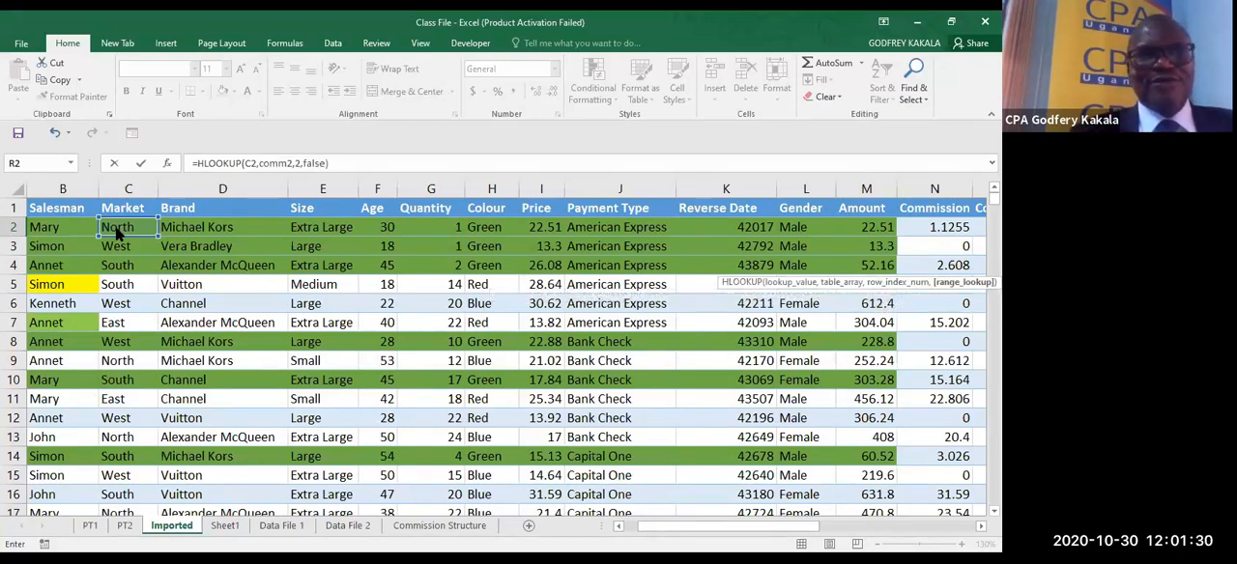
pyautogui.hotkey('ctrl', 'Return')
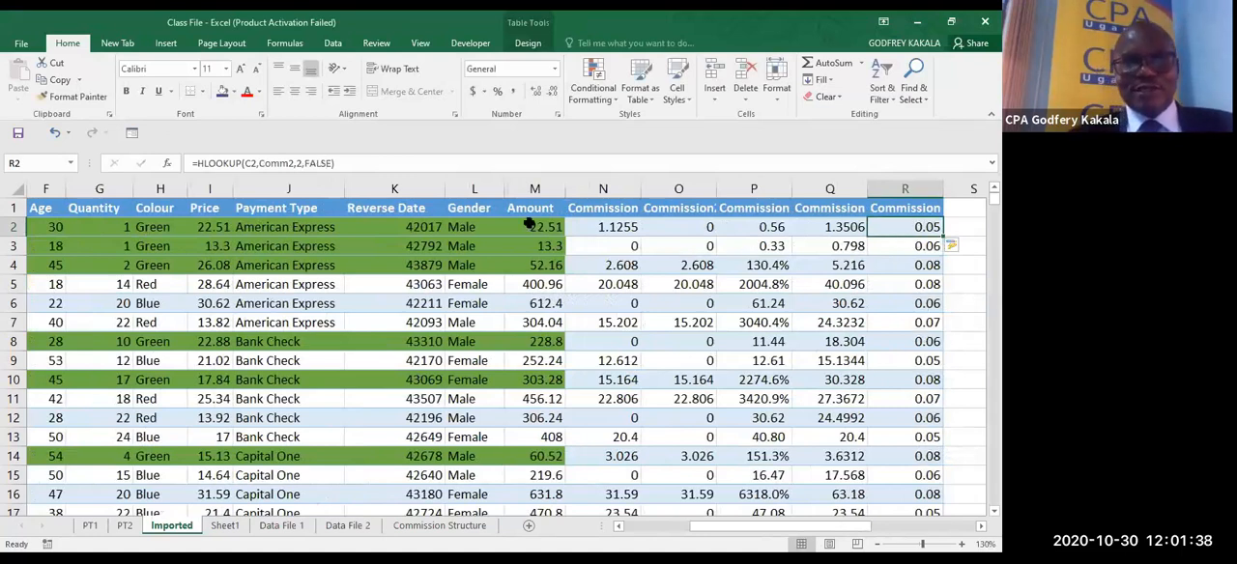
# - Multiply the HLOOKUP result in R2 by the sales amount in M2 to calculate the commission
pyautogui.click(355, 163)
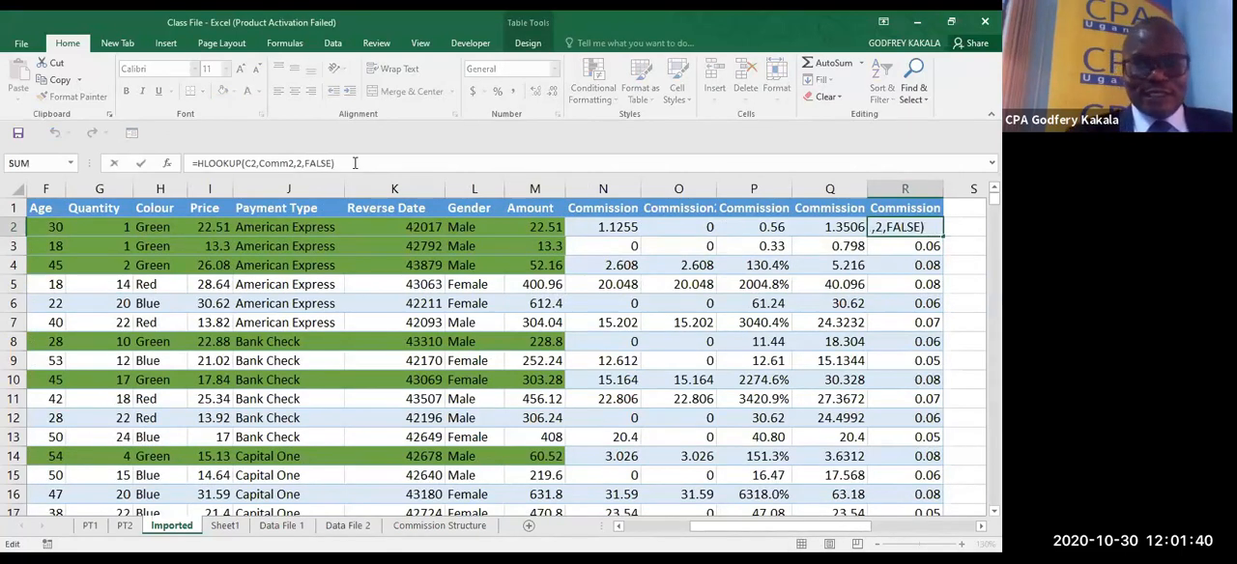
pyautogui.write('*')
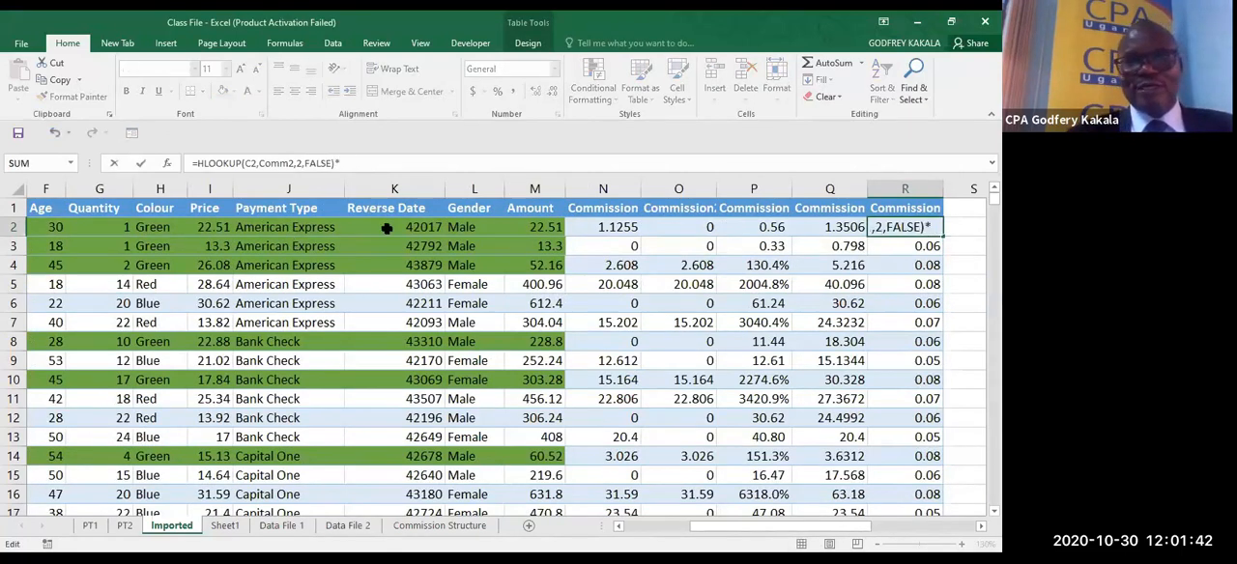
pyautogui.click(509, 230)
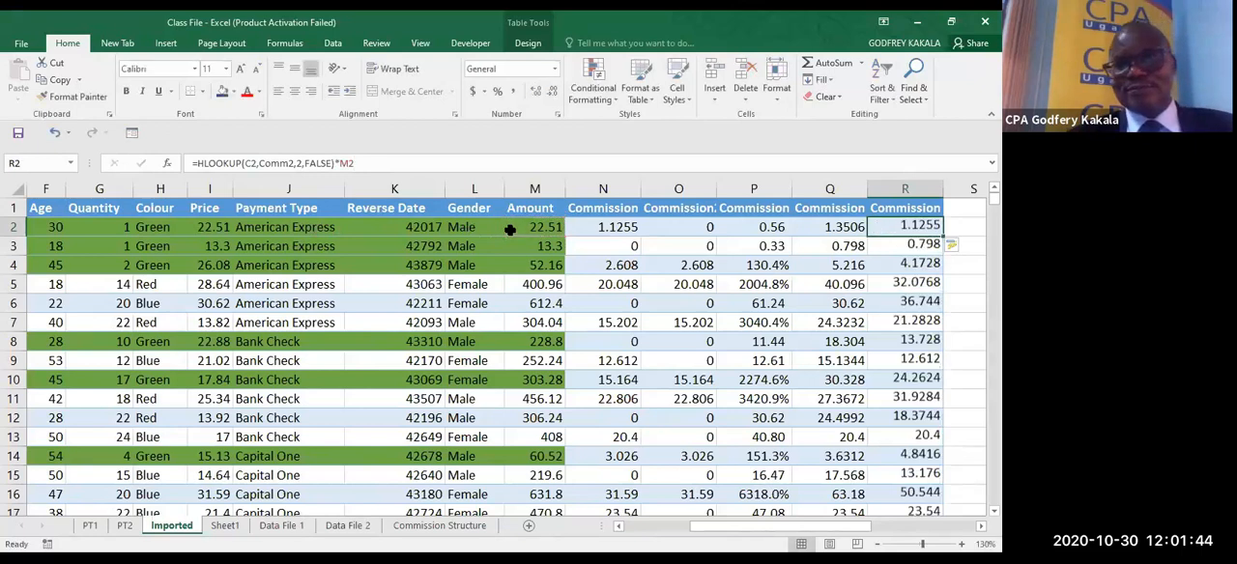
pyautogui.hotkey('ctrl', 'Return')
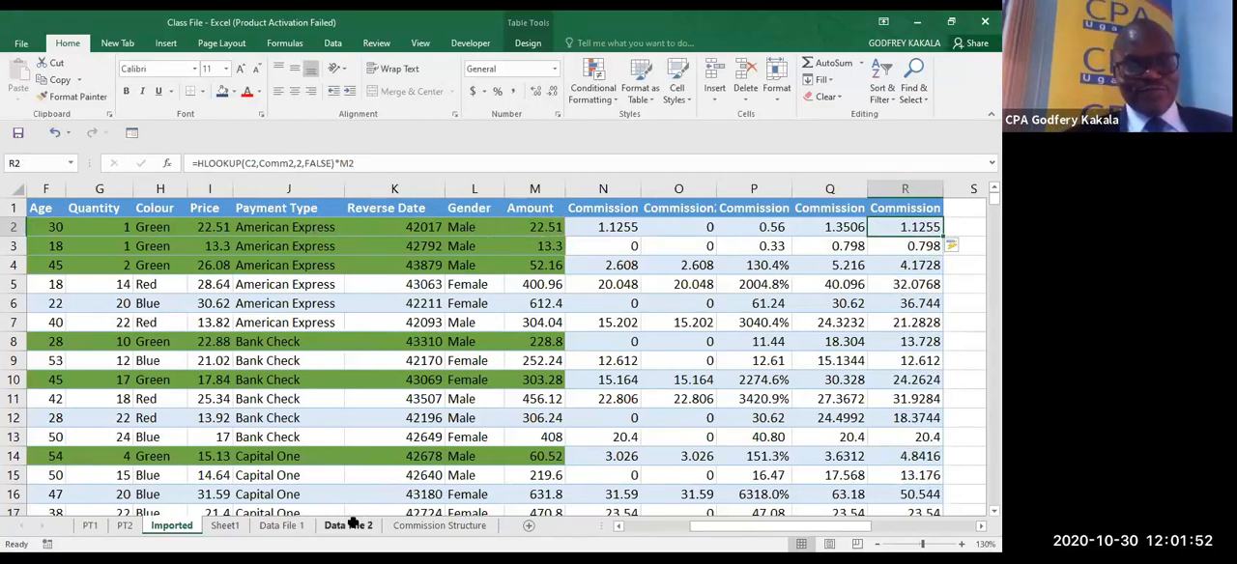
# - Review the market rates of Commission Structure 2 on the Commission Structure sheet
pyautogui.click(417, 523)
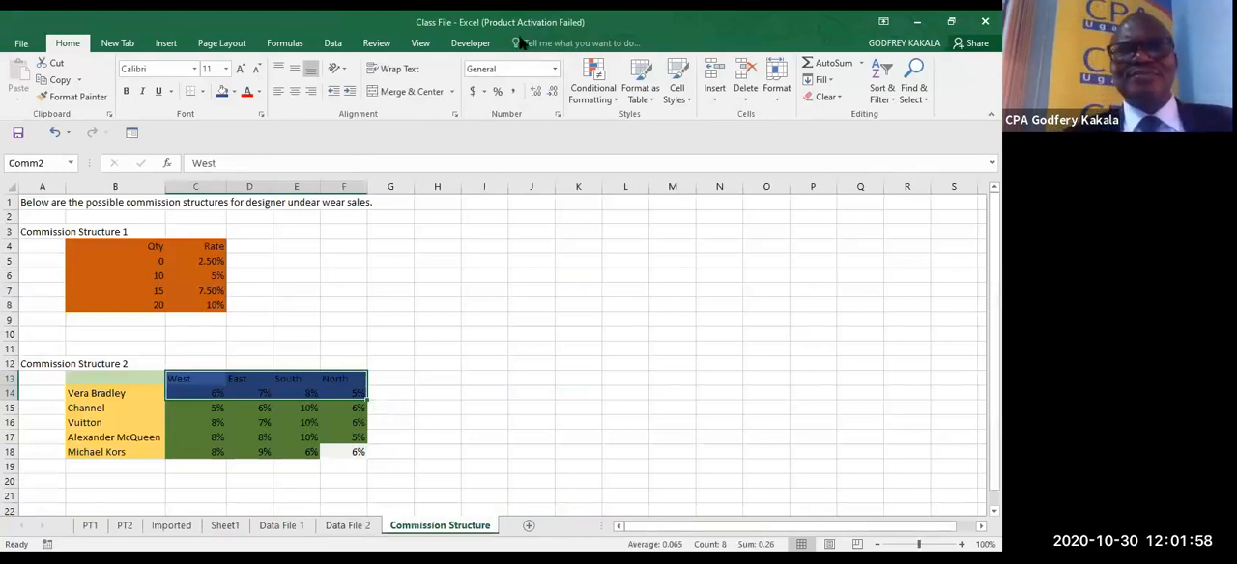
pyautogui.click(529, 189)
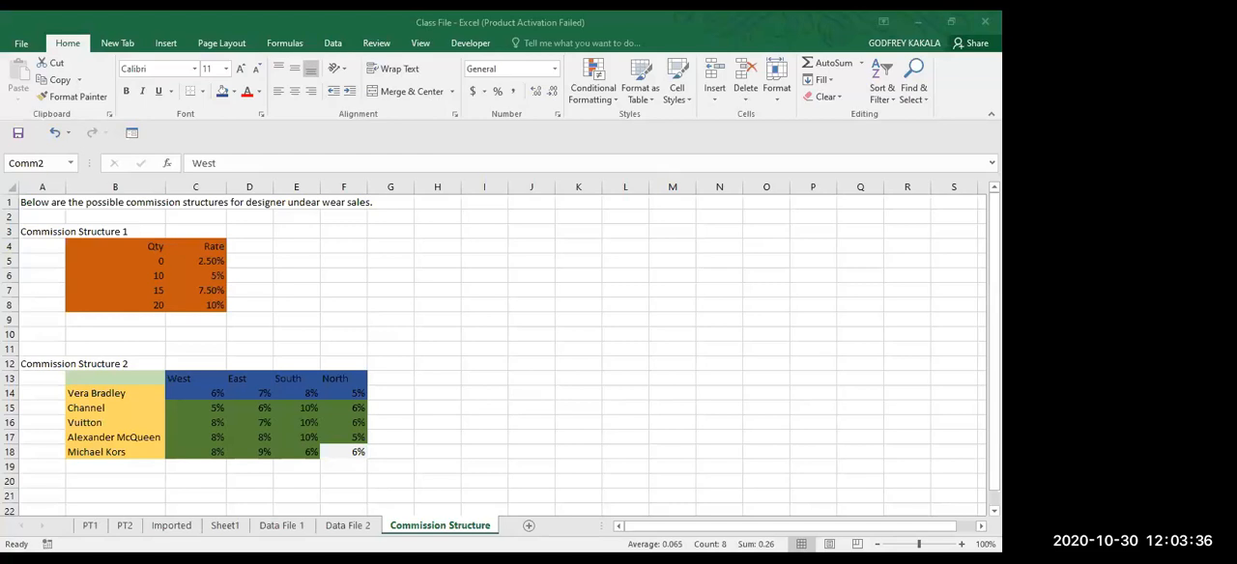
# - Switch to the PowerPoint webinar presentation and browse forward through the slides to Adding Headers and Footers
pyautogui.hotkey('alt', 'Tab')
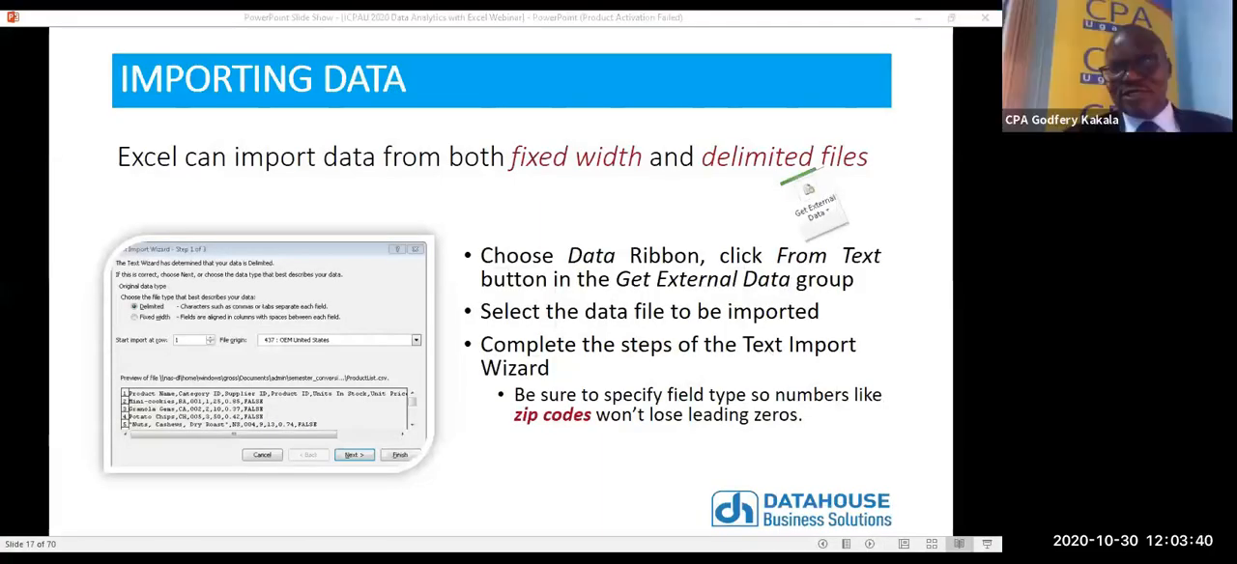
pyautogui.click(724, 354)
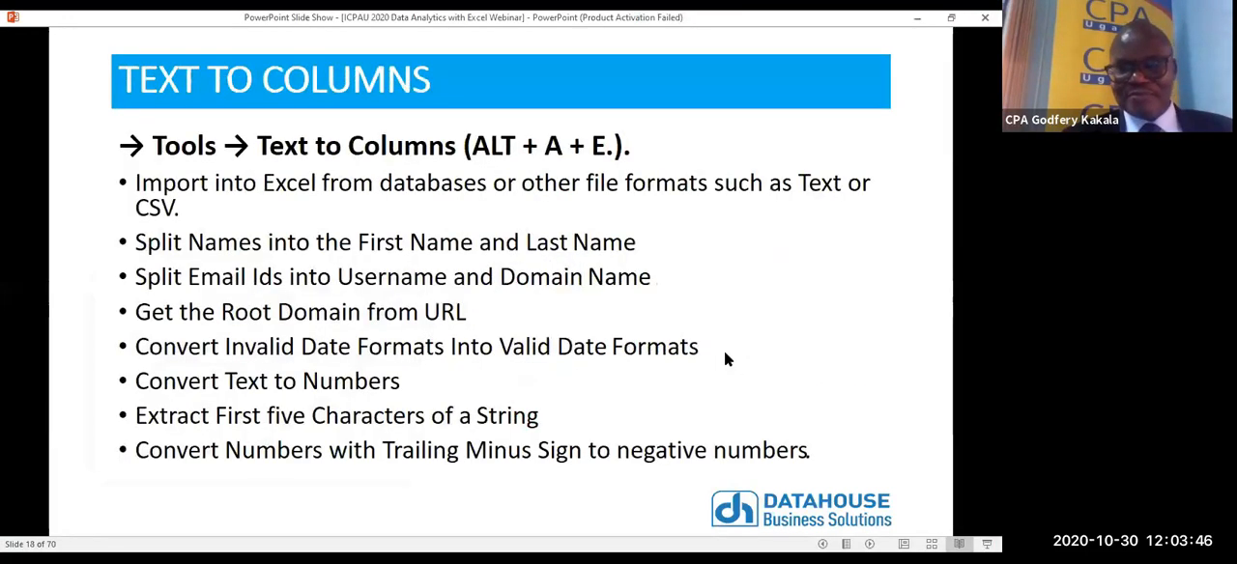
pyautogui.scroll(-20, 725, 354)
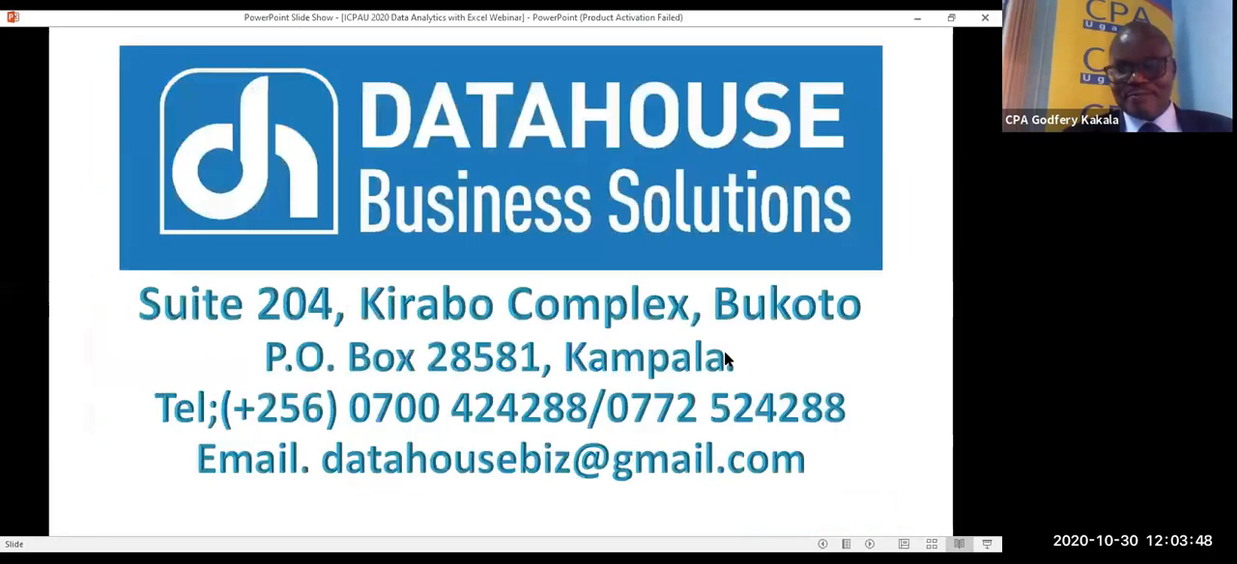
pyautogui.scroll(-14, 725, 353)
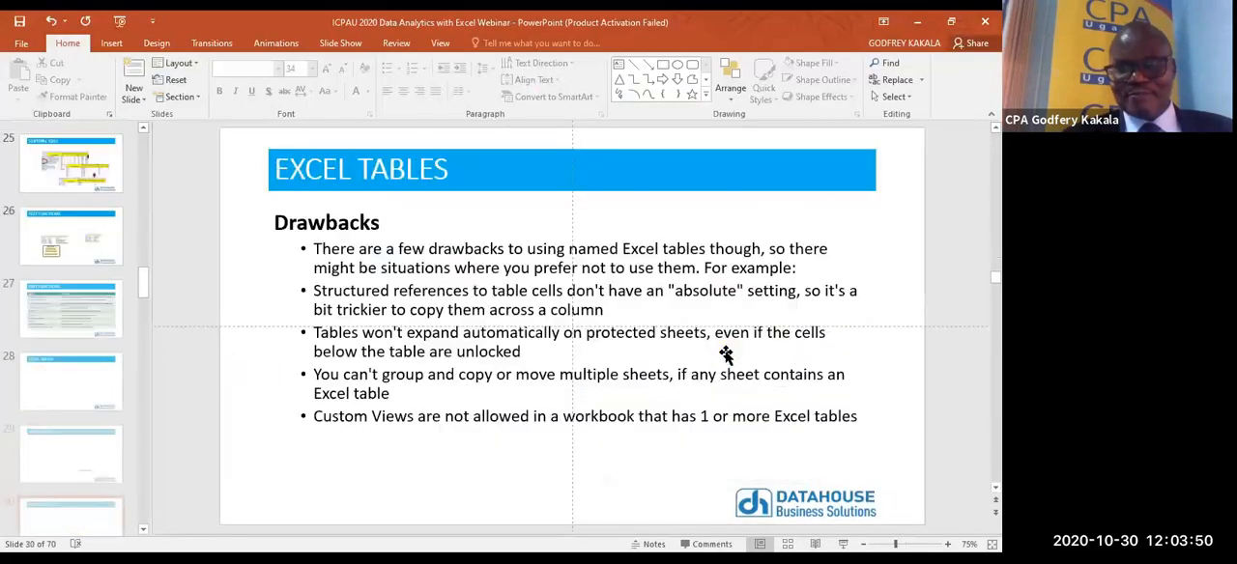
pyautogui.scroll(-20, 725, 354)
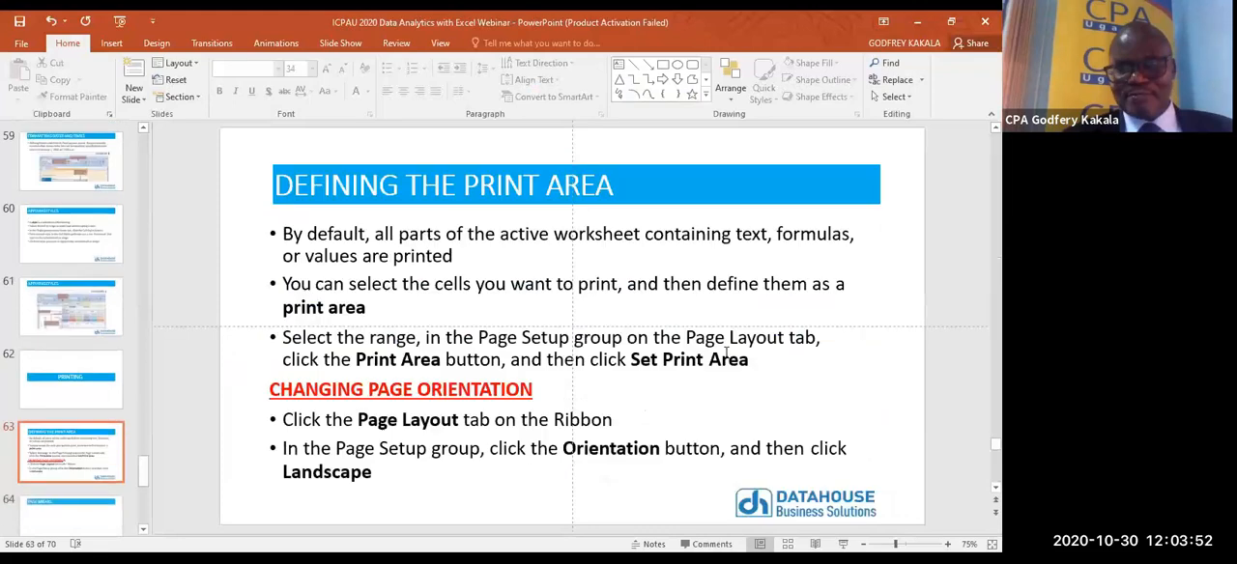
pyautogui.scroll(-3, 726, 354)
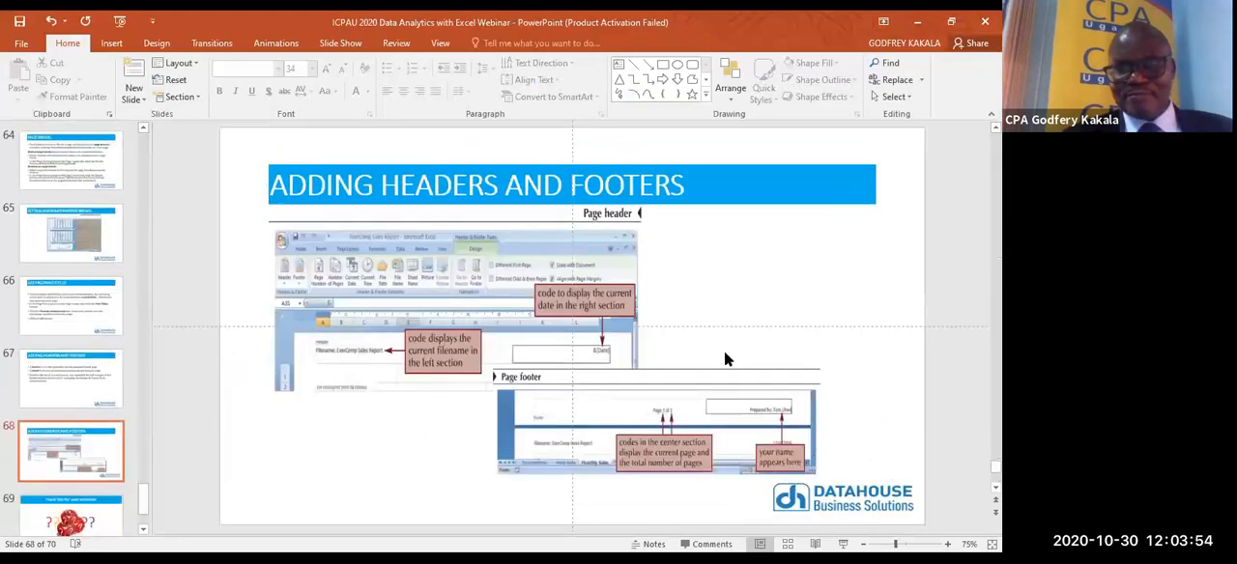